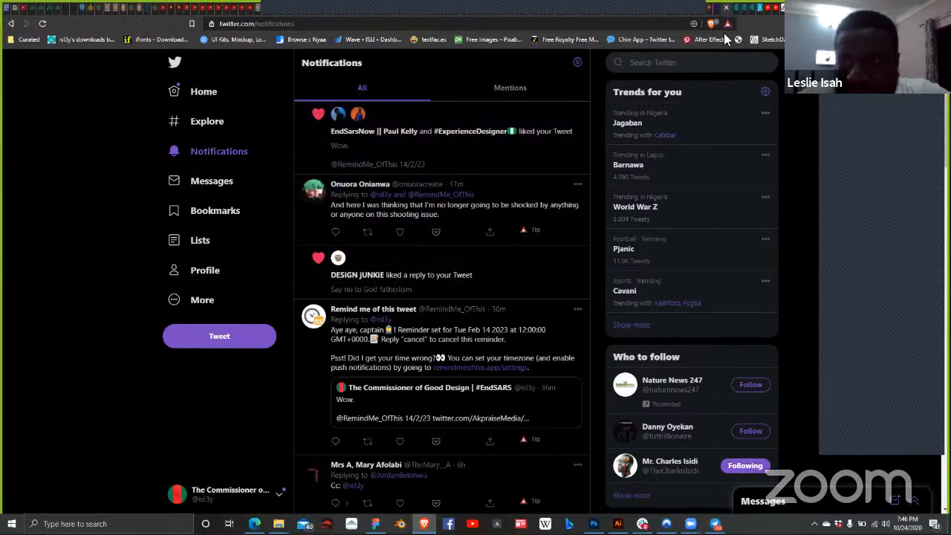
Step: Close the Twitter notifications, Justinmind and video downloads browser tabs
click(726, 8)
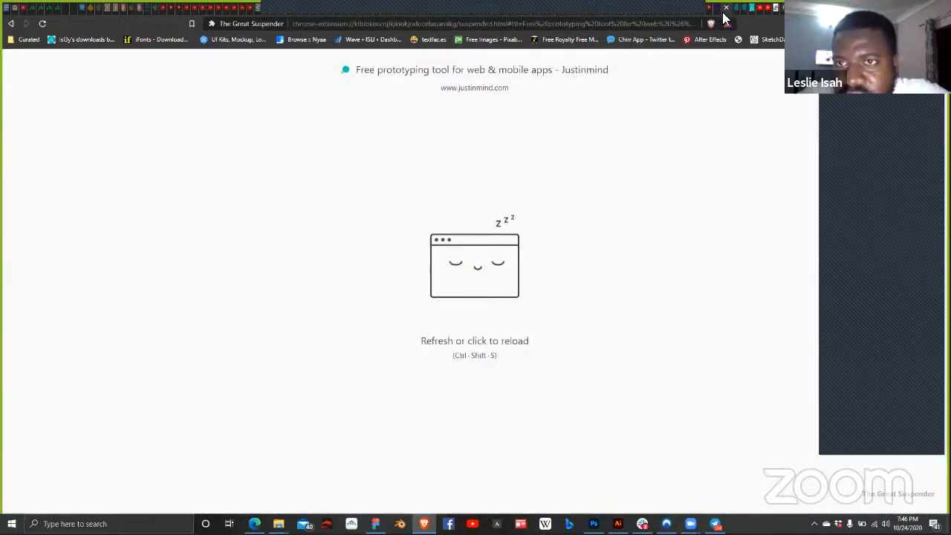
click(726, 9)
click(725, 9)
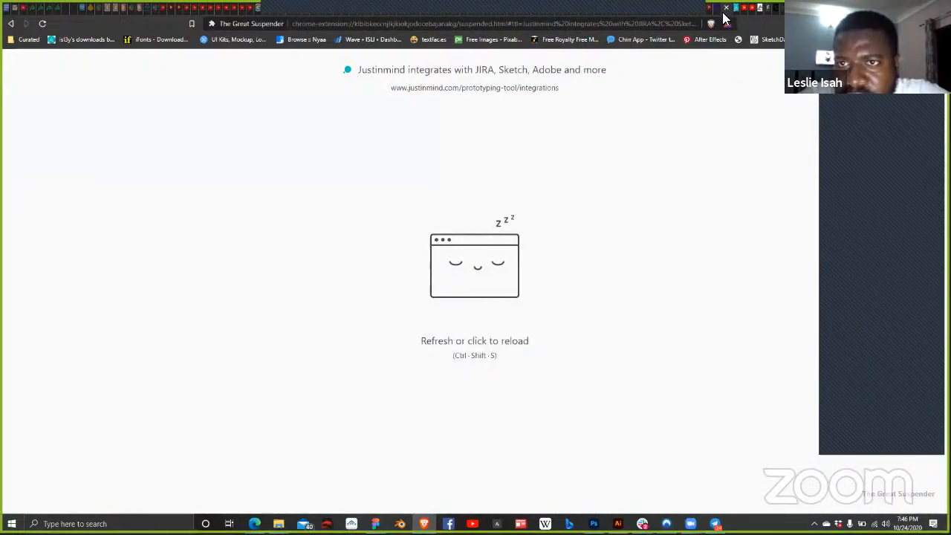
click(724, 10)
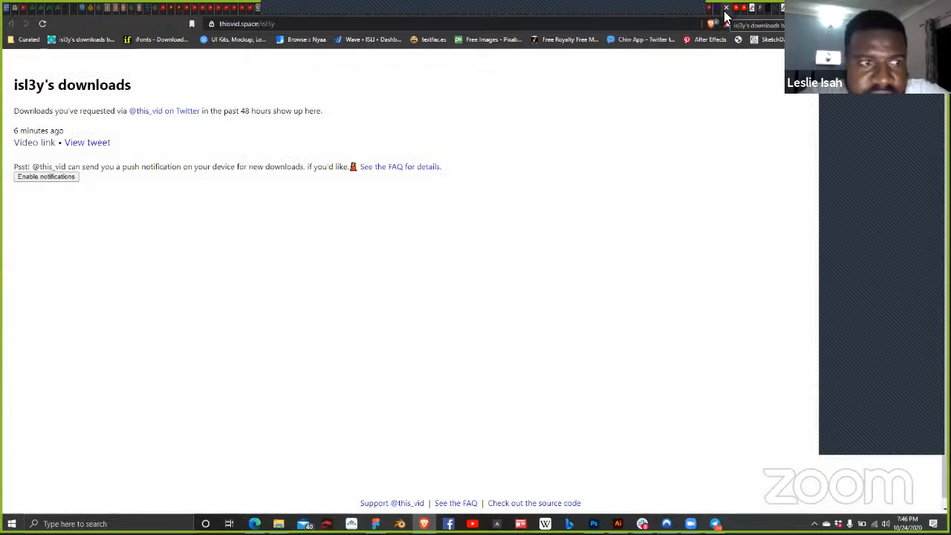
click(725, 11)
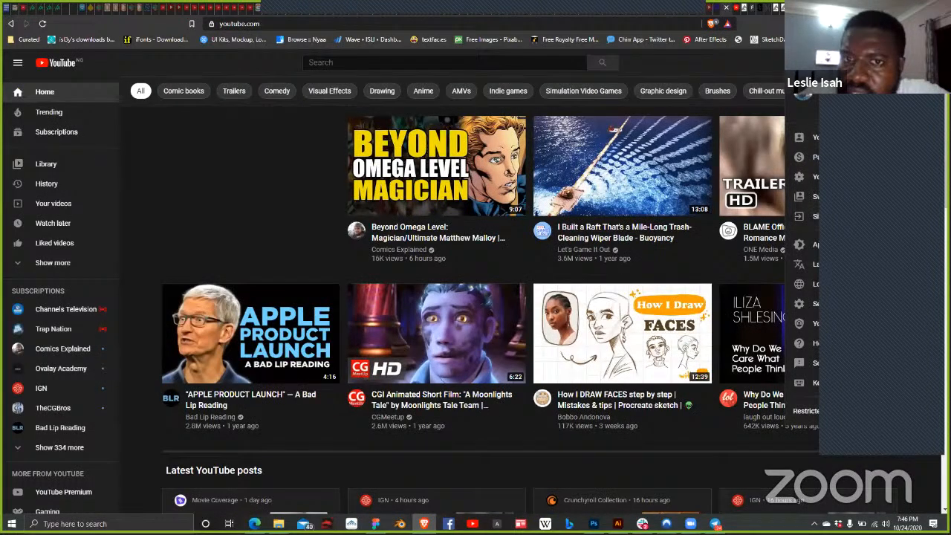
Step: Bring up the browser tab with the Moniepoint home page open in the Webflow Designer
key(ctrl+shift+Tab)
key(ctrl+shift+Tab)
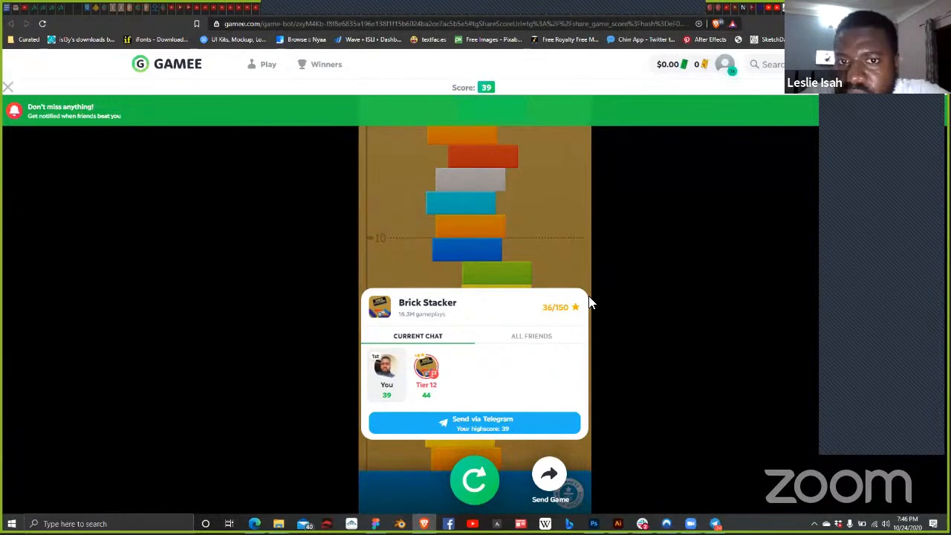
key(ctrl+shift+Tab)
key(ctrl+shift+Tab)
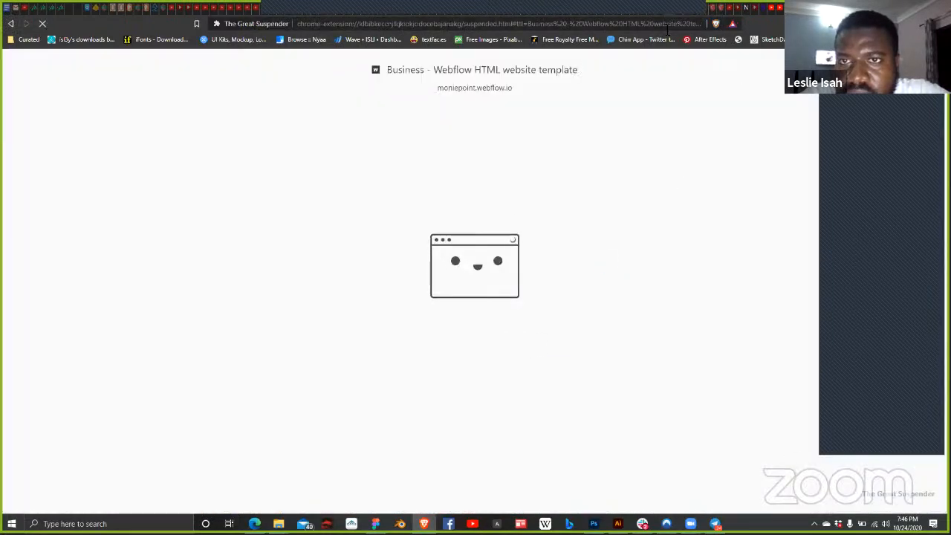
key(ctrl+shift+Tab)
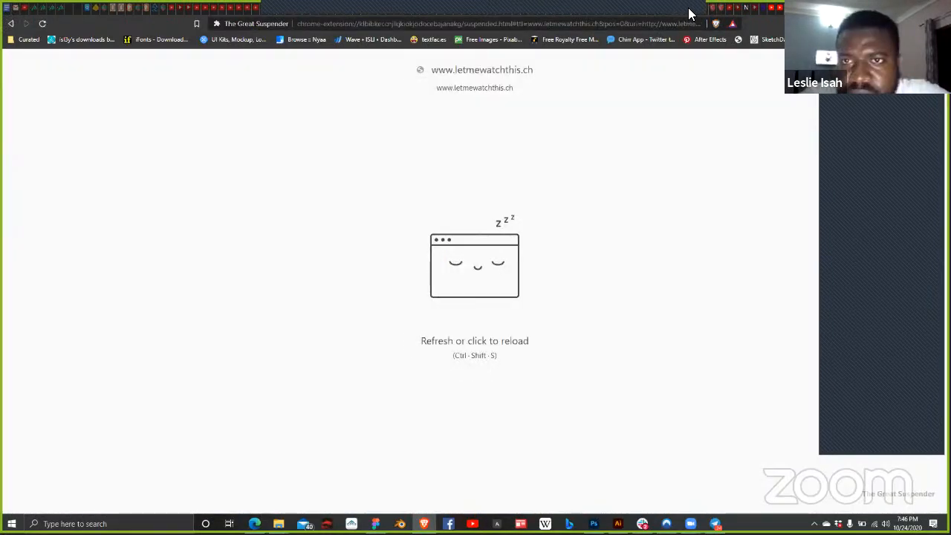
click(614, 203)
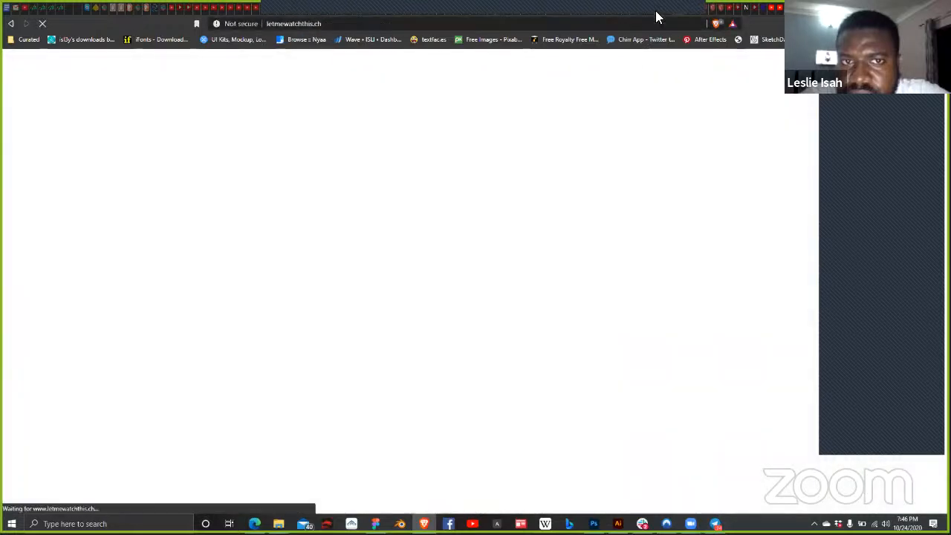
key(ctrl+Tab)
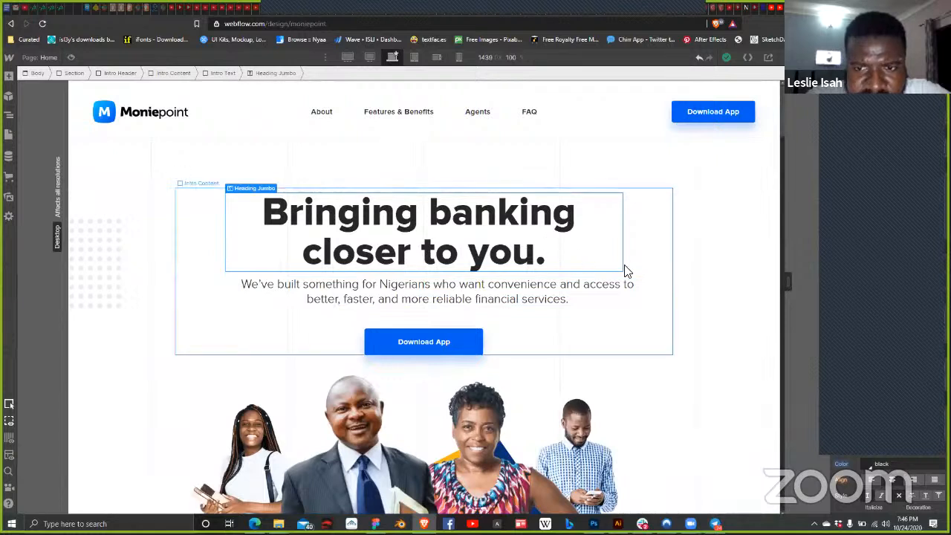
Step: Examine the style settings of the hero heading, its paragraph, and the Intro Content and Intro Header containers
click(596, 290)
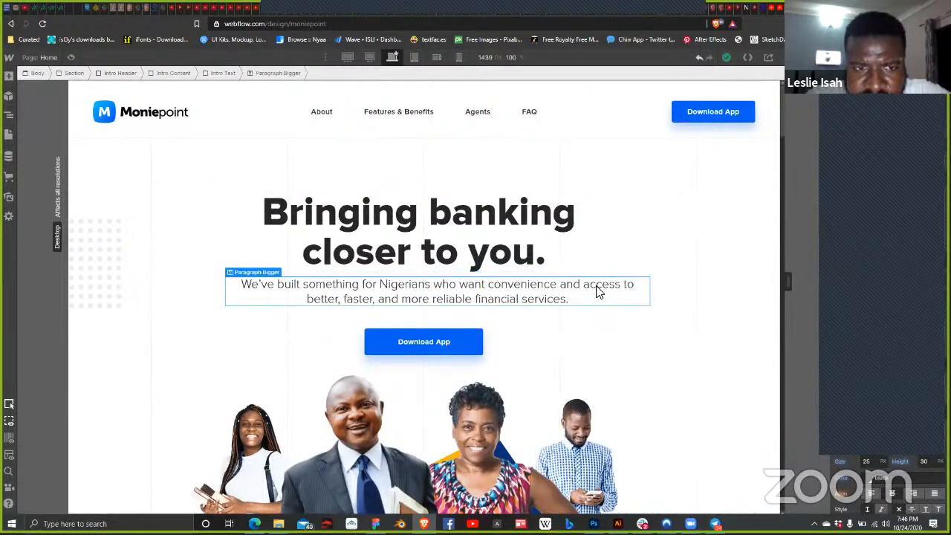
click(592, 269)
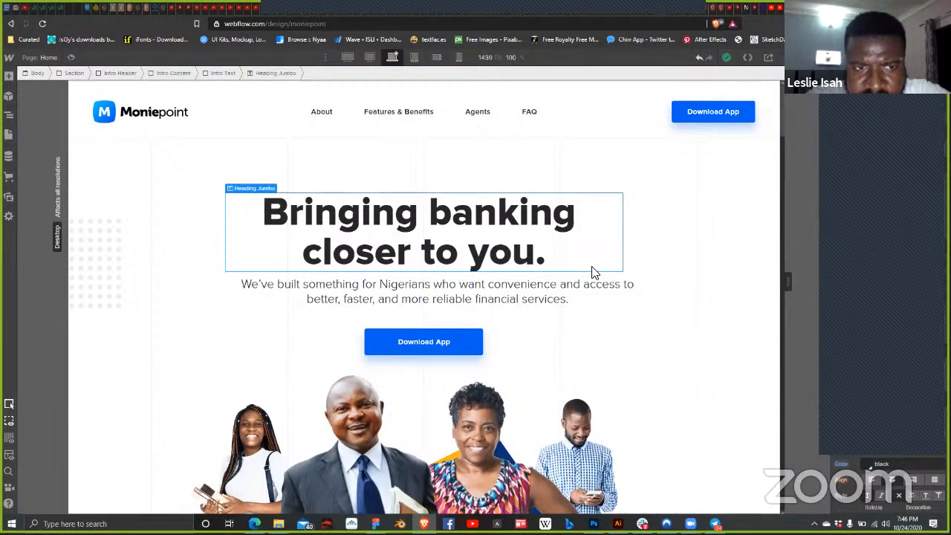
click(644, 257)
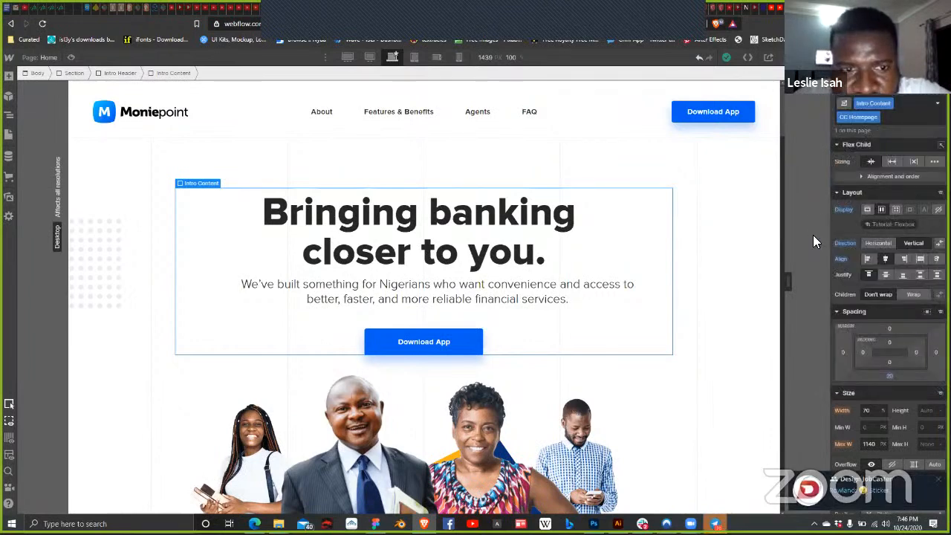
click(475, 242)
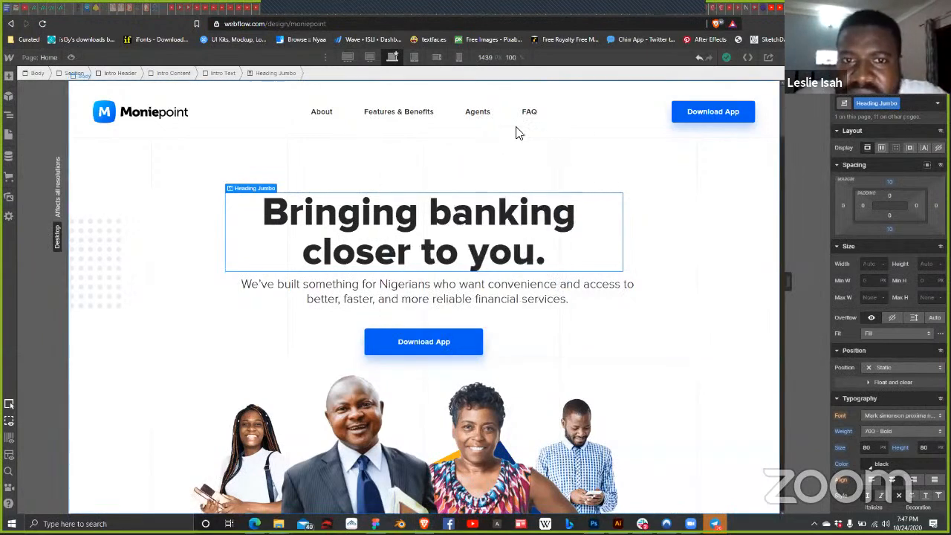
click(512, 300)
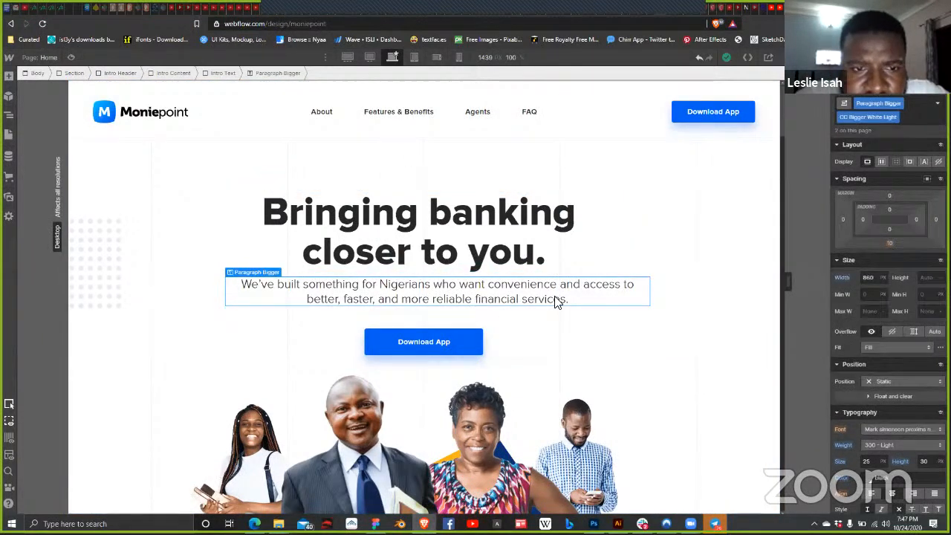
click(635, 333)
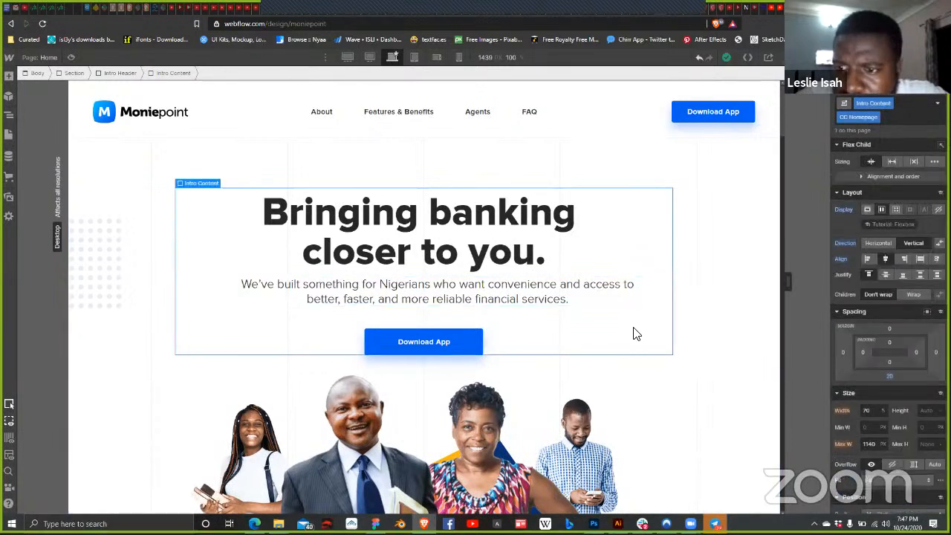
click(637, 294)
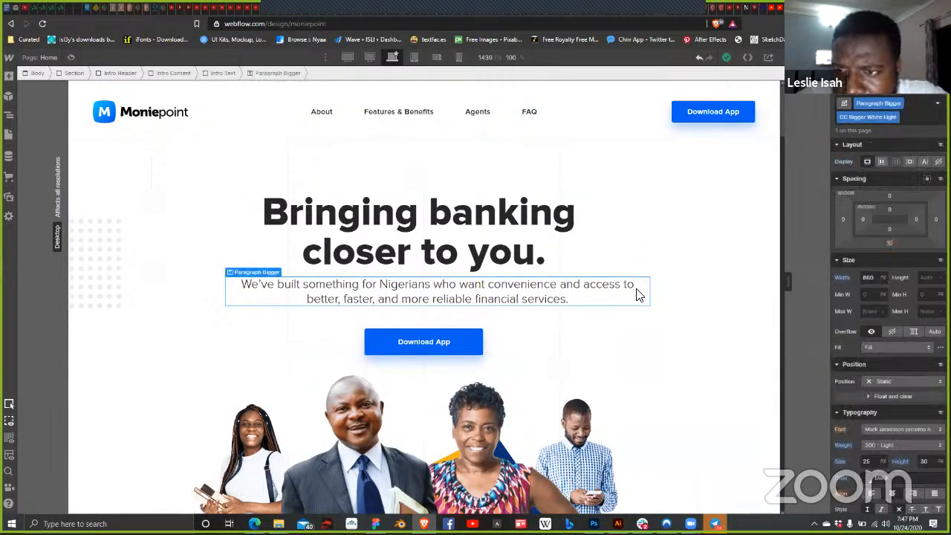
click(574, 260)
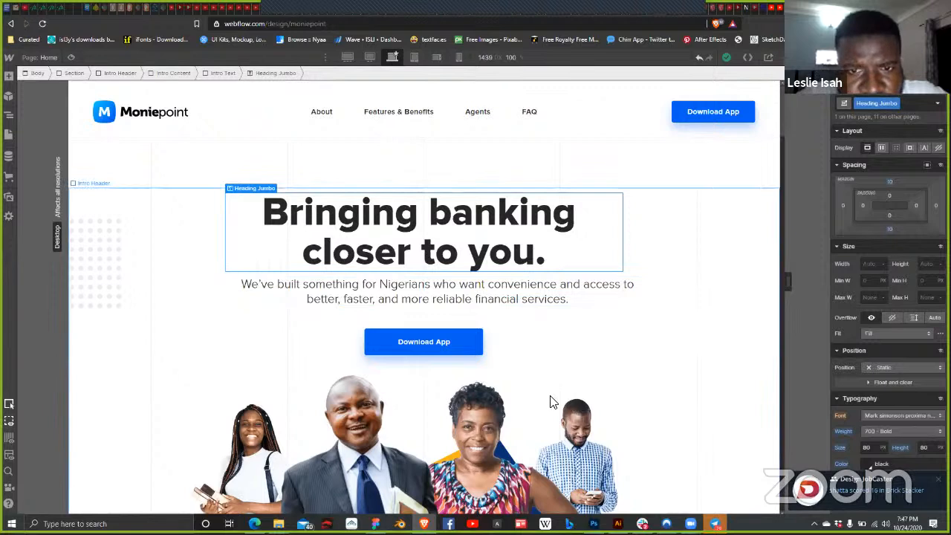
click(592, 373)
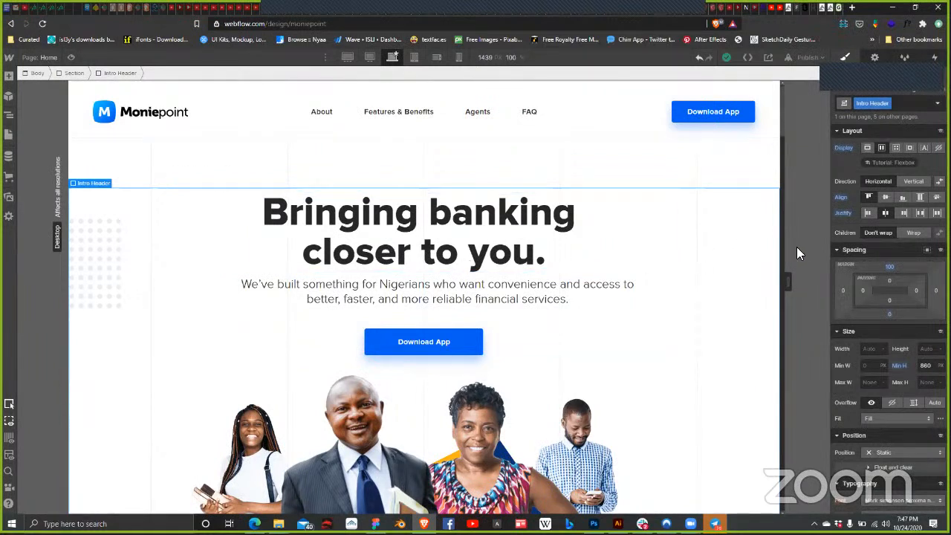
click(562, 346)
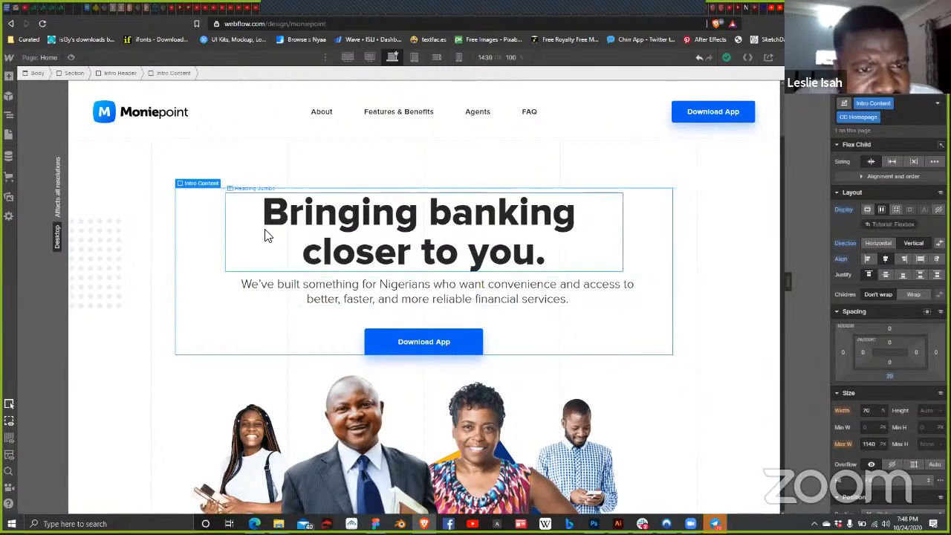
click(288, 257)
click(397, 309)
click(453, 253)
Step: Reset the width of the hero paragraph below the "Bringing banking closer to you." heading to Auto
click(503, 292)
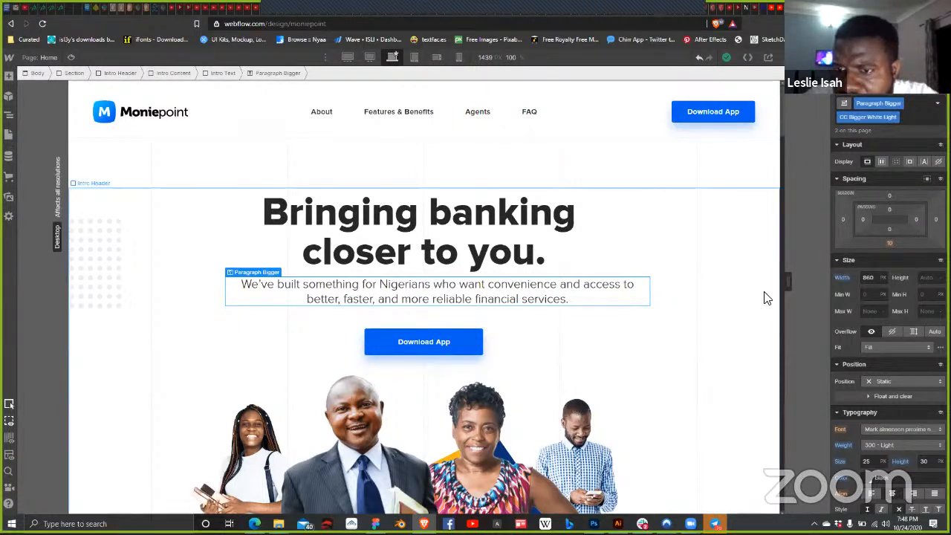
click(850, 280)
click(853, 291)
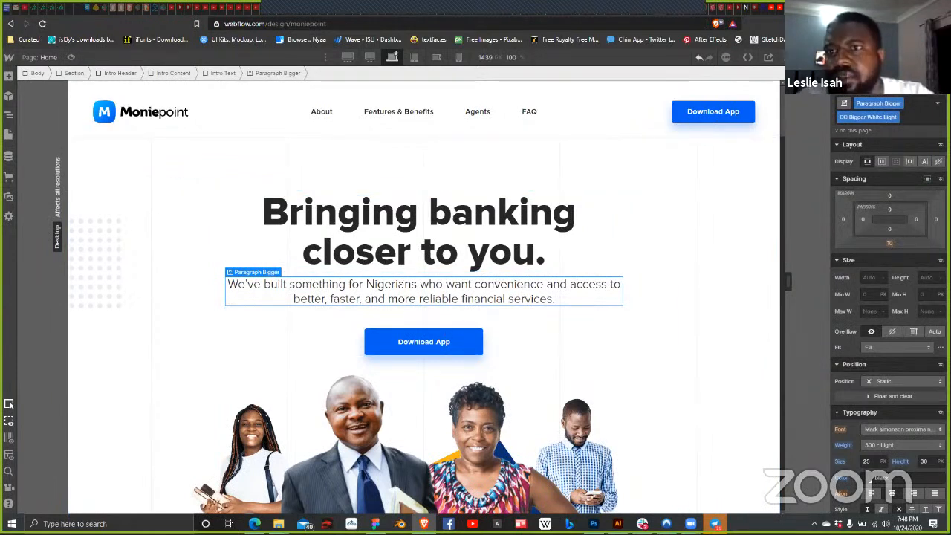
Step: Publish the site to moniepoint.webflow.io and close the publishing options
click(804, 58)
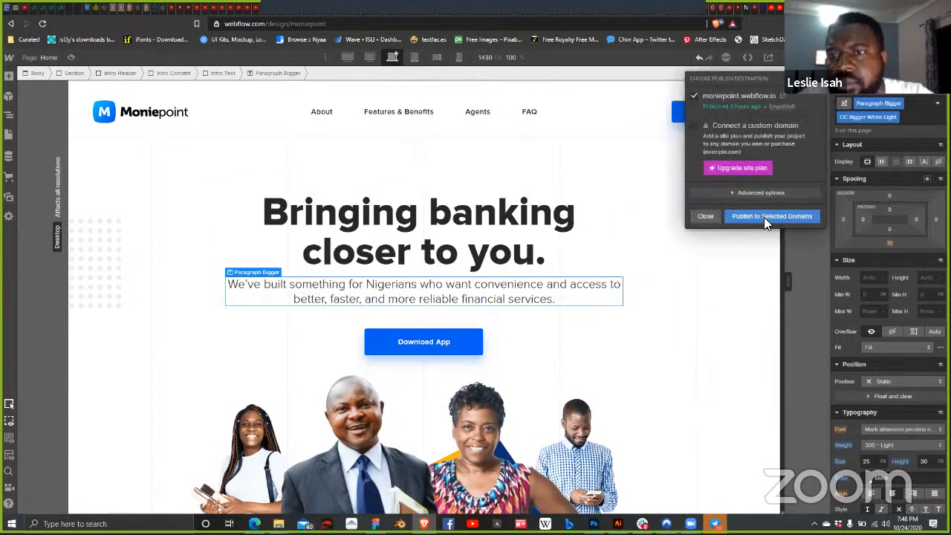
click(763, 217)
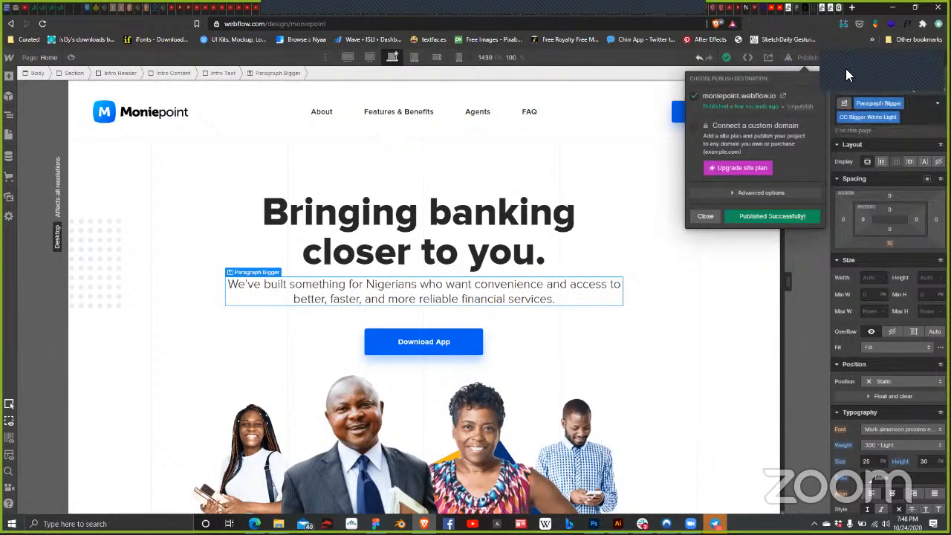
click(704, 216)
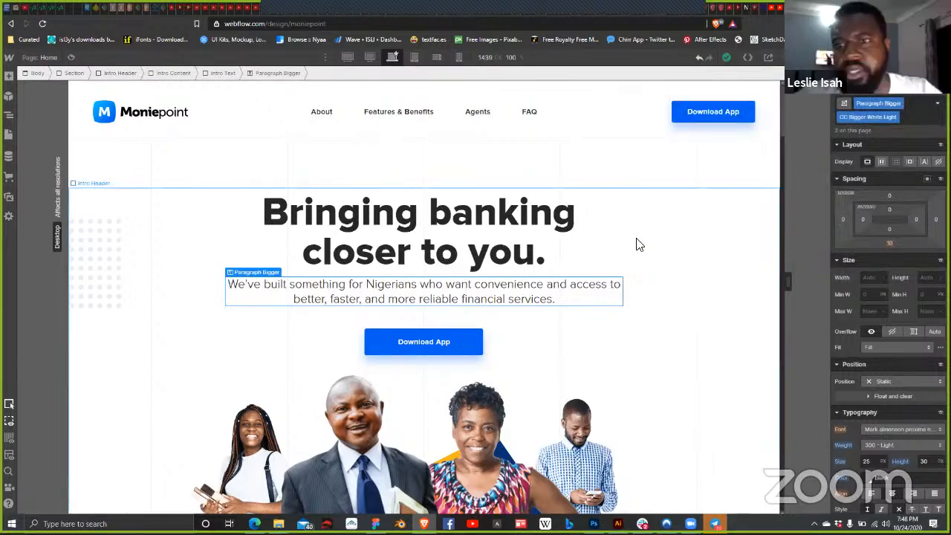
scroll(583, 253, down, 1)
scroll(571, 248, down, 7)
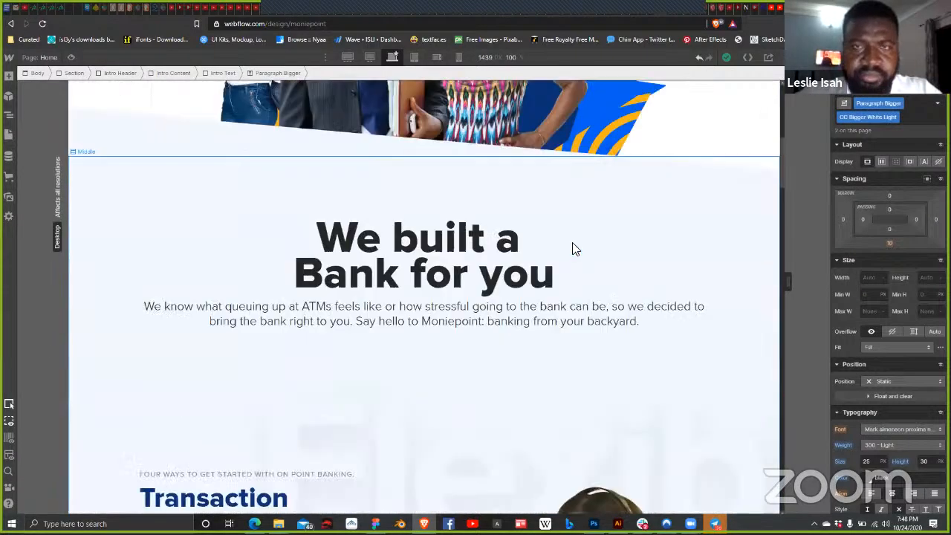
scroll(571, 248, up, 4)
scroll(423, 223, up, 5)
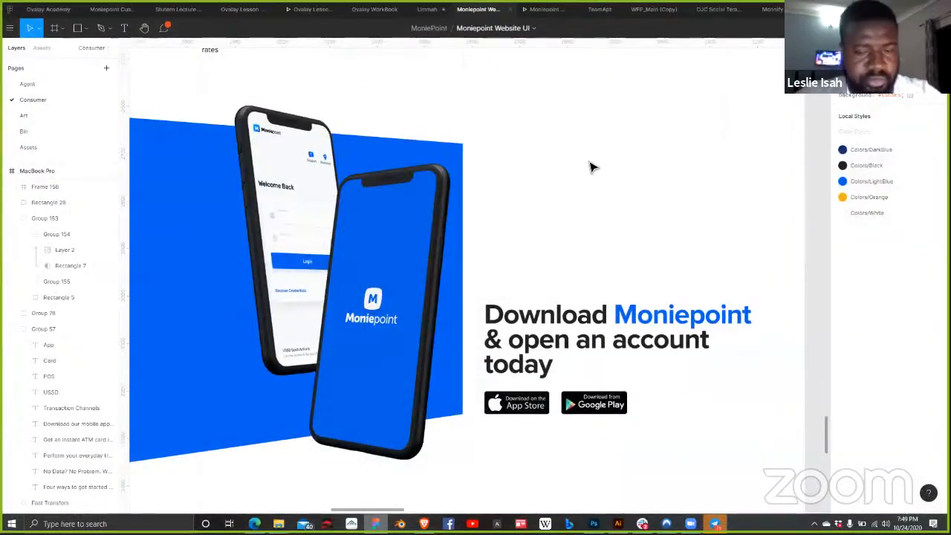
Step: Switch to Figma and review the Moniepoint Website UI prototype from the hero down to the "Become a Moniepoint Agent" section
scroll(587, 167, down, 3)
scroll(530, 314, up, 10)
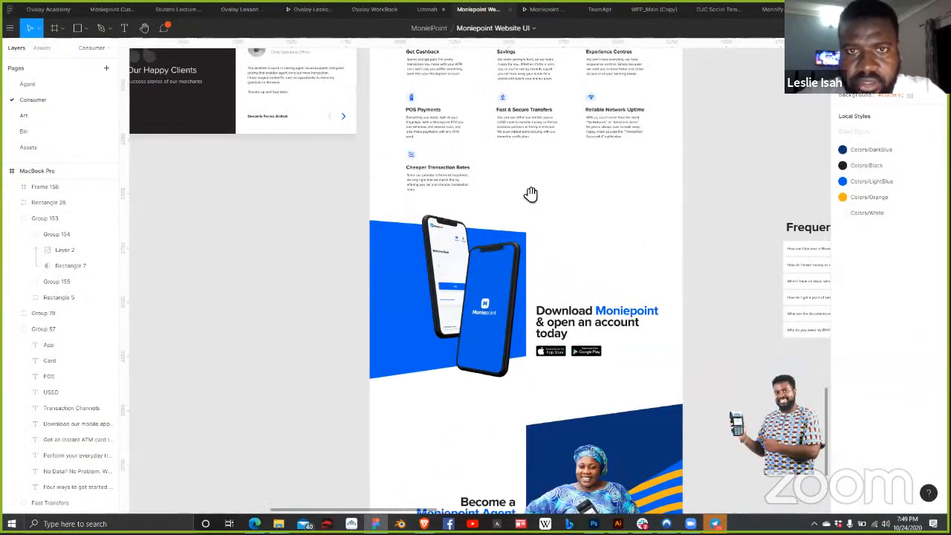
click(550, 13)
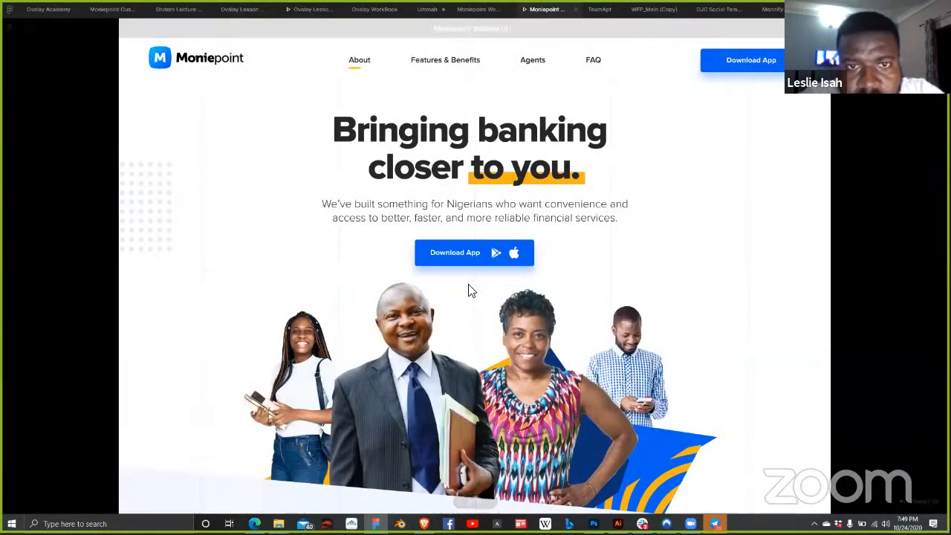
scroll(478, 306, down, 10)
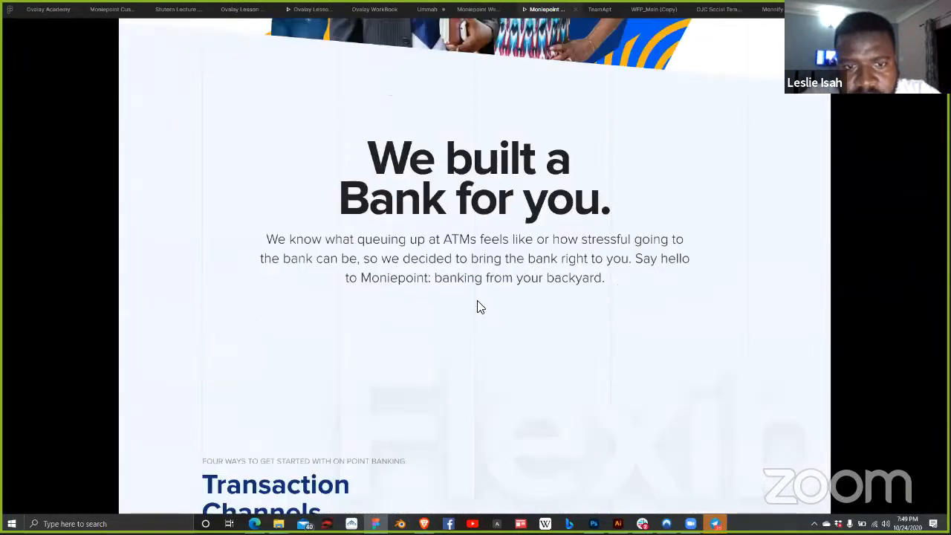
scroll(477, 307, down, 3)
scroll(478, 307, up, 2)
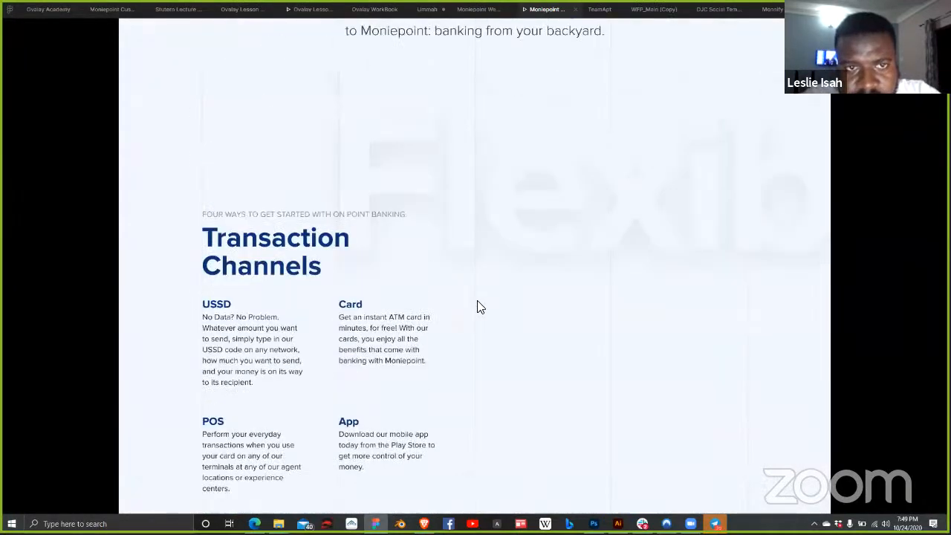
scroll(478, 306, down, 8)
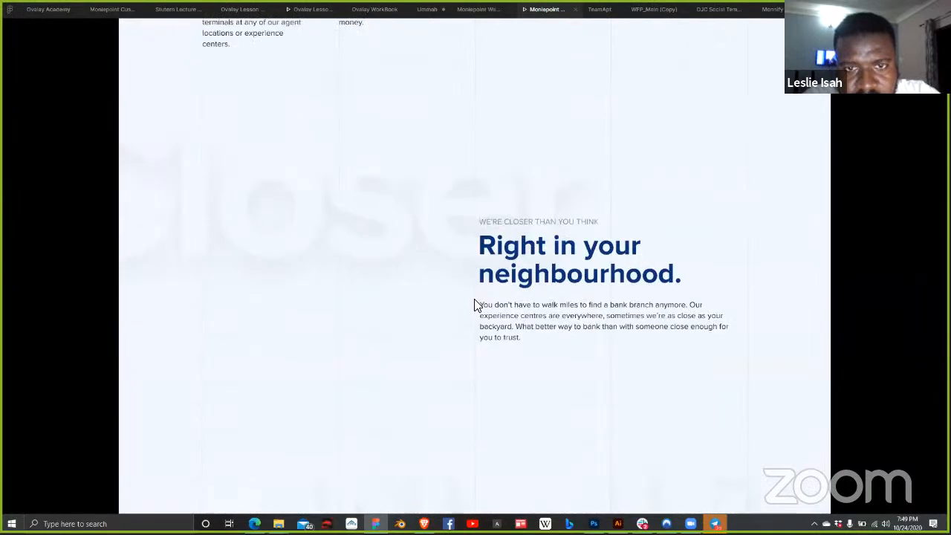
scroll(477, 307, down, 8)
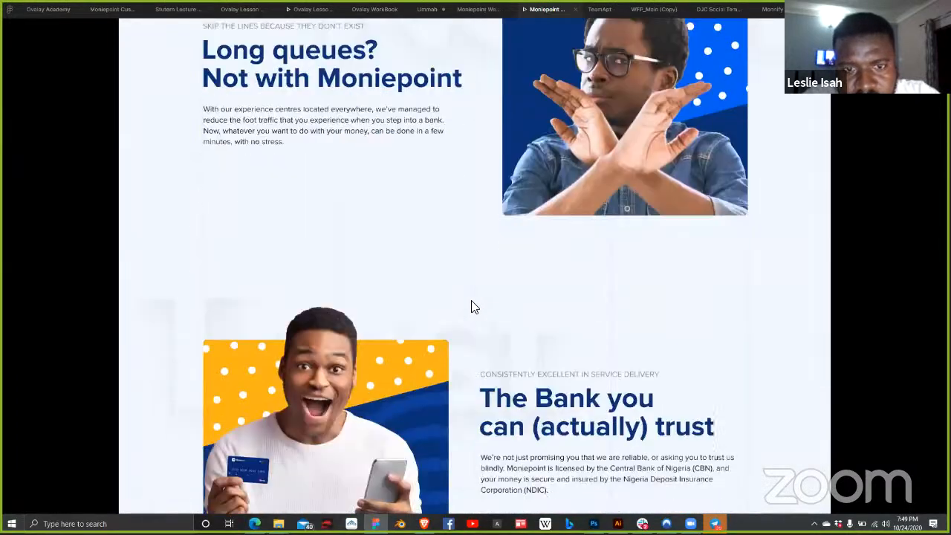
scroll(475, 307, down, 9)
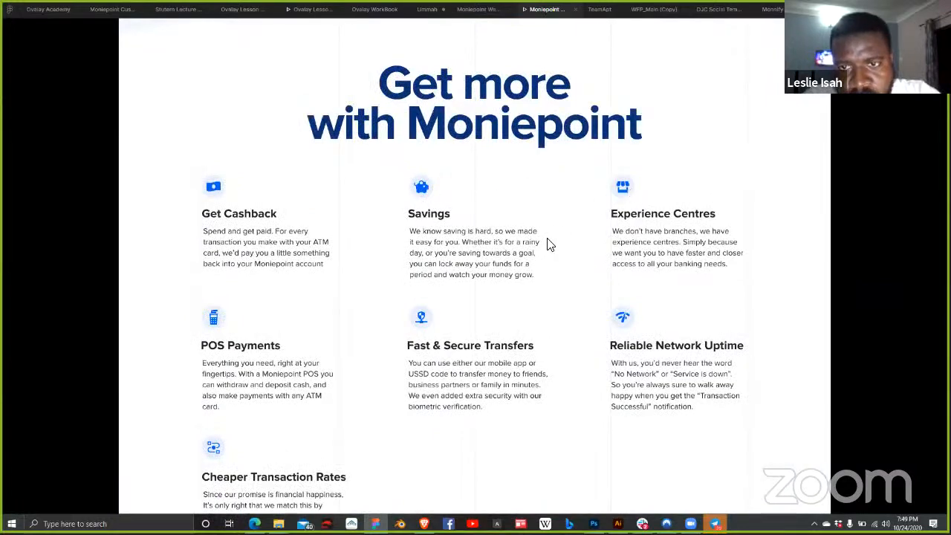
scroll(549, 245, down, 8)
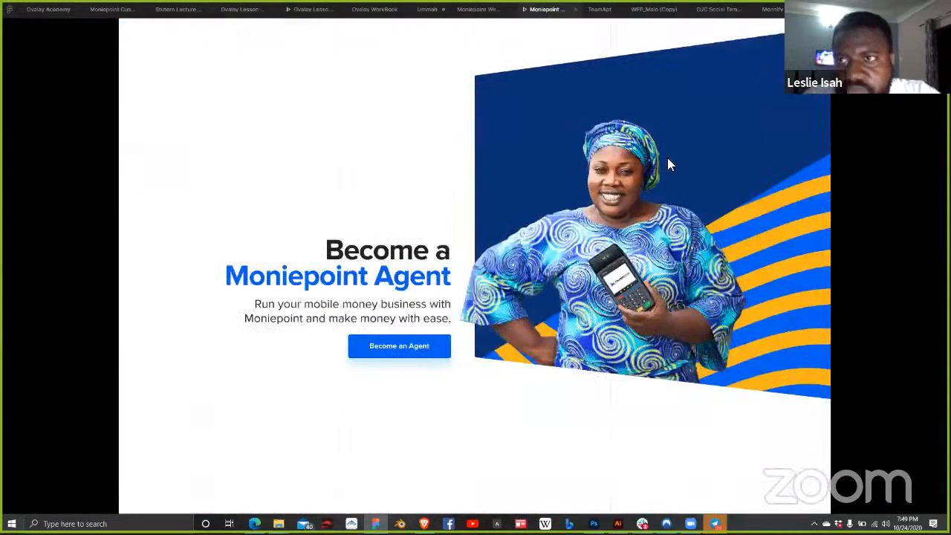
scroll(475, 265, up, 2)
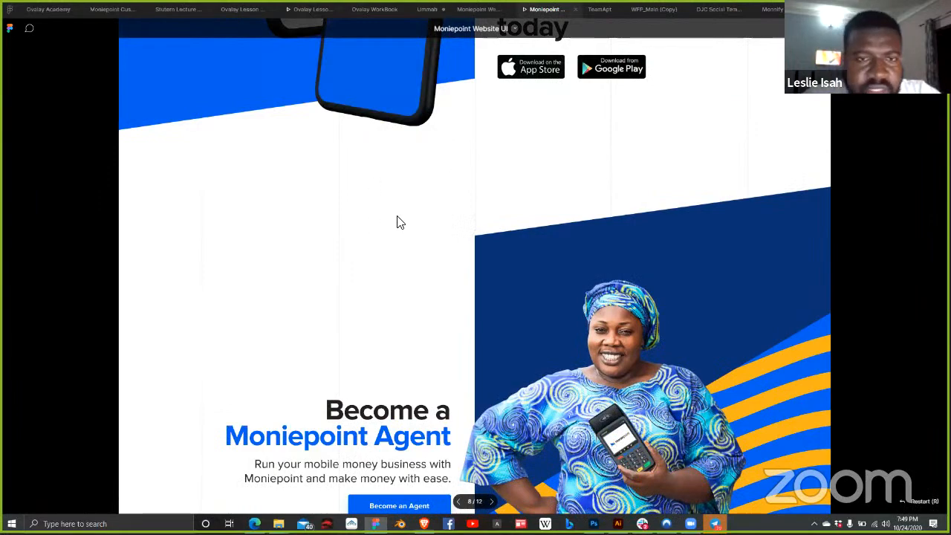
Step: Switch to the published moniepoint.webflow.io page and review it from the hero down to the "Get more with Moniepoint" benefits
key(alt+Tab)
scroll(435, 198, down, 4)
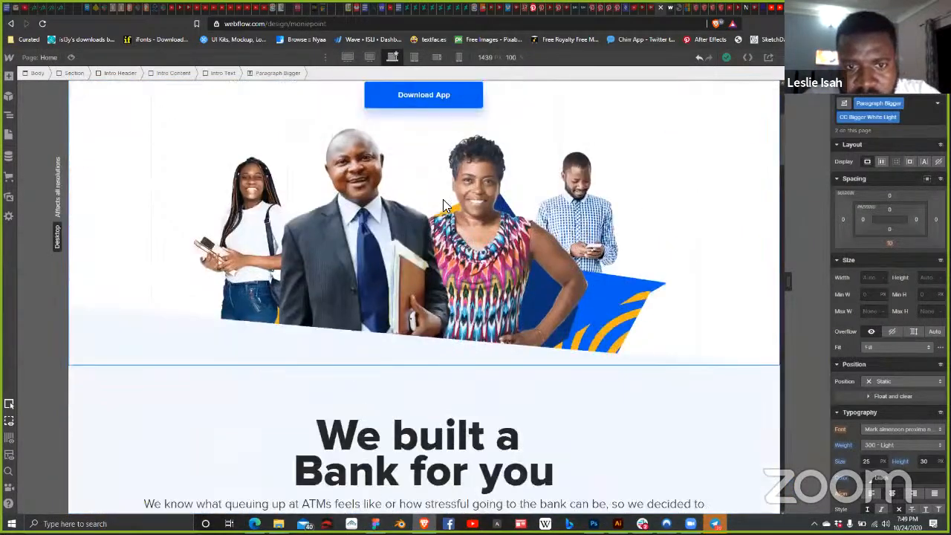
scroll(444, 205, down, 2)
scroll(503, 182, up, 4)
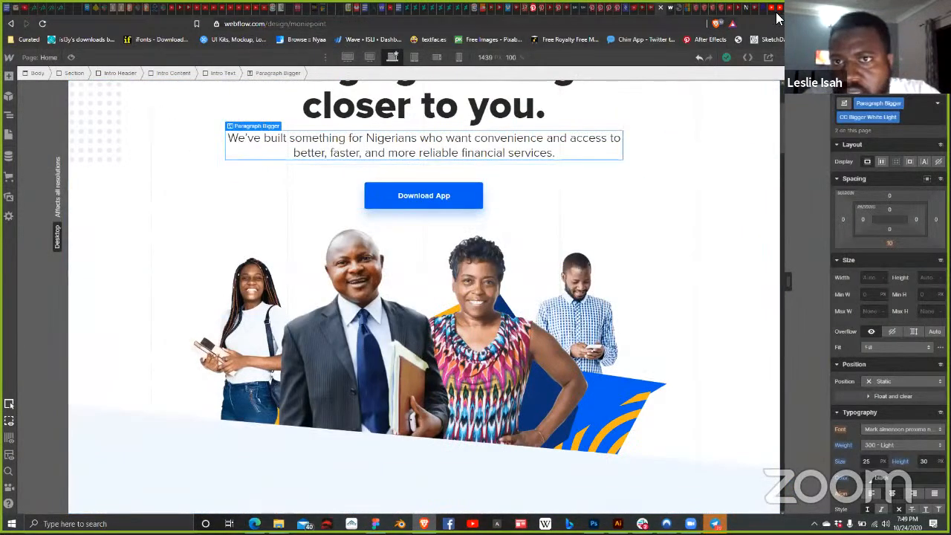
click(669, 9)
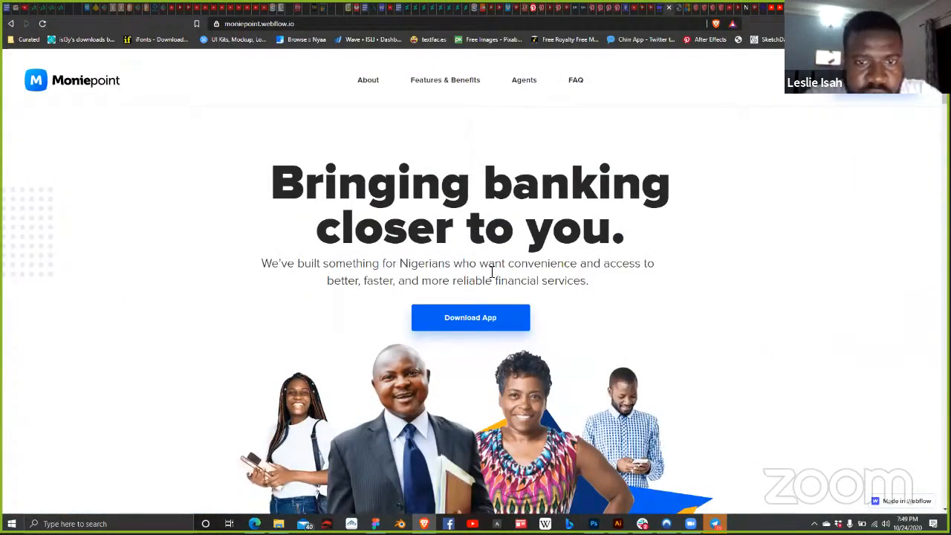
scroll(496, 262, down, 3)
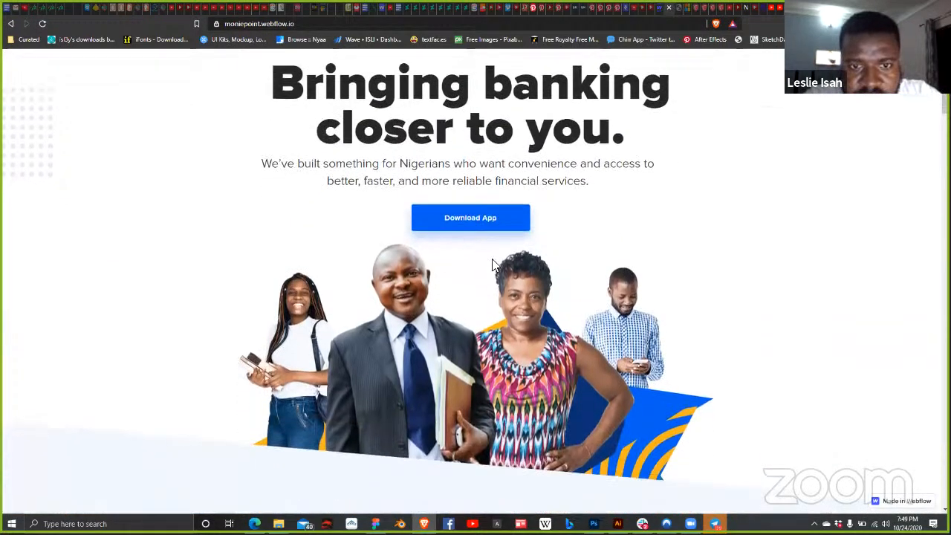
scroll(490, 260, down, 7)
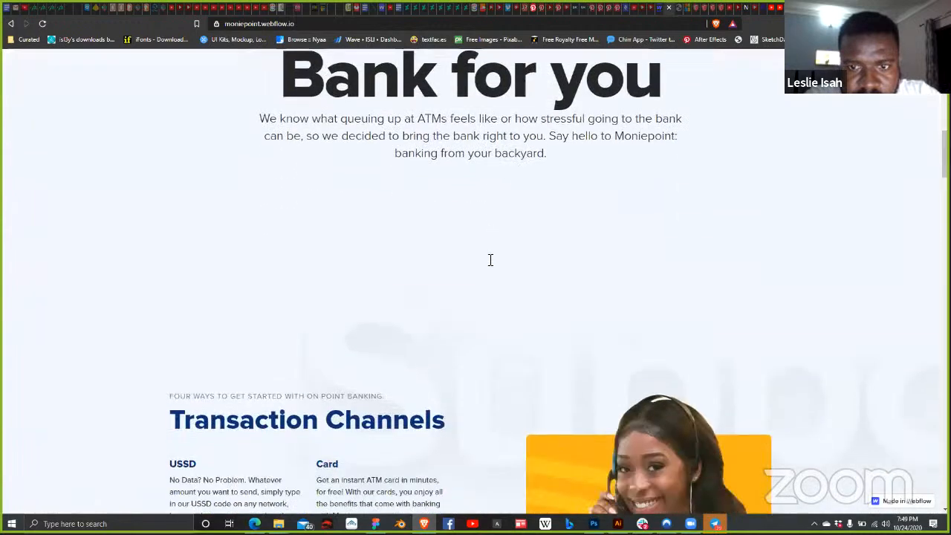
scroll(479, 264, down, 8)
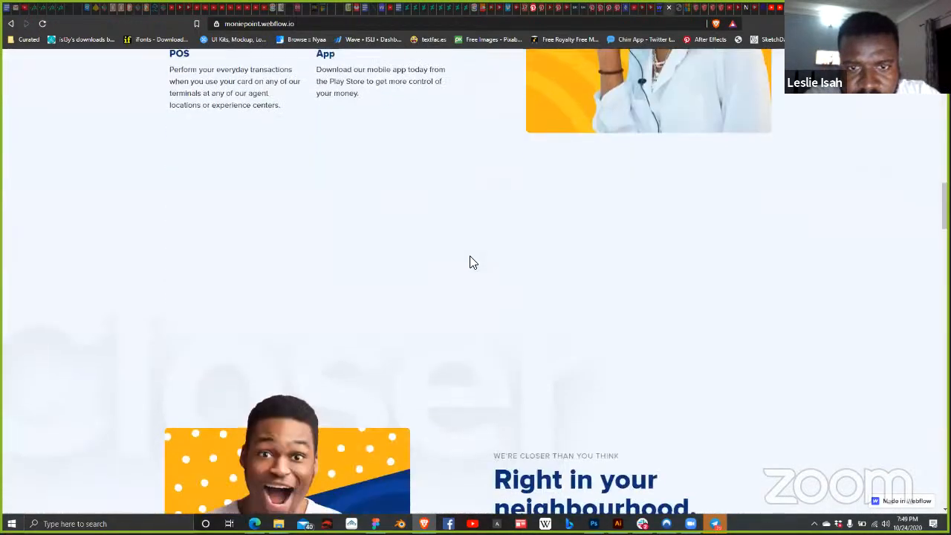
scroll(468, 260, down, 8)
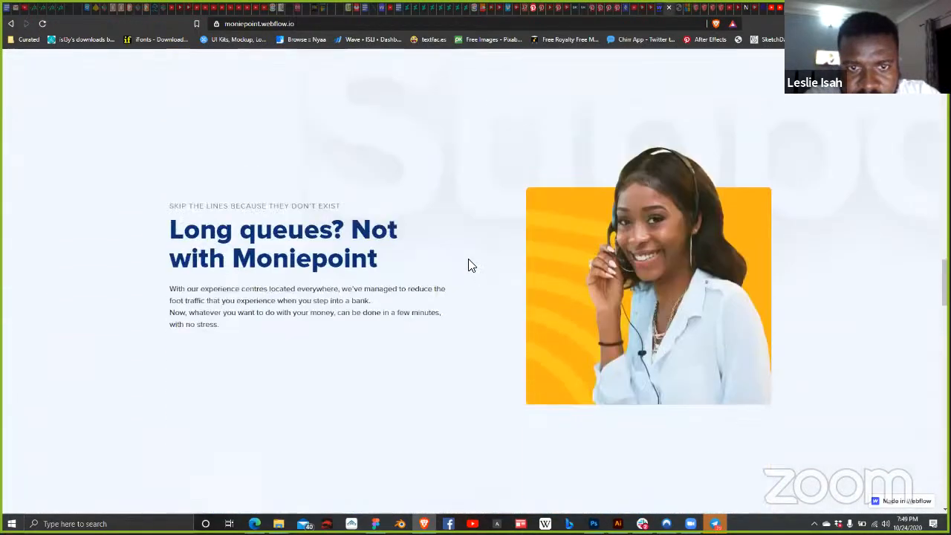
scroll(469, 265, down, 8)
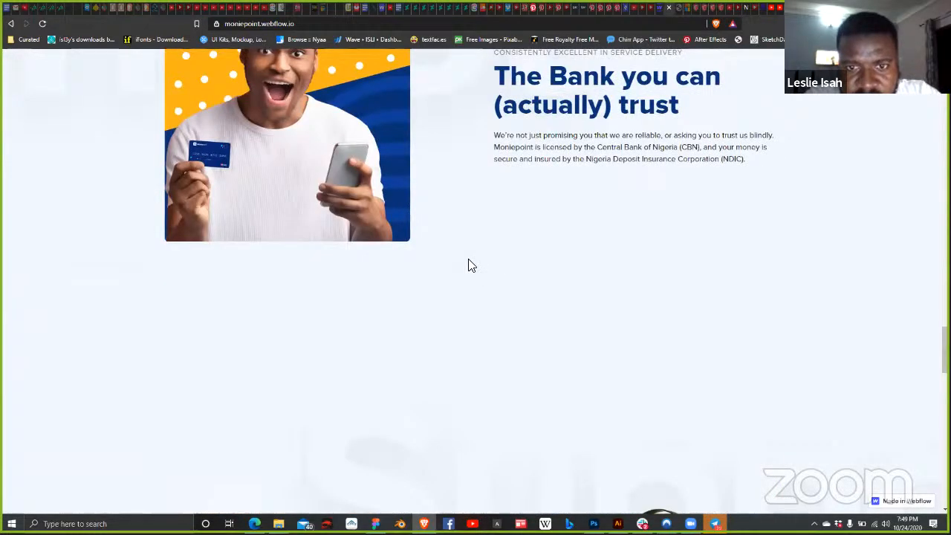
scroll(468, 266, down, 8)
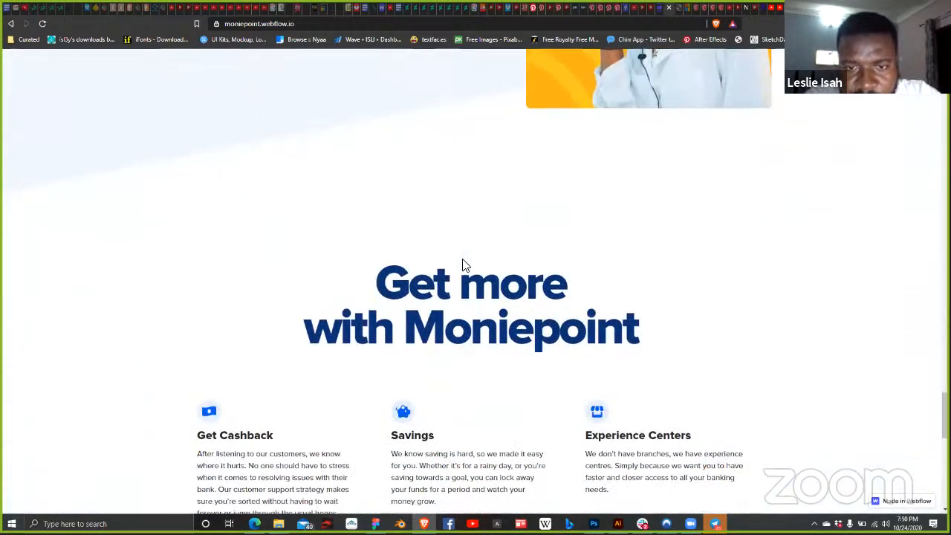
scroll(462, 265, down, 4)
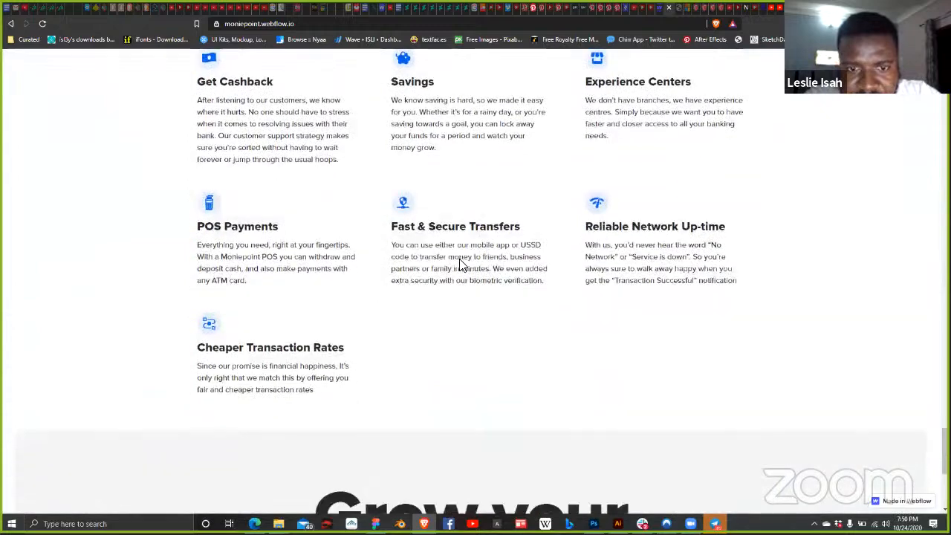
Step: Examine the heading and benefit items of the "Get more with Moniepoint" section on the published page
scroll(462, 264, up, 2)
scroll(462, 264, down, 2)
scroll(462, 263, up, 2)
scroll(462, 263, down, 1)
scroll(460, 263, up, 2)
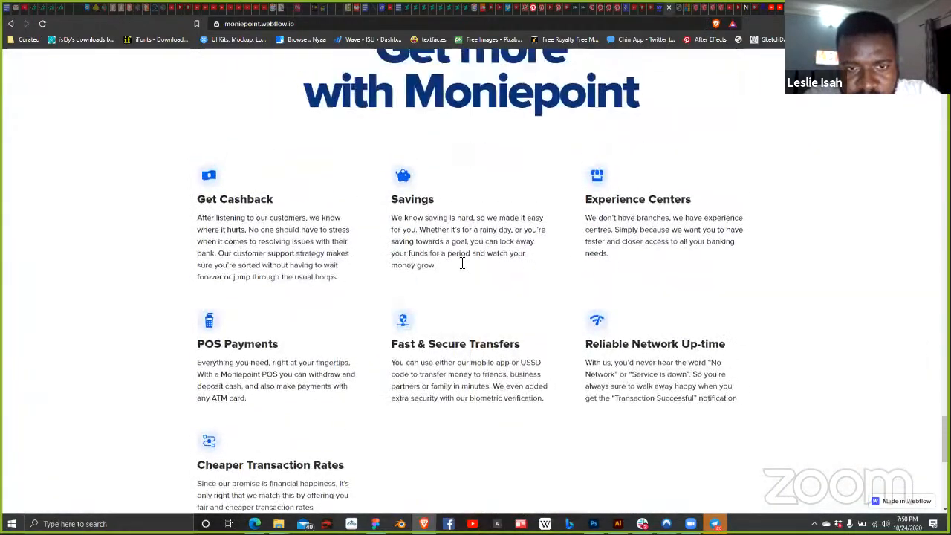
scroll(416, 282, down, 1)
scroll(317, 371, up, 2)
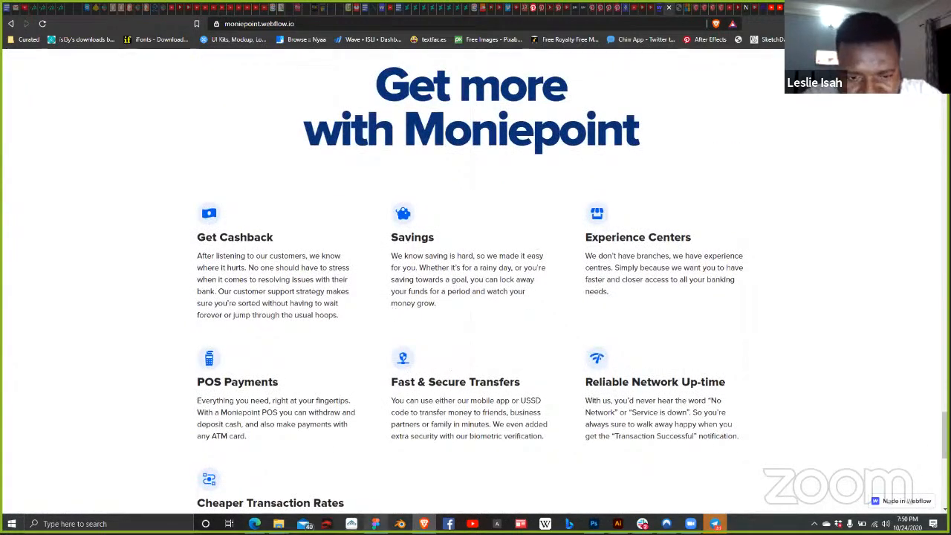
Step: Switch to the Figma prototype and review its app download section, "Become a Moniepoint Agent" section and footer, then return to the published page
key(alt+Tab)
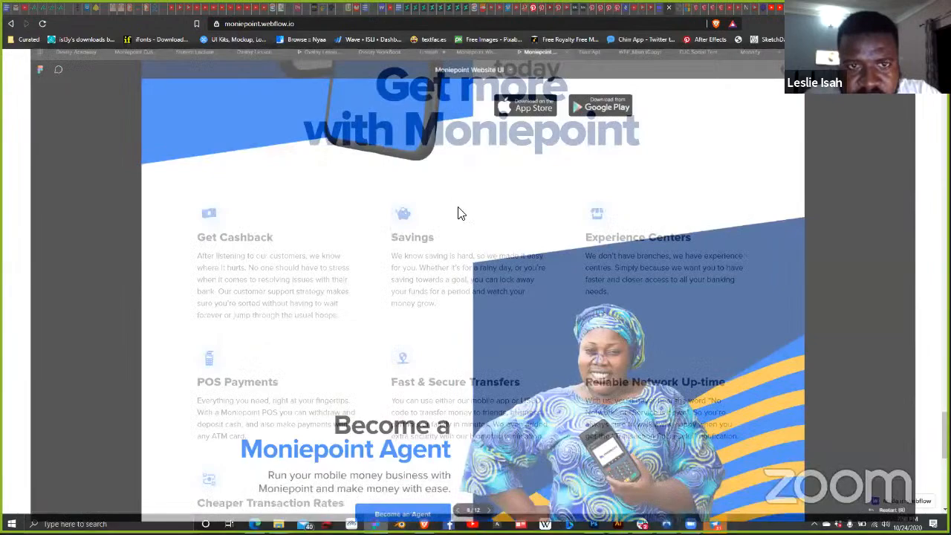
scroll(406, 205, up, 7)
scroll(438, 264, down, 3)
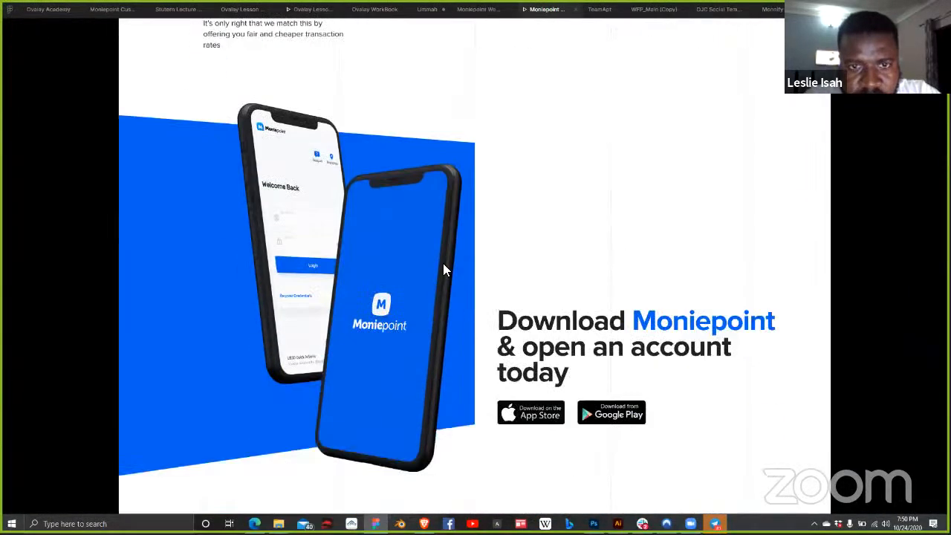
scroll(480, 304, down, 8)
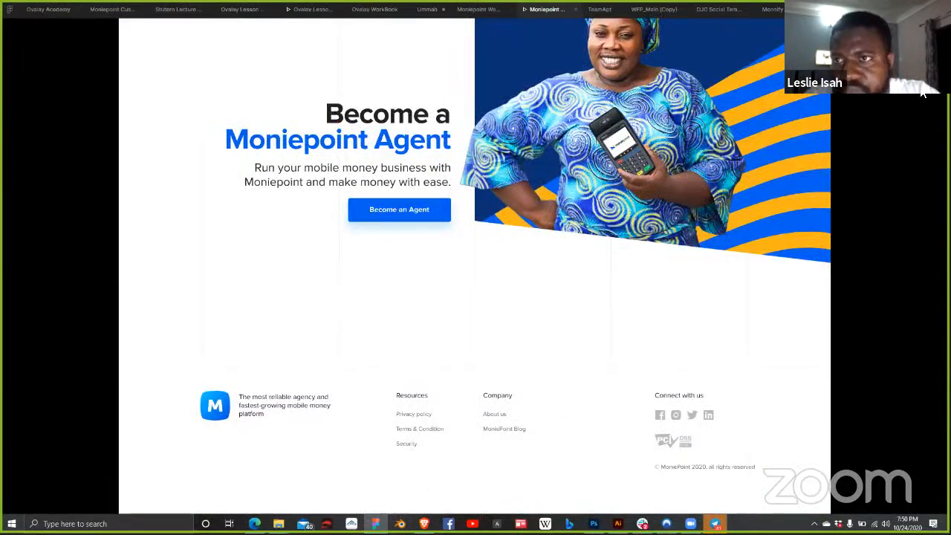
key(alt+Tab)
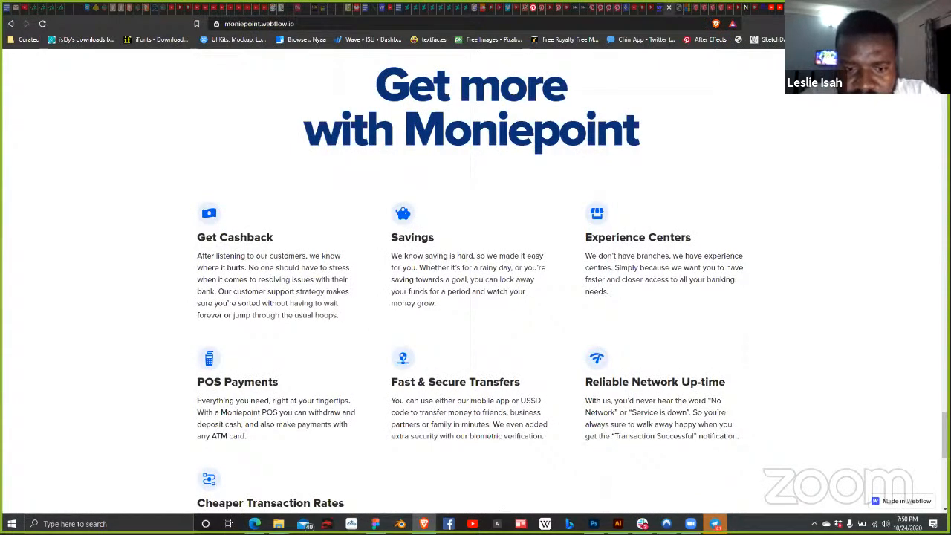
key(alt+Tab)
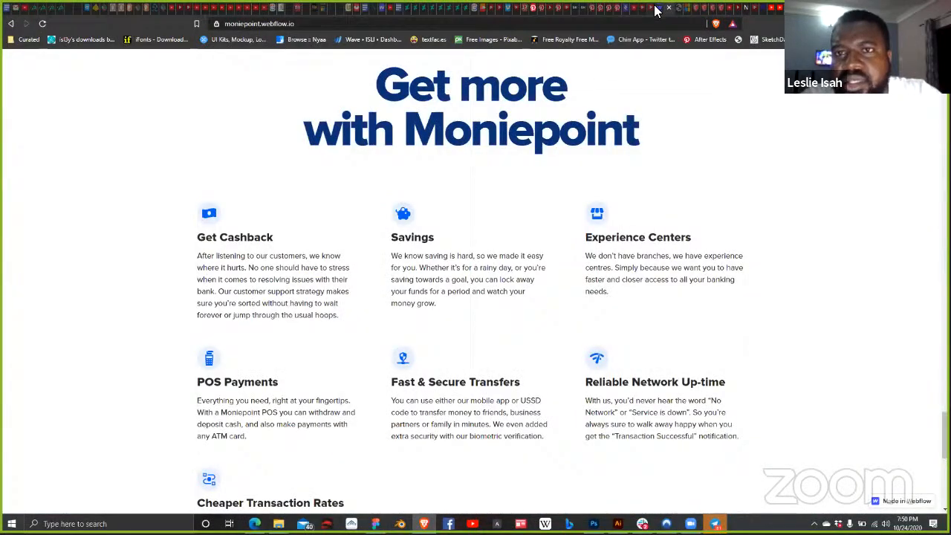
Step: Return to the Webflow Designer and examine the "Get more with Moniepoint" section, inspecting the "Grow your business." CTA symbol and the Blog Heading block
click(656, 15)
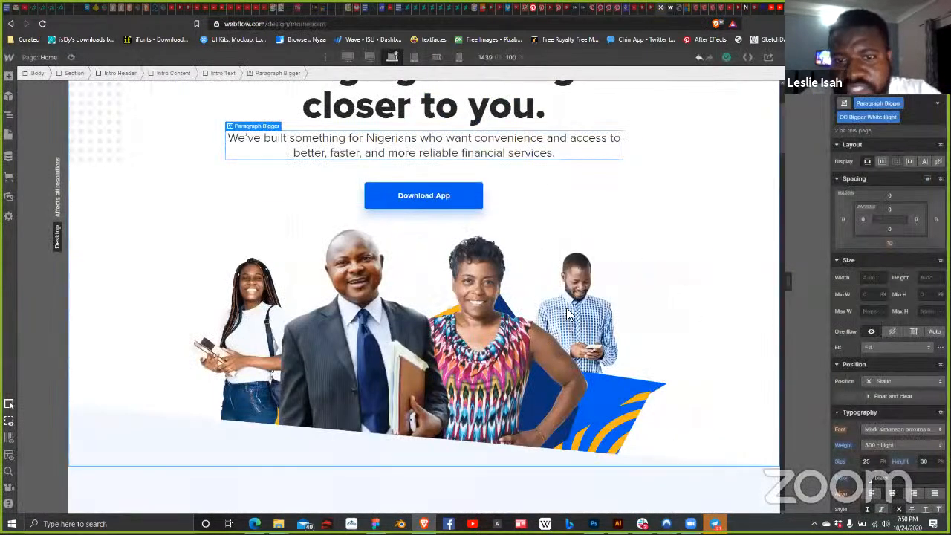
scroll(495, 362, down, 15)
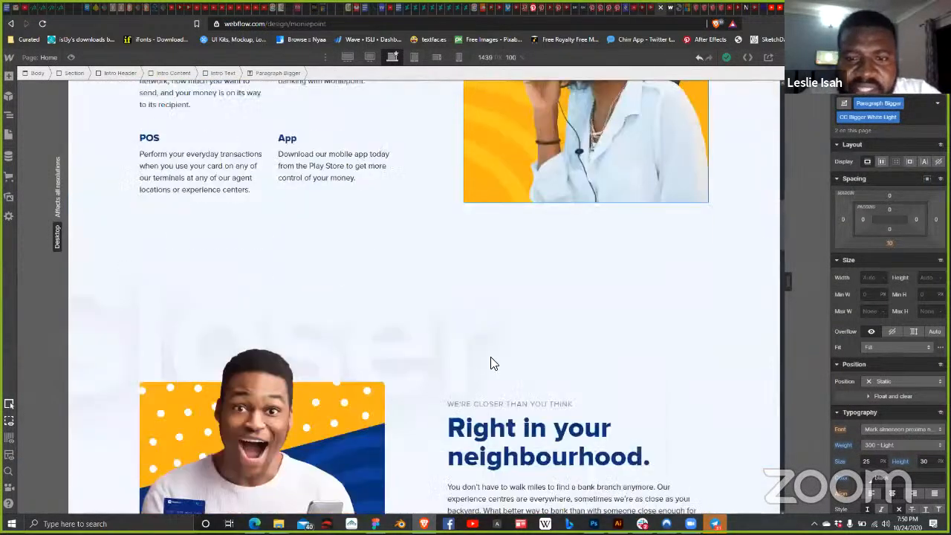
scroll(479, 373, down, 15)
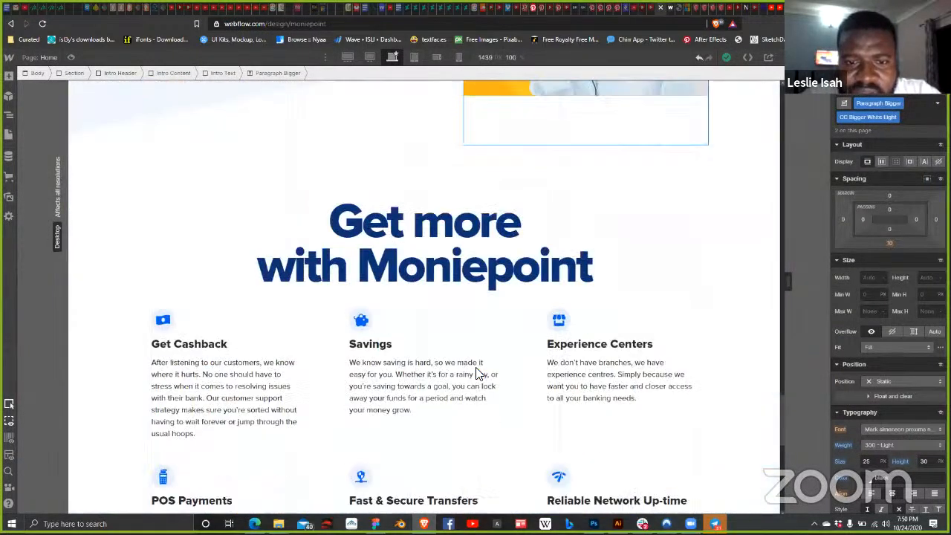
scroll(280, 270, up, 3)
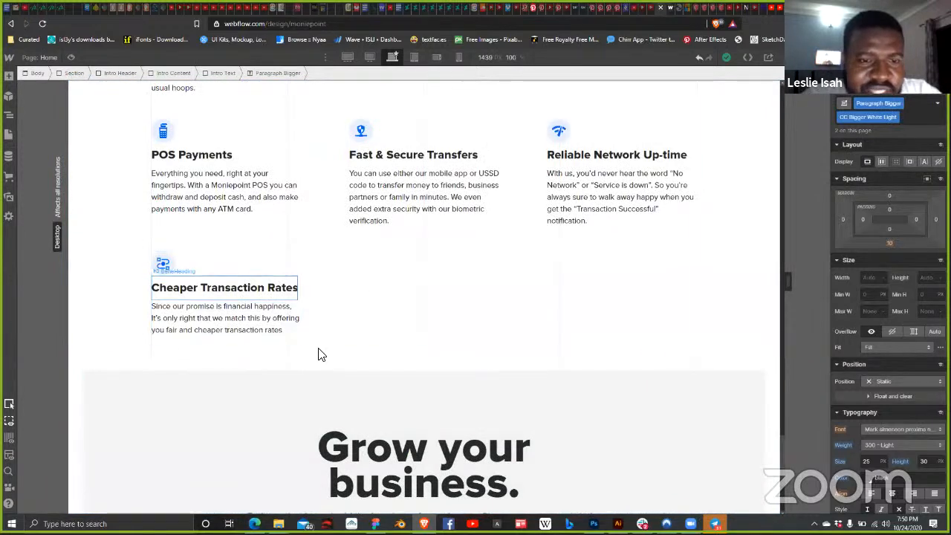
click(313, 384)
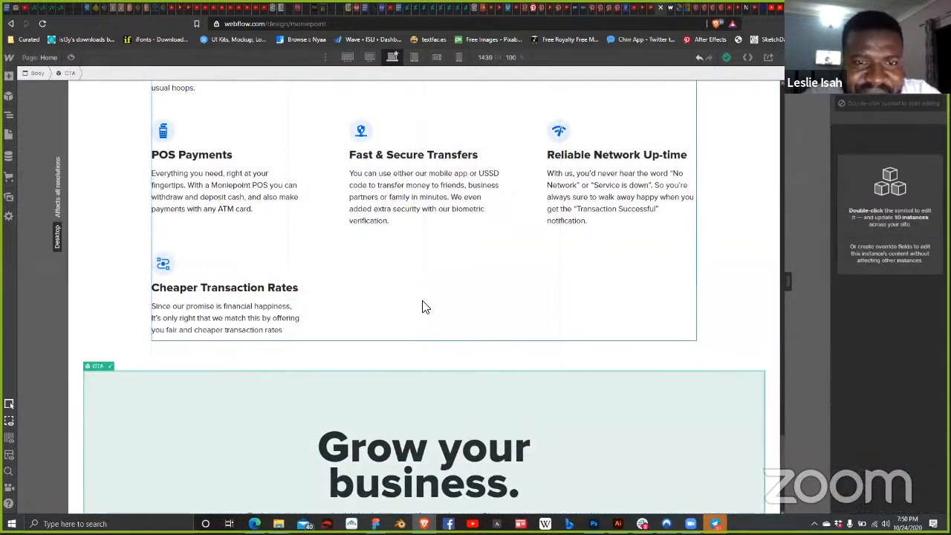
scroll(422, 307, up, 5)
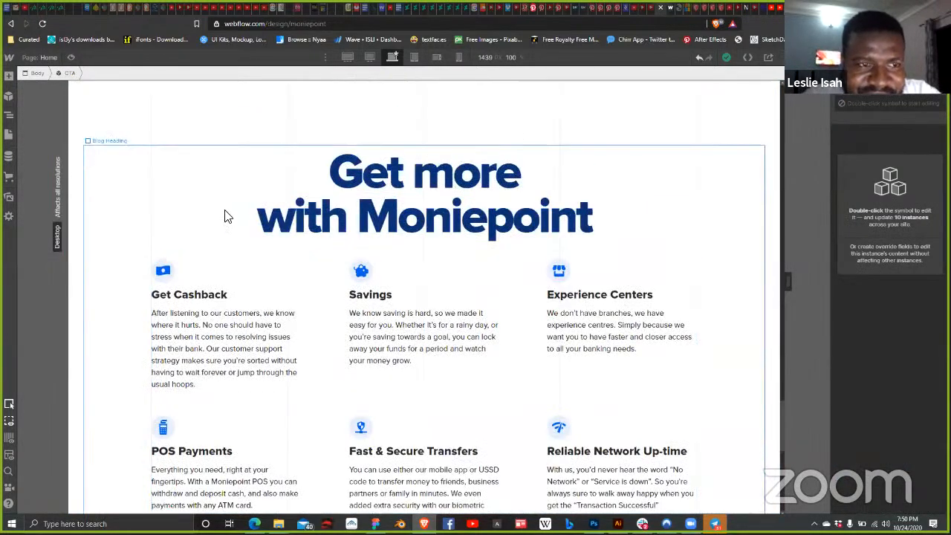
click(319, 288)
scroll(433, 293, down, 5)
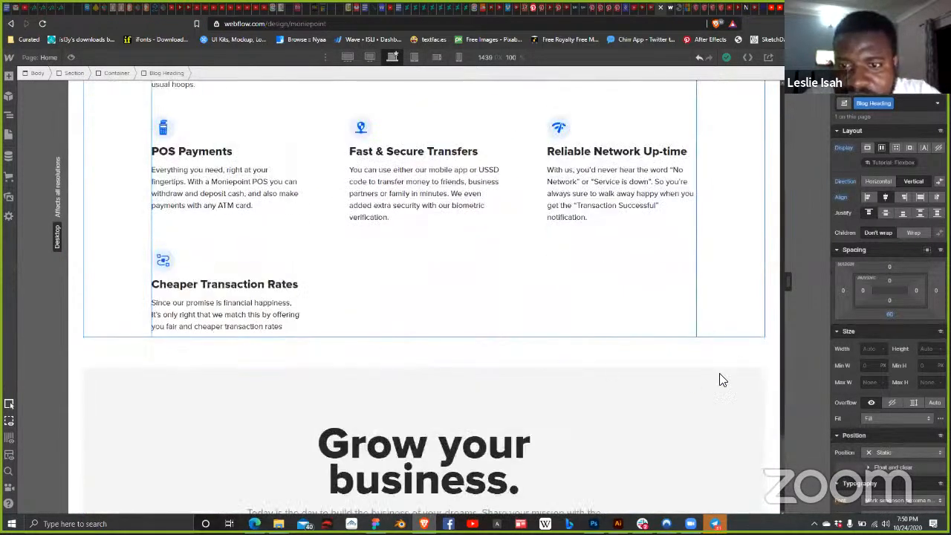
scroll(654, 335, up, 3)
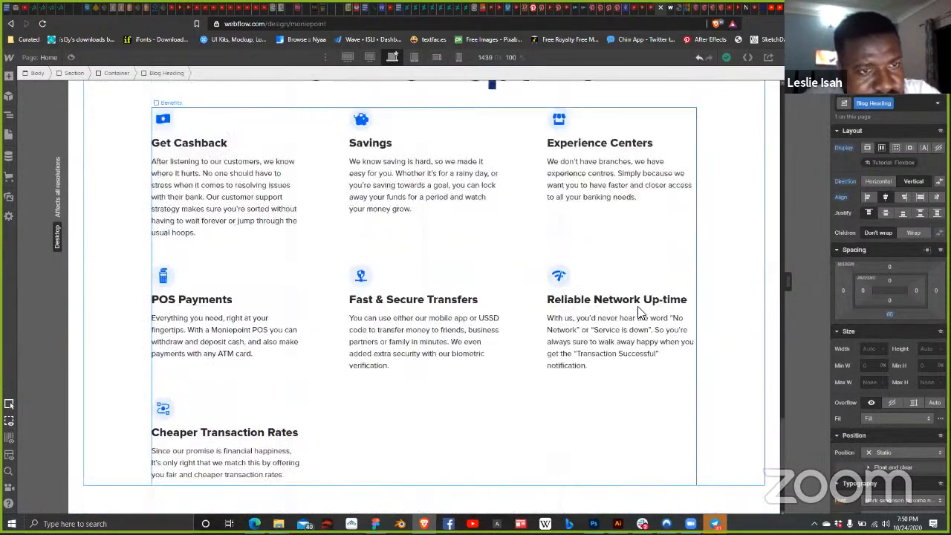
scroll(522, 295, up, 1)
scroll(522, 295, up, 2)
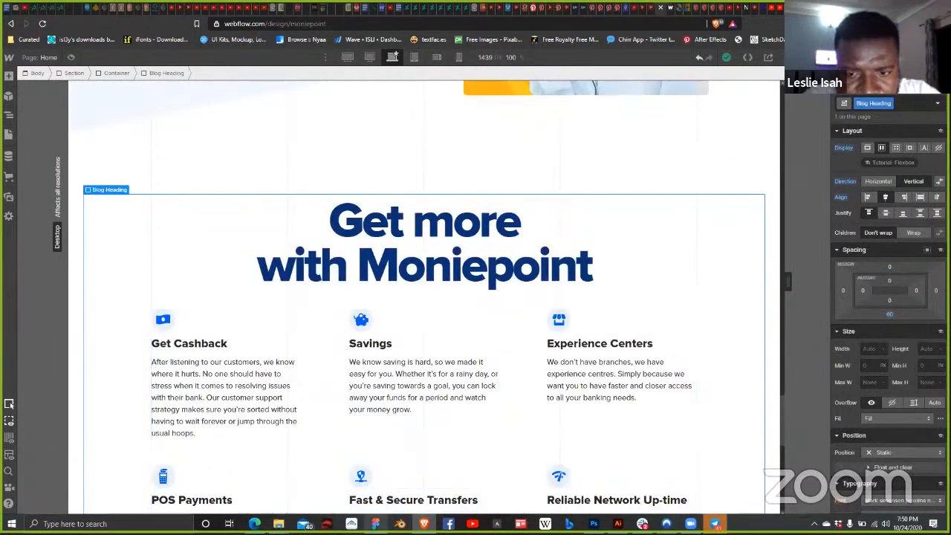
mouse_move(375, 524)
click(714, 523)
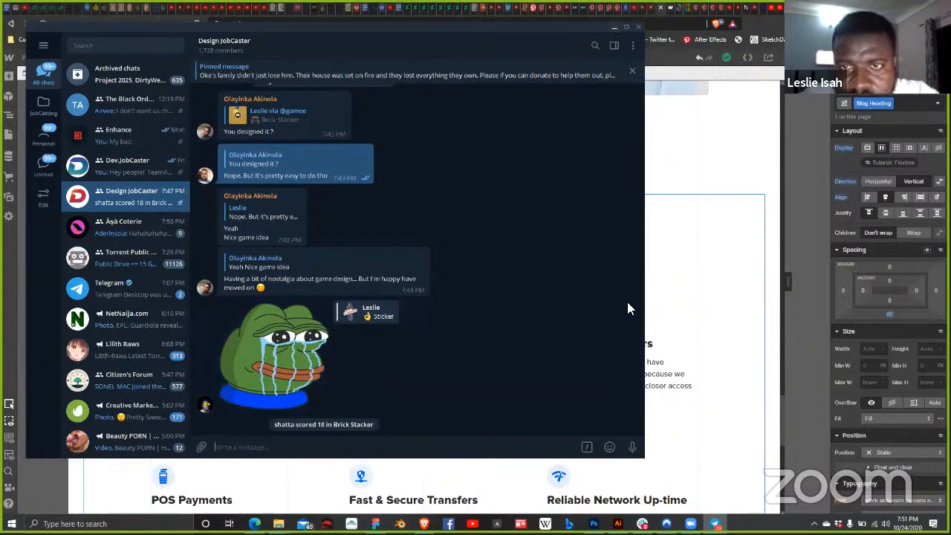
scroll(601, 253, up, 5)
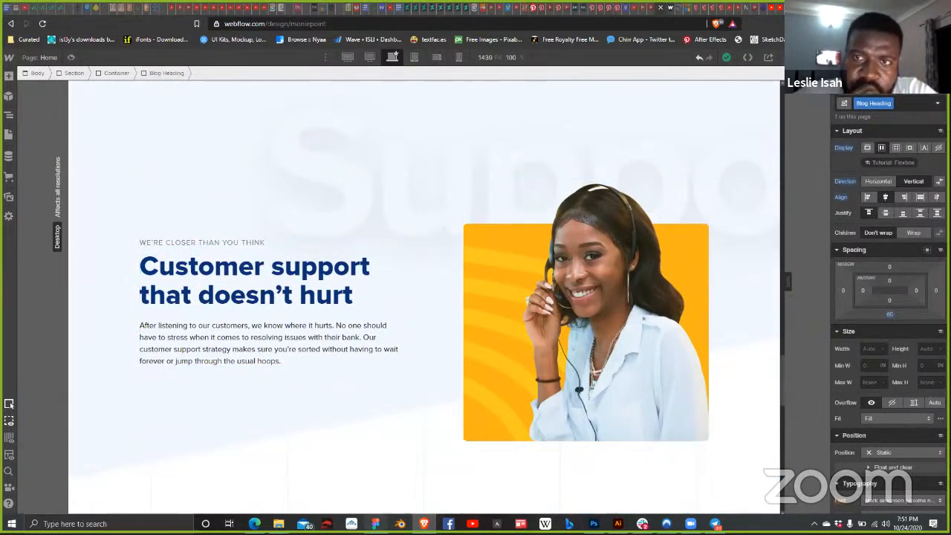
Step: Switch to the Moniepoint Website UI design file in Figma and select the phone mockups image beside the "Download Moniepoint" heading
click(375, 524)
key(Right)
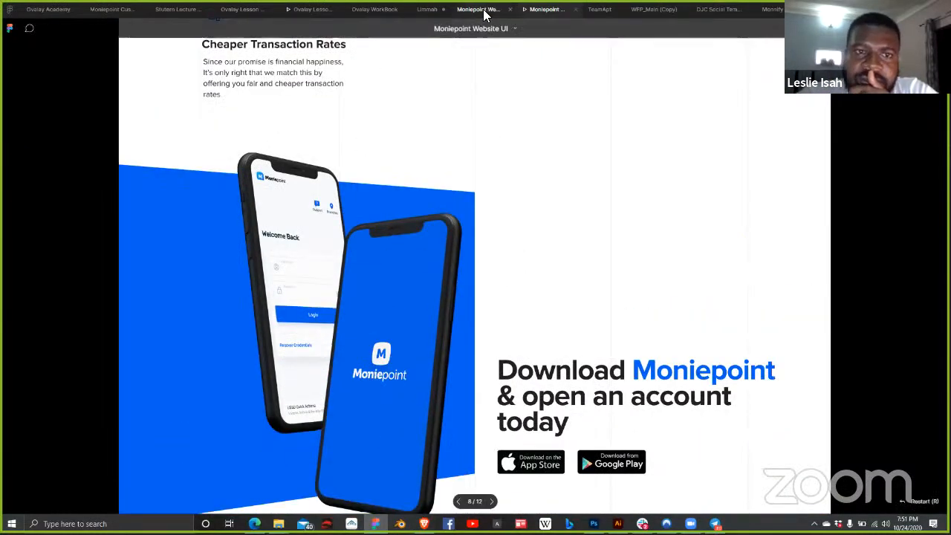
scroll(454, 404, down, 7)
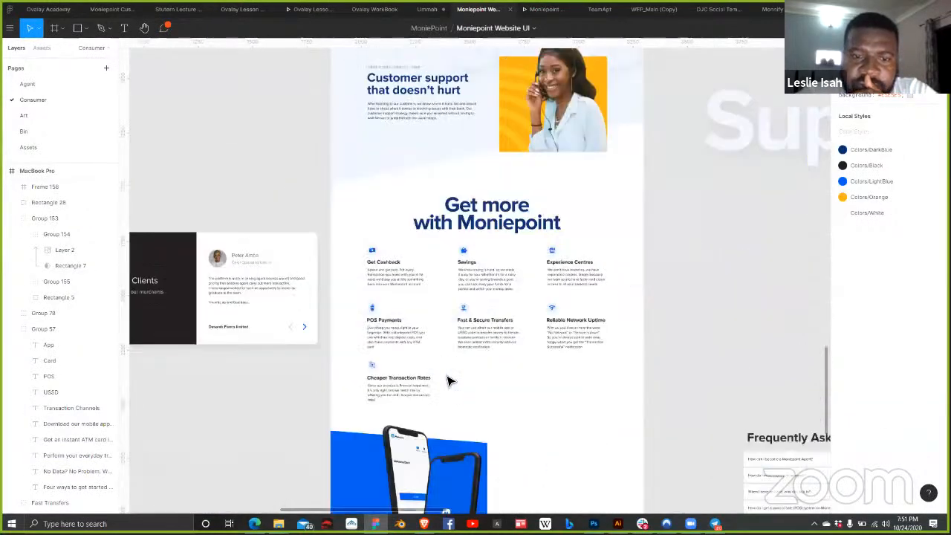
scroll(438, 329, down, 2)
click(453, 336)
scroll(549, 346, down, 3)
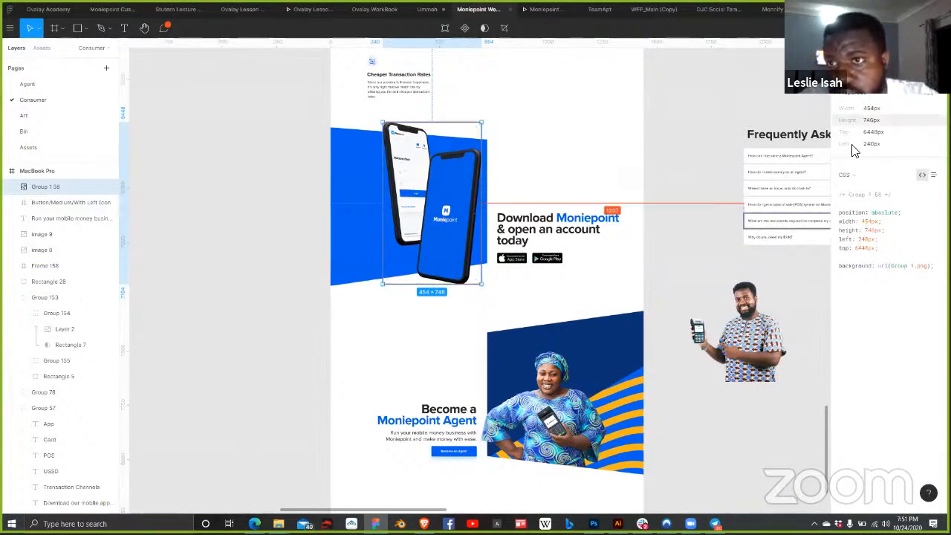
Step: Export the selected phone mockups image as a 2x PNG named Phone Group in the Moniepoint folder
click(848, 48)
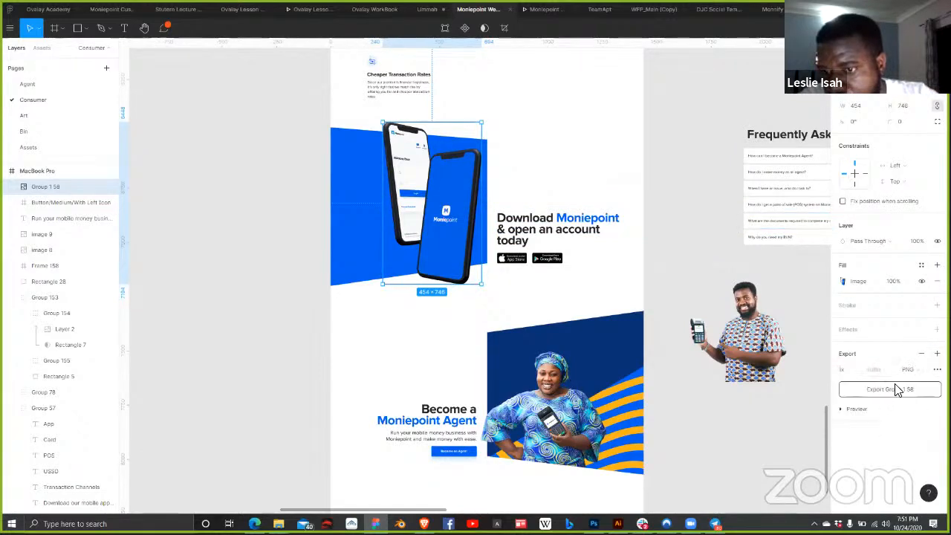
click(852, 370)
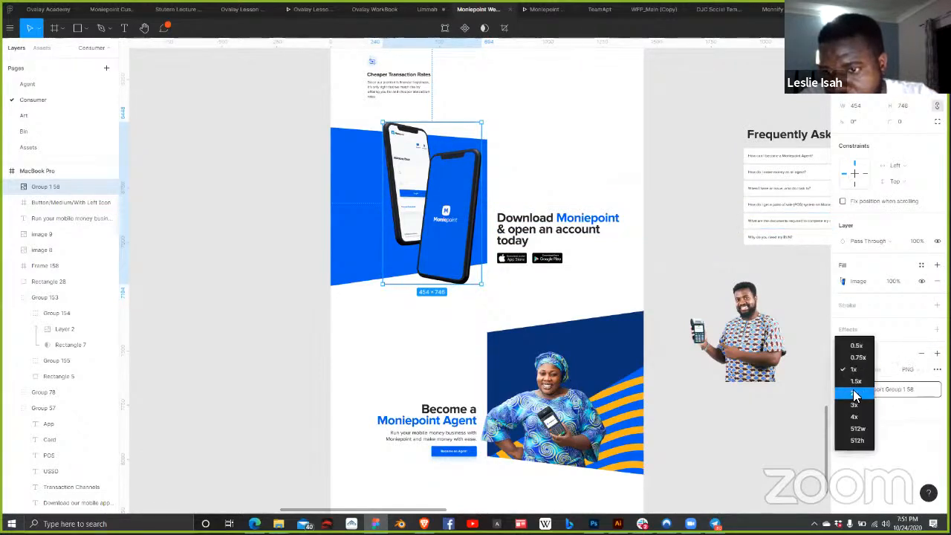
click(854, 392)
click(889, 388)
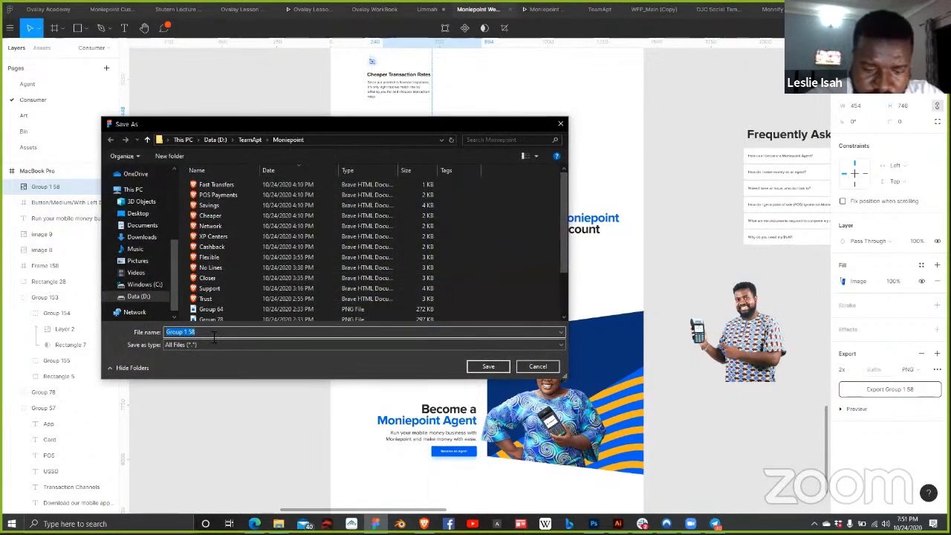
text(Phot)
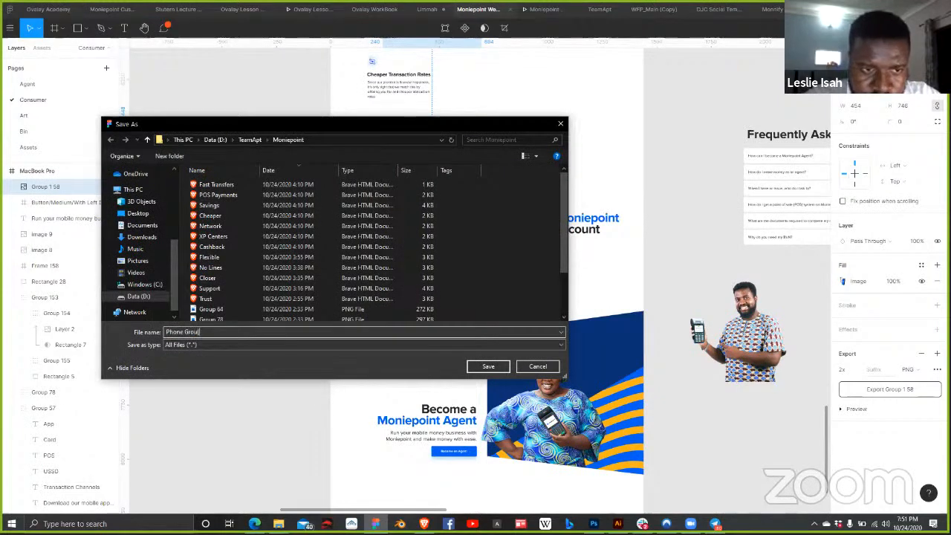
text(e Group)
key(Return)
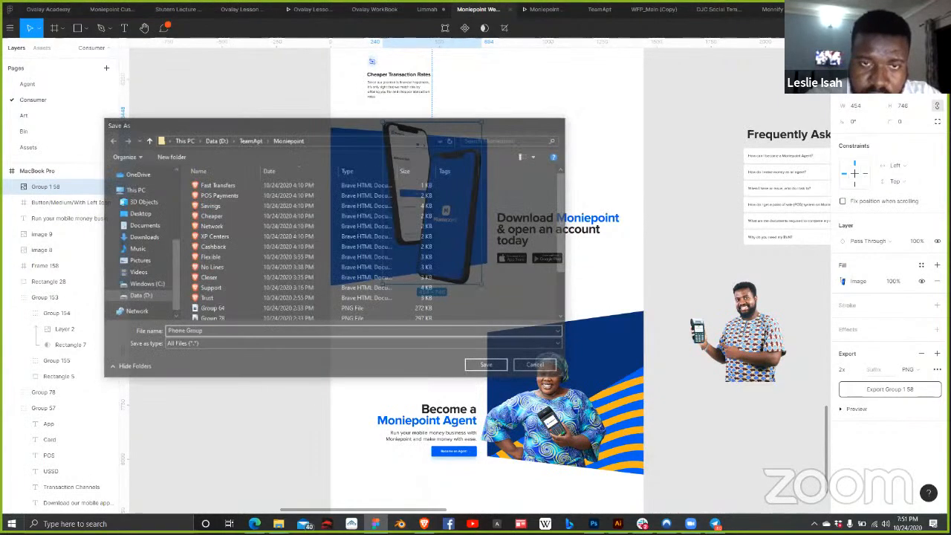
Step: Switch to the Webflow Designer and delete the "Grow your business." CTA symbol above the footer
click(360, 210)
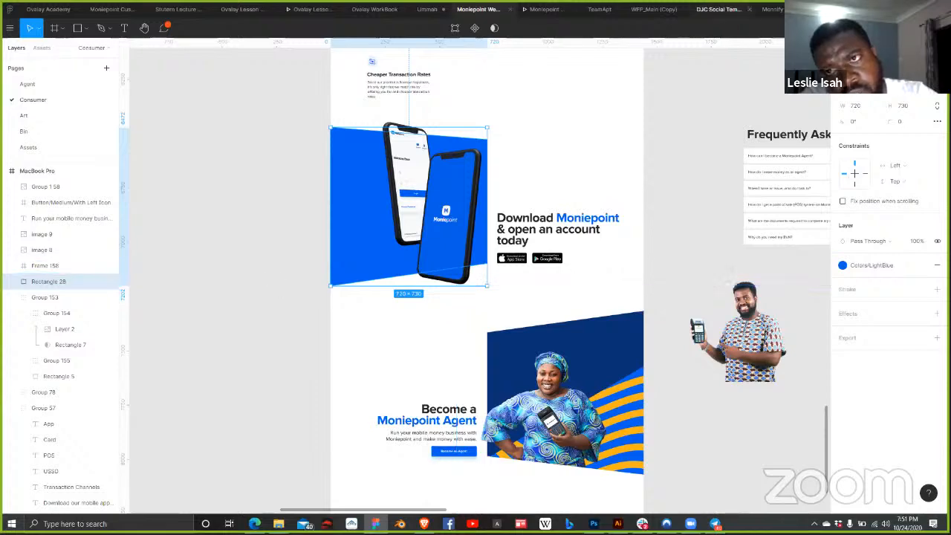
key(alt+Tab)
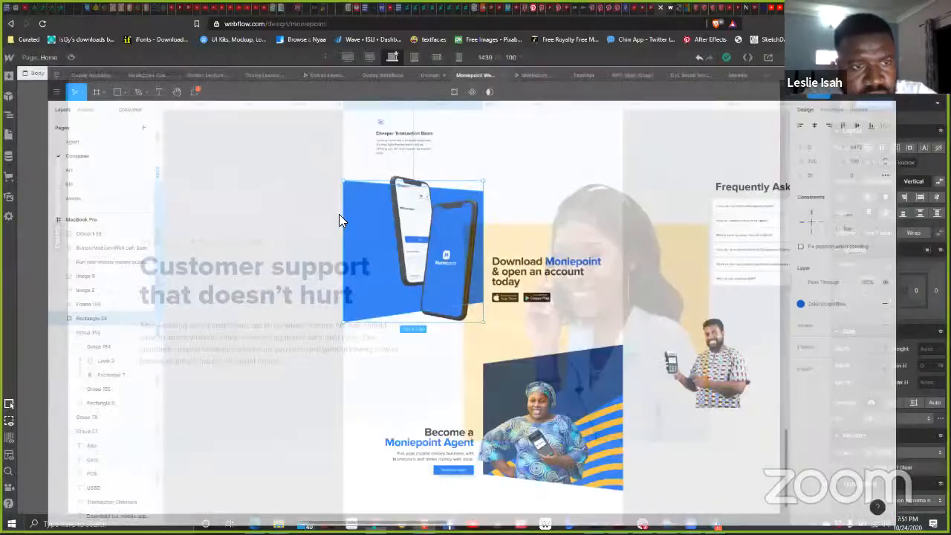
scroll(334, 216, down, 3)
scroll(332, 217, down, 7)
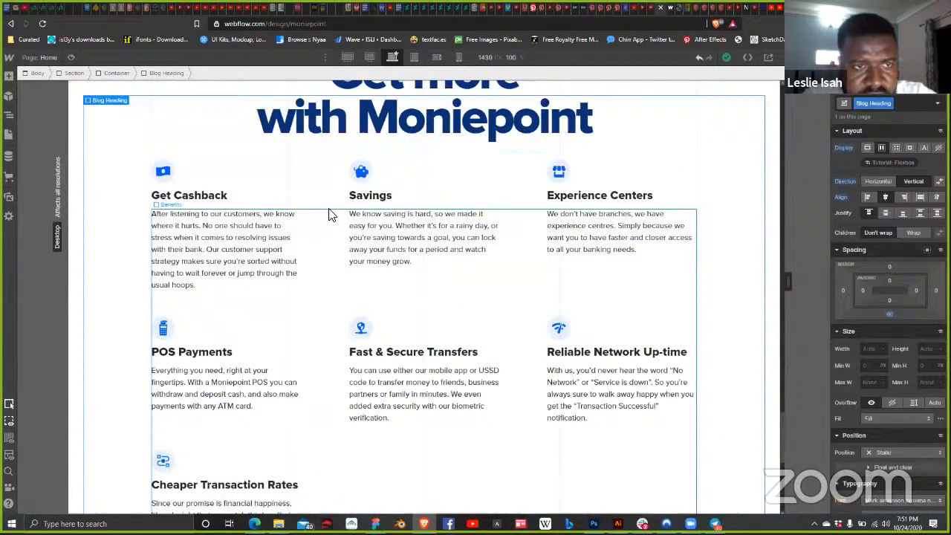
scroll(228, 299, up, 1)
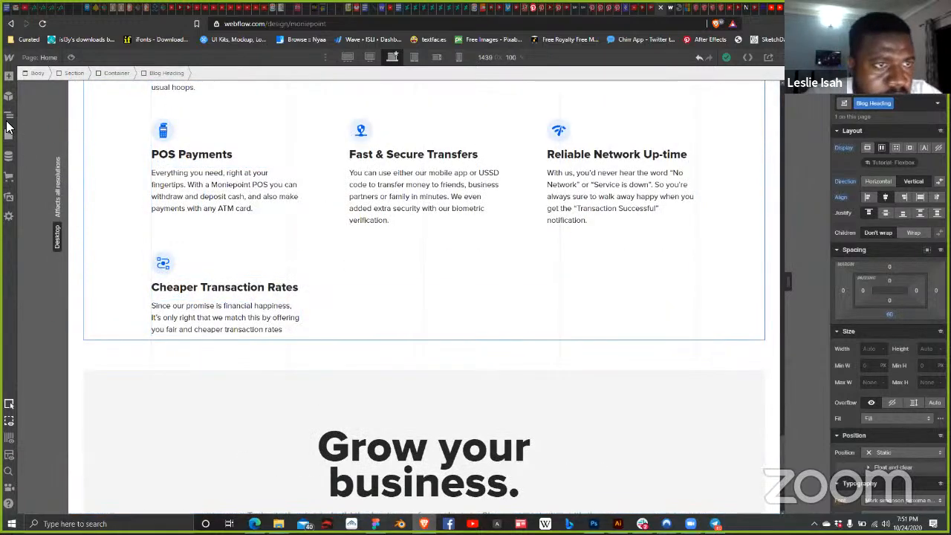
click(145, 407)
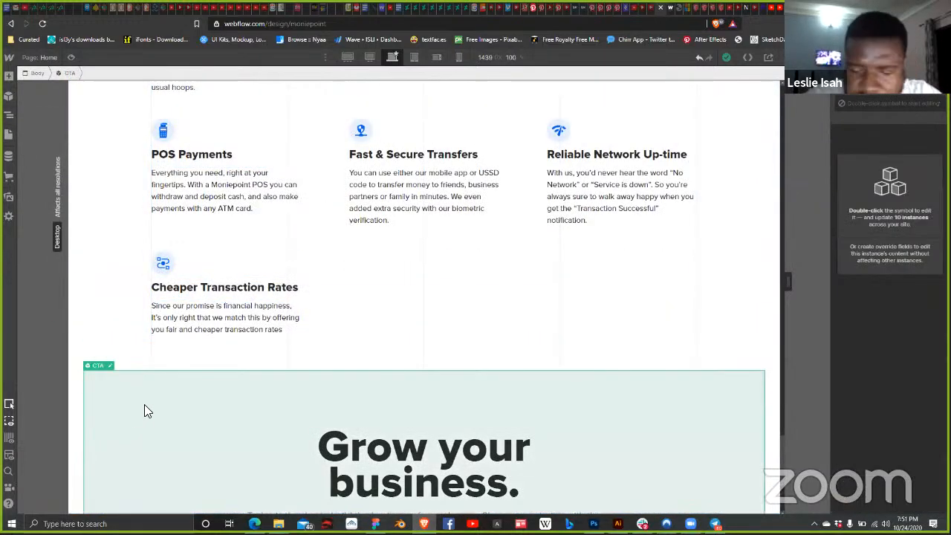
key(Delete)
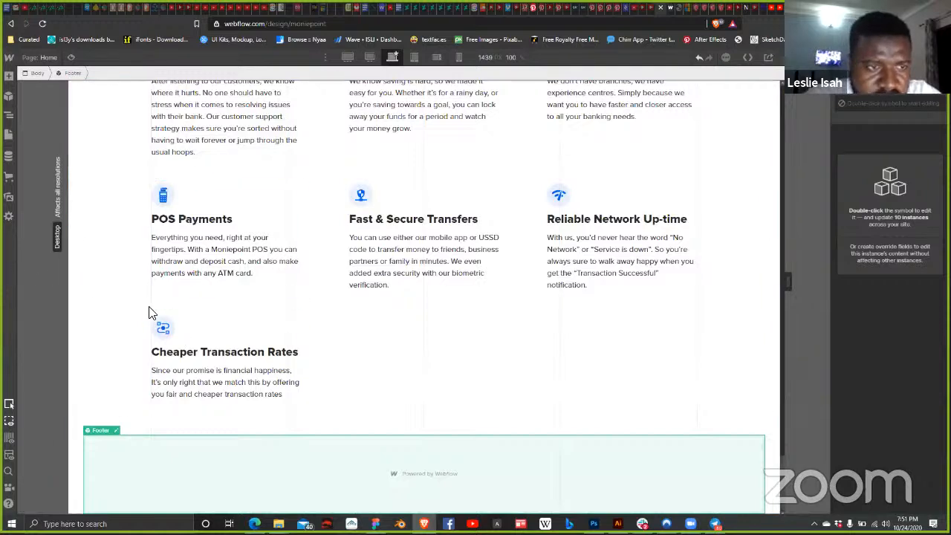
Step: Show the page's element tree and collapse the BenefitsGridItem blocks and their parent Benefits grid
click(8, 114)
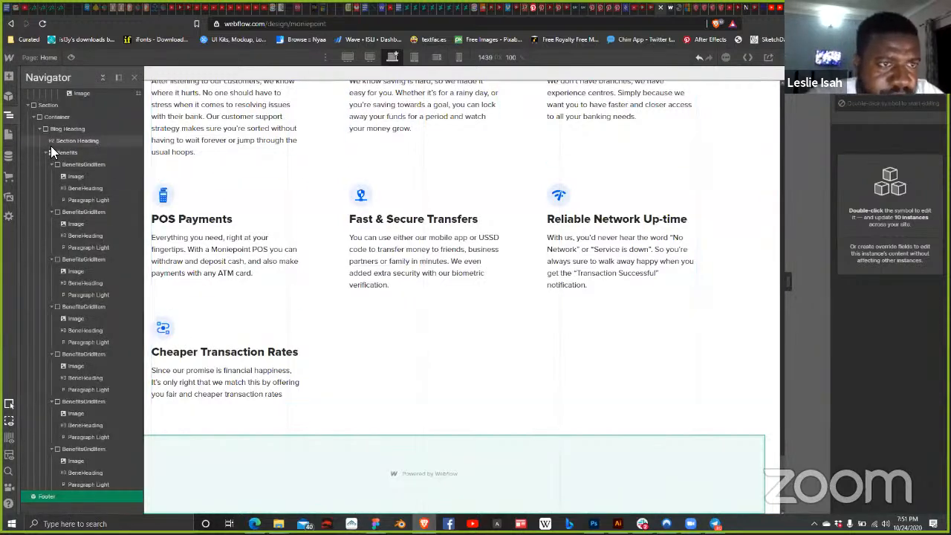
click(47, 152)
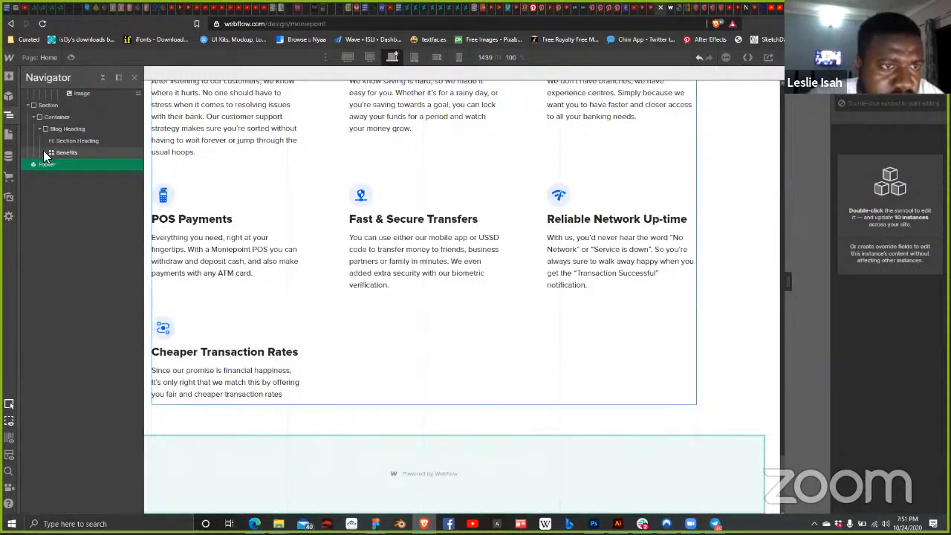
click(48, 152)
click(49, 162)
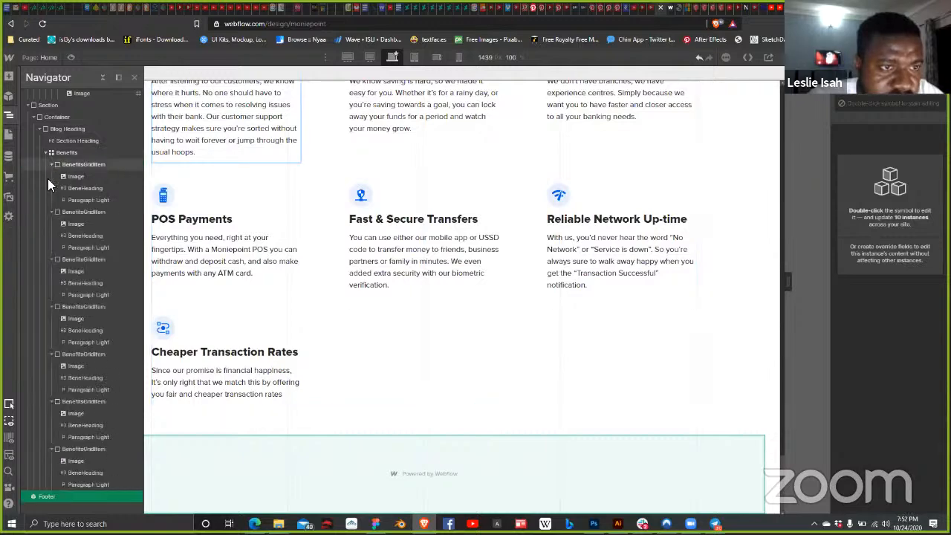
click(50, 165)
click(50, 176)
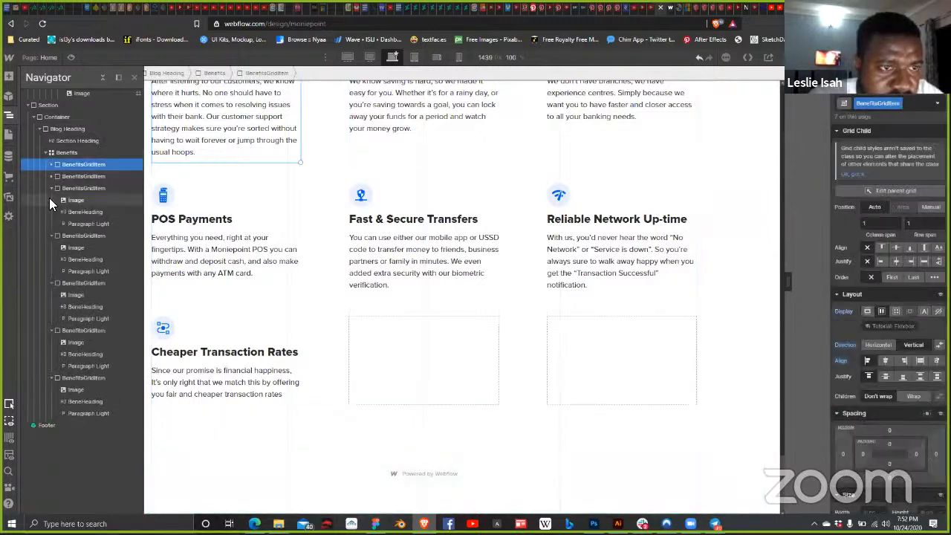
click(50, 188)
click(50, 200)
click(50, 212)
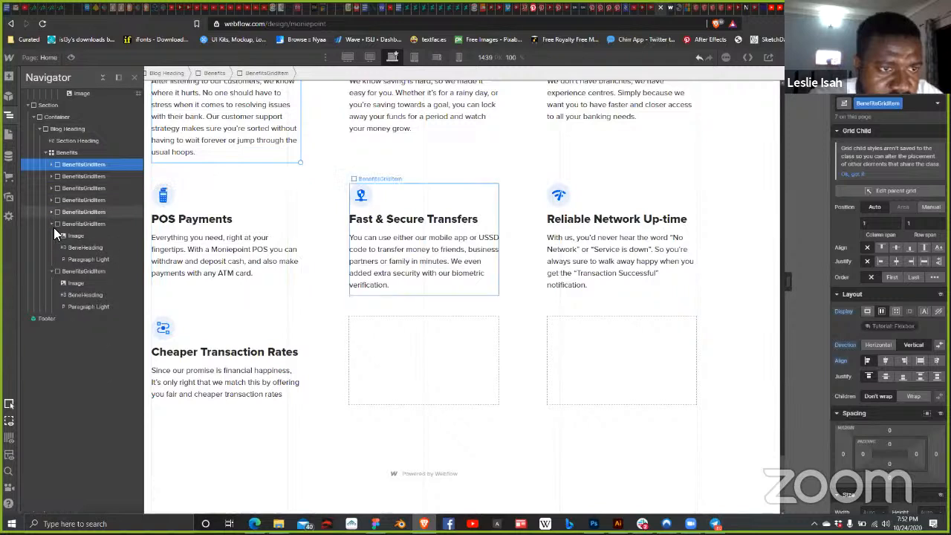
click(49, 222)
click(52, 235)
click(50, 236)
click(44, 152)
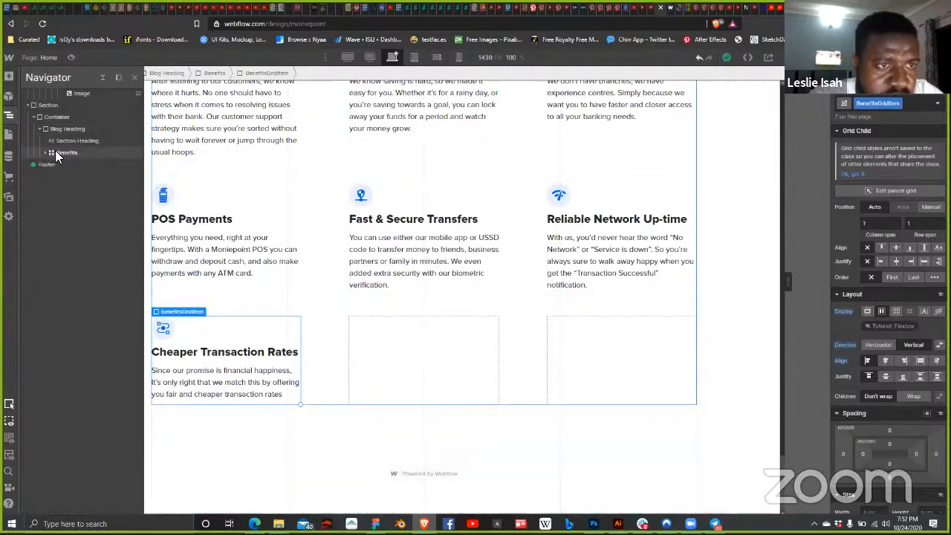
Step: Insert a Div Block at the body level, between the "Get more with Moniepoint" section and the Footer
click(55, 141)
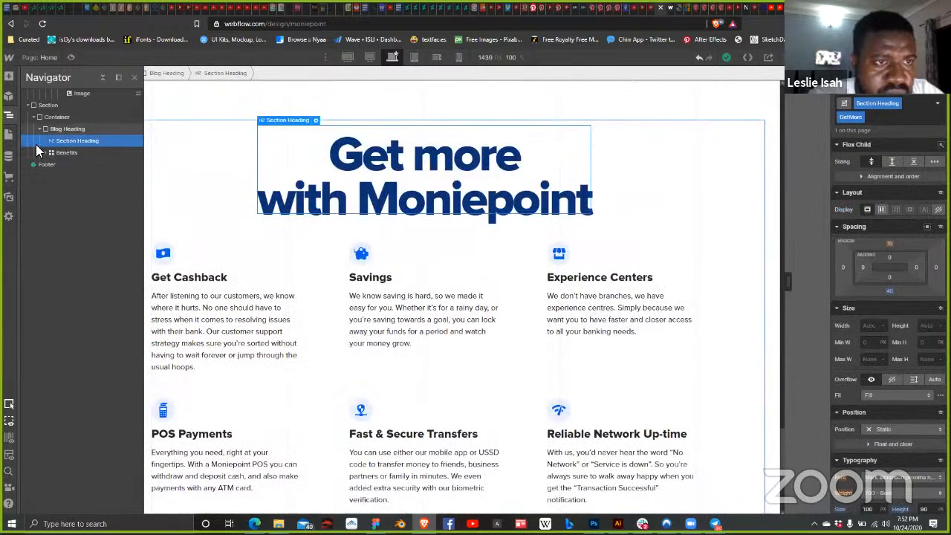
click(8, 75)
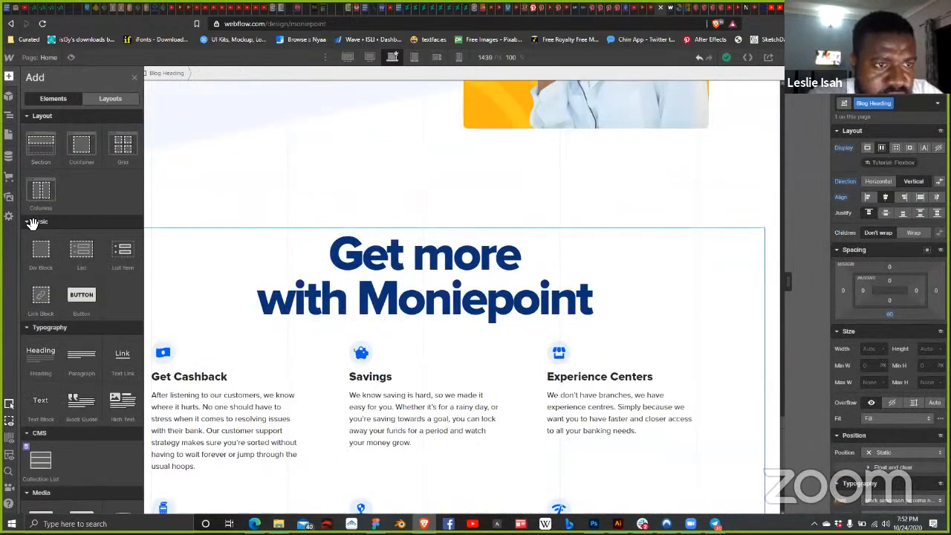
drag(44, 251, 312, 505)
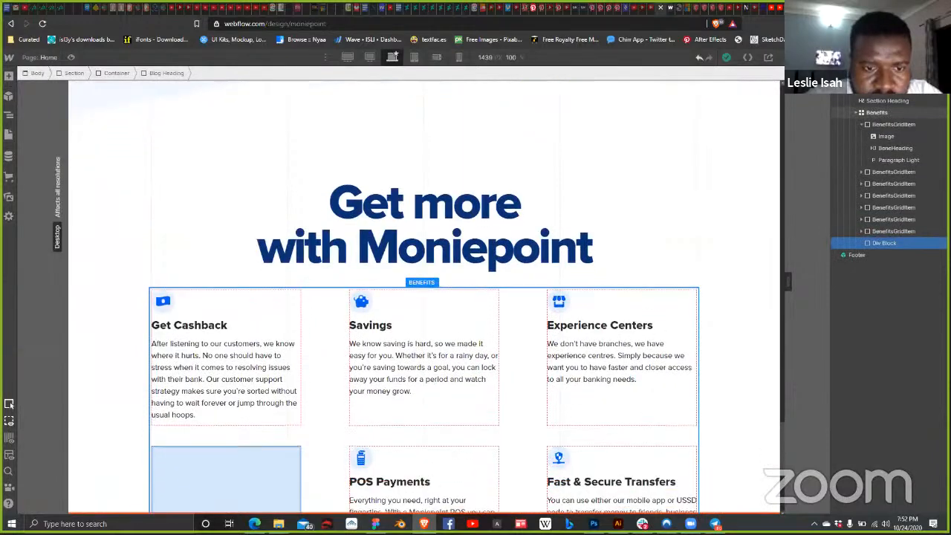
scroll(307, 438, down, 3)
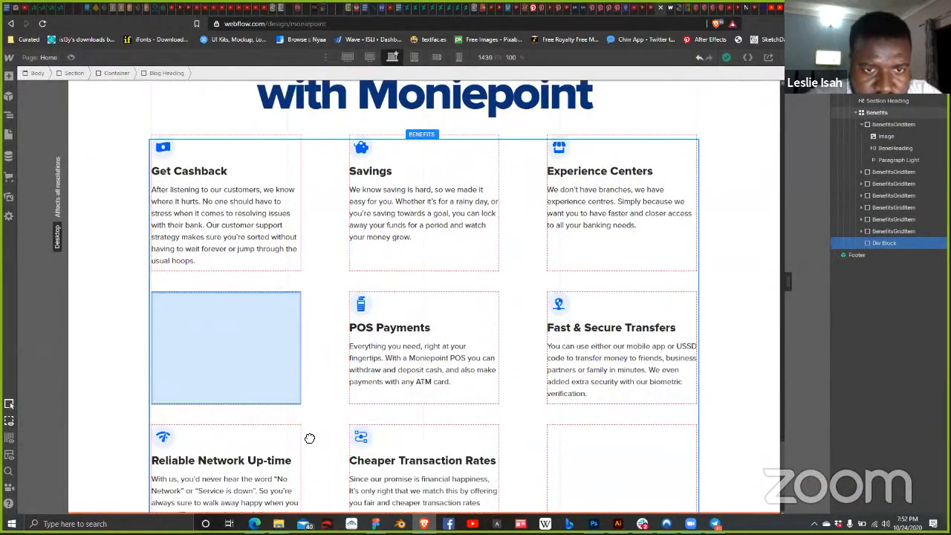
drag(276, 305, 334, 427)
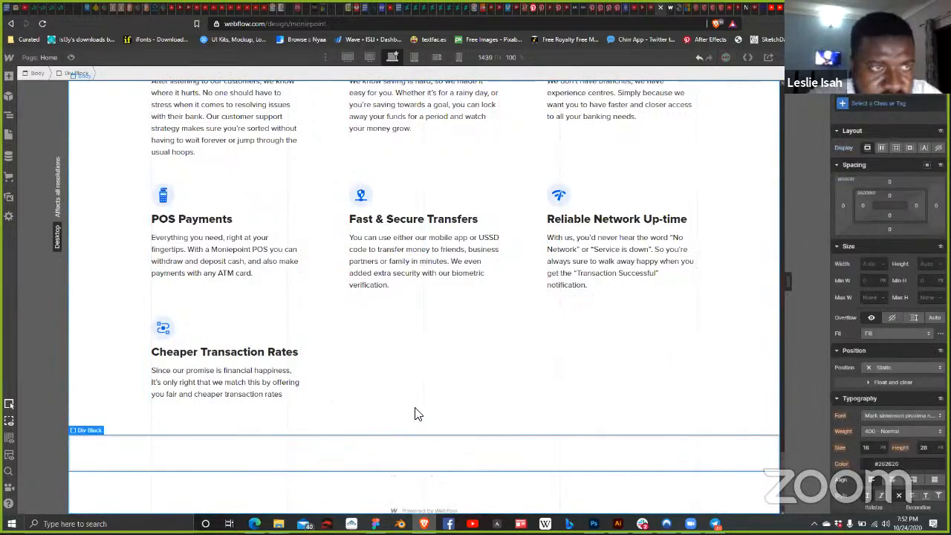
Step: Collapse the Benefits grid in the element tree and move the new Div Block into the section's Container, below Blog Heading
click(9, 116)
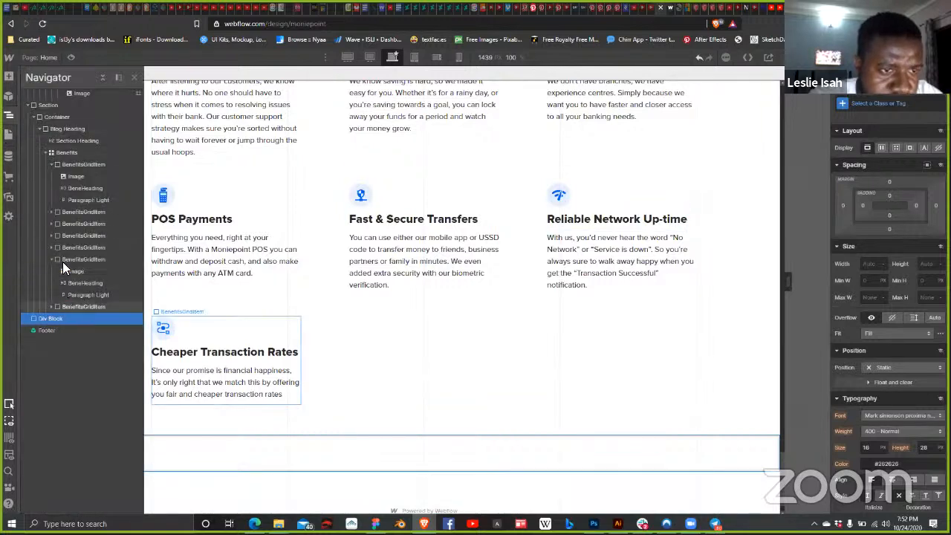
click(50, 162)
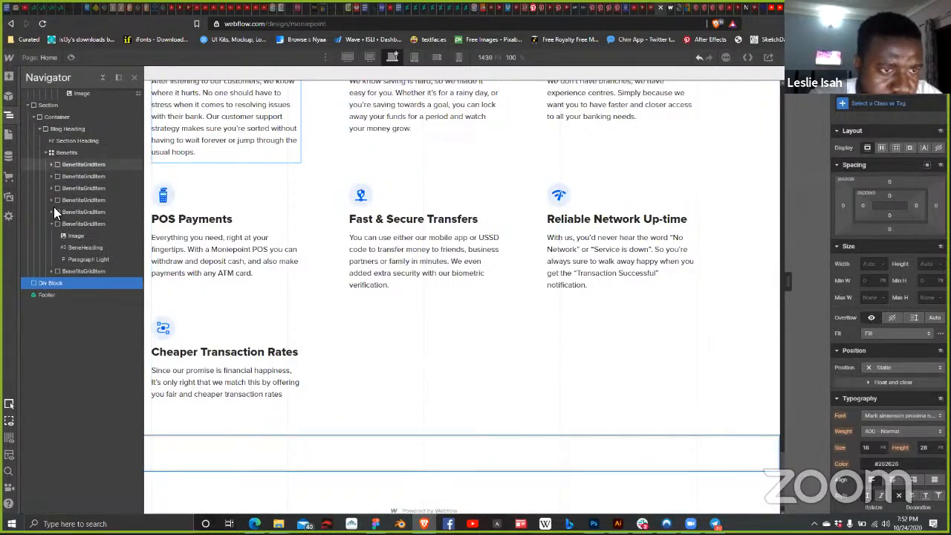
click(44, 152)
click(37, 165)
mouse_move(40, 165)
mouse_down()
mouse_move(59, 164)
mouse_move(40, 129)
mouse_move(41, 148)
mouse_up()
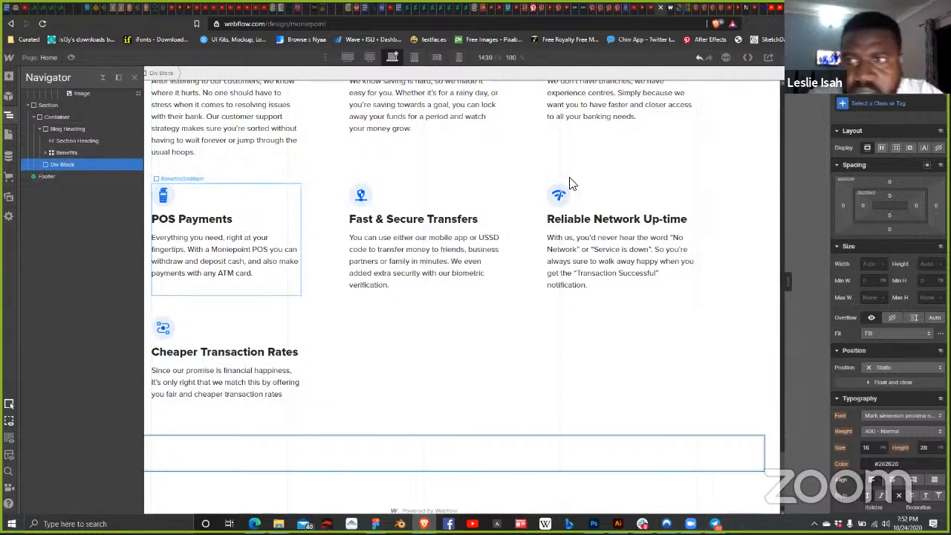
Step: Give the Div Block a new class named Payoffs and nest another Div Block inside it
click(897, 104)
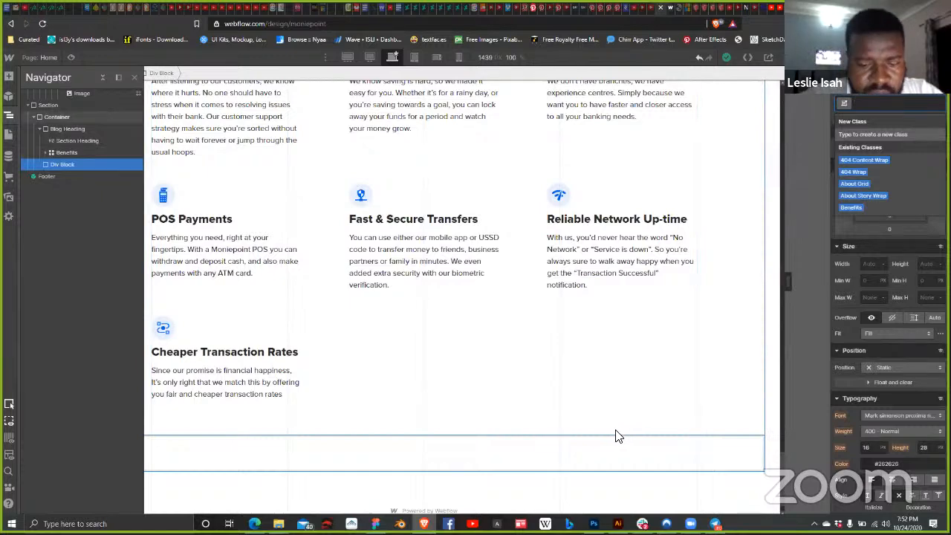
text(Payout)
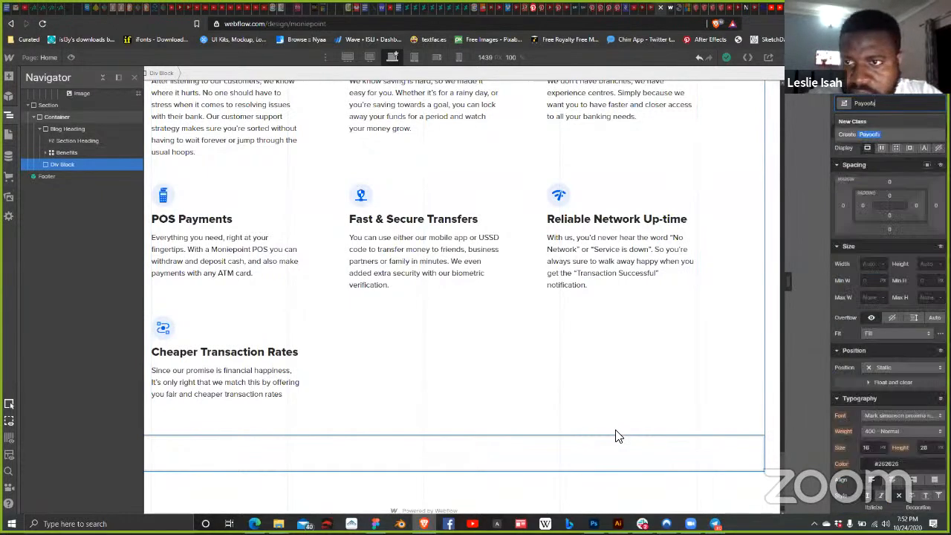
text(s)
key(Return)
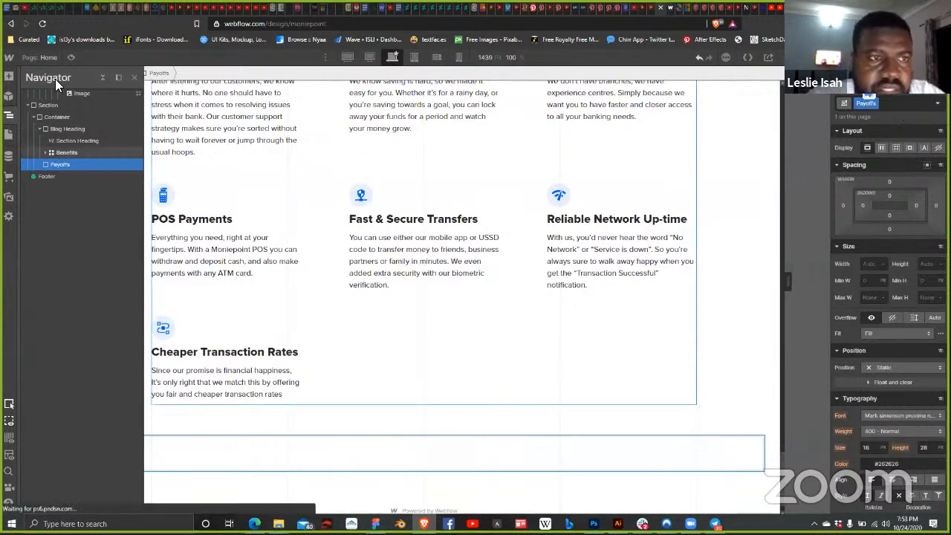
click(9, 78)
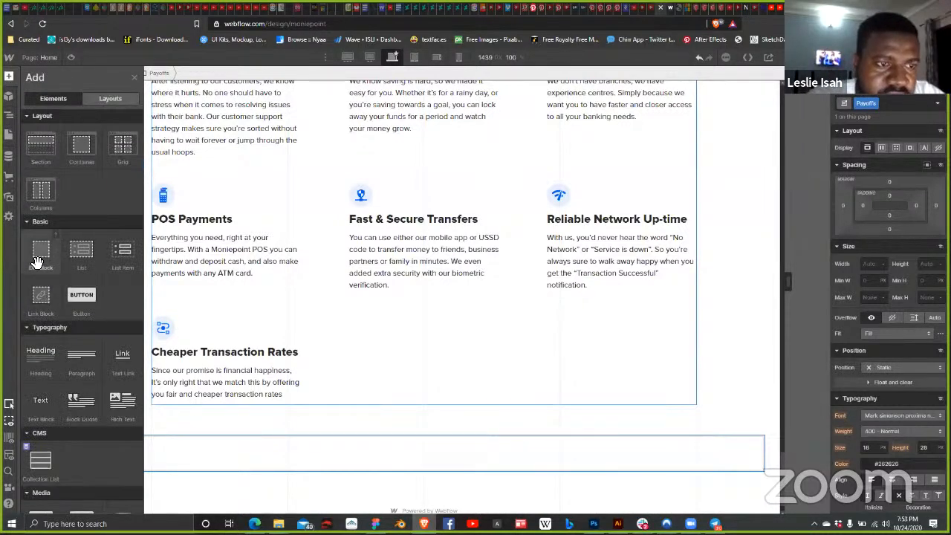
drag(37, 257, 240, 465)
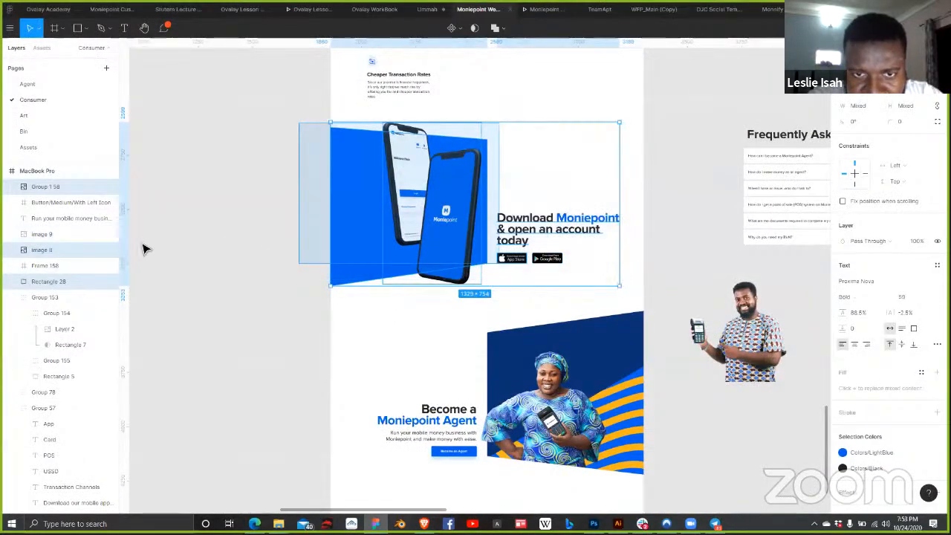
Step: Switch to the Figma design file and export the App Store and Google Play badges as 2x PNGs into the Moniepoint folder
click(220, 251)
click(511, 258)
shift+click(547, 257)
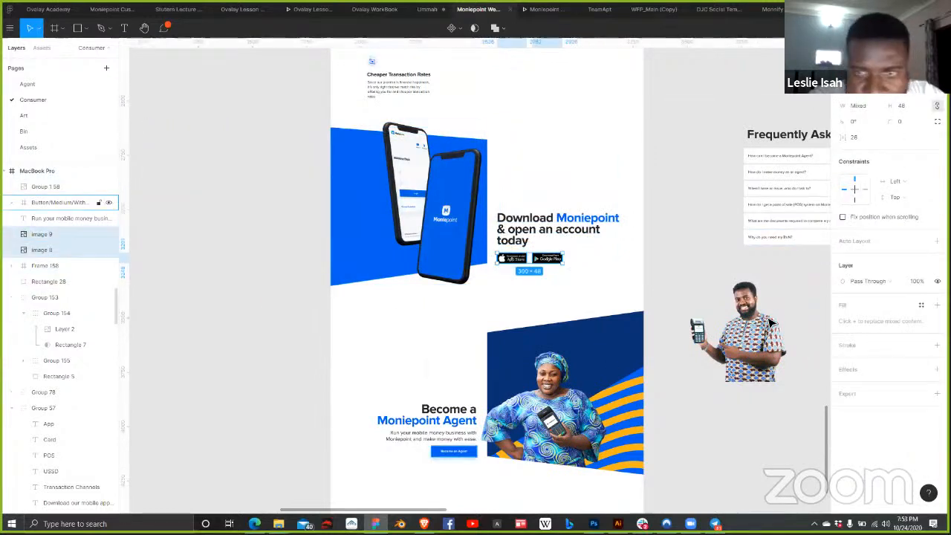
click(936, 393)
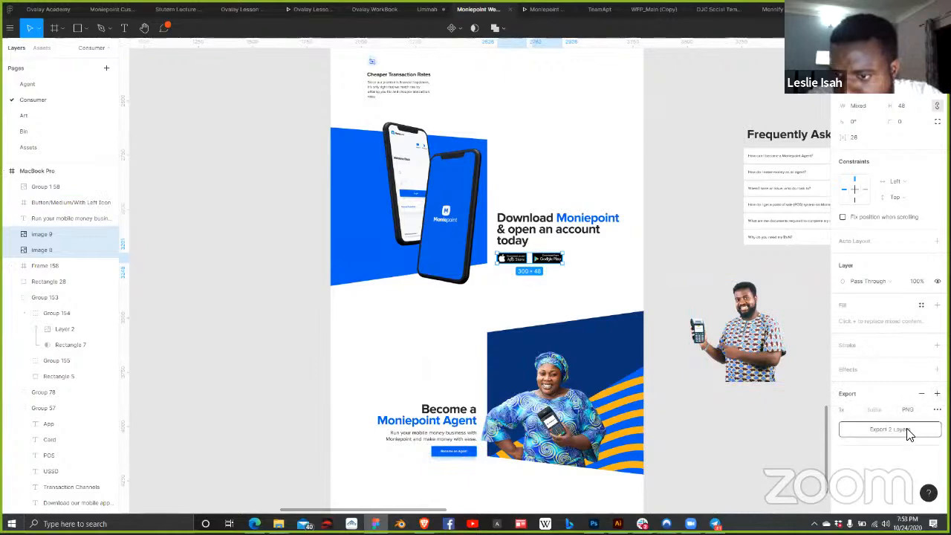
click(856, 413)
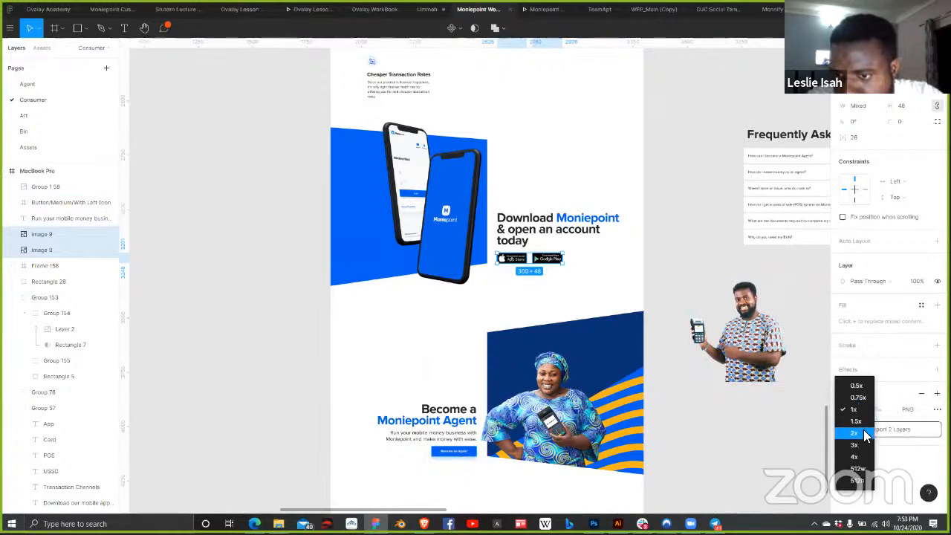
click(861, 433)
click(885, 429)
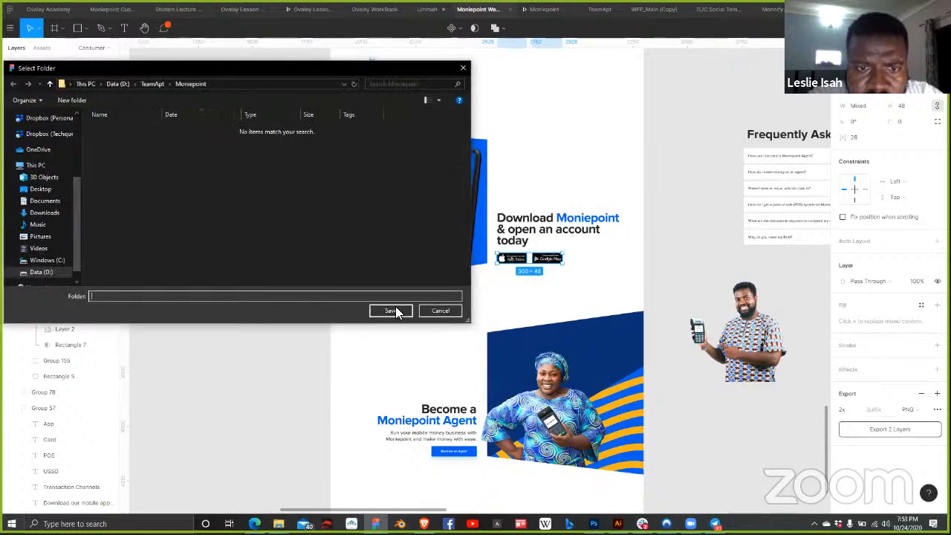
click(391, 309)
click(395, 322)
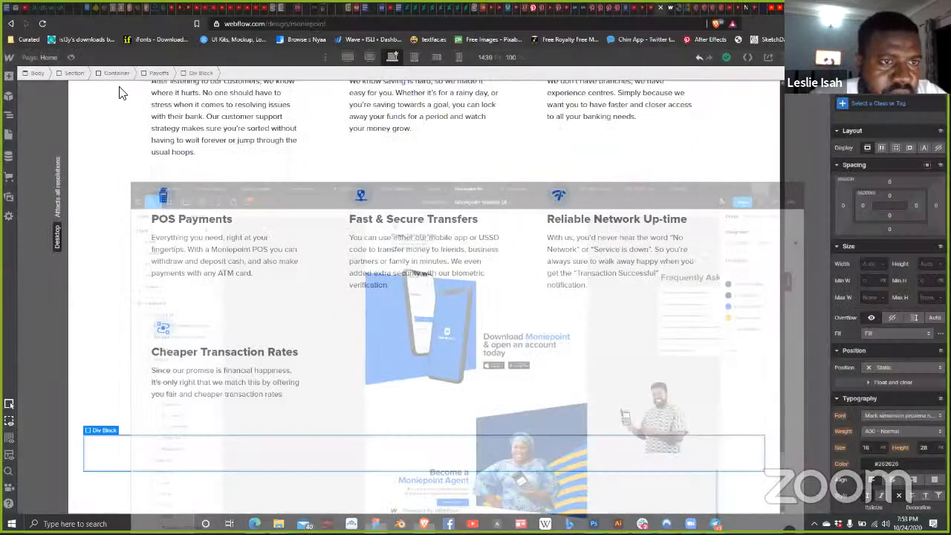
Step: Return to the Webflow design and upload image 8, image 9 and Phone Group from the Moniepoint folder to the assets
key(j)
click(129, 99)
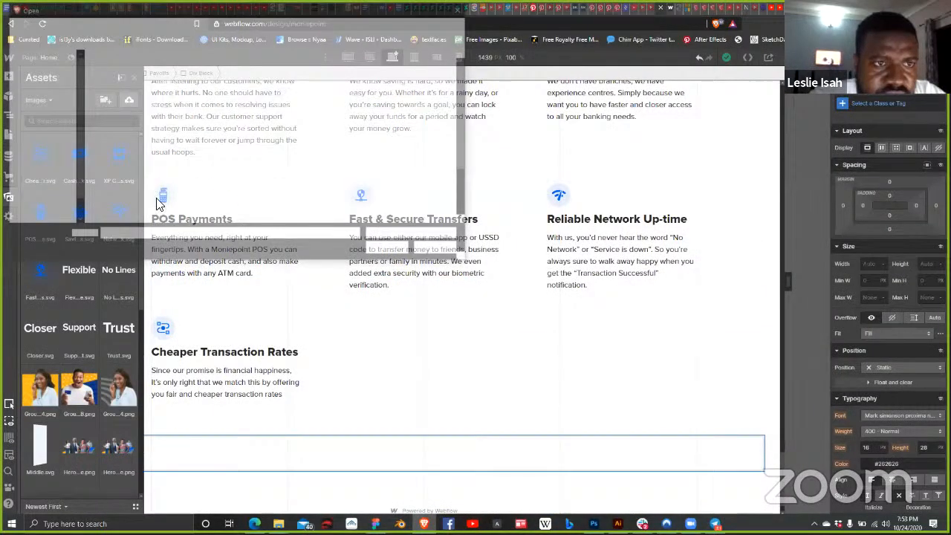
shift+click(123, 71)
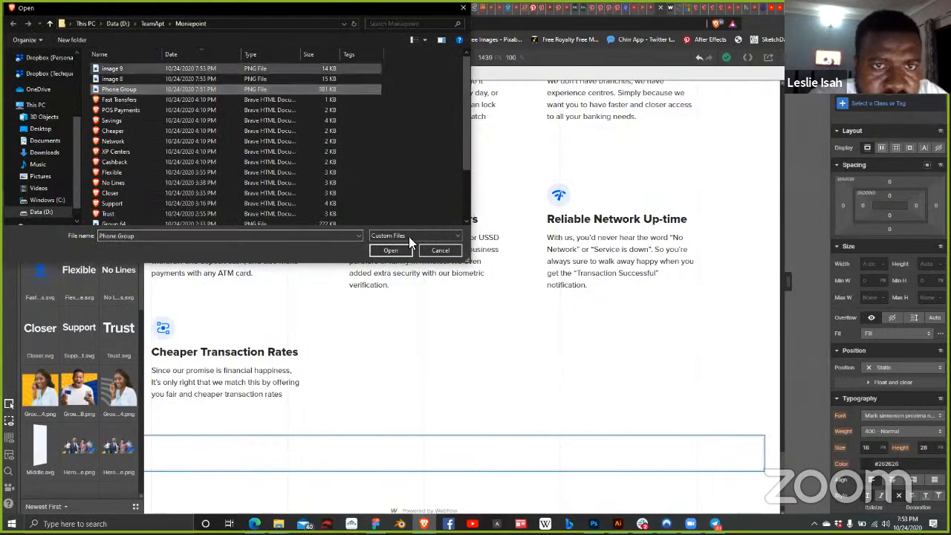
key(Return)
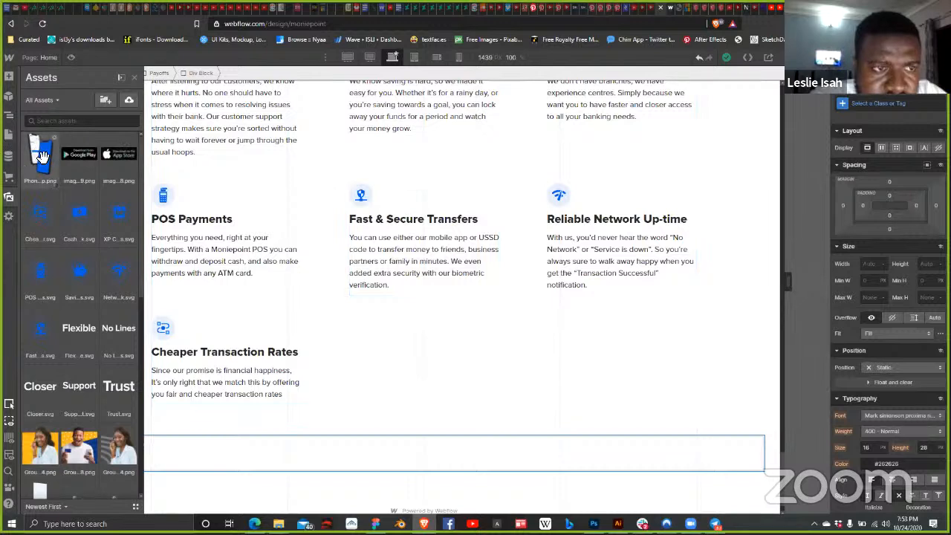
Step: Switch to another browser tab and open tinypng.com
click(674, 9)
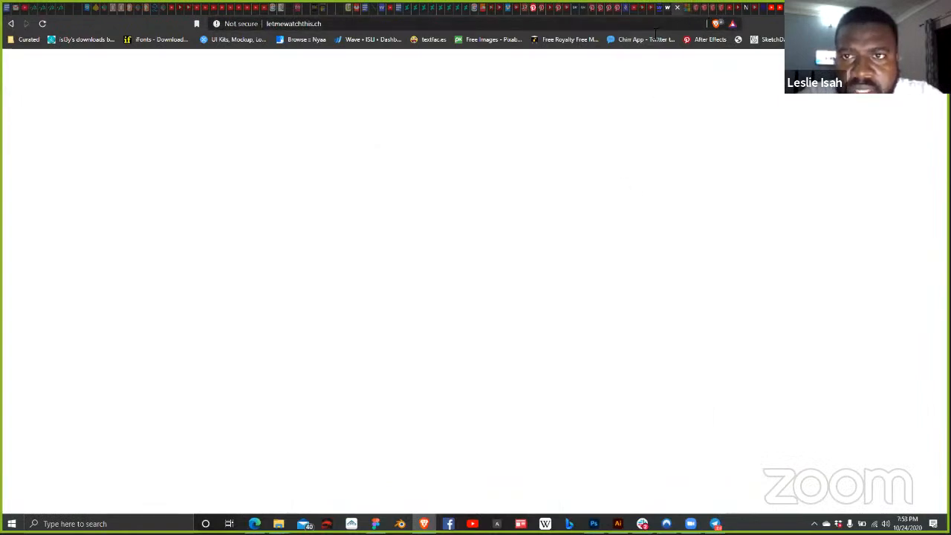
click(684, 7)
click(479, 24)
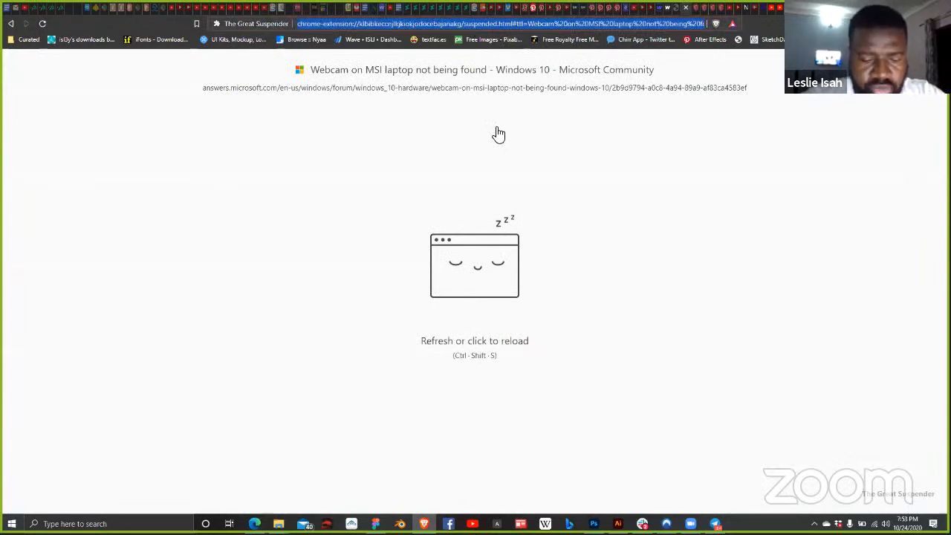
text(tinypng.com)
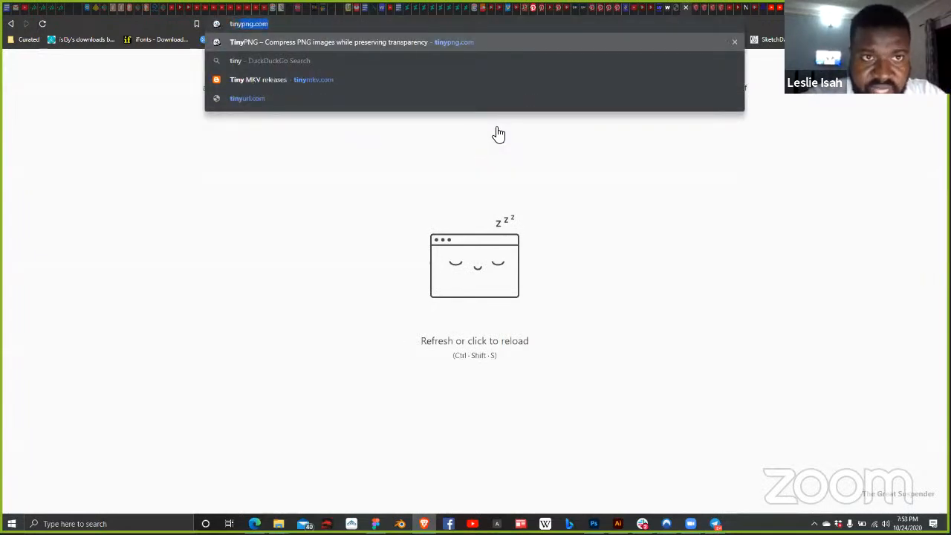
key(Return)
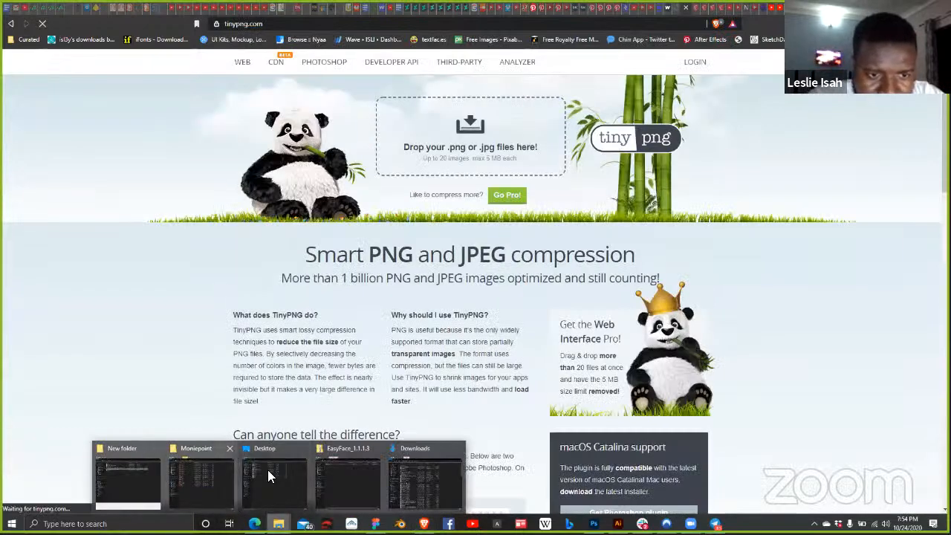
Step: Compress the Phone Group PNG from the Moniepoint folder with TinyPNG
scroll(483, 265, down, 5)
click(202, 479)
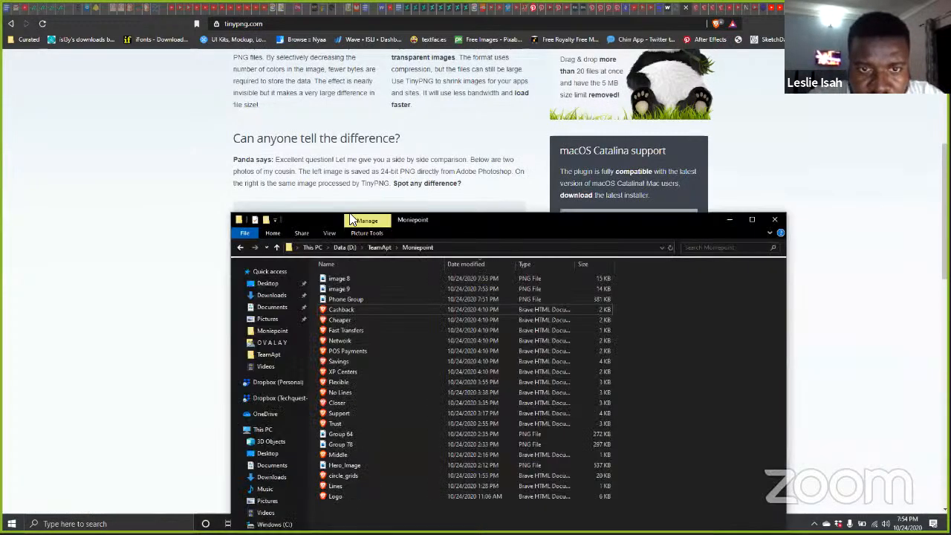
scroll(377, 189, up, 5)
click(321, 299)
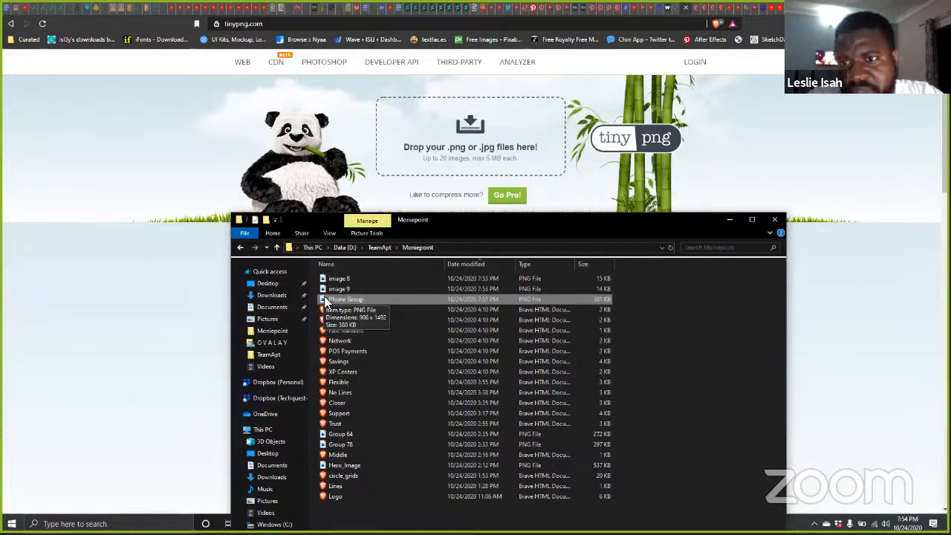
drag(323, 300, 379, 229)
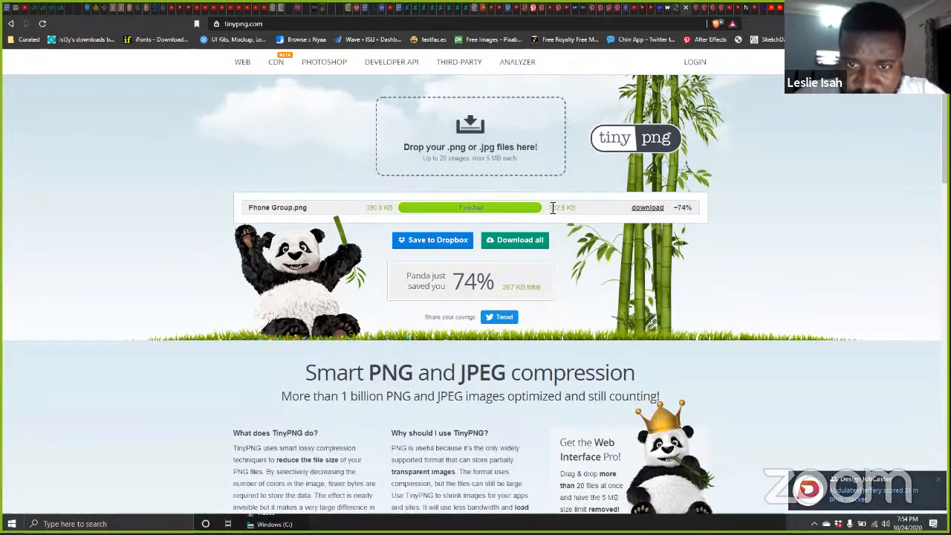
Step: Download the compressed Phone Group image into the TeamApt > Moniepoint folder, replacing the existing file
click(641, 208)
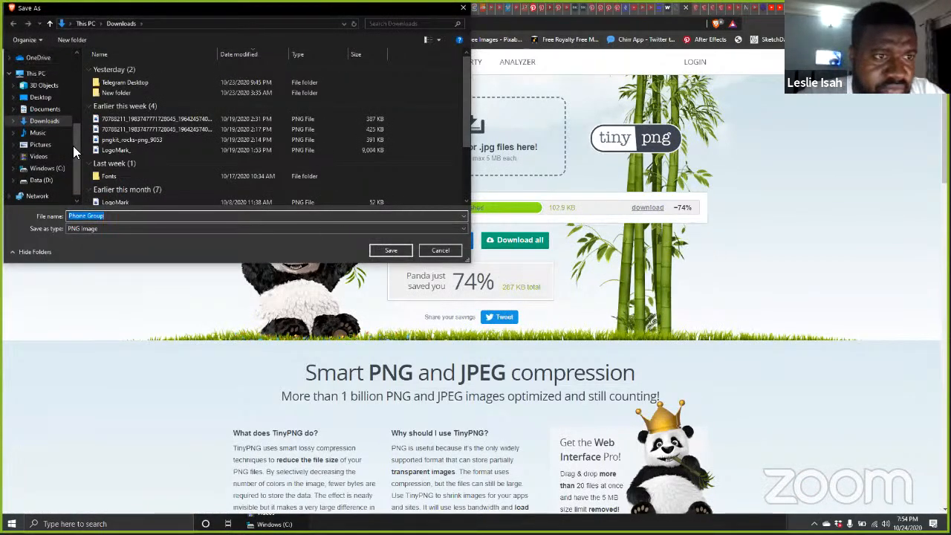
drag(76, 128, 76, 94)
click(52, 116)
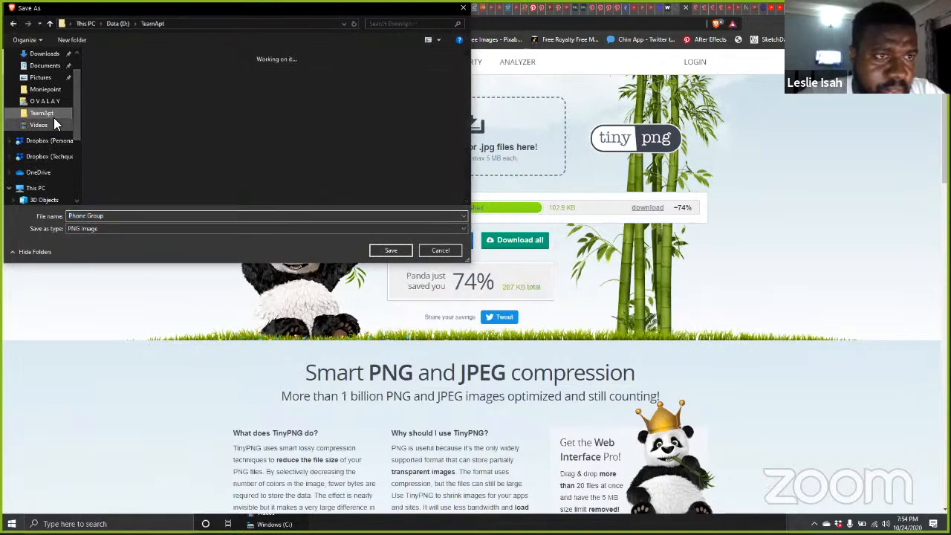
double_click(118, 78)
click(391, 251)
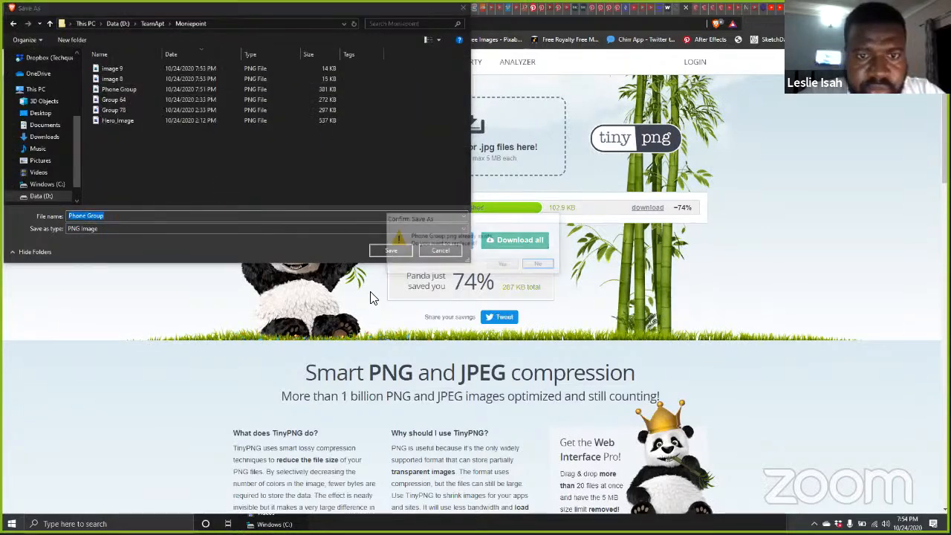
click(503, 265)
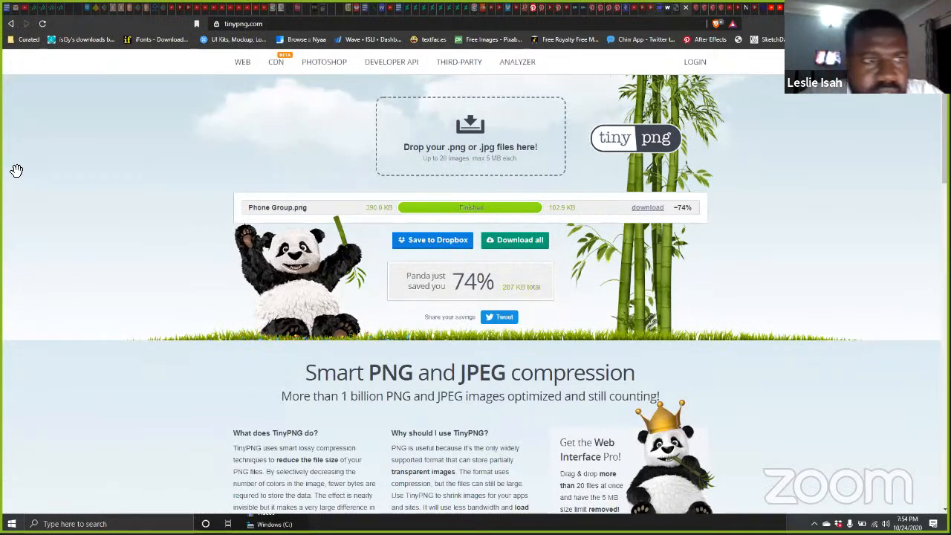
Step: Return to the Webflow design and delete the uncompressed Phone Group image from the assets
key(ctrl+Tab)
click(53, 143)
click(53, 348)
click(52, 405)
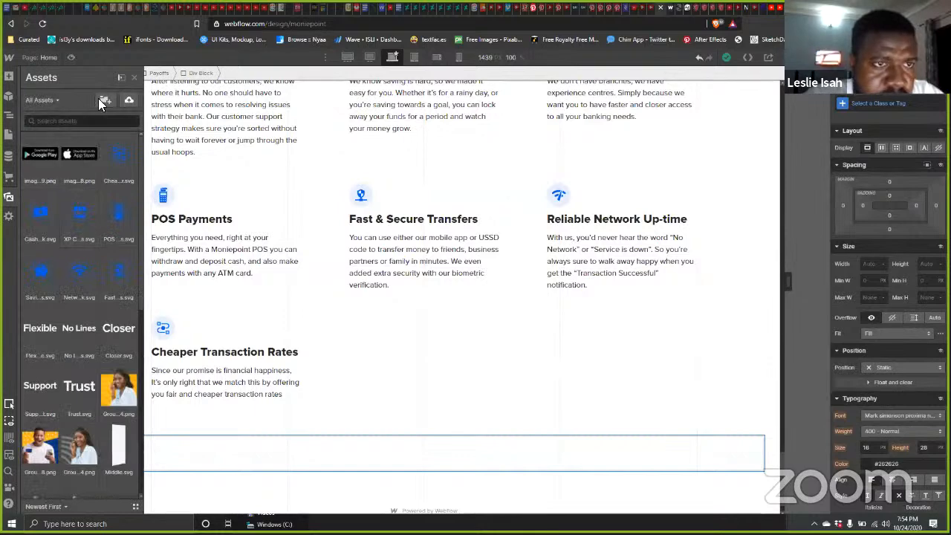
click(105, 100)
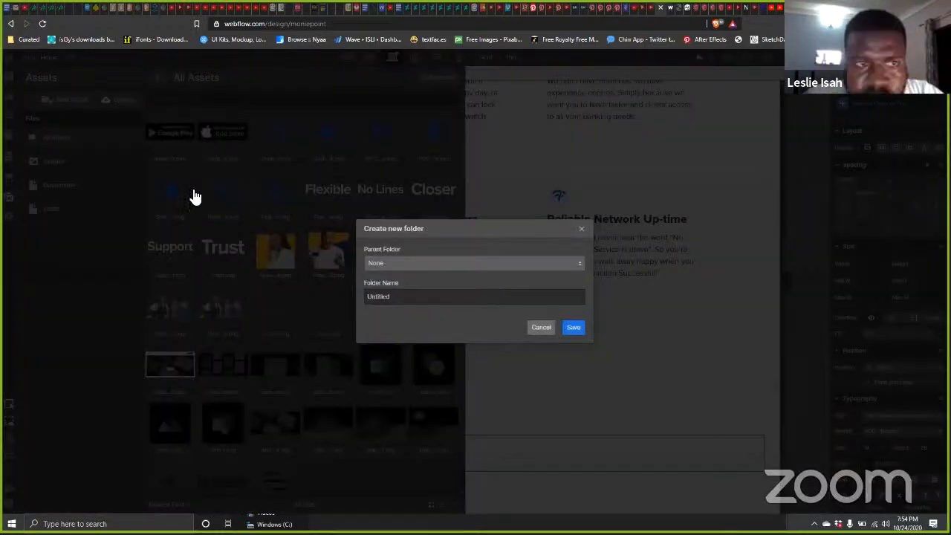
click(193, 189)
click(65, 161)
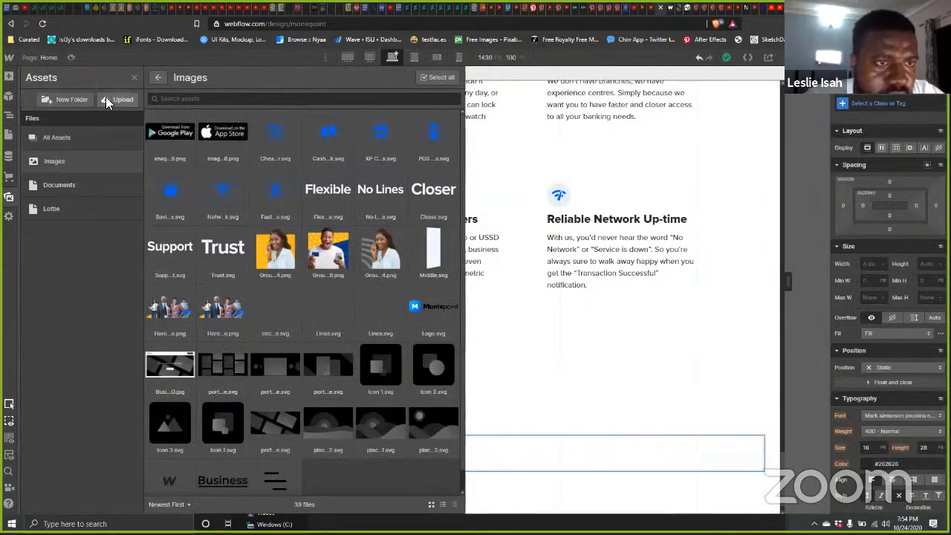
click(9, 197)
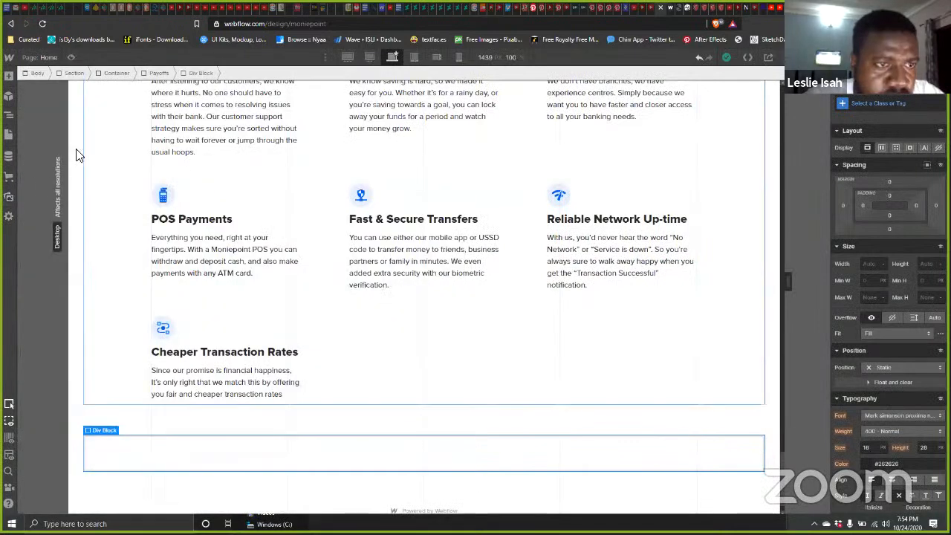
click(9, 197)
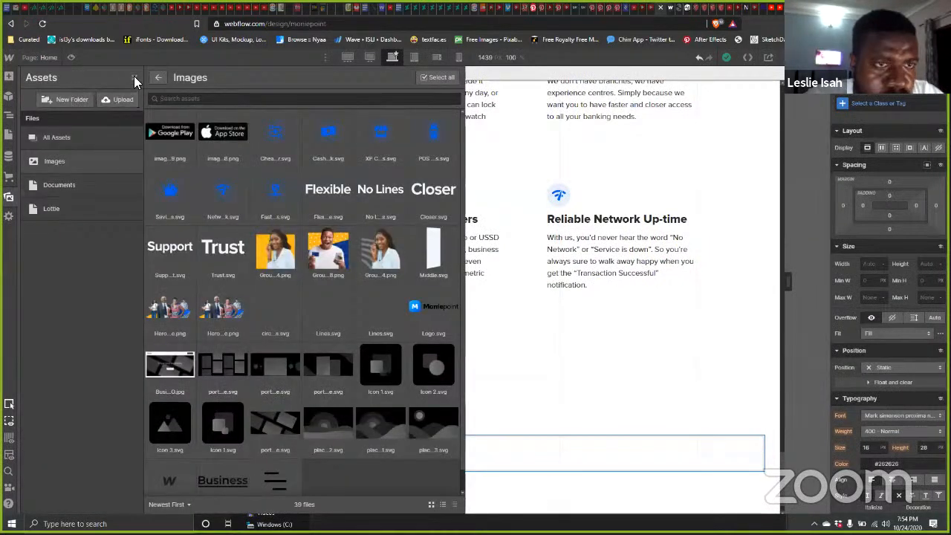
click(9, 197)
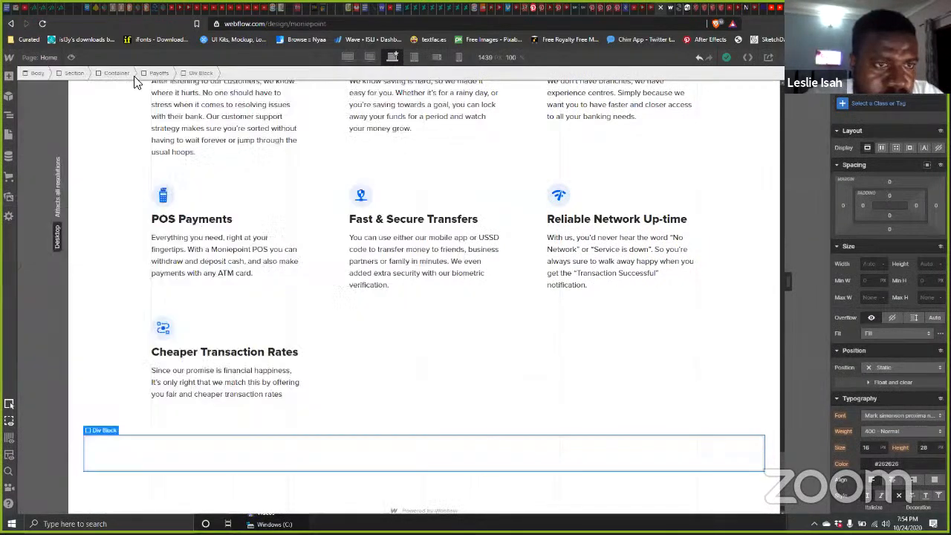
click(9, 196)
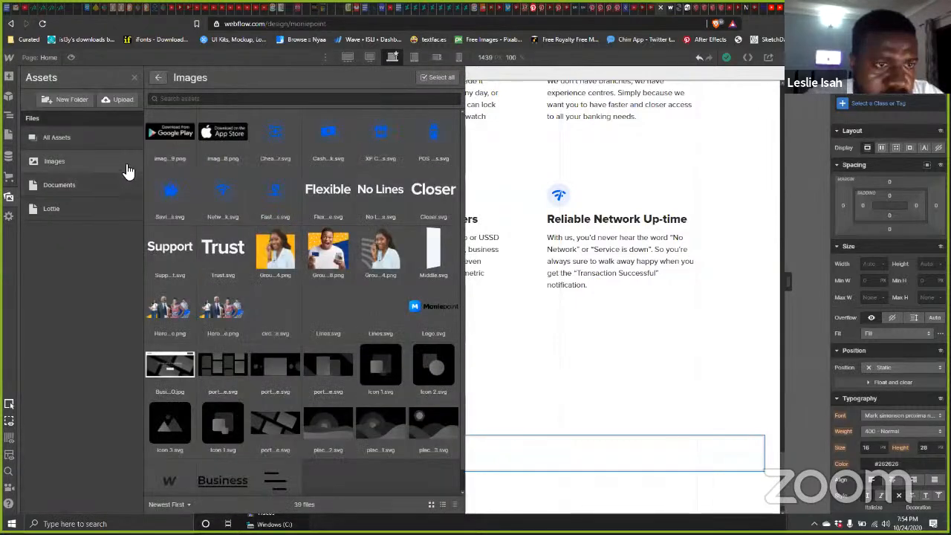
click(154, 77)
Step: Upload the compressed Phone Group PNG from the Moniepoint folder to the assets
click(128, 101)
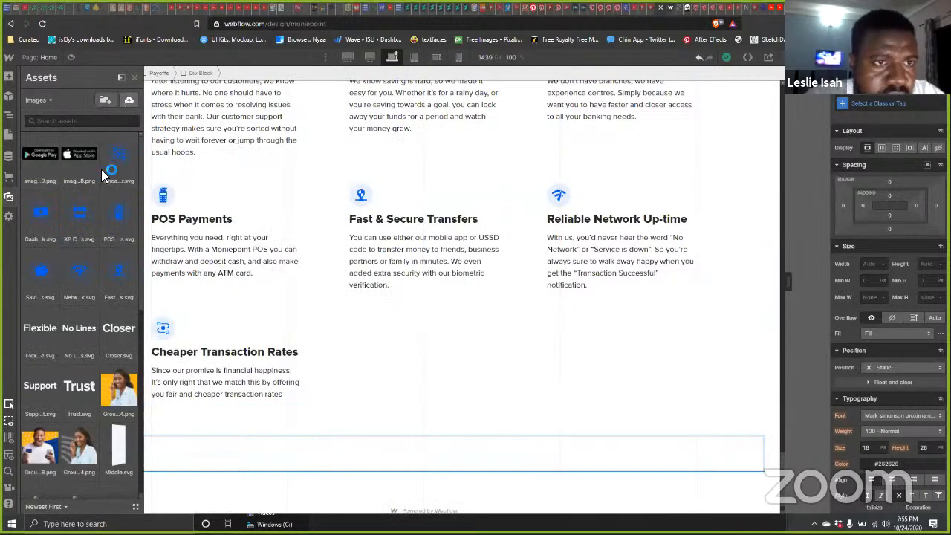
click(125, 68)
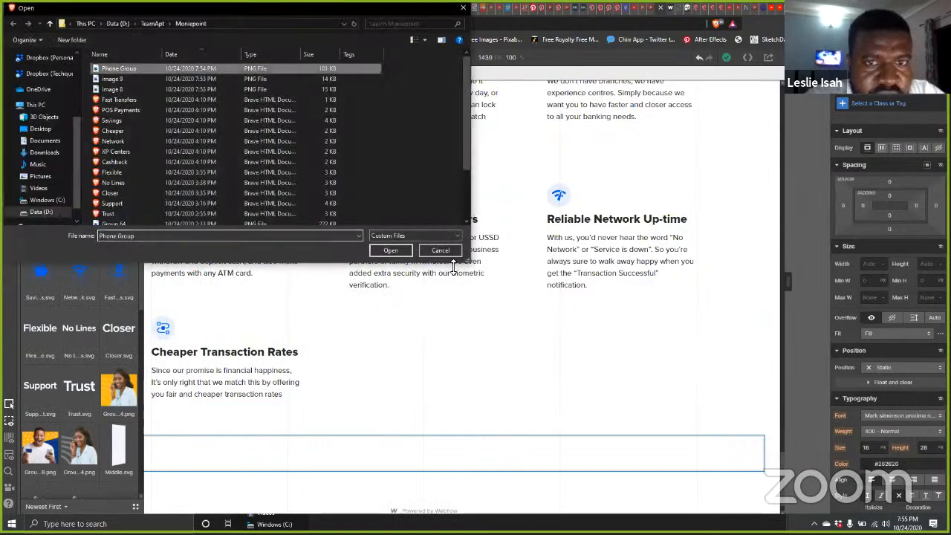
click(393, 250)
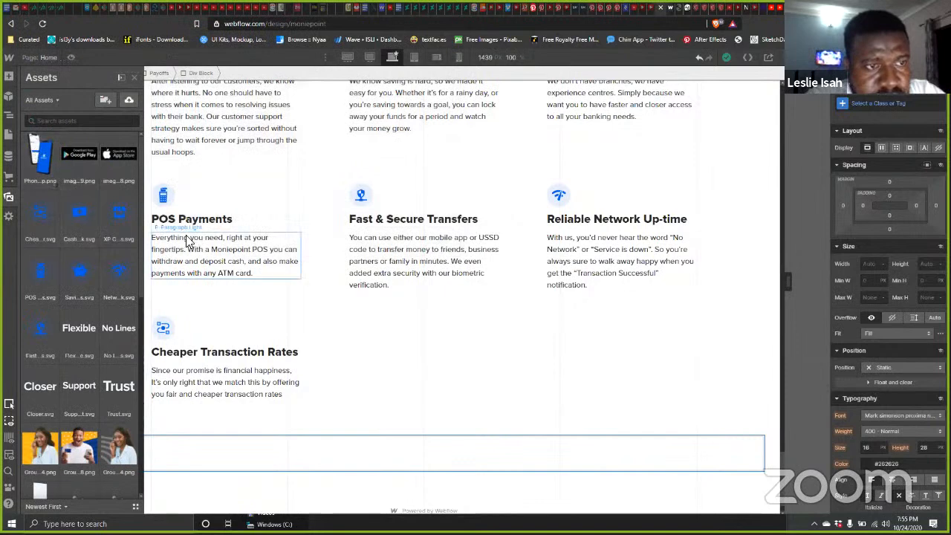
Step: Give the Div Block nested inside Payoffs a new class named DownloadApp
scroll(532, 403, down, 1)
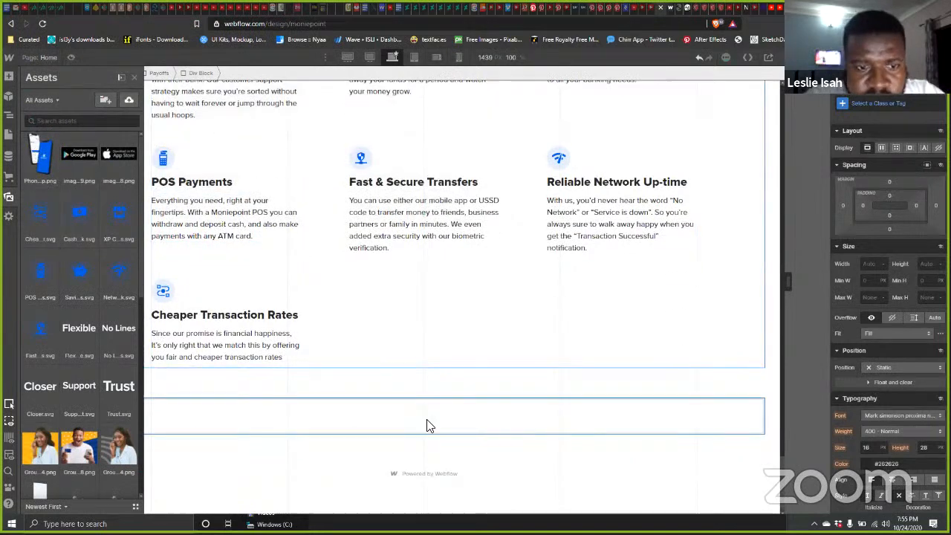
click(9, 116)
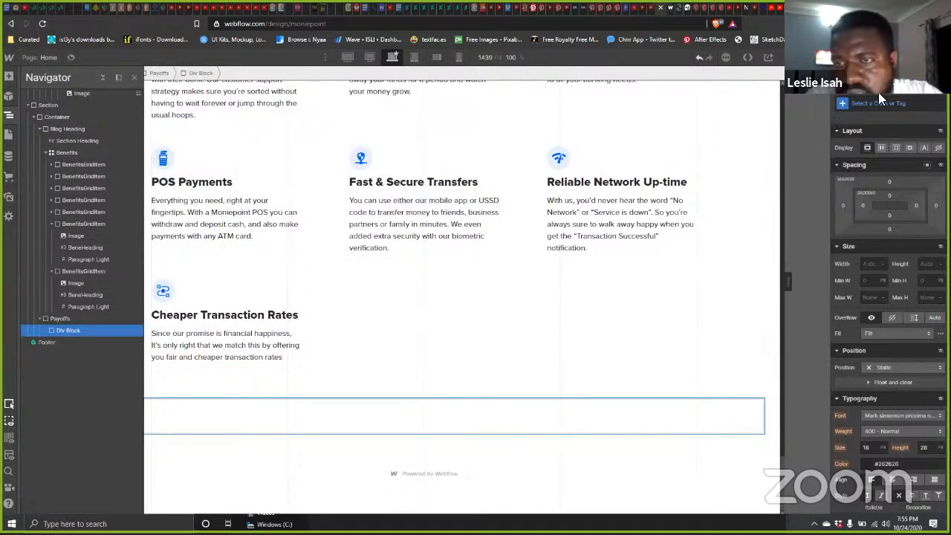
click(847, 104)
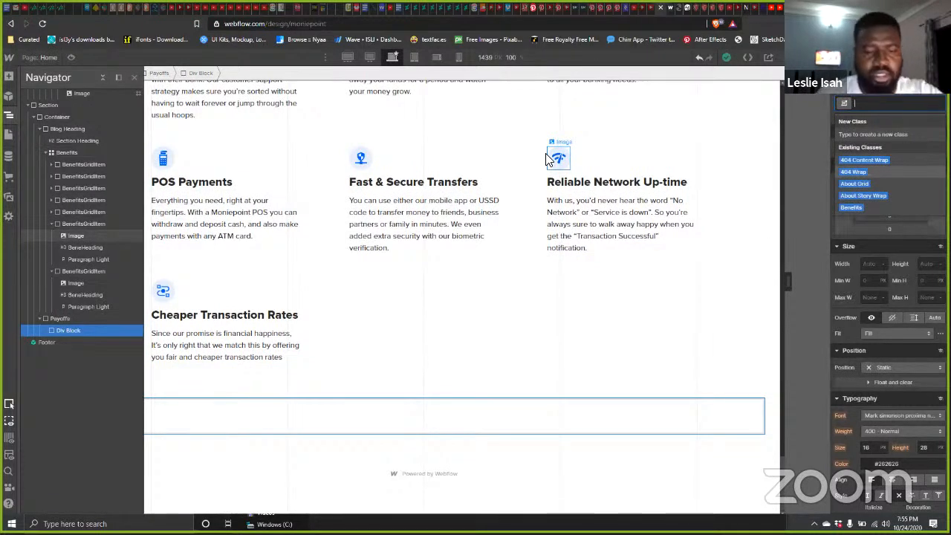
text(DownloadApp)
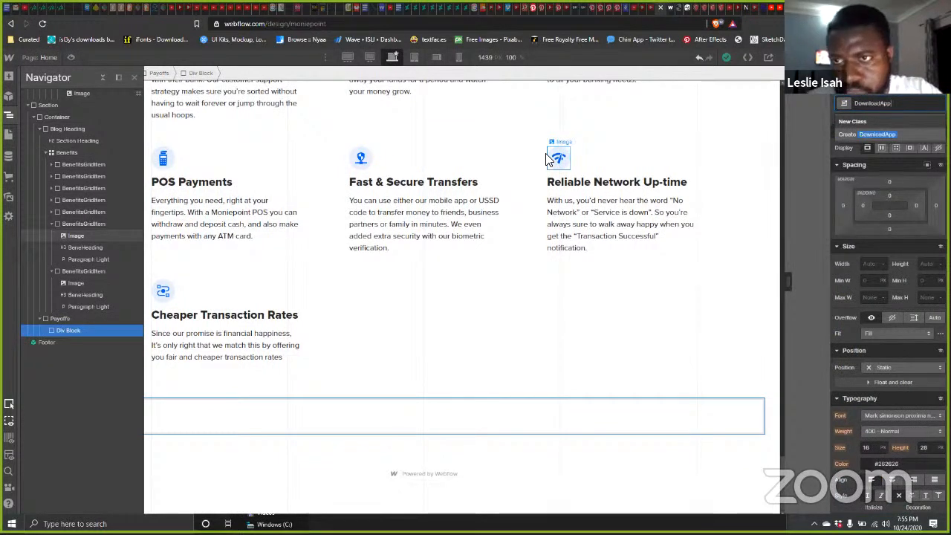
key(Return)
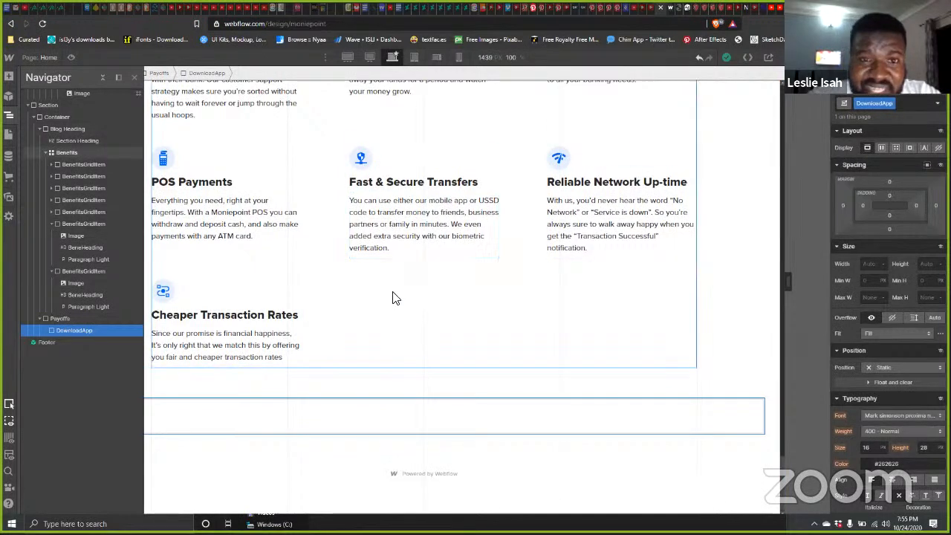
Step: Duplicate the DownloadApp block inside Payoffs
click(660, 265)
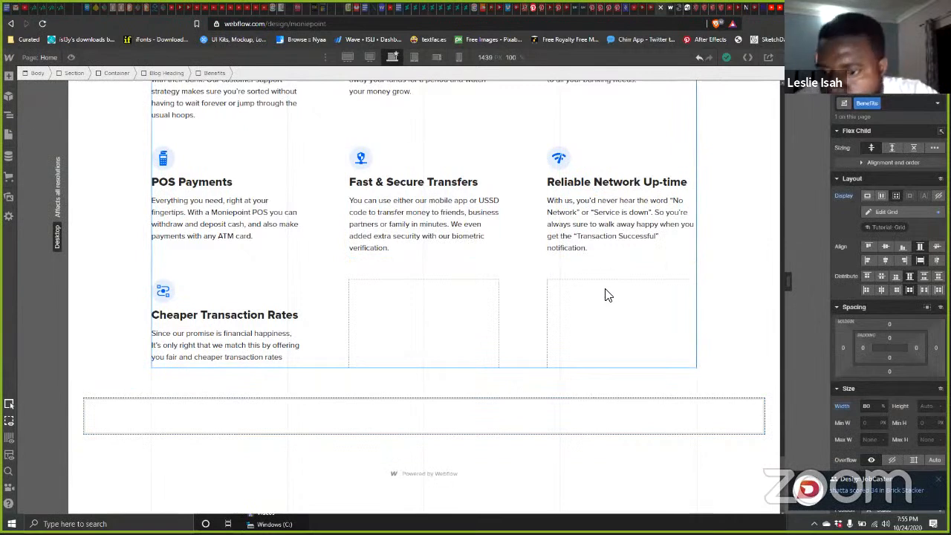
click(227, 412)
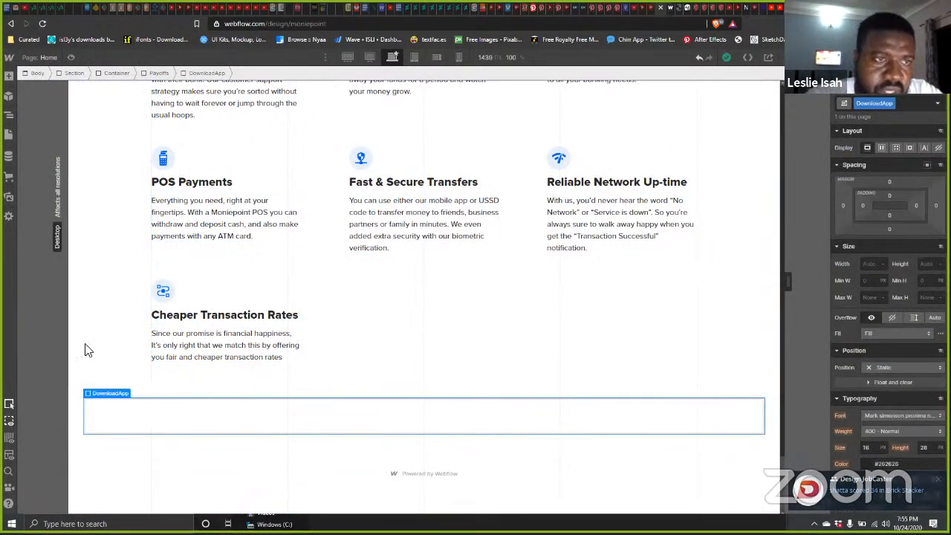
click(9, 116)
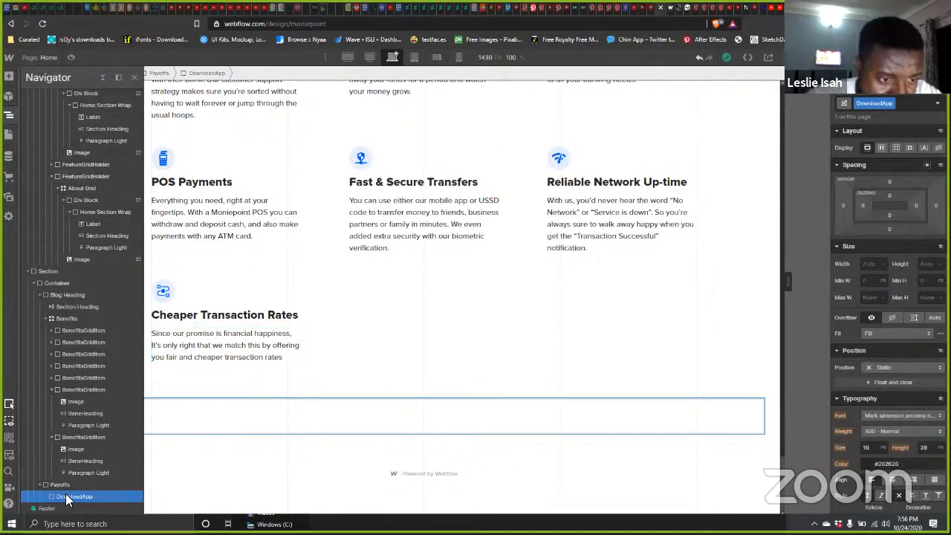
key(ctrl+d)
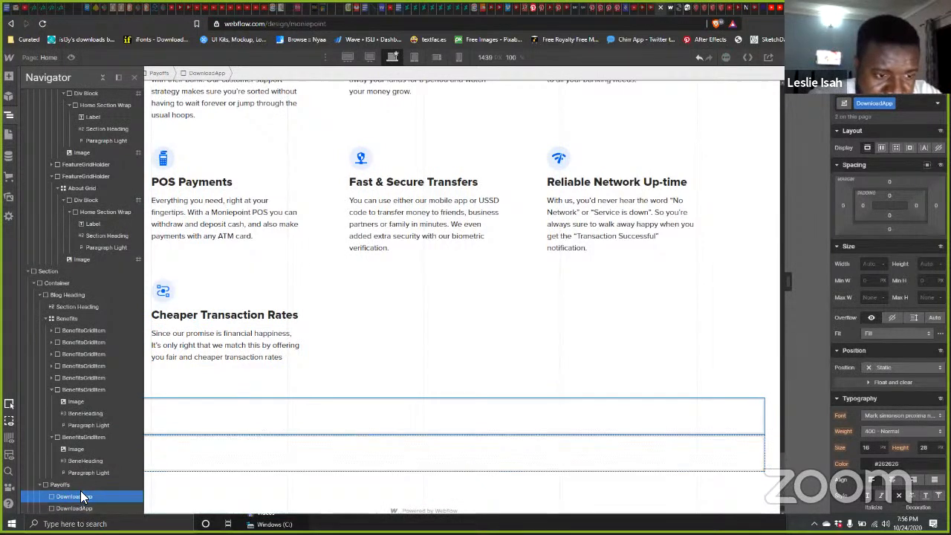
Step: Duplicate the class of the first DownloadApp block inside Payoffs and rename the copy PhoneHolder
click(890, 103)
click(877, 129)
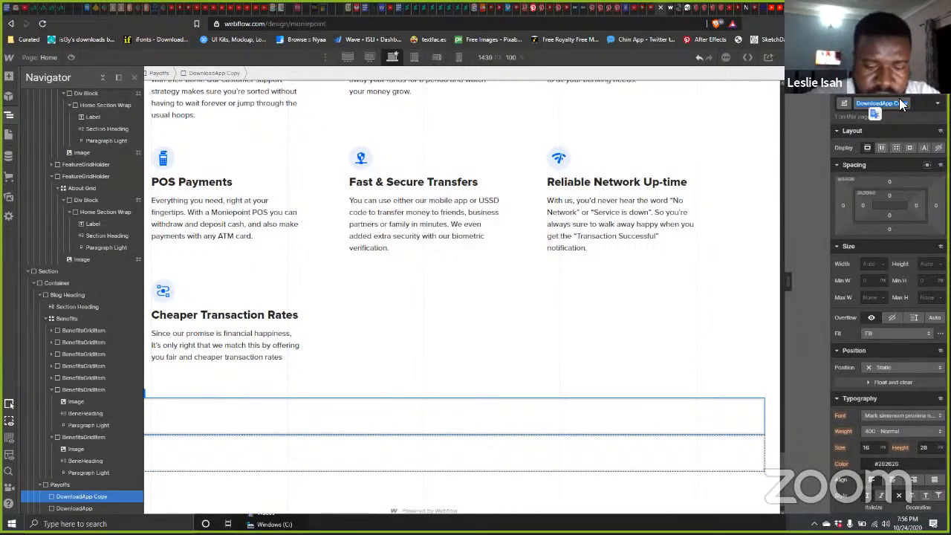
text(Pl)
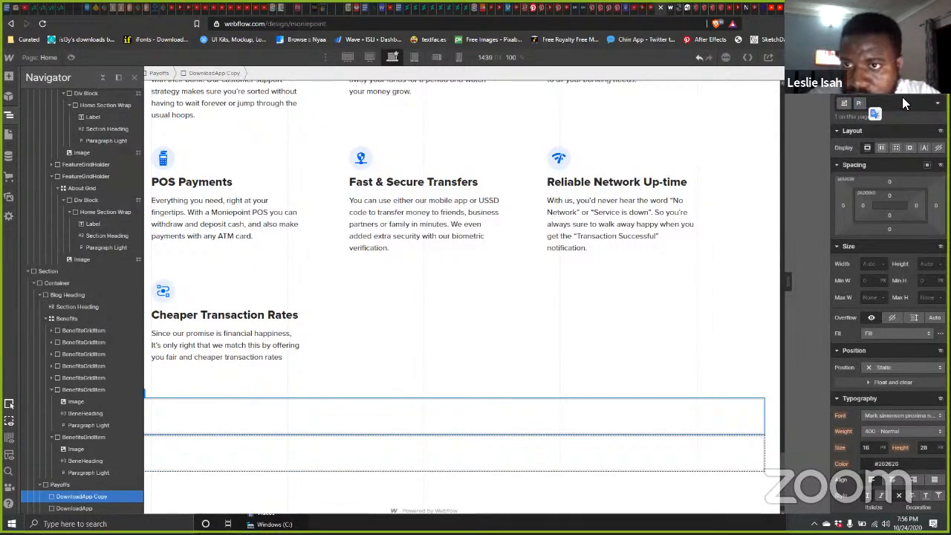
text(oneHolder)
key(Return)
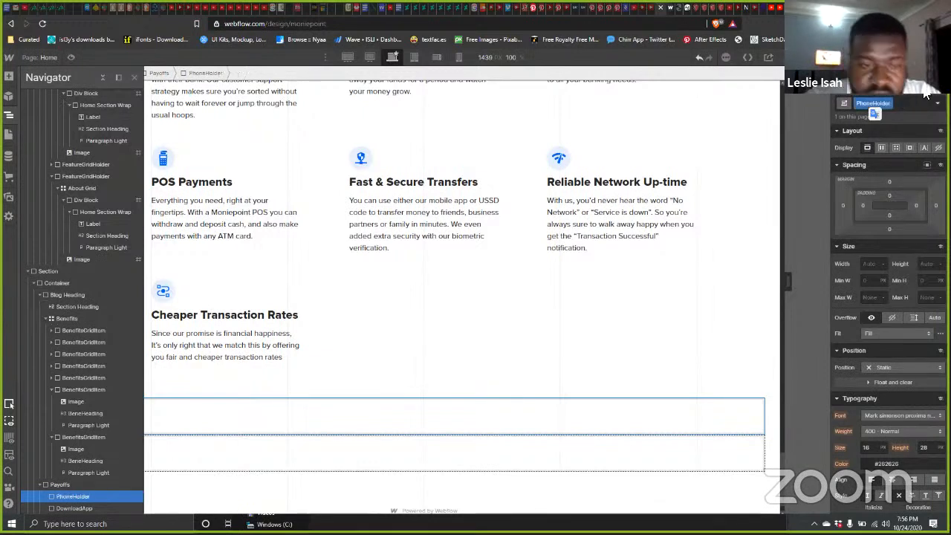
Step: Nest the PhoneHolder block inside the DownloadApp block in Payoffs
scroll(272, 430, down, 1)
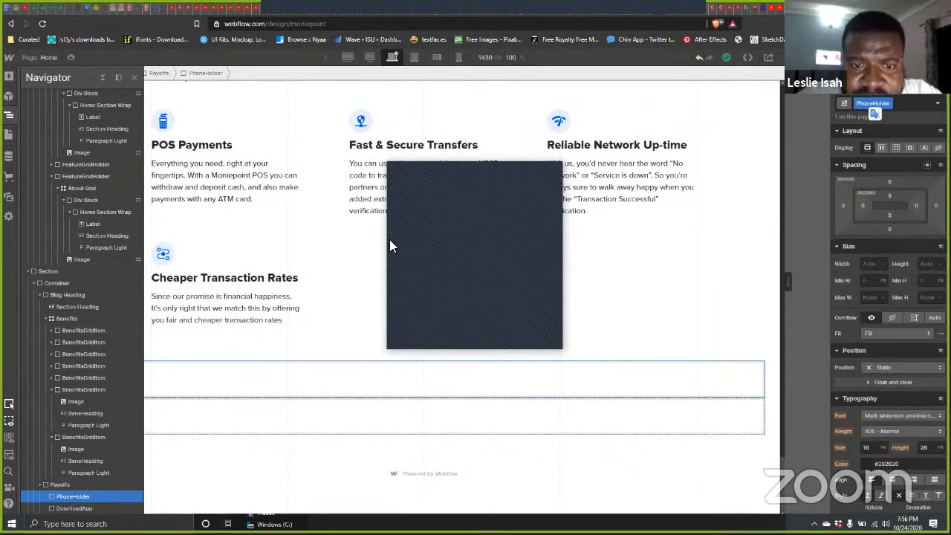
click(507, 168)
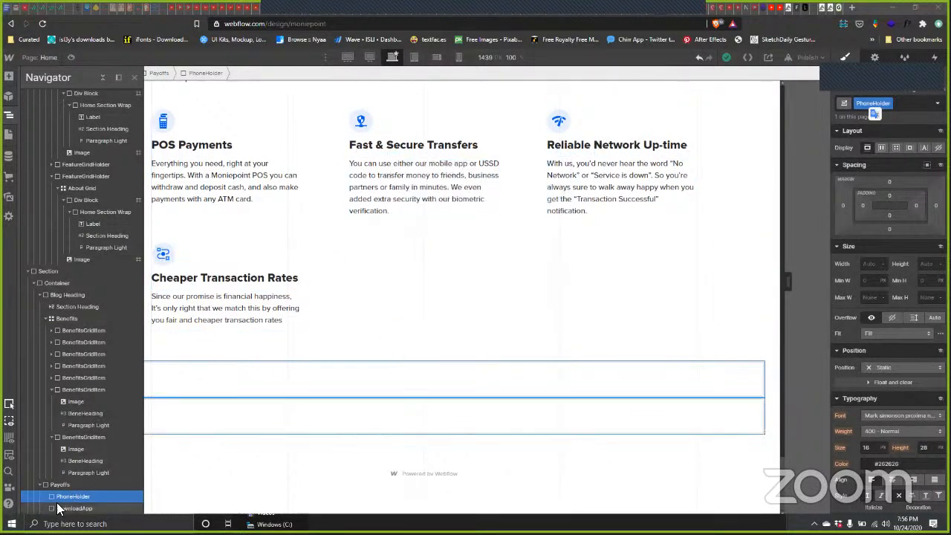
scroll(102, 471, down, 1)
drag(64, 484, 83, 489)
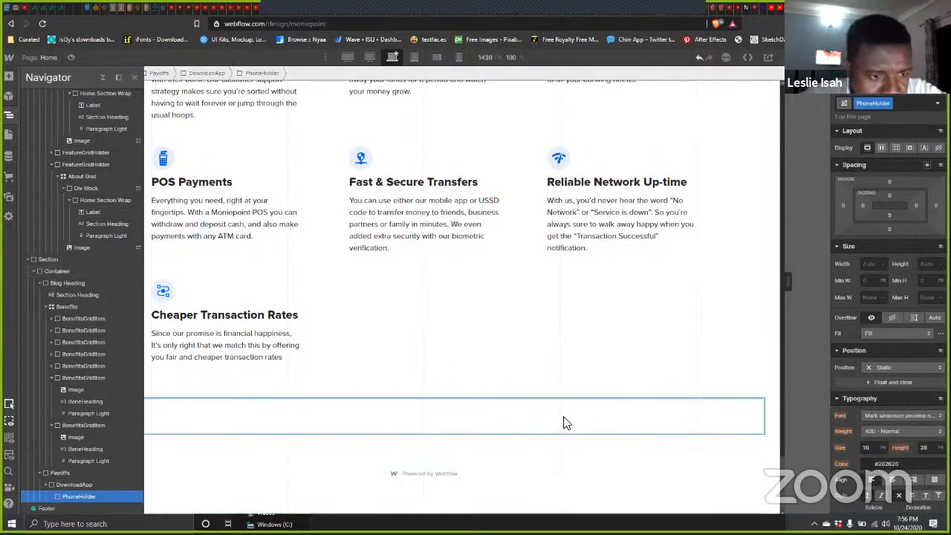
key(z)
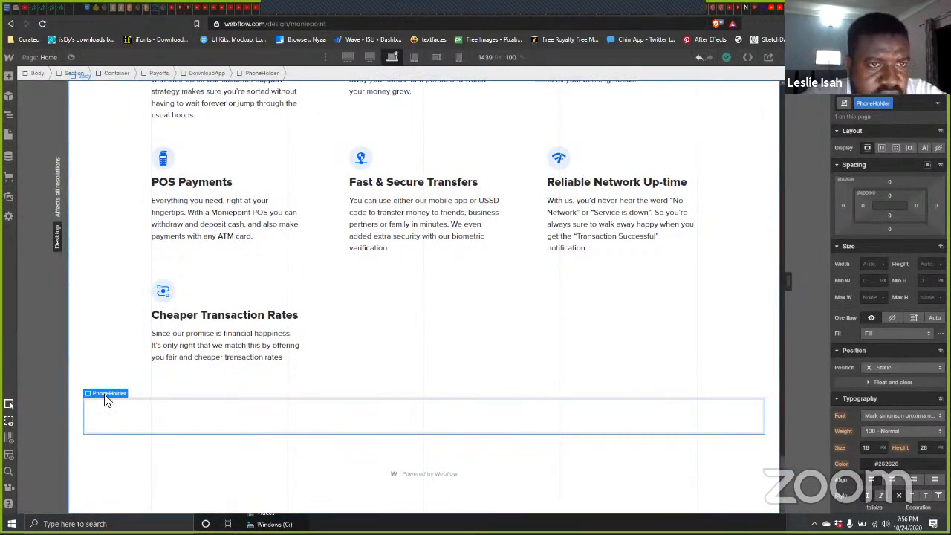
click(9, 116)
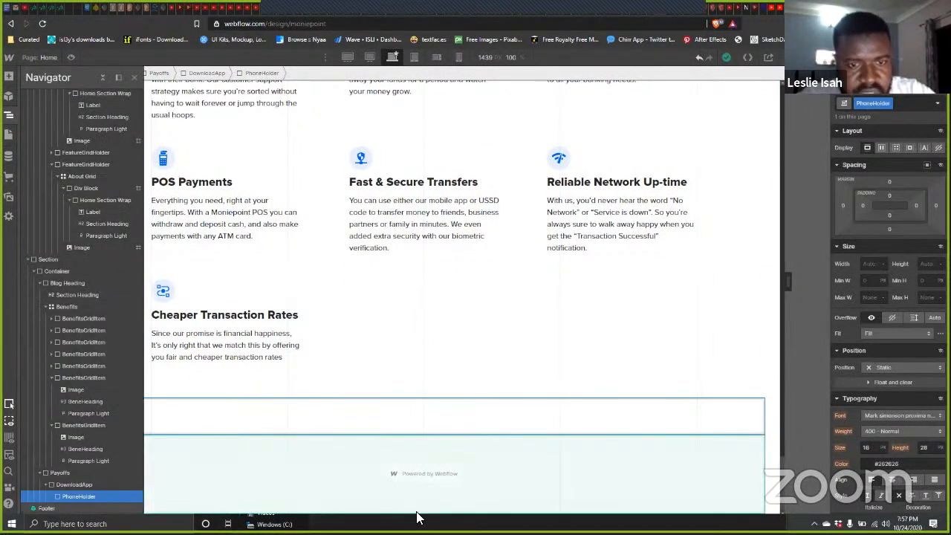
Step: Switch to the Figma design and inspect the width and height of the blue rectangle behind the phones
key(alt+Tab)
key(alt+Tab)
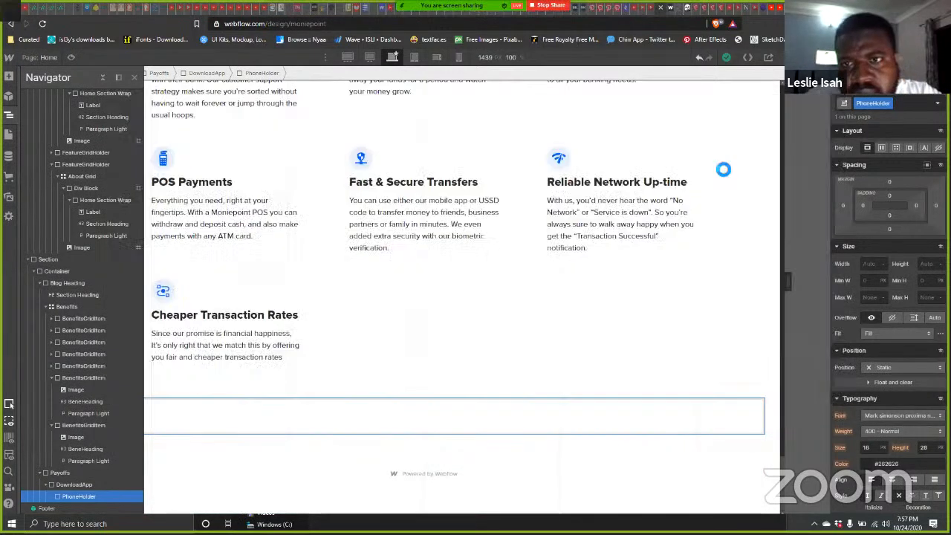
key(alt+Tab)
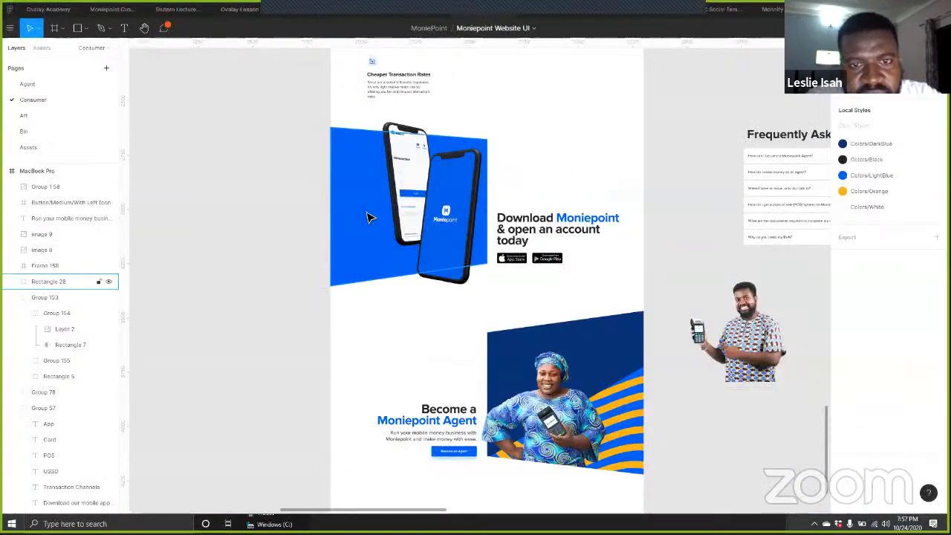
scroll(367, 217, up, 5)
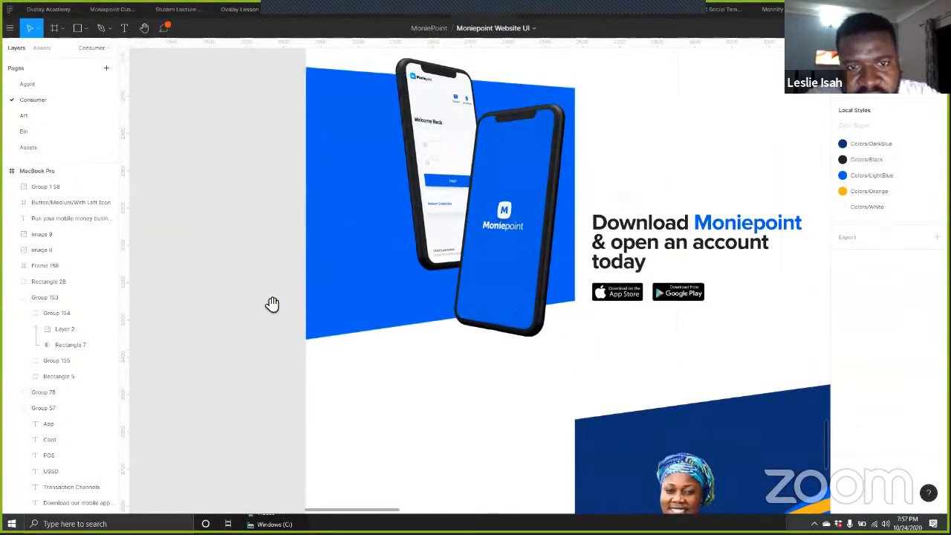
scroll(338, 220, down, 2)
scroll(230, 286, up, 2)
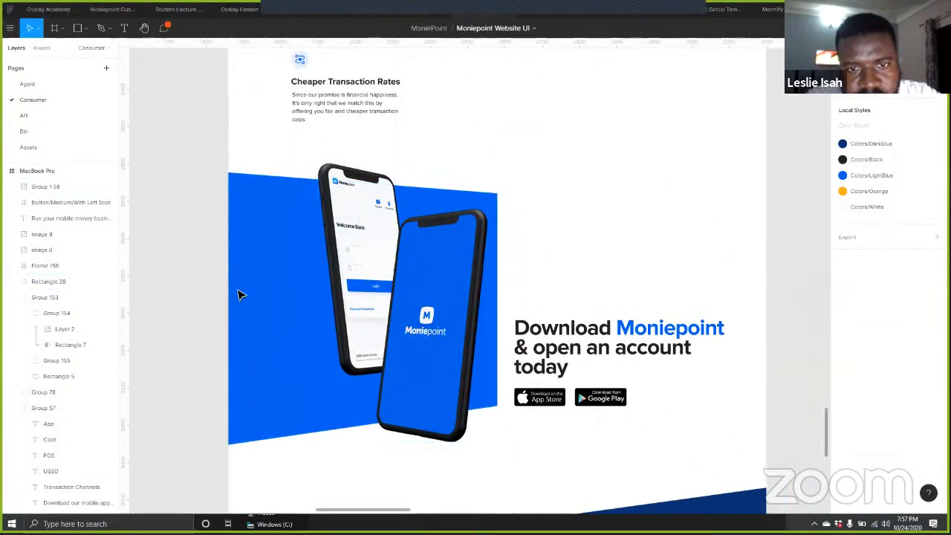
click(238, 294)
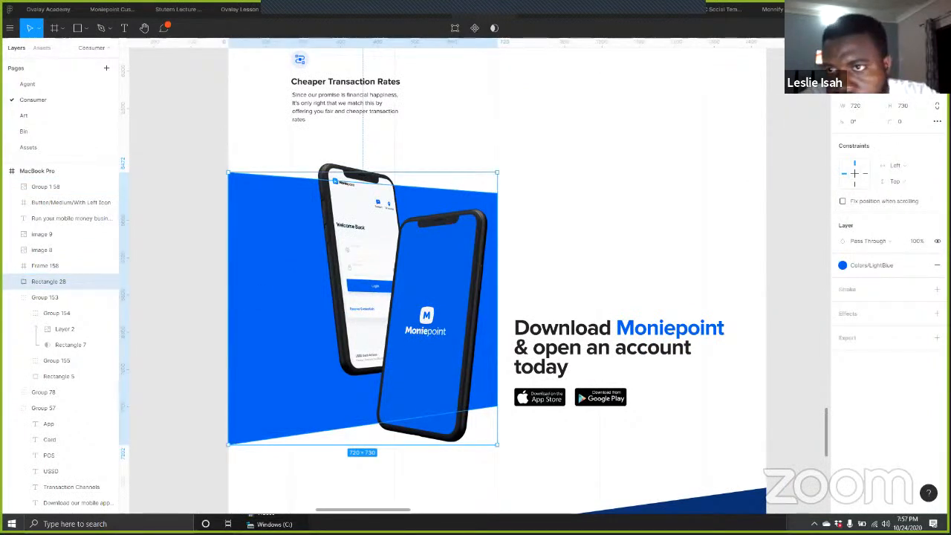
click(906, 47)
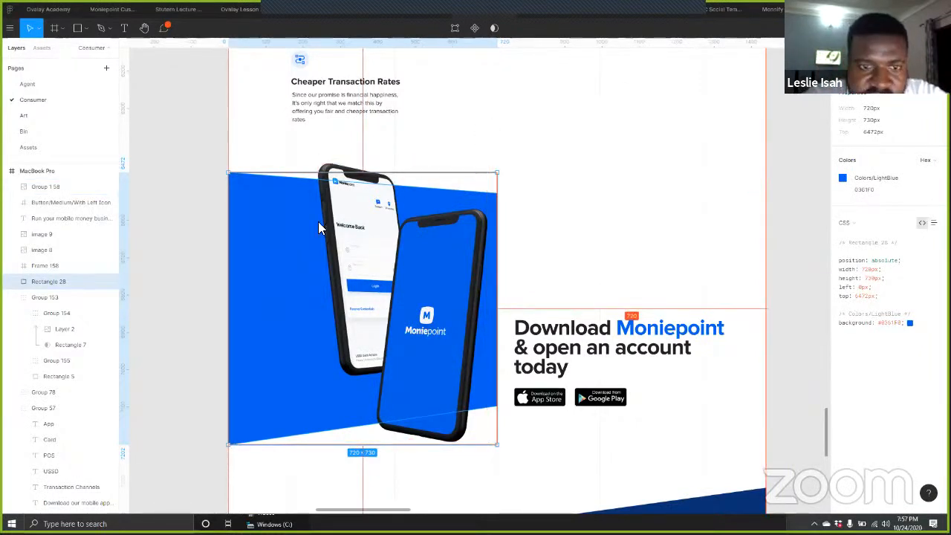
Step: Return to Webflow and collapse the Benefits grid and Blog Heading in the page structure
key(alt+Tab)
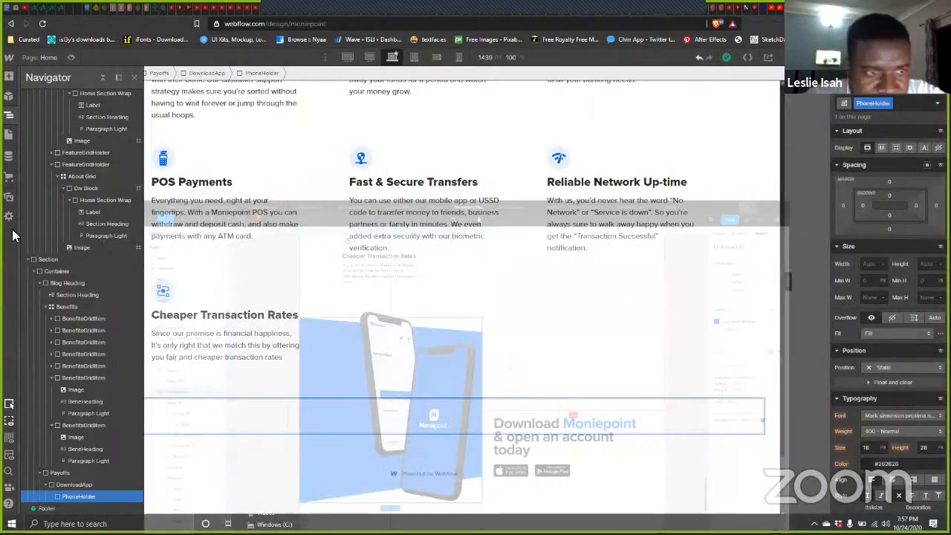
click(53, 470)
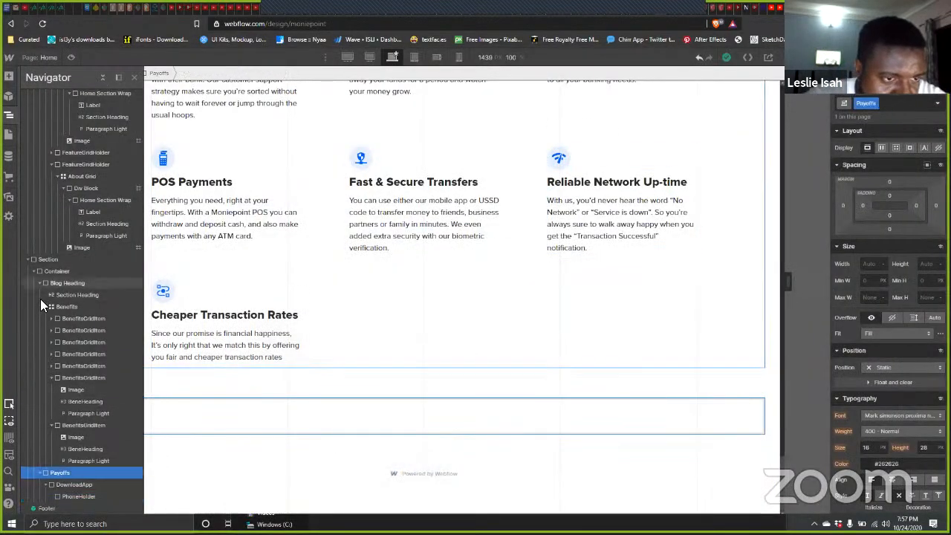
click(43, 301)
click(46, 307)
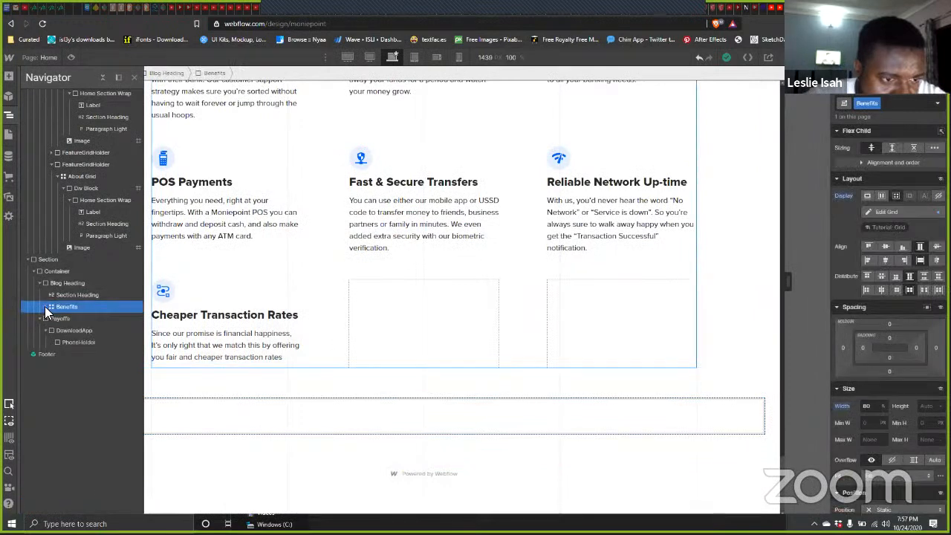
click(39, 282)
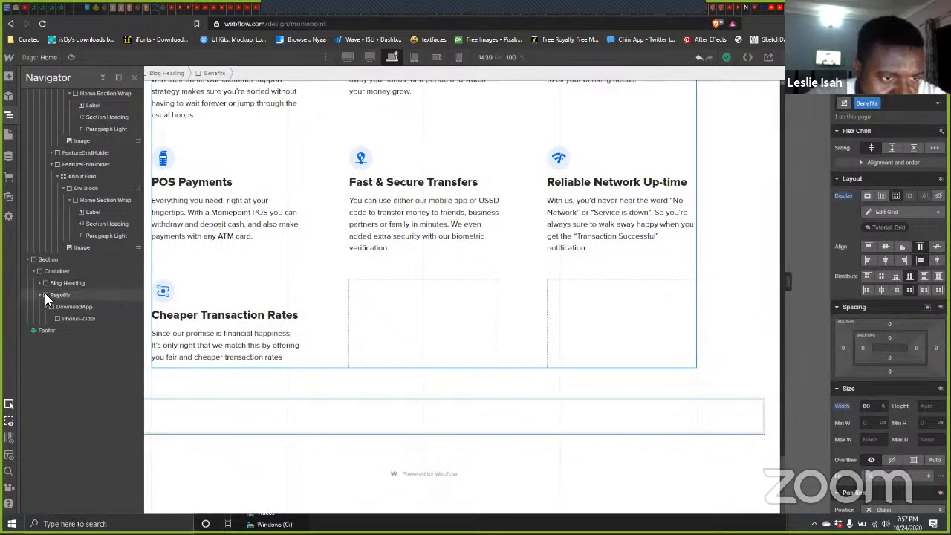
Step: Place a copy of the Payoffs block outside the Section, directly between the Section and the Footer, and collapse the Section
click(51, 294)
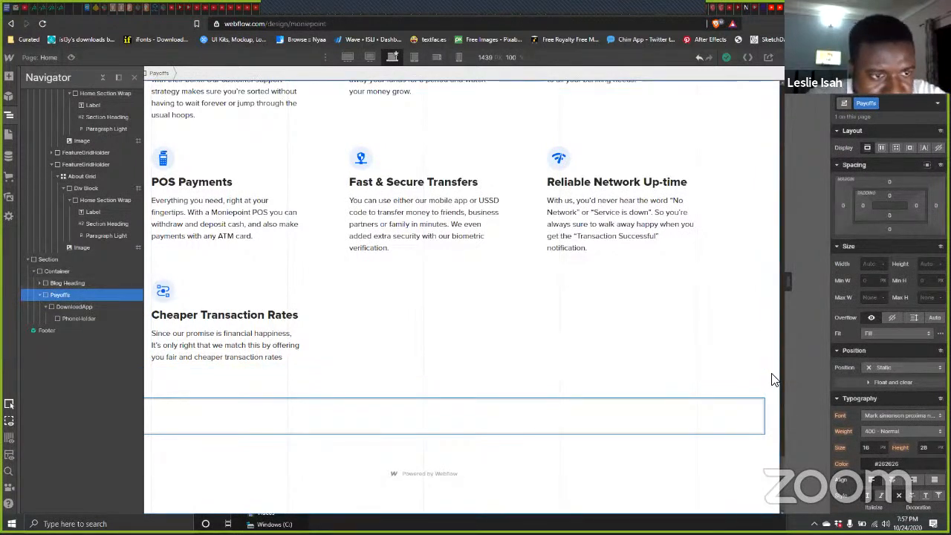
click(68, 260)
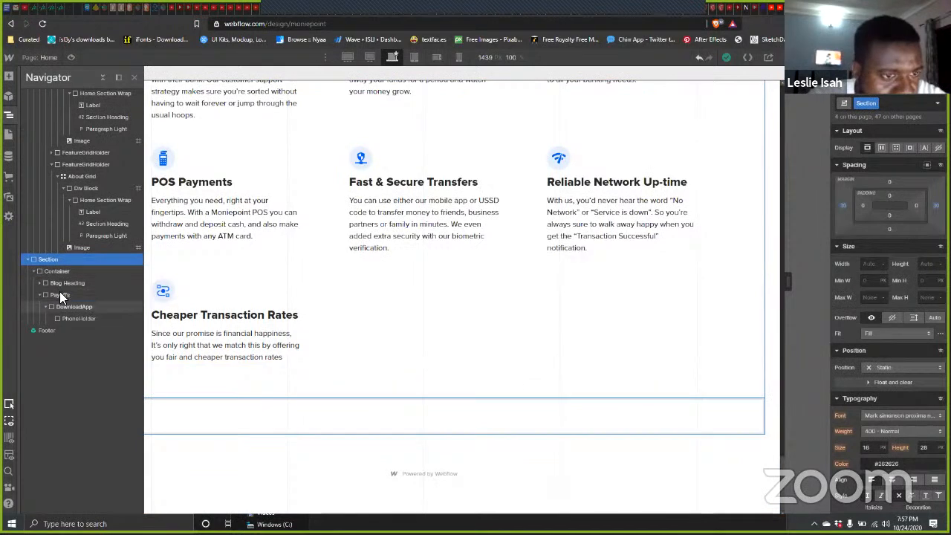
click(53, 295)
click(39, 295)
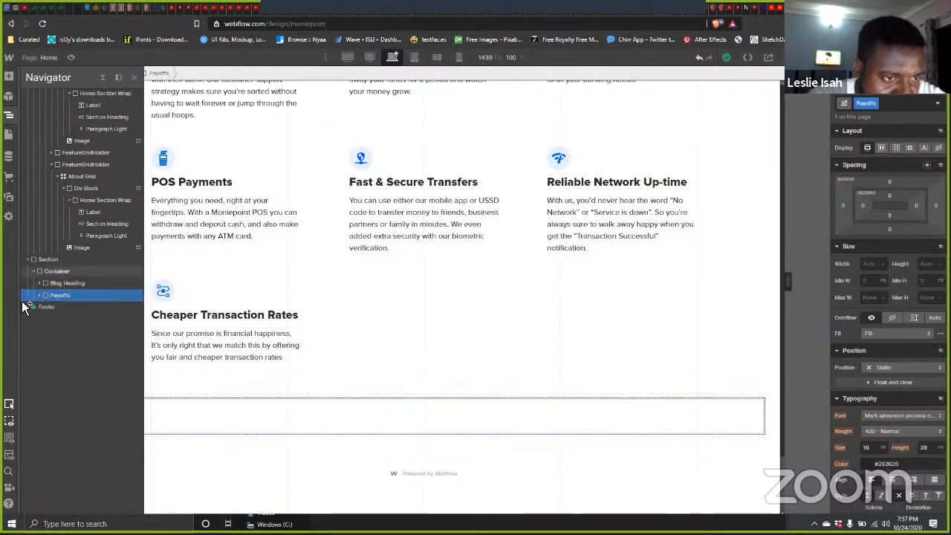
drag(28, 299, 33, 267)
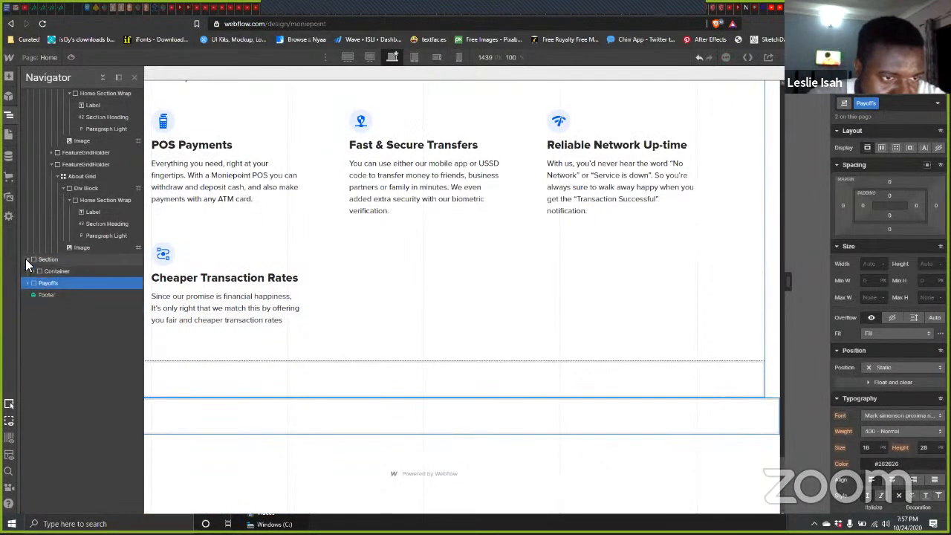
click(27, 261)
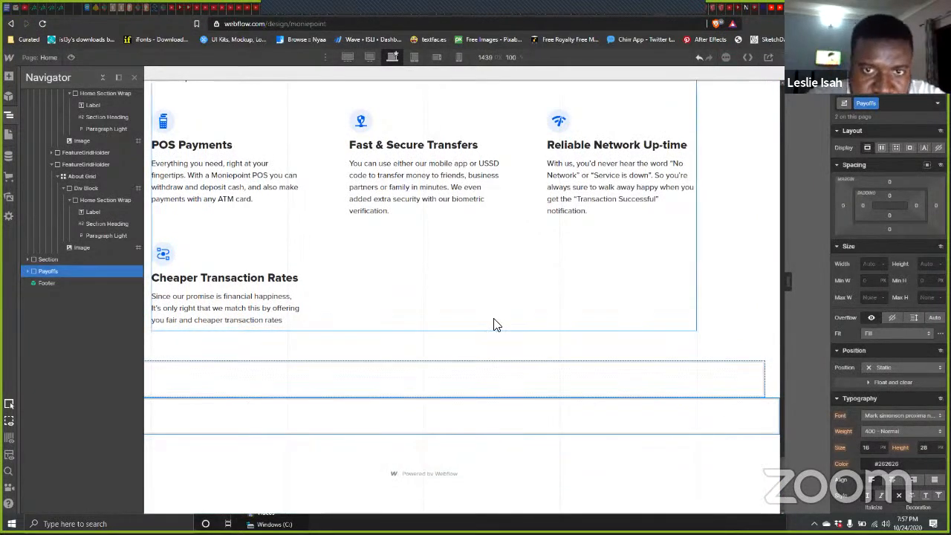
scroll(497, 325, up, 10)
scroll(539, 339, down, 12)
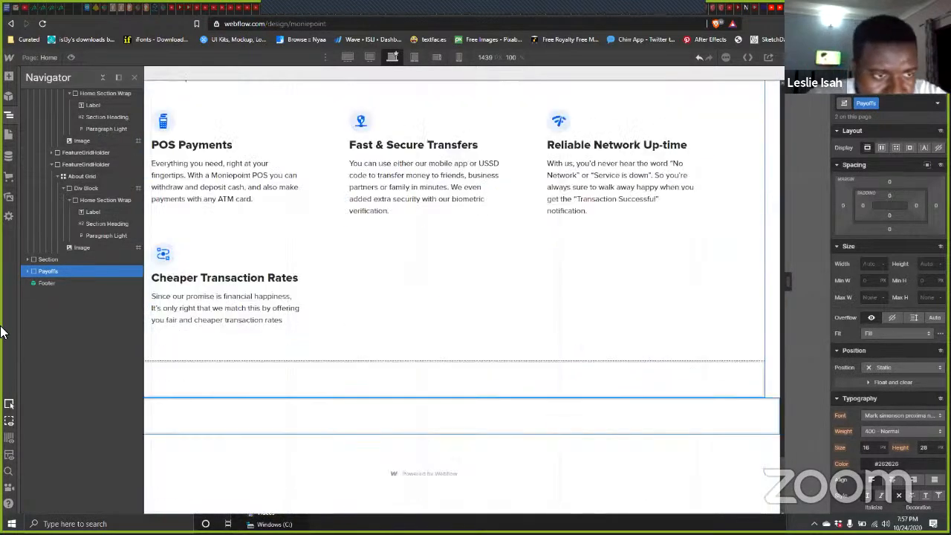
Step: Select PhoneHolder inside the copied Payoffs block and recheck the blue rectangle's dimensions in the Figma design
click(28, 271)
click(34, 283)
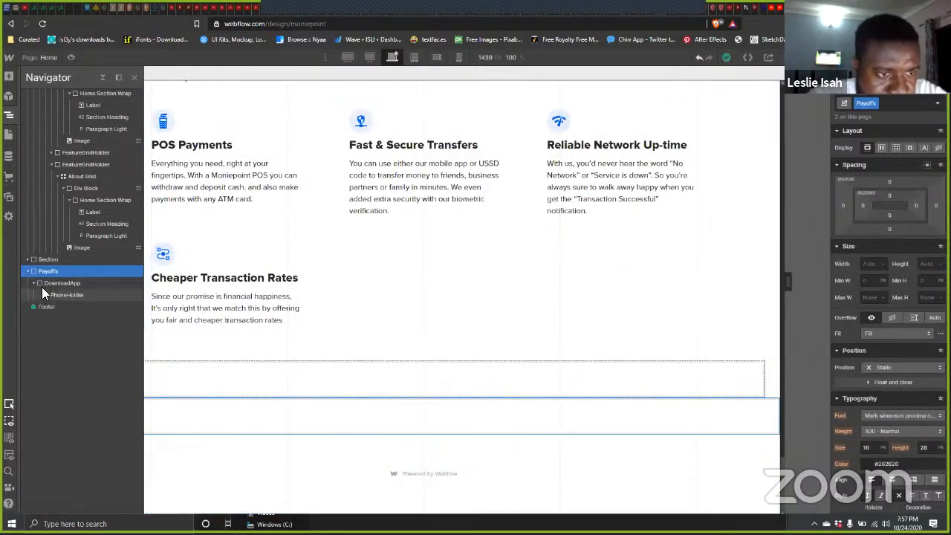
click(46, 295)
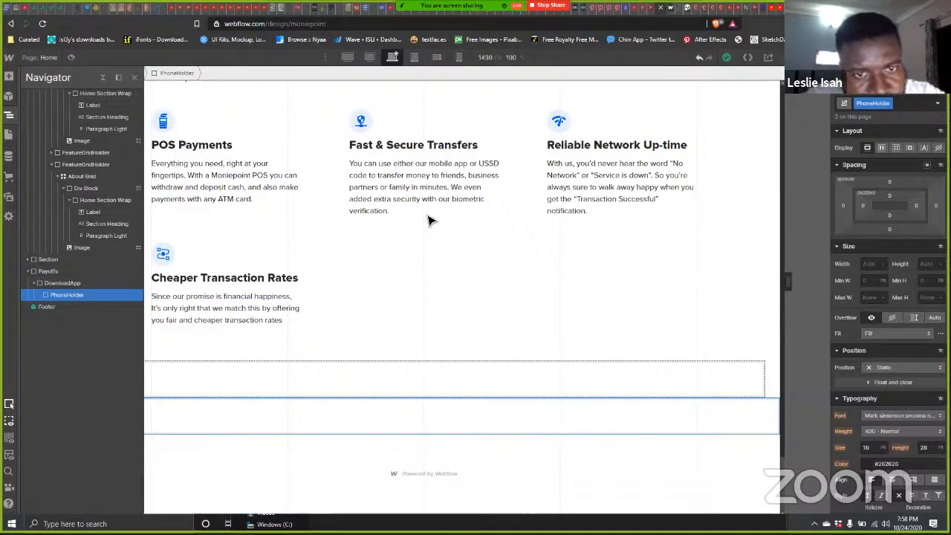
key(alt+Tab)
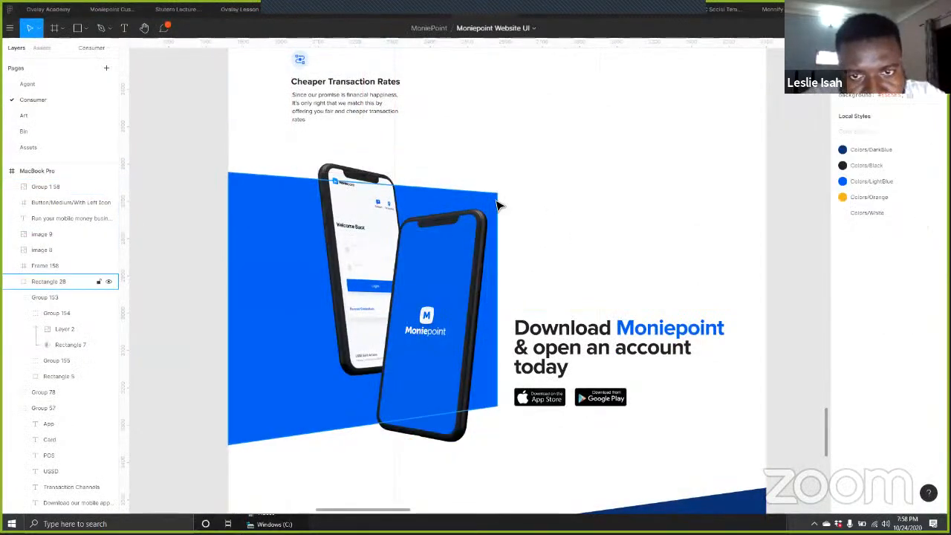
click(494, 202)
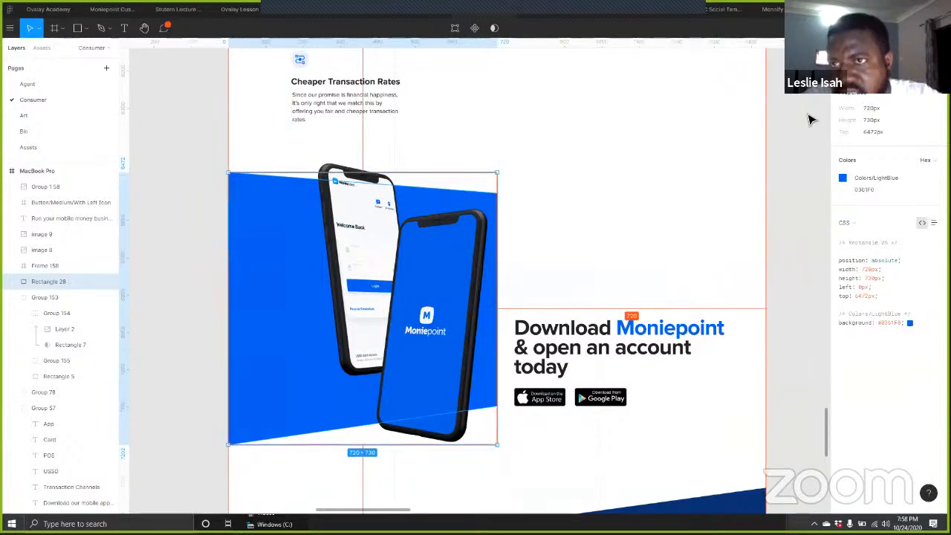
Step: Back in Webflow, set PhoneHolder's width to 720 px and its minimum height to 730 px
key(alt+Tab)
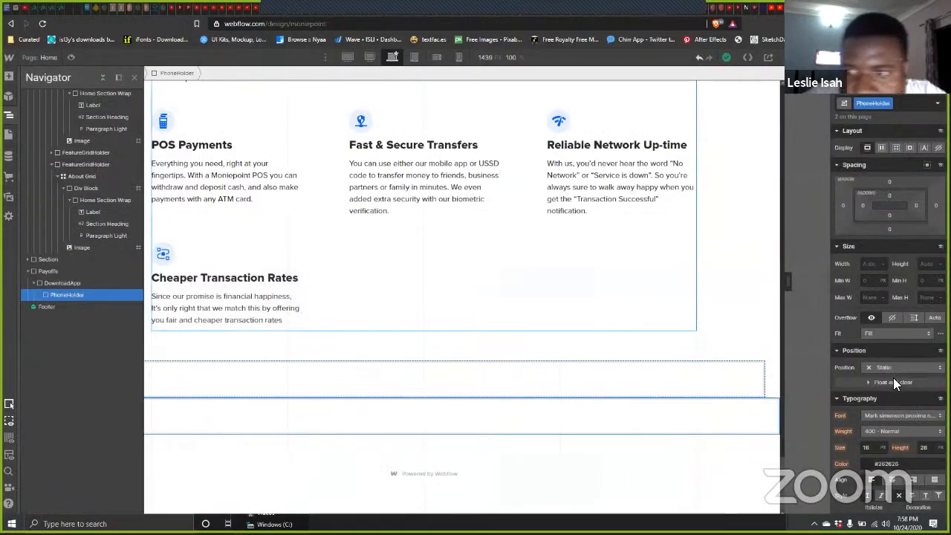
click(868, 265)
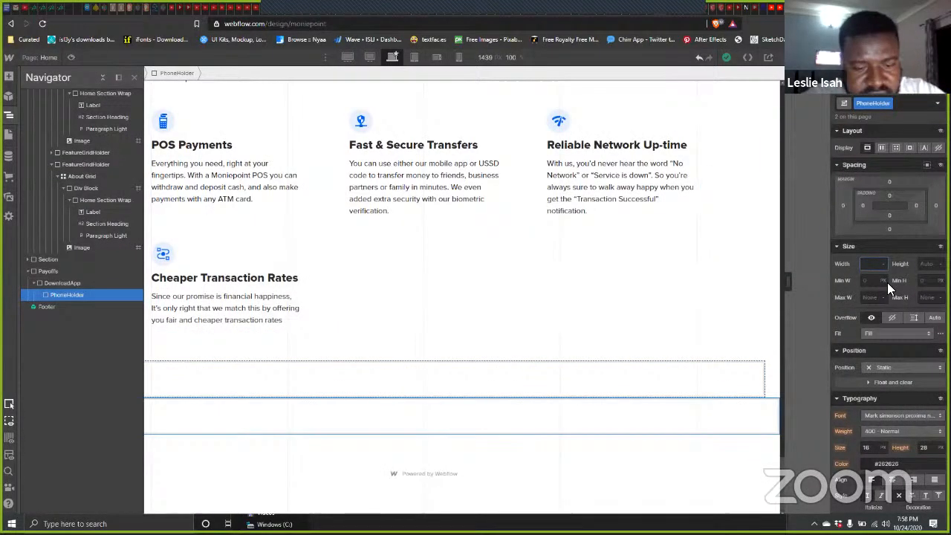
text(7)
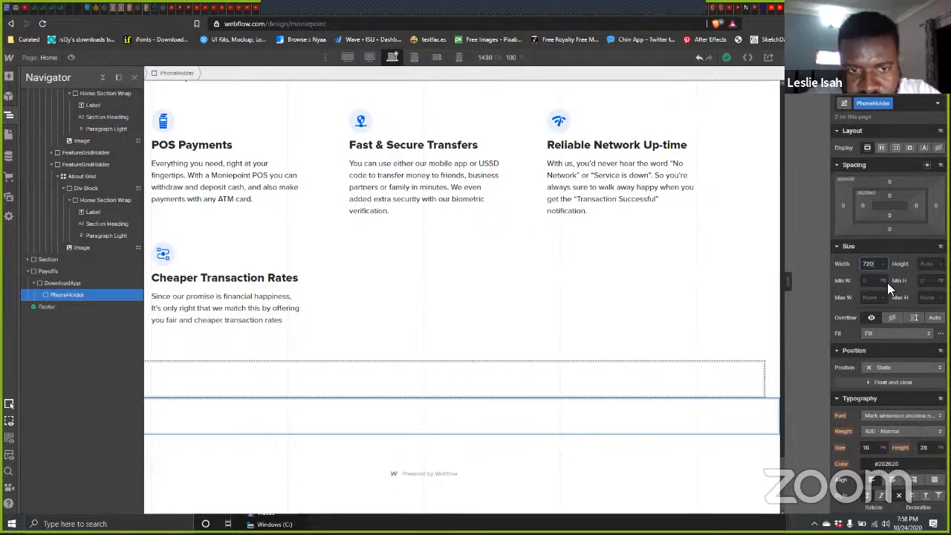
text(20)
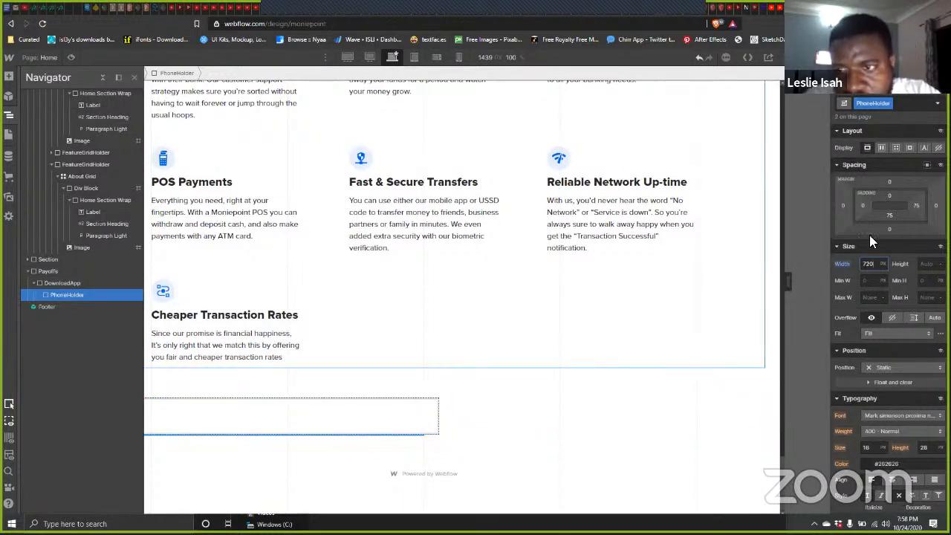
scroll(898, 341, down, 1)
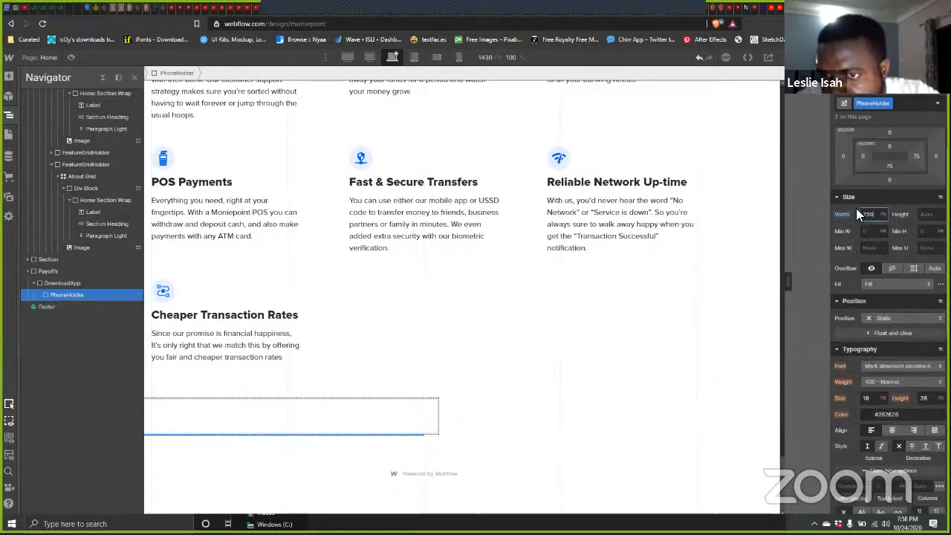
click(929, 231)
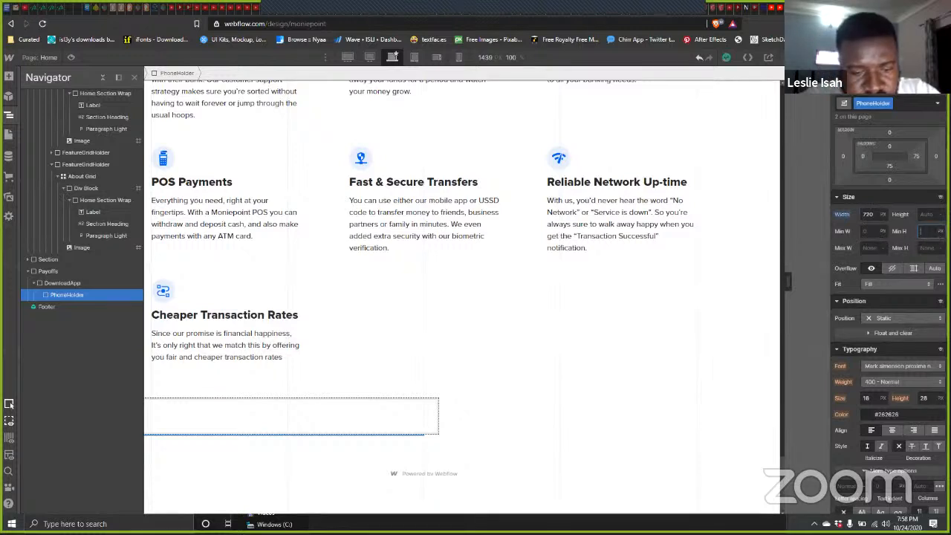
text(730)
key(Return)
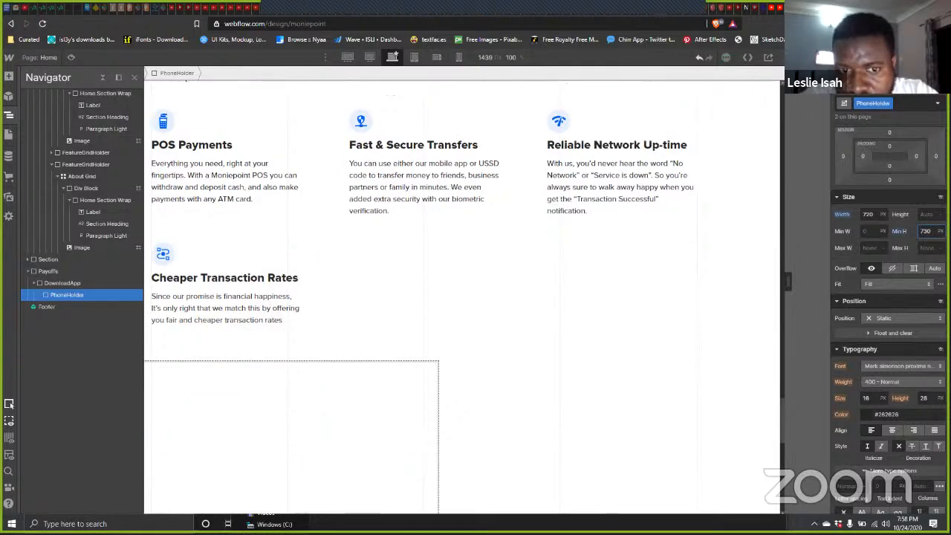
Step: Set PhoneHolder's background color to the saved Royal Blue swatch
scroll(616, 327, down, 2)
scroll(594, 353, down, 3)
scroll(498, 356, up, 2)
scroll(498, 356, down, 3)
scroll(497, 353, up, 2)
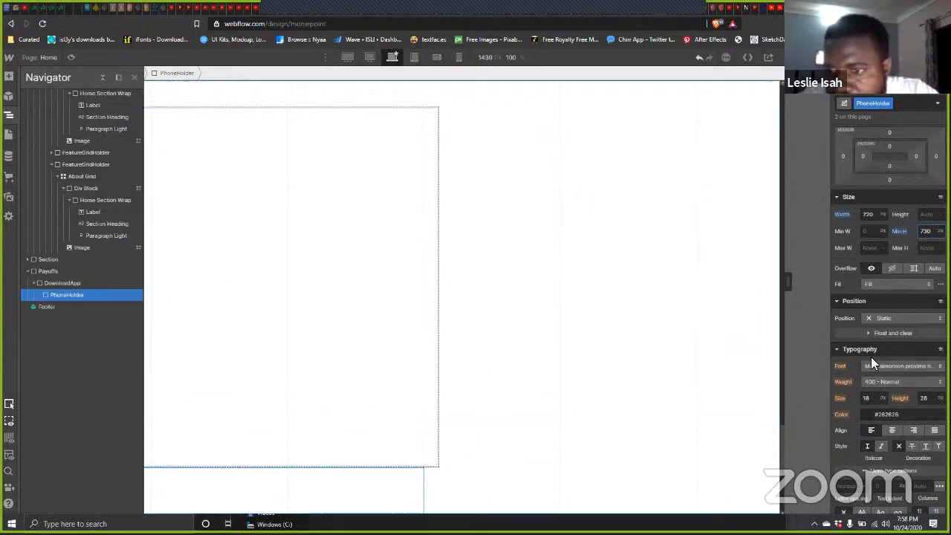
scroll(904, 397, down, 5)
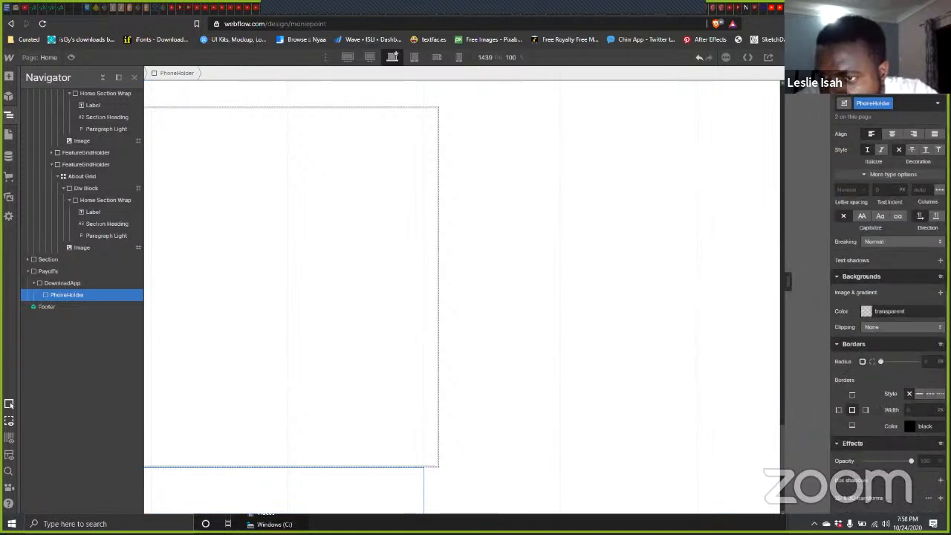
click(883, 312)
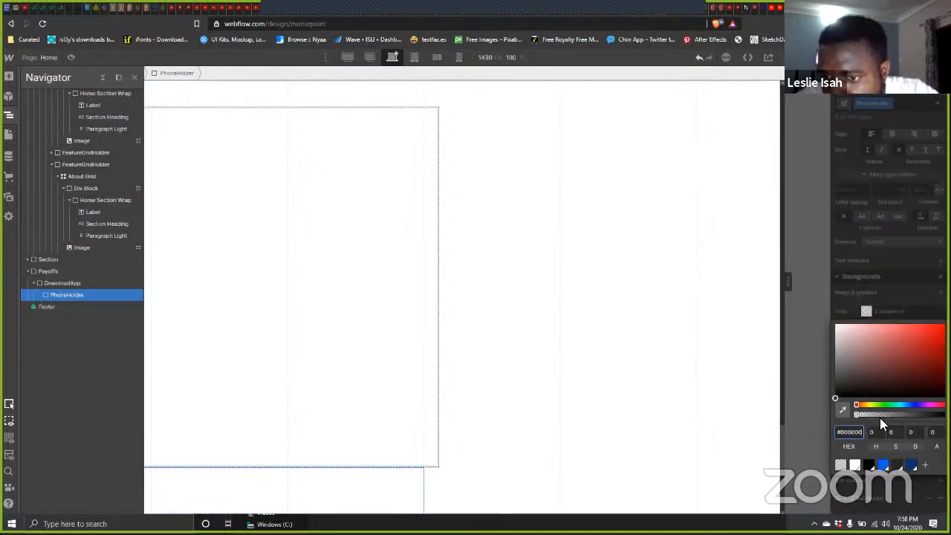
click(882, 463)
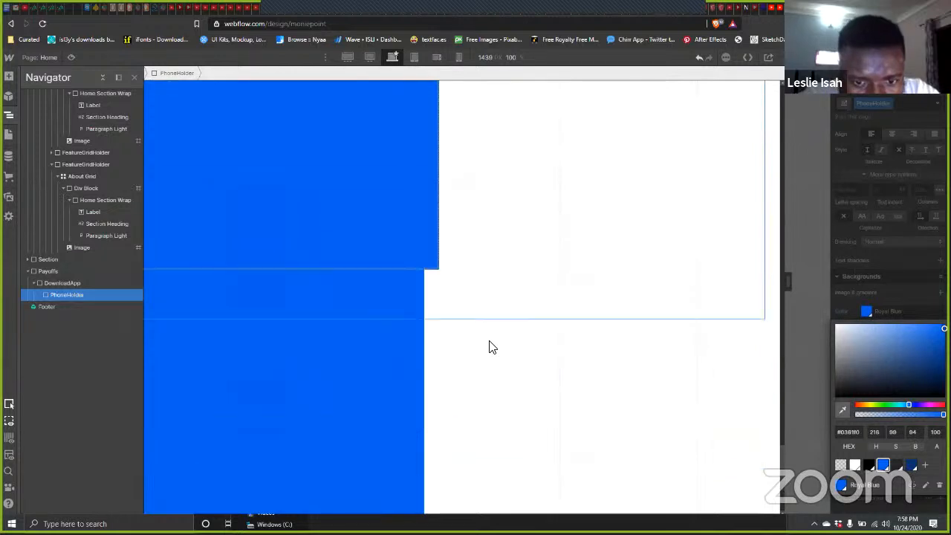
scroll(489, 347, down, 2)
click(492, 325)
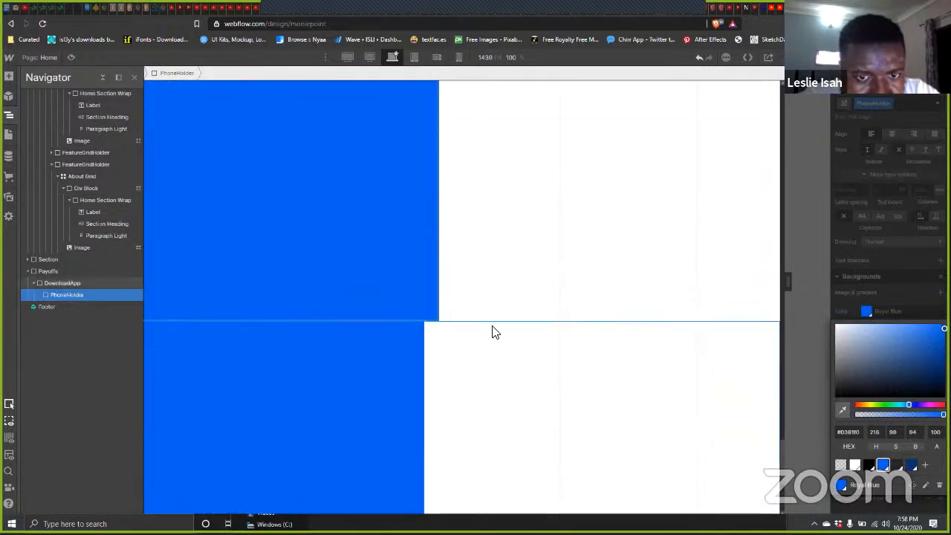
Step: Delete the original Payoffs block from the Section's Container, keeping the full-width copy, and collapse the Container and Section in the page structure
click(488, 233)
scroll(499, 259, up, 2)
scroll(499, 259, down, 2)
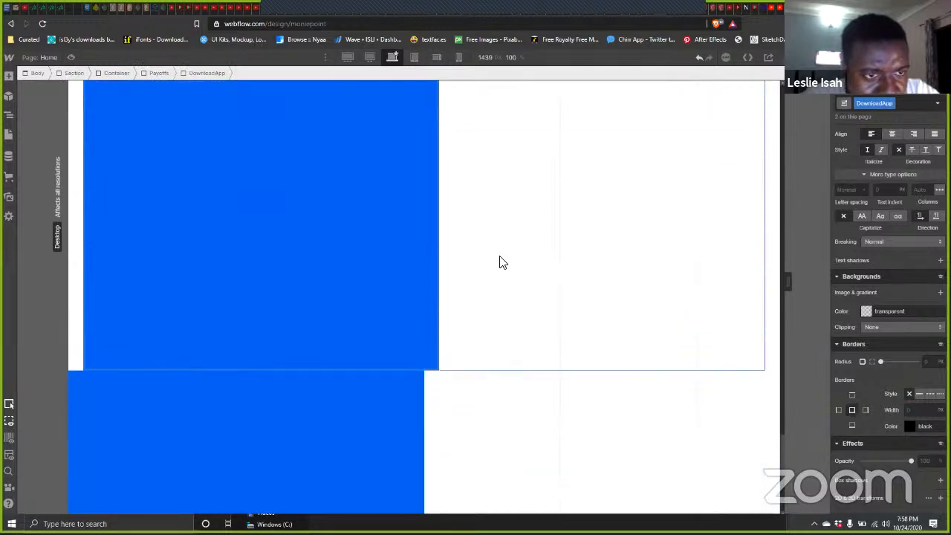
click(9, 115)
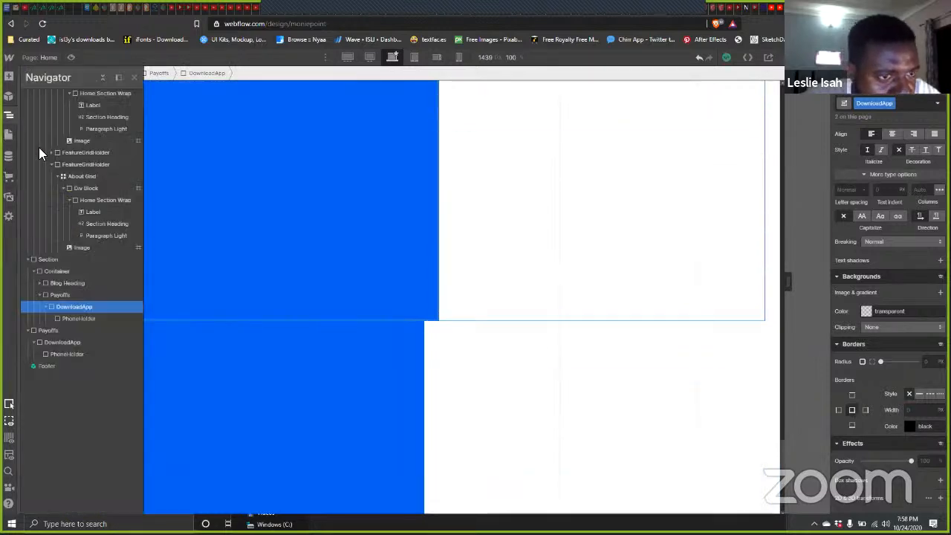
click(65, 294)
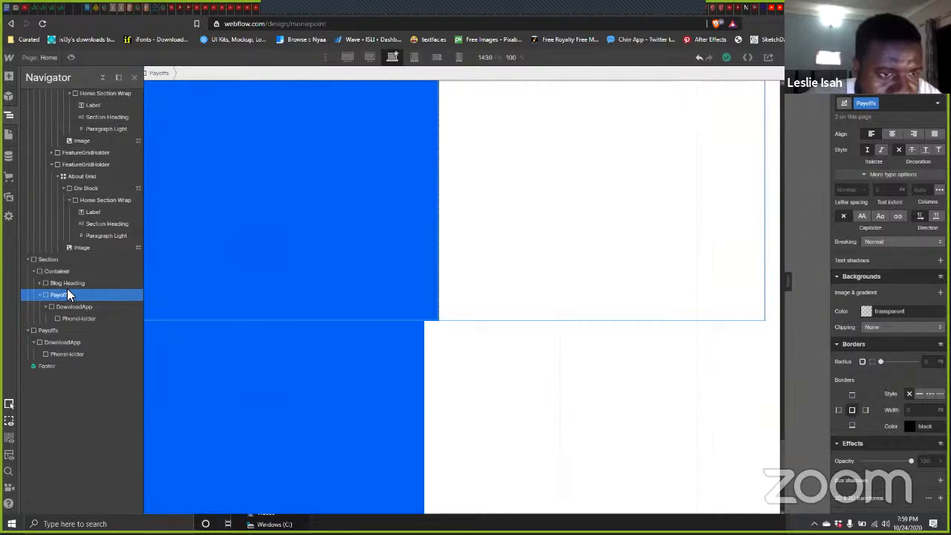
scroll(504, 281, up, 5)
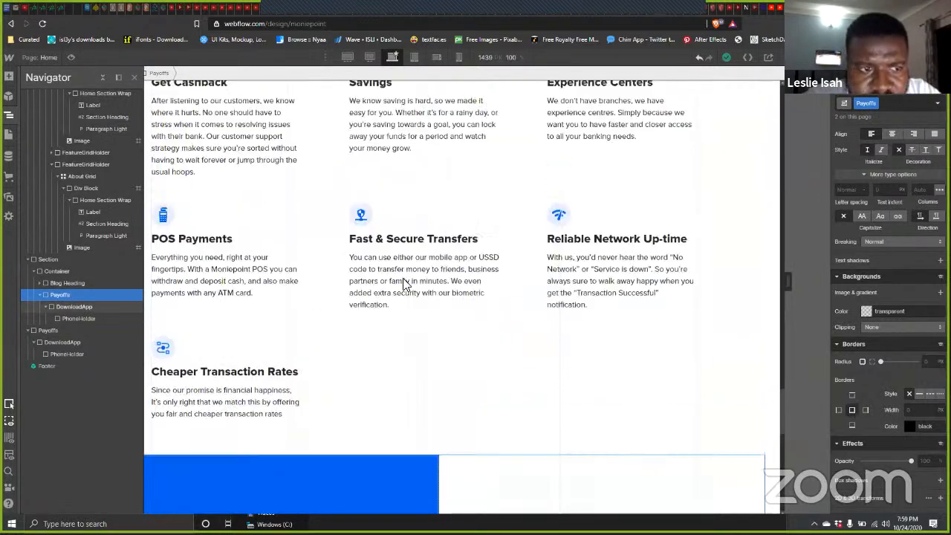
click(67, 283)
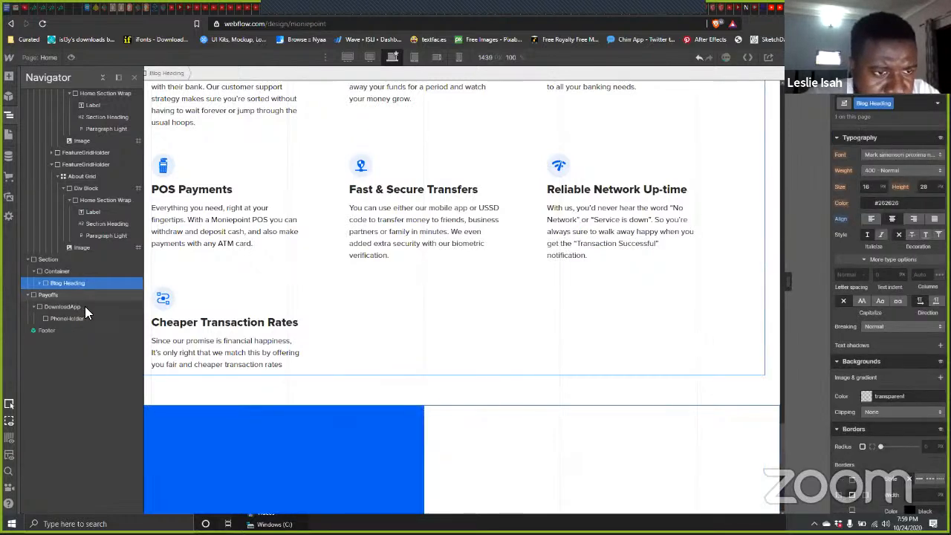
click(34, 271)
click(28, 259)
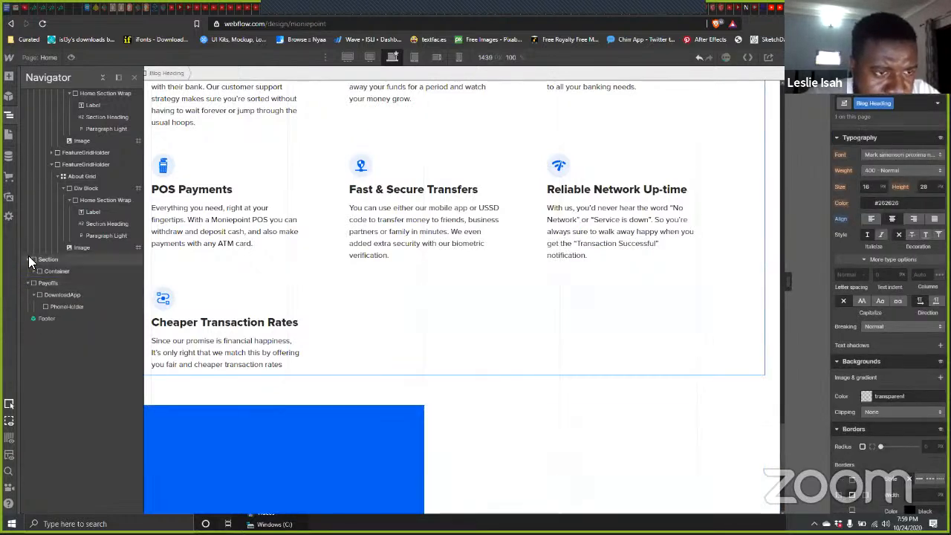
Step: Select PhoneHolder in the remaining Payoffs block and add a Move transform with a Z offset of 129 px
scroll(483, 349, down, 3)
scroll(458, 315, down, 2)
scroll(458, 314, up, 3)
scroll(458, 314, down, 3)
click(338, 267)
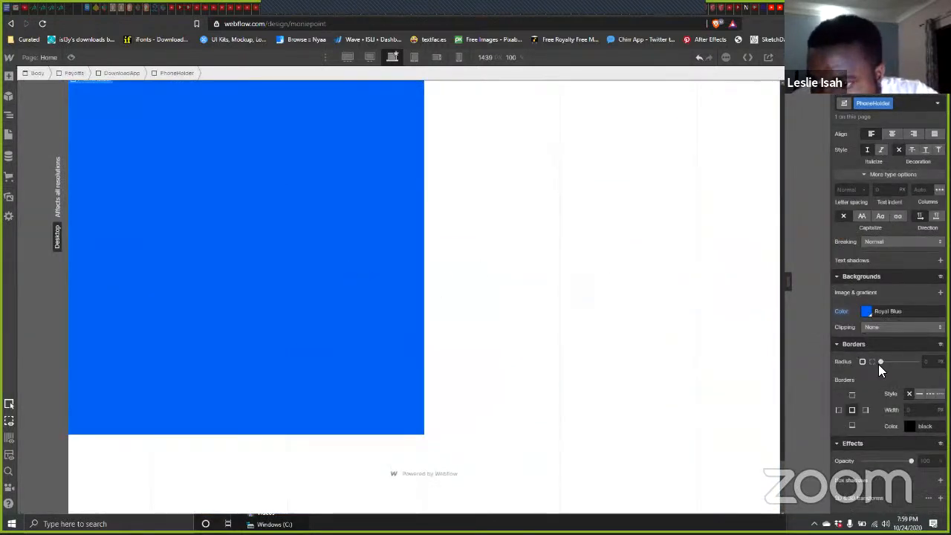
scroll(881, 363, down, 2)
click(939, 428)
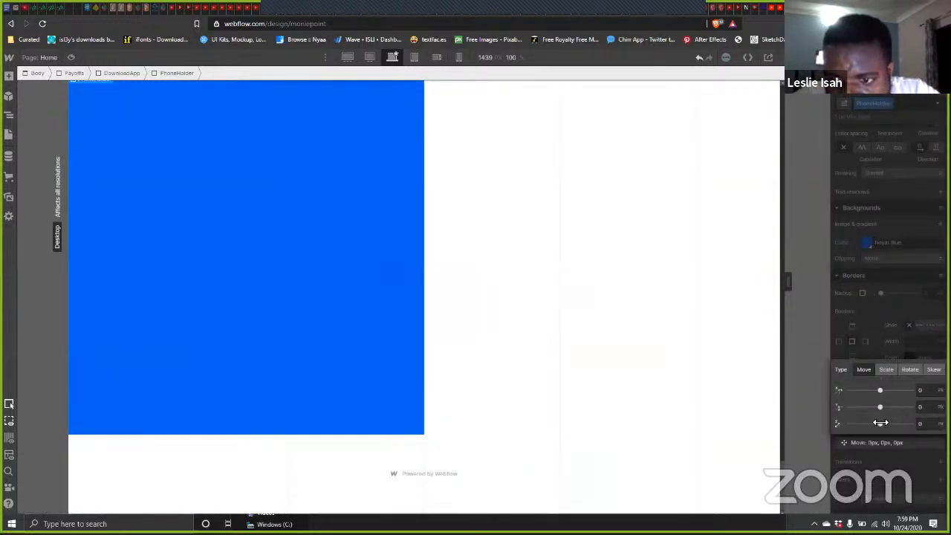
drag(879, 422, 895, 418)
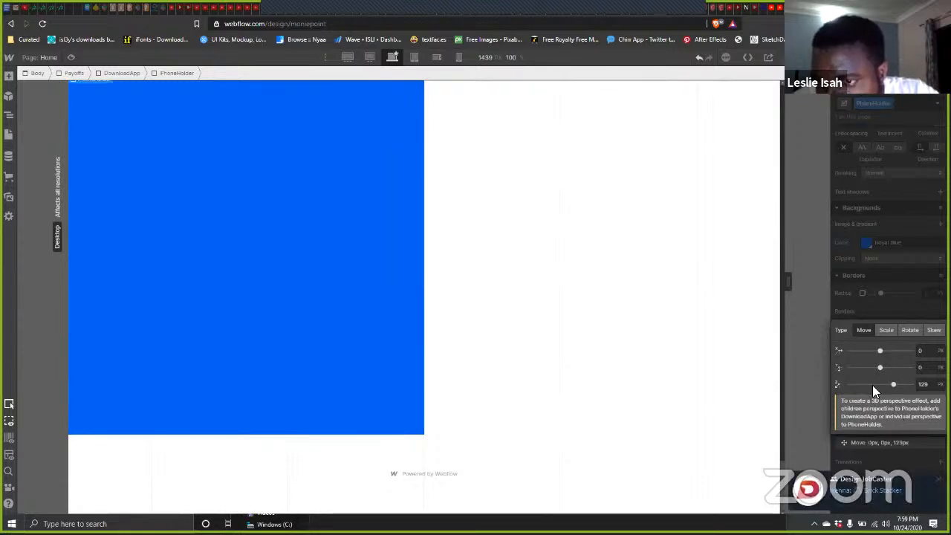
click(889, 305)
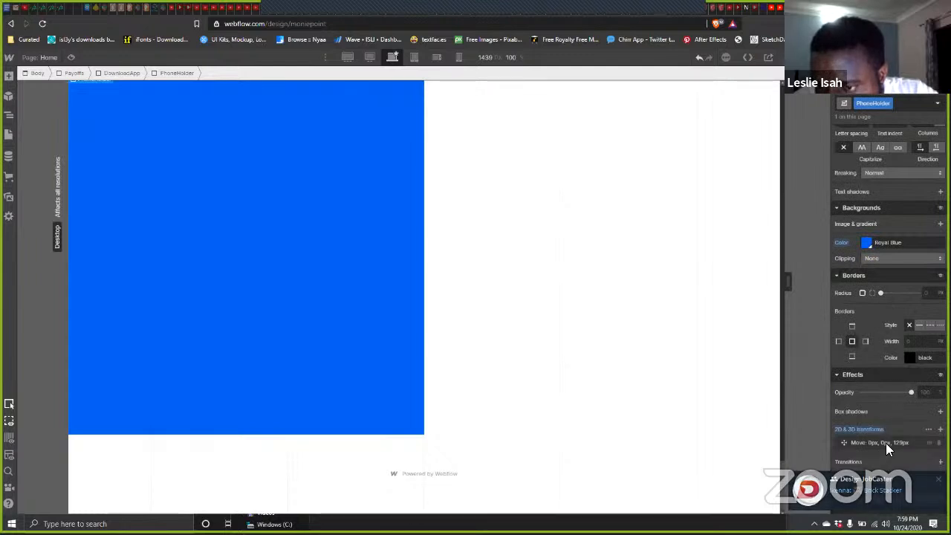
Step: Set PhoneHolder's transform origin and children perspective origin to 0% left and 50% top, with children perspective distance at 0 px
click(927, 429)
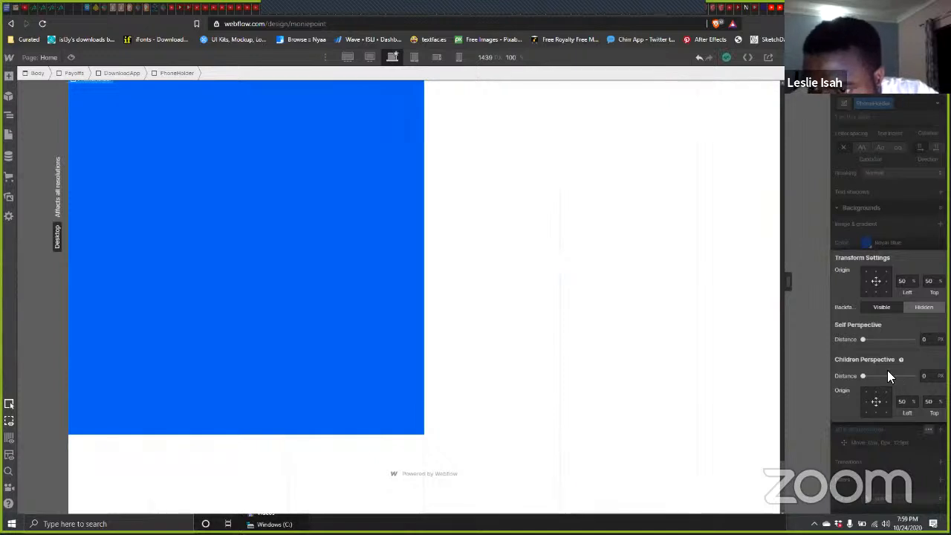
drag(862, 375, 826, 370)
click(863, 401)
click(866, 281)
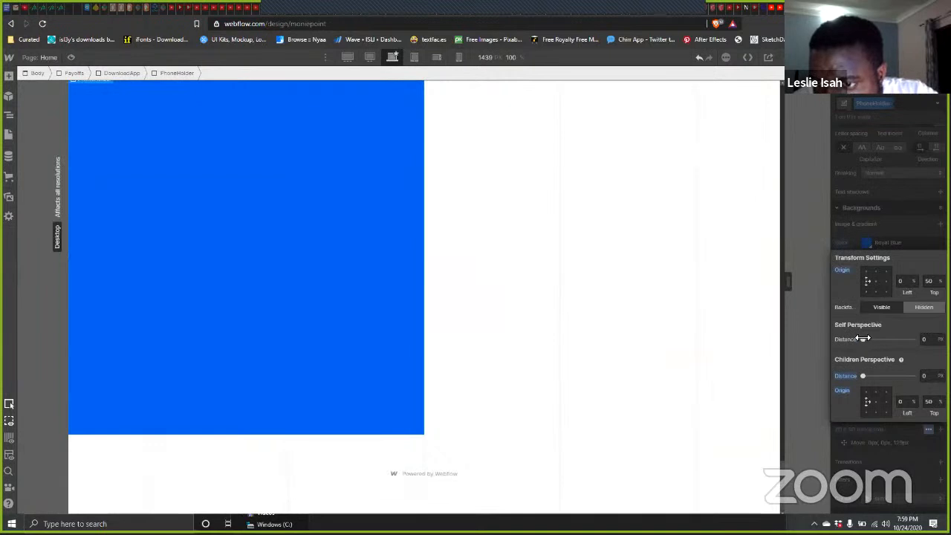
mouse_move(861, 339)
mouse_down()
mouse_move(915, 338)
mouse_move(860, 334)
mouse_up()
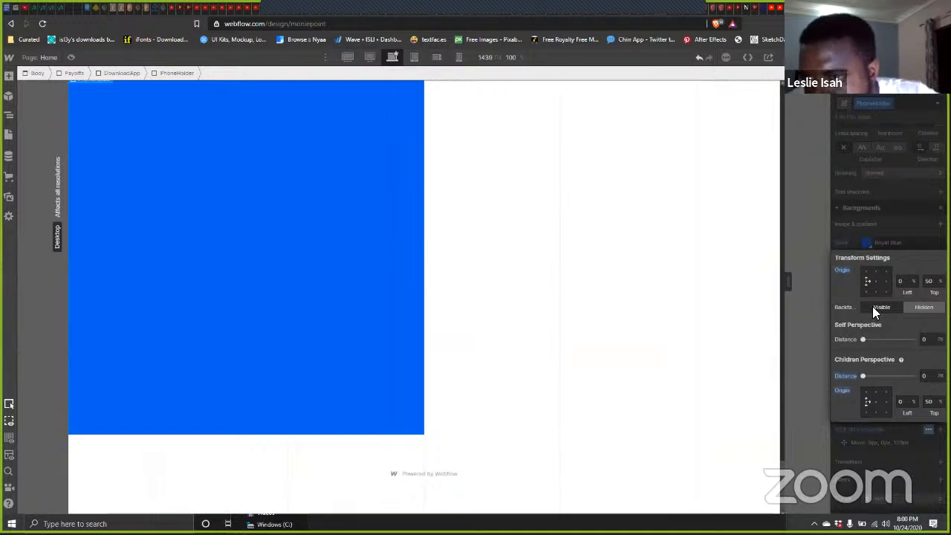
click(891, 440)
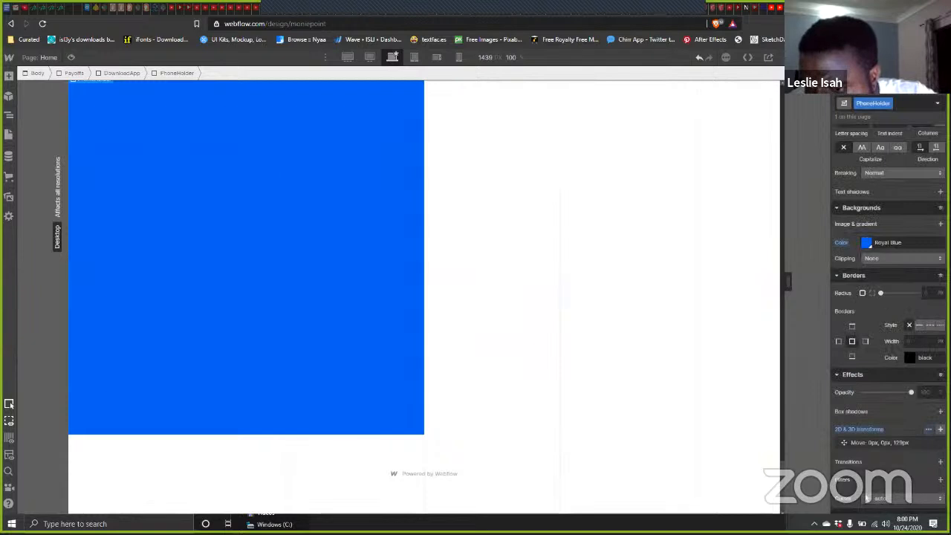
Step: Reset the Move transform's Z offset to 0 px and change it to a Rotate transform with a Y rotation of 31 degrees
click(902, 440)
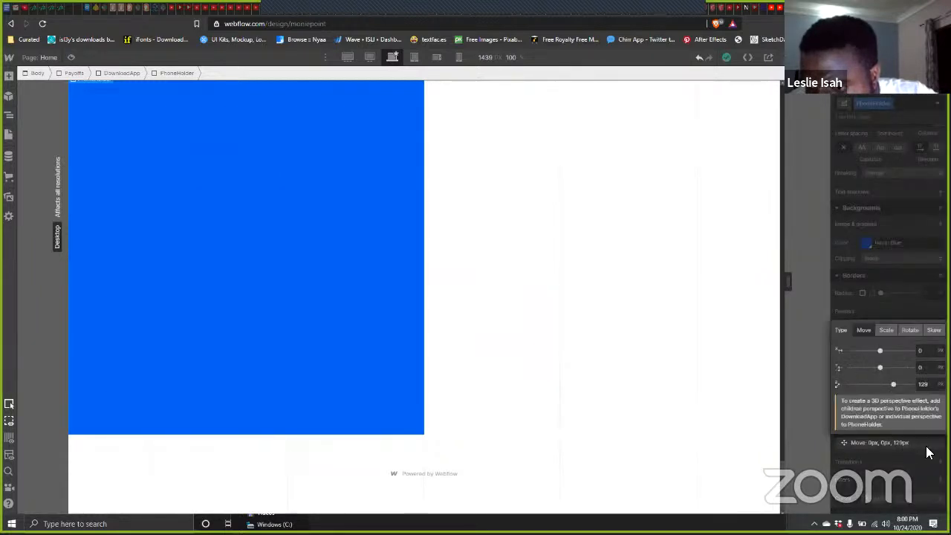
drag(893, 383, 892, 383)
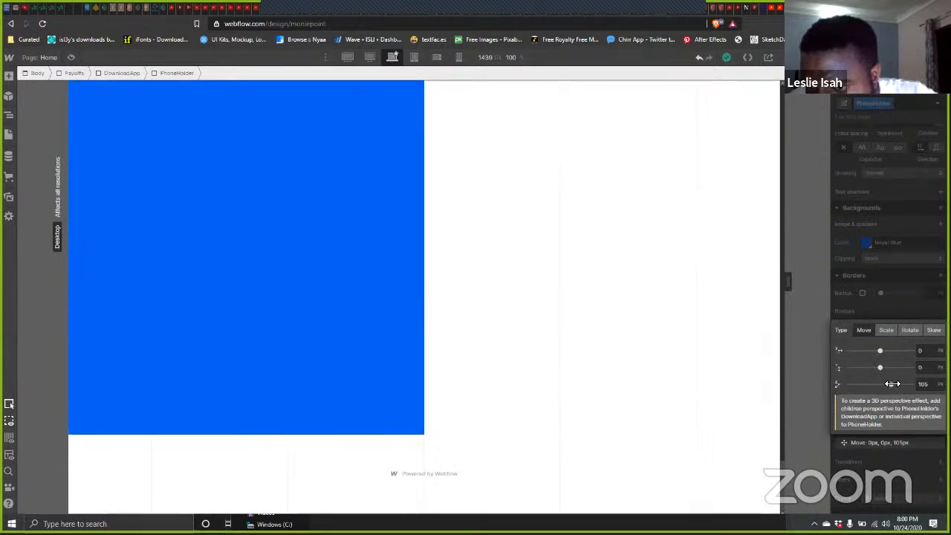
drag(892, 384, 881, 385)
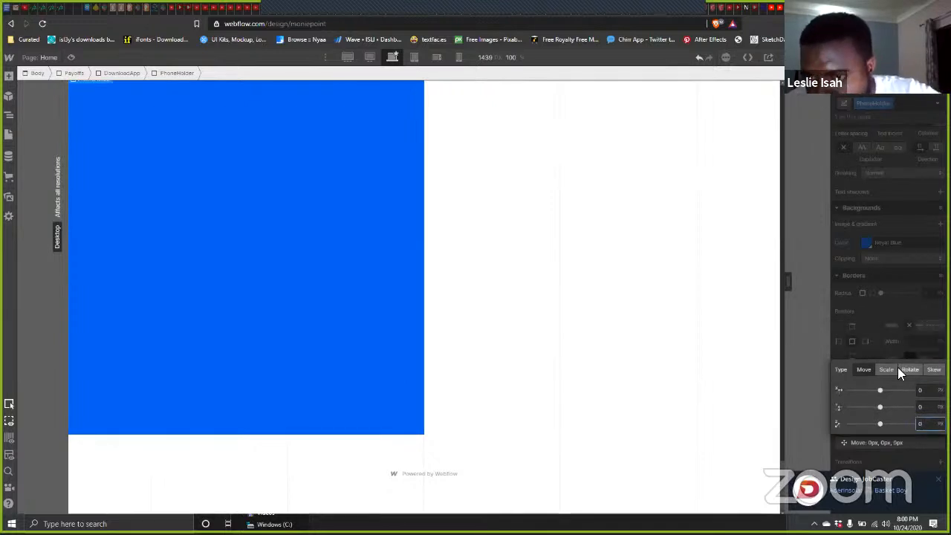
click(907, 370)
drag(880, 406, 878, 407)
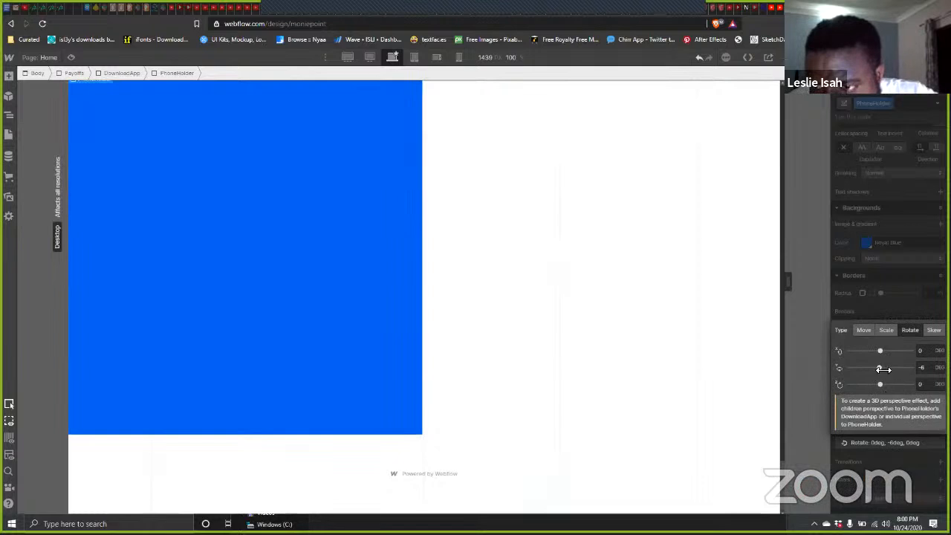
drag(886, 366, 880, 368)
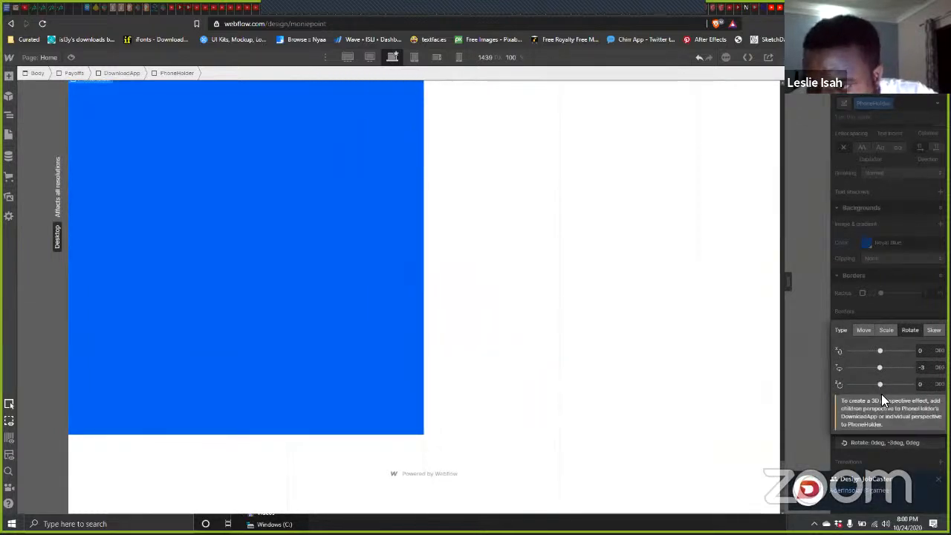
drag(883, 368, 886, 366)
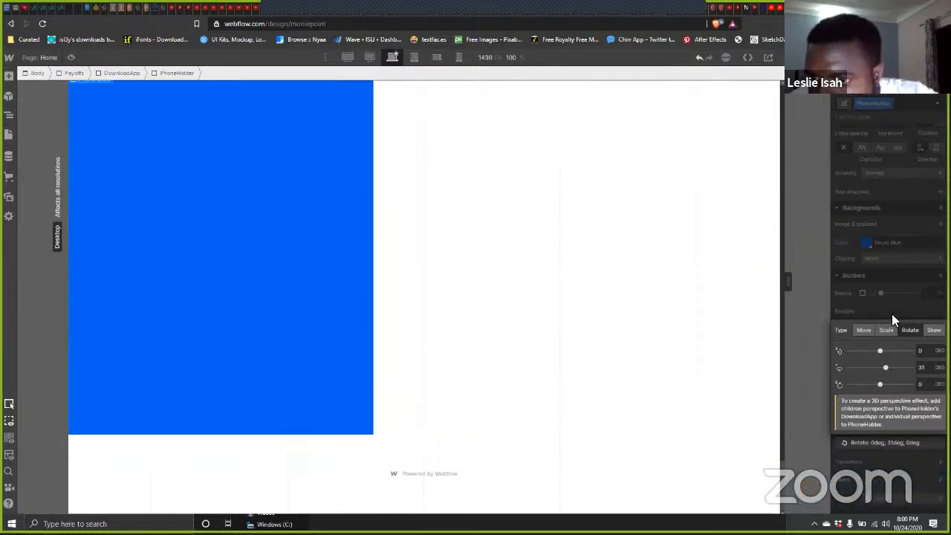
click(891, 313)
Step: Give PhoneHolder a self perspective distance of 1647 px, keeping its children perspective distance at 0 px
click(928, 429)
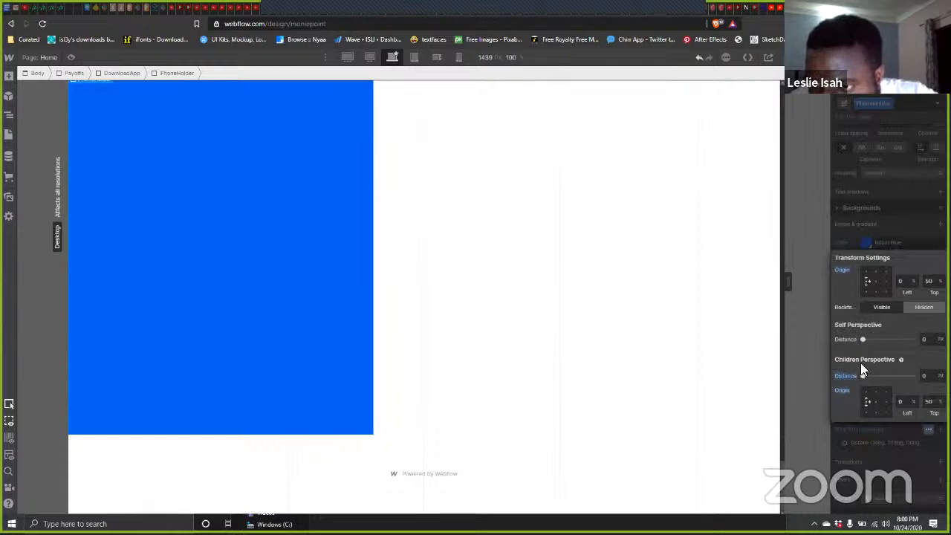
mouse_move(863, 375)
mouse_down()
mouse_move(910, 376)
mouse_move(814, 377)
mouse_move(900, 376)
mouse_move(869, 376)
mouse_up()
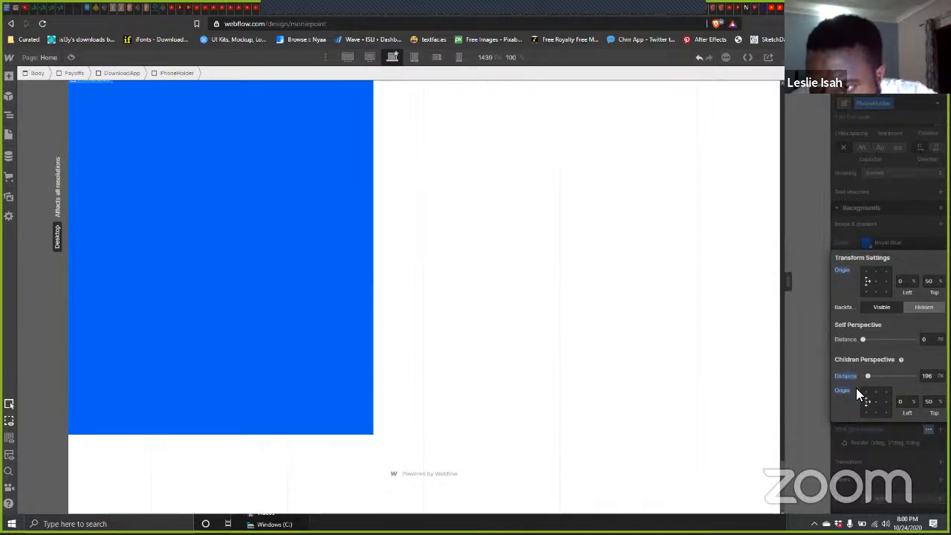
drag(861, 338, 905, 340)
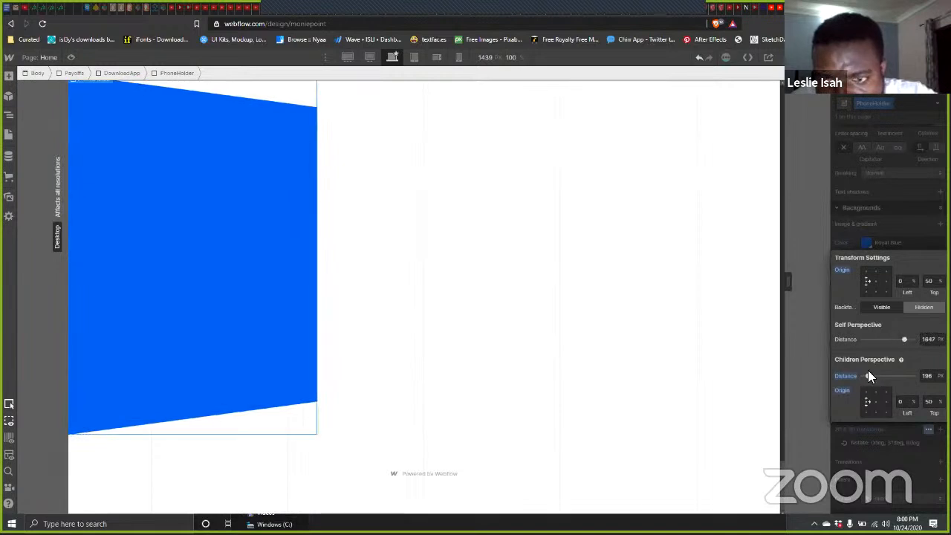
drag(870, 375, 854, 372)
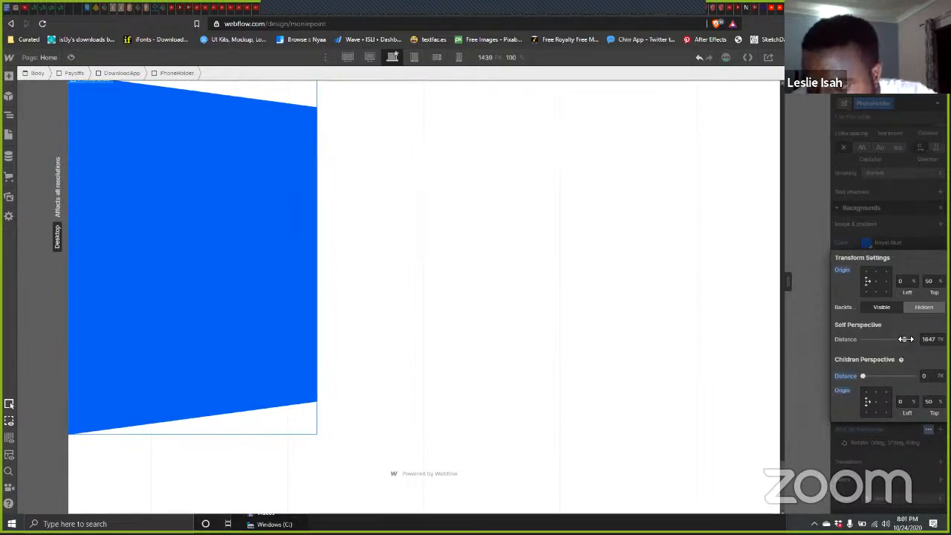
Step: Try the transform origin at the center and at 0% left, 0% top, with a self perspective distance of 1098 px
click(875, 280)
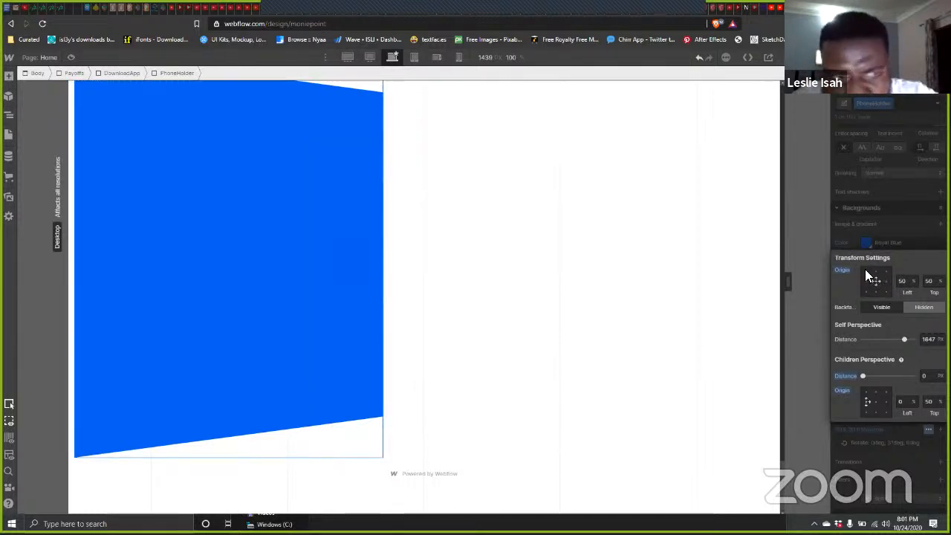
click(865, 272)
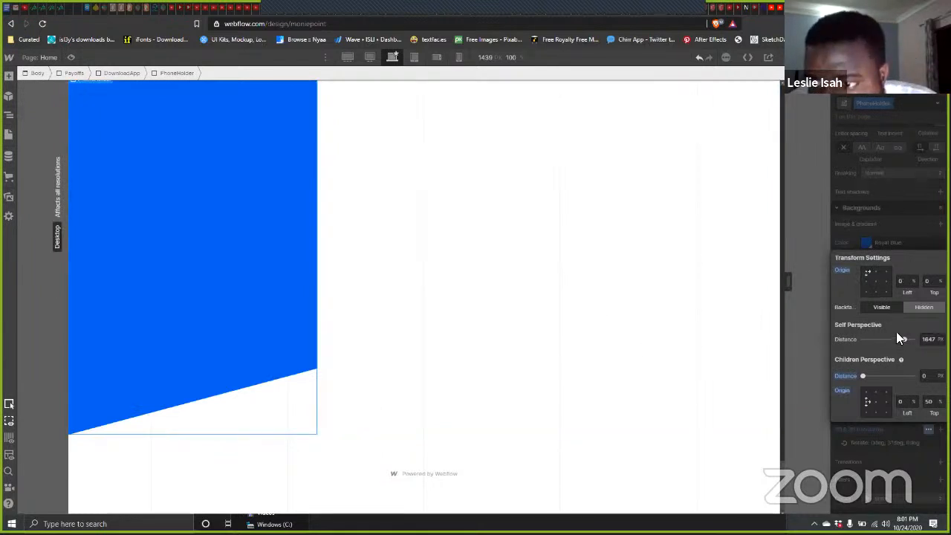
mouse_move(904, 338)
mouse_down()
mouse_move(919, 338)
mouse_move(869, 338)
mouse_move(890, 338)
mouse_up()
scroll(581, 300, up, 1)
scroll(580, 300, up, 1)
scroll(581, 301, down, 2)
scroll(581, 301, up, 1)
scroll(581, 301, down, 1)
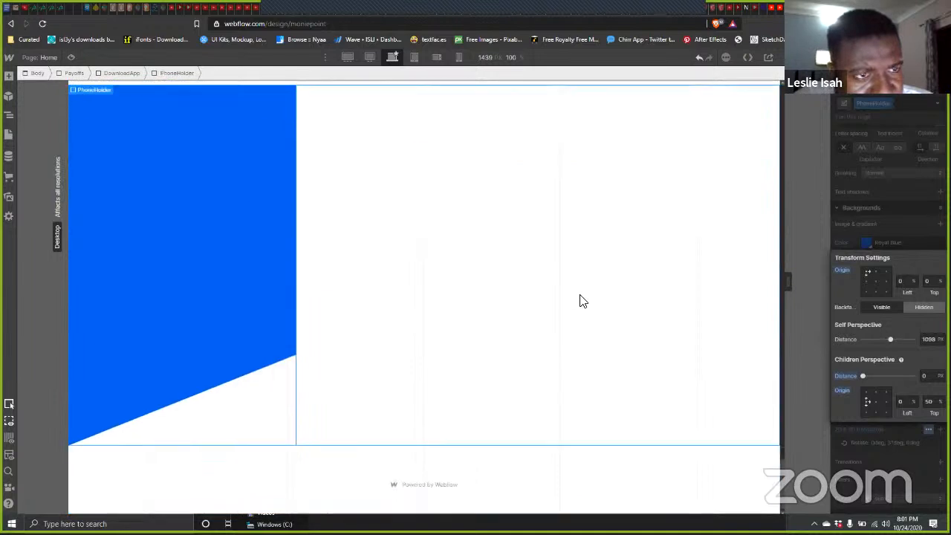
scroll(580, 299, up, 1)
scroll(592, 297, down, 1)
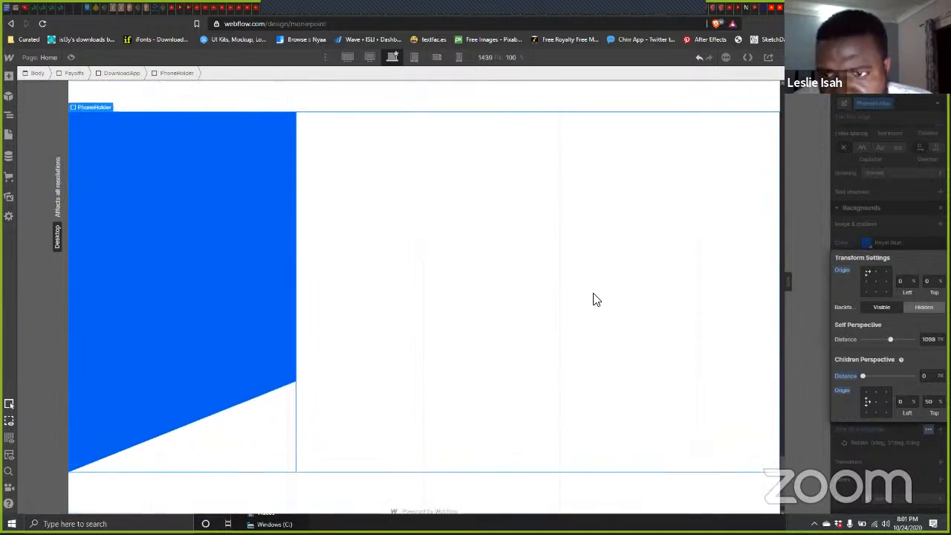
Step: Set PhoneHolder's transform origin to 0% left and 50% top and raise its self perspective distance to 2000 px
click(865, 281)
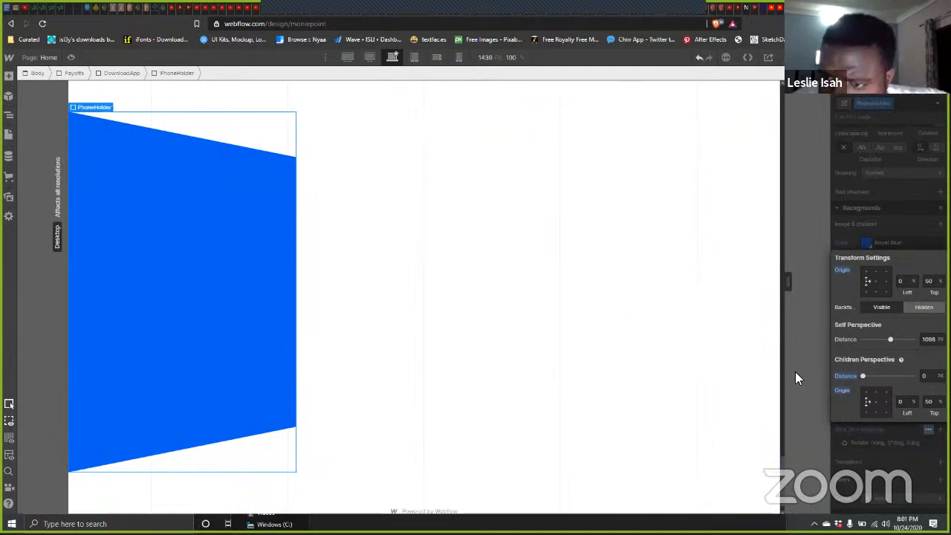
drag(891, 338, 933, 337)
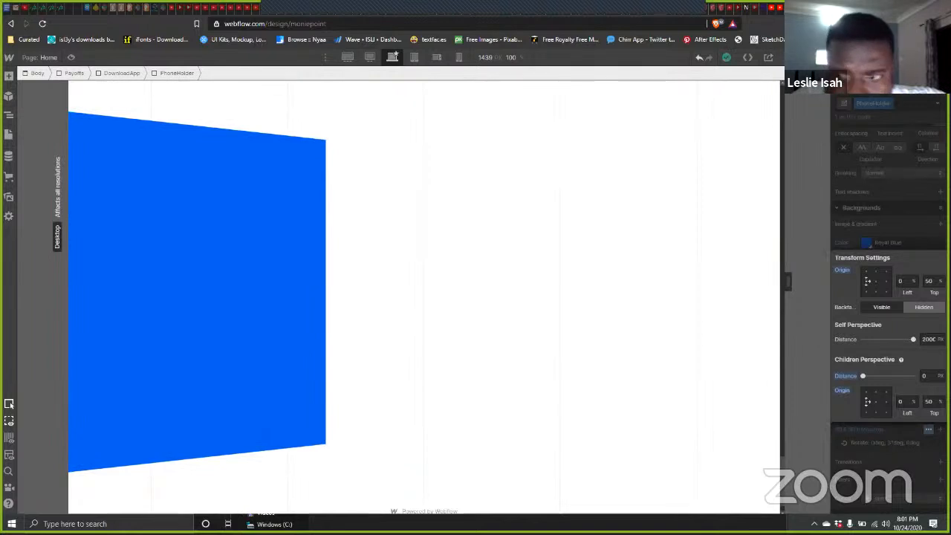
Step: Try a transform origin of 60% top on PhoneHolder and return it to 0% left, 50% top with 0 px children perspective
drag(865, 375, 820, 377)
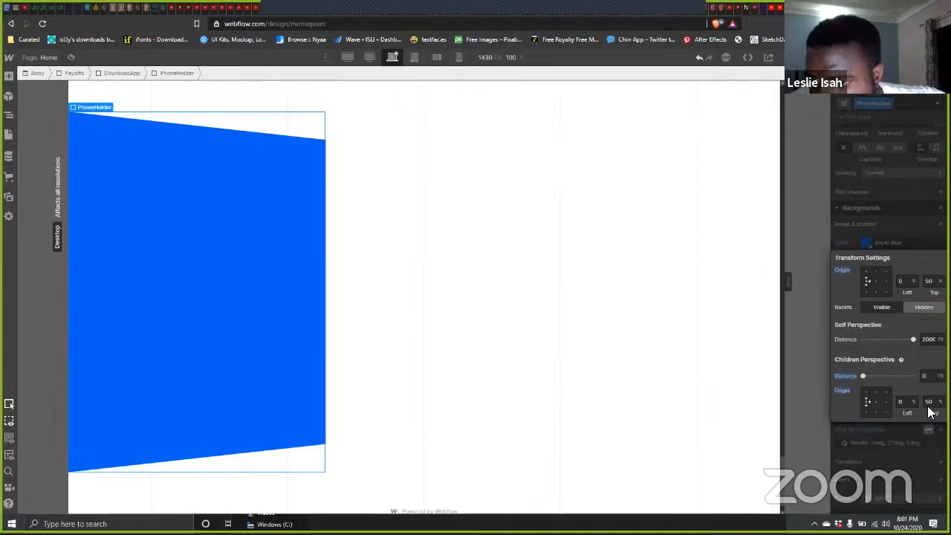
click(934, 285)
text(60)
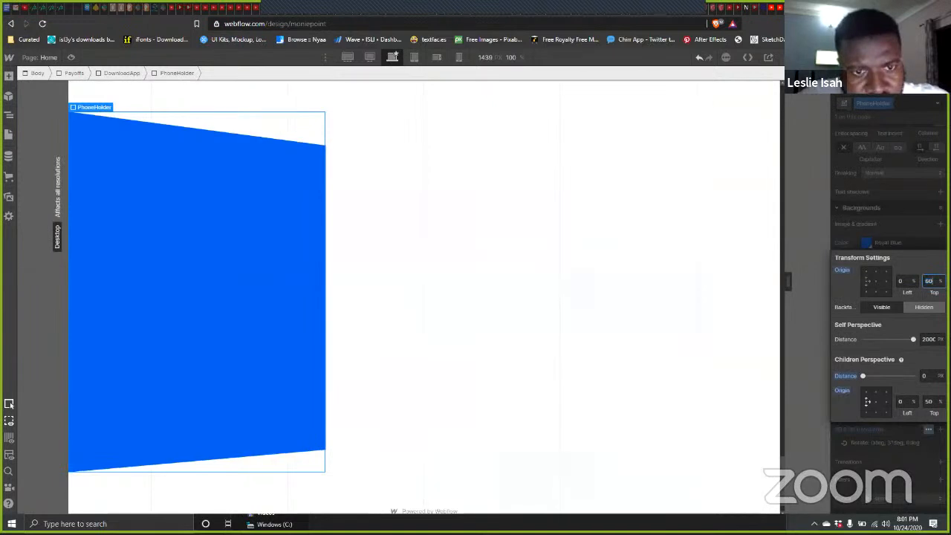
text(40)
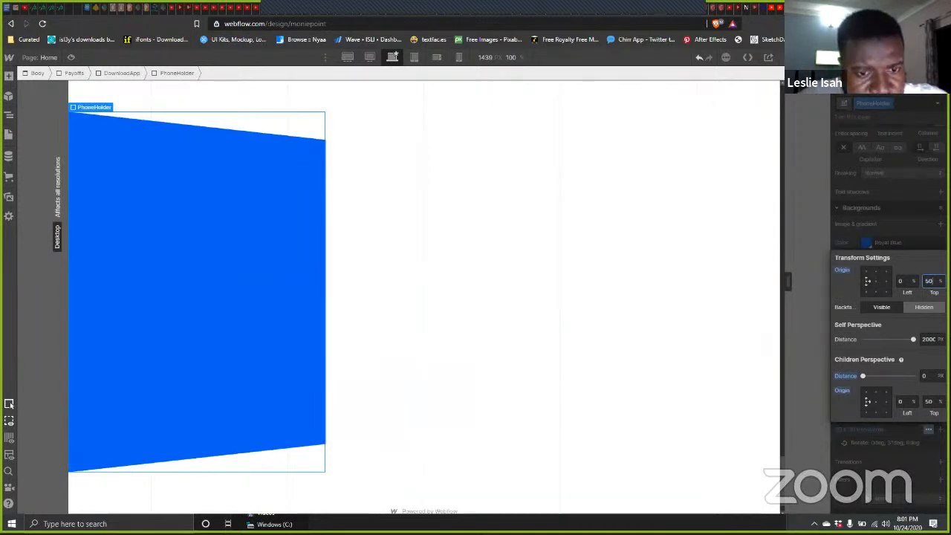
text(50)
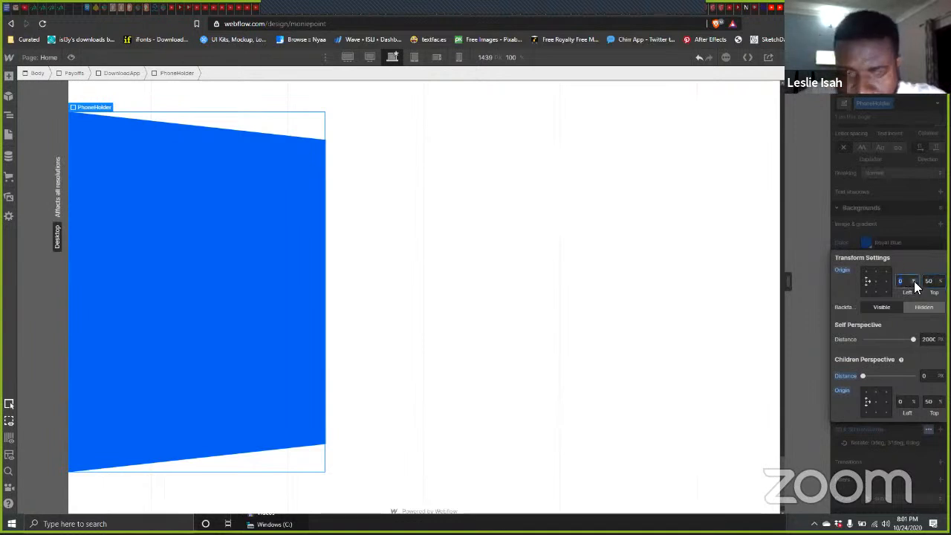
key(shift+Up)
key(shift+Down)
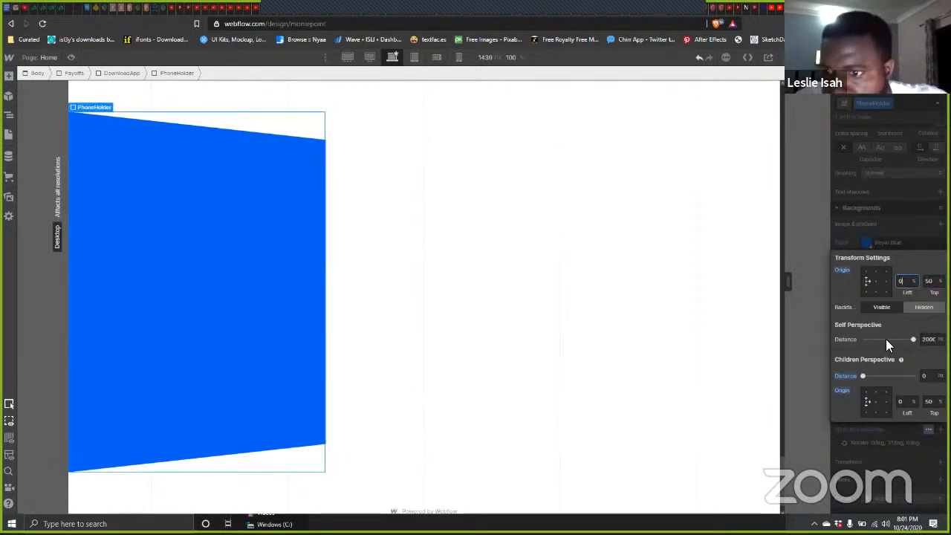
drag(863, 376, 824, 376)
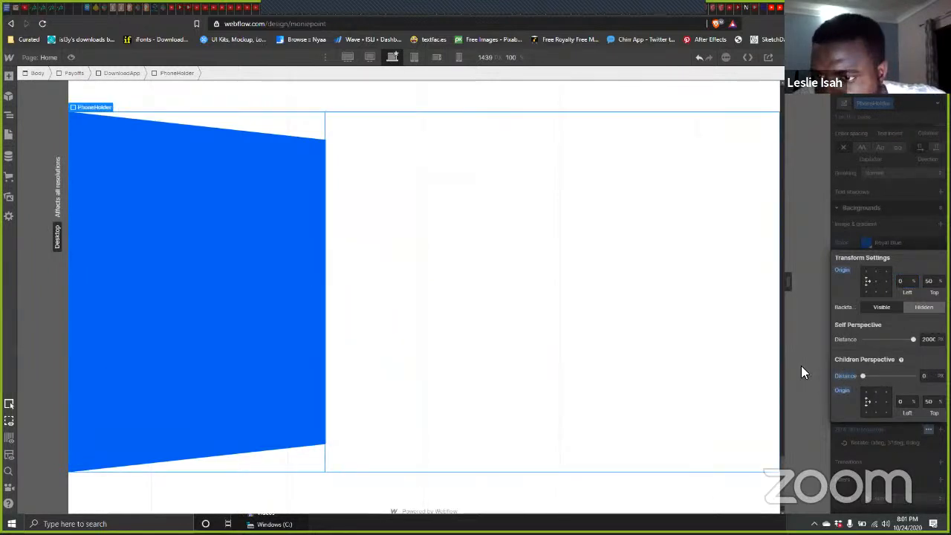
Step: Raise PhoneHolder's self perspective distance to 3380 px and close the transform settings
click(928, 338)
key(shift+Up)
key(shift+Up)
key(shift+Up)
key(shift+Up)
key(shift+Up)
key(shift+Up)
key(shift+Up)
key(shift+Up)
key(shift+Up)
key(shift+Up)
key(shift+Up)
key(shift+Up)
key(shift+Up)
key(shift+Up)
key(shift+Up)
key(shift+Up)
key(shift+Up)
key(shift+Up)
key(shift+Up)
key(shift+Up)
key(shift+Up)
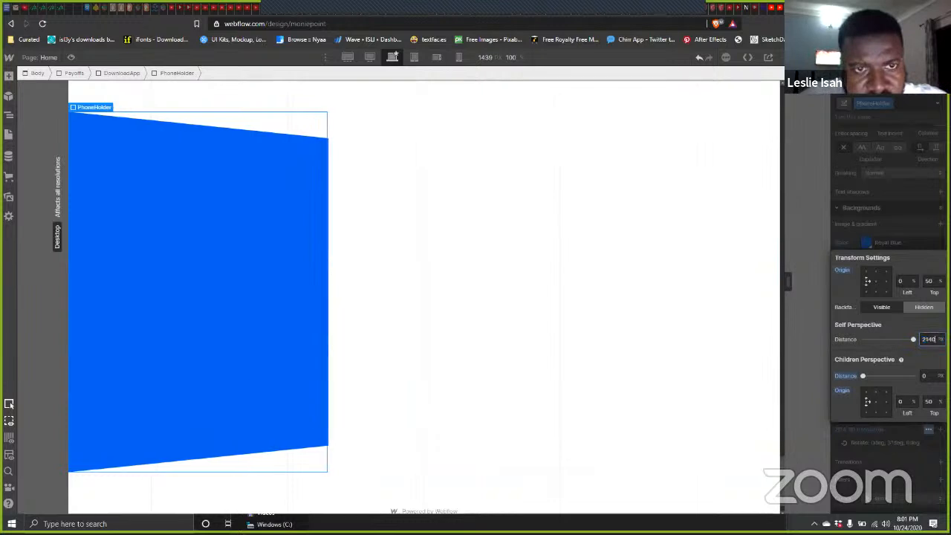
key(shift+Up)
key(shift+Up)
key(shift+Up)
key(shift+Up)
key(shift+Up)
key(shift+Up)
key(shift+Up)
key(shift+Up)
key(shift+Up)
key(shift+Up)
key(shift+Up)
key(shift+Up)
key(shift+Up)
key(shift+Up)
key(shift+Up)
key(shift+Up)
key(shift+Up)
key(shift+Up)
key(shift+Up)
key(shift+Up)
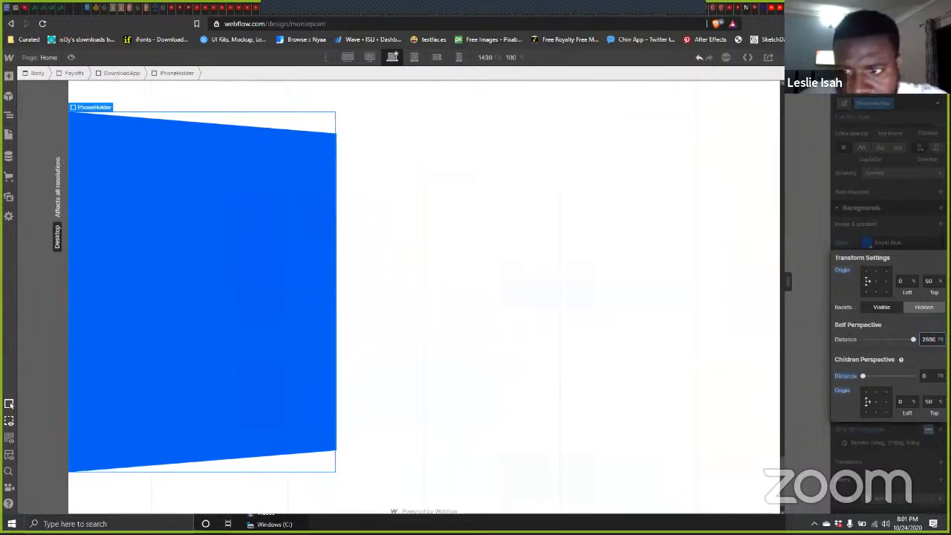
key(shift+Up)
key(shift+Up)
key(shift+Up)
key(shift+Up)
key(shift+Up)
key(shift+Up)
key(shift+Up)
key(shift+Up)
key(shift+Up)
key(shift+Up)
key(shift+Up)
key(shift+Up)
key(shift+Up)
key(shift+Up)
key(shift+Up)
key(shift+Up)
key(shift+Up)
key(shift+Up)
key(shift+Up)
key(shift+Up)
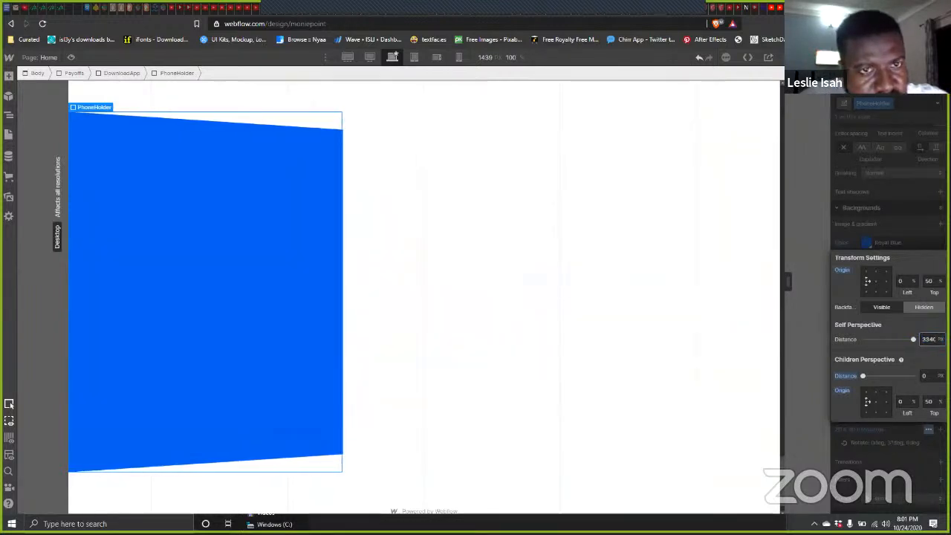
key(shift+Up)
key(shift+Up)
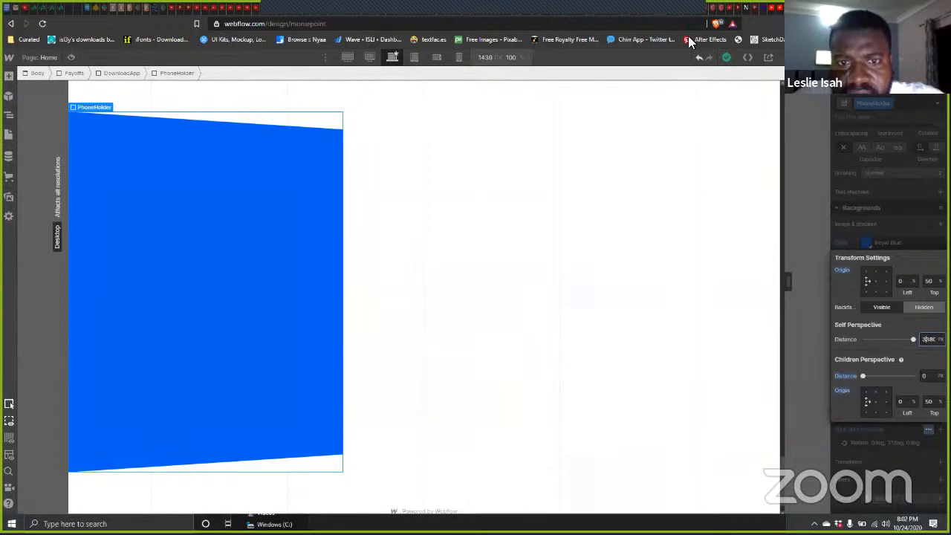
click(519, 346)
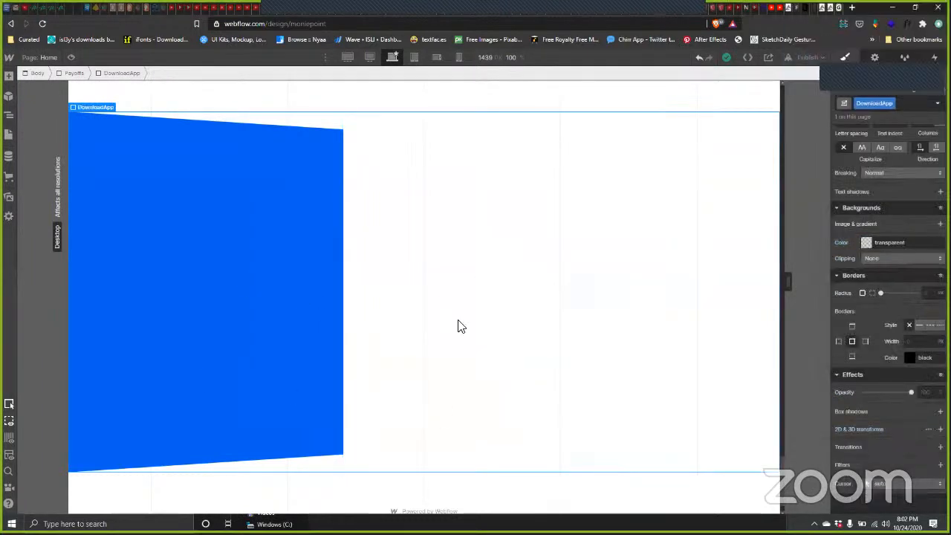
Step: Widen the blue PhoneHolder block to 870 px
click(273, 354)
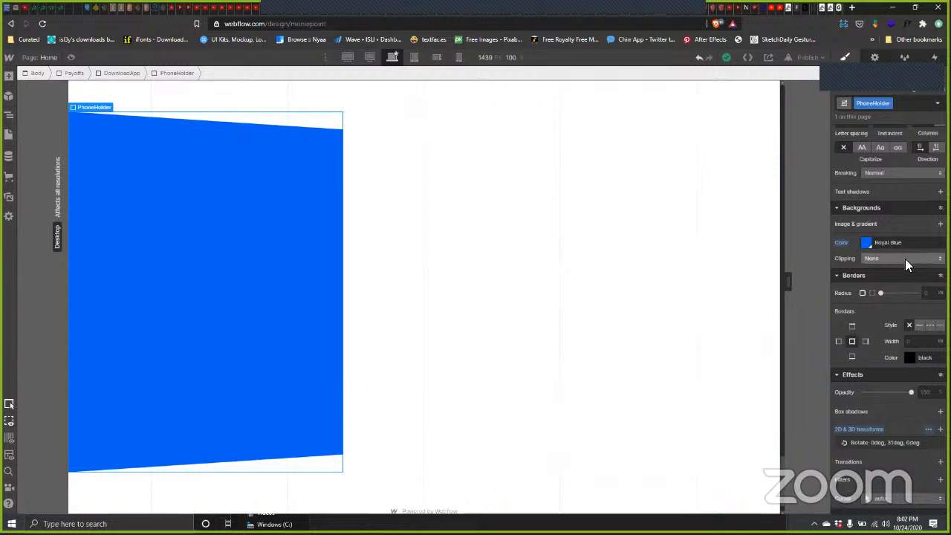
scroll(903, 257, up, 5)
click(884, 264)
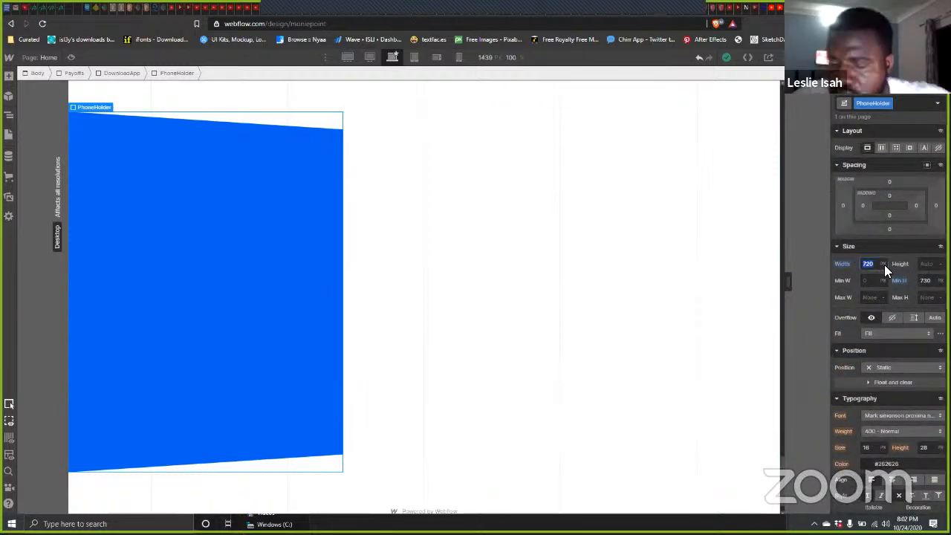
text(730)
key(shift+Up)
key(shift+Up)
key(shift+Up)
key(shift+Up)
key(shift+Up)
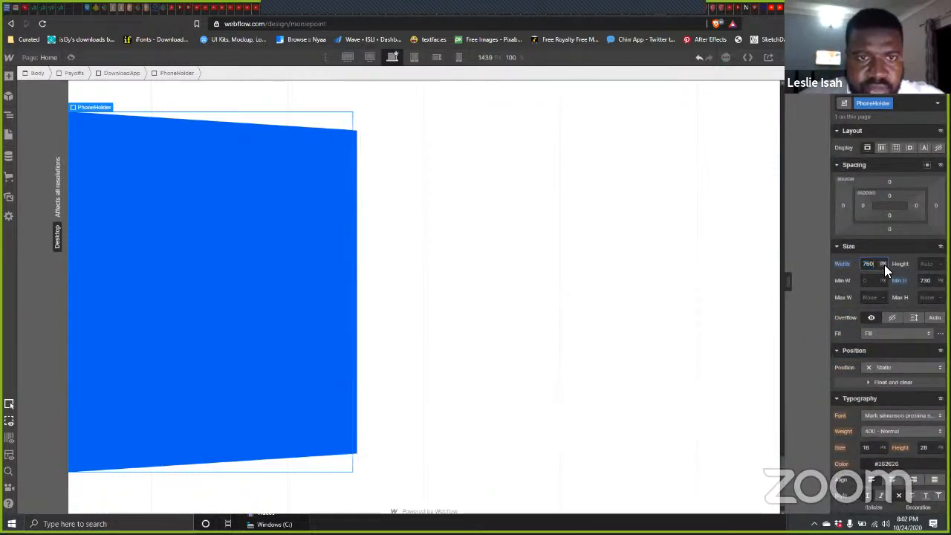
key(shift+Up)
key(shift+Up)
key(shift+Up)
key(shift+Up)
key(shift+Up)
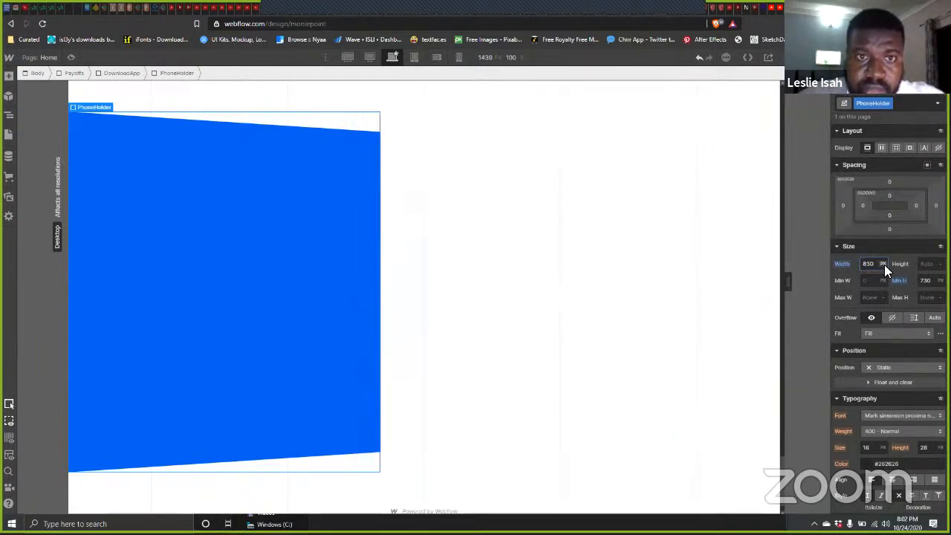
key(shift+Up)
key(shift+Up)
key(shift+Up)
key(shift+Up)
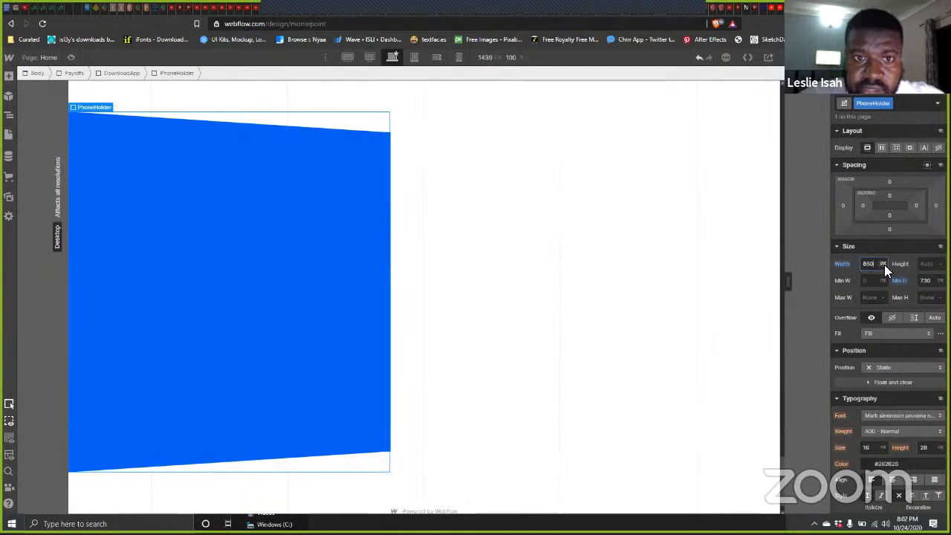
key(Return)
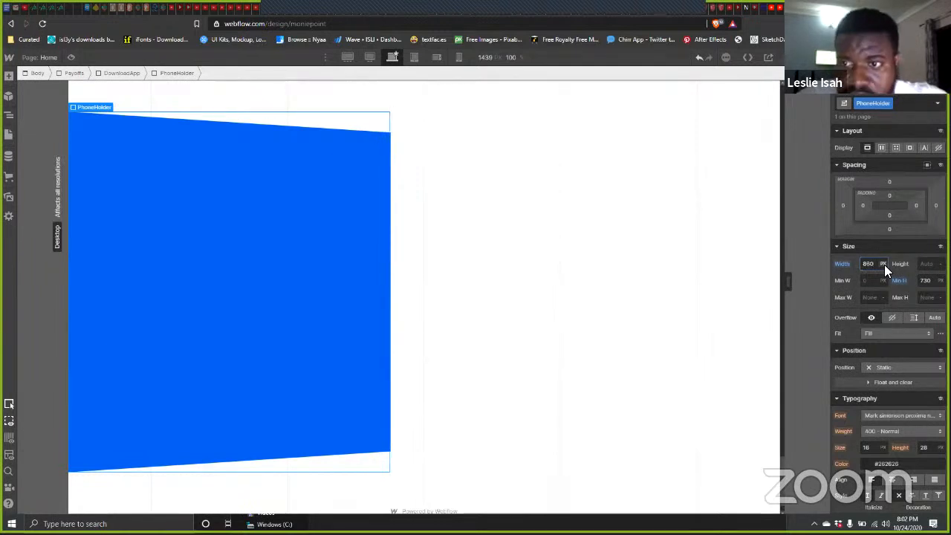
key(shift+Up)
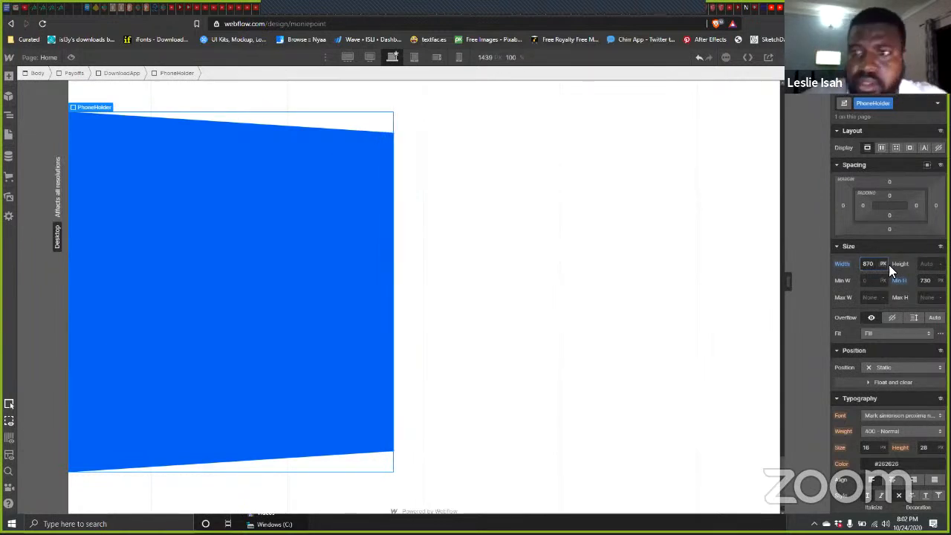
Step: Increase the Y rotation of PhoneHolder's Rotate transform to 43 degrees
scroll(898, 368, down, 2)
scroll(900, 357, down, 5)
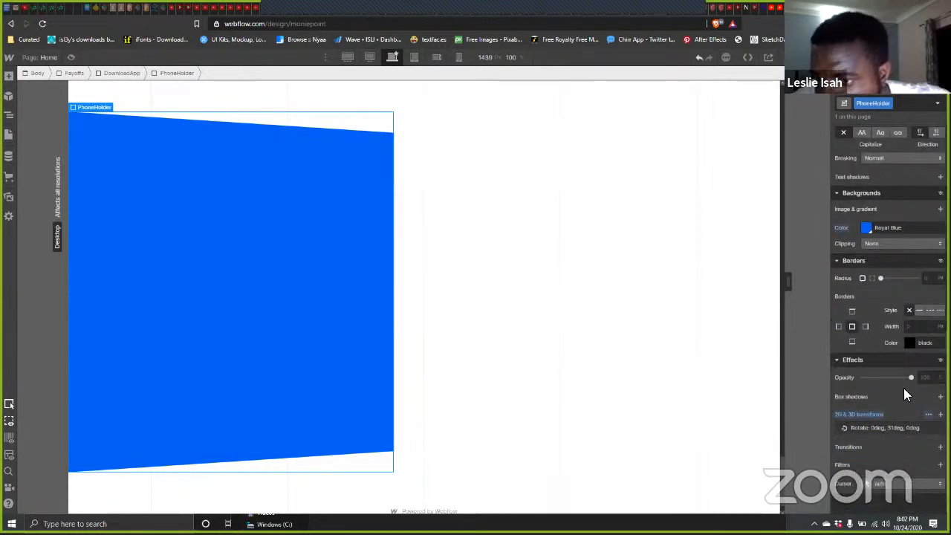
click(928, 413)
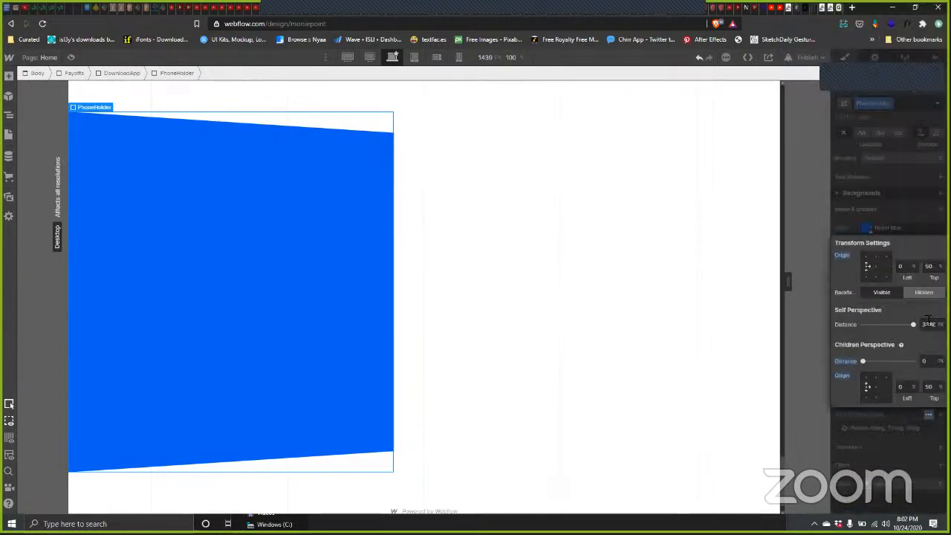
click(929, 325)
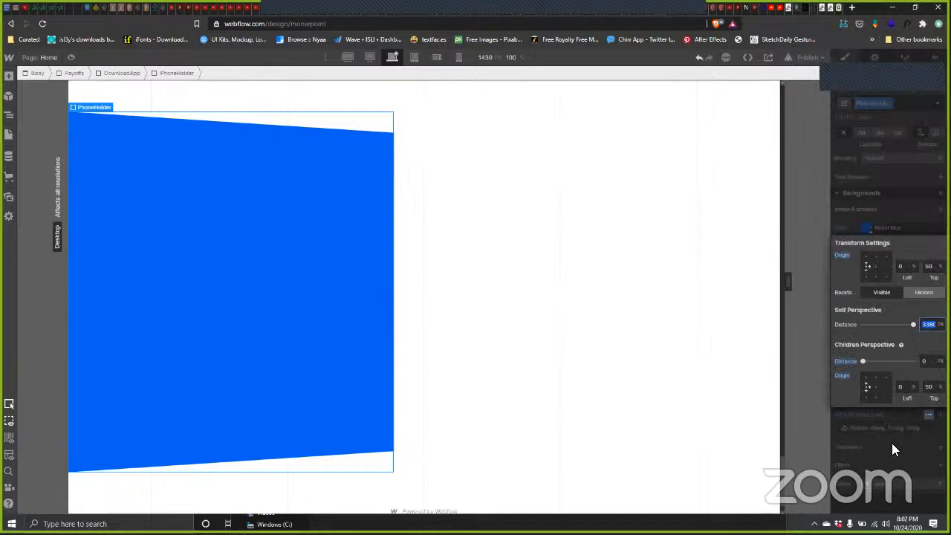
key(Escape)
click(906, 428)
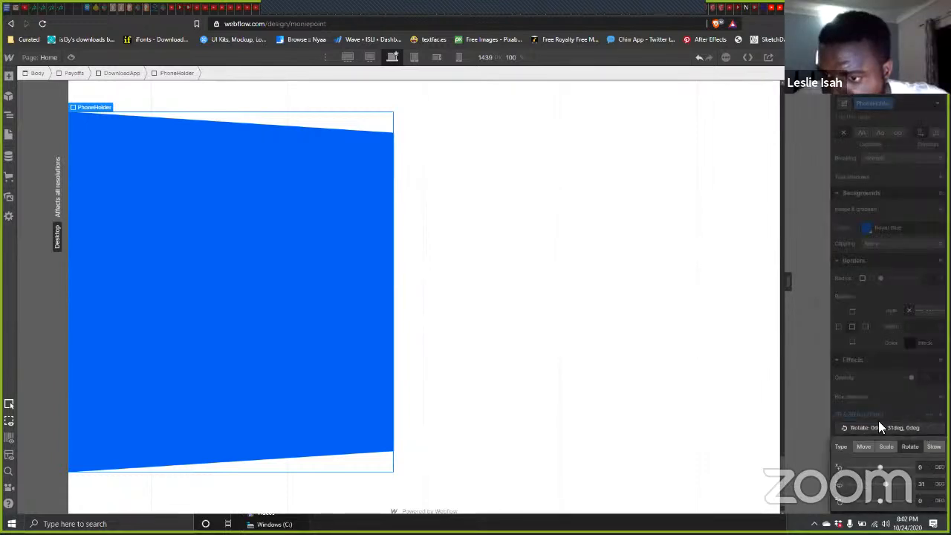
drag(887, 483, 879, 466)
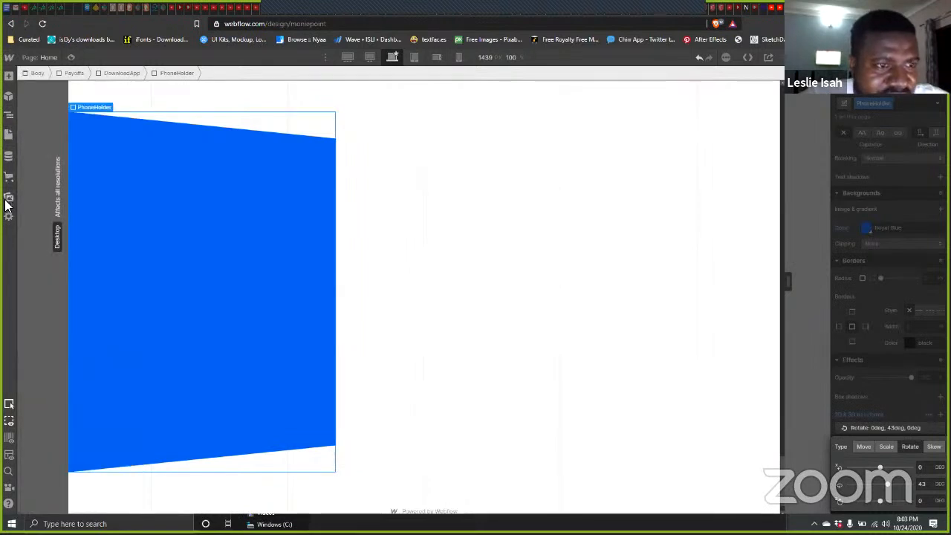
Step: Place the Phone Group.png asset inside PhoneHolder and dismiss its image settings
mouse_move(8, 198)
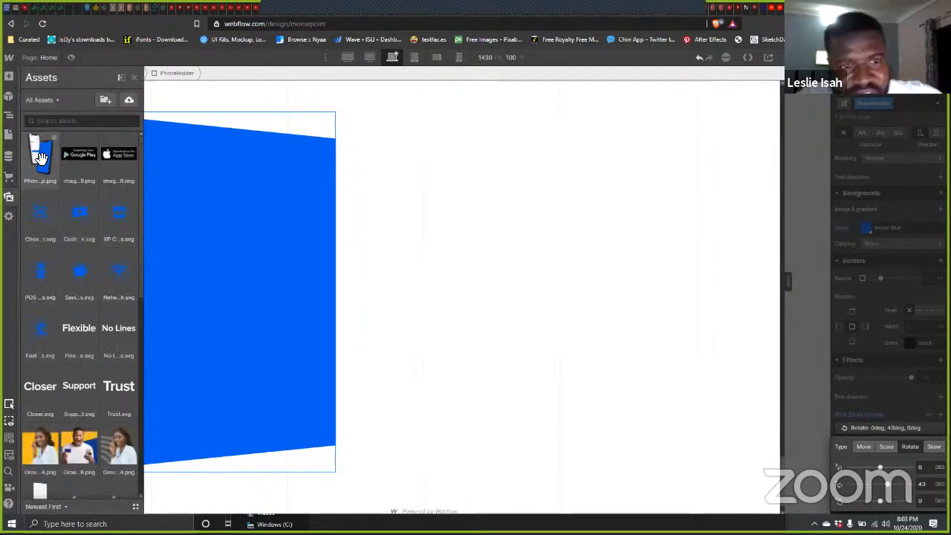
drag(42, 158, 275, 297)
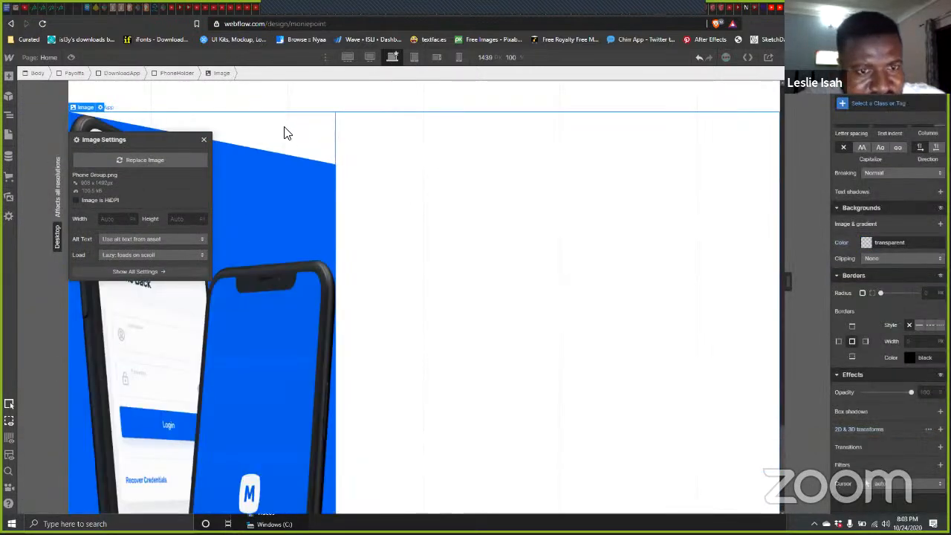
scroll(272, 275, down, 5)
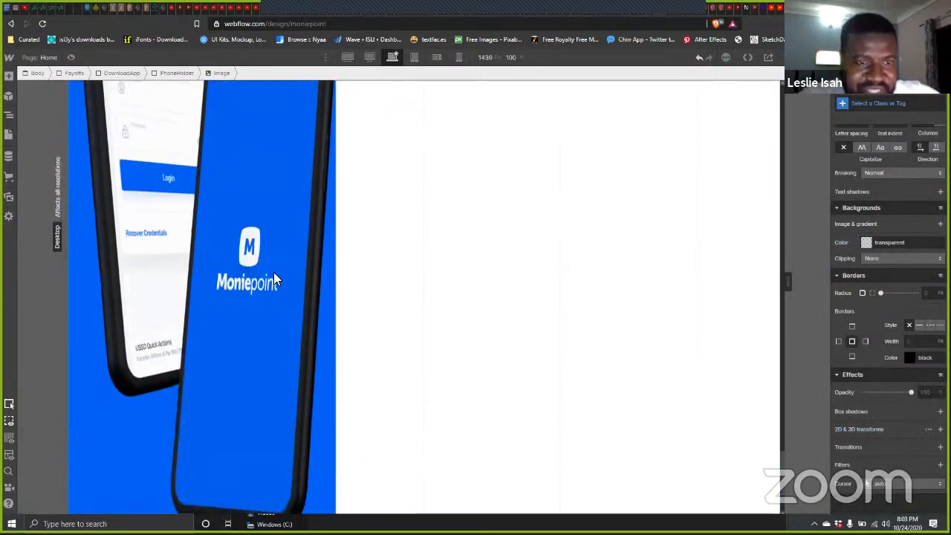
scroll(270, 271, up, 2)
scroll(271, 270, up, 5)
scroll(269, 271, down, 2)
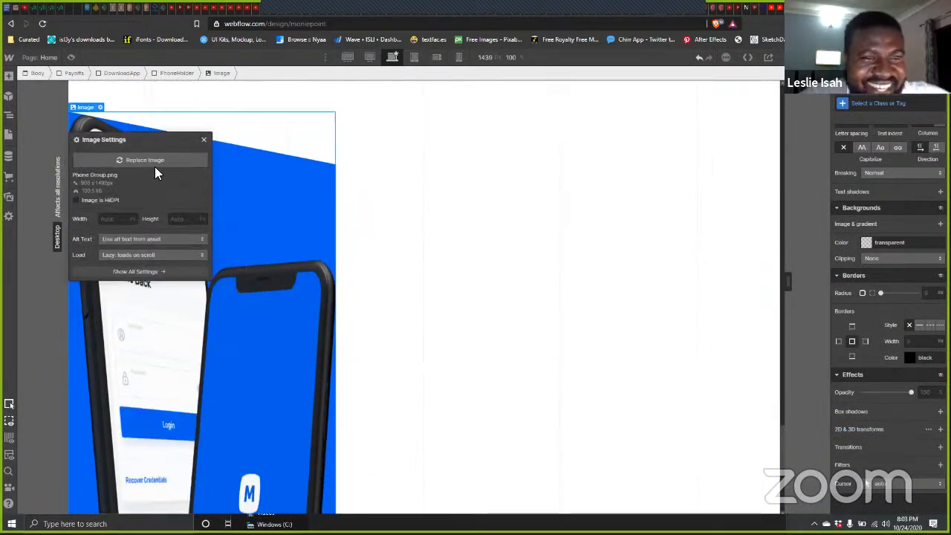
click(203, 139)
Step: Move the phone image out of PhoneHolder so it sits directly in DownloadApp, ahead of PhoneHolder
click(9, 115)
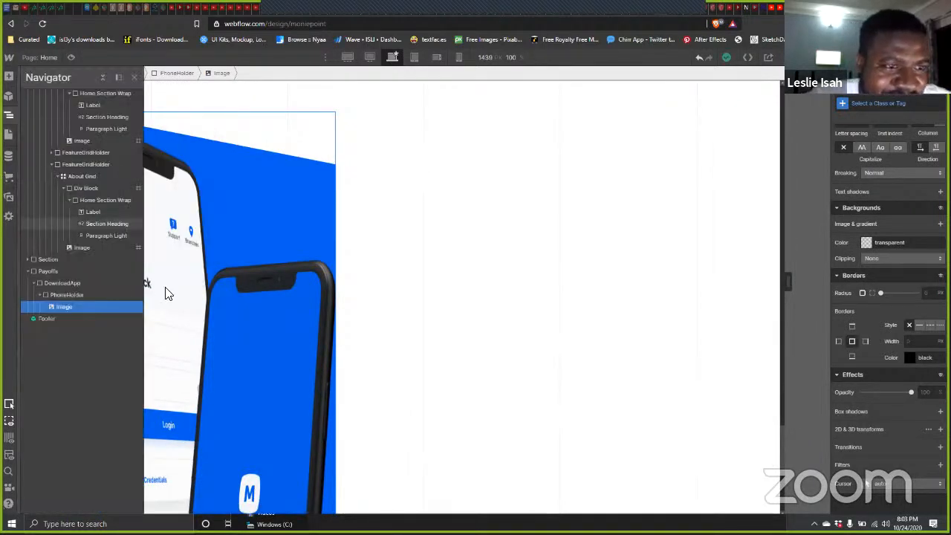
drag(51, 310, 53, 289)
scroll(401, 270, down, 5)
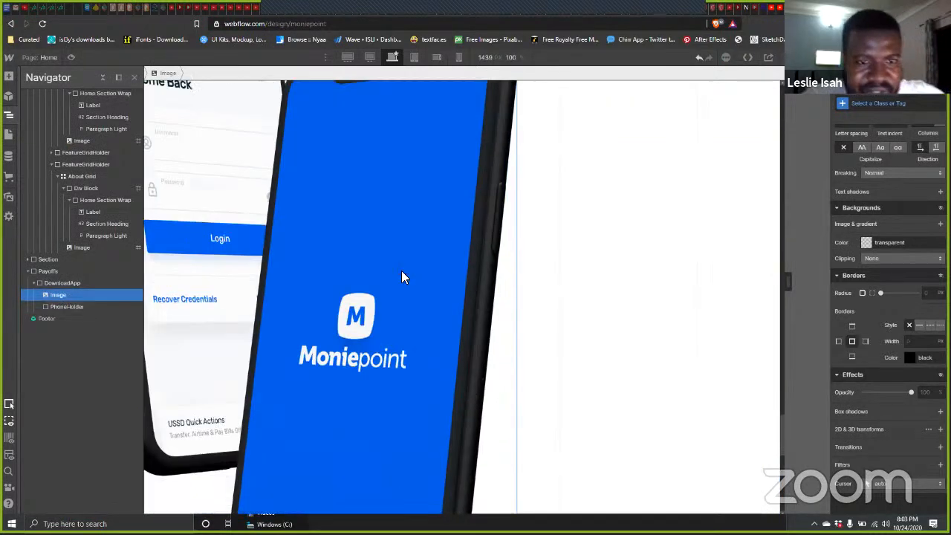
scroll(401, 271, down, 10)
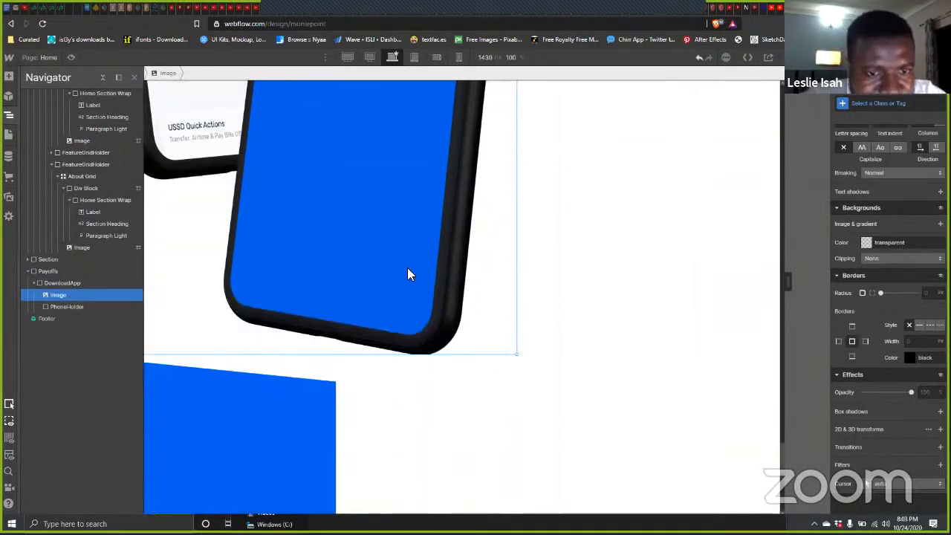
scroll(407, 275, up, 5)
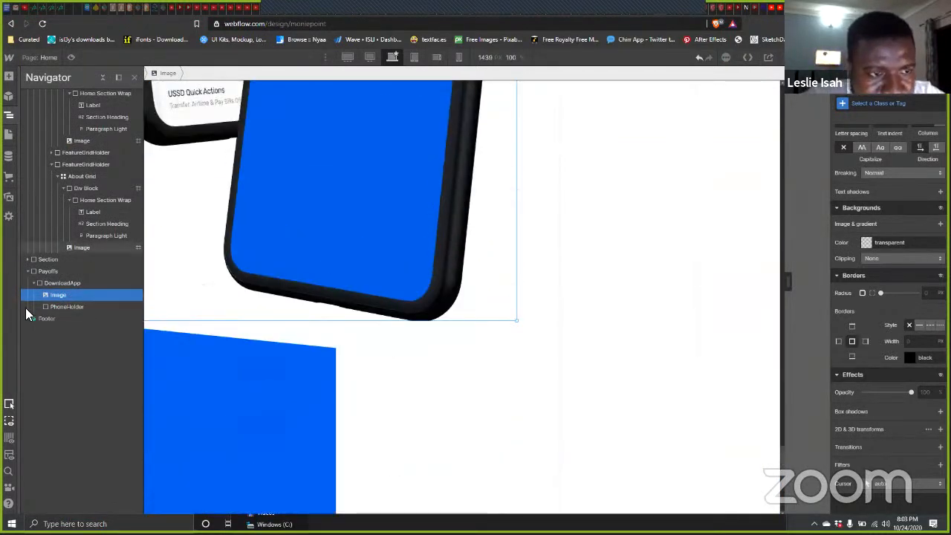
Step: Set DownloadApp's display to flex and reorder its children so the phone image follows PhoneHolder
click(63, 283)
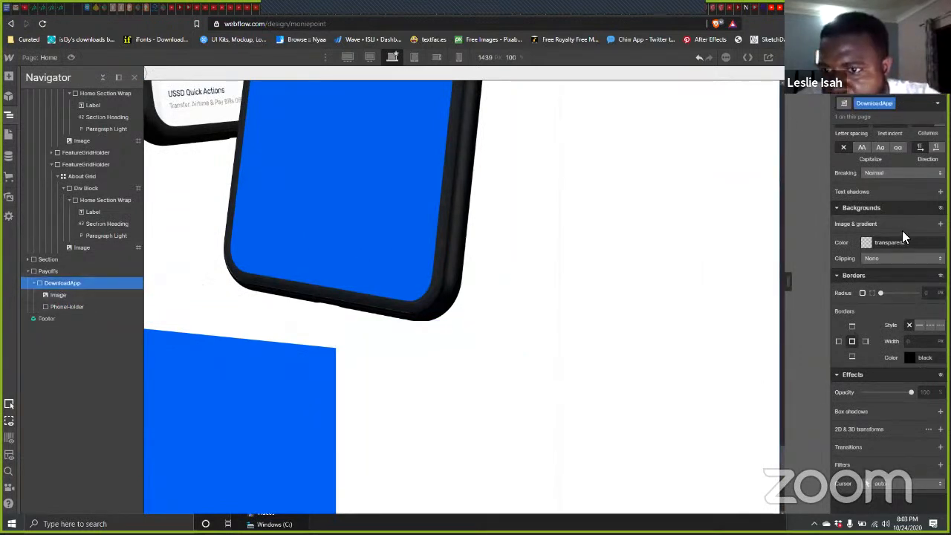
scroll(900, 230, up, 10)
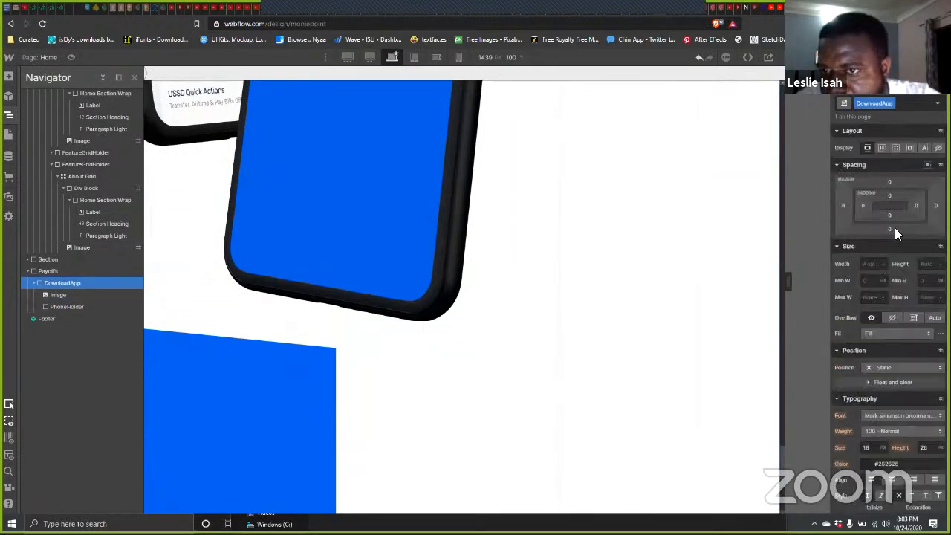
click(881, 147)
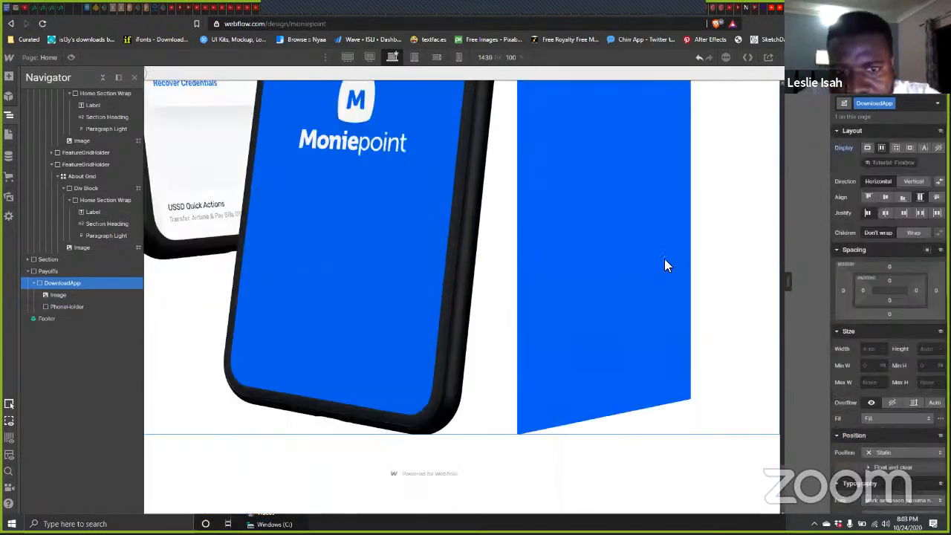
click(71, 294)
drag(69, 292, 70, 312)
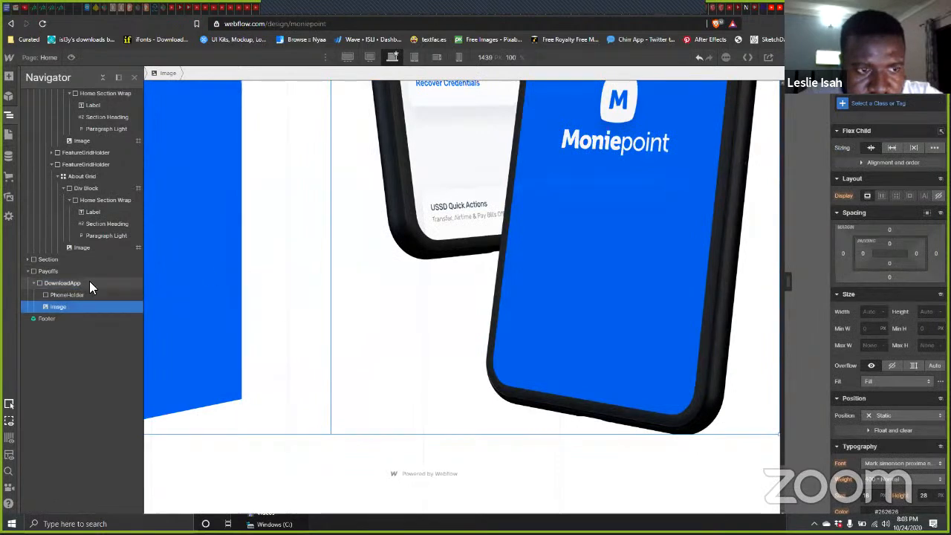
Step: Set PhoneHolder's flex child order to First within DownloadApp
click(72, 294)
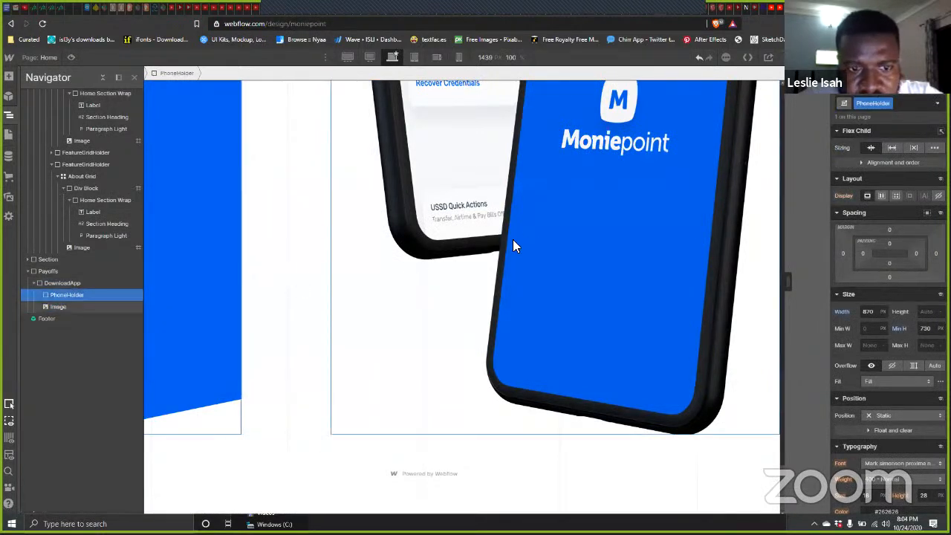
scroll(476, 283, up, 5)
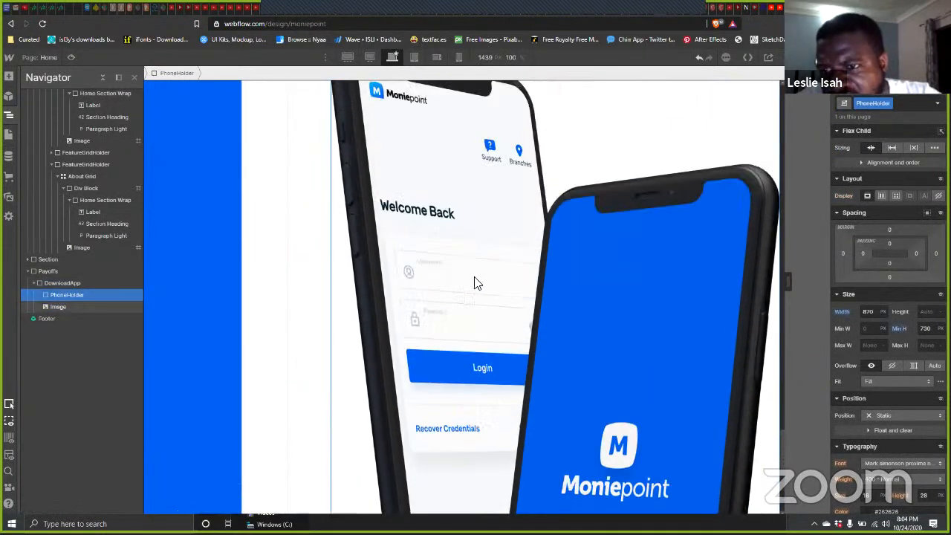
click(860, 162)
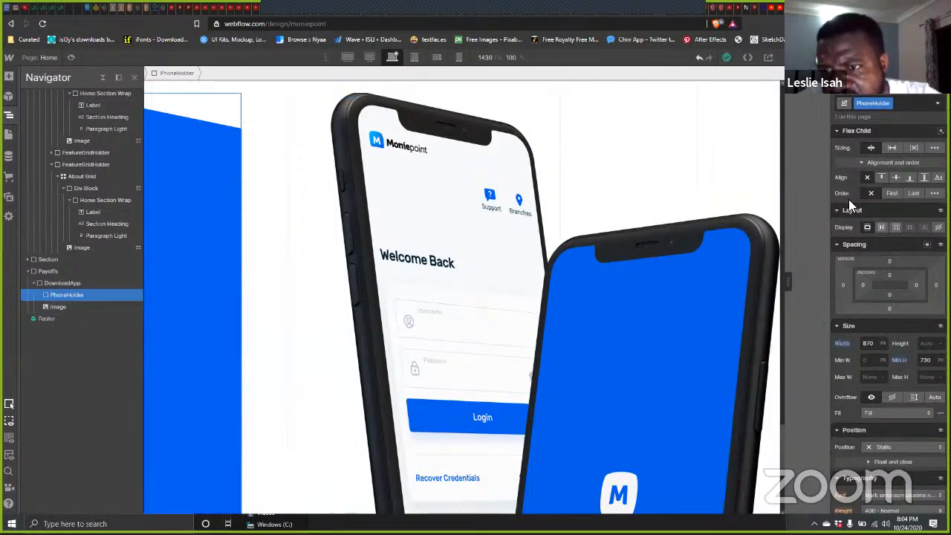
click(198, 288)
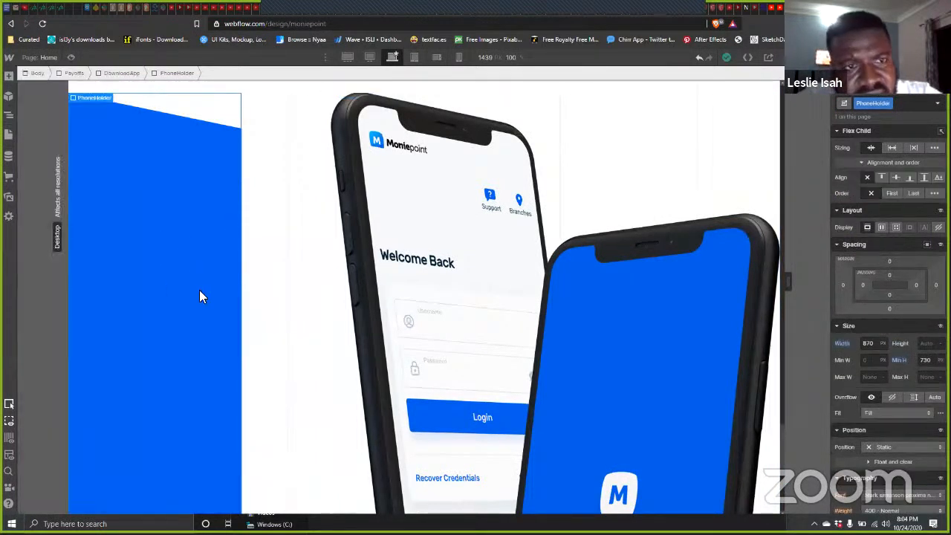
click(889, 193)
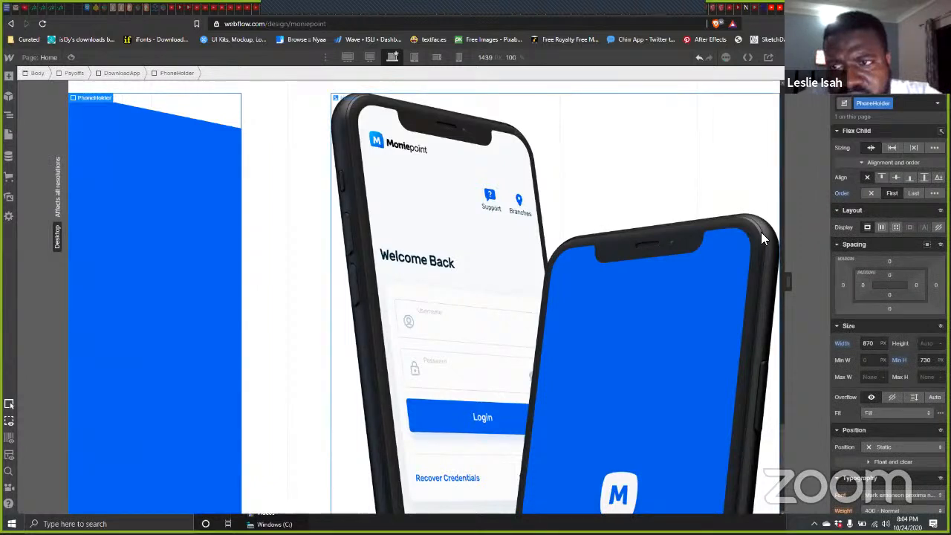
Step: Mark the Phone Group.png image in DownloadApp as HiDPI and dismiss its image settings
click(397, 220)
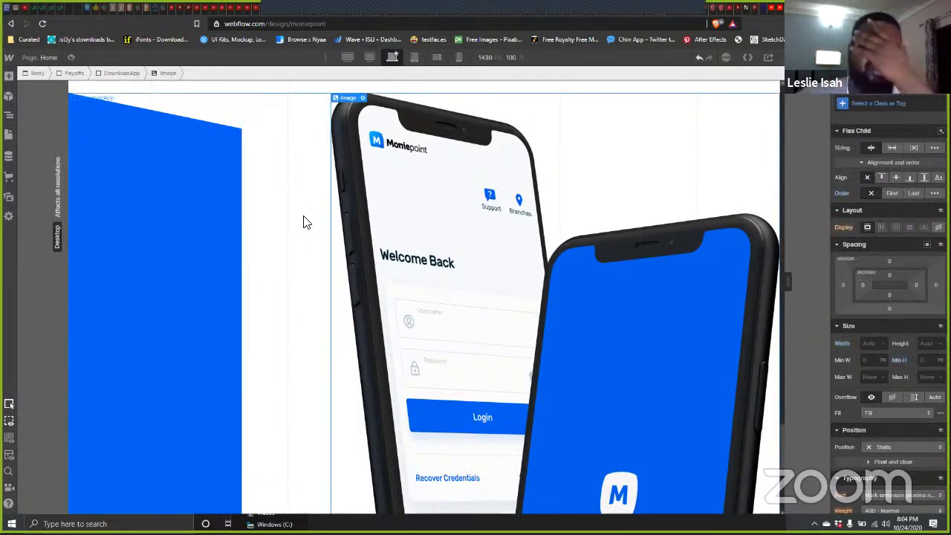
click(362, 98)
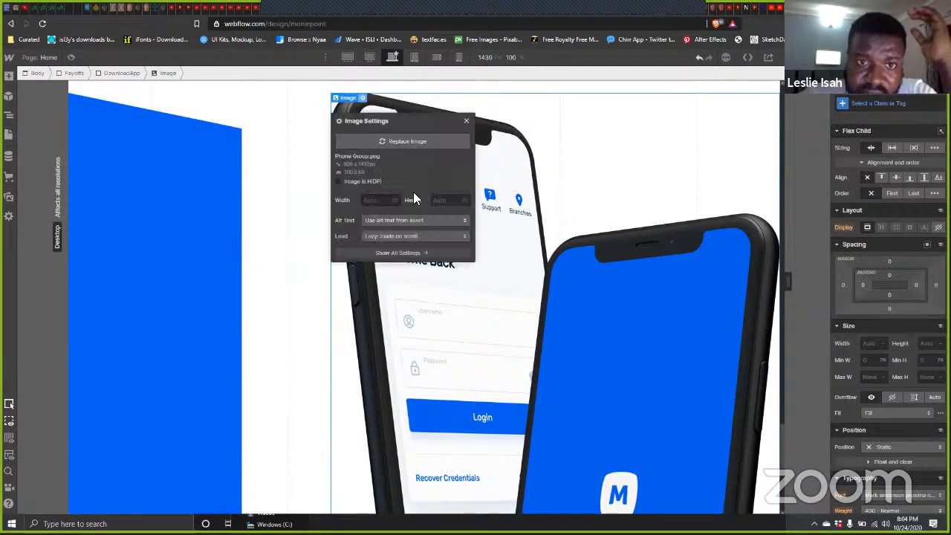
click(359, 183)
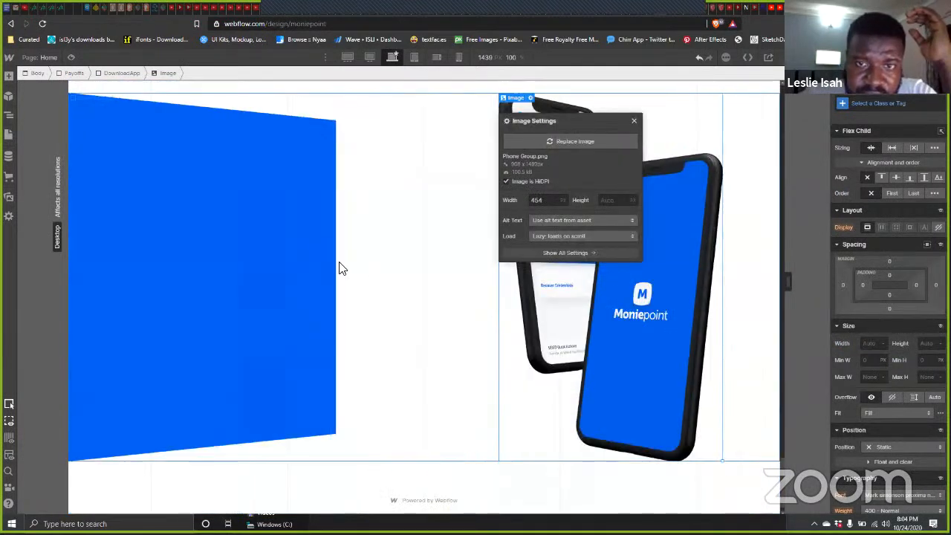
click(633, 122)
click(479, 328)
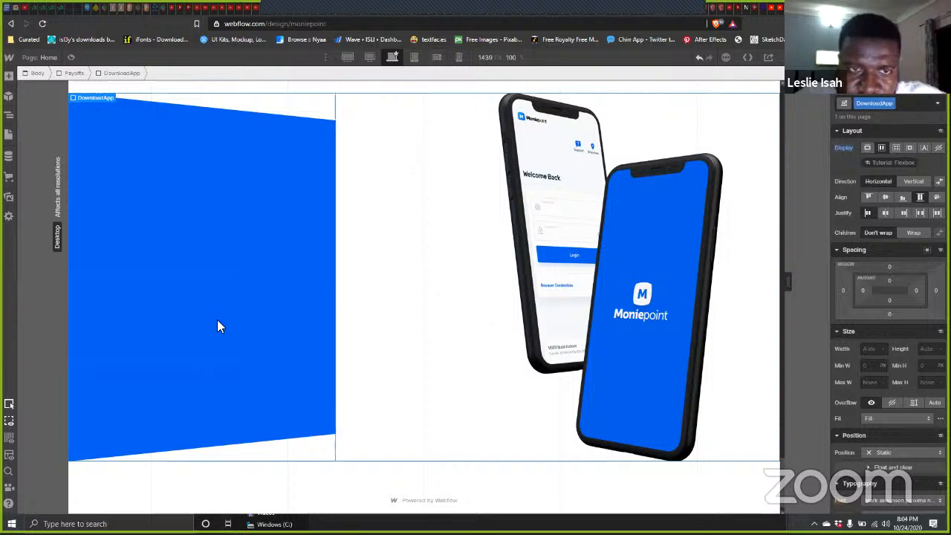
Step: Set the position of the phone image inside DownloadApp to Absolute
click(403, 314)
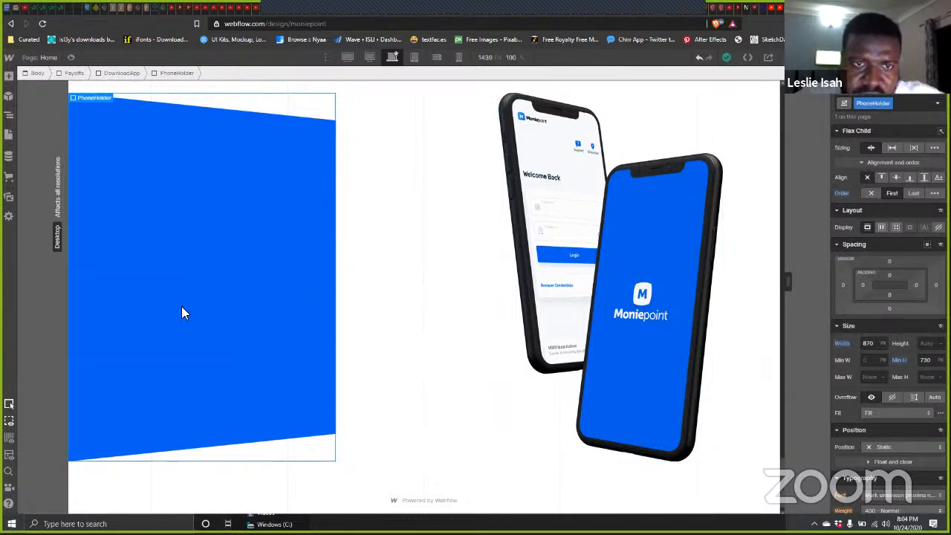
click(9, 115)
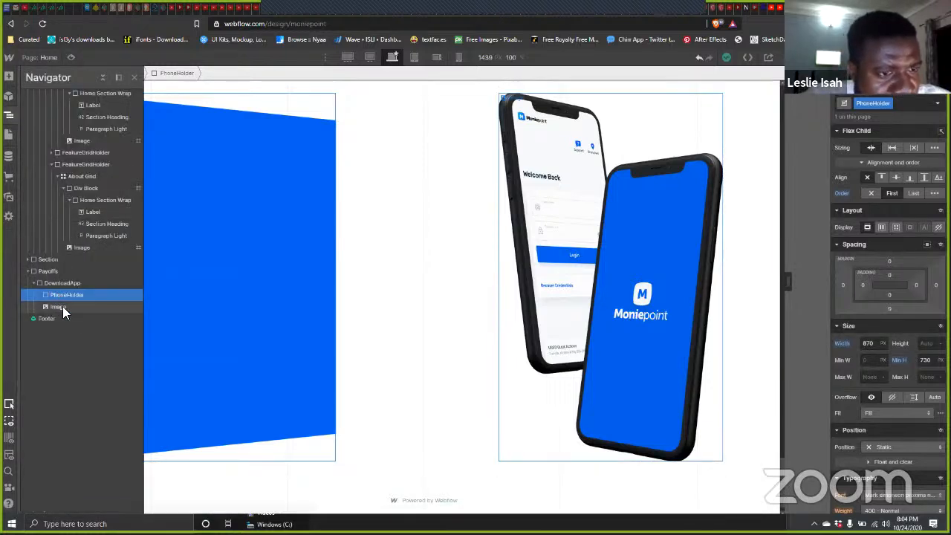
click(62, 306)
click(71, 295)
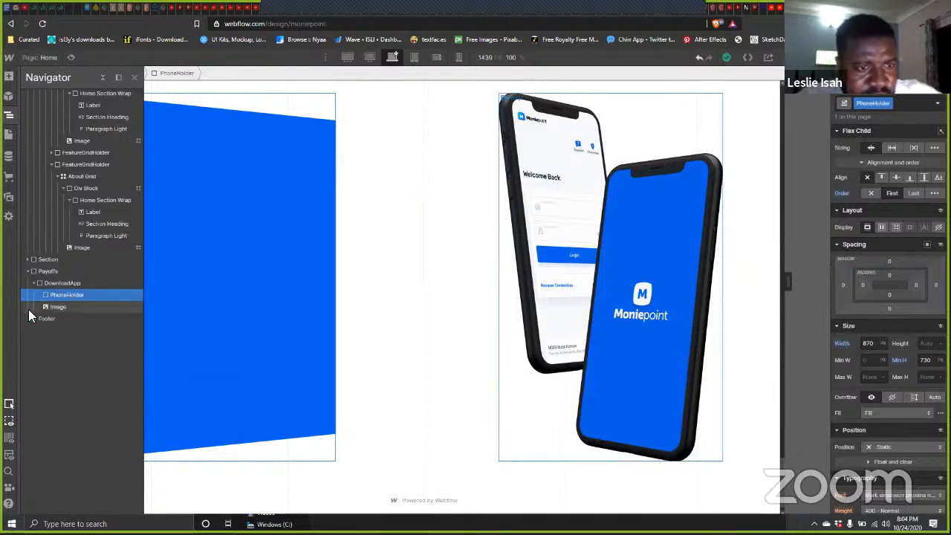
click(37, 306)
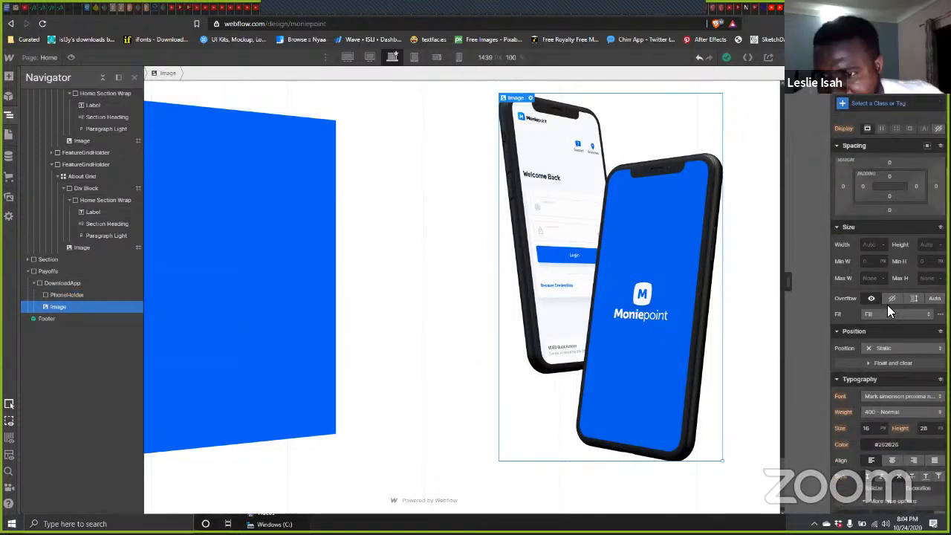
scroll(883, 308, down, 4)
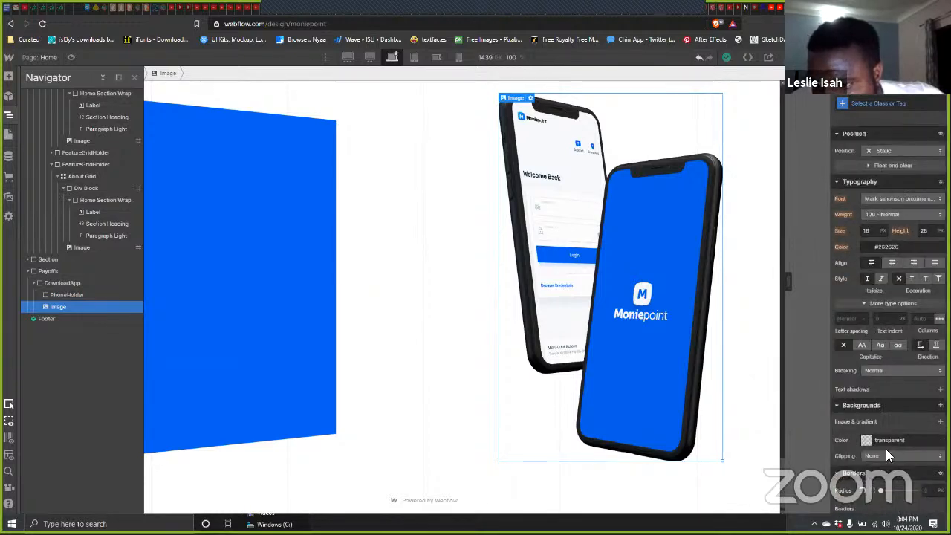
scroll(890, 454, down, 3)
scroll(889, 453, up, 3)
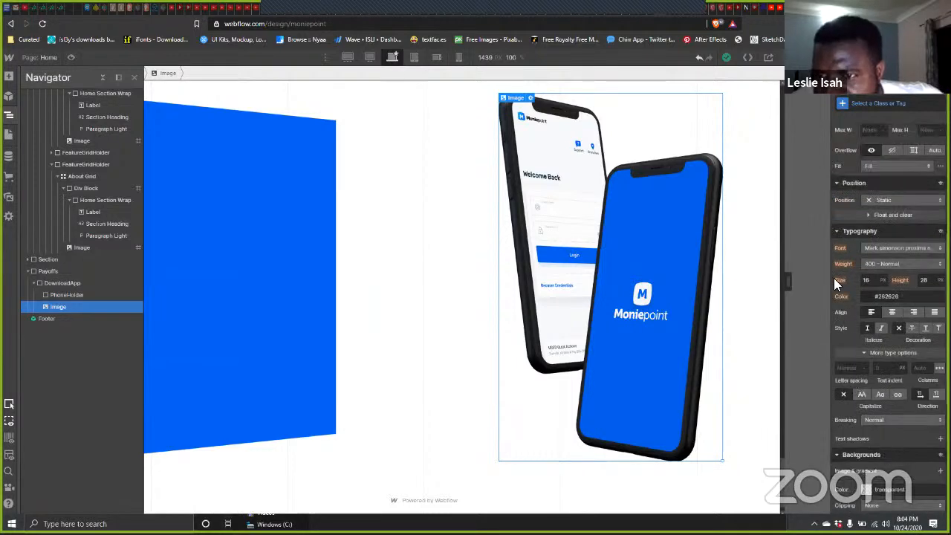
click(927, 197)
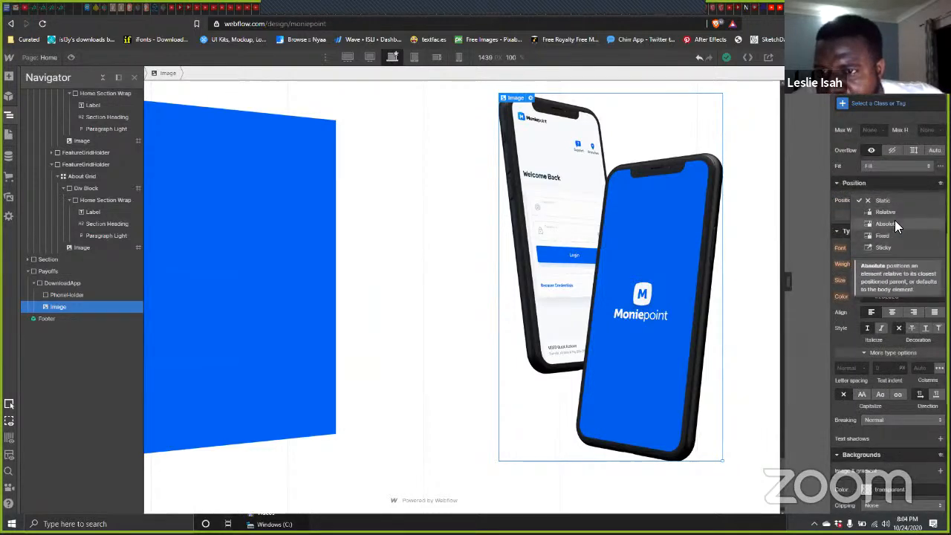
click(895, 223)
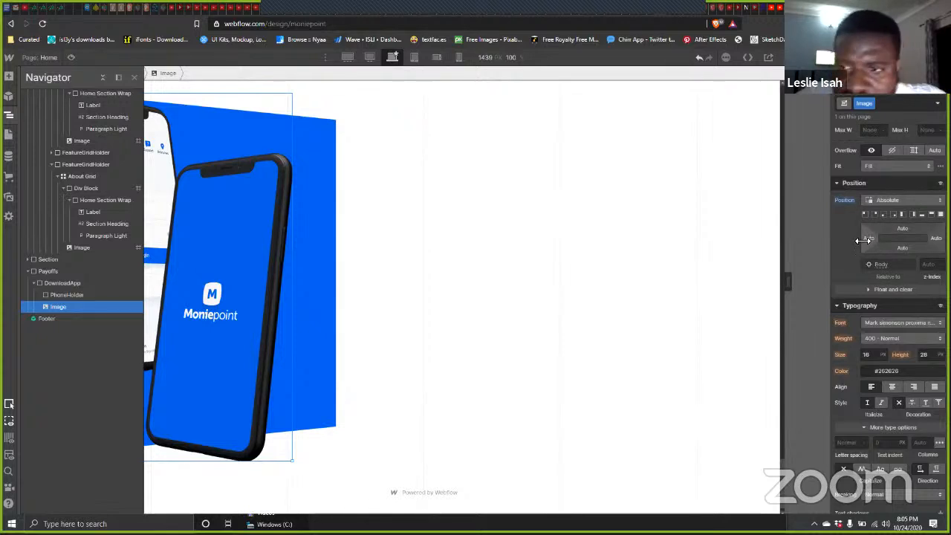
Step: Offset the absolute phone image 135 px from the left and about 6765 px from the top, over the blue PhoneHolder
drag(861, 240, 745, 274)
scroll(585, 316, down, 1)
scroll(586, 317, up, 3)
scroll(586, 315, up, 2)
scroll(586, 313, down, 3)
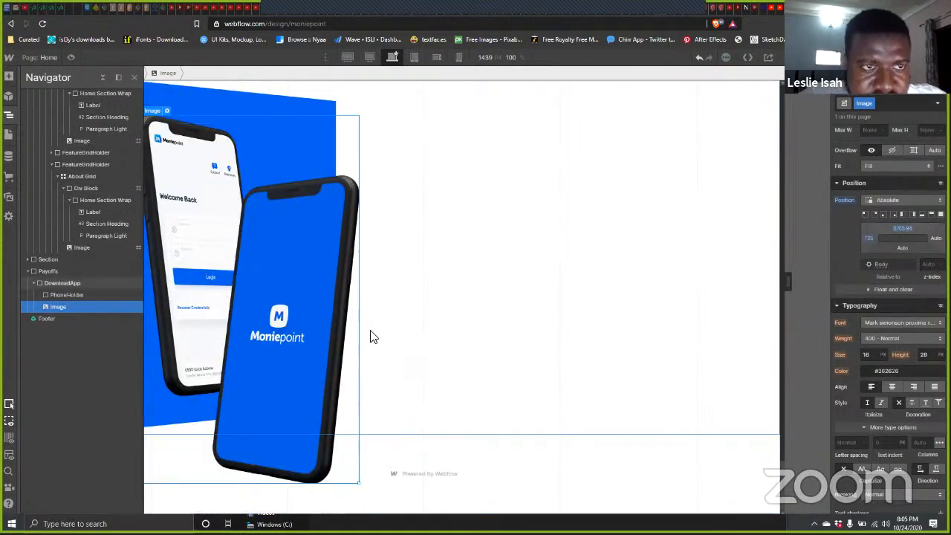
click(133, 76)
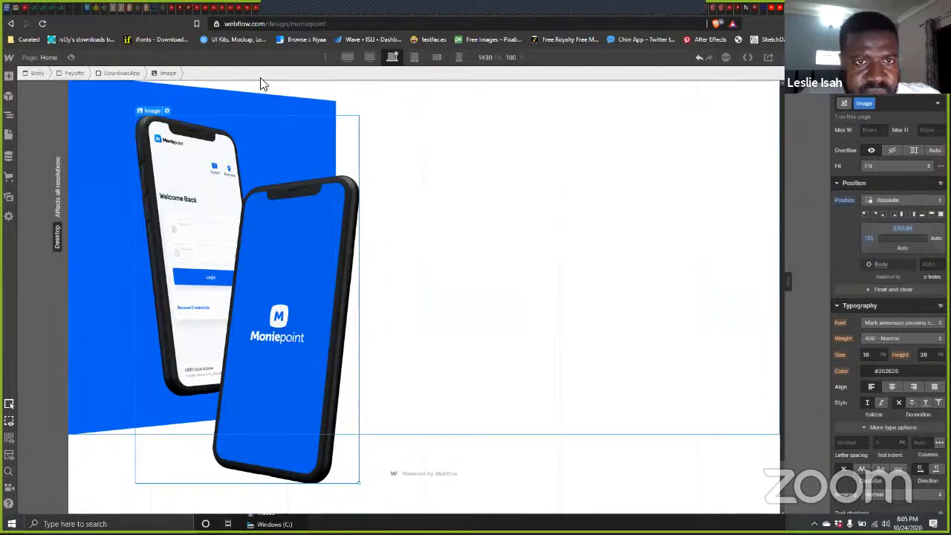
Step: Publish the site to moniepoint.webflow.io and close the publishing options
click(768, 57)
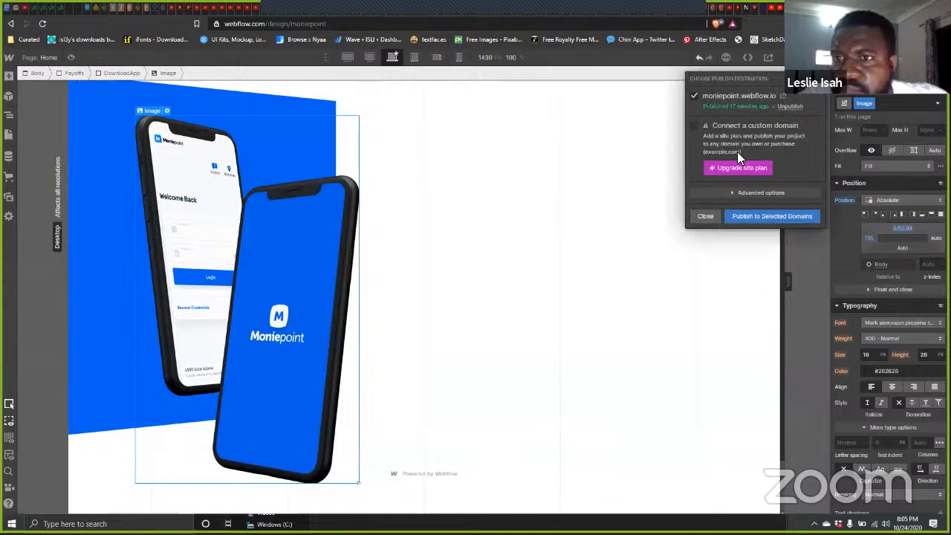
click(758, 216)
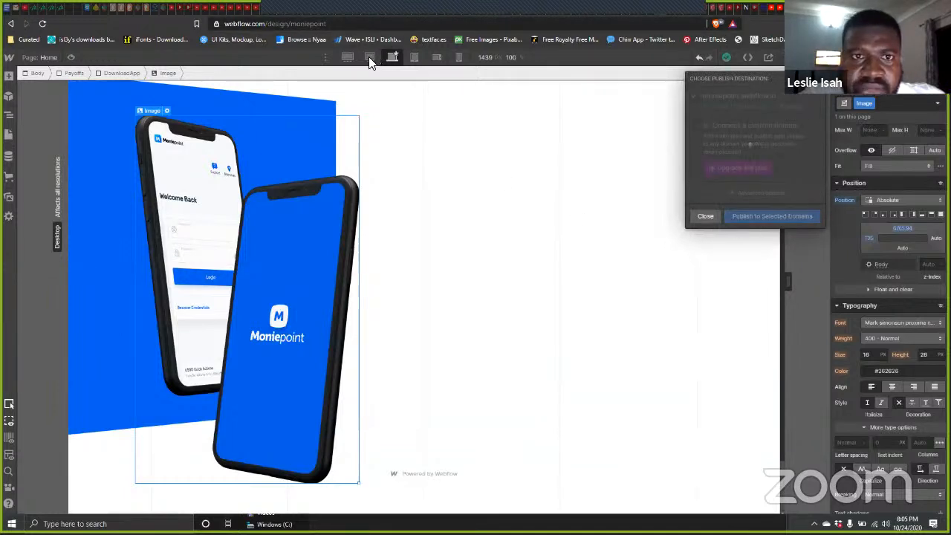
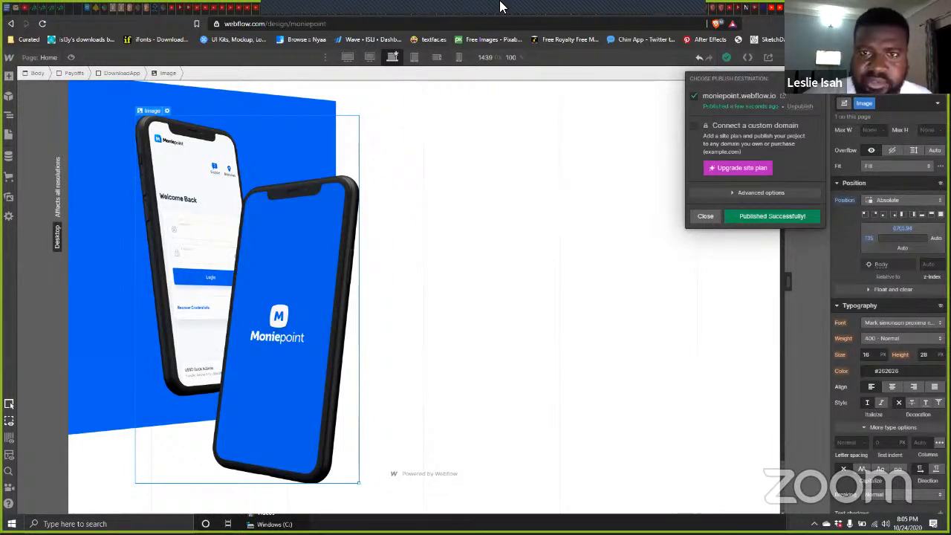
click(655, 31)
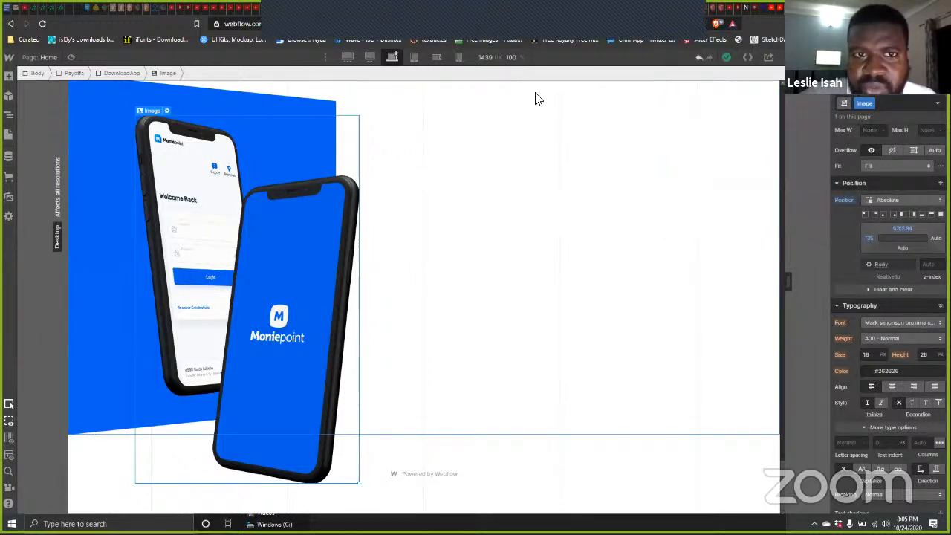
Step: Switch the canvas to the 1920 px breakpoint and examine the placement of DownloadApp's contents there
click(347, 57)
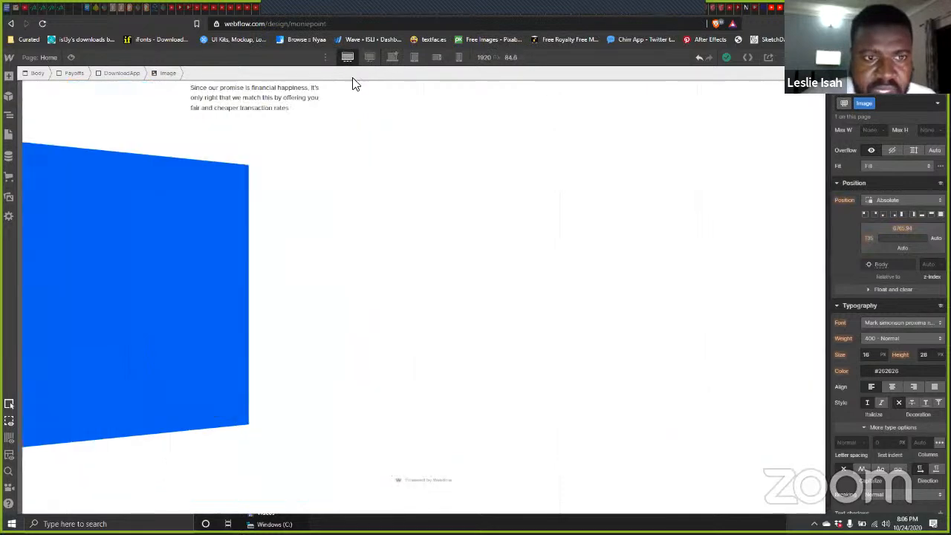
scroll(453, 230, up, 4)
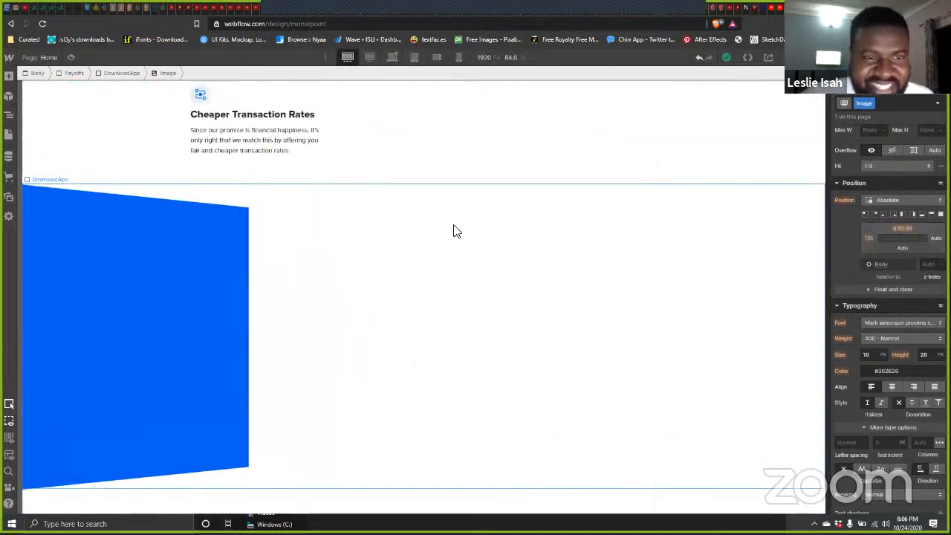
scroll(436, 225, up, 3)
scroll(436, 223, down, 5)
scroll(441, 234, down, 6)
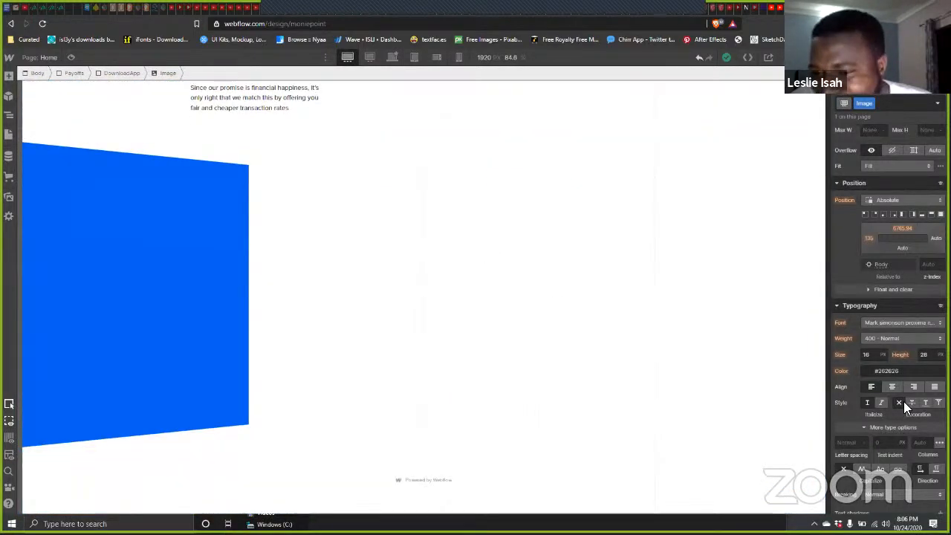
scroll(903, 401, down, 5)
scroll(861, 296, up, 10)
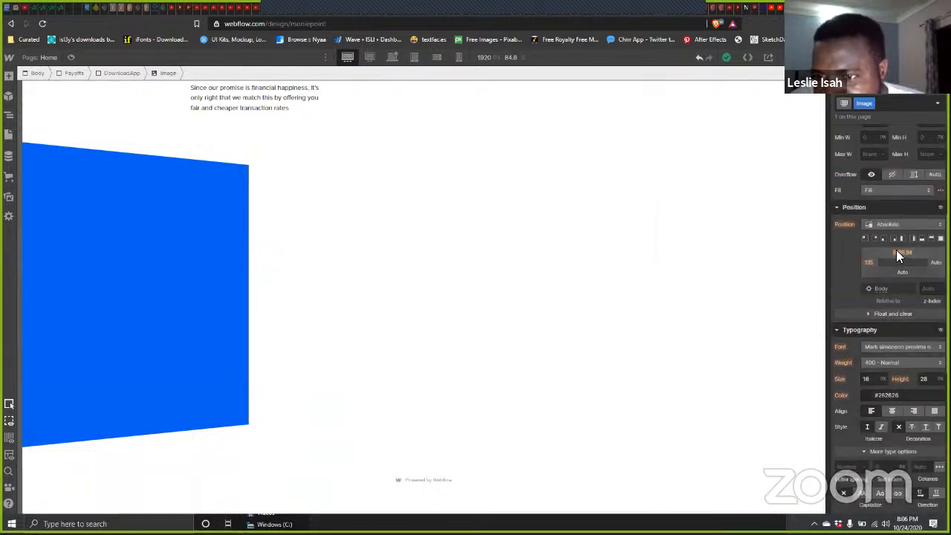
Step: Increase the phone image's top offset to about 8320 px at the 1920 px breakpoint so it overlaps the blue PhoneHolder
drag(897, 252, 894, 479)
scroll(614, 240, up, 3)
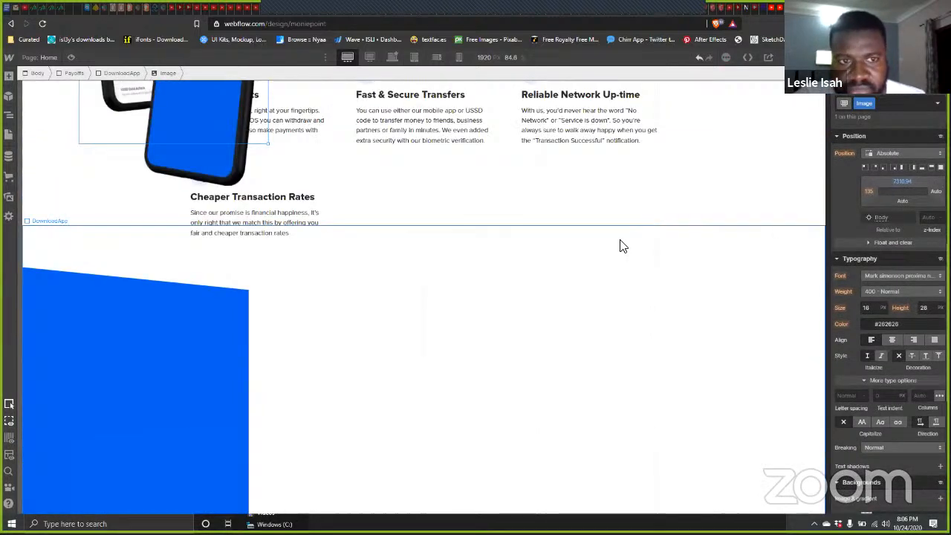
scroll(618, 239, up, 5)
scroll(726, 178, down, 10)
drag(897, 189, 861, 408)
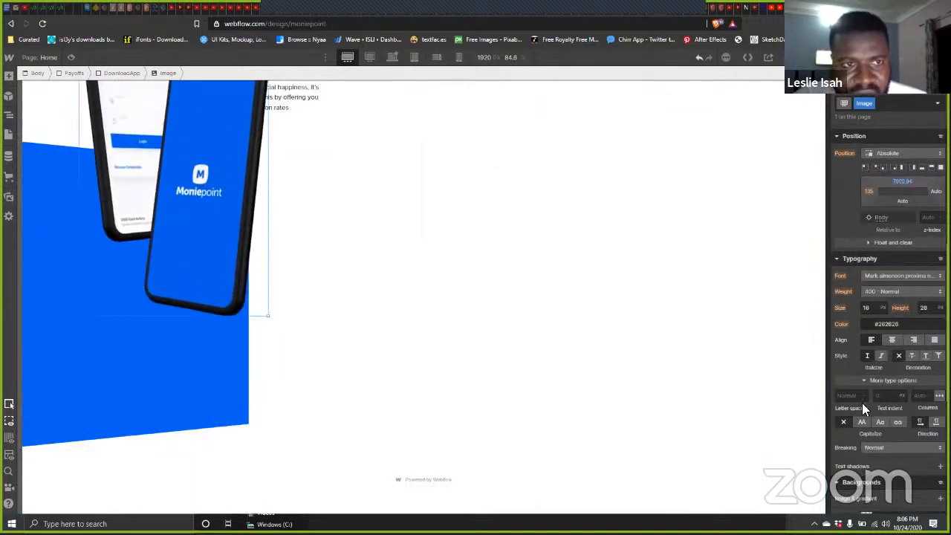
drag(900, 182, 905, 380)
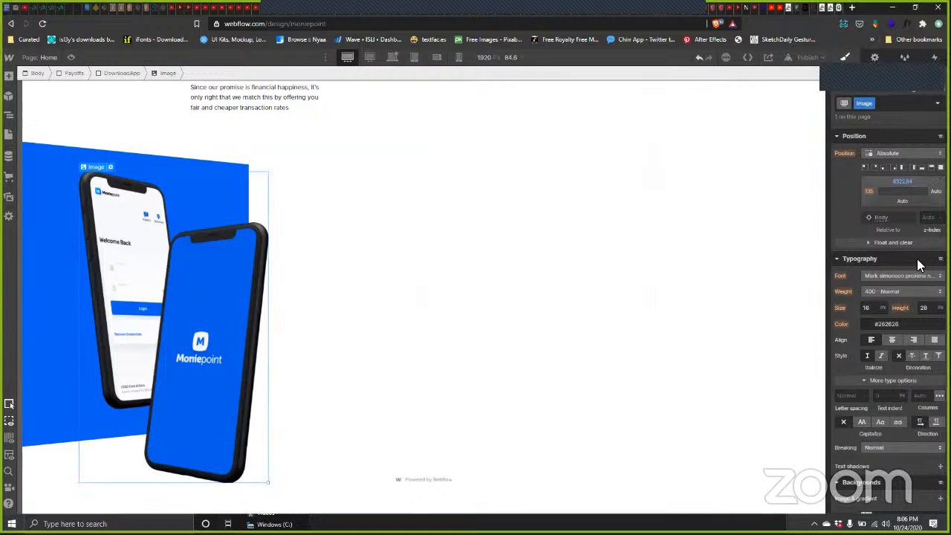
scroll(501, 273, up, 5)
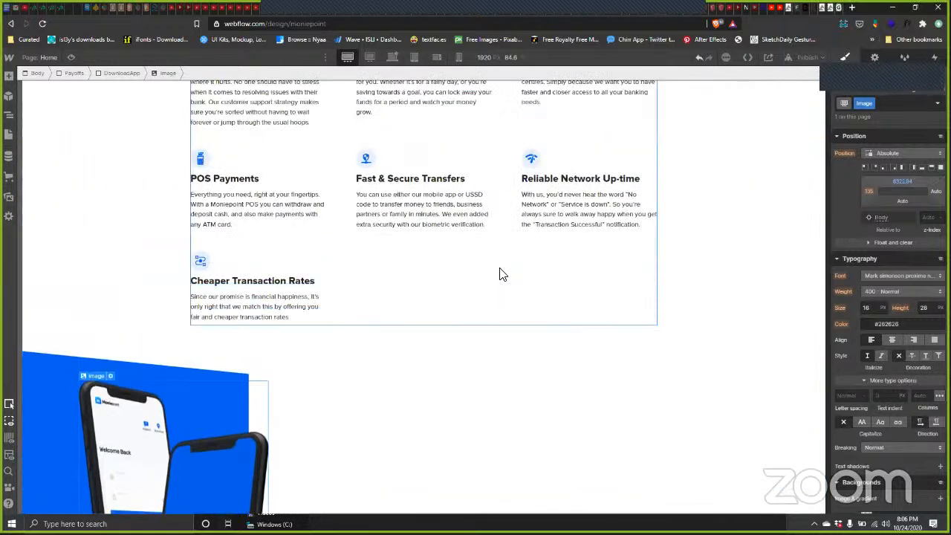
scroll(501, 274, down, 3)
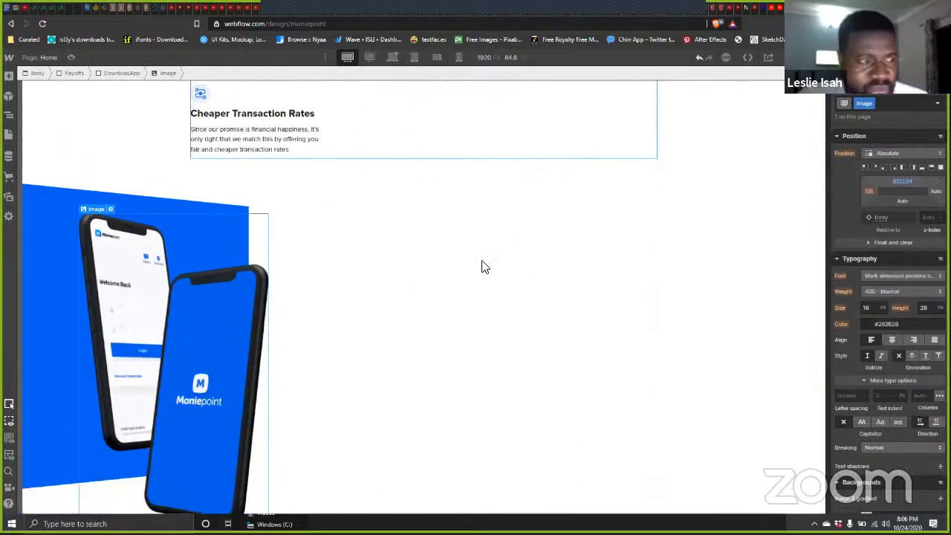
Step: Reduce the blue PhoneHolder's Y-axis rotation to 17 degrees at the 1920 px breakpoint
click(49, 237)
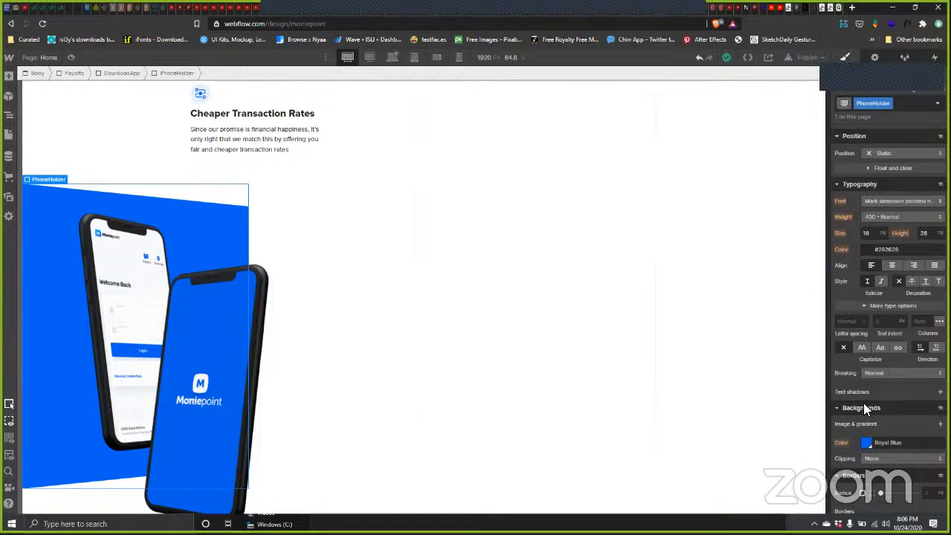
scroll(864, 407, down, 3)
scroll(900, 339, up, 1)
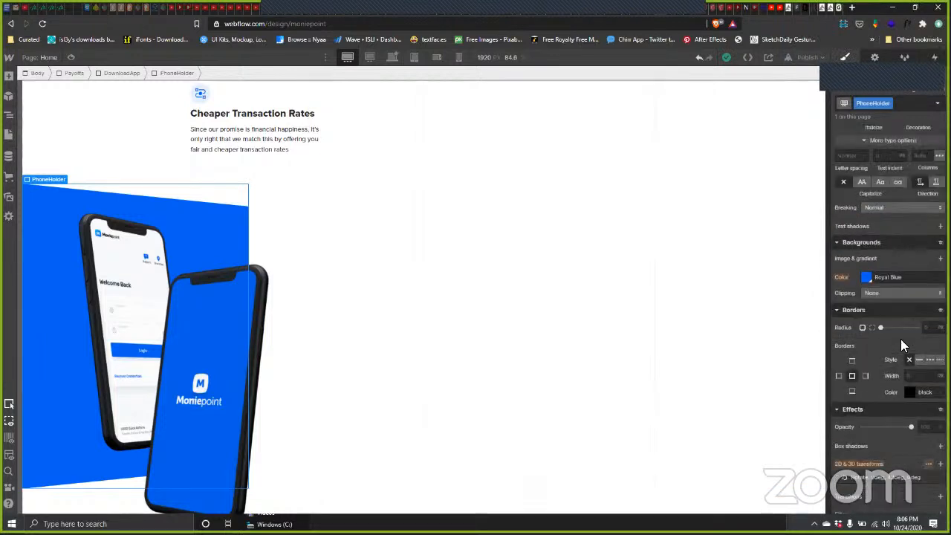
scroll(900, 343, down, 1)
click(894, 426)
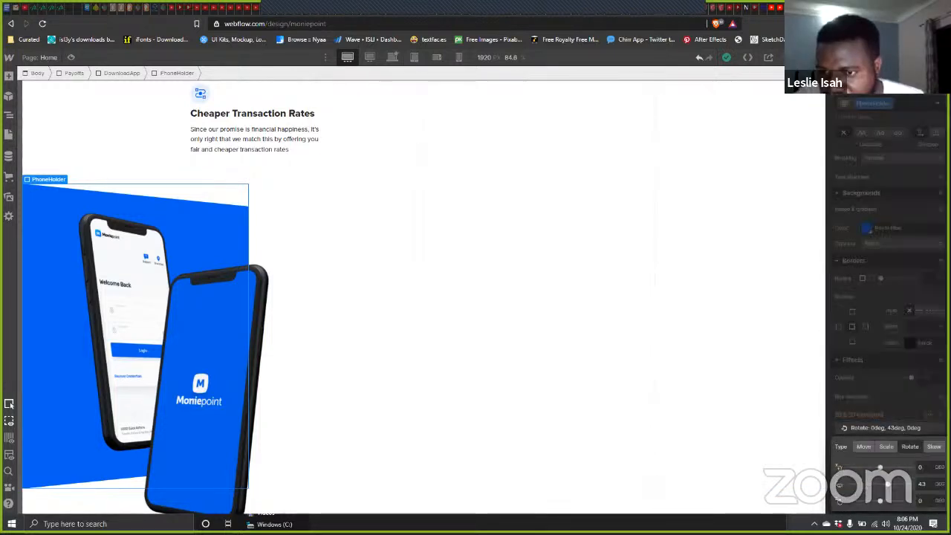
mouse_move(886, 485)
mouse_down()
mouse_move(895, 484)
mouse_move(878, 483)
mouse_move(886, 482)
mouse_up()
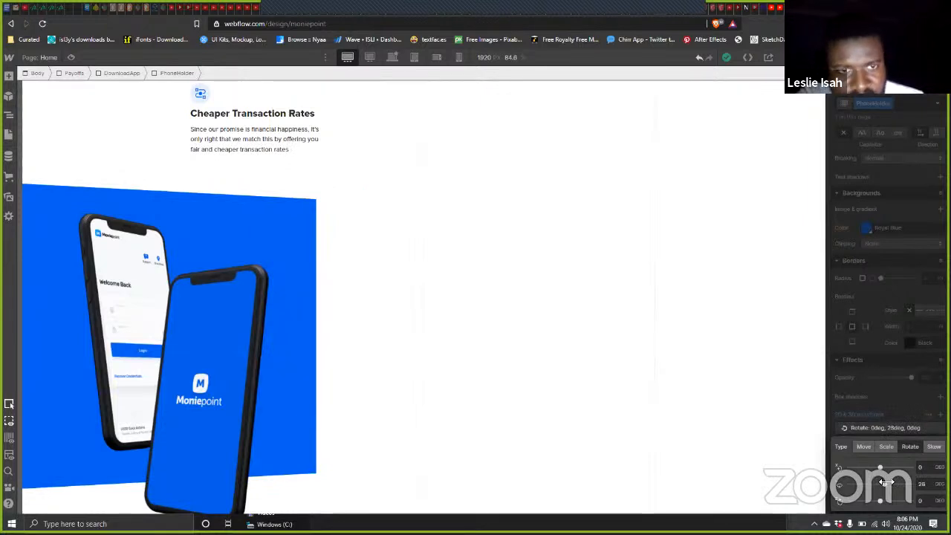
drag(884, 482, 884, 482)
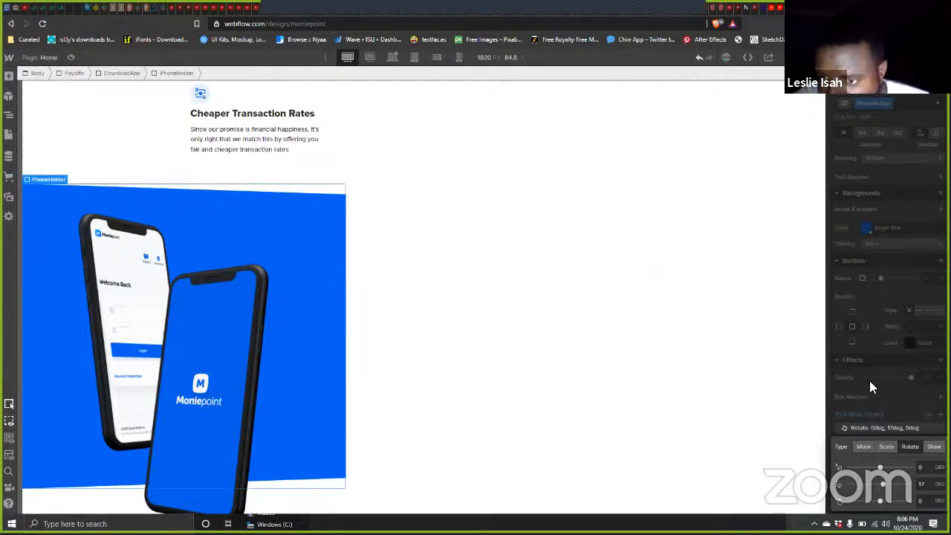
click(904, 414)
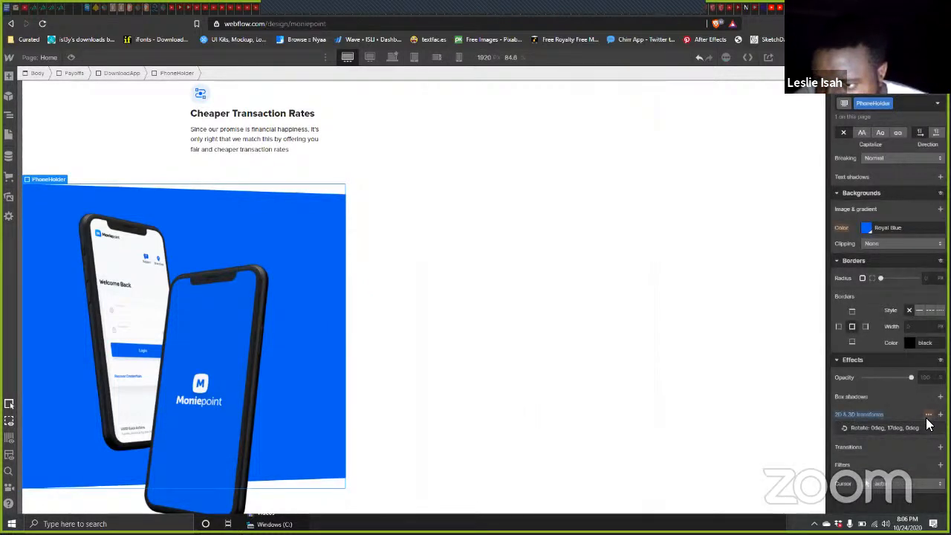
Step: Try a 10% left transform origin on the PhoneHolder, then restore the origin to 0% left
click(928, 415)
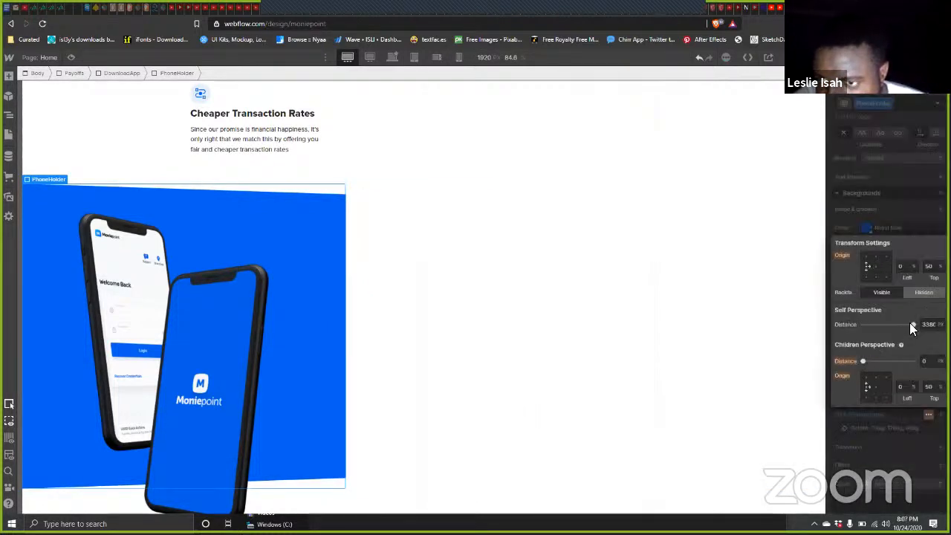
drag(861, 360, 802, 356)
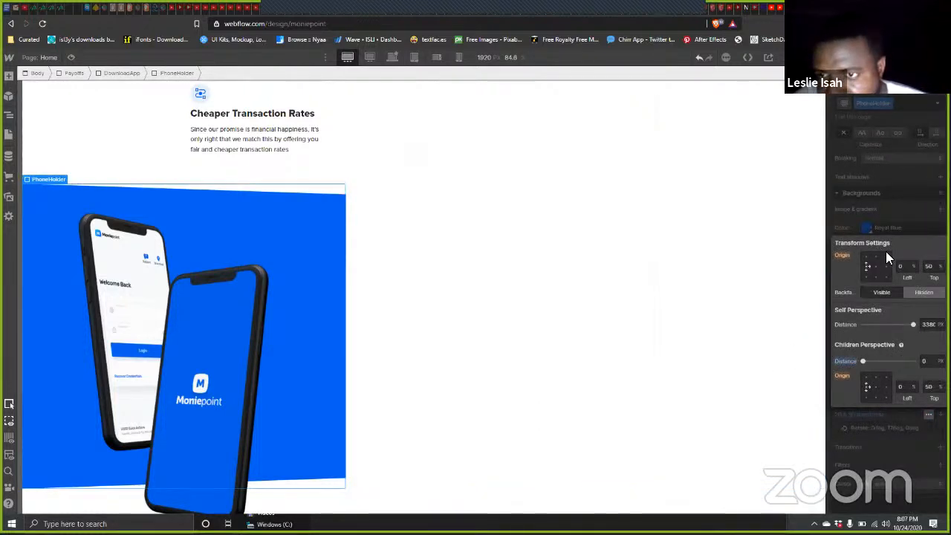
click(929, 269)
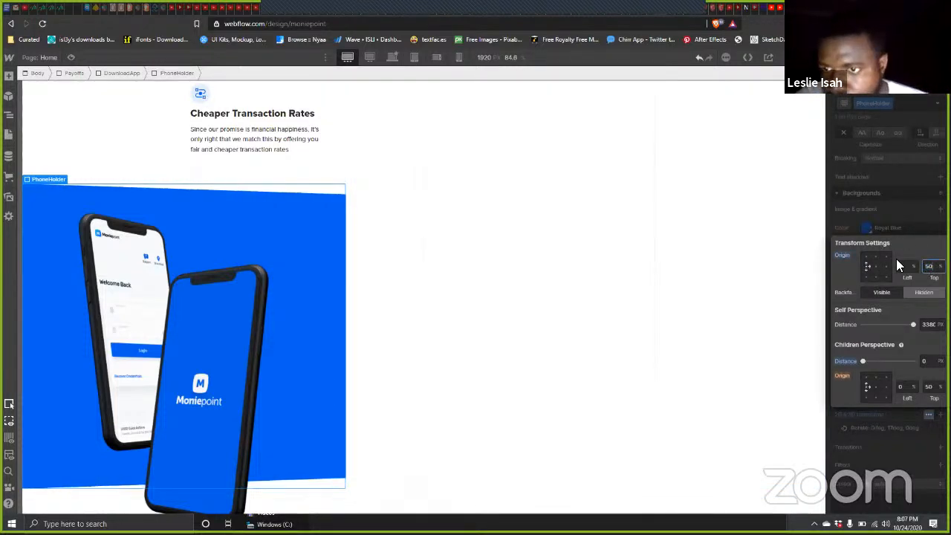
click(905, 266)
text(10)
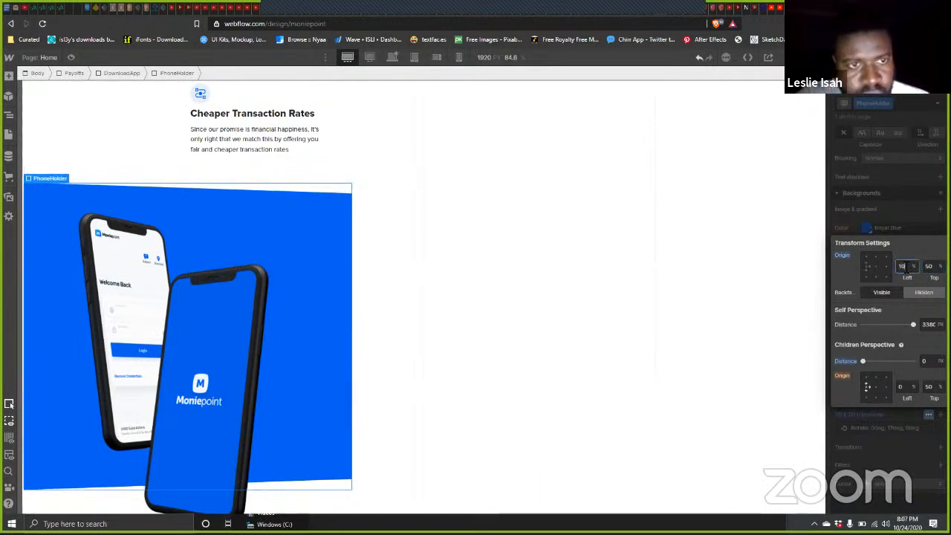
click(866, 266)
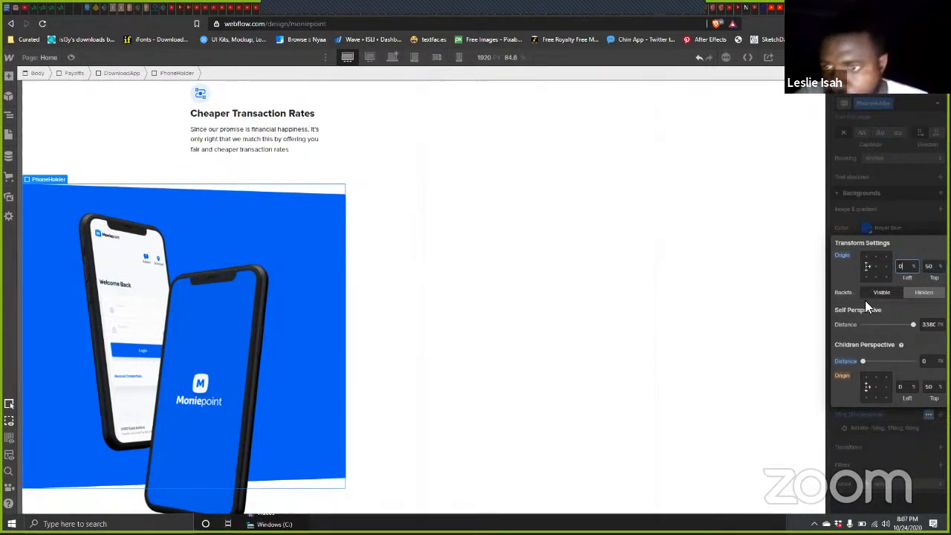
Step: Toggle the PhoneHolder's backface visibility and set its self perspective distance to 3650 px
click(923, 292)
click(876, 294)
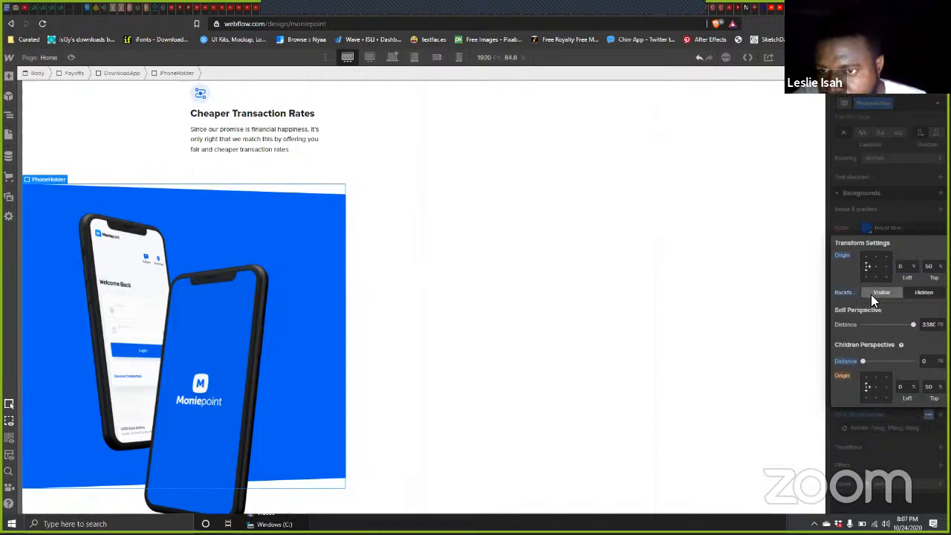
click(923, 291)
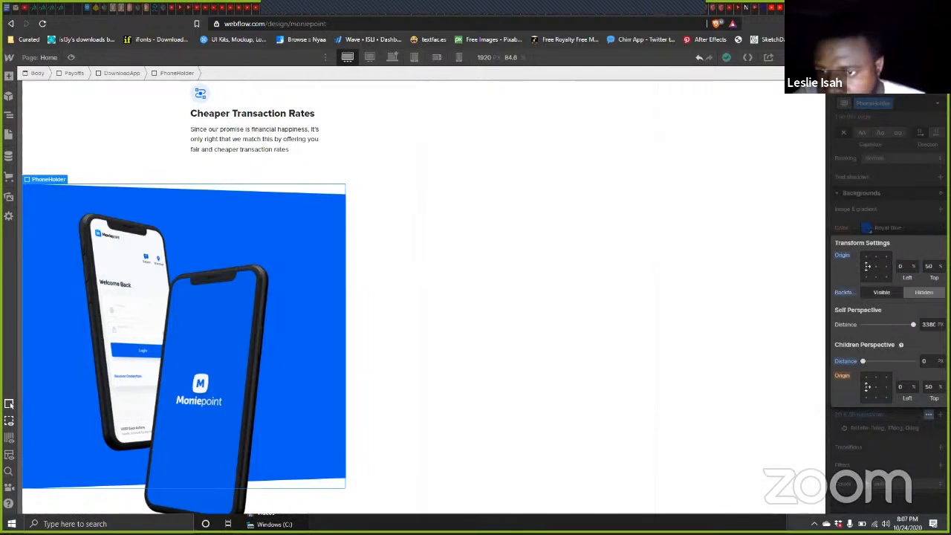
click(922, 325)
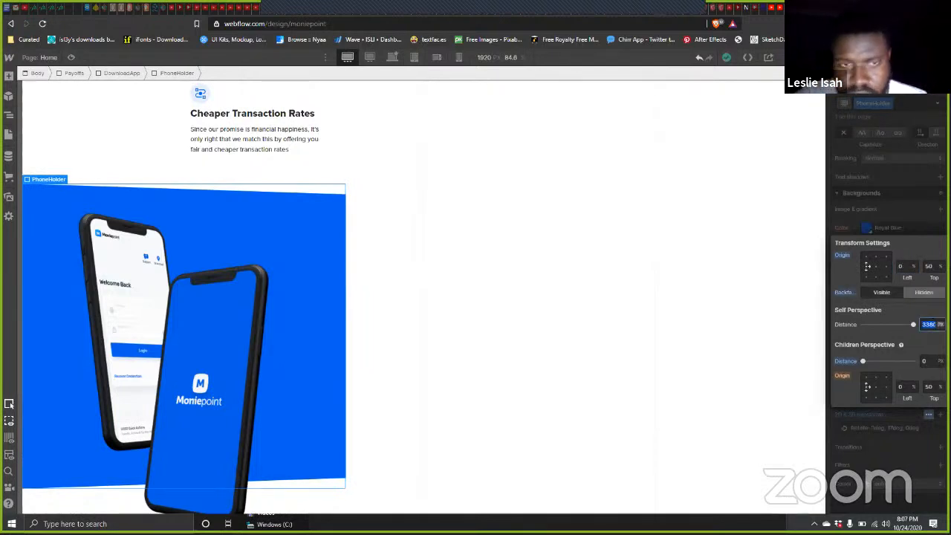
text(3850)
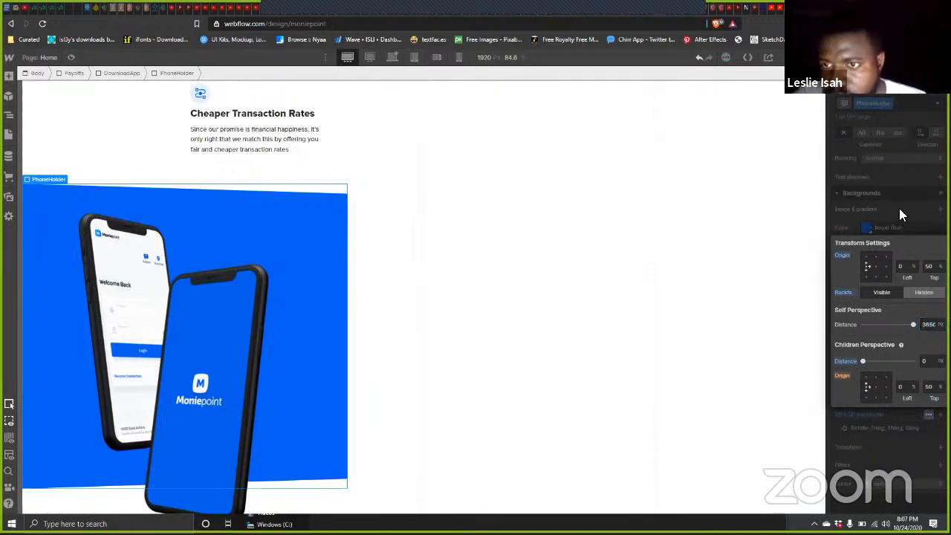
click(899, 212)
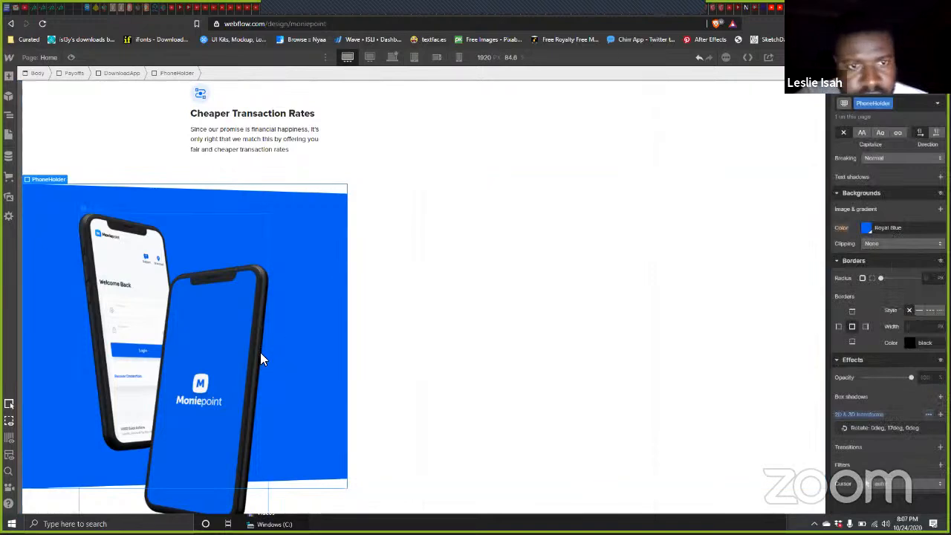
Step: Increase the phone image's left offset to about 390 px so it overhangs the blue PhoneHolder's edge
drag(239, 305, 460, 269)
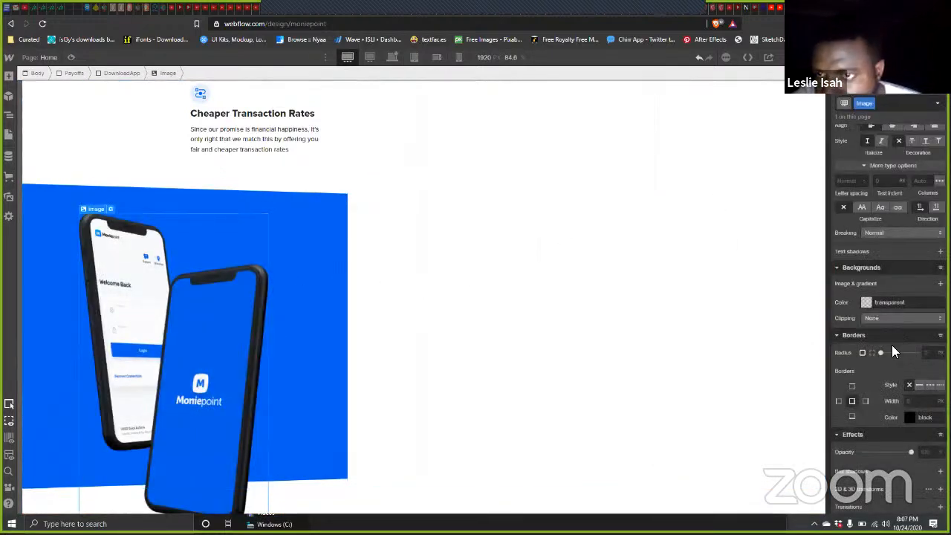
scroll(893, 297, up, 5)
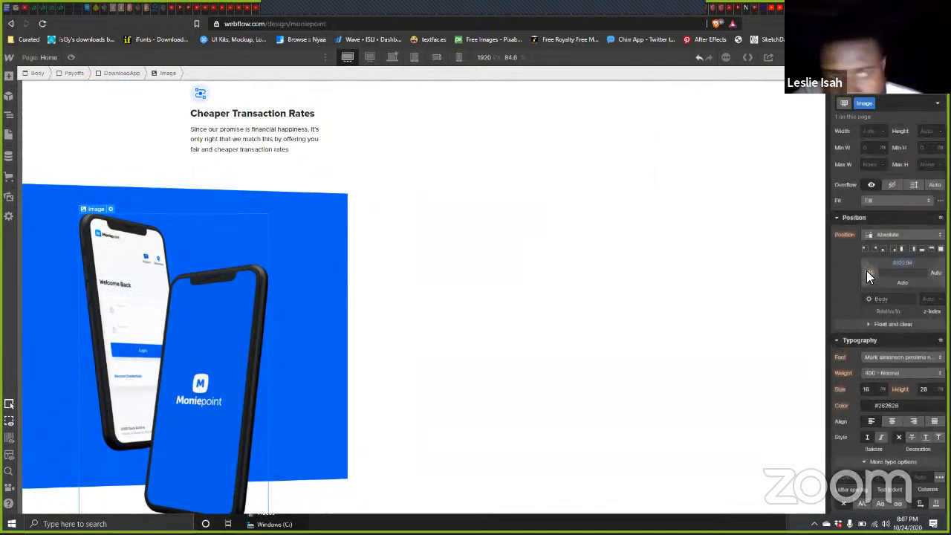
drag(864, 270, 937, 271)
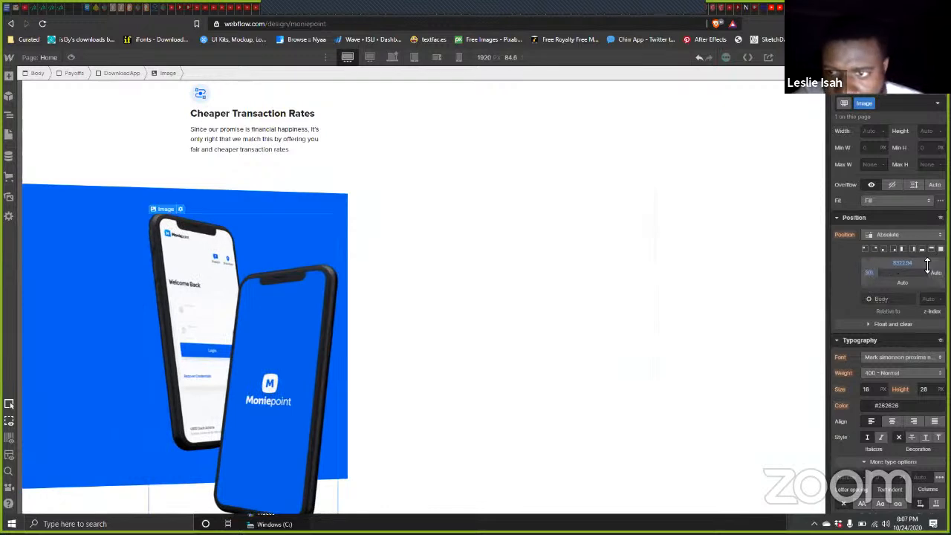
drag(867, 272, 914, 269)
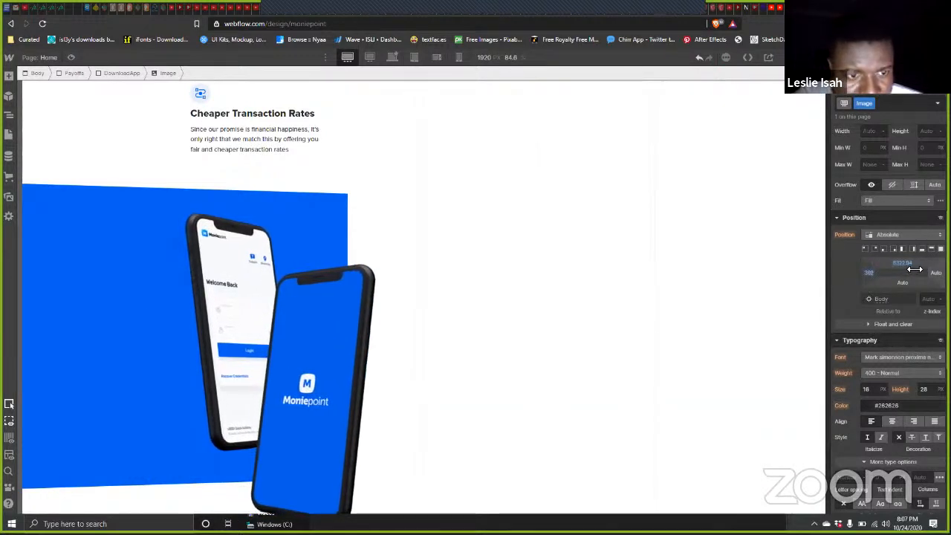
Step: Set the PhoneHolder's Y-axis rotation to 29 degrees at the 1920 px breakpoint
scroll(587, 272, up, 3)
scroll(437, 252, down, 2)
scroll(436, 252, down, 1)
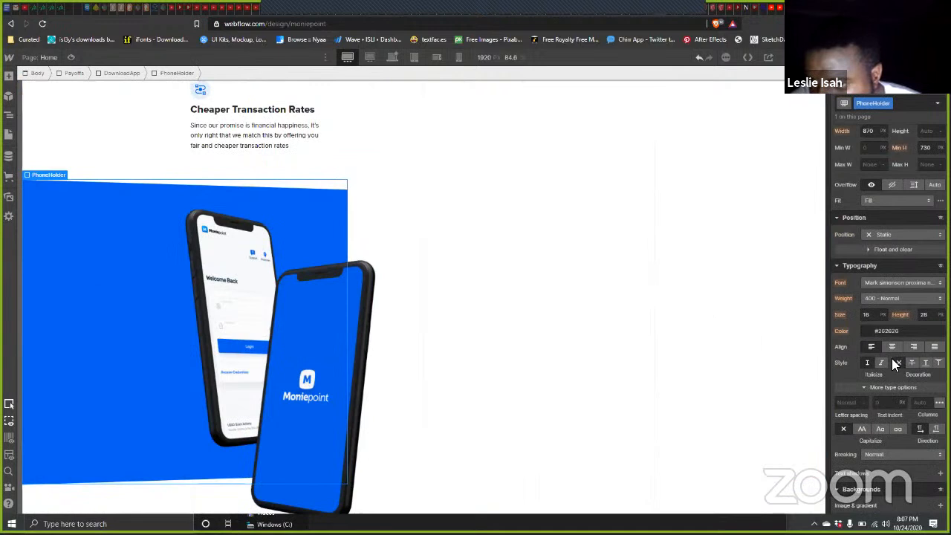
scroll(892, 359, down, 1)
scroll(891, 358, down, 4)
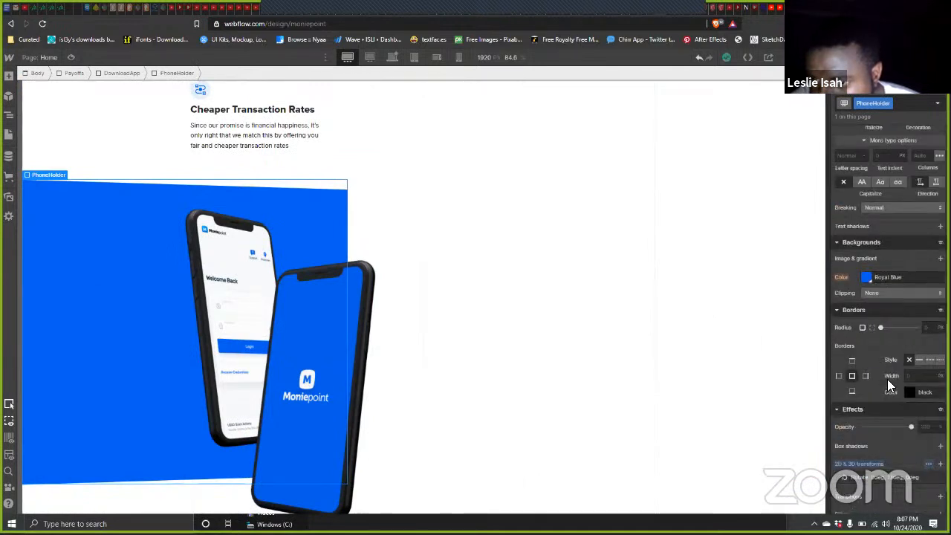
scroll(874, 370, down, 1)
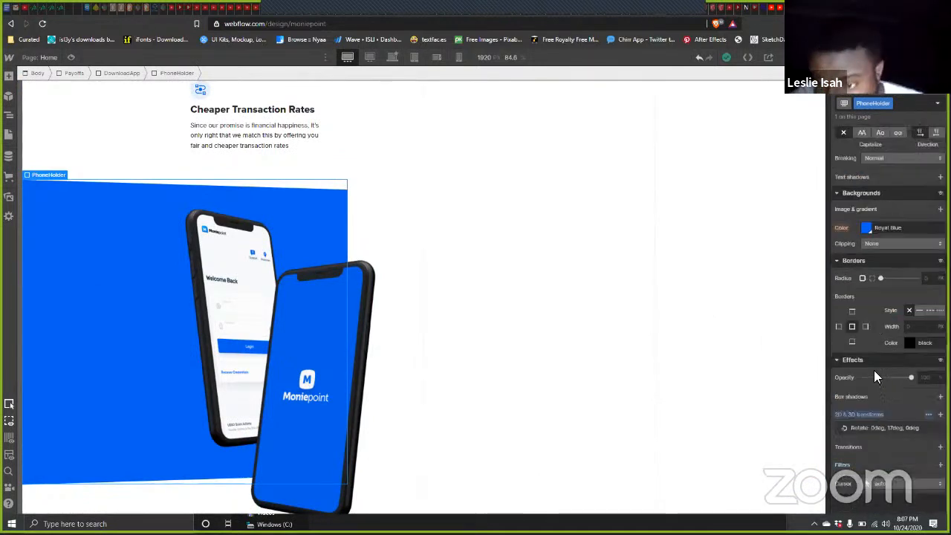
click(892, 429)
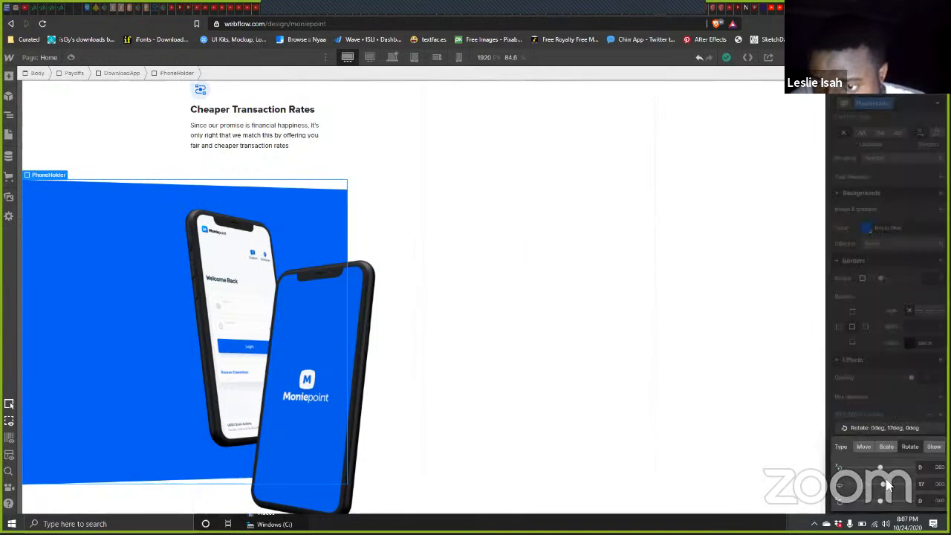
drag(883, 483, 885, 481)
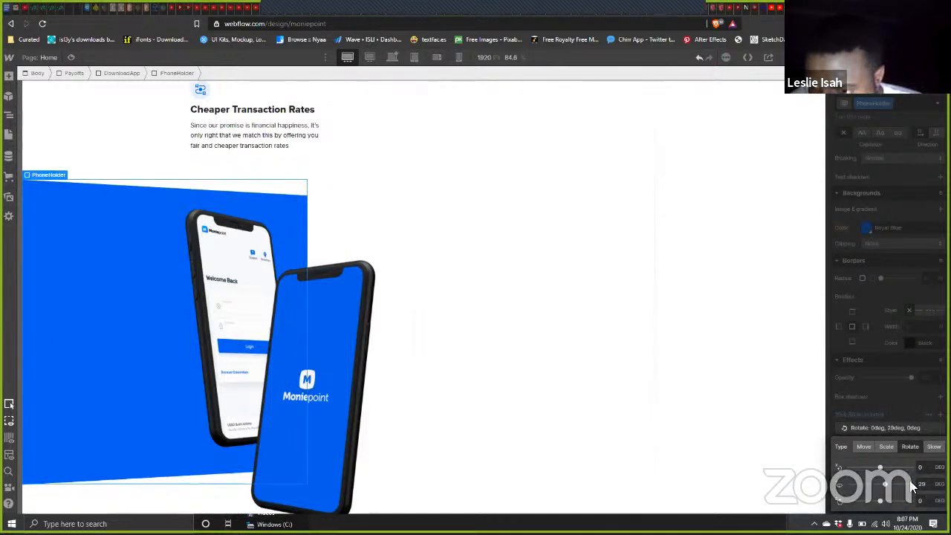
Step: Try tilting the PhoneHolder to about -11 degrees around the X axis, then reset that rotation to 0
drag(879, 467, 879, 466)
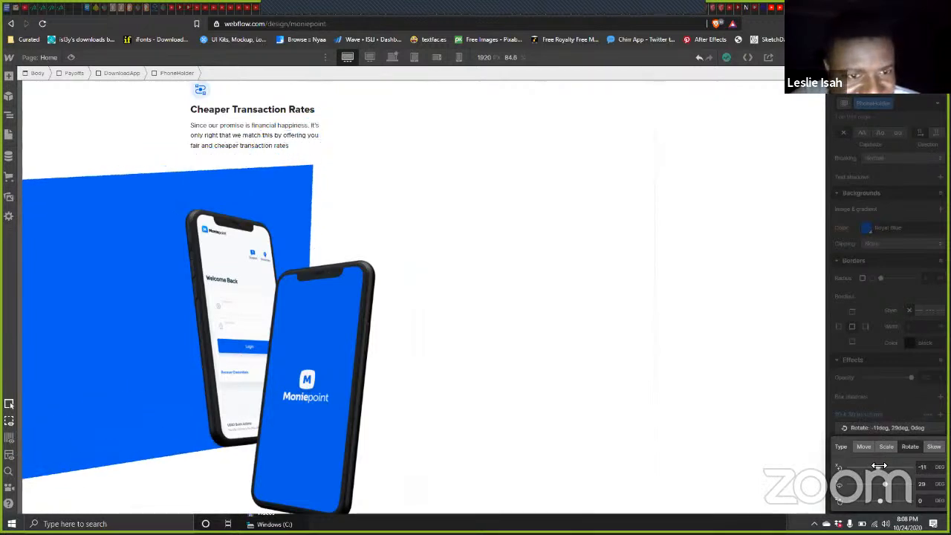
drag(879, 466, 884, 465)
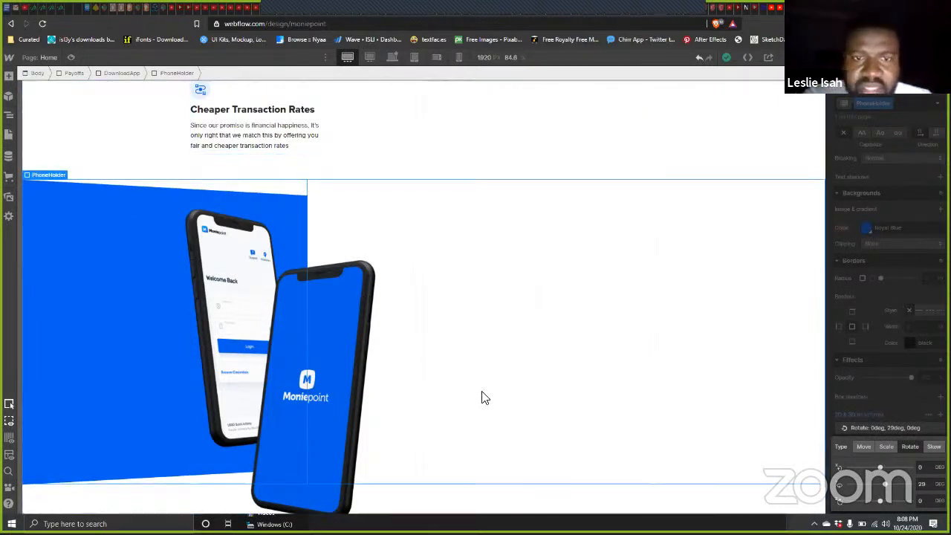
click(314, 79)
Step: Switch the canvas to the base desktop breakpoint and examine the placement of the phone image and PhoneHolder in DownloadApp
click(392, 57)
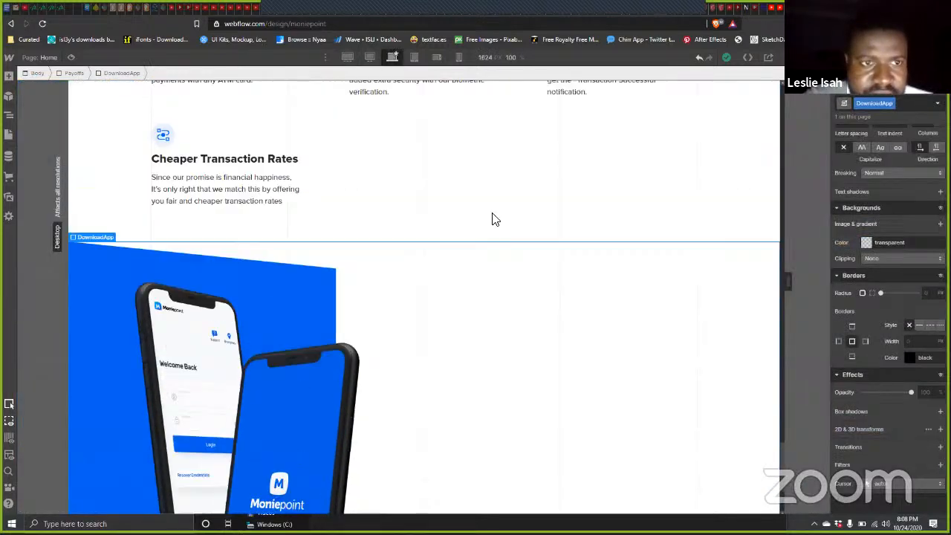
scroll(492, 220, down, 1)
scroll(486, 220, up, 1)
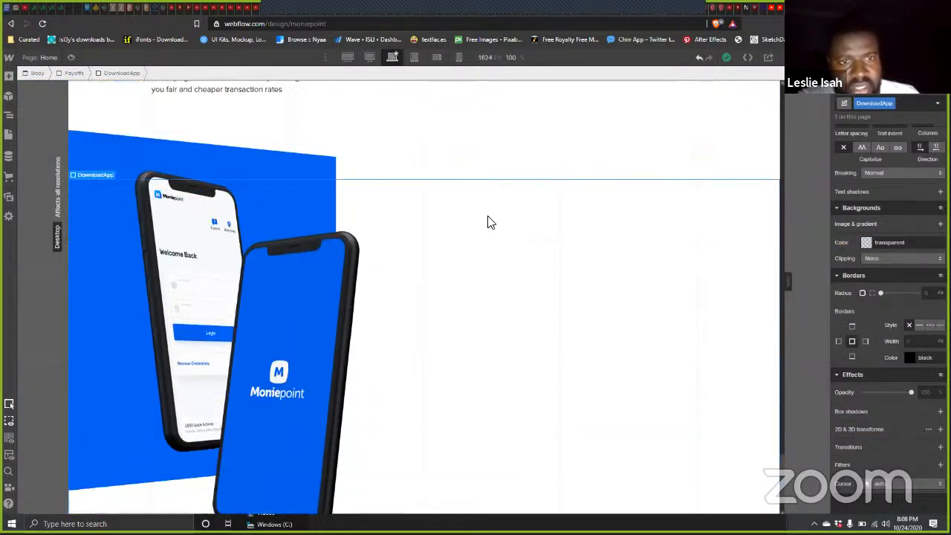
click(294, 275)
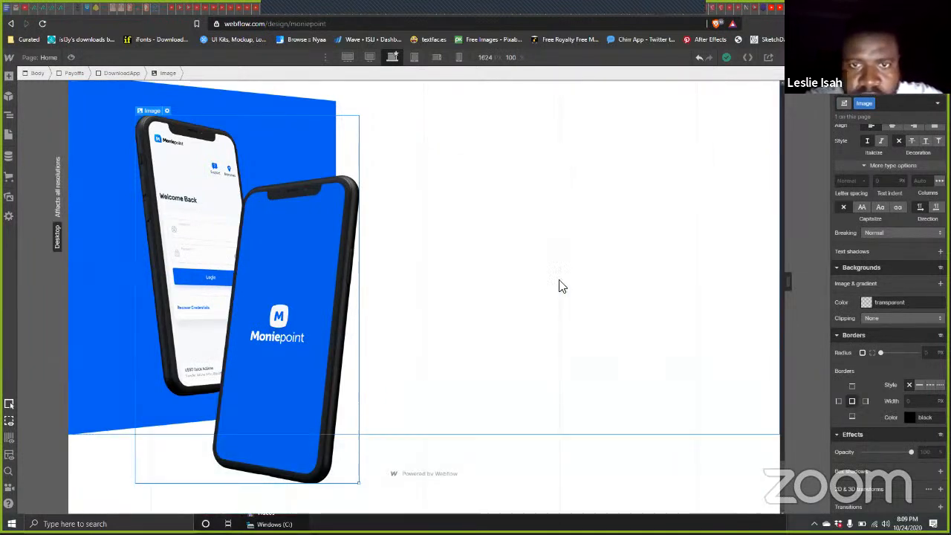
click(508, 269)
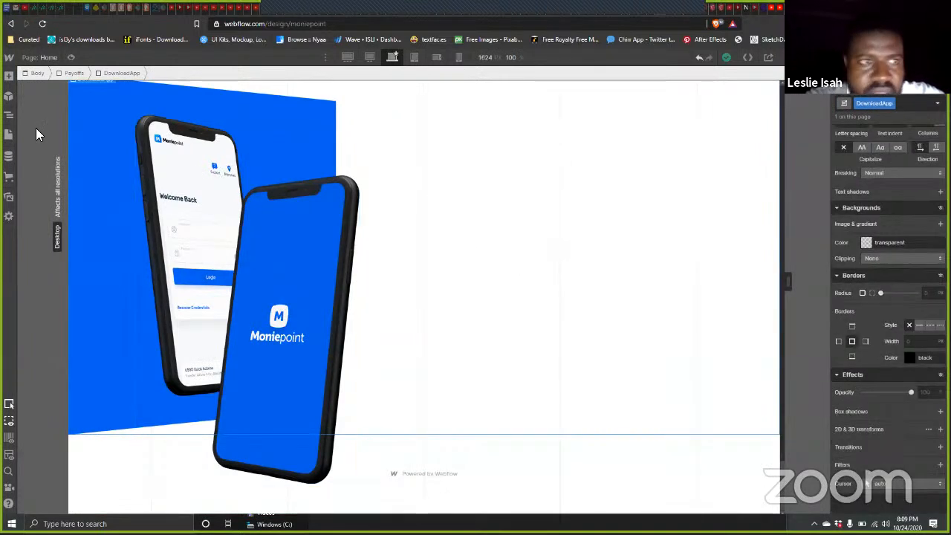
click(263, 236)
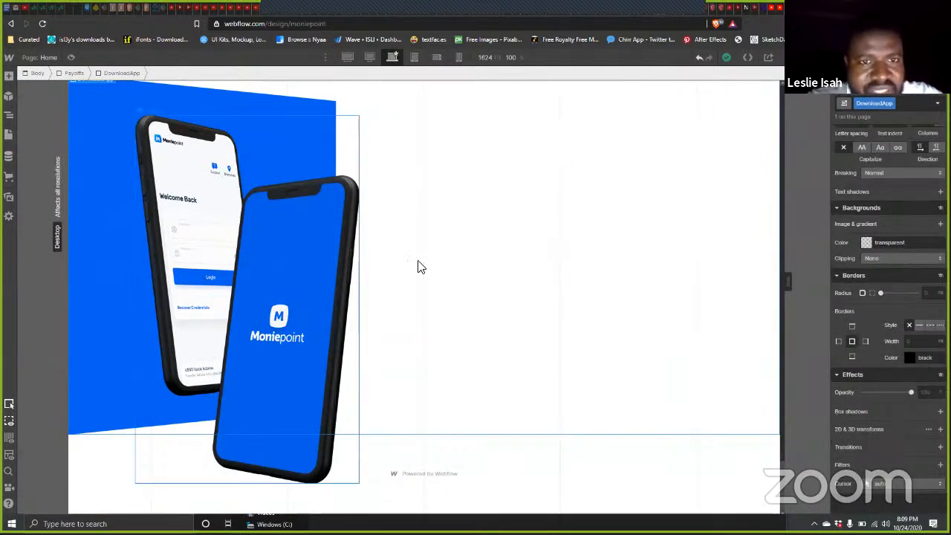
click(78, 204)
scroll(375, 233, up, 2)
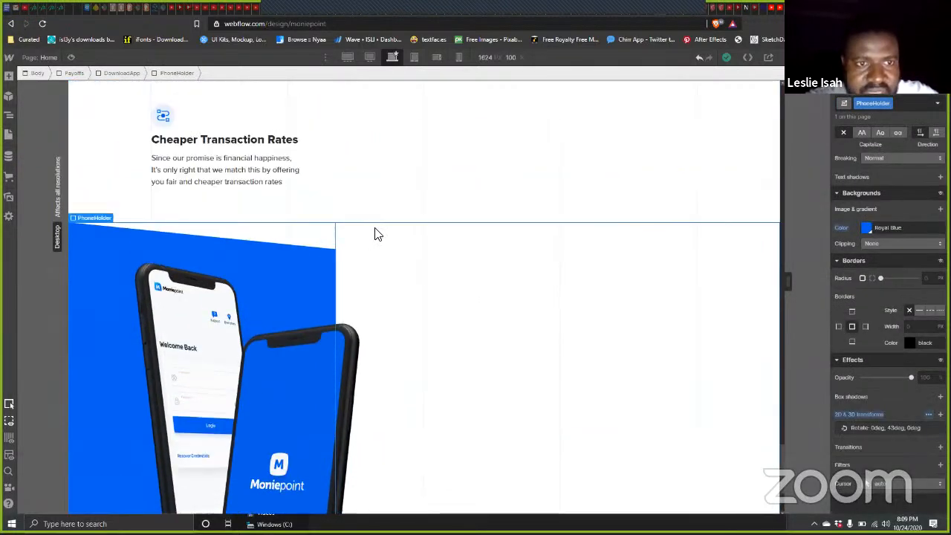
scroll(376, 248, down, 2)
scroll(376, 250, up, 1)
scroll(375, 249, down, 1)
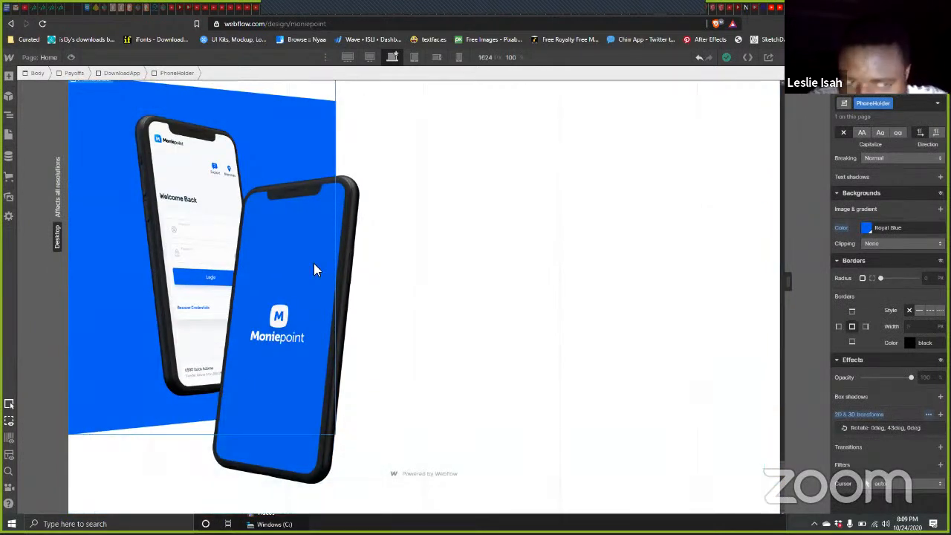
click(215, 99)
click(235, 93)
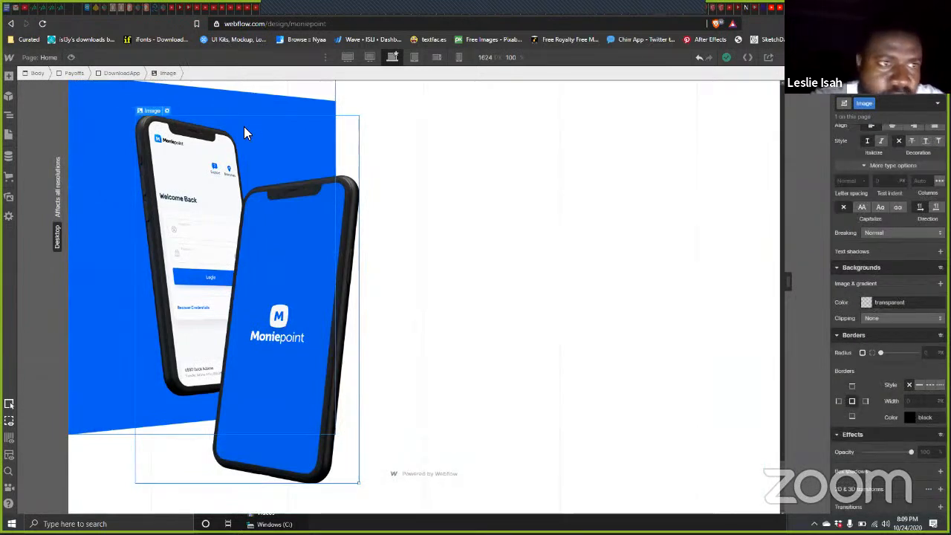
Step: Remove the PhoneHolder's rotation at the base desktop breakpoint and reset its 2D & 3D transform settings, including the perspective
key(z)
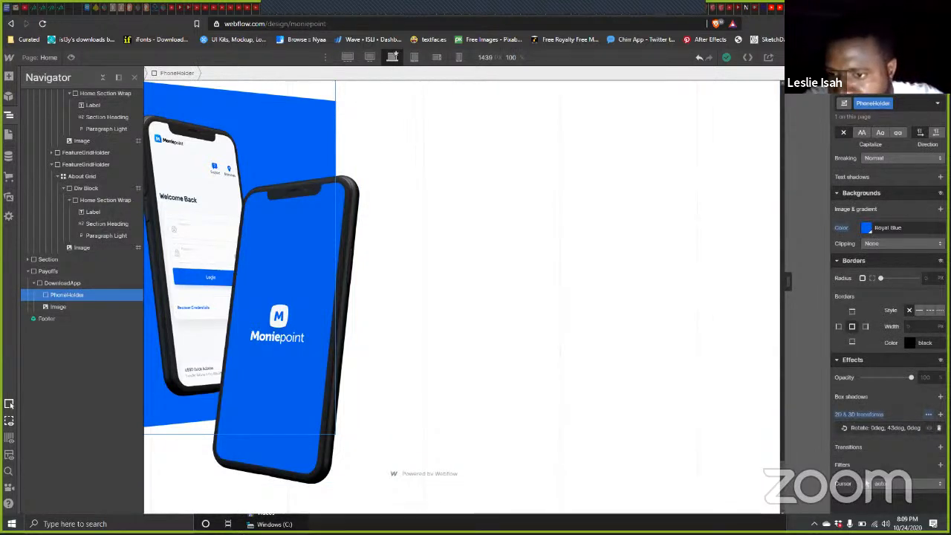
click(938, 427)
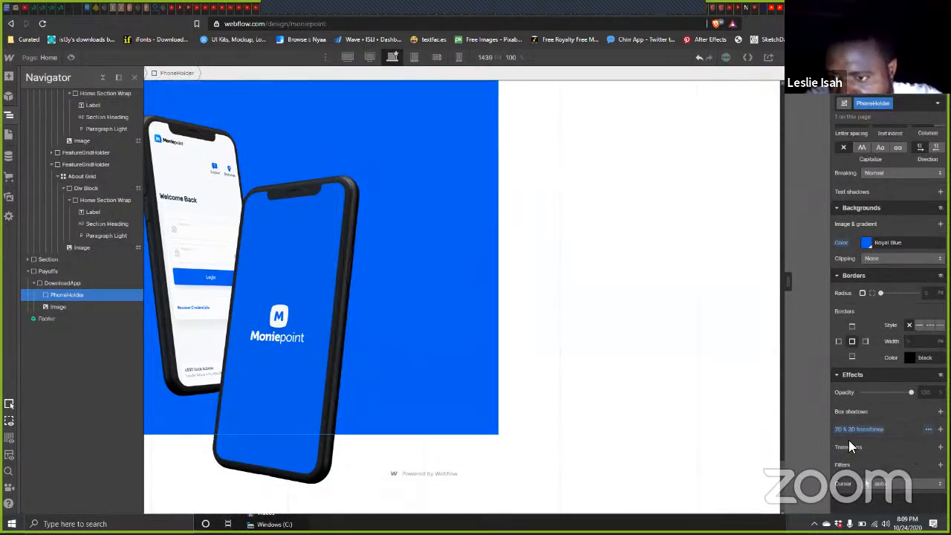
click(927, 428)
alt+click(843, 335)
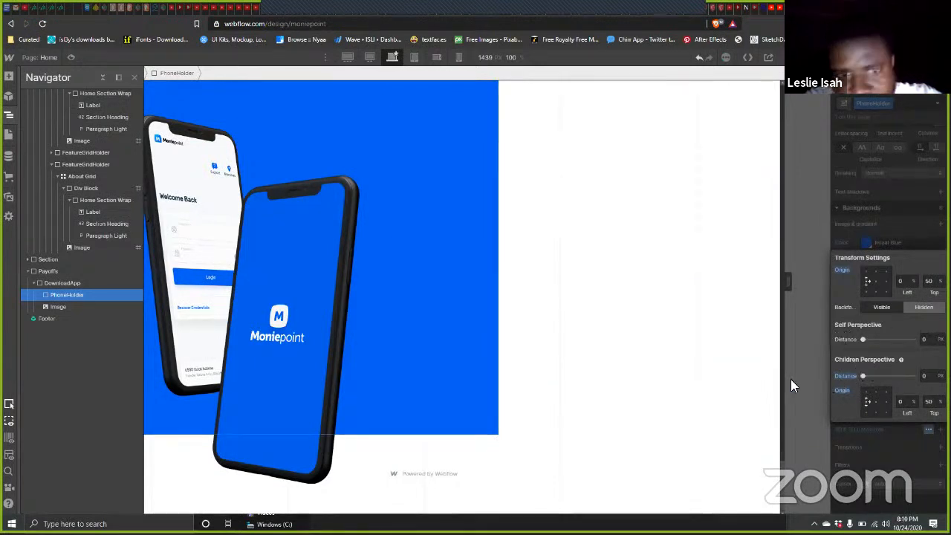
click(873, 443)
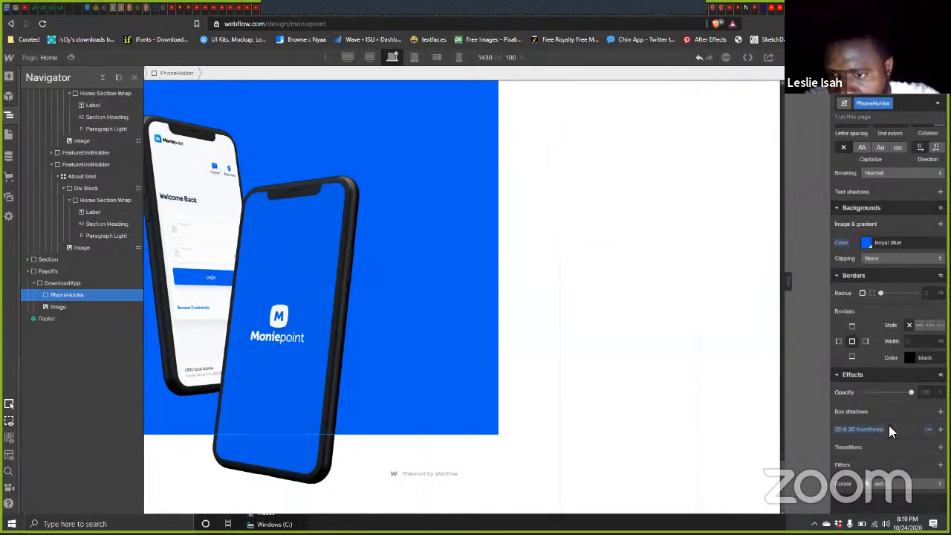
click(880, 429)
click(854, 443)
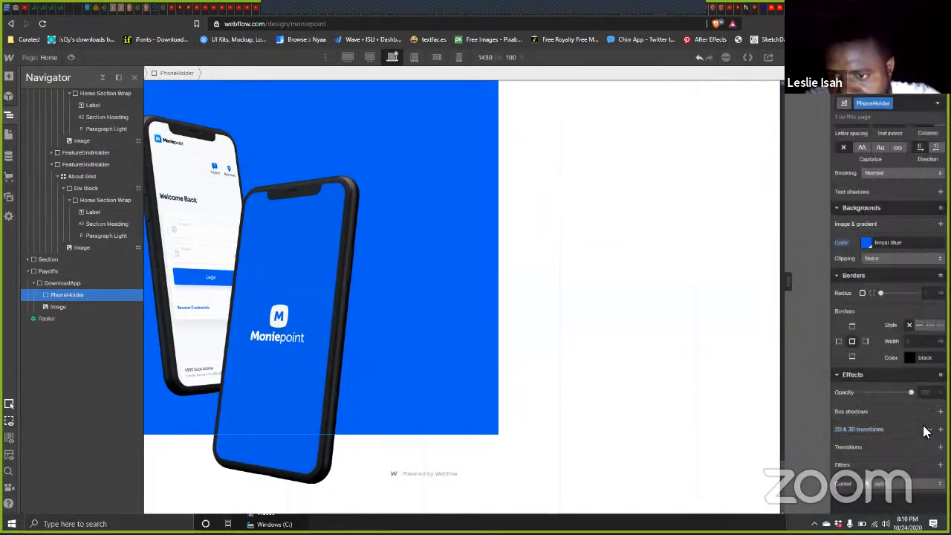
Step: Remove the PhoneHolder's rotation at the 1920 px breakpoint and reset its 2D & 3D transforms there
click(347, 58)
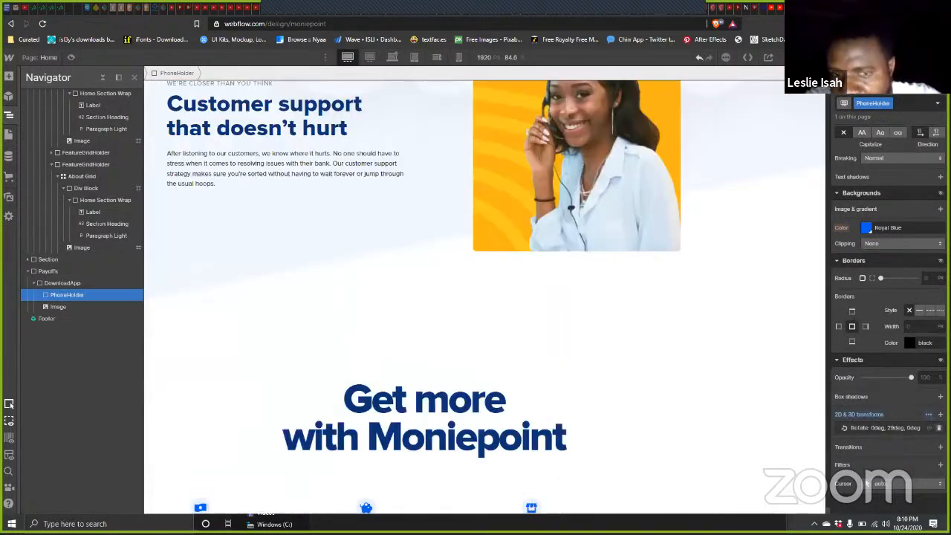
click(938, 428)
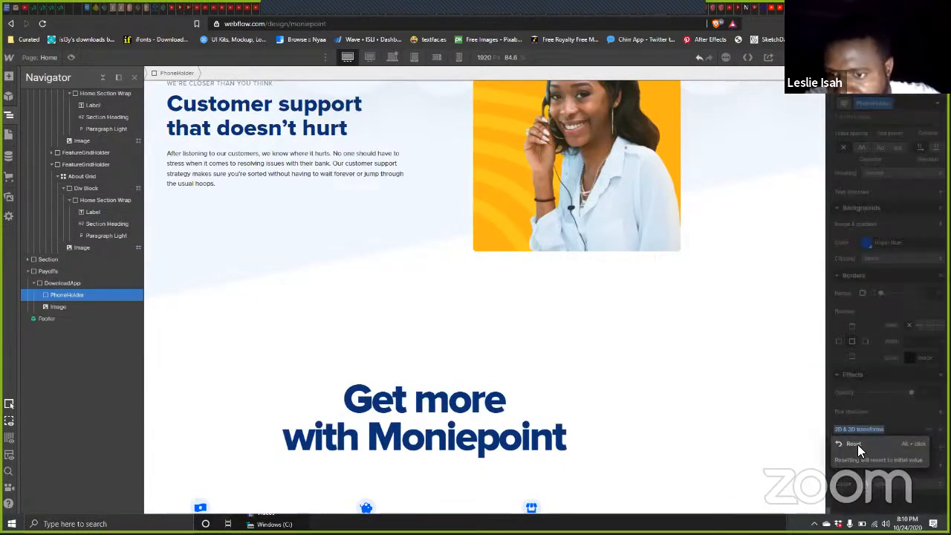
scroll(508, 356, down, 8)
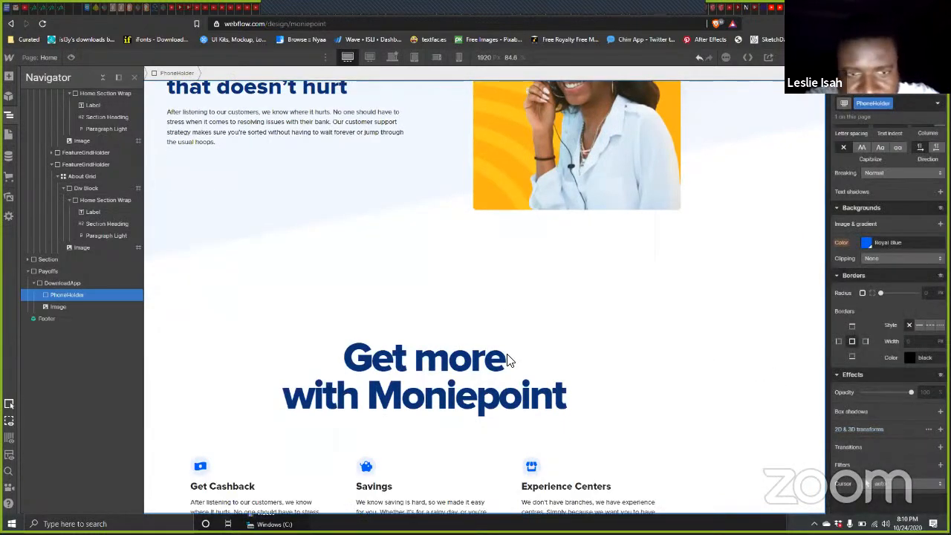
scroll(507, 360, down, 2)
scroll(195, 276, up, 2)
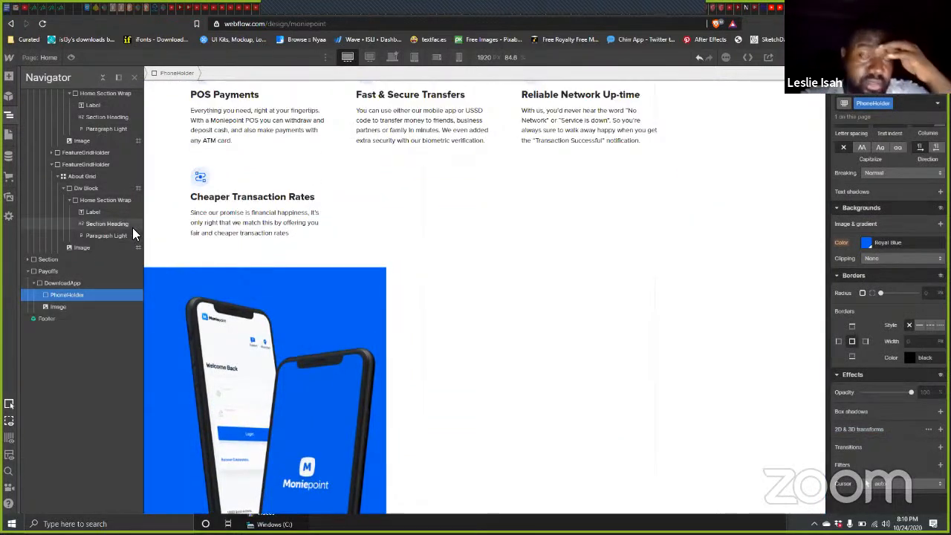
Step: Set the PhoneHolder's width to 720 px at the base desktop breakpoint
click(392, 57)
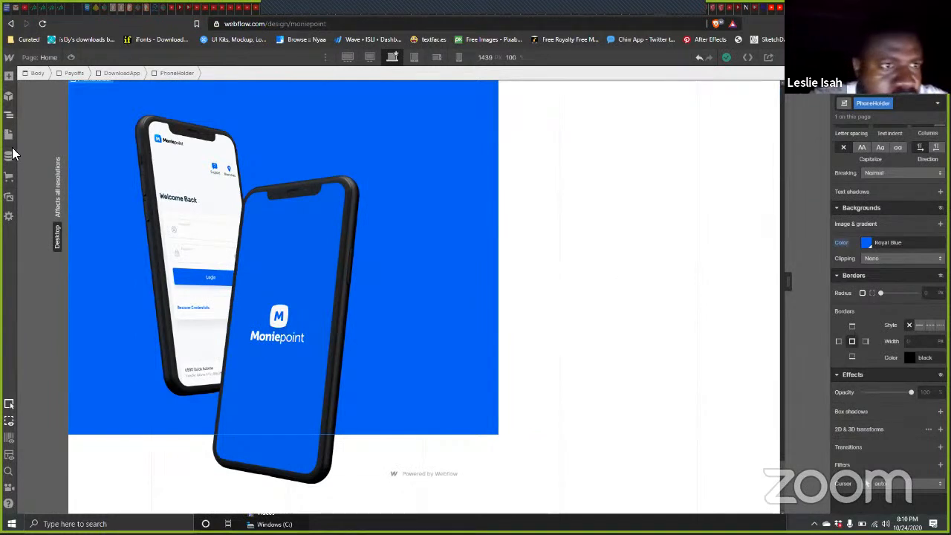
click(9, 116)
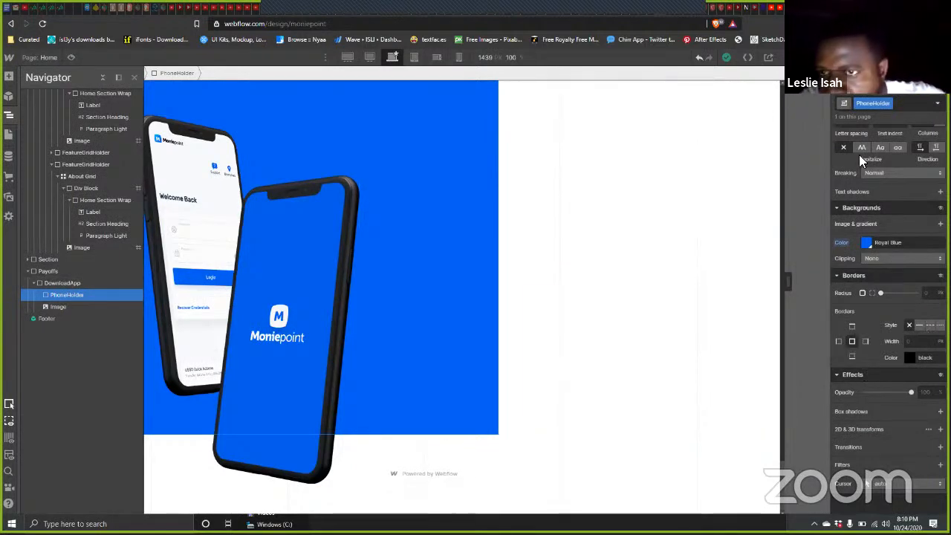
scroll(899, 205, up, 5)
scroll(898, 205, up, 3)
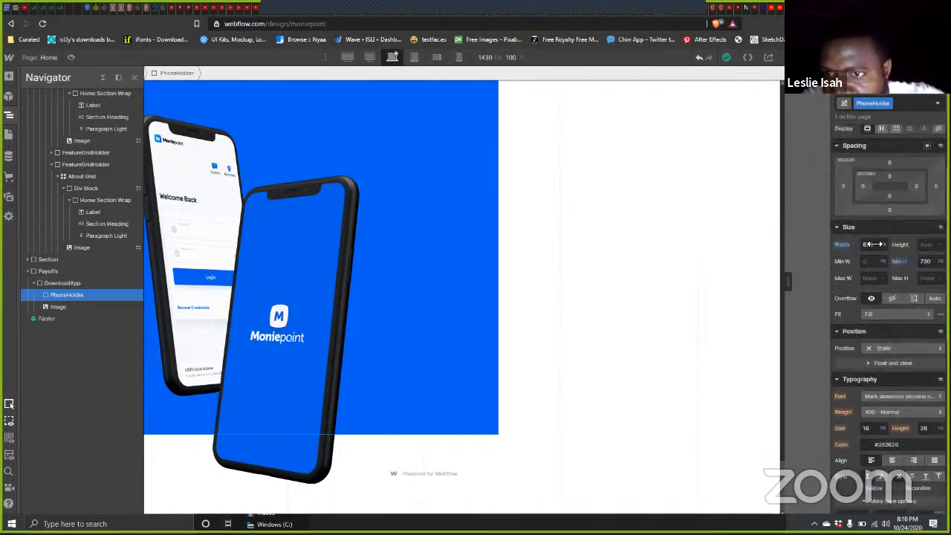
text(720)
key(Return)
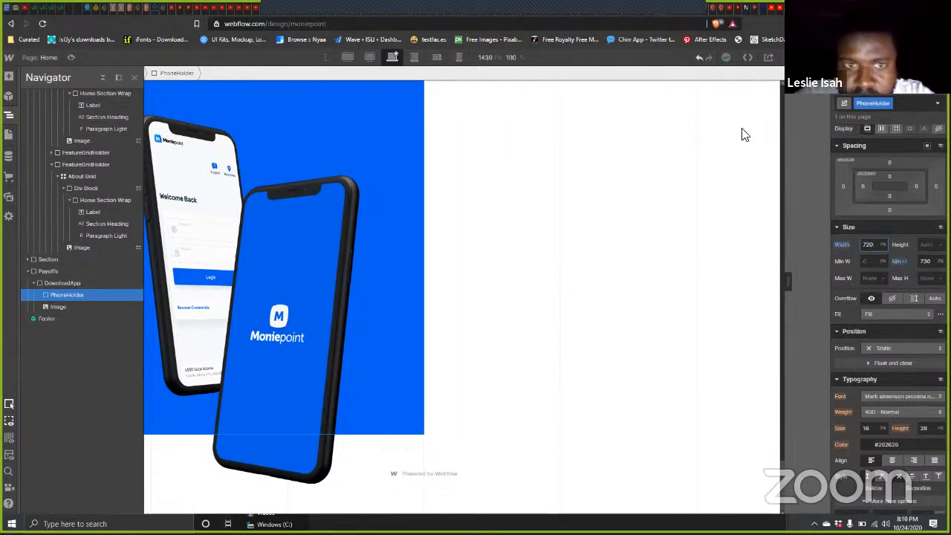
Step: Change the phone image's position from Absolute to Relative
click(256, 303)
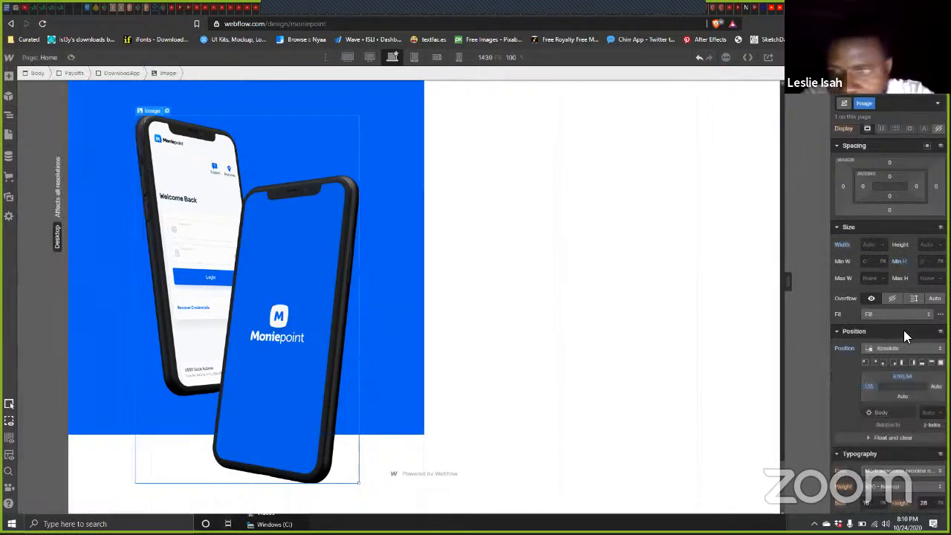
scroll(906, 447, down, 1)
scroll(906, 445, down, 1)
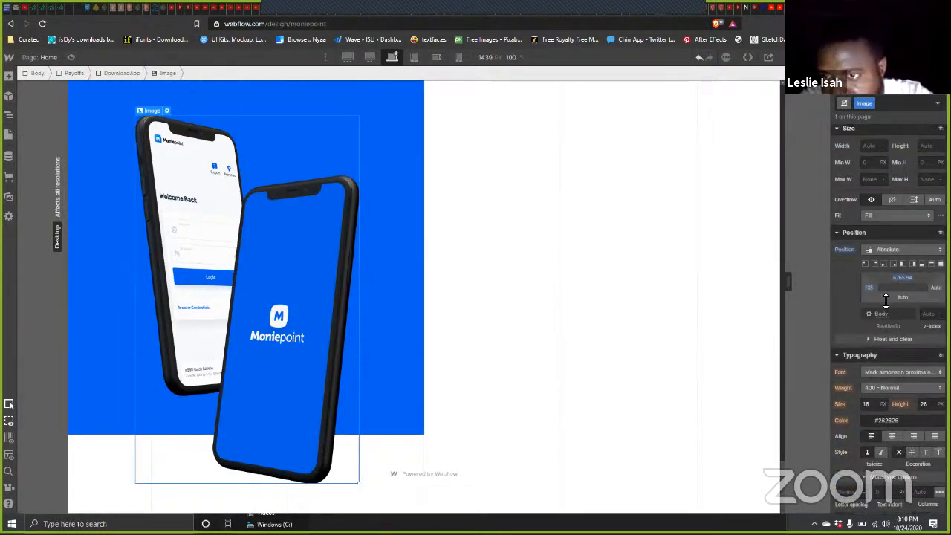
click(888, 249)
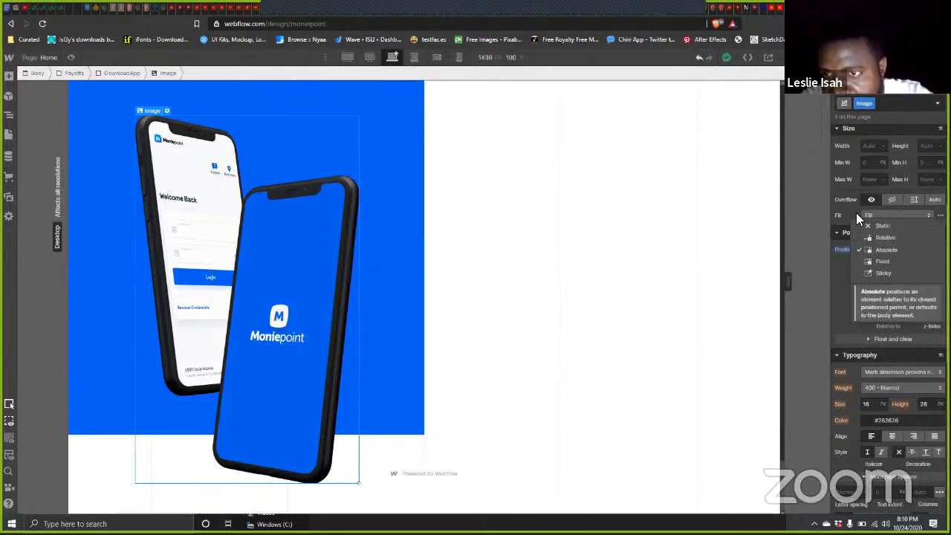
click(669, 279)
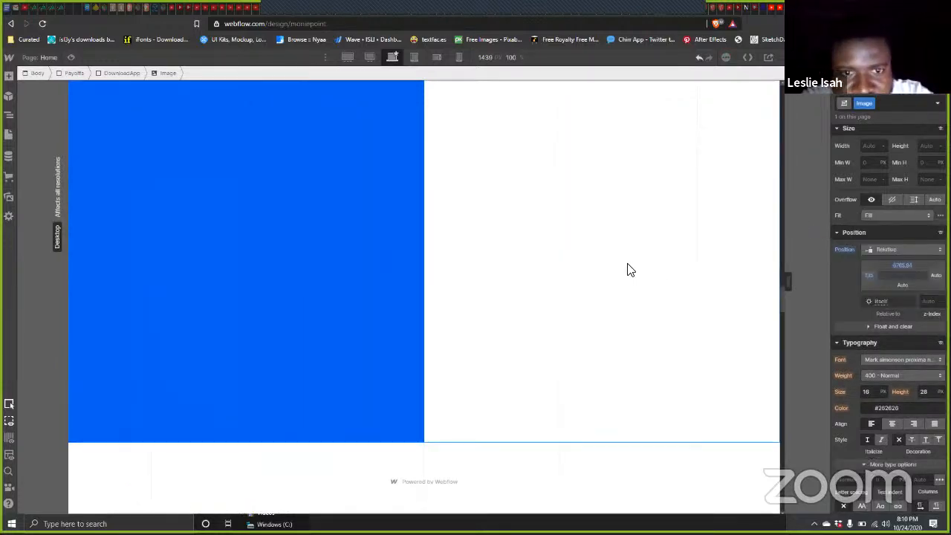
Step: Look through the page sections above and below DownloadApp to find where the relatively positioned phone image sits
scroll(620, 300, up, 4)
scroll(601, 292, up, 15)
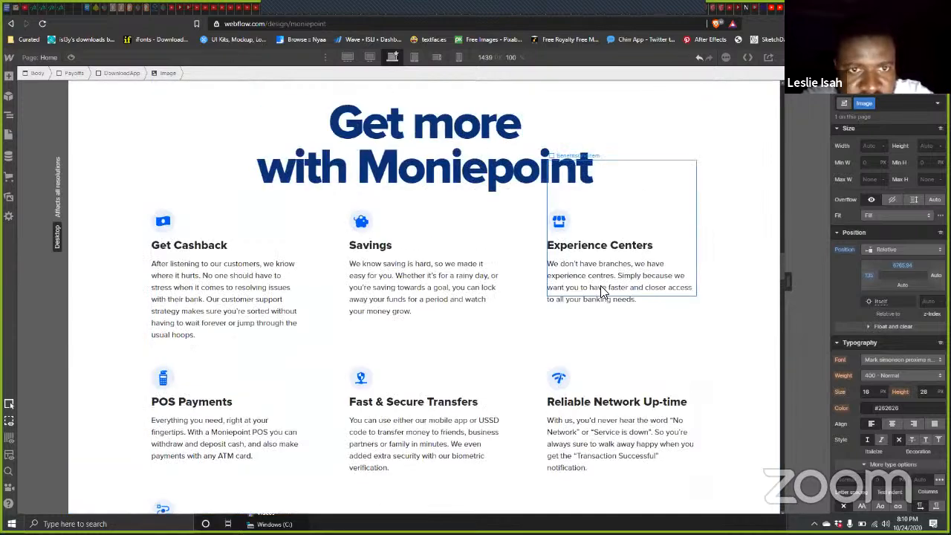
scroll(600, 287, down, 6)
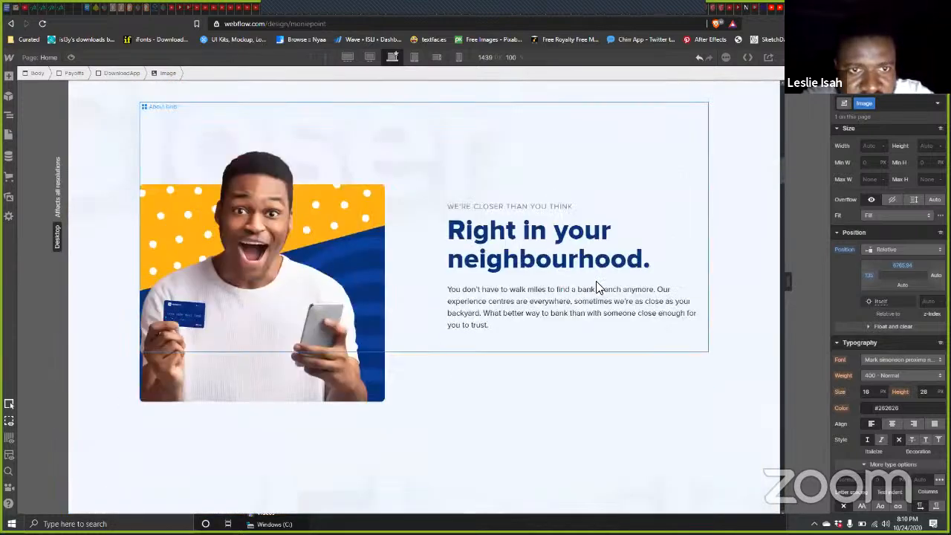
scroll(603, 287, up, 4)
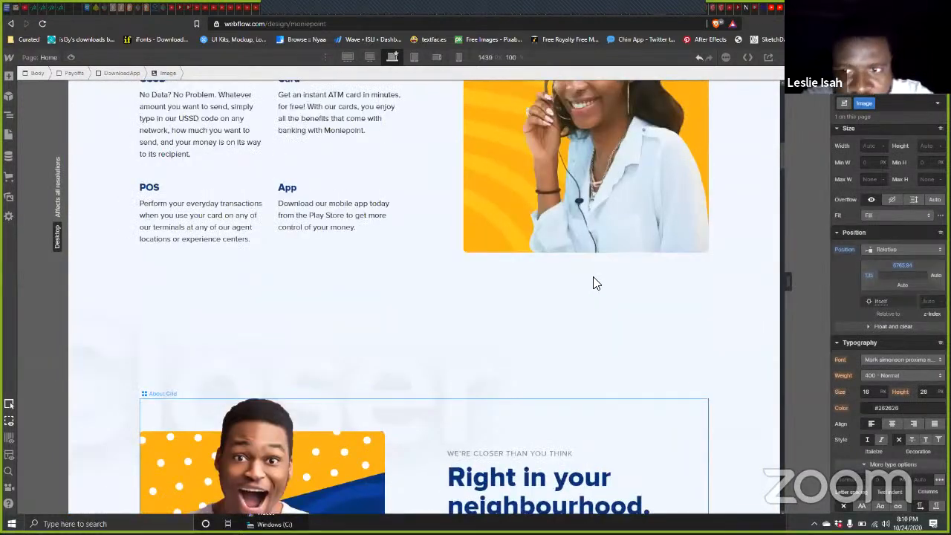
scroll(592, 282, up, 10)
scroll(587, 286, down, 5)
scroll(586, 286, down, 12)
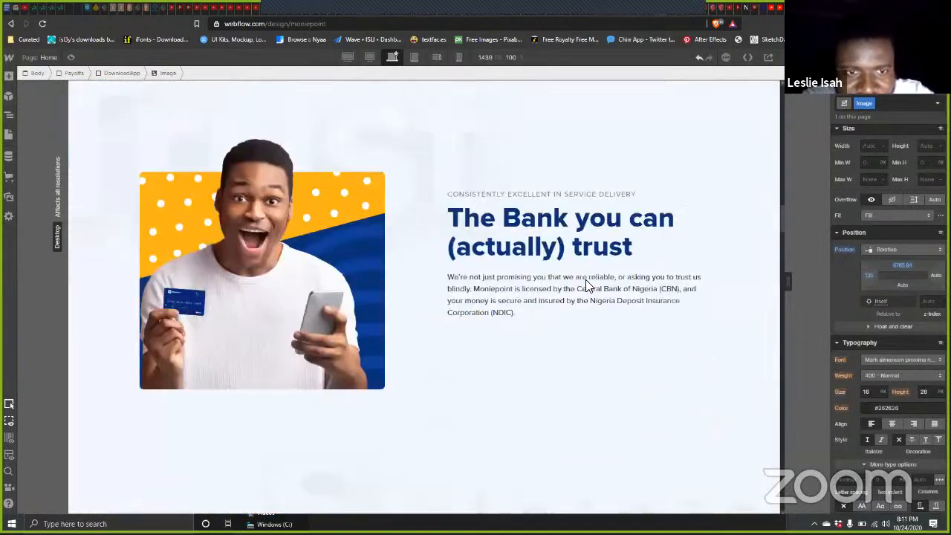
scroll(585, 288, down, 5)
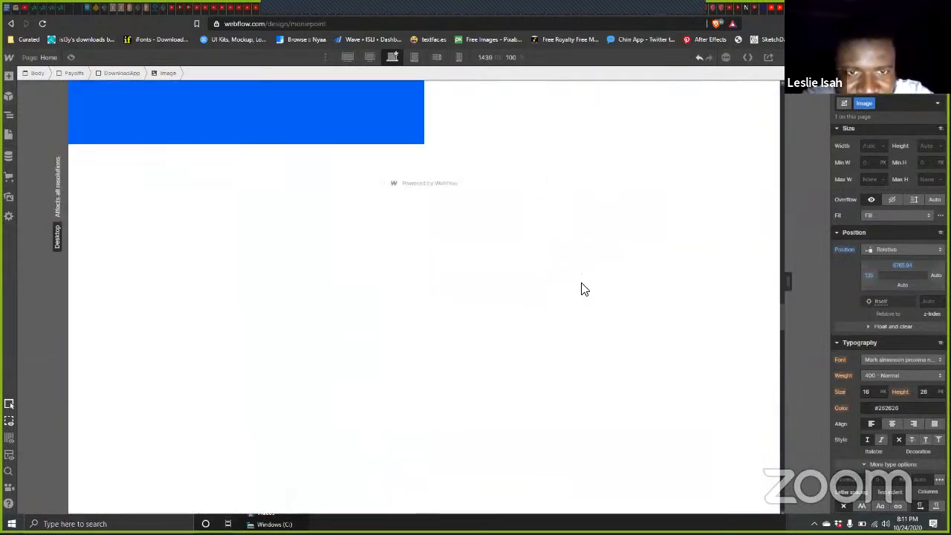
scroll(584, 289, up, 4)
scroll(583, 289, up, 3)
scroll(579, 287, down, 2)
scroll(581, 288, up, 2)
scroll(631, 299, down, 2)
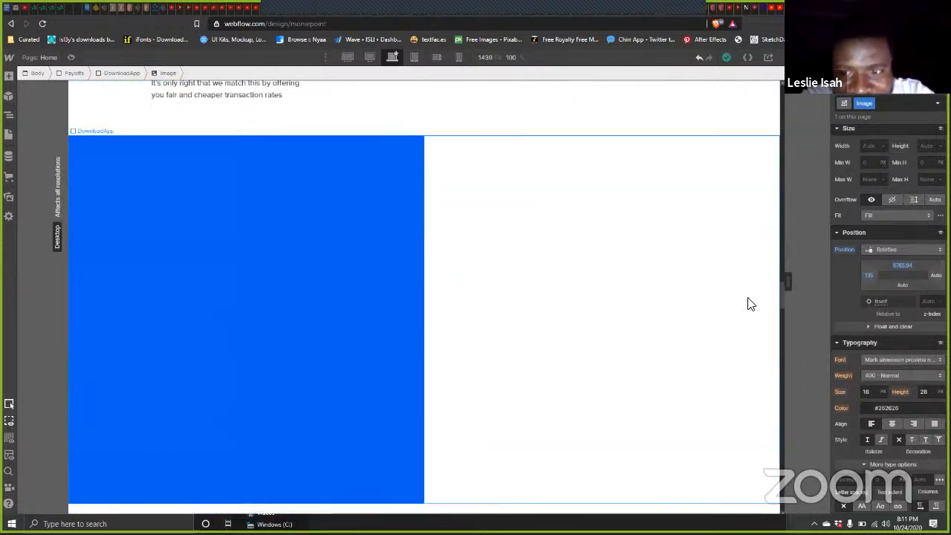
scroll(776, 315, down, 5)
scroll(774, 305, up, 5)
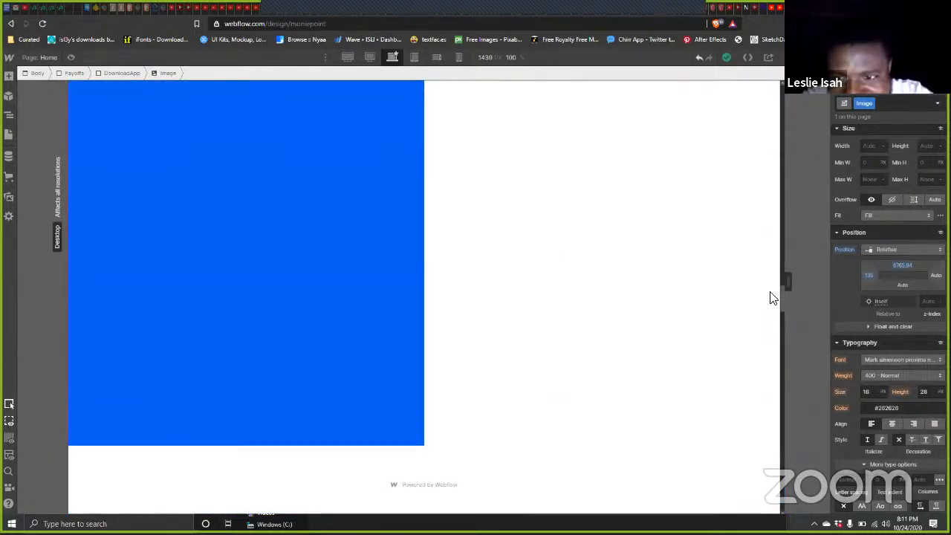
Step: Set the phone image's top and left position offsets to Auto
click(903, 265)
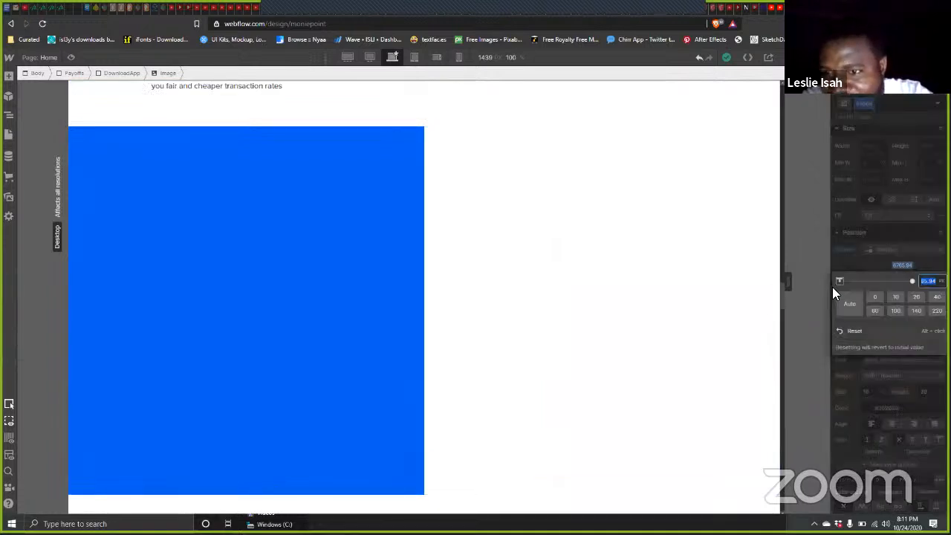
click(843, 303)
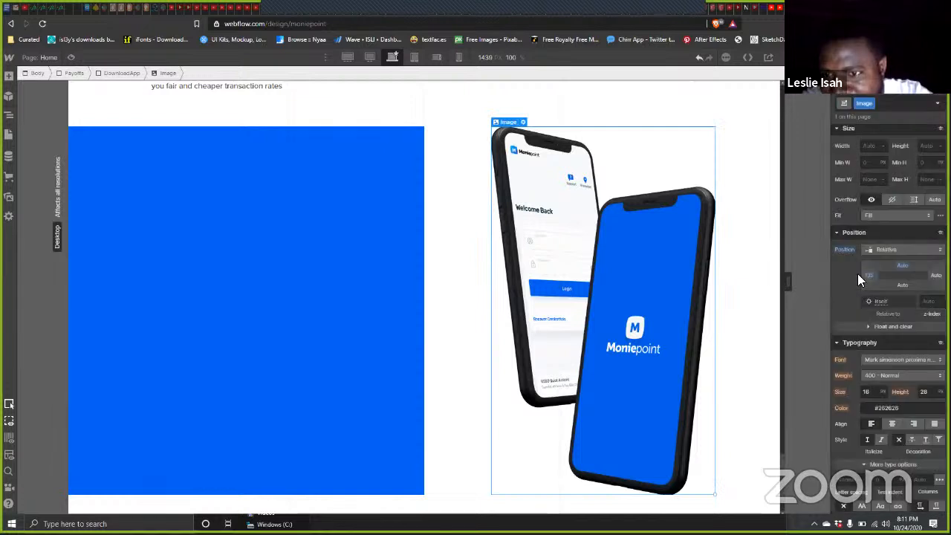
click(866, 273)
click(846, 312)
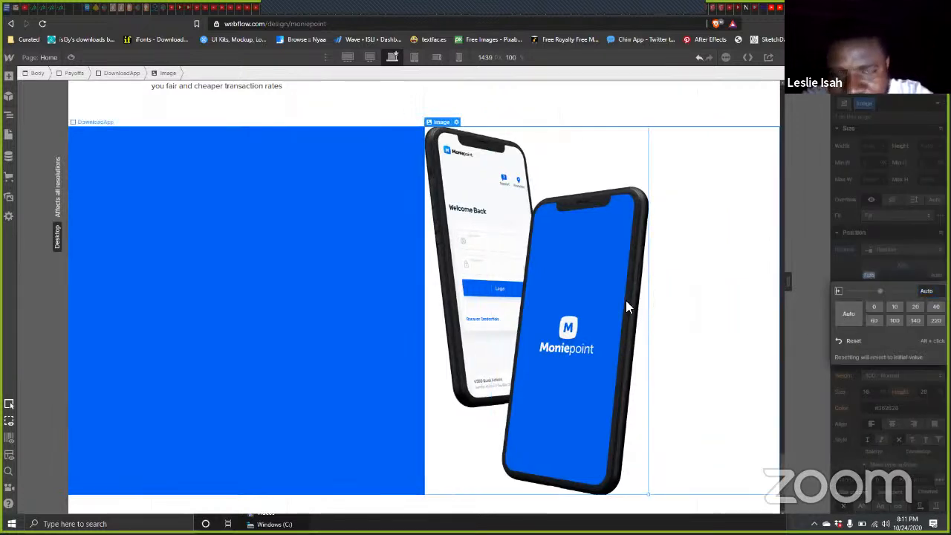
Step: Select the blue PhoneHolder inside DownloadApp and review its background and effects settings
click(749, 274)
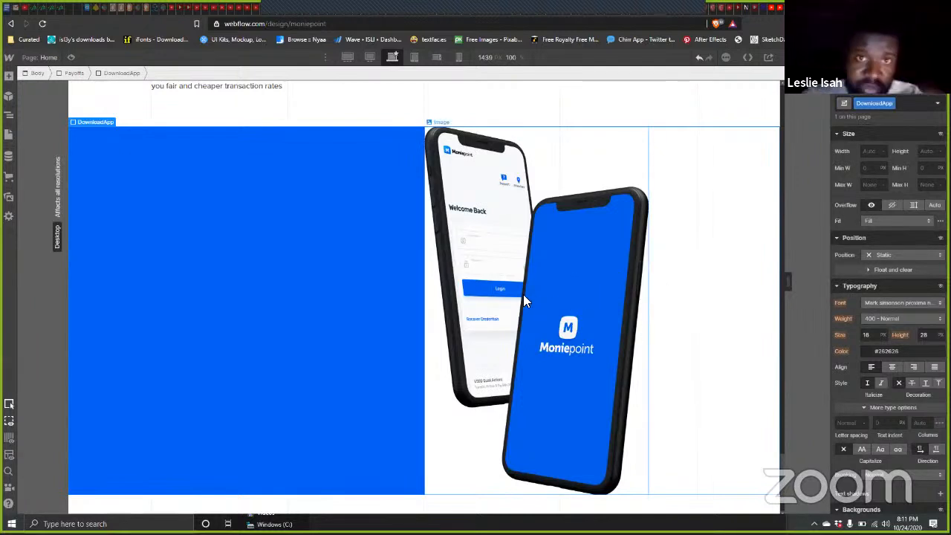
click(272, 199)
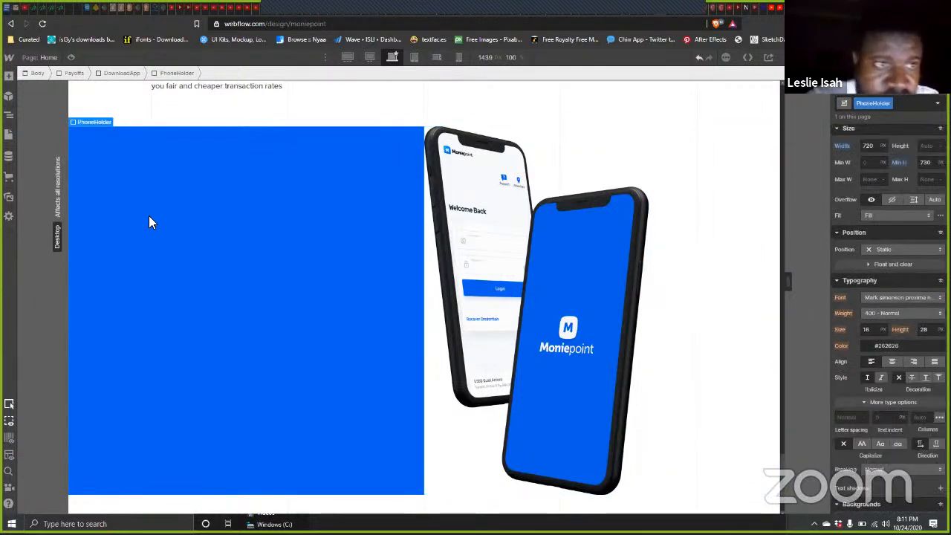
scroll(881, 381, down, 4)
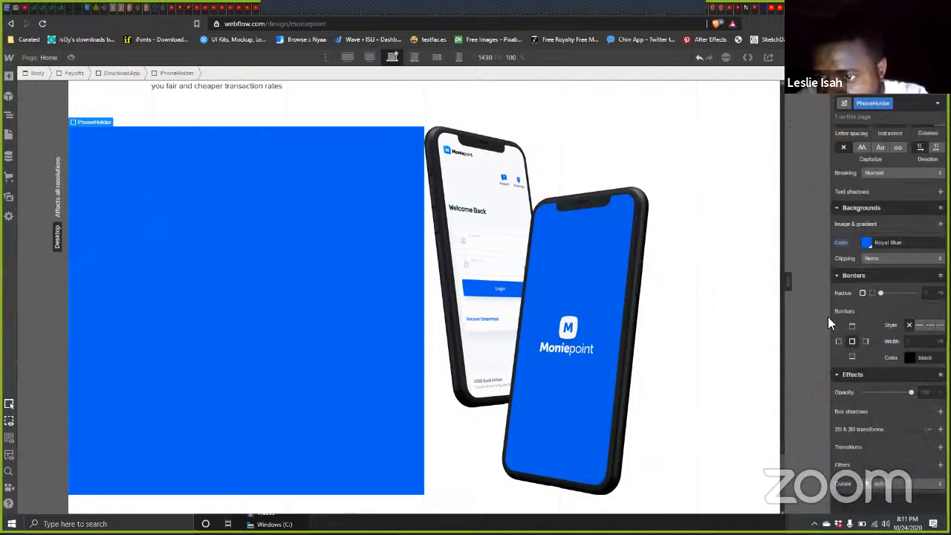
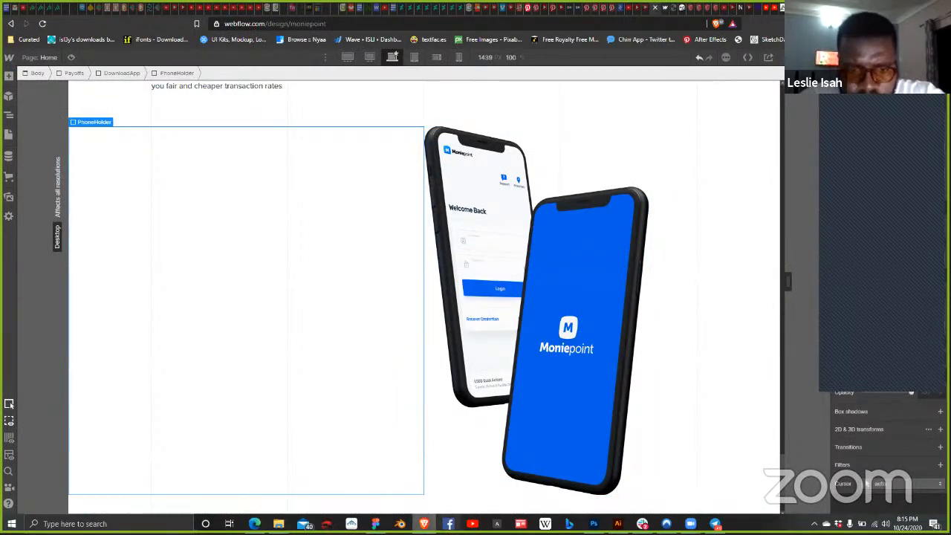
Step: Switch to the Figma design and rename the PhoneHolder_Image layer as PhoneHolder_BG
click(375, 524)
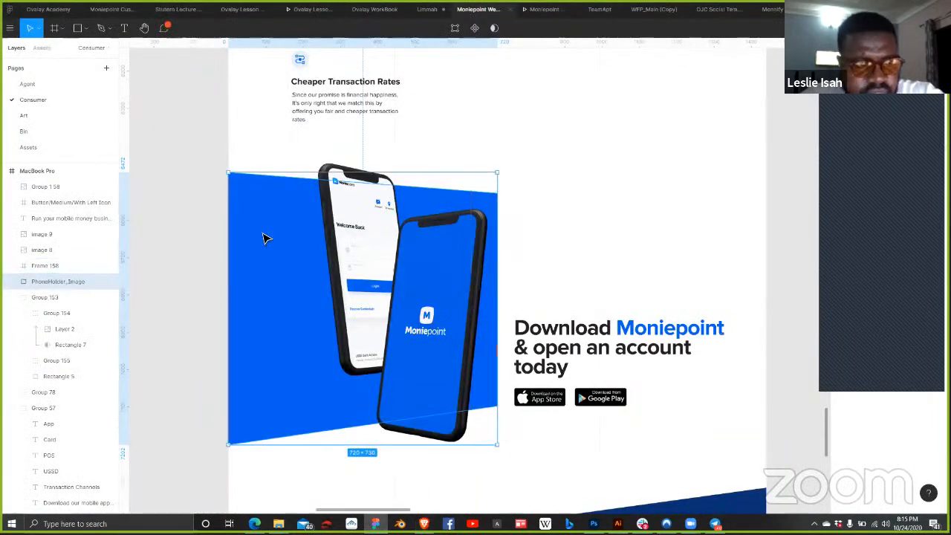
double_click(72, 281)
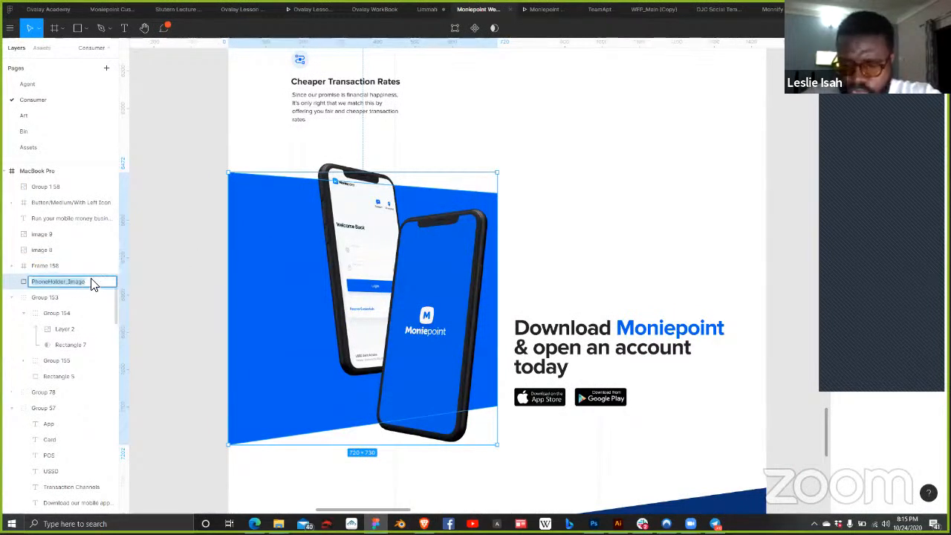
click(92, 285)
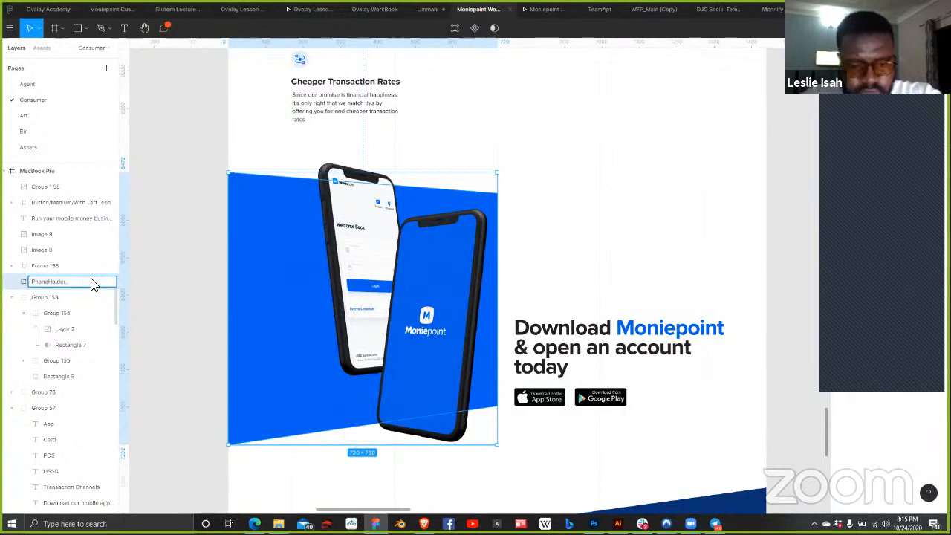
text(BG)
key(Return)
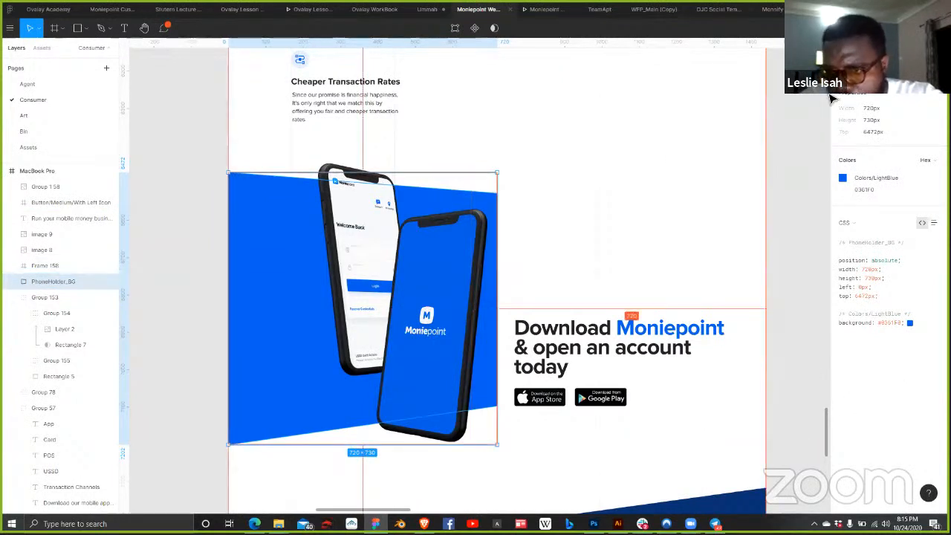
Step: Export the PhoneHolder_BG shape as an SVG file into the Moniepoint folder
click(847, 48)
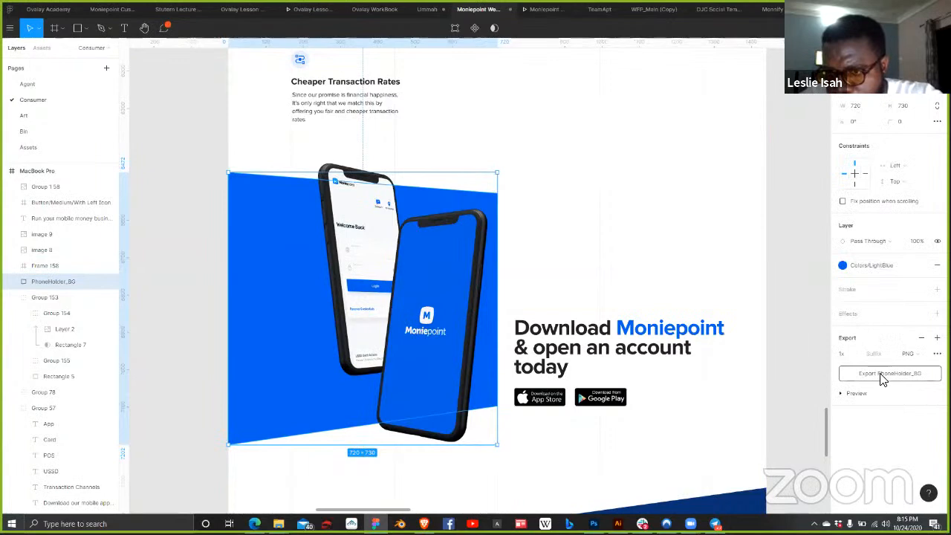
click(889, 372)
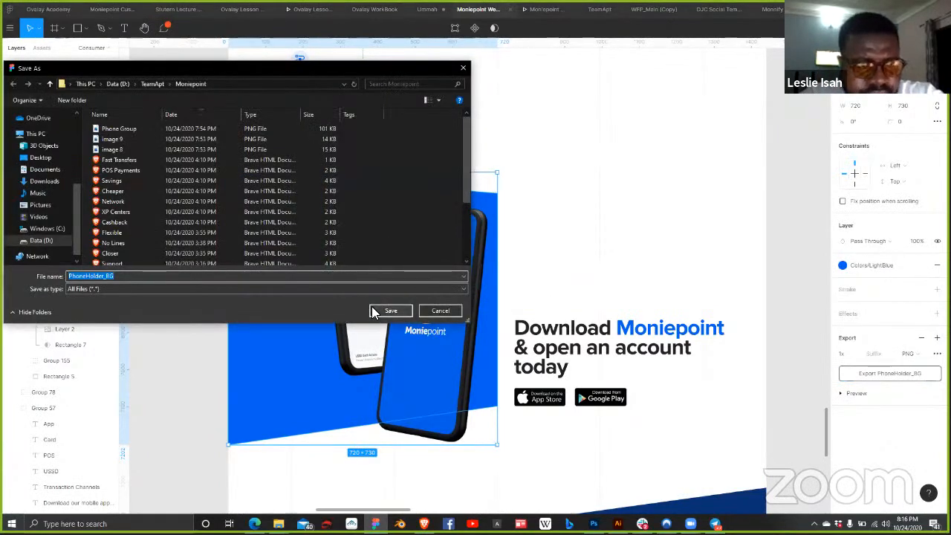
click(443, 312)
click(911, 355)
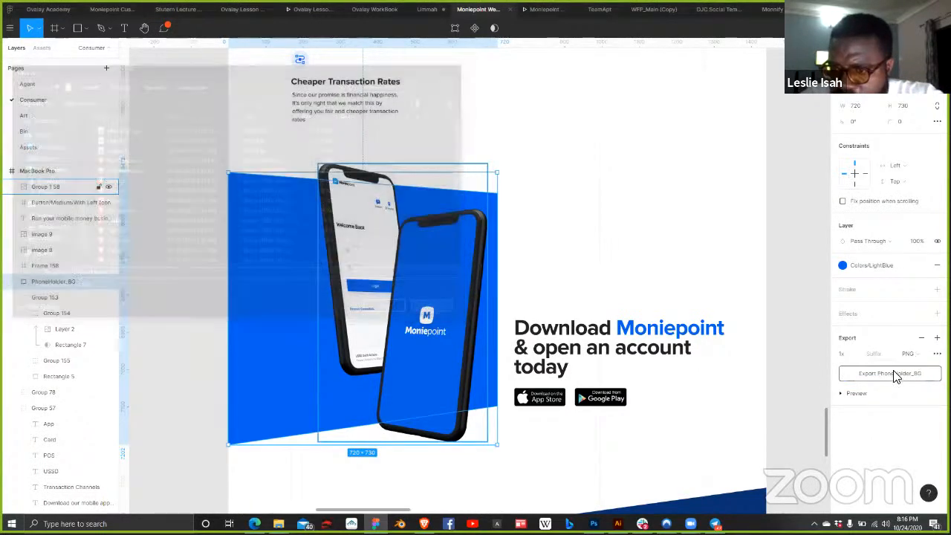
click(907, 377)
click(868, 380)
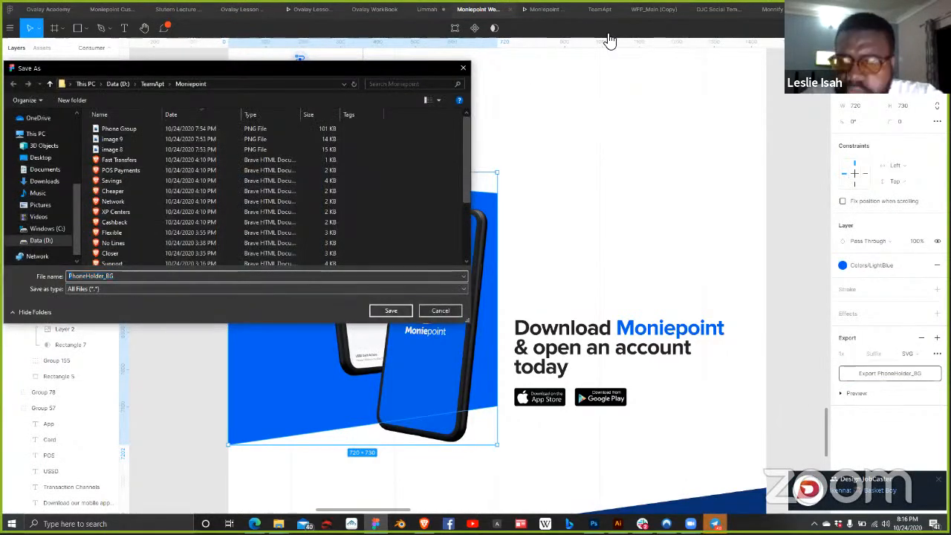
key(Return)
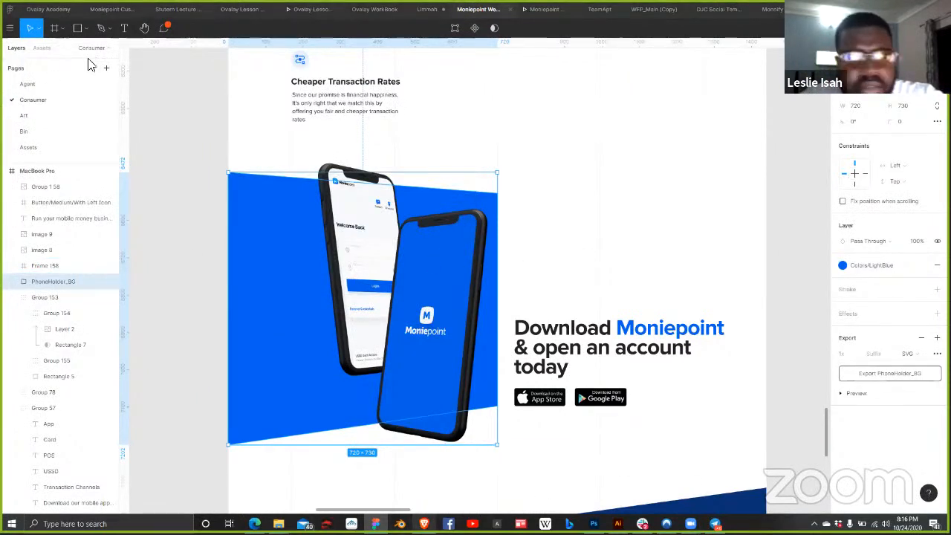
Step: Switch to Webflow and upload the exported PhoneHolder_BG file to the site's assets
key(alt+Tab)
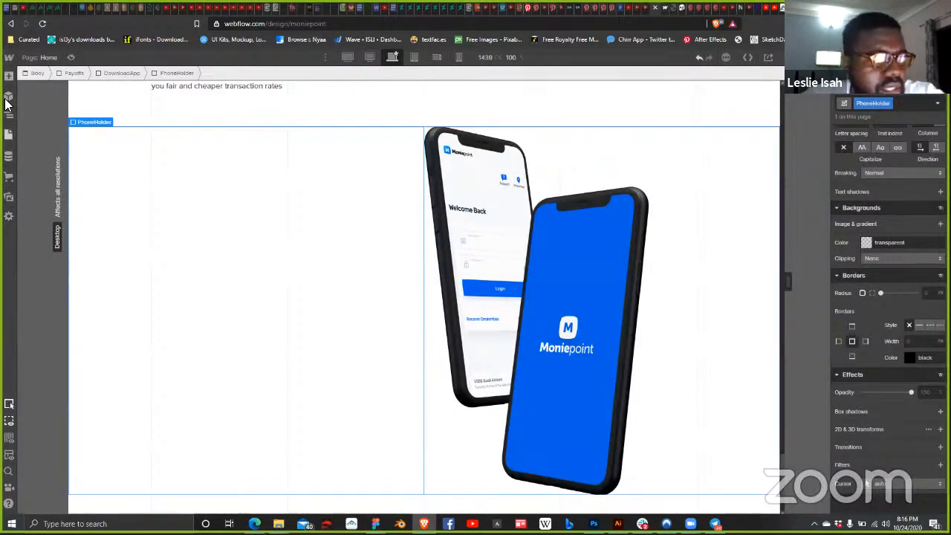
click(9, 196)
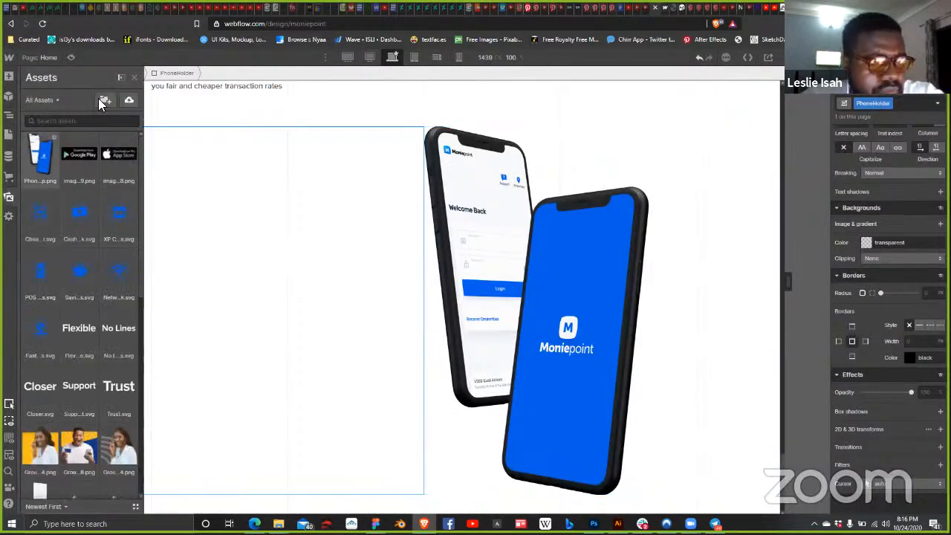
click(129, 100)
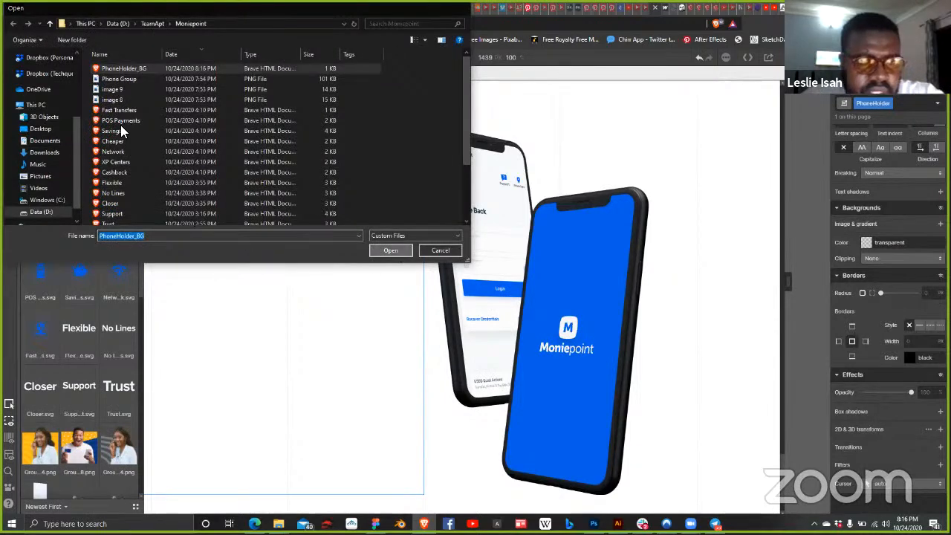
key(Return)
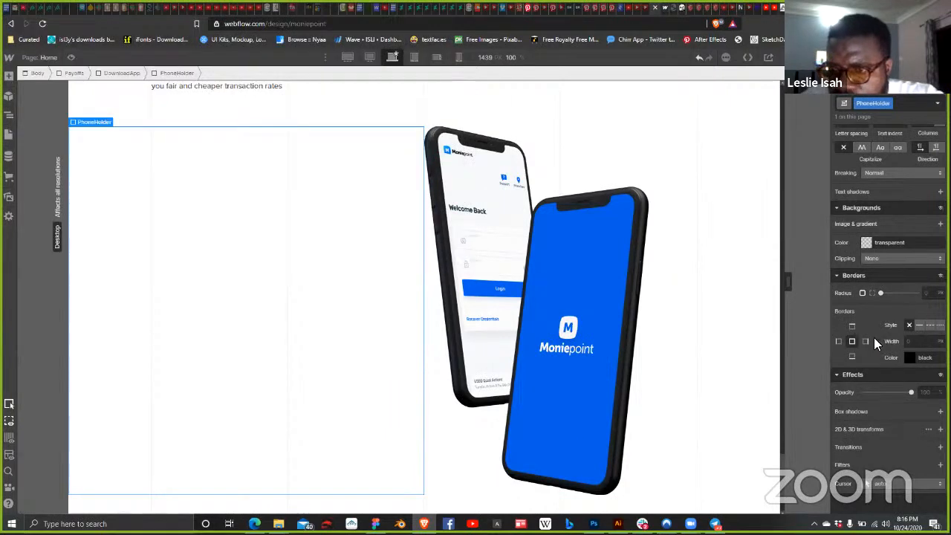
Step: Set PhoneHolder's background image to PhoneHolder_BG.svg without tiling and check it on the page
scroll(884, 189, up, 2)
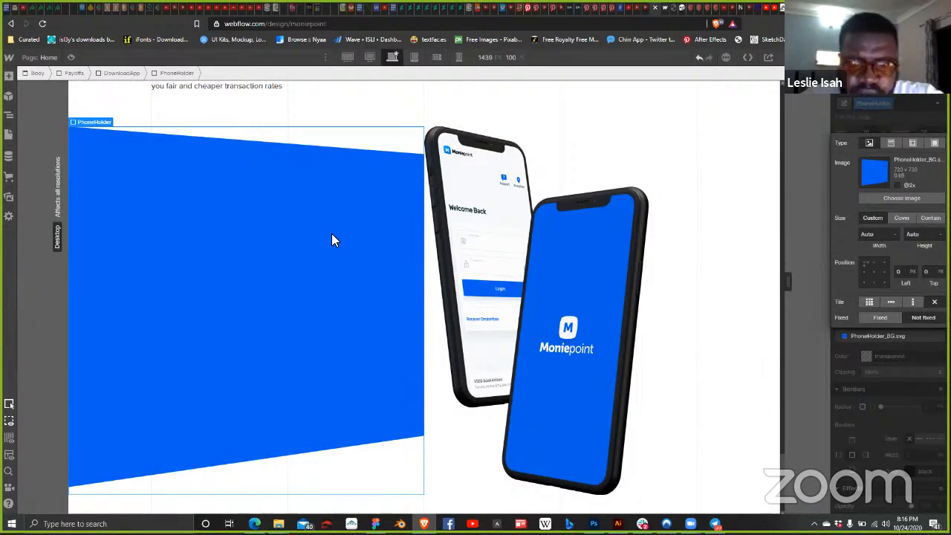
scroll(332, 233, down, 1)
scroll(334, 233, up, 2)
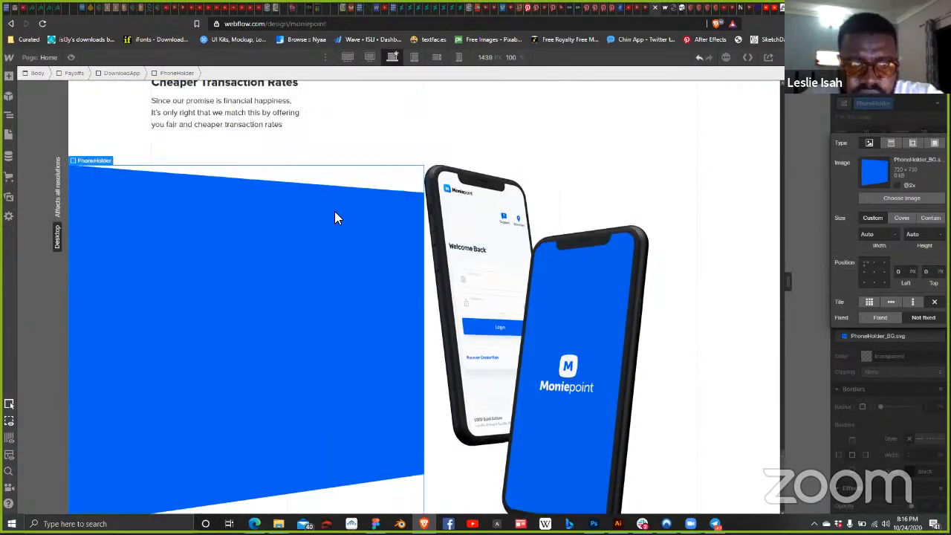
scroll(334, 216, up, 1)
scroll(85, 174, down, 2)
scroll(85, 174, up, 1)
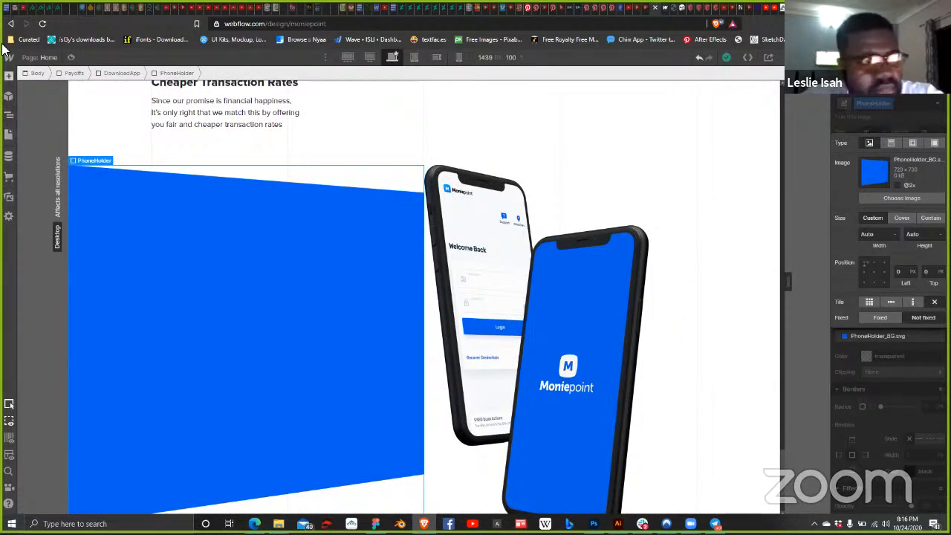
Step: Try moving the phone image into PhoneHolder, undo the move, and place a copy of the image inside PhoneHolder instead
key(z)
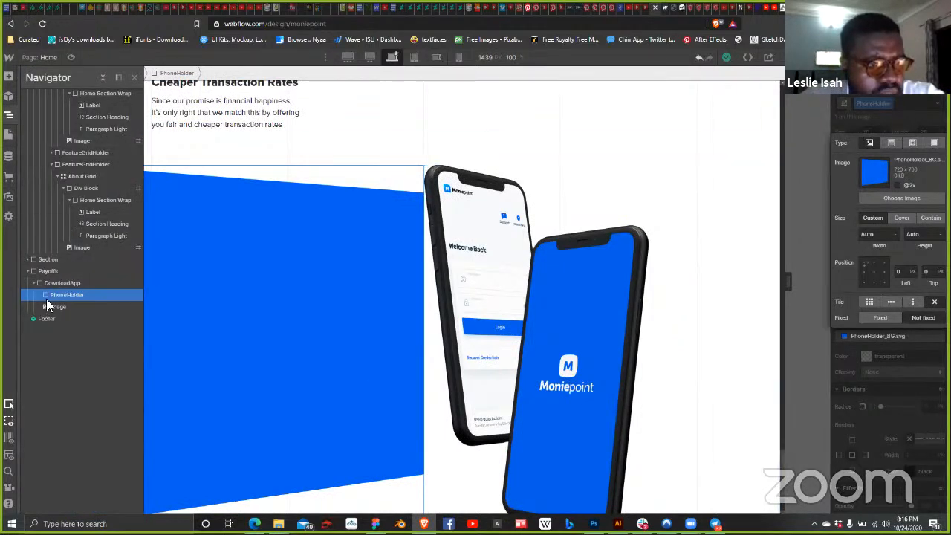
click(62, 305)
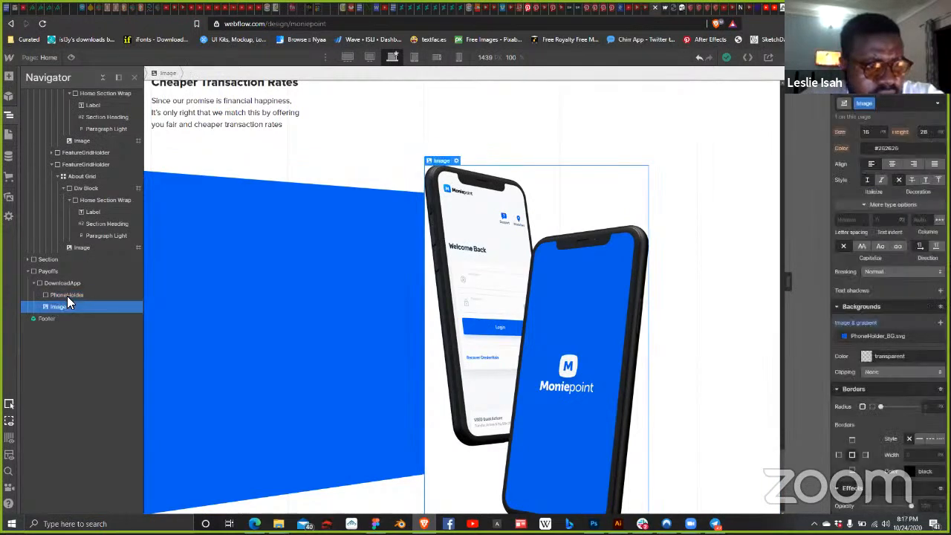
drag(50, 306, 71, 295)
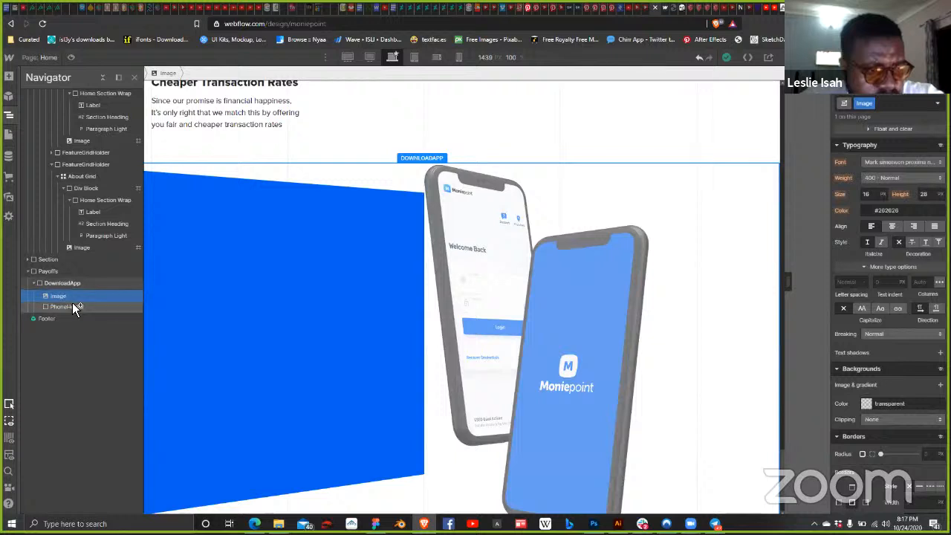
key(ctrl+z)
key(ctrl+z)
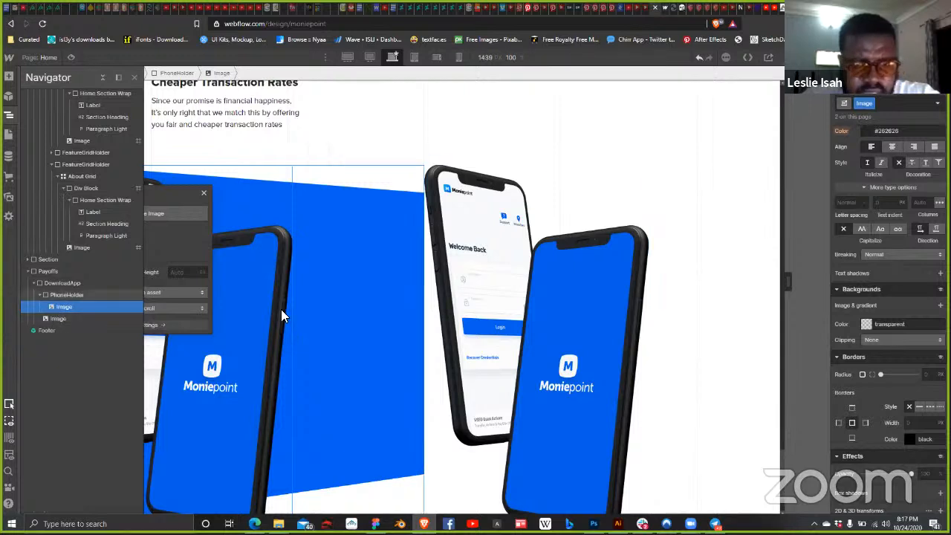
Step: Delete the original phone image outside PhoneHolder in DownloadApp and check the section down to the footer
click(58, 318)
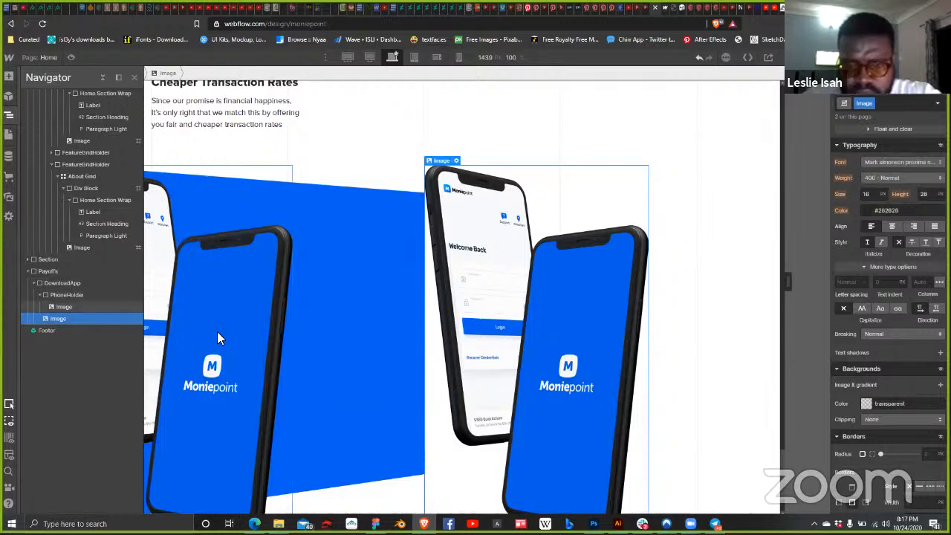
key(Delete)
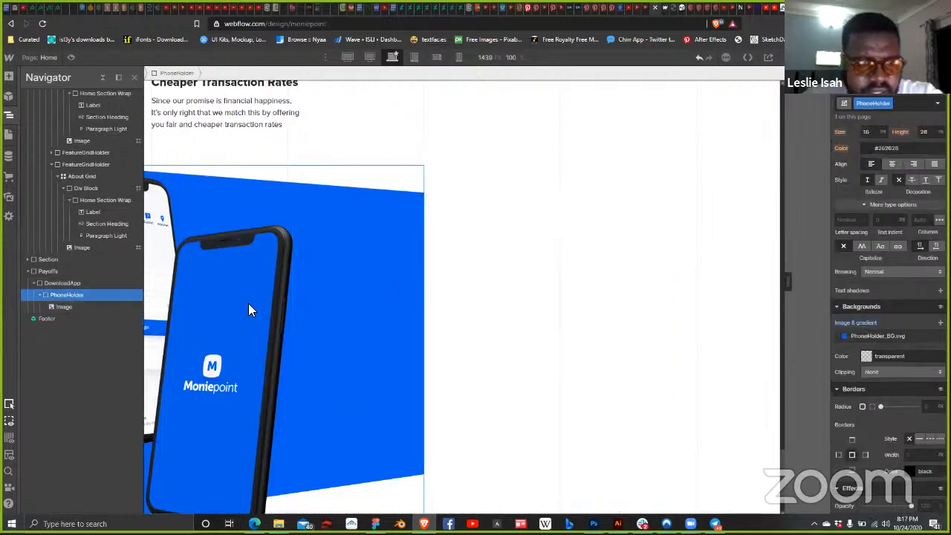
scroll(489, 307, down, 2)
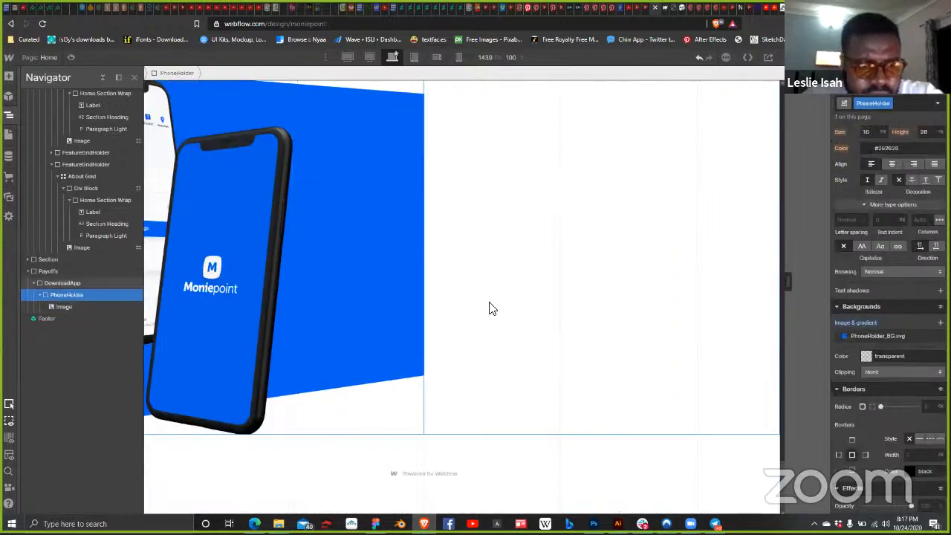
scroll(489, 307, up, 2)
scroll(445, 308, down, 2)
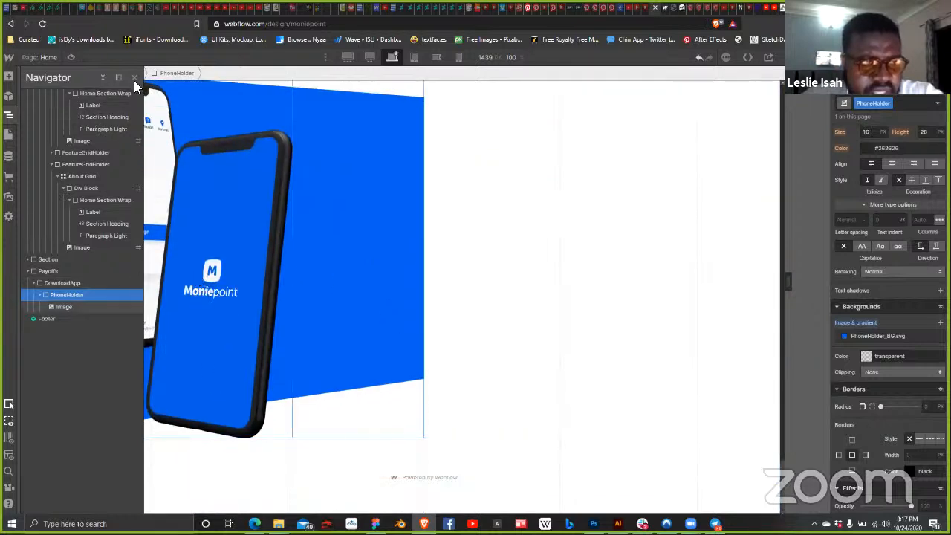
Step: Set the PhoneHolder block's display to flex
click(199, 124)
scroll(336, 238, up, 2)
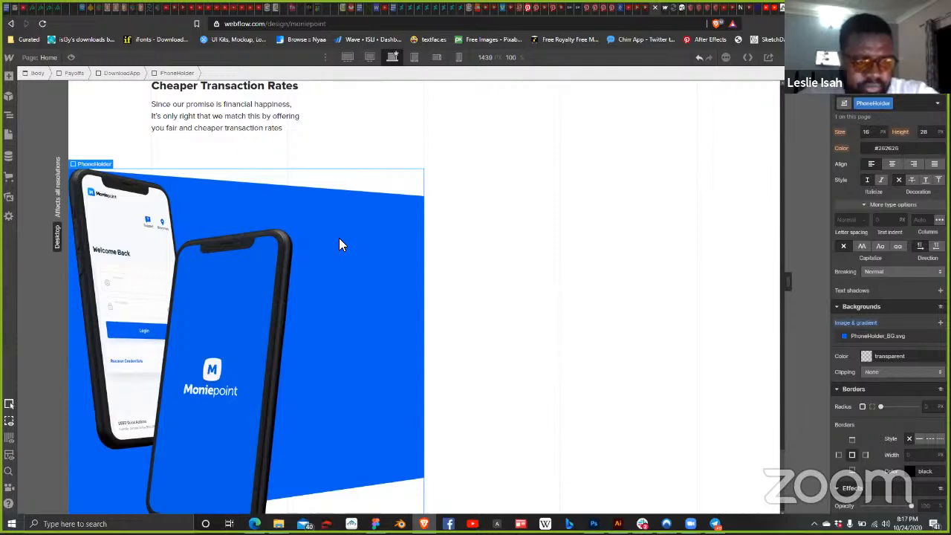
scroll(338, 237, down, 2)
scroll(340, 239, down, 1)
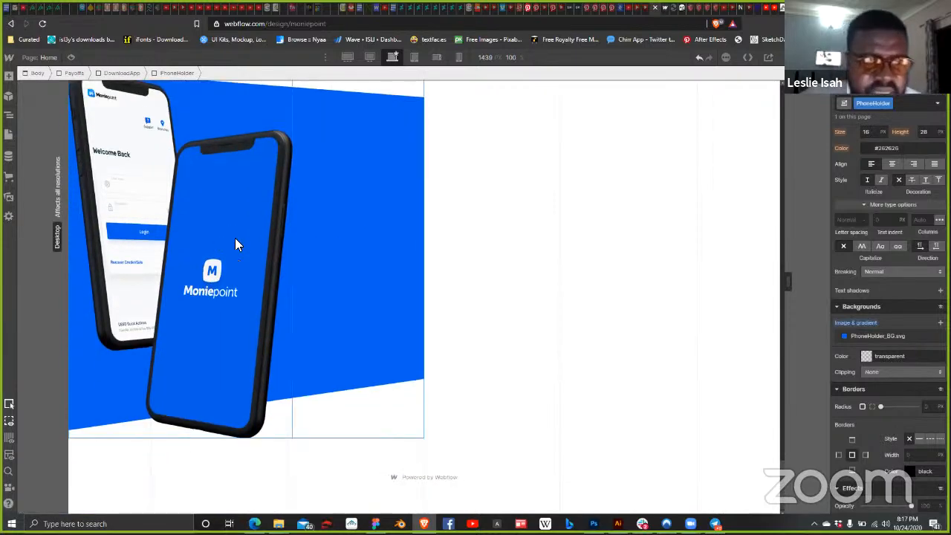
click(355, 231)
key(ctrl+Up)
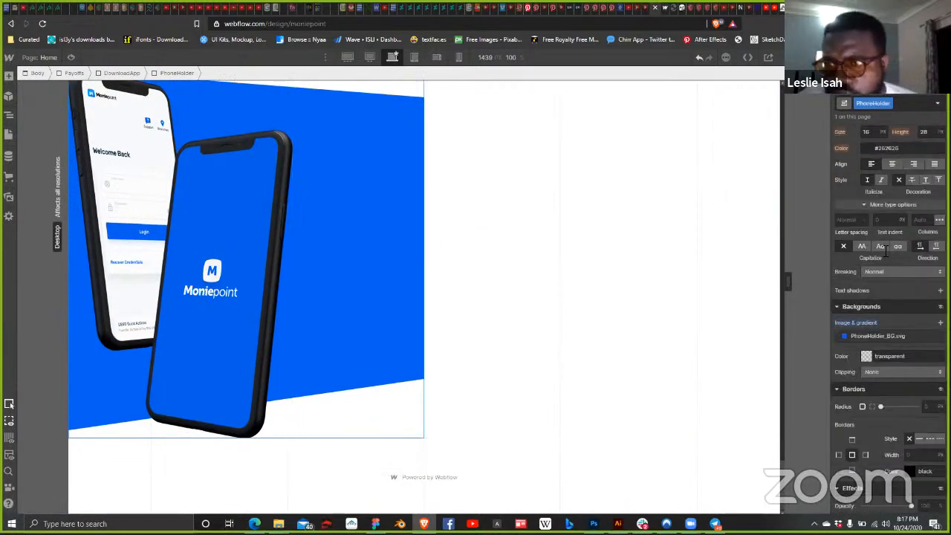
scroll(887, 251, up, 3)
scroll(889, 247, up, 3)
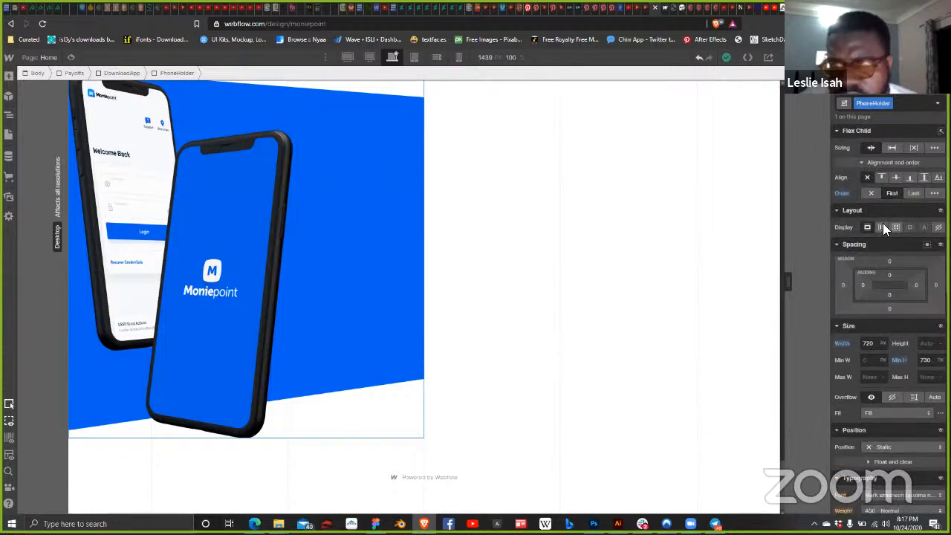
click(882, 227)
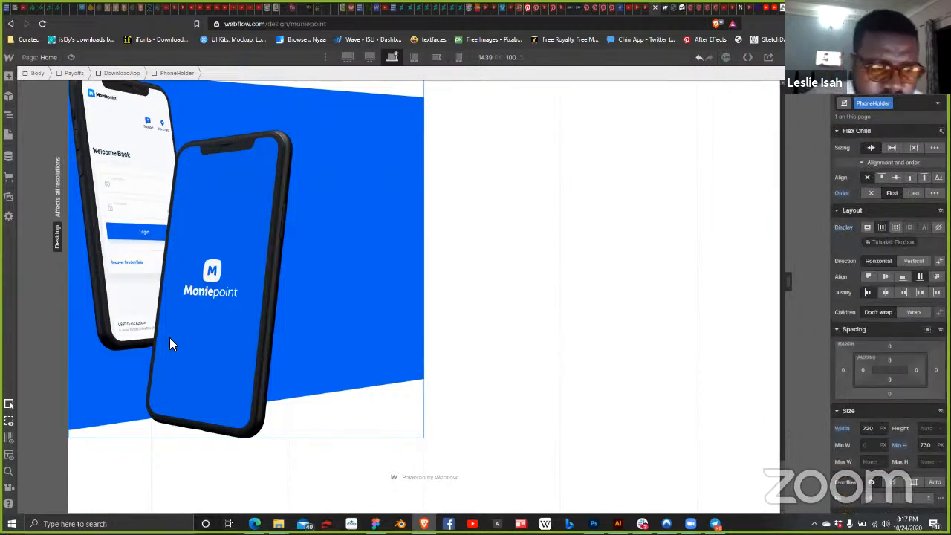
Step: Justify PhoneHolder's content to the end so the phone image sits at the block's right edge
click(289, 358)
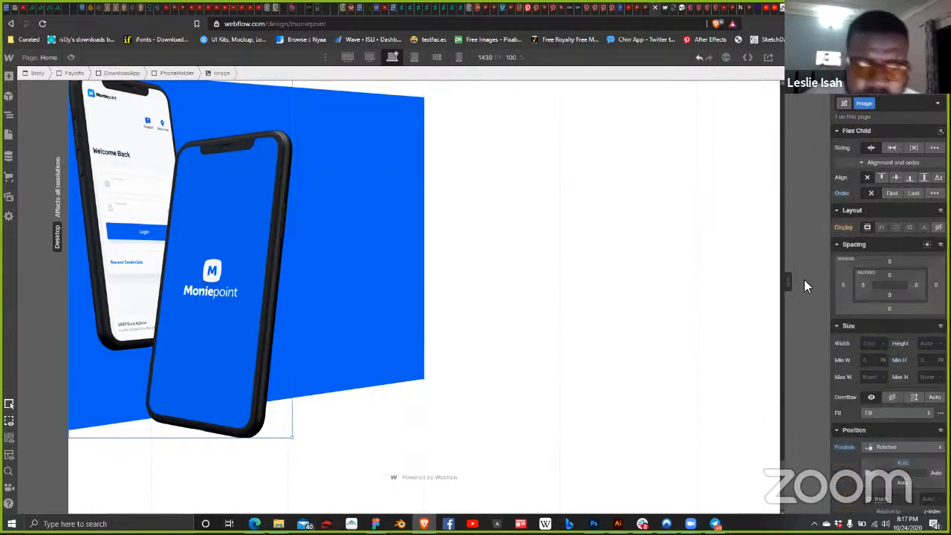
click(295, 268)
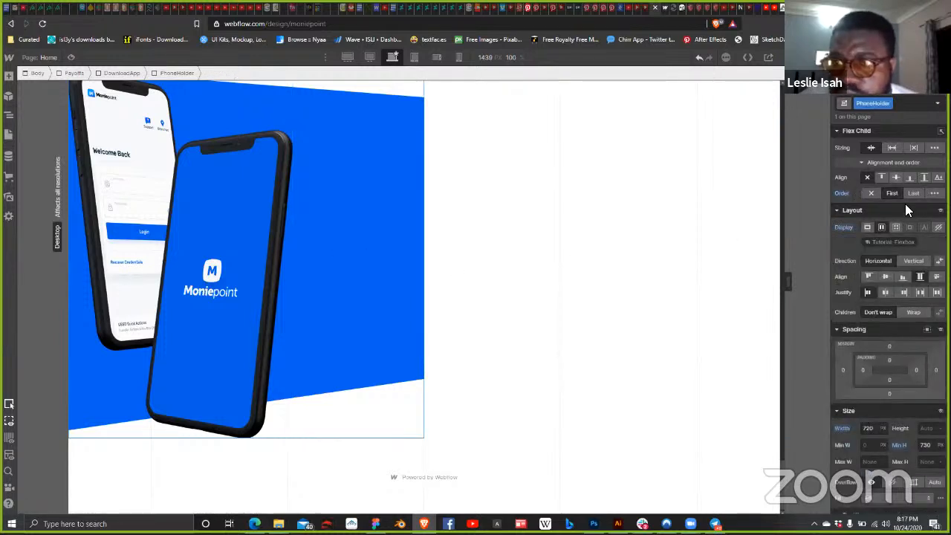
click(903, 292)
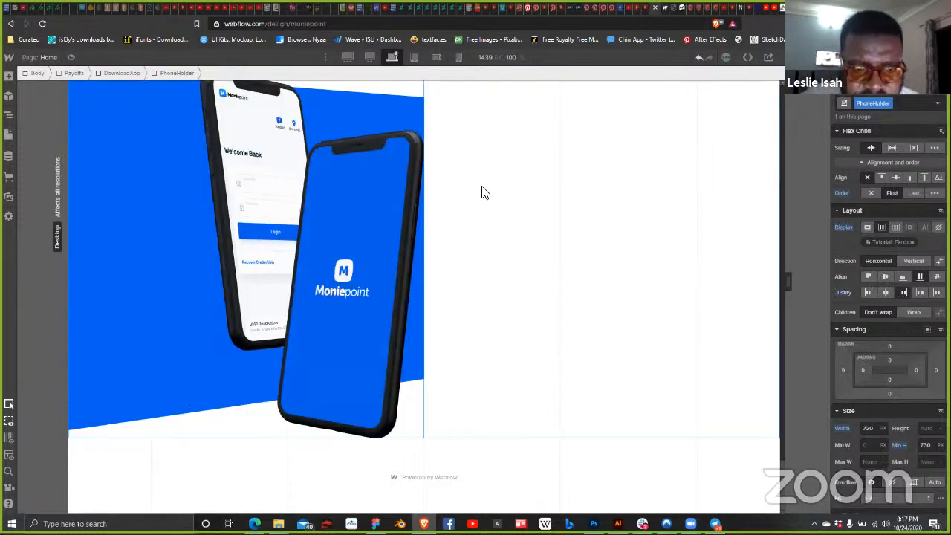
scroll(512, 223, up, 3)
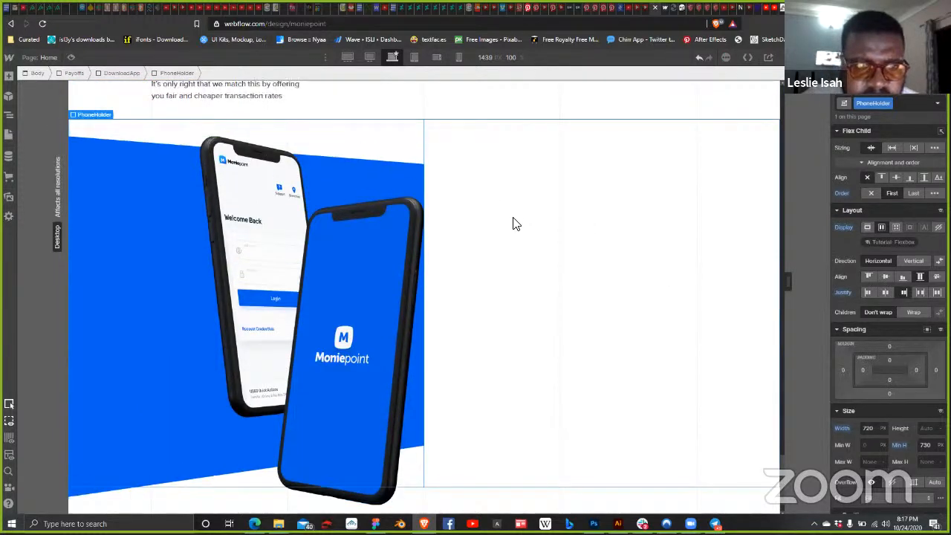
scroll(512, 223, down, 2)
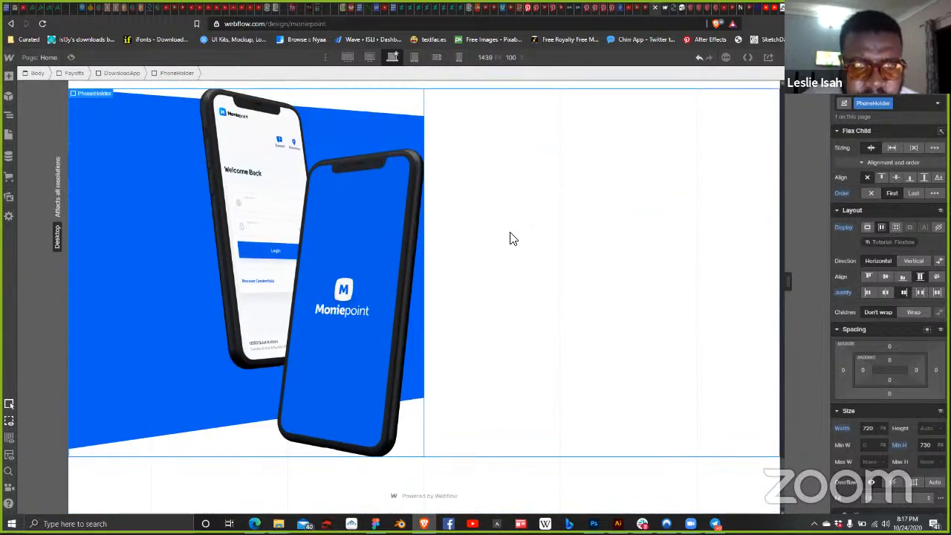
Step: Add a div block inside DownloadApp, beside PhoneHolder, and select it
click(680, 194)
scroll(615, 225, up, 2)
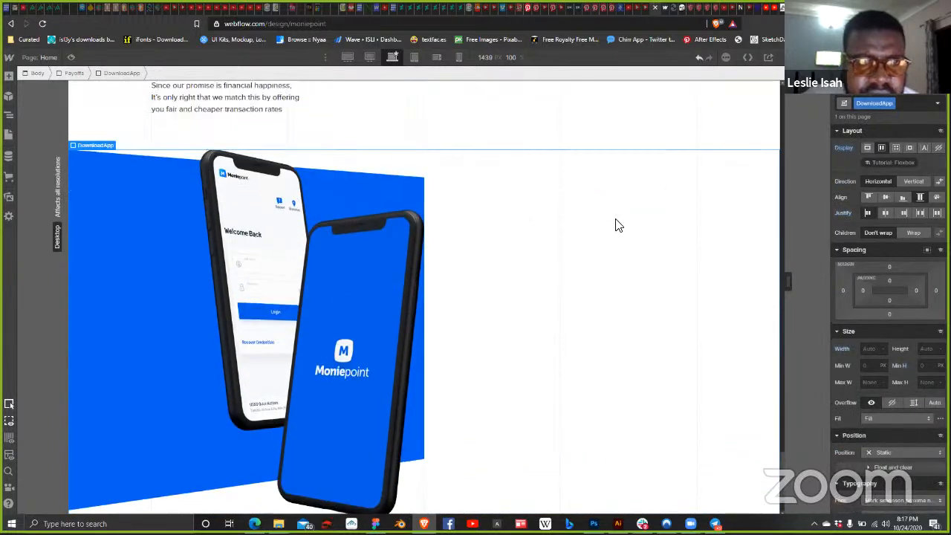
scroll(613, 224, down, 2)
scroll(503, 178, up, 2)
scroll(503, 179, down, 2)
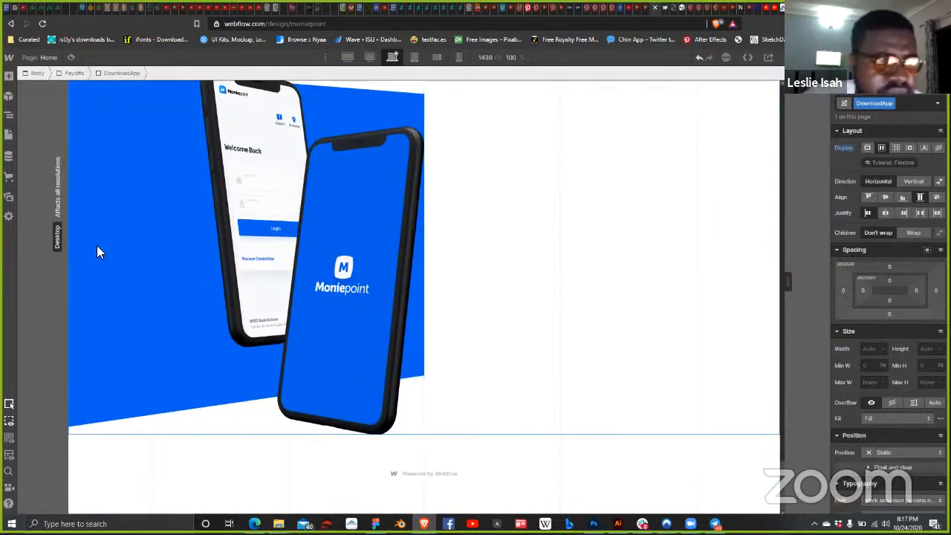
click(9, 115)
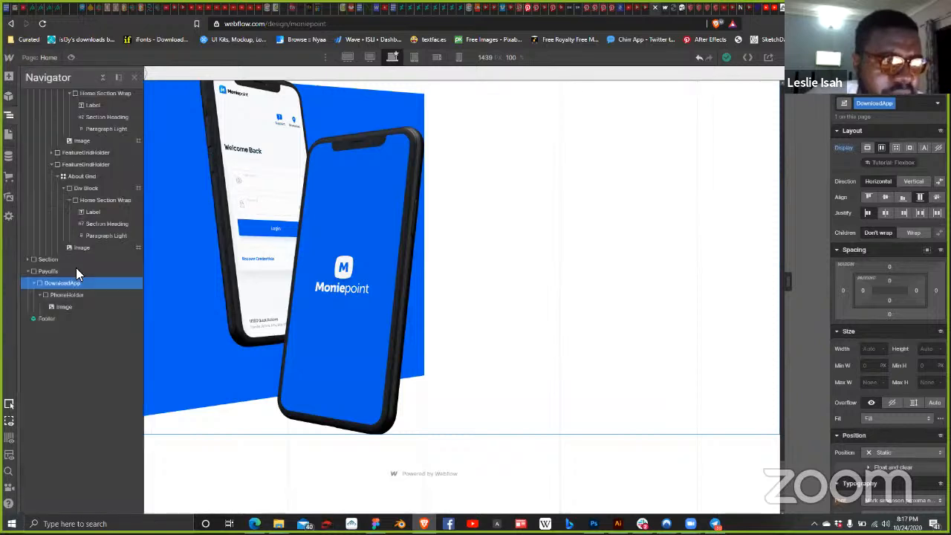
click(42, 294)
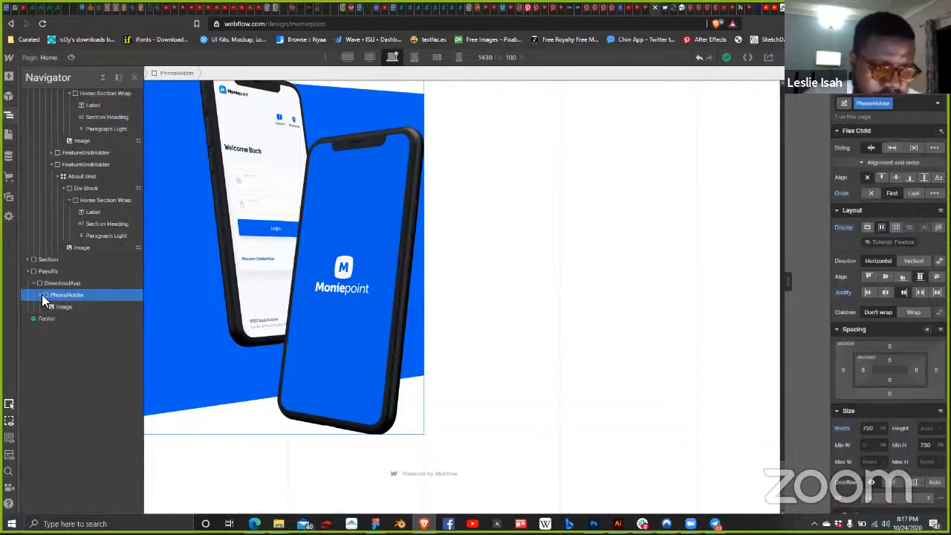
click(9, 76)
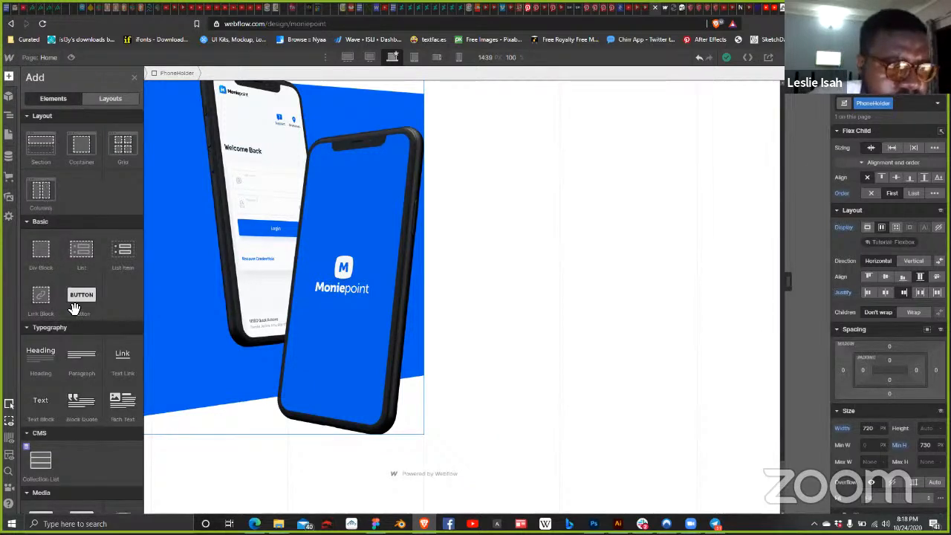
drag(49, 245, 512, 329)
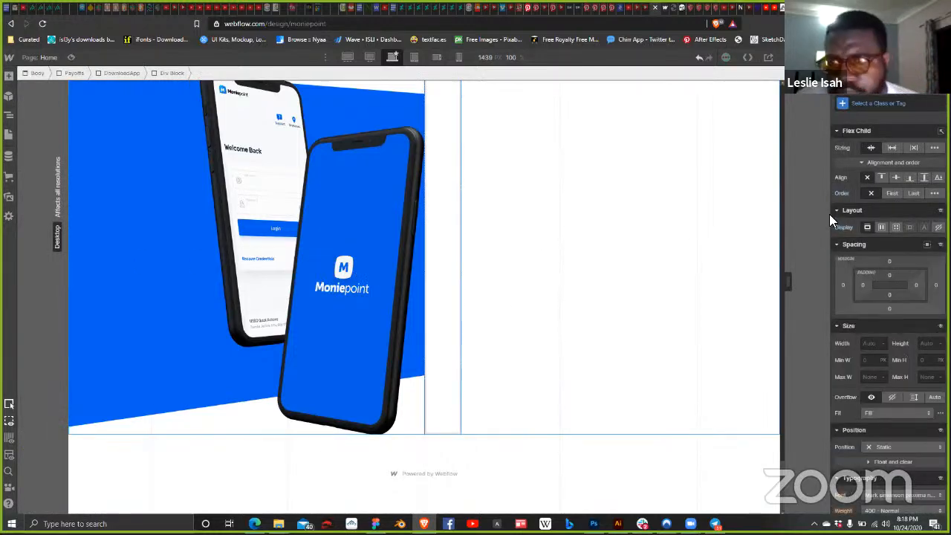
click(629, 220)
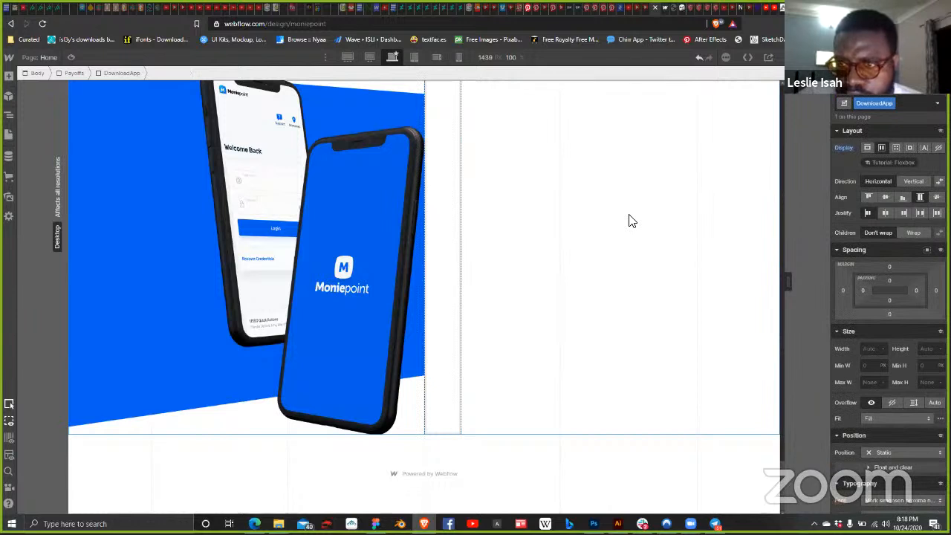
click(453, 336)
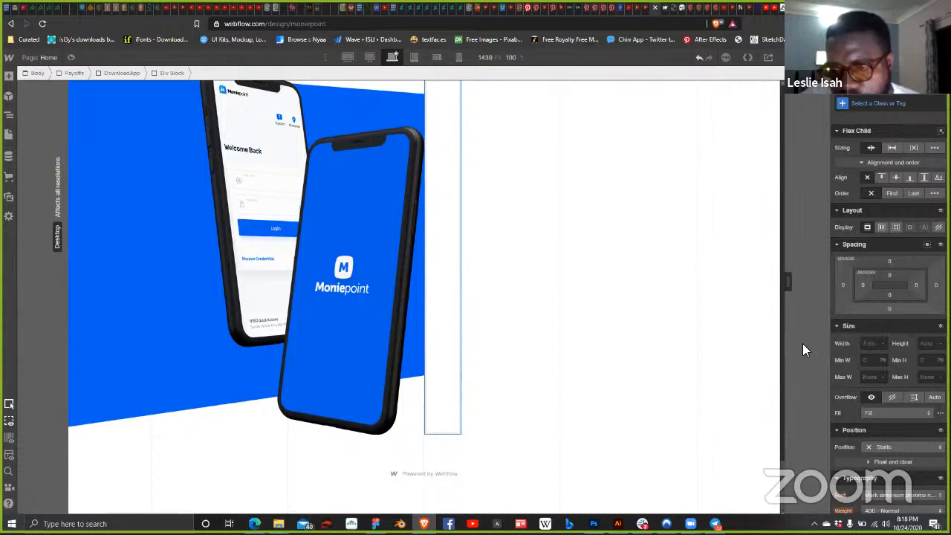
Step: Copy the "Right in your neighbourhood." section heading from the feature section higher up the page
scroll(500, 342, up, 1)
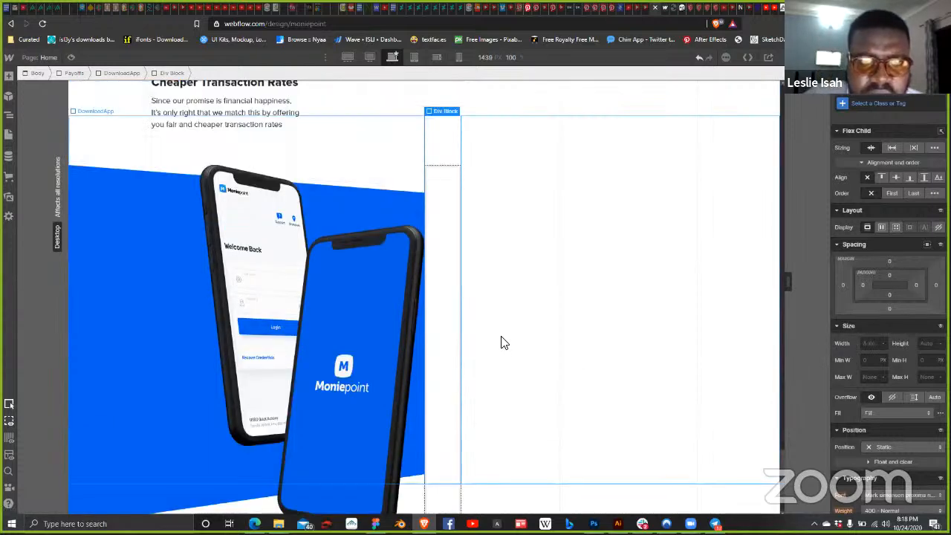
scroll(503, 341, up, 2)
scroll(503, 341, up, 1)
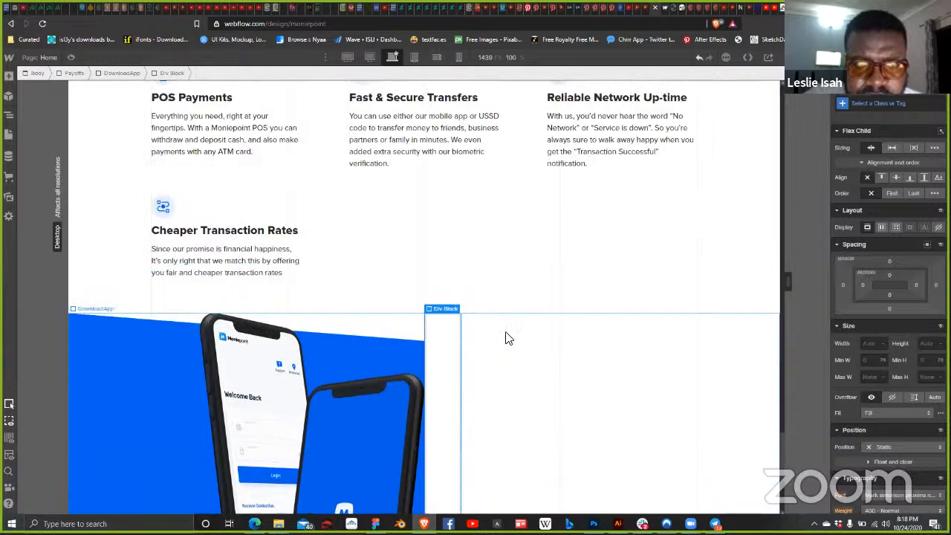
scroll(507, 339, down, 10)
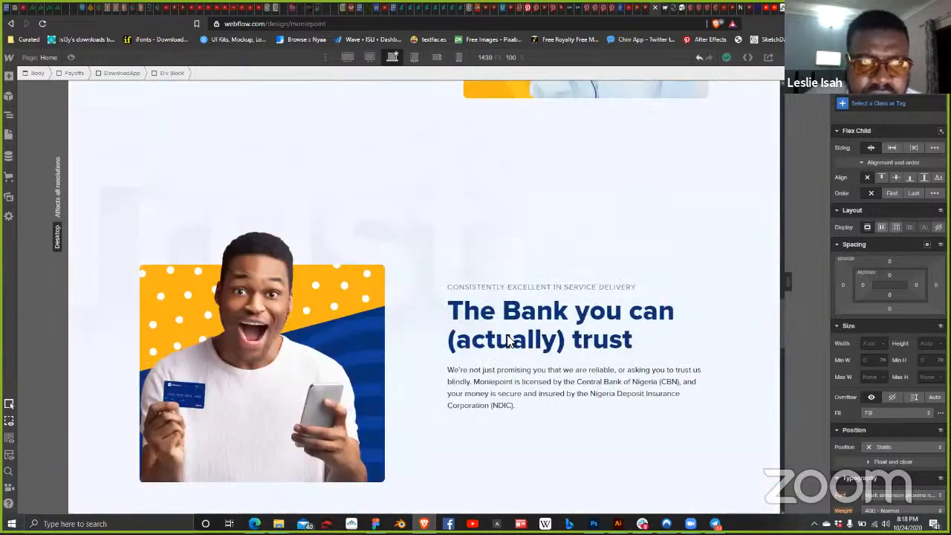
scroll(496, 306, up, 5)
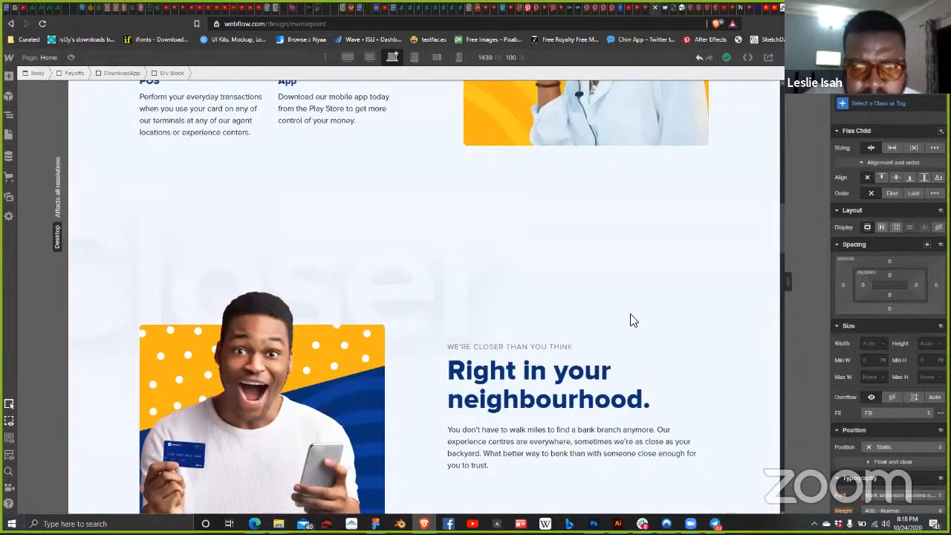
scroll(600, 315, up, 1)
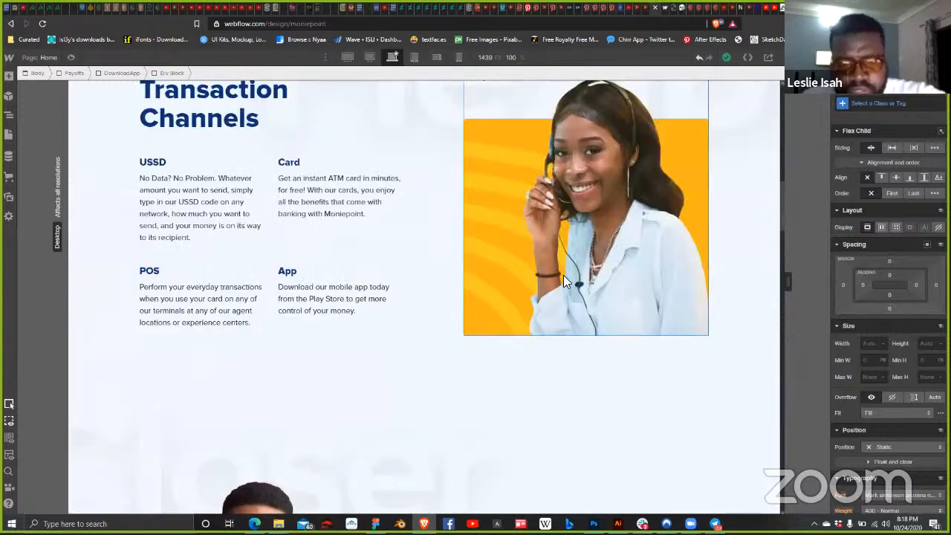
scroll(569, 279, down, 3)
click(615, 294)
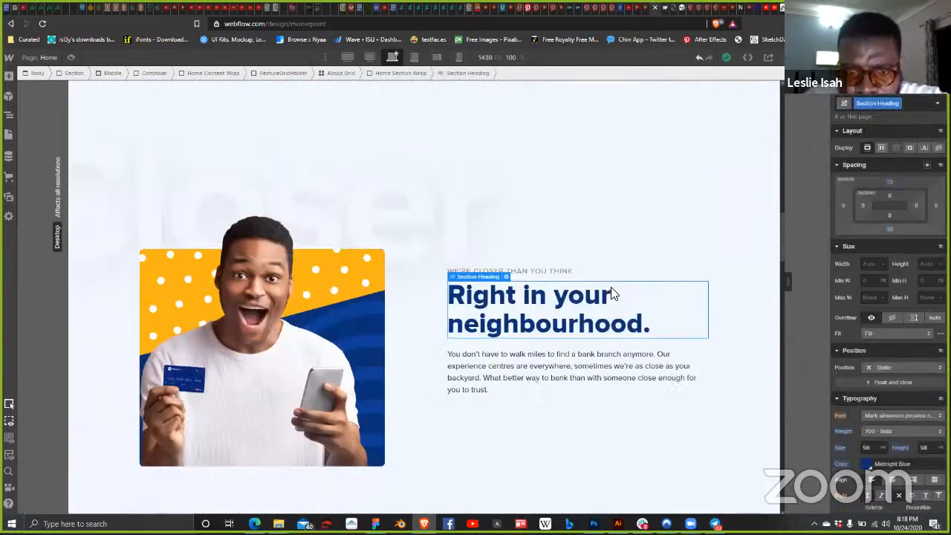
Step: Give the new div block the class DownloadTxt_Holder and paste the copied section heading into it
scroll(441, 320, down, 5)
scroll(441, 321, down, 5)
click(441, 319)
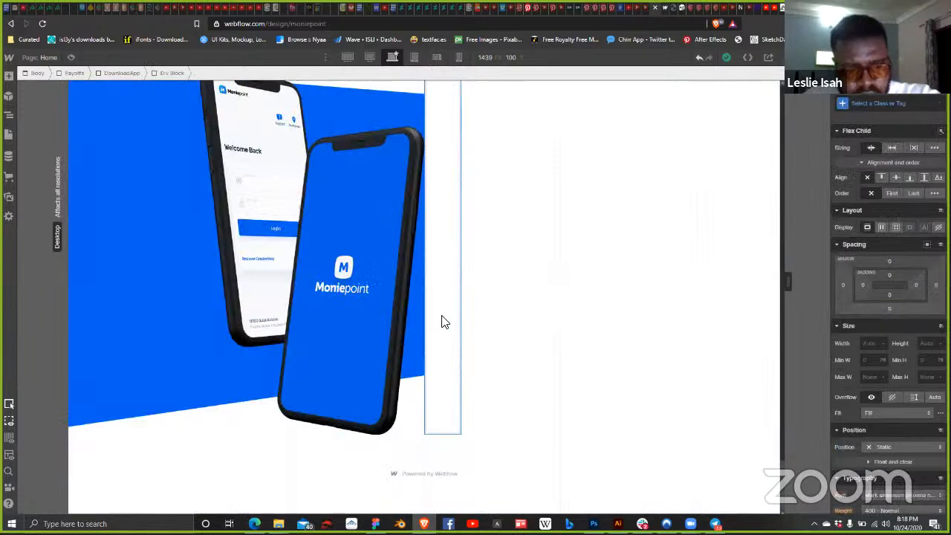
click(871, 104)
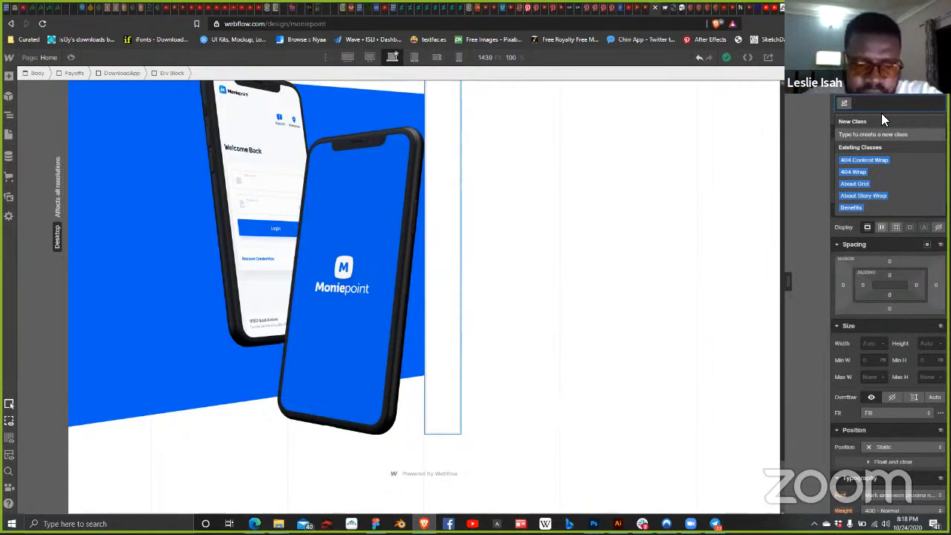
text(Download)
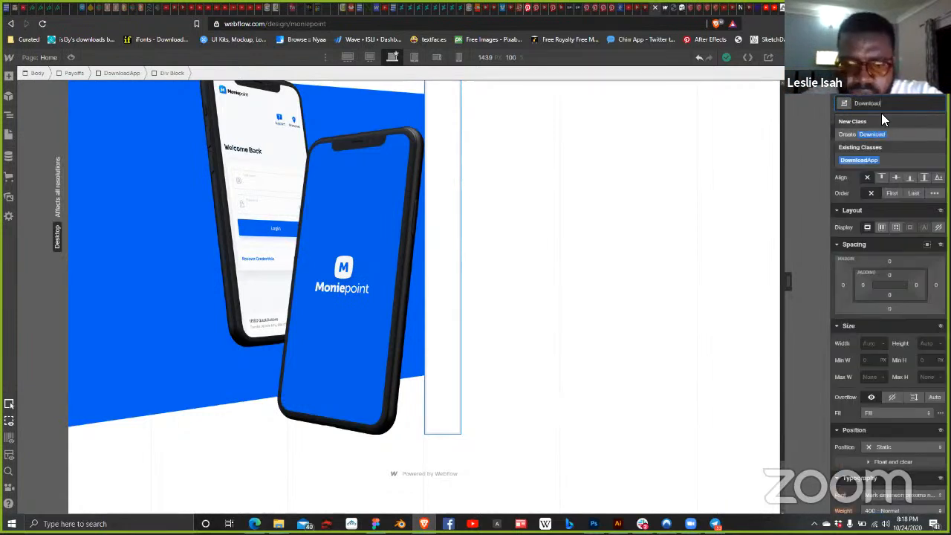
text(Txt_)
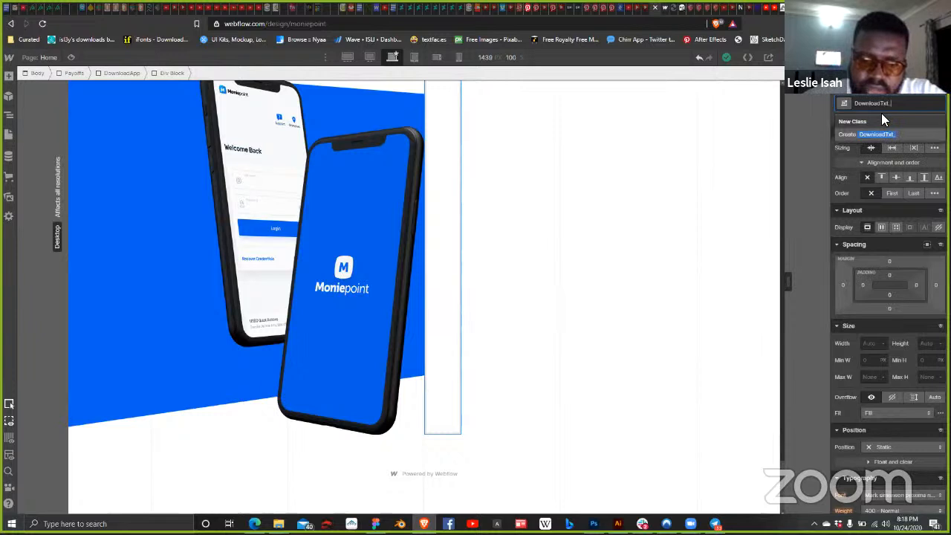
text(Holder)
key(Return)
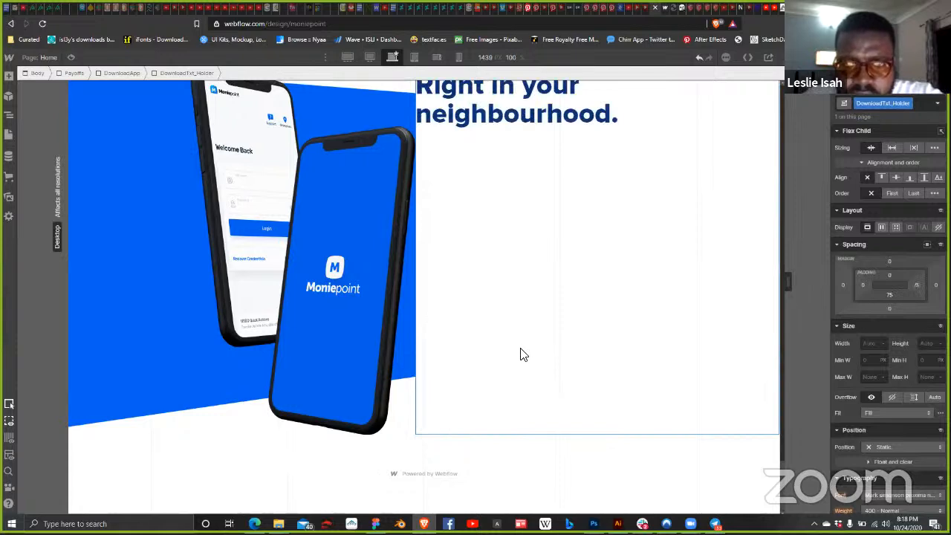
scroll(497, 346, up, 2)
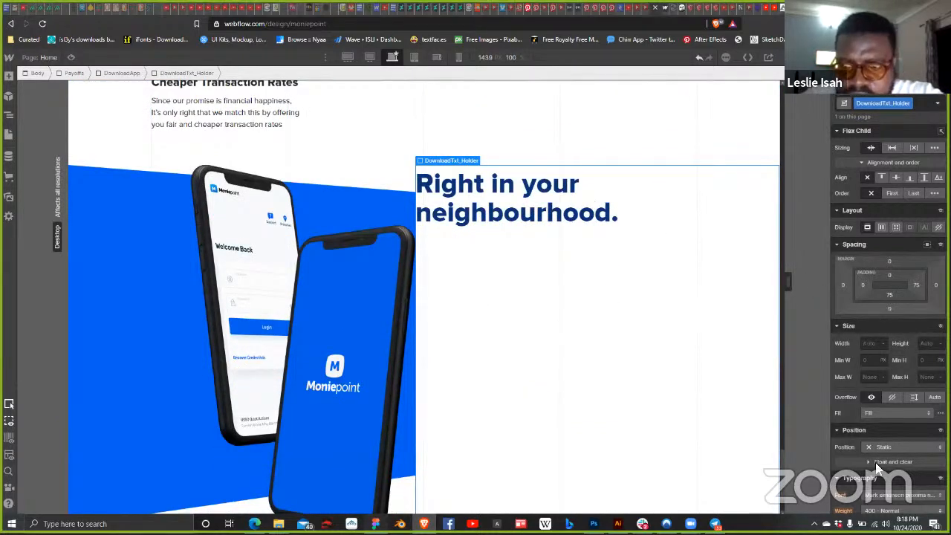
Step: Switch to the Figma design and copy the text content of the "Download Moniepoint & open an account today" heading
key(alt+Tab)
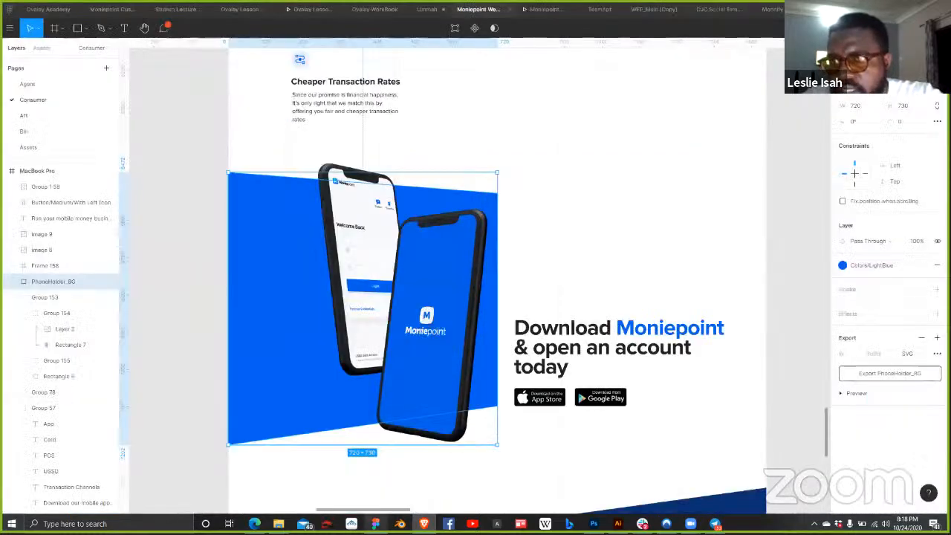
click(565, 328)
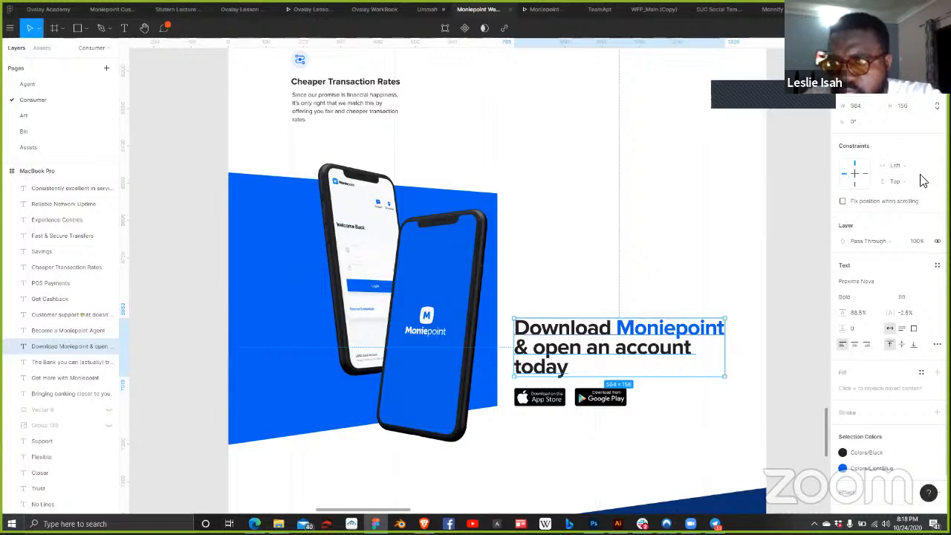
click(917, 48)
click(925, 179)
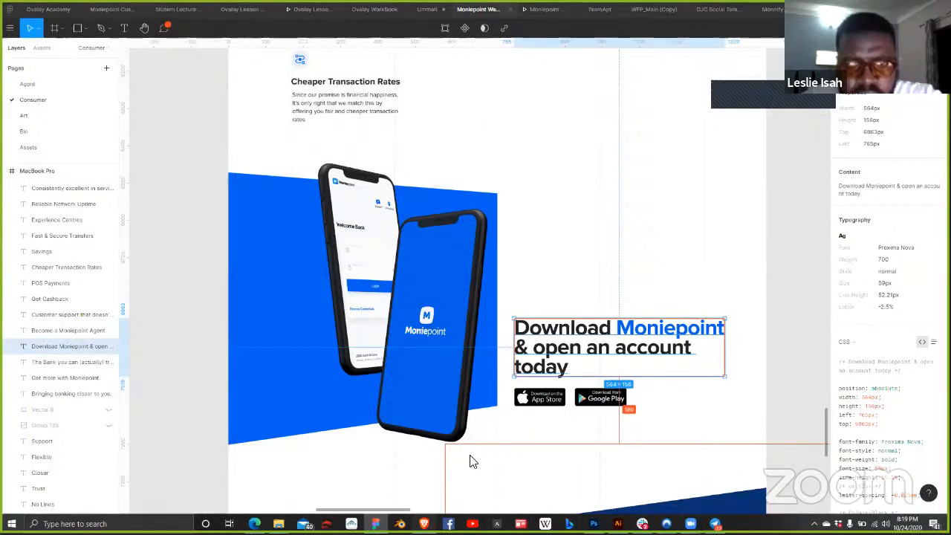
Step: Switch back to Webflow and replace the pasted section heading's text with "Download Moniepoint & open an account today", adding a line break before "&"
key(alt+Tab)
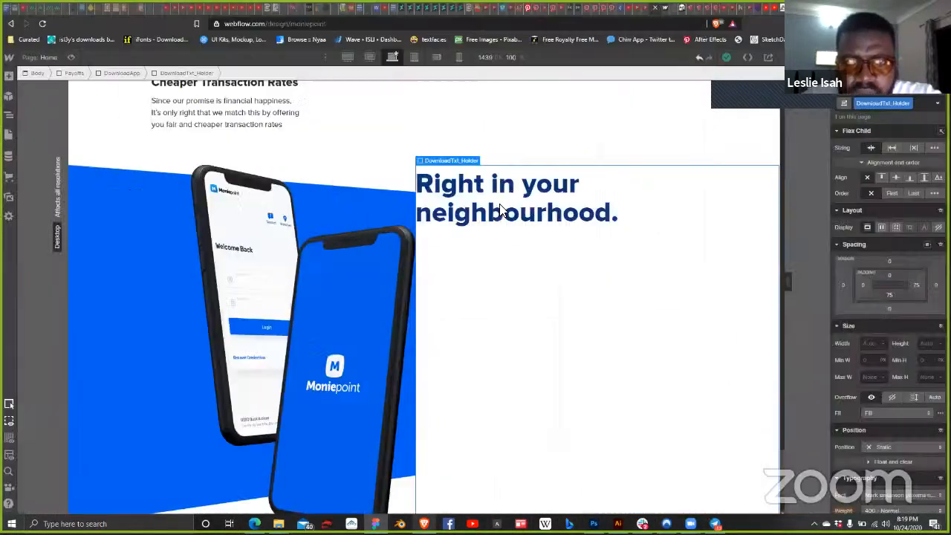
click(585, 219)
double_click(576, 220)
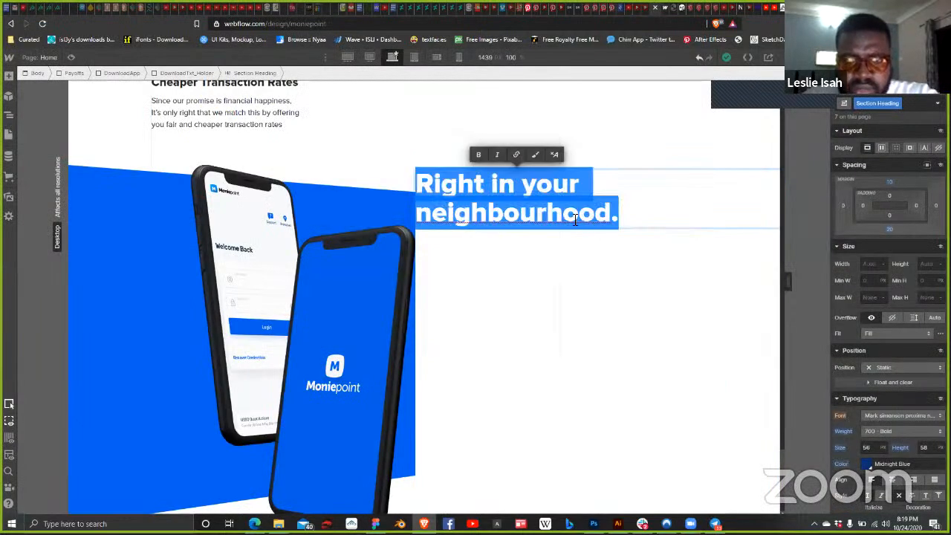
key(ctrl+v)
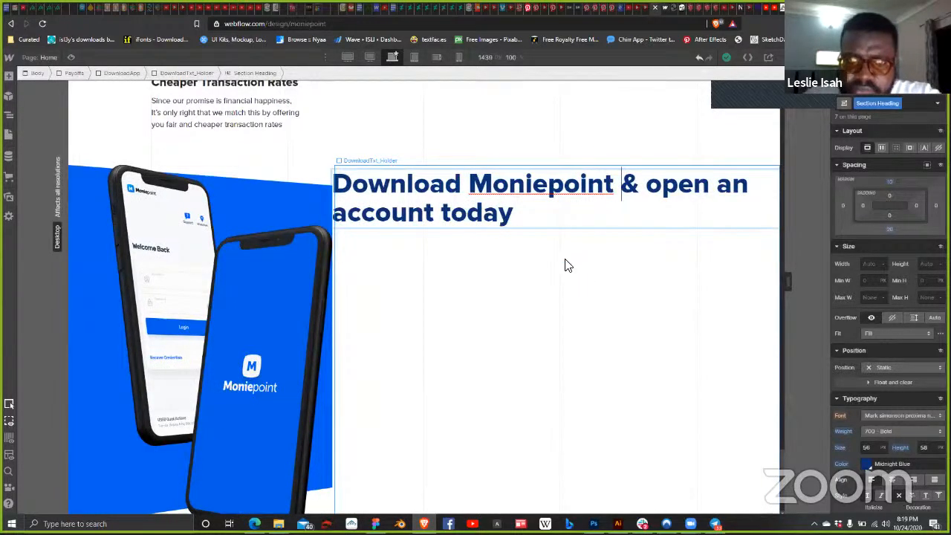
key(shift+Return)
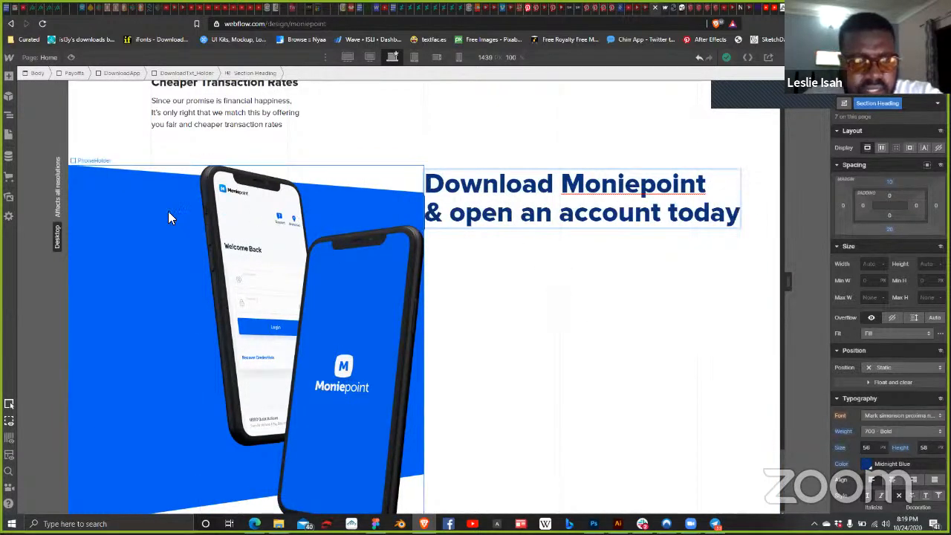
key(Escape)
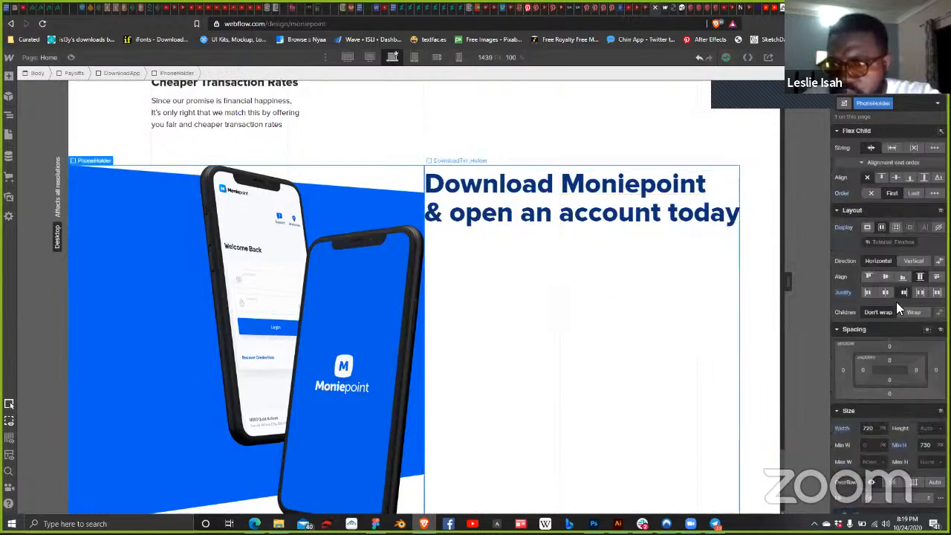
Step: Switch to the 1920 px breakpoint and select the phone image inside PhoneHolder
scroll(900, 351, down, 3)
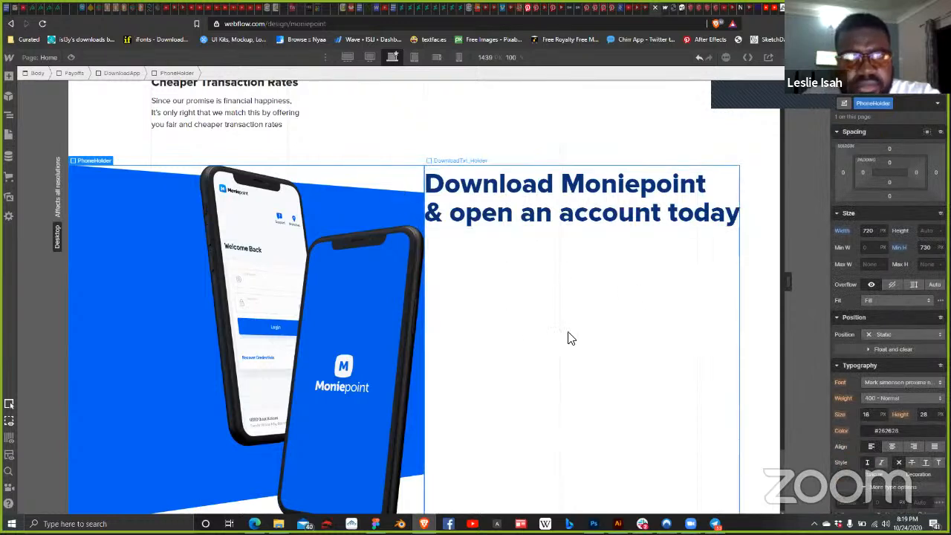
click(369, 57)
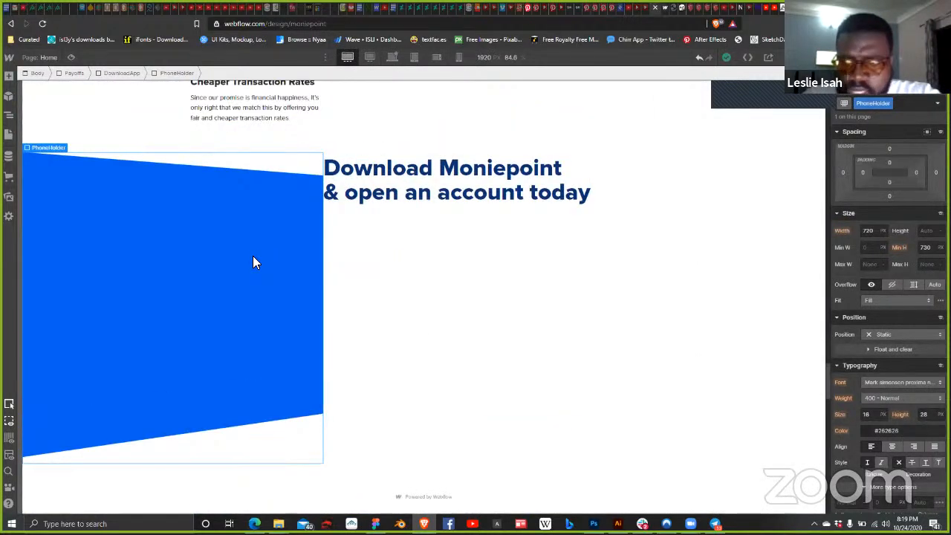
scroll(873, 362, down, 8)
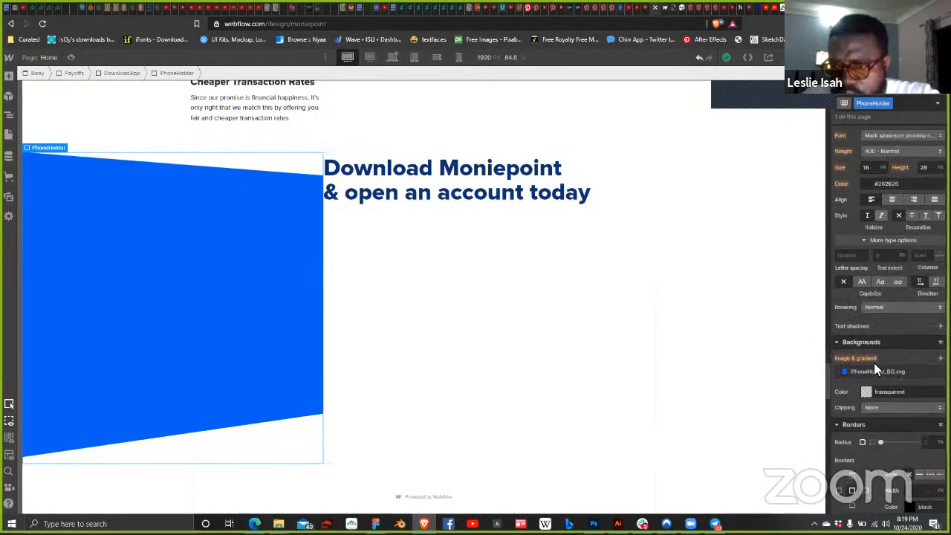
scroll(872, 340, up, 1)
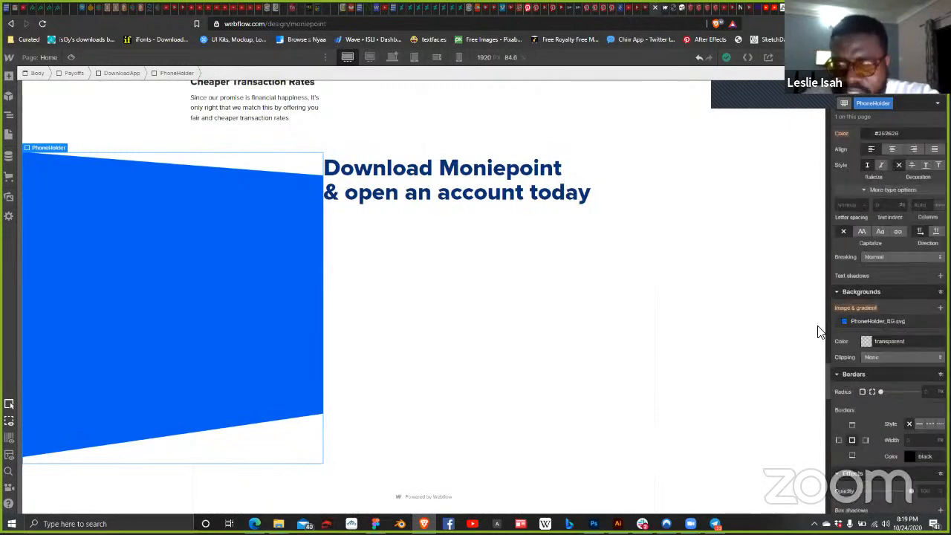
click(154, 153)
key(z)
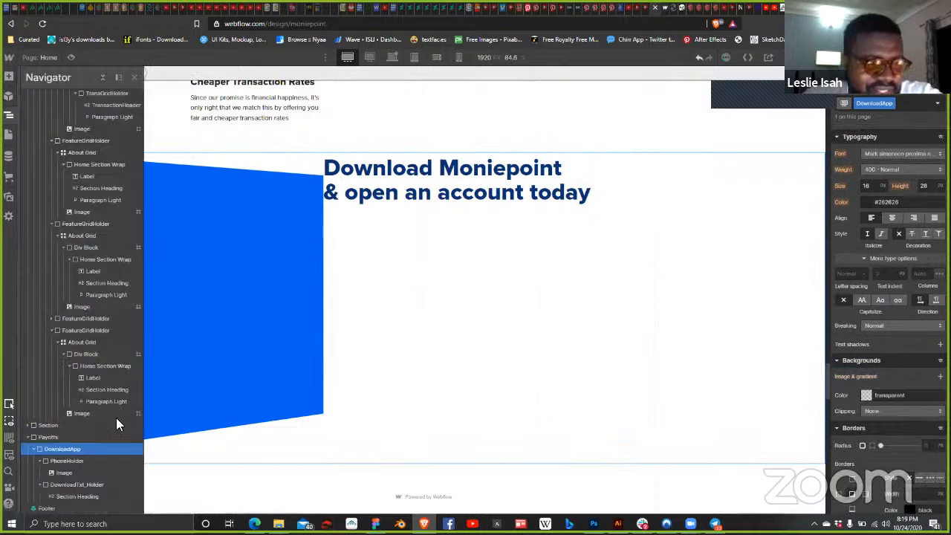
click(76, 469)
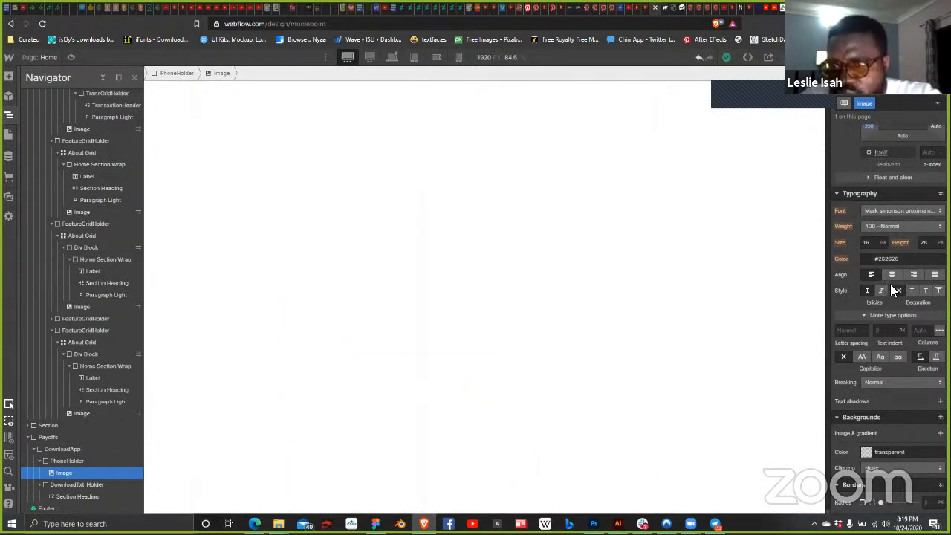
Step: Set the phone image's top and left position offsets to Auto for the 1920 px breakpoint
scroll(890, 284, down, 2)
scroll(893, 271, up, 4)
scroll(881, 301, up, 2)
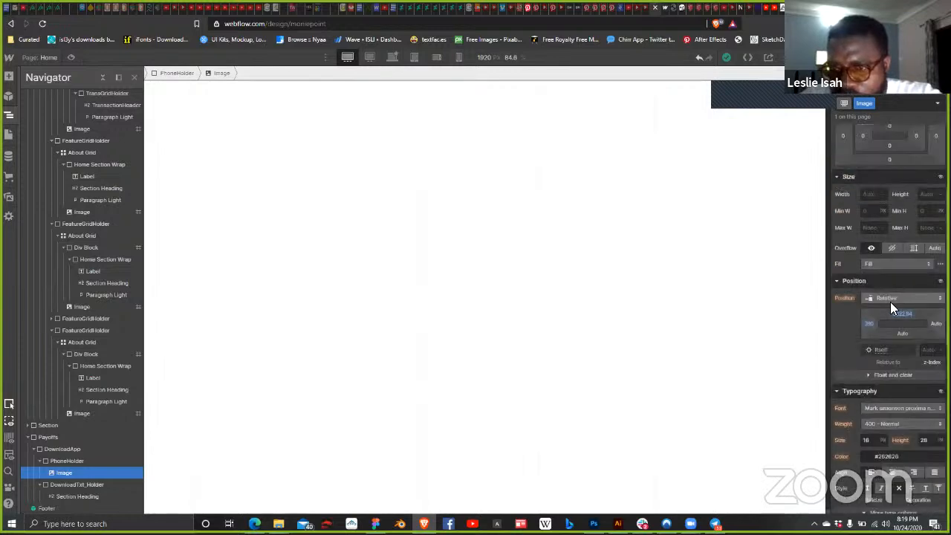
click(900, 313)
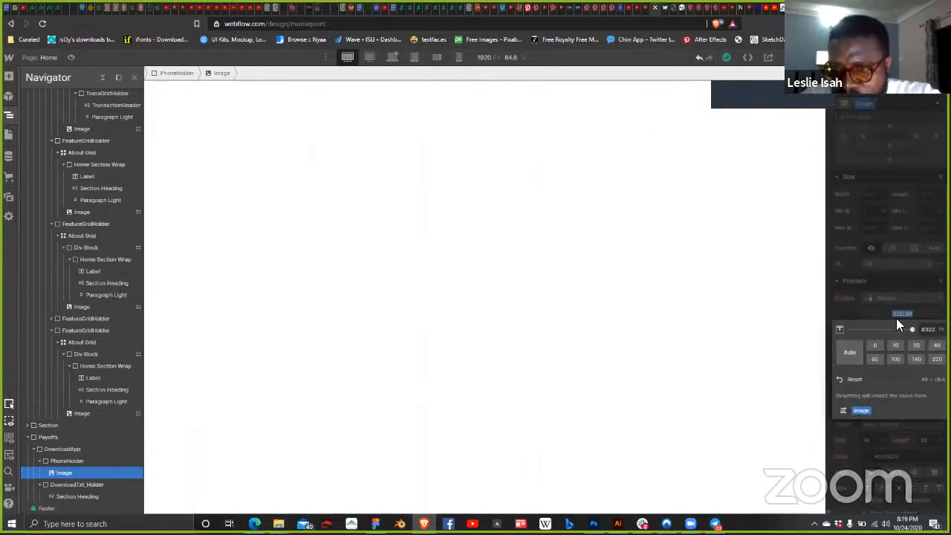
click(848, 350)
click(858, 314)
click(867, 325)
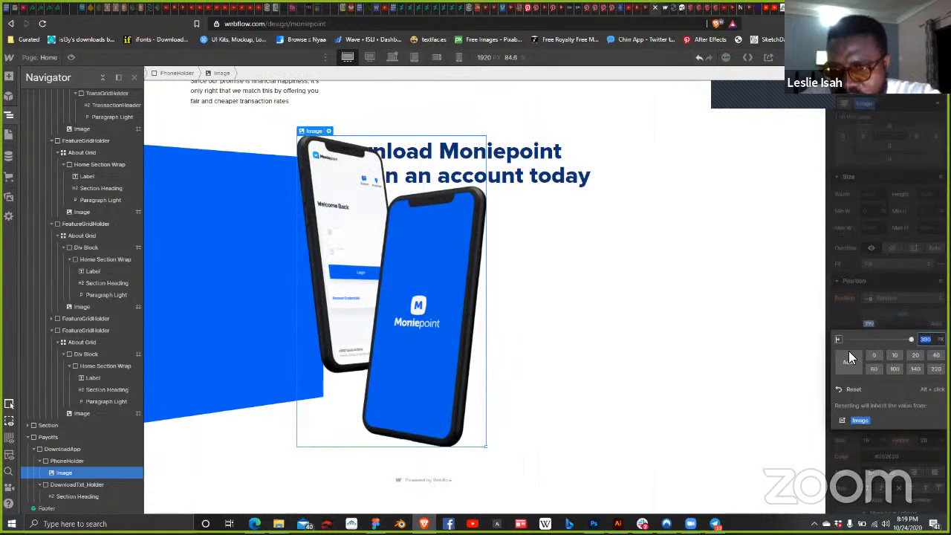
click(848, 355)
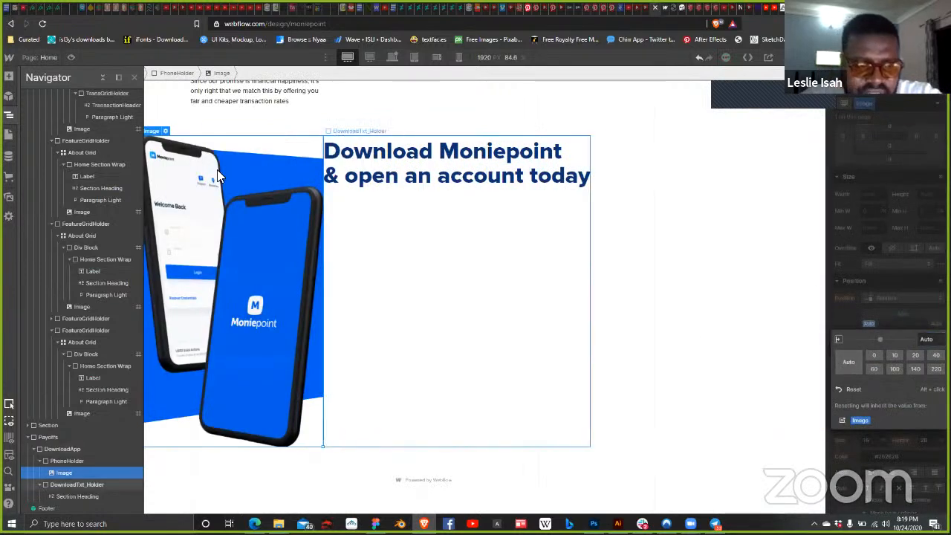
click(132, 76)
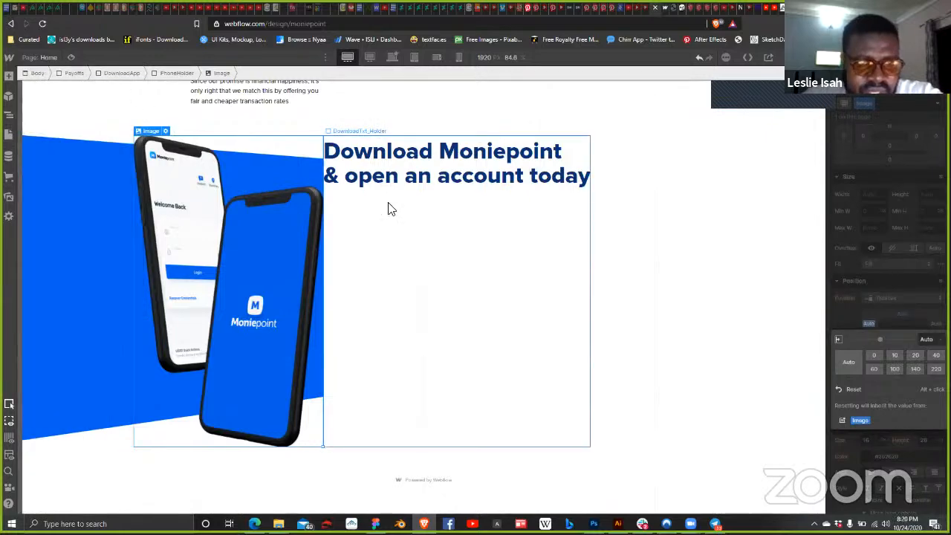
Step: Check the download section at the 1920 px breakpoint and return to the base desktop breakpoint
scroll(444, 290, up, 2)
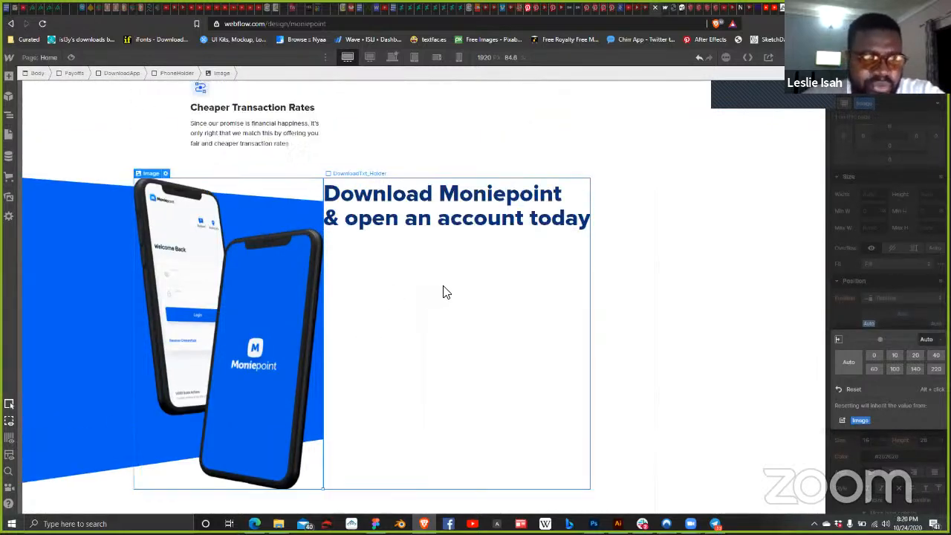
scroll(443, 292, up, 2)
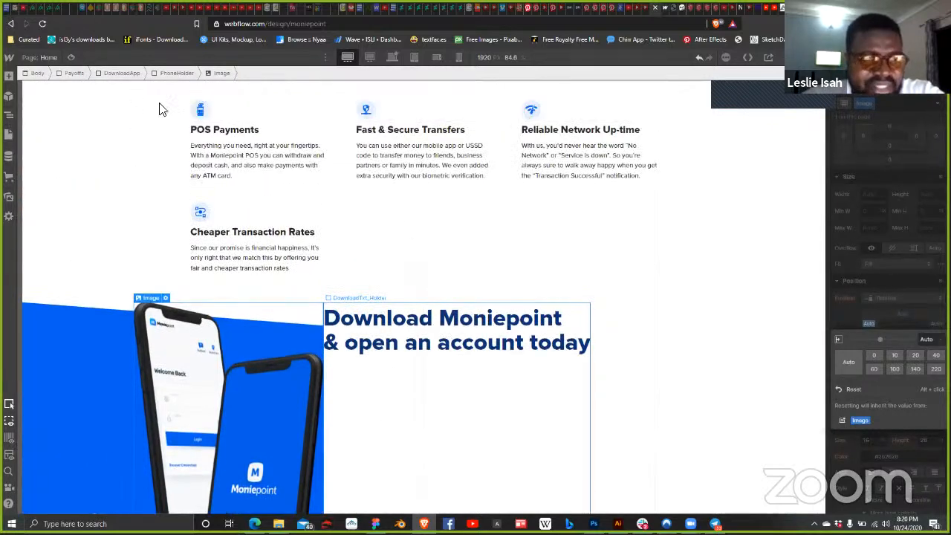
scroll(162, 109, down, 4)
click(393, 57)
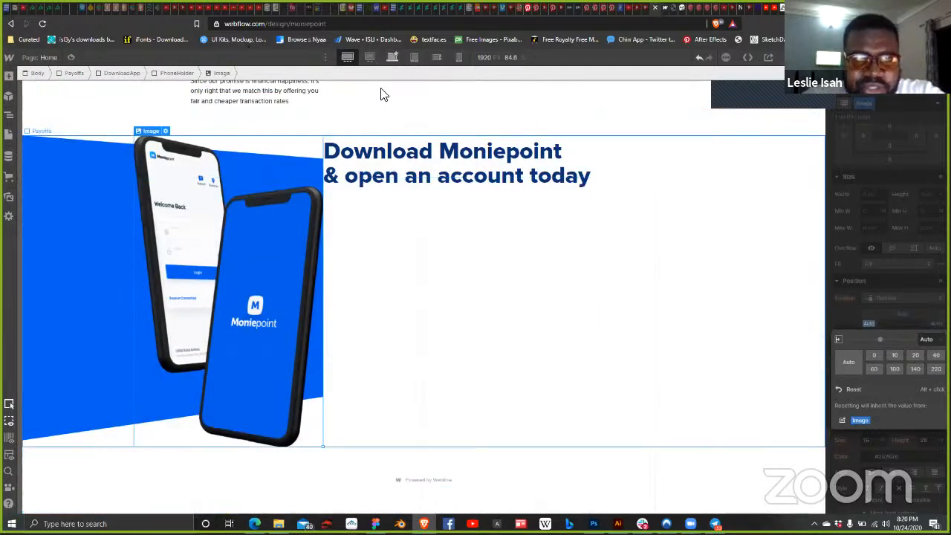
scroll(542, 205, up, 4)
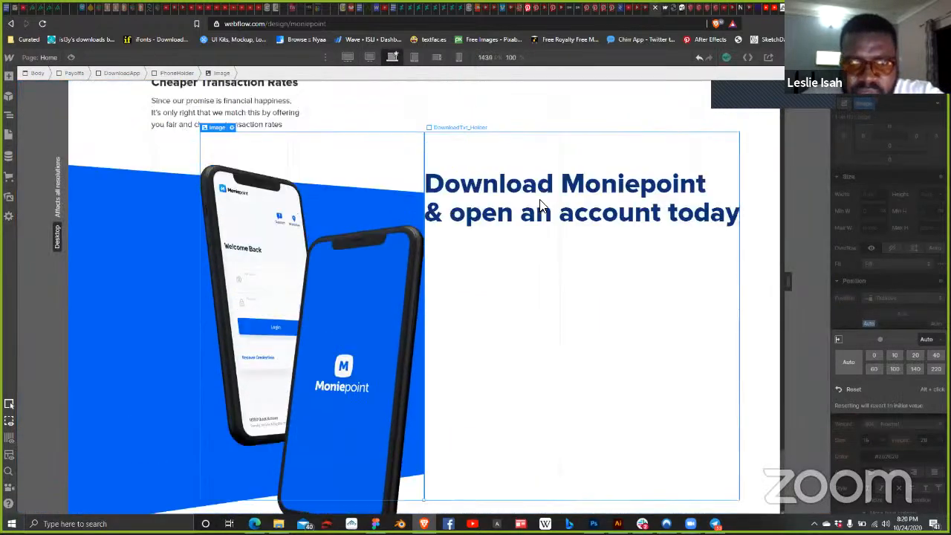
scroll(466, 224, down, 1)
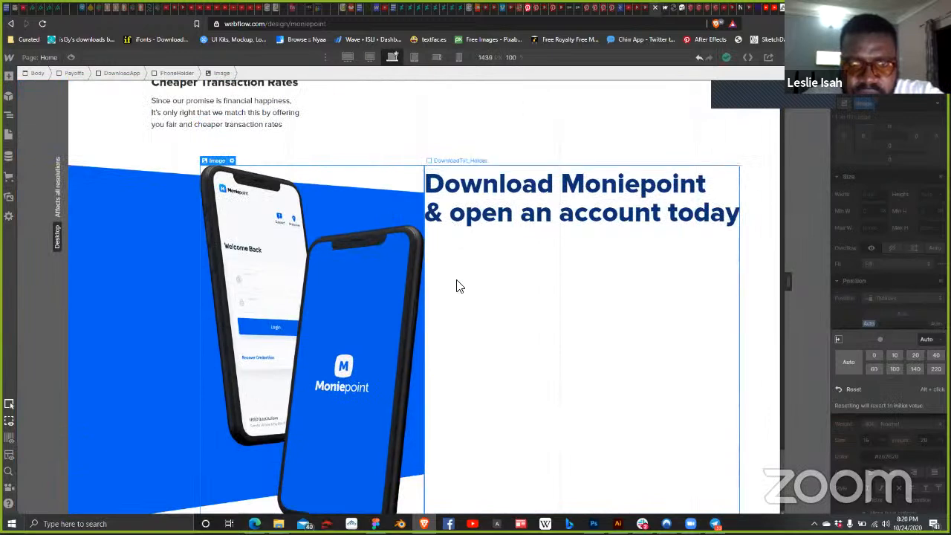
Step: Give DownloadTxt_Holder a left margin of 20 px
click(575, 257)
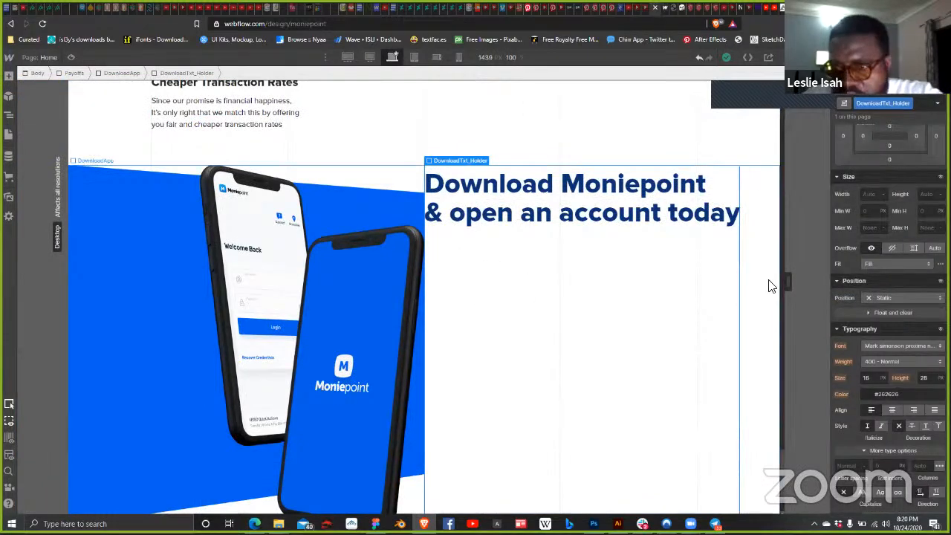
scroll(832, 277, up, 3)
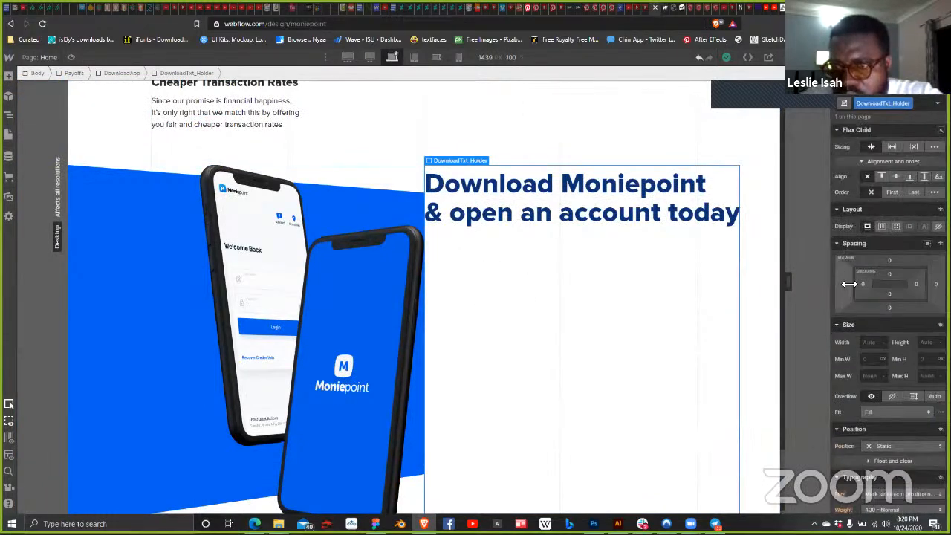
click(842, 284)
click(914, 316)
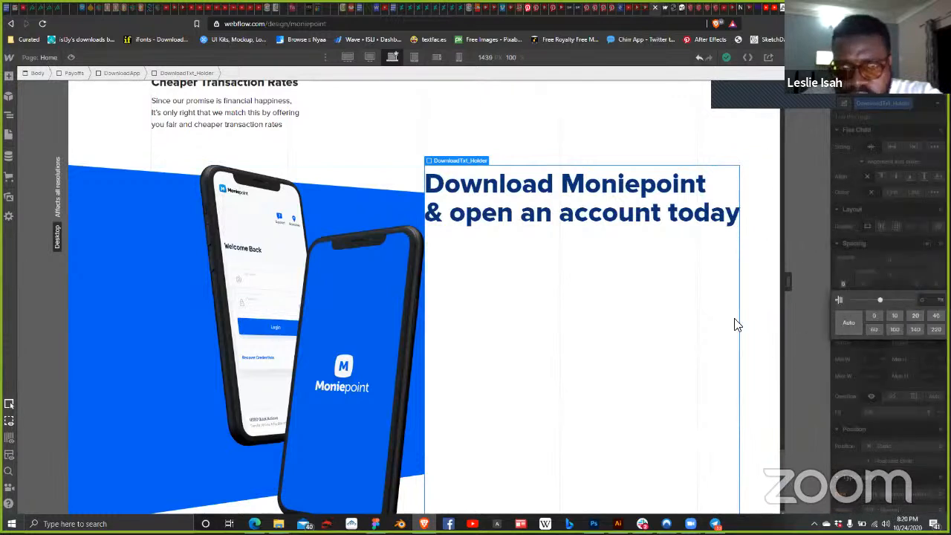
Step: Give PhoneHolder a right margin of 20 px
click(250, 297)
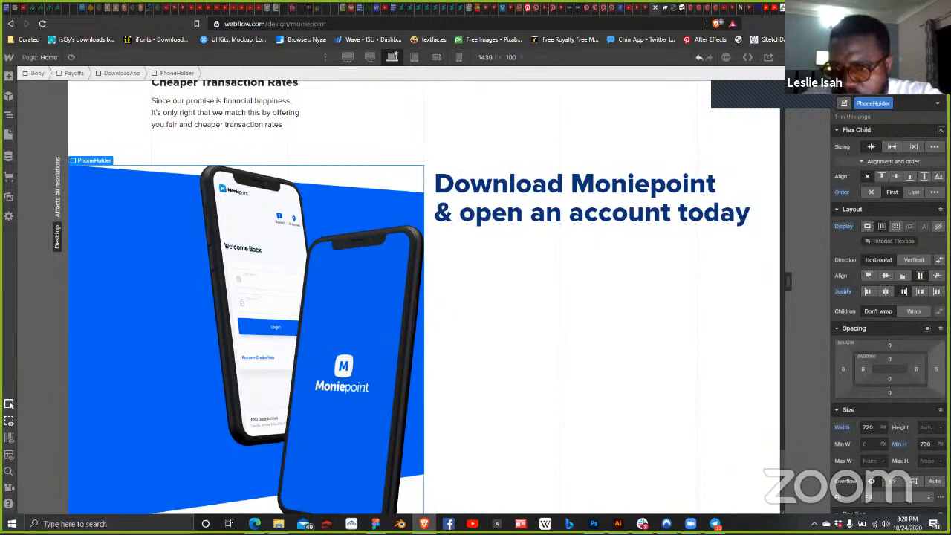
click(889, 378)
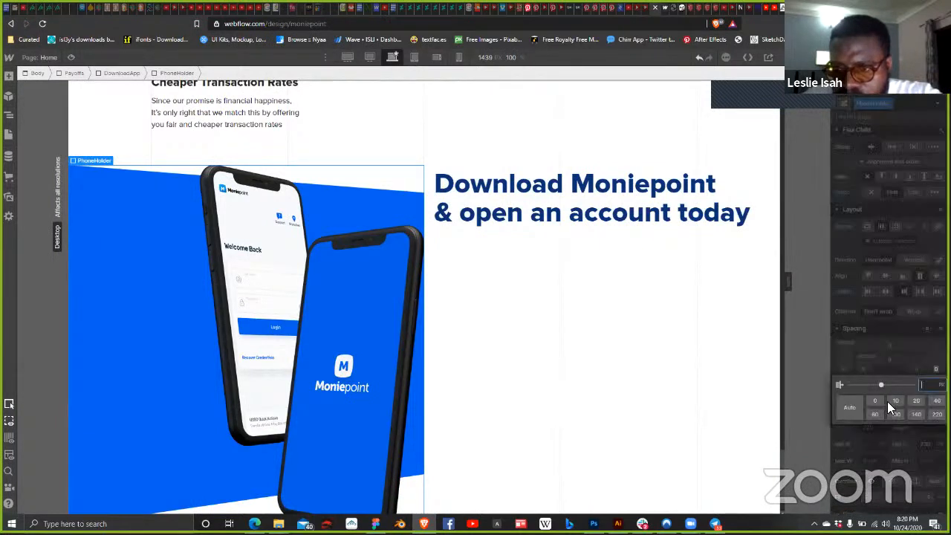
click(914, 401)
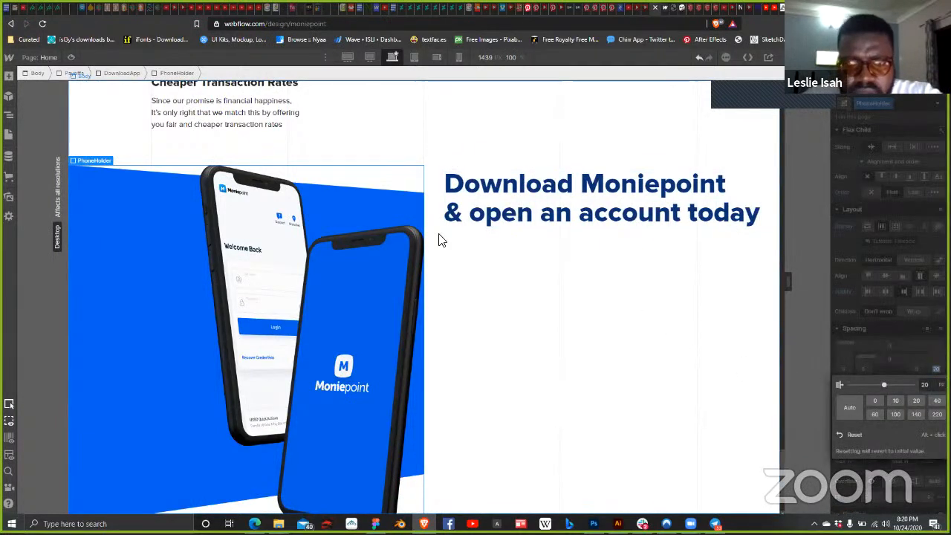
Step: Align DownloadTxt_Holder to the bottom of the DownloadApp flex container
click(509, 293)
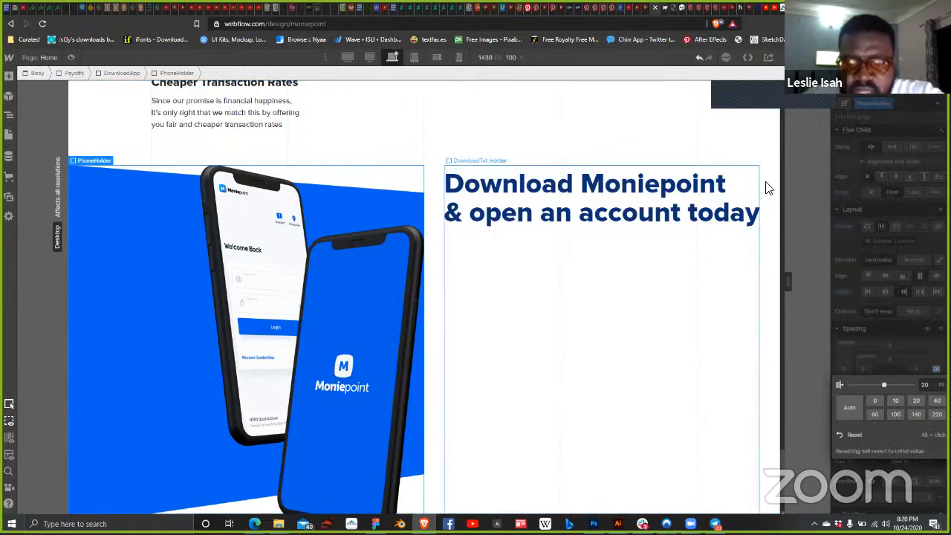
click(909, 178)
scroll(656, 261, down, 2)
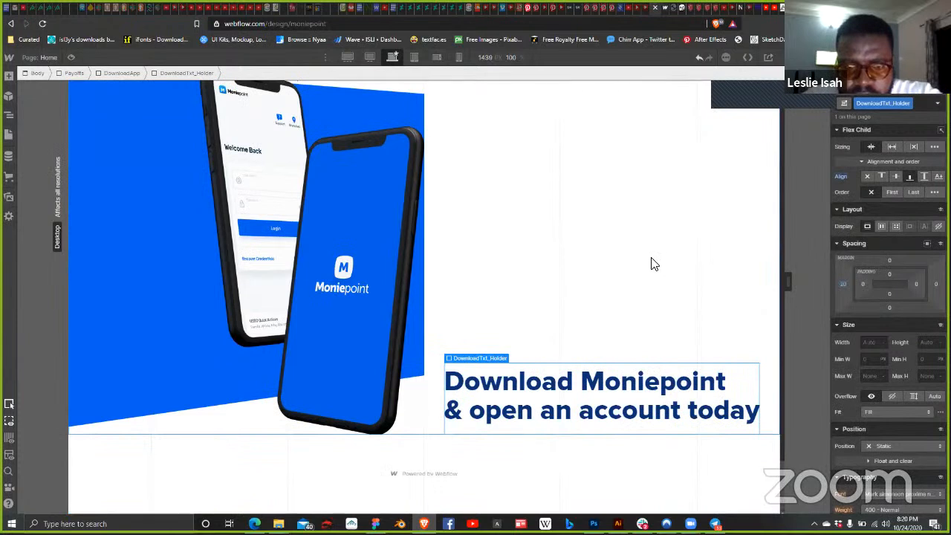
Step: Add a new combo class Black to the download heading and set its text colour to the Black swatch, #262626
click(557, 404)
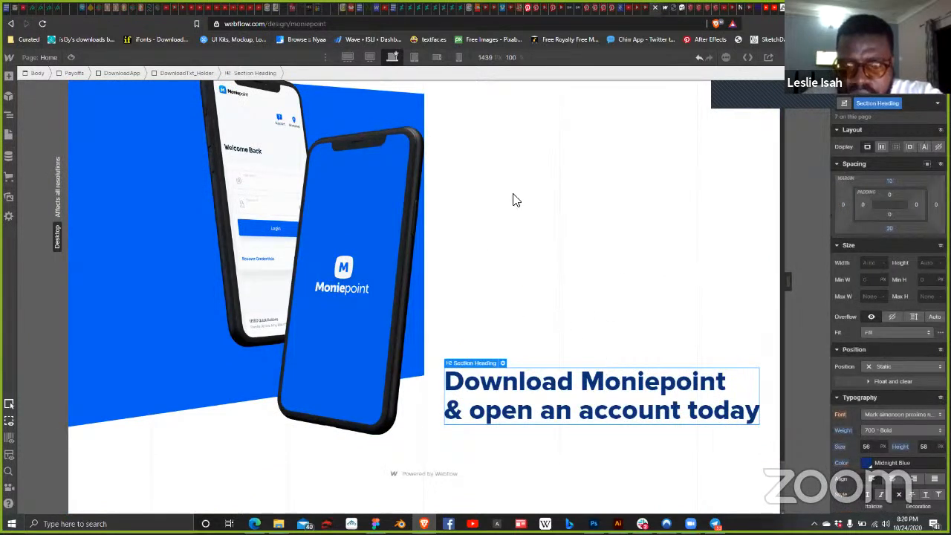
click(913, 104)
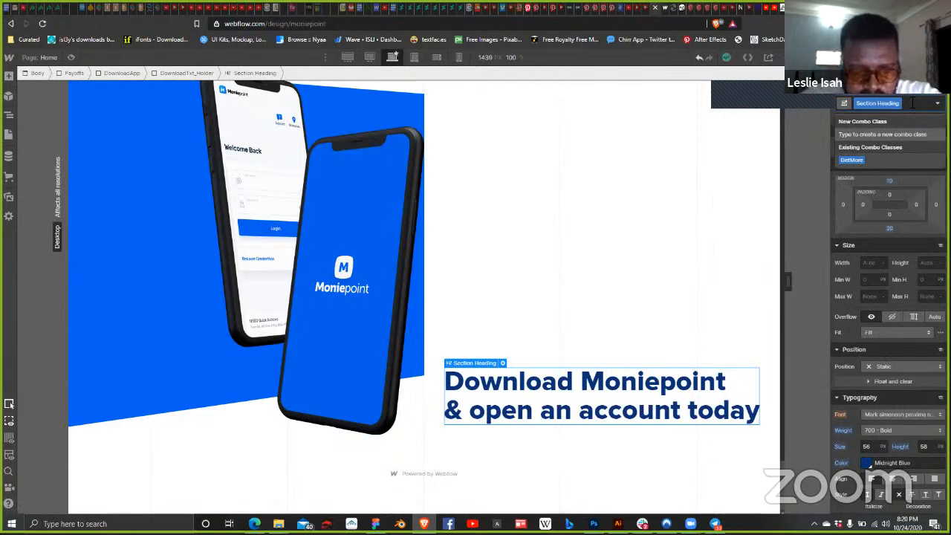
text(Back)
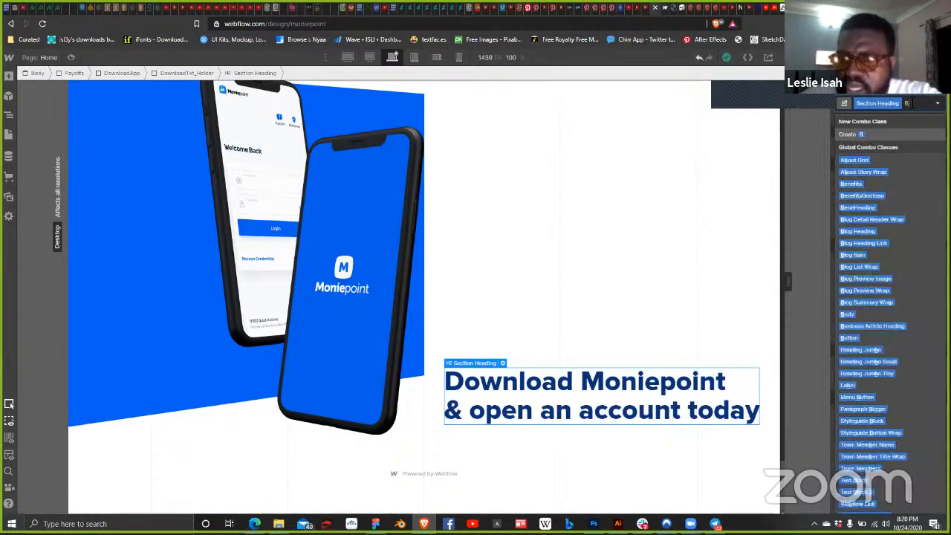
click(868, 135)
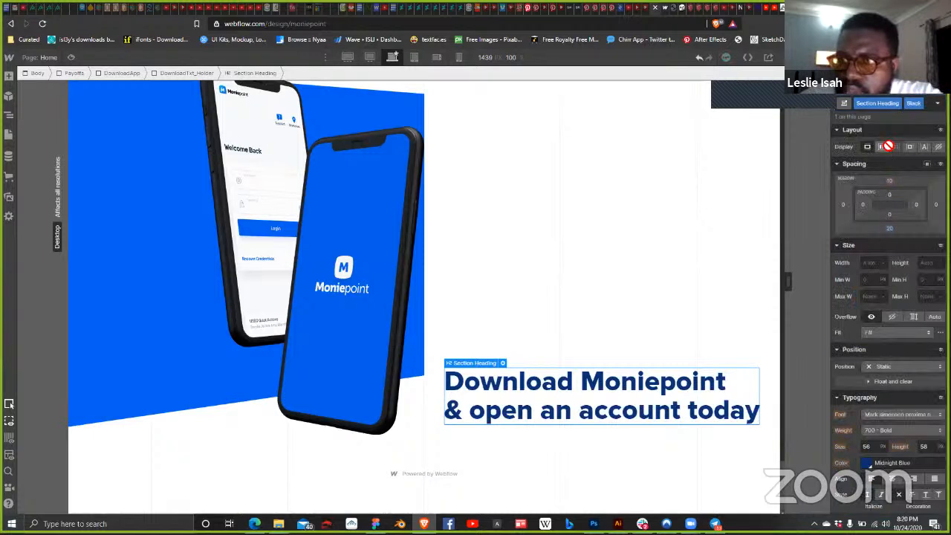
scroll(884, 401, down, 4)
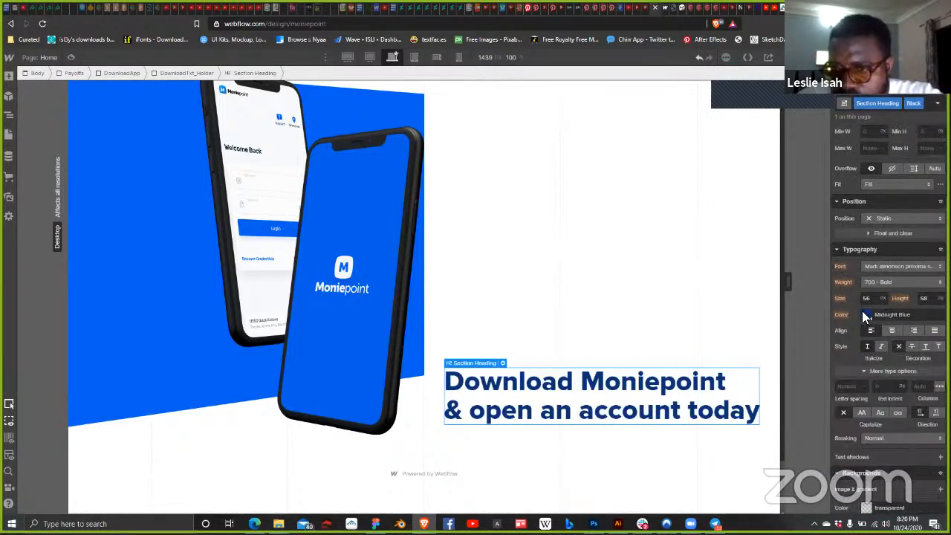
click(866, 315)
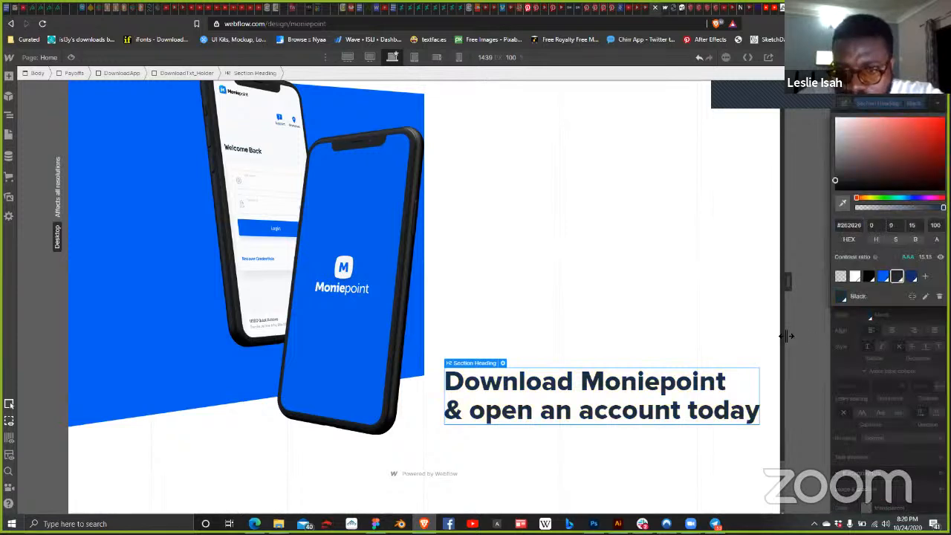
Step: Wrap the word Moniepoint in the download heading in a text span and colour it with the Royal Blue swatch
double_click(598, 386)
mouse_move(580, 381)
mouse_down()
mouse_move(730, 380)
mouse_move(579, 381)
mouse_up()
click(729, 380)
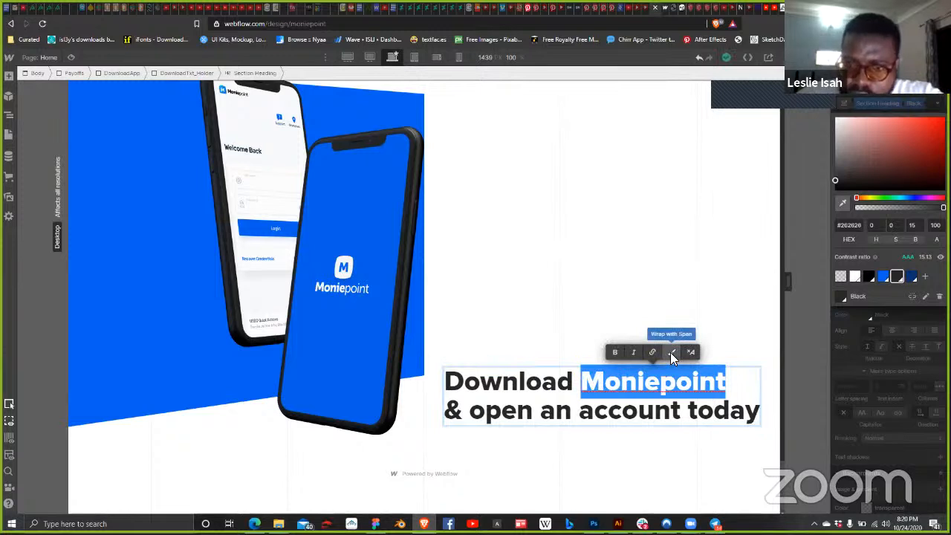
click(671, 352)
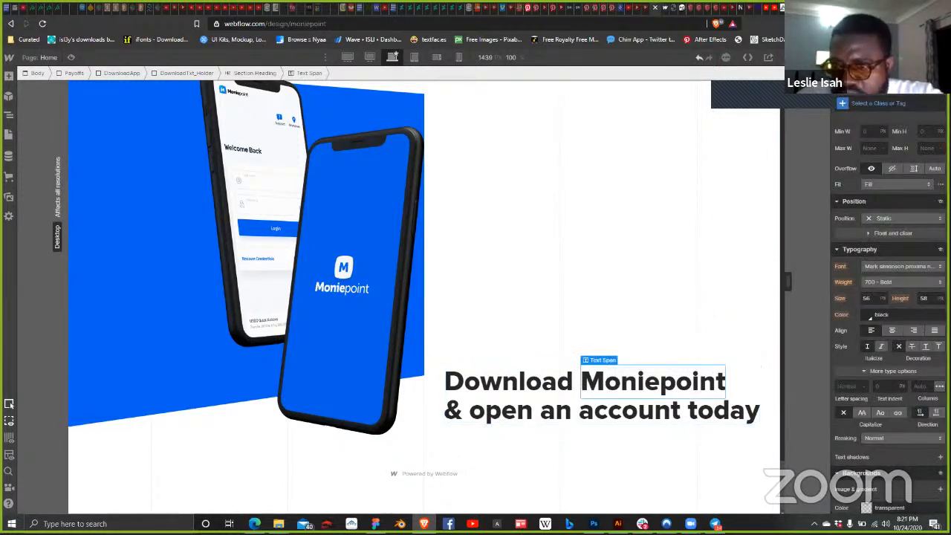
click(864, 316)
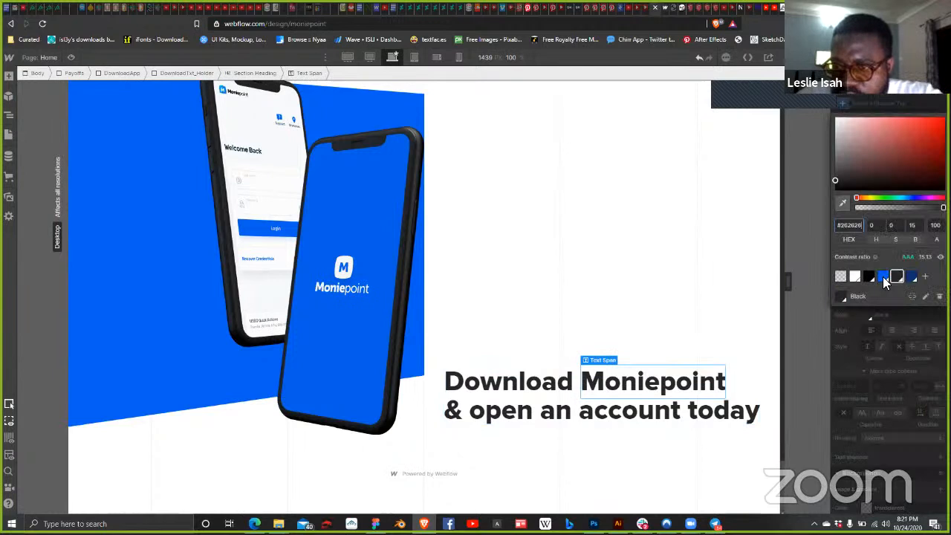
click(882, 276)
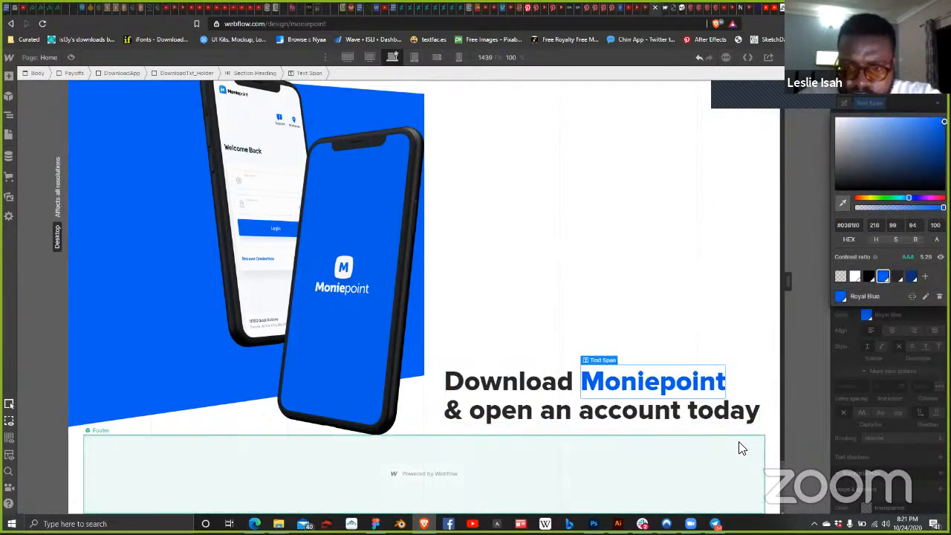
click(739, 421)
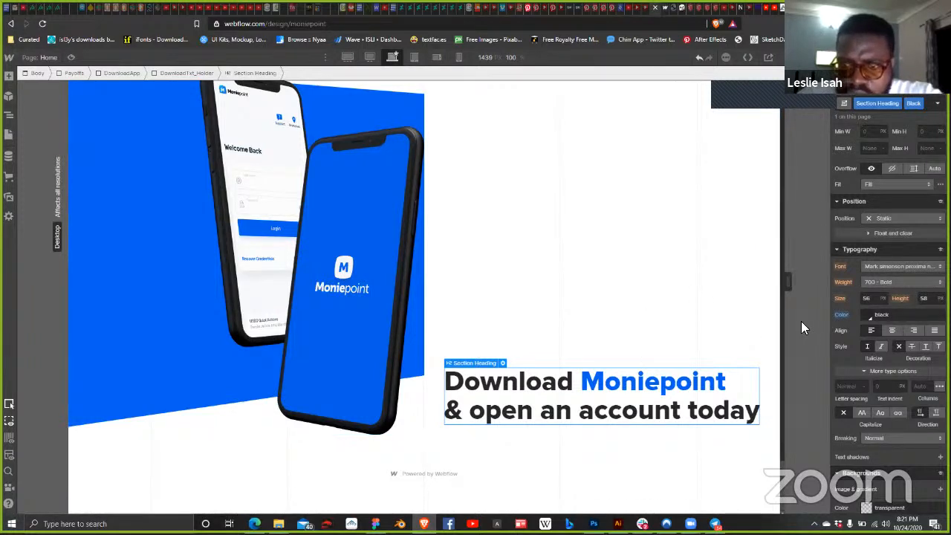
click(767, 420)
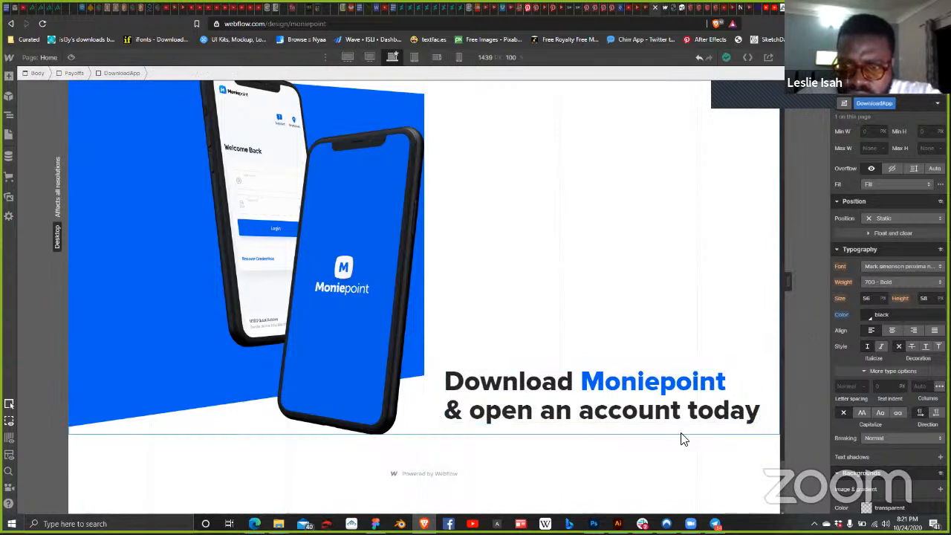
click(690, 419)
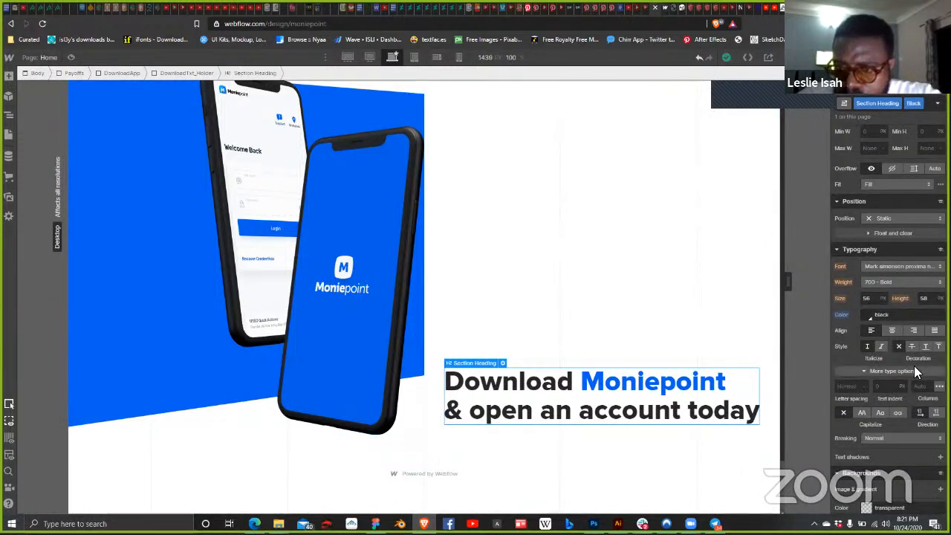
scroll(914, 366, down, 5)
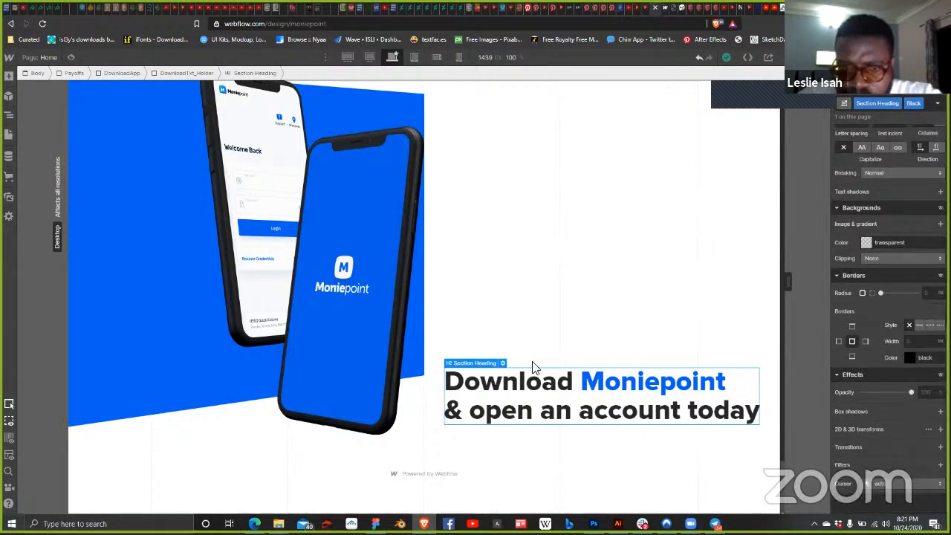
scroll(889, 319, up, 4)
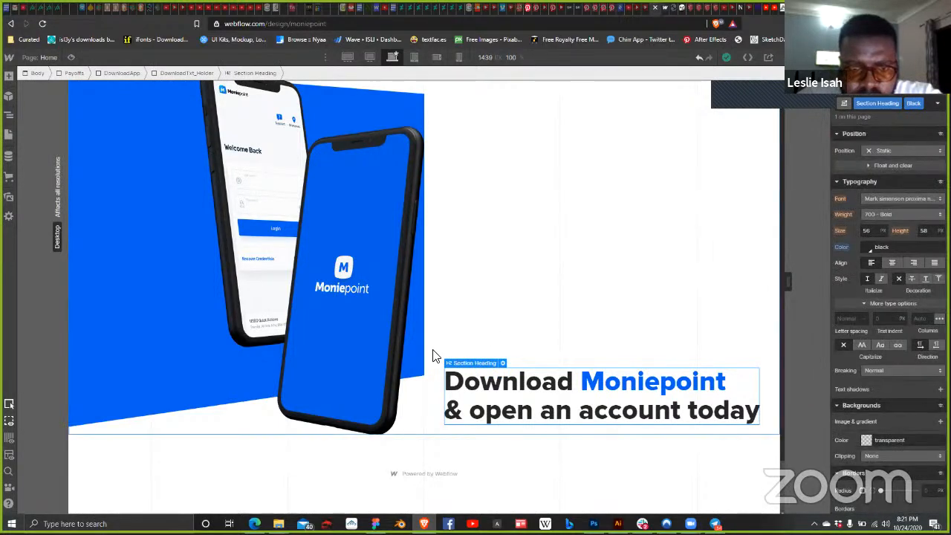
click(721, 363)
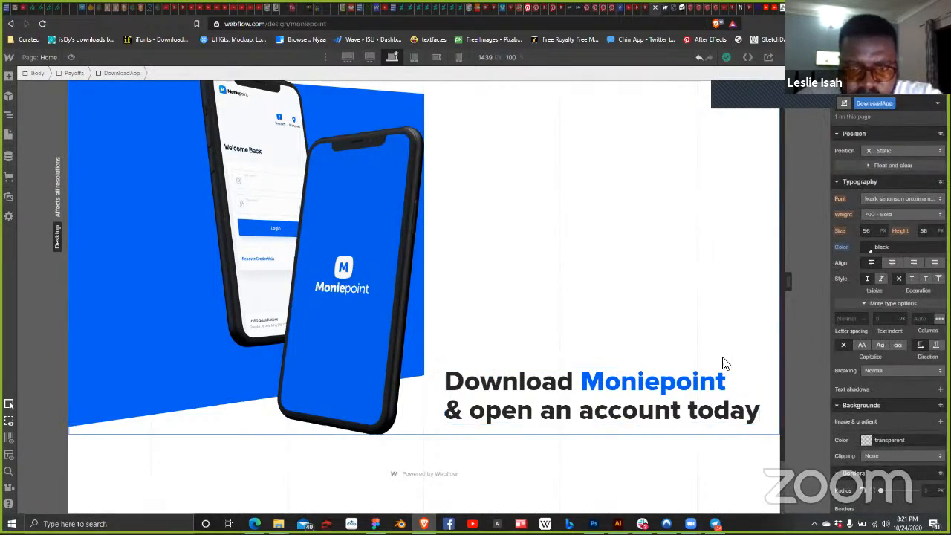
Step: Place the Google Play badge image 9.png below the heading inside DownloadTxt_Holder and mark it as HiDPI
click(763, 425)
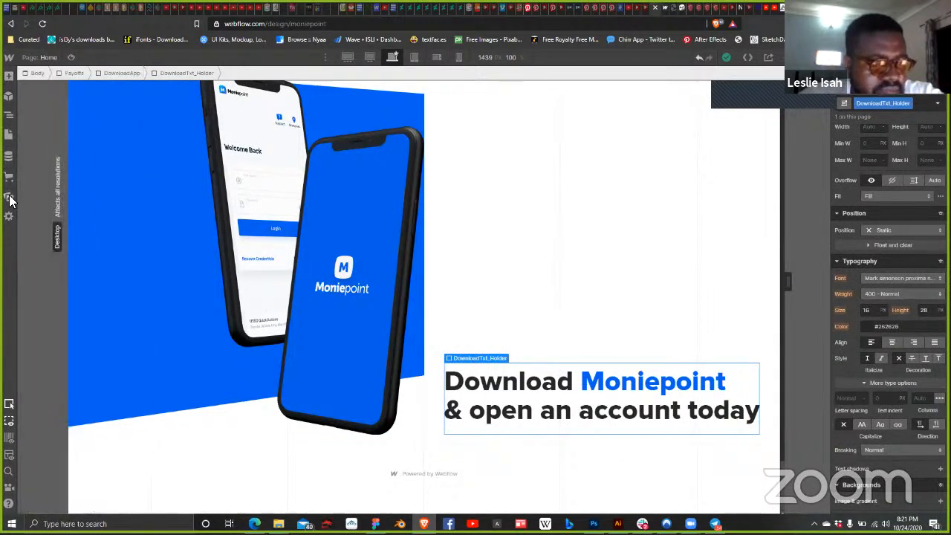
mouse_move(8, 197)
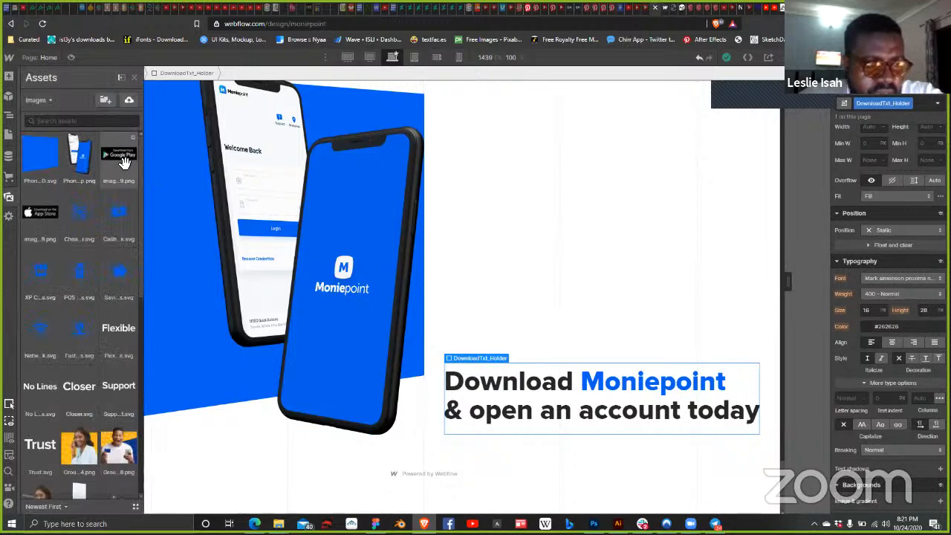
drag(125, 162, 212, 344)
drag(318, 393, 455, 434)
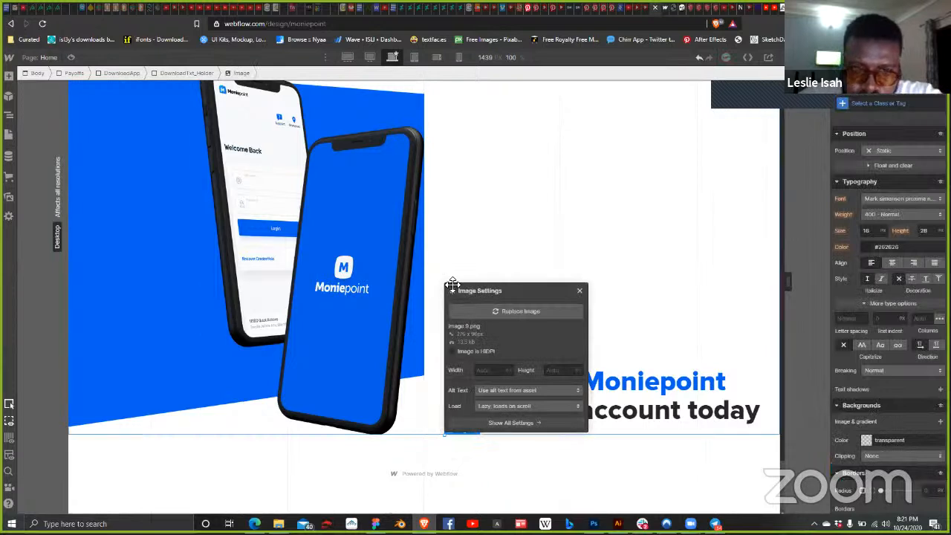
click(451, 350)
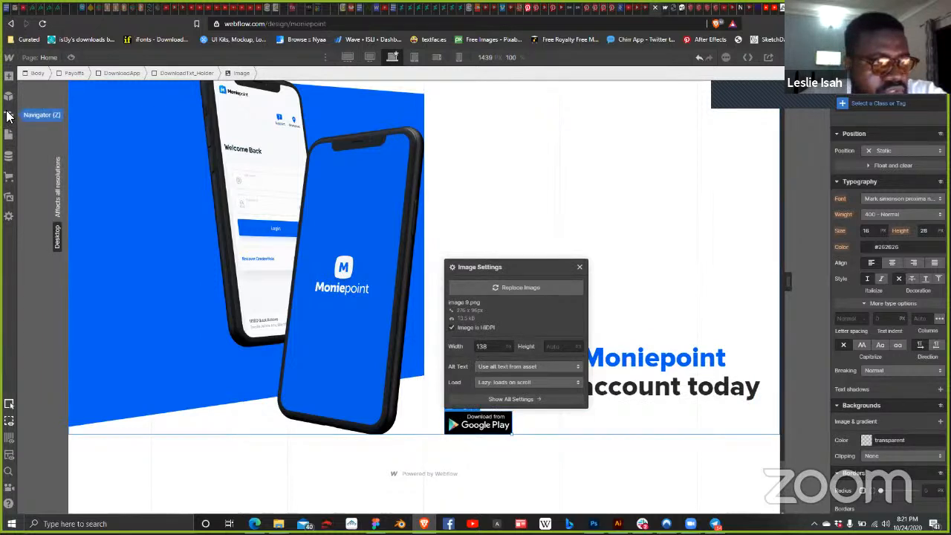
Step: Place the App Store badge image 8.png below the Google Play badge as a HiDPI image
click(9, 197)
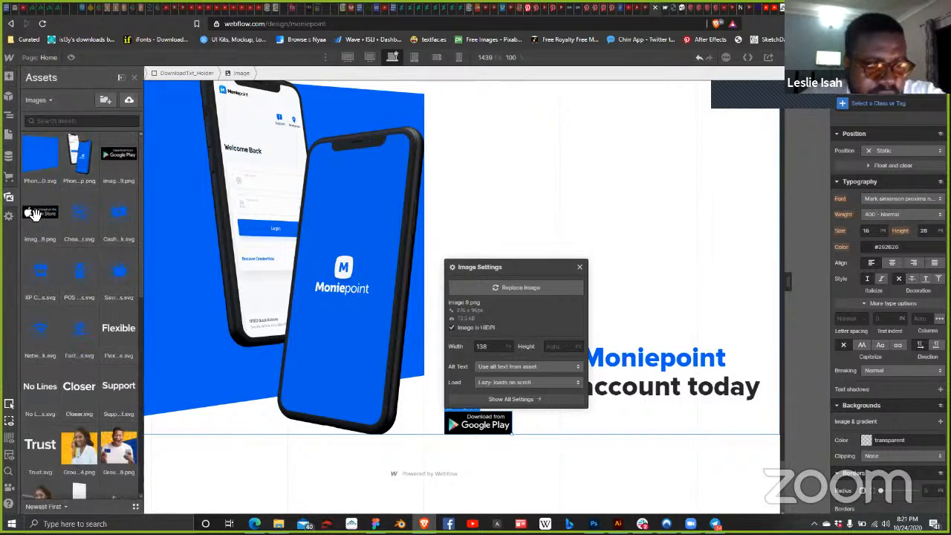
drag(41, 222, 511, 424)
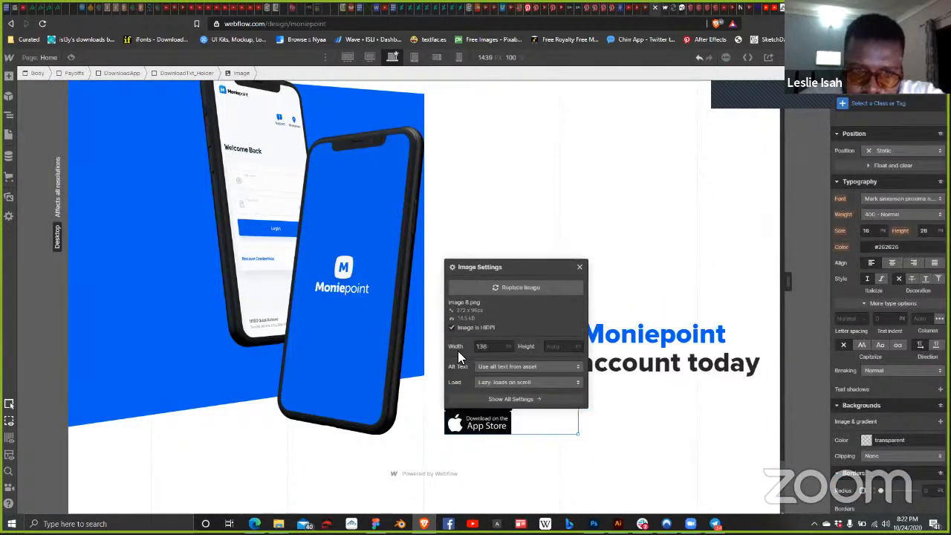
click(487, 400)
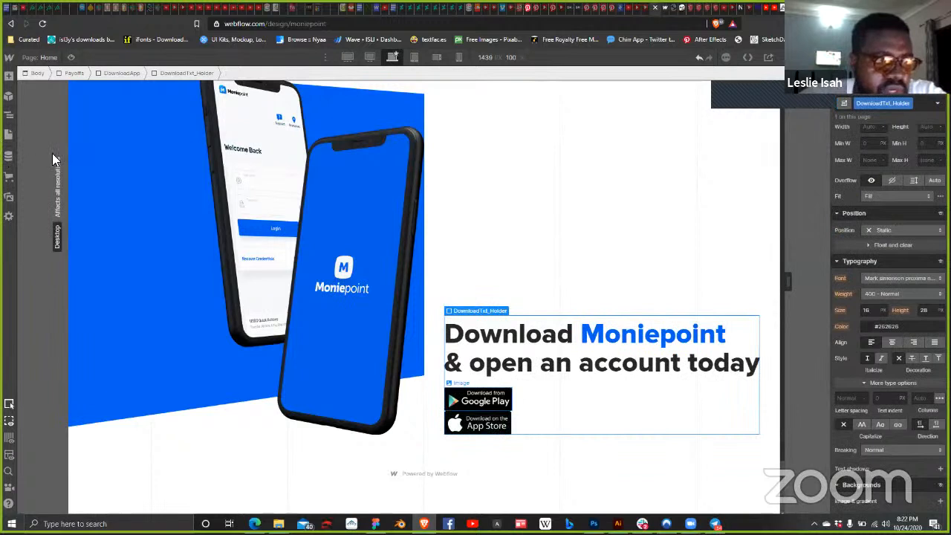
Step: Add a div block to DownloadTxt_Holder below the heading and nest both store badge images inside it
key(z)
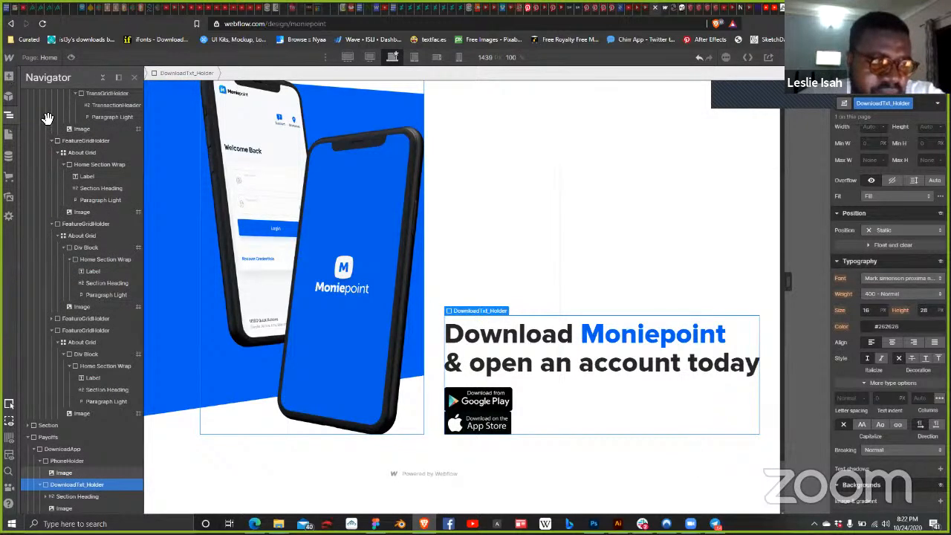
key(a)
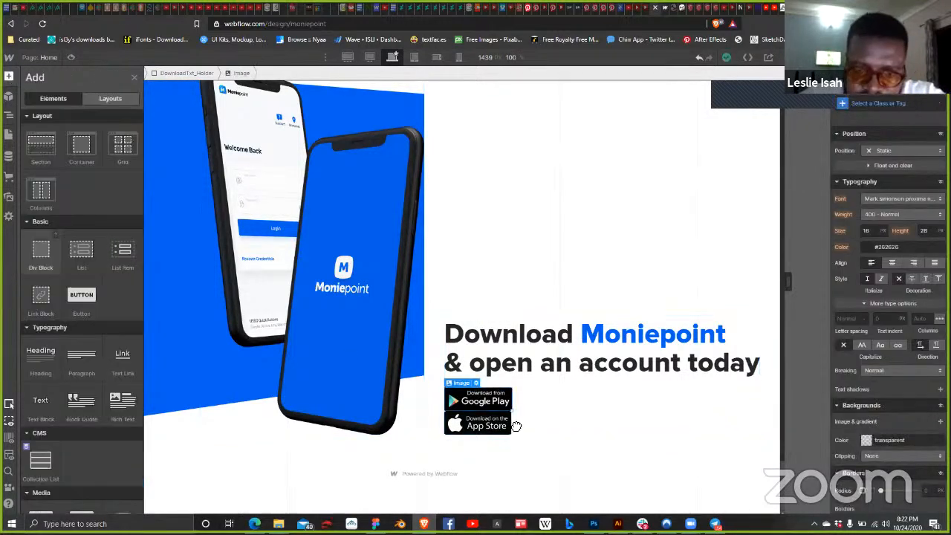
drag(386, 315, 520, 412)
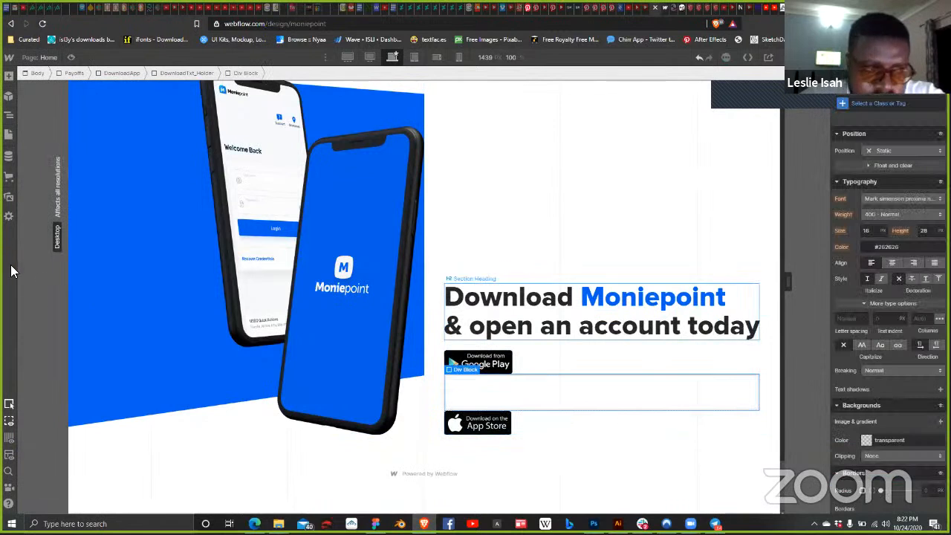
click(9, 116)
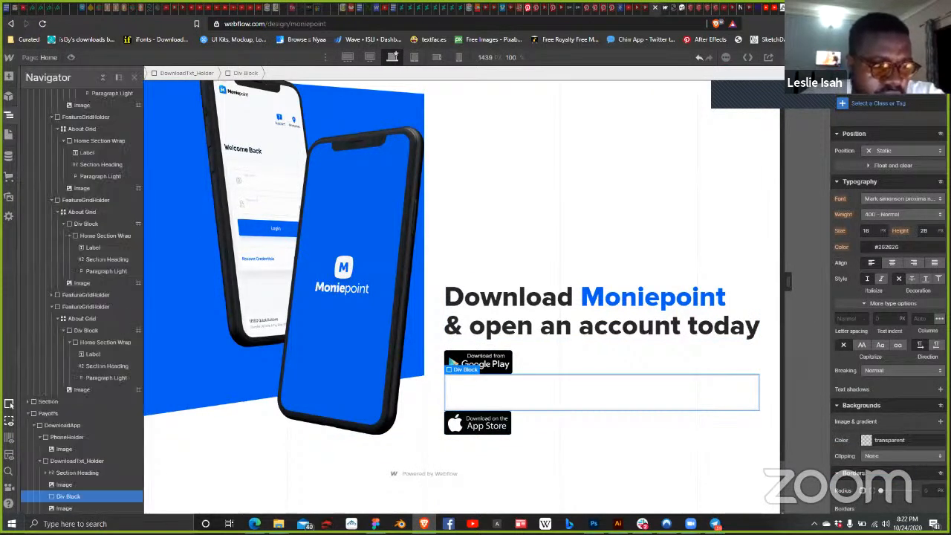
mouse_move(65, 474)
mouse_down()
mouse_move(75, 484)
mouse_move(67, 490)
mouse_move(73, 477)
mouse_up()
click(63, 498)
click(62, 498)
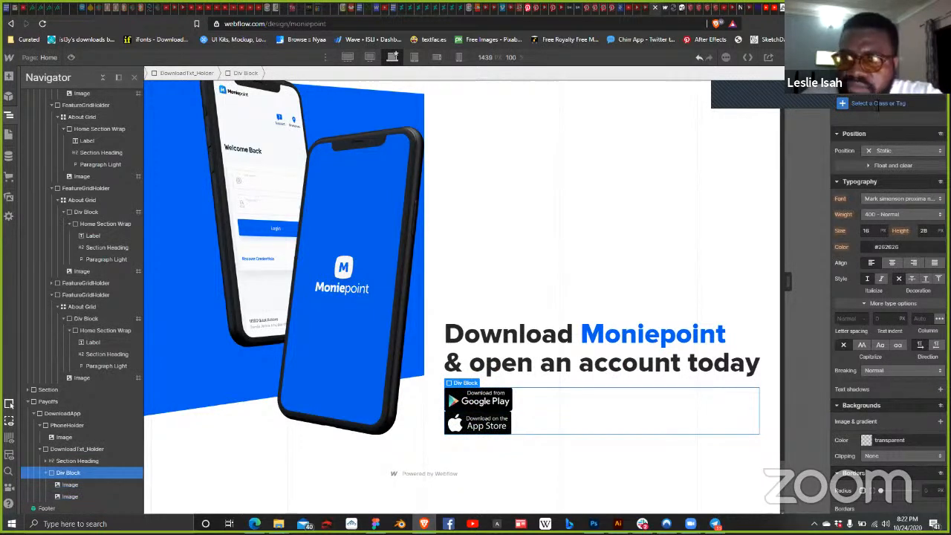
Step: Give the badge div block the new class StoreHodlers and set its display to flex
click(877, 105)
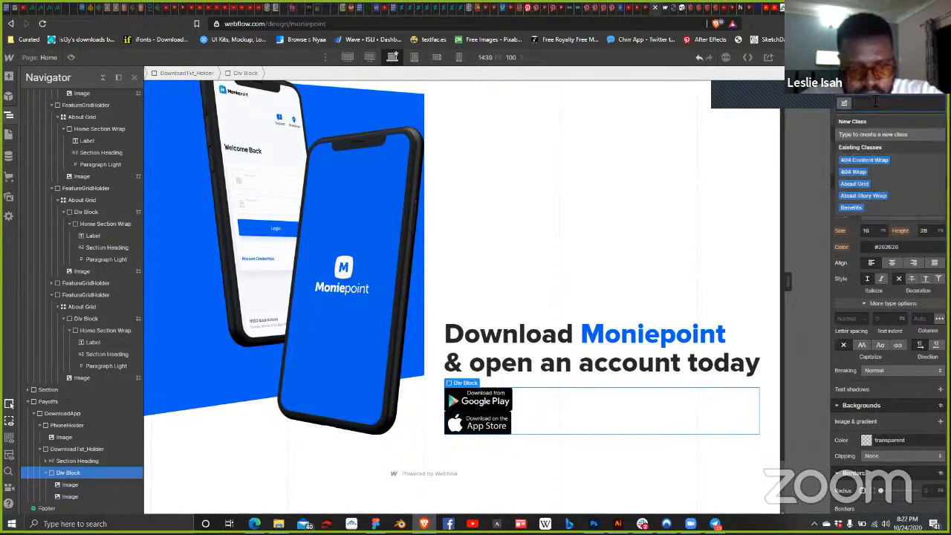
text(Store)
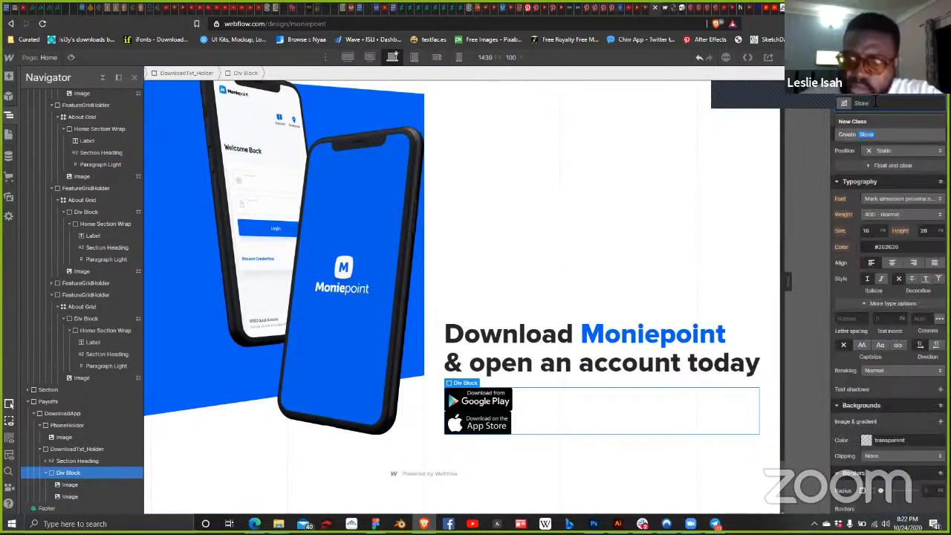
text(Holders)
key(Return)
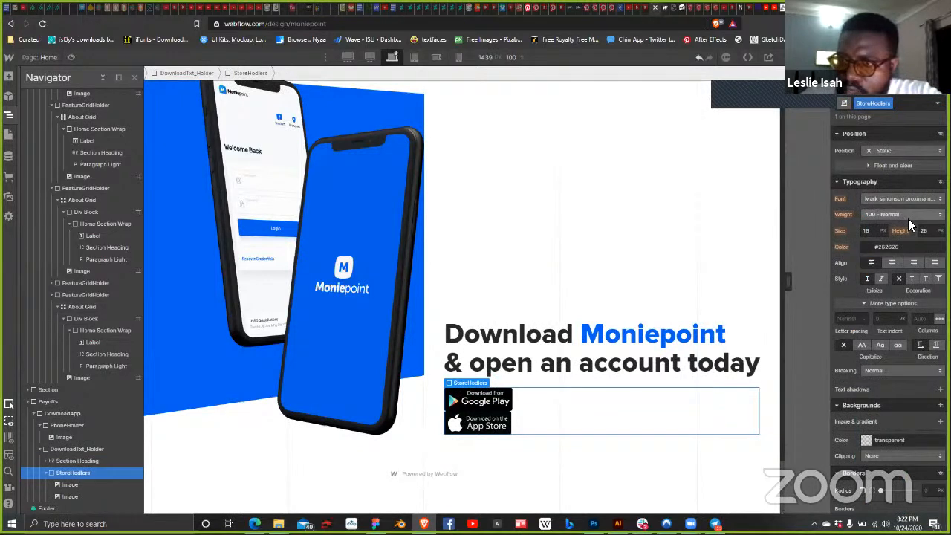
scroll(884, 251, up, 4)
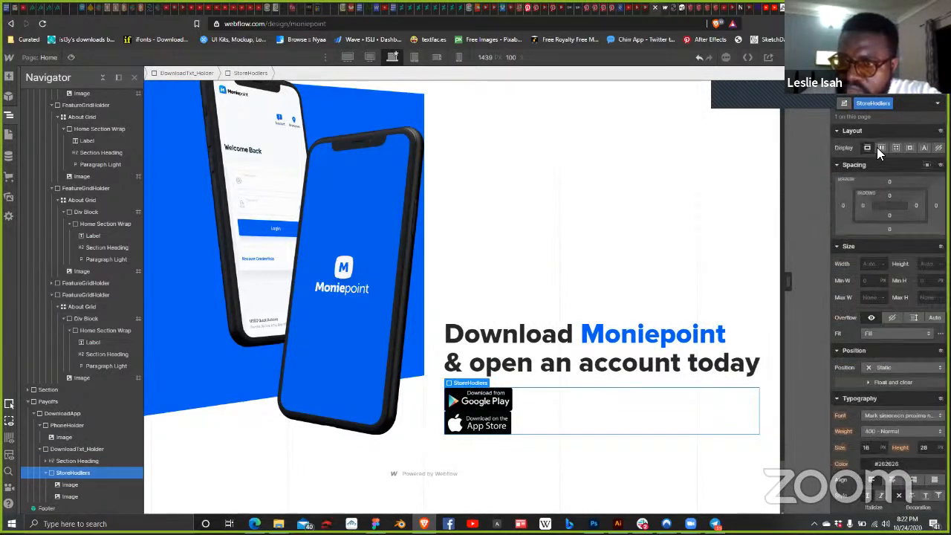
click(881, 147)
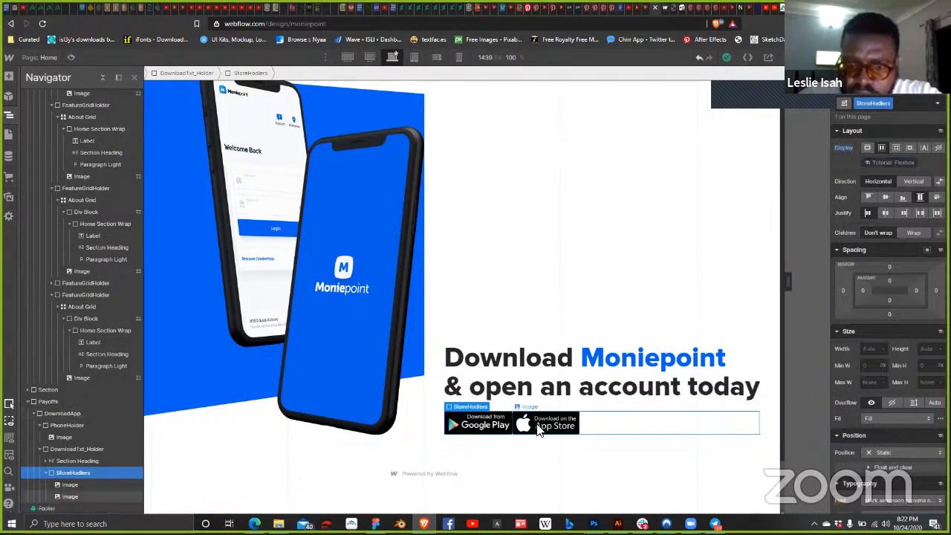
Step: Give the Google Play badge image a right margin of 20 px
click(479, 424)
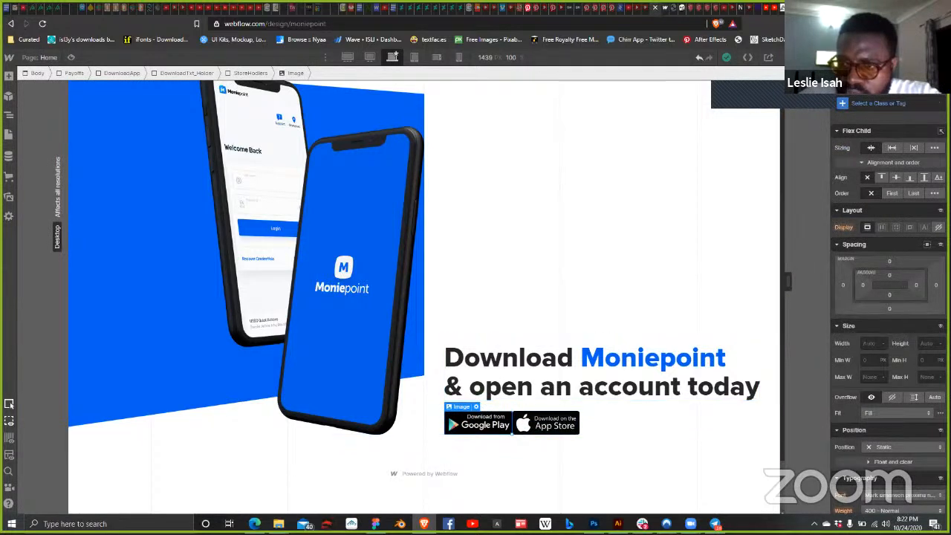
click(893, 316)
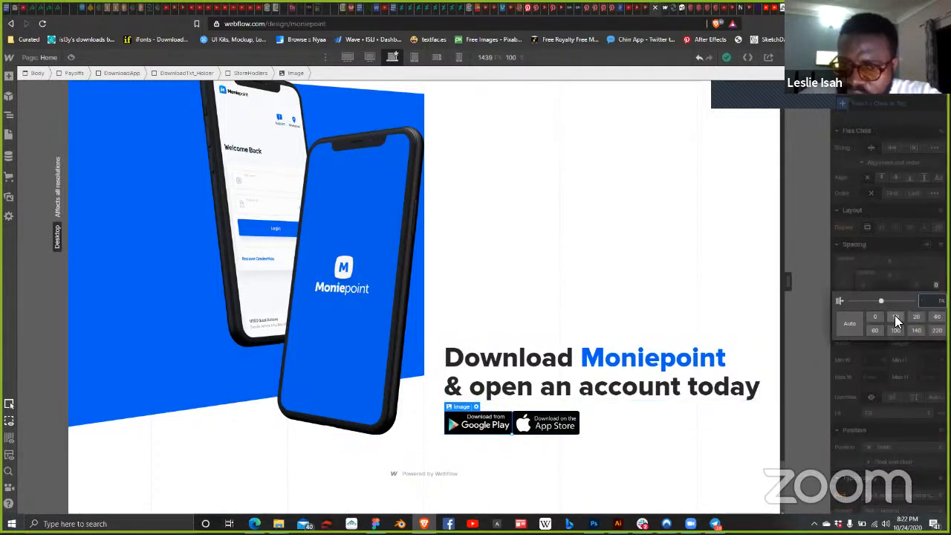
click(894, 315)
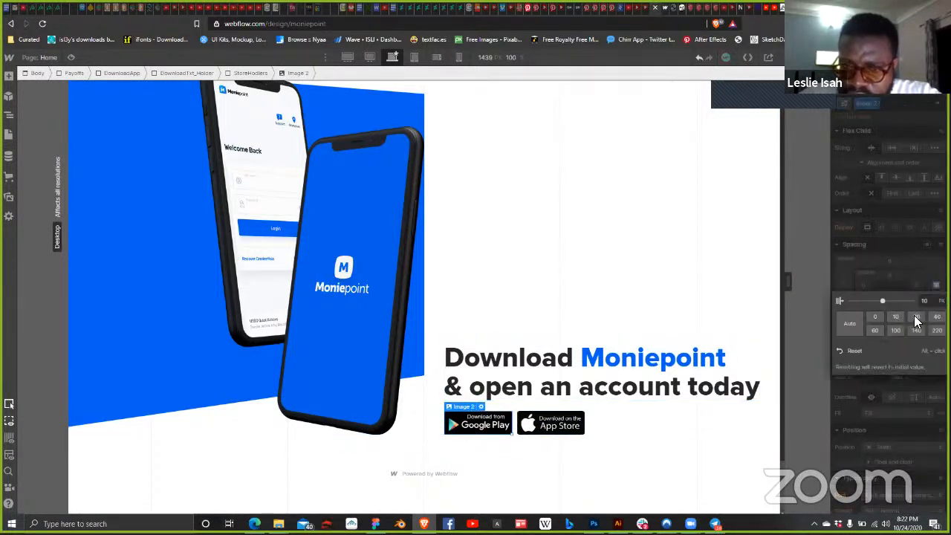
click(916, 317)
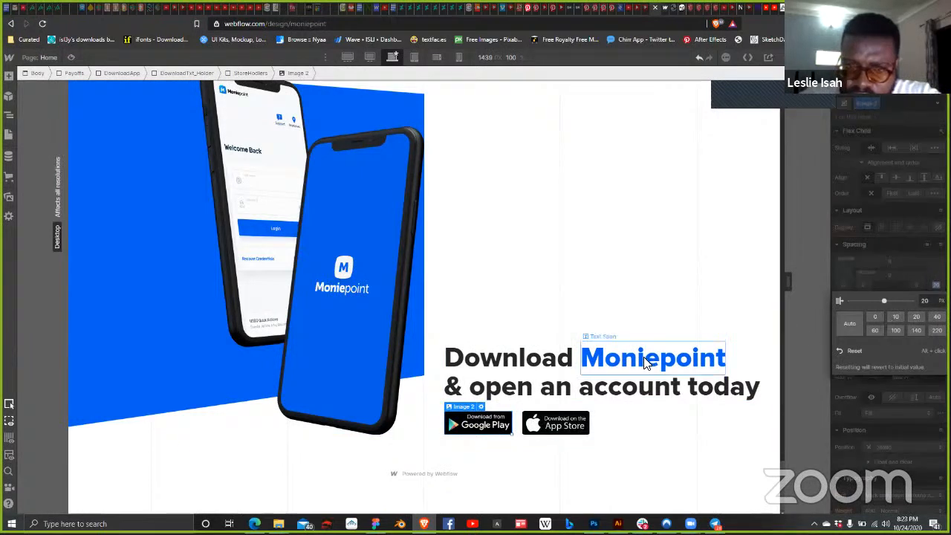
click(553, 428)
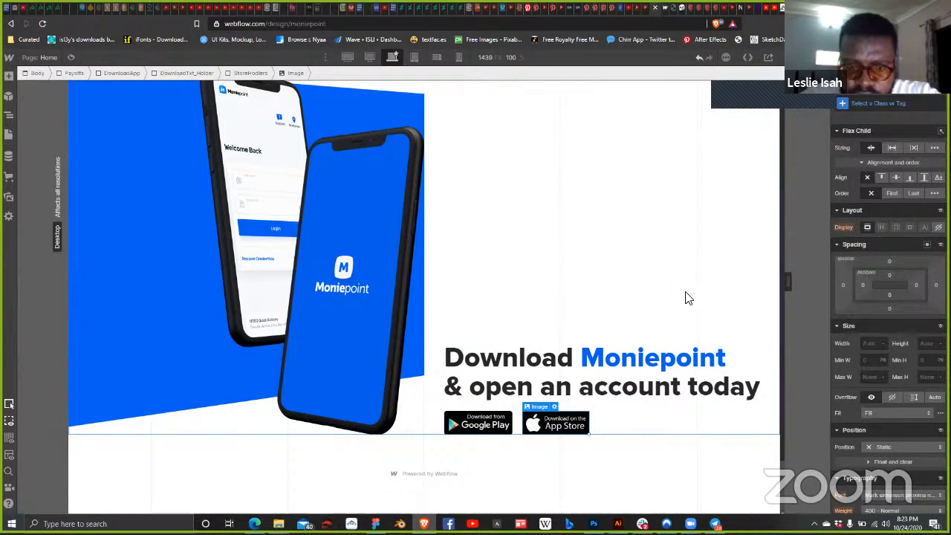
click(671, 310)
scroll(671, 310, up, 1)
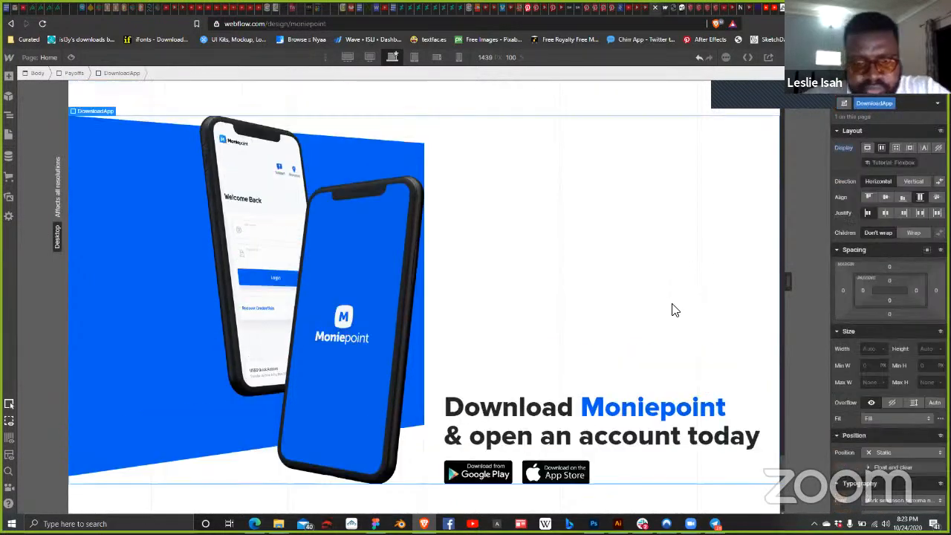
scroll(660, 350, up, 3)
scroll(658, 339, down, 3)
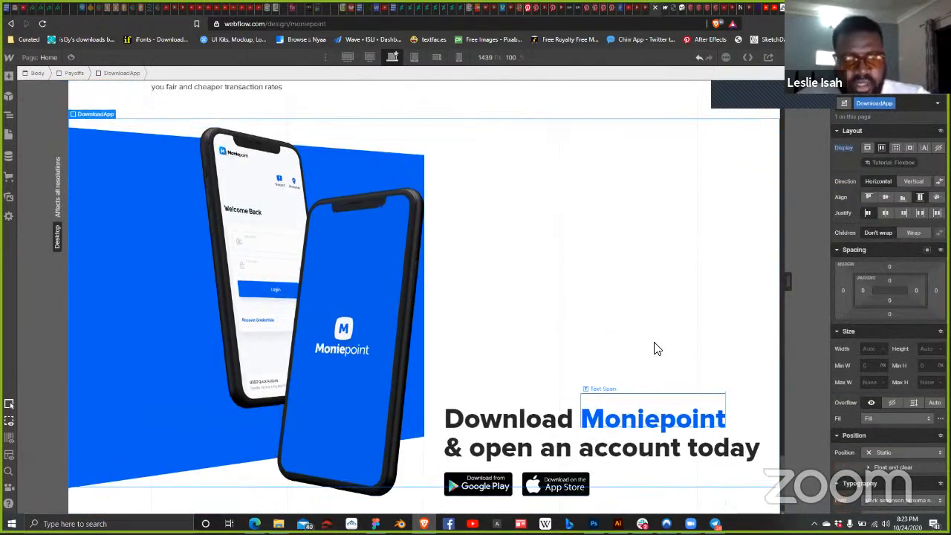
scroll(653, 346, up, 1)
scroll(204, 139, down, 1)
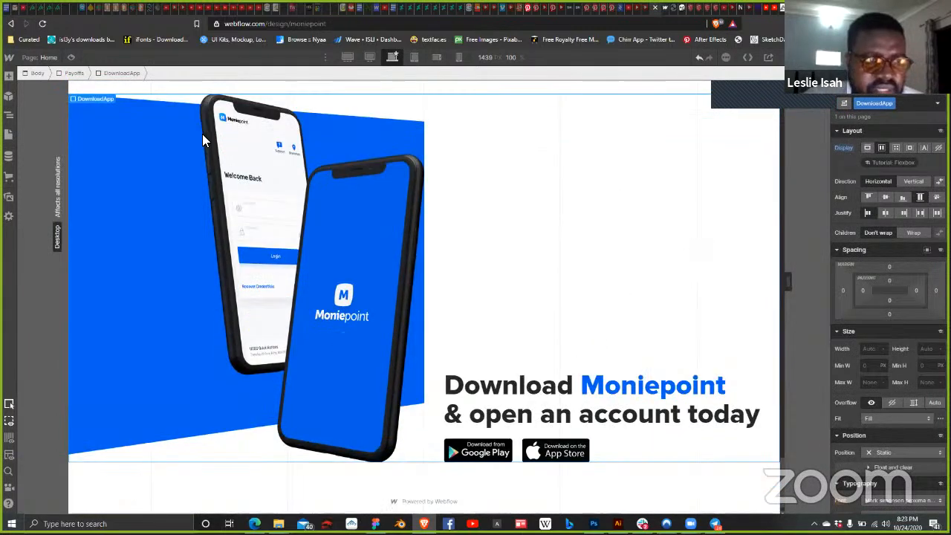
Step: Add the new combo class Customer to the DownloadApp section
scroll(208, 141, up, 1)
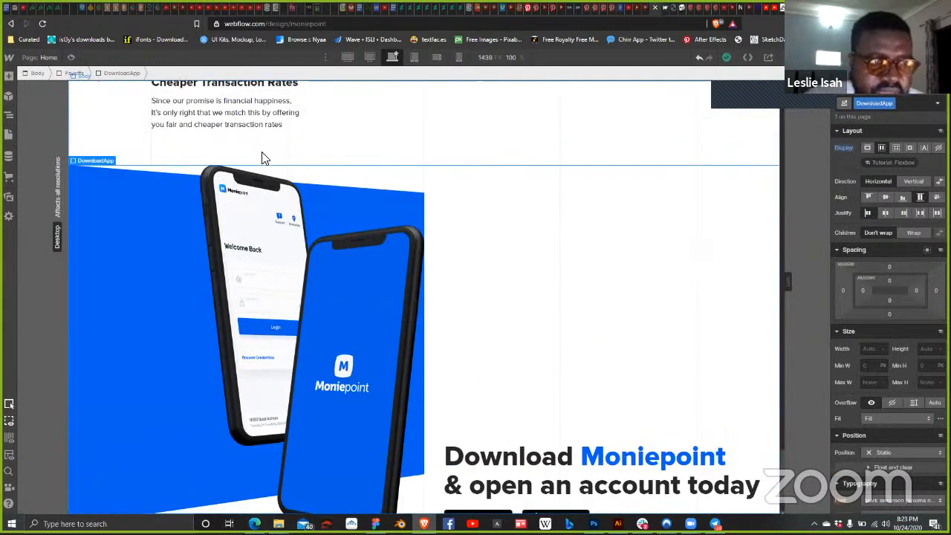
click(905, 106)
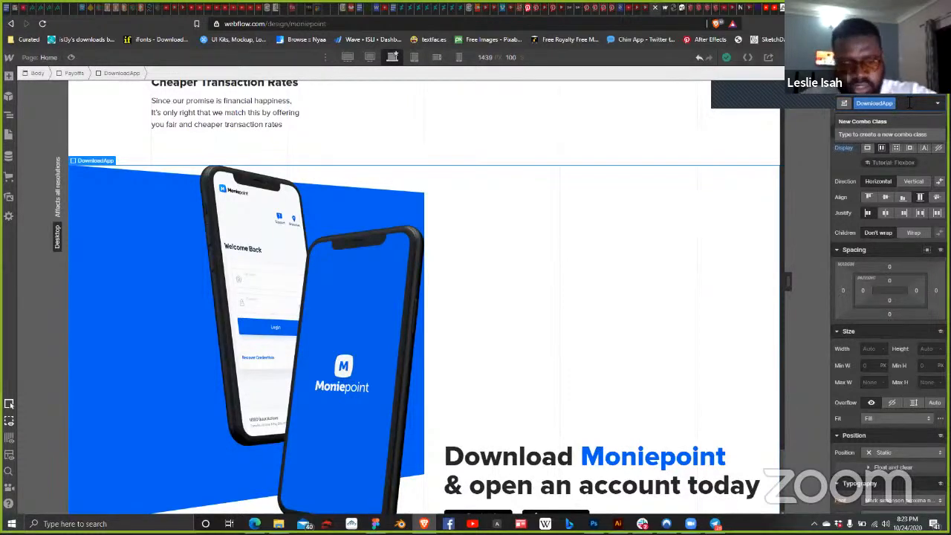
text(c)
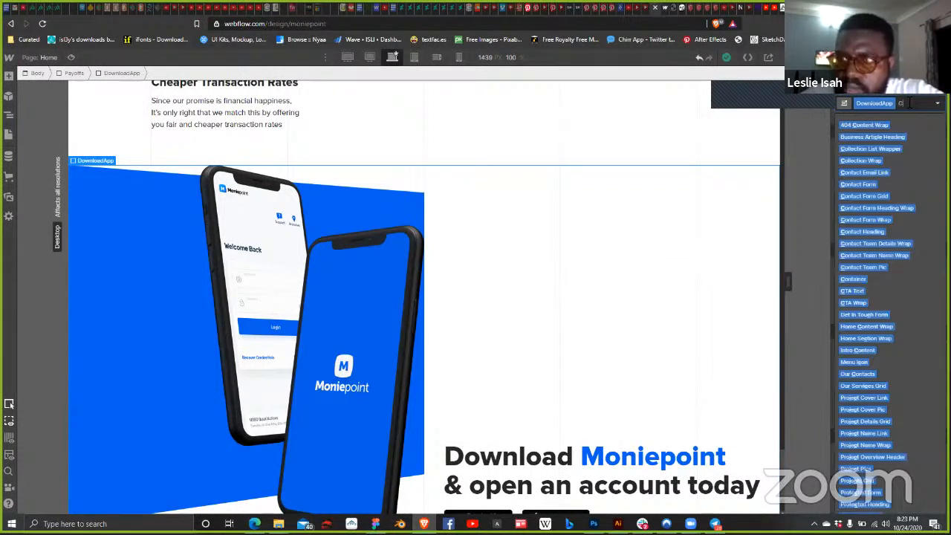
text(ustomer)
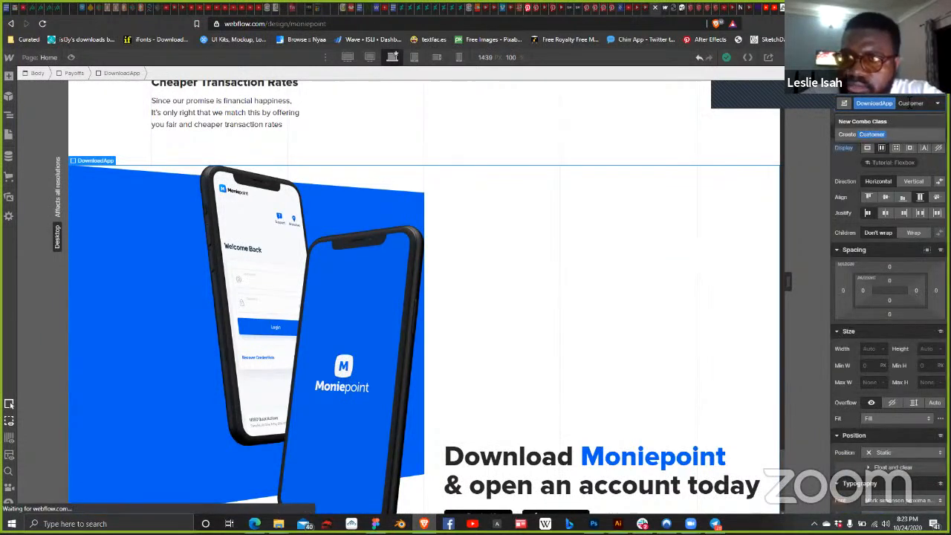
key(Return)
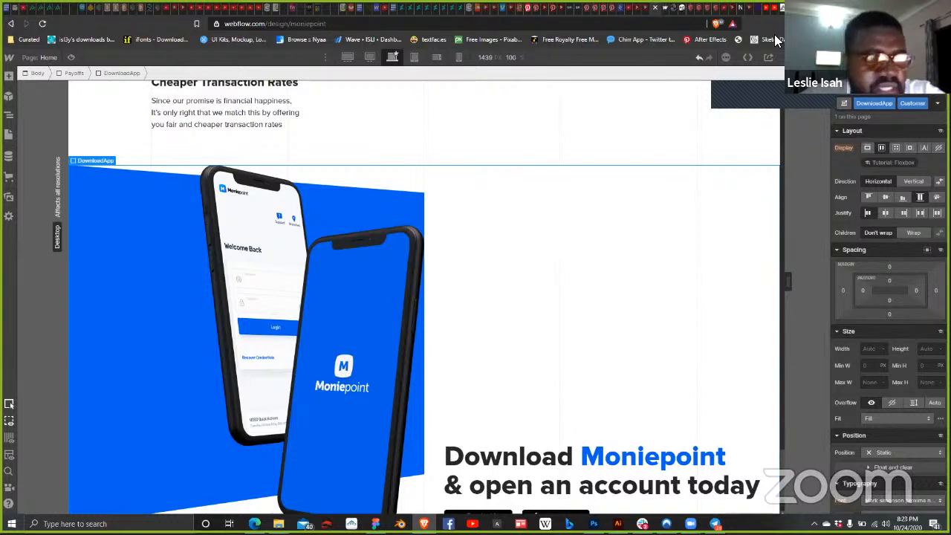
Step: Collapse PhoneHolder and DownloadTxt_Holder in the page's element tree and select DownloadTxt_Holder
click(9, 115)
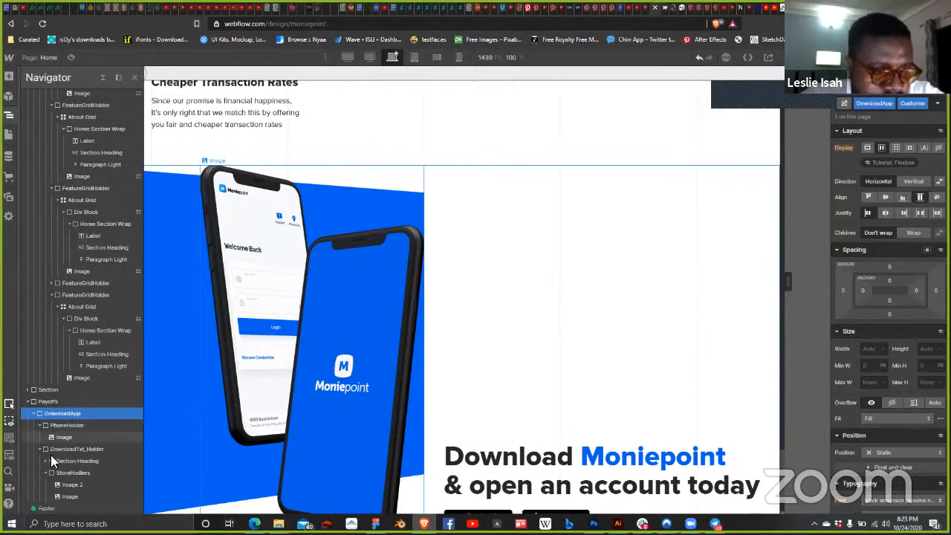
click(42, 450)
click(60, 449)
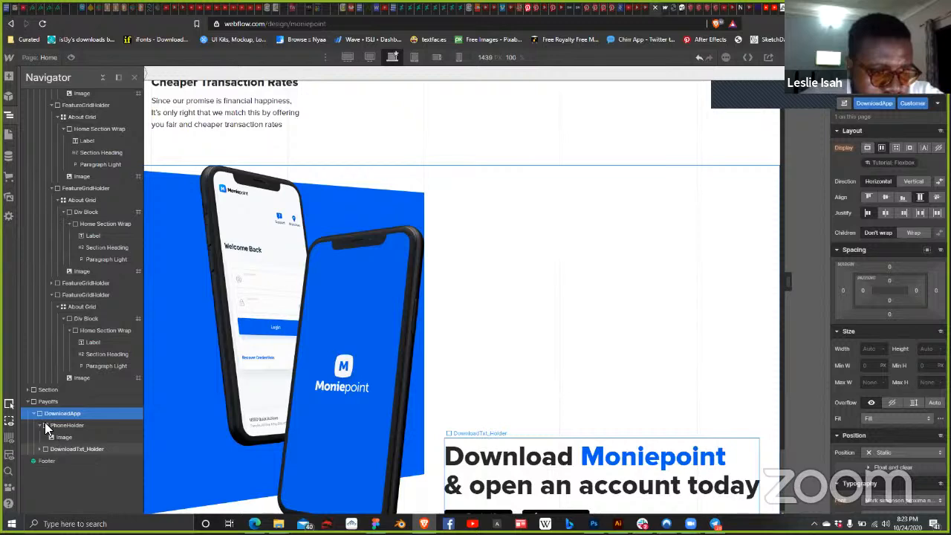
click(39, 424)
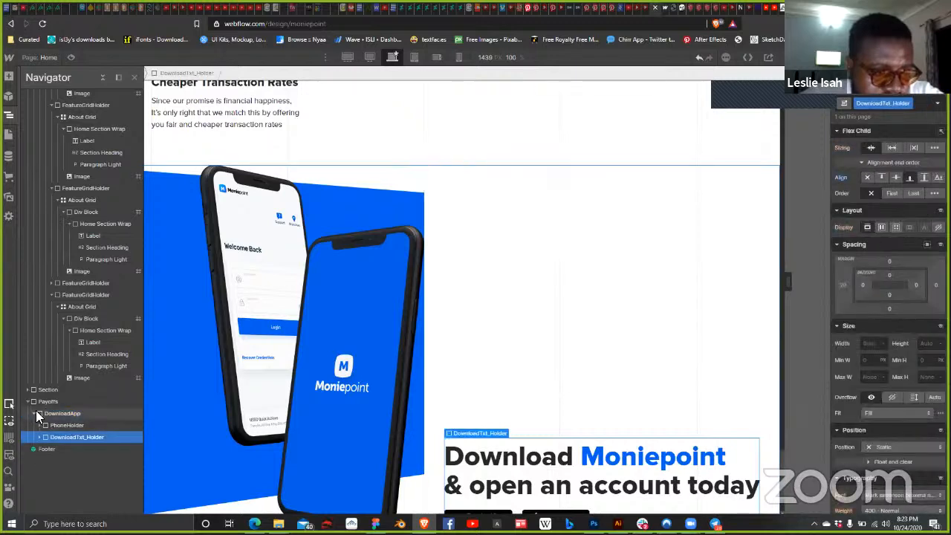
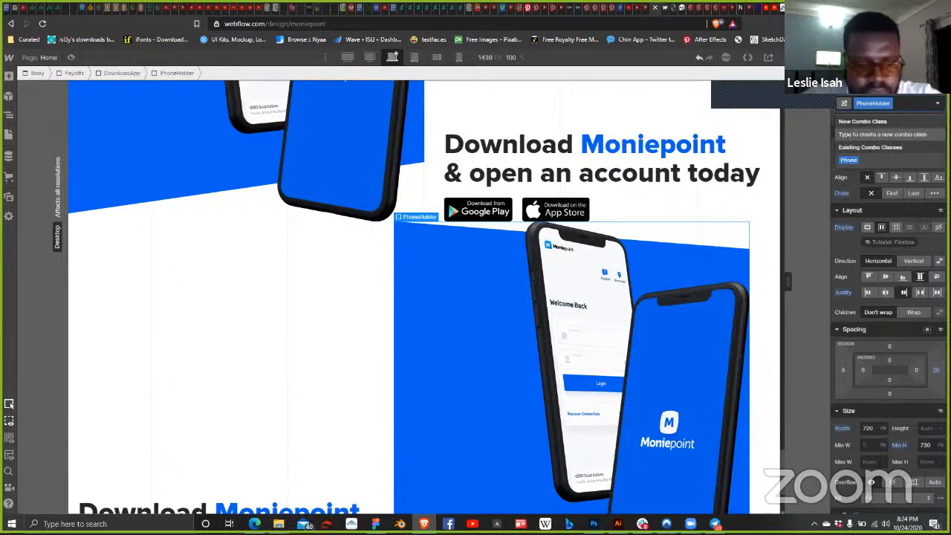
Step: Add the new combo class femaleAgent to the PhoneHolder of the duplicated download section
text(A)
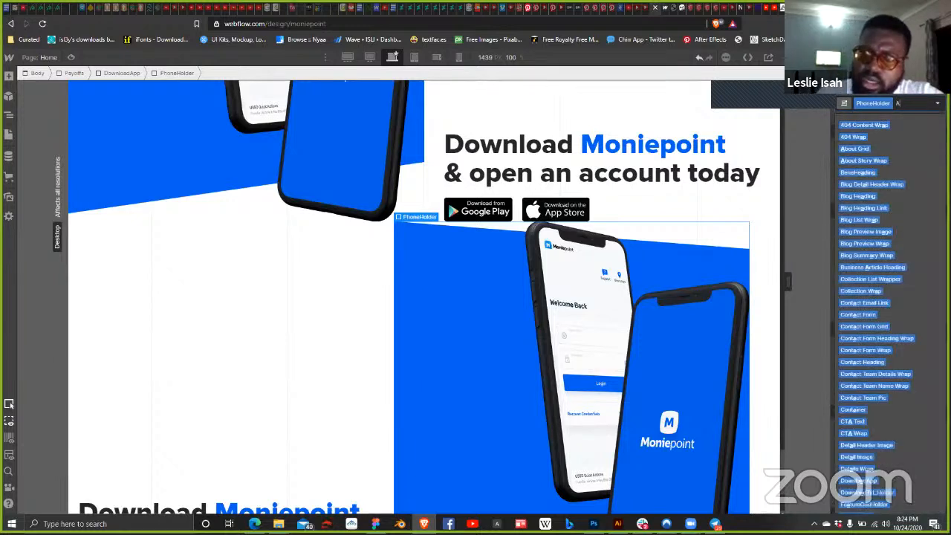
key(BackSpace)
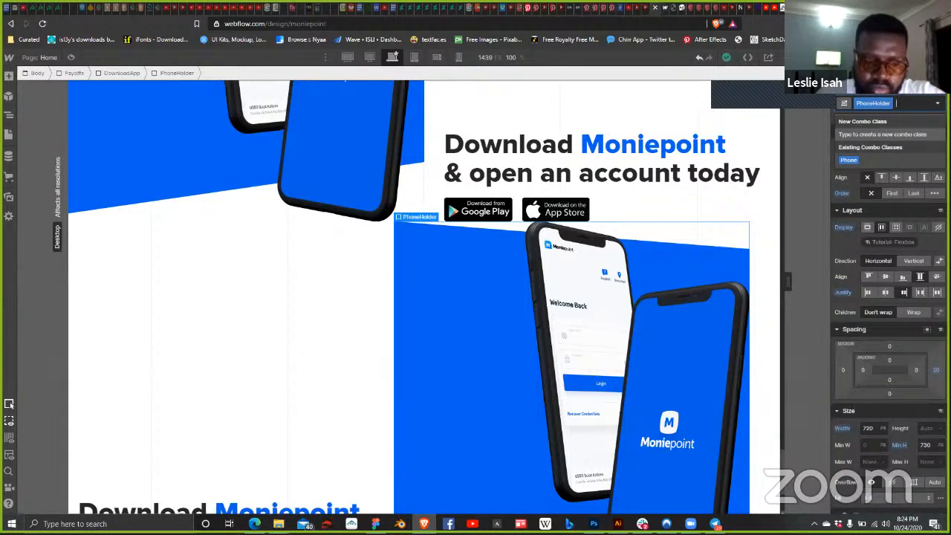
text(femaleAgent)
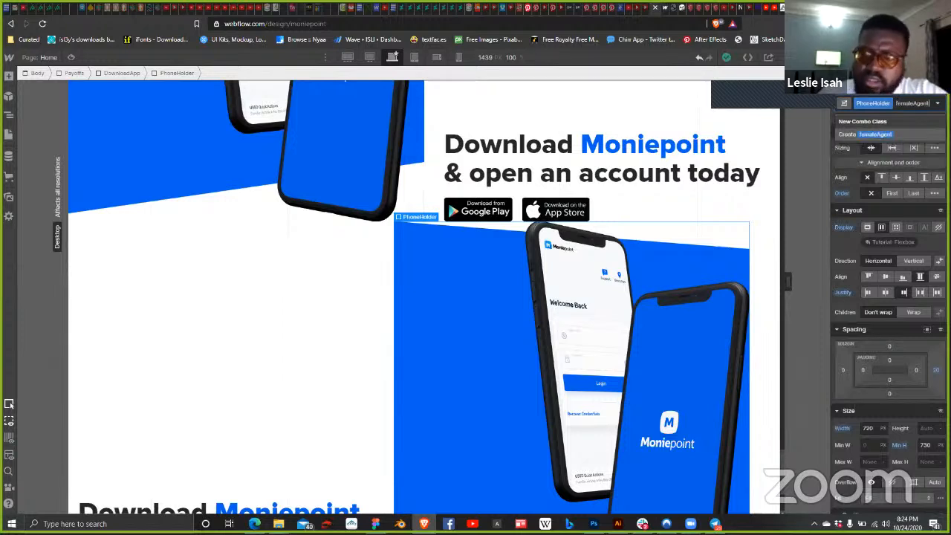
key(Return)
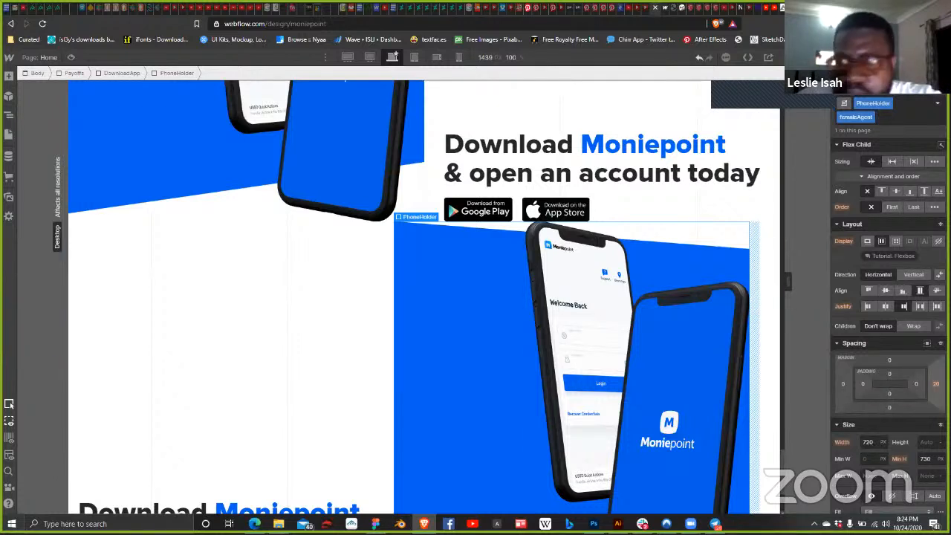
Step: Set the right margin of the duplicated section's PhoneHolder to 0, then select its parent DownloadApp block
click(867, 410)
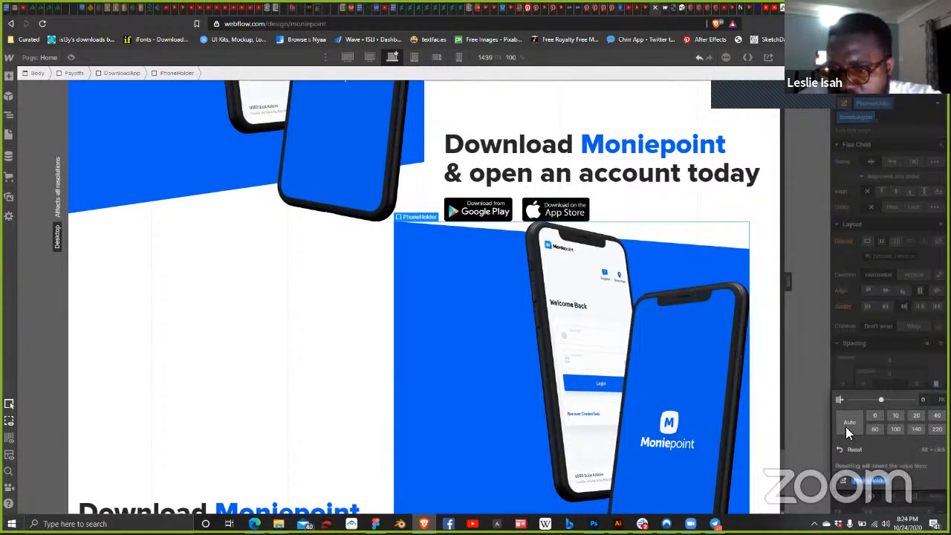
click(849, 422)
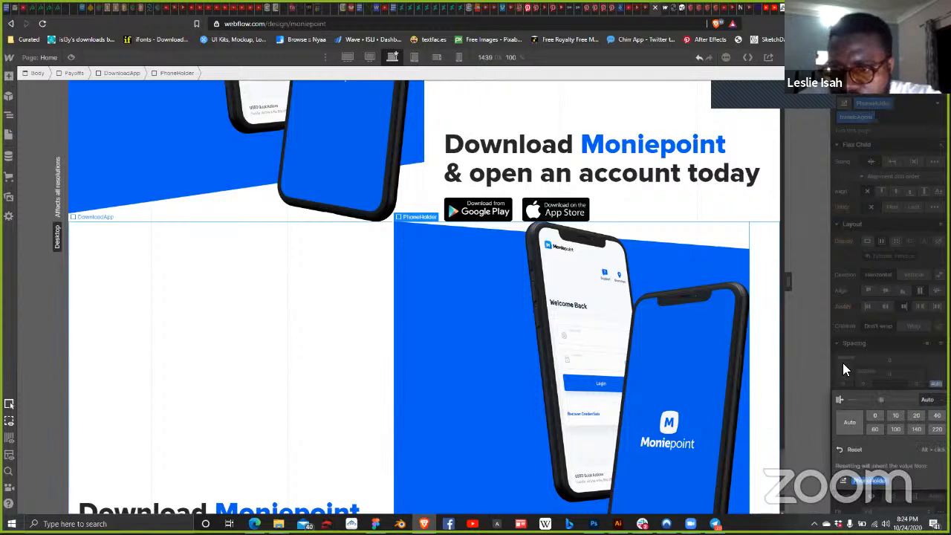
click(870, 413)
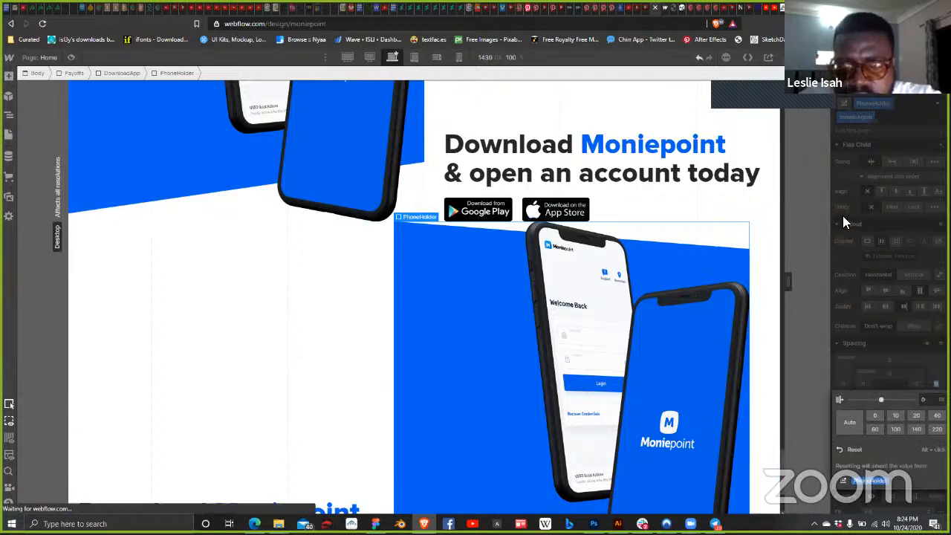
click(377, 337)
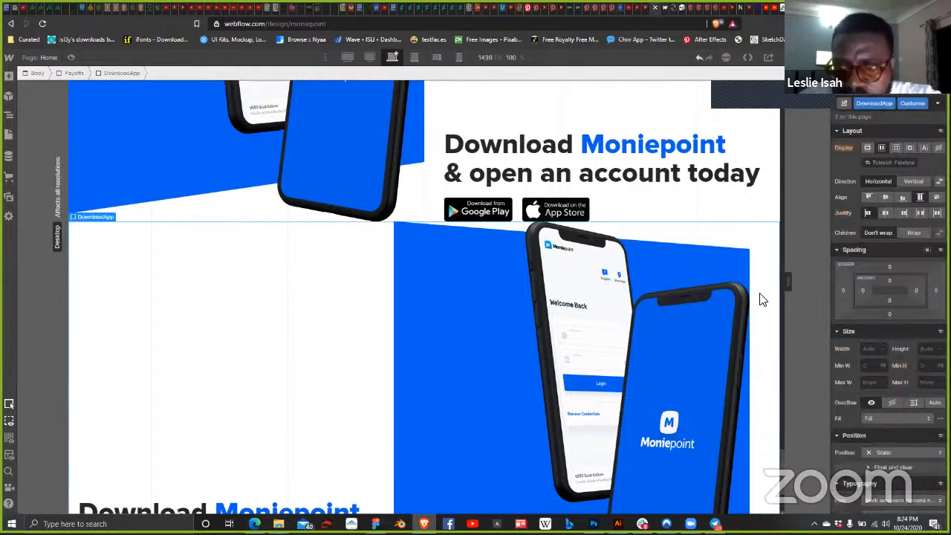
Step: Set the left margin of the DownloadTxt_Holder in the duplicated section to Auto
scroll(762, 299, down, 2)
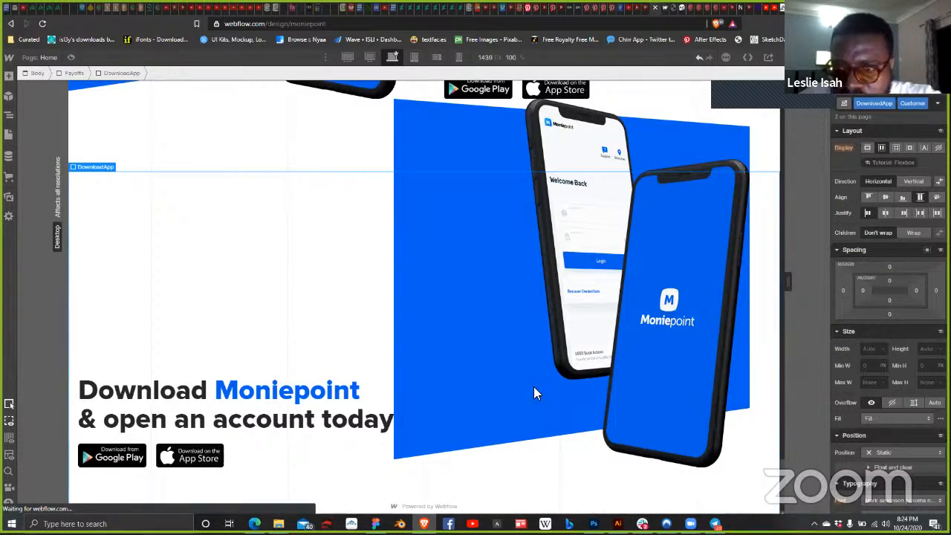
scroll(263, 261, up, 1)
click(485, 306)
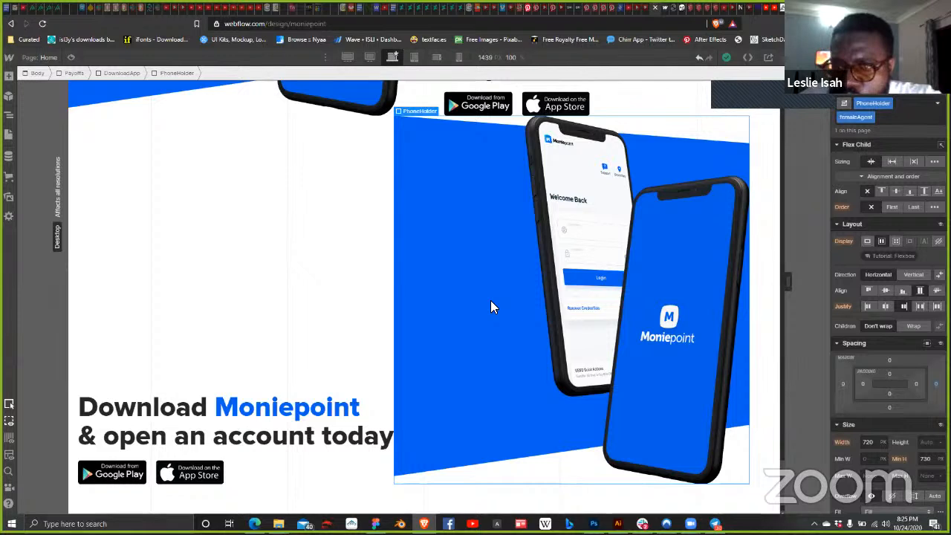
click(632, 297)
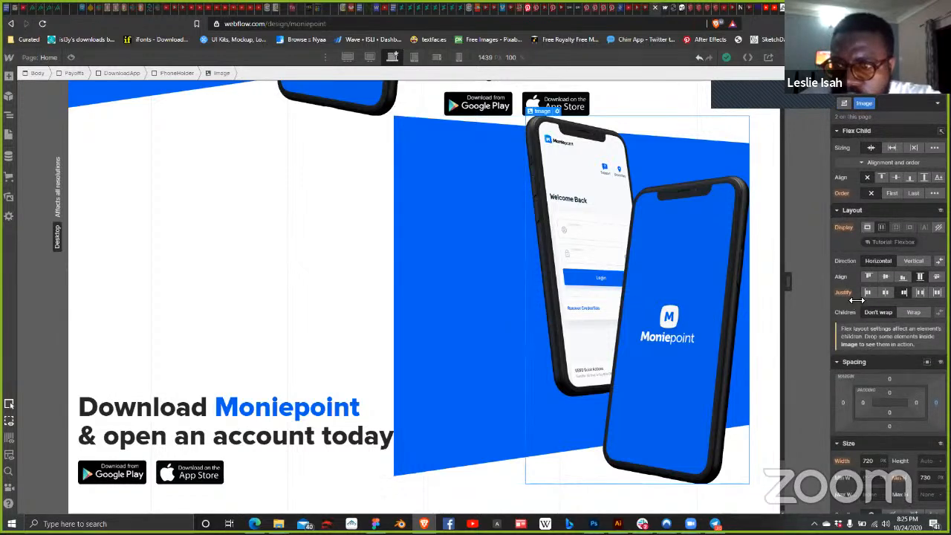
click(514, 287)
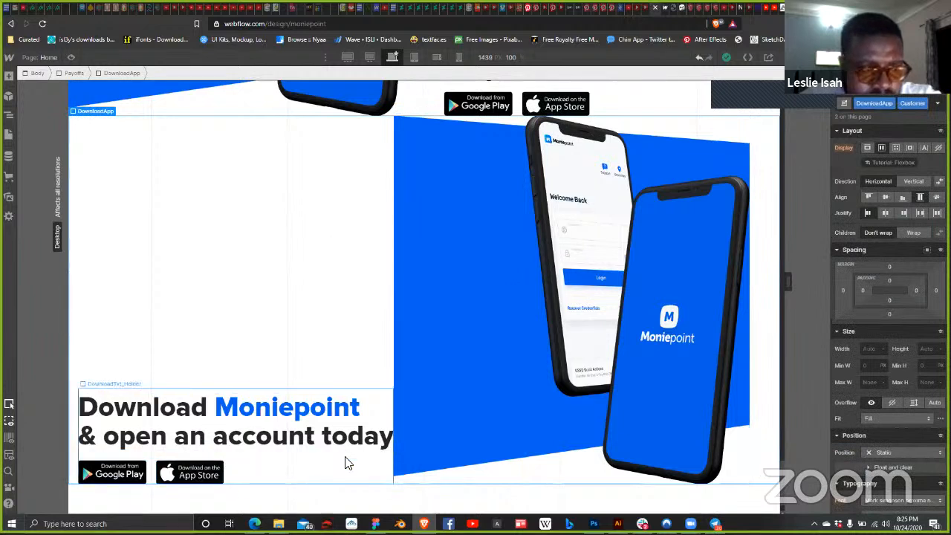
click(364, 449)
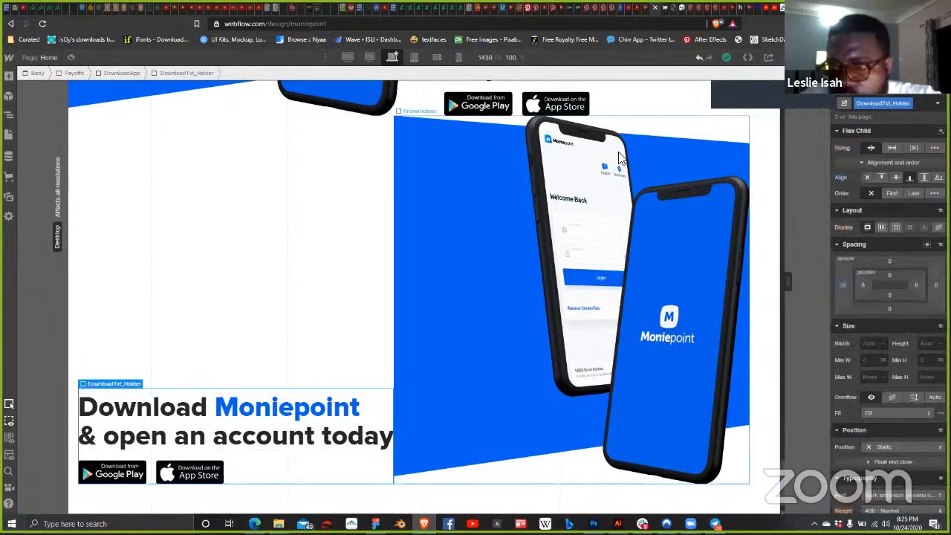
click(842, 284)
click(847, 327)
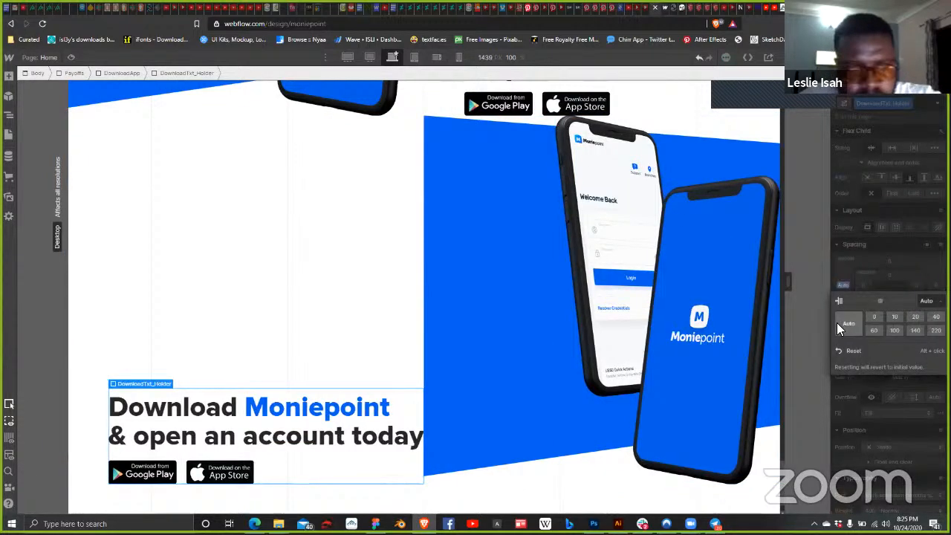
click(847, 274)
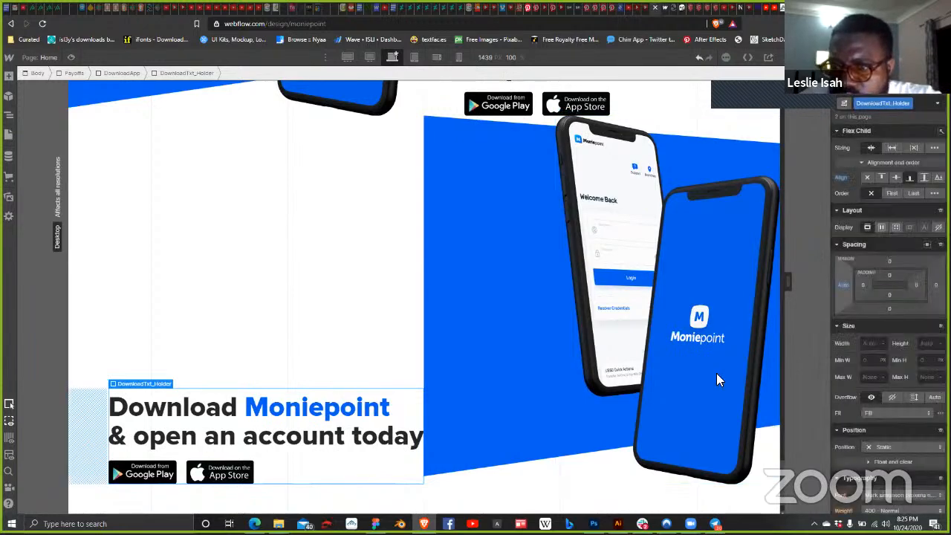
Step: Set the femaleAgent PhoneHolder's left margin to Auto and its right margin to 0
click(527, 471)
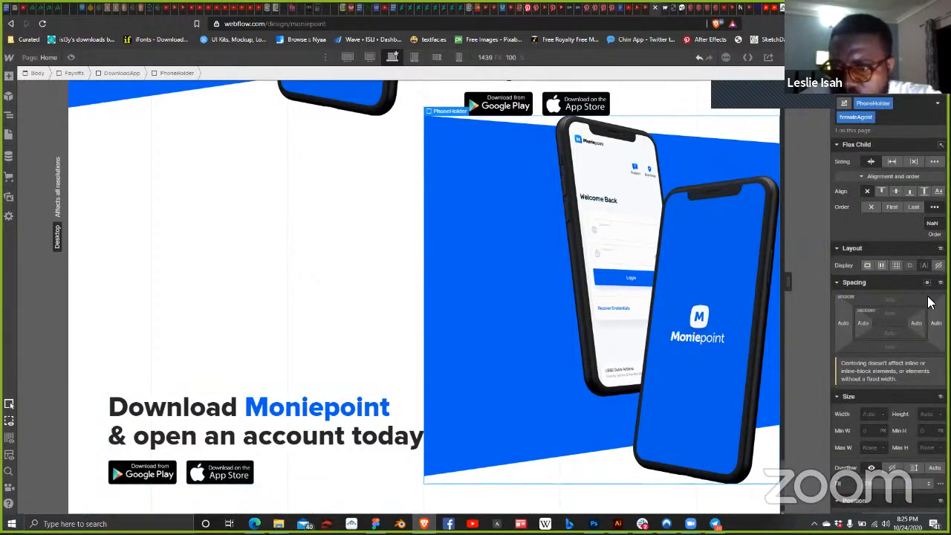
click(903, 405)
click(839, 422)
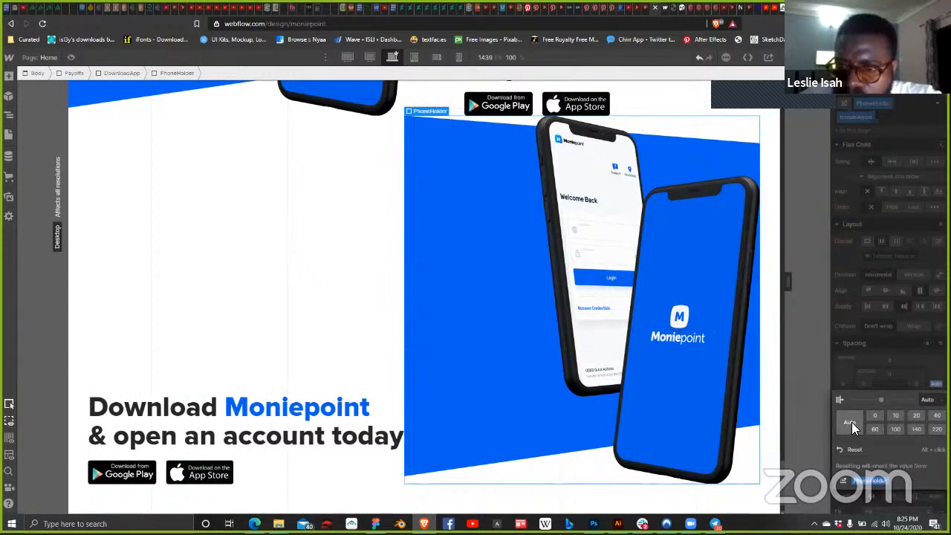
click(846, 381)
click(846, 382)
click(858, 420)
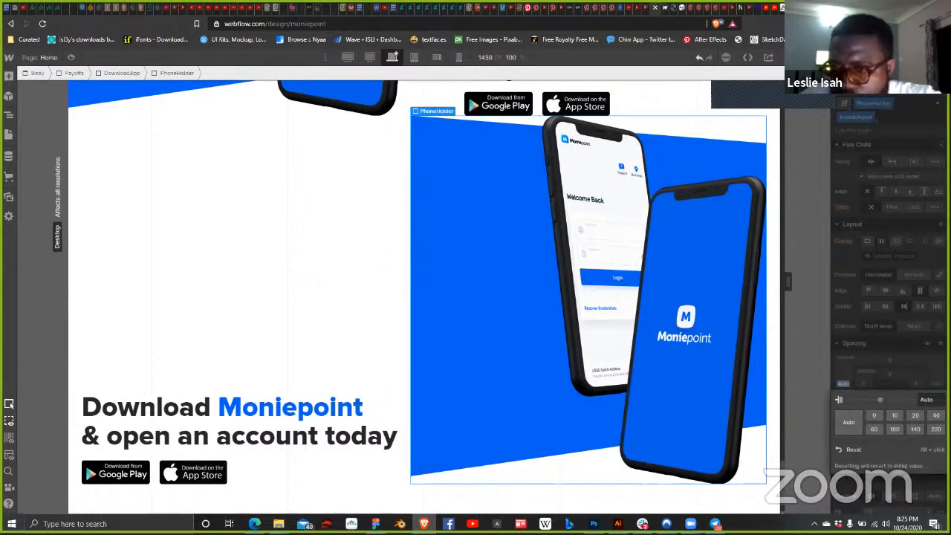
key(Escape)
click(933, 395)
click(874, 415)
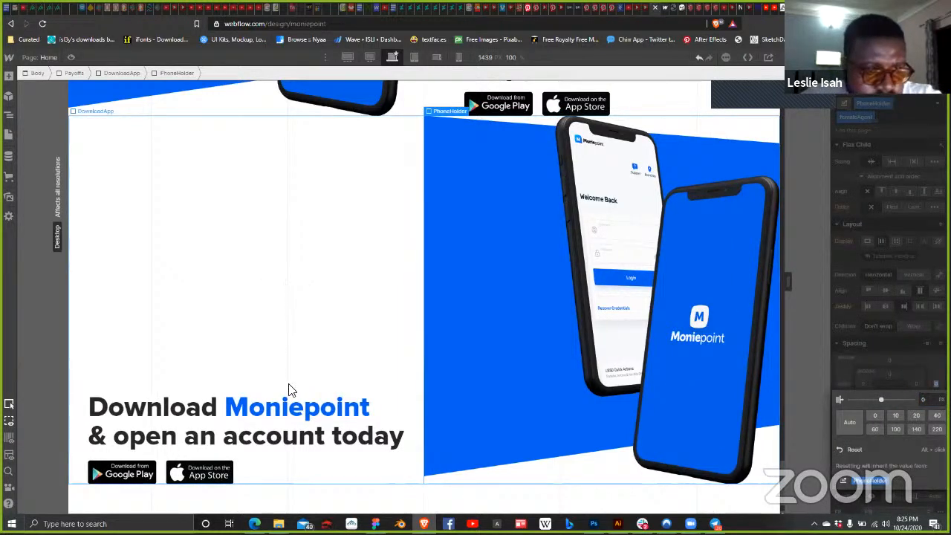
click(300, 401)
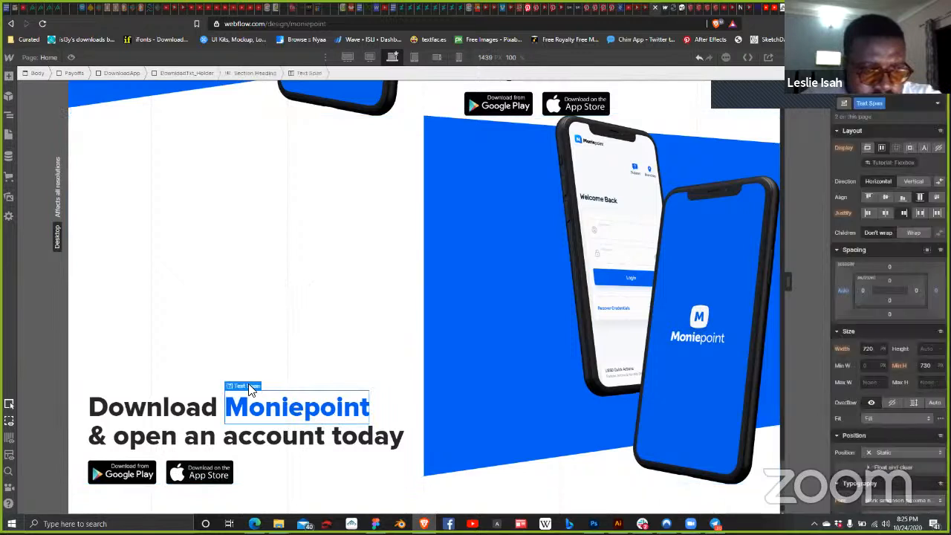
click(190, 408)
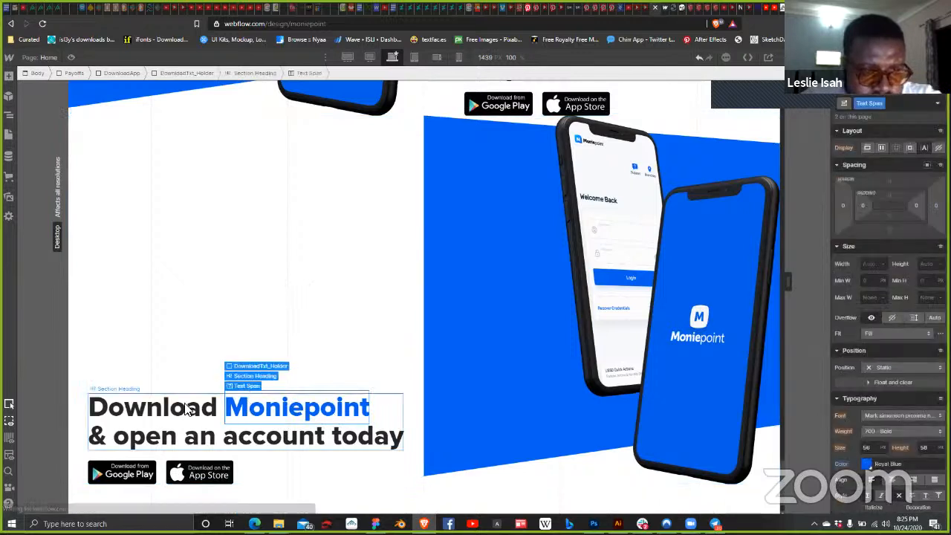
double_click(190, 408)
click(251, 379)
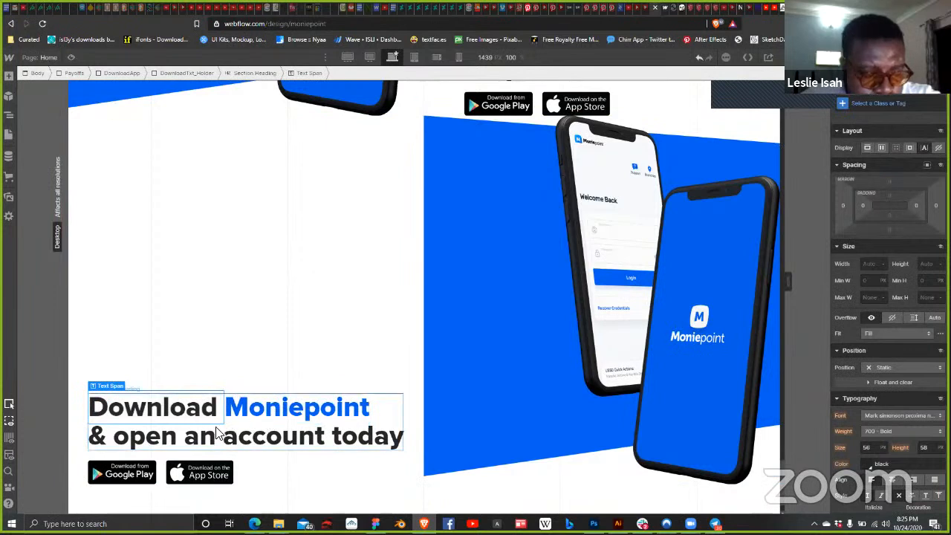
key(ctrl+z)
Step: Clear the text formatting from "Download Moniepoint" in the duplicated section's heading
click(260, 413)
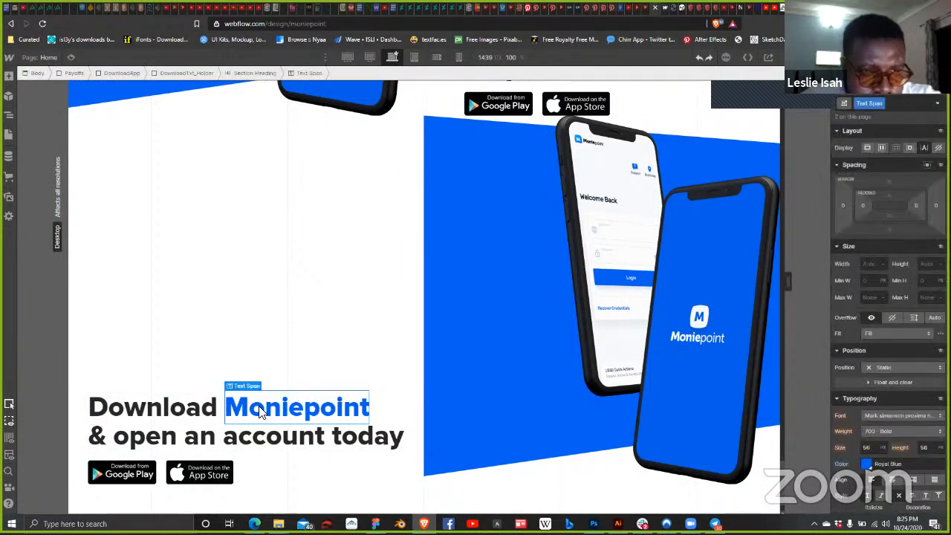
double_click(252, 408)
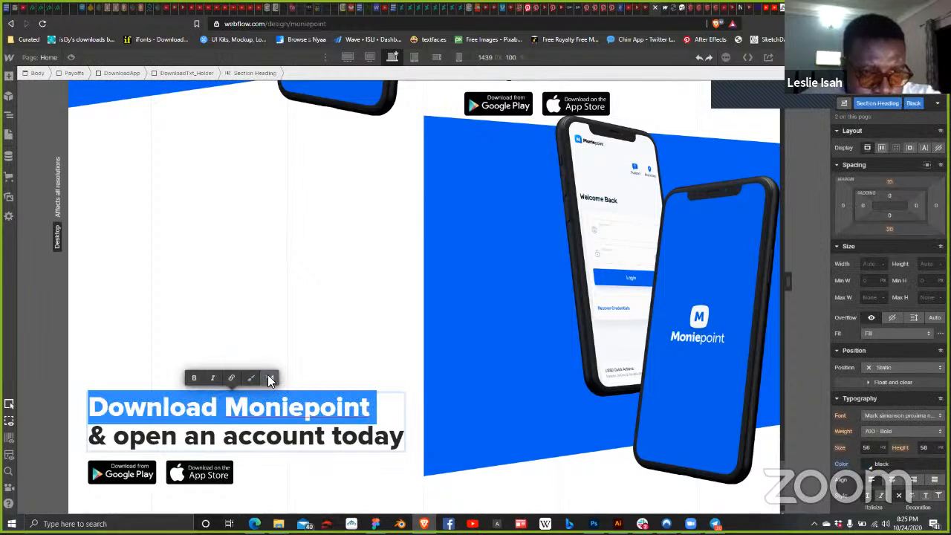
click(270, 379)
key(Escape)
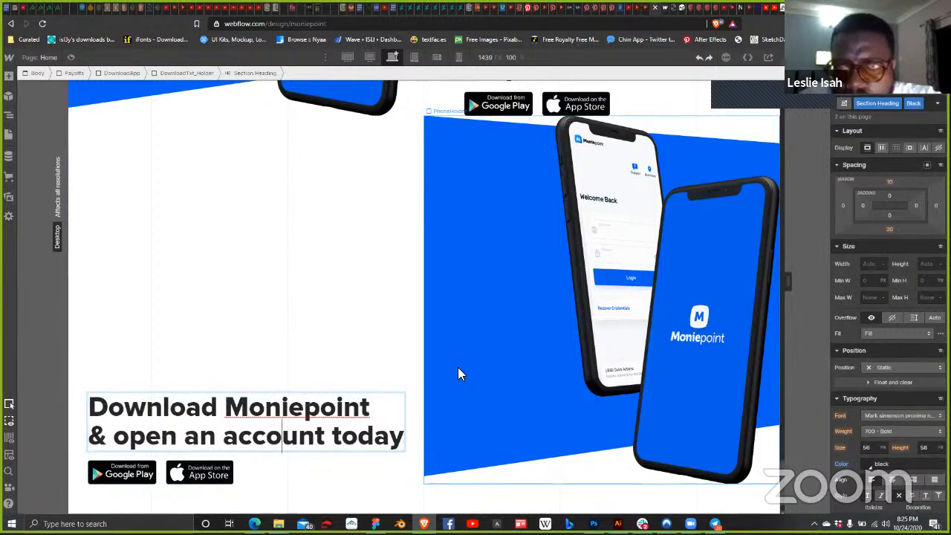
scroll(525, 351, up, 2)
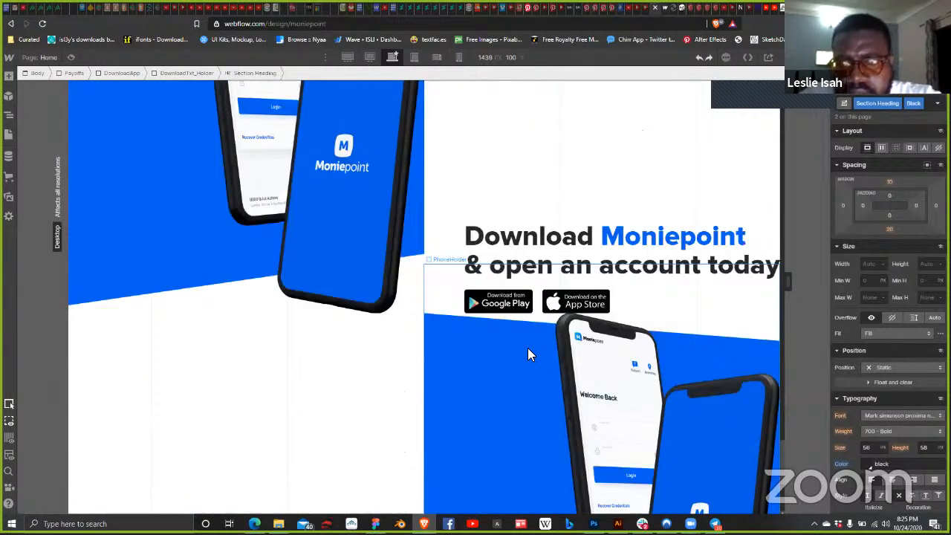
Step: At the 1440px breakpoint, set the left margin of the upper app-download section's DownloadTxt_Holder to 10 px
scroll(527, 354, up, 2)
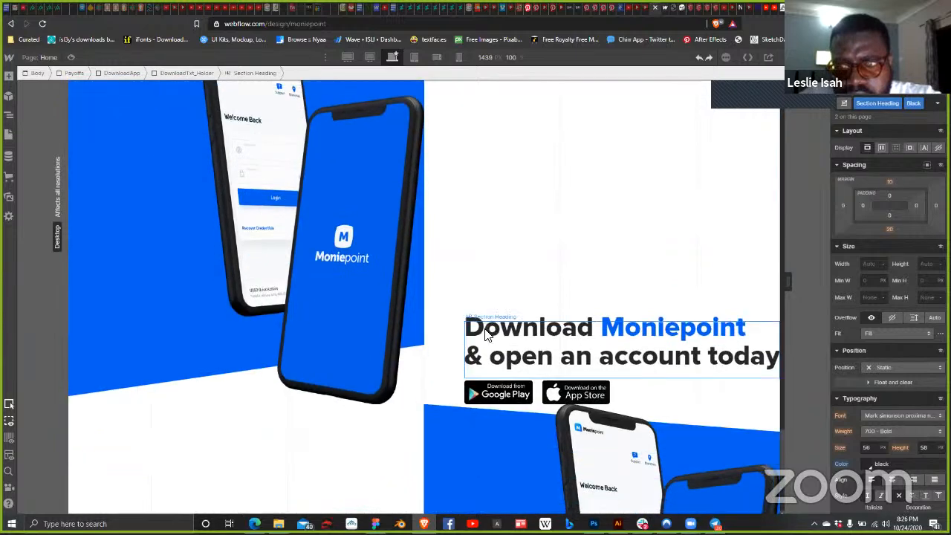
scroll(483, 238, down, 2)
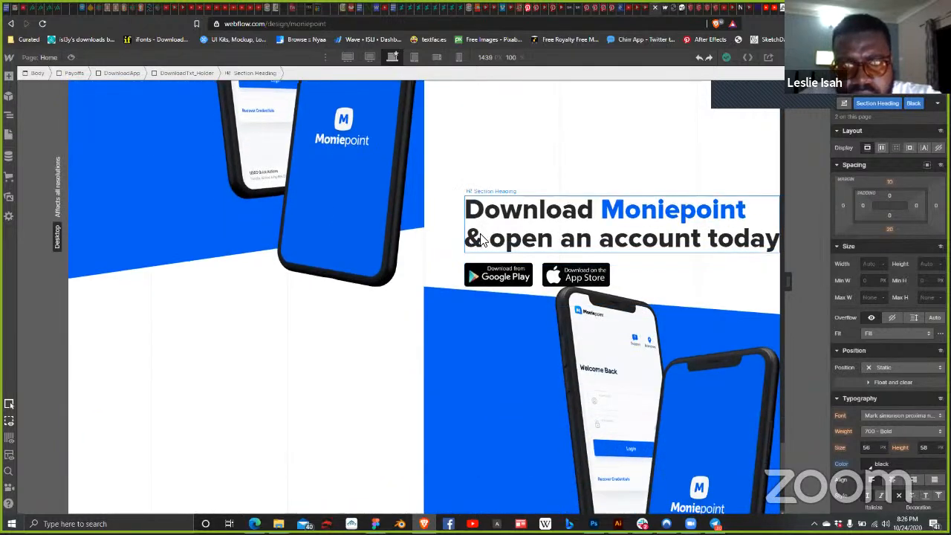
click(481, 239)
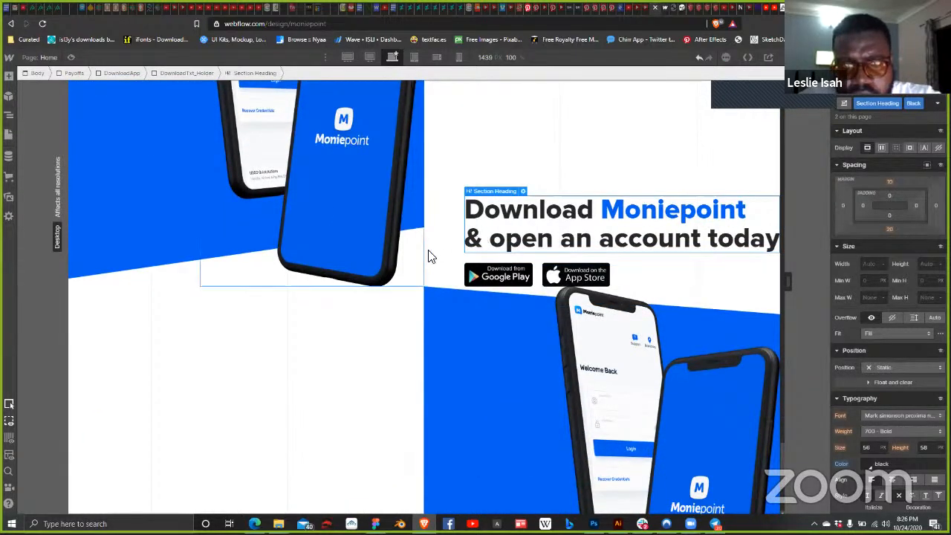
click(369, 57)
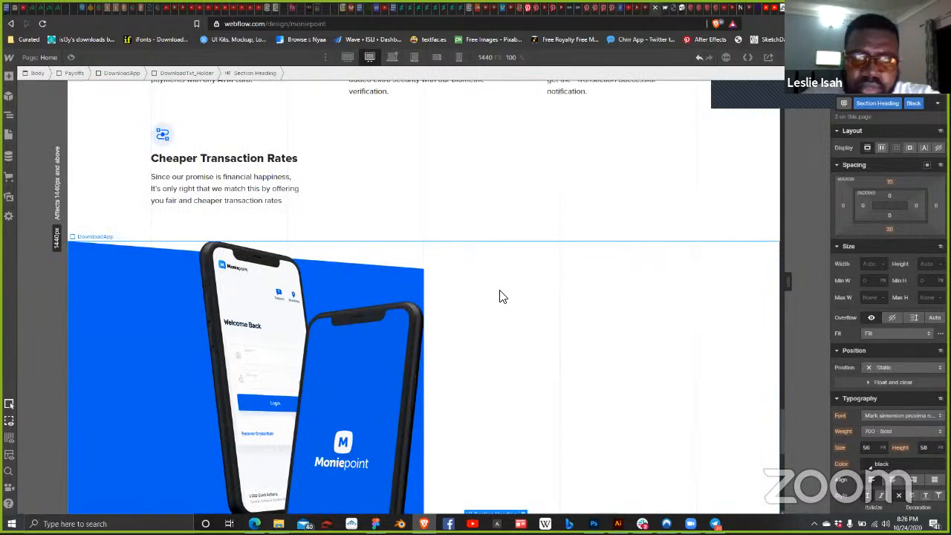
scroll(498, 297, down, 1)
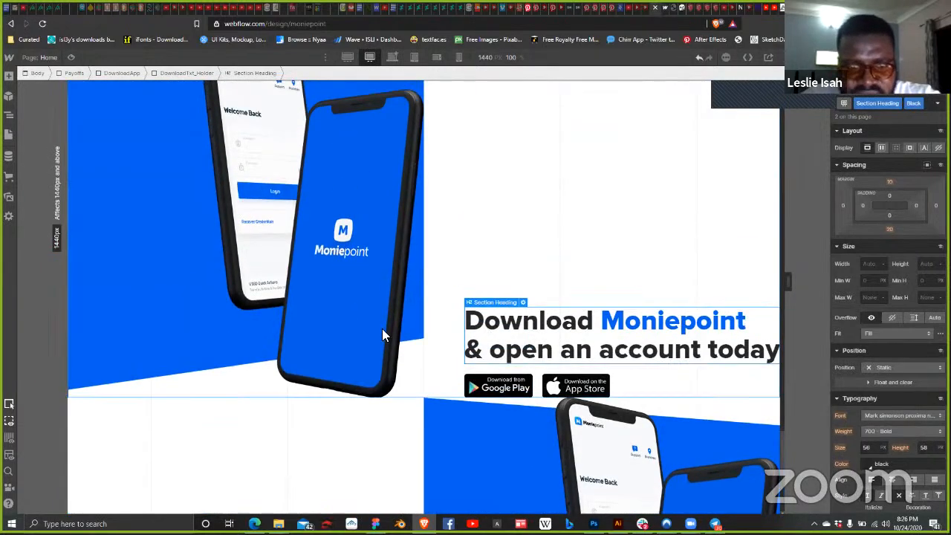
click(381, 349)
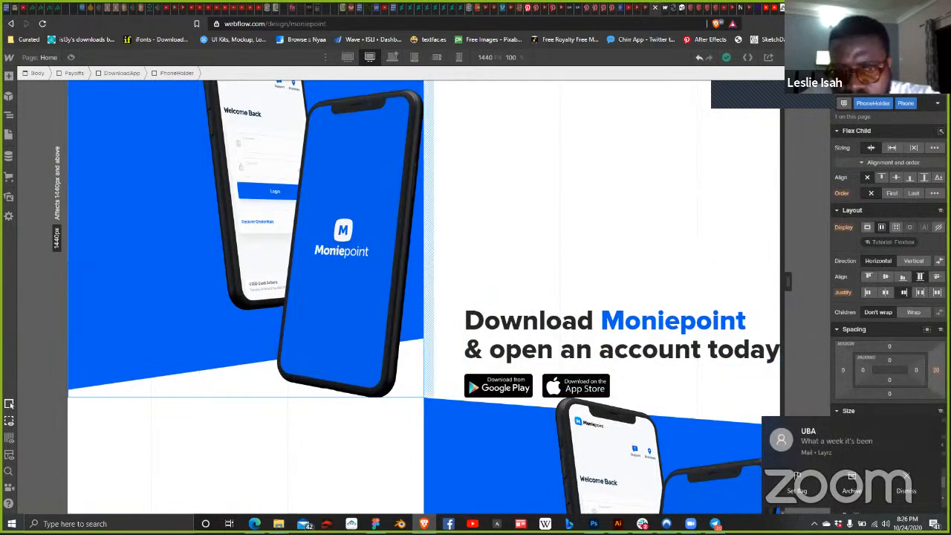
click(653, 377)
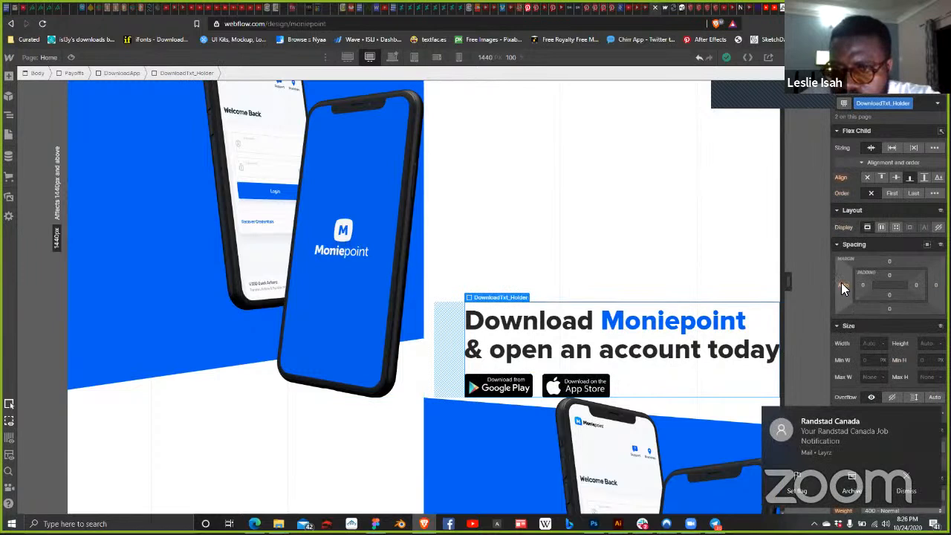
click(841, 284)
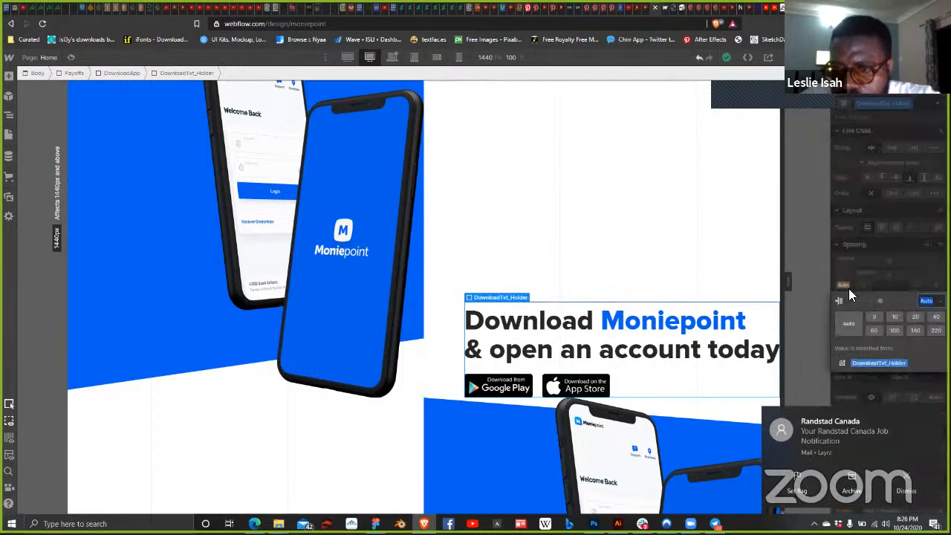
click(894, 316)
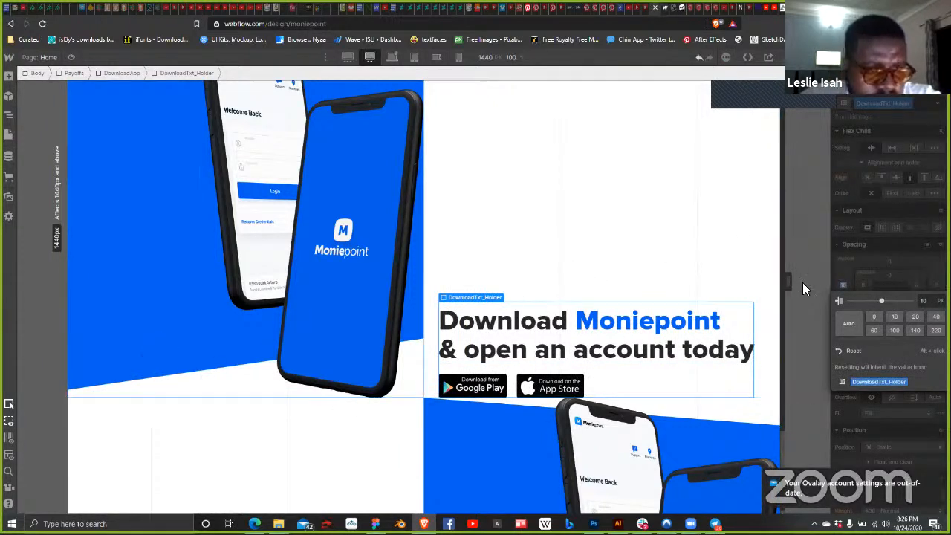
Step: Try a 220 px bottom margin on the upper section's PhoneHolder and undo it, leaving its parent DownloadApp block selected
click(890, 393)
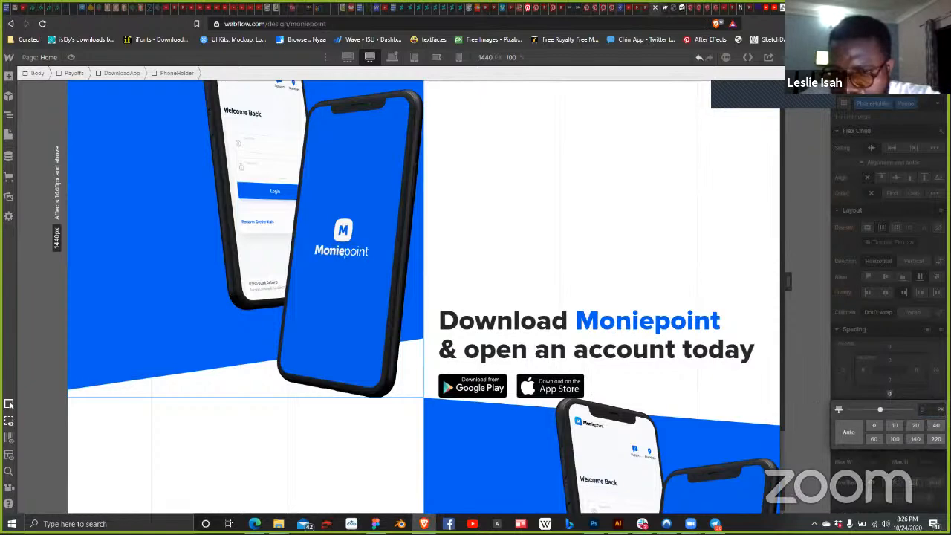
click(936, 438)
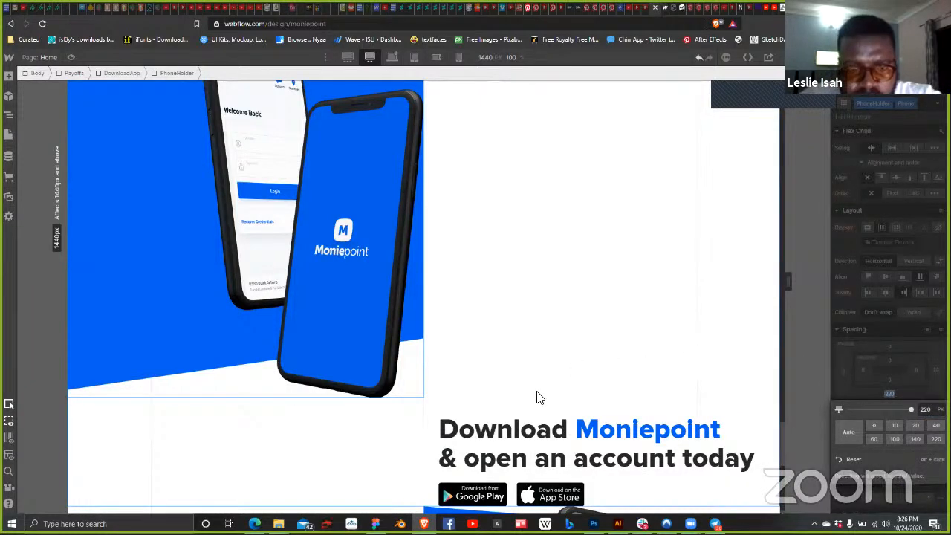
scroll(550, 369, down, 2)
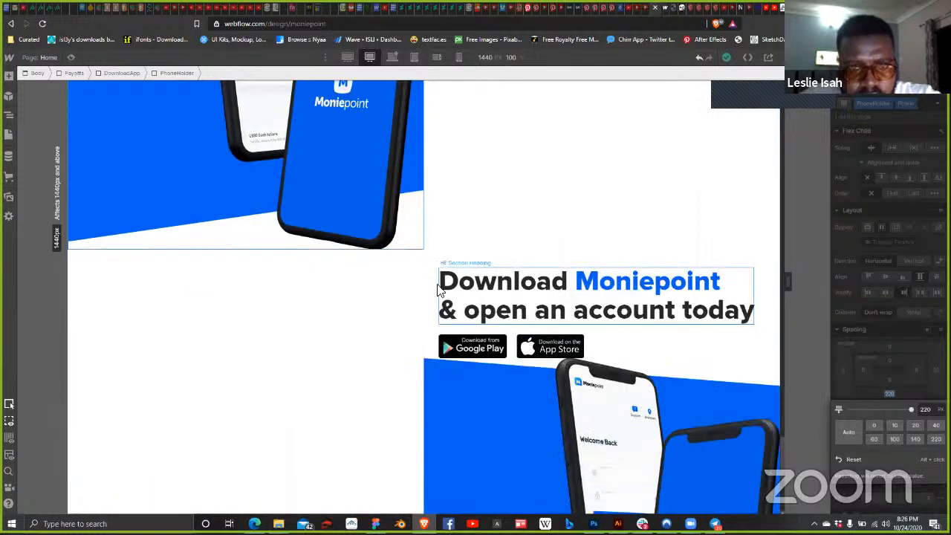
click(390, 312)
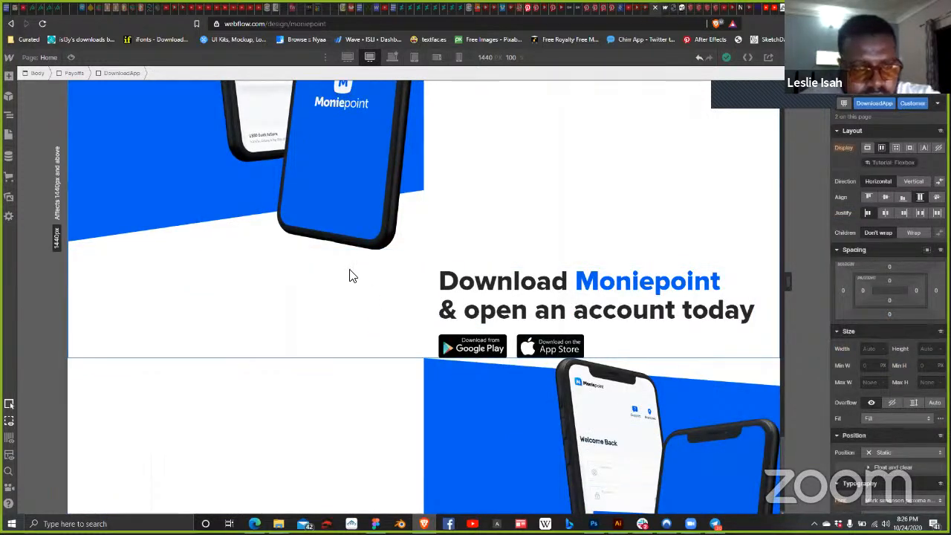
scroll(355, 290, down, 2)
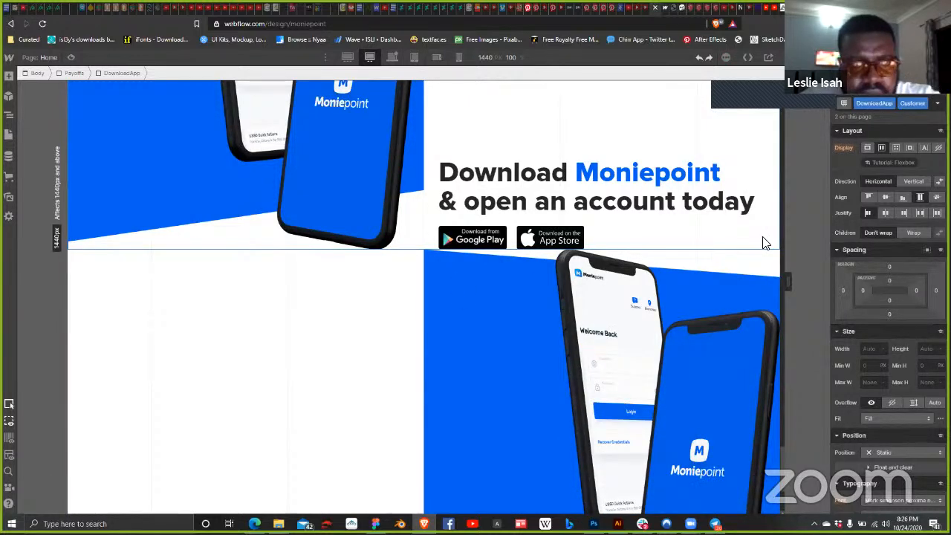
Step: Set the bottom margin of the upper DownloadApp block to 220 px, and select the femaleAgent PhoneHolder in the section below
scroll(765, 243, up, 4)
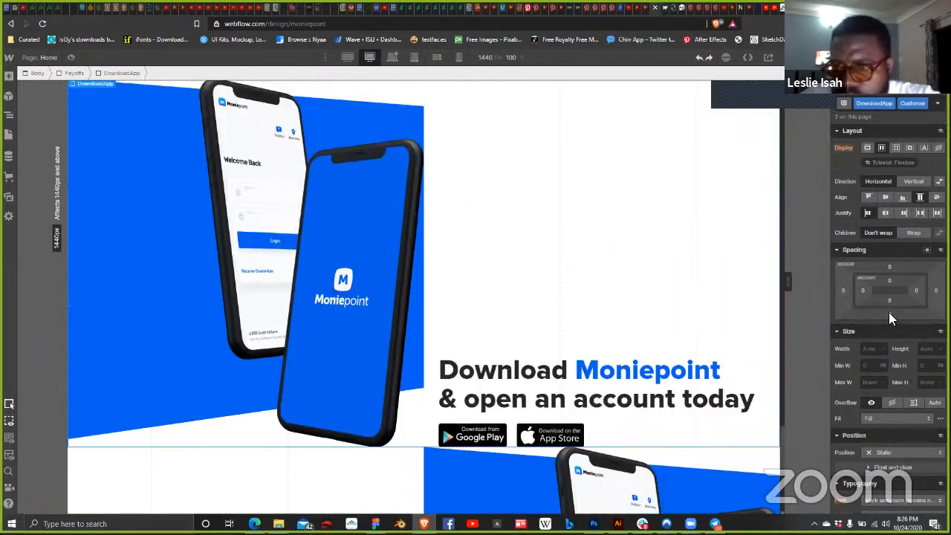
click(889, 312)
text(220)
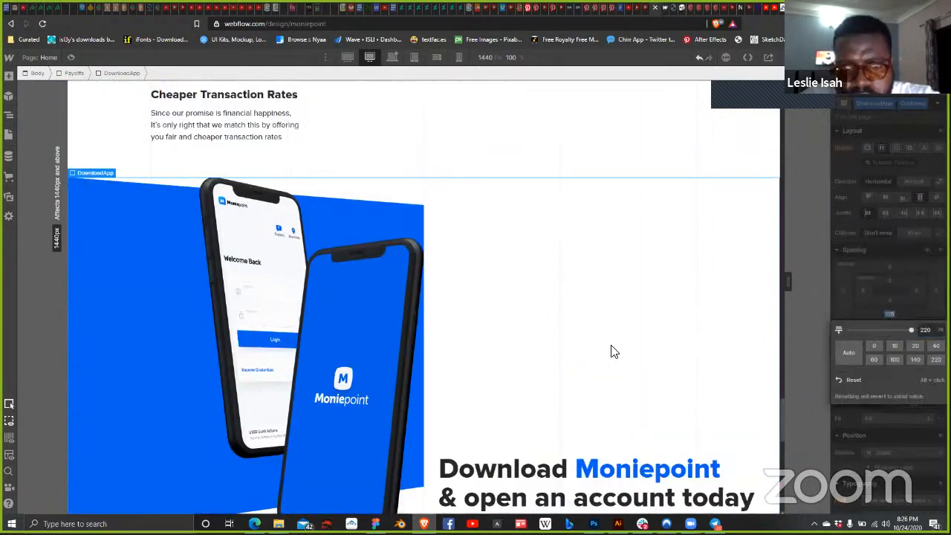
scroll(611, 349, down, 4)
scroll(427, 381, down, 2)
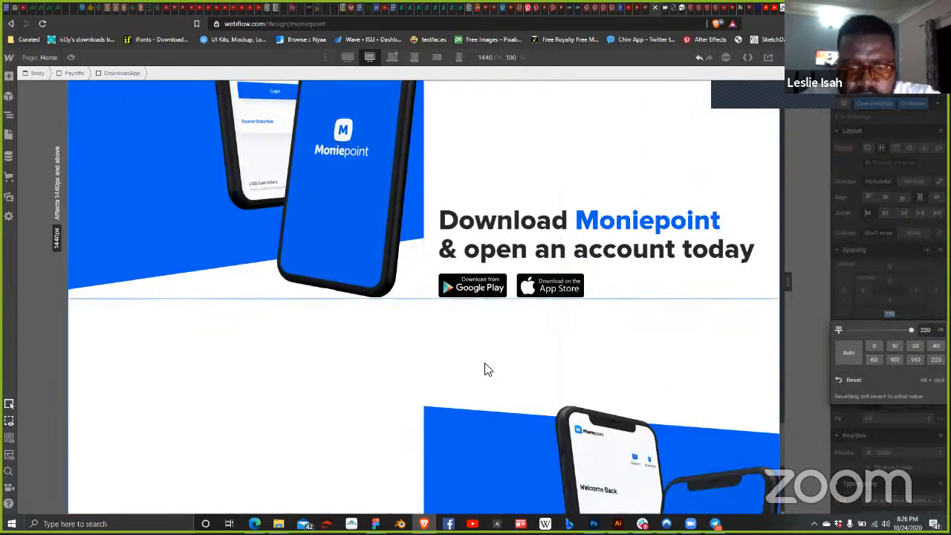
scroll(469, 323, down, 3)
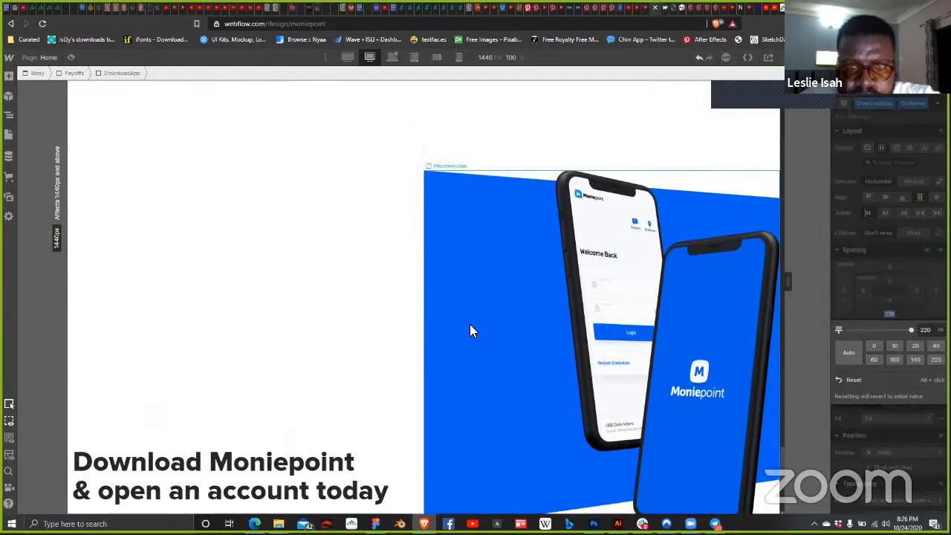
scroll(469, 325, down, 1)
click(512, 387)
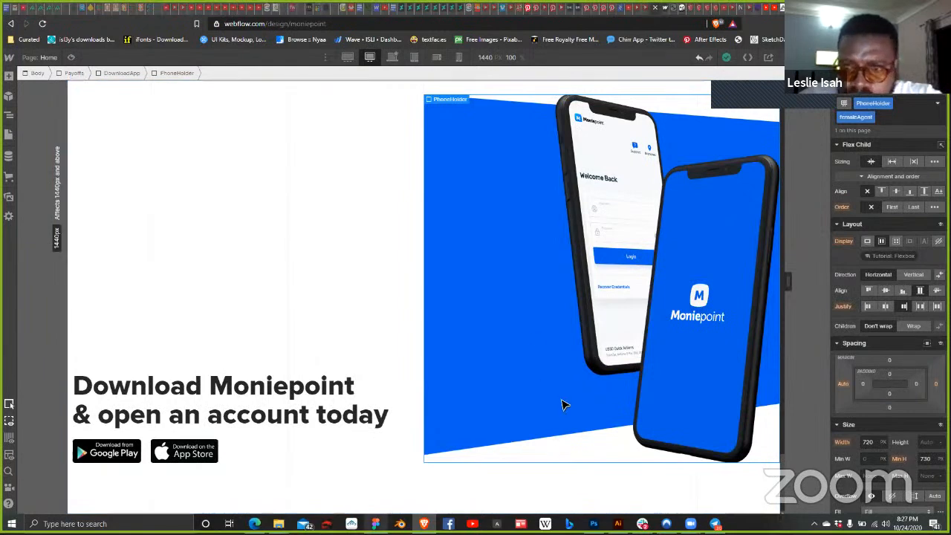
Step: Switch to the Moniepoint design in Figma and select Frame 158, the agent illustration beside the "Become a Moniepoint Agent" text
key(alt+Tab)
scroll(486, 362, down, 1)
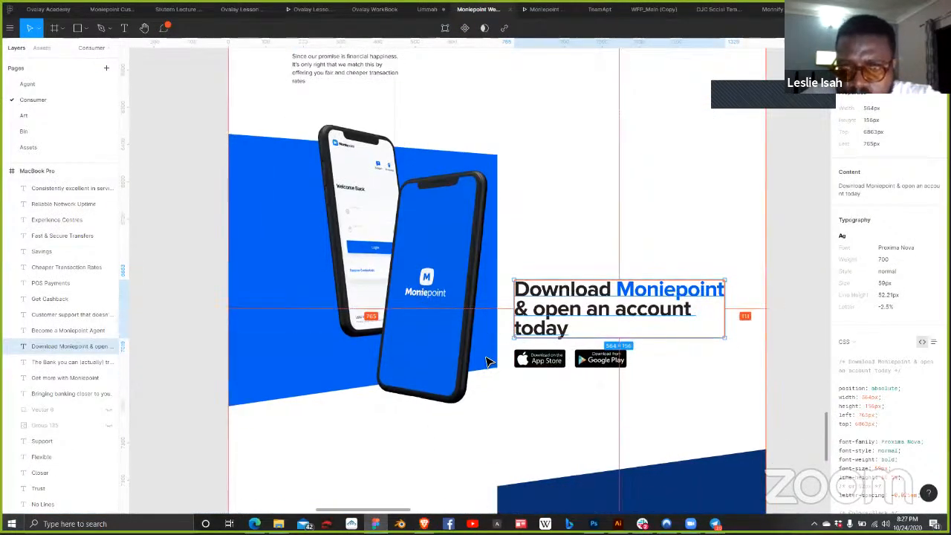
scroll(564, 264, down, 5)
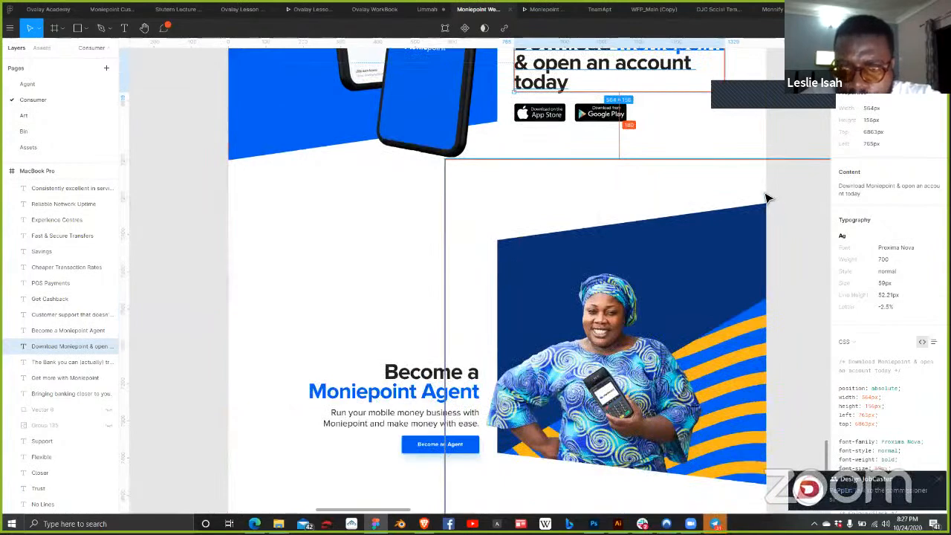
click(800, 157)
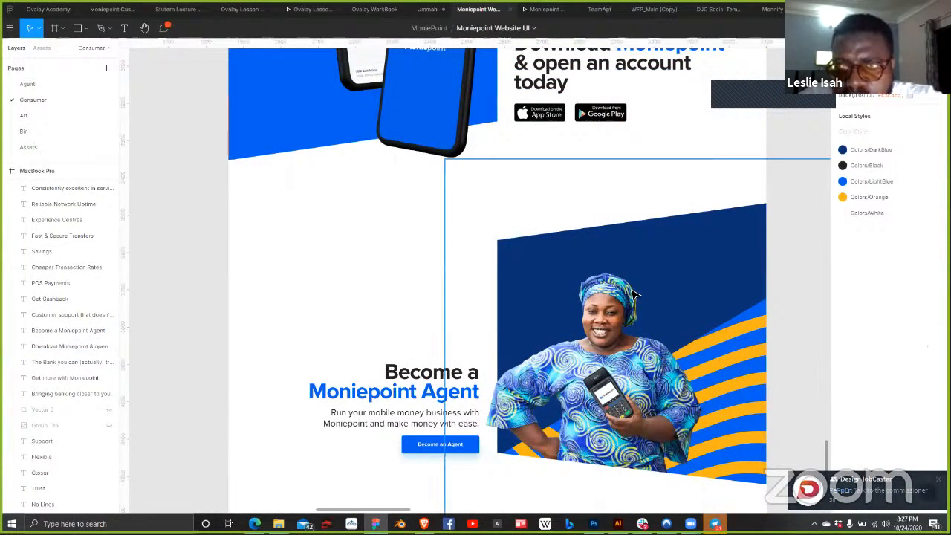
click(631, 294)
key(alt)
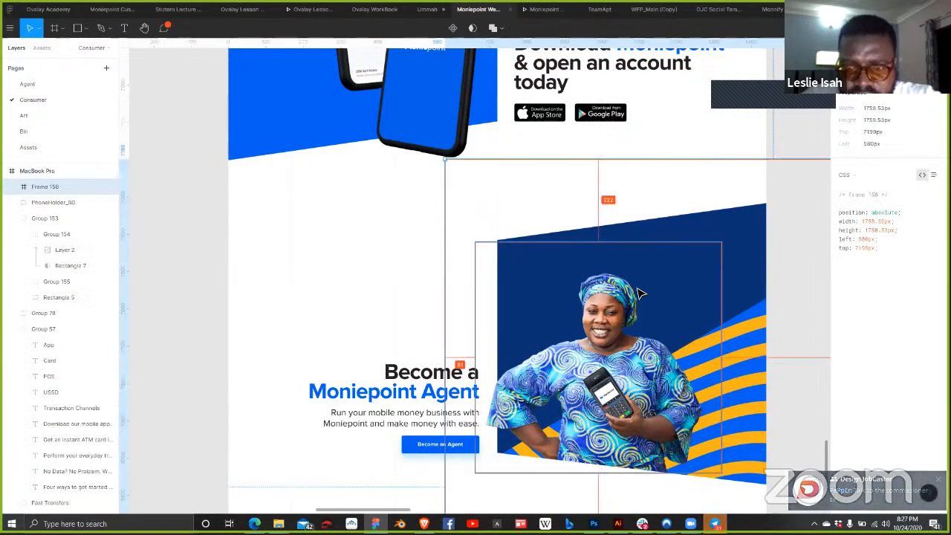
scroll(640, 312, down, 1)
scroll(641, 327, down, 3)
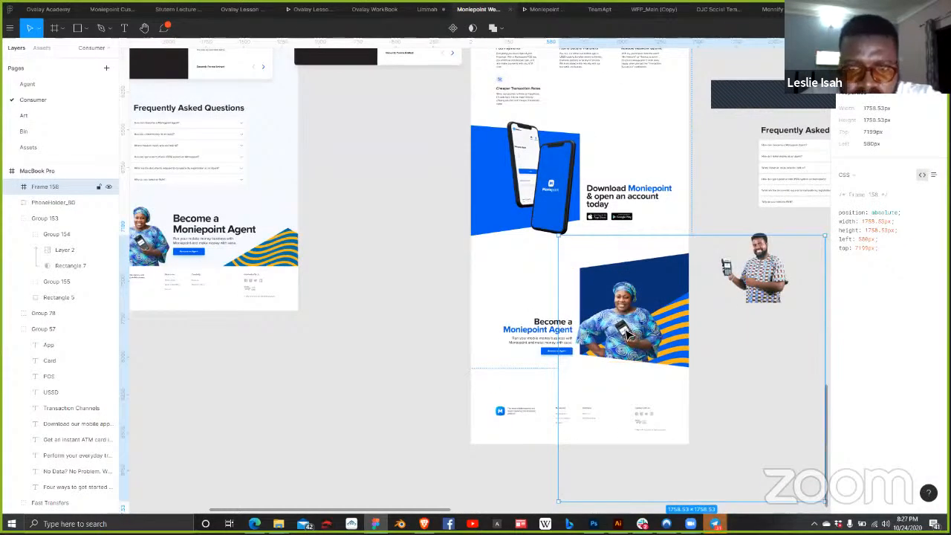
Step: Expand the nested Frame 158 layers of the agent illustration and examine Rectangle 29, the inner frame and the mask Rectangle 30
key(alt)
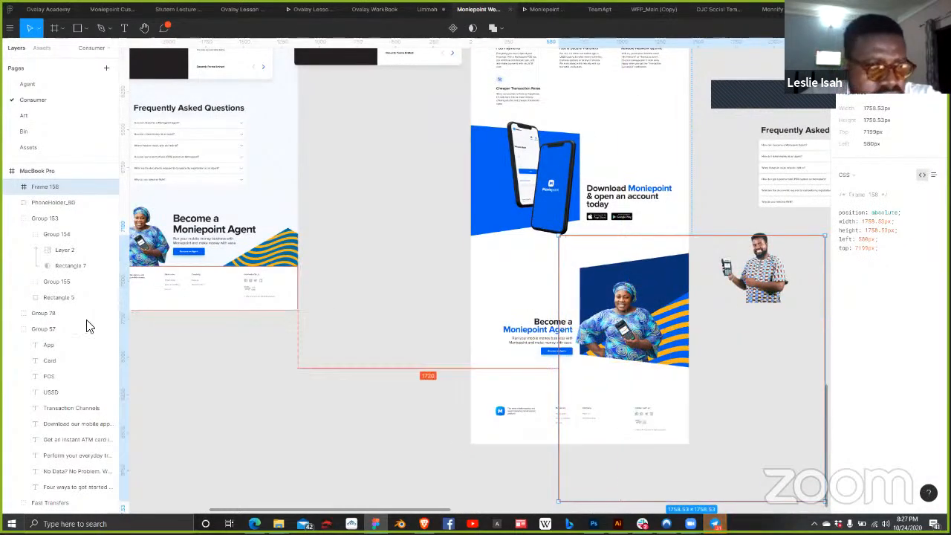
click(13, 187)
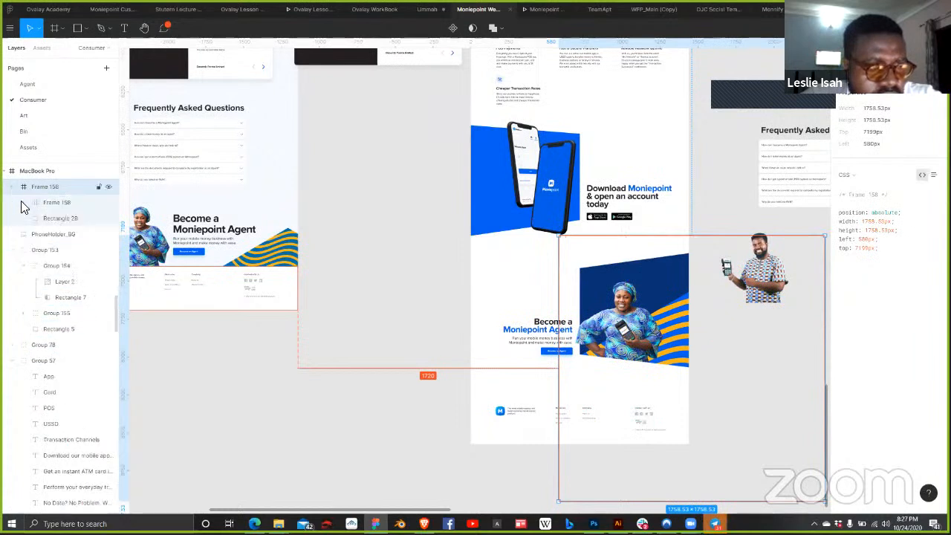
click(64, 218)
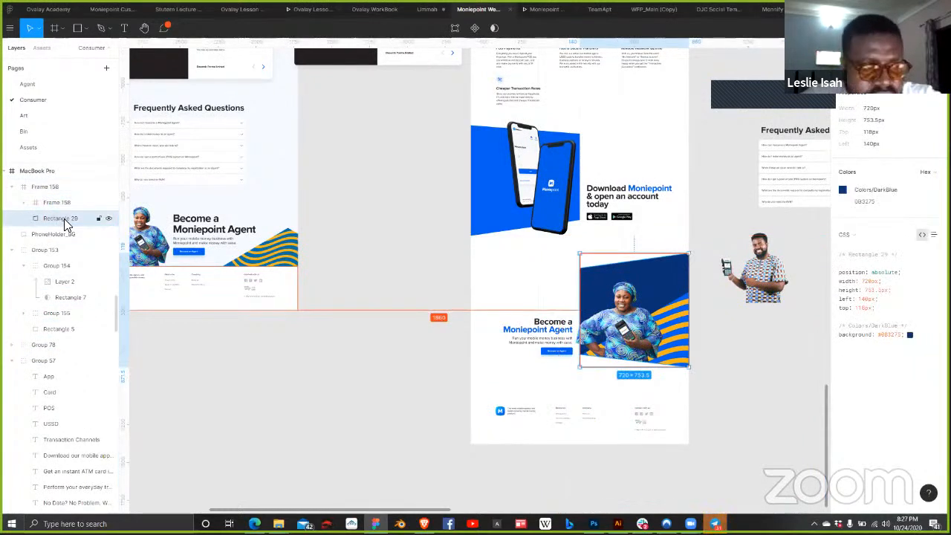
click(53, 204)
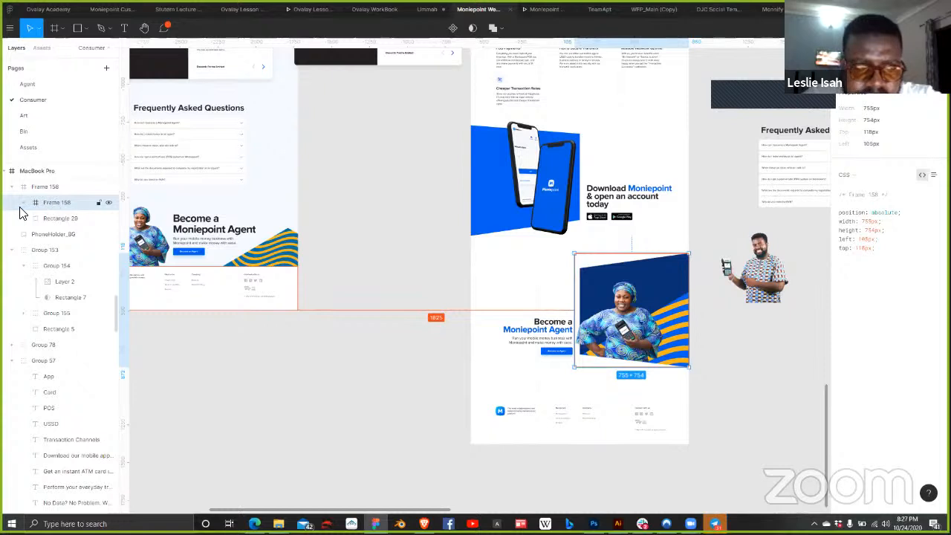
click(23, 202)
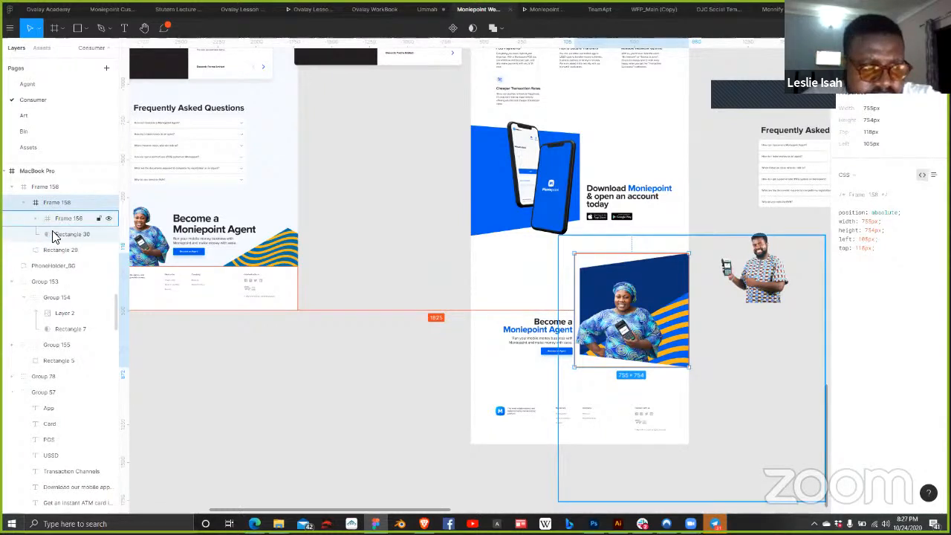
click(27, 234)
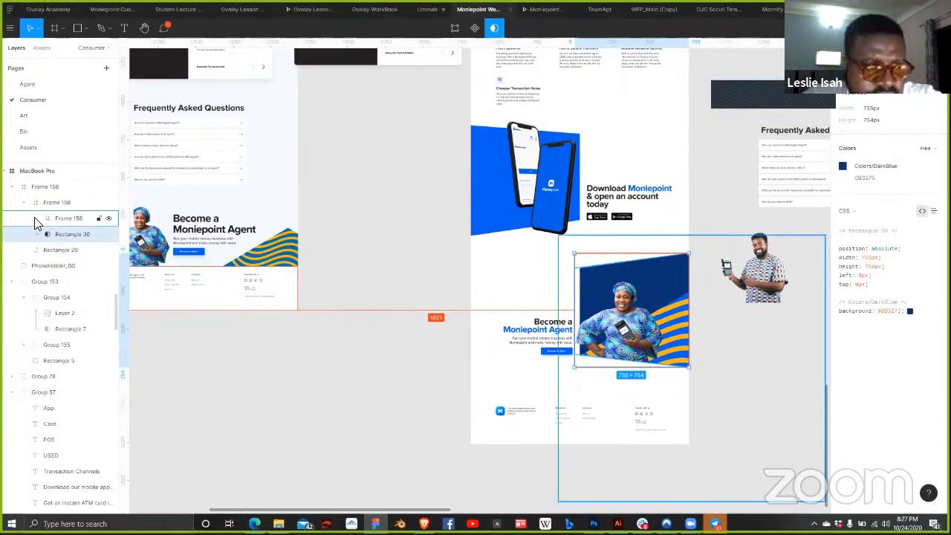
click(36, 218)
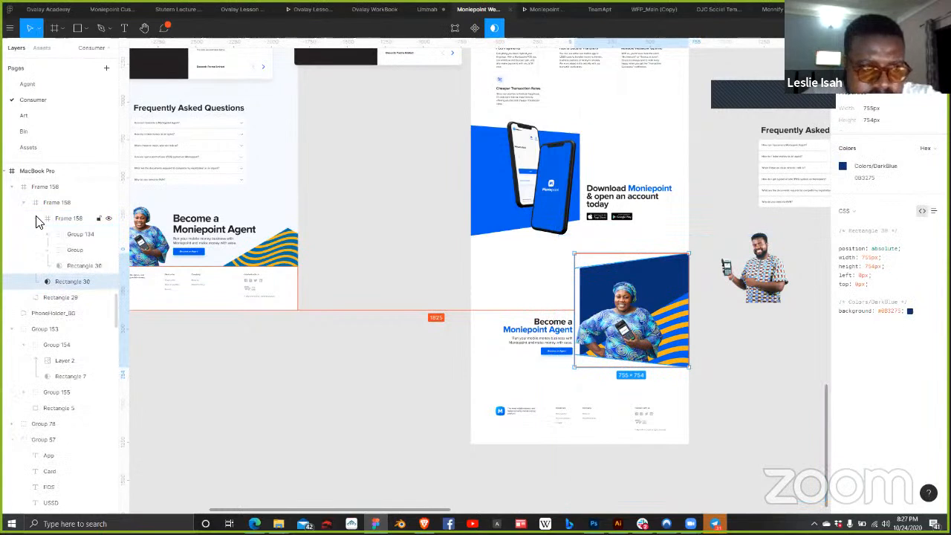
Step: Try moving the rotated Group out of the innermost Frame 158 to just above Rectangle 29, undo it, and select the inner Rectangle 30
click(68, 251)
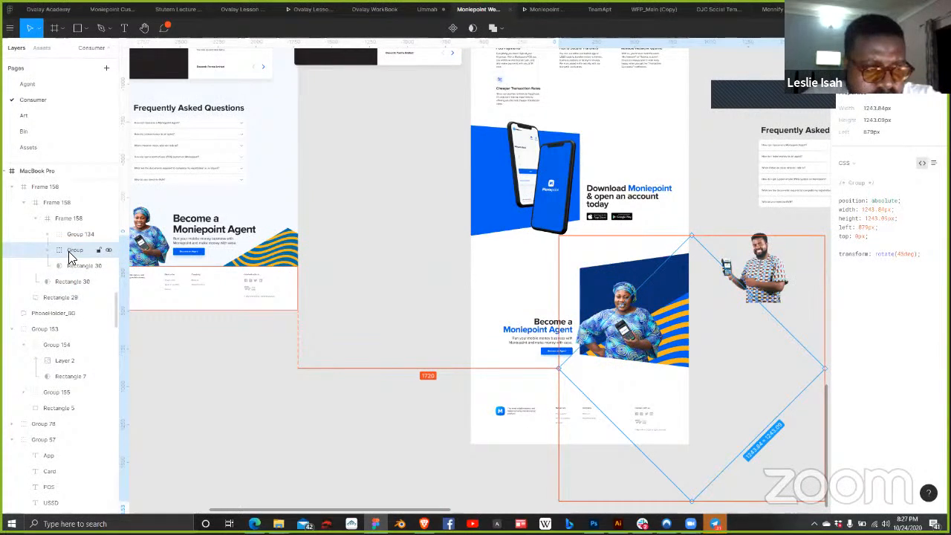
drag(68, 256, 70, 285)
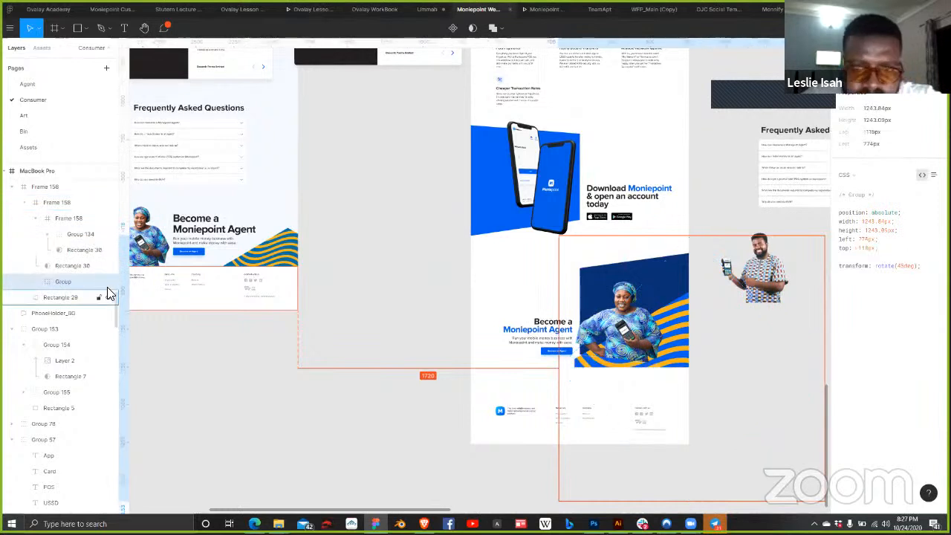
mouse_move(62, 265)
mouse_down()
mouse_move(51, 292)
mouse_move(71, 286)
mouse_move(63, 275)
mouse_up()
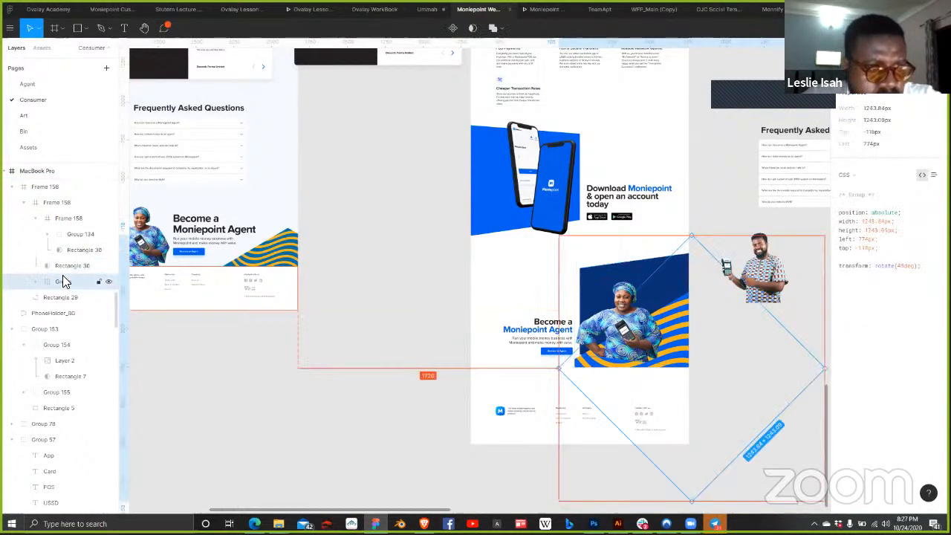
click(70, 266)
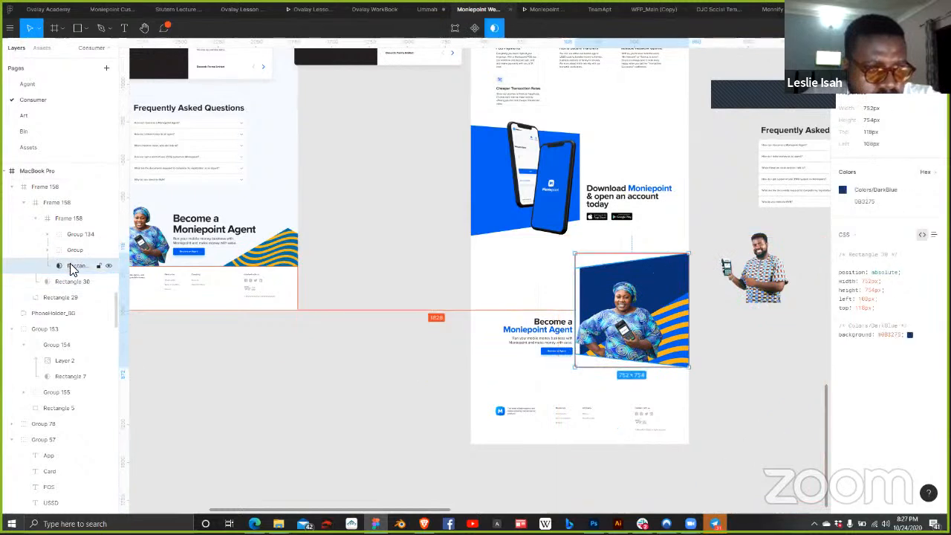
Step: Move the rotated stripe Group and its mask out of the innermost Frame 158 to below the outer Rectangle 30, and check both Rectangle 30 masks
drag(69, 273, 66, 286)
drag(69, 253, 83, 284)
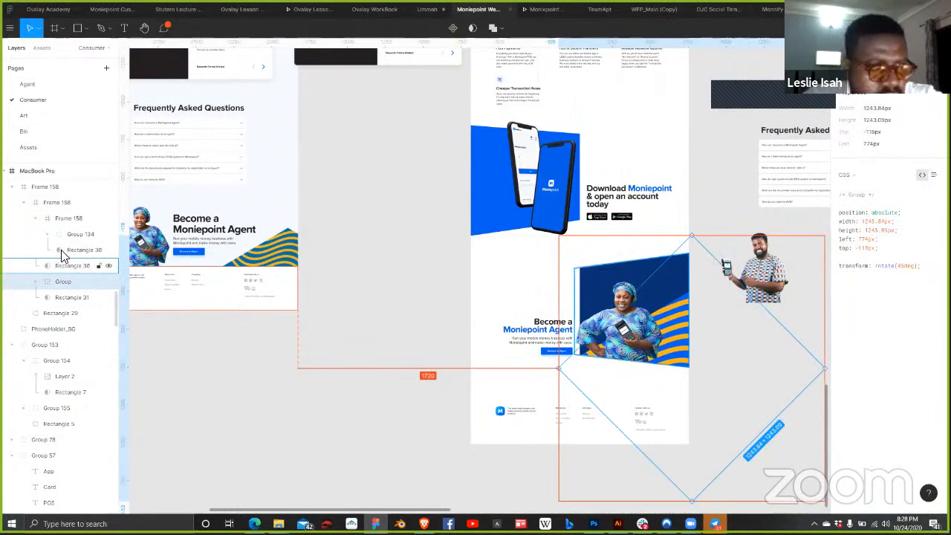
click(67, 267)
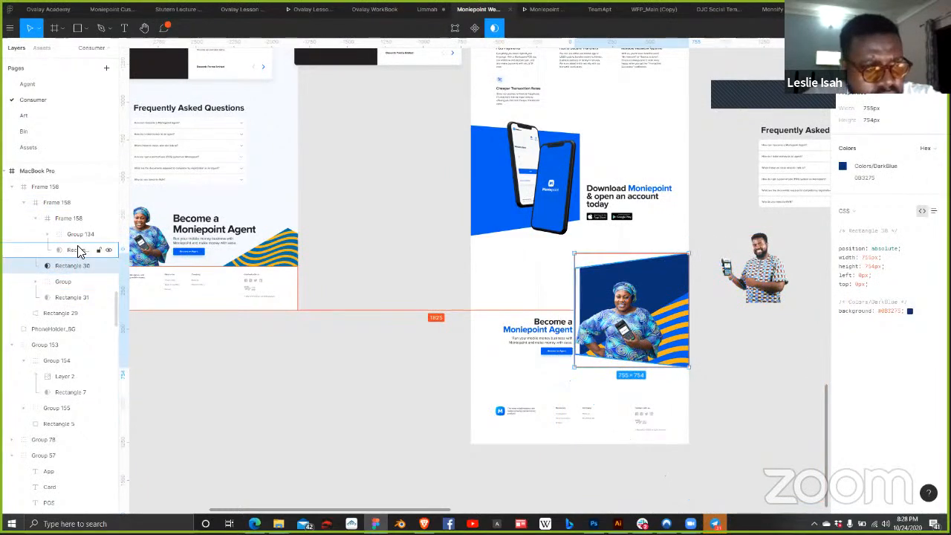
click(76, 250)
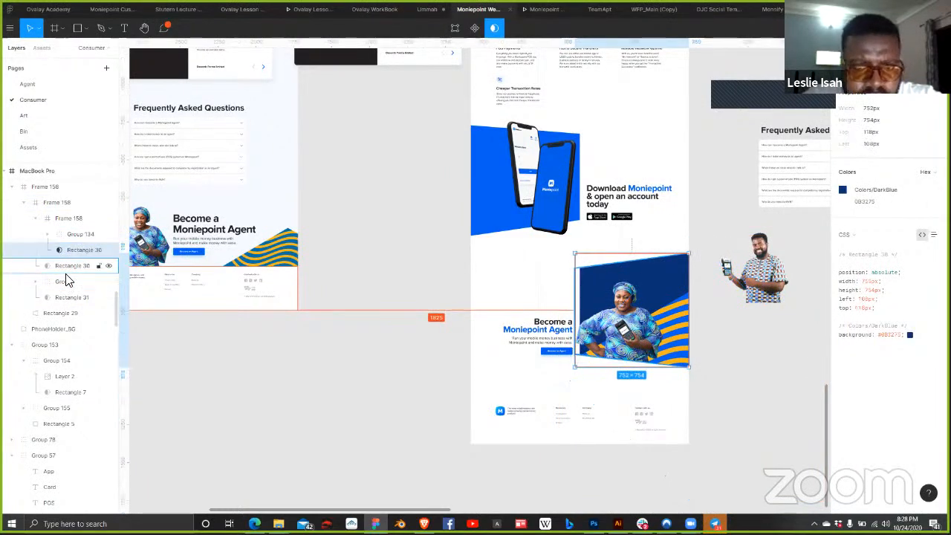
Step: Rename the agent woman's Group 134 as Female Agent and give it a PNG export setting
click(70, 235)
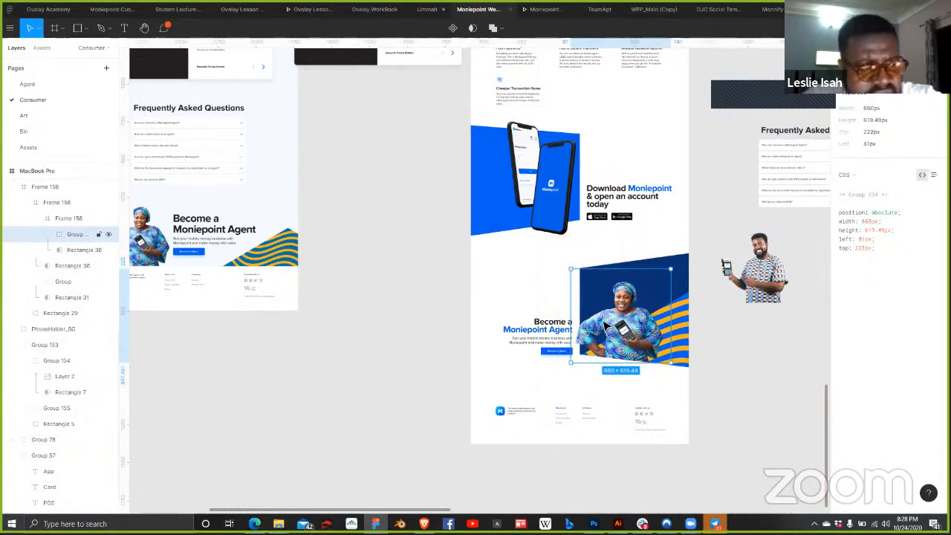
click(108, 235)
click(109, 234)
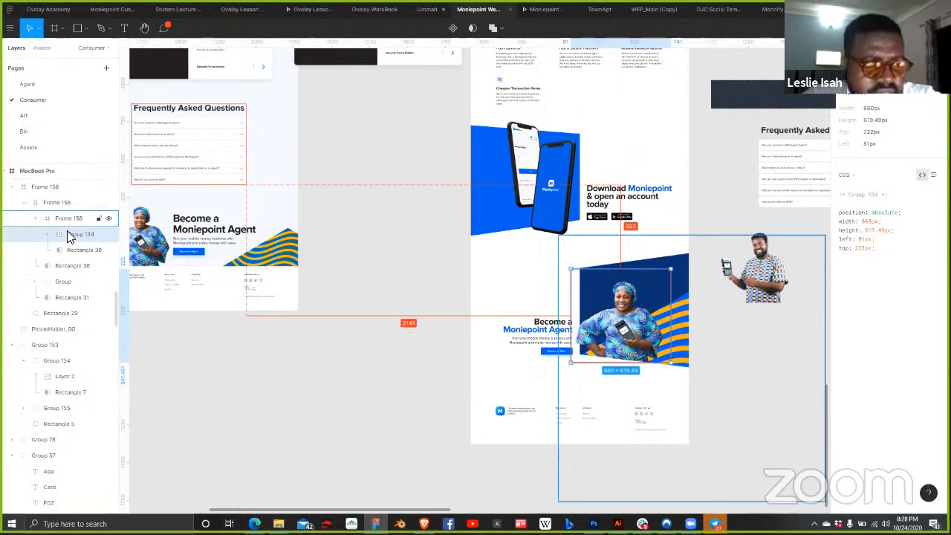
key(ctrl+r)
text(Female Agent)
key(Return)
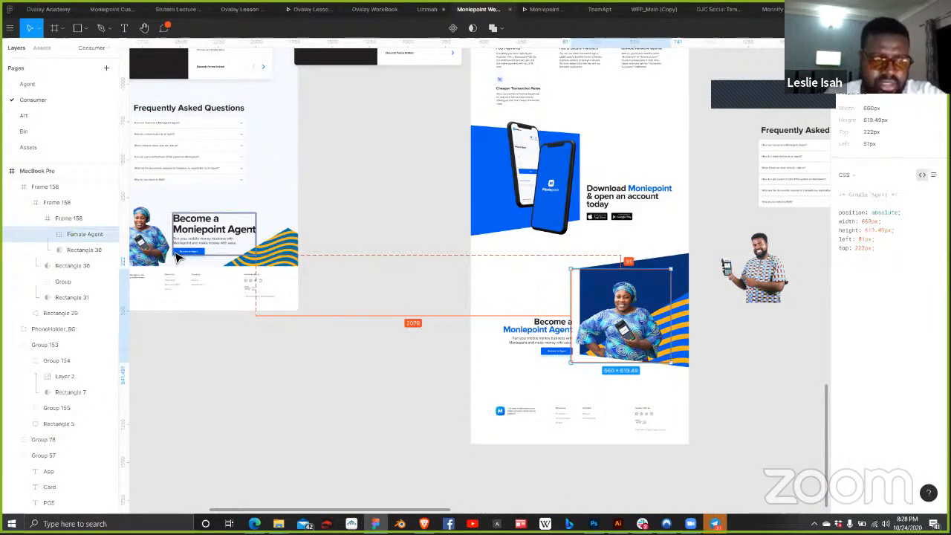
click(844, 47)
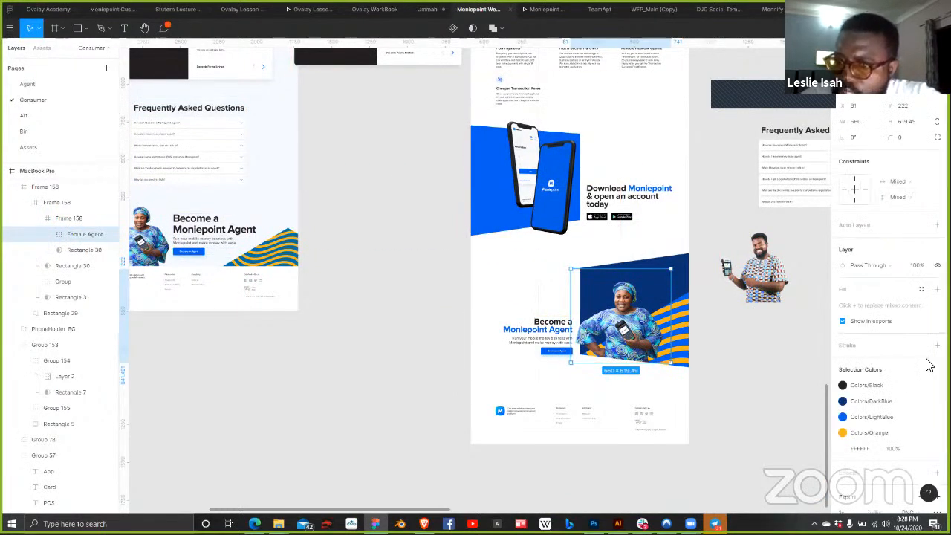
scroll(888, 334, down, 1)
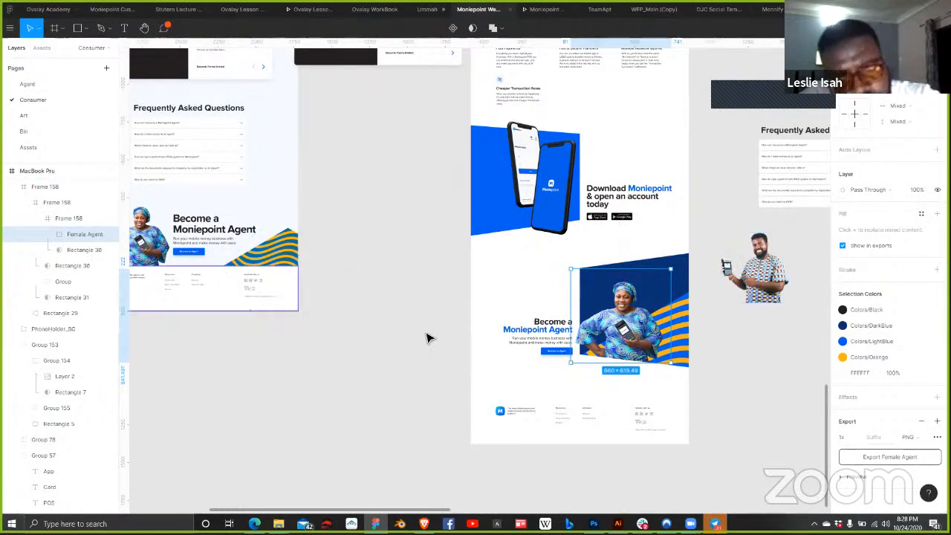
Step: Group the Female Agent artwork with its Rectangle 30 mask in the innermost frame, and name the new group Female Agent
click(67, 251)
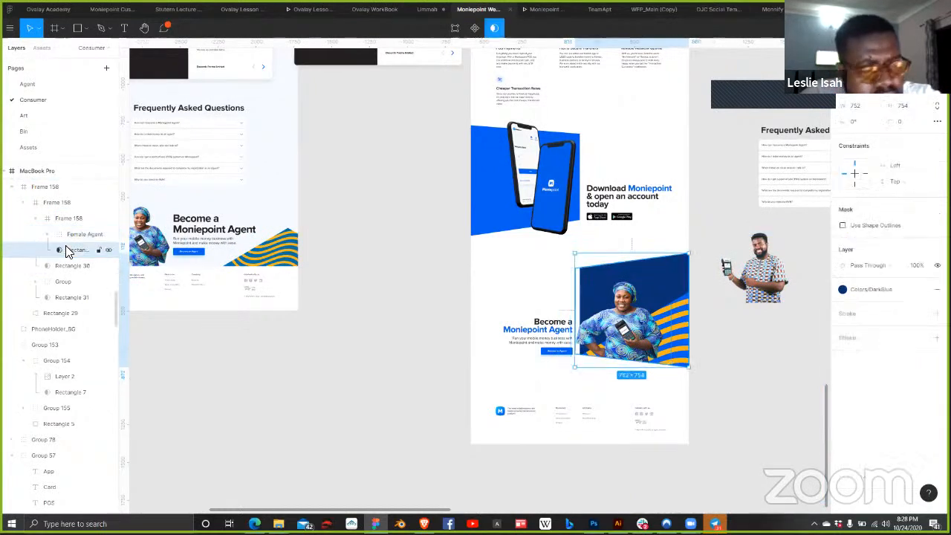
shift+click(69, 238)
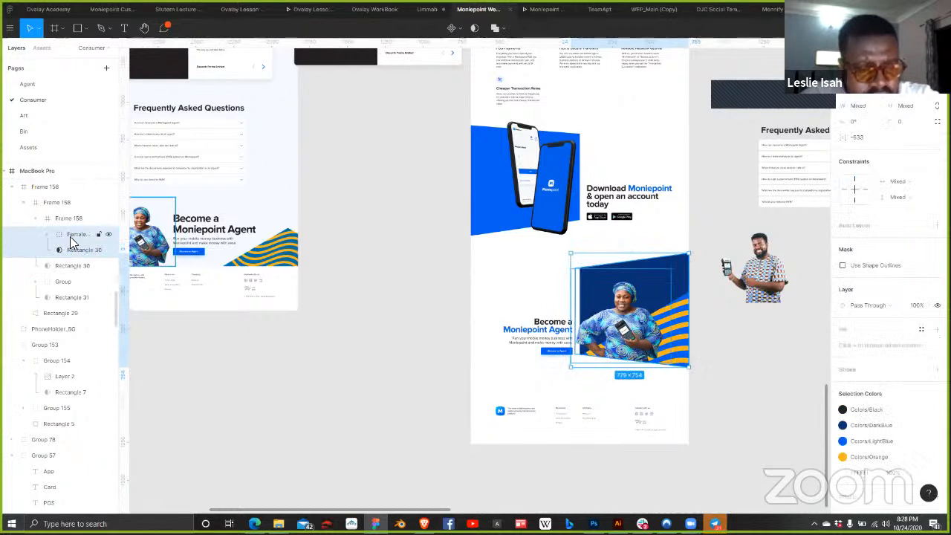
key(ctrl+alt+m)
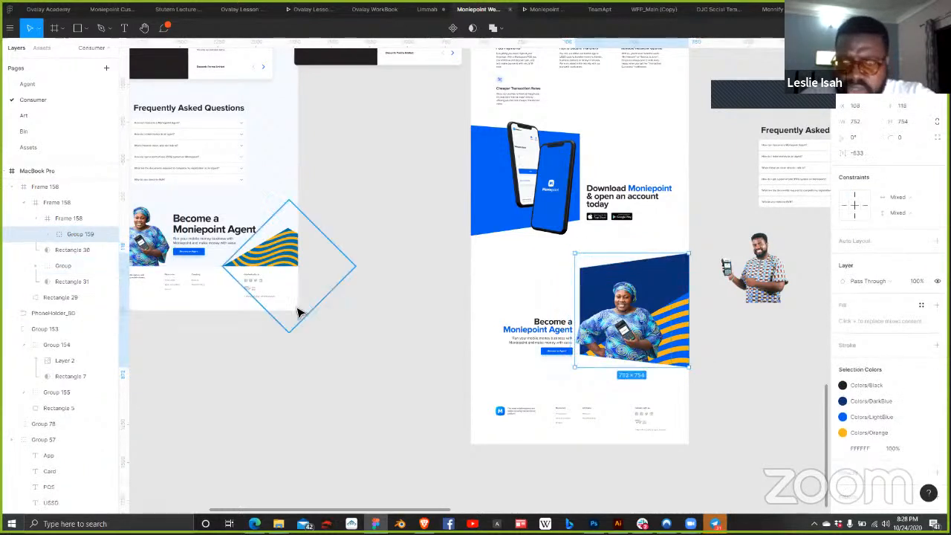
double_click(77, 235)
text(Female)
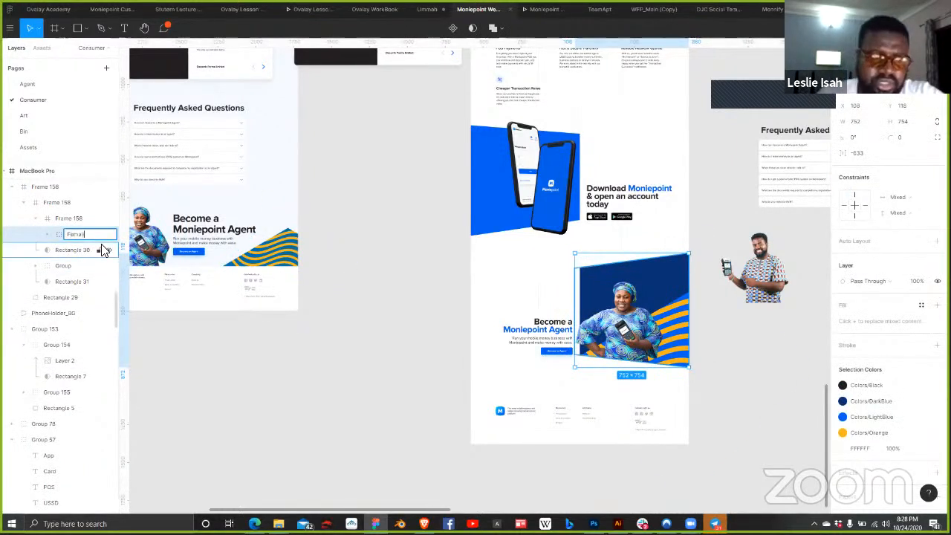
text(mai)
key(BackSpace)
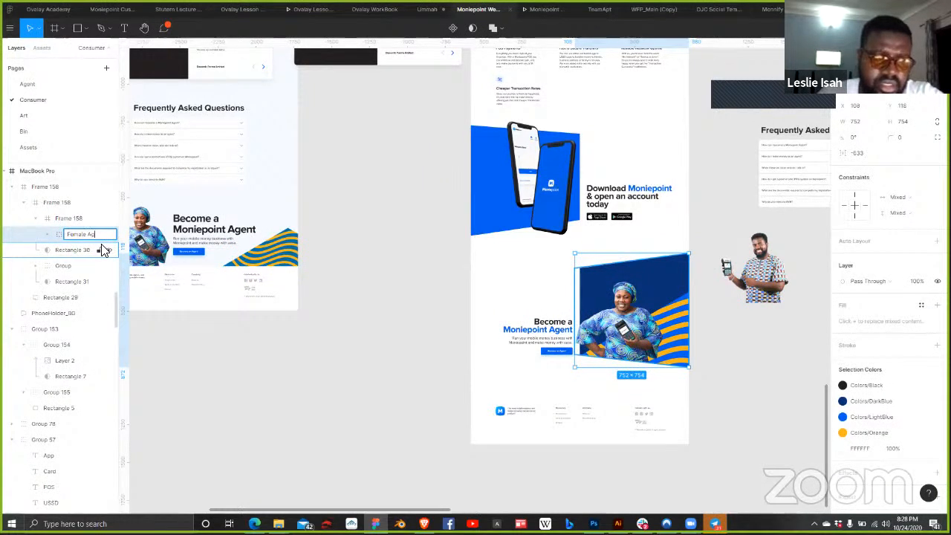
key(Return)
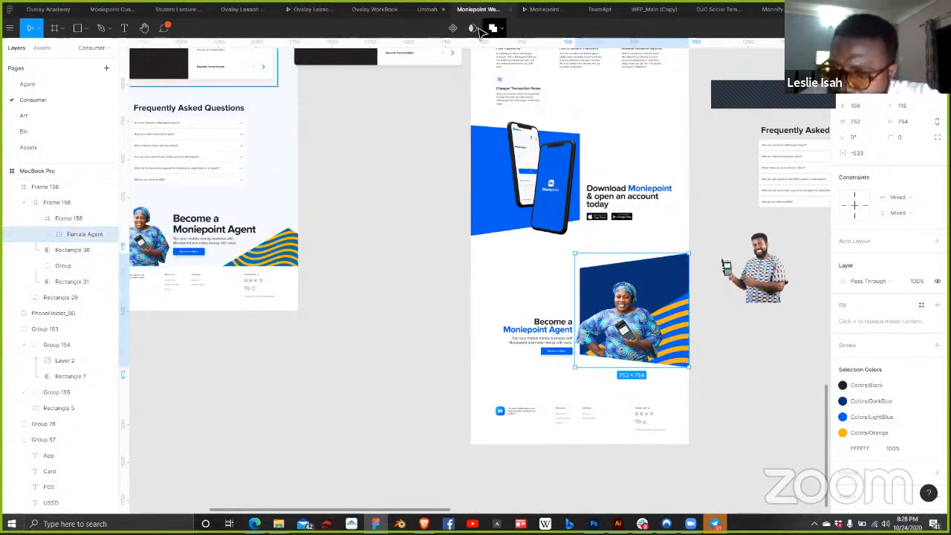
Step: Export the masked Female Agent group as a PNG at 2x
scroll(862, 431, down, 3)
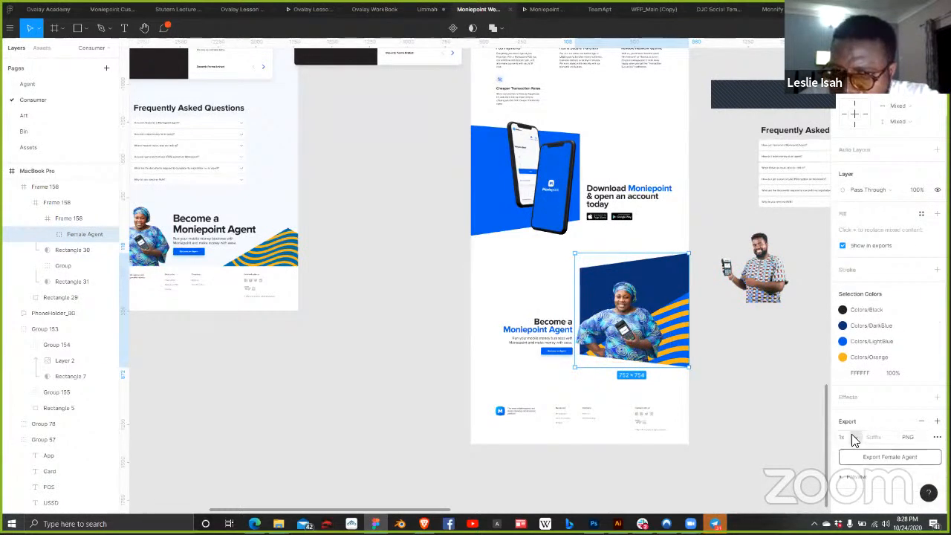
click(852, 439)
click(854, 452)
click(889, 457)
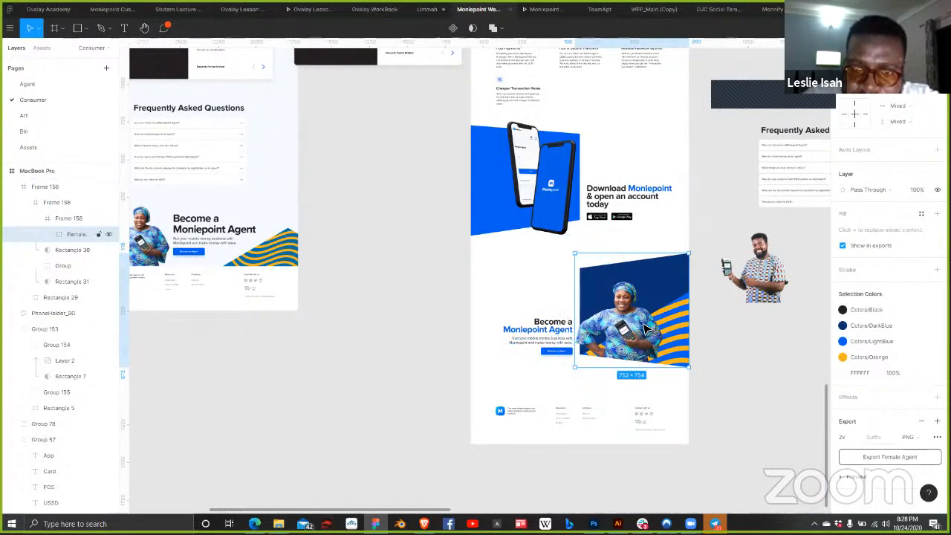
Step: Check the Female Agent group's visibility, and hide the innermost Frame 158 and the outer Rectangle 30 mask so only the striped background shows
click(35, 218)
click(55, 235)
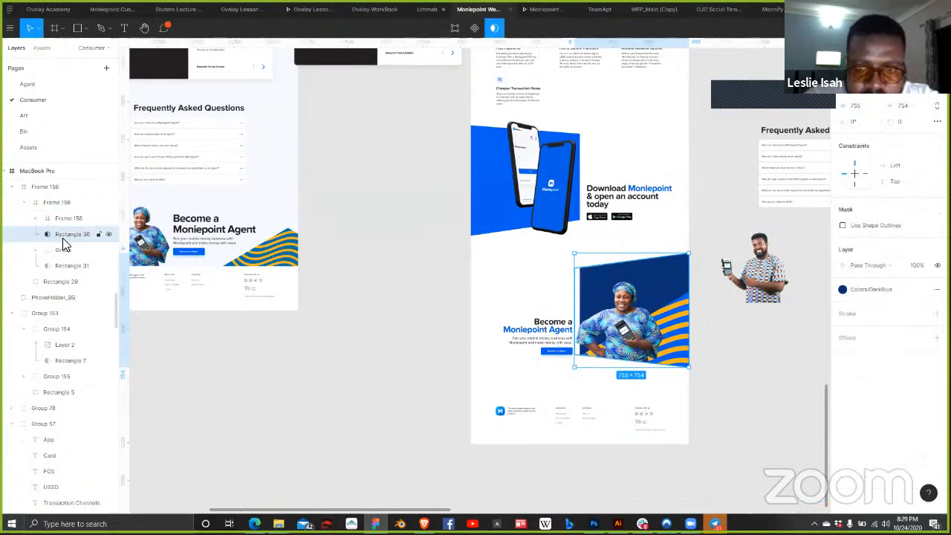
click(67, 218)
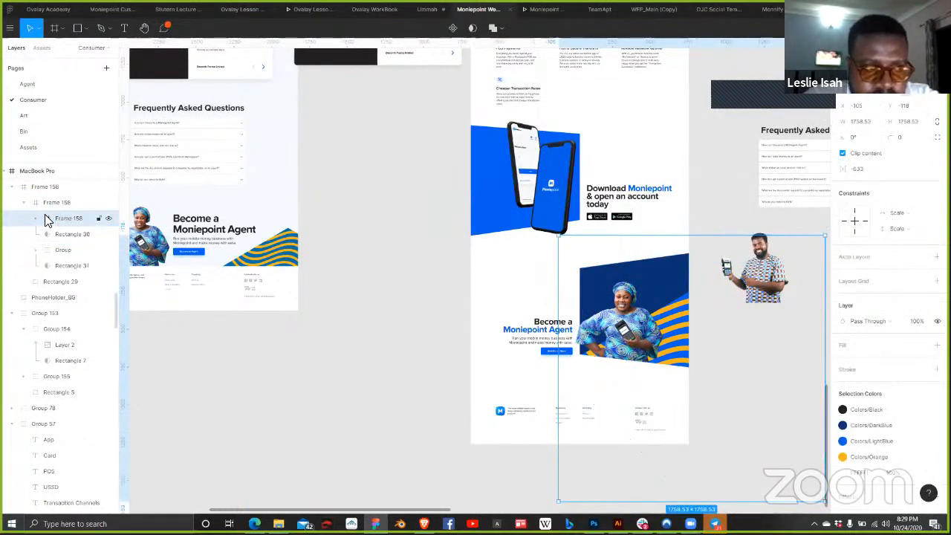
click(36, 217)
click(55, 235)
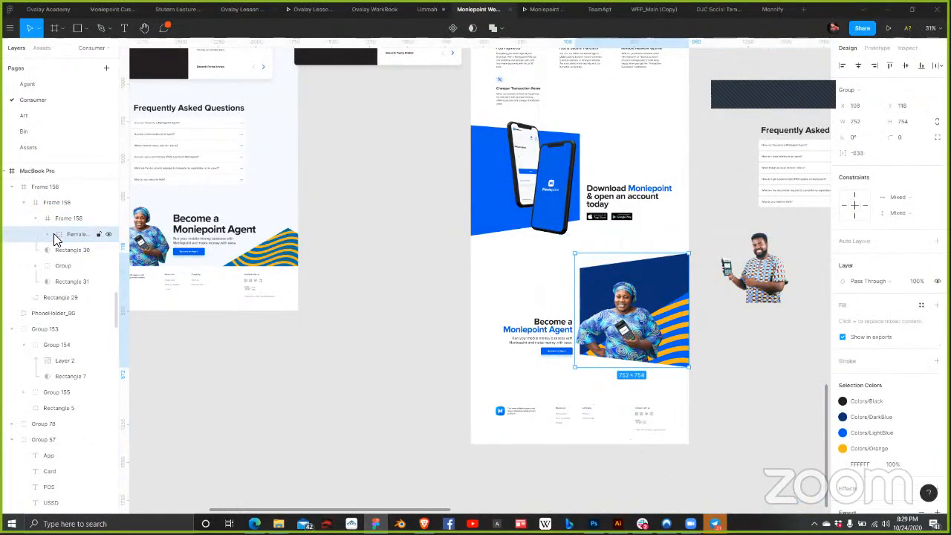
click(108, 234)
click(108, 234)
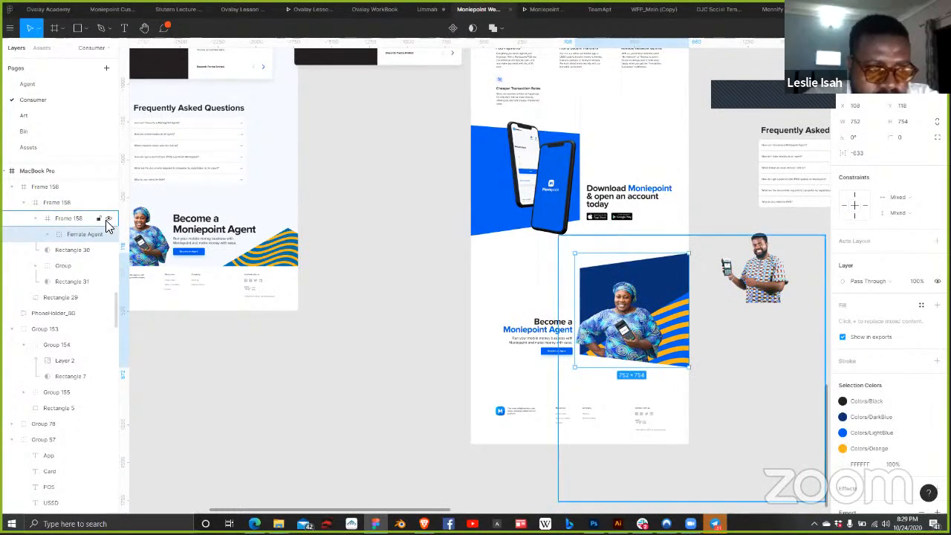
click(36, 218)
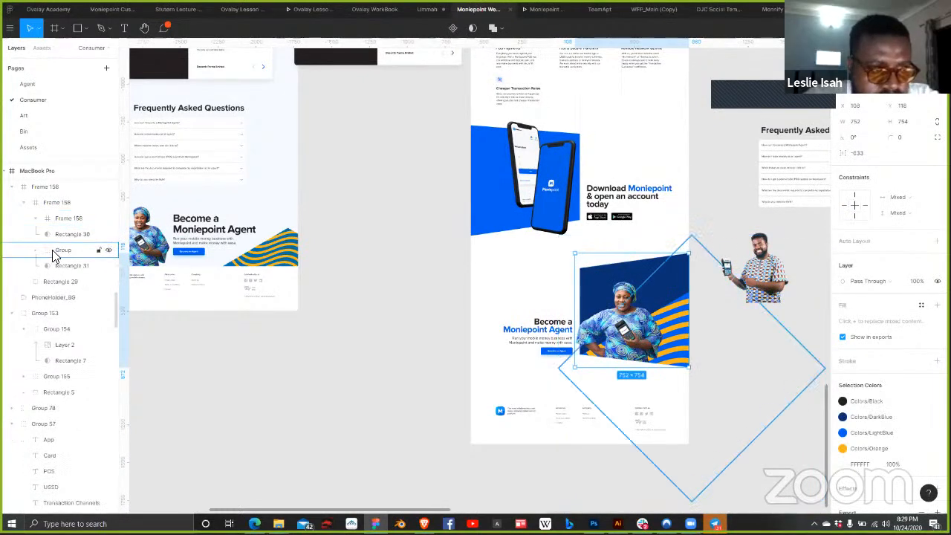
click(108, 234)
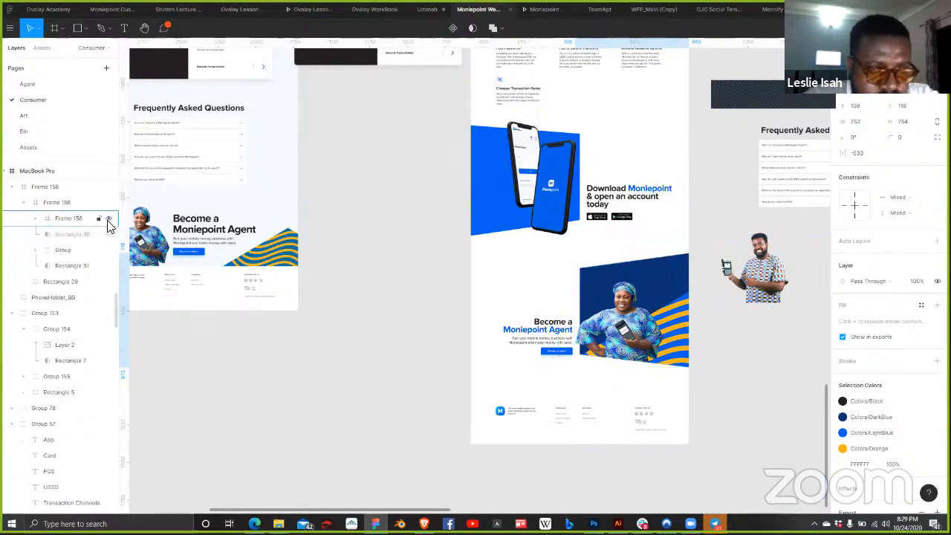
click(108, 218)
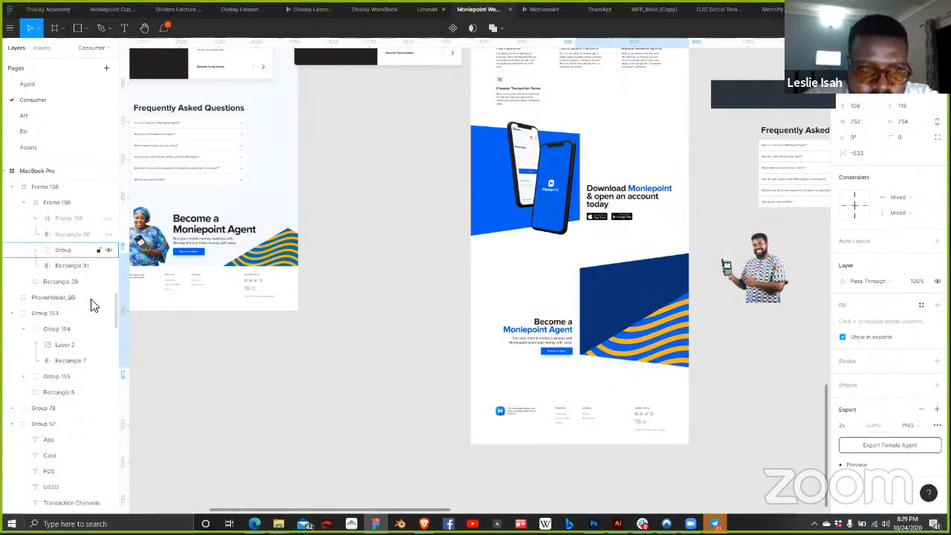
Step: Add an export setting to the middle Frame 158 holding the striped background, and rename the frame as Agent_BG
click(54, 206)
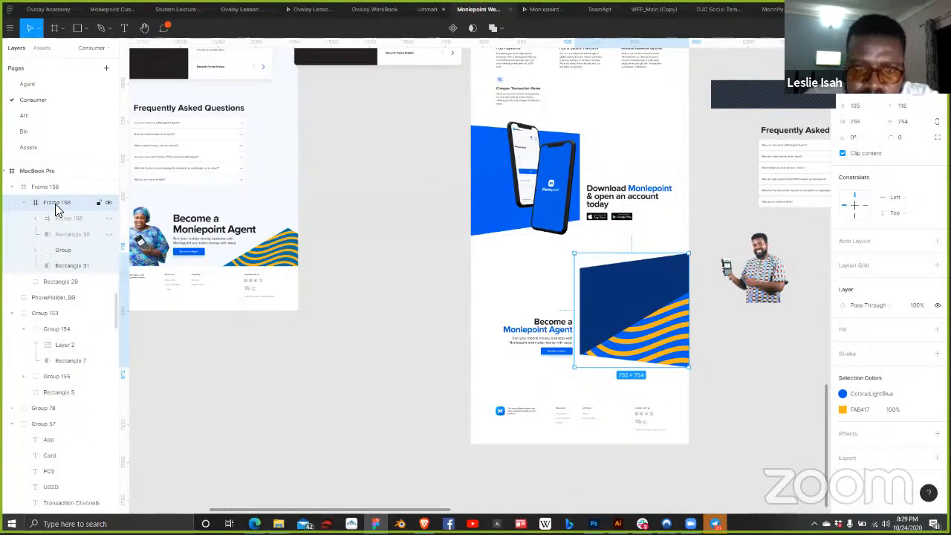
click(57, 189)
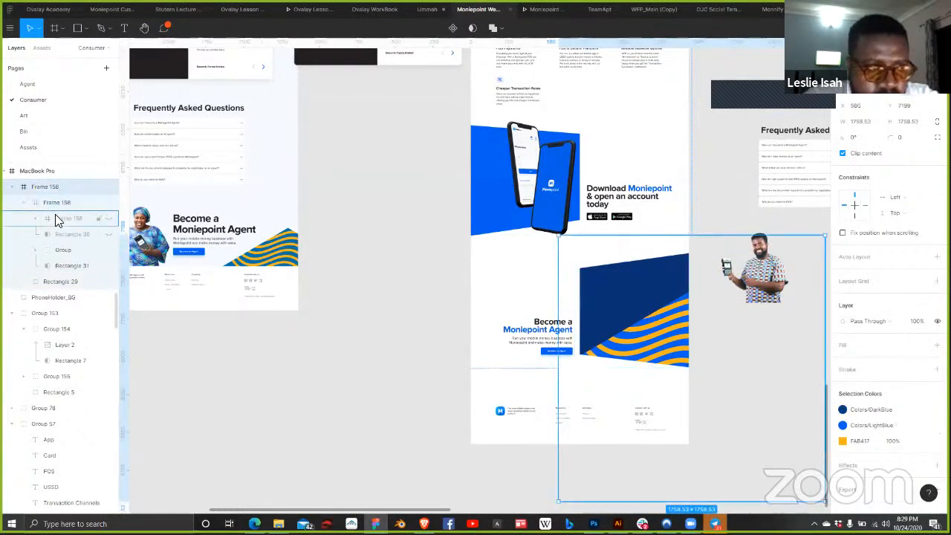
click(55, 205)
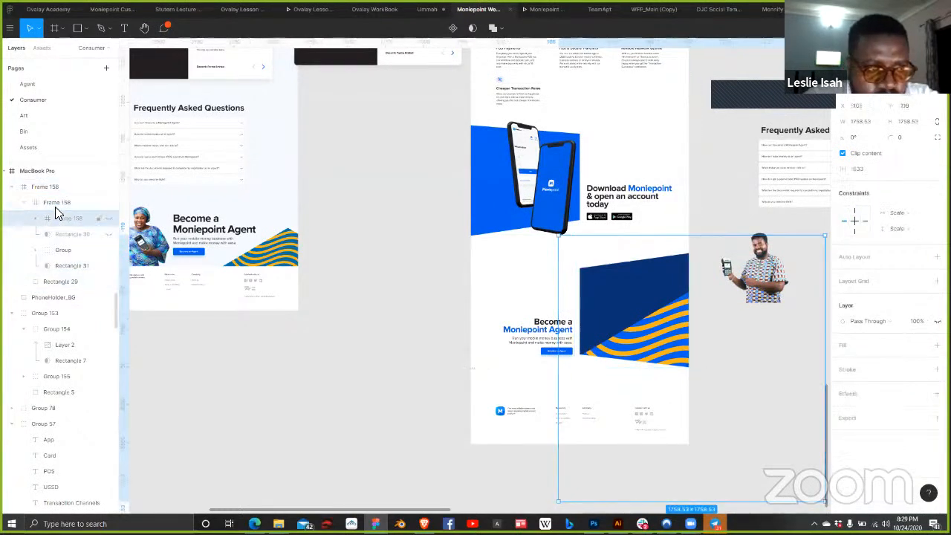
click(70, 263)
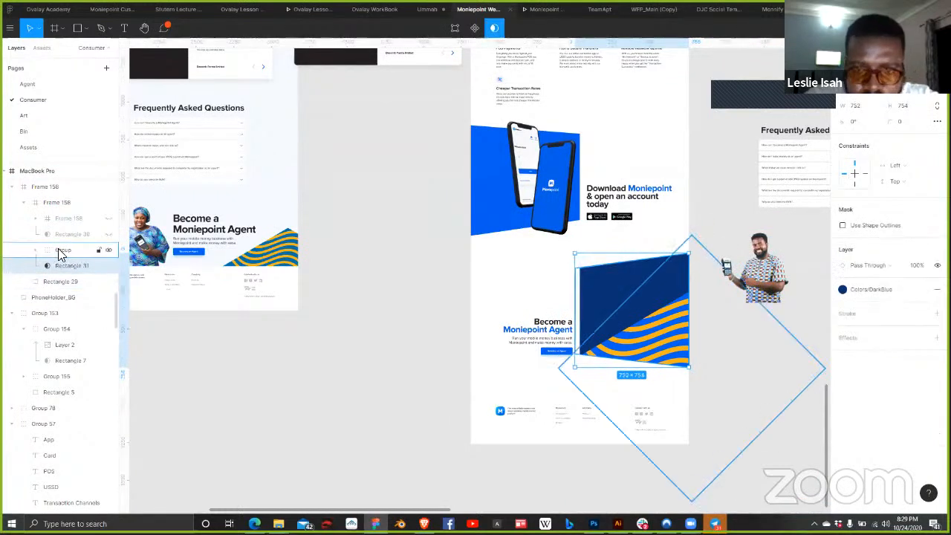
click(61, 250)
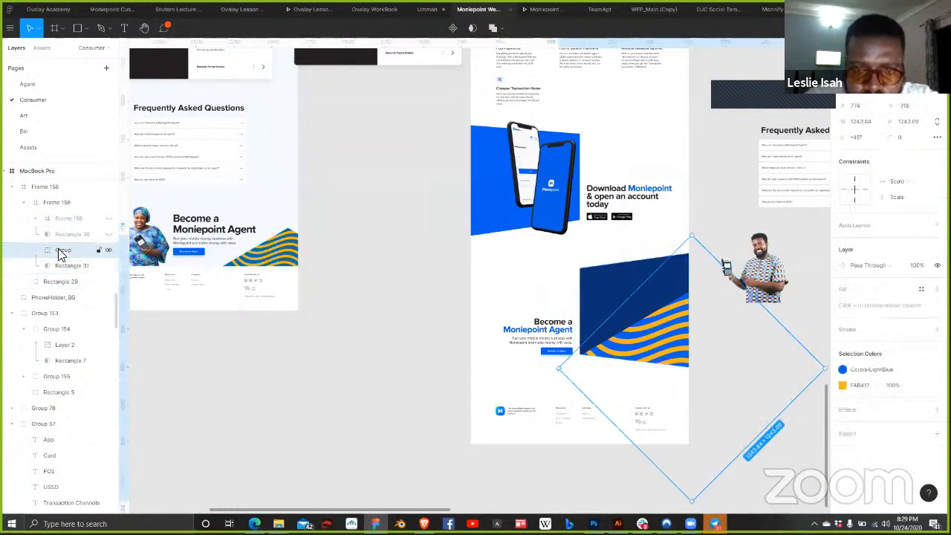
click(33, 205)
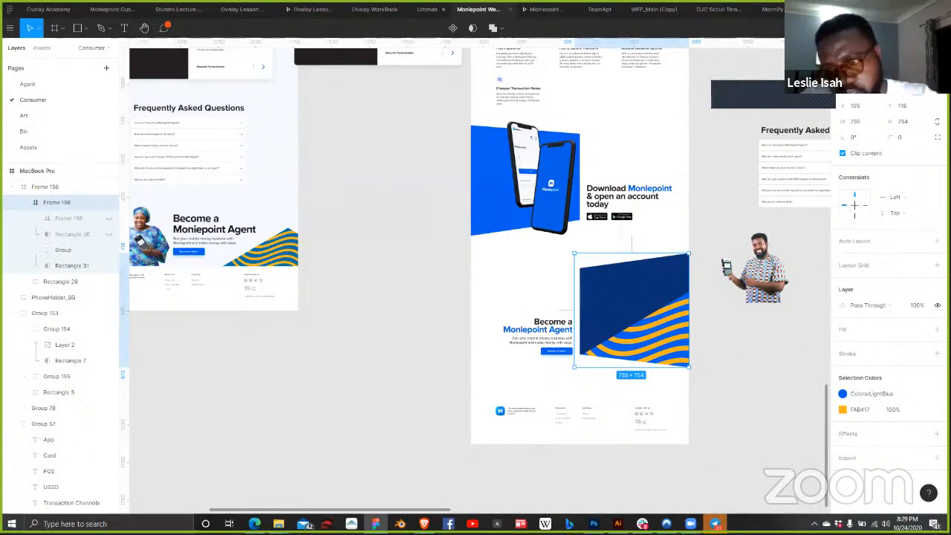
click(936, 458)
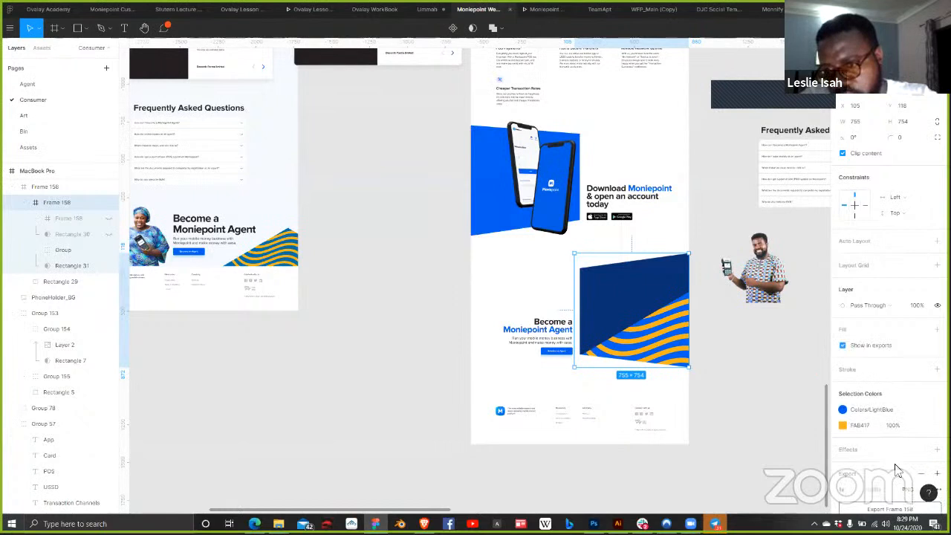
double_click(45, 202)
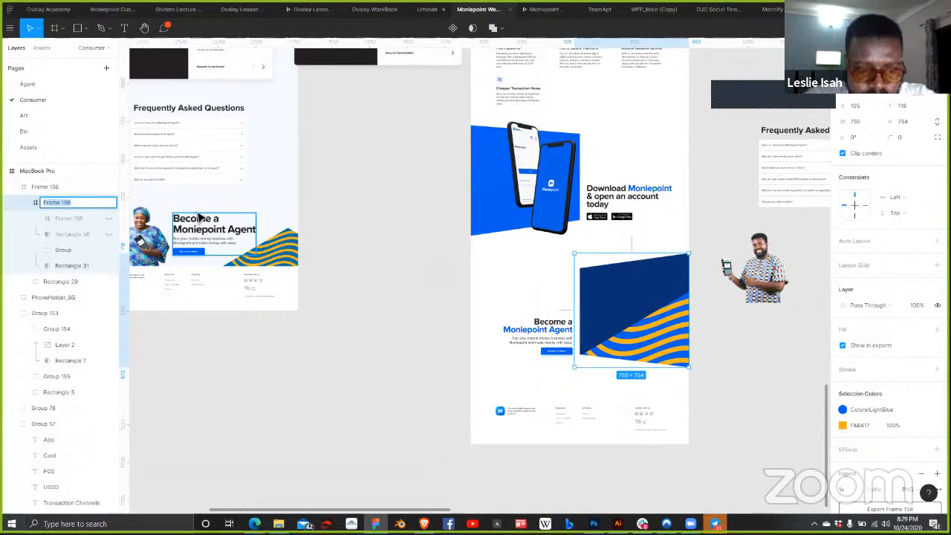
text(Agent_BG)
key(Return)
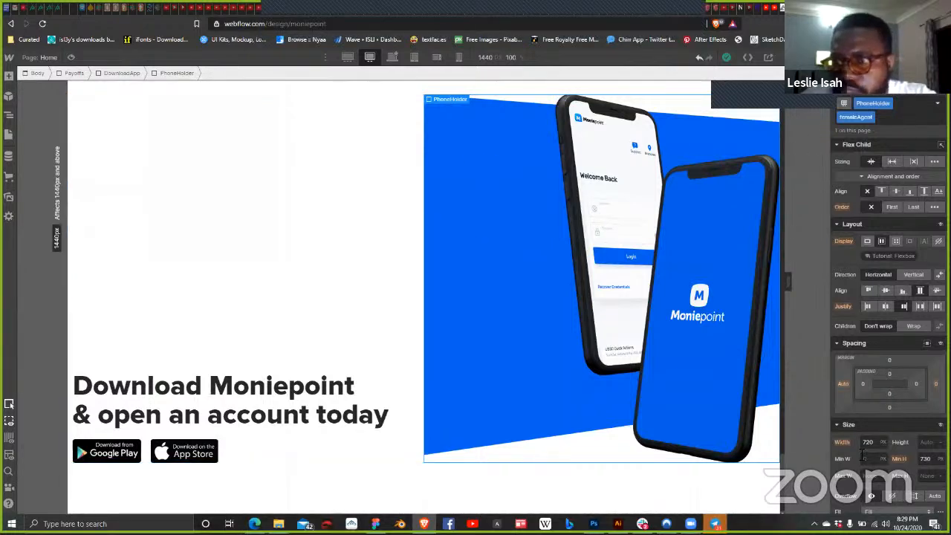
Step: Open the PhoneHolder's PhoneHolder_BG.svg background for replacement and begin an asset upload, selecting Female Agent in the Moniepoint folder
scroll(891, 372, down, 10)
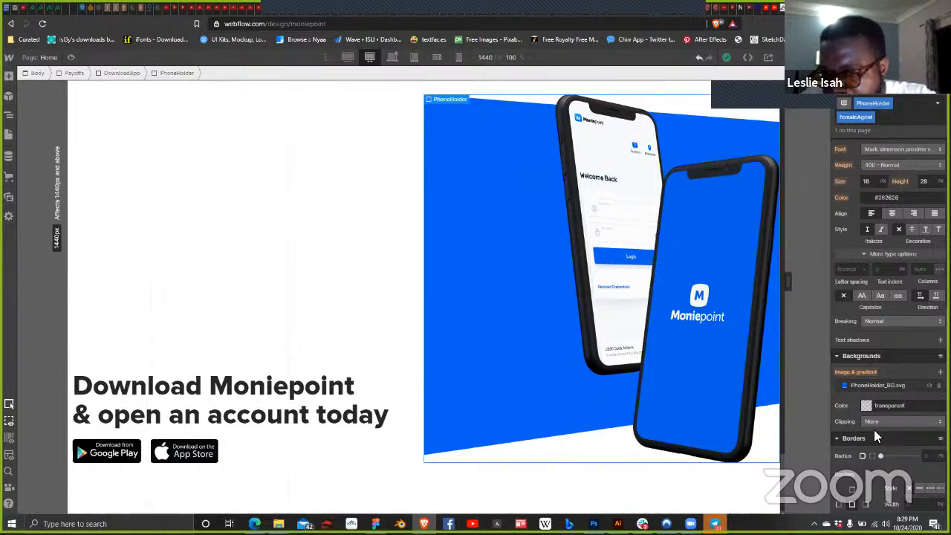
click(894, 385)
click(891, 247)
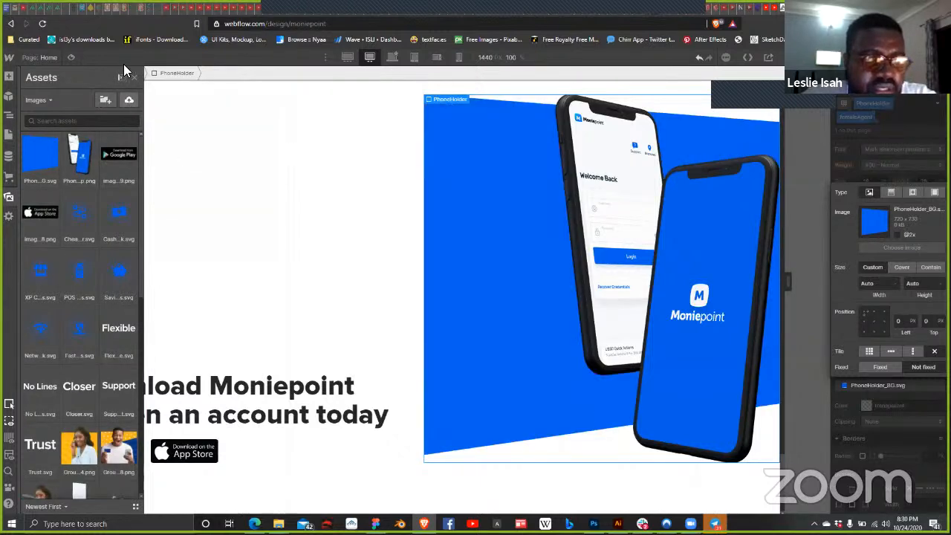
click(119, 75)
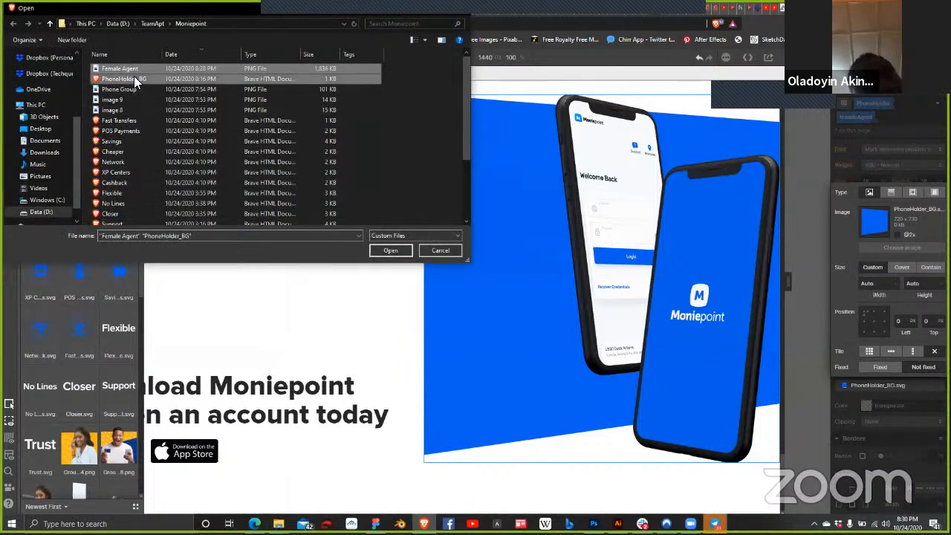
click(134, 71)
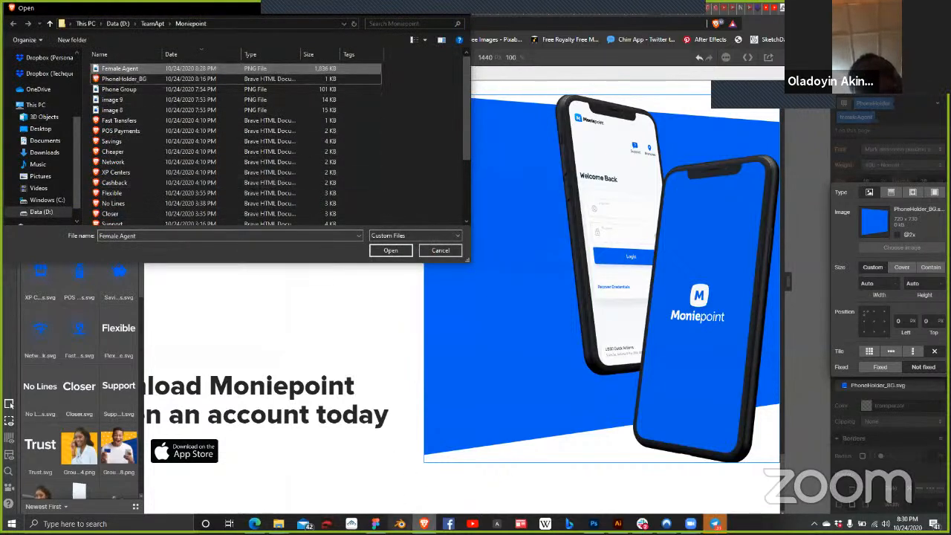
Step: Switch to Figma and save the Agent_BG export as a PNG in the Moniepoint folder, cancelling the pending Webflow upload
click(395, 518)
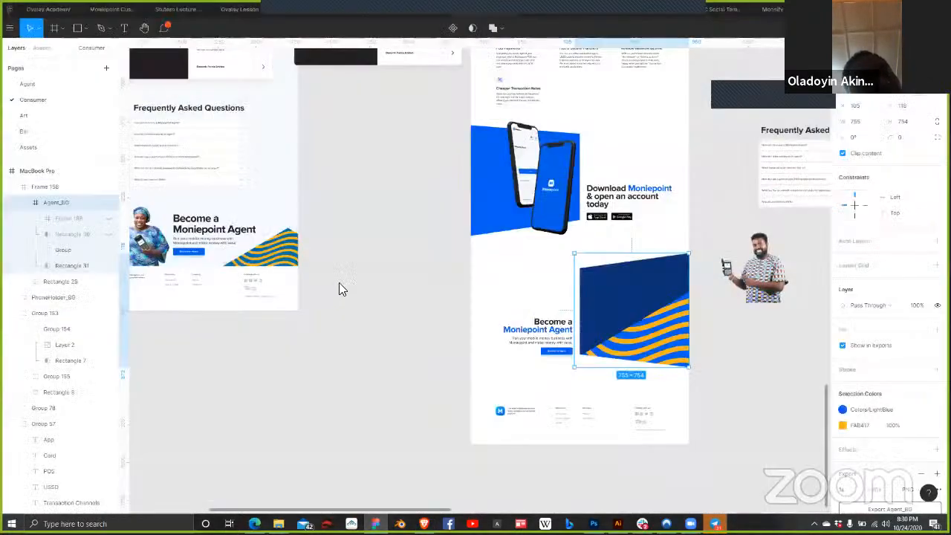
key(Return)
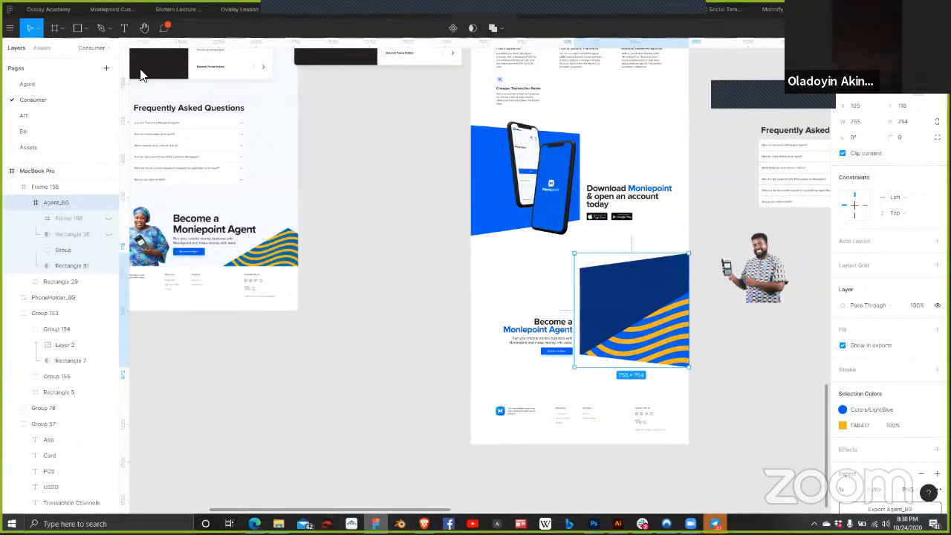
scroll(173, 151, down, 3)
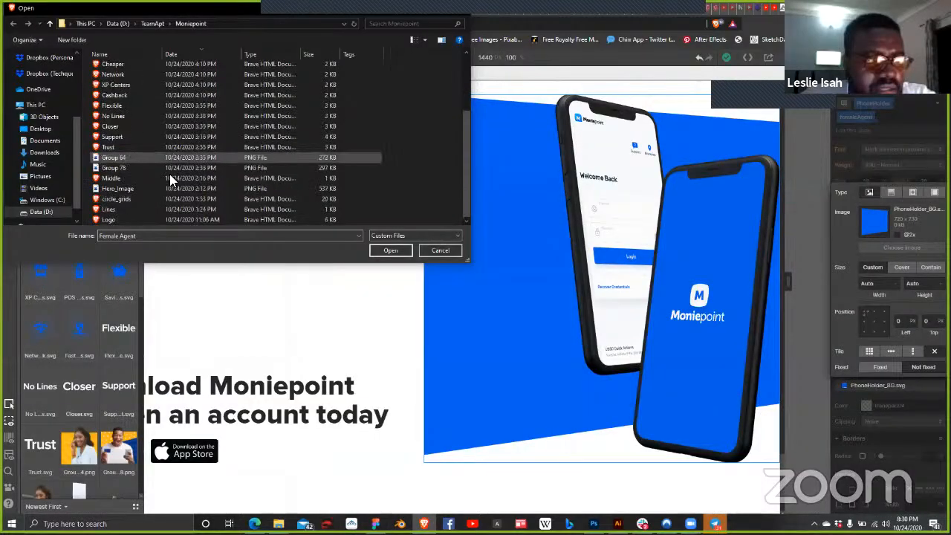
scroll(169, 176, up, 3)
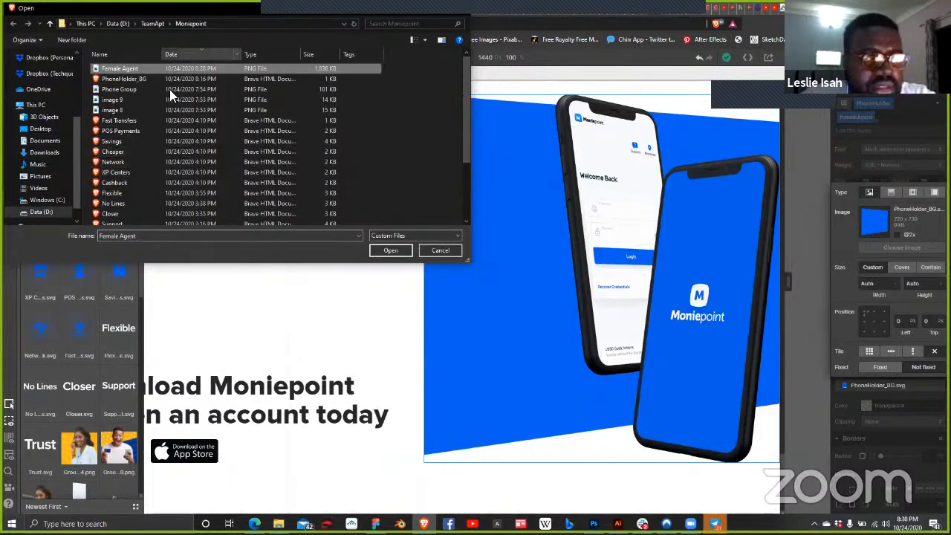
click(437, 250)
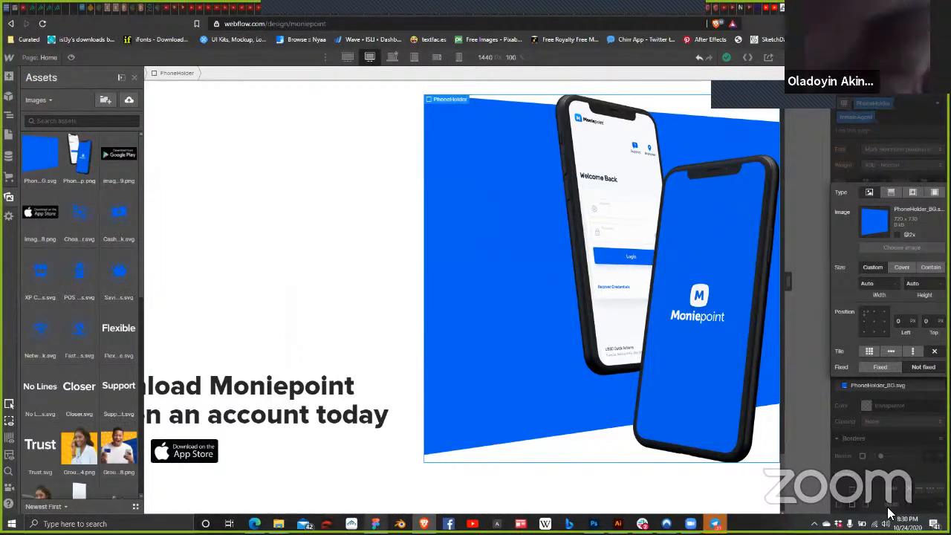
key(alt+Tab)
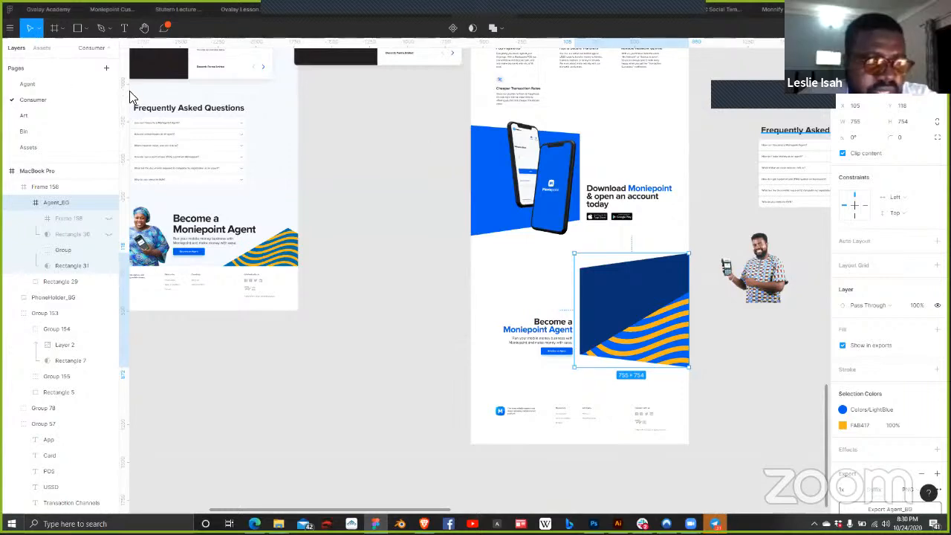
Step: Upload Agent_BG and Female Agent to the Webflow assets, and set Agent_BG.png as the PhoneHolder's background image
key(alt+Tab)
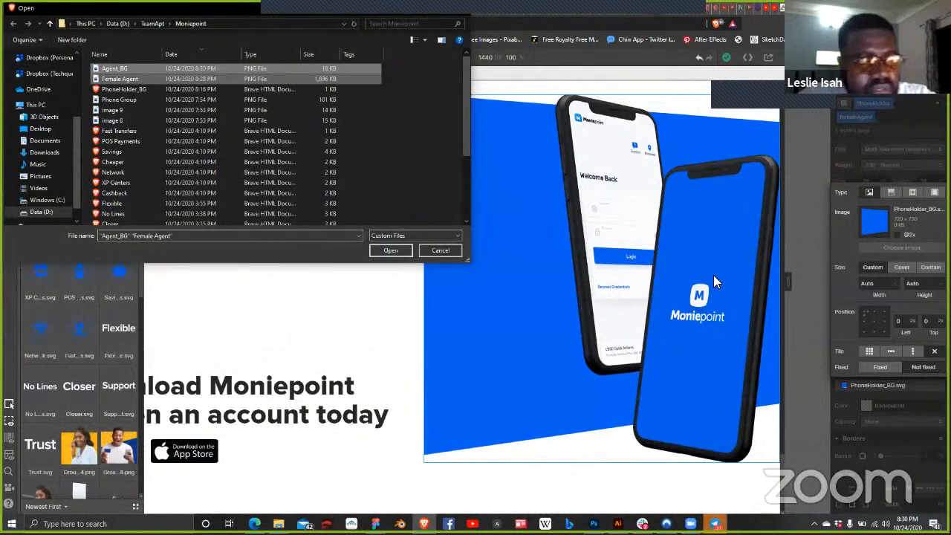
key(Return)
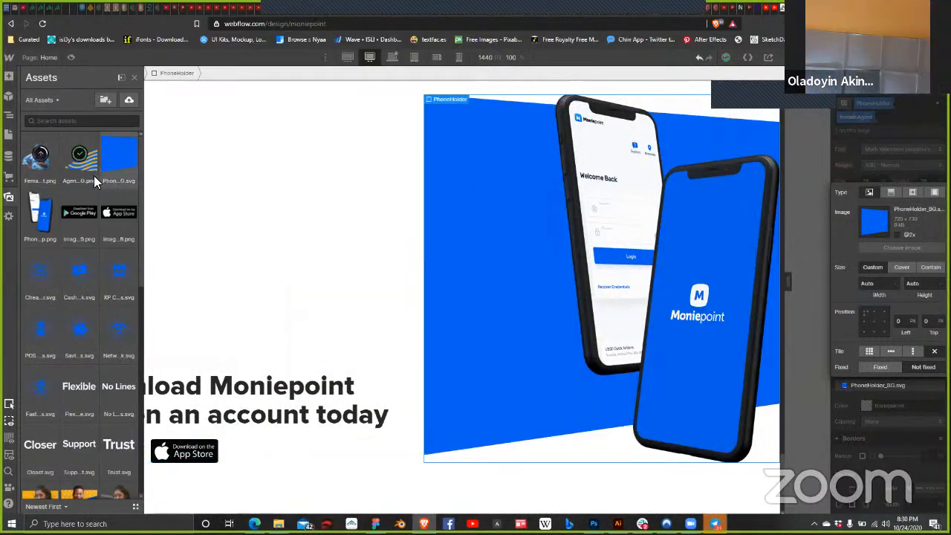
click(88, 175)
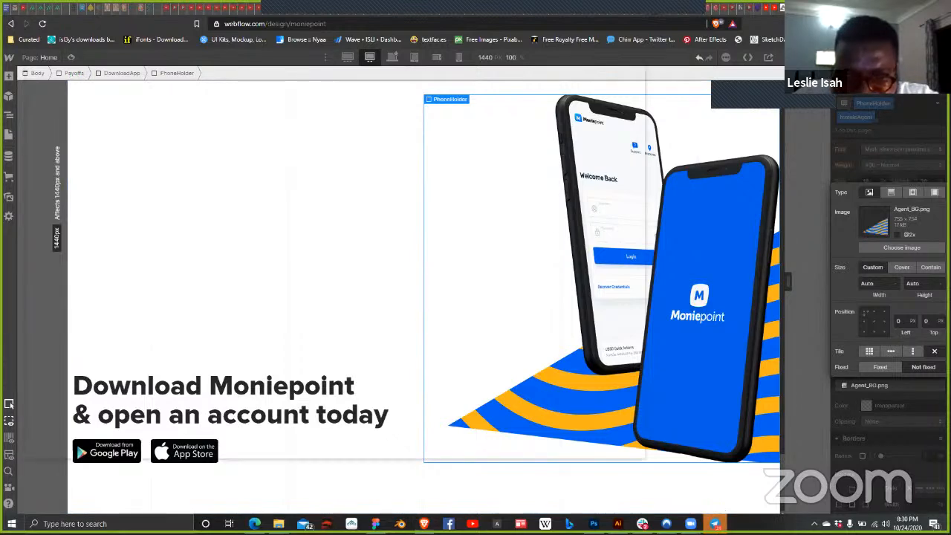
key(alt+Tab)
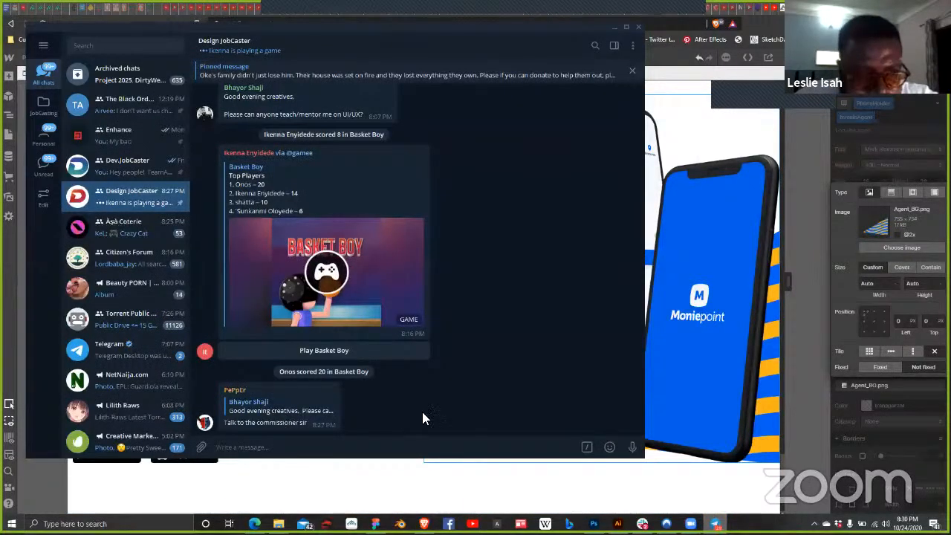
scroll(409, 394, up, 3)
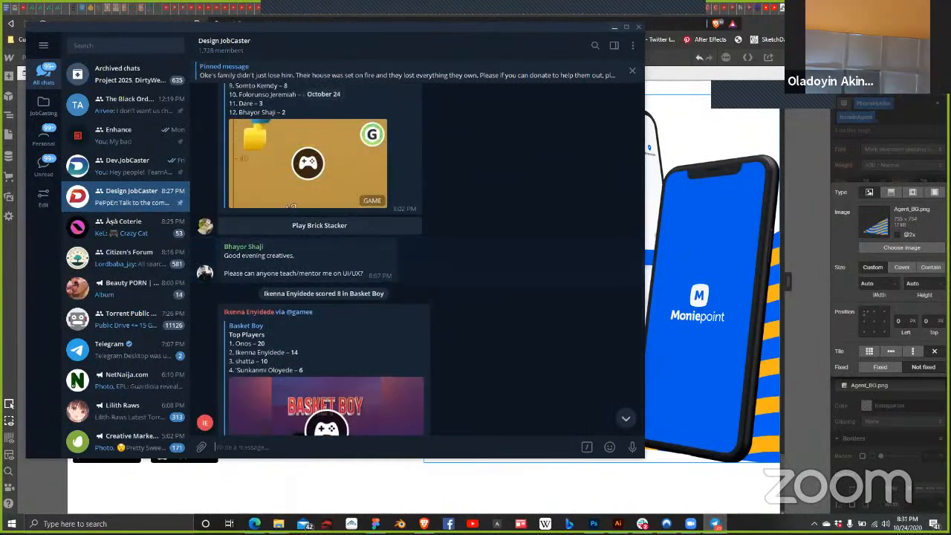
click(614, 28)
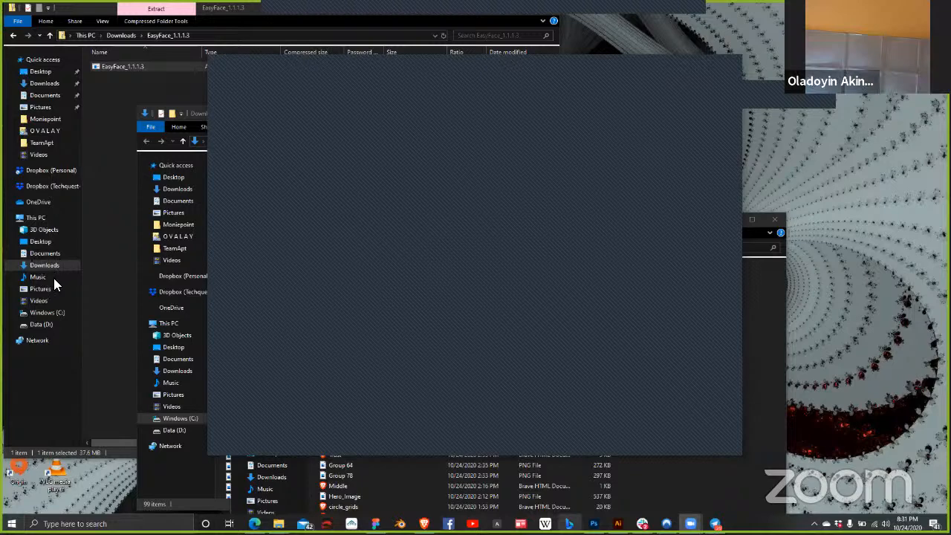
Step: Switch to Figma, select the dark blue Rectangle 29 behind the stripes, and add an export setting in SVG format
key(alt+Tab)
key(ctrl+z)
key(ctrl+z)
shift+click(83, 265)
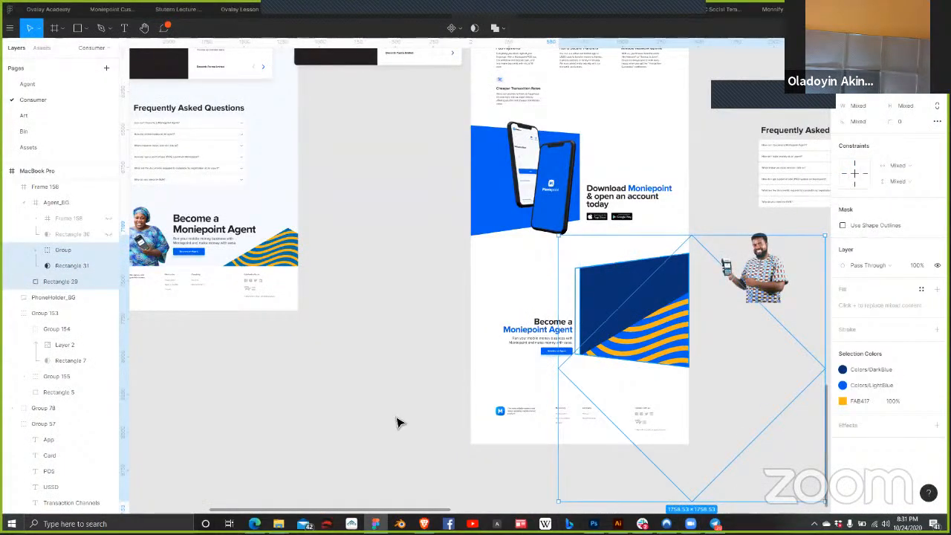
click(319, 415)
click(75, 283)
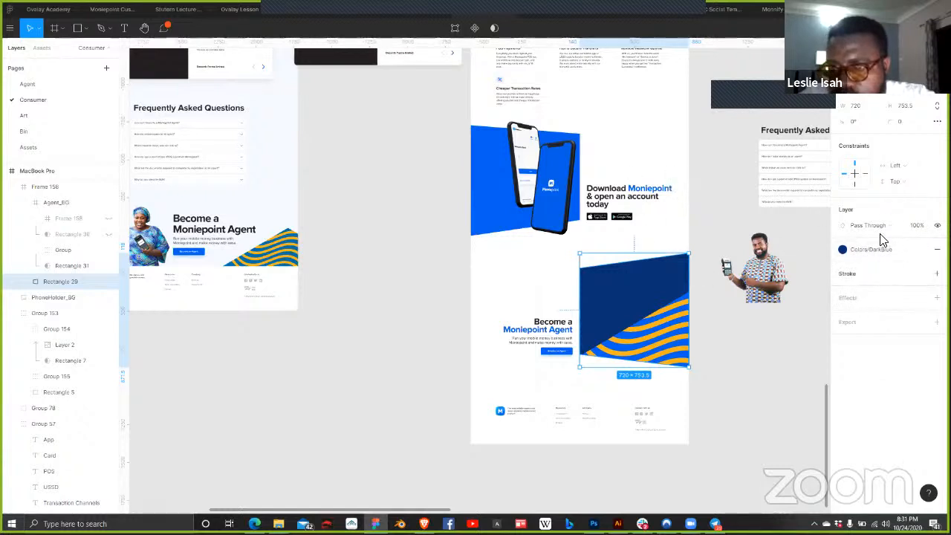
click(936, 321)
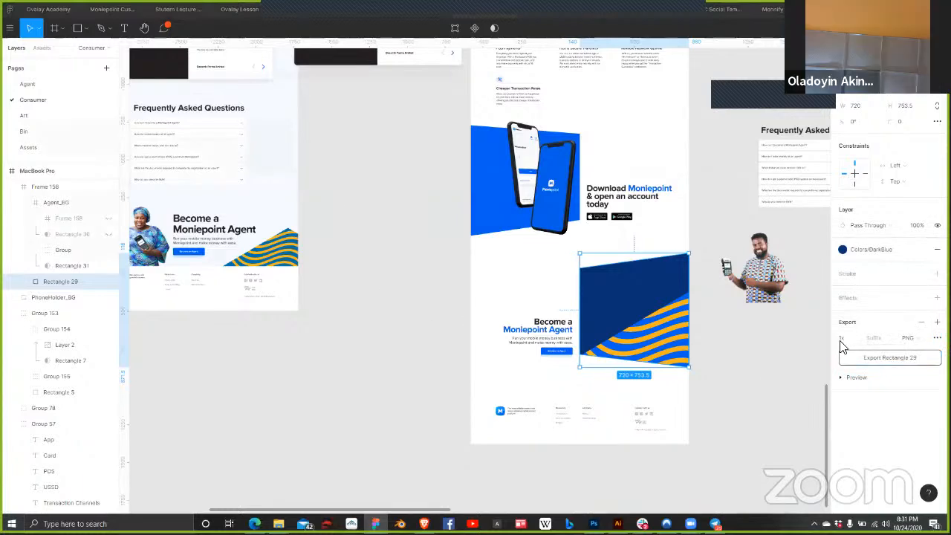
click(907, 339)
click(915, 361)
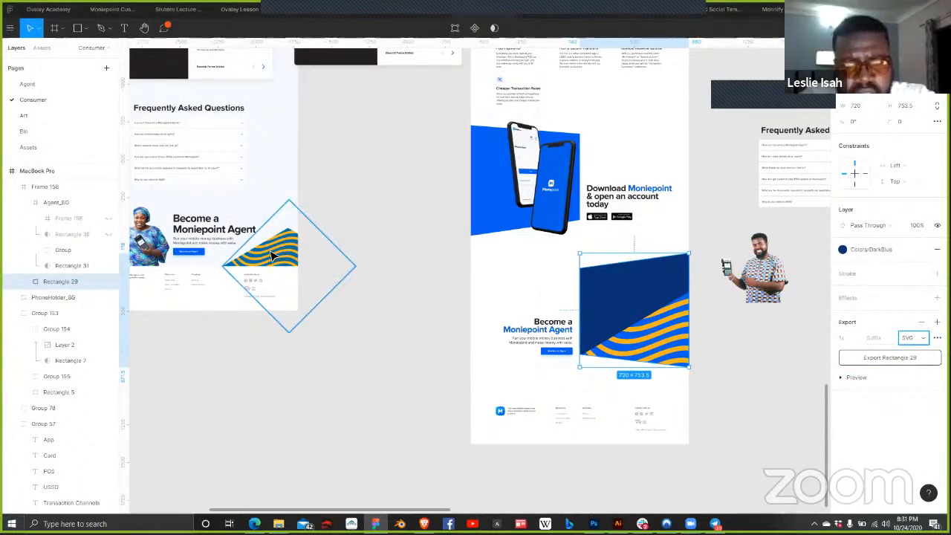
Step: Export Rectangle 29 to the Moniepoint folder with the file name Agent_color_bg
click(862, 357)
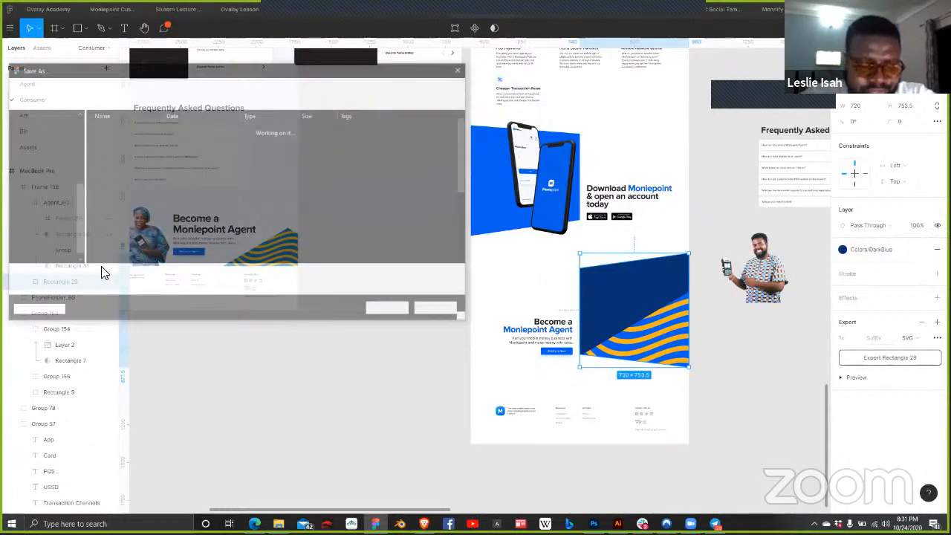
text(Agent)
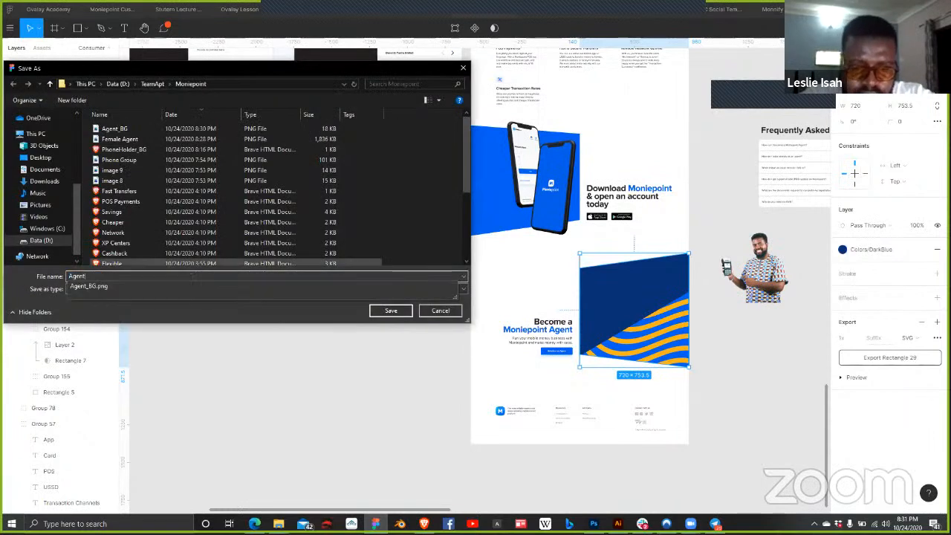
text(_coolro_)
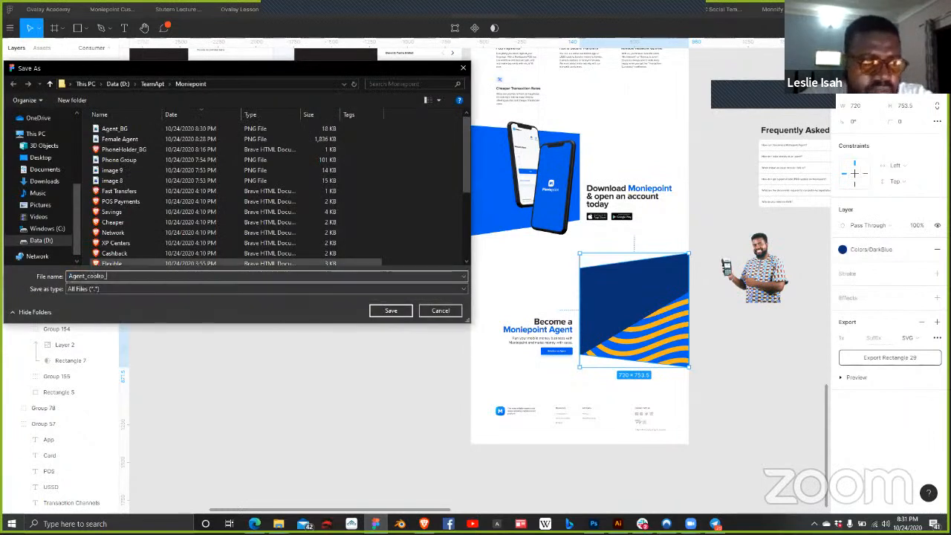
key(BackSpace)
key(BackSpace)
key(BackSpace)
key(BackSpace)
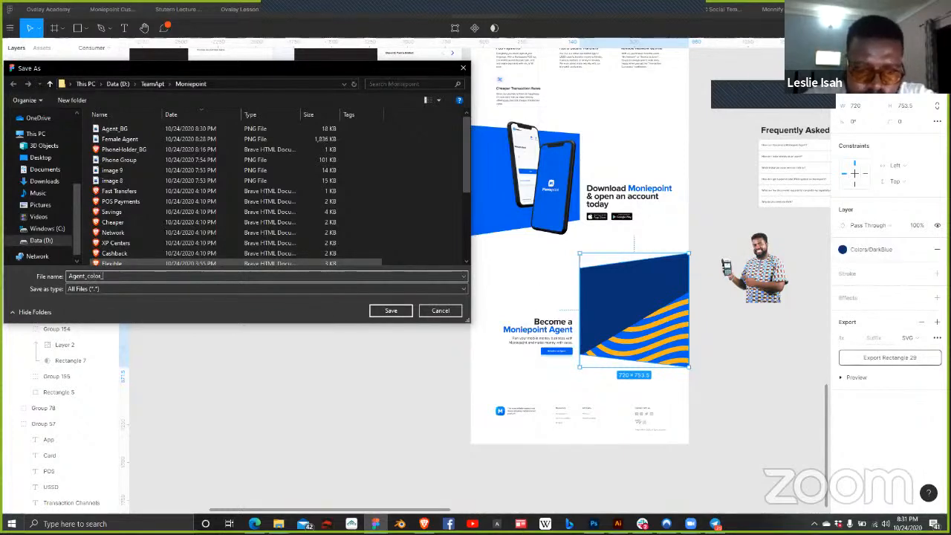
text(lor_bg)
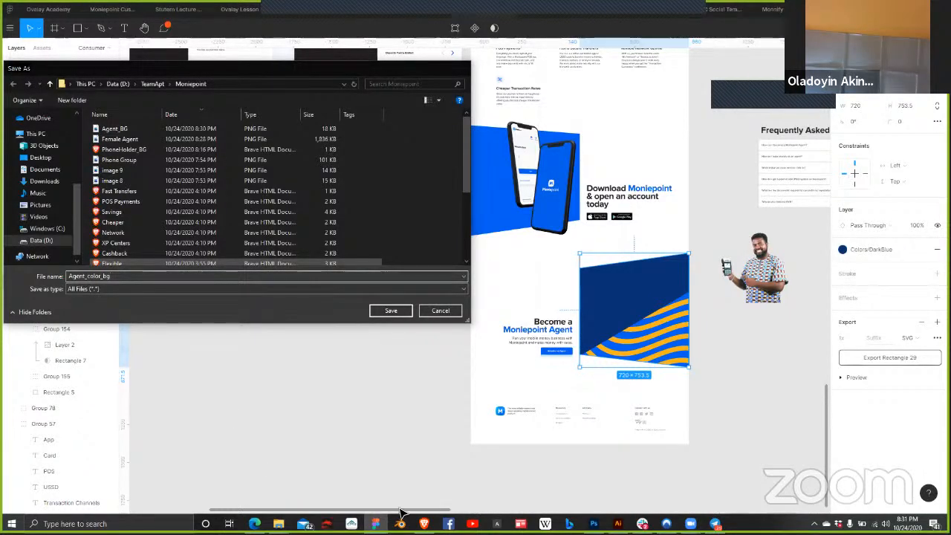
key(Return)
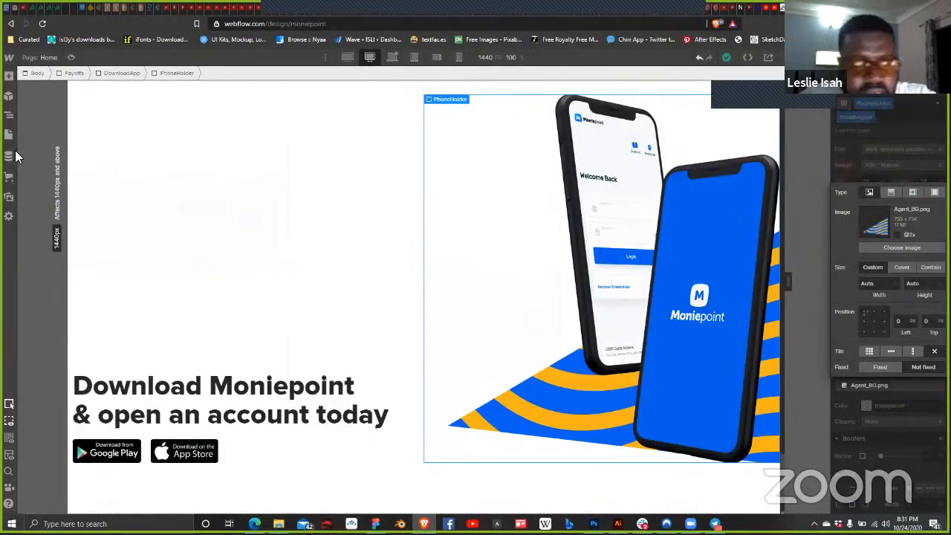
Step: In Webflow, upload Agent_color_bg, set it as the PhoneHolder's second background image, and place it beneath Agent_BG.png
click(8, 197)
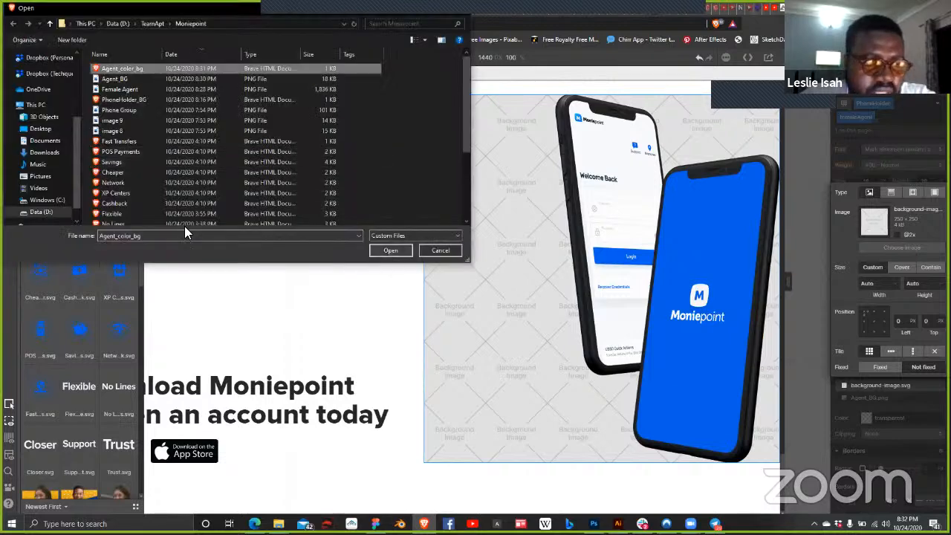
key(Return)
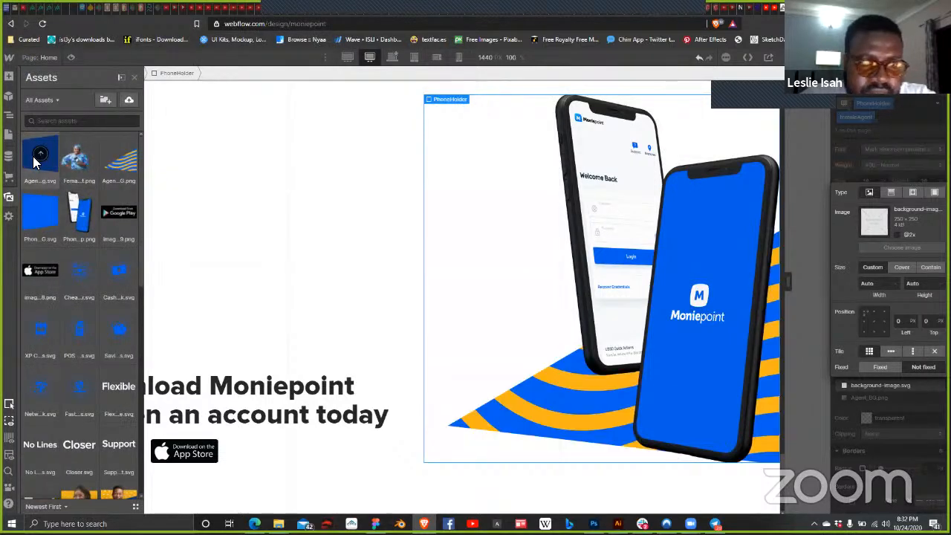
click(33, 156)
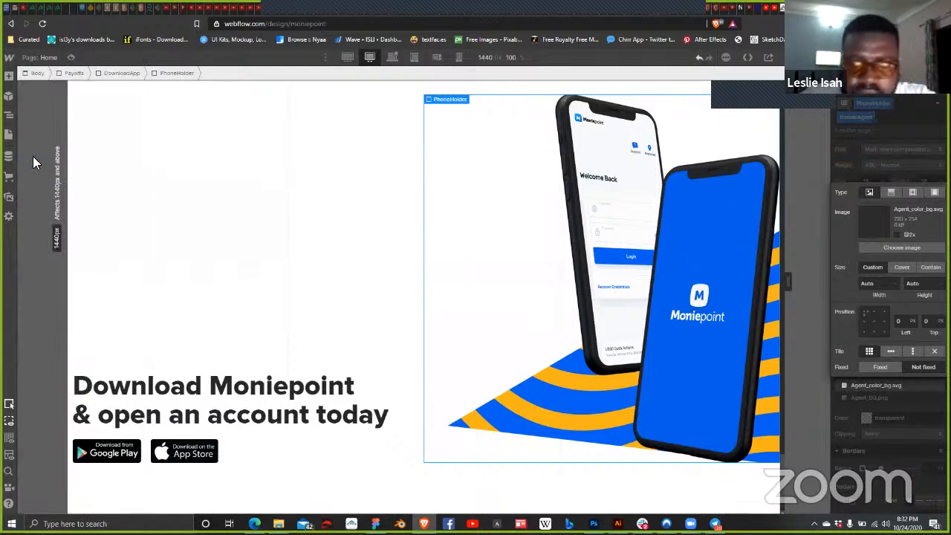
click(878, 247)
click(40, 158)
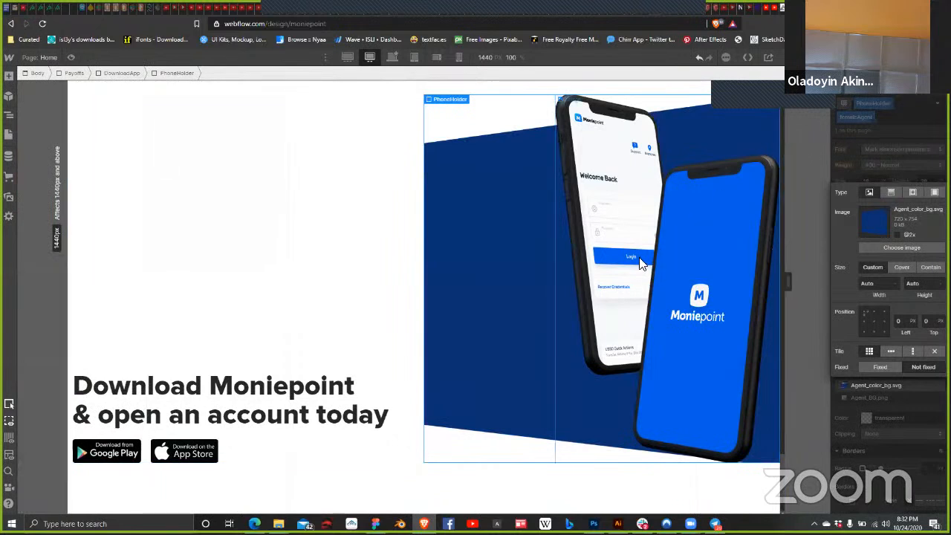
click(847, 172)
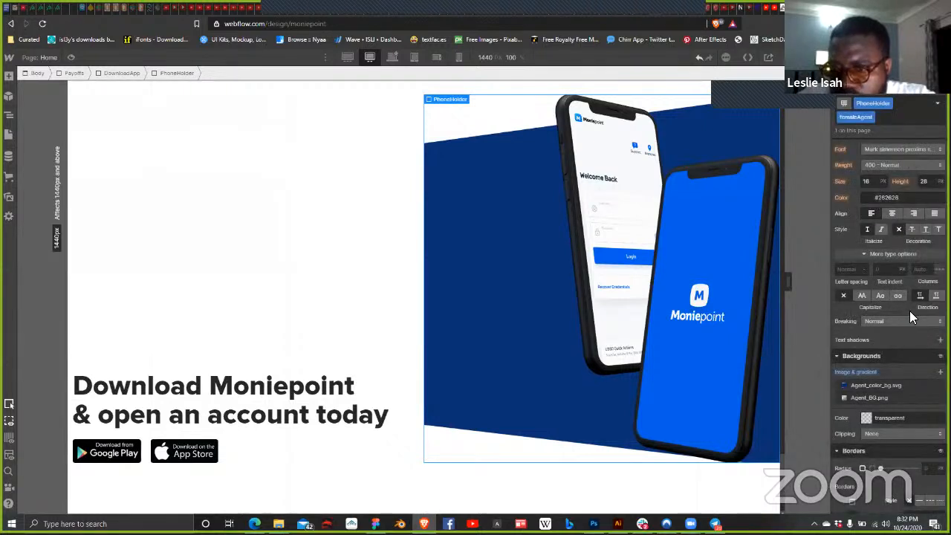
drag(836, 388, 839, 399)
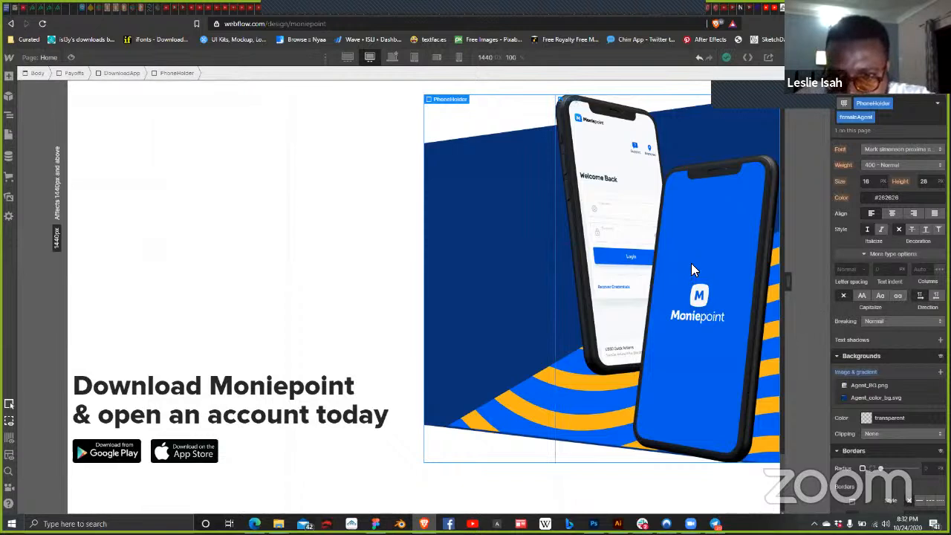
Step: Replace the phone image inside the agent section's PhoneHolder with Female Agent.png from the assets
click(728, 284)
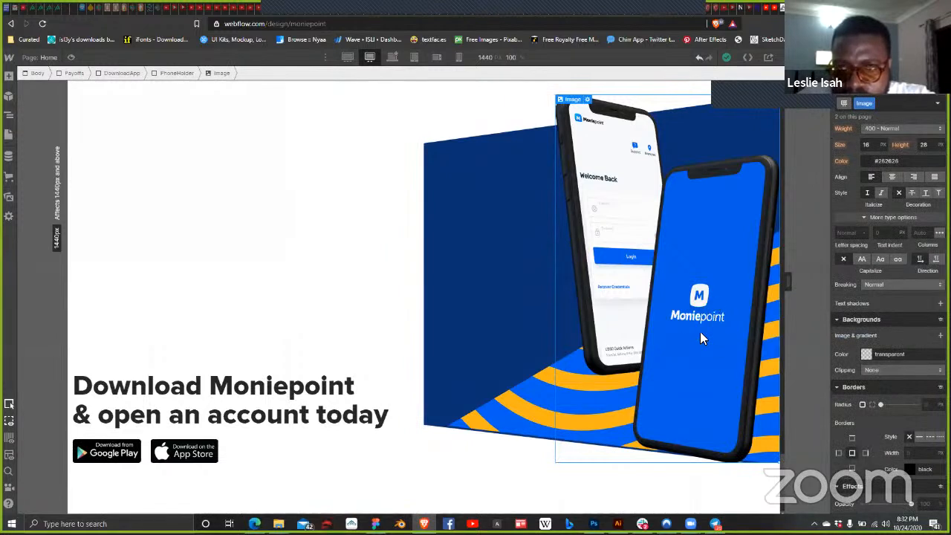
click(586, 100)
click(628, 143)
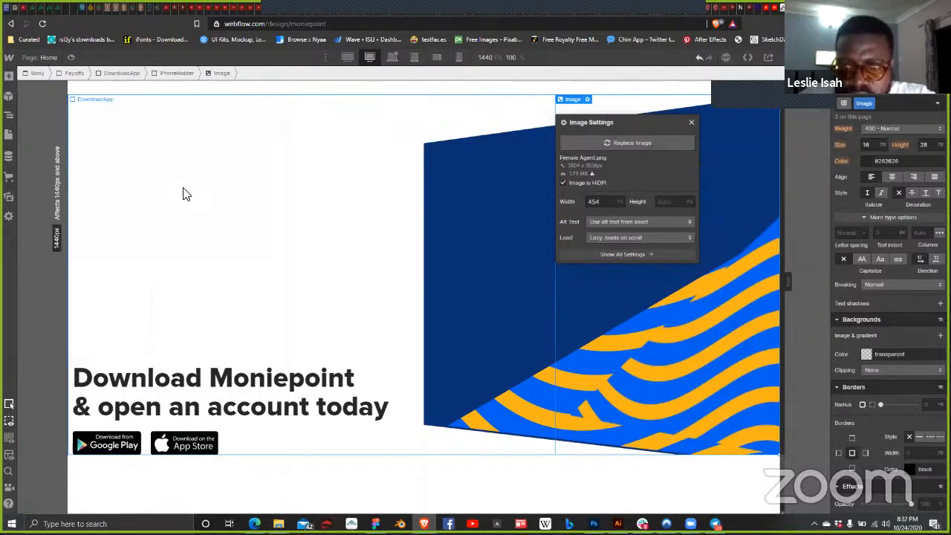
click(613, 142)
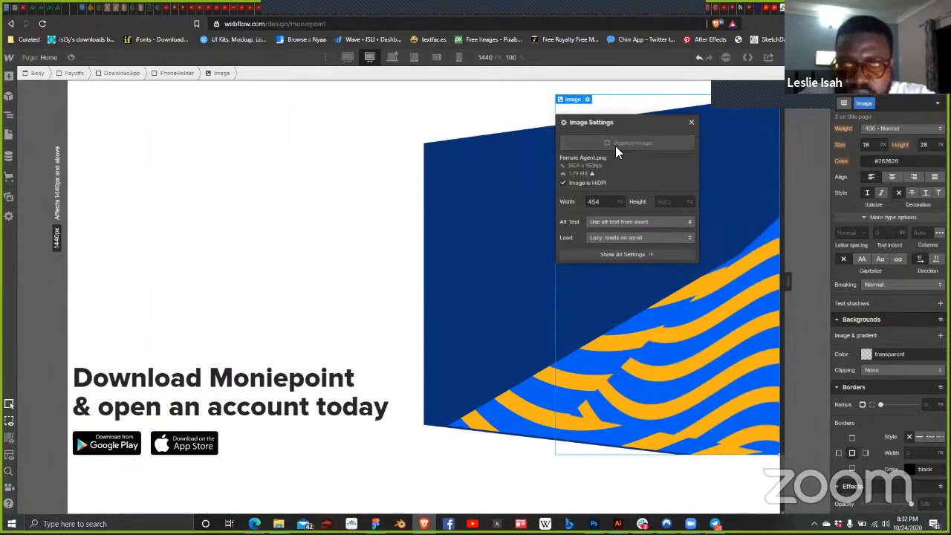
click(68, 170)
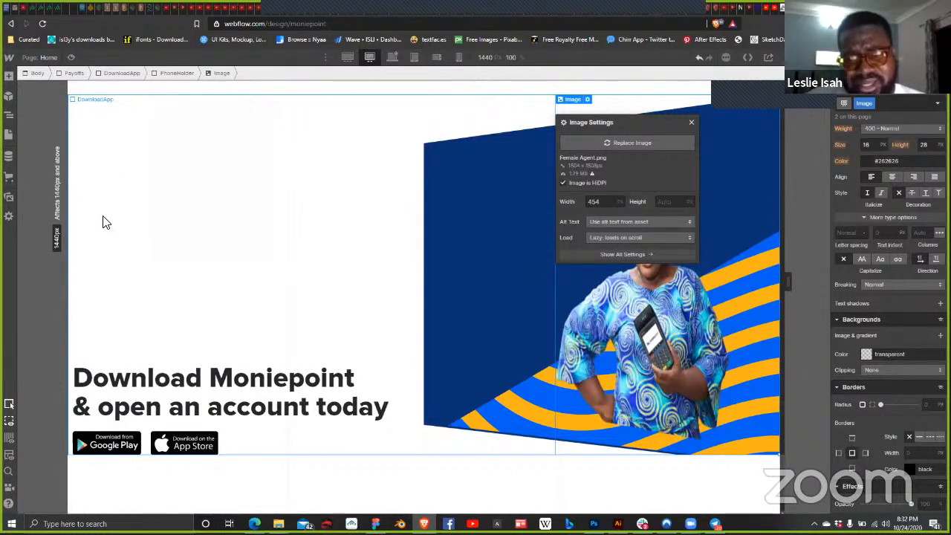
Step: Turn the Female Agent image's HiDPI option off and on again so its width resets to 752 px, and close its settings
click(563, 183)
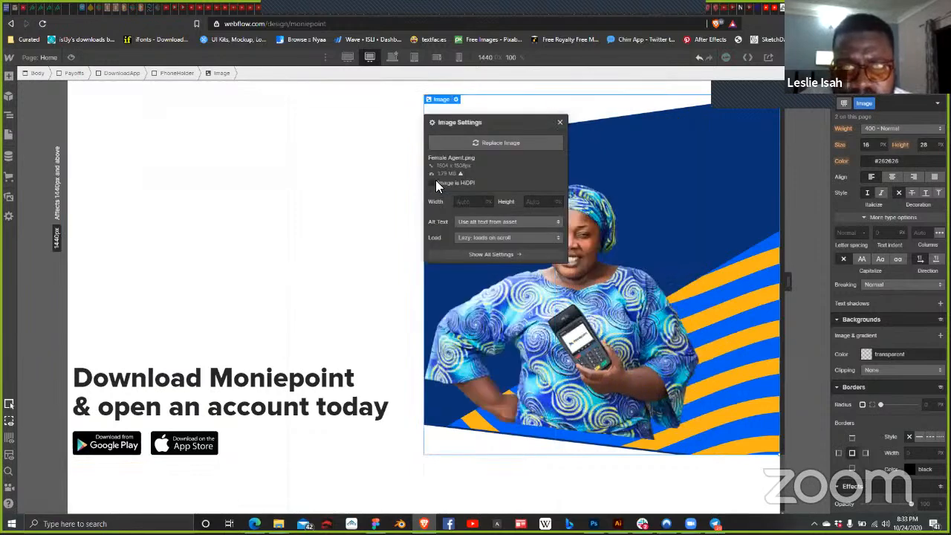
click(429, 183)
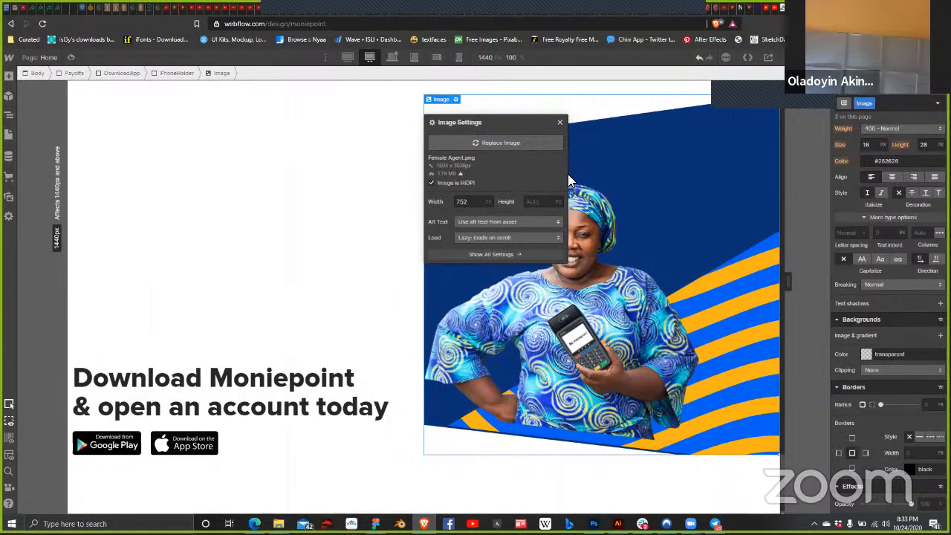
click(560, 125)
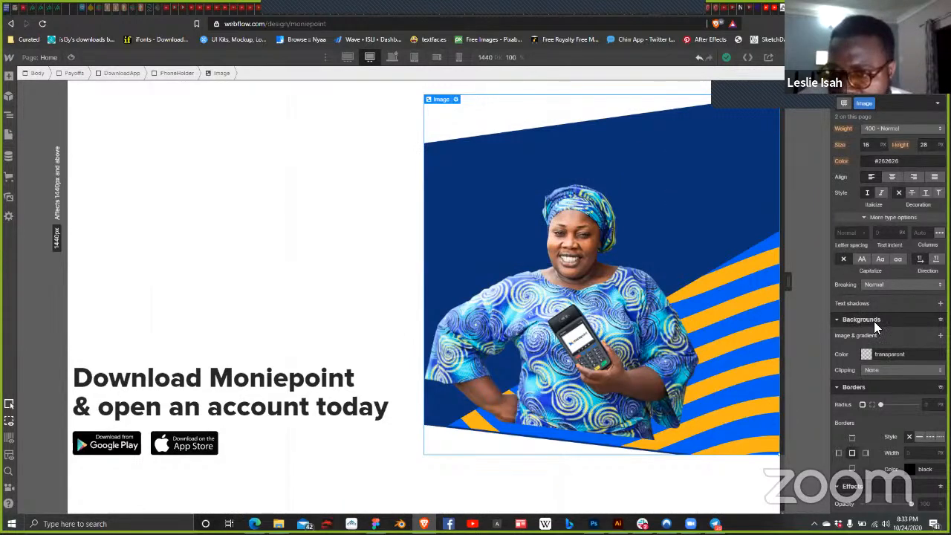
Step: Give the Female Agent image a top margin of 26 px and a right margin of 42 px
scroll(897, 209, up, 5)
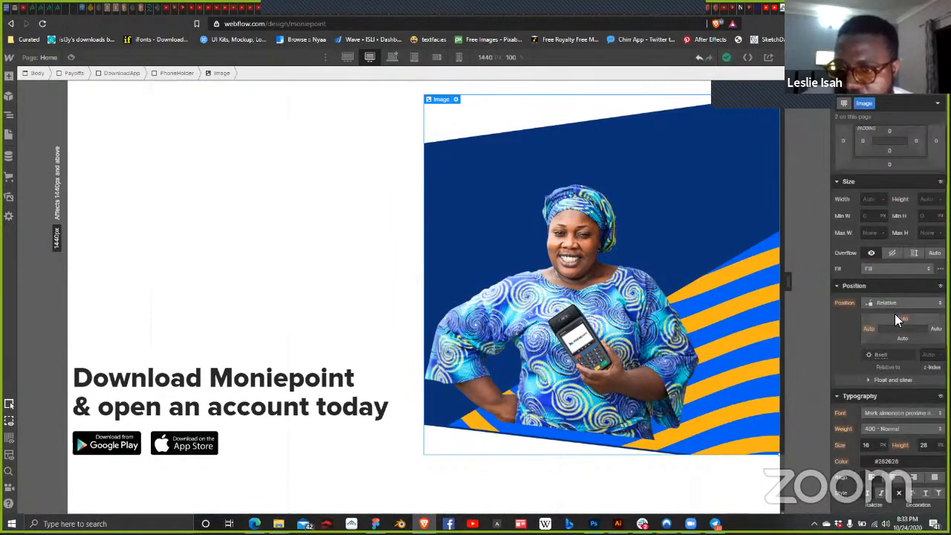
scroll(897, 286, up, 4)
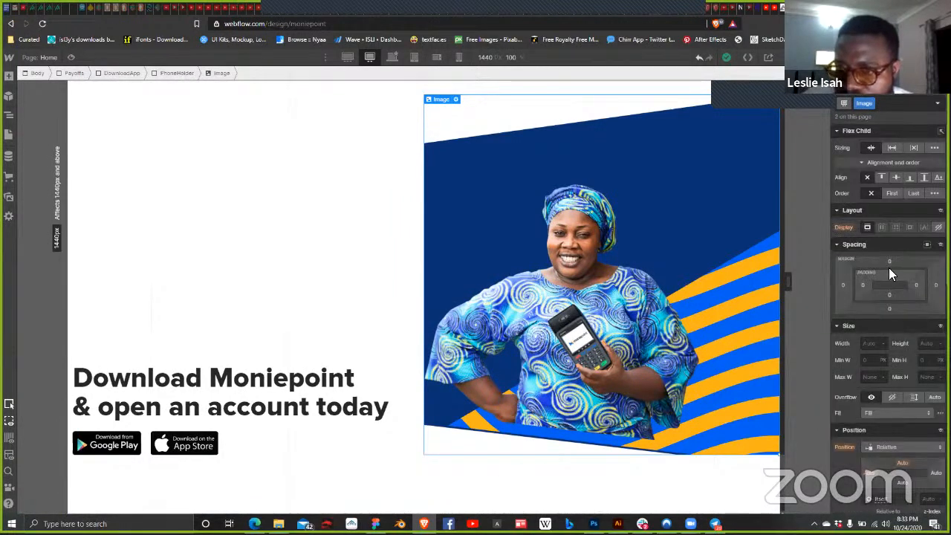
drag(889, 262, 878, 248)
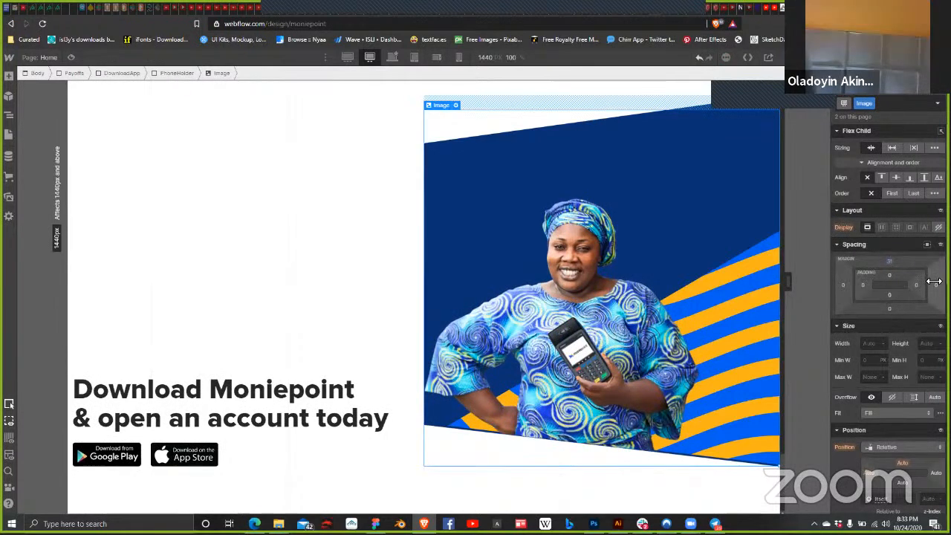
drag(934, 280, 935, 285)
drag(889, 259, 889, 266)
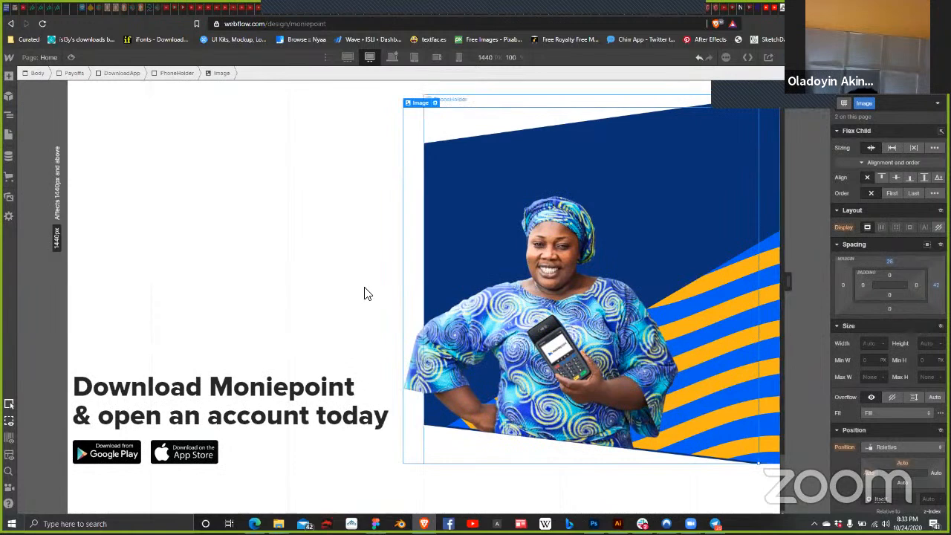
Step: Set the agent section PhoneHolder's minimum height to 740 px
click(769, 153)
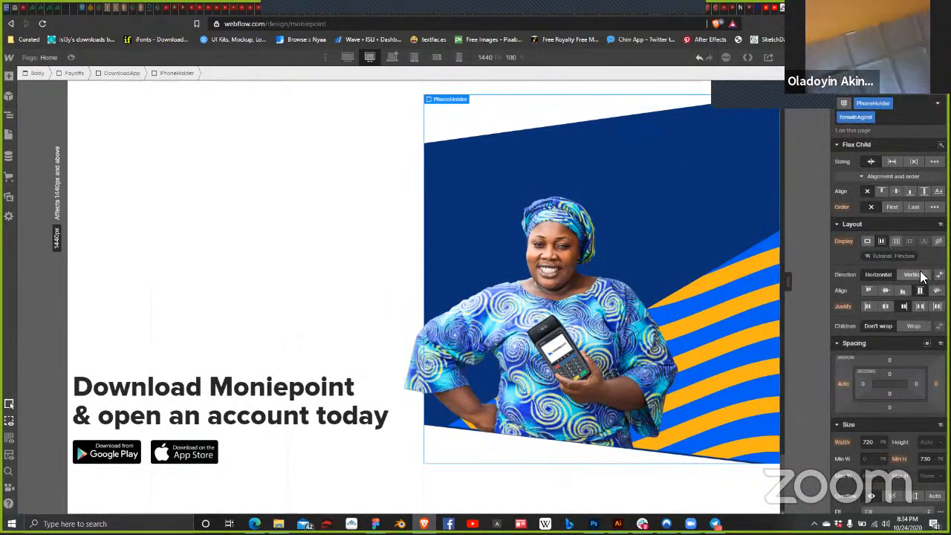
scroll(915, 271, down, 3)
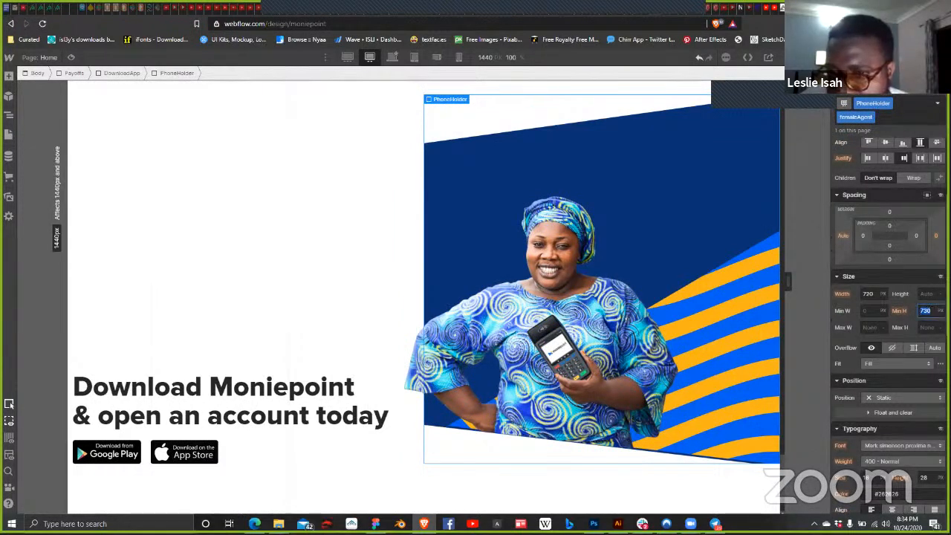
key(Up)
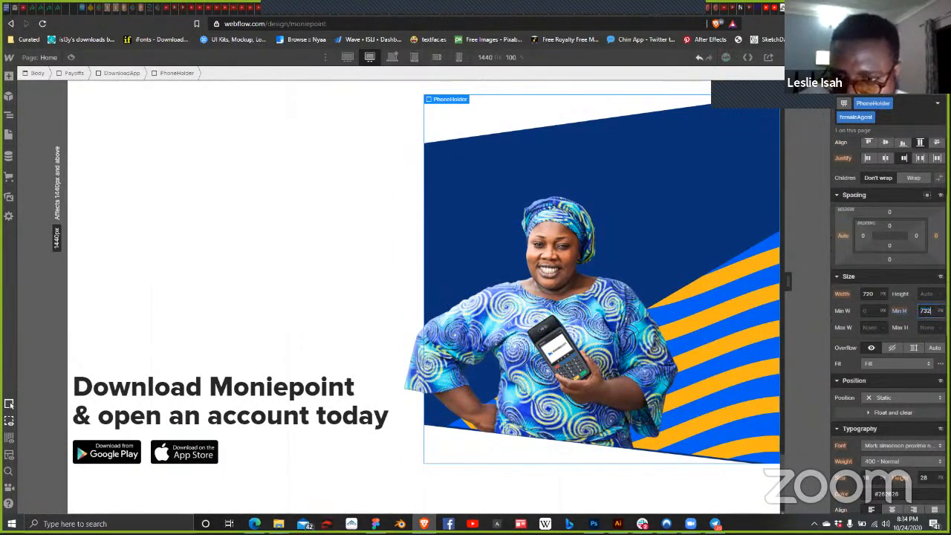
key(Up)
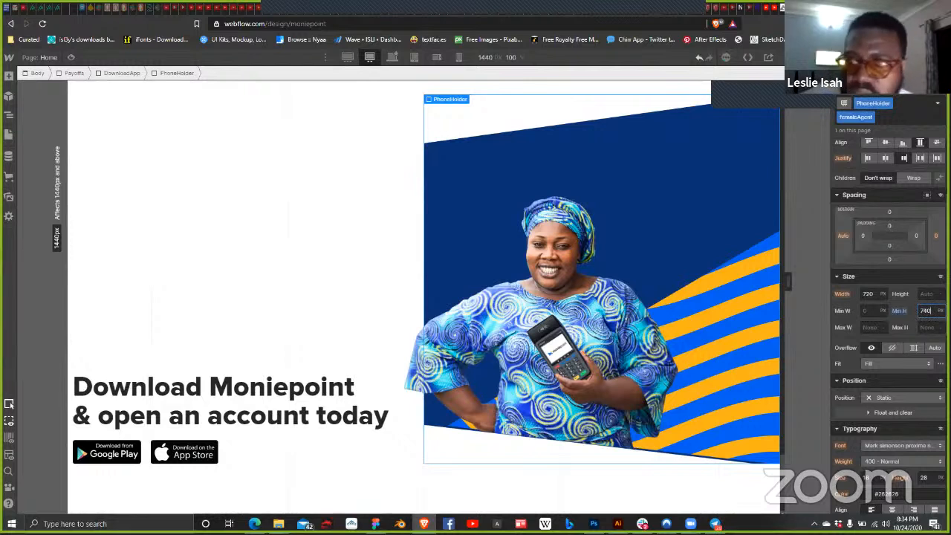
click(869, 294)
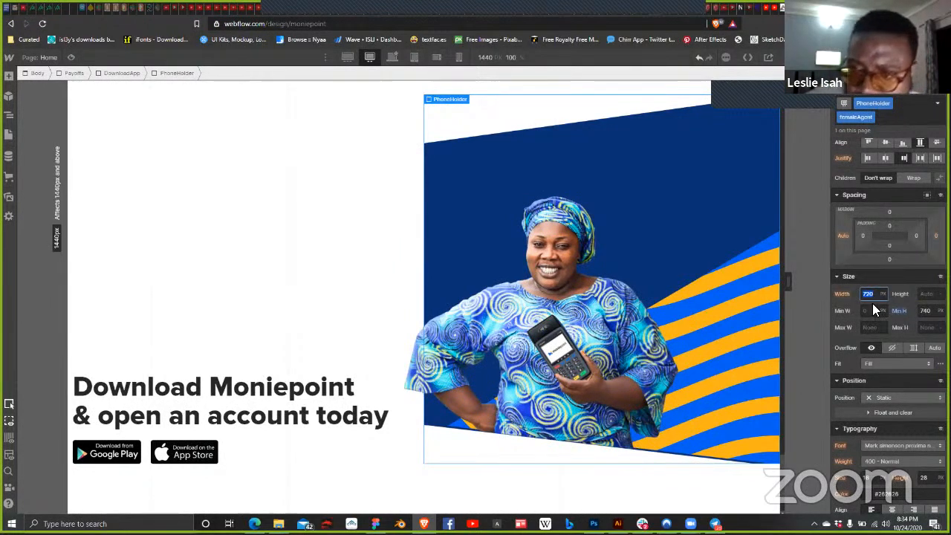
Step: Set the top position of the PhoneHolder's Agent_BG.png background image to 4 px
scroll(886, 434, down, 3)
scroll(913, 446, down, 3)
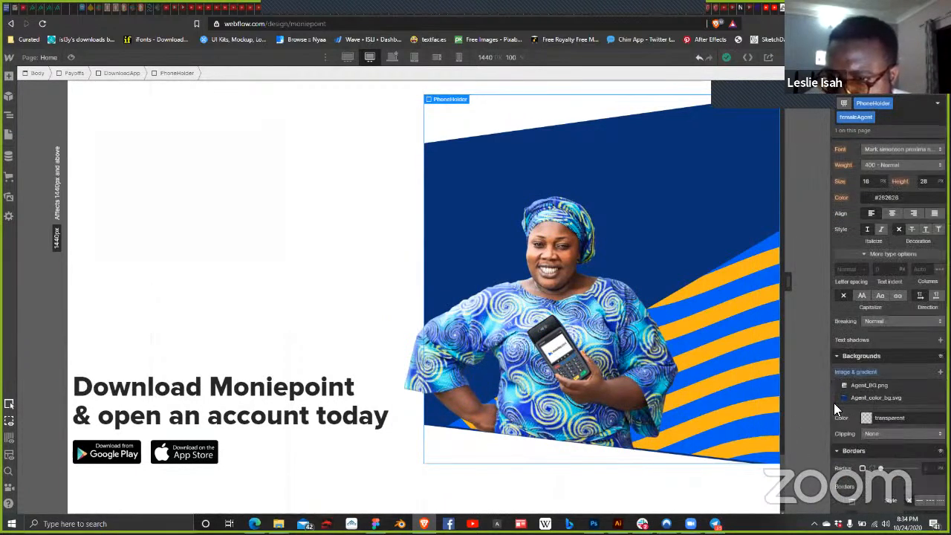
click(866, 385)
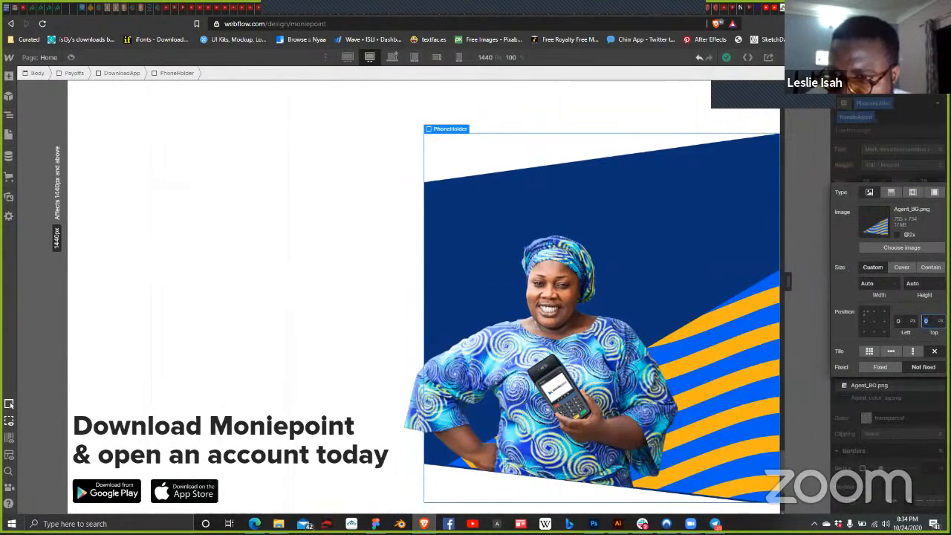
text(4)
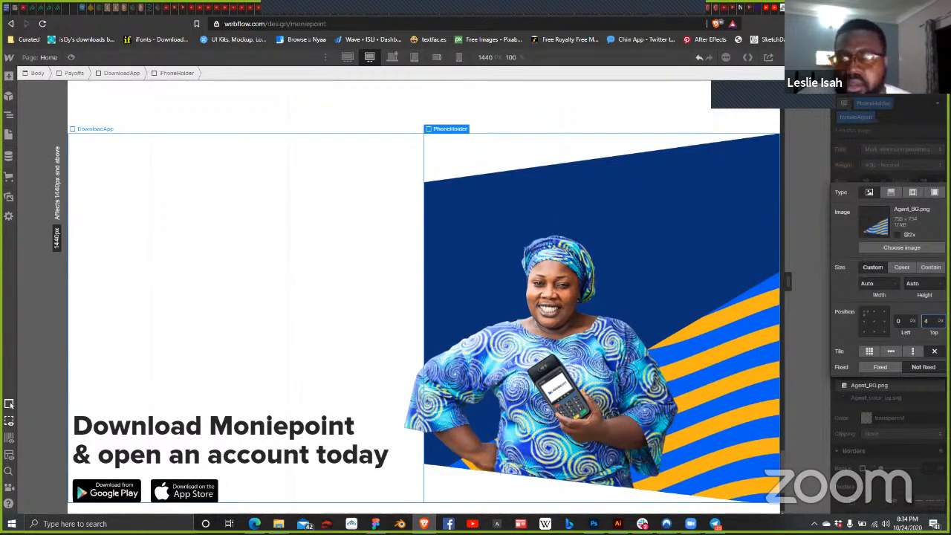
Step: Publish the site to the selected default domain and close the publishing options
click(801, 58)
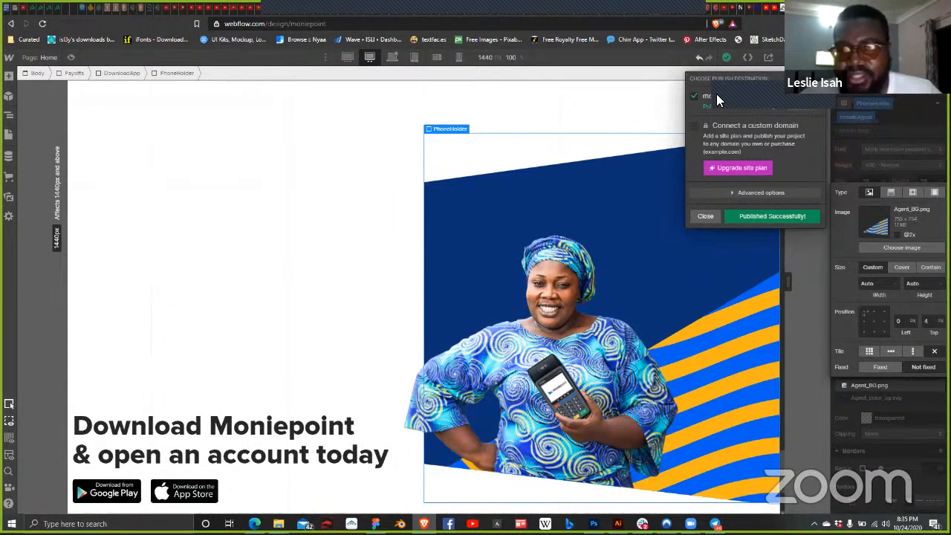
click(604, 192)
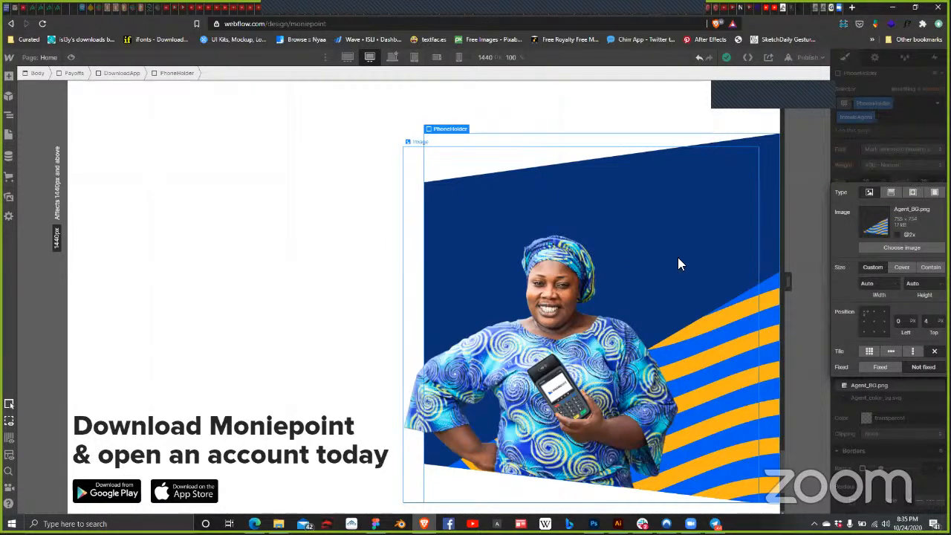
Step: Set the width of the "Download Moniepoint & open an account today" heading beside the phones to 630 px
scroll(678, 257, up, 4)
click(741, 279)
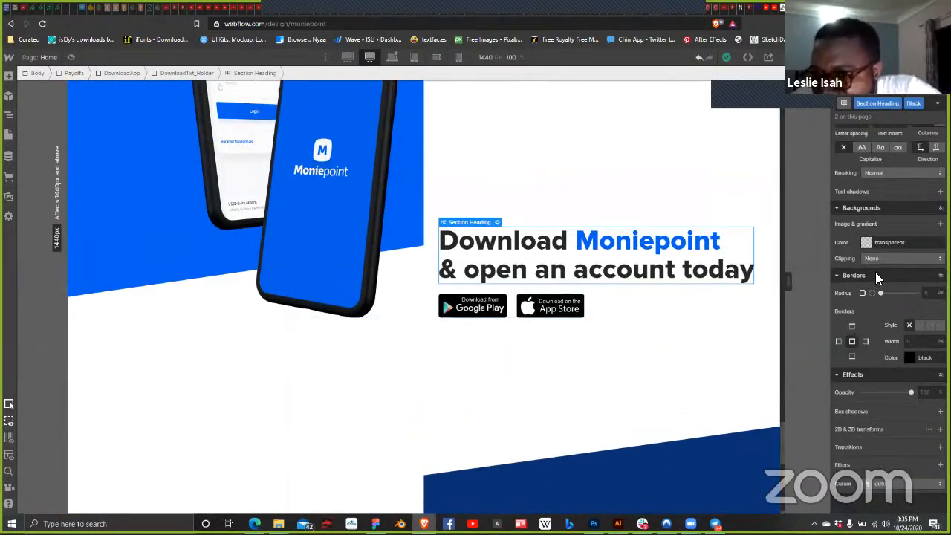
scroll(900, 252, up, 2)
scroll(901, 251, up, 4)
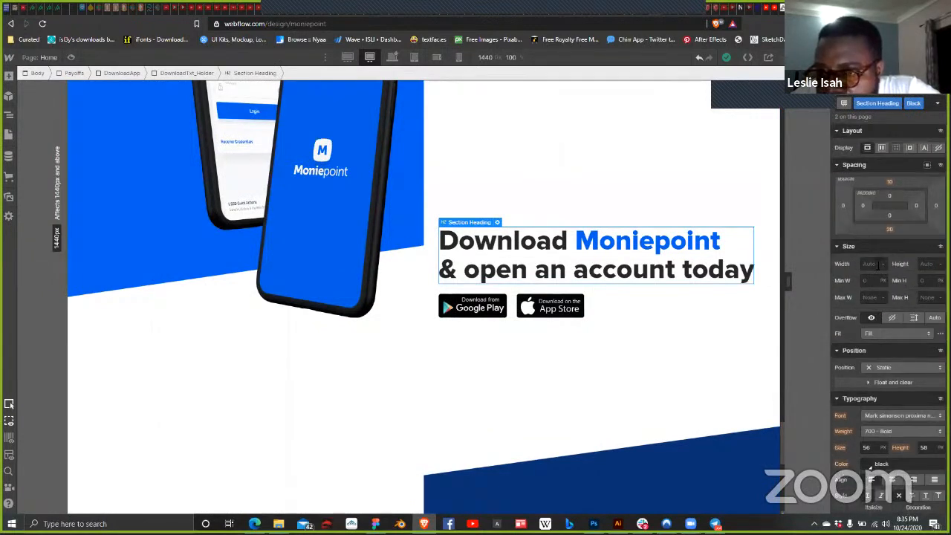
click(877, 264)
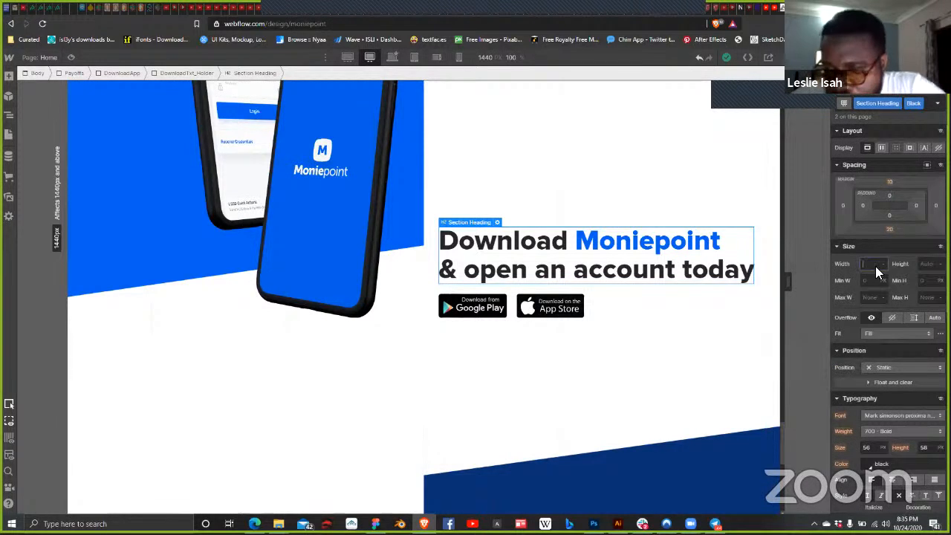
text(630)
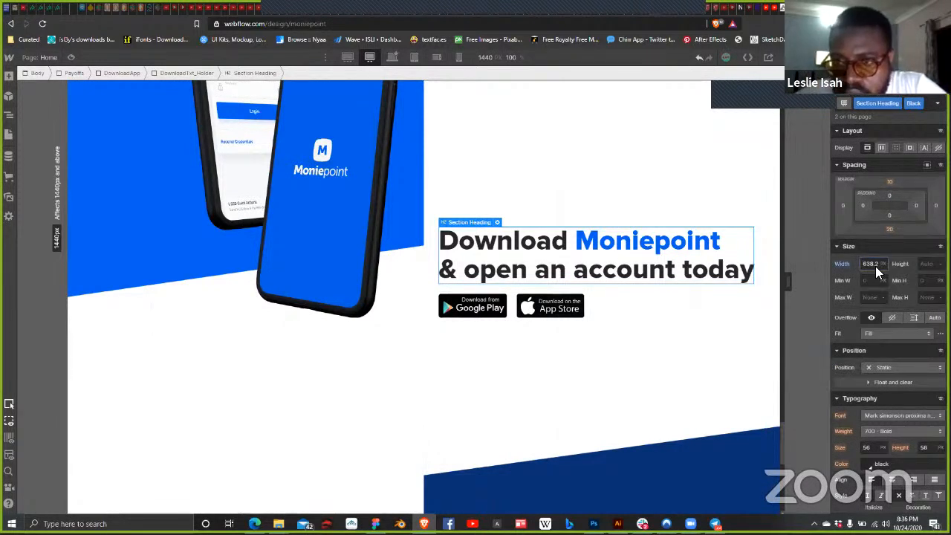
key(Return)
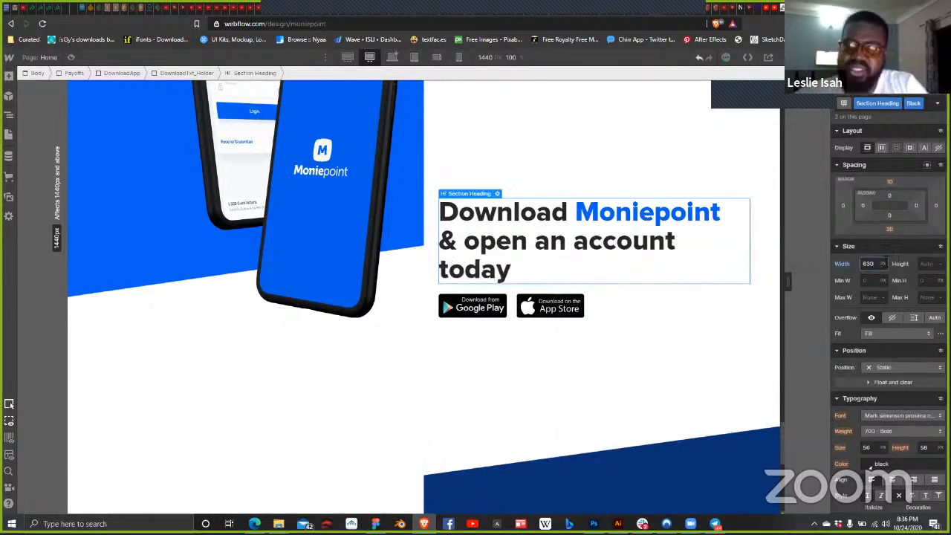
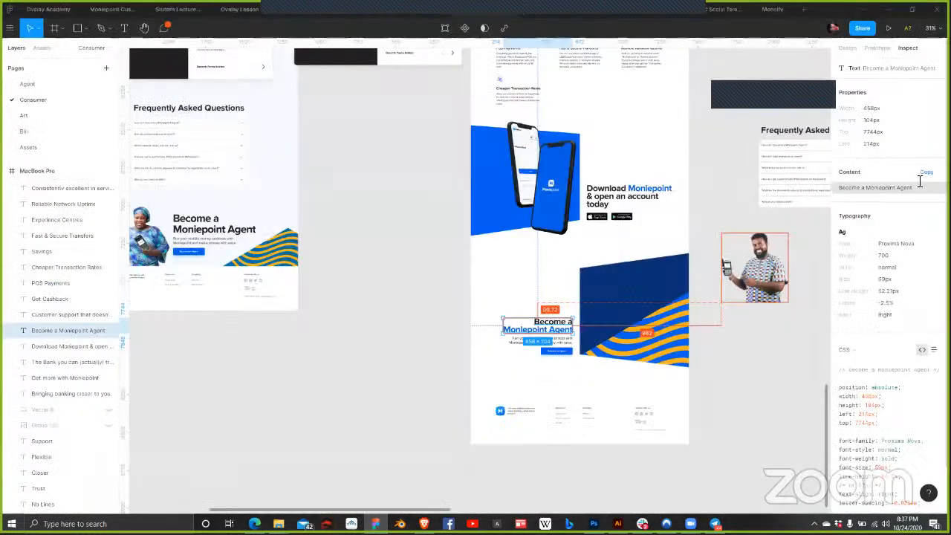
Step: Copy "Become a Moniepoint Agent" from Figma and paste it over the agent section's heading in Webflow, adding a space after "a"
click(891, 187)
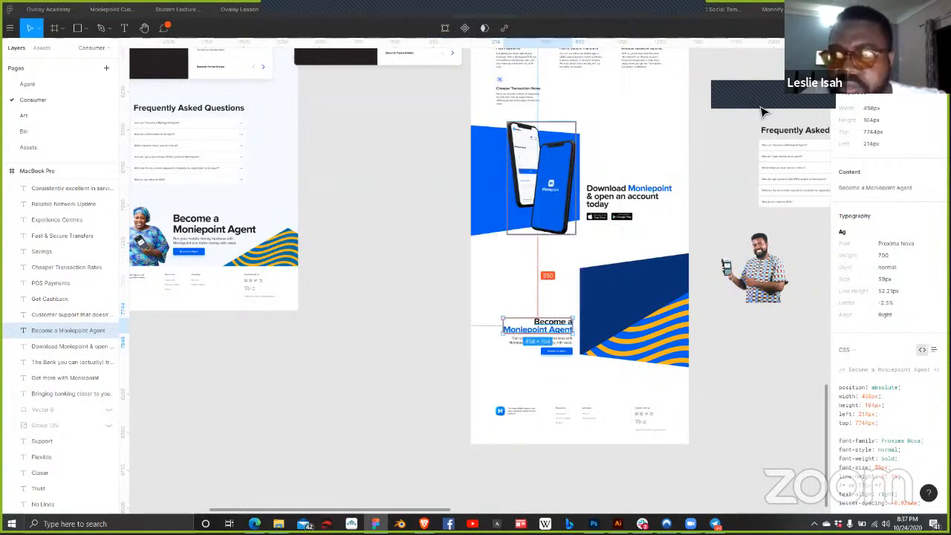
key(alt+Tab)
triple_click(173, 287)
key(ctrl+v)
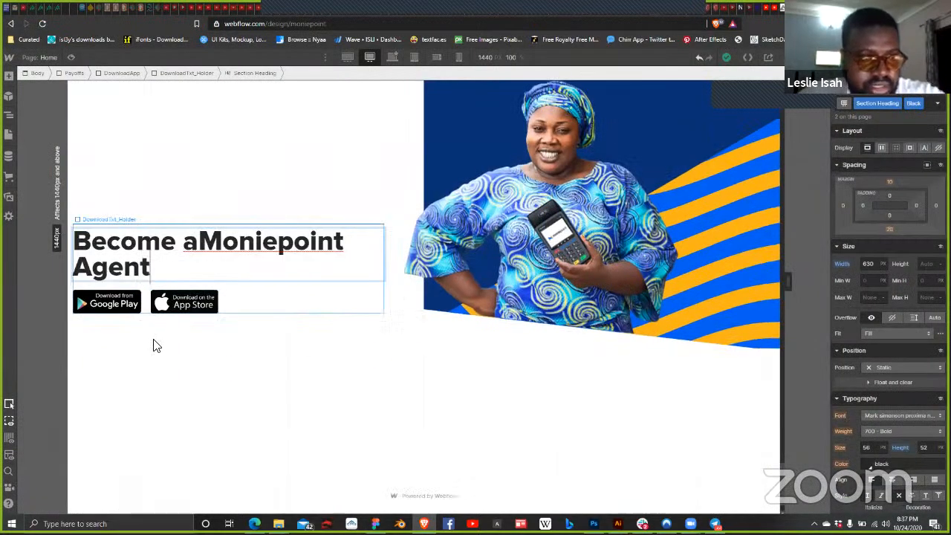
click(182, 242)
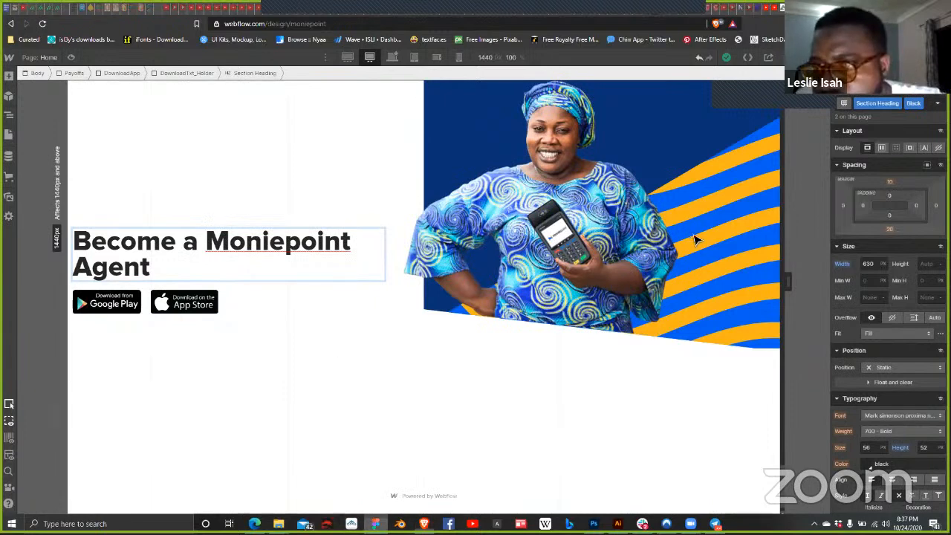
Step: Compare the heading with the Figma design and insert a line break before "Moniepoint Agent" in Webflow
key(alt+Tab)
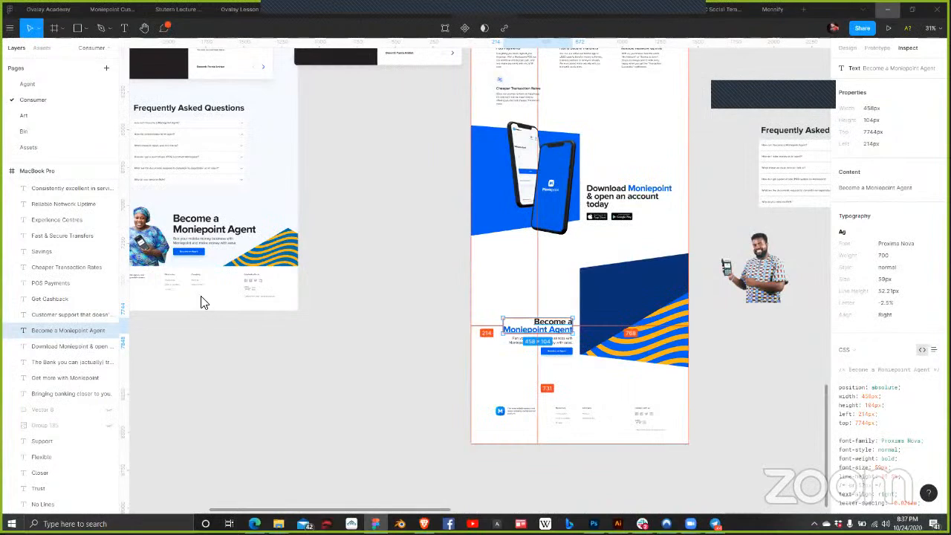
key(alt+Tab)
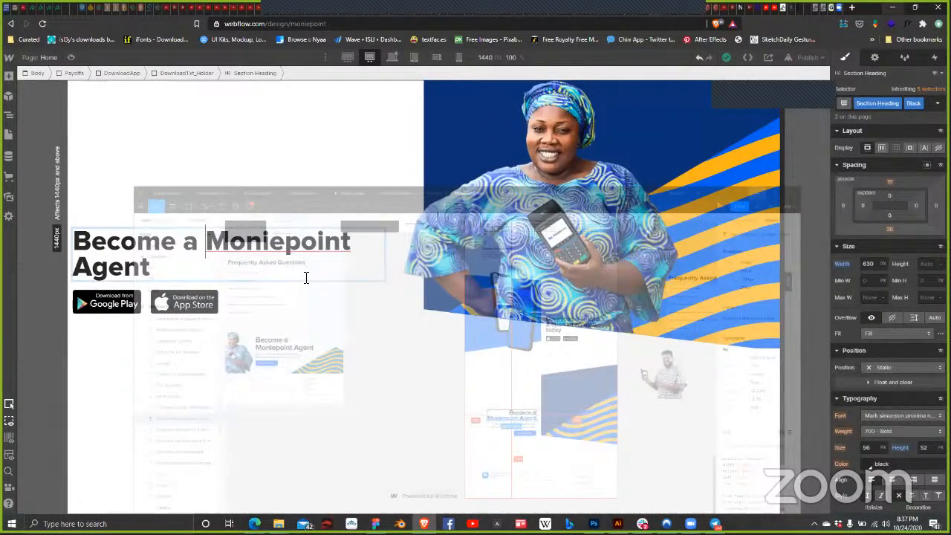
key(shift+Return)
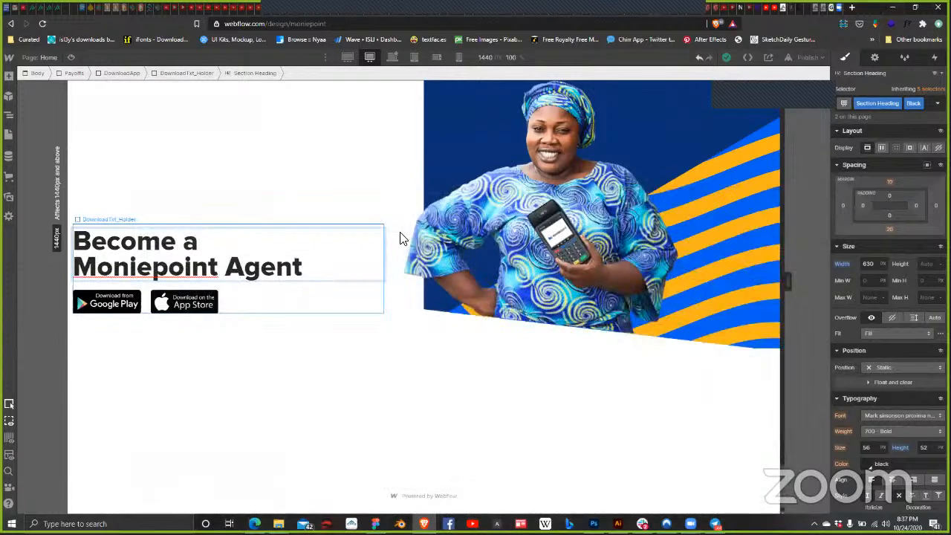
scroll(400, 238, up, 5)
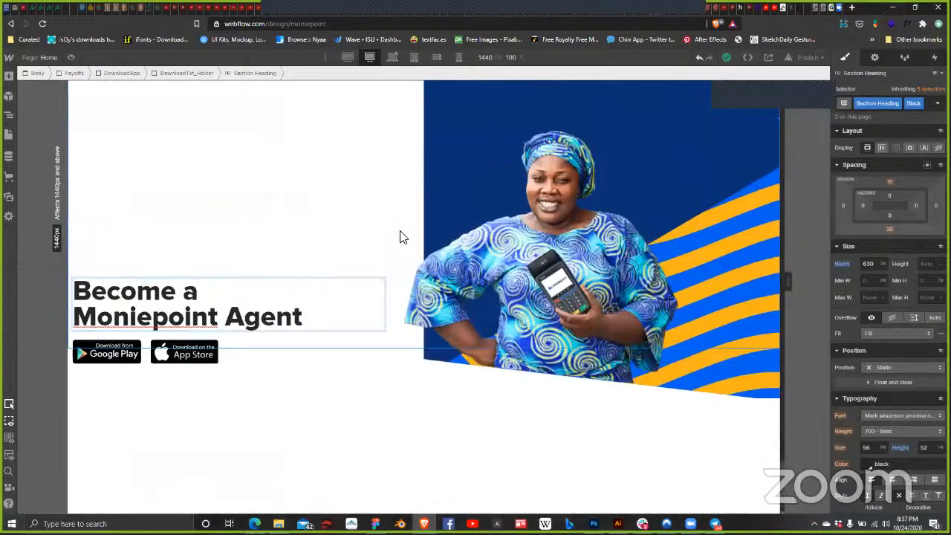
scroll(725, 124, down, 5)
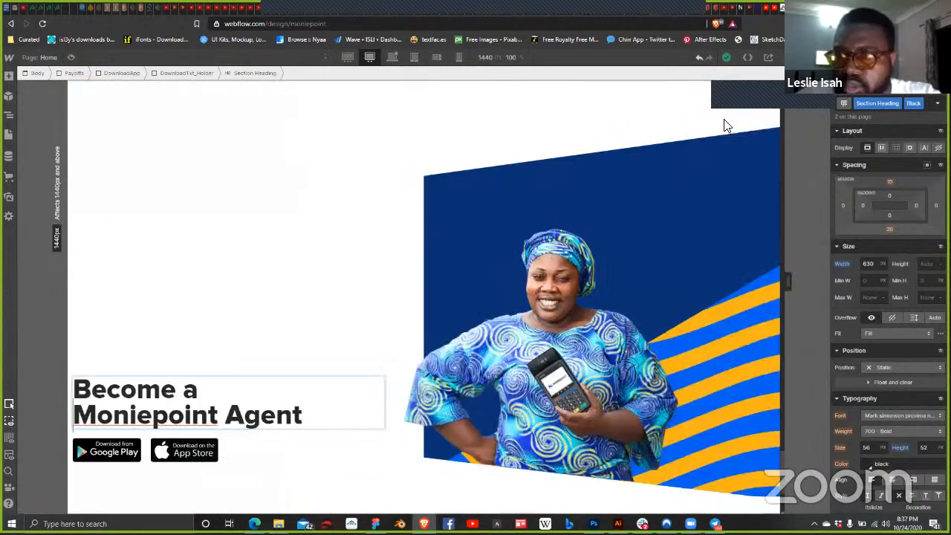
Step: Duplicate the Black class on the "Become a Moniepoint Agent" heading and right-align the heading's text
click(902, 119)
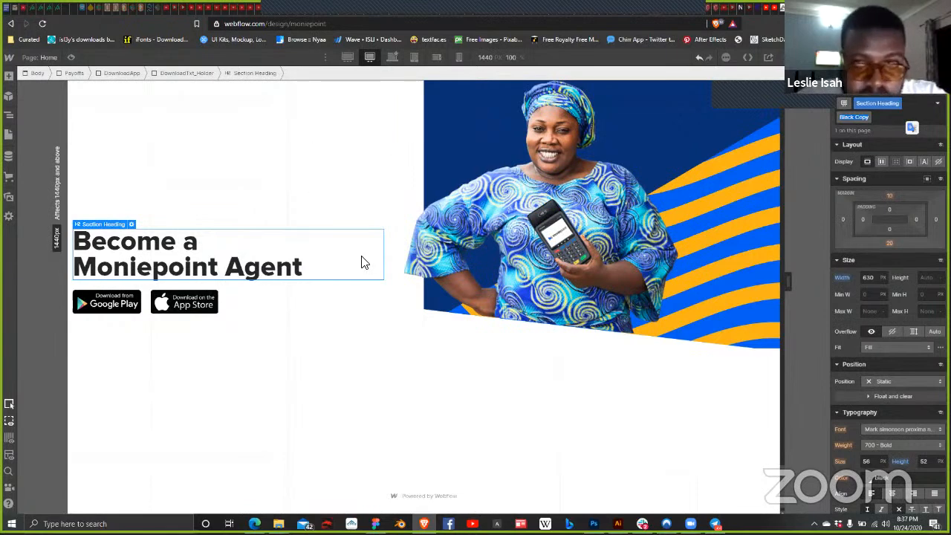
scroll(877, 442, down, 2)
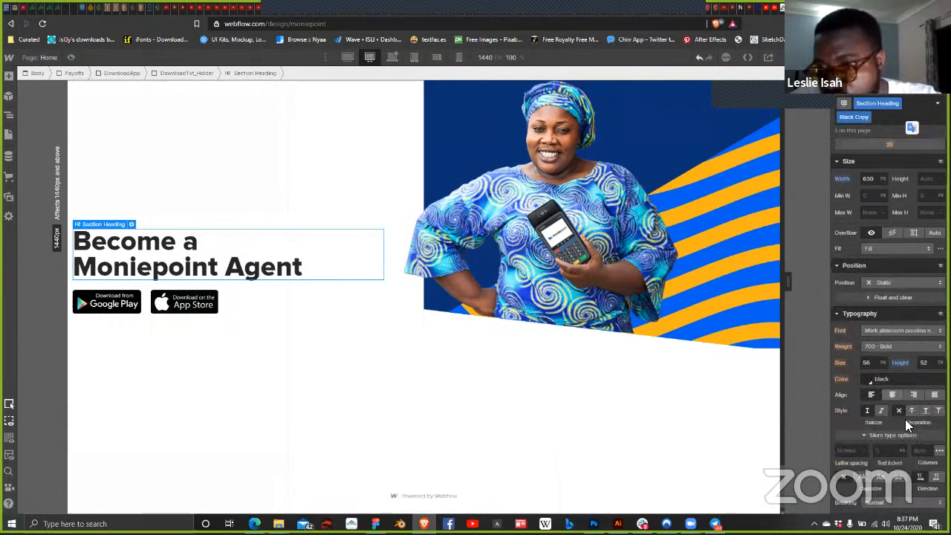
click(913, 395)
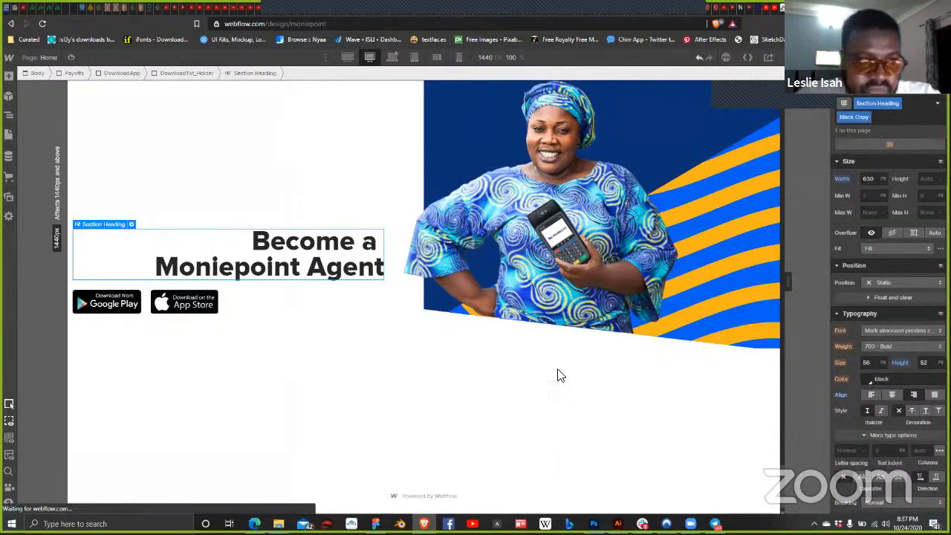
Step: Copy the hero section's "Download App" button and paste it into the store badge holder under the agent heading
click(232, 308)
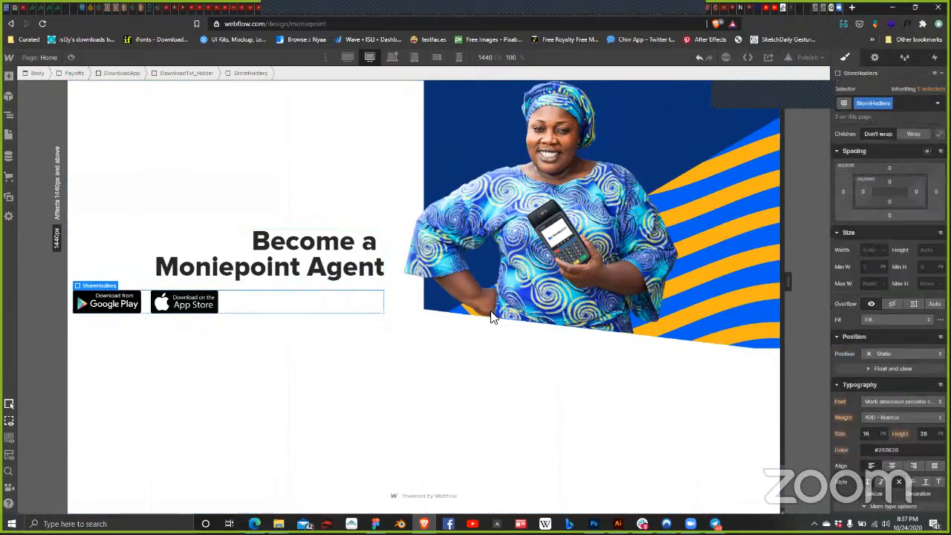
click(206, 309)
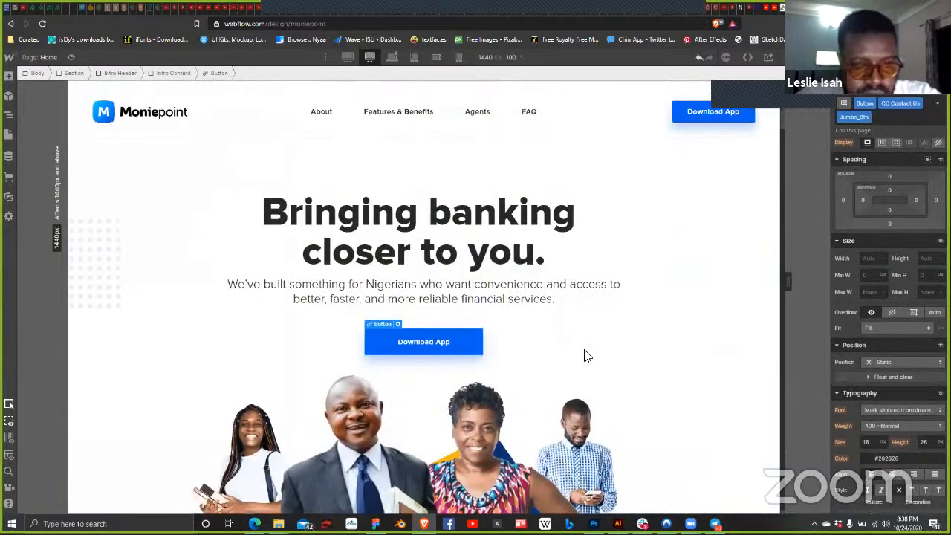
scroll(616, 279, down, 4)
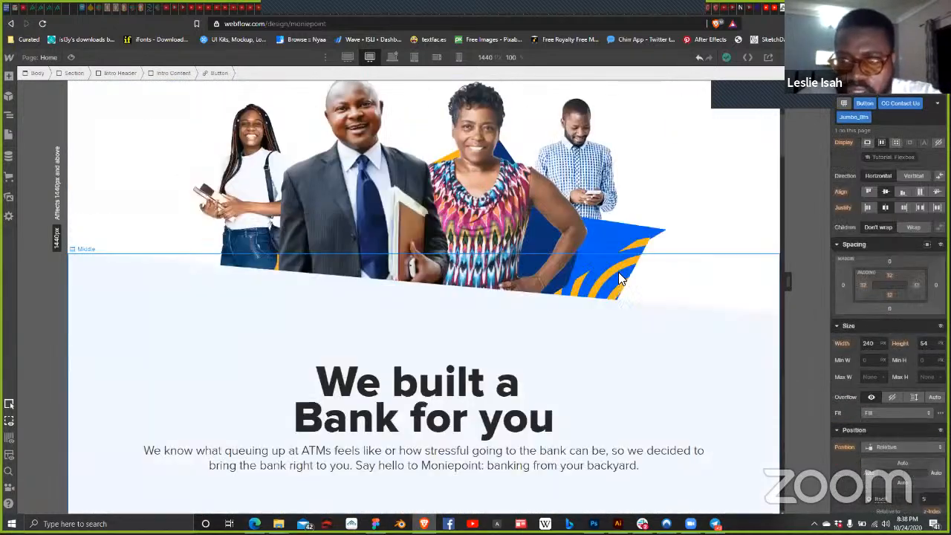
scroll(609, 280, down, 6)
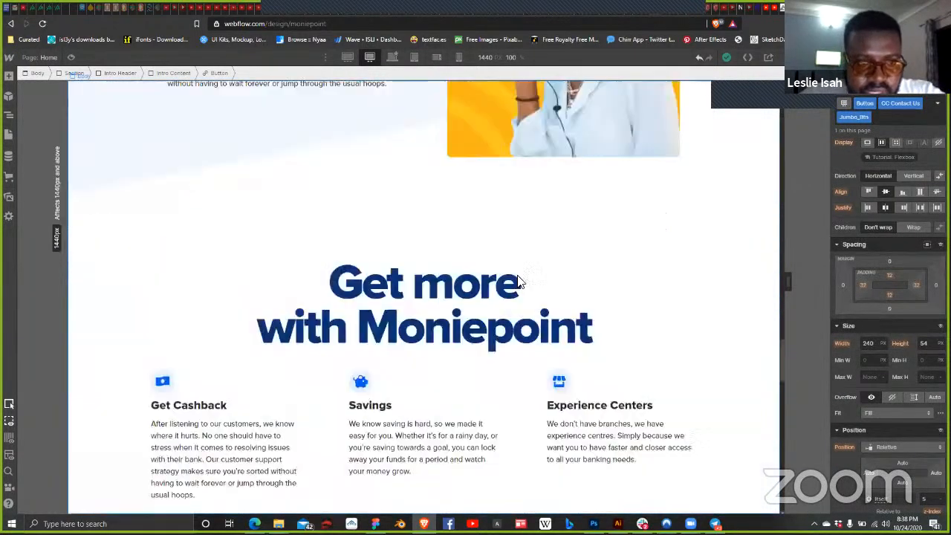
scroll(401, 290, down, 3)
scroll(396, 281, down, 5)
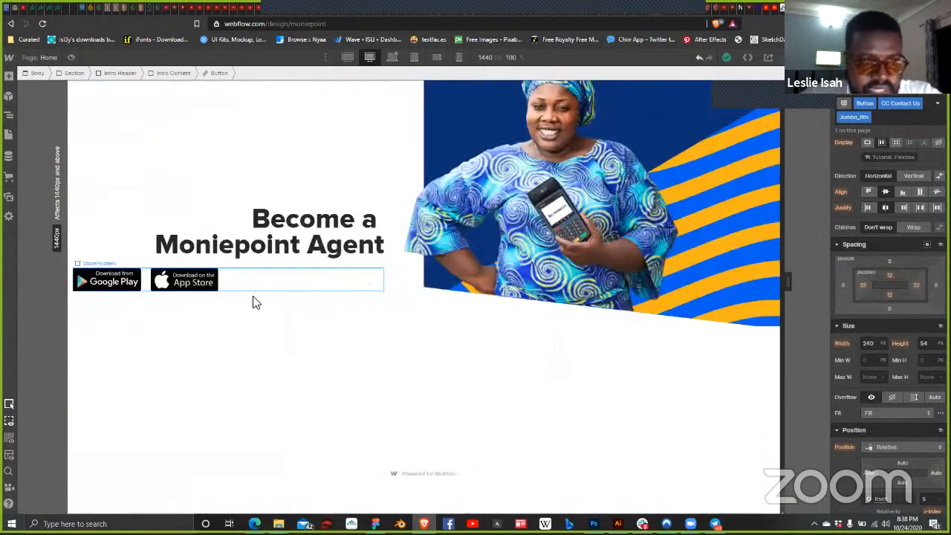
click(180, 280)
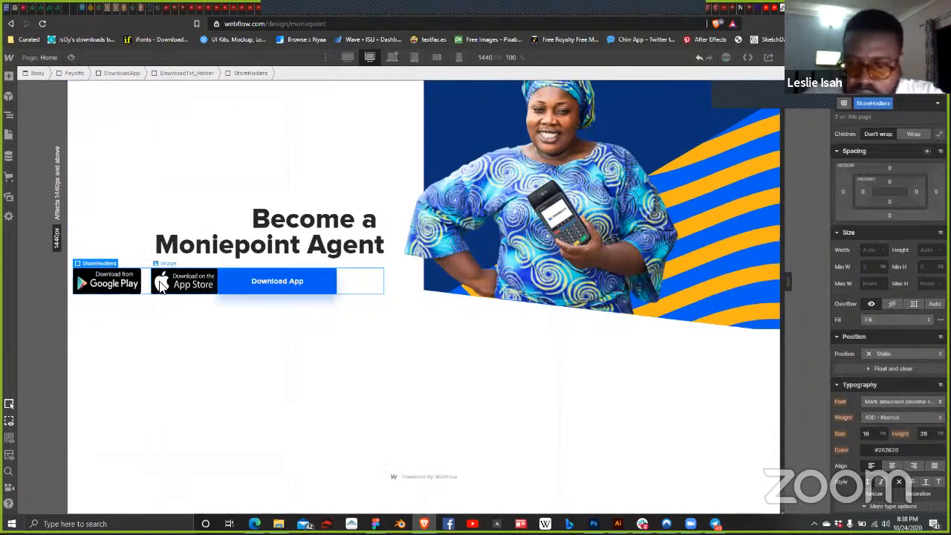
Step: Delete the Google Play and App Store badges from the holder under the agent heading
click(109, 282)
key(Delete)
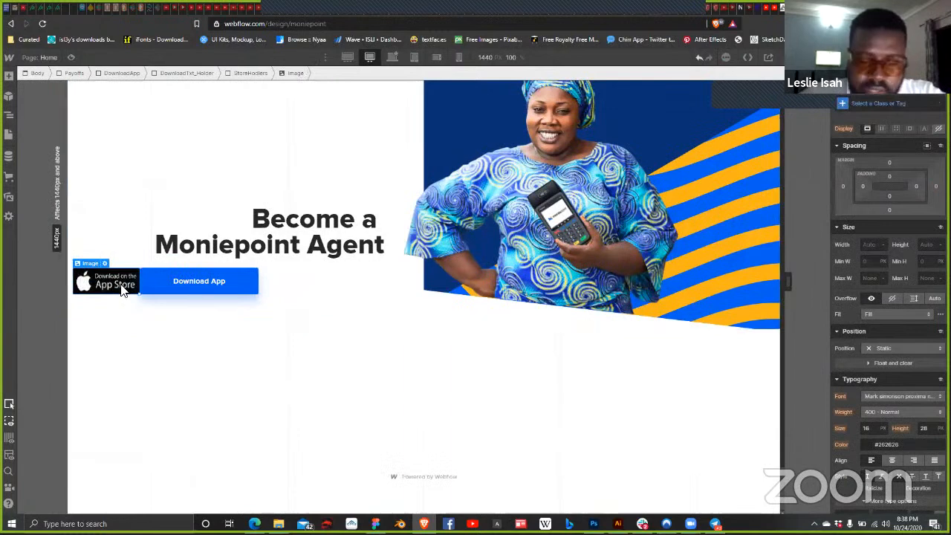
key(Delete)
click(150, 287)
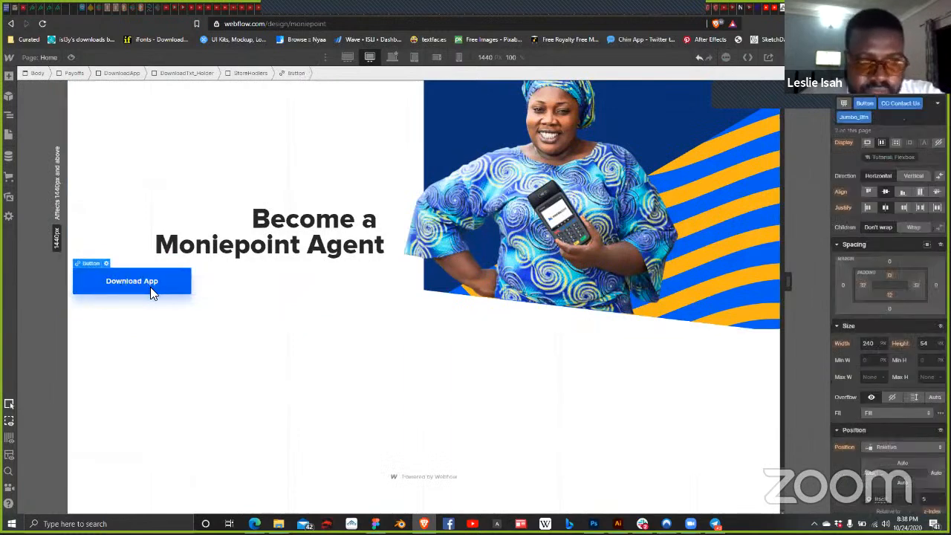
Step: Justify the contents of the agent section's button holder to the end, placing the "Download App" button under the right-aligned heading
click(327, 290)
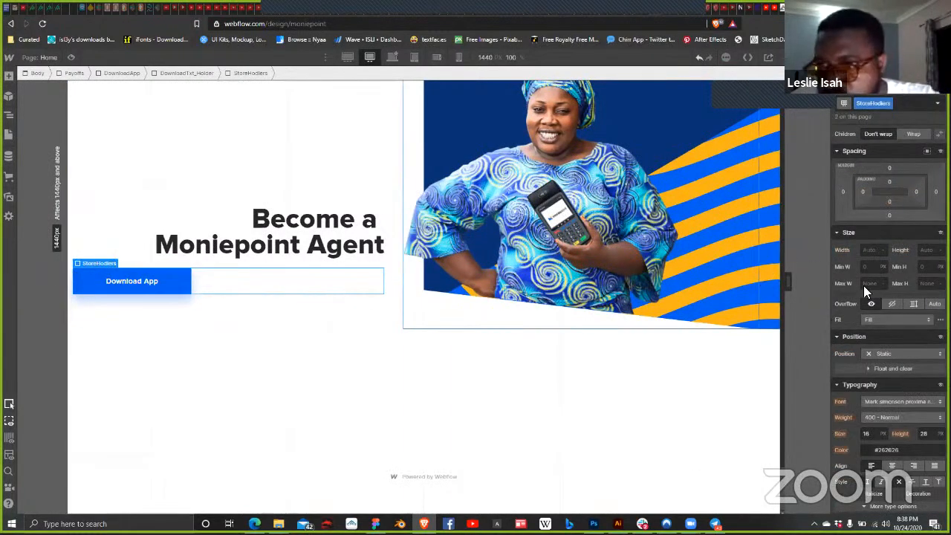
scroll(902, 172, up, 2)
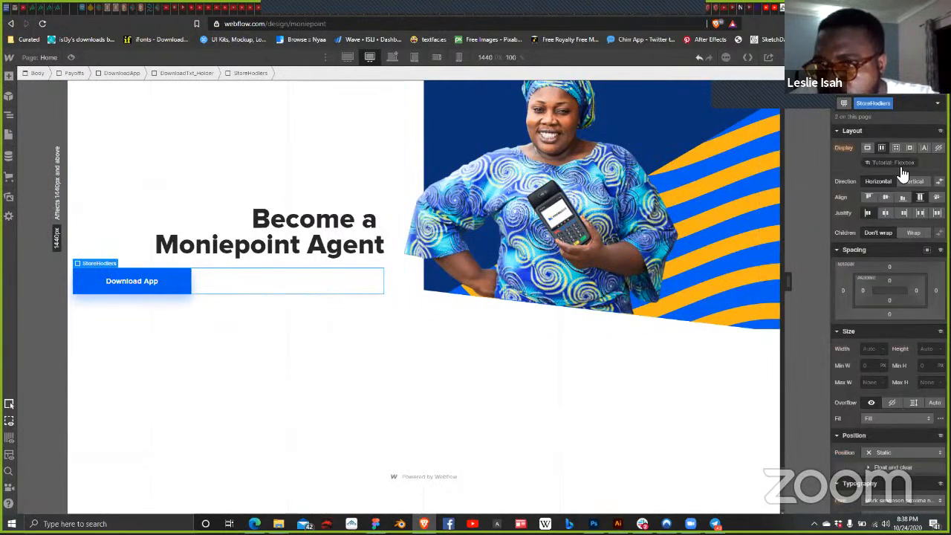
click(903, 213)
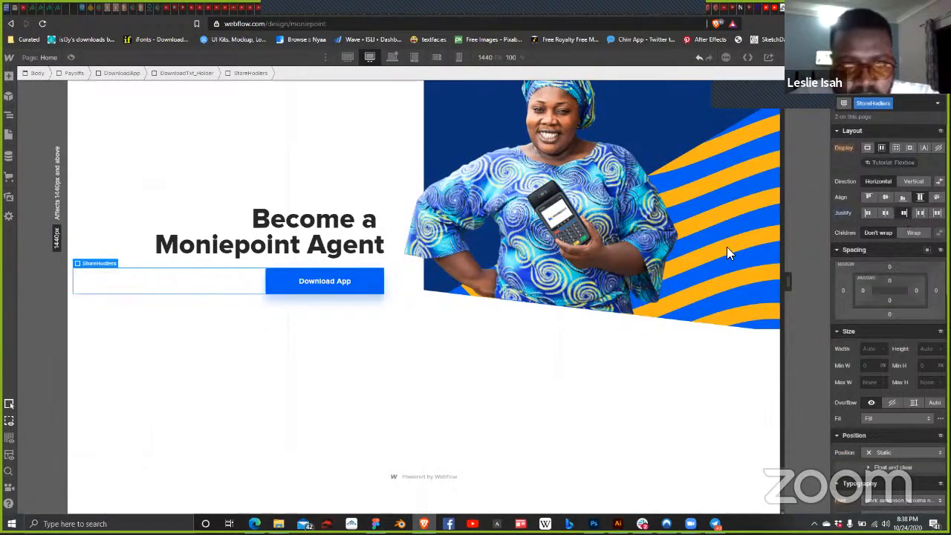
click(519, 320)
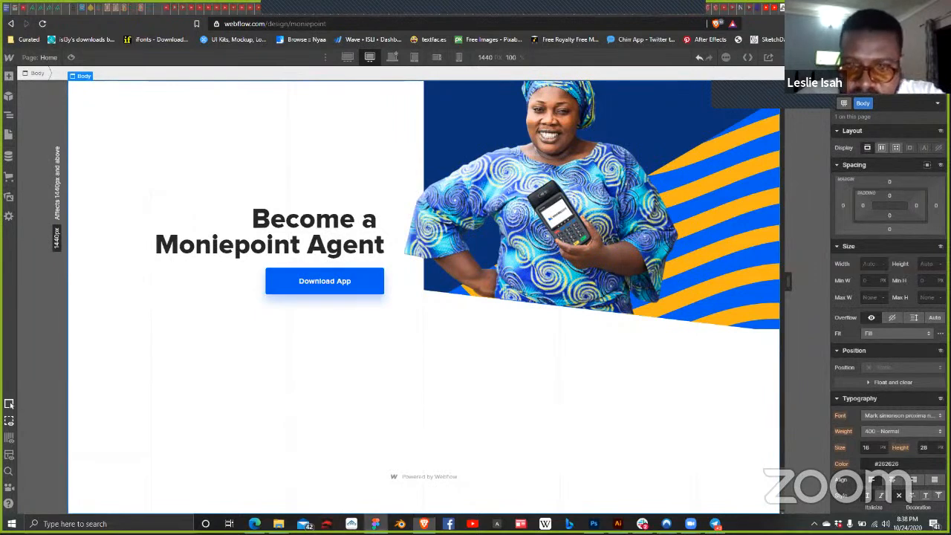
Step: Check the heading in the Figma design and colour the "Moniepoint Agent" text span Royal Blue in Webflow
click(375, 523)
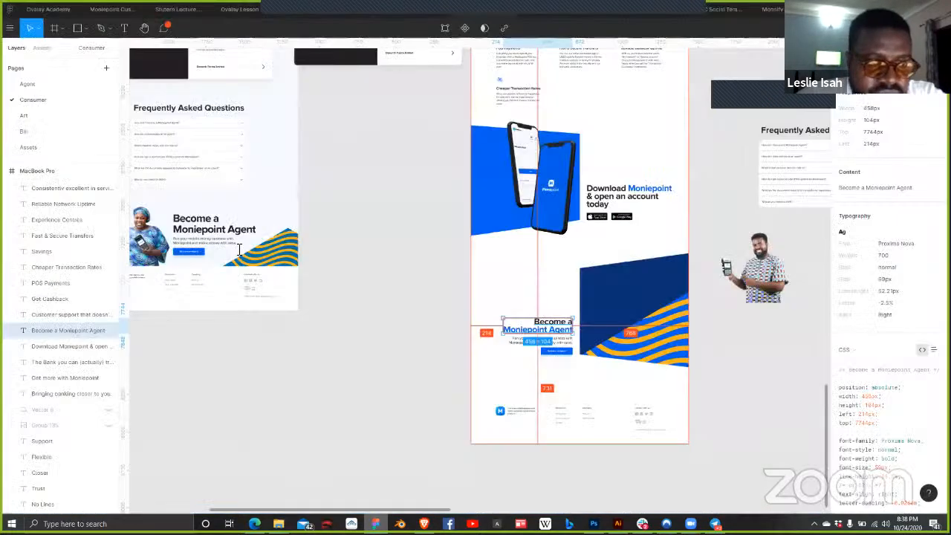
double_click(237, 252)
click(285, 216)
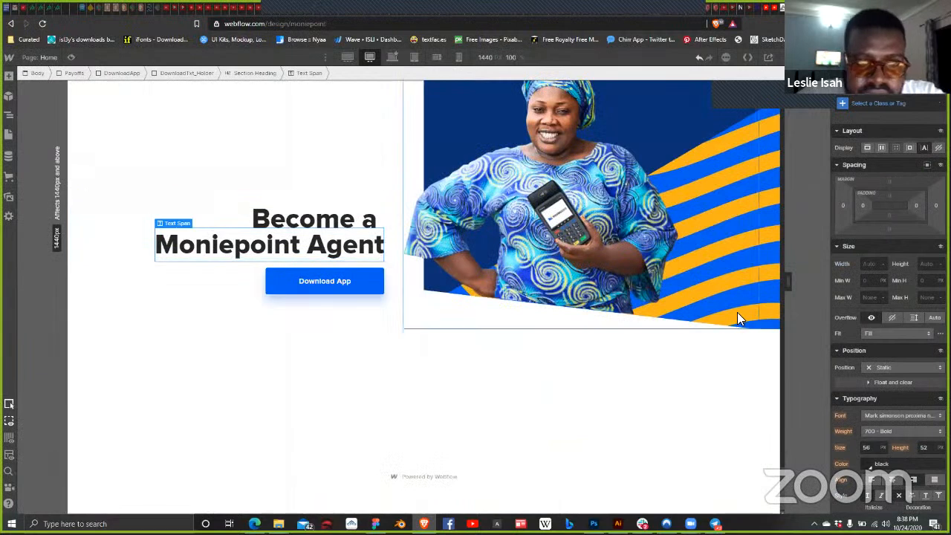
scroll(888, 378, down, 4)
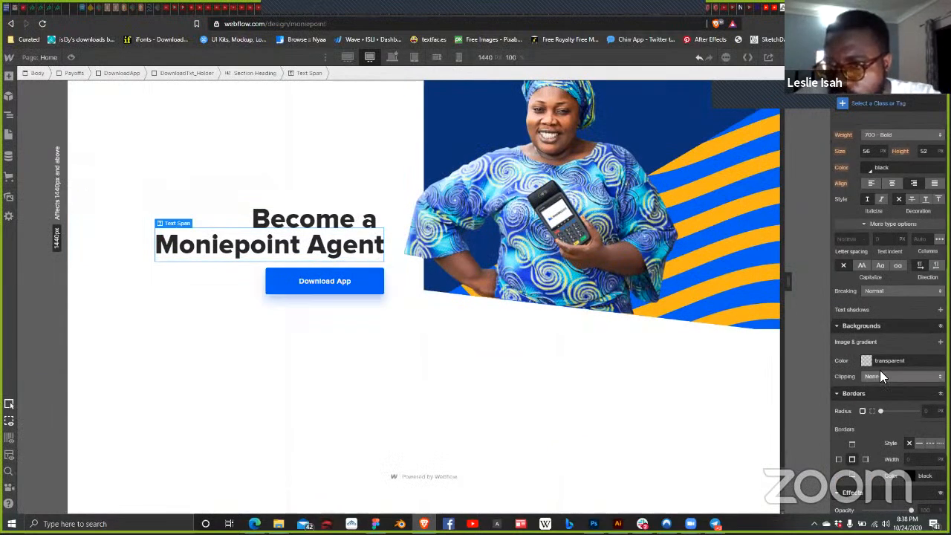
scroll(881, 349, up, 2)
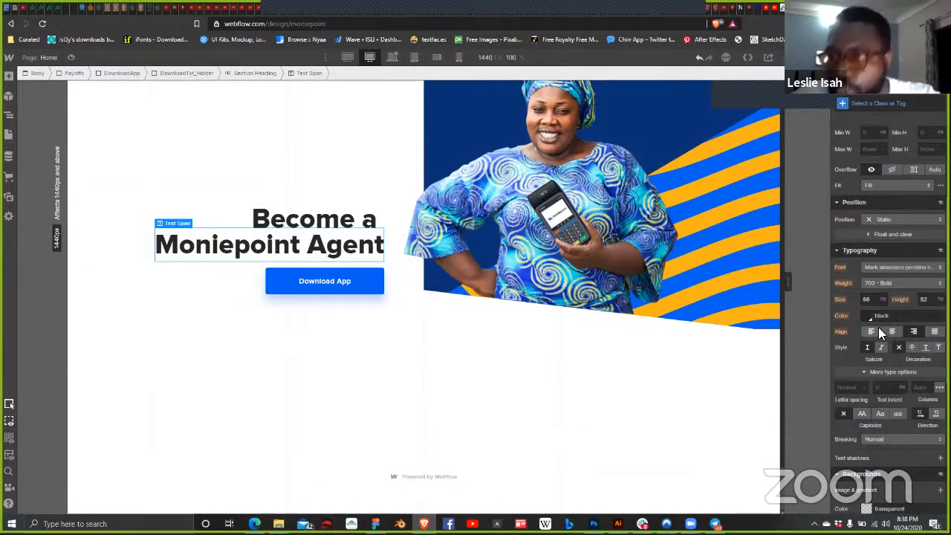
click(864, 314)
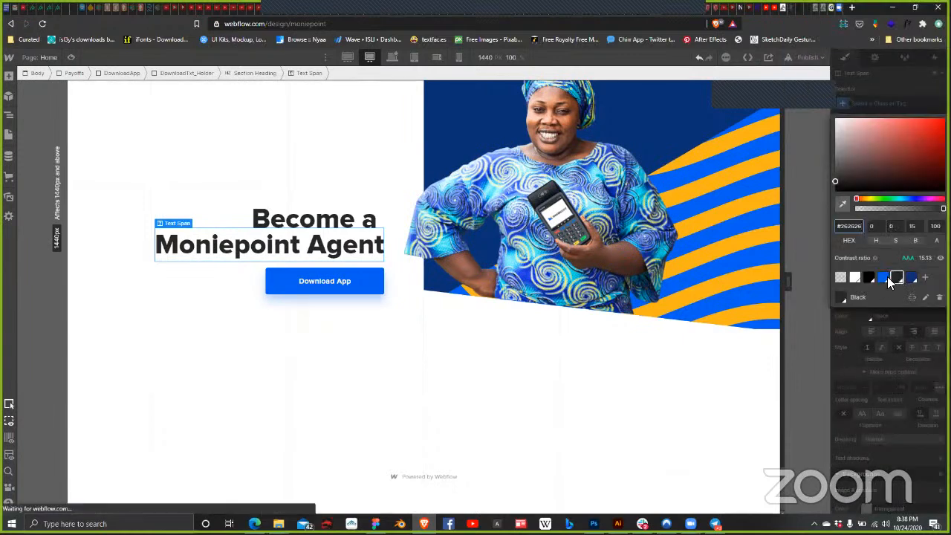
click(882, 277)
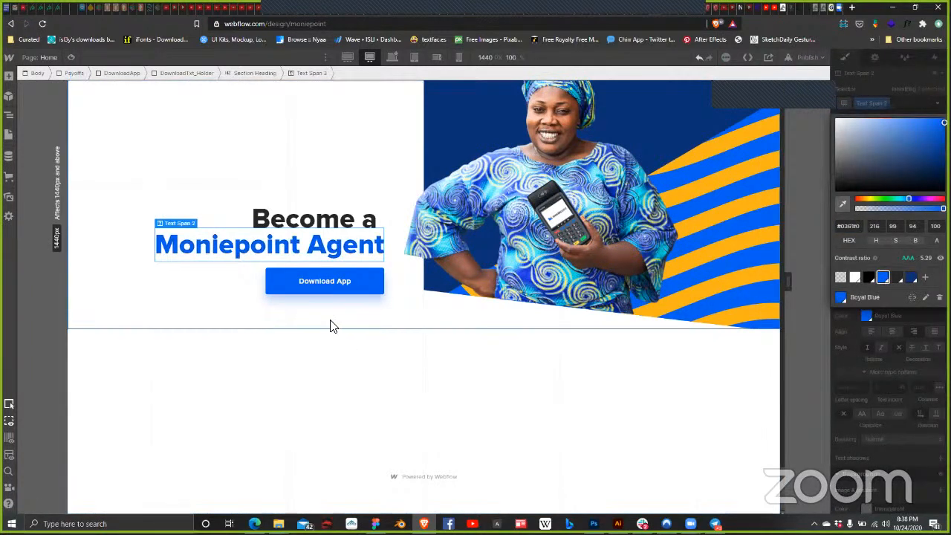
click(364, 169)
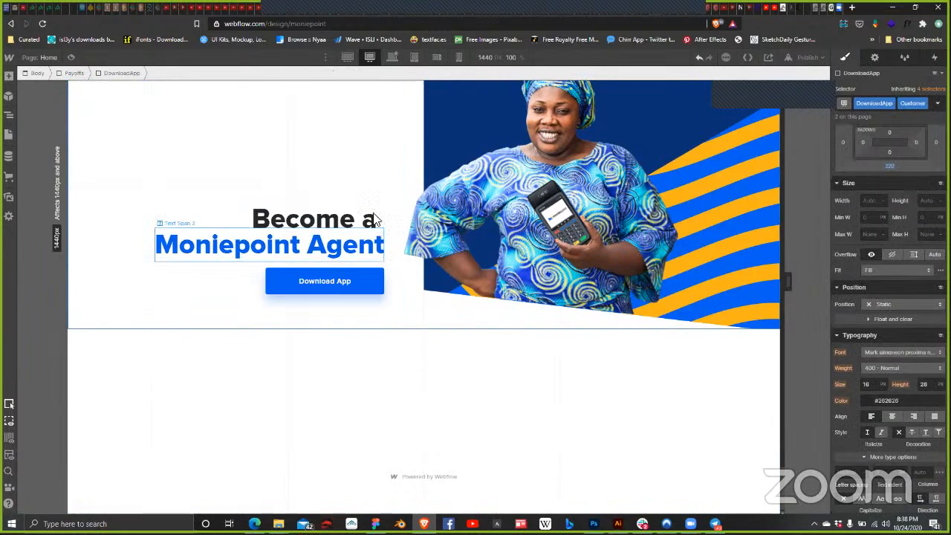
Step: Check the agent subtext in Figma, copy the paragraph under "We built a Bank for you" in Webflow, and paste it below the agent heading
click(375, 219)
scroll(444, 225, up, 5)
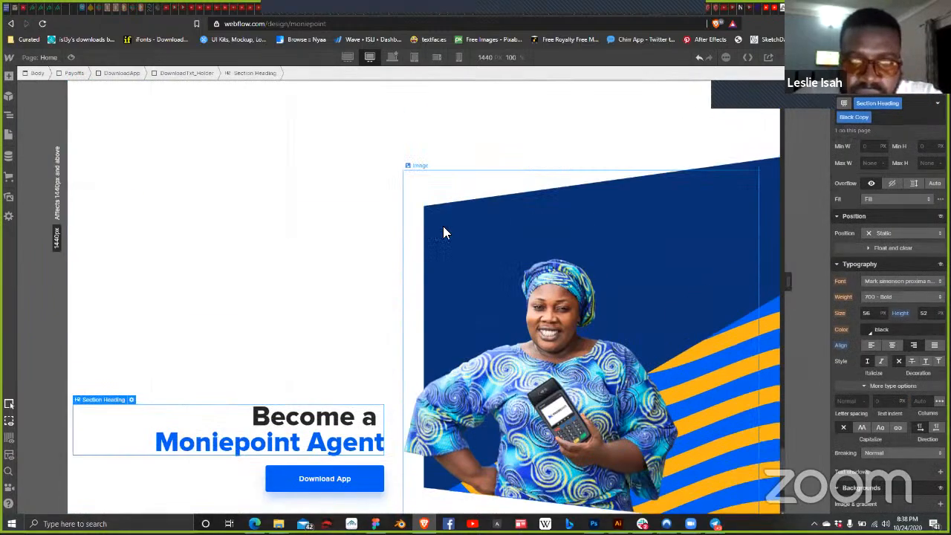
scroll(438, 235, up, 15)
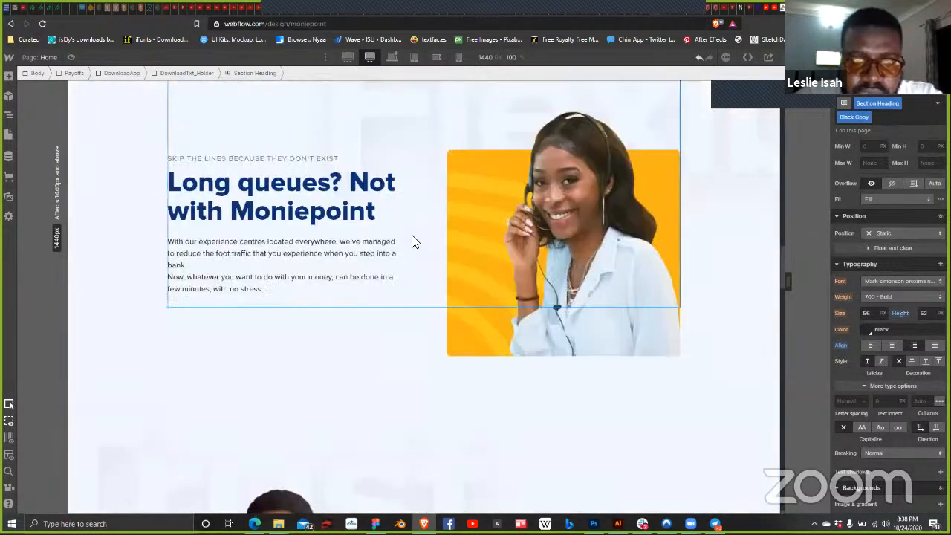
scroll(540, 349, up, 3)
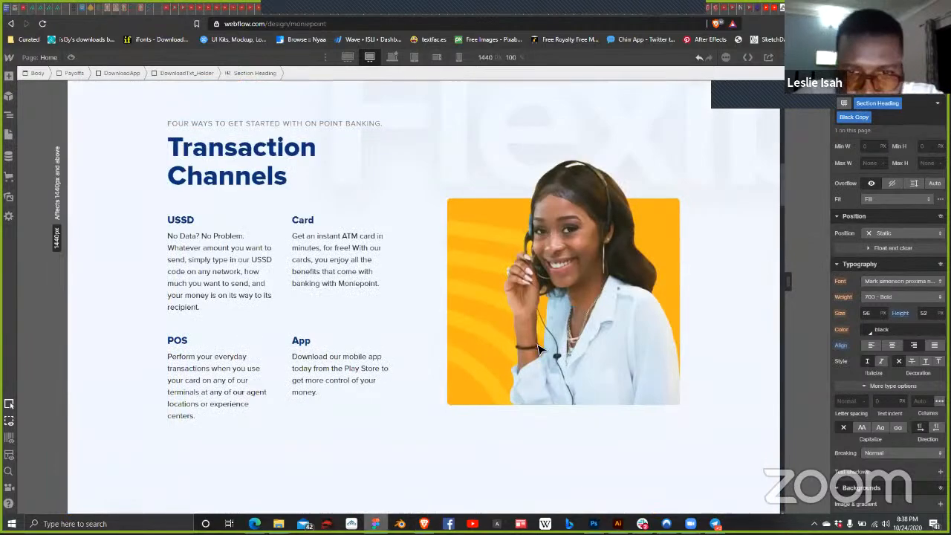
key(alt+Tab)
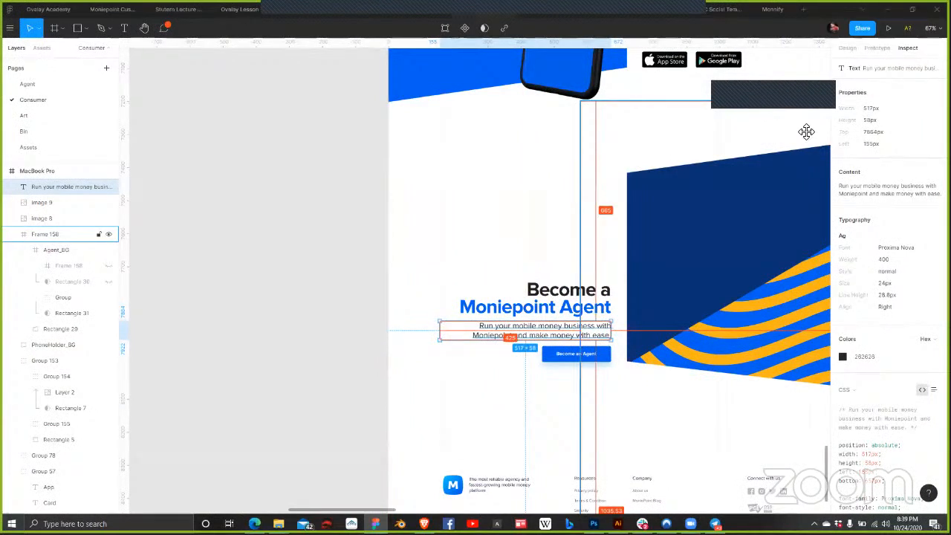
key(alt+Tab)
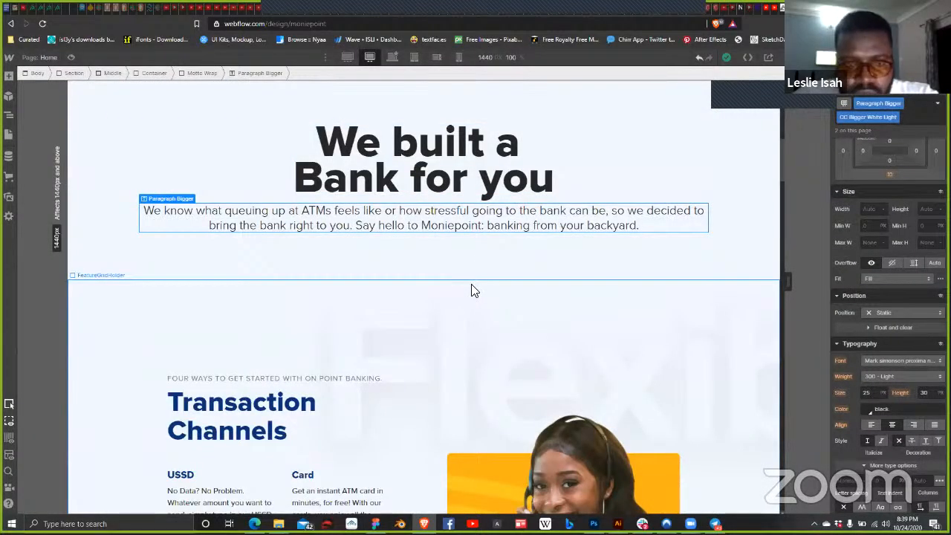
scroll(468, 292, down, 5)
scroll(457, 289, down, 5)
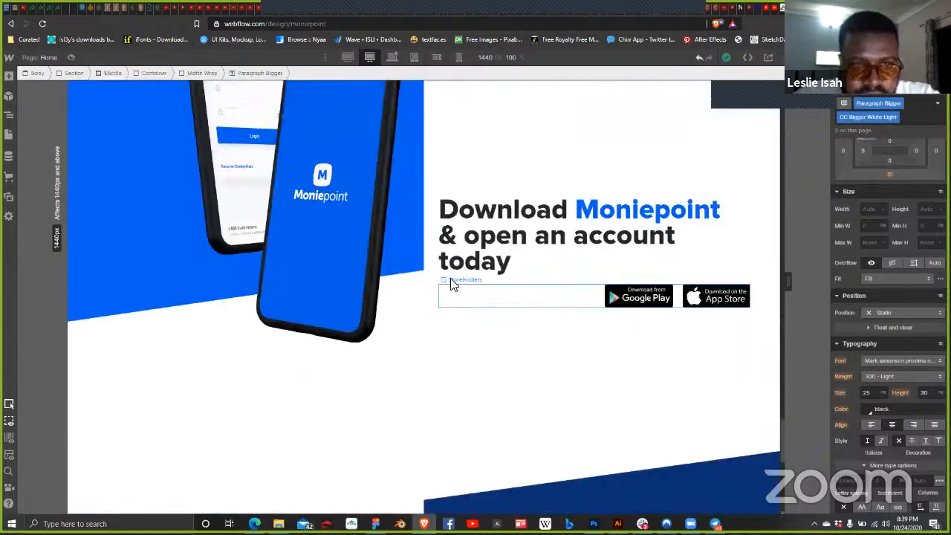
scroll(326, 249, down, 3)
scroll(353, 219, down, 4)
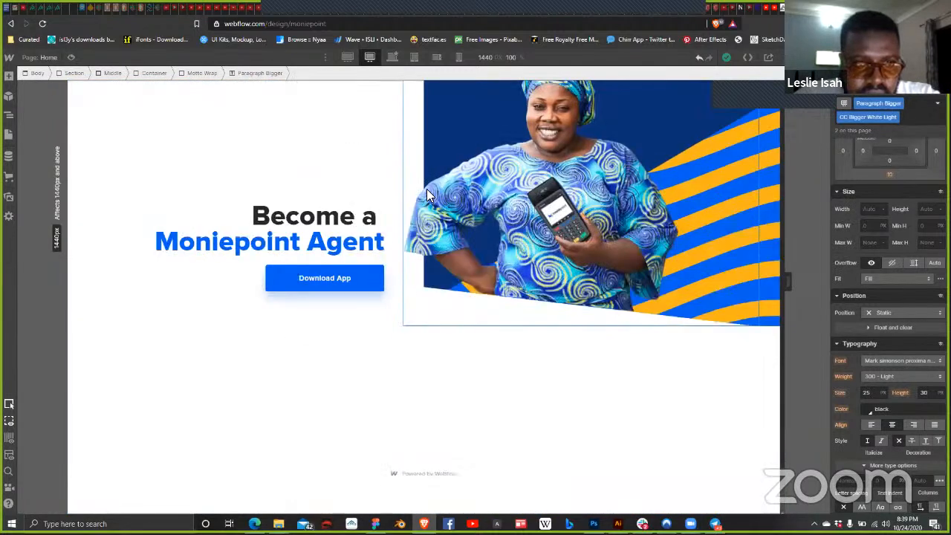
click(206, 205)
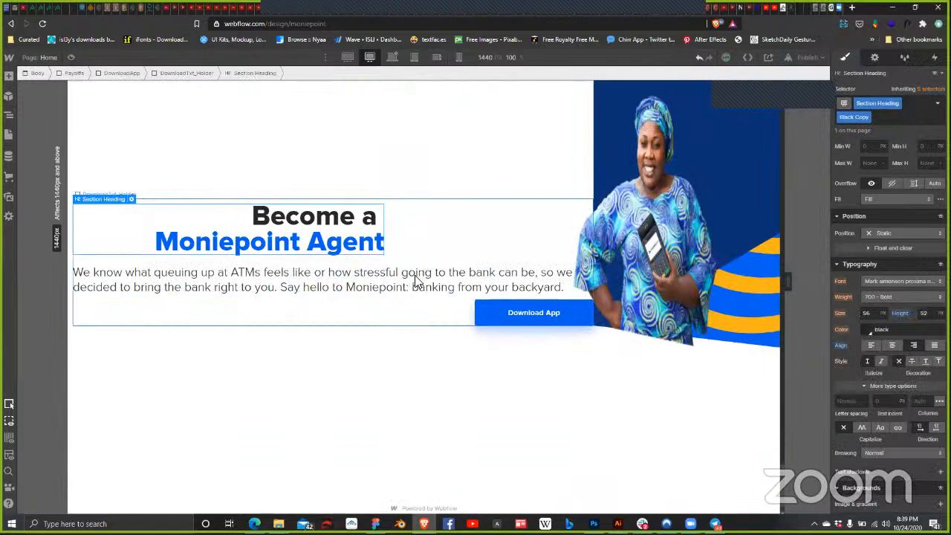
Step: Narrow the agent section's text holder, trying widths of 1050 and 780 px before setting it to 710 px
click(416, 282)
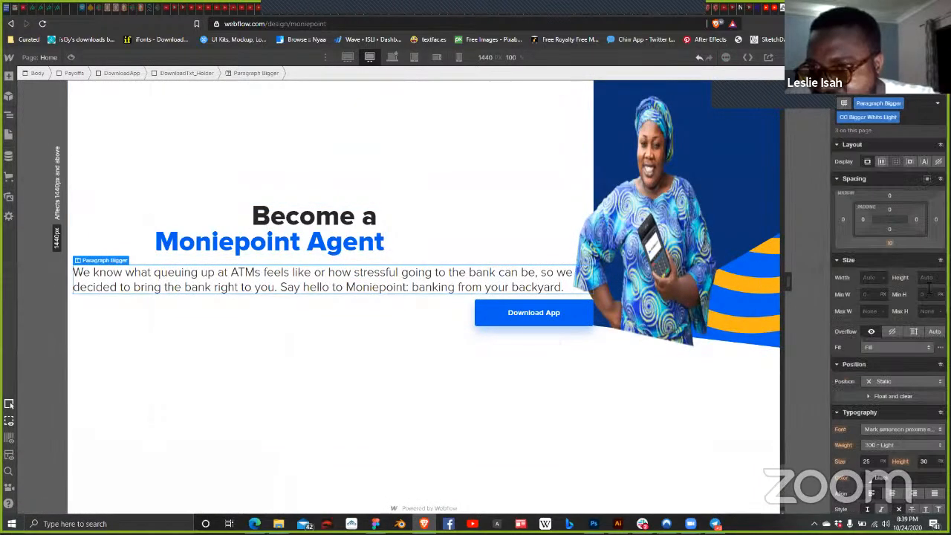
click(413, 237)
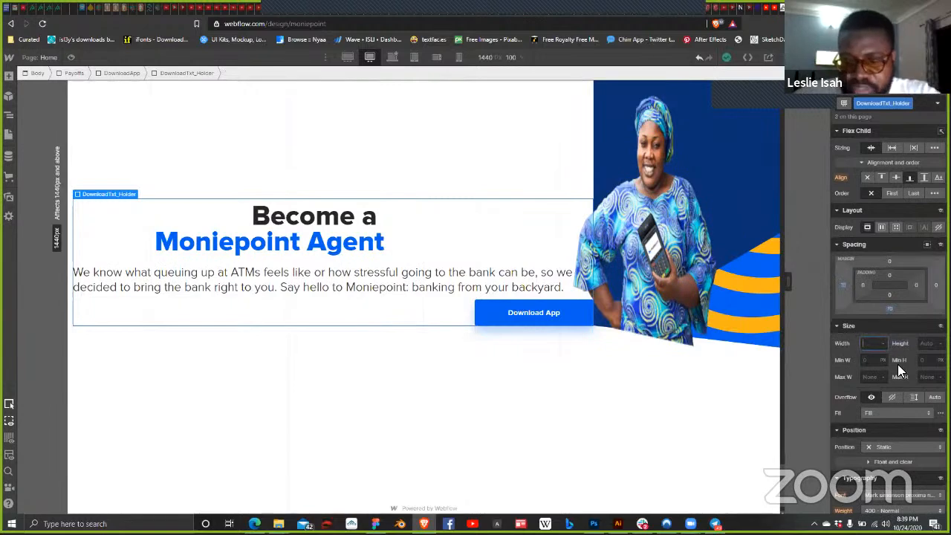
text(1050)
key(Return)
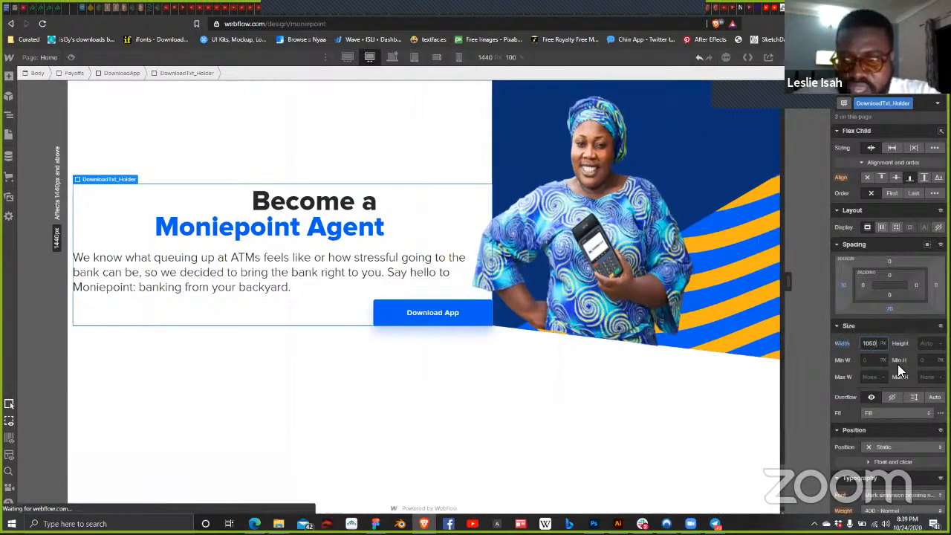
key(BackSpace)
key(BackSpace)
key(BackSpace)
key(BackSpace)
text(780)
key(Return)
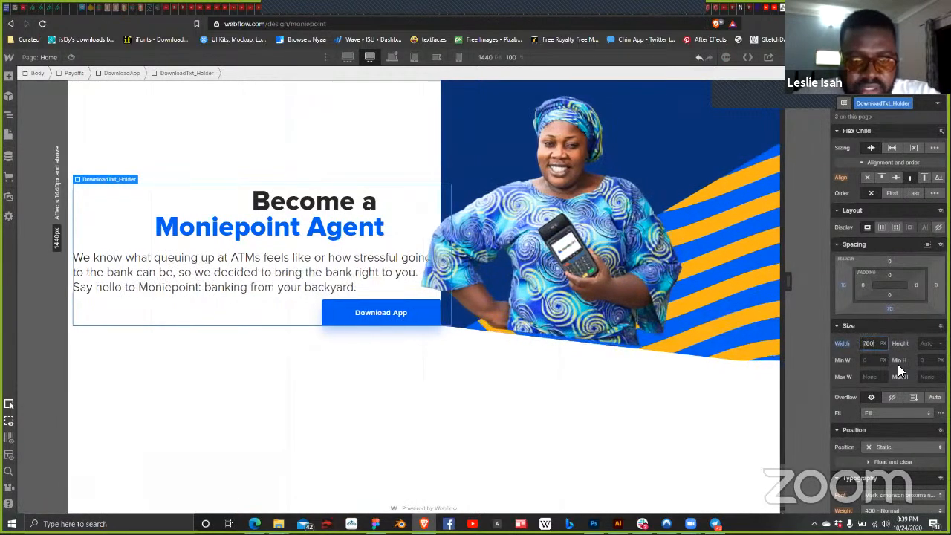
key(shift+Down)
key(shift+Down)
key(shift+Down)
key(shift+Down)
key(shift+Down)
key(shift+Down)
key(shift+Down)
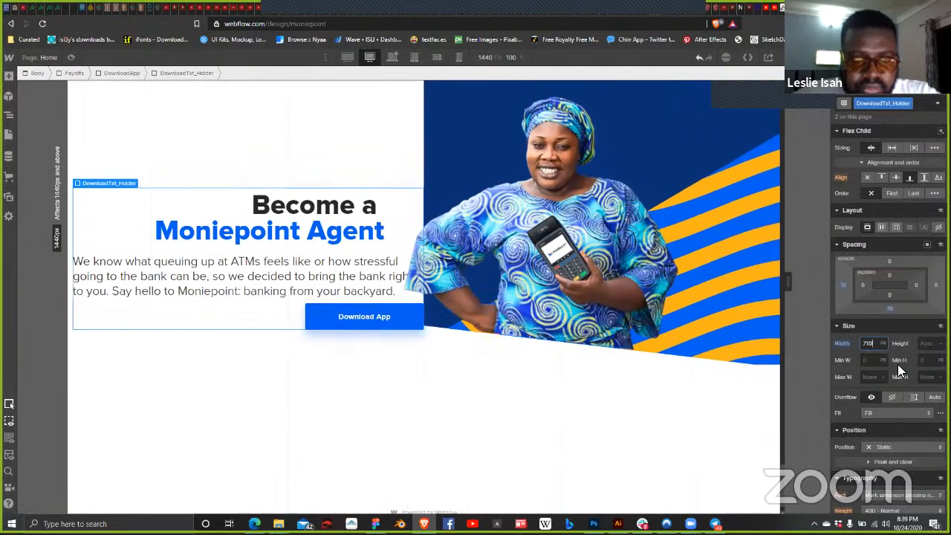
Step: Narrow the agent section's text holder to a width of 630 px
key(shift+Down)
key(shift+Down)
key(shift+Down)
key(shift+Down)
key(shift+Down)
key(shift+Down)
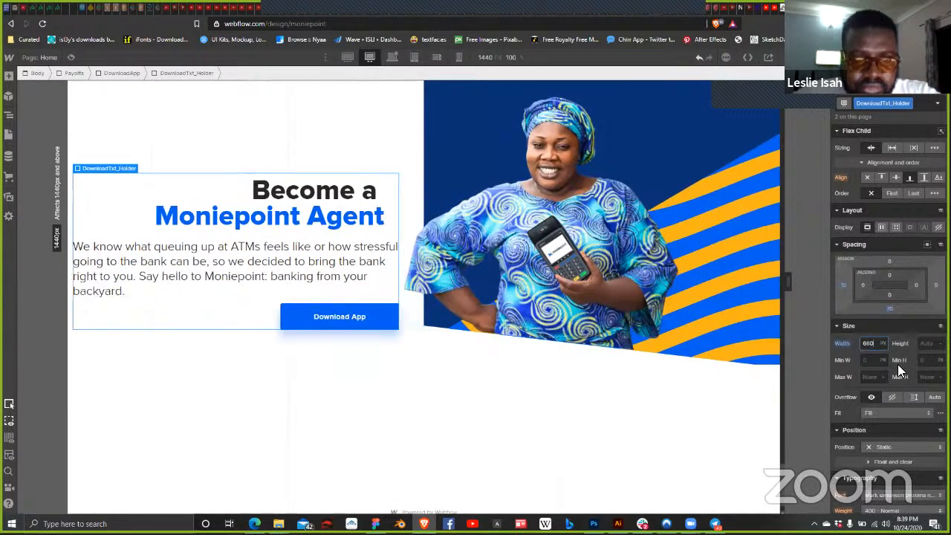
key(shift+Down)
key(shift+Down)
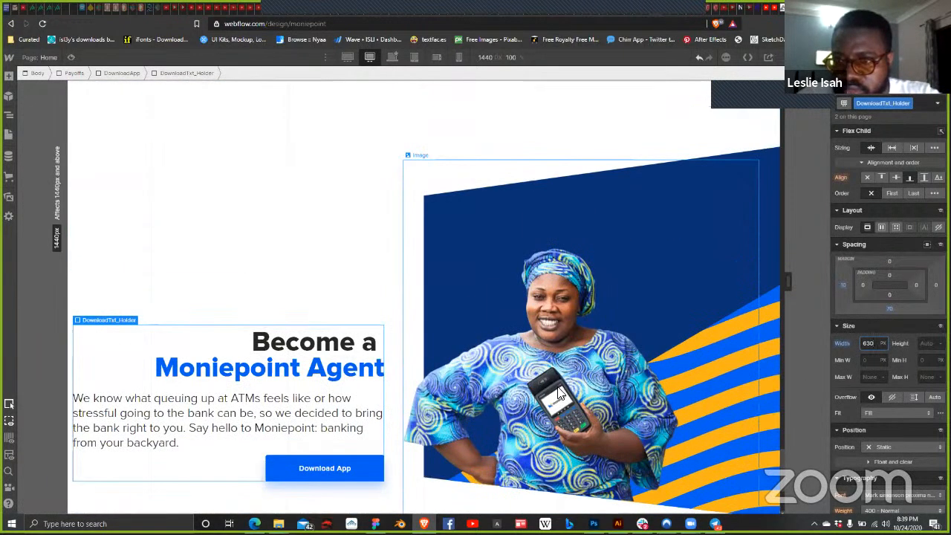
Step: Add an "Appstore" combo class to the store badge holder in the download section and justify its badges to the start
scroll(559, 393, up, 5)
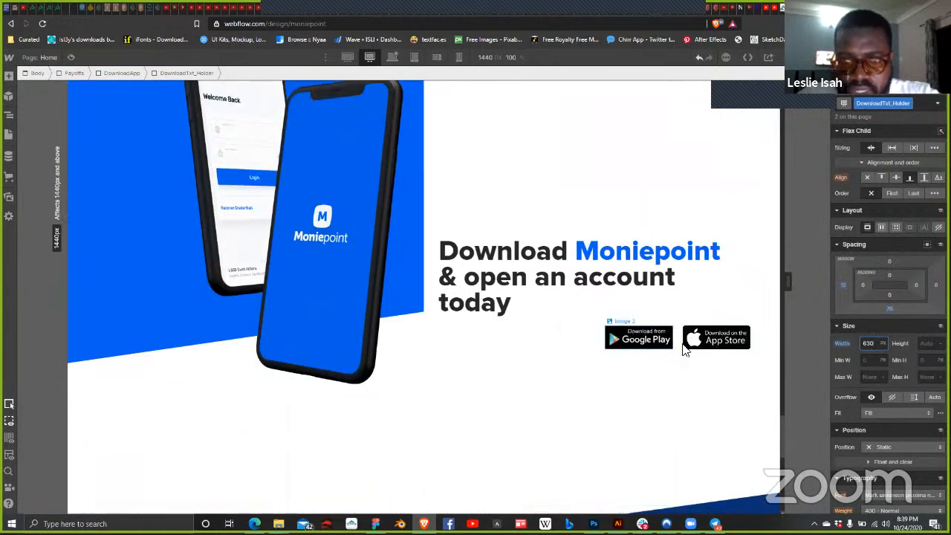
click(590, 346)
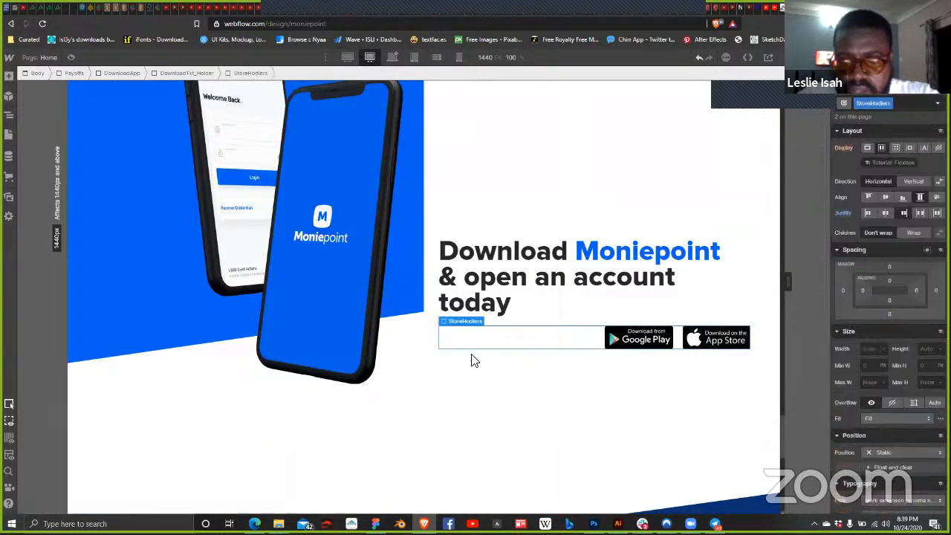
click(906, 104)
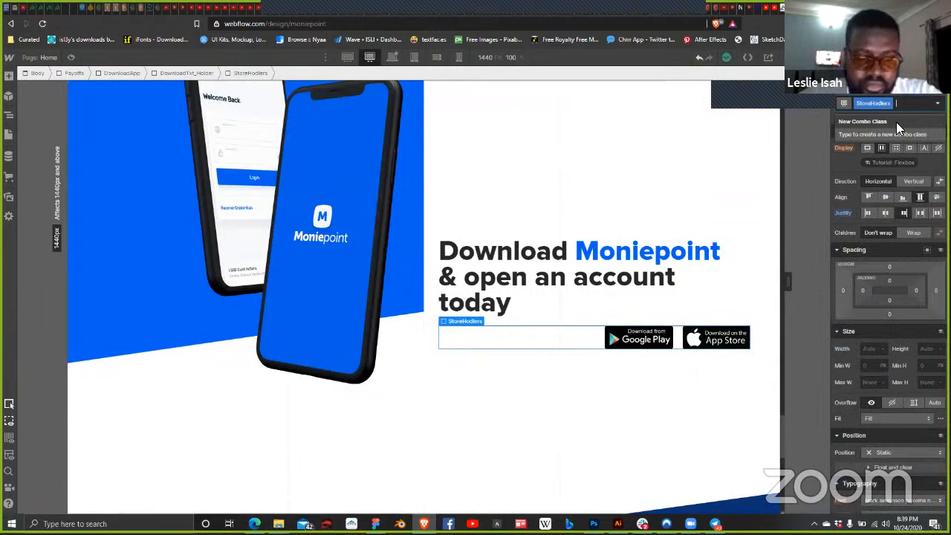
text(A)
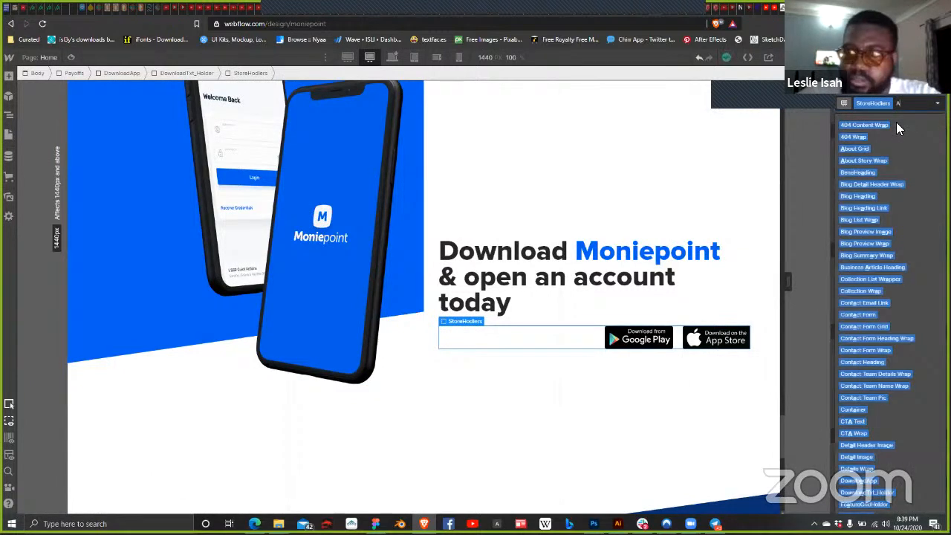
text(ppstore)
key(Return)
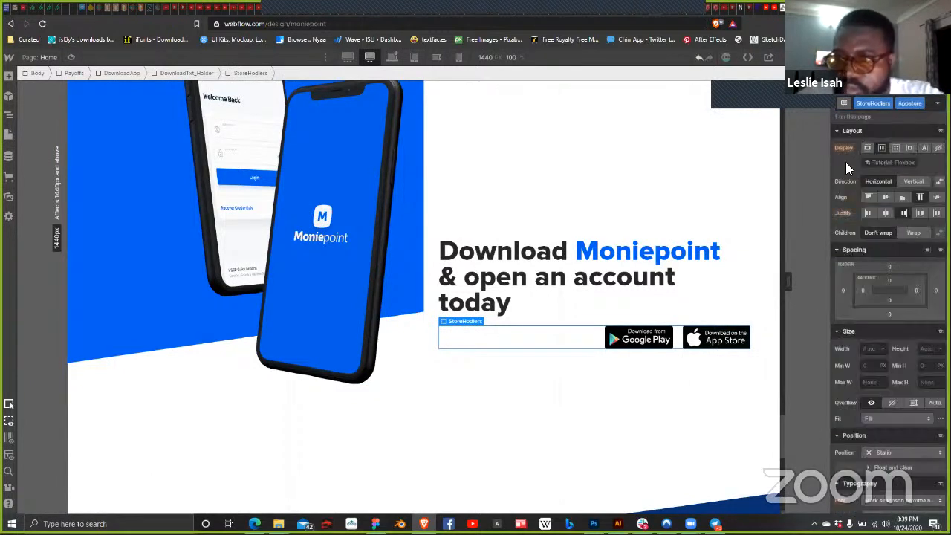
click(868, 214)
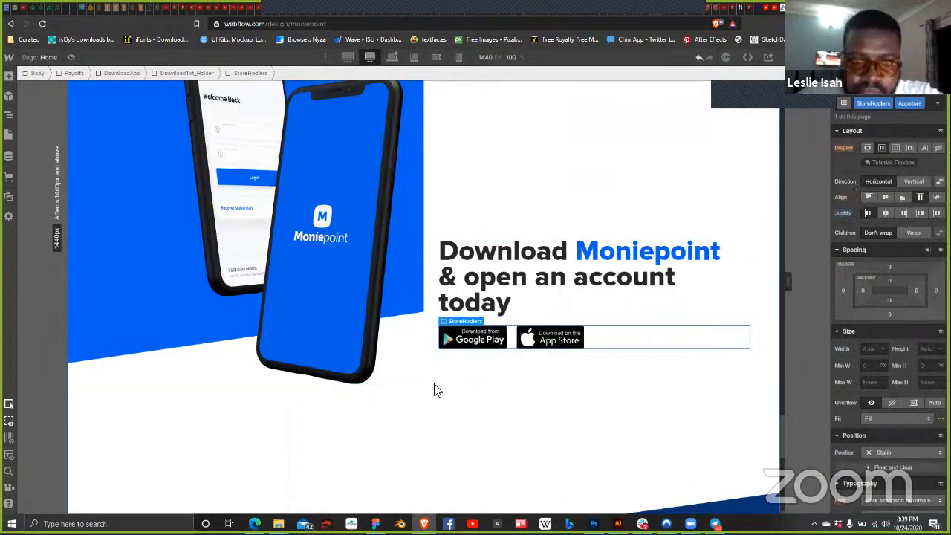
Step: Right-align the paragraph text under the "Become a Moniepoint Agent" heading
scroll(377, 382, down, 1)
scroll(378, 382, down, 2)
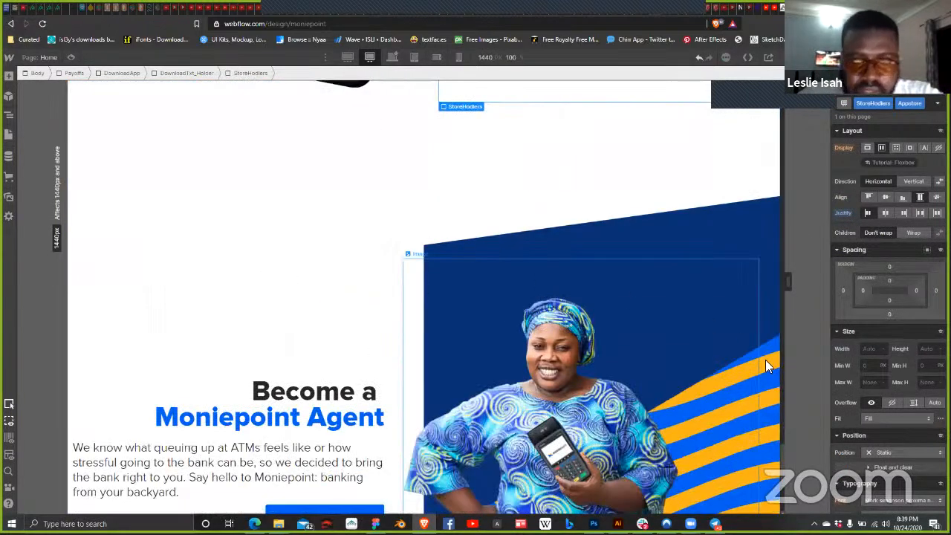
scroll(327, 357, down, 4)
click(298, 272)
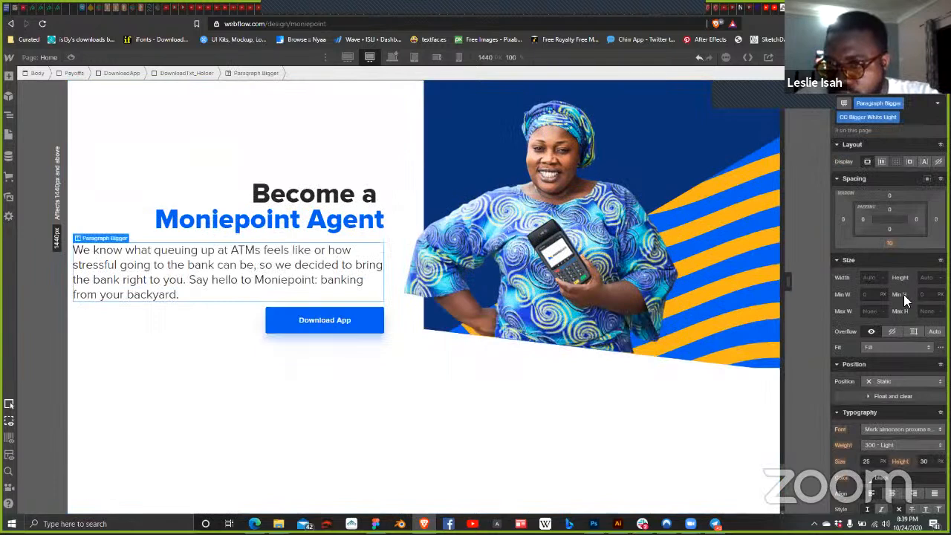
scroll(876, 340, down, 2)
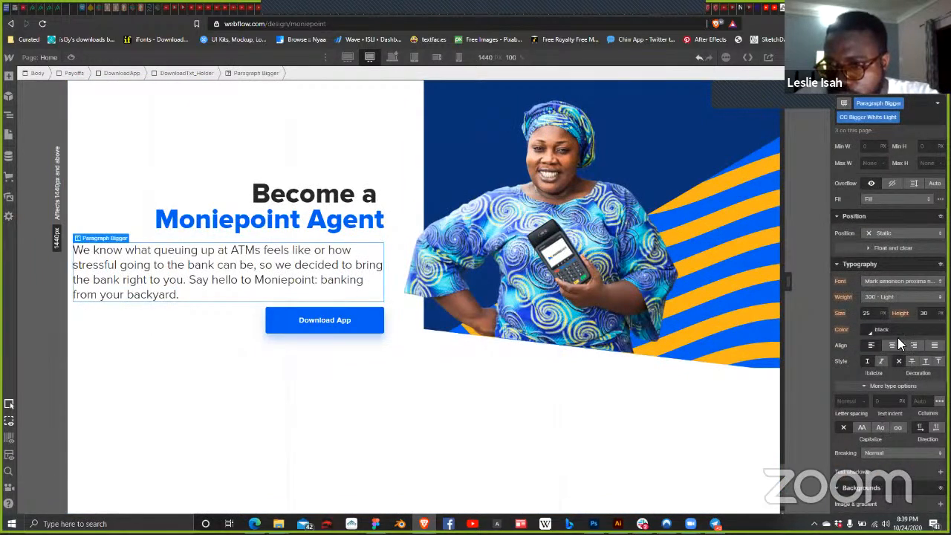
click(911, 344)
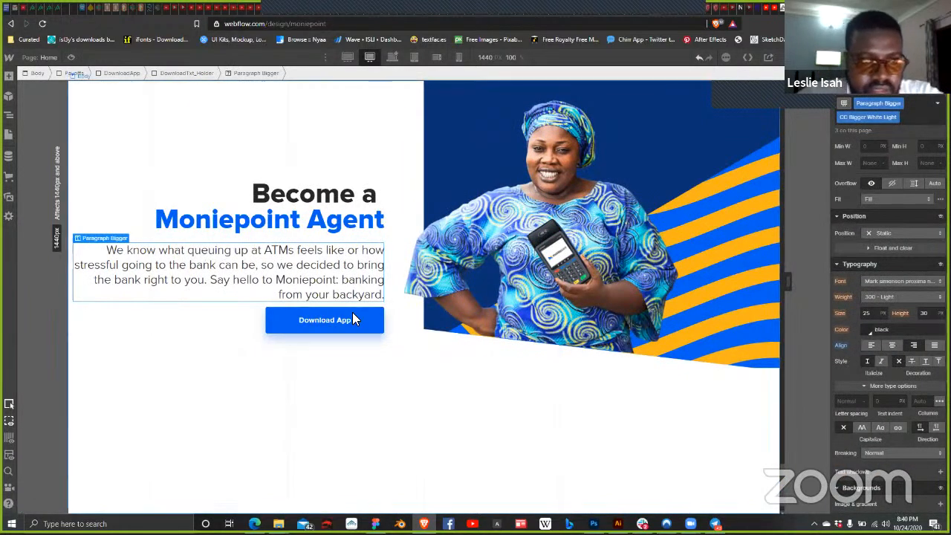
Step: Switch to the base Desktop breakpoint and narrow the agent section's text holder to a width of 540 px
click(394, 57)
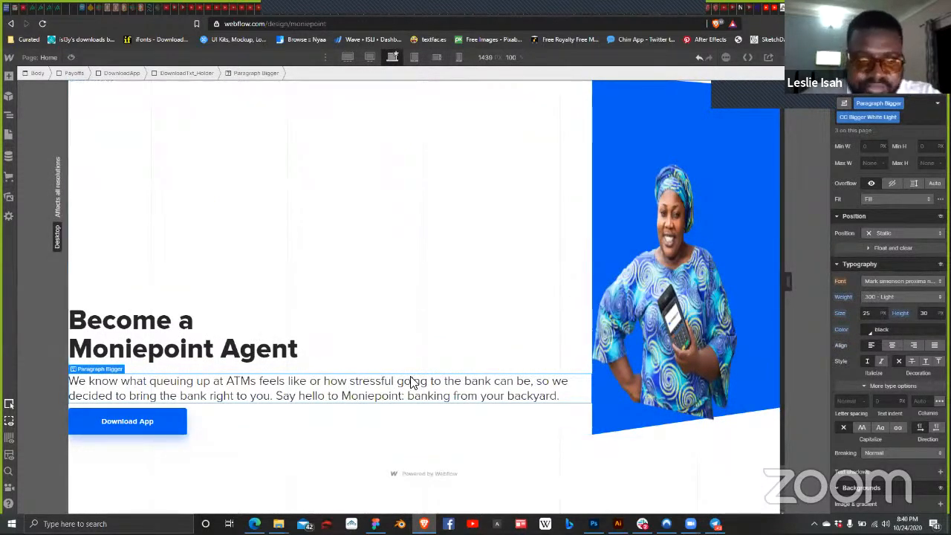
scroll(412, 382, up, 10)
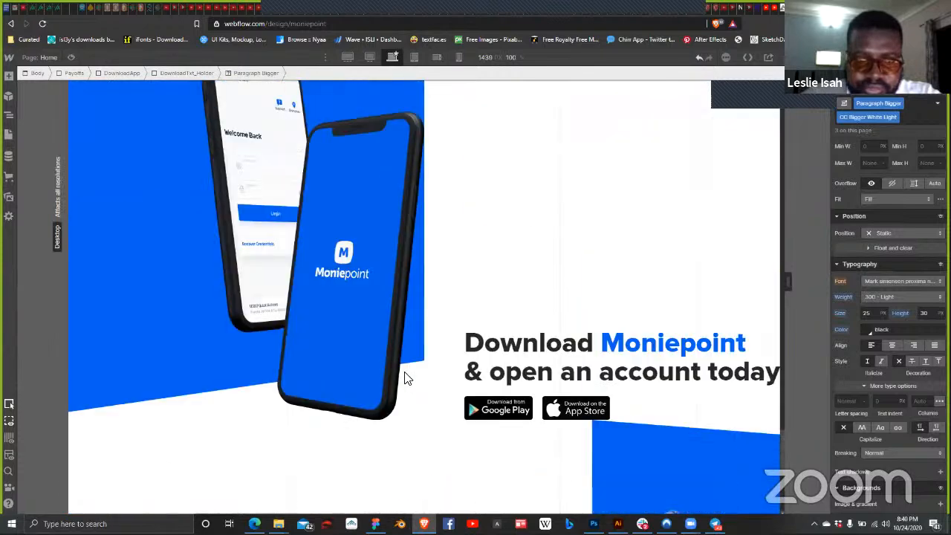
scroll(402, 376, down, 10)
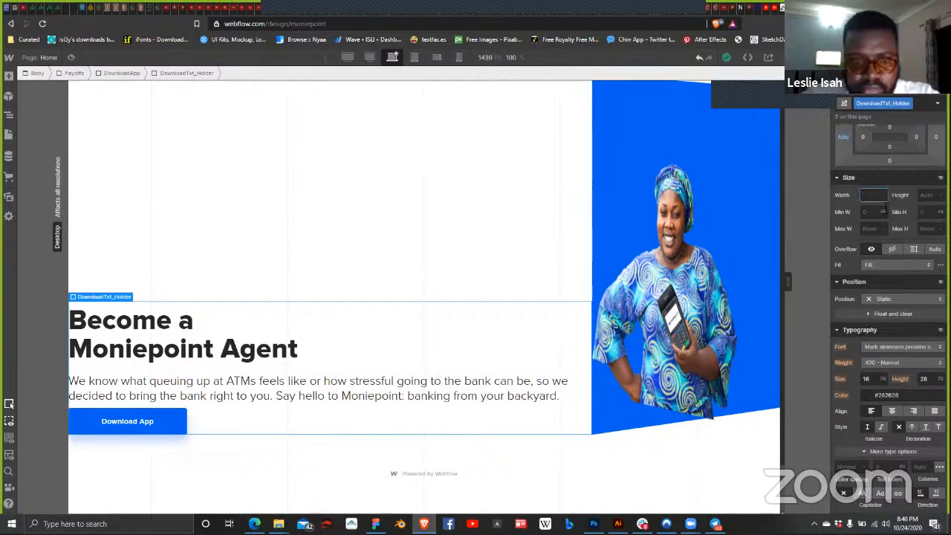
key(Up)
key(shift+Down)
key(shift+Down)
key(shift+Down)
key(shift+Down)
key(shift+Down)
key(shift+Down)
key(shift+Down)
key(shift+Down)
key(shift+Down)
key(shift+Down)
key(shift+Down)
key(shift+Down)
key(shift+Down)
key(shift+Down)
key(shift+Down)
key(shift+Down)
key(shift+Down)
key(shift+Down)
key(shift+Down)
key(shift+Down)
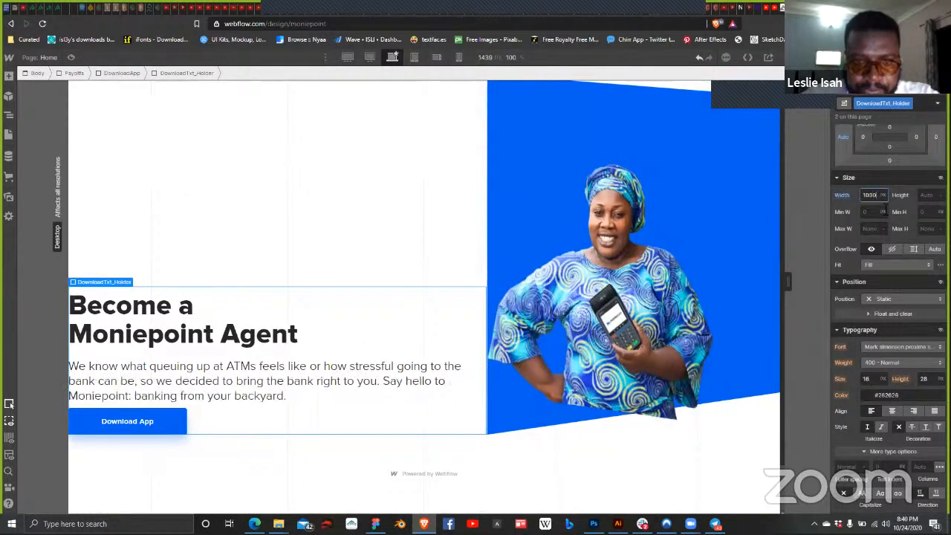
key(shift+Down)
key(shift+Down)
key(shift+Down)
key(shift+Down)
key(shift+Down)
key(shift+Down)
key(shift+Down)
key(shift+Down)
key(shift+Down)
key(shift+Down)
key(shift+Down)
key(shift+Down)
key(shift+Down)
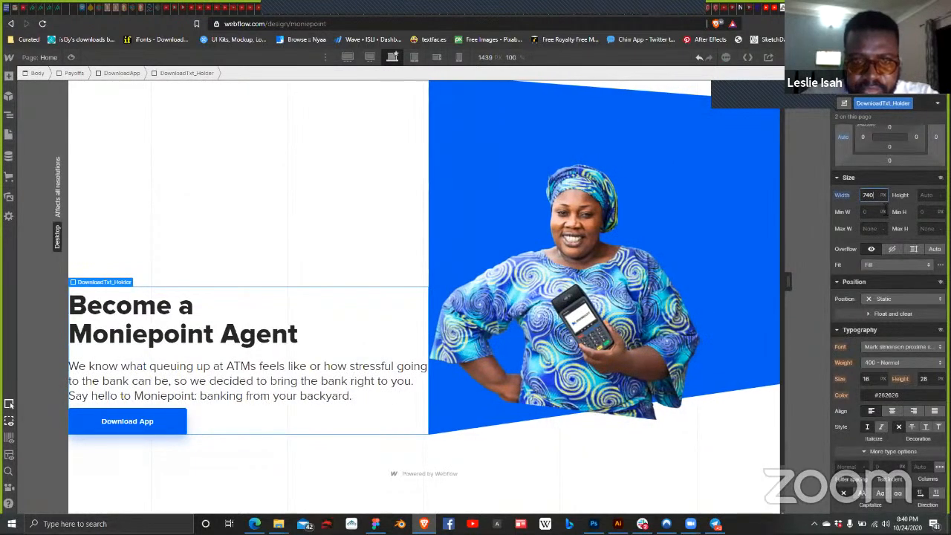
key(shift+Down)
key(shift+Down)
key(shift+Down)
key(shift+Down)
key(shift+Down)
key(shift+Down)
key(shift+Down)
key(shift+Down)
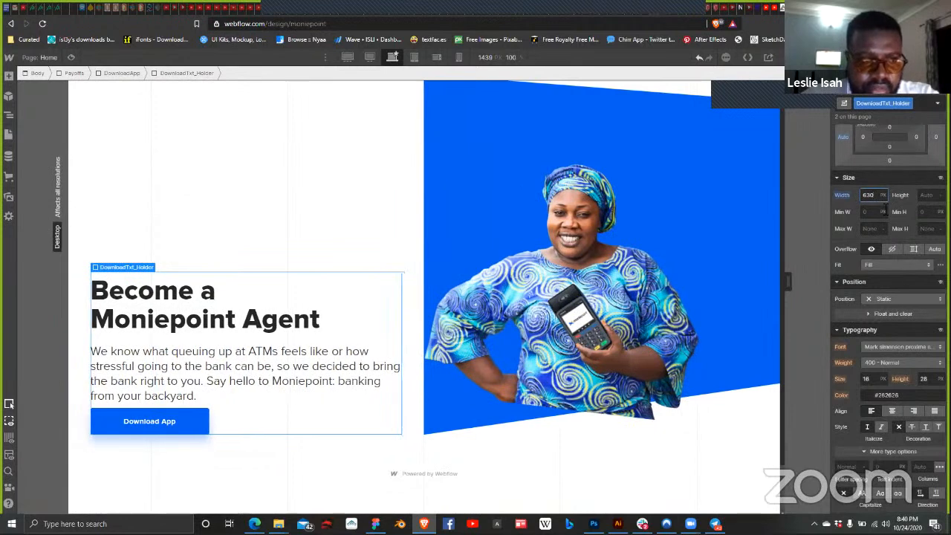
key(shift+Down)
key(shift+Down)
key(shift+Down)
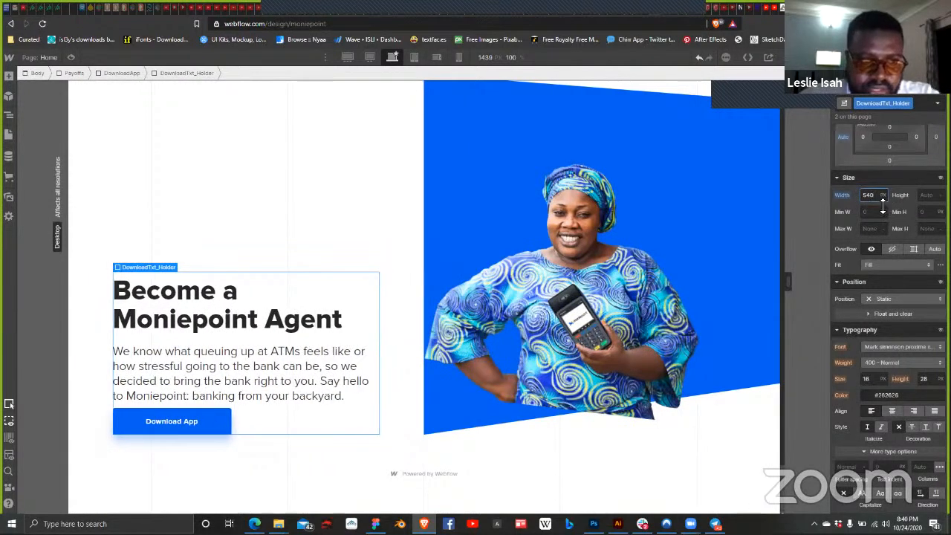
Step: At the Desktop breakpoint, colour the "Moniepoint Agent" text span blue and right-align the agent section heading
click(279, 289)
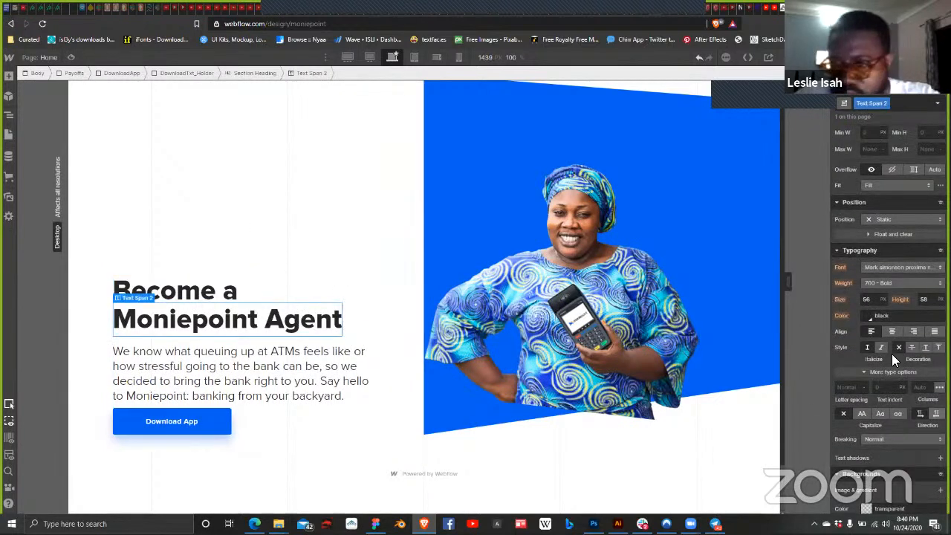
scroll(891, 354, down, 3)
scroll(887, 326, up, 2)
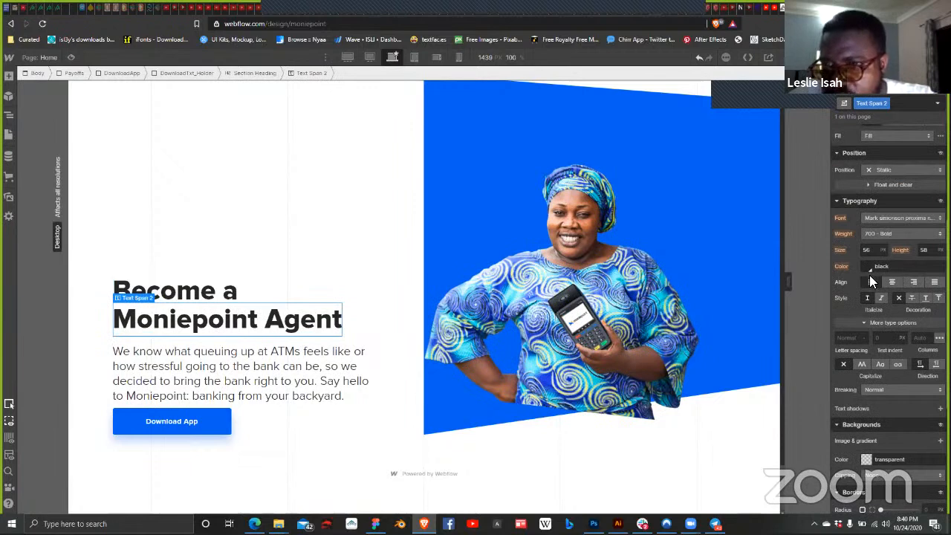
click(868, 267)
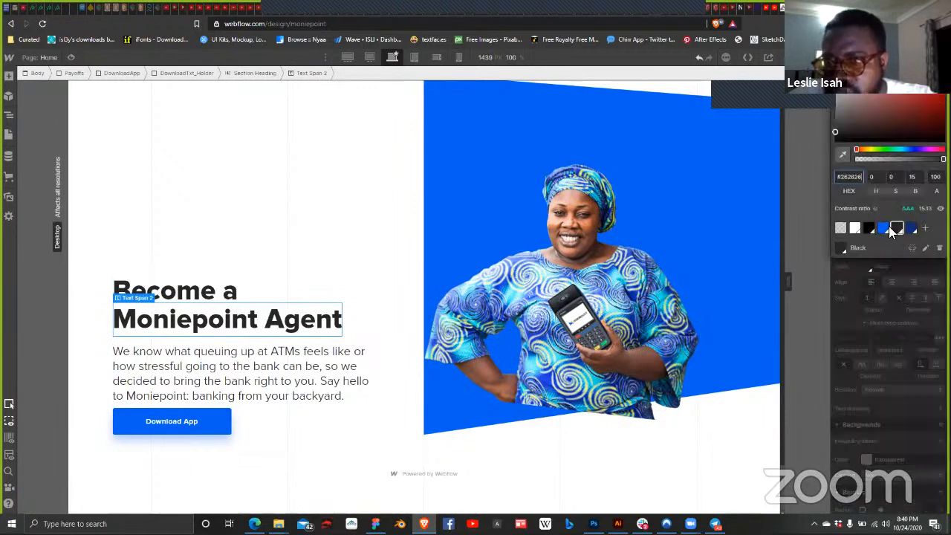
click(251, 303)
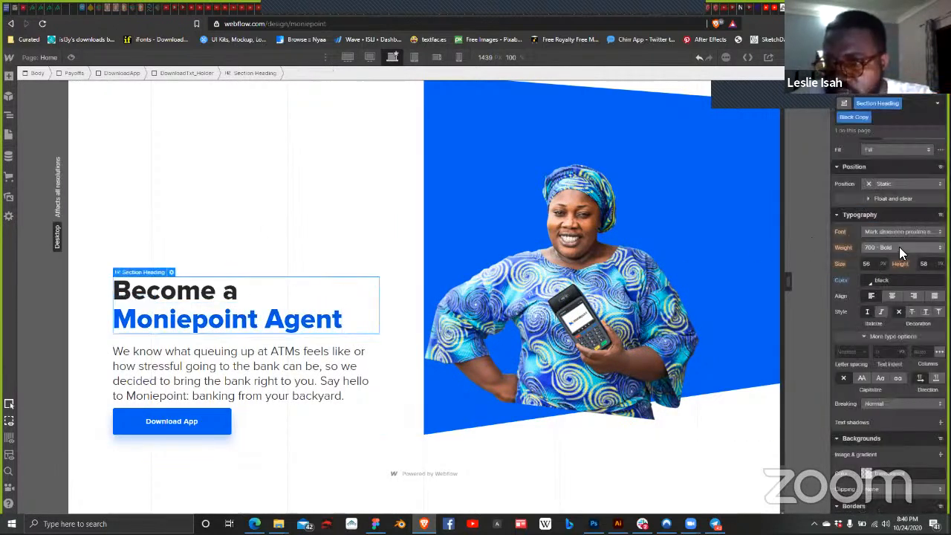
click(912, 295)
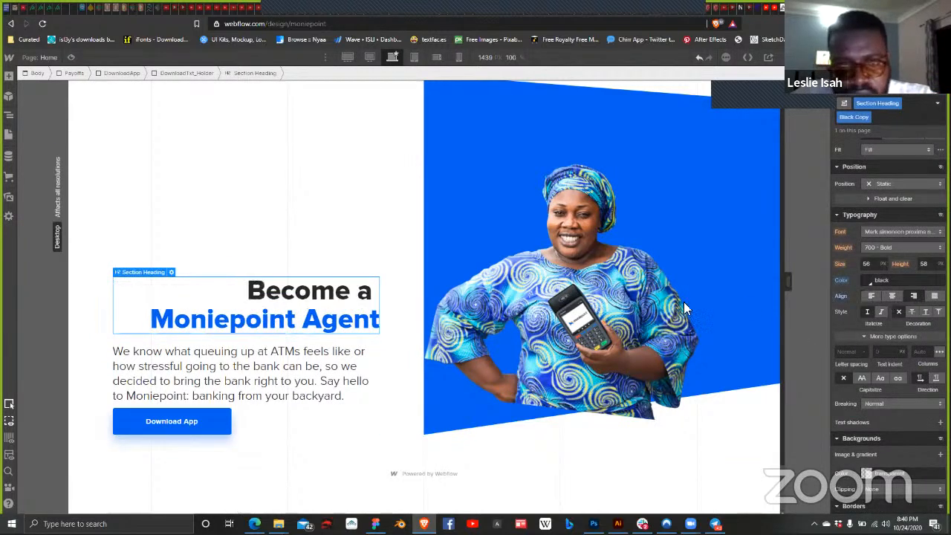
Step: Replace the background image of the agent artwork's PhoneHolder with Agent_color_bg.svg
click(746, 243)
scroll(924, 319, down, 4)
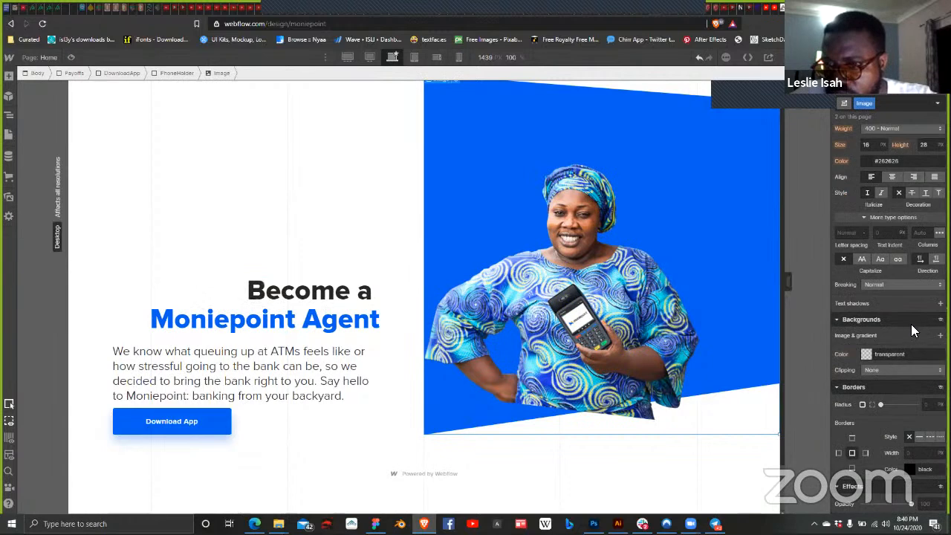
scroll(466, 211, up, 1)
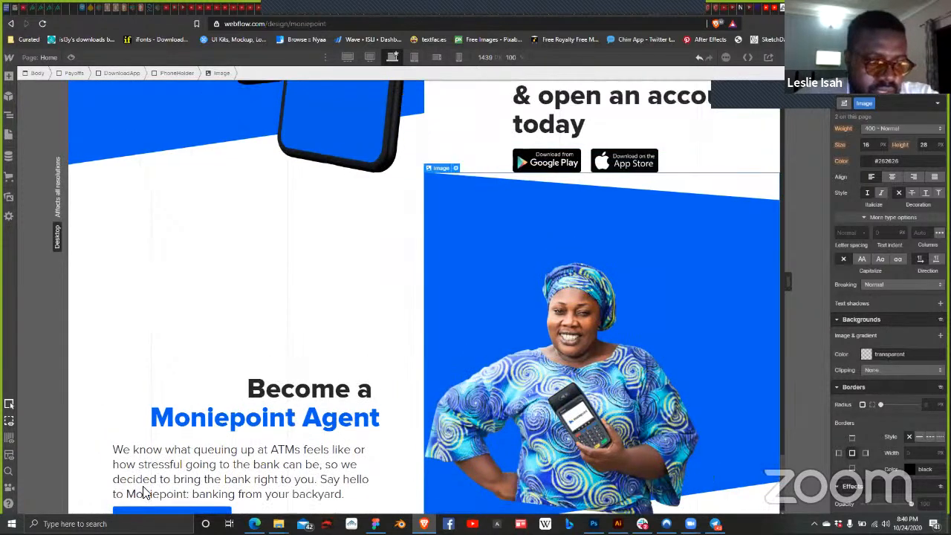
key(z)
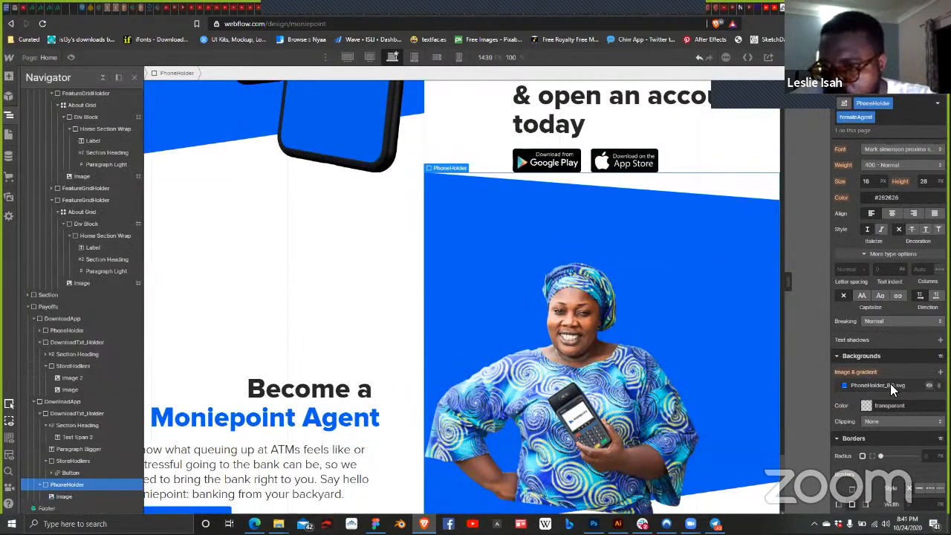
click(894, 386)
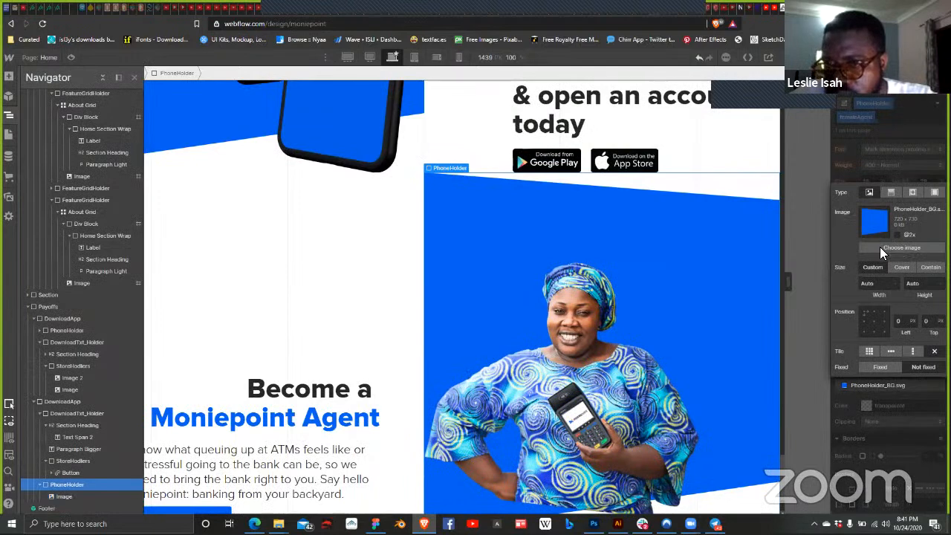
click(879, 247)
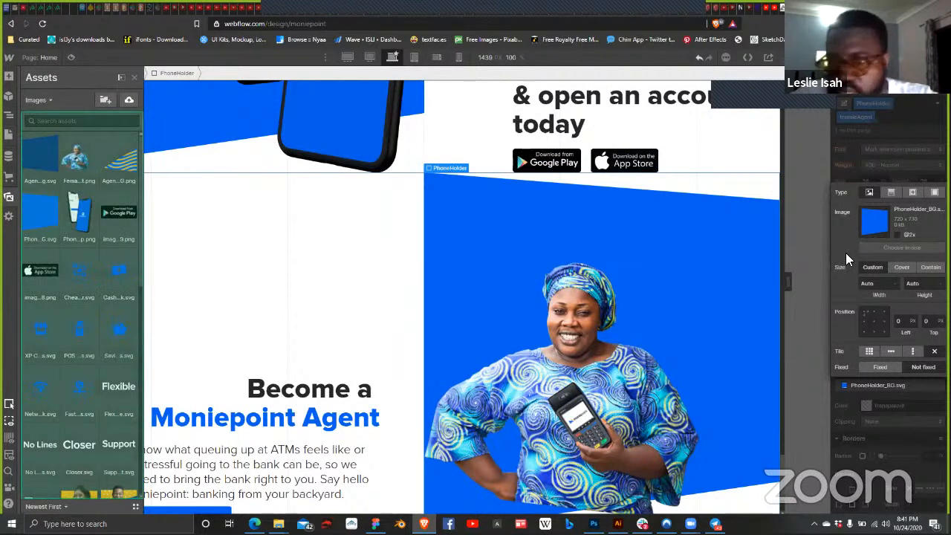
click(888, 165)
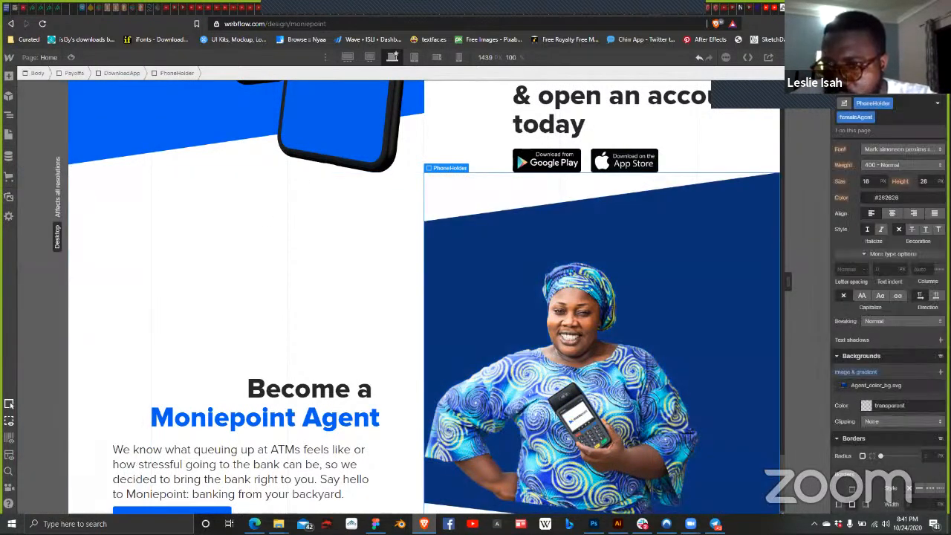
Step: Add Agent_BG.png as a second background image on the agent's PhoneHolder, with a top position of 4 px
click(860, 386)
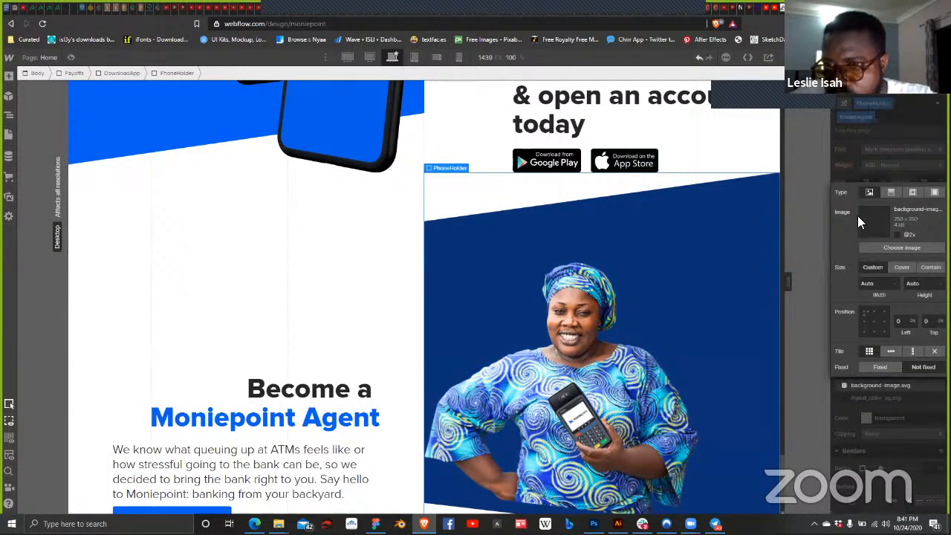
drag(857, 215, 884, 249)
click(131, 159)
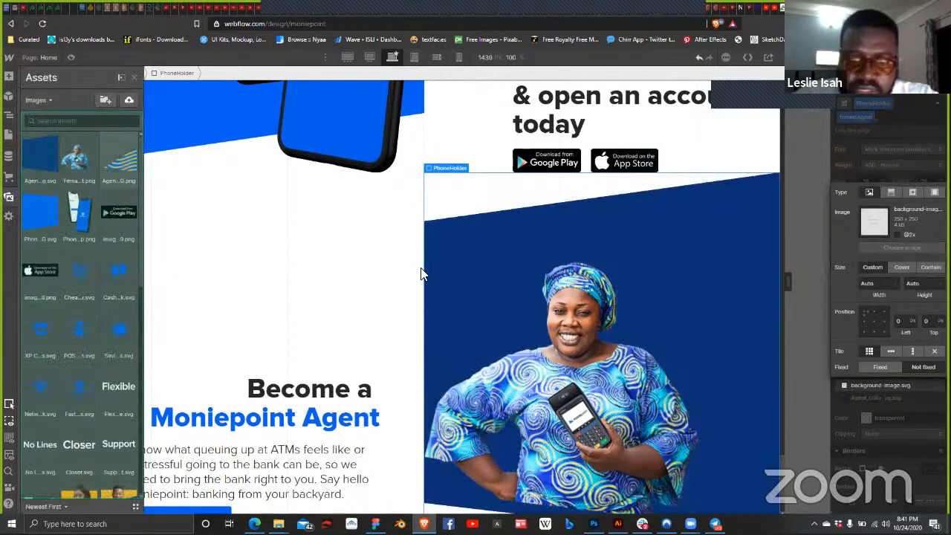
scroll(714, 358, down, 2)
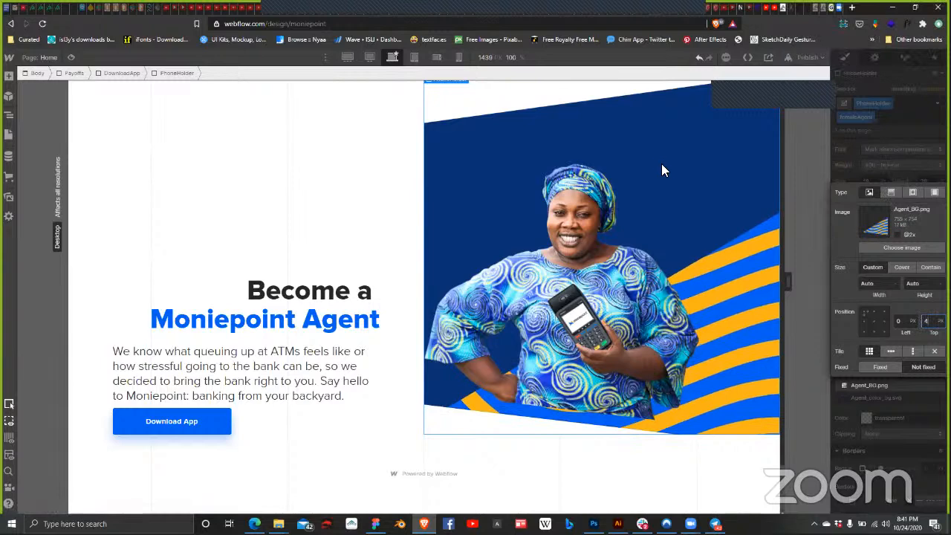
scroll(663, 171, up, 3)
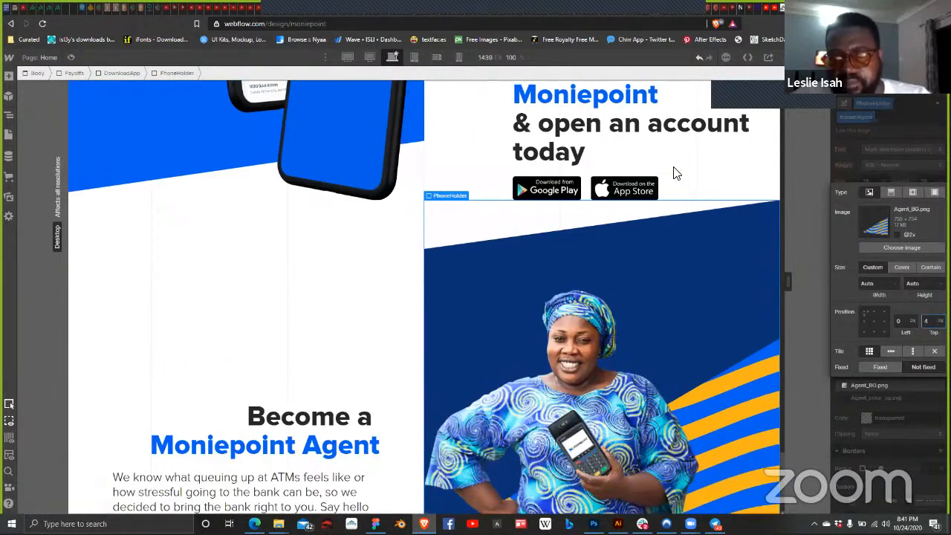
scroll(808, 176, down, 2)
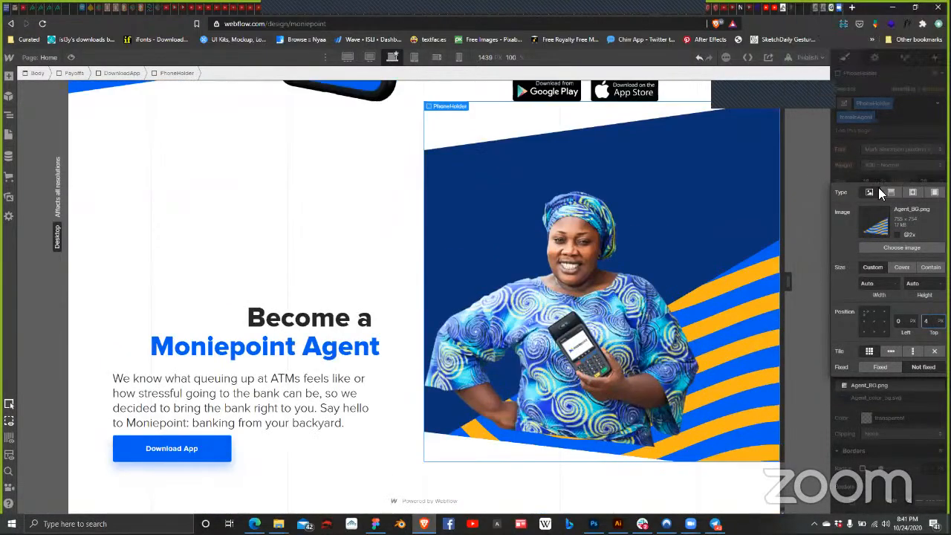
Step: Try adjusting the top margin of the agent image inside the PhoneHolder at the Desktop breakpoint
key(Escape)
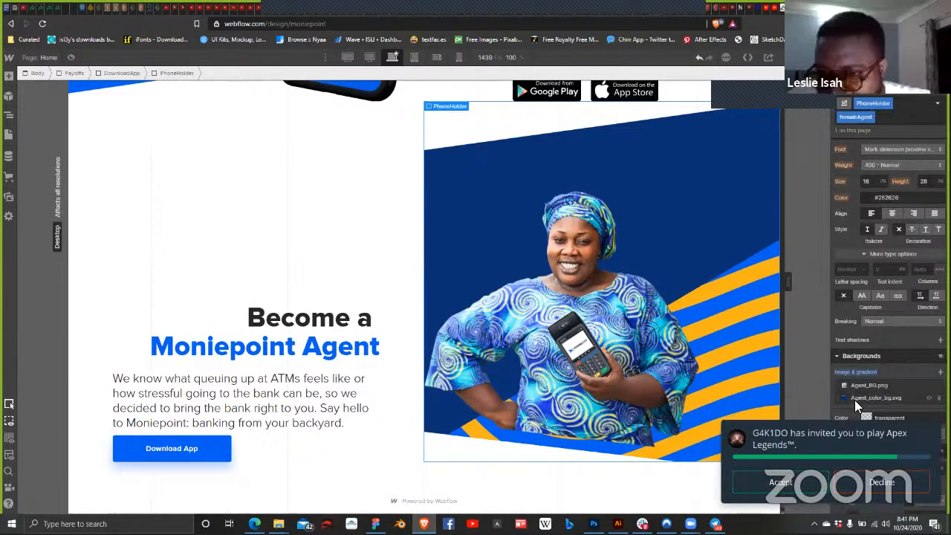
click(868, 485)
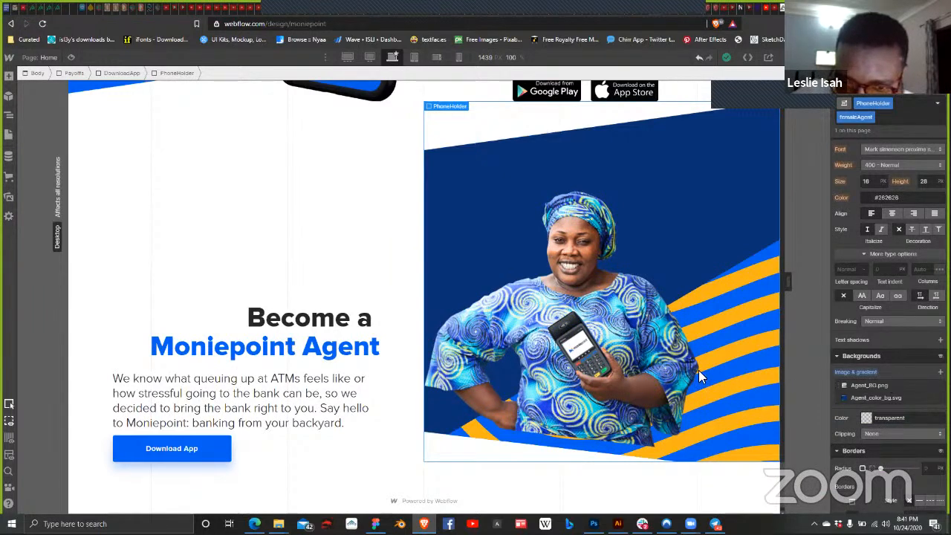
click(4, 116)
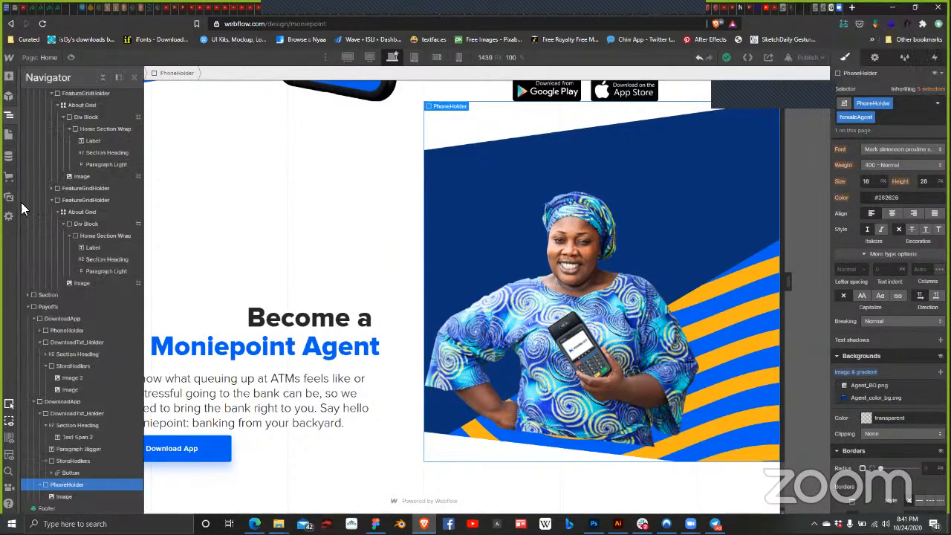
click(86, 496)
scroll(894, 411, down, 3)
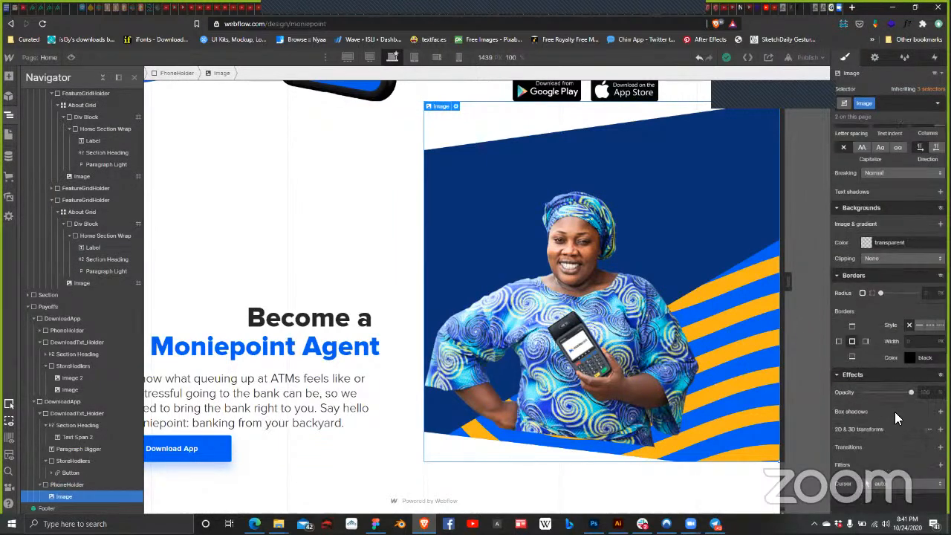
scroll(894, 411, up, 7)
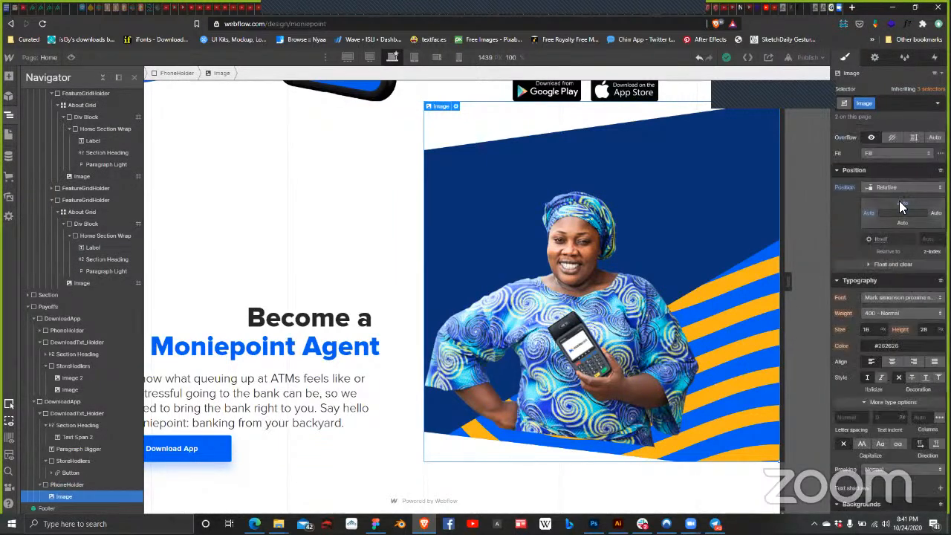
scroll(900, 215, up, 6)
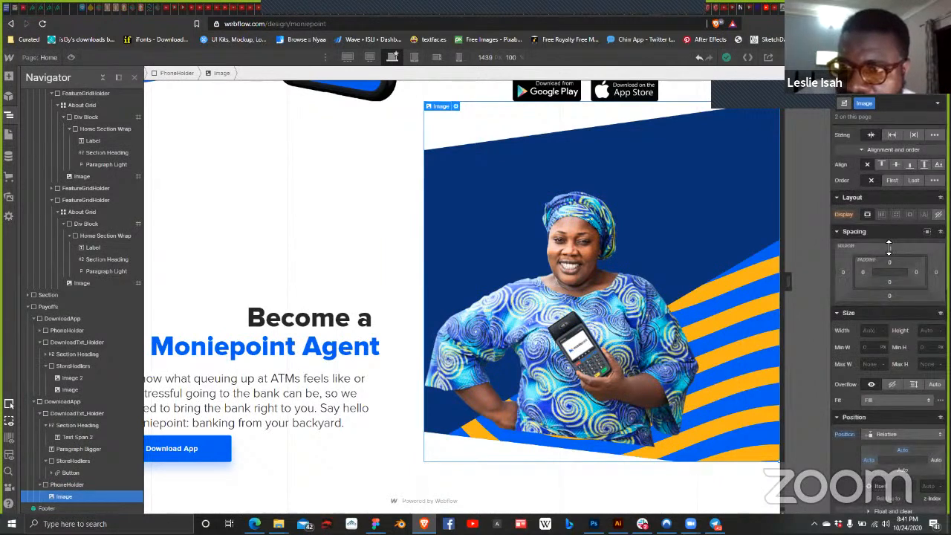
drag(888, 247, 883, 248)
alt+click(888, 248)
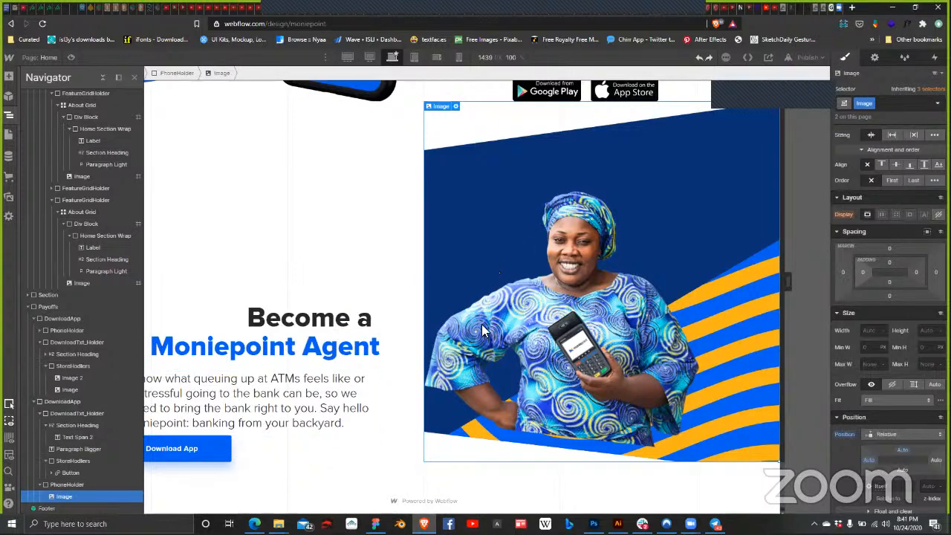
Step: Compare the agent image's spacing at the 1440 px breakpoint and set its Desktop top margin to 32 px
click(602, 334)
click(273, 251)
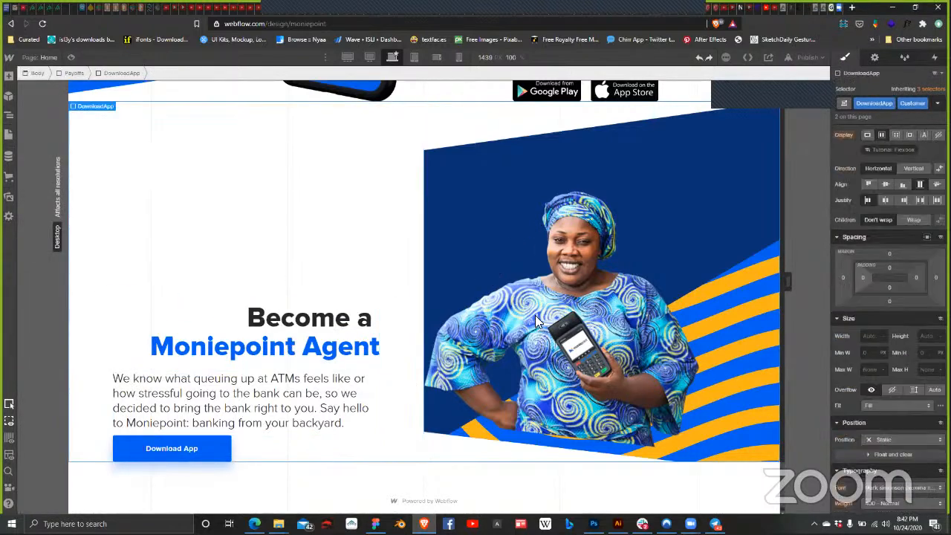
click(538, 321)
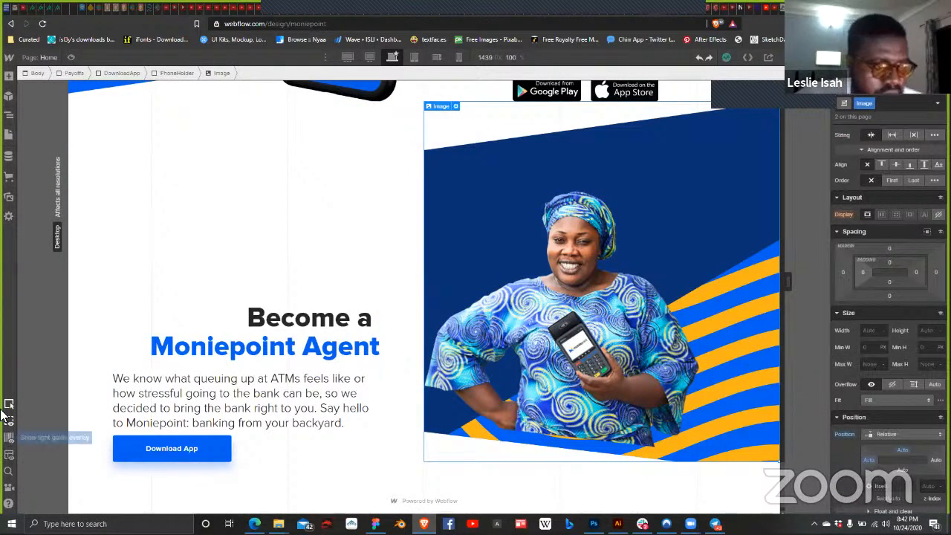
click(10, 115)
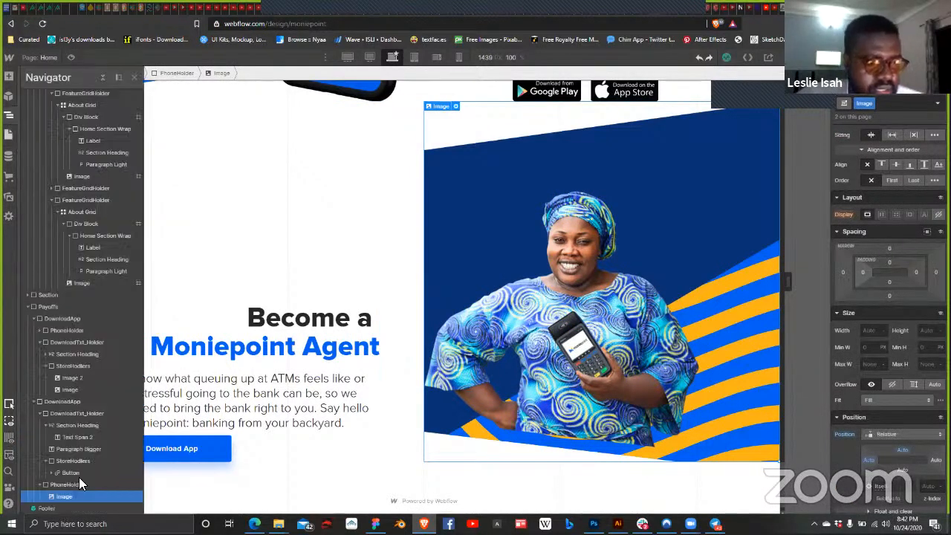
click(79, 485)
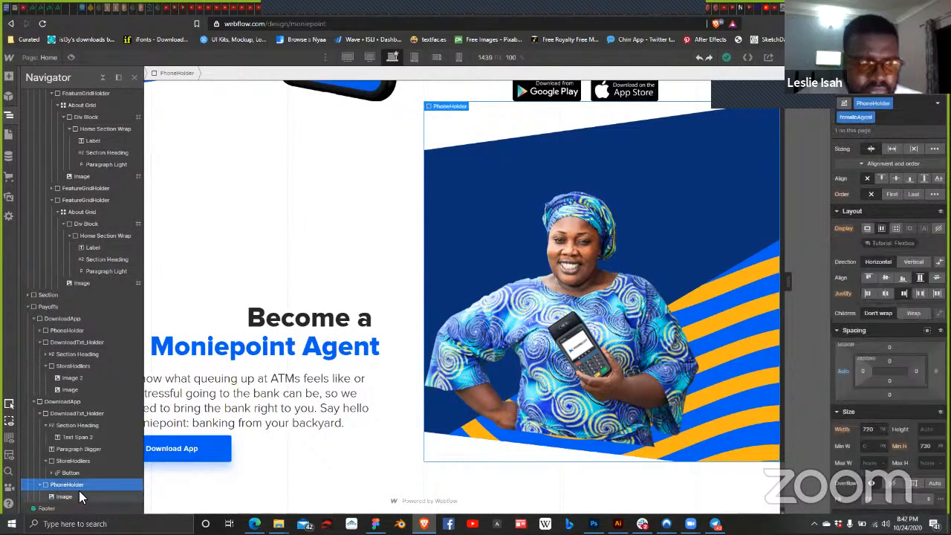
click(80, 493)
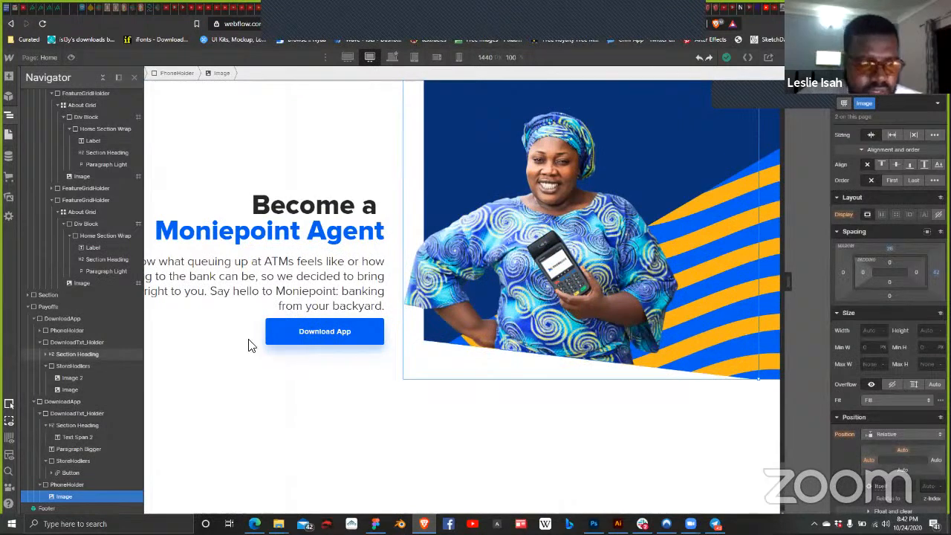
key(1)
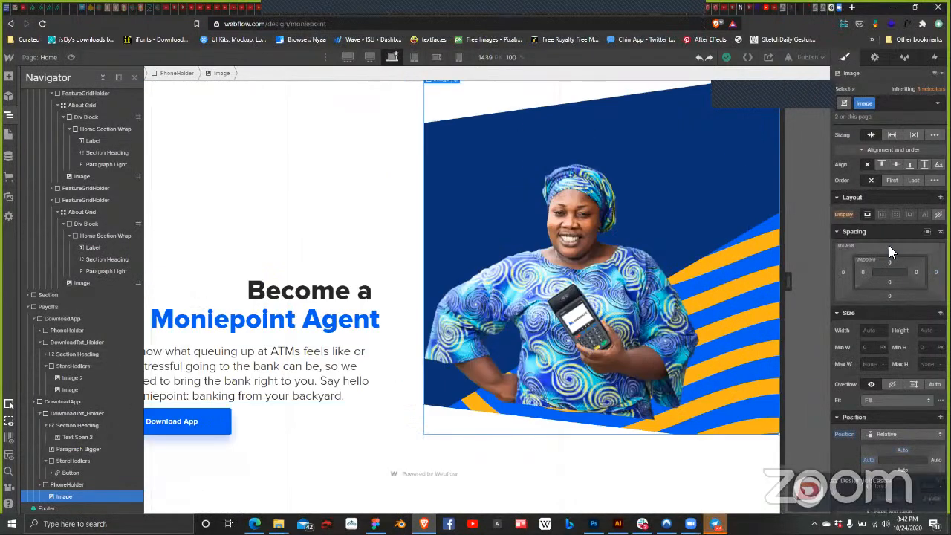
drag(888, 245, 888, 236)
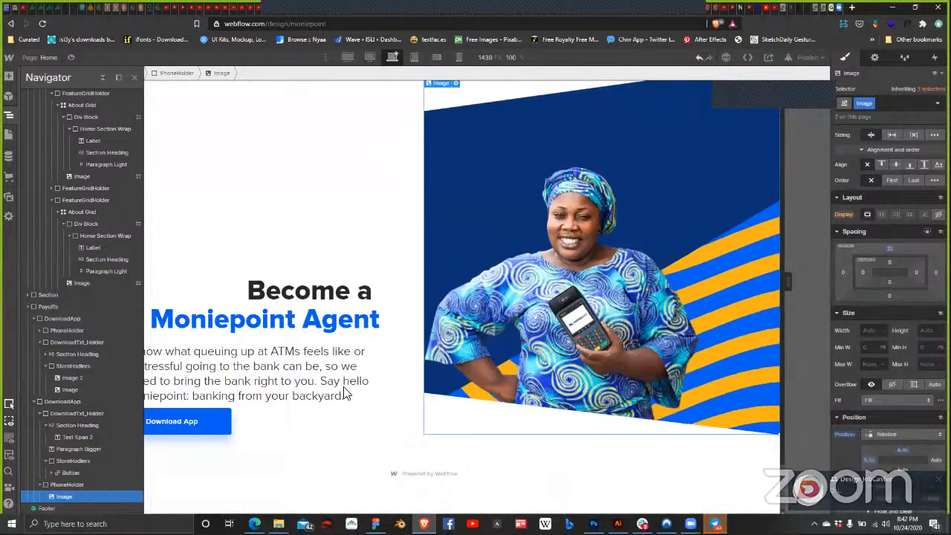
Step: Right-align the agent section's paragraph and replace its text with Figma's copy: "Run your mobile money business with Moniepoint and make money with ease."
click(282, 374)
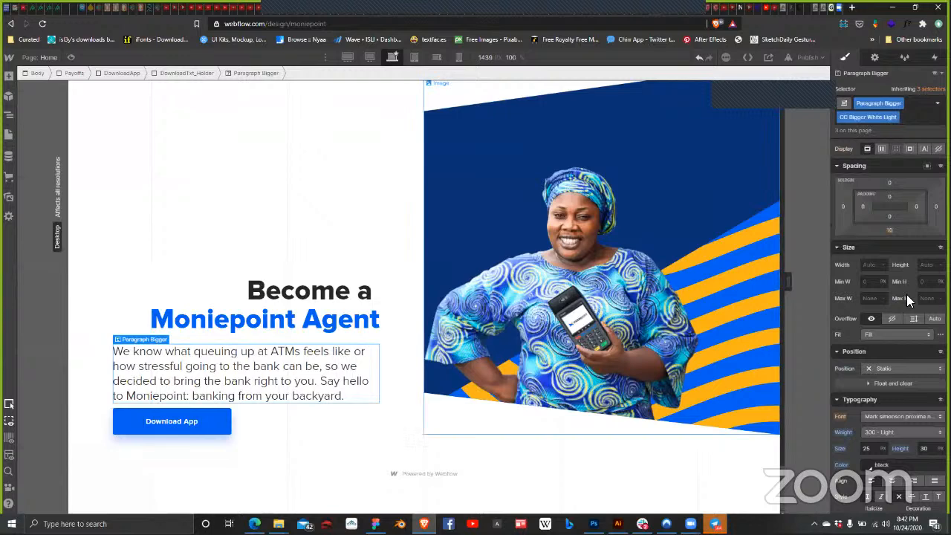
scroll(875, 399, down, 3)
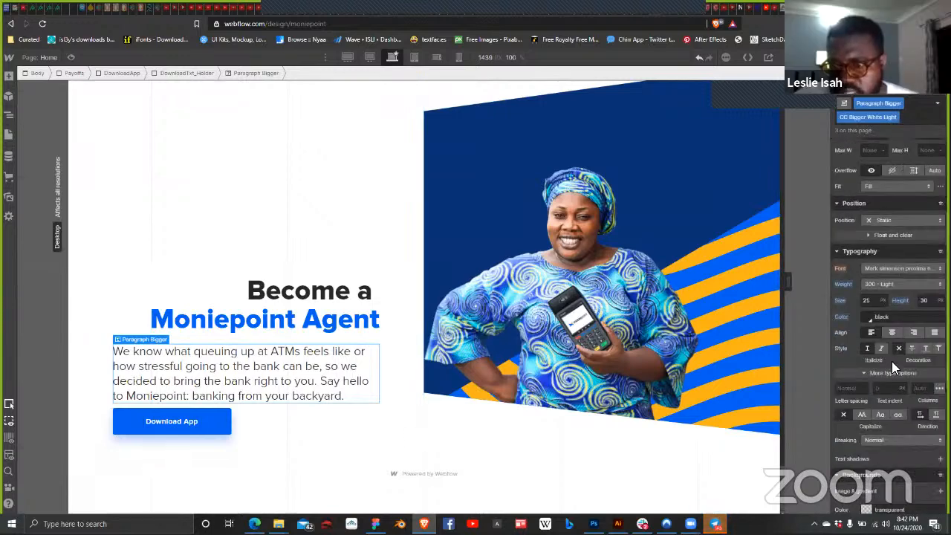
key(ctrl+shift+r)
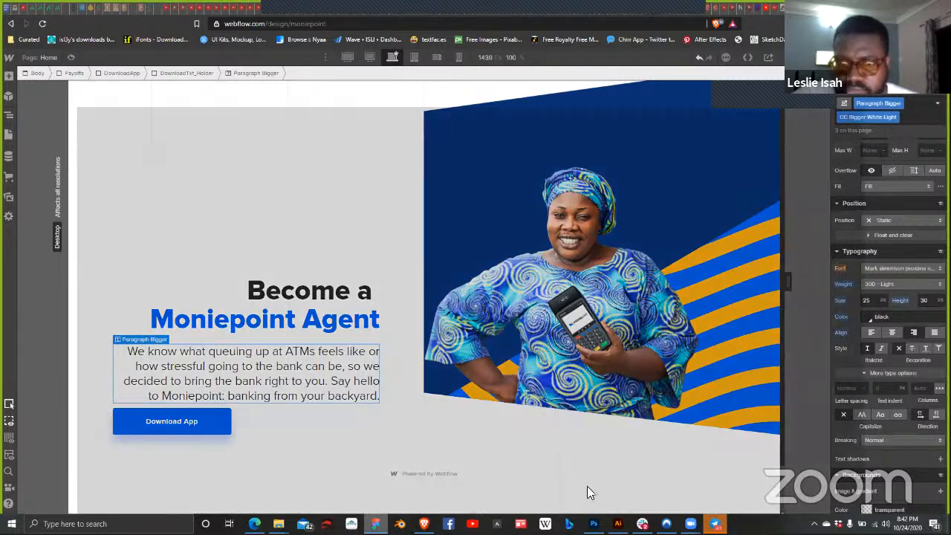
key(alt+Tab)
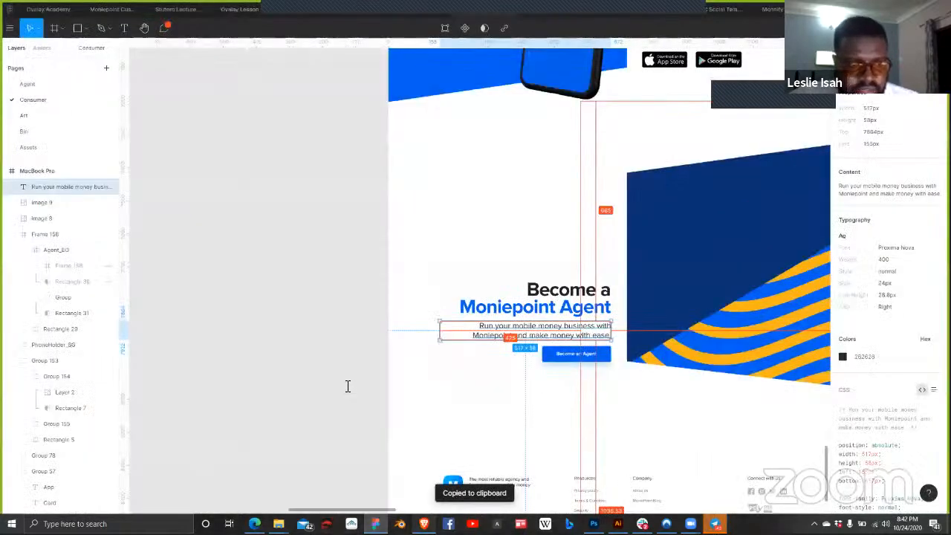
key(alt+Tab)
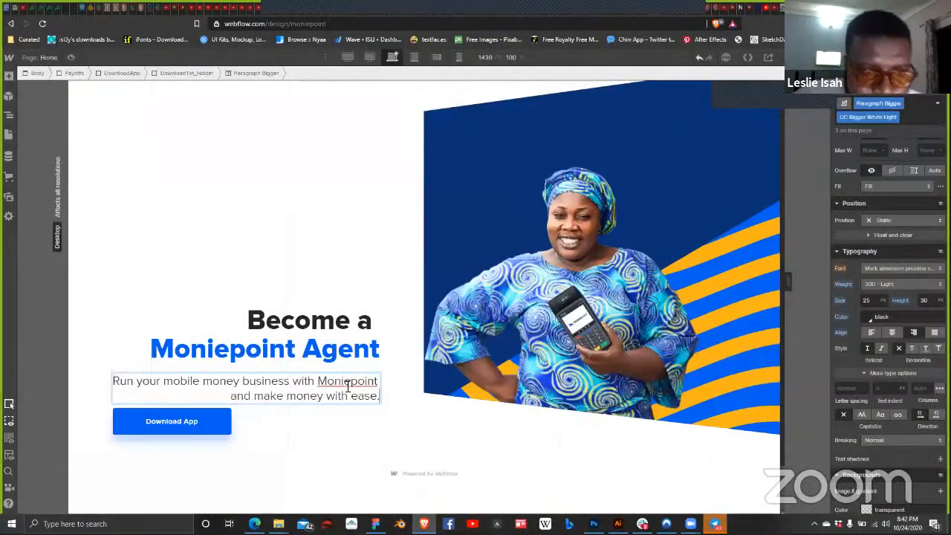
Step: Try to add a BecomeAgent combo class to the StoreHodlers block that holds the Download App button
click(301, 430)
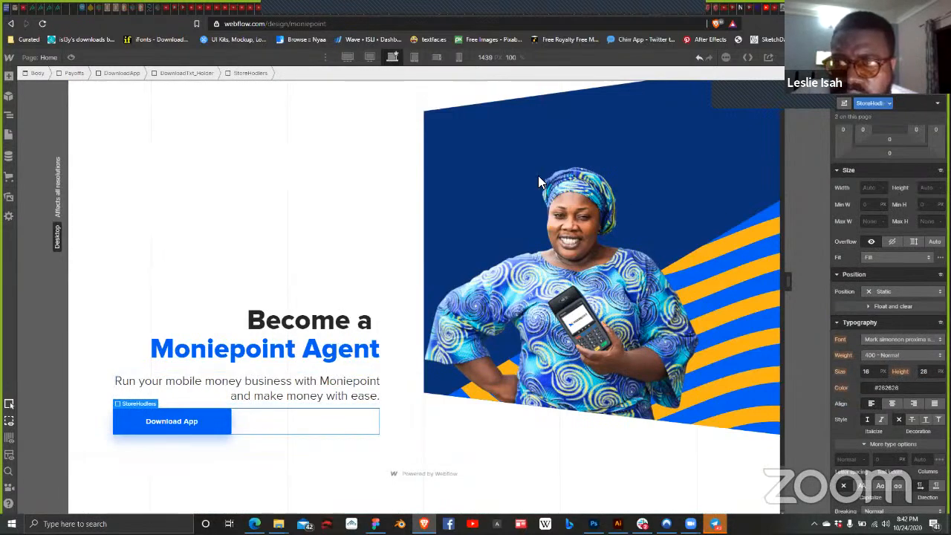
scroll(575, 197, up, 4)
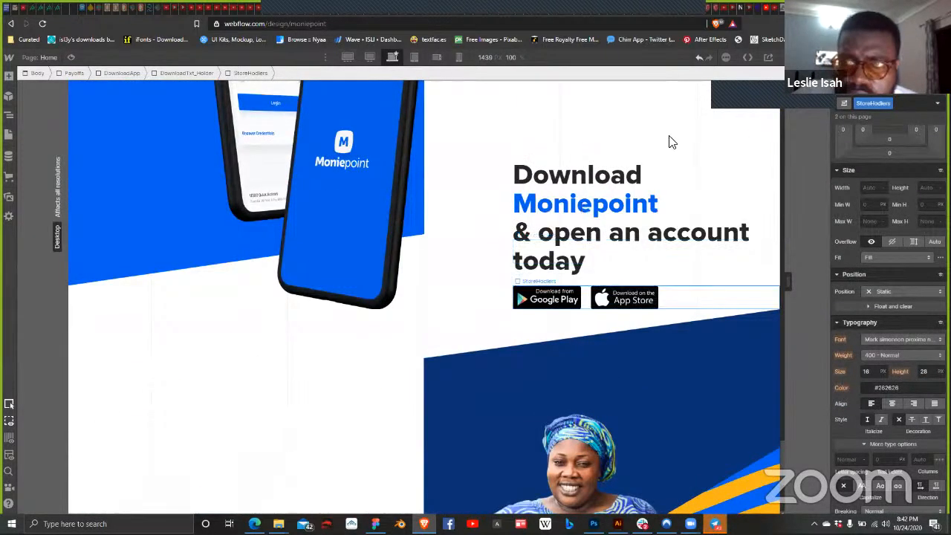
scroll(668, 142, down, 3)
click(900, 103)
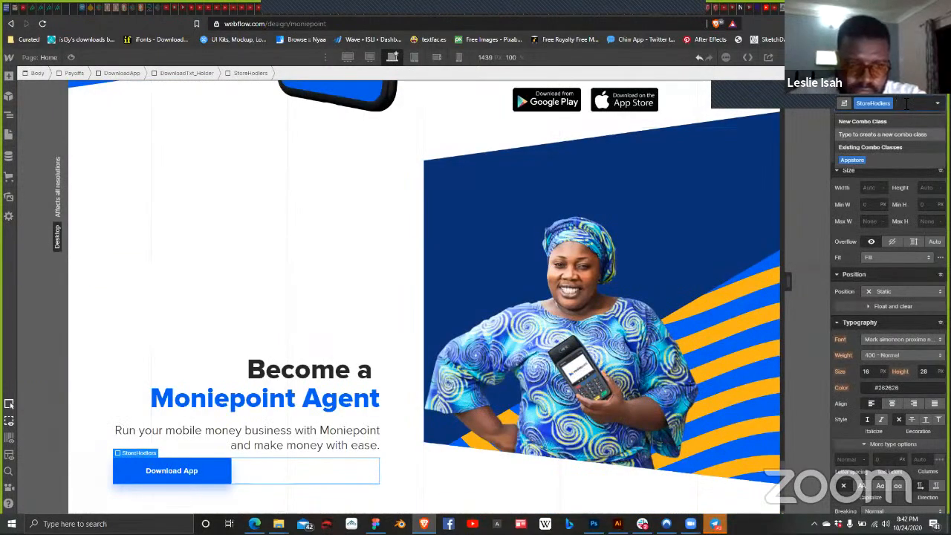
text(BecomeA)
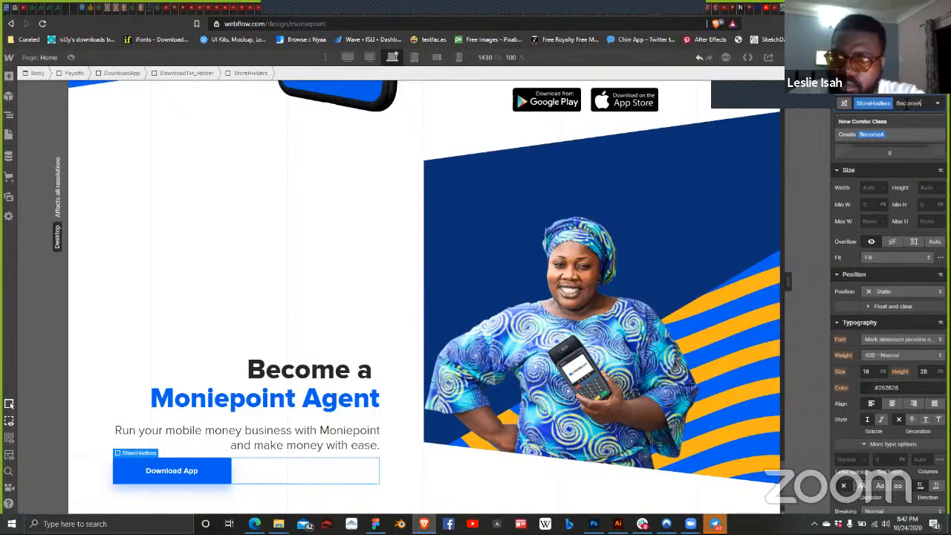
text(gent)
key(Return)
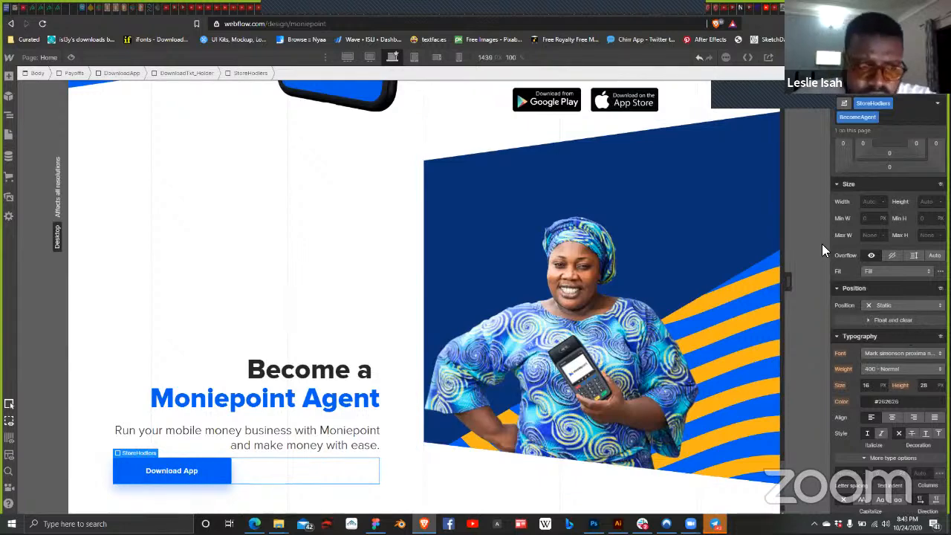
key(ctrl+z)
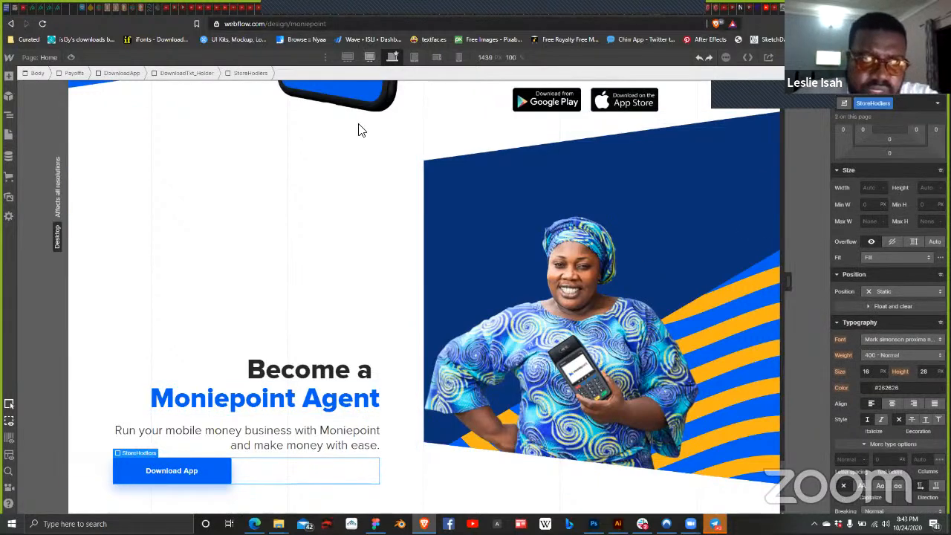
Step: Check the Become a Moniepoint Agent section at the 1440px breakpoint, and return to the base desktop breakpoint
click(369, 58)
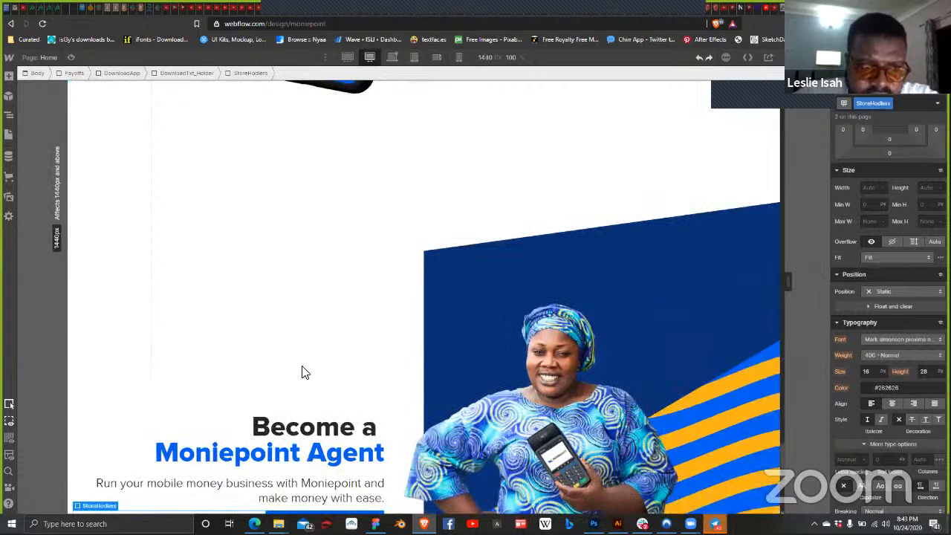
scroll(218, 418, down, 2)
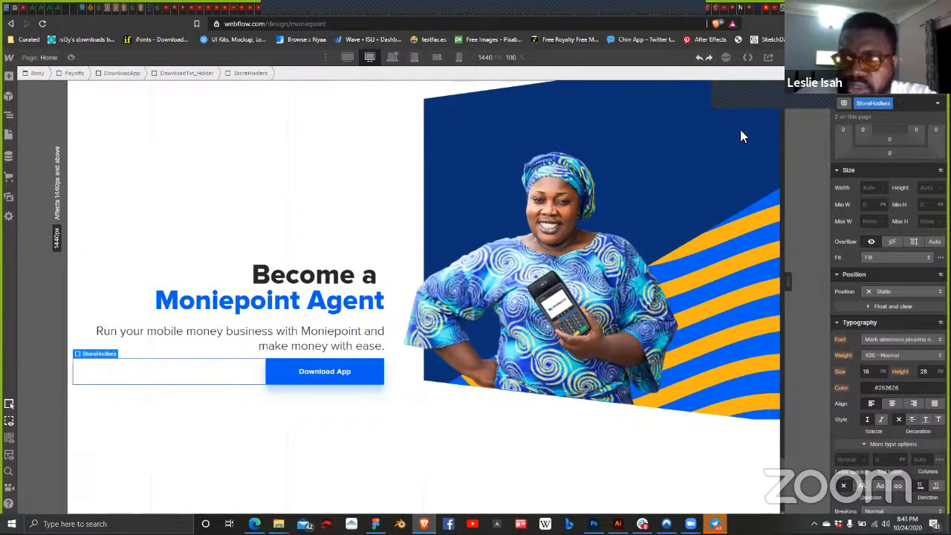
key(ctrl+Return)
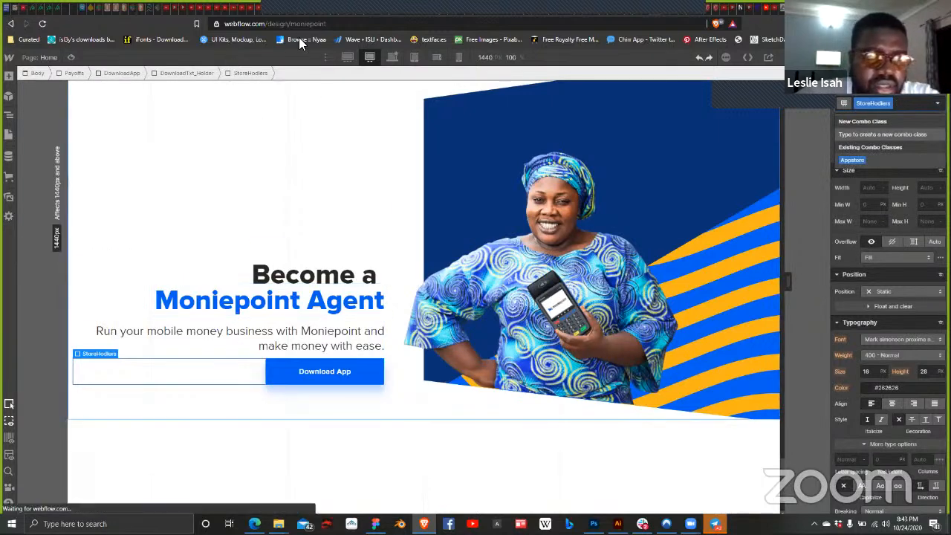
click(392, 57)
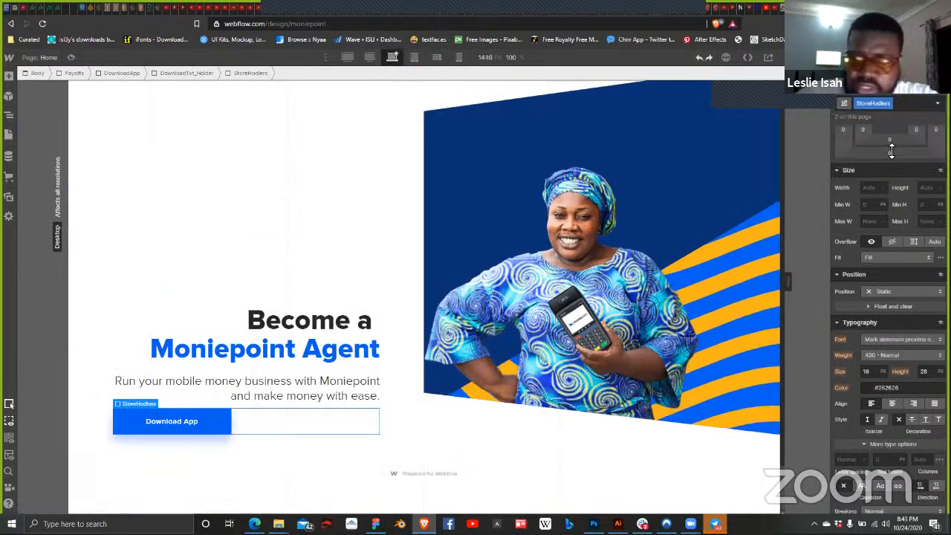
Step: Add a Become Agent combo class to the Download App button's StoreHodlers block and justify its contents to the end
click(912, 103)
text(Become)
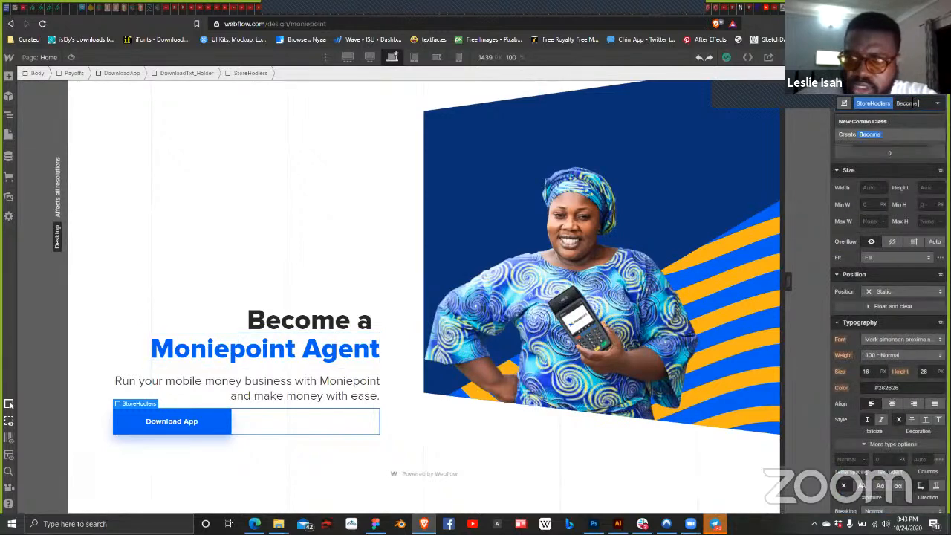
text( Agent)
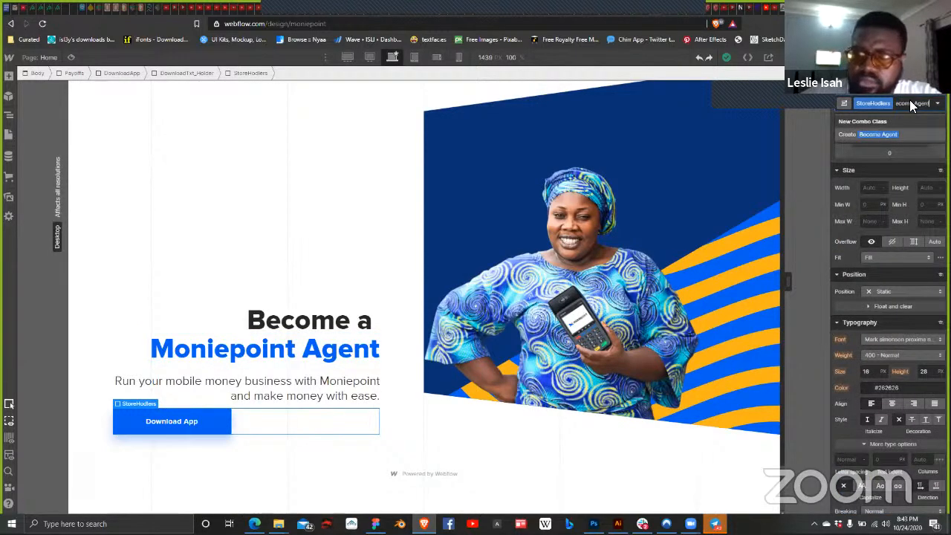
key(Return)
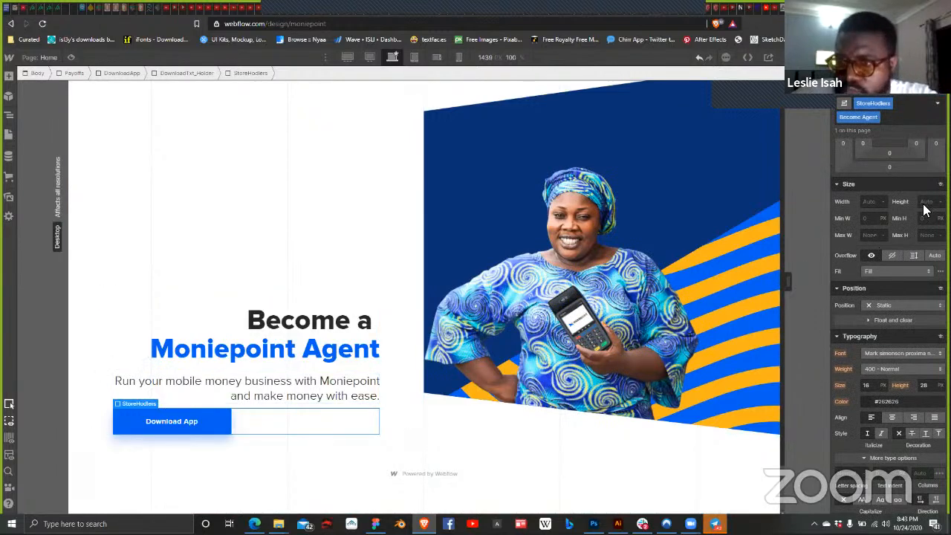
scroll(903, 297, up, 3)
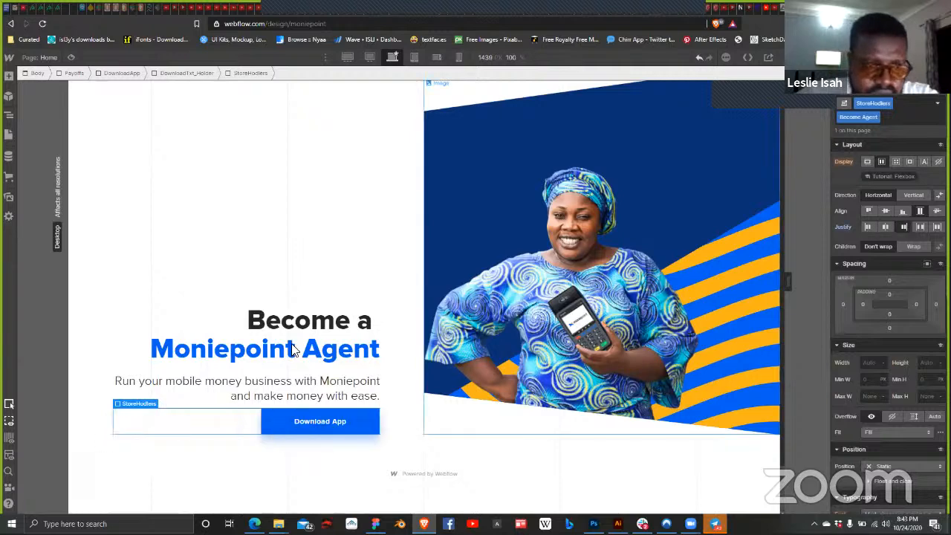
Step: Set the bottom margin of the DownloadApp section containing the phone mockups to 140 px
click(297, 377)
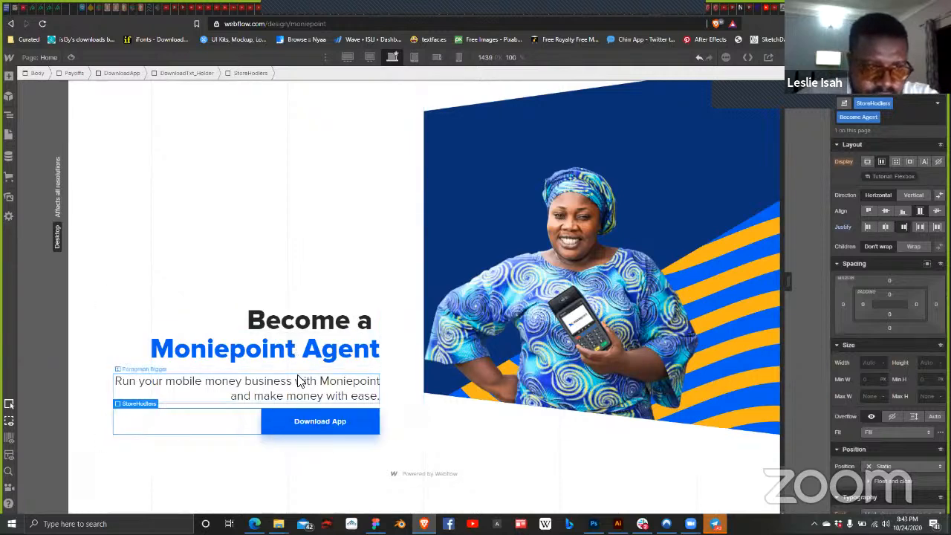
click(334, 330)
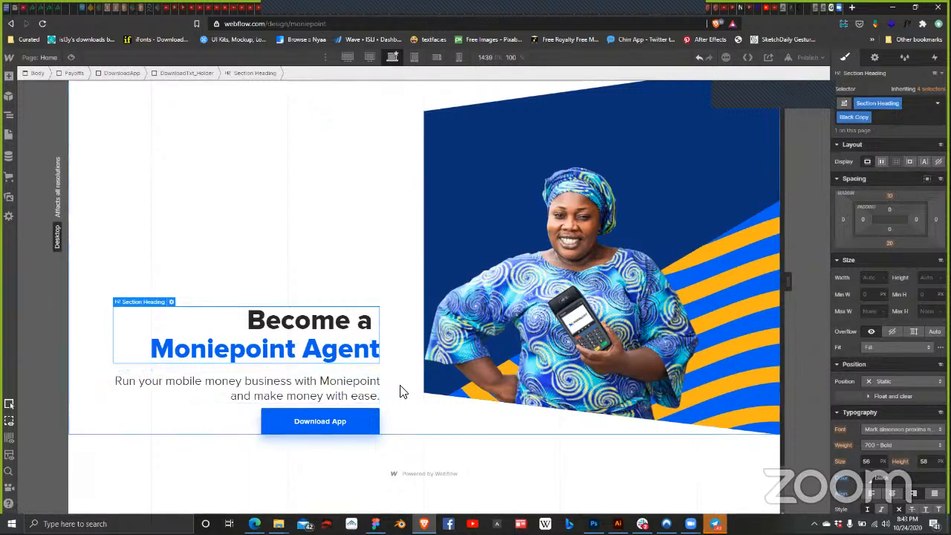
scroll(400, 391, up, 1)
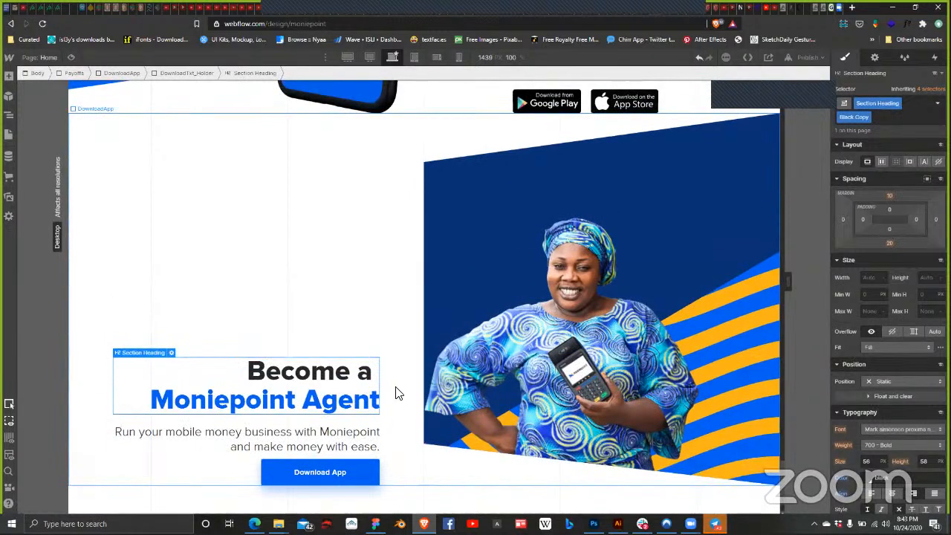
scroll(396, 392, up, 6)
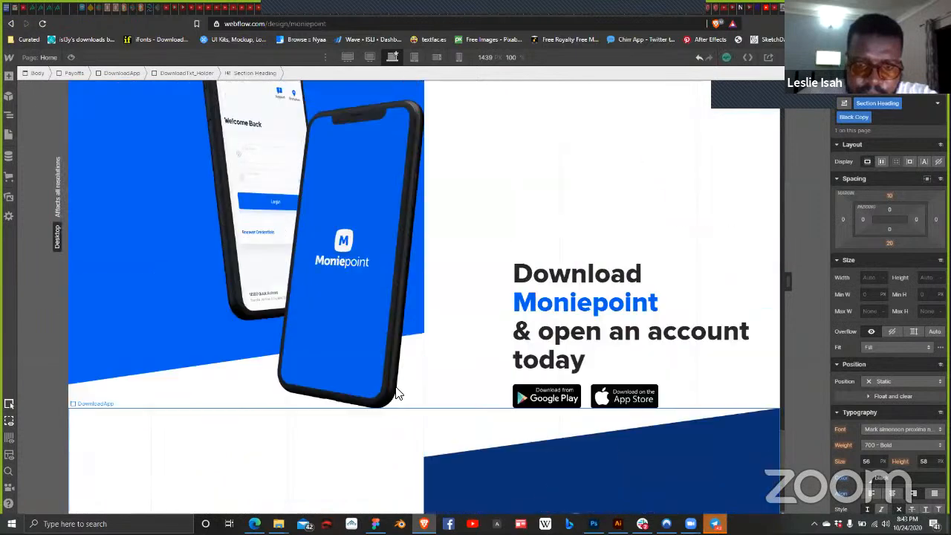
scroll(395, 393, down, 2)
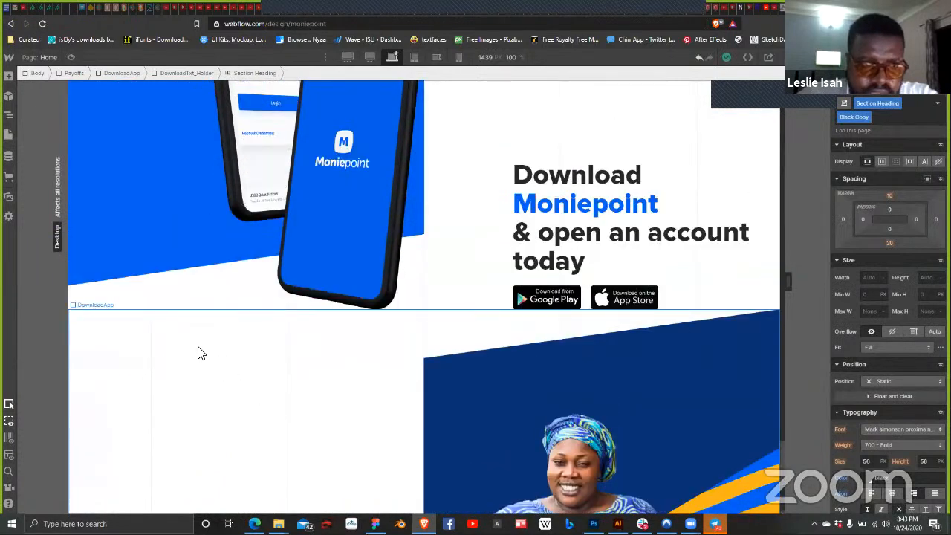
click(199, 353)
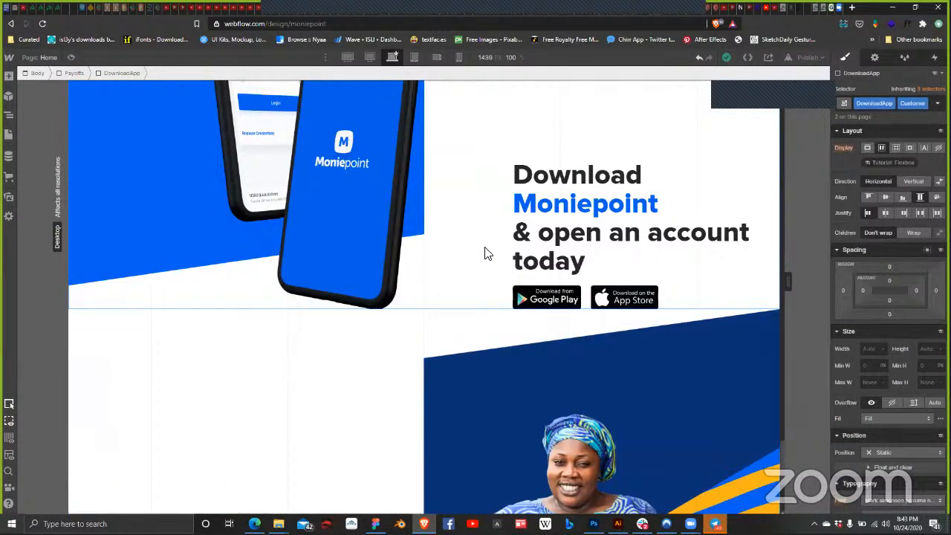
scroll(498, 290, up, 1)
scroll(817, 270, up, 3)
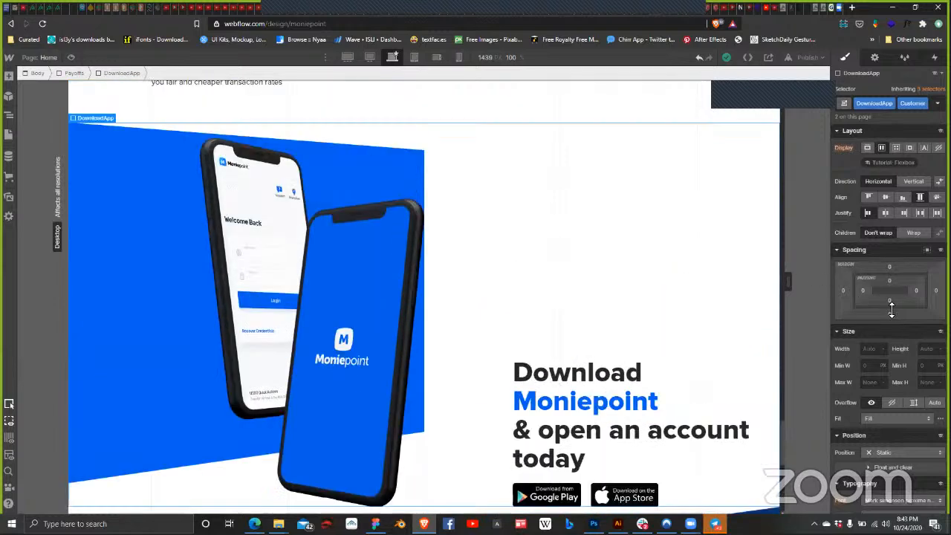
scroll(817, 282, down, 4)
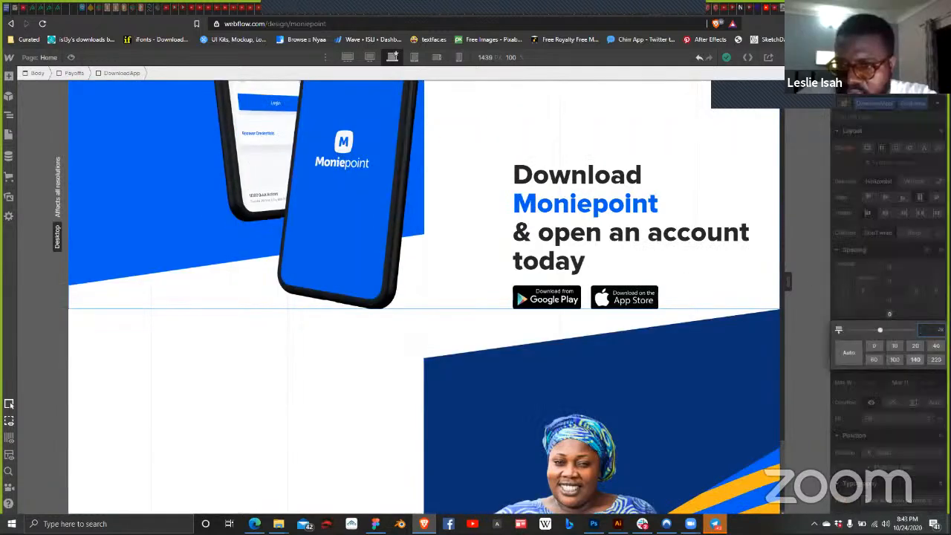
click(935, 359)
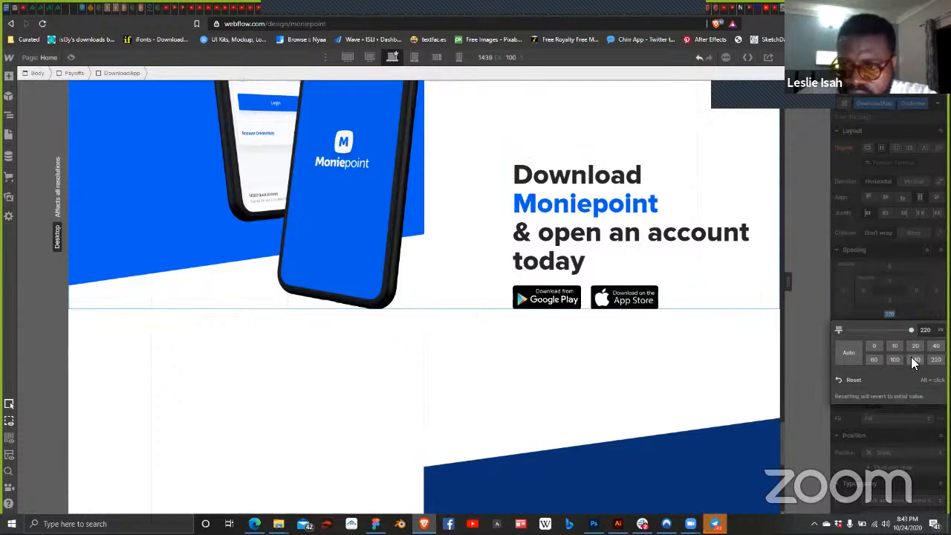
click(913, 359)
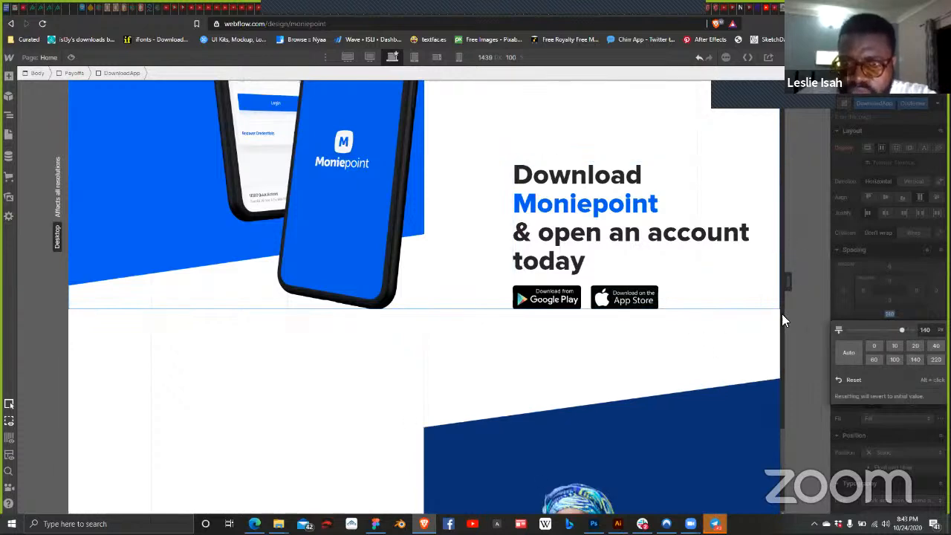
Step: Examine the spacing between the Download Moniepoint section and the Become a Moniepoint Agent section
scroll(579, 318, down, 2)
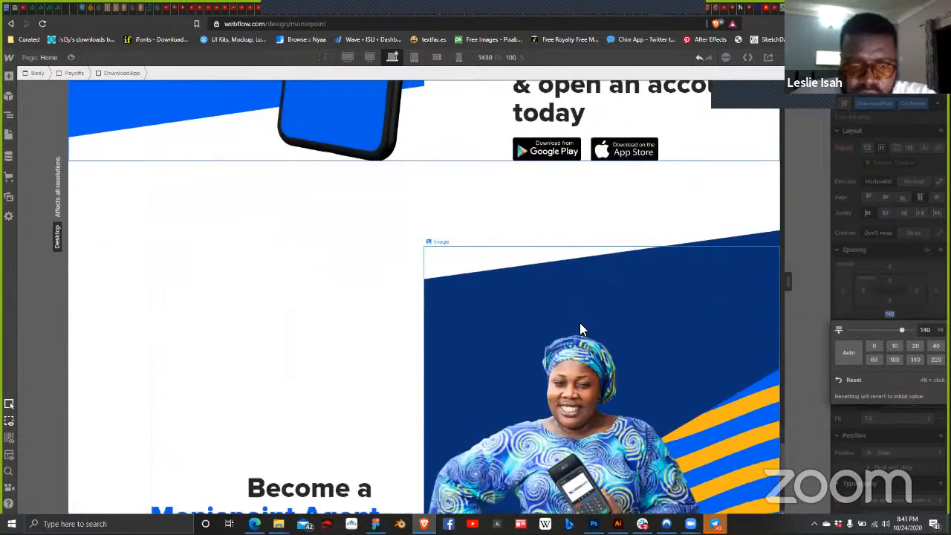
scroll(583, 329, down, 1)
scroll(576, 314, down, 1)
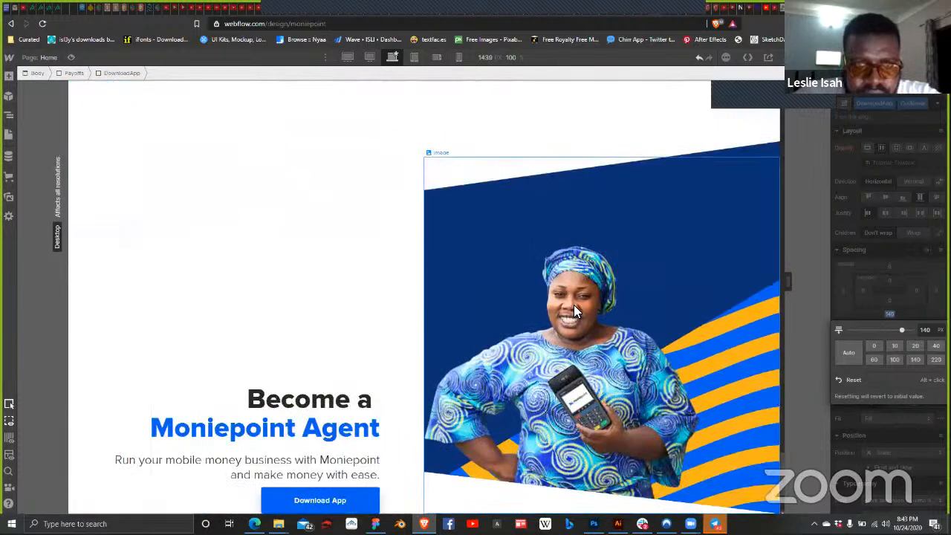
scroll(573, 305, up, 5)
scroll(574, 305, up, 2)
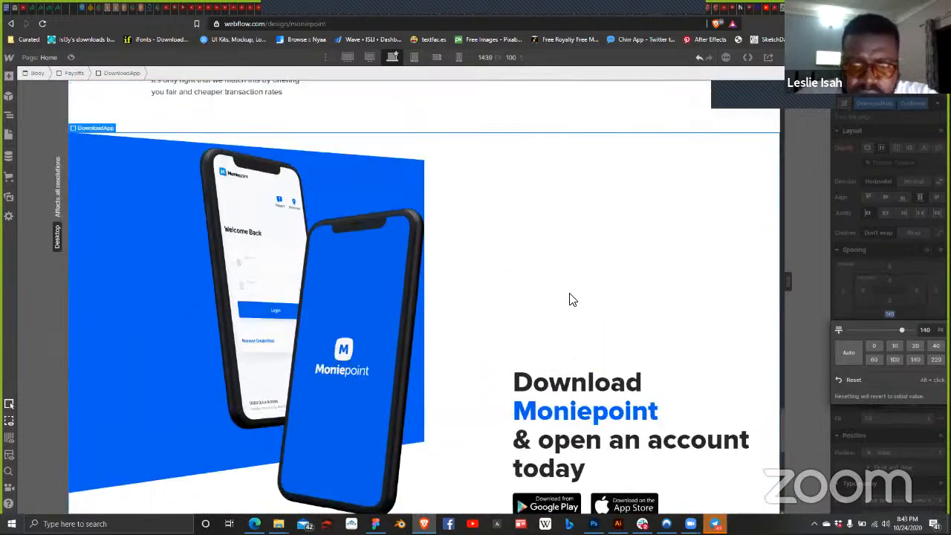
scroll(569, 298, down, 7)
scroll(566, 297, up, 4)
scroll(652, 319, down, 1)
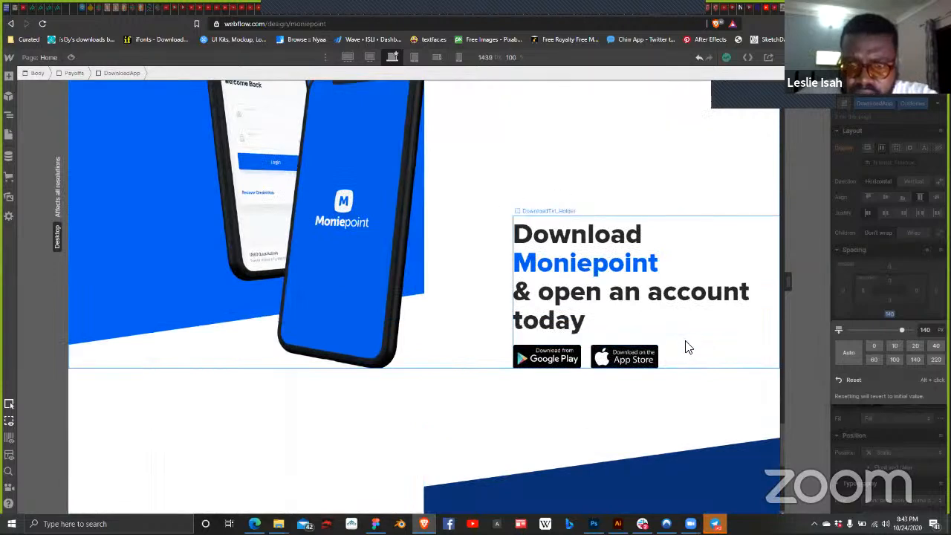
Step: Set the width of the DownloadTxt_Holder block around the Download Moniepoint heading and store badges to 600 px
click(715, 343)
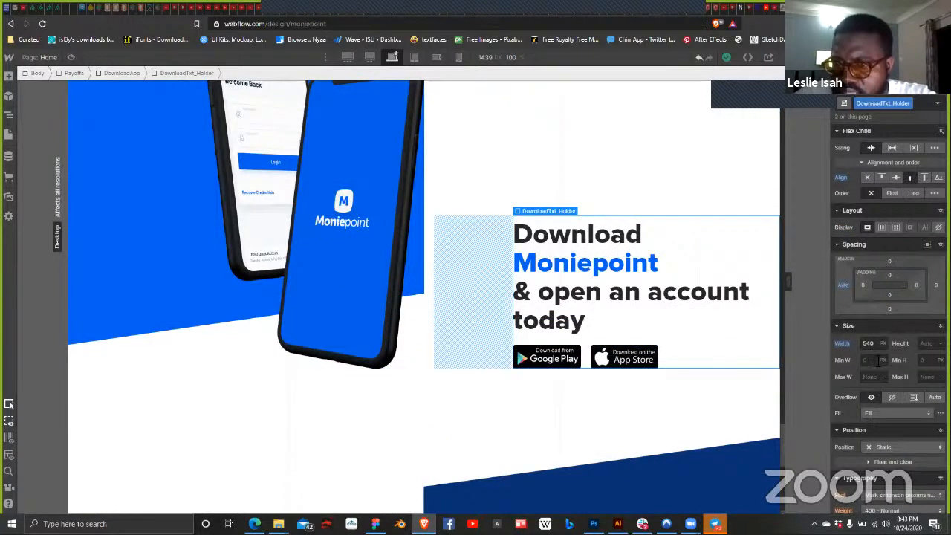
key(shift+Up)
key(shift+Up)
key(shift+Up)
key(shift+Up)
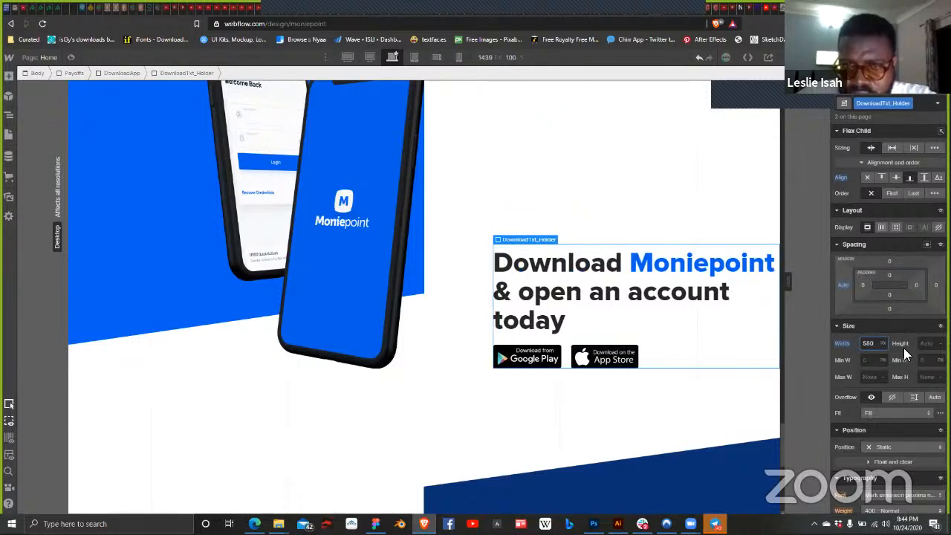
key(shift+Up)
key(shift+Up)
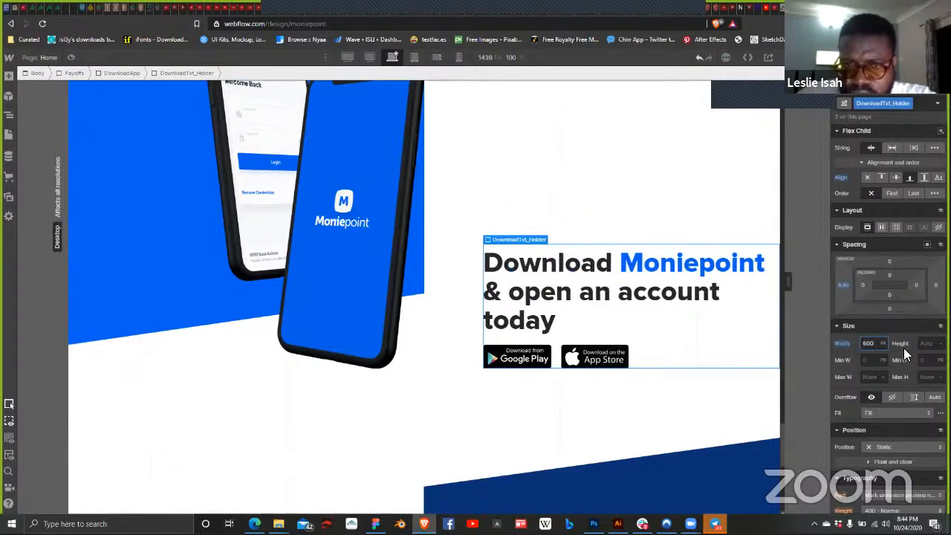
Step: Insert a line break before "Moniepoint" in the paragraph under the Become a Moniepoint Agent heading
scroll(523, 318, down, 3)
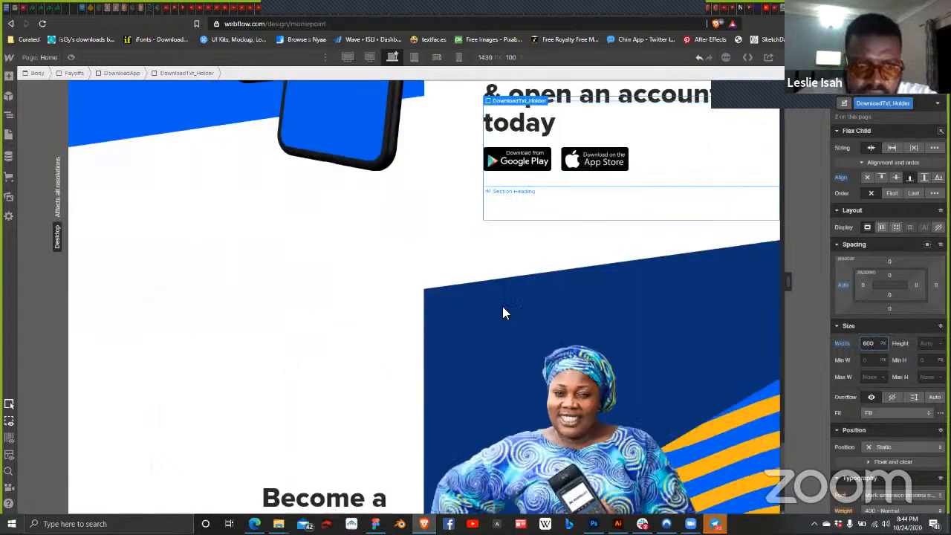
scroll(323, 323, down, 3)
scroll(357, 304, down, 2)
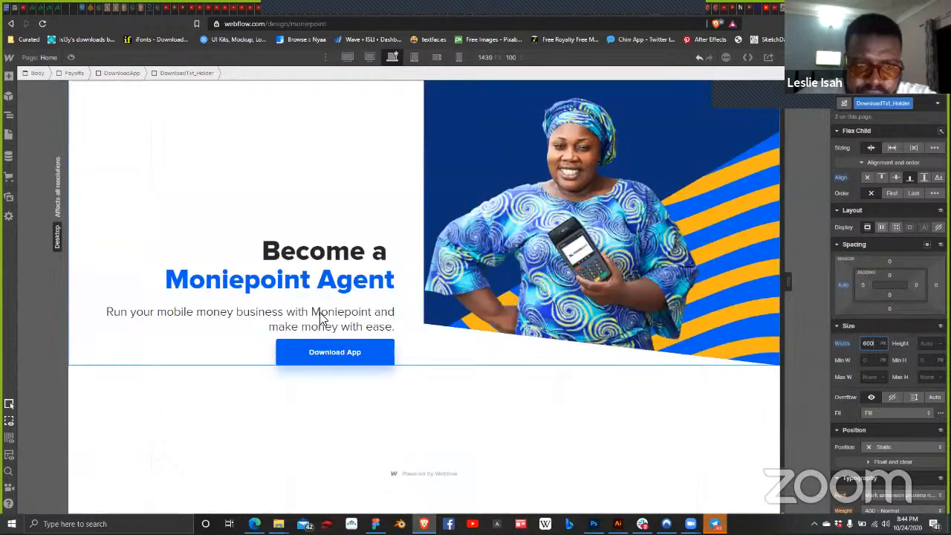
double_click(310, 315)
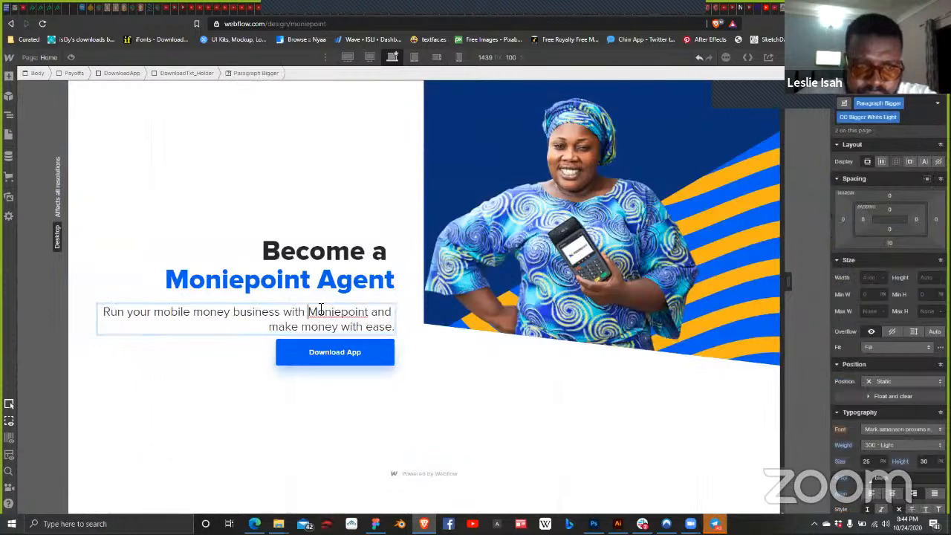
key(shift+Return)
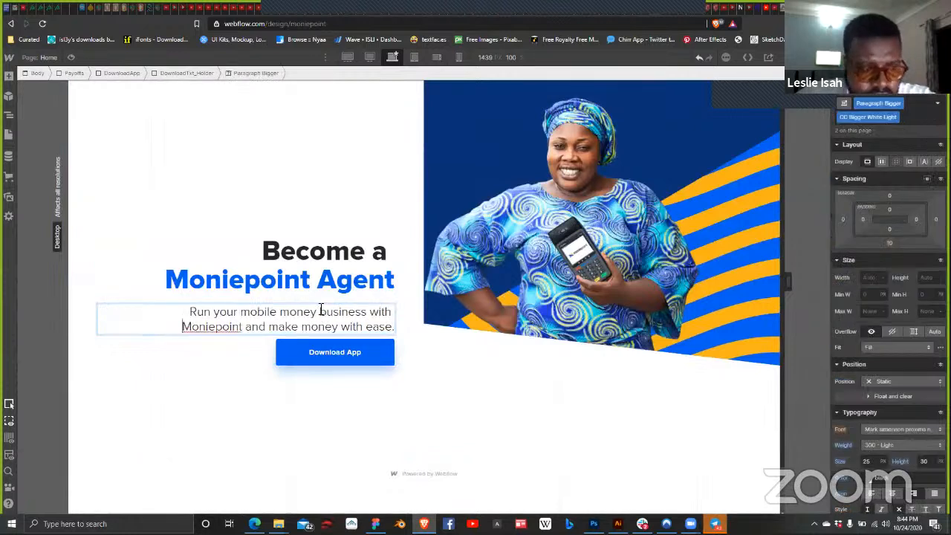
Step: Remove the line break before "Moniepoint" in the paragraph under the Become a Moniepoint Agent heading, and switch to the 1440px breakpoint
key(BackSpace)
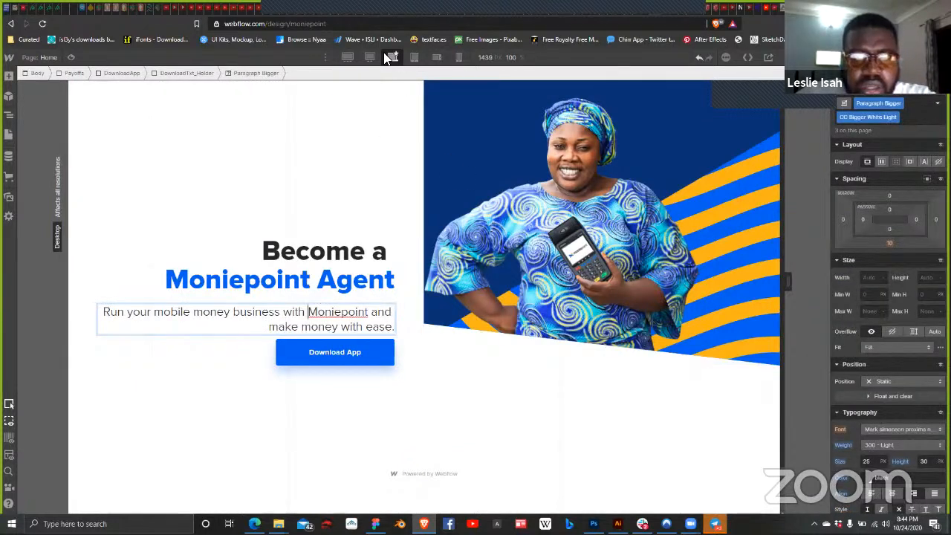
key(shift+2)
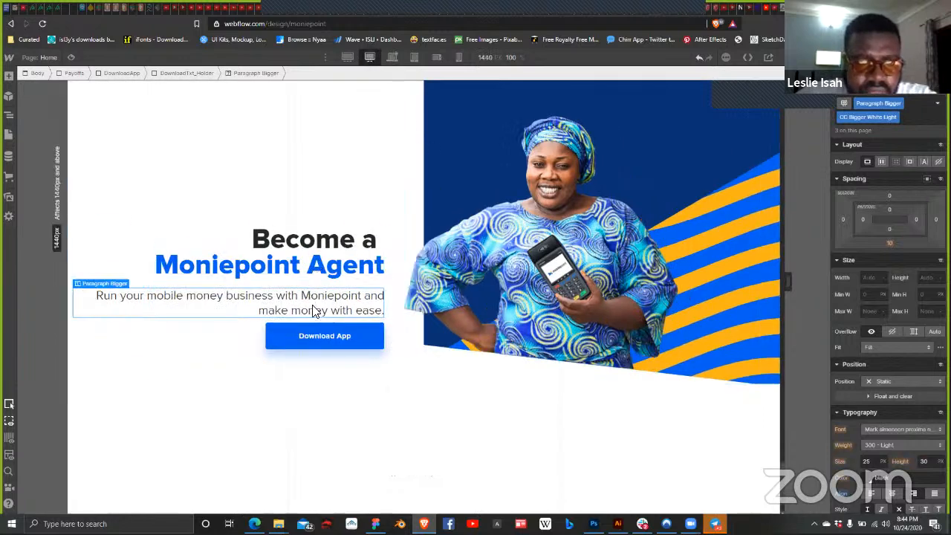
scroll(435, 254, up, 6)
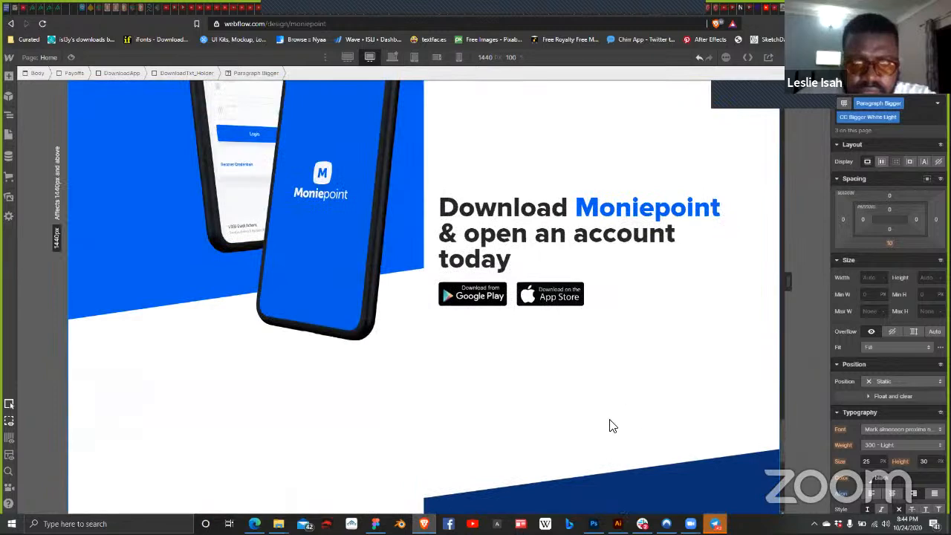
scroll(557, 282, down, 6)
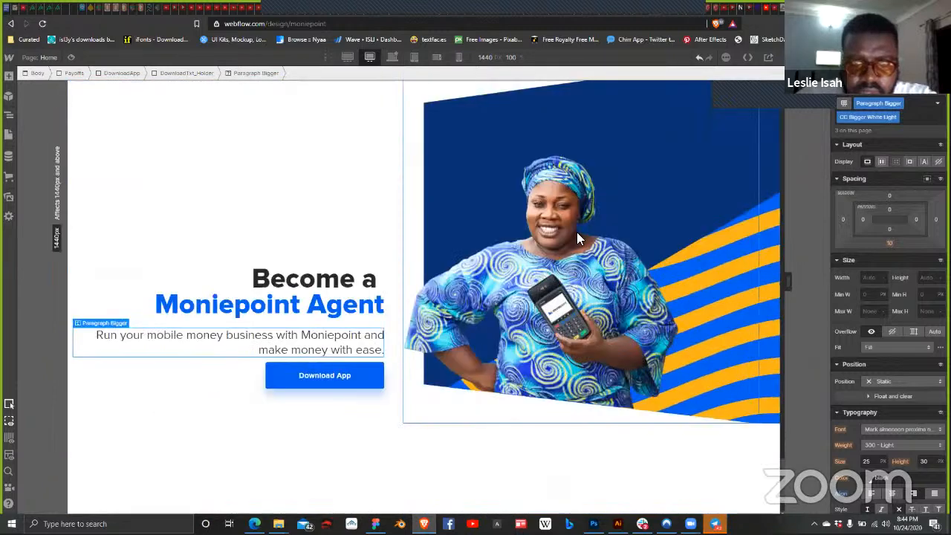
Step: Set the left margin of the DownloadTxt_Holder block around the Download Moniepoint heading to 20 px
scroll(569, 229, up, 6)
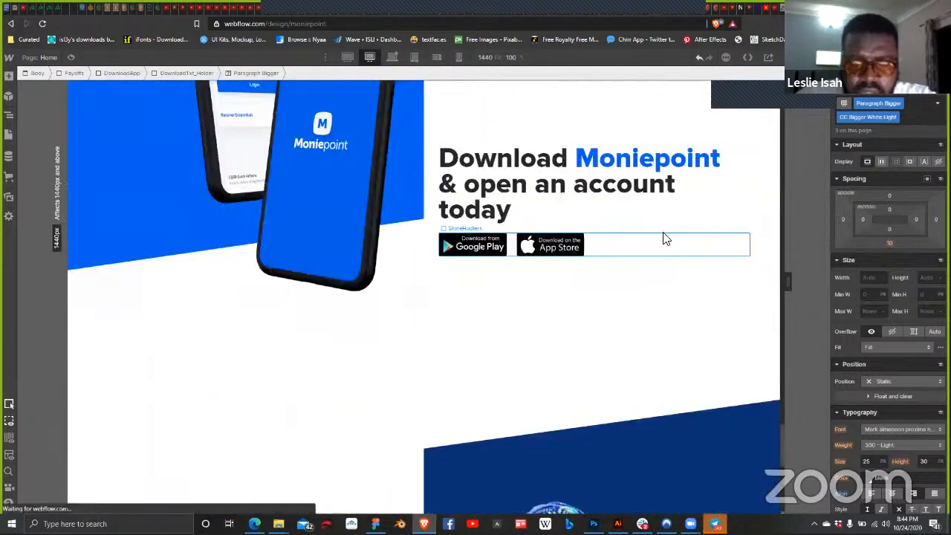
click(702, 240)
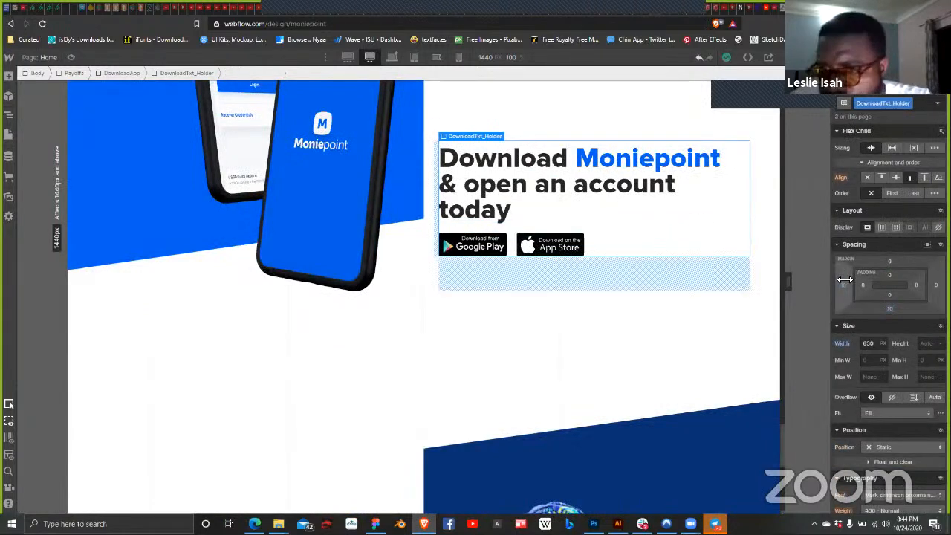
drag(849, 285, 844, 290)
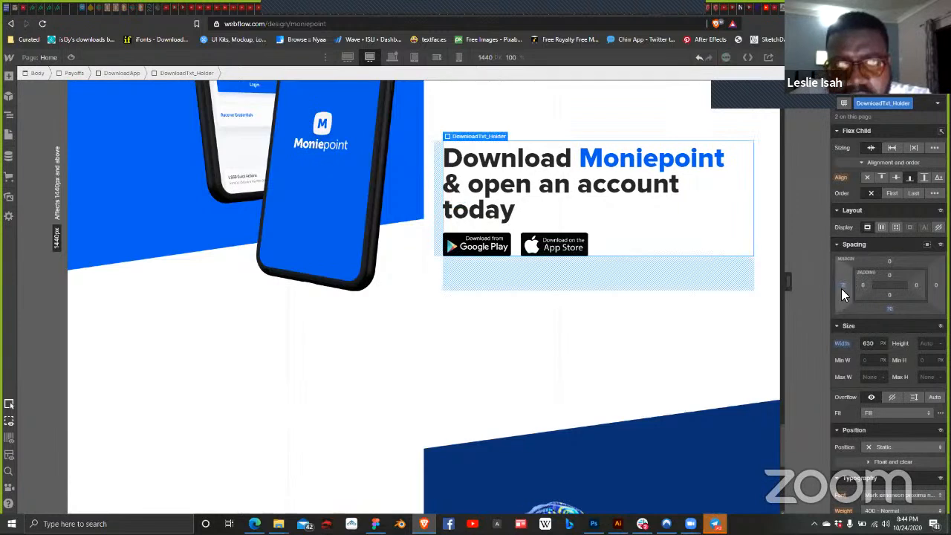
click(843, 285)
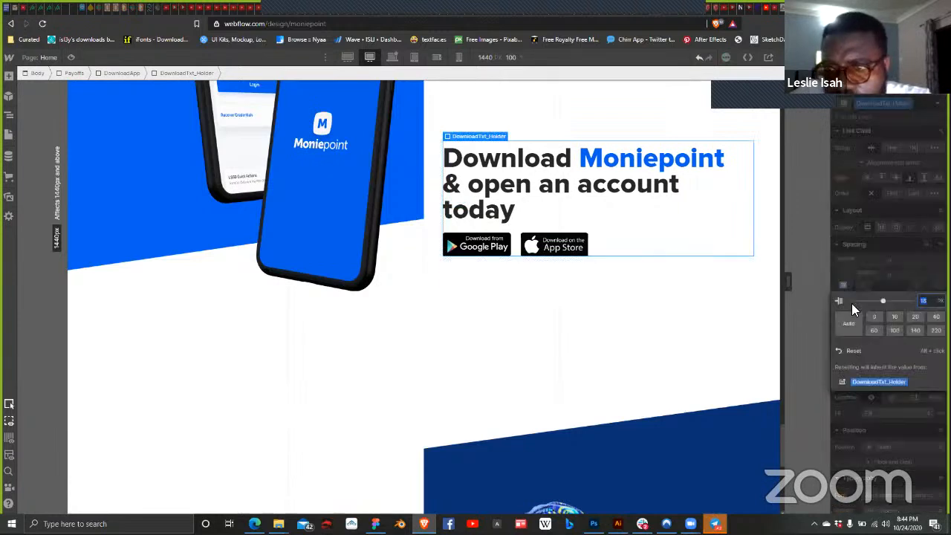
click(913, 315)
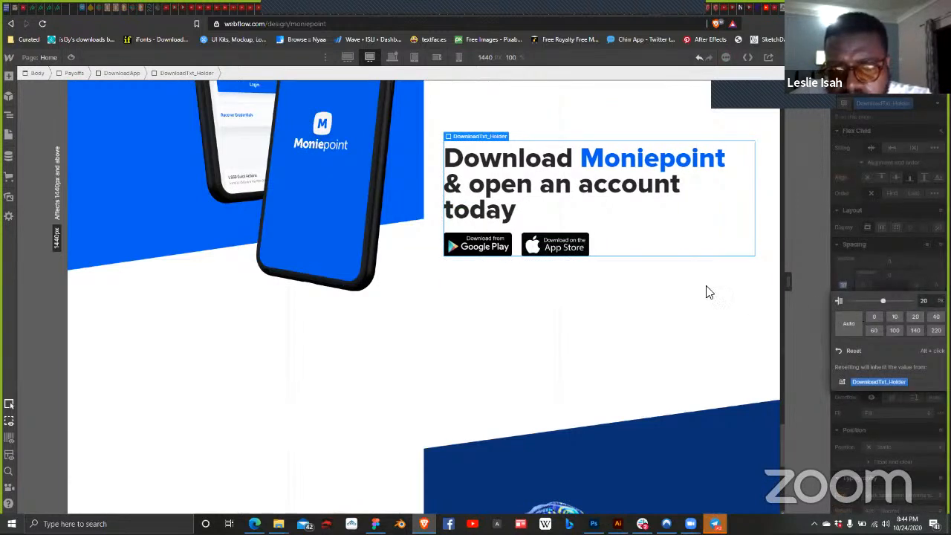
click(711, 323)
Step: Publish the site to the selected domain and switch to the live Moniepoint page
click(806, 57)
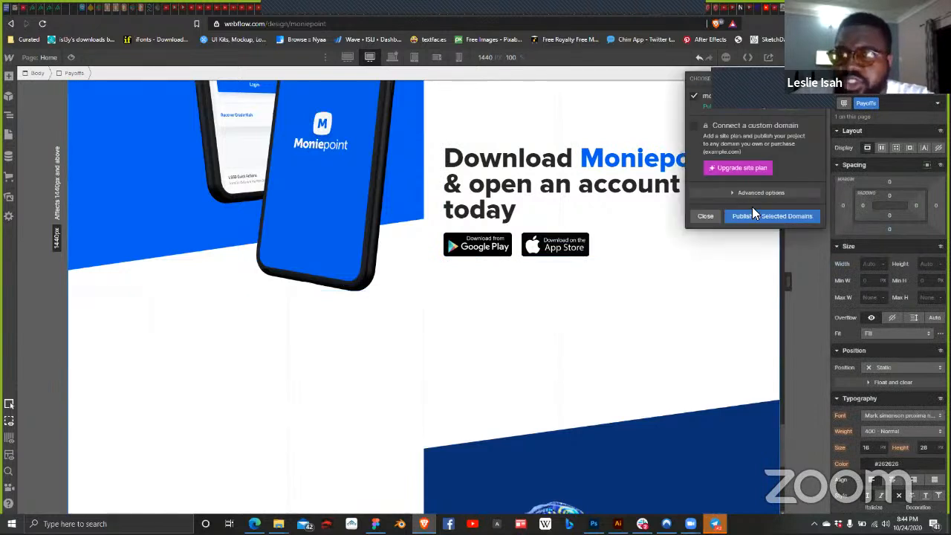
click(787, 216)
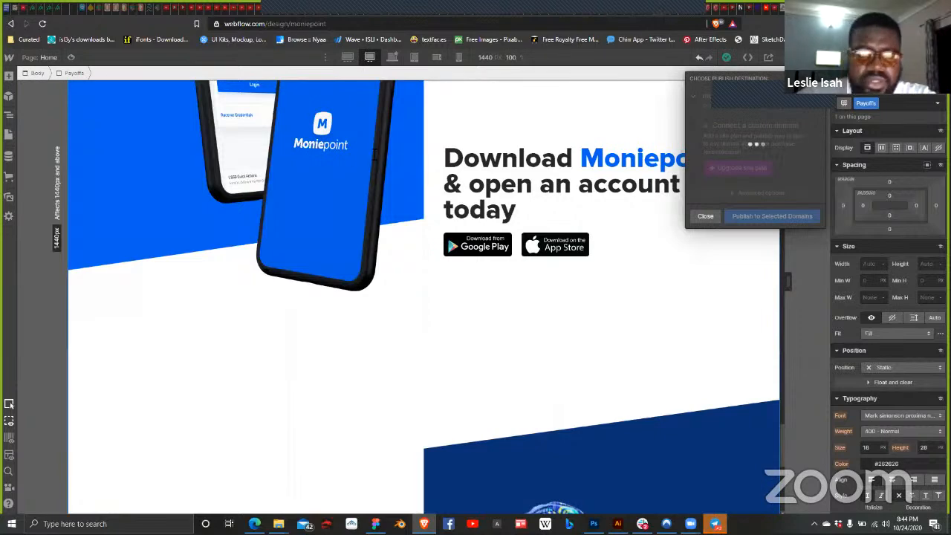
key(ctrl+Tab)
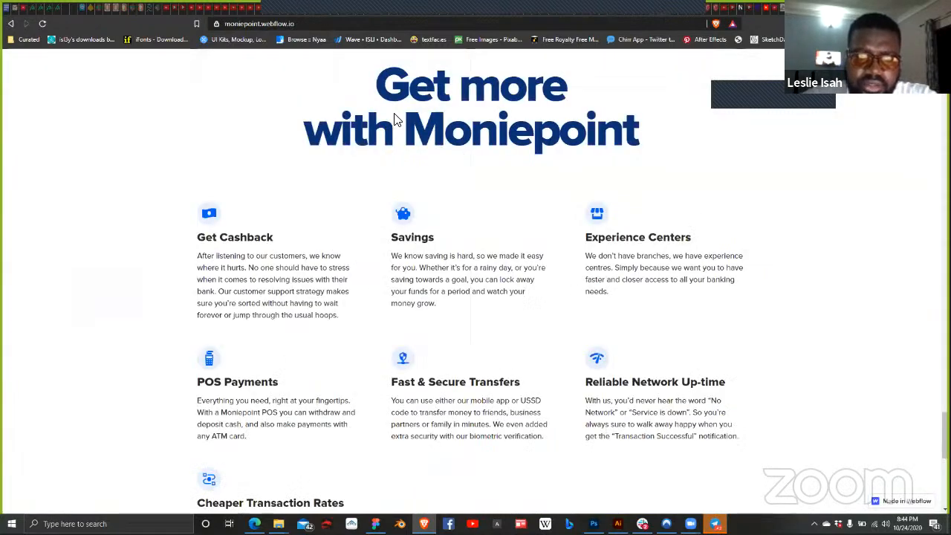
Step: Reload the live page and examine the paragraph alignment in the "Bringing banking closer to you." and "We built a Bank for you" sections
scroll(395, 119, up, 15)
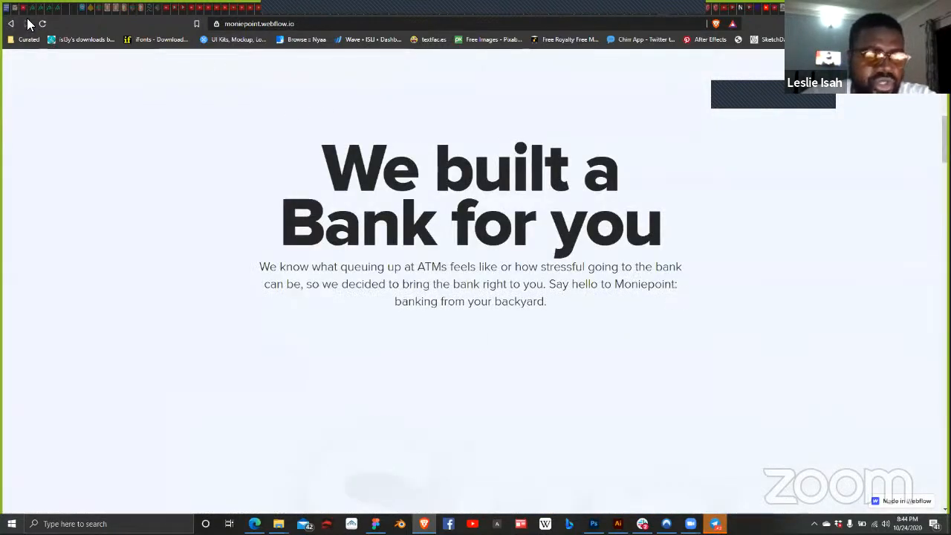
click(43, 23)
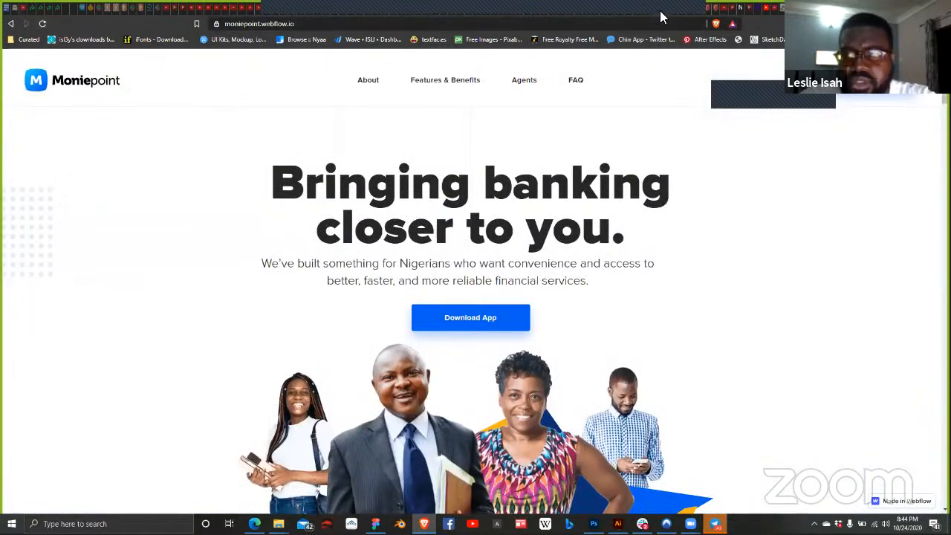
key(ctrl+shift+Tab)
key(ctrl+Tab)
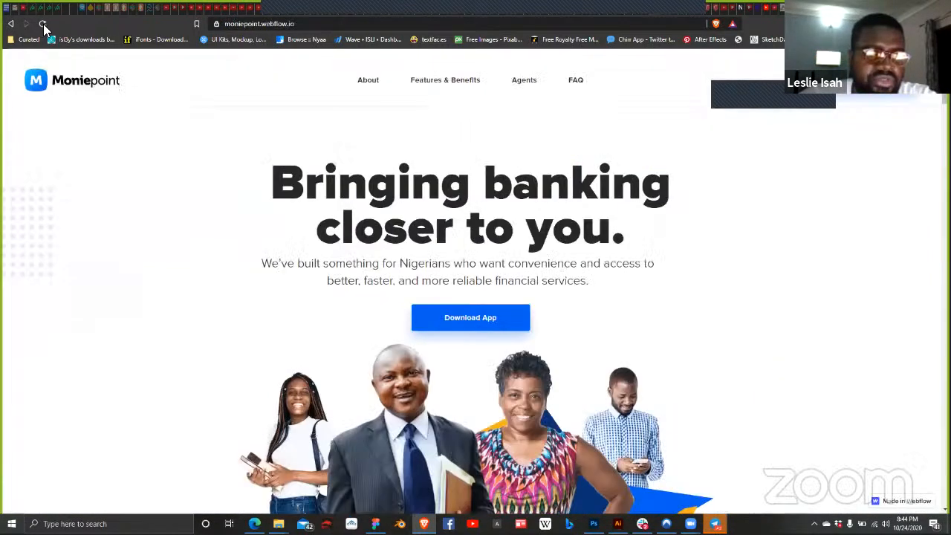
click(43, 23)
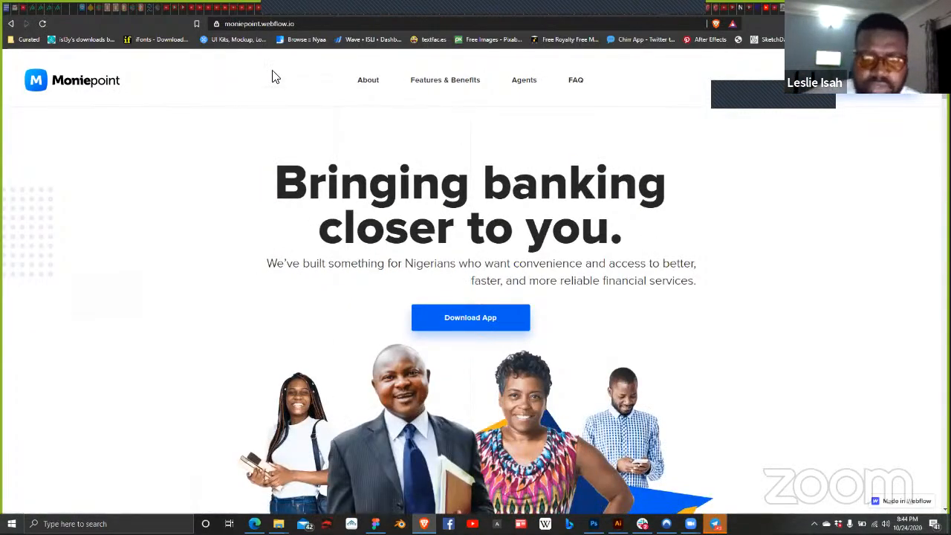
scroll(330, 156, down, 1)
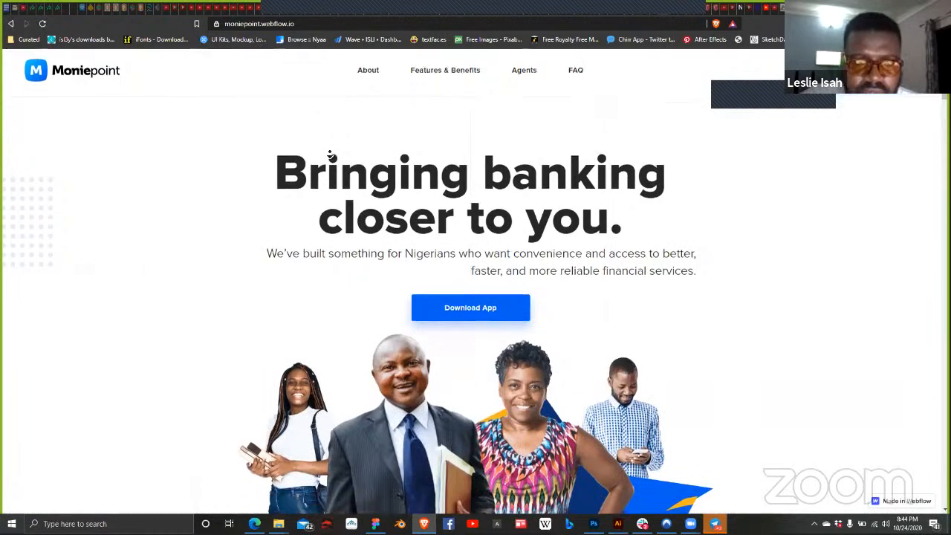
scroll(327, 164, down, 1)
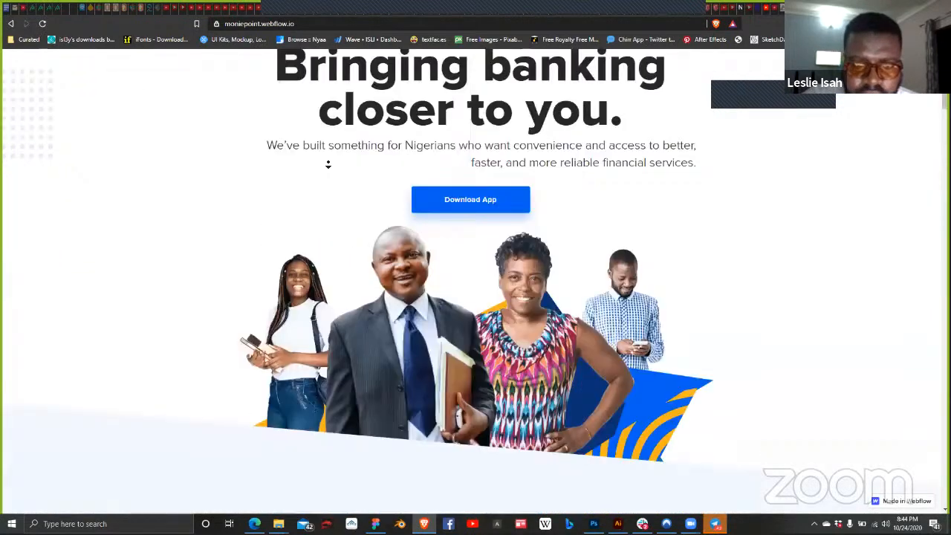
scroll(331, 157, down, 3)
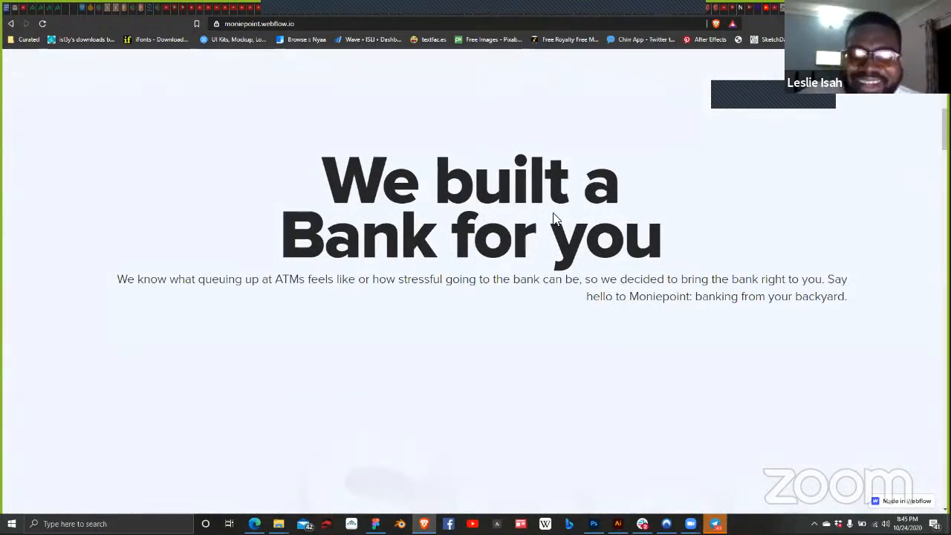
Step: Back in the Webflow design, add the combo class AgentalignLeft to the paragraph under the Become a Moniepoint Agent heading
key(ctrl+shift+Tab)
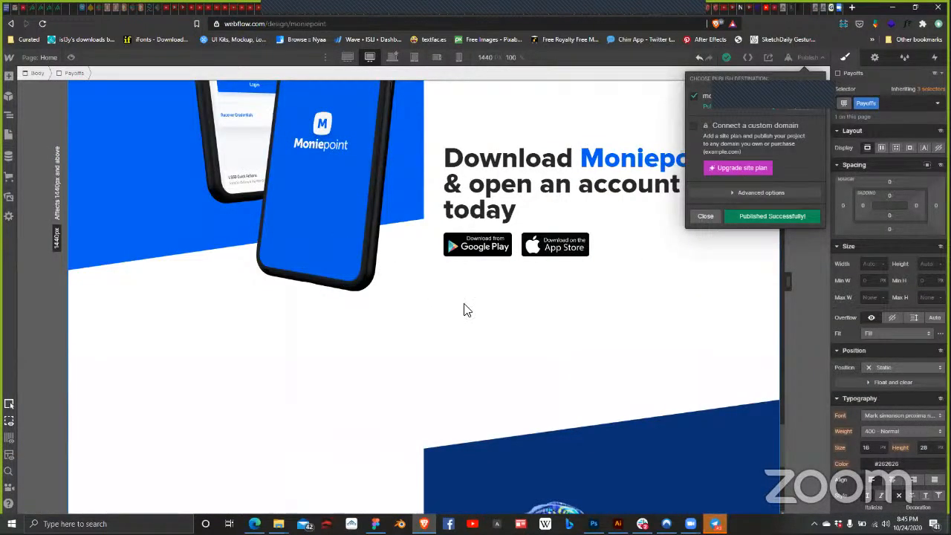
scroll(463, 309, down, 4)
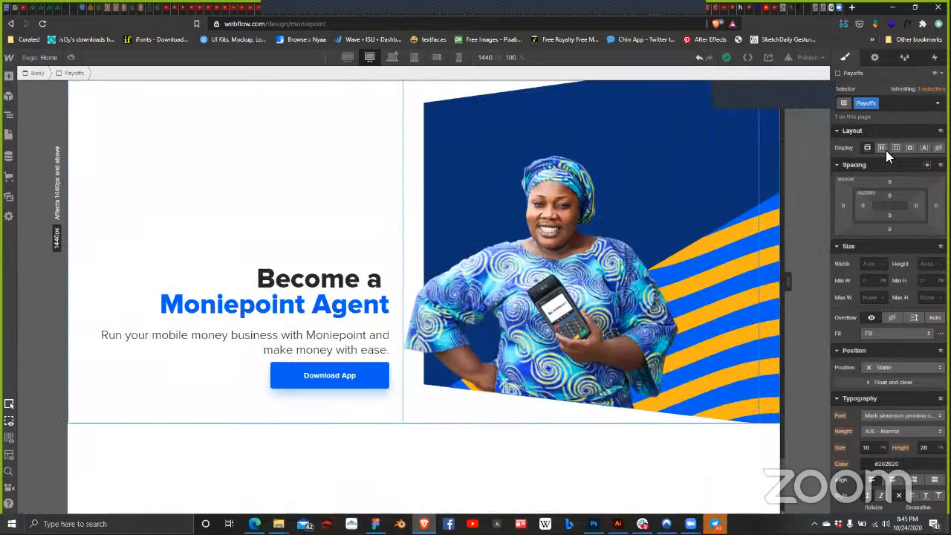
click(900, 125)
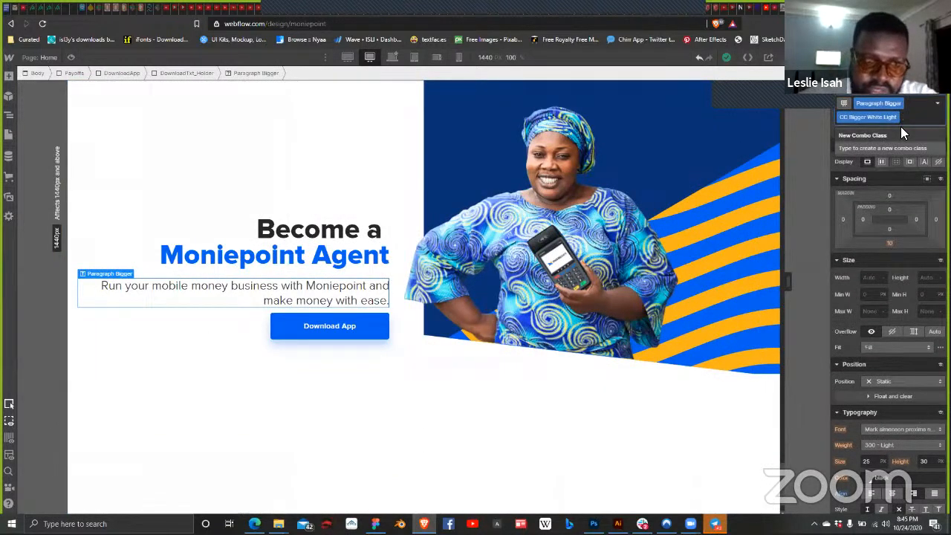
text(a)
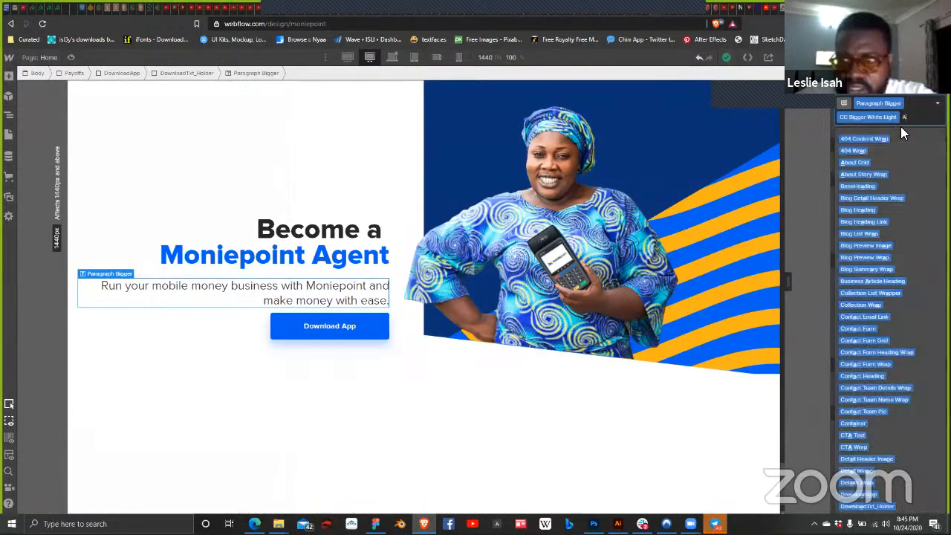
text(gent)
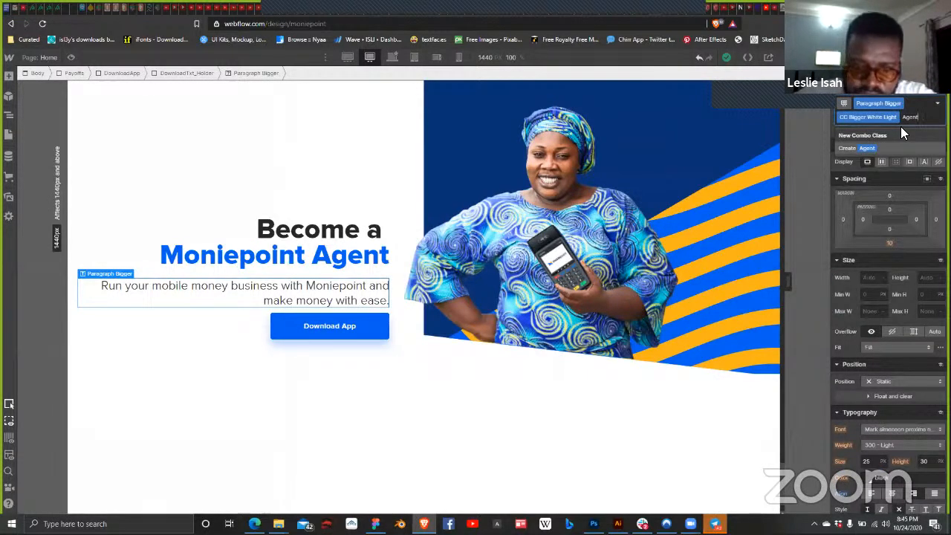
text(_)
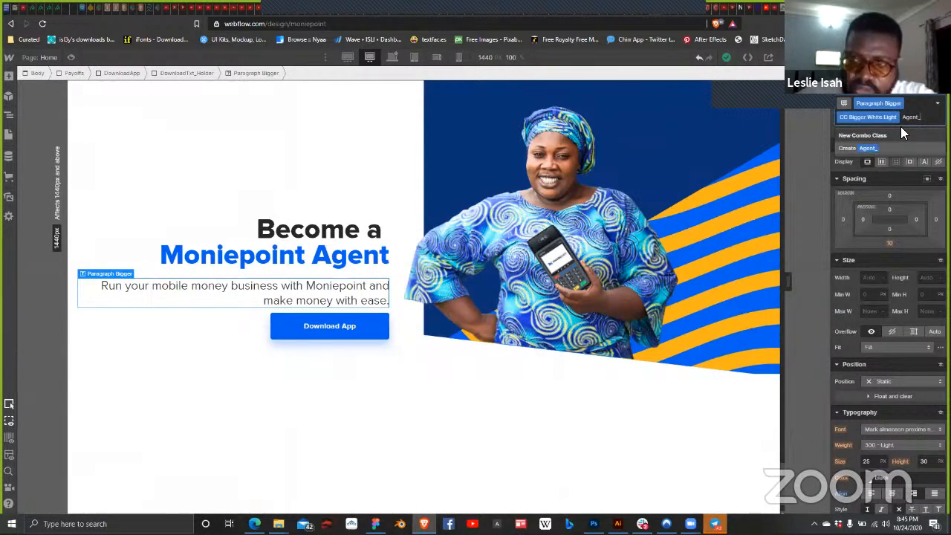
key(BackSpace)
text(A)
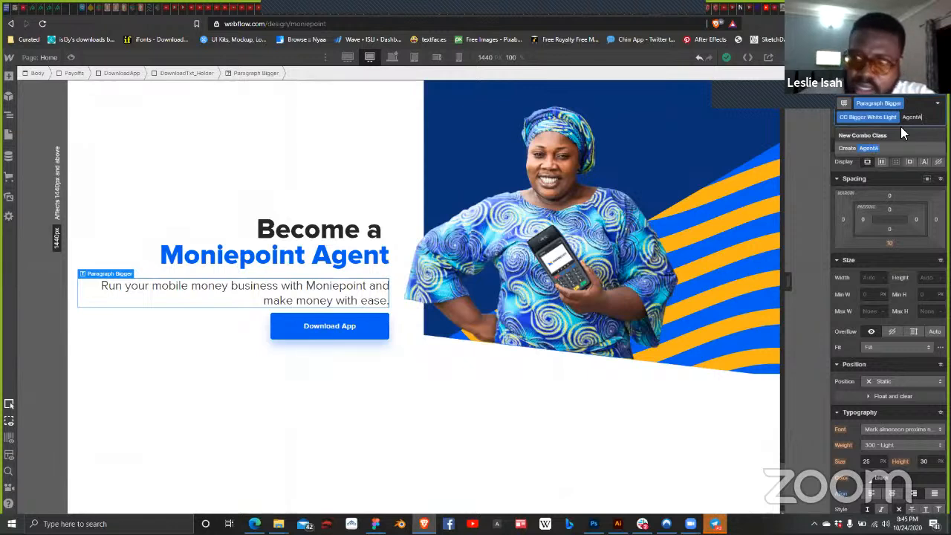
key(BackSpace)
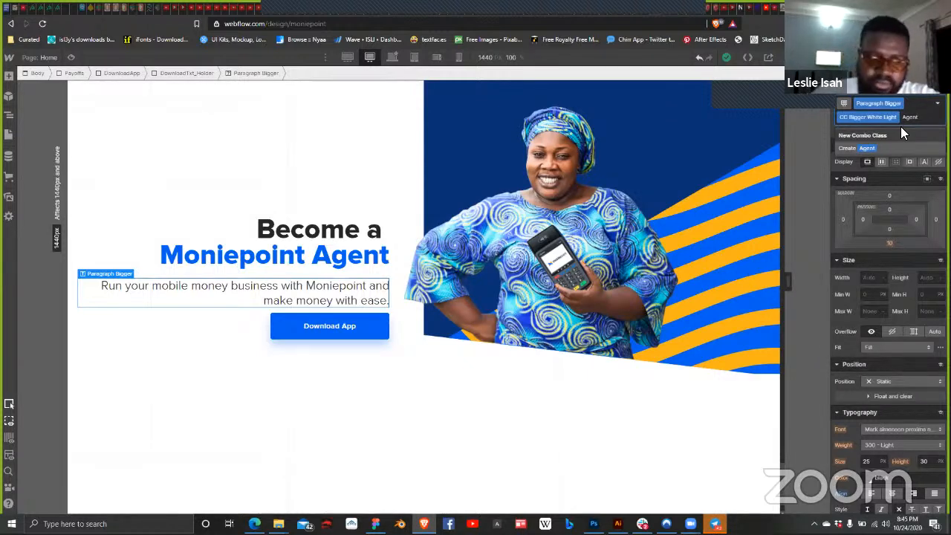
text(a)
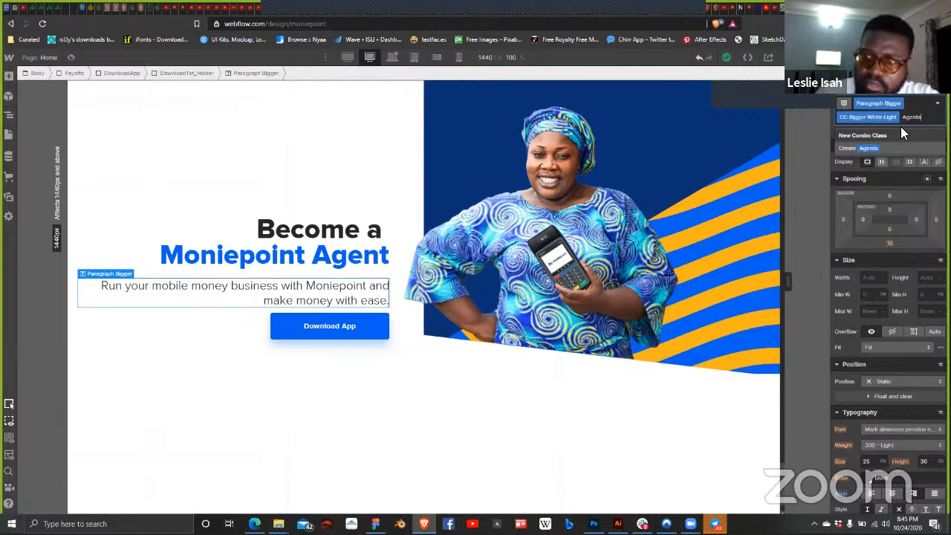
text(LIGN)
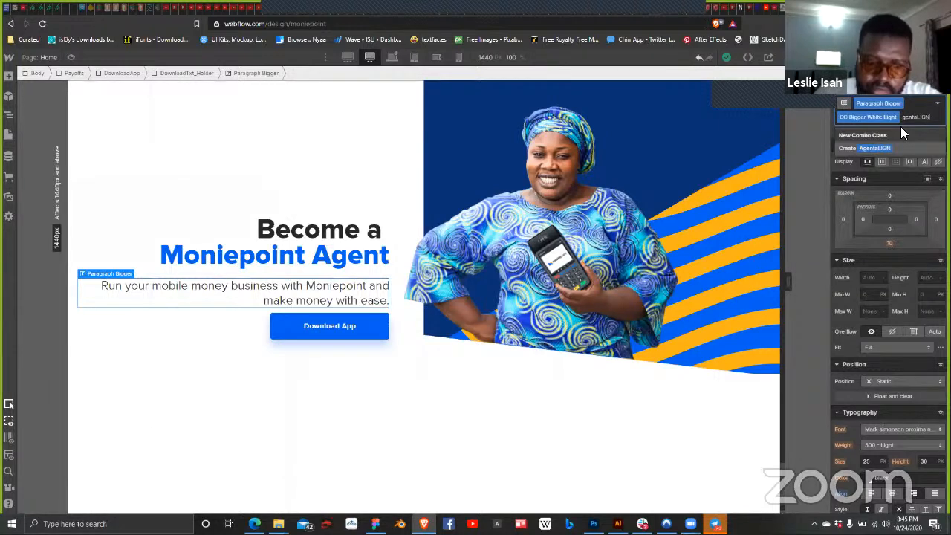
text(EFT)
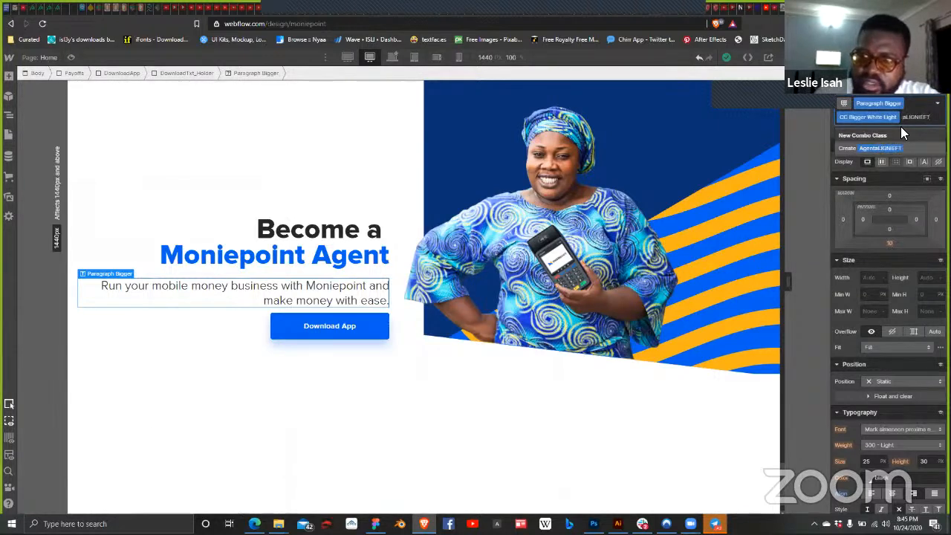
key(BackSpace)
key(BackSpace)
key(BackSpace)
key(BackSpace)
key(BackSpace)
key(BackSpace)
key(BackSpace)
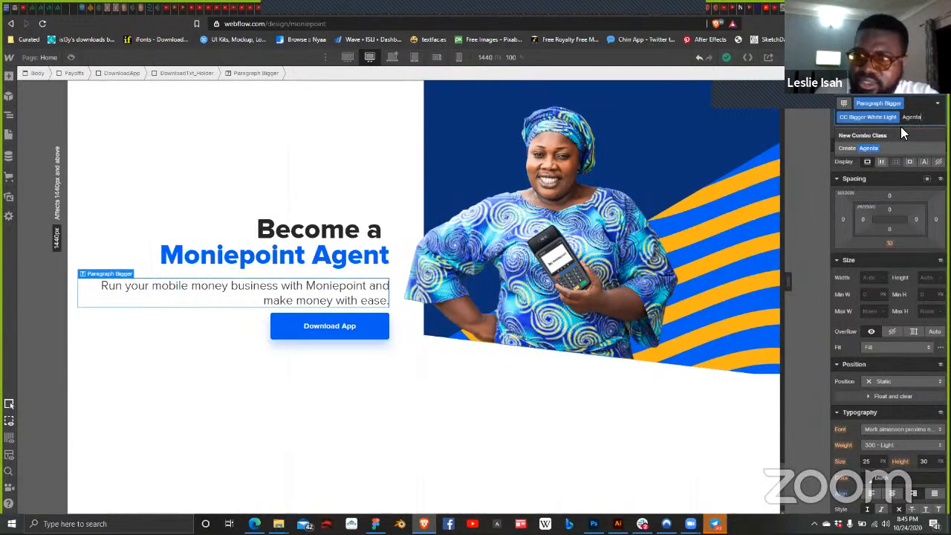
text(lign)
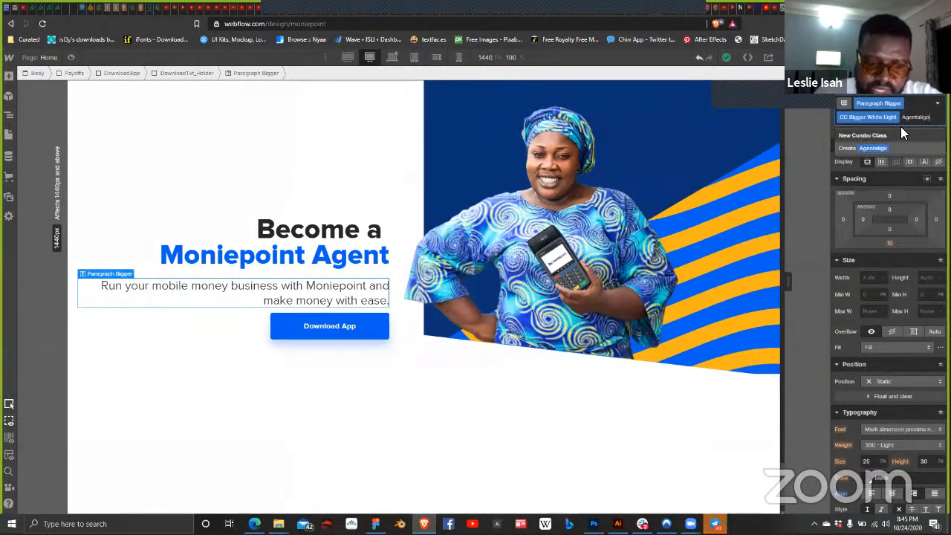
text(Left)
key(Return)
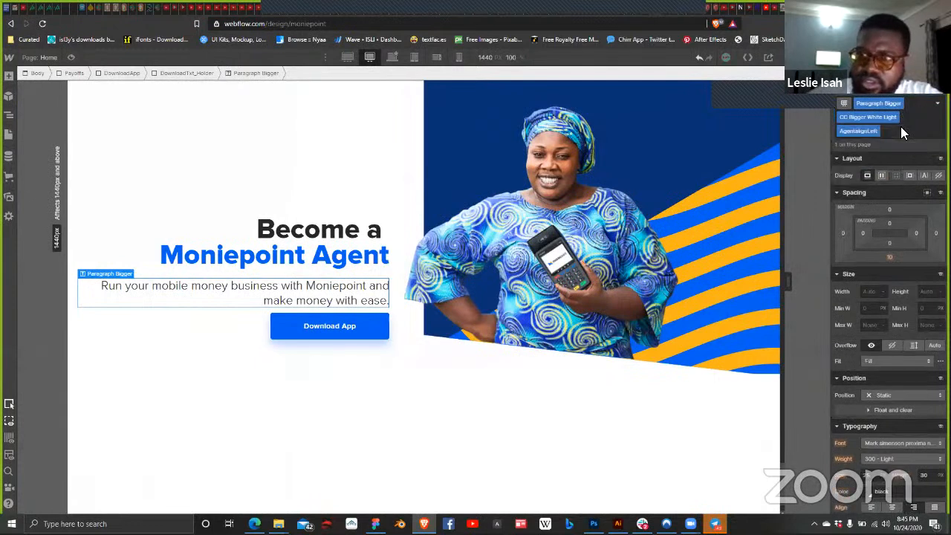
Step: Rename the combo class on the paragraph under the Become a Moniepoint Agent heading to AgentalignRight
click(864, 138)
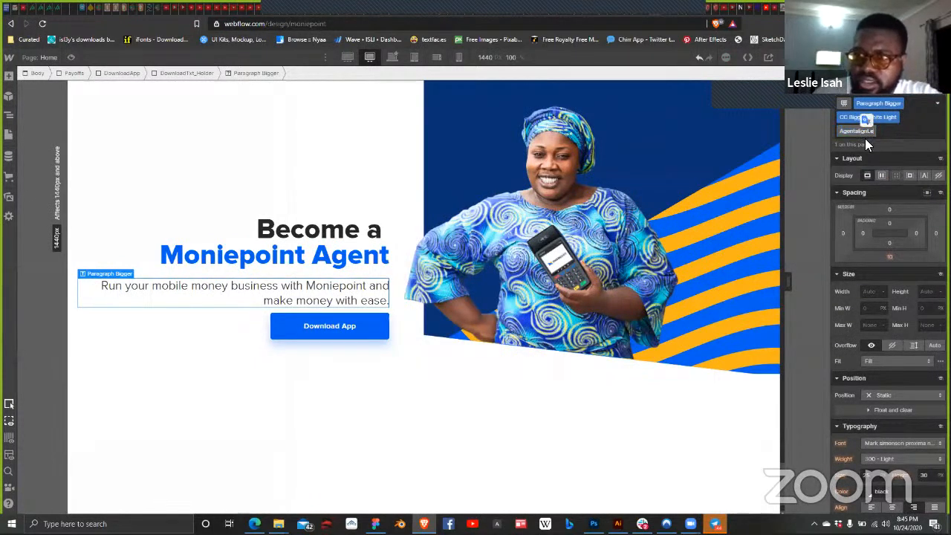
key(BackSpace)
key(BackSpace)
text(Right)
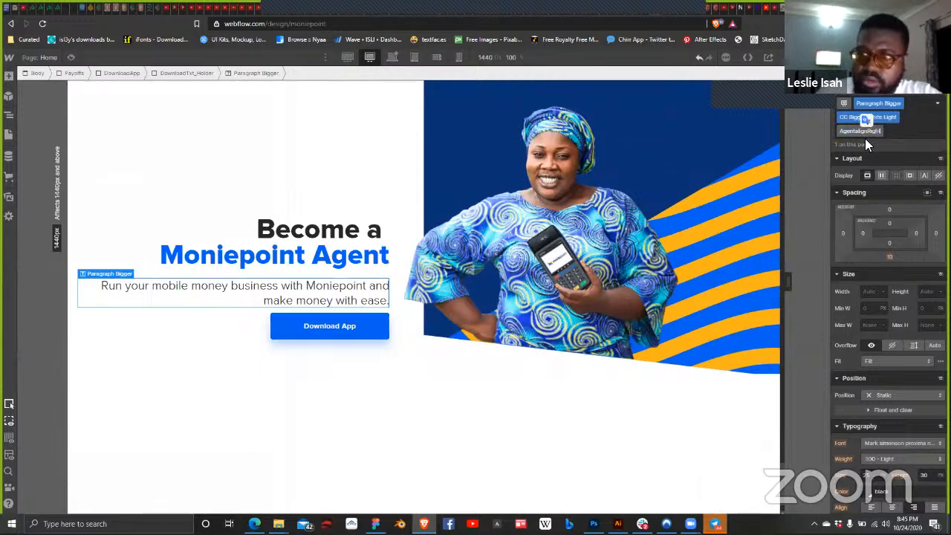
key(Return)
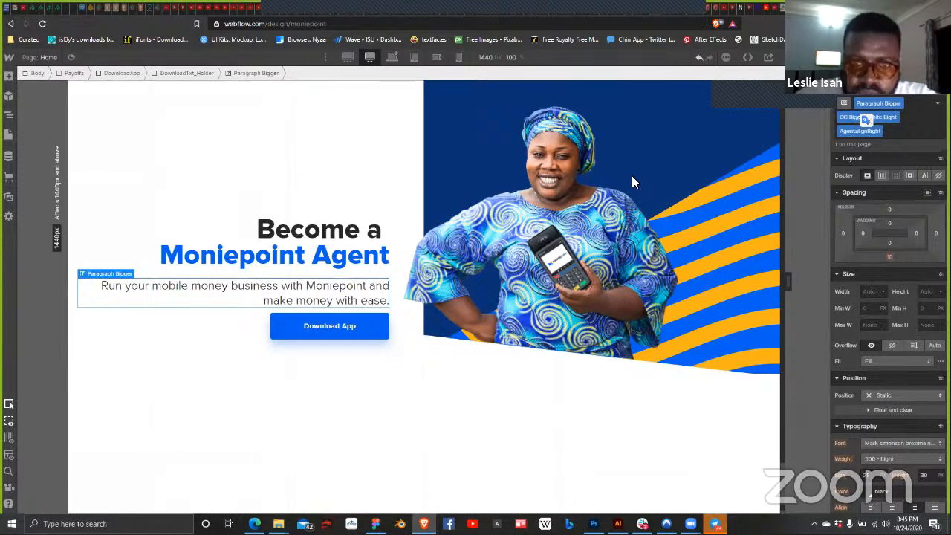
Step: At the base desktop breakpoint, centre-align the paragraph under the "We built a Bank for you" heading
scroll(632, 183, down, 8)
scroll(592, 198, up, 3)
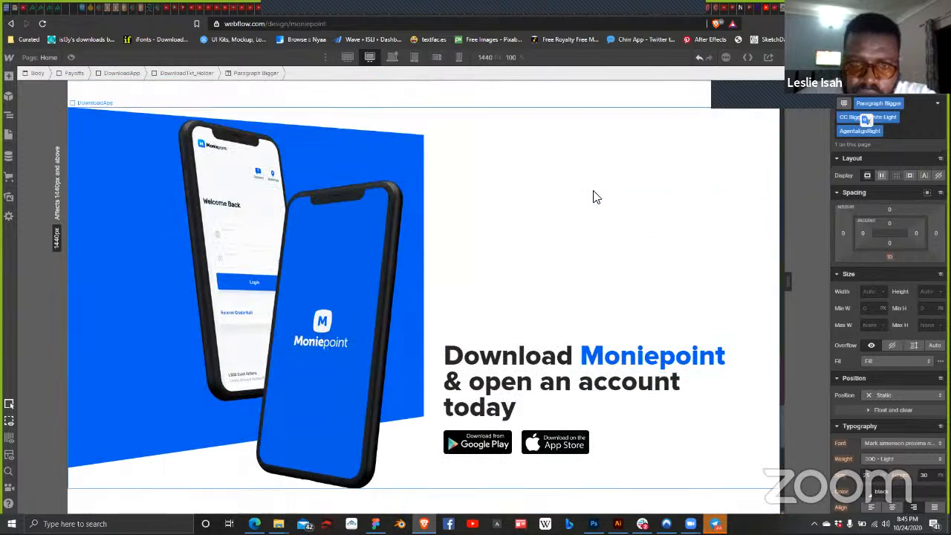
scroll(592, 197, down, 10)
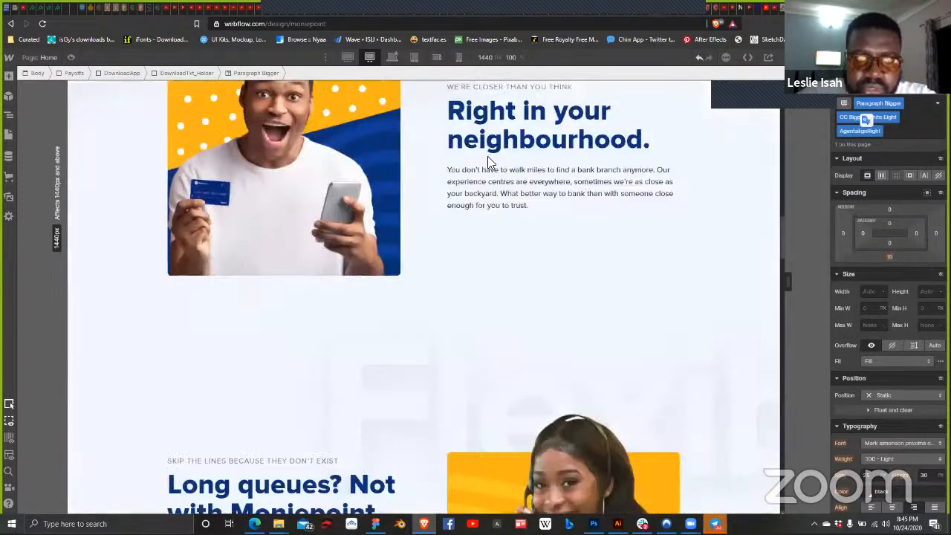
click(391, 57)
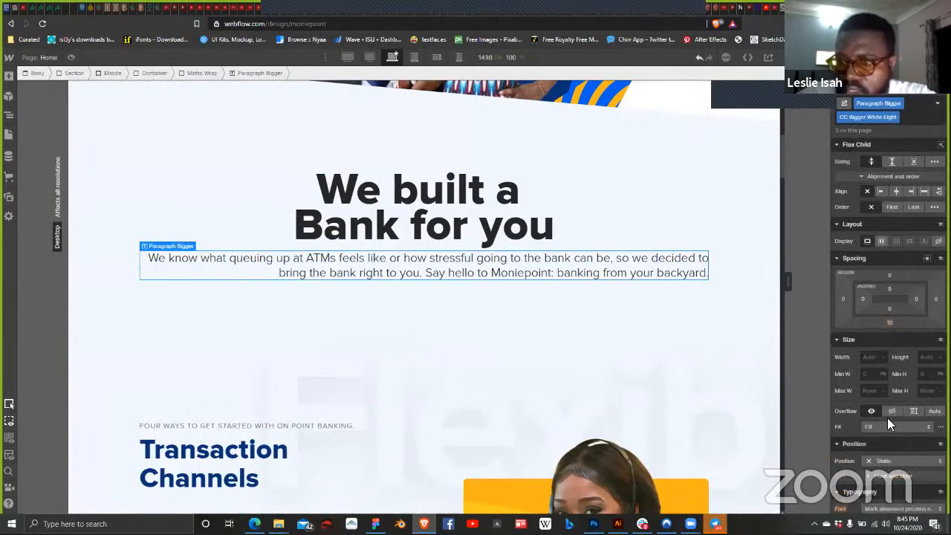
scroll(887, 417, down, 3)
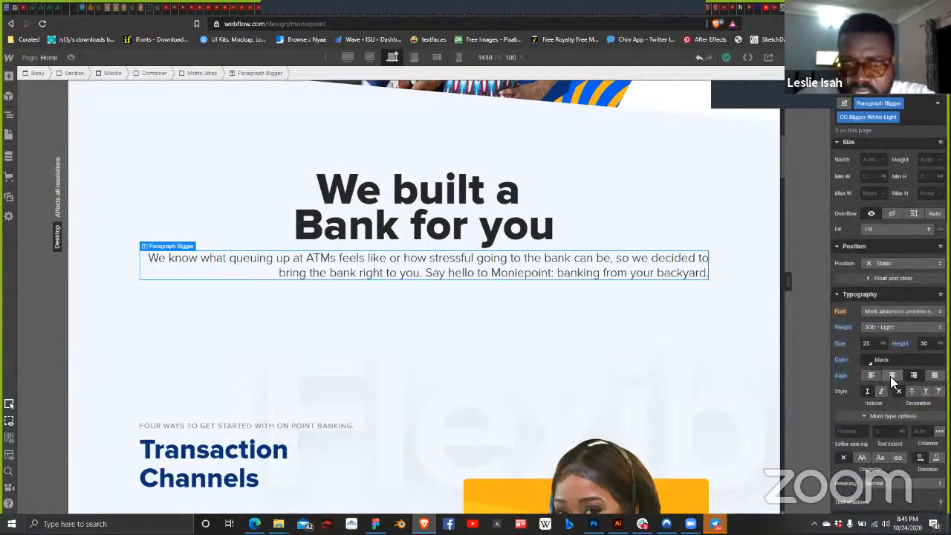
click(892, 375)
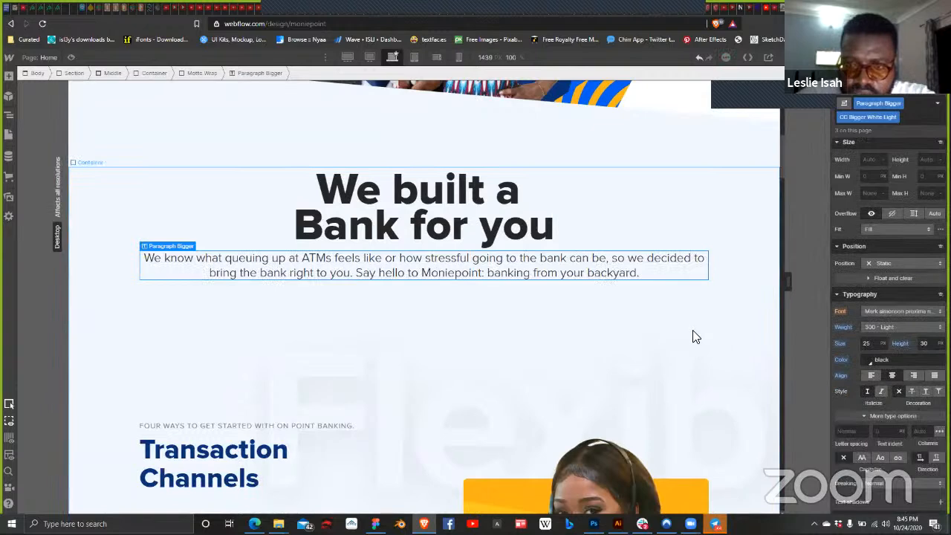
Step: Reapply the AgentalignRight combo class to the paragraph under Become a Moniepoint Agent and right-align its text
scroll(694, 336, down, 5)
scroll(695, 336, down, 5)
scroll(692, 338, down, 5)
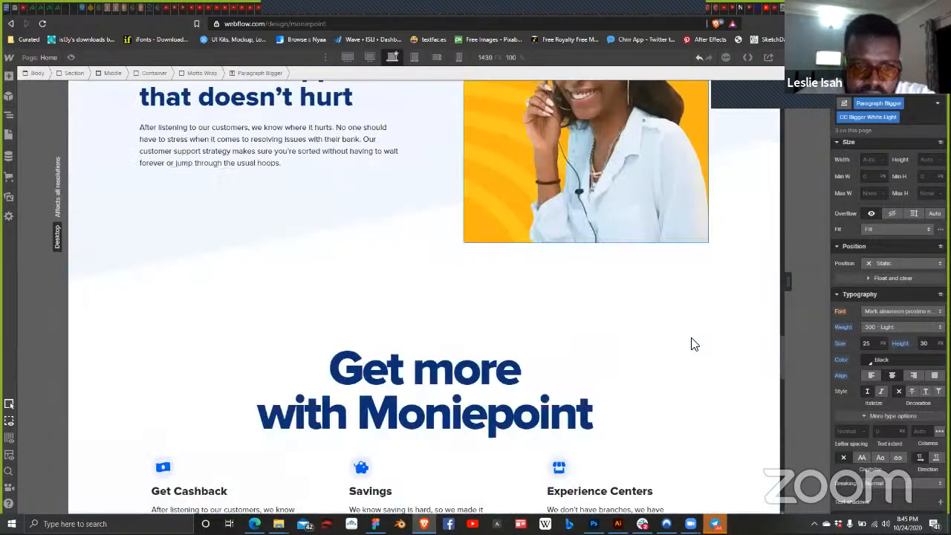
scroll(410, 268, down, 5)
scroll(343, 306, down, 5)
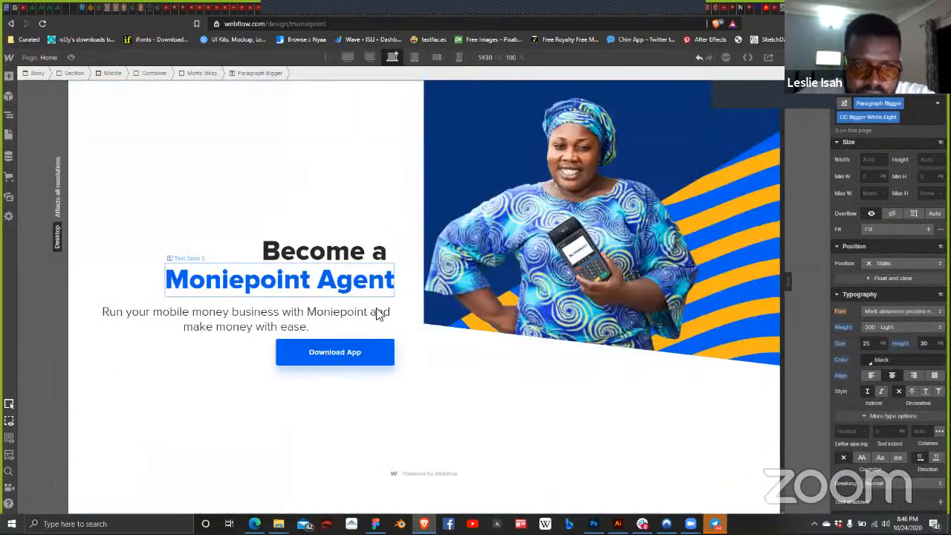
click(377, 314)
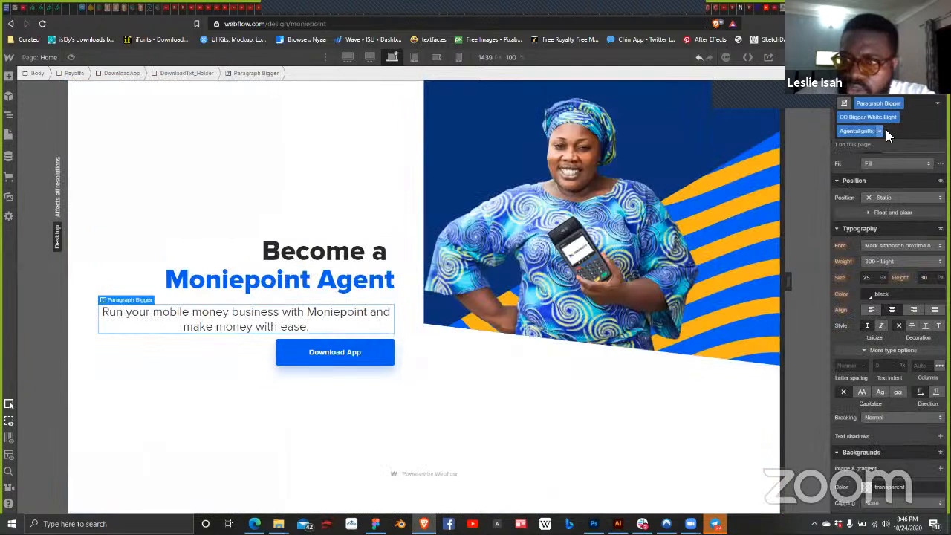
click(887, 131)
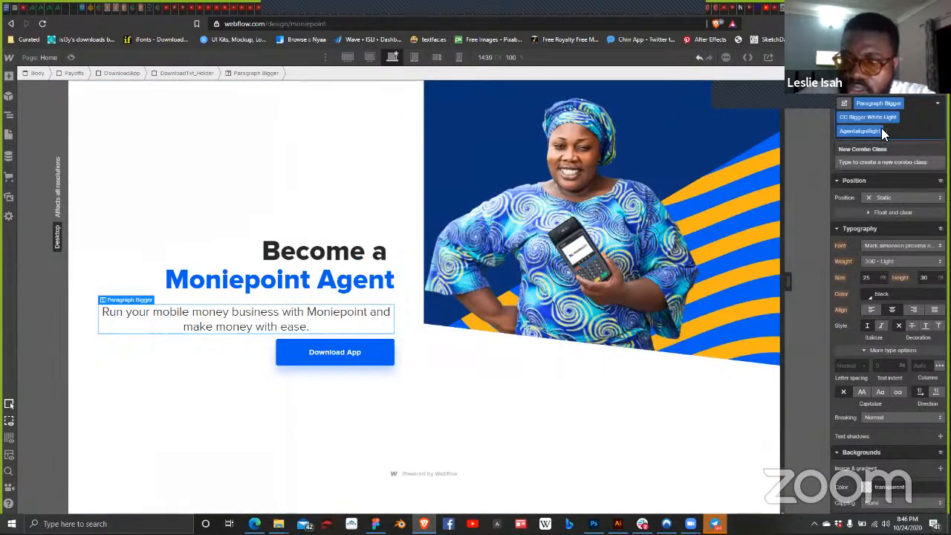
key(BackSpace)
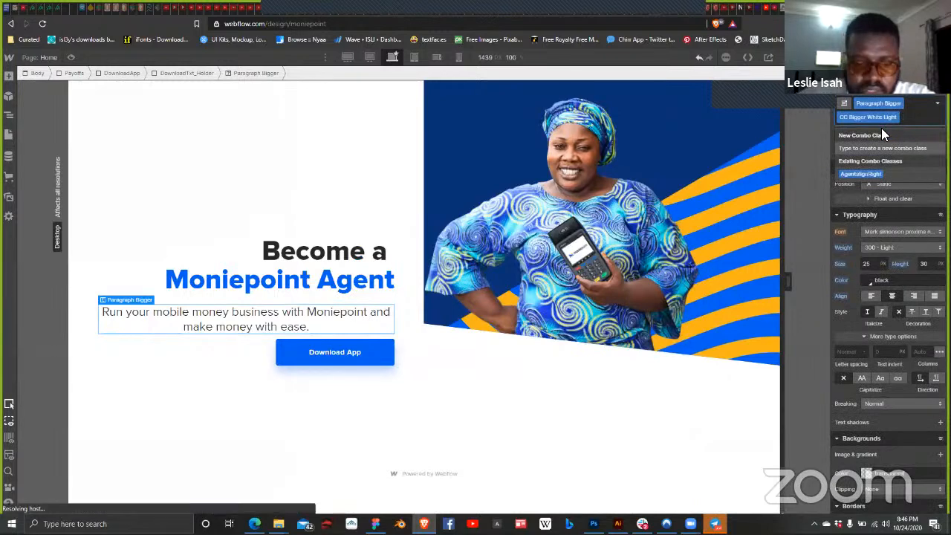
text(Ali)
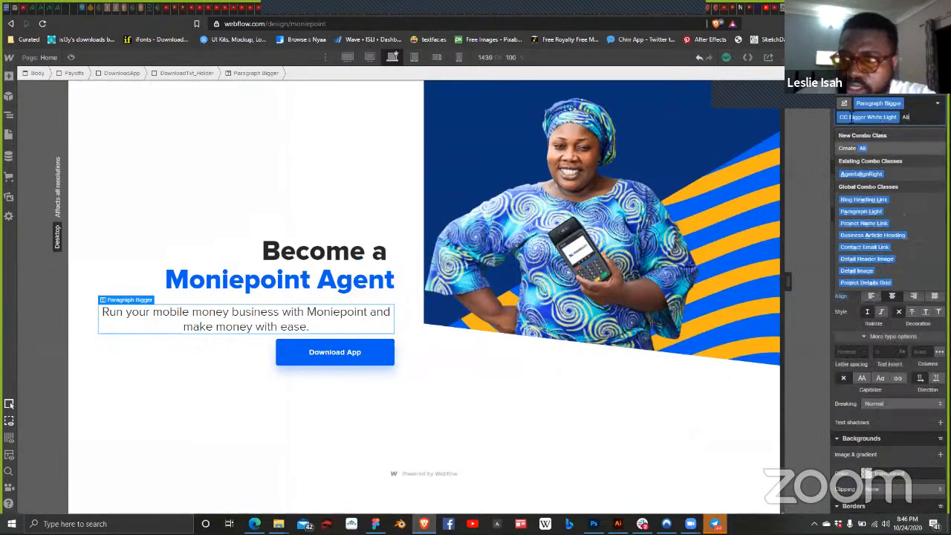
click(860, 172)
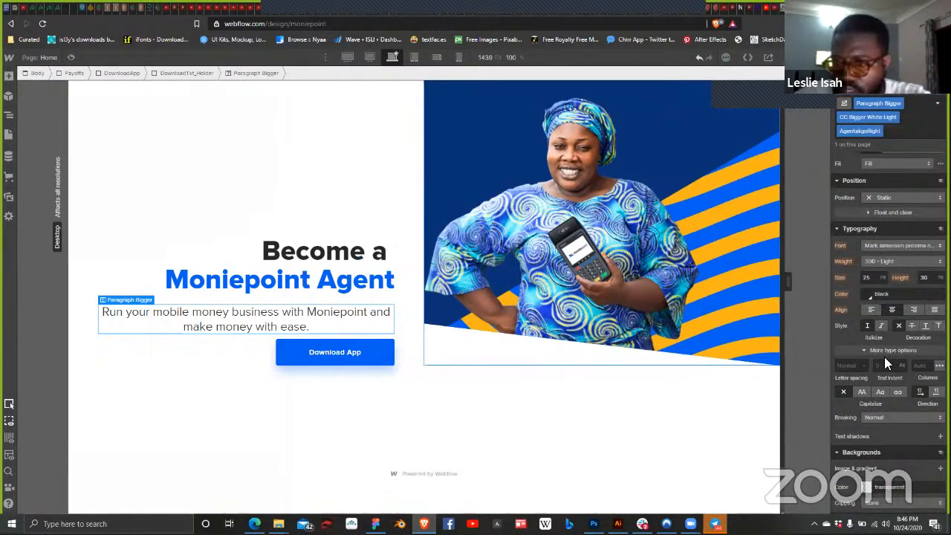
click(913, 308)
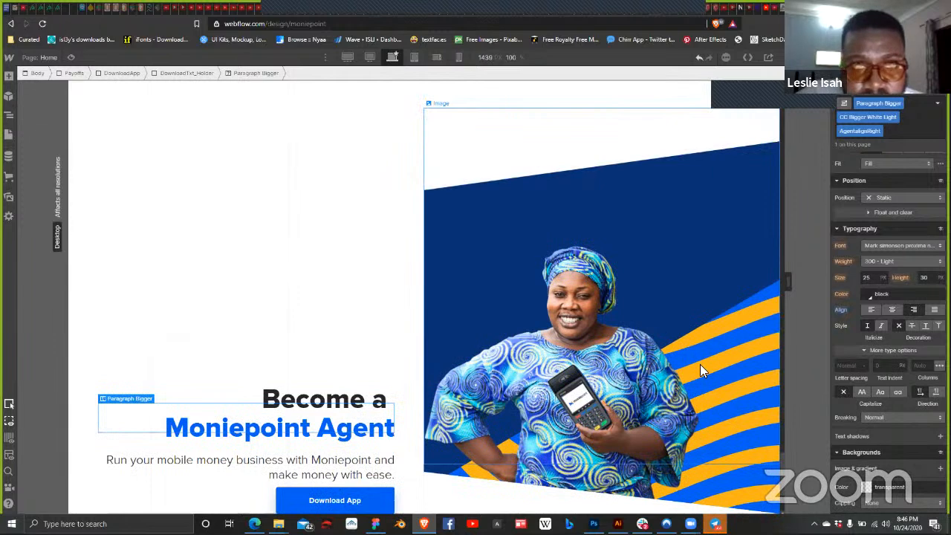
Step: Publish the site to the selected domain and close the publishing dialog
scroll(700, 365, up, 4)
scroll(700, 365, up, 5)
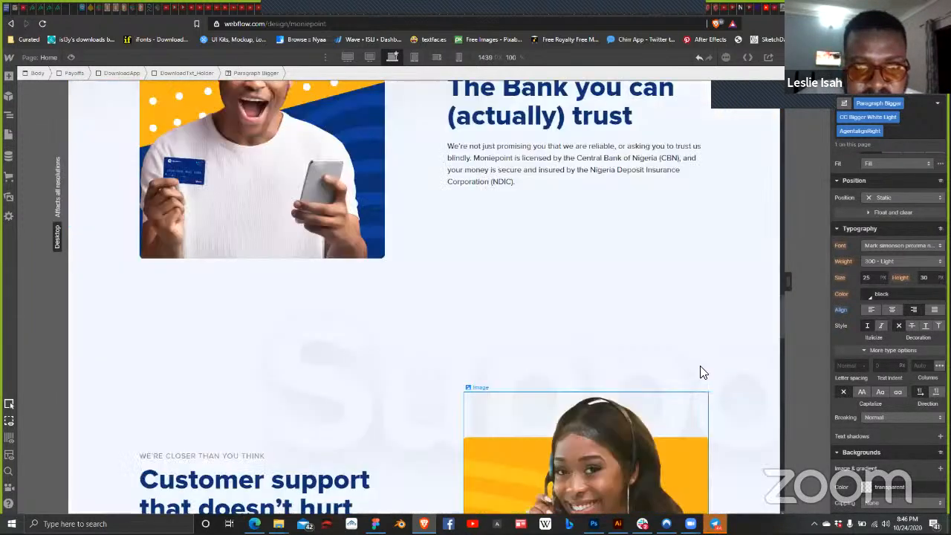
scroll(700, 372, up, 5)
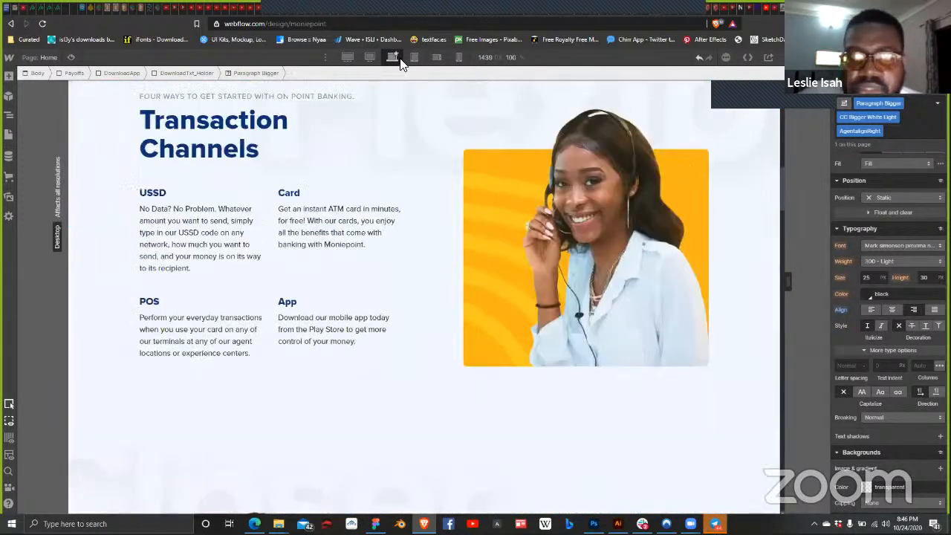
scroll(622, 129, up, 7)
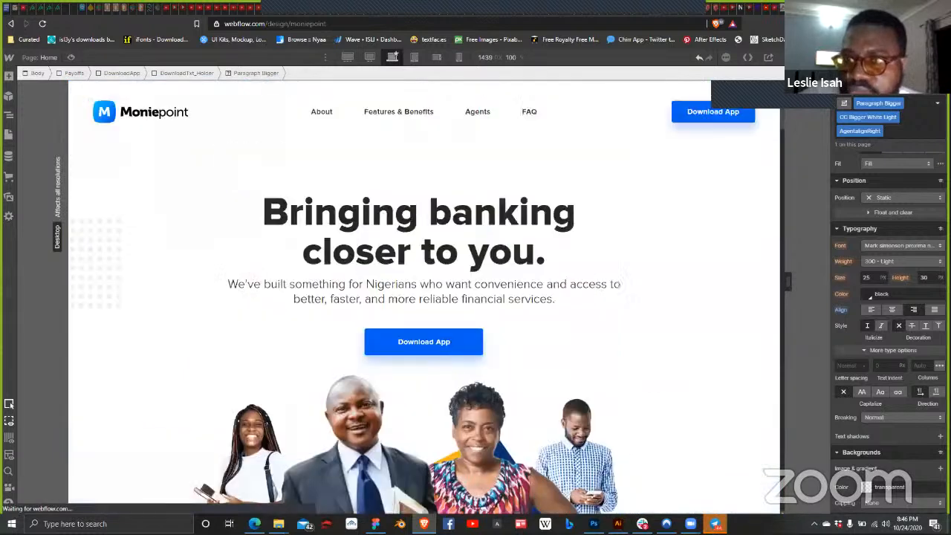
click(810, 58)
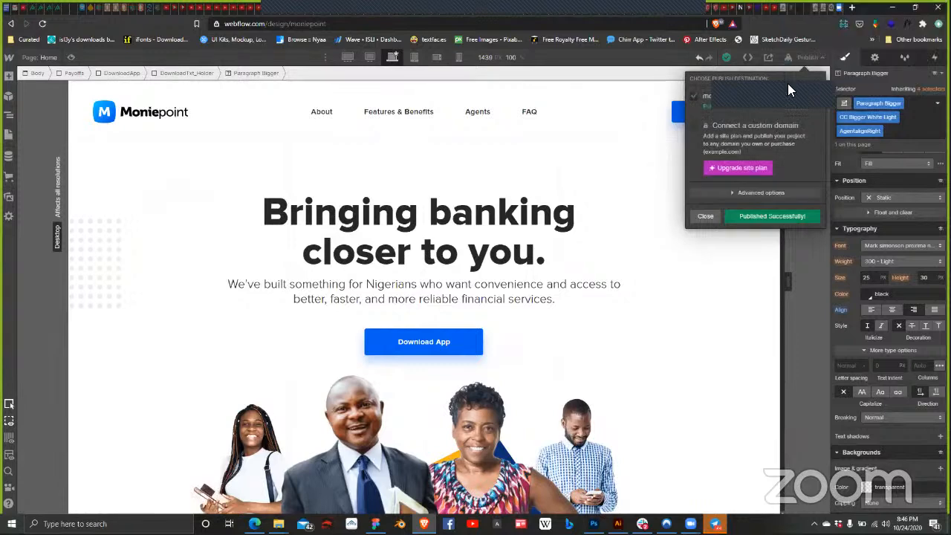
click(705, 216)
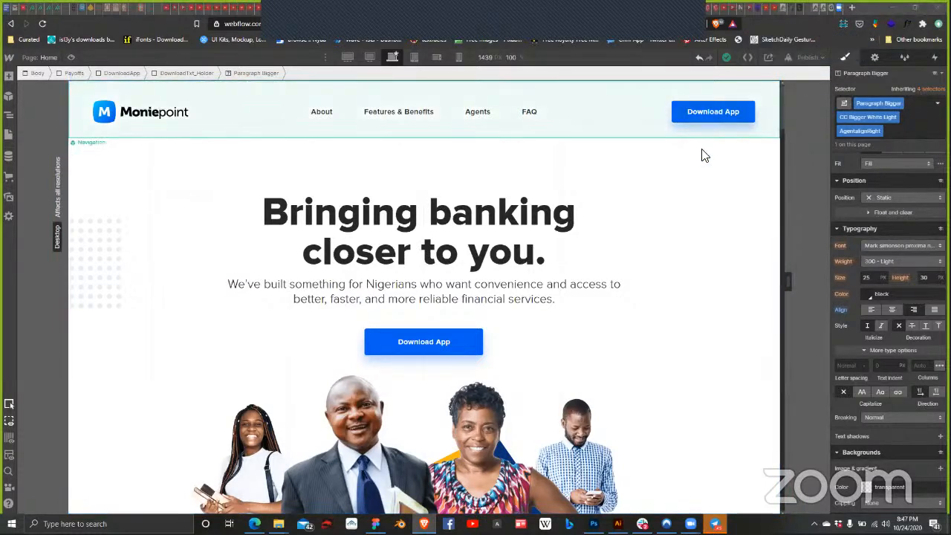
Step: Switch to the live Moniepoint page, reload it and examine the paragraph alignment in the "We built a Bank for you" and intro sections
key(ctrl+Tab)
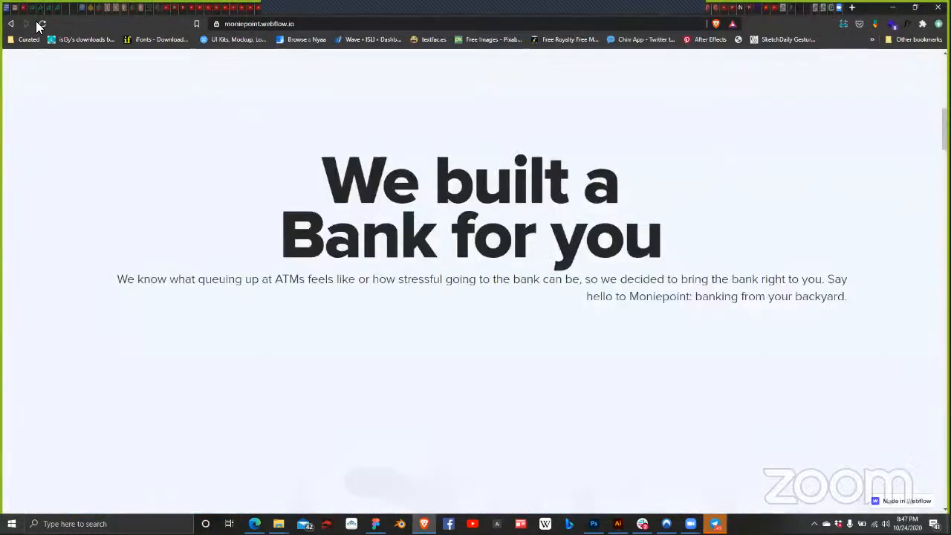
click(41, 24)
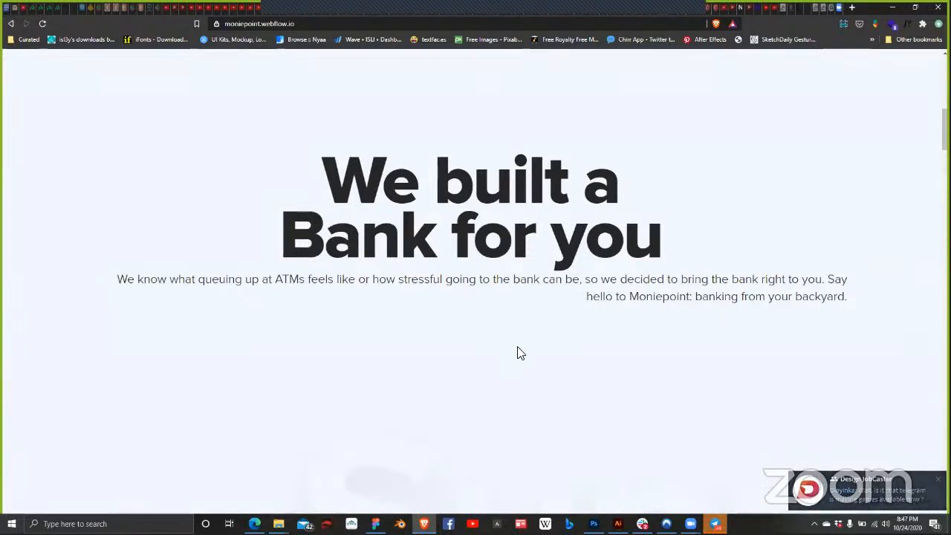
scroll(520, 353, up, 1)
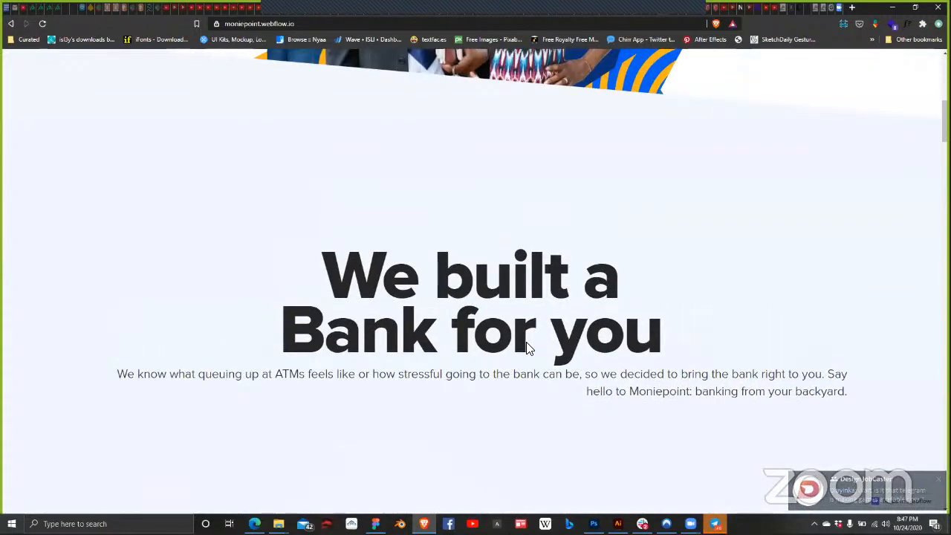
scroll(606, 18, up, 5)
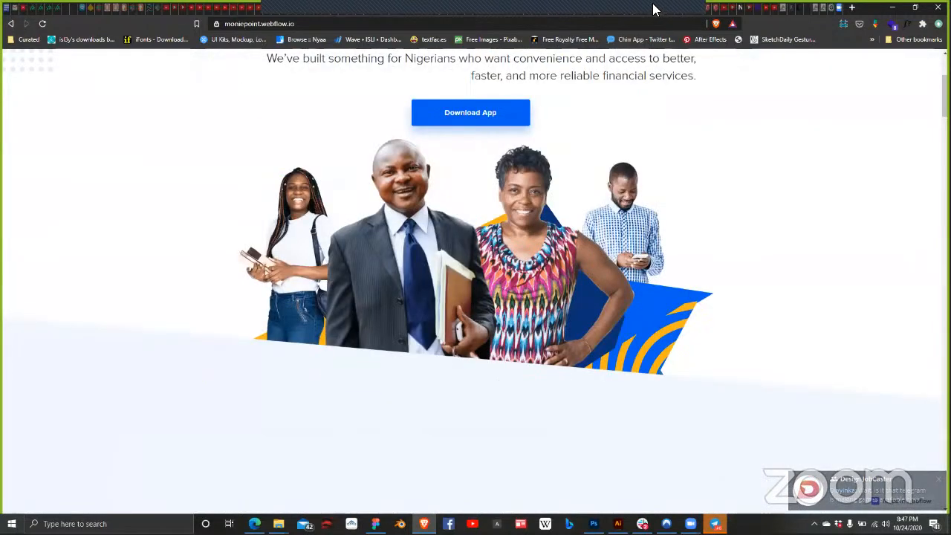
Step: Back in the Webflow design, centre-align the paragraph under "Bringing banking closer to you." at the 1440 px breakpoint
key(ctrl+w)
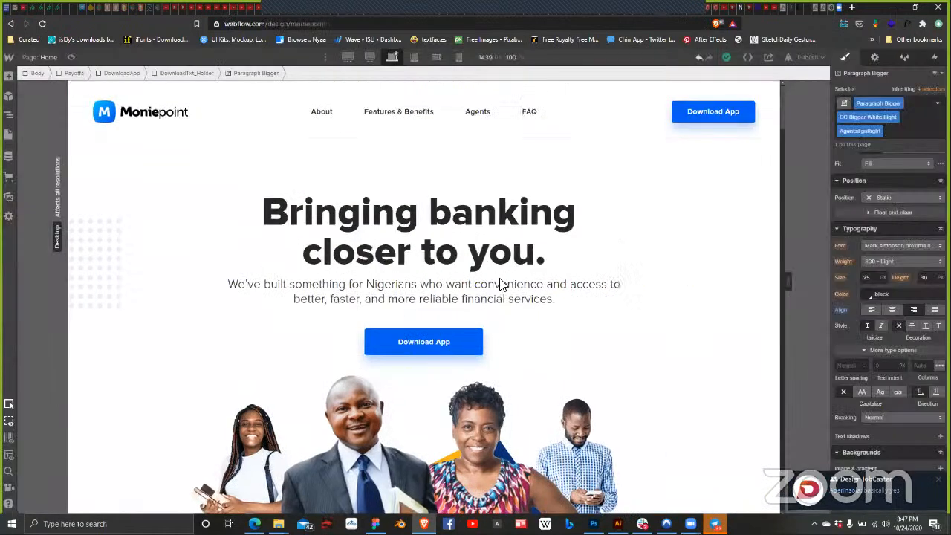
click(369, 57)
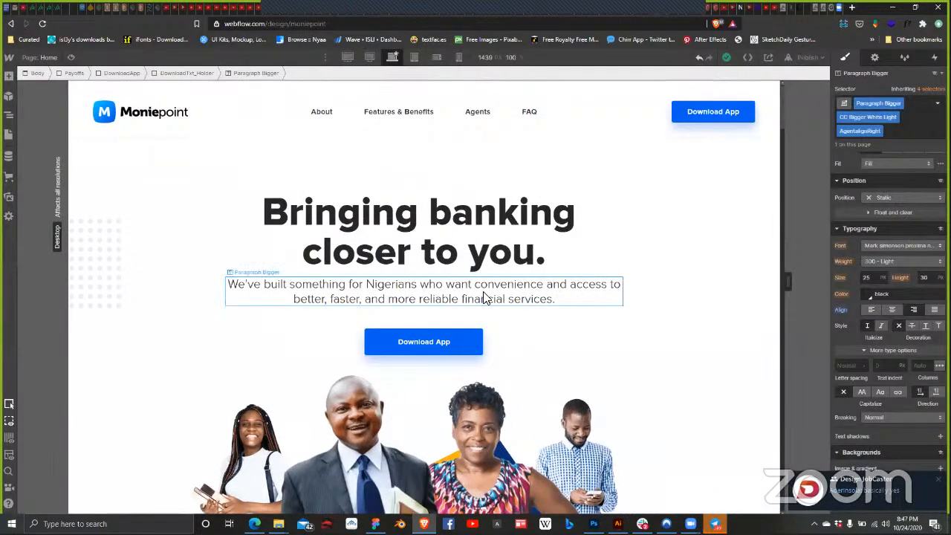
click(483, 297)
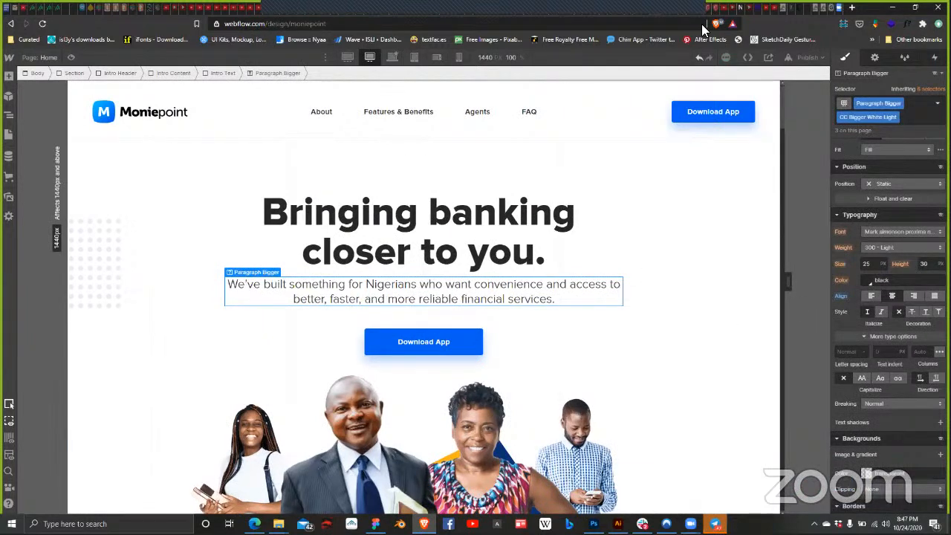
Step: Republish the site to the selected domain and check the intro paragraph's alignment on the live Moniepoint page
click(808, 57)
click(772, 215)
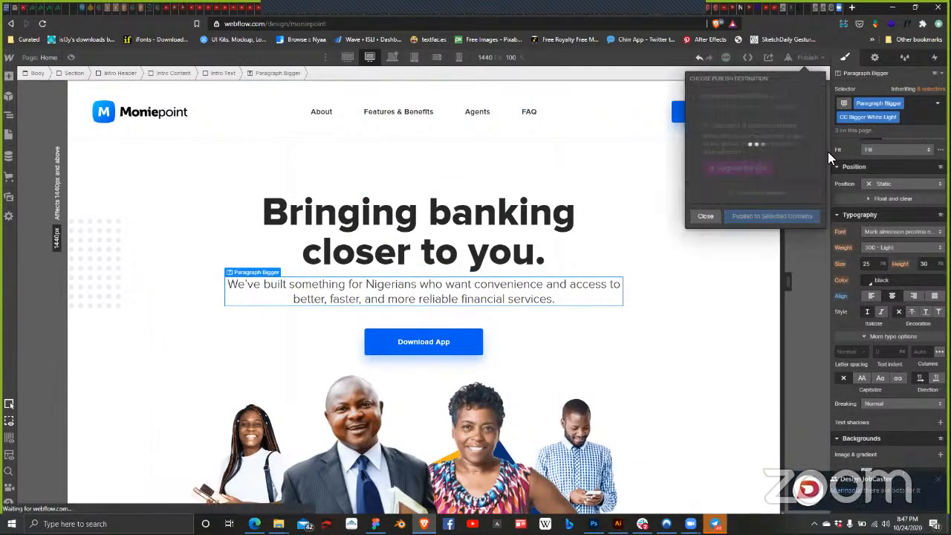
click(645, 8)
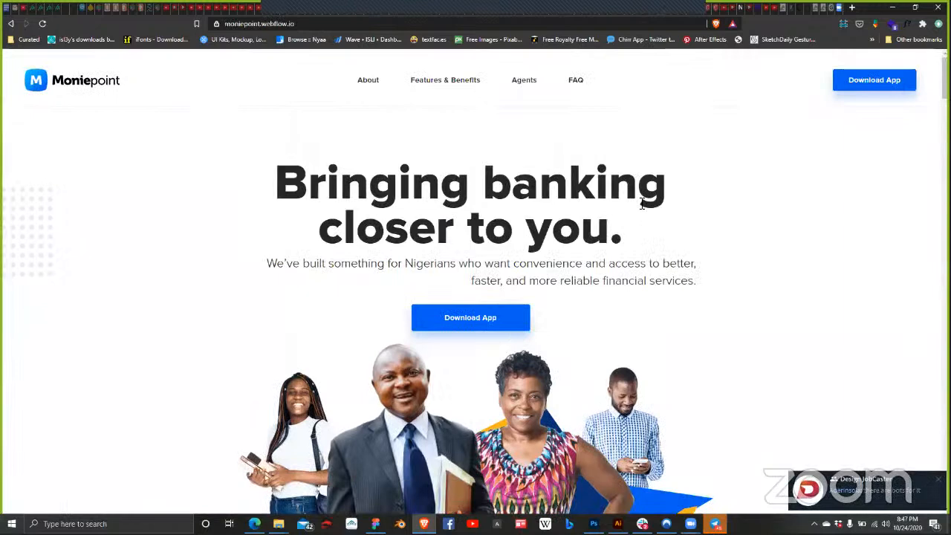
scroll(638, 205, down, 1)
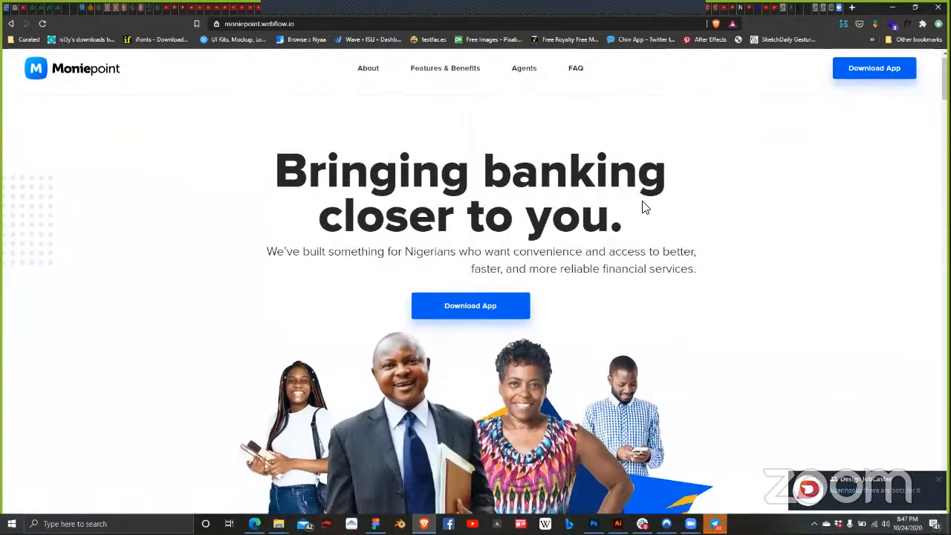
scroll(643, 202, down, 1)
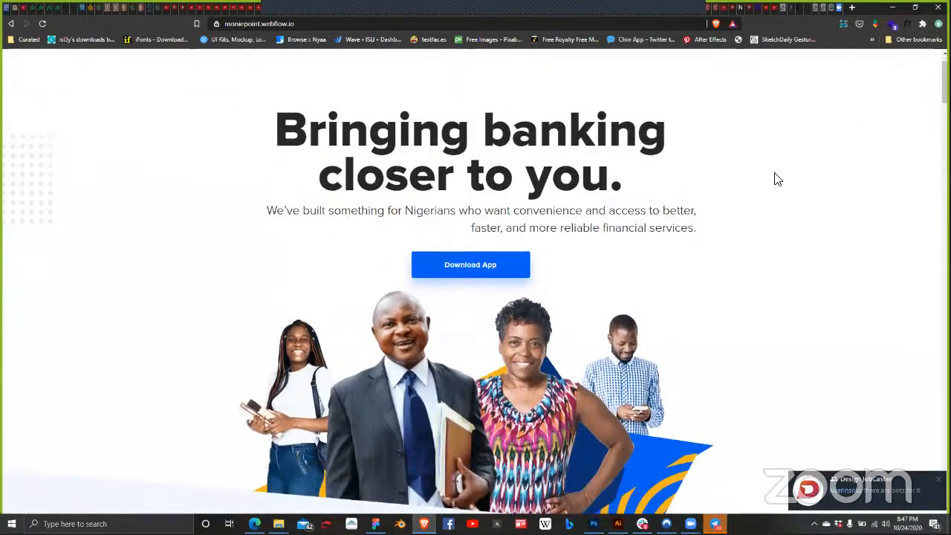
scroll(350, 64, down, 3)
Step: Return to the Webflow design, switch to the 1920 px breakpoint and select the paragraph under "We built a Bank for you"
key(ctrl+shift+Tab)
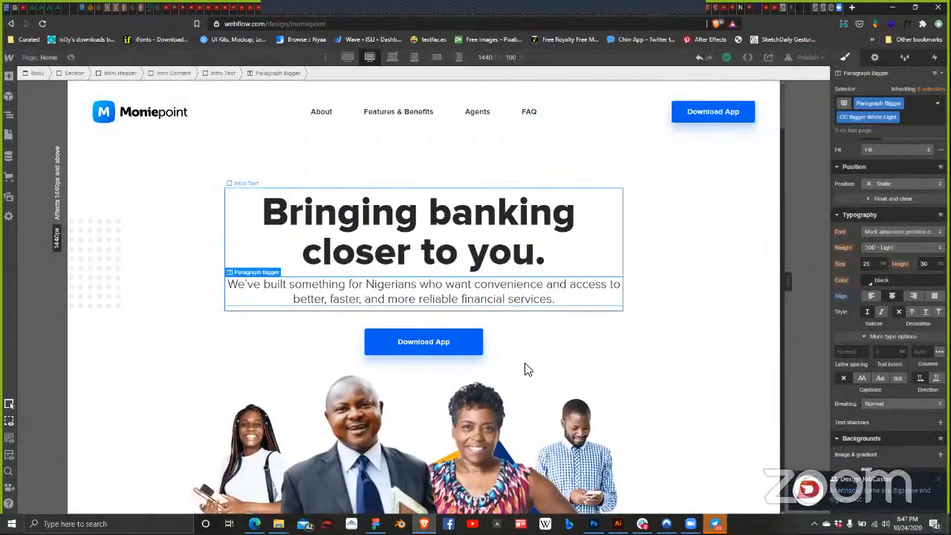
scroll(488, 255, down, 5)
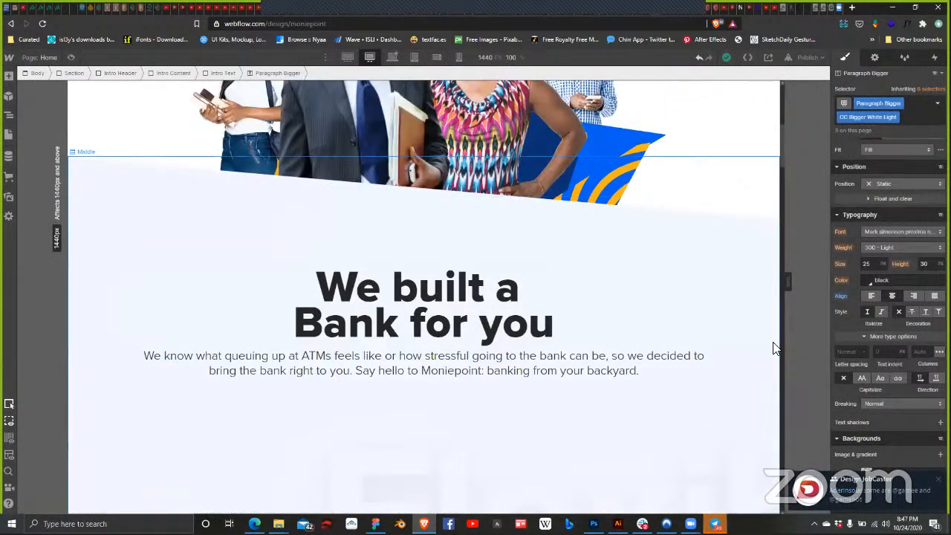
key(1)
click(505, 438)
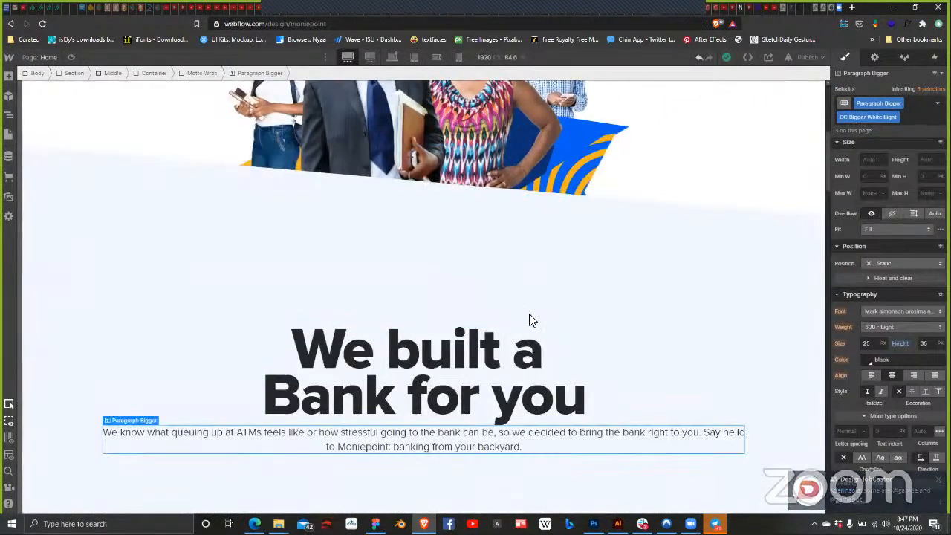
Step: Check the intro paragraph and lower sections at the 1920 px breakpoint, republish to moniepoint.webflow.io and switch to the base desktop breakpoint
scroll(596, 315, up, 3)
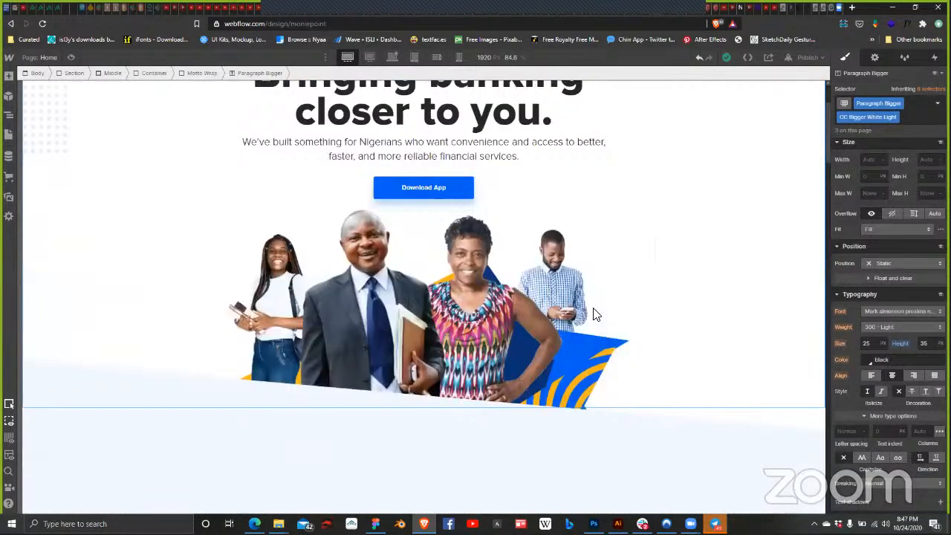
click(571, 146)
scroll(884, 297, down, 1)
scroll(595, 223, down, 8)
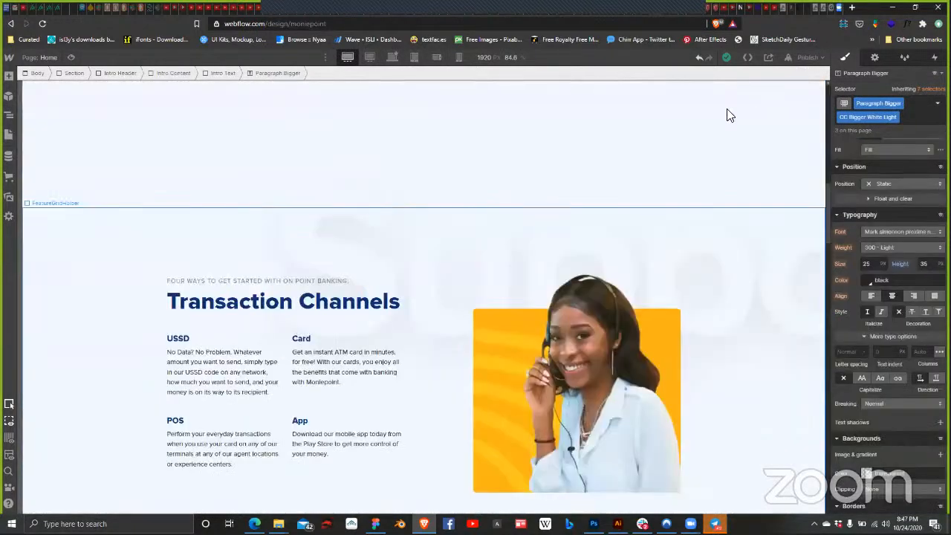
scroll(753, 219, down, 2)
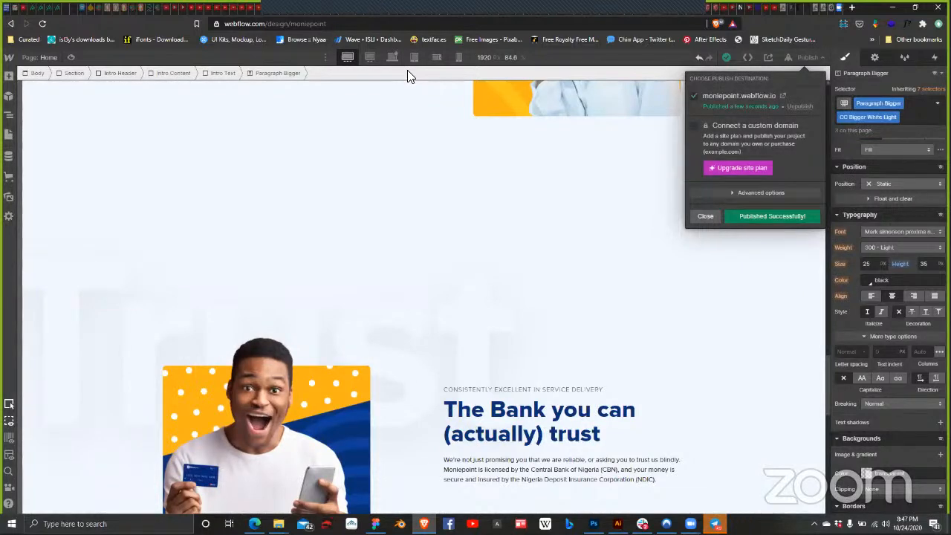
click(408, 74)
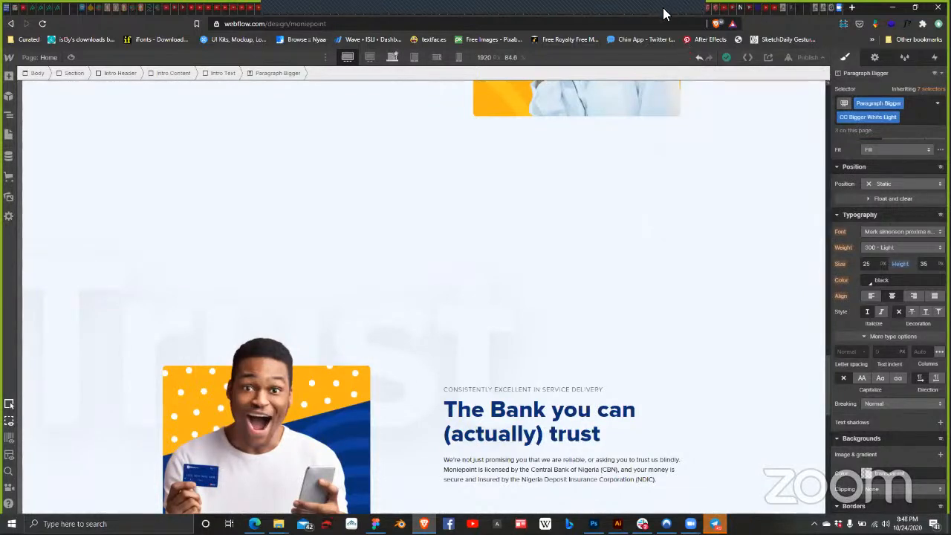
key(shift+1)
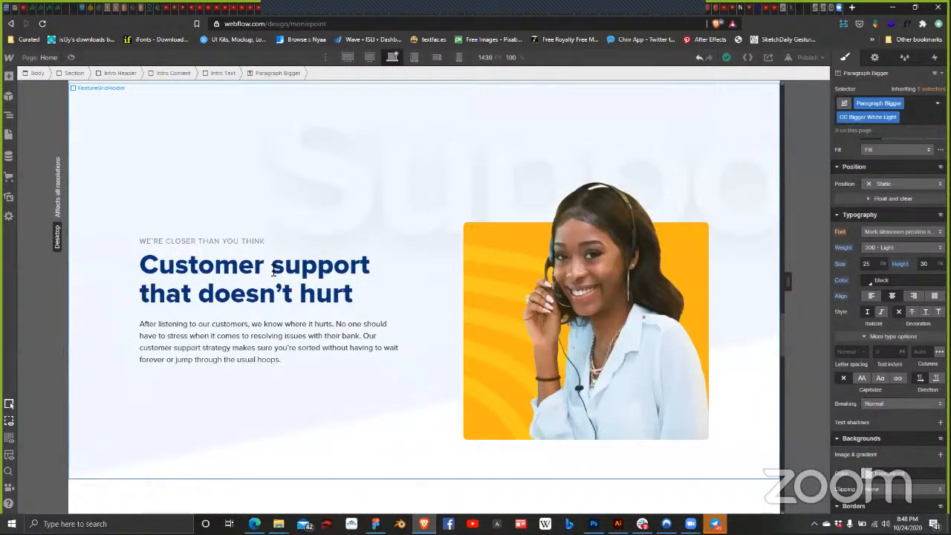
Step: Switch to the live Moniepoint page, reload it and copy its address
key(ctrl+Tab)
key(ctrl+r)
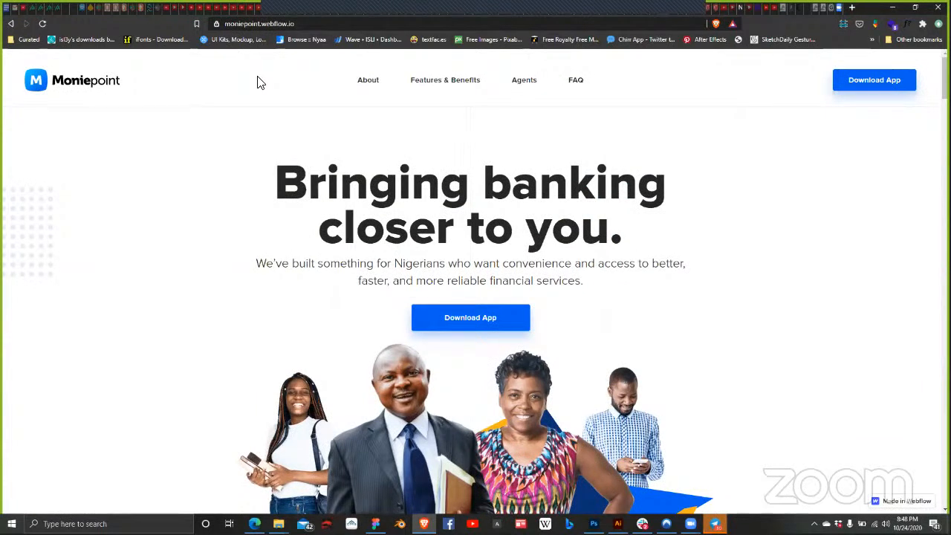
click(290, 24)
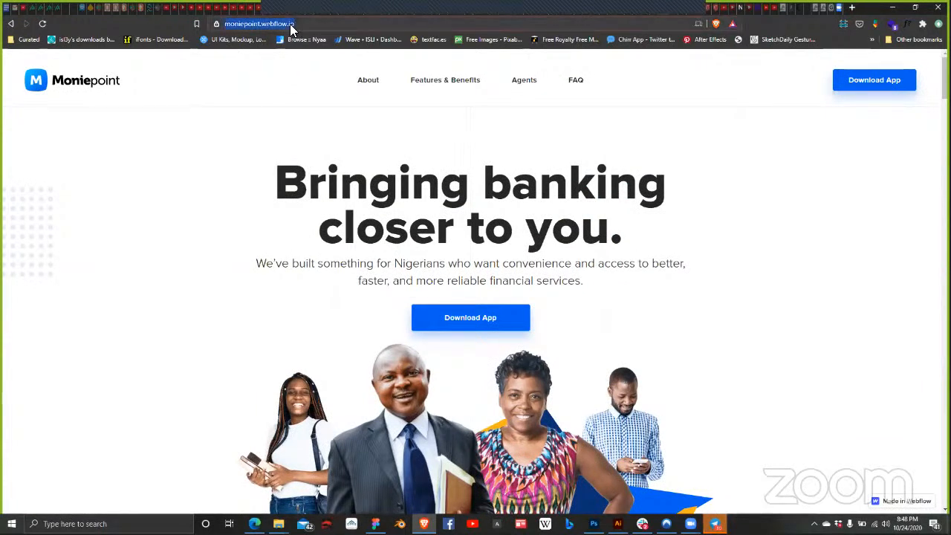
right_click(291, 28)
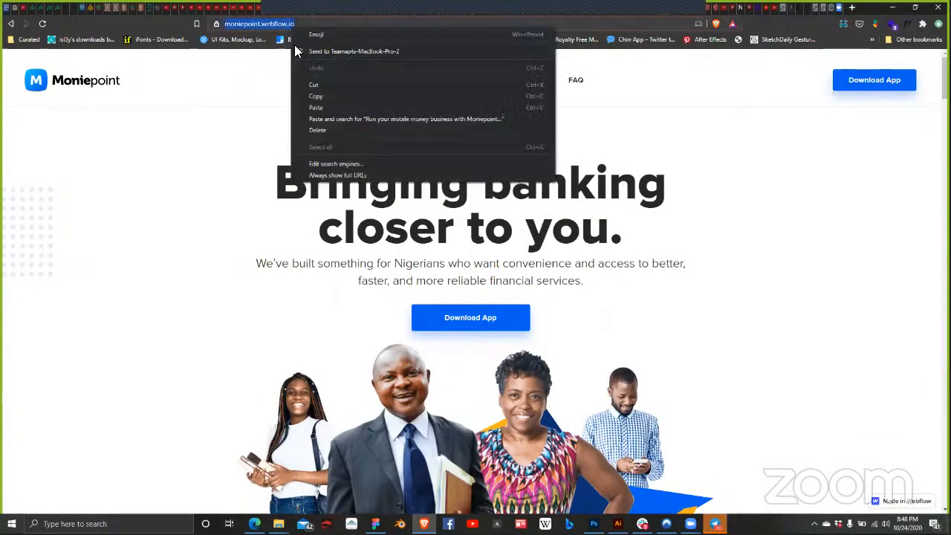
click(320, 96)
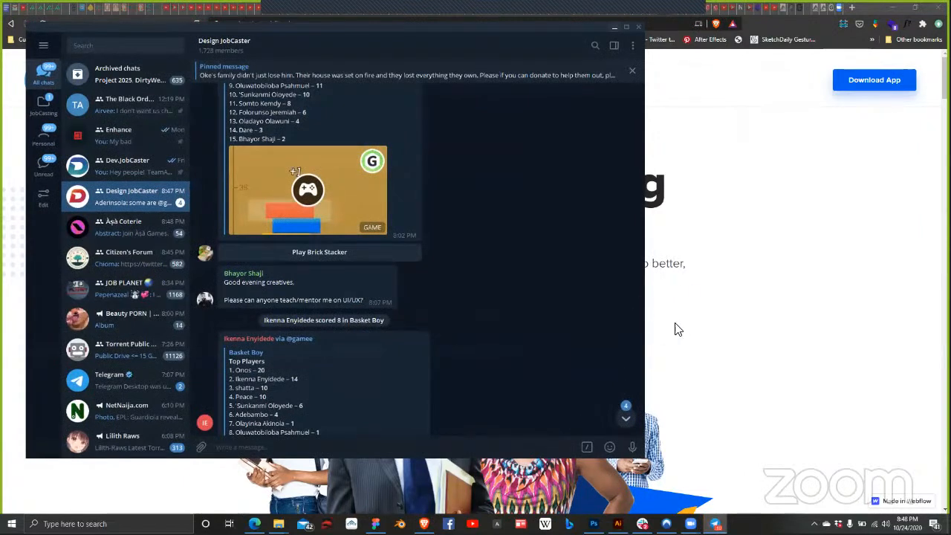
Step: Return to the live Moniepoint page and examine its layout from the intro through the queue, trust and customer support sections
click(680, 393)
scroll(680, 396, down, 1)
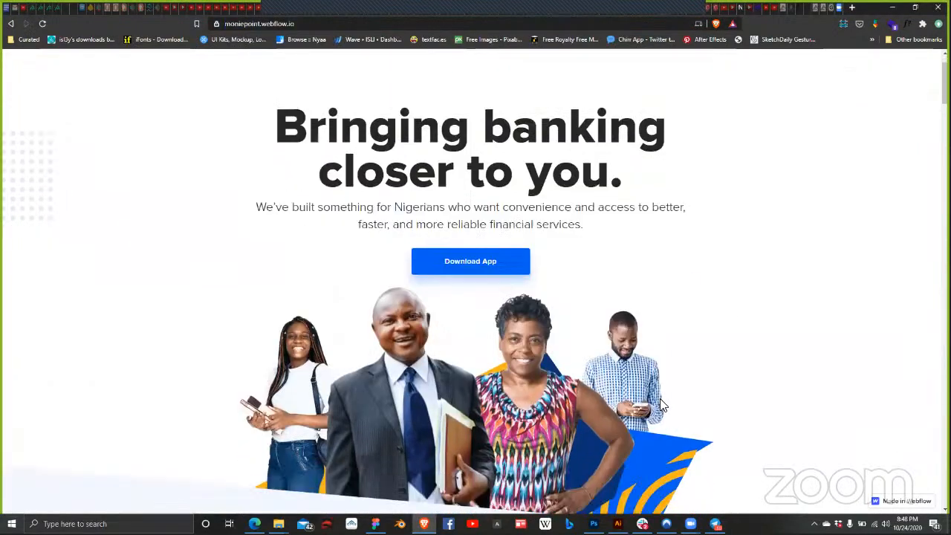
scroll(682, 396, down, 1)
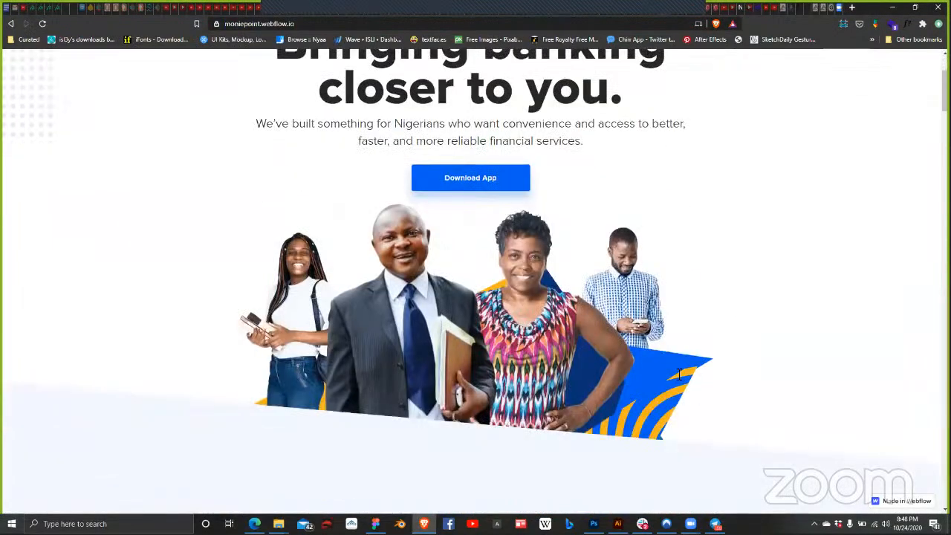
scroll(681, 375, down, 12)
scroll(677, 363, down, 10)
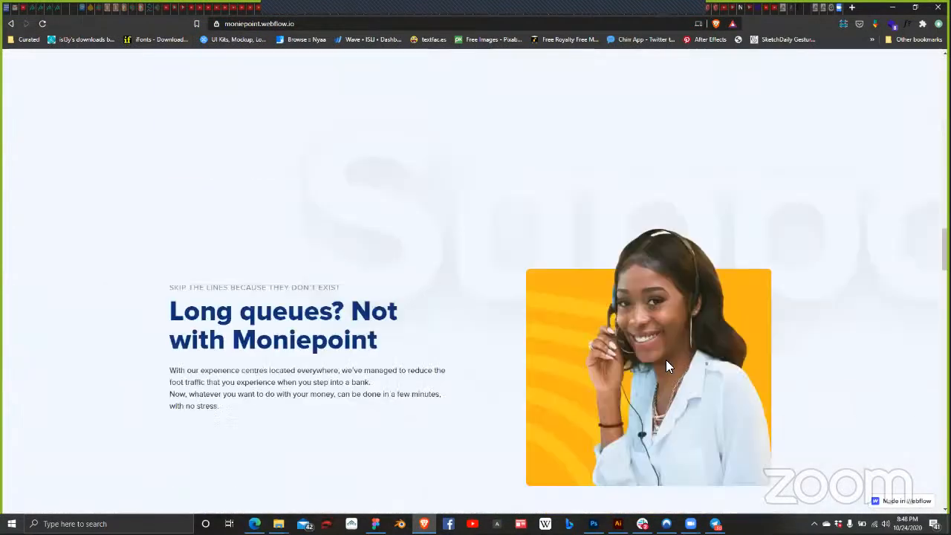
scroll(667, 351, down, 3)
scroll(663, 349, down, 12)
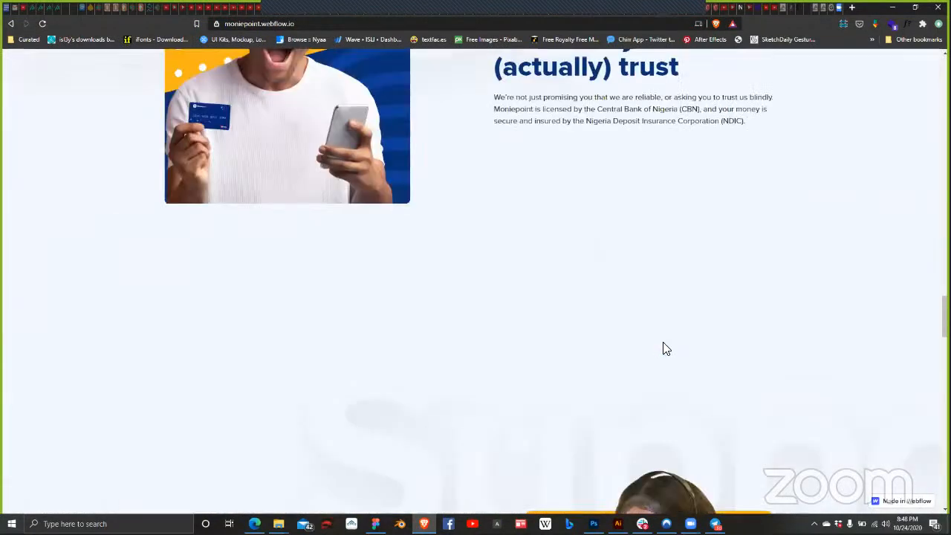
scroll(654, 335, up, 12)
scroll(639, 321, down, 1)
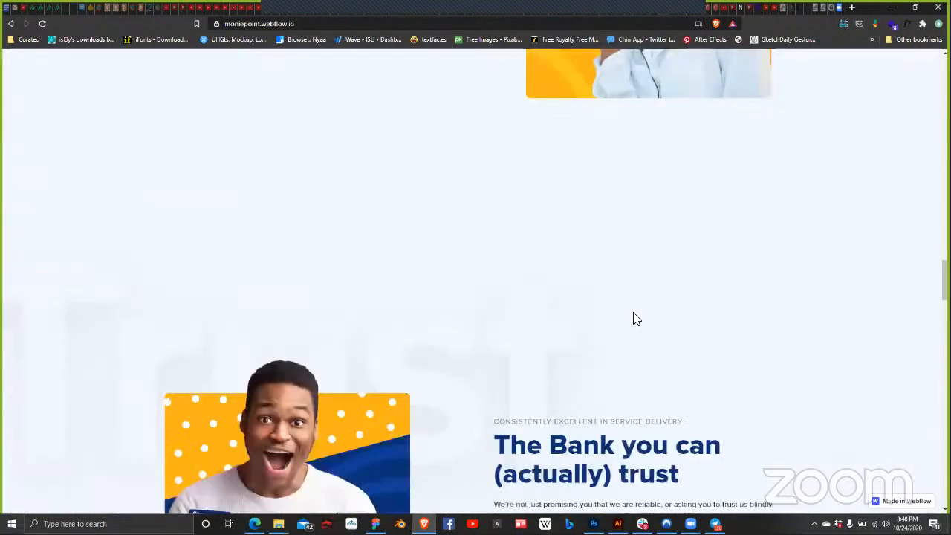
scroll(650, 320, down, 2)
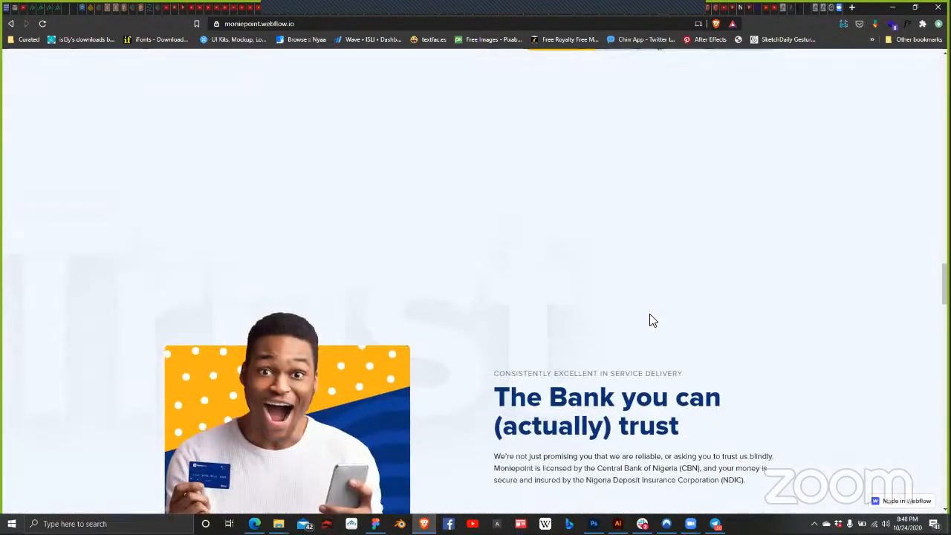
scroll(648, 325, down, 1)
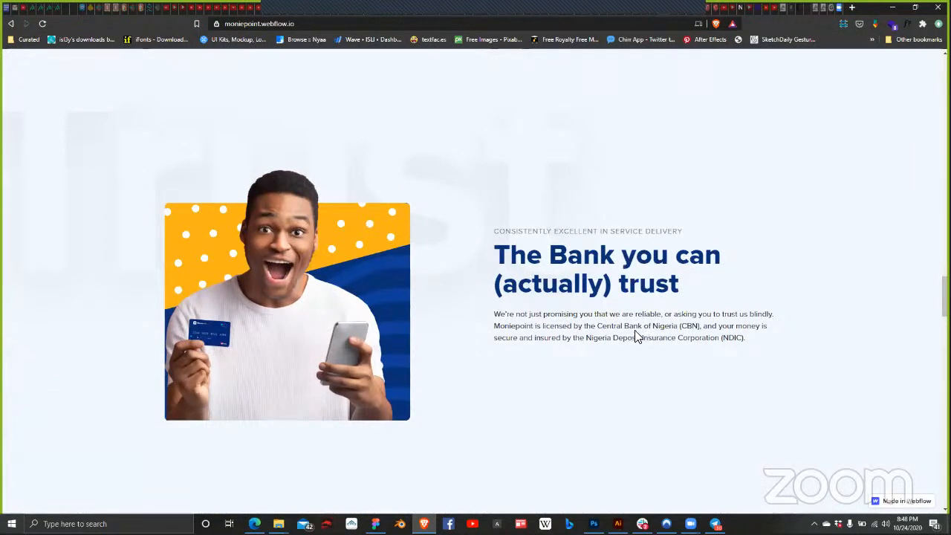
scroll(633, 335, down, 1)
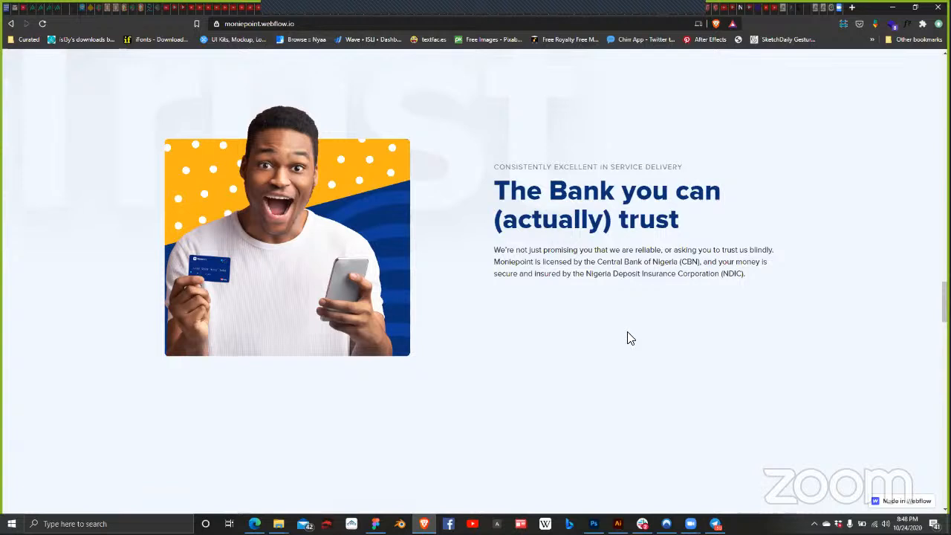
scroll(624, 330, down, 1)
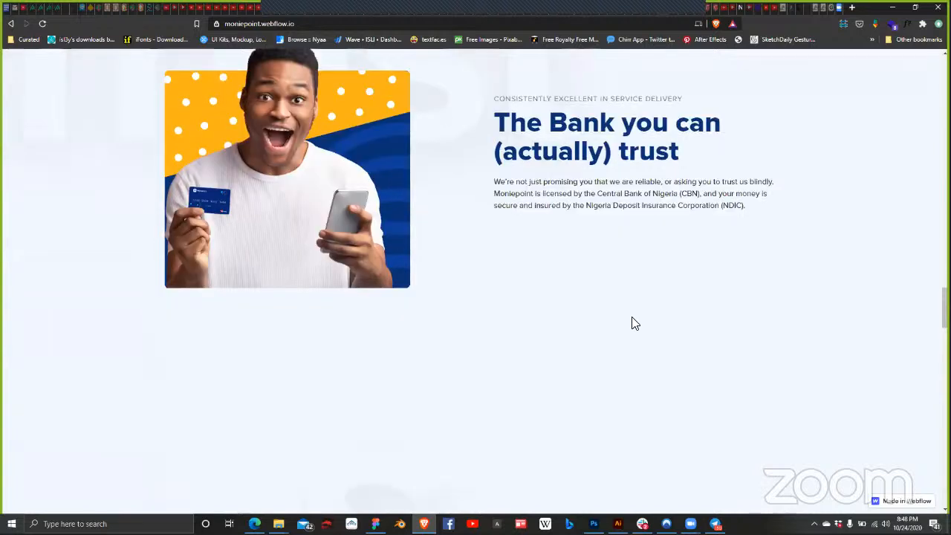
scroll(635, 312, down, 4)
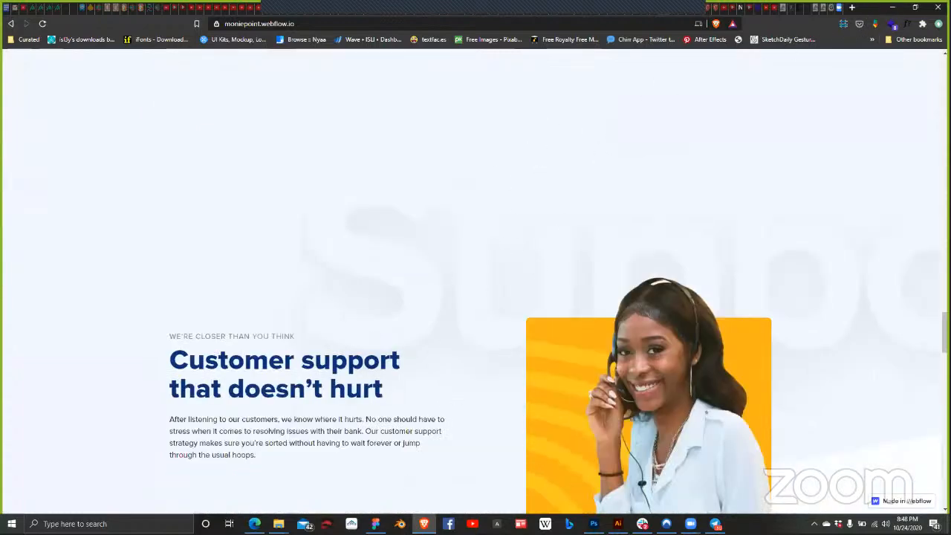
scroll(238, 382, down, 6)
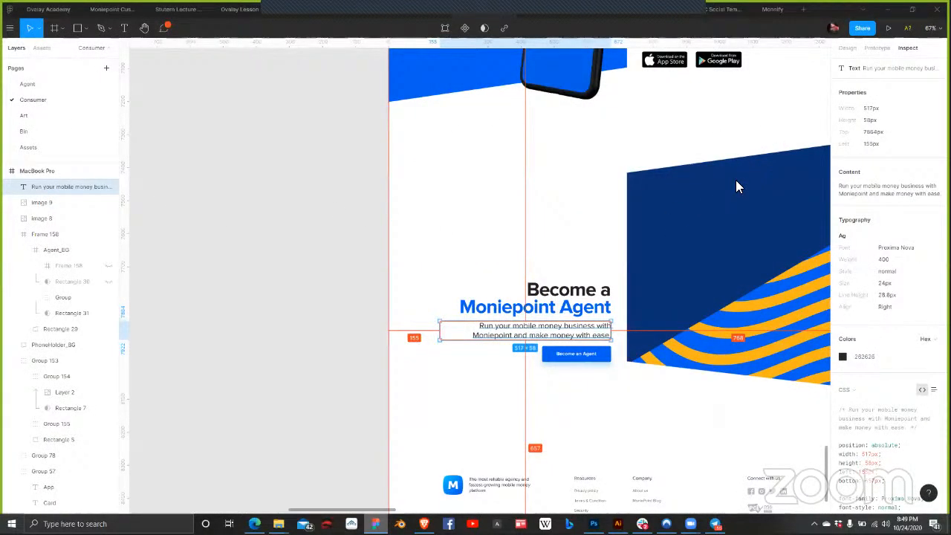
Step: Return to the Webflow design, select the Body element and inspect its Lines.svg background settings at the 1440 px breakpoint
key(alt+Tab)
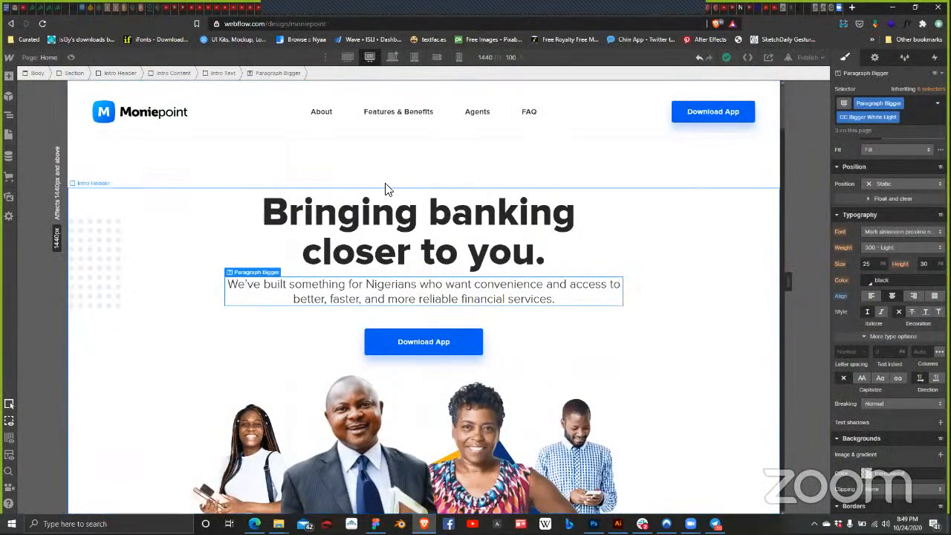
click(9, 117)
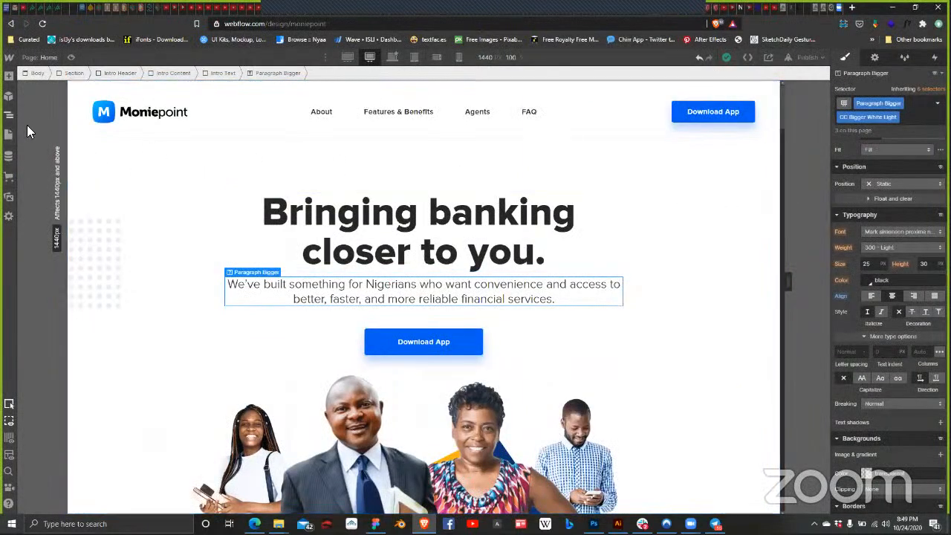
click(788, 325)
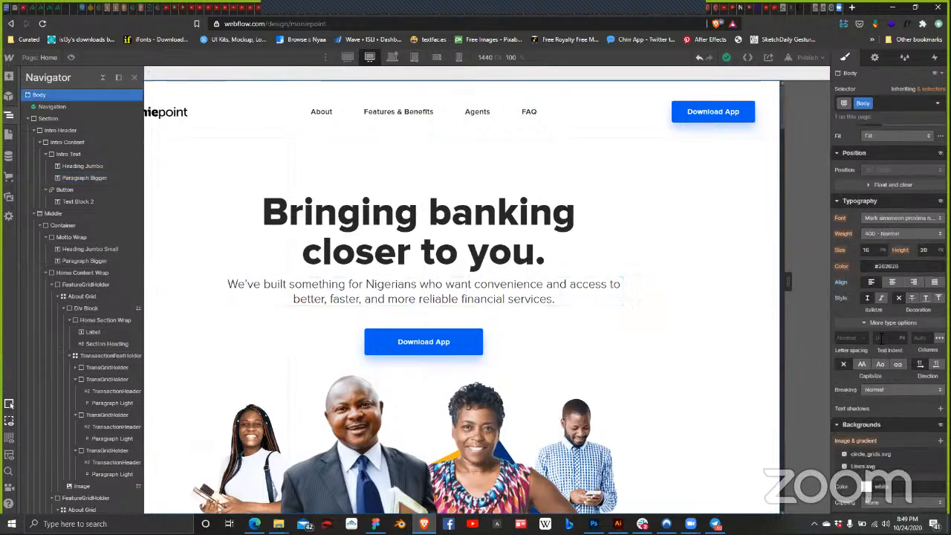
scroll(844, 277, down, 3)
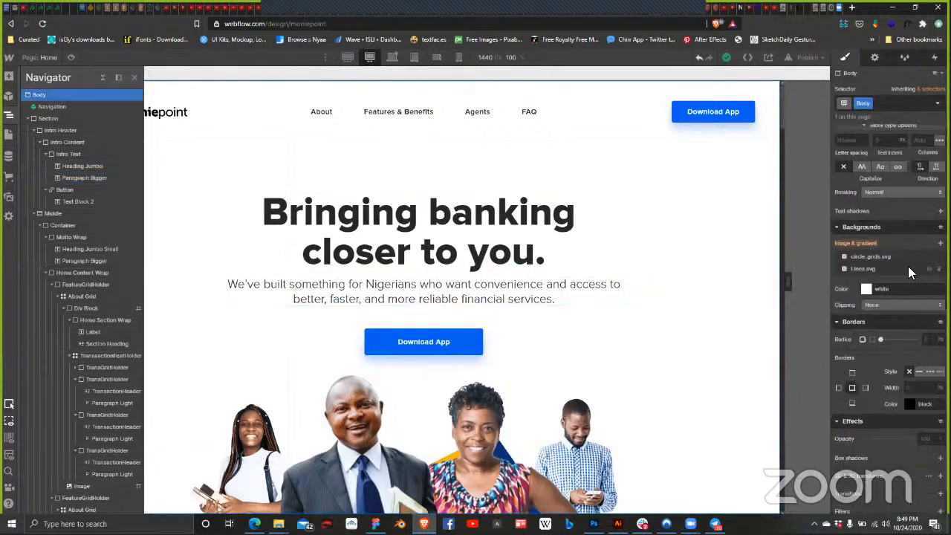
click(869, 269)
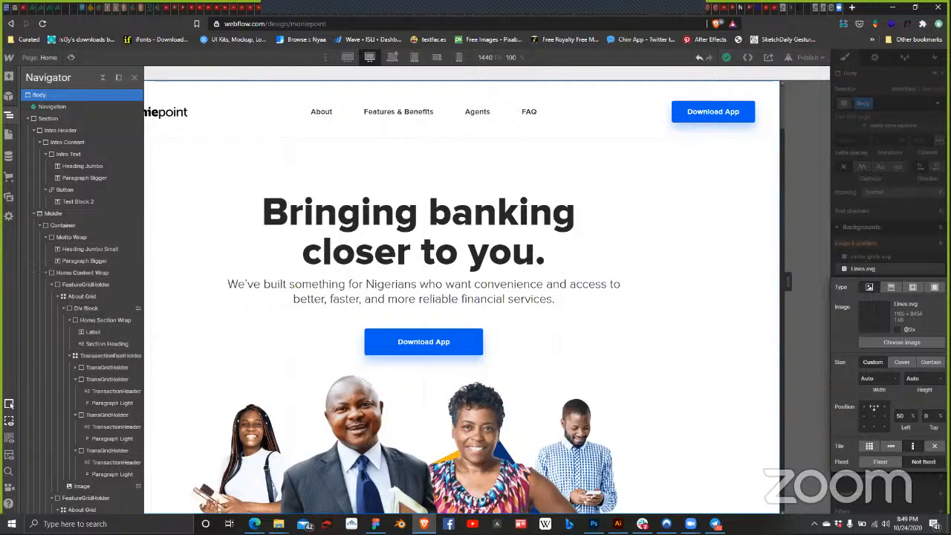
click(869, 249)
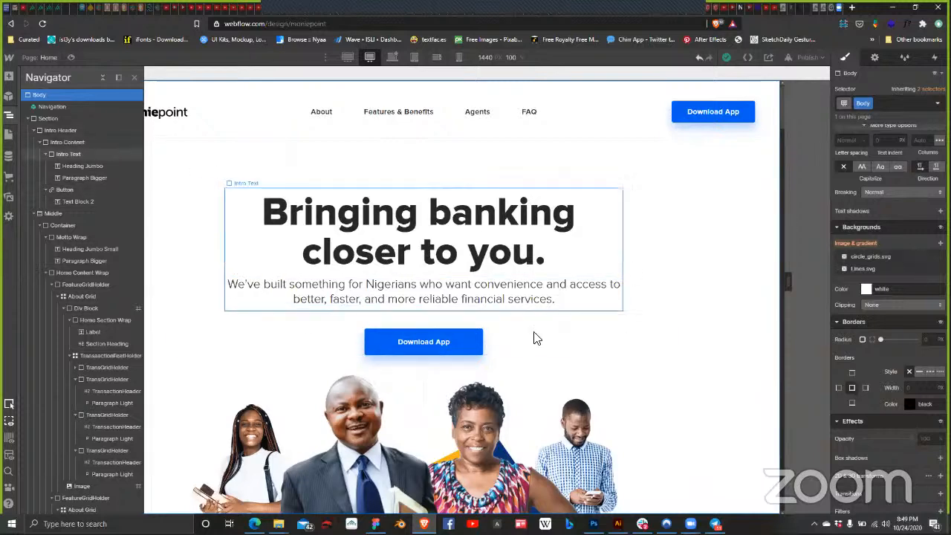
Step: Set the DownloadApp section's bottom margin to 100 px at the 1440 px breakpoint and switch to the base desktop breakpoint
scroll(547, 335, down, 1)
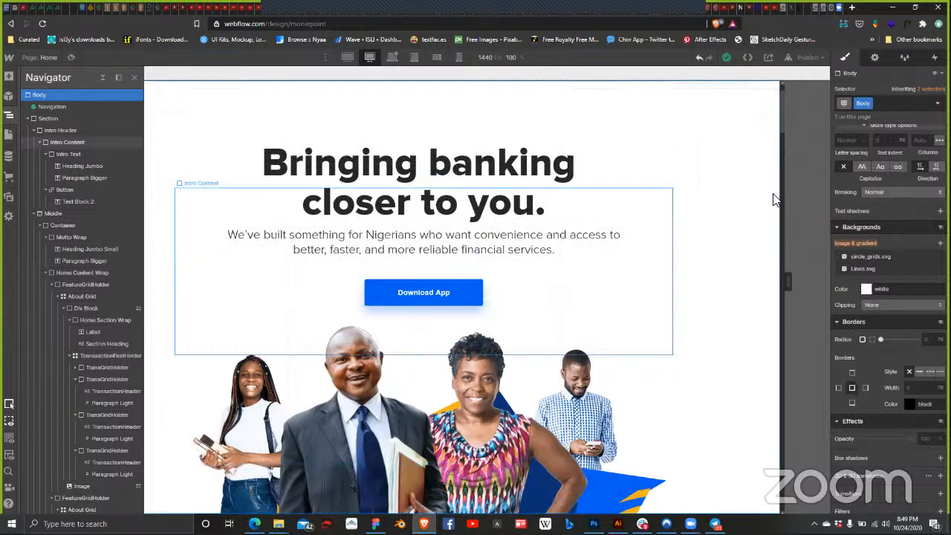
scroll(777, 234, down, 4)
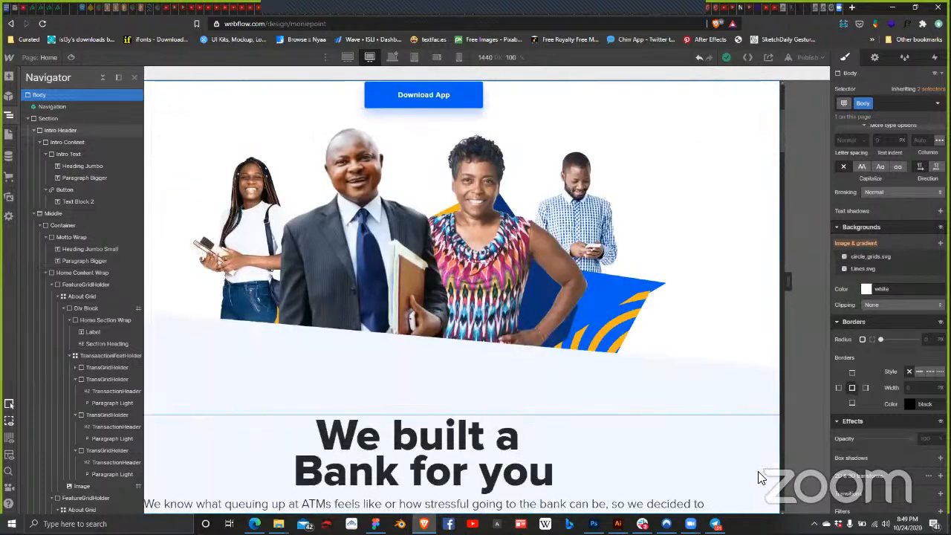
scroll(754, 459, down, 10)
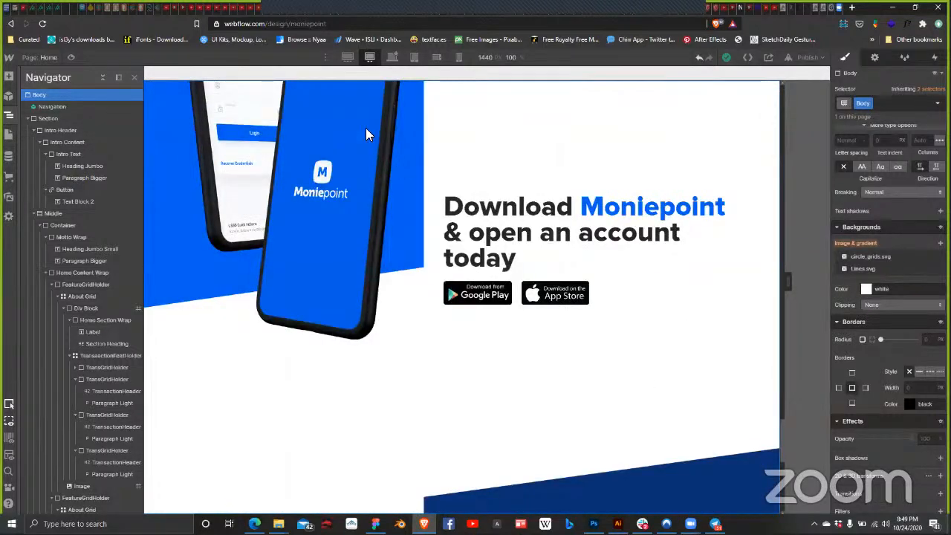
scroll(366, 128, down, 3)
click(392, 57)
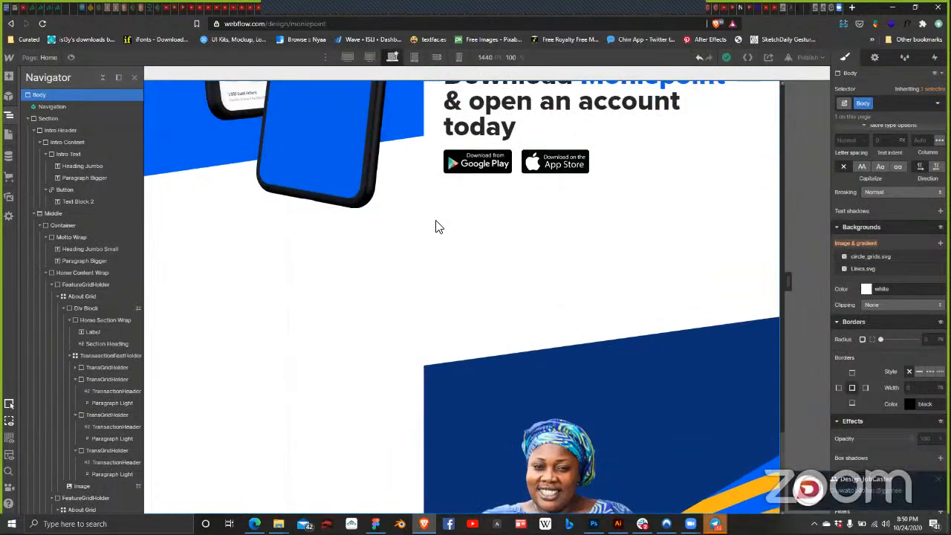
click(369, 58)
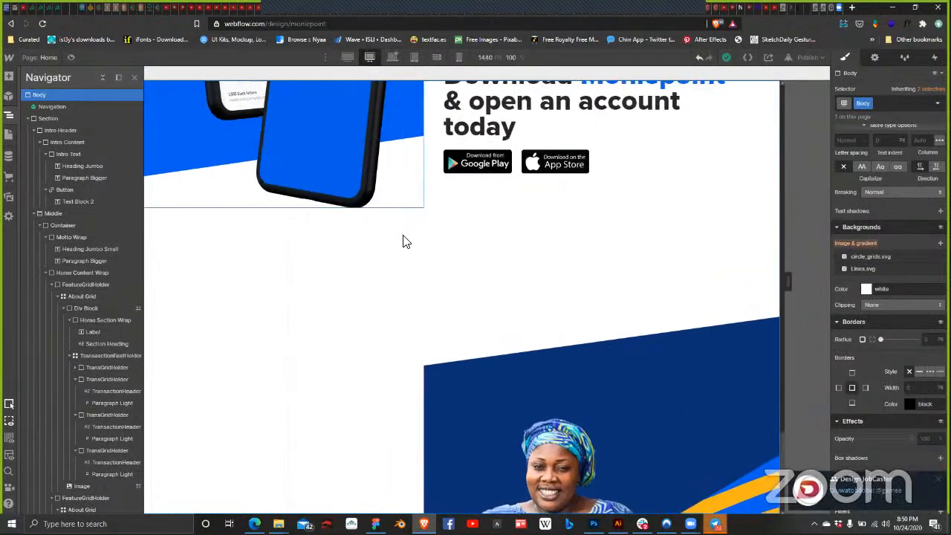
click(443, 205)
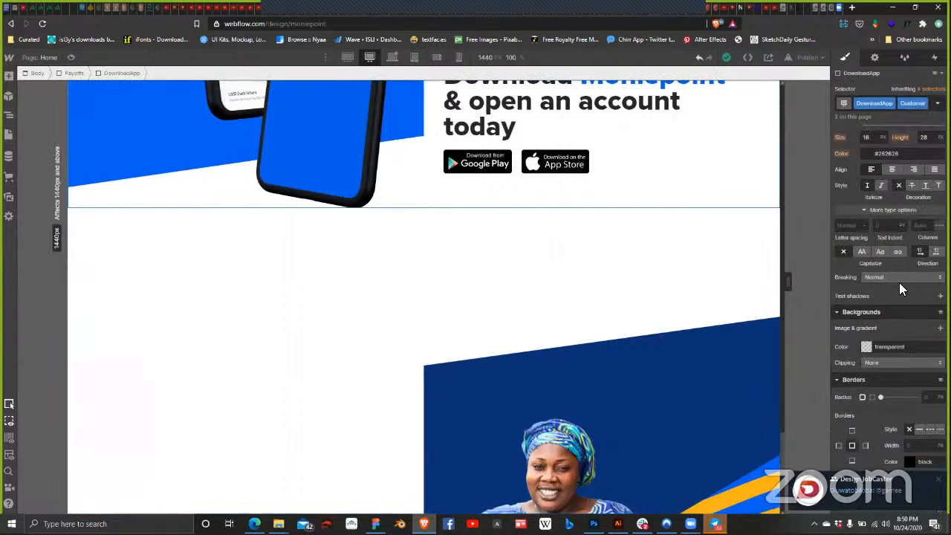
scroll(897, 245, up, 5)
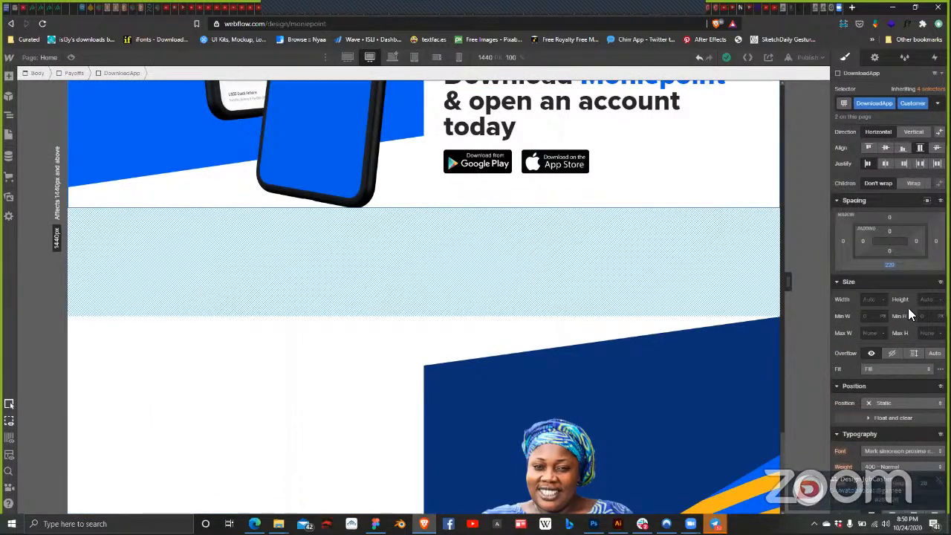
click(889, 264)
click(915, 310)
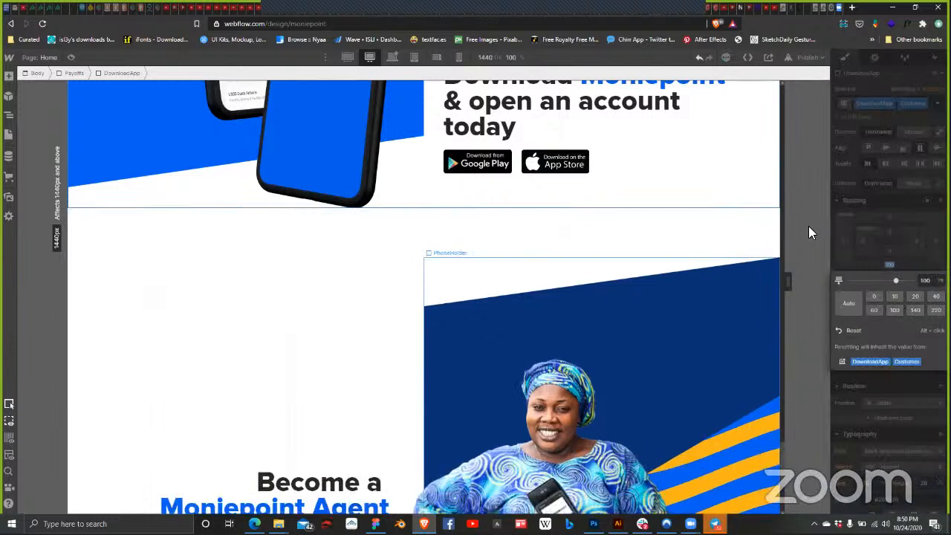
click(390, 57)
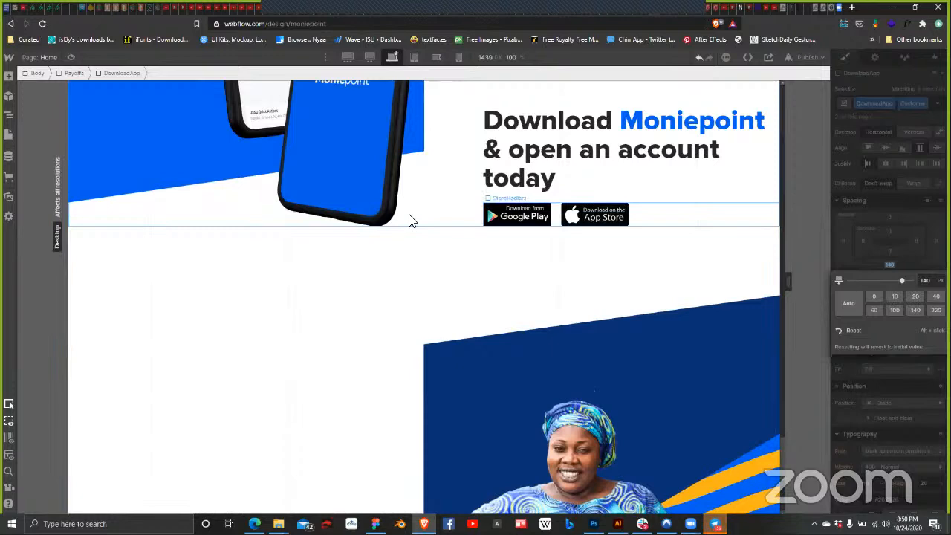
Step: Set the DownloadApp section's bottom margin to 100 px at the base desktop breakpoint and check the agent section's spacing below it
click(706, 217)
click(770, 285)
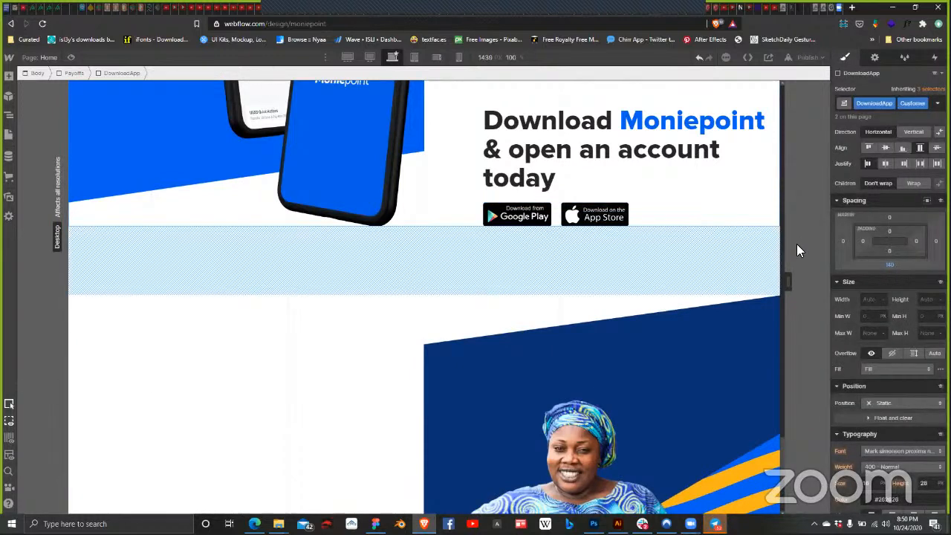
click(889, 263)
click(894, 310)
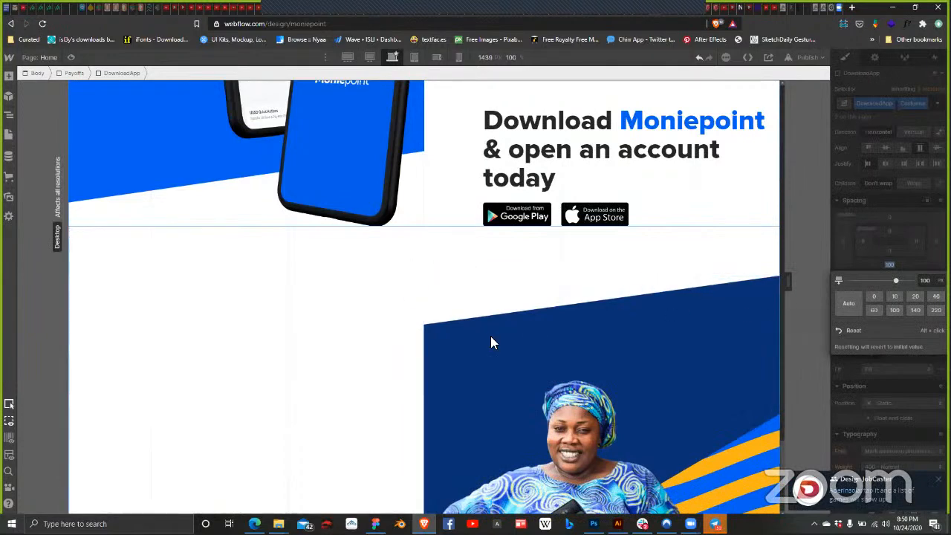
scroll(405, 390, down, 3)
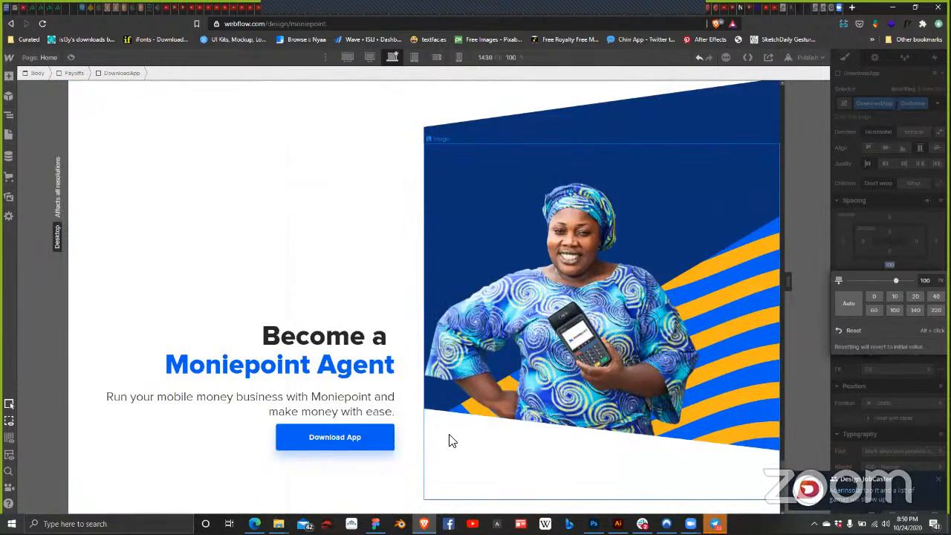
scroll(404, 431, down, 2)
click(405, 438)
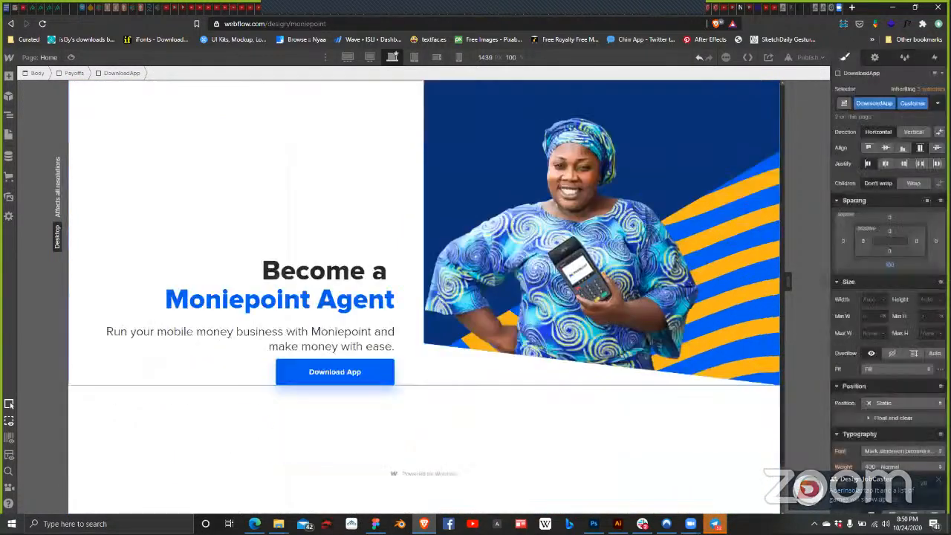
click(401, 445)
Step: Switch to the Figma design and examine the Become a Moniepoint Agent section and the footer layout
mouse_move(375, 524)
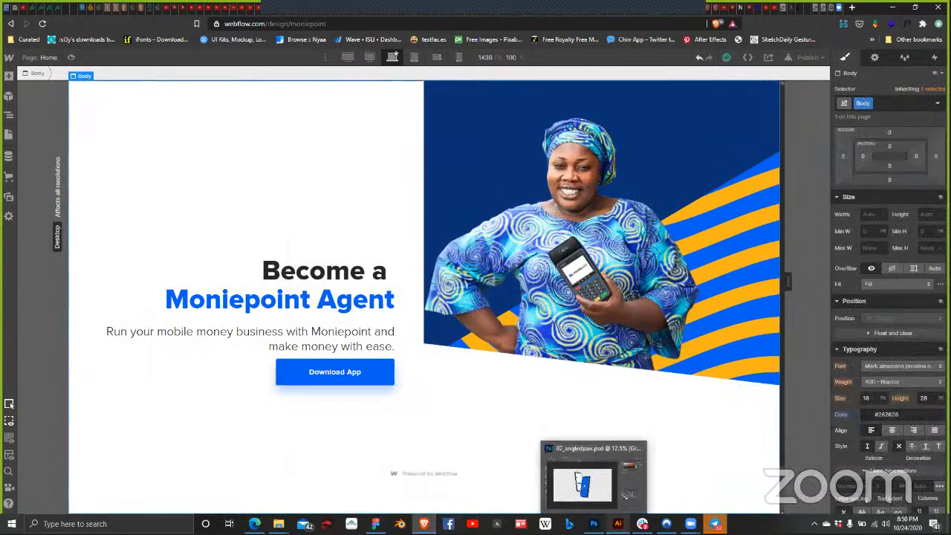
mouse_move(617, 524)
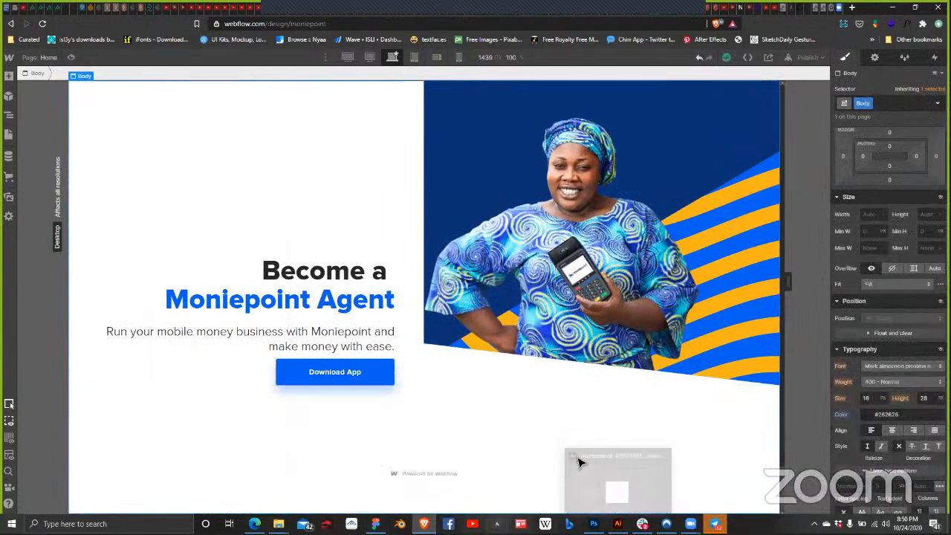
click(655, 478)
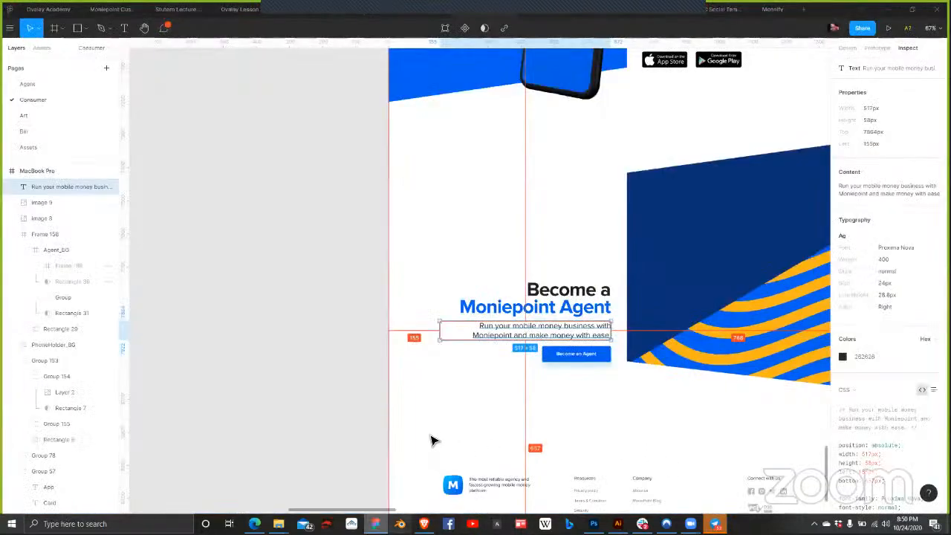
scroll(346, 445, down, 1)
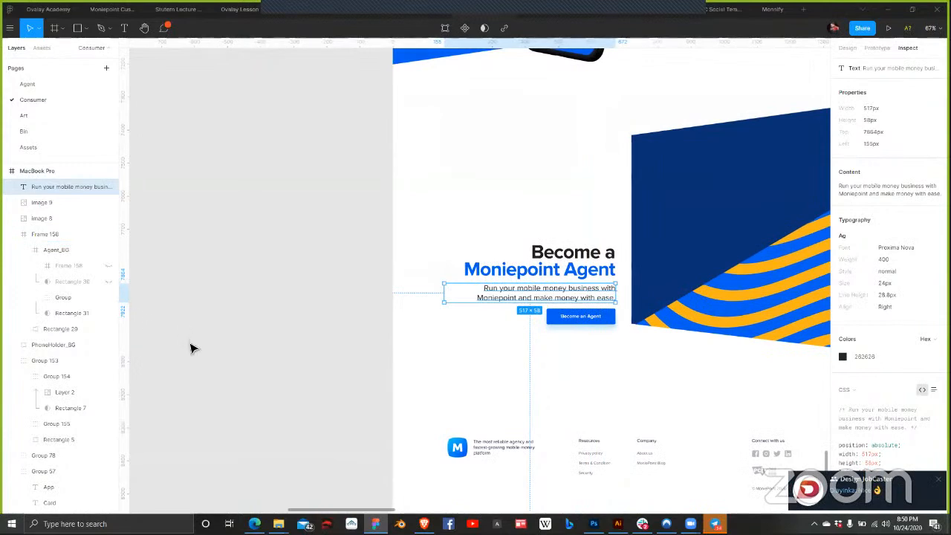
scroll(487, 376, down, 1)
scroll(487, 376, right, 1)
scroll(445, 446, down, 2)
scroll(445, 445, right, 3)
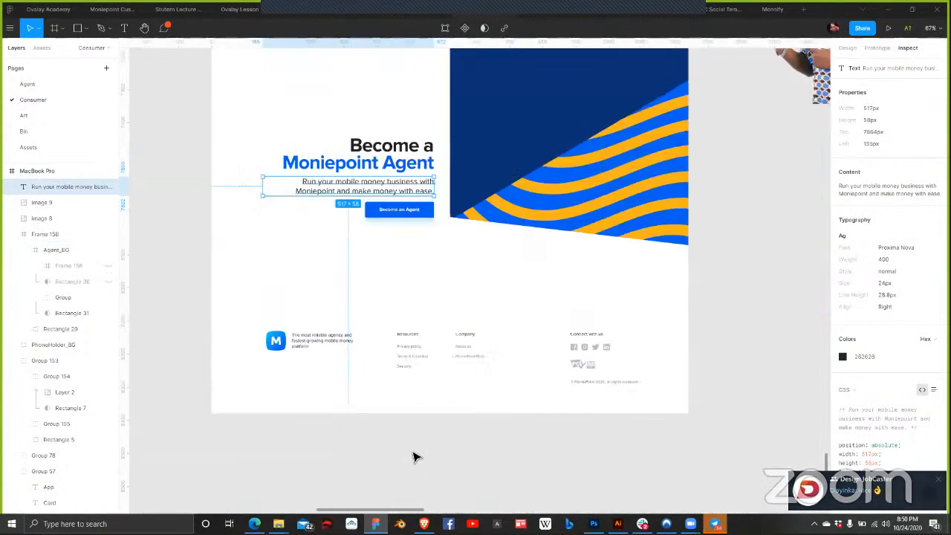
click(407, 450)
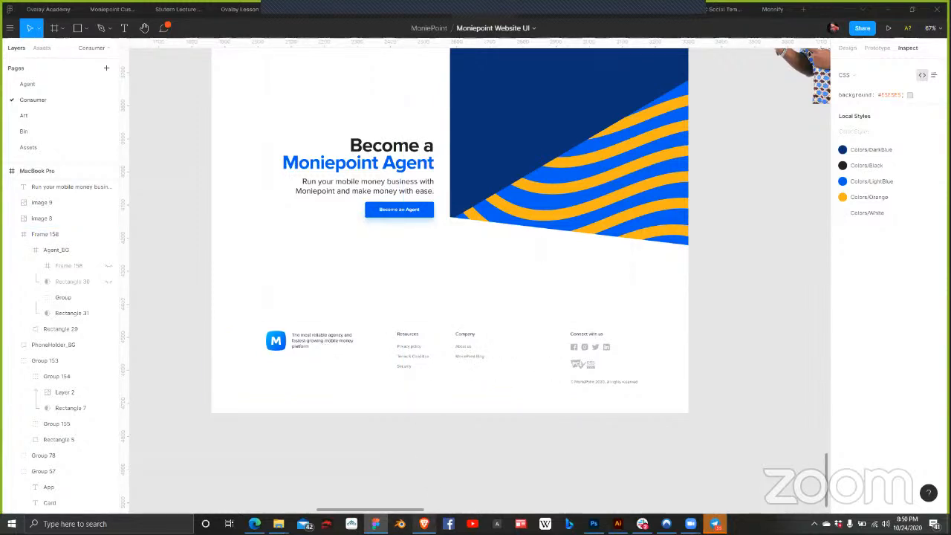
Step: Return to the Webflow design and review the home page from the footer symbol back up to the intro header
mouse_move(424, 524)
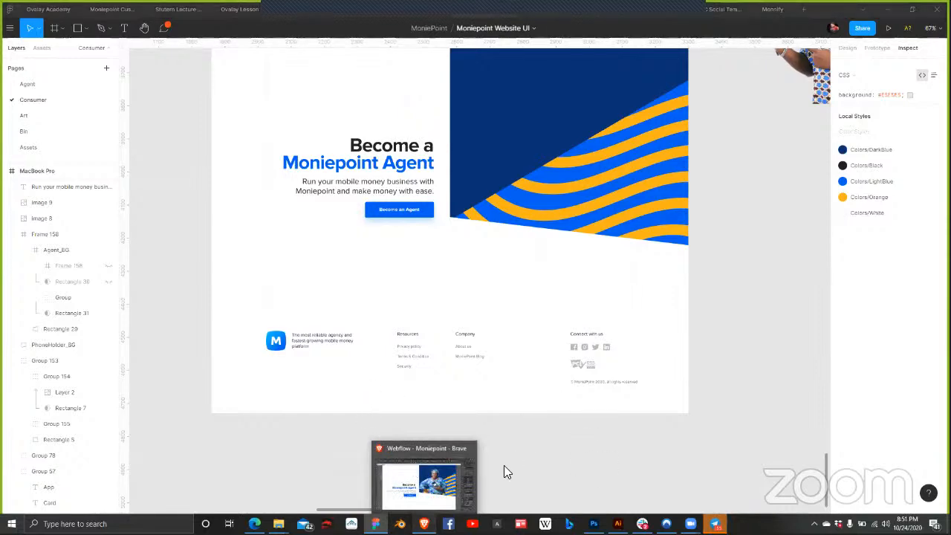
key(alt+Tab)
click(551, 461)
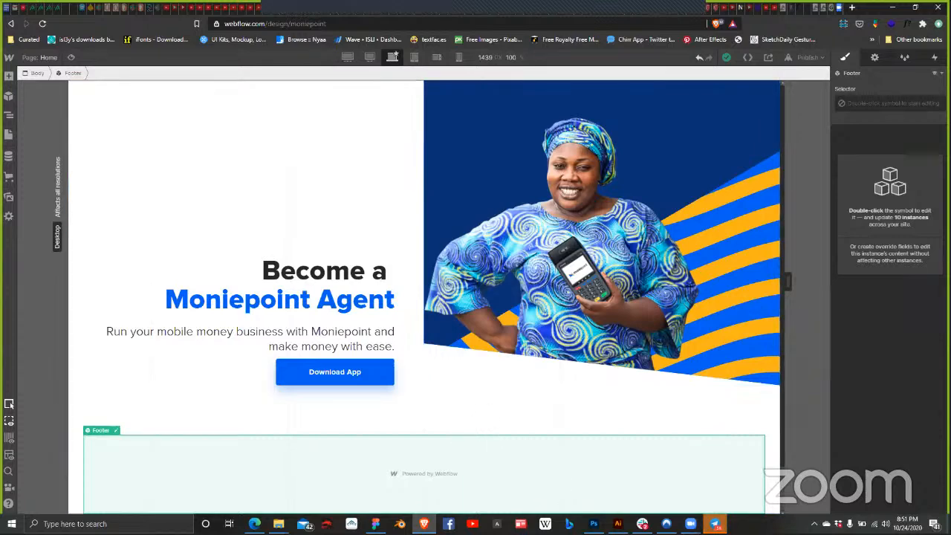
scroll(602, 371, up, 5)
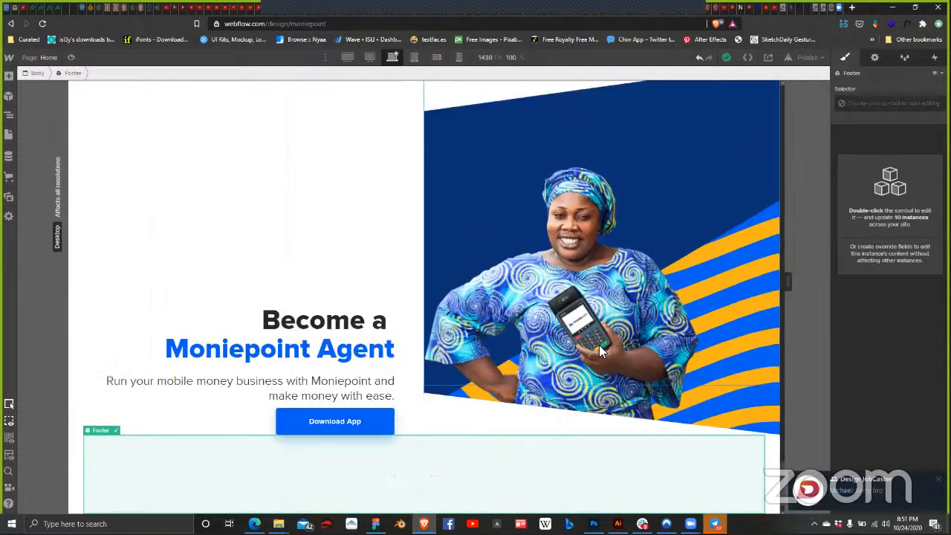
scroll(598, 353, up, 5)
scroll(608, 358, up, 10)
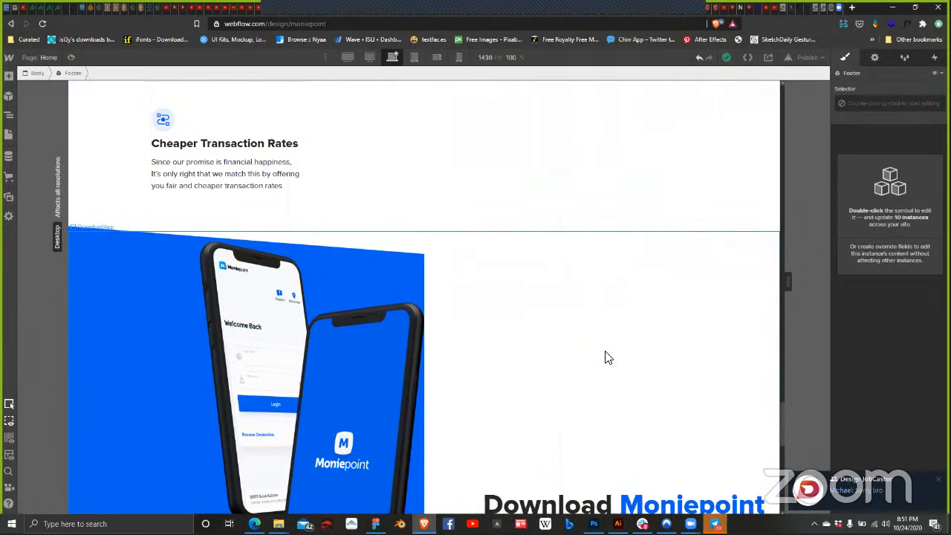
scroll(600, 352, down, 10)
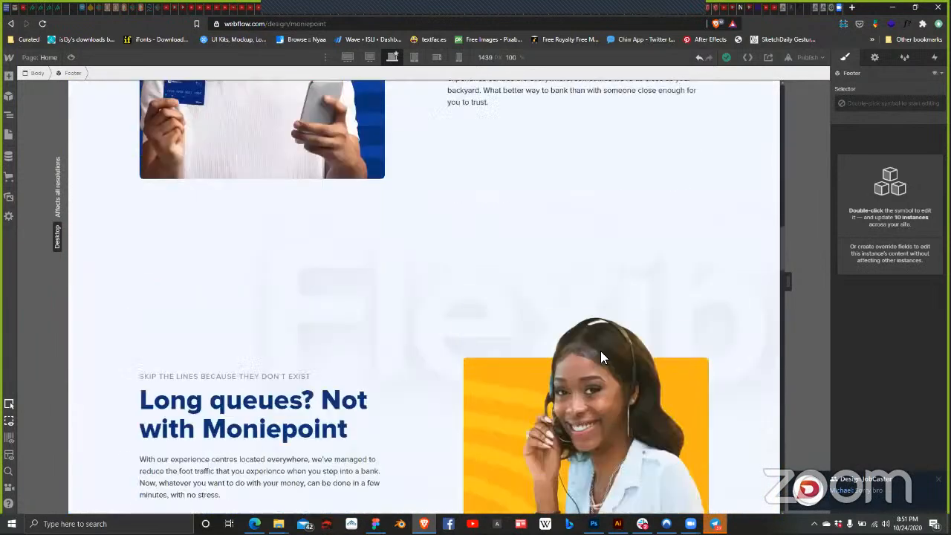
scroll(502, 176, up, 15)
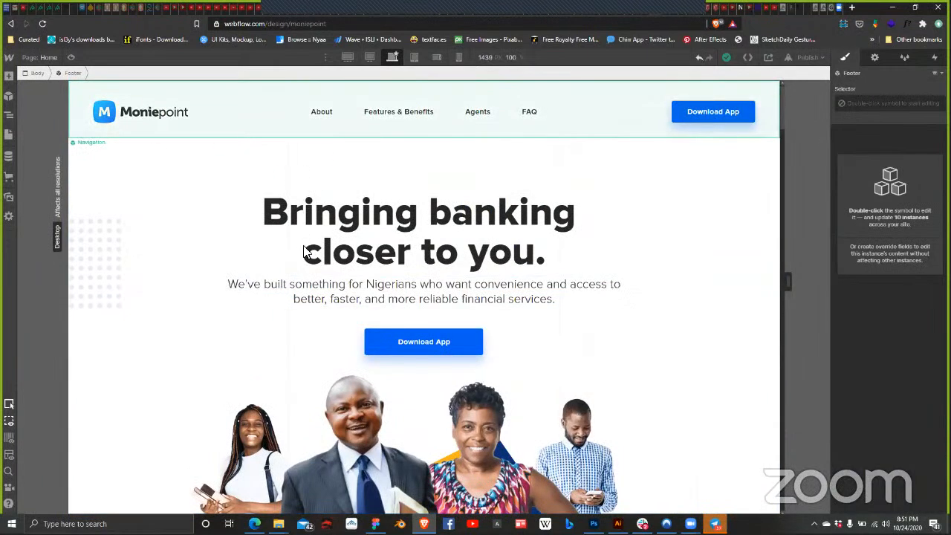
Step: Inspect the hero heading, the navigation symbol and the Intro Content block at the base desktop breakpoint
click(360, 238)
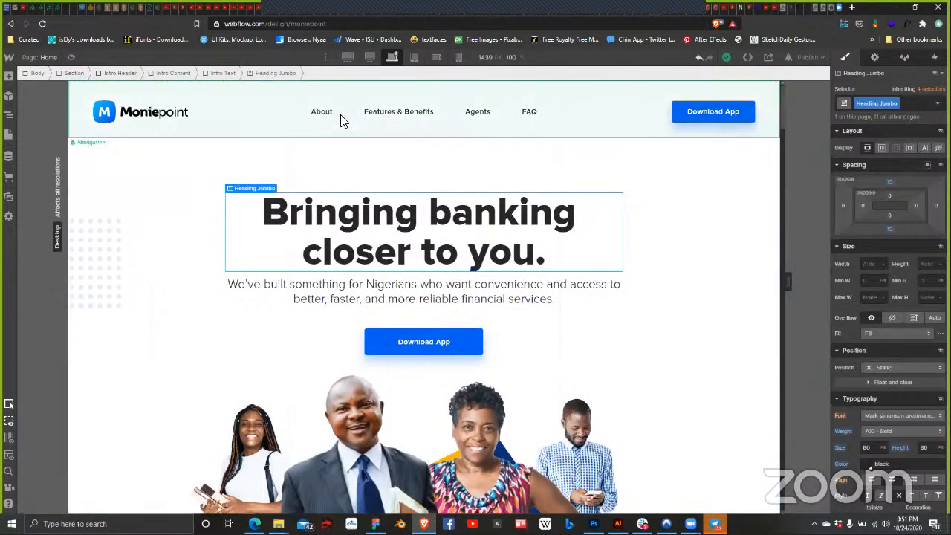
click(341, 118)
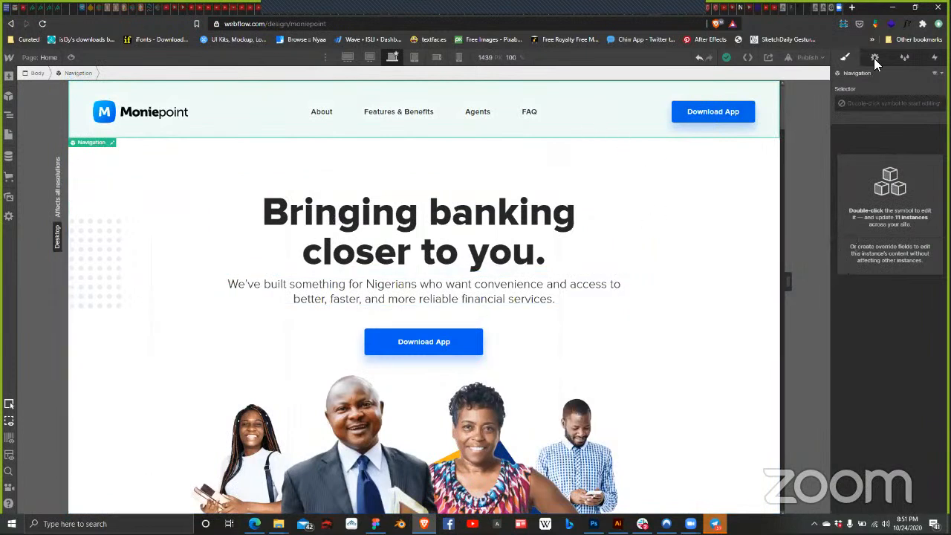
click(689, 253)
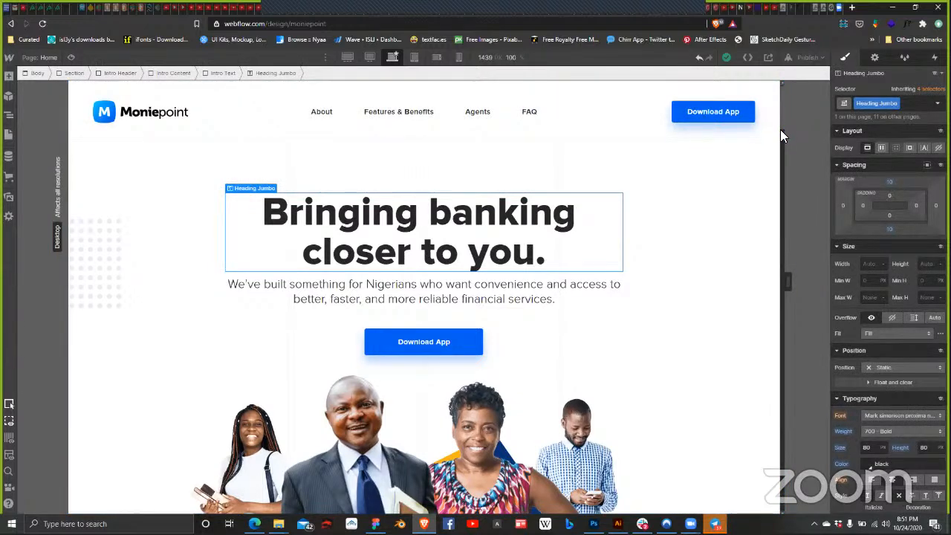
scroll(778, 148, down, 1)
scroll(776, 148, down, 8)
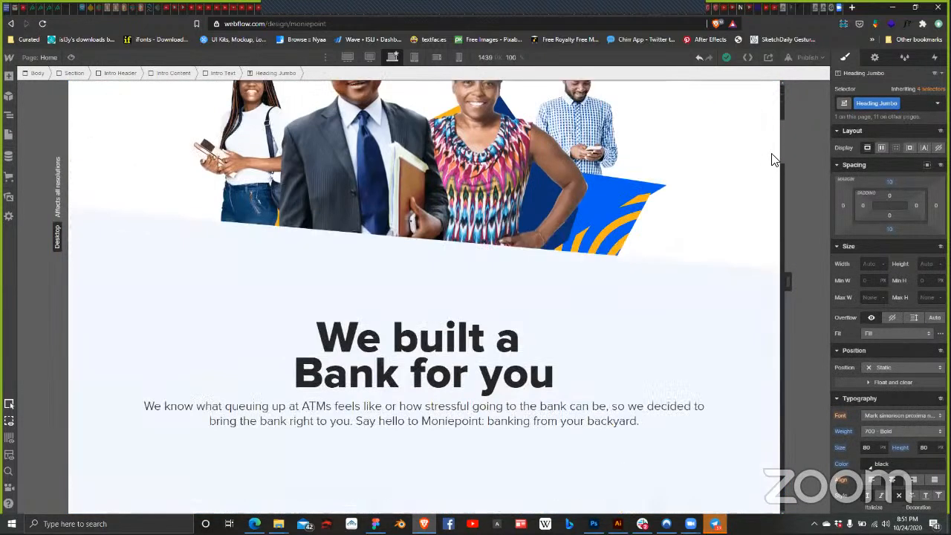
scroll(780, 107, up, 9)
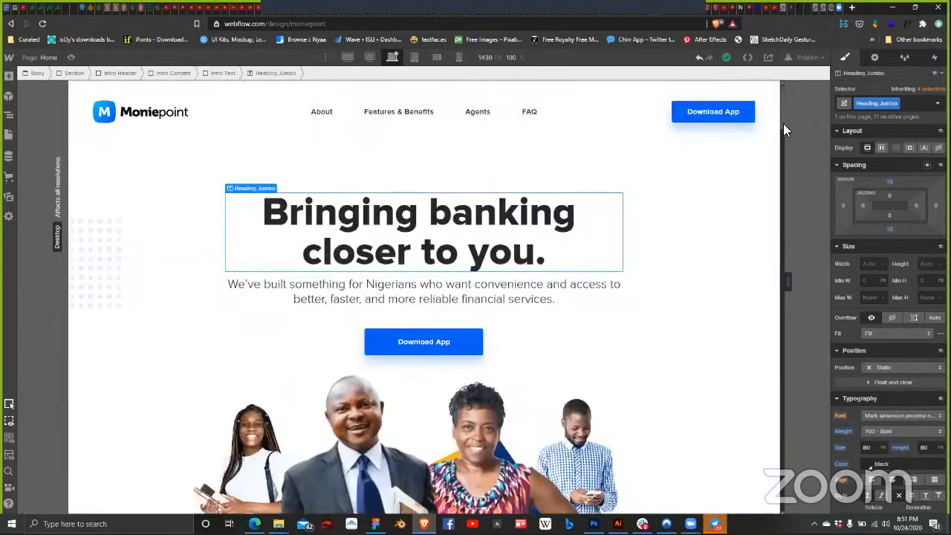
scroll(781, 118, down, 1)
scroll(781, 113, up, 1)
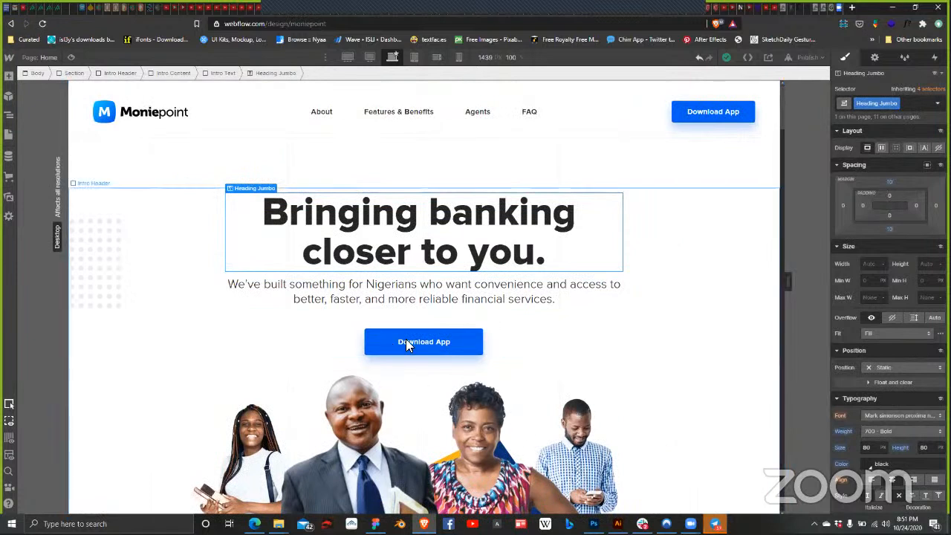
click(663, 277)
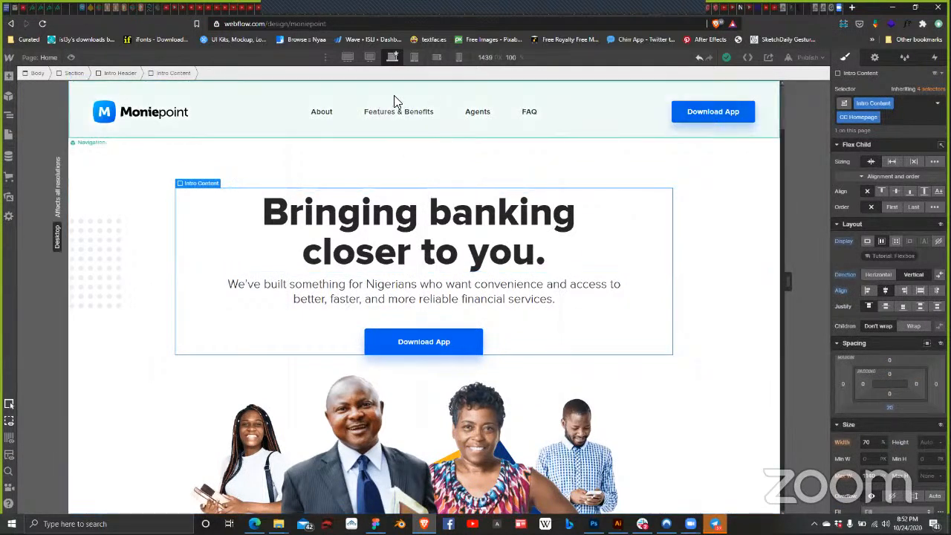
Step: Switch to the mobile portrait breakpoint and set the Heading Jumbo's font size to 50 px
click(459, 57)
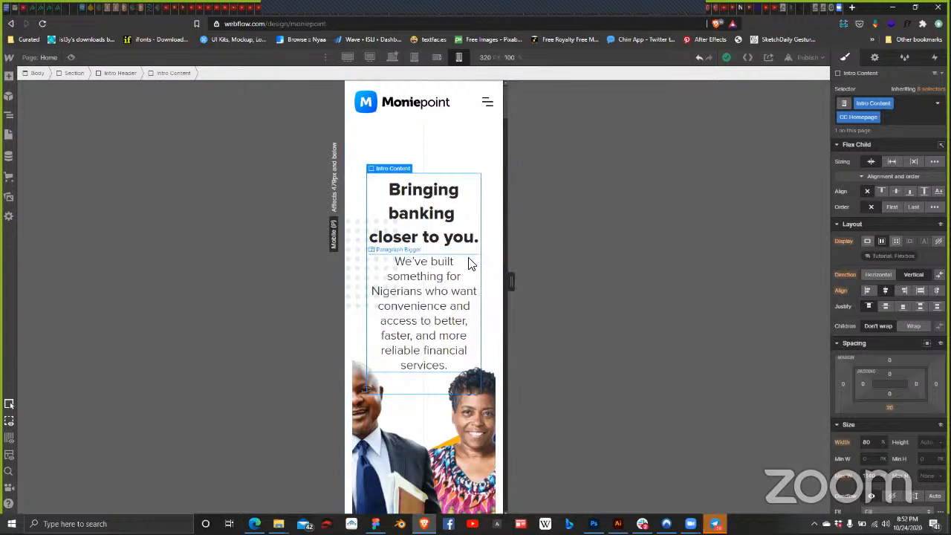
click(448, 202)
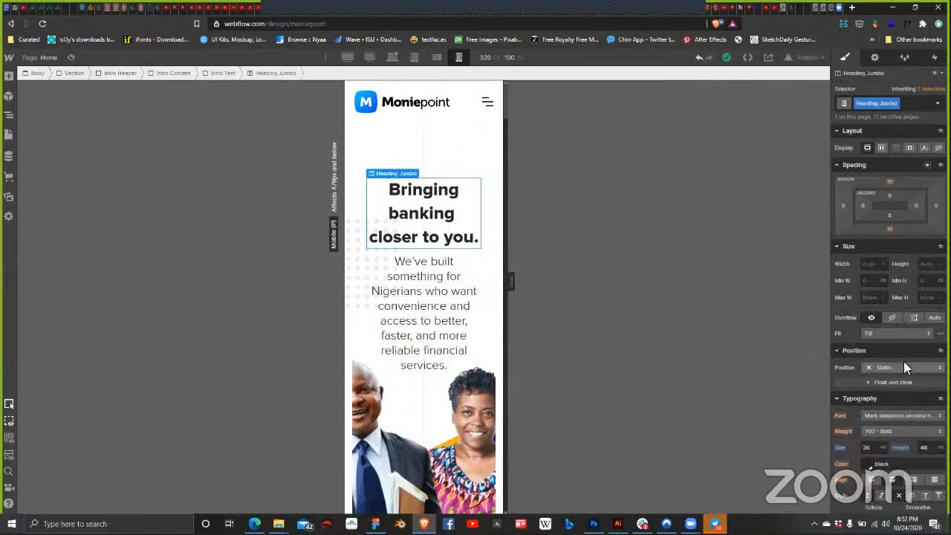
scroll(906, 364, down, 4)
click(927, 299)
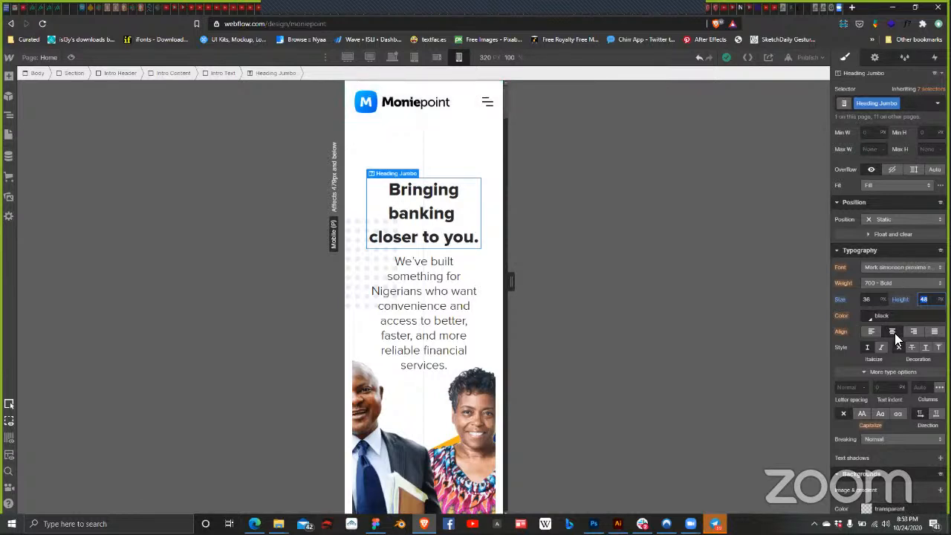
click(866, 298)
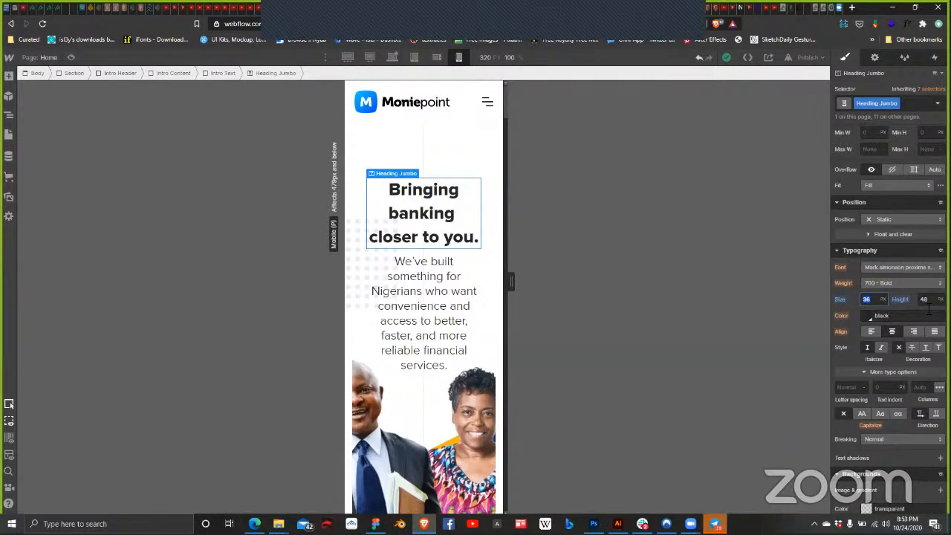
text(40)
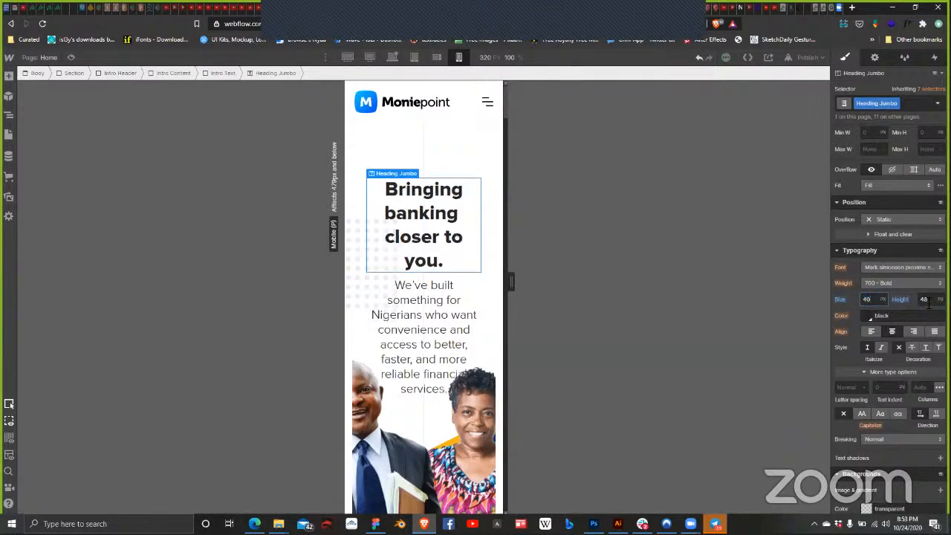
key(shift+Up)
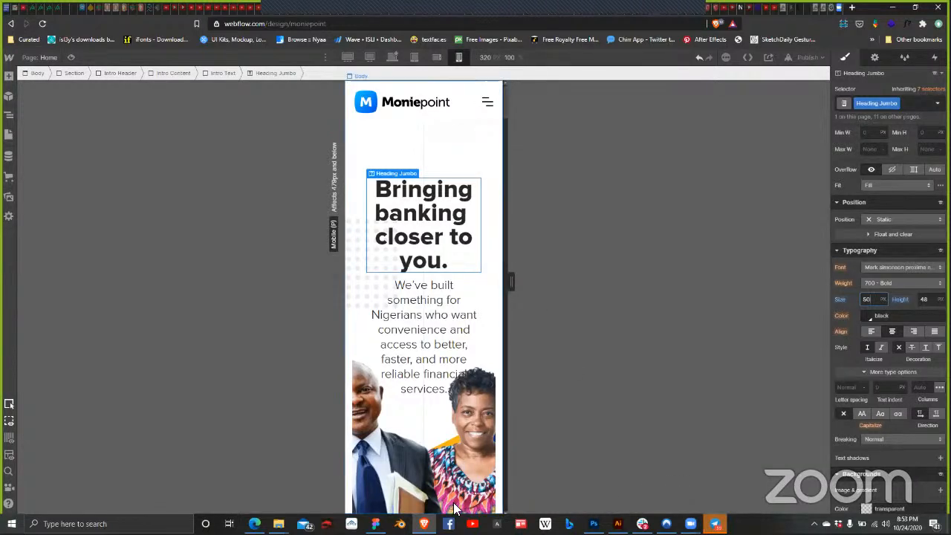
Step: Switch to Figma and look up the phone frame presets with their screen dimensions
key(alt+Tab)
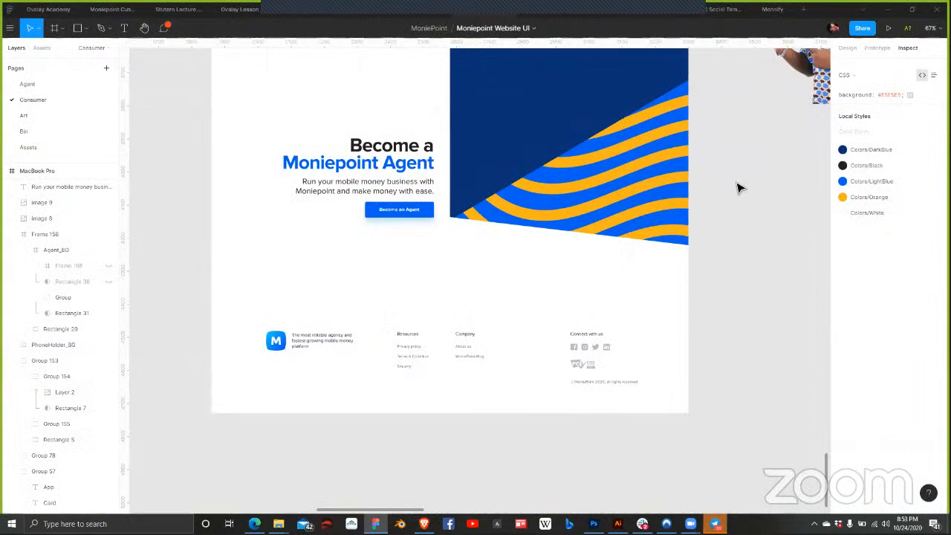
key(f)
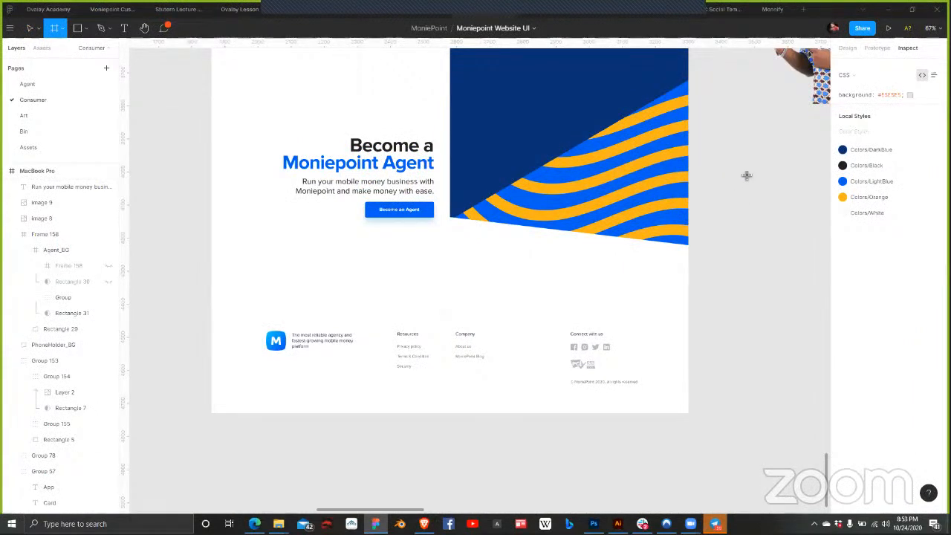
click(846, 49)
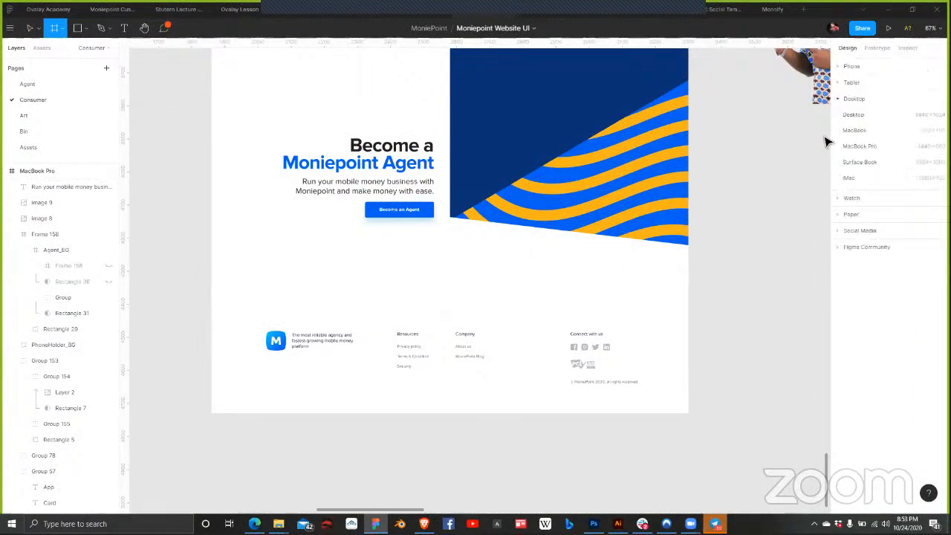
click(840, 66)
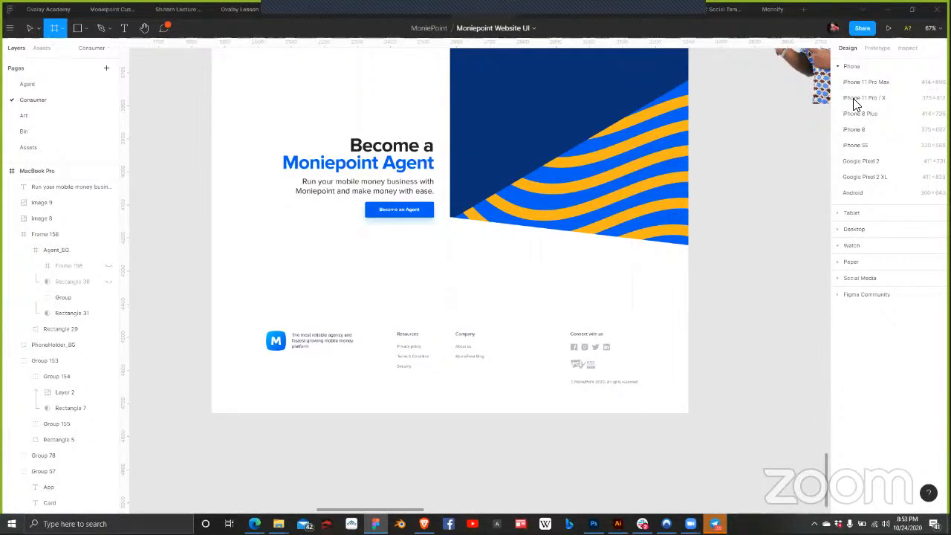
Step: Switch back to the Webflow design and set the mobile portrait canvas width to 360 px
click(887, 9)
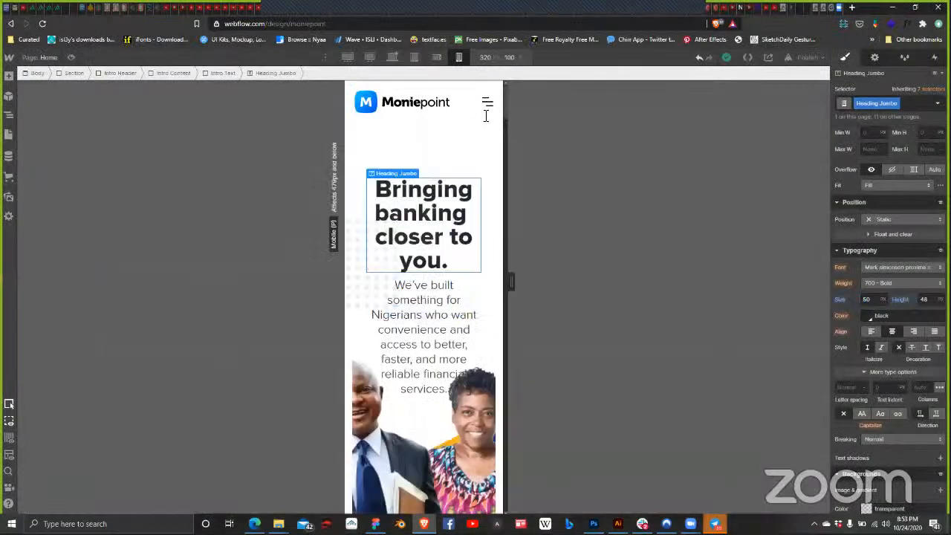
click(484, 58)
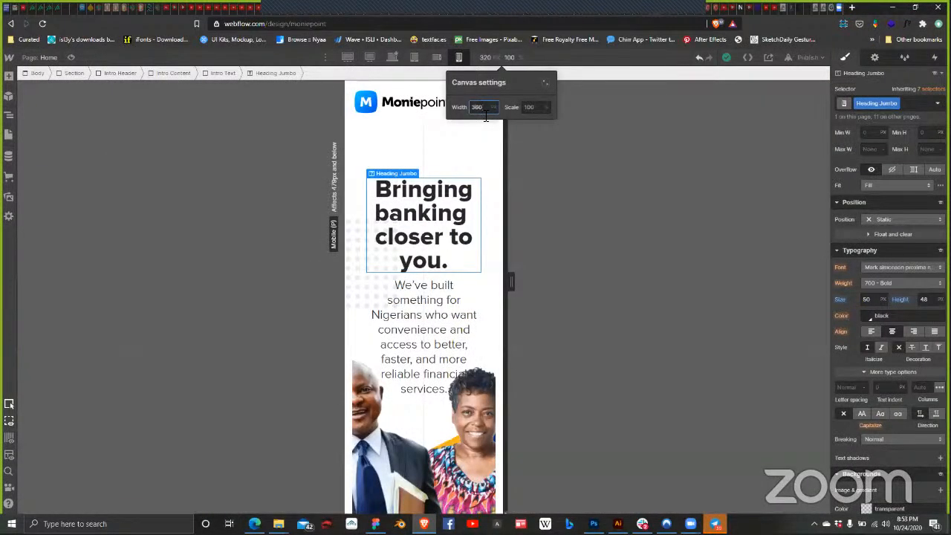
key(Return)
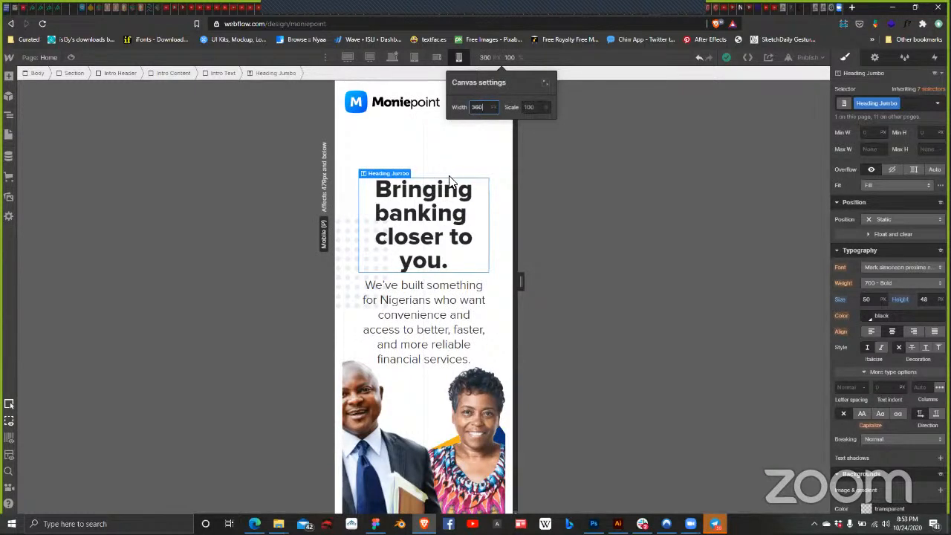
click(486, 57)
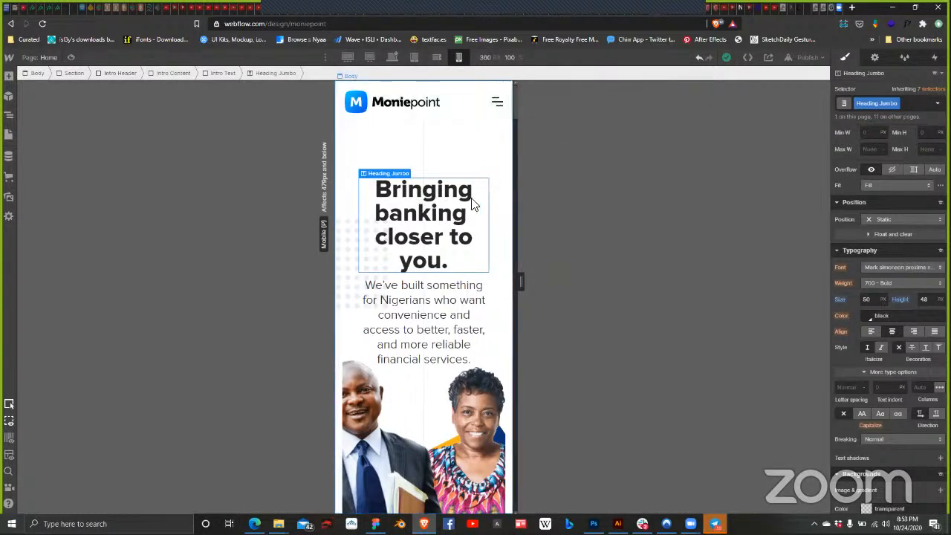
Step: Re-enter 50 px as the Heading Jumbo's font size and open its line height for editing
click(866, 301)
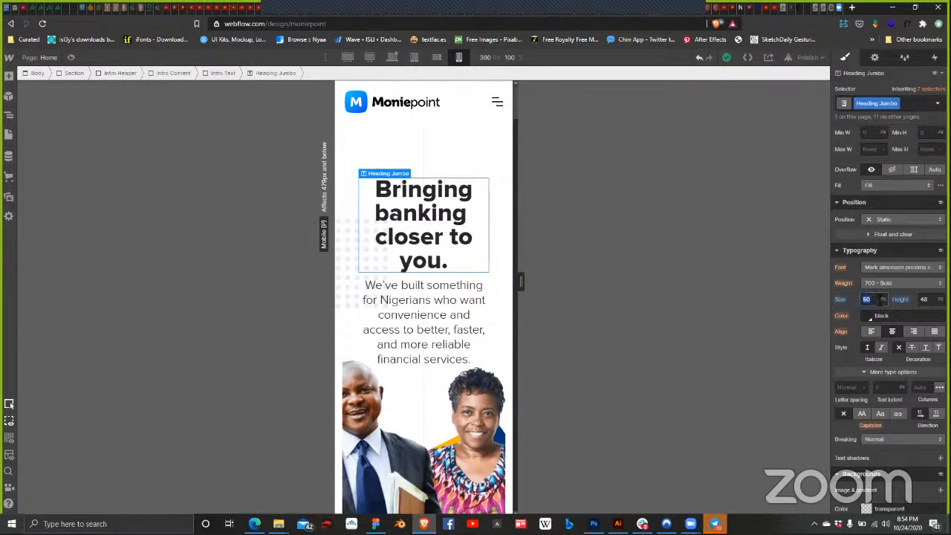
key(BackSpace)
text(50)
click(931, 298)
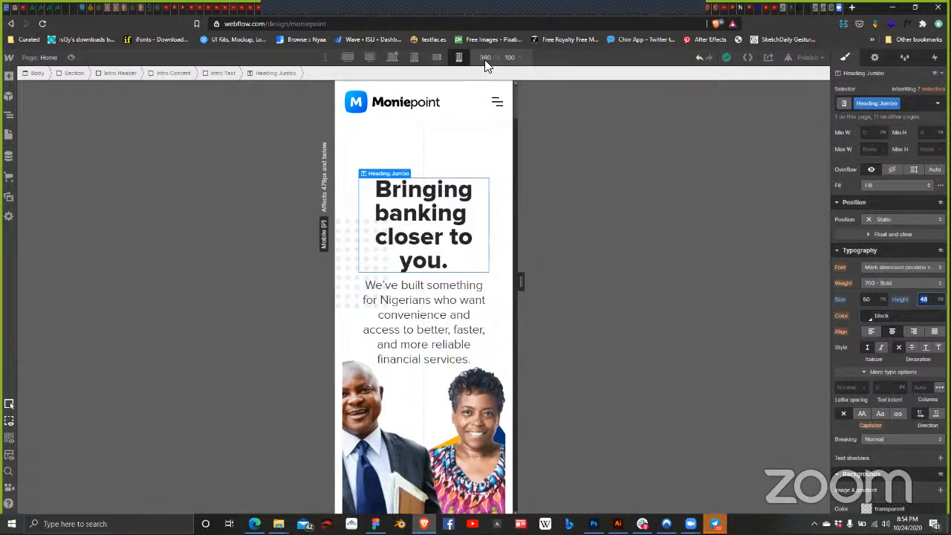
Step: Set the mobile portrait canvas width to 375 px
click(485, 58)
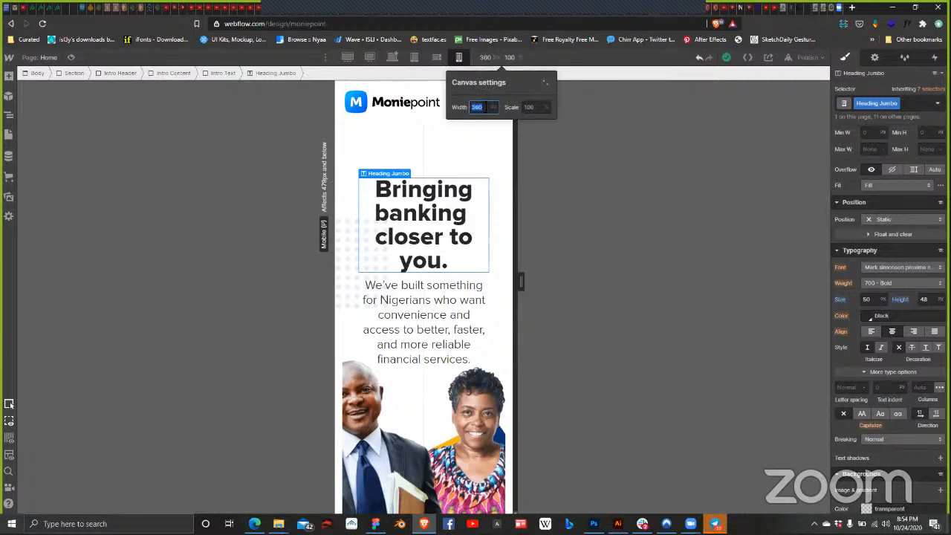
text(375)
key(Return)
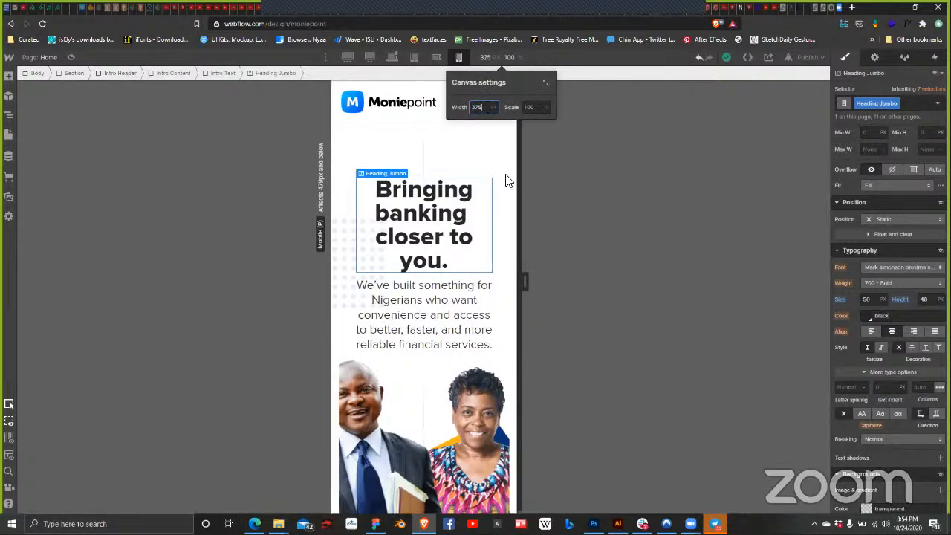
click(574, 296)
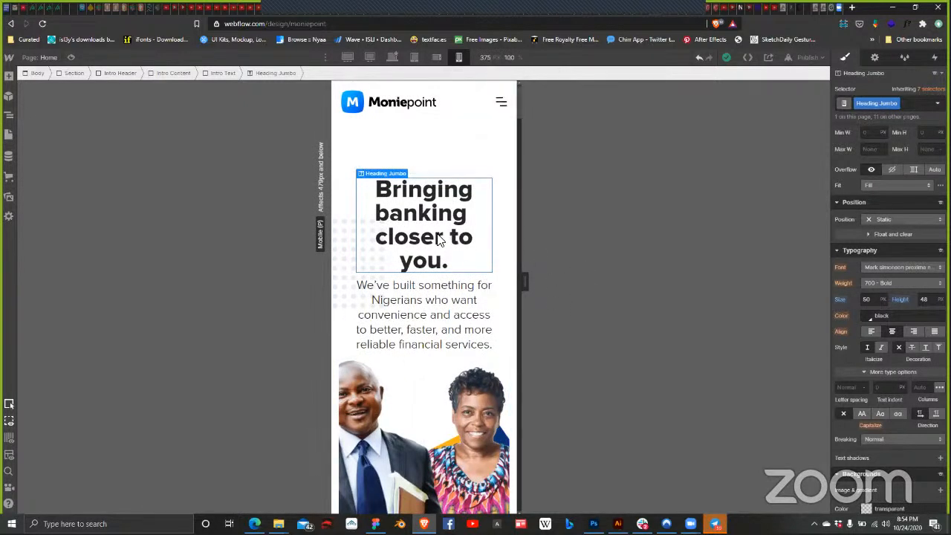
Step: Hide the circle_grids.svg background image of the Body at the mobile portrait breakpoint
click(346, 153)
scroll(913, 345, down, 4)
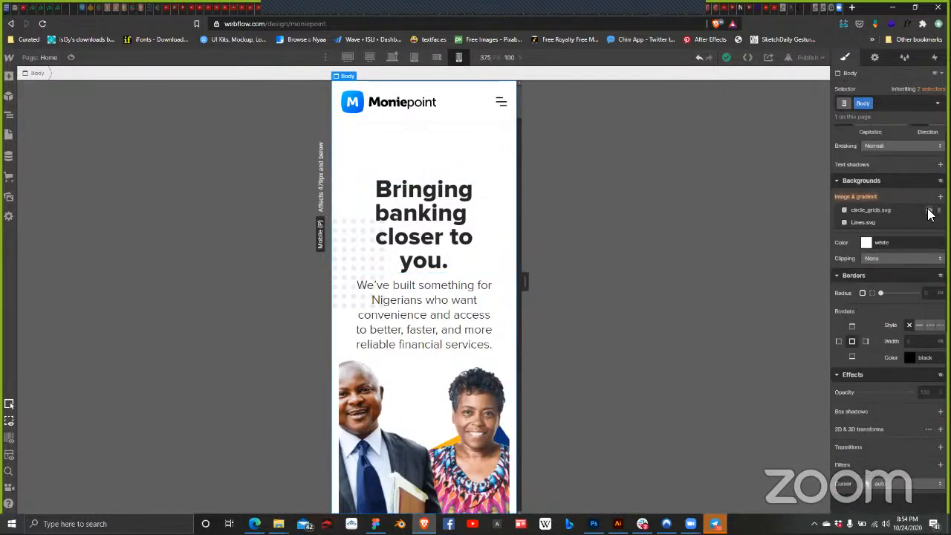
click(927, 210)
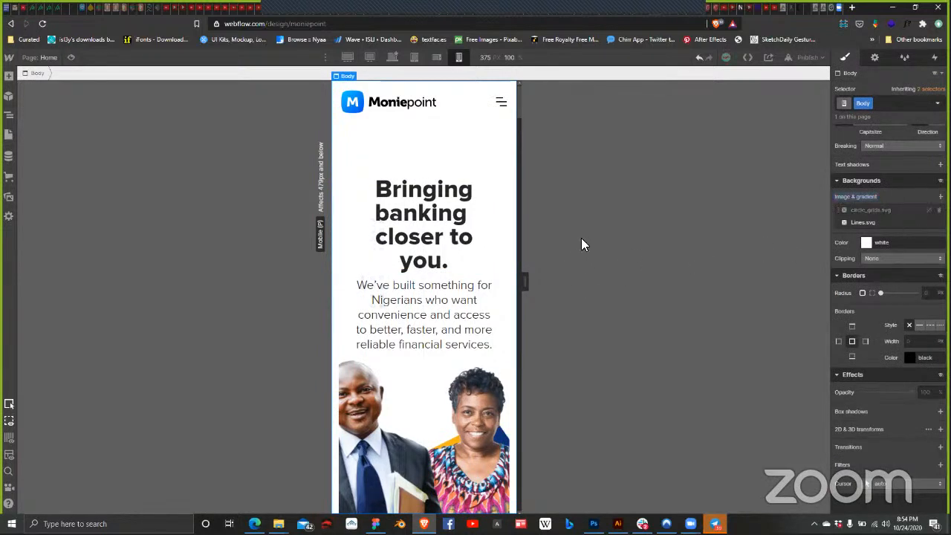
Step: Set the Intro Header's right and left margins to Auto at the mobile portrait breakpoint
click(339, 407)
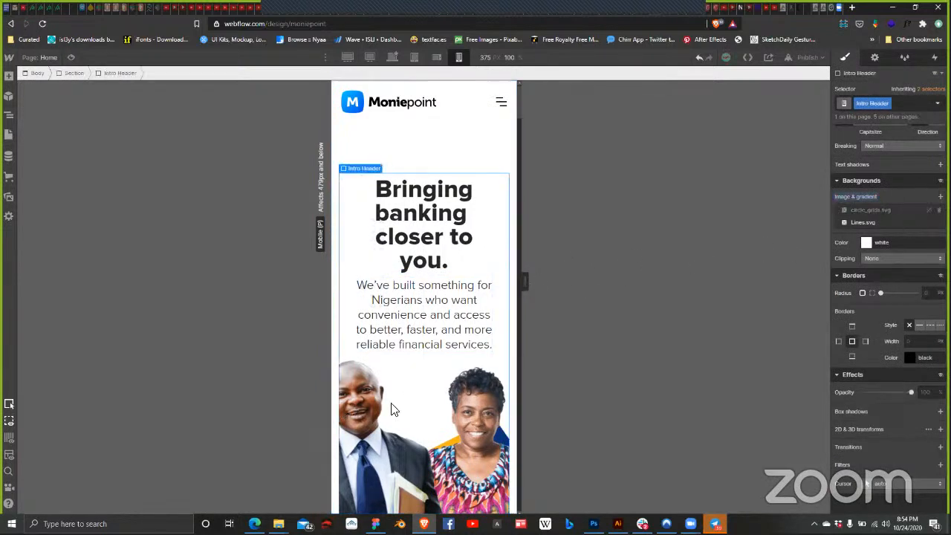
scroll(891, 320, up, 8)
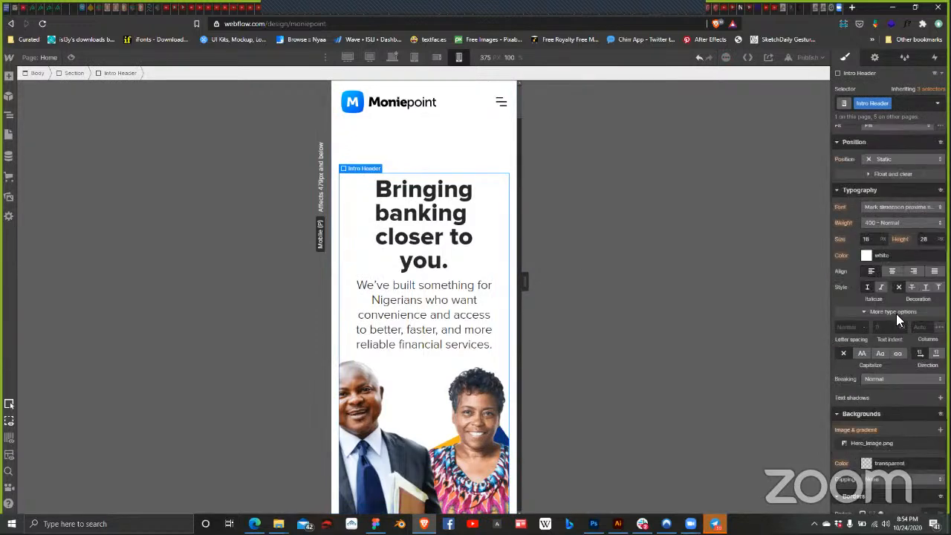
scroll(898, 318, up, 2)
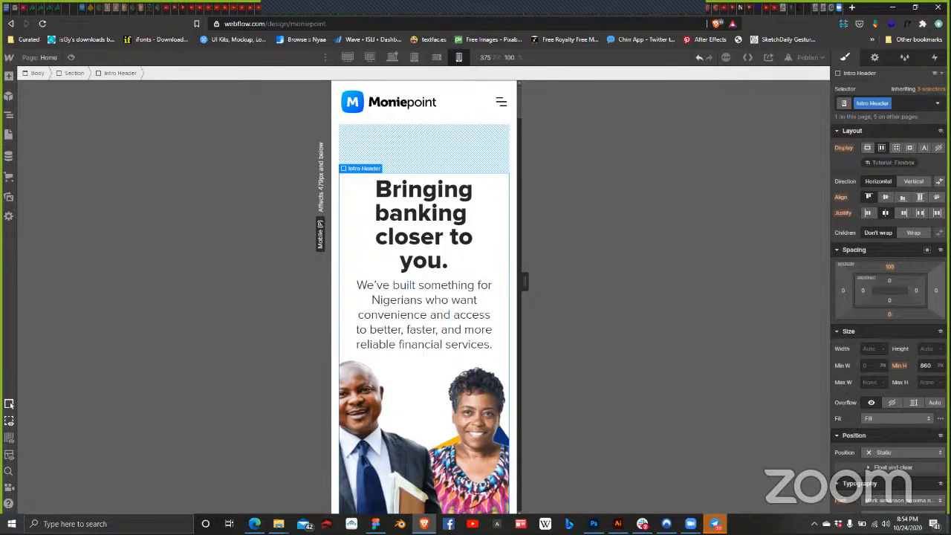
click(888, 266)
click(849, 330)
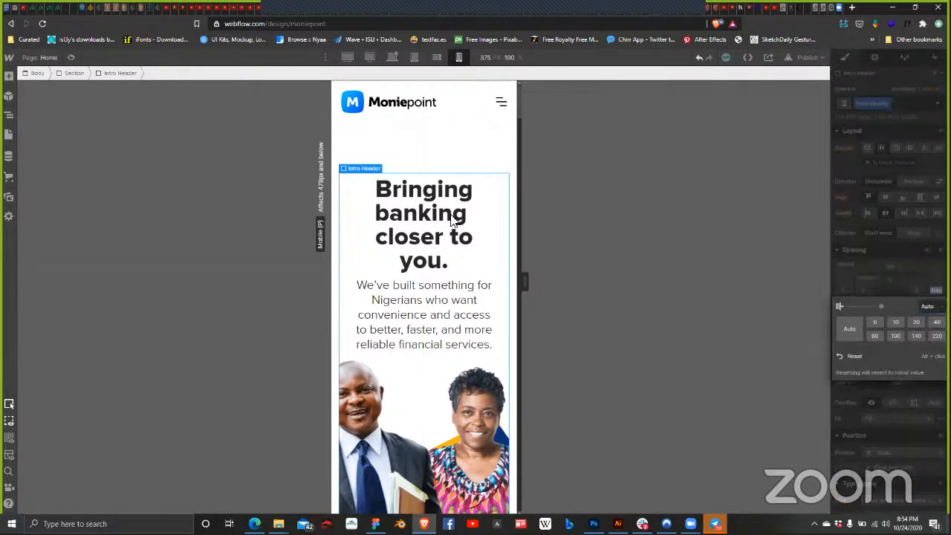
click(486, 151)
click(499, 152)
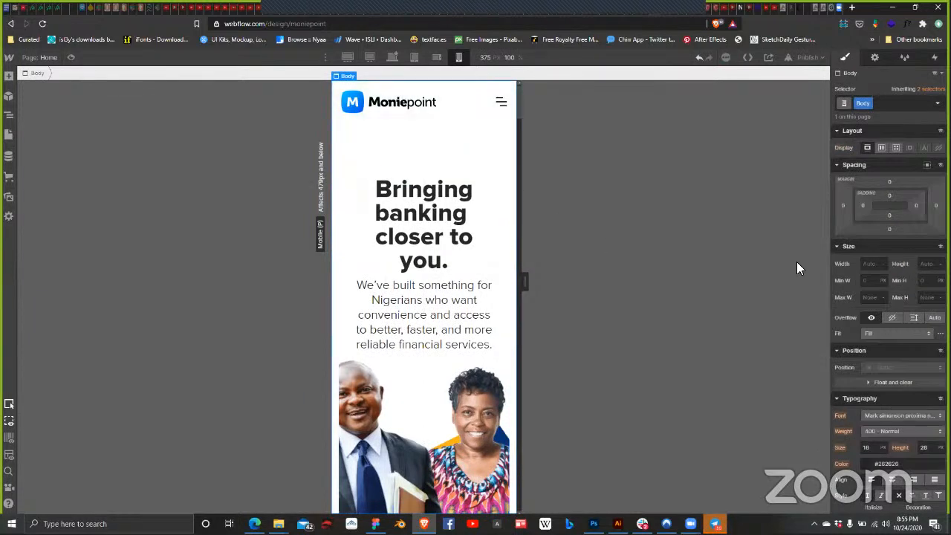
click(506, 239)
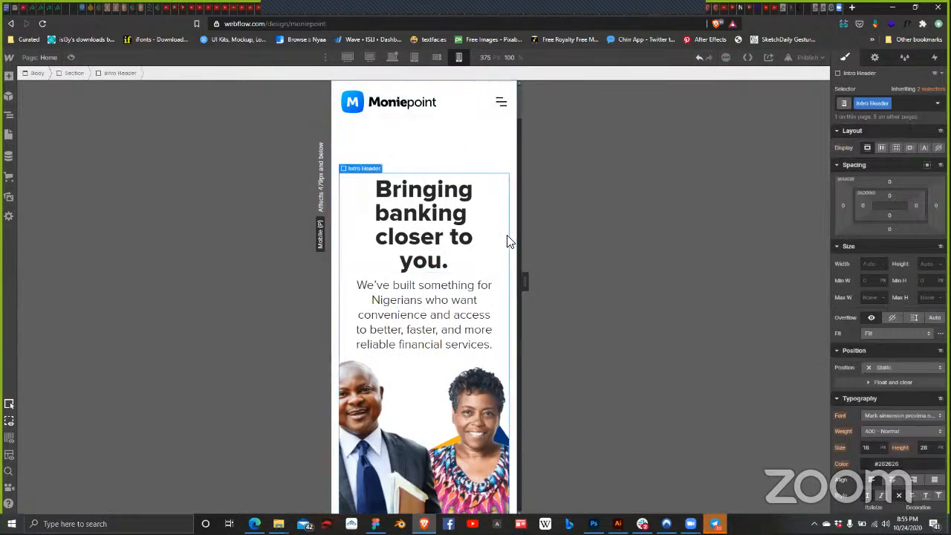
click(839, 291)
click(849, 325)
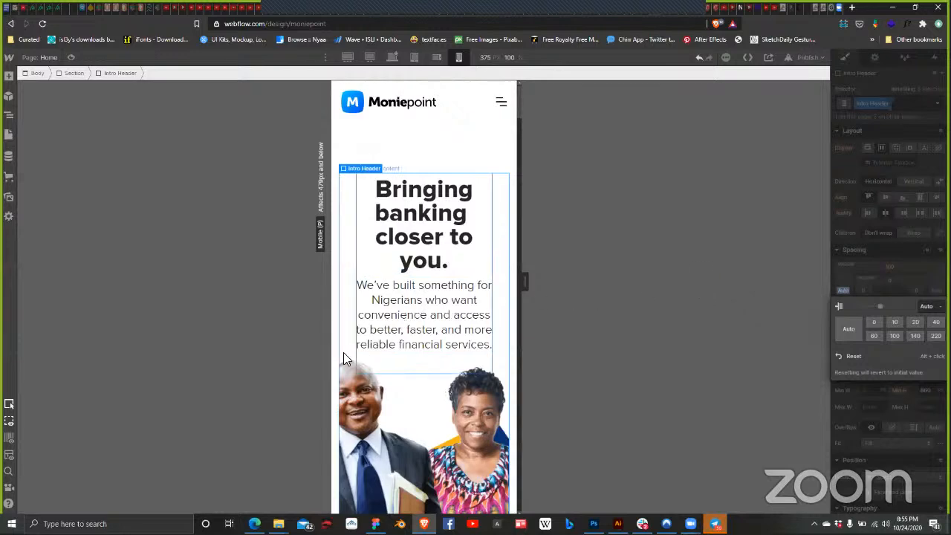
Step: Set the left and right margins of the Section enclosing the Intro Header to Auto
scroll(383, 345, down, 1)
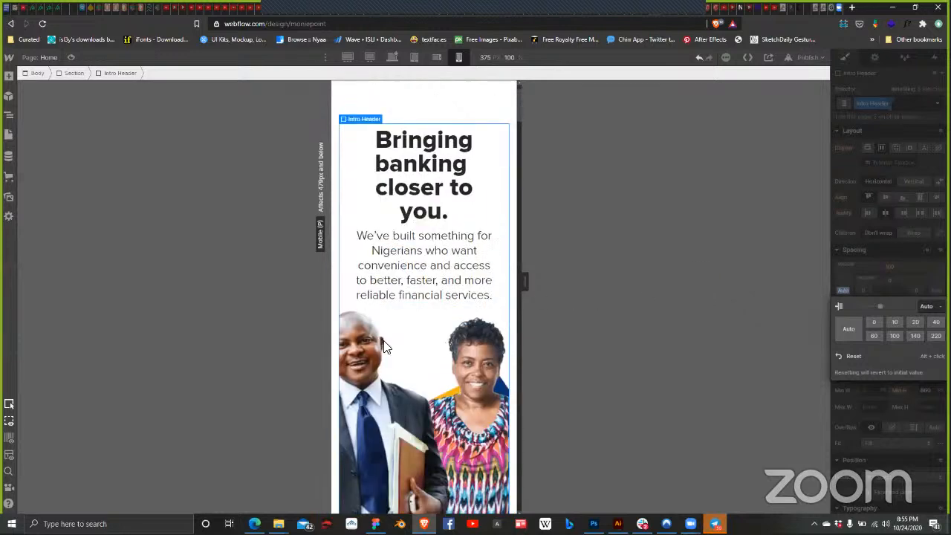
scroll(390, 347, down, 1)
scroll(460, 375, down, 2)
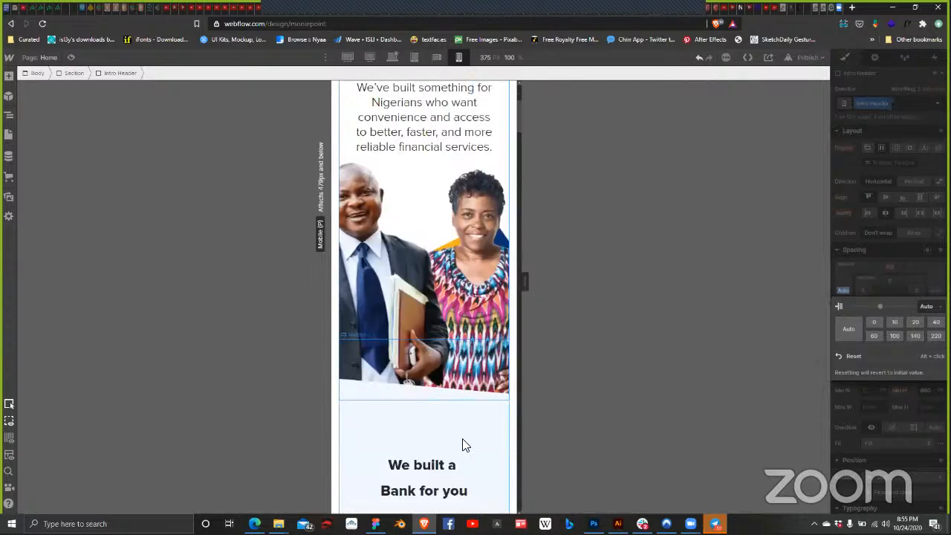
scroll(463, 443, down, 1)
scroll(467, 427, up, 5)
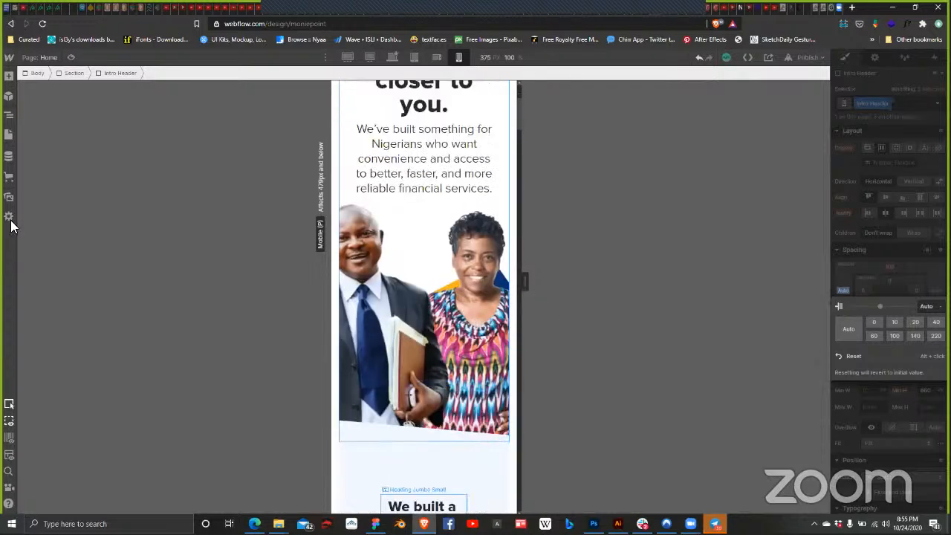
click(9, 117)
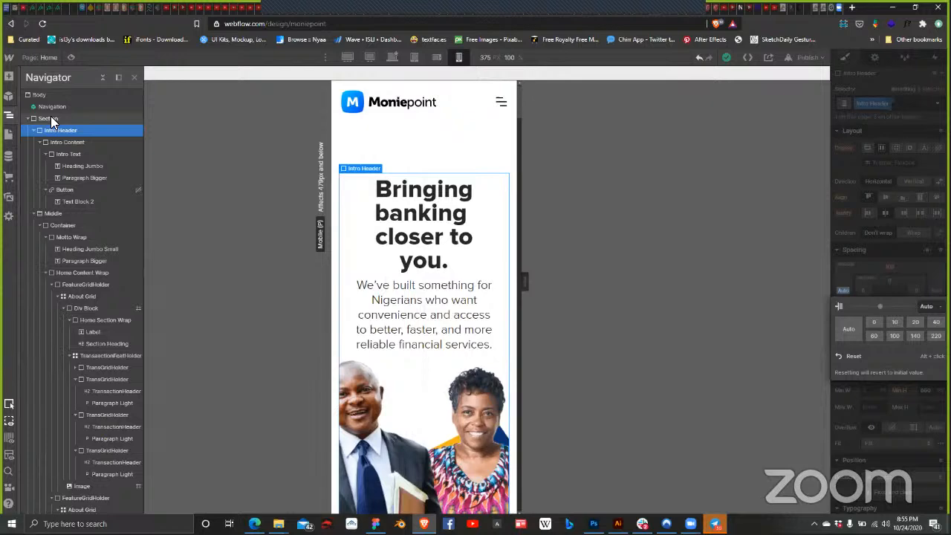
click(49, 118)
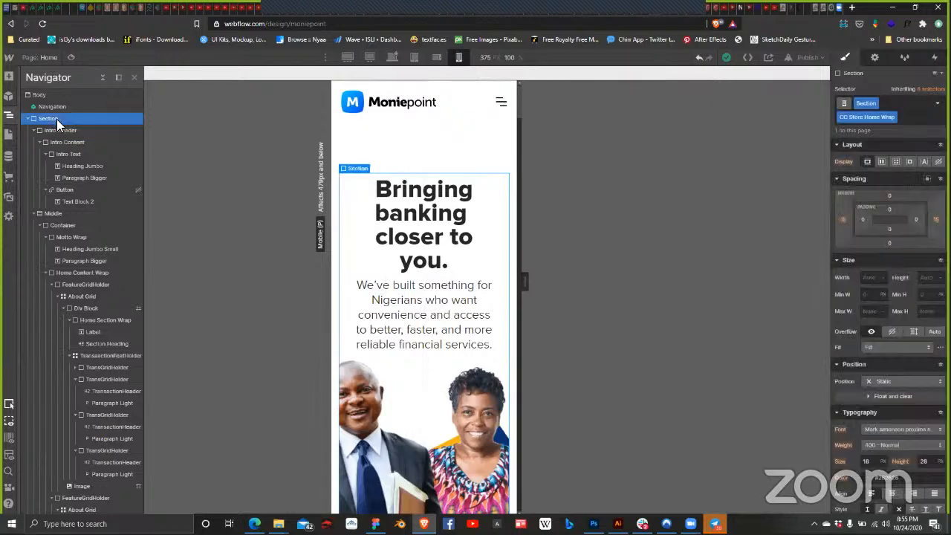
click(842, 220)
click(848, 257)
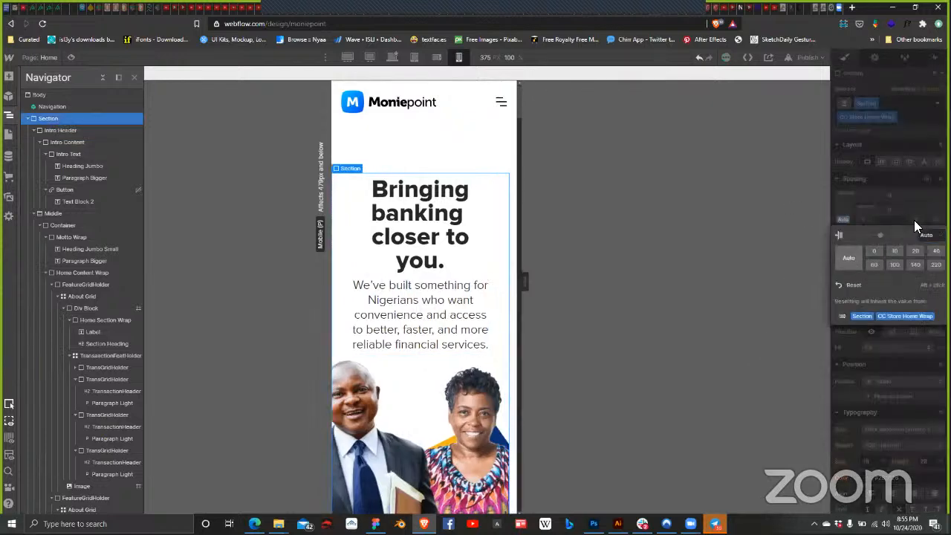
key(Escape)
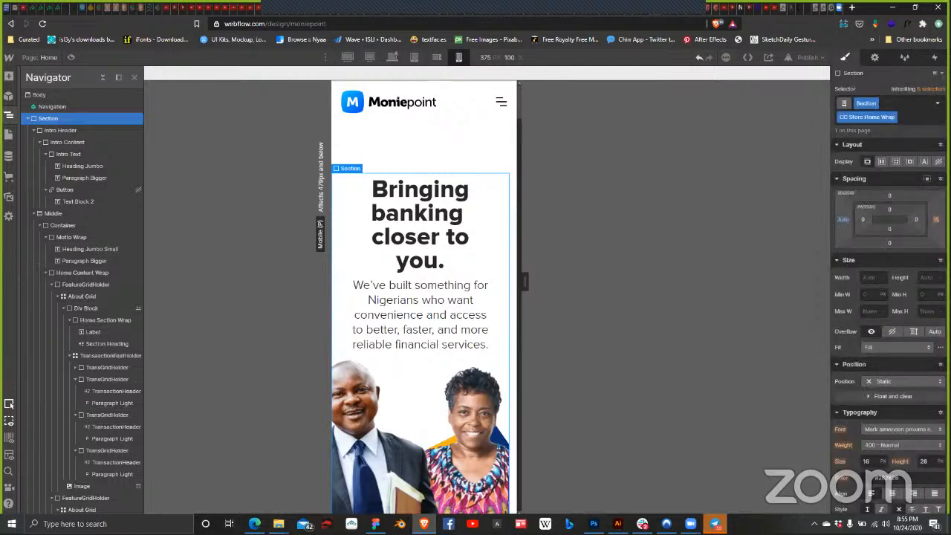
click(935, 219)
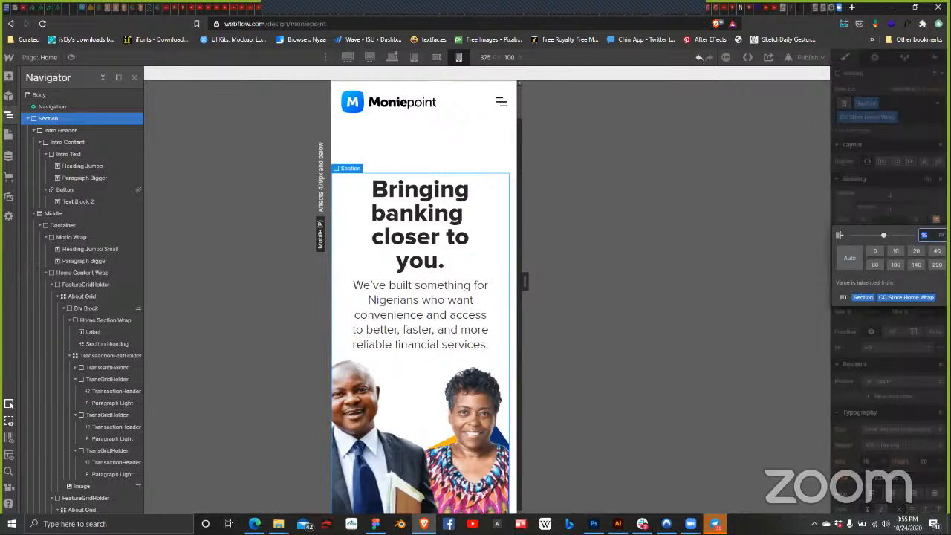
click(852, 254)
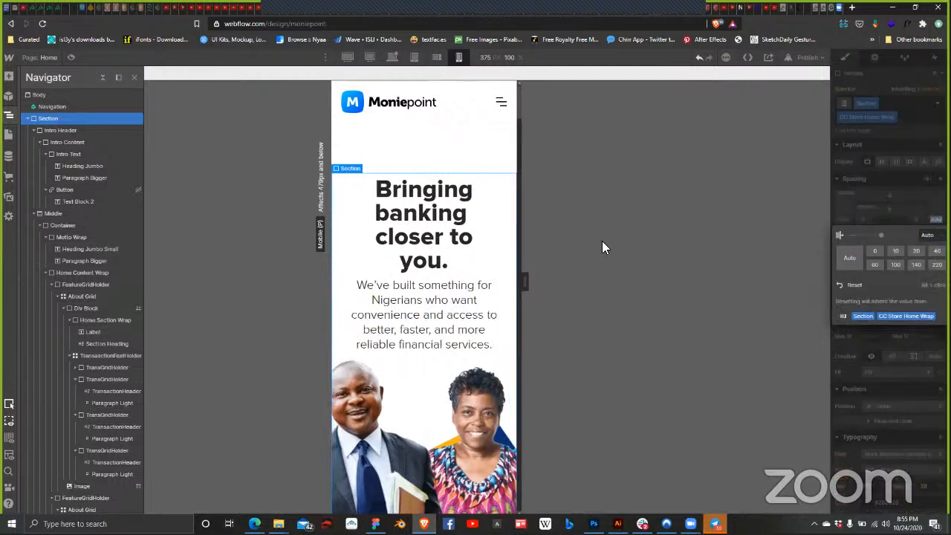
click(427, 221)
Step: Set the font size of the Paragraph Bigger text under the hero heading to 20 px
click(429, 319)
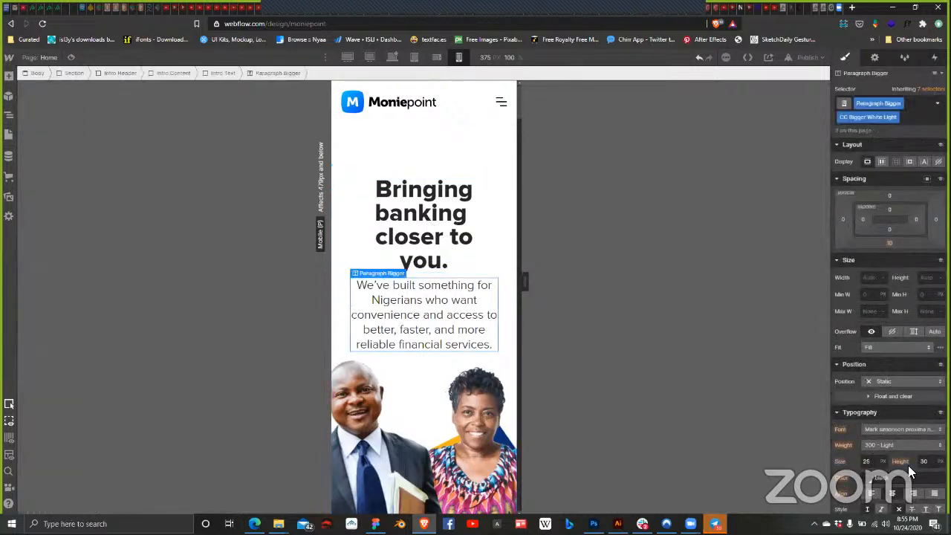
click(868, 461)
text(20)
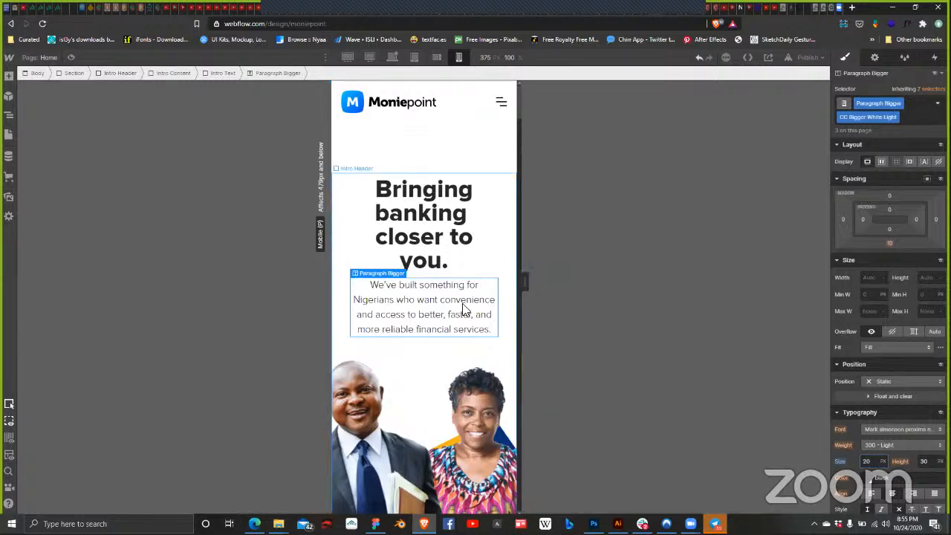
Step: Toggle the Intro Header's Hero_Image.png background off and back on
scroll(465, 281, down, 2)
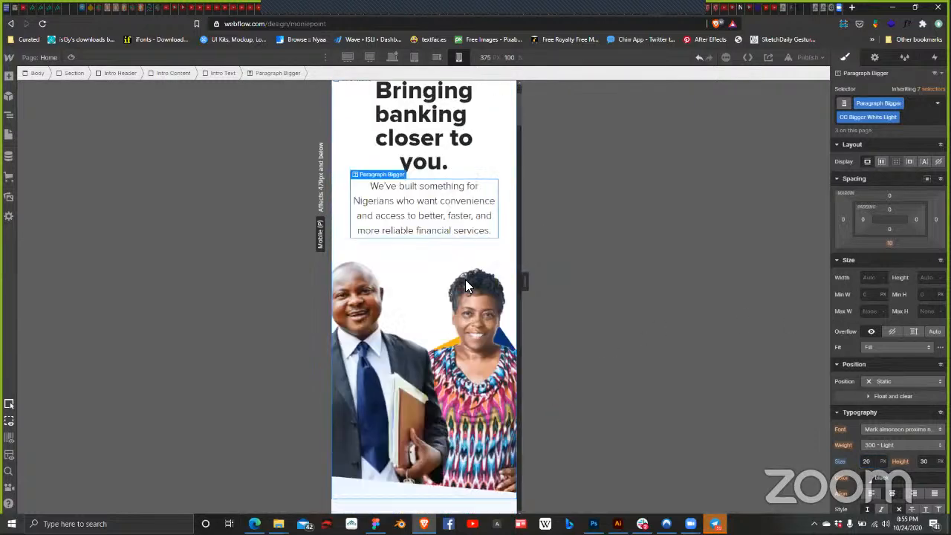
scroll(431, 305, down, 2)
scroll(379, 288, up, 1)
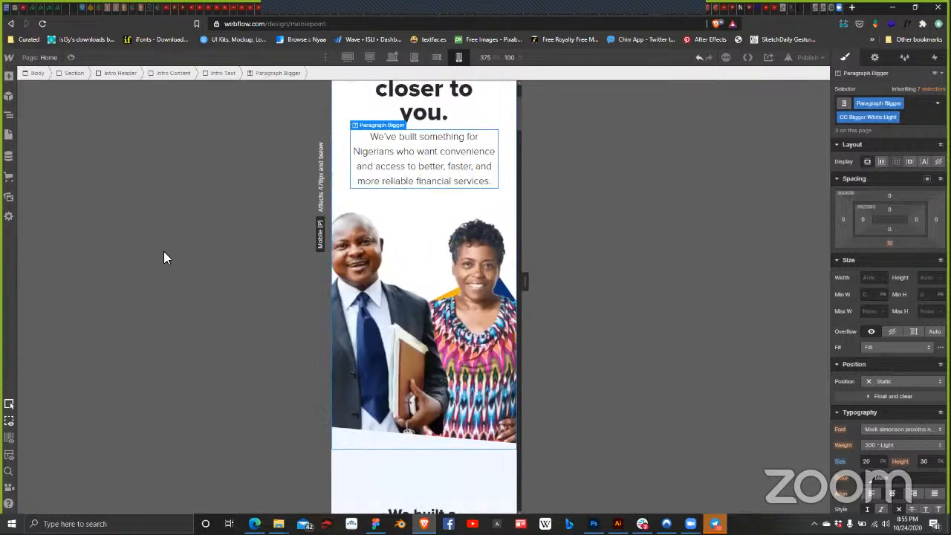
click(377, 279)
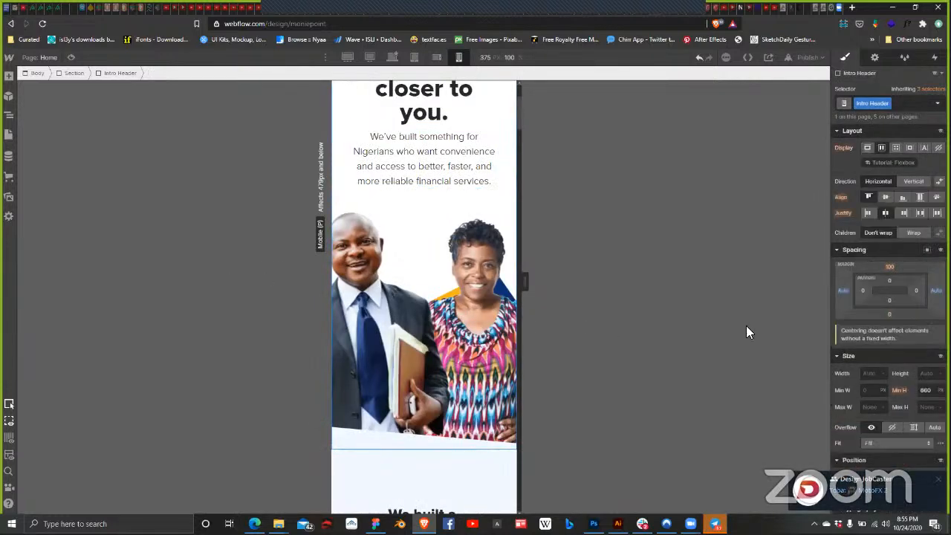
scroll(899, 337, down, 10)
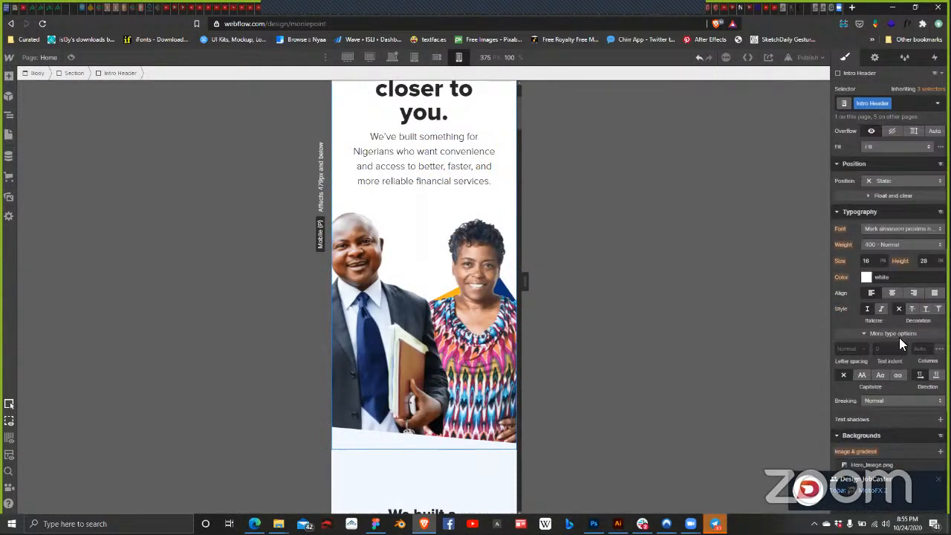
mouse_move(855, 314)
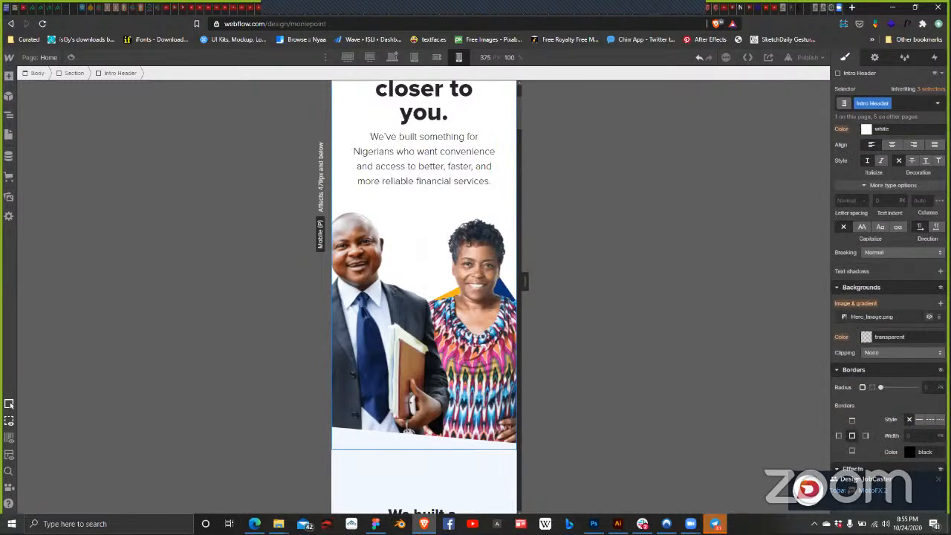
click(929, 320)
click(927, 319)
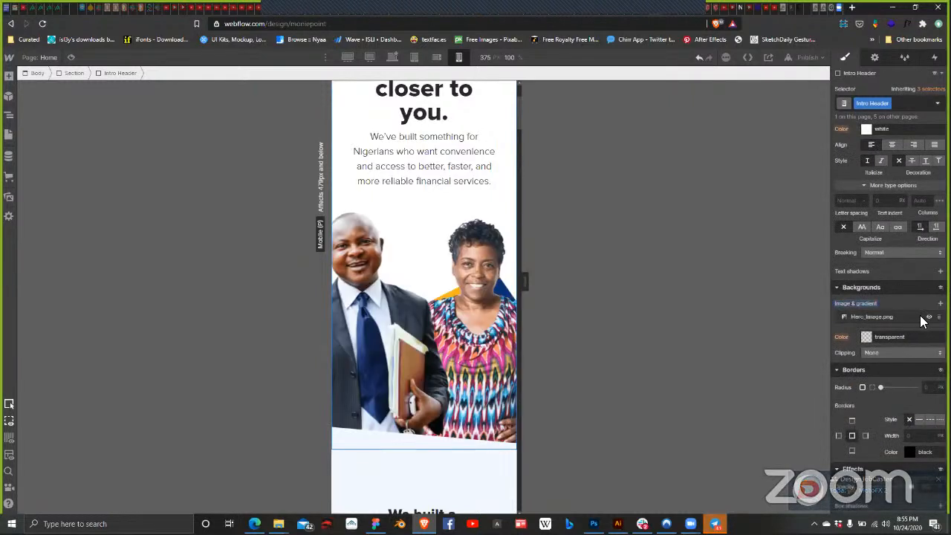
Step: Set the custom width of the Intro Header's Hero_Image.png background to 560 px
click(845, 315)
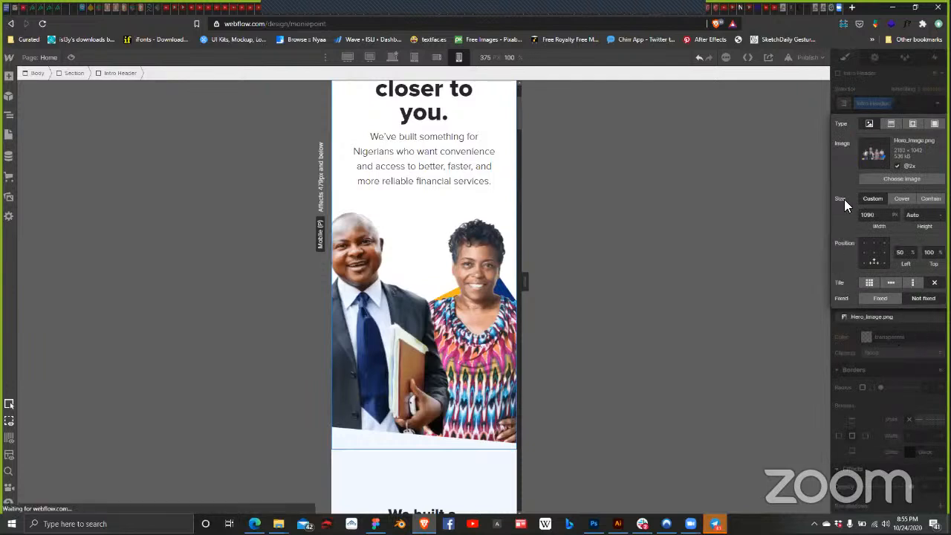
click(896, 220)
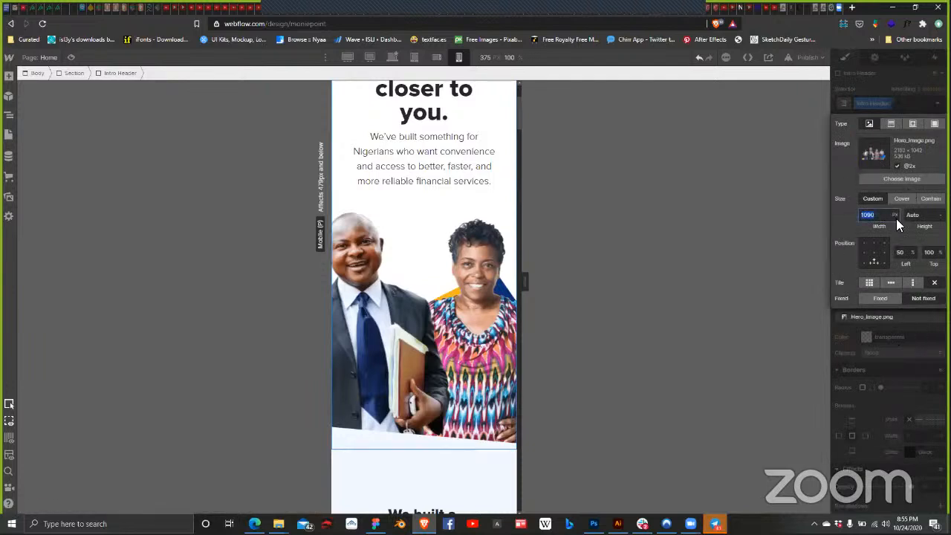
text(960)
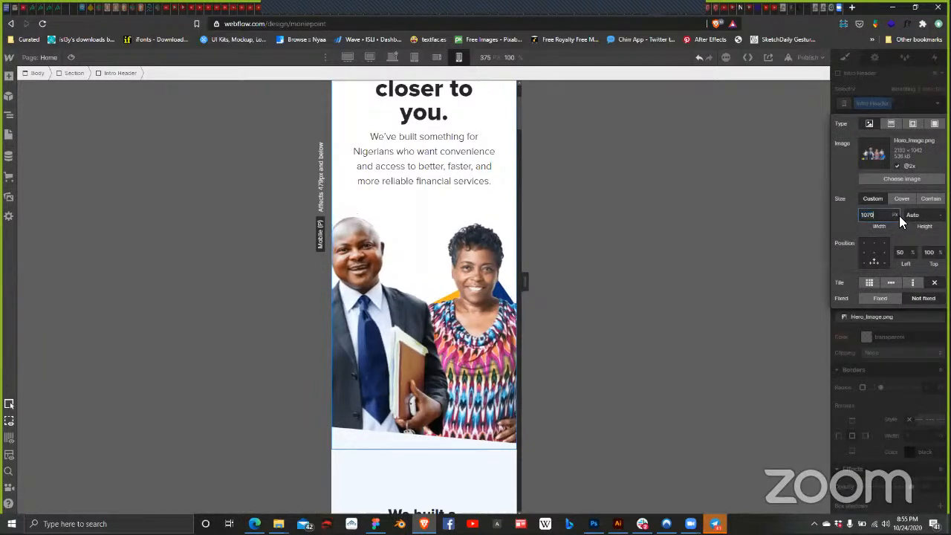
key(shift+Down)
key(shift+Down)
key(shift+Down)
key(shift+Down)
key(shift+Down)
key(shift+Down)
key(shift+Down)
key(shift+Down)
key(shift+Down)
key(shift+Down)
key(shift+Down)
key(shift+Down)
key(shift+Down)
key(shift+Down)
key(shift+Down)
key(shift+Down)
key(shift+Down)
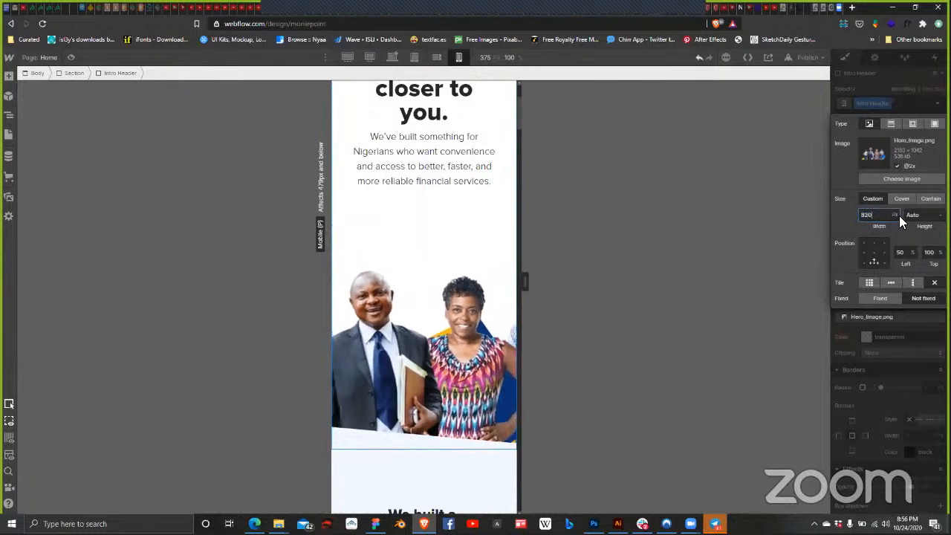
key(shift+Down)
key(shift+Down)
key(shift+Down)
key(shift+Down)
key(shift+Down)
key(shift+Down)
key(shift+Down)
key(shift+Down)
key(shift+Down)
key(shift+Down)
key(shift+Down)
key(shift+Down)
key(shift+Down)
key(shift+Down)
key(shift+Down)
key(shift+Down)
key(shift+Down)
key(shift+Down)
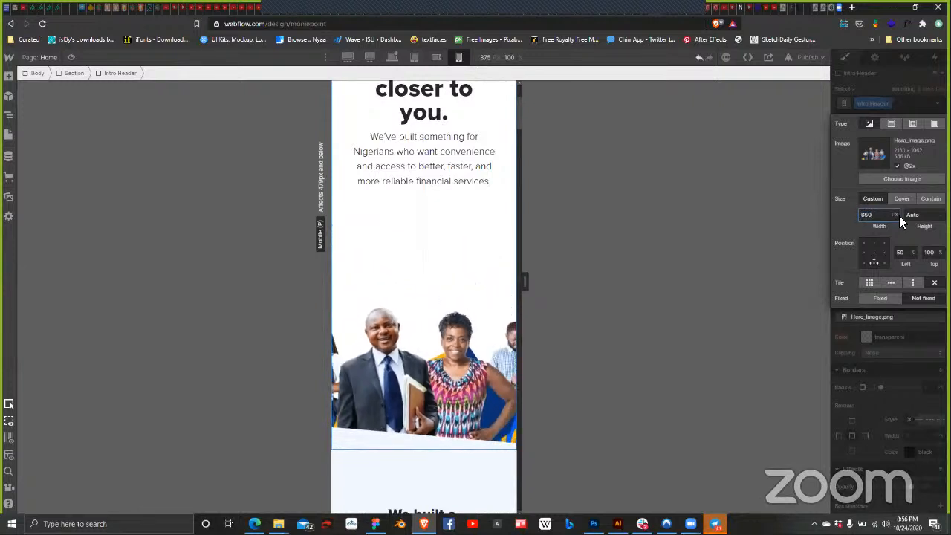
key(shift+Down)
key(shift+Down)
key(shift+Down)
key(shift+Down)
key(shift+Down)
key(shift+Down)
key(shift+Down)
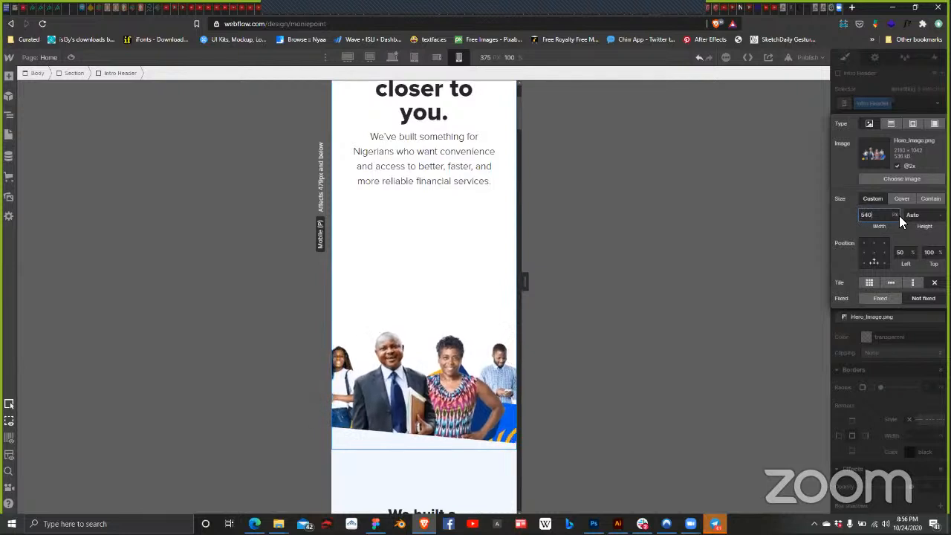
key(shift+Up)
key(shift+Up)
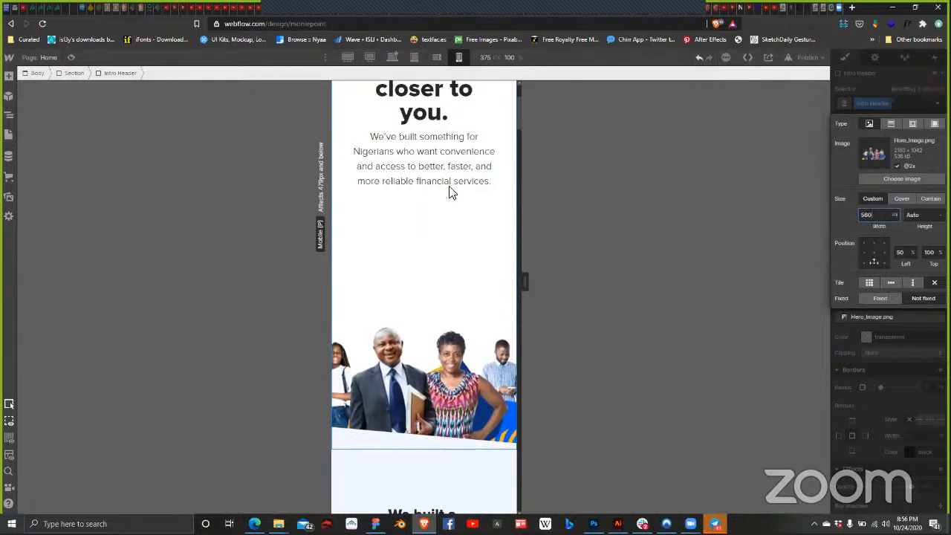
click(884, 340)
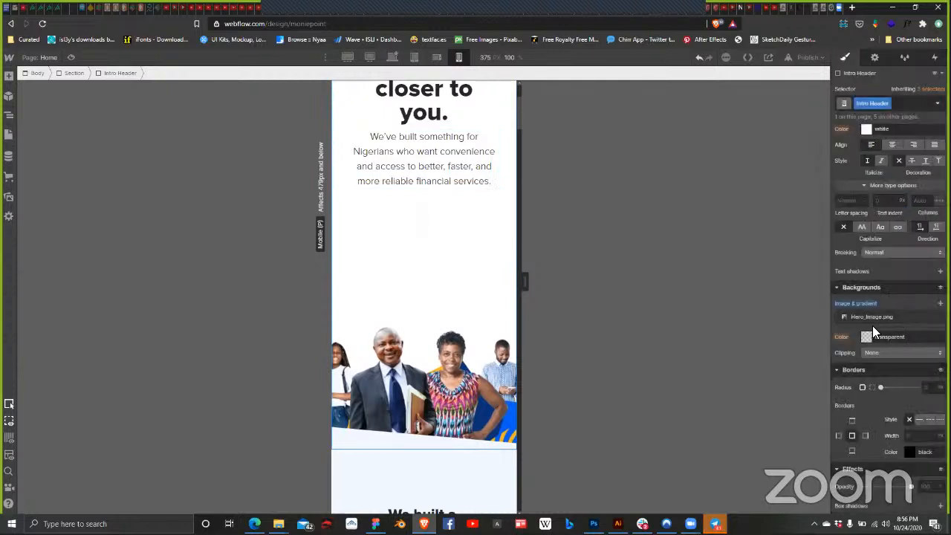
Step: Reduce the Intro Header's minimum height to 630 px
scroll(877, 325, up, 5)
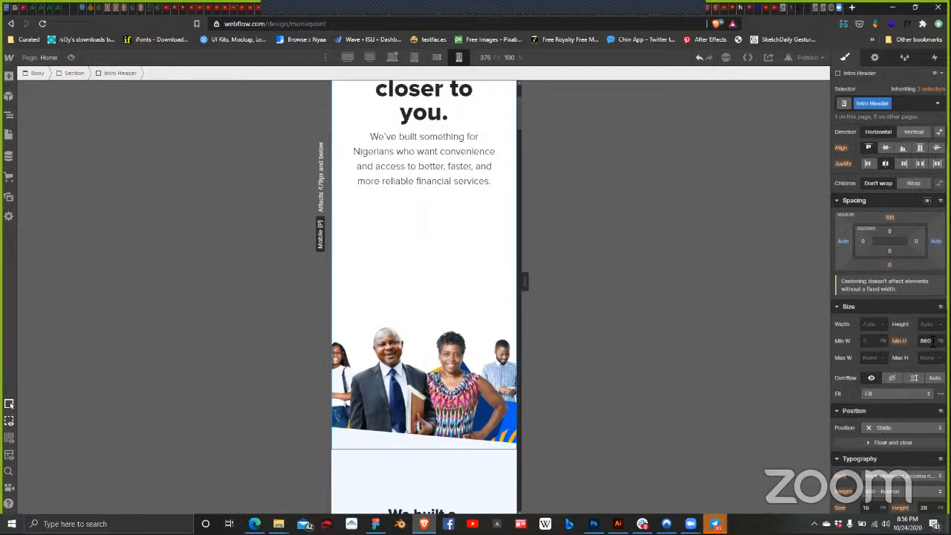
click(925, 340)
key(shift+Down)
key(shift+Down)
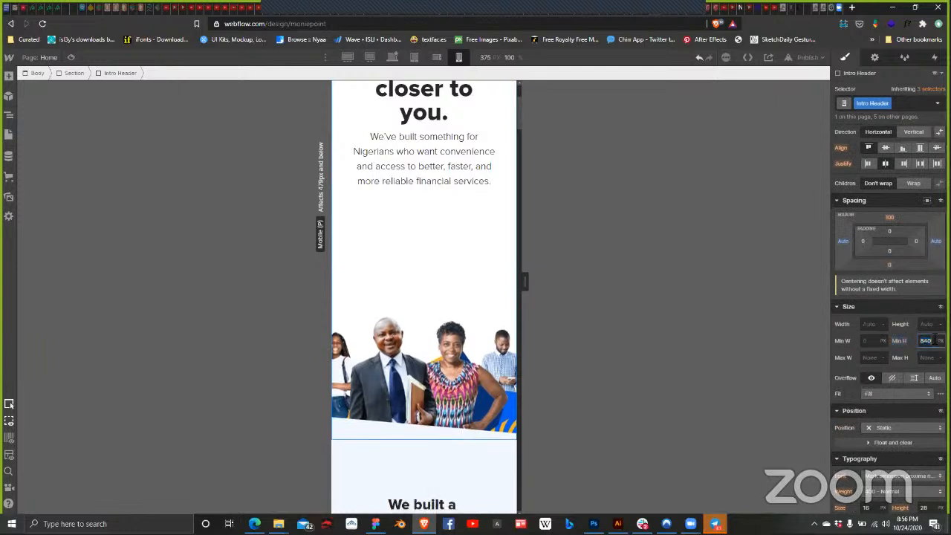
key(shift+Down)
key(shift+Down)
key(shift+Down)
key(shift+Down)
key(shift+Down)
key(shift+Down)
key(shift+Down)
key(shift+Down)
key(shift+Down)
key(shift+Down)
key(shift+Down)
key(shift+Down)
key(shift+Down)
key(shift+Down)
key(shift+Down)
key(shift+Down)
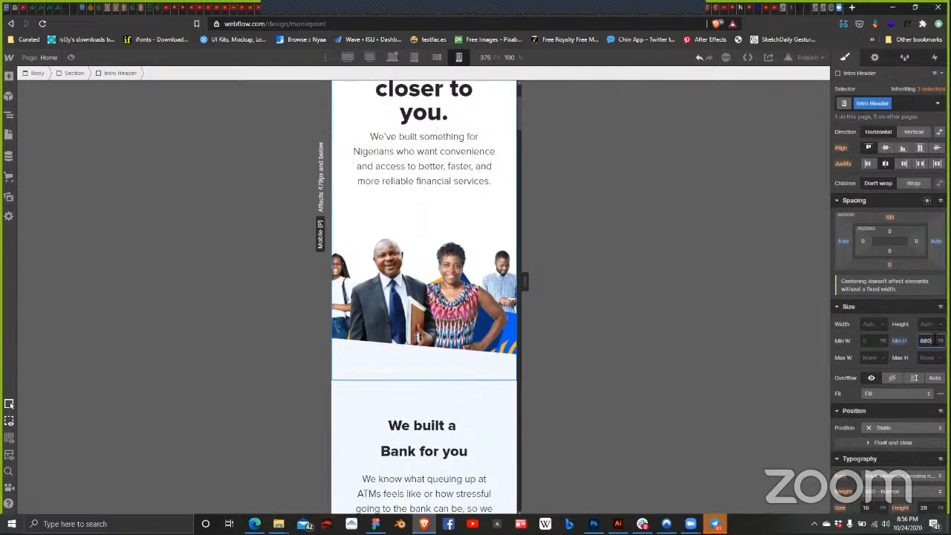
key(shift+Down)
key(shift+Down)
key(shift+Down)
key(shift+Down)
key(shift+Down)
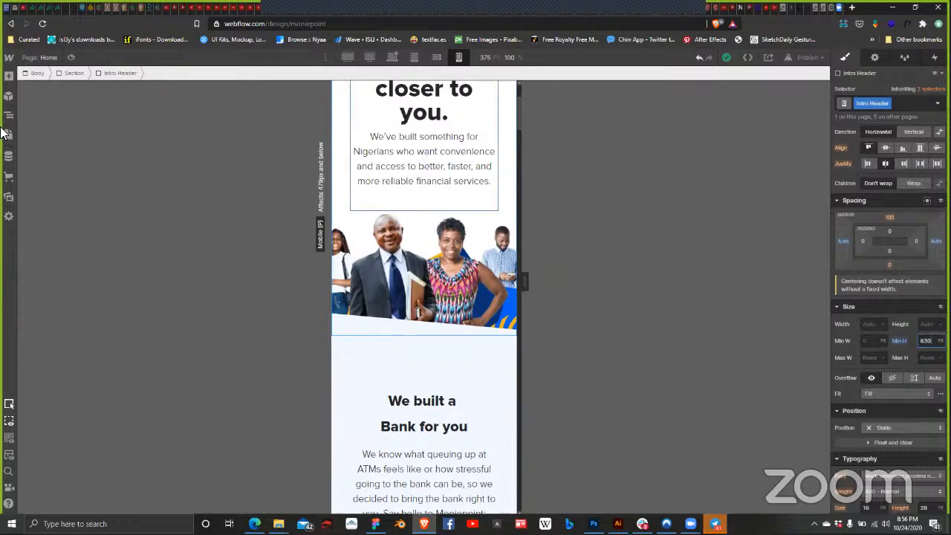
Step: Unhide the hero section's Download App button by setting its display to Flex
click(9, 116)
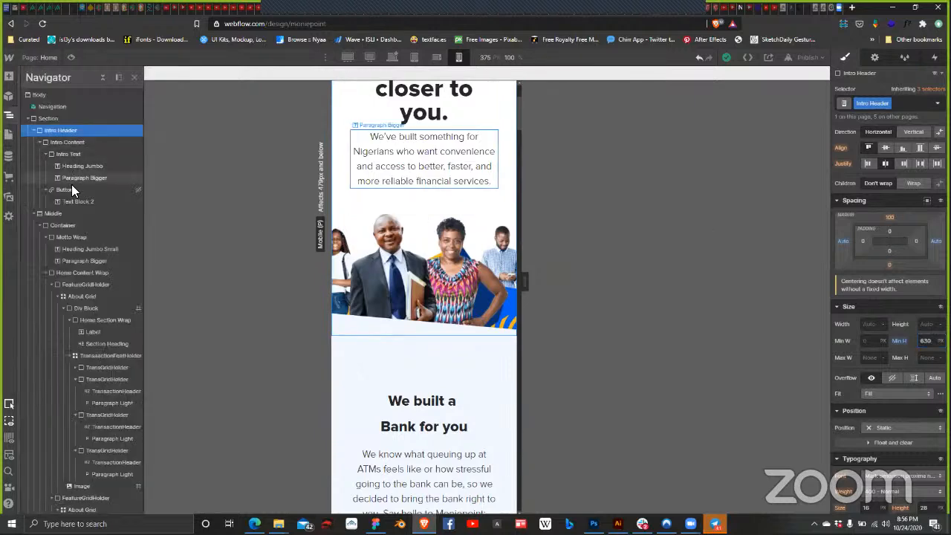
click(71, 190)
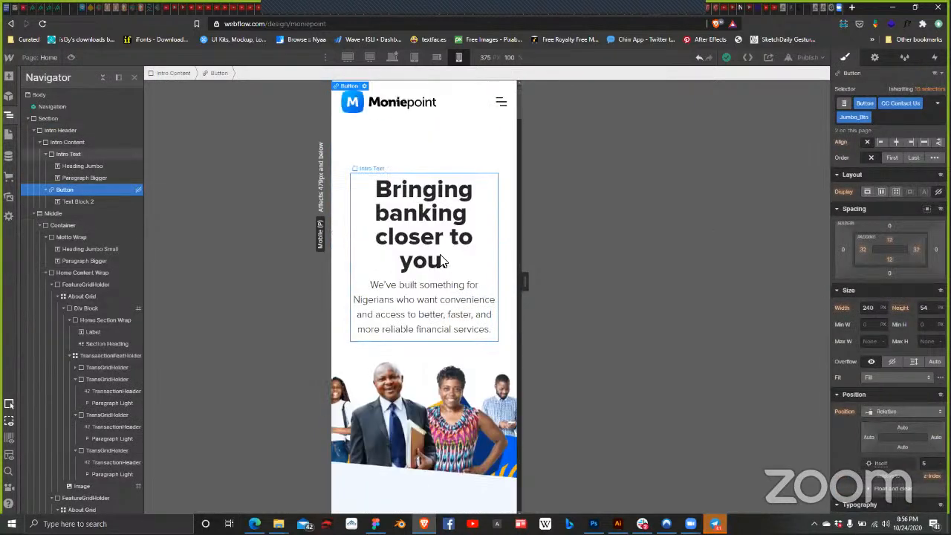
scroll(434, 269, up, 2)
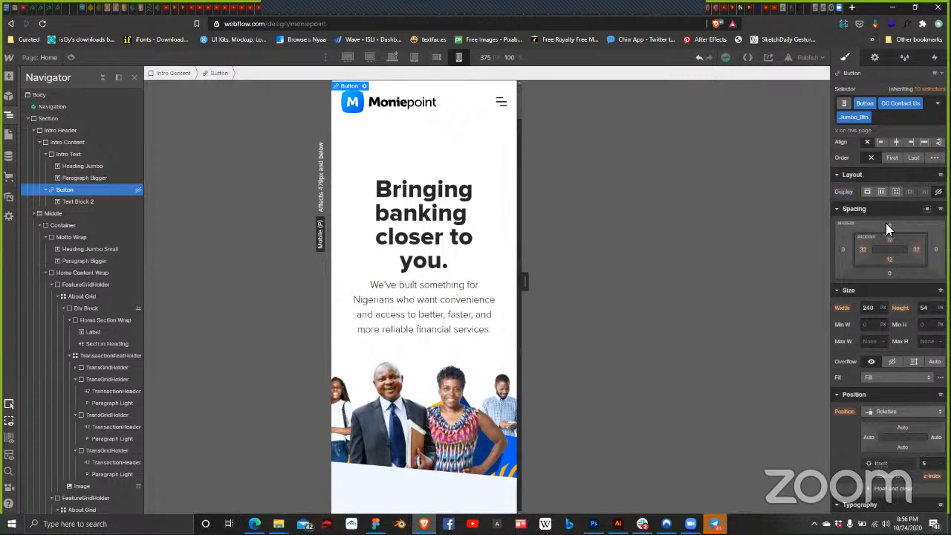
click(866, 190)
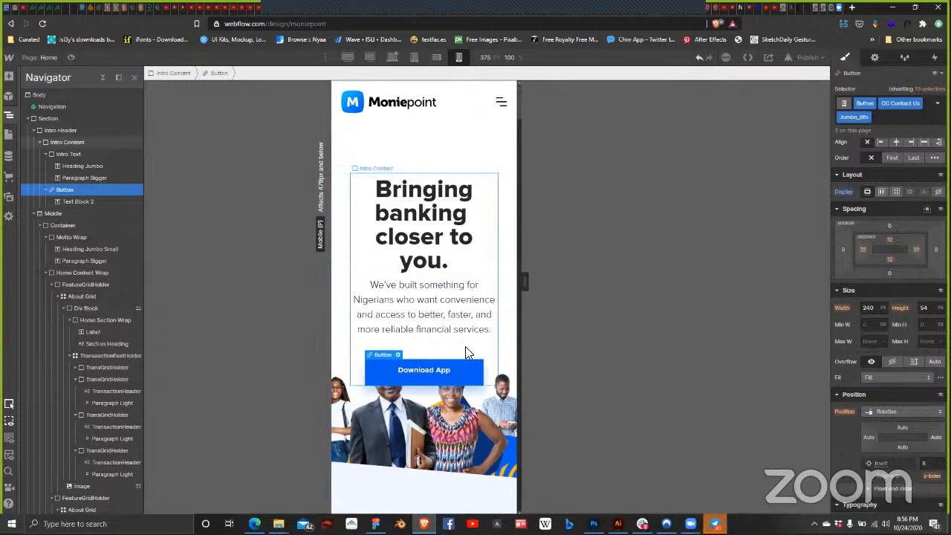
click(881, 192)
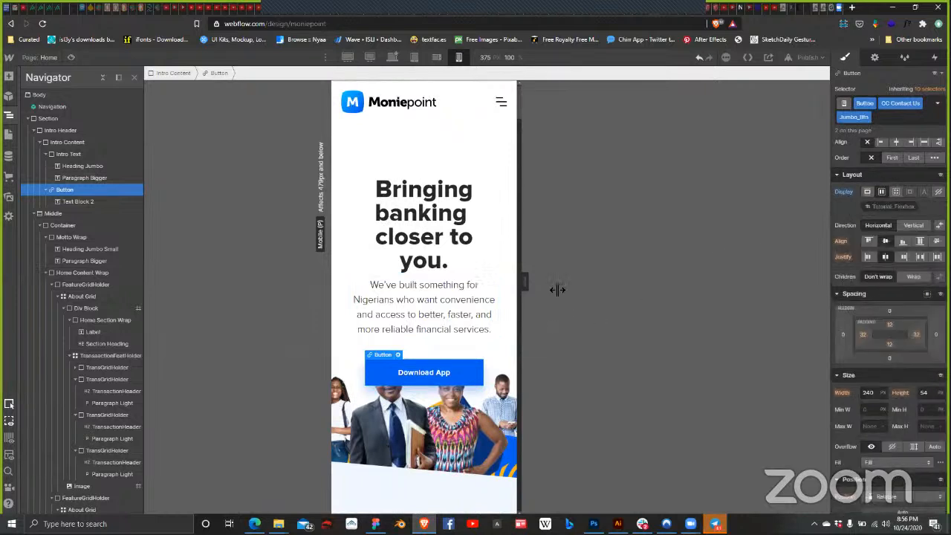
click(479, 324)
click(448, 379)
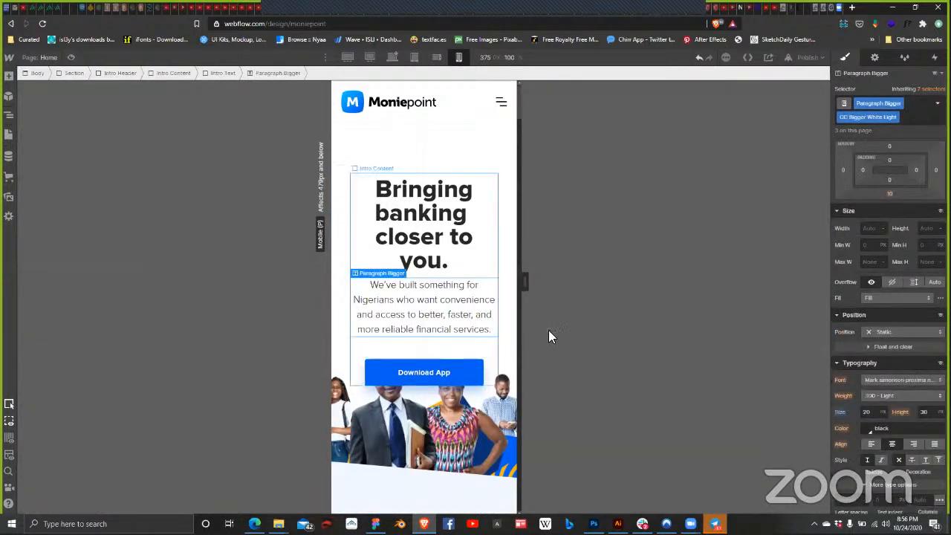
click(476, 371)
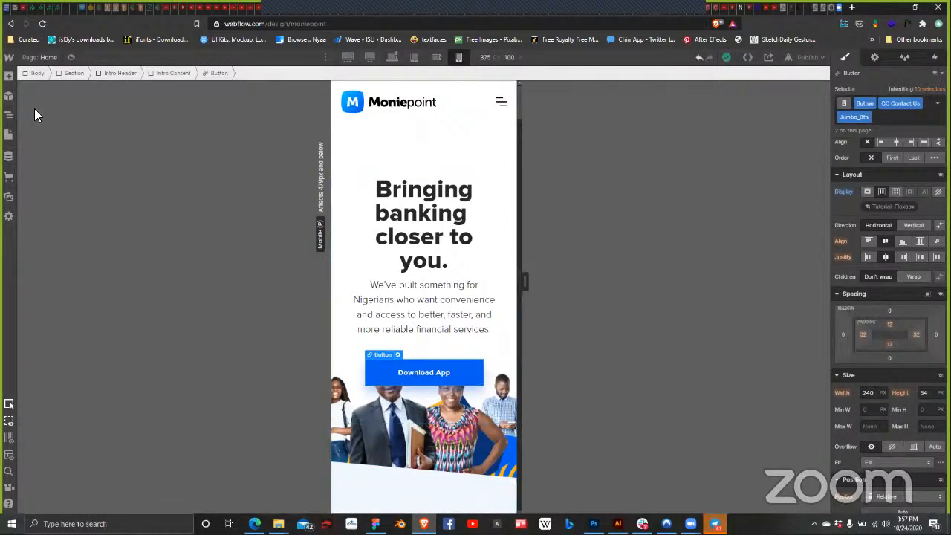
Step: Increase the Intro Header's minimum height to 720 px
click(336, 212)
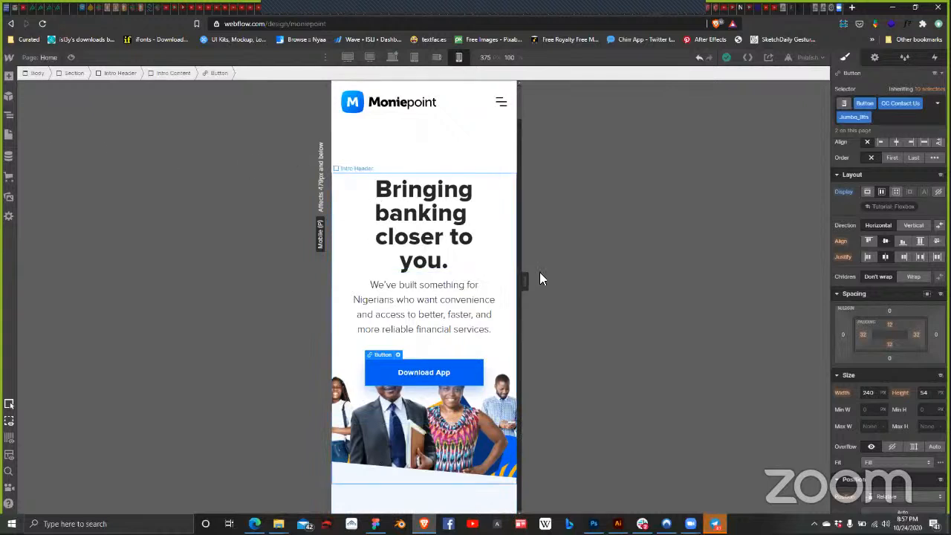
click(925, 340)
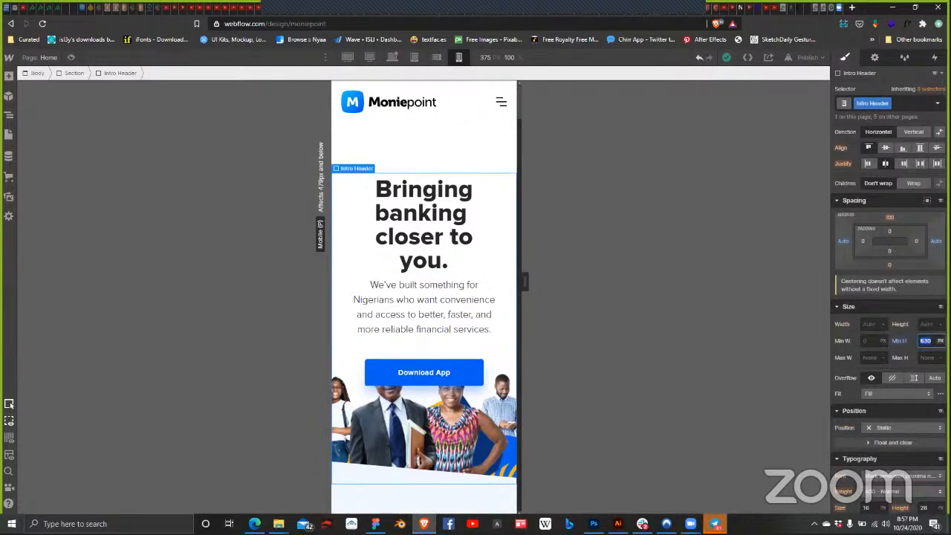
key(shift+Up)
key(shift+Up)
key(shift+Up)
key(shift+Up)
key(shift+Up)
key(shift+Up)
key(shift+Up)
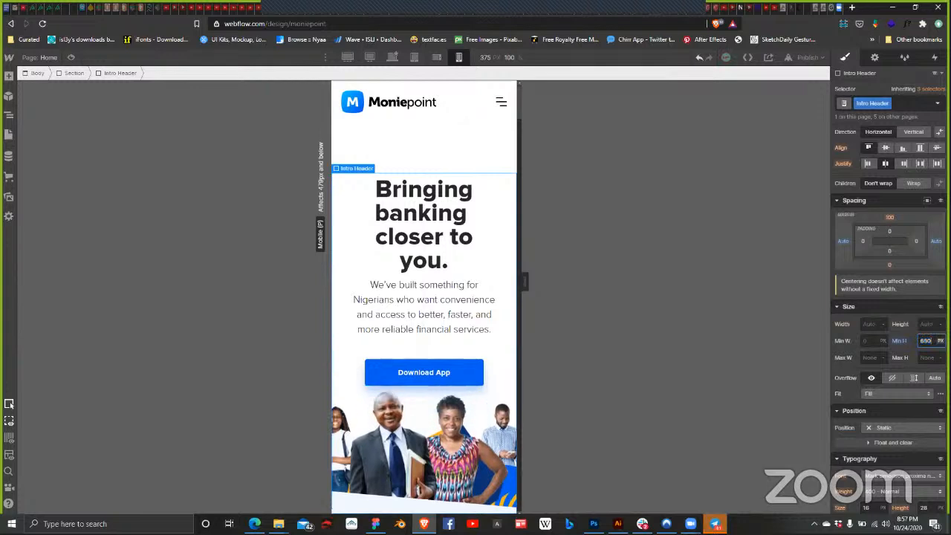
key(shift+Up)
key(shift+Up)
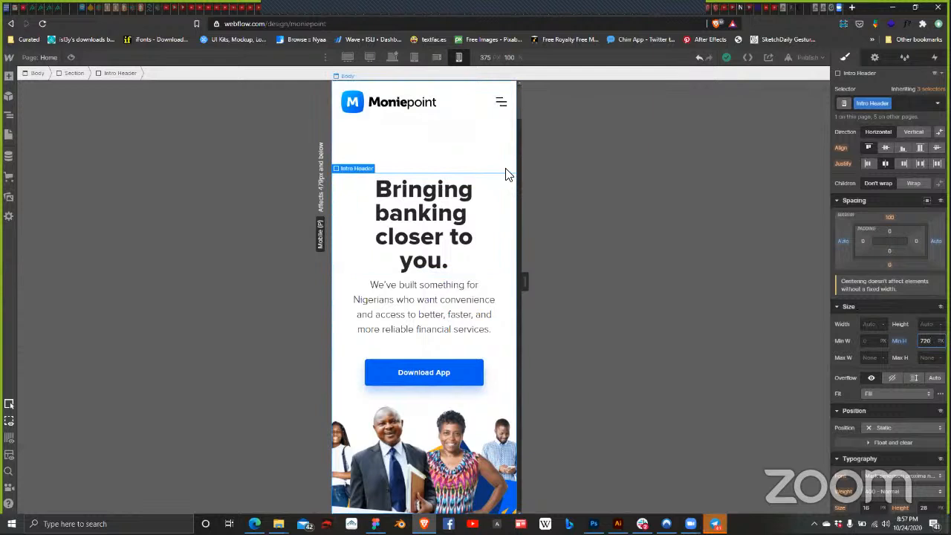
Step: Set the Intro Header's top margin to 60 px
click(10, 116)
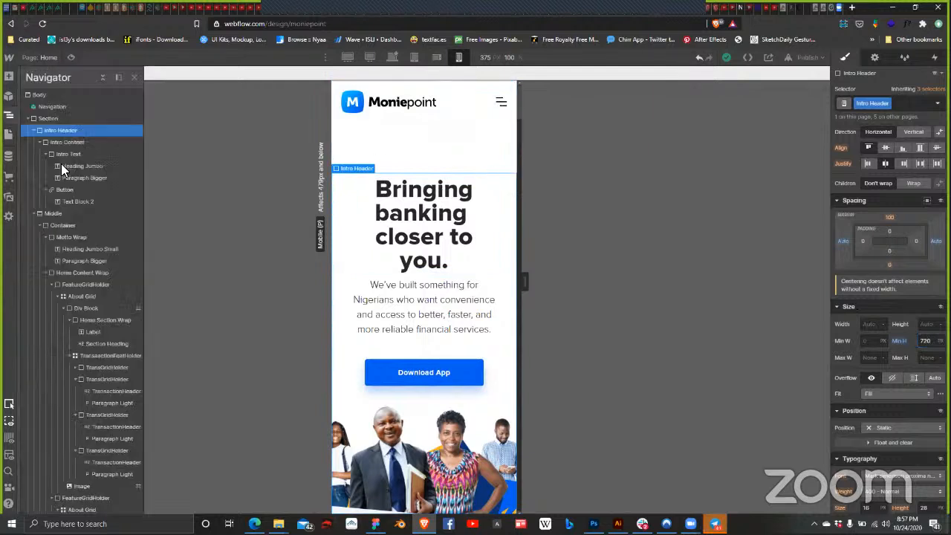
click(72, 117)
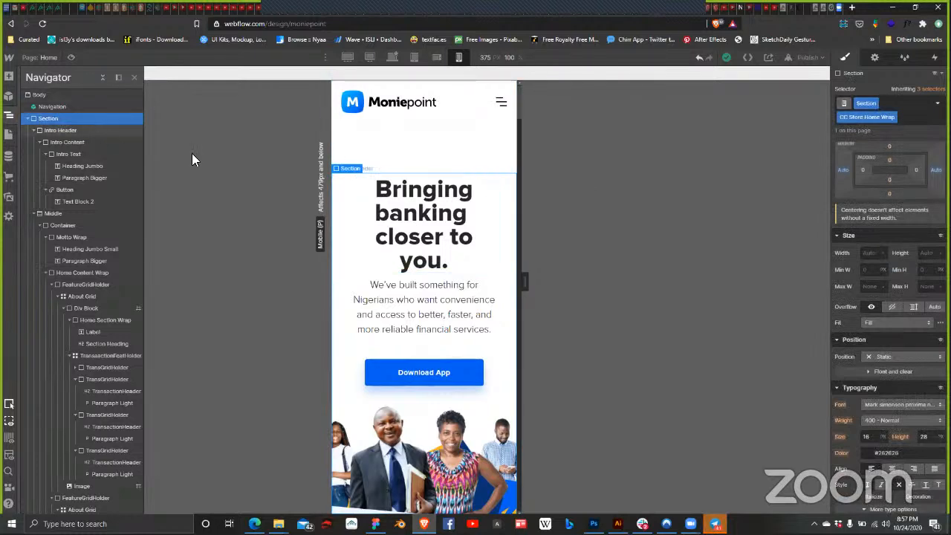
click(423, 161)
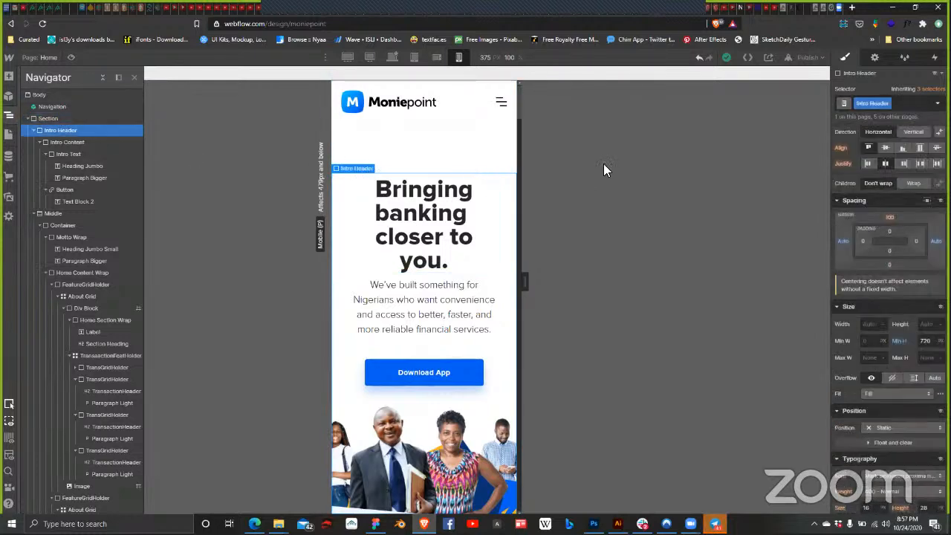
click(890, 215)
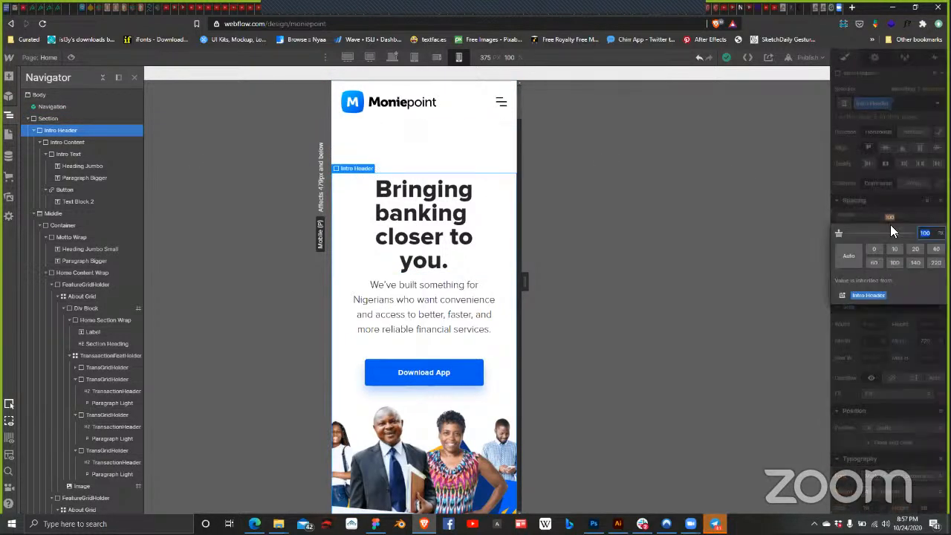
click(931, 250)
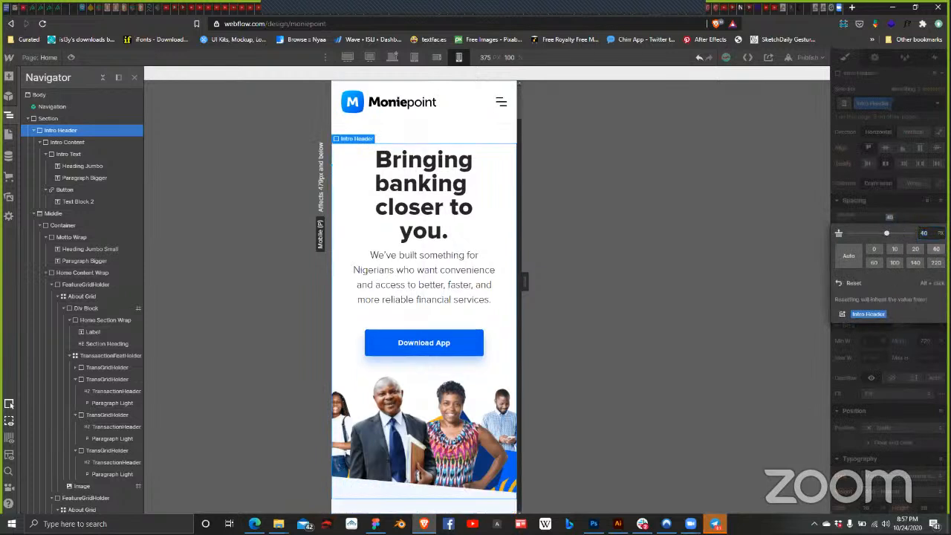
click(874, 262)
click(425, 217)
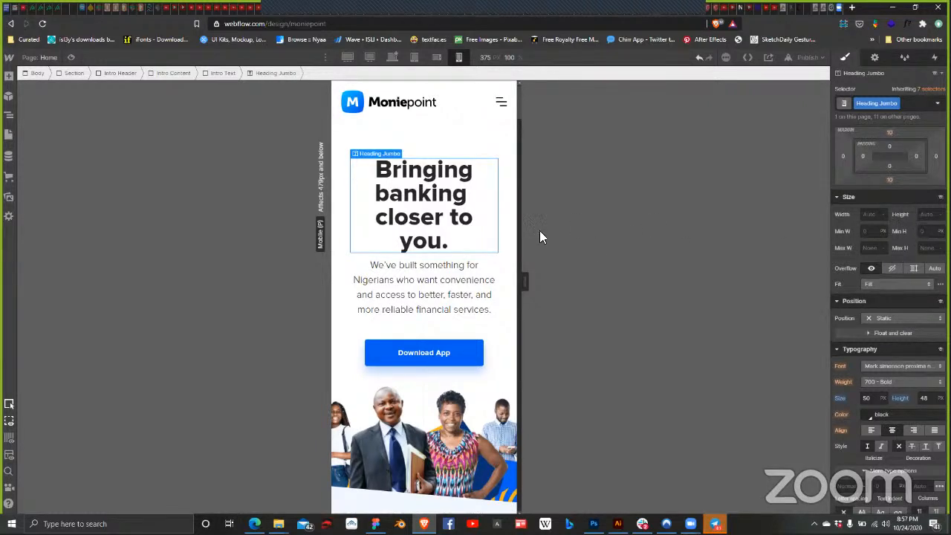
click(505, 226)
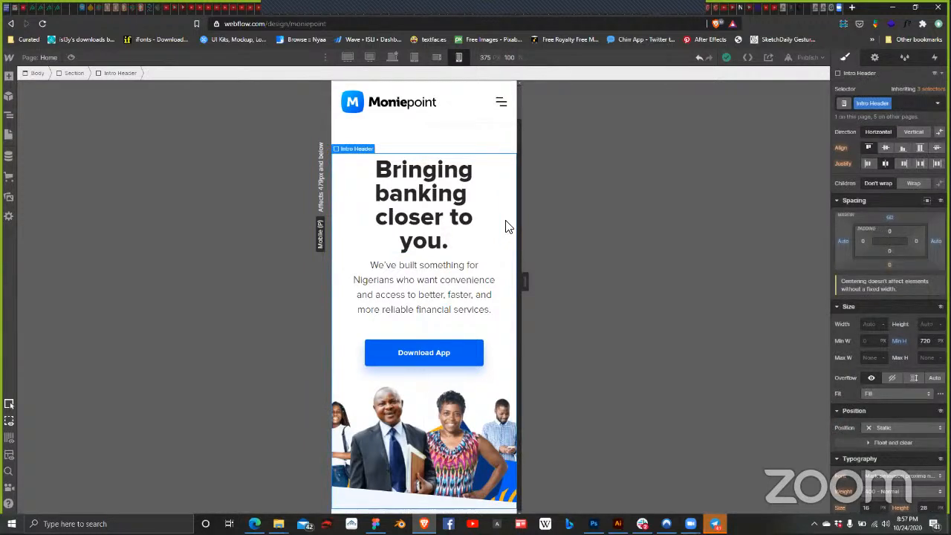
Step: Set the font size of the "We built a Bank for you" heading to 50 px
scroll(479, 233, down, 3)
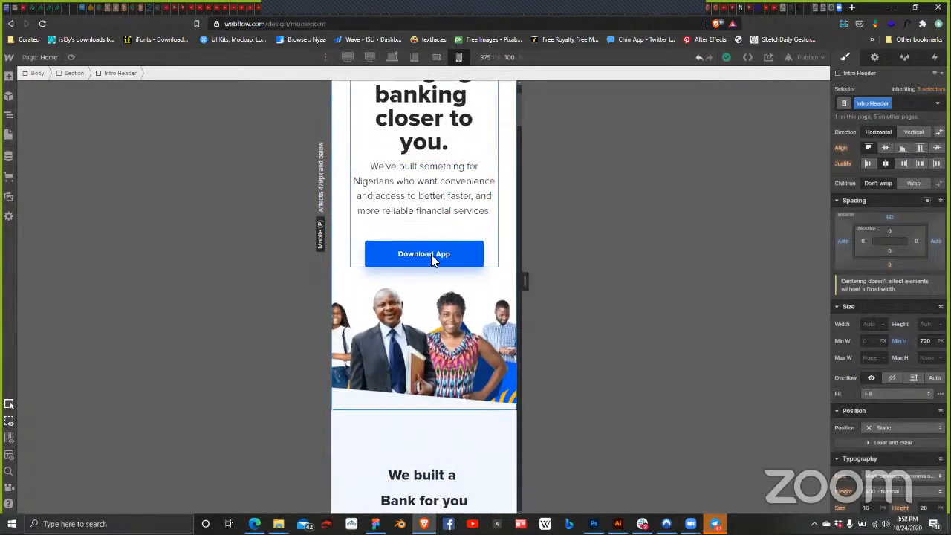
scroll(428, 265, down, 6)
click(426, 275)
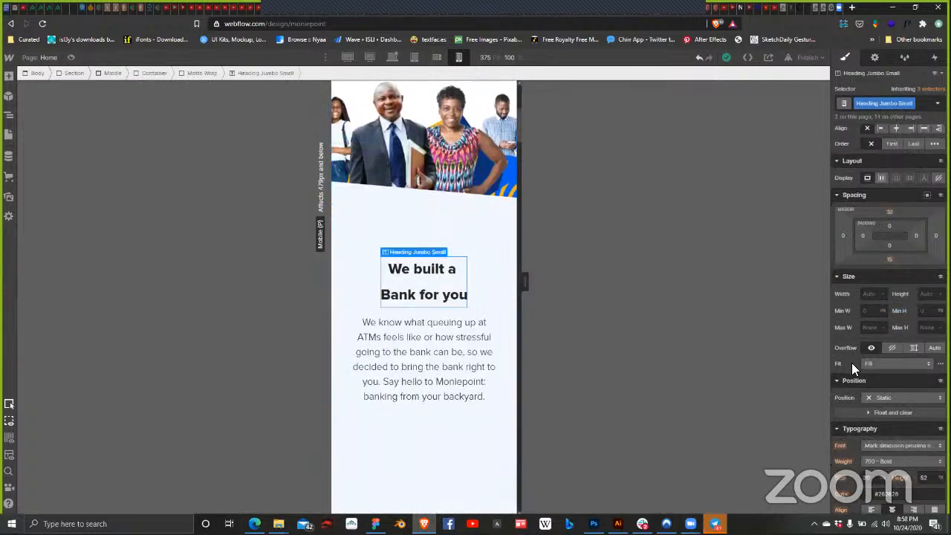
scroll(888, 323, down, 4)
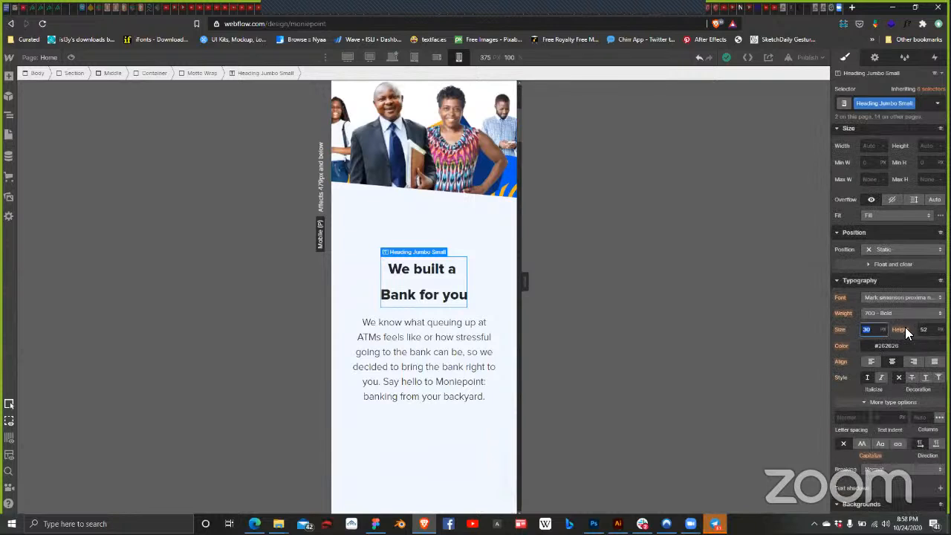
text(40)
key(shift+Up)
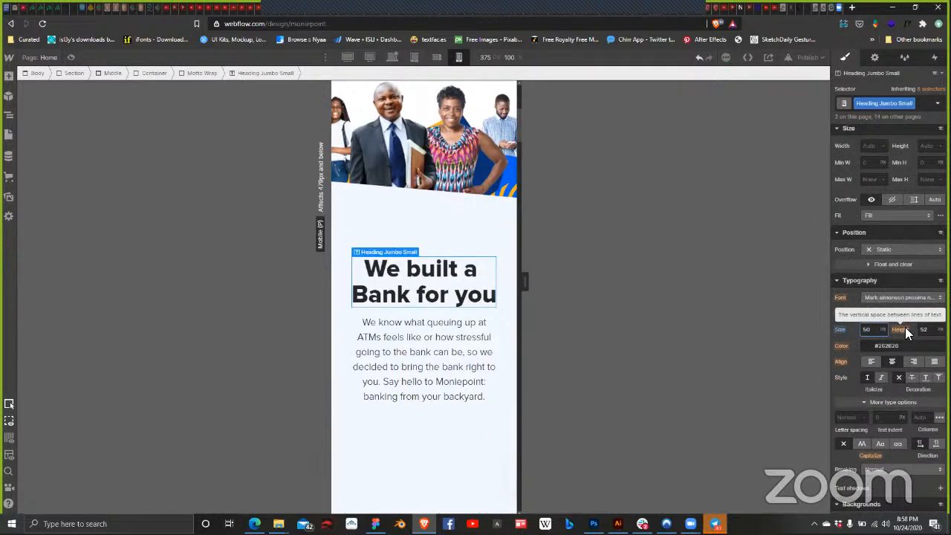
key(shift+Up)
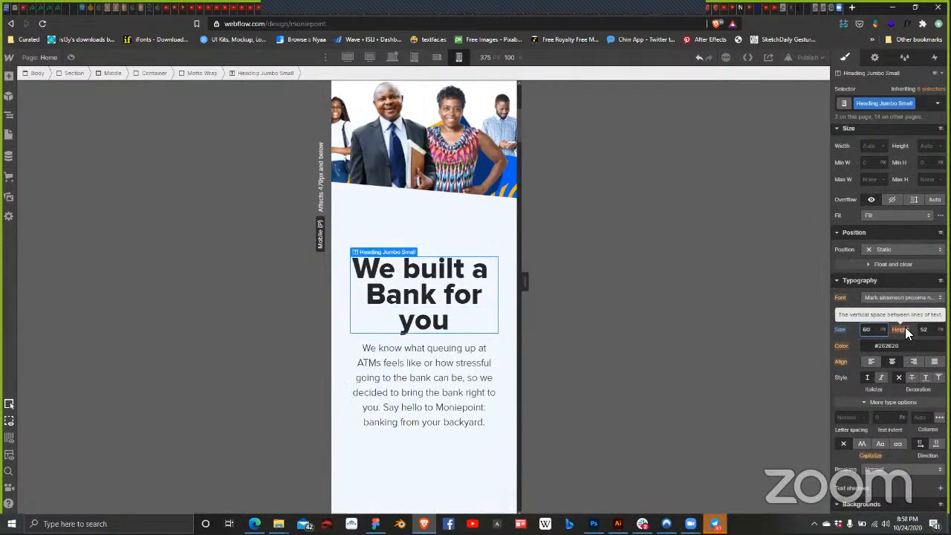
key(shift+Down)
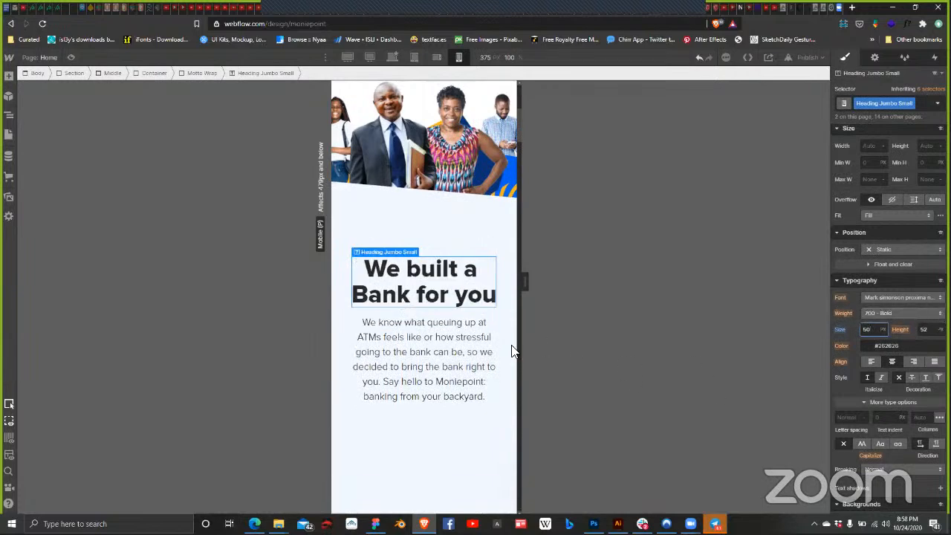
Step: Examine the mobile layout from the hero paragraph through the Transaction Channels section, checking text styling and spacing
click(425, 344)
scroll(461, 254, up, 3)
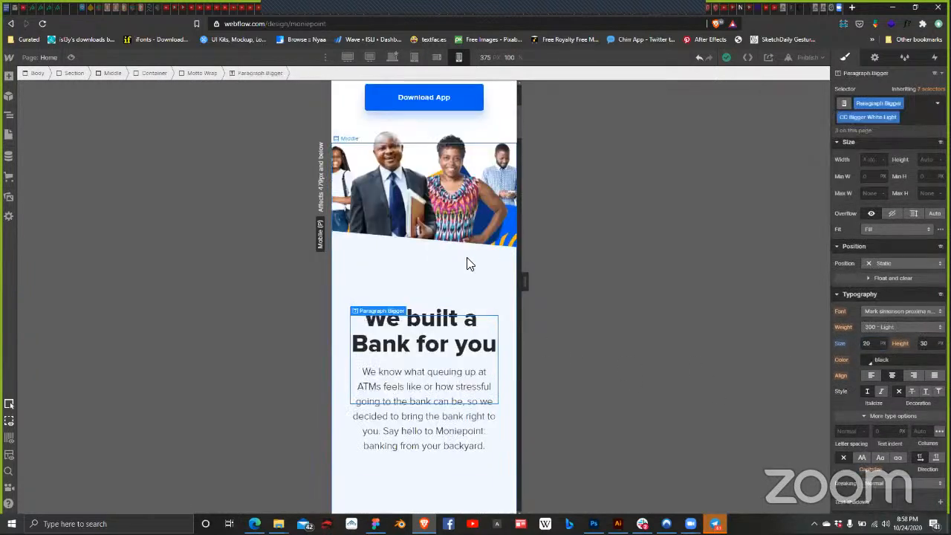
click(444, 230)
scroll(456, 287, down, 5)
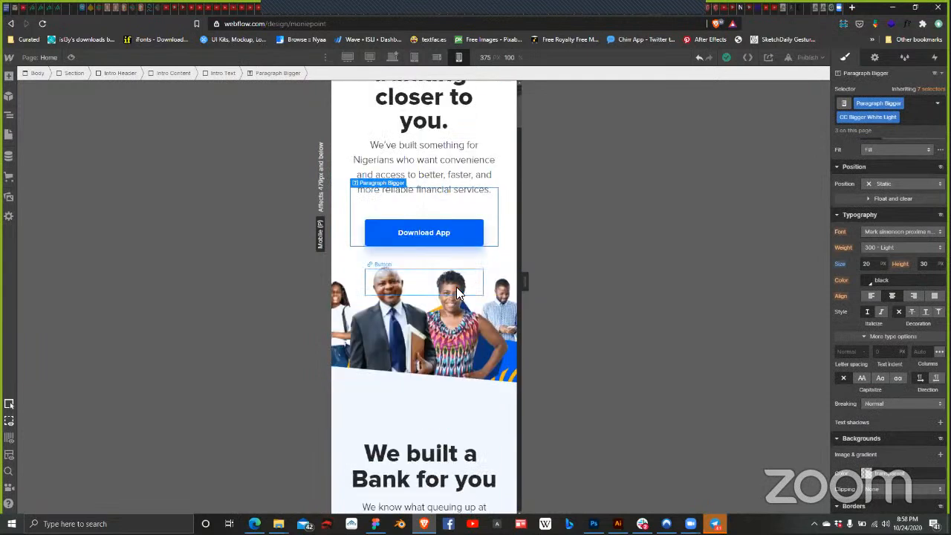
scroll(439, 271, down, 8)
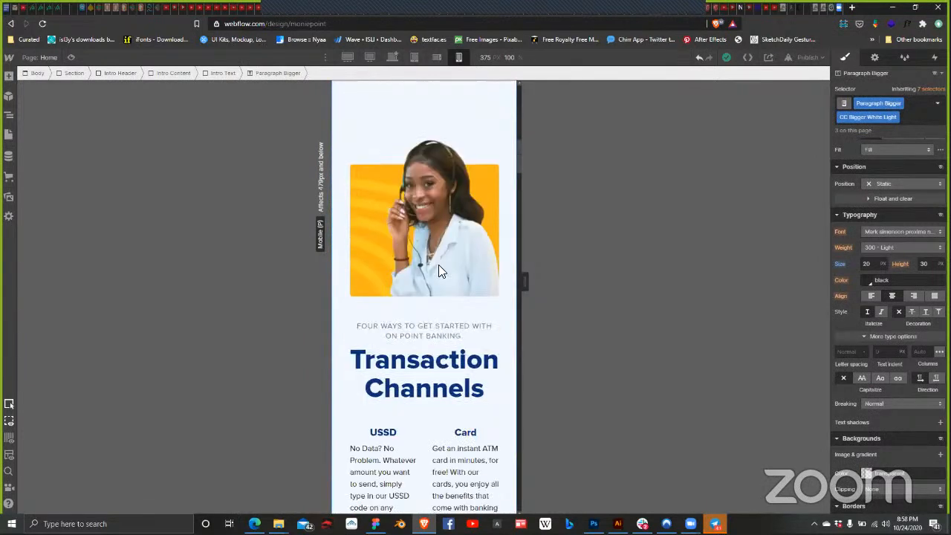
scroll(438, 269, up, 5)
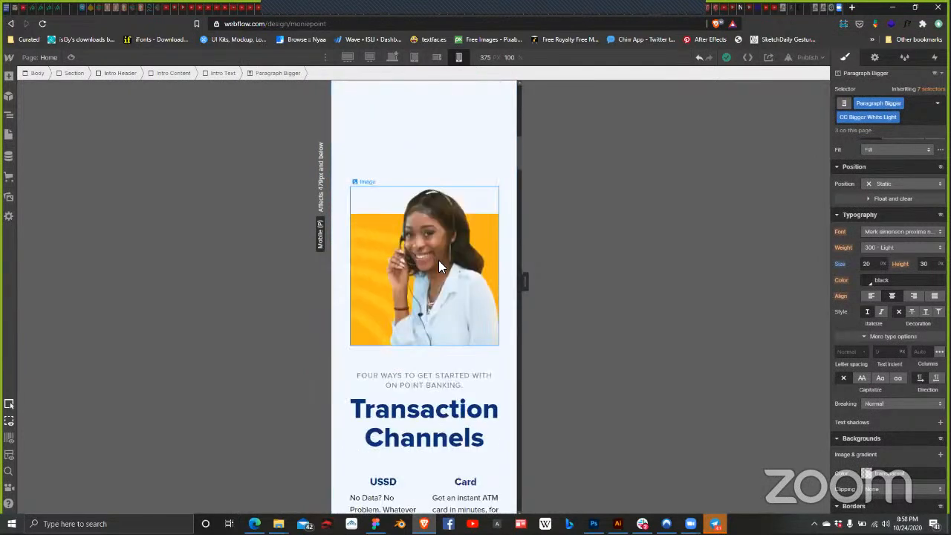
scroll(438, 266, down, 2)
scroll(438, 266, down, 2)
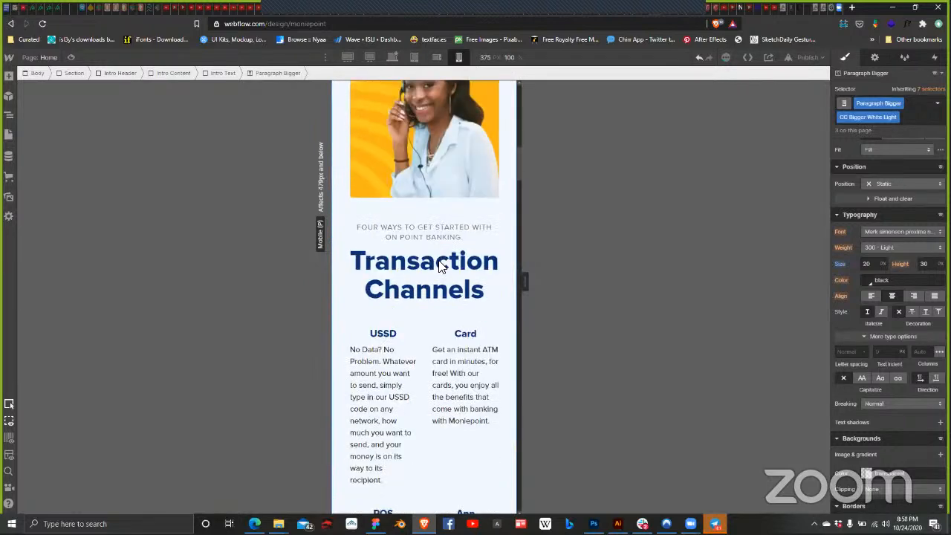
scroll(438, 266, down, 5)
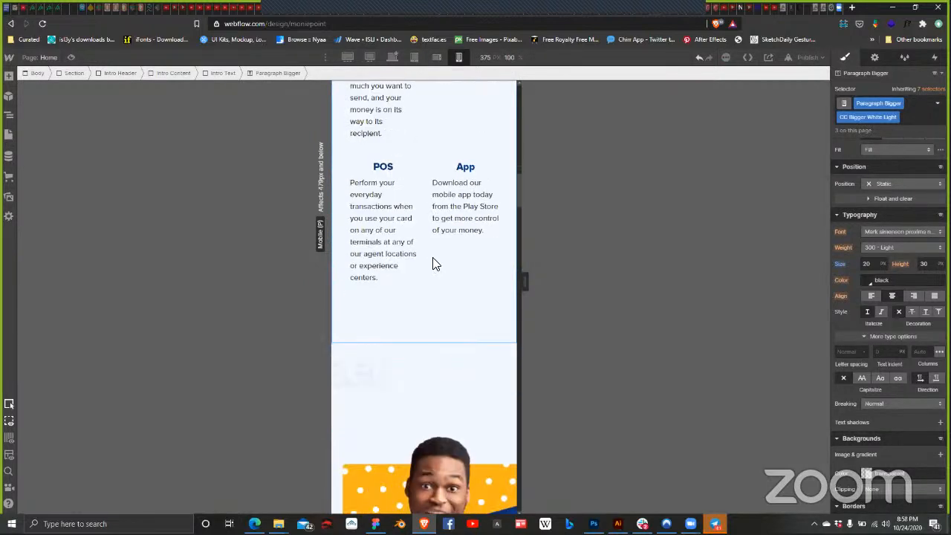
scroll(435, 263, up, 10)
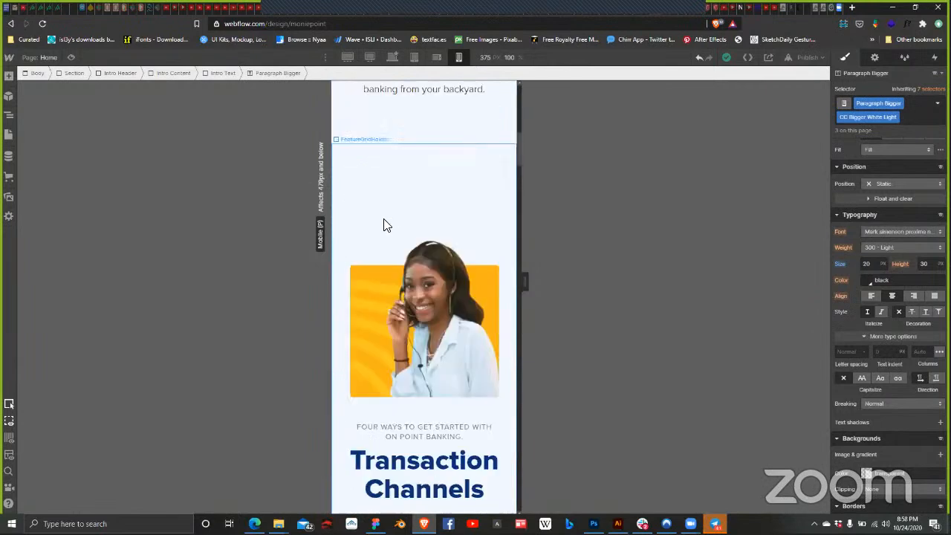
scroll(456, 219, up, 2)
scroll(431, 226, down, 2)
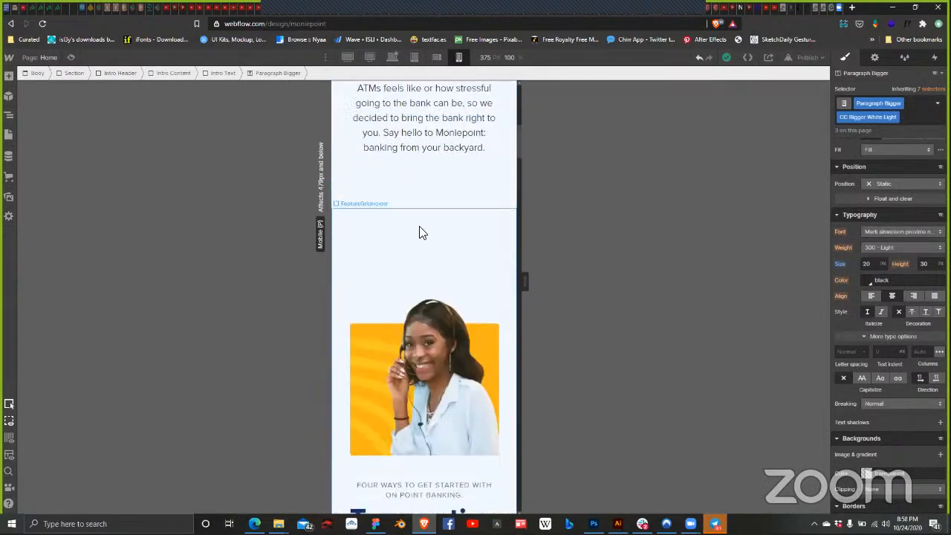
Step: Set the top margin of the About Grid inside the first FeatureGridHolder to 40 px
click(498, 199)
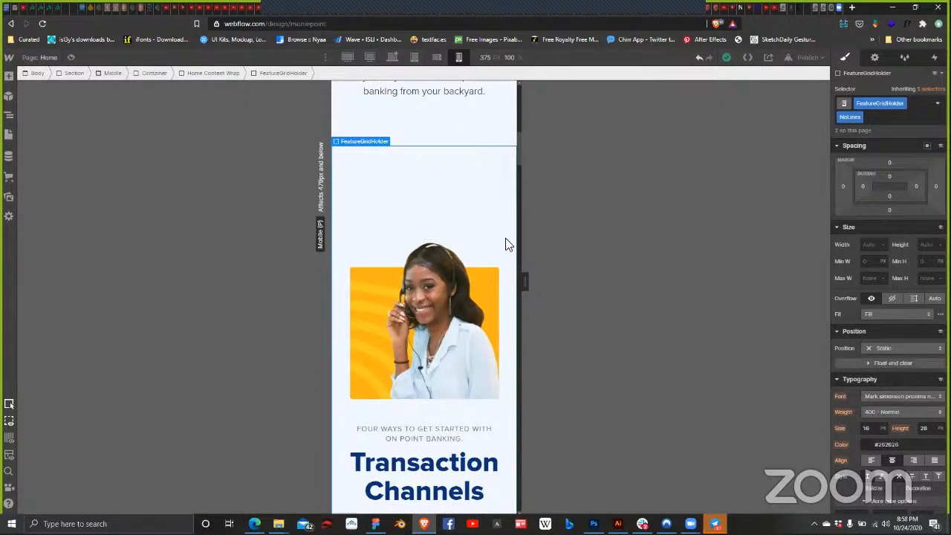
click(9, 117)
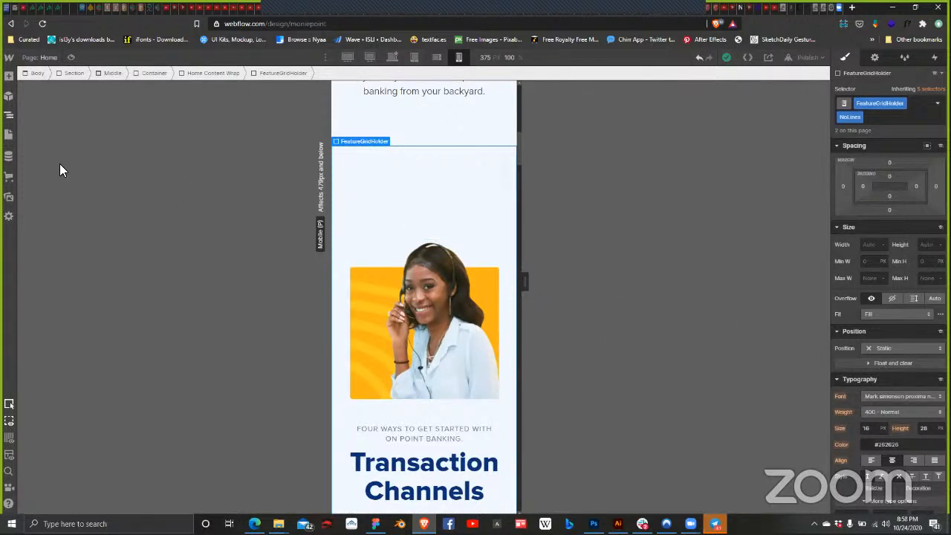
click(90, 297)
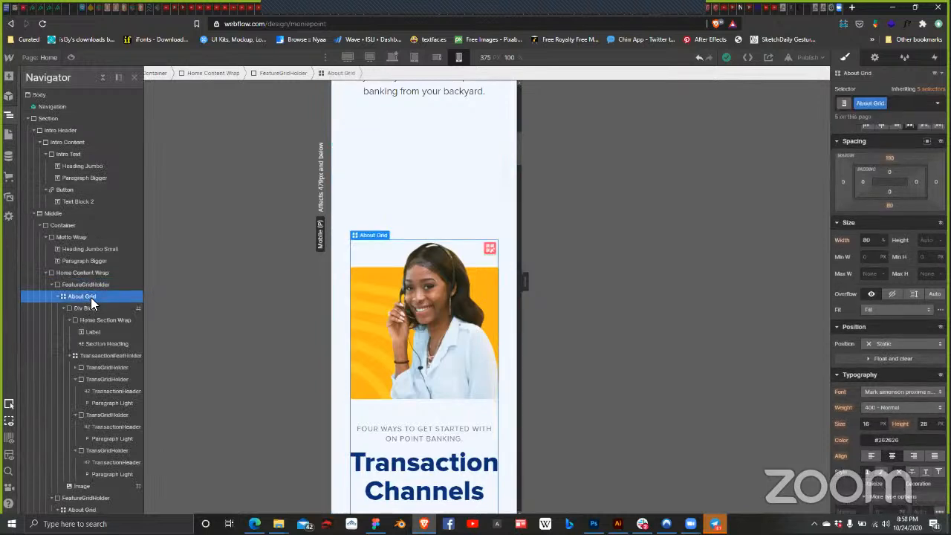
click(890, 156)
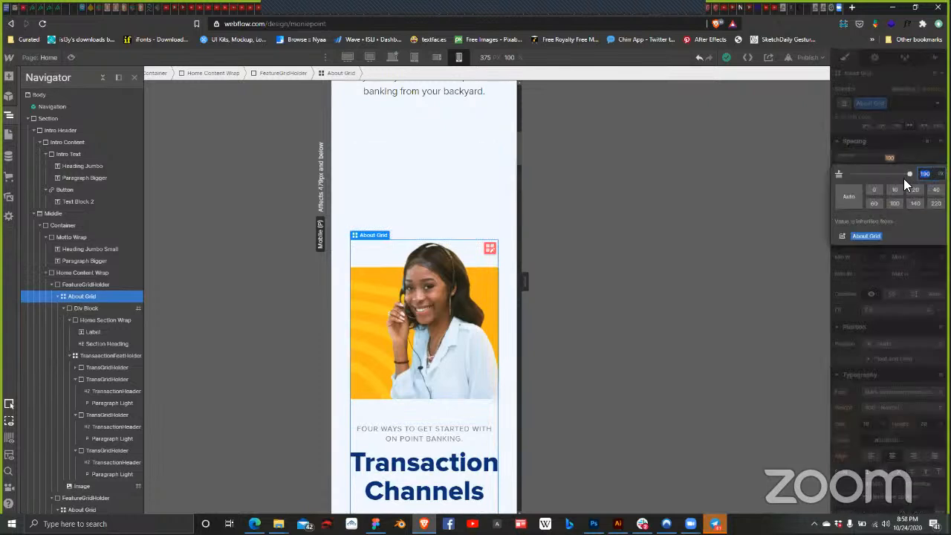
text(40)
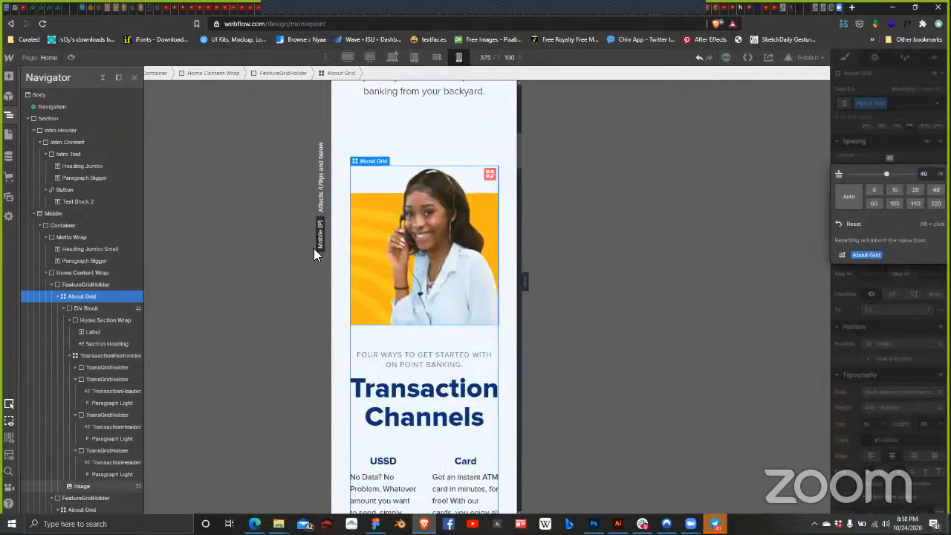
click(888, 321)
Step: Set the About Grid's width to 92%
click(879, 241)
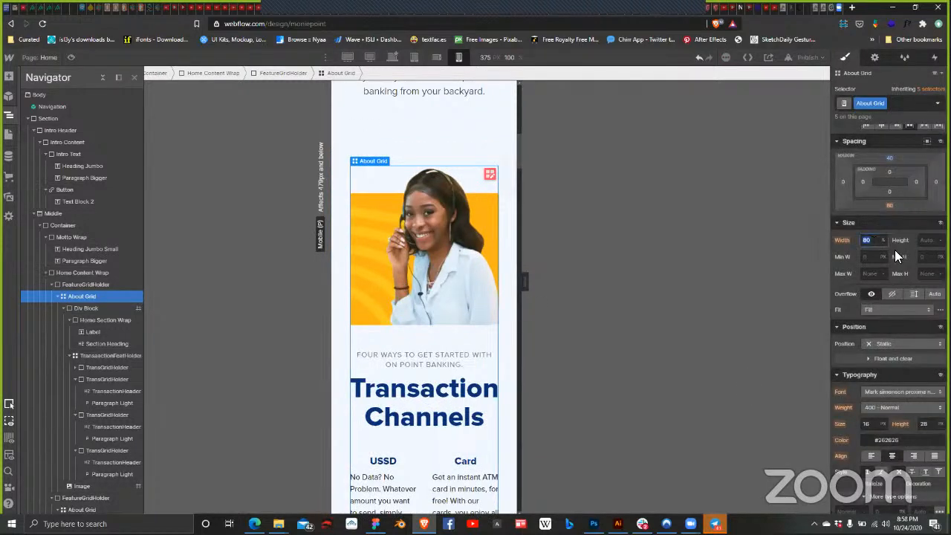
text(90)
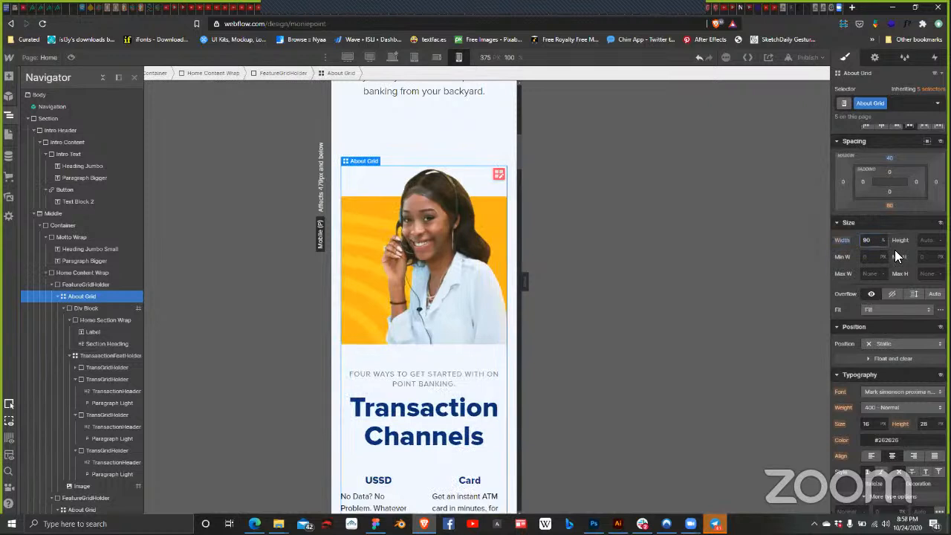
key(BackSpace)
text(6)
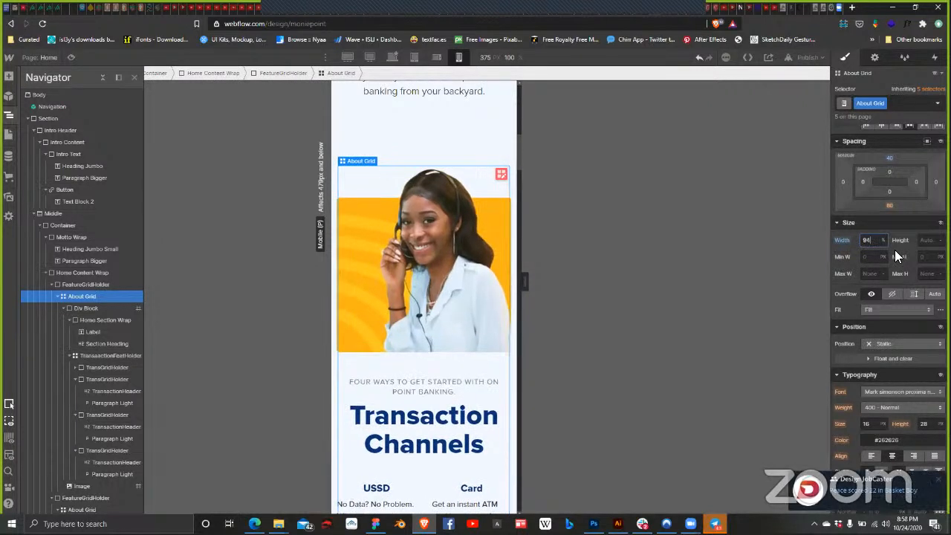
key(BackSpace)
text(3)
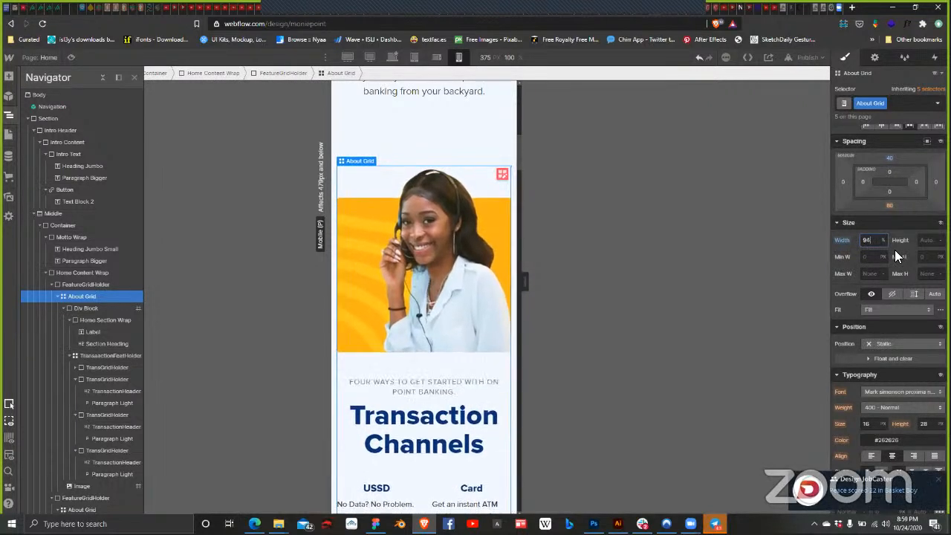
key(BackSpace)
text(2)
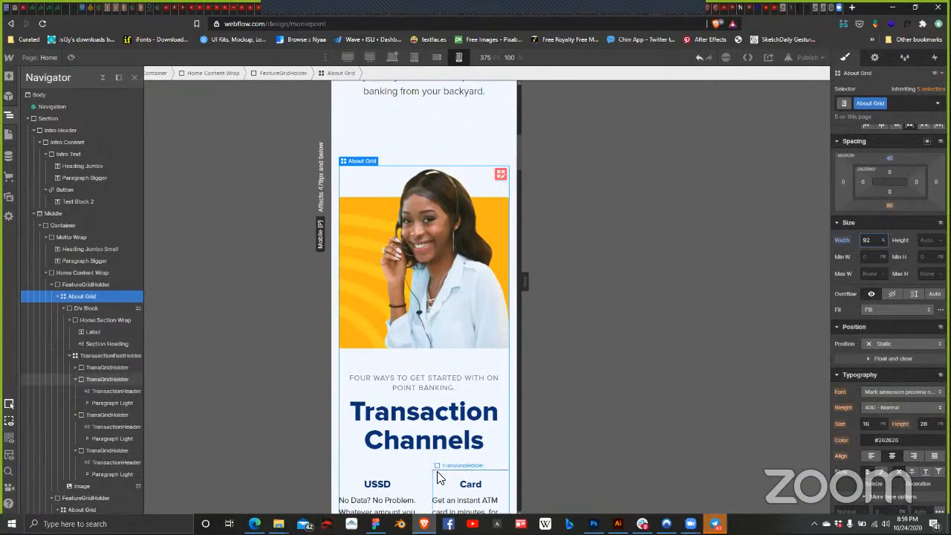
Step: Set the vertical content distribution of the grid holding the four transaction channels to start
scroll(431, 467, down, 1)
scroll(425, 457, down, 3)
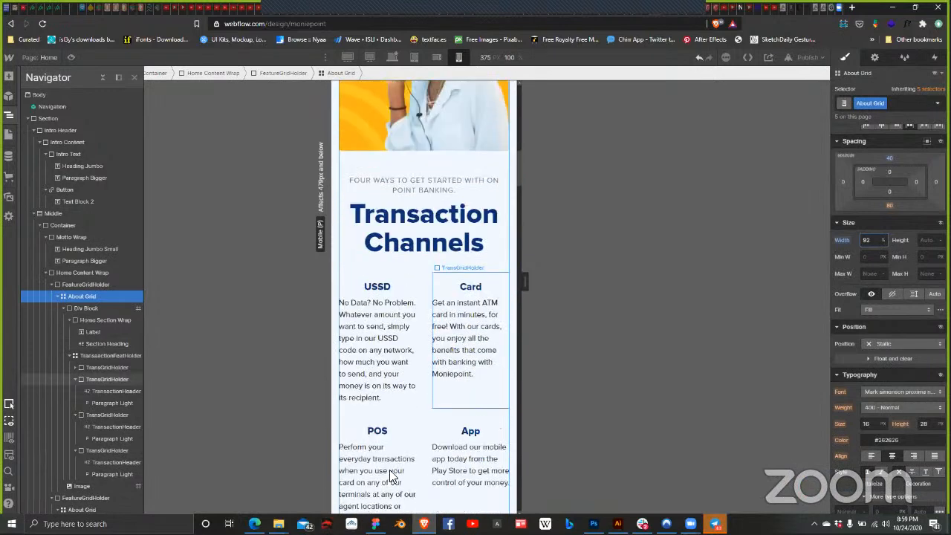
click(424, 290)
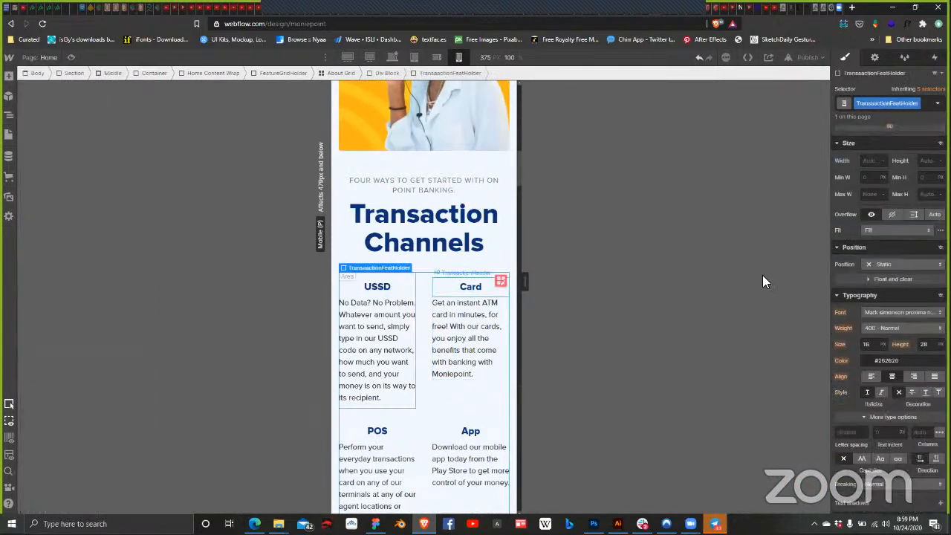
scroll(918, 293, up, 3)
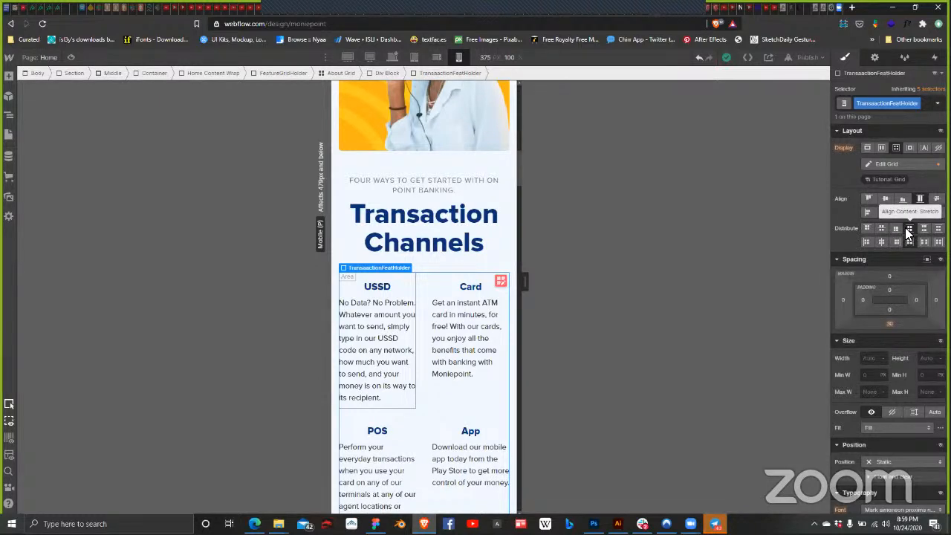
click(864, 225)
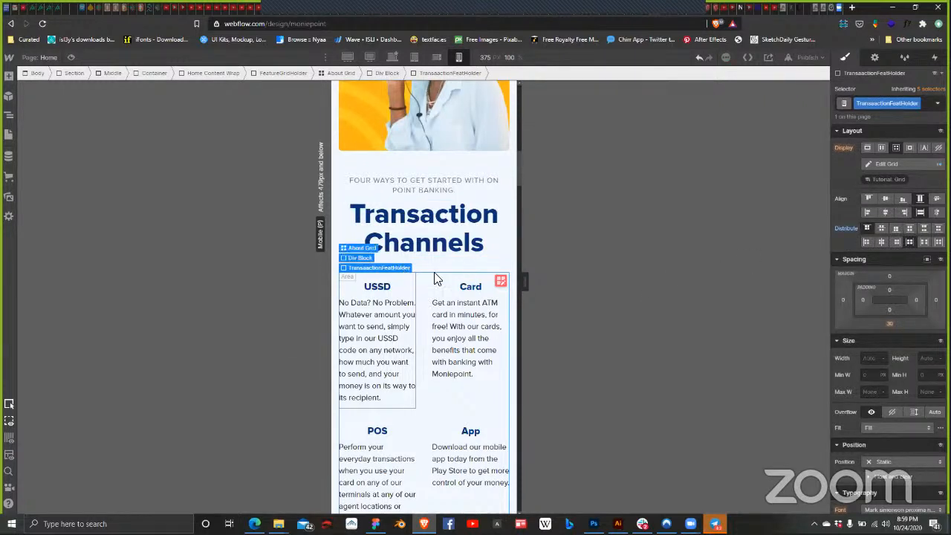
Step: Try to widen the first column of the transaction channels grid to 3fr
click(499, 283)
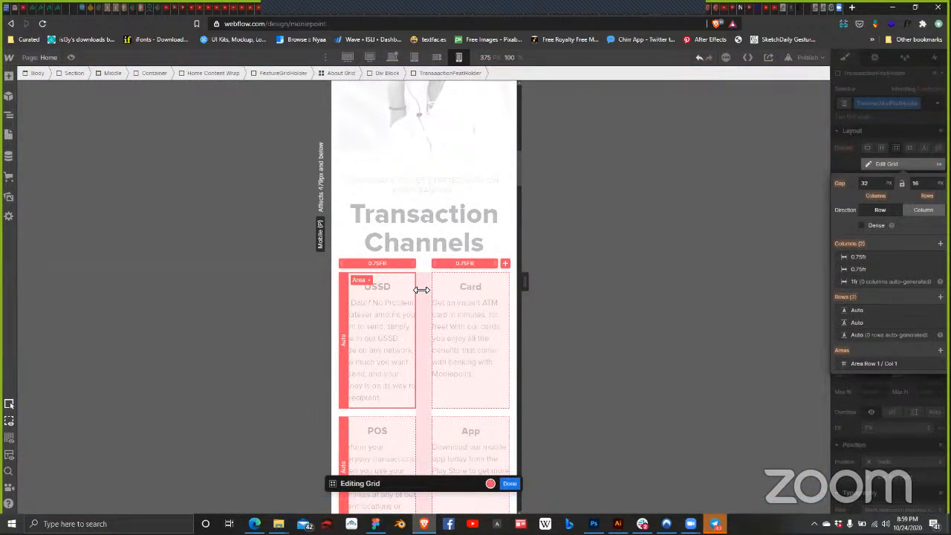
drag(415, 264, 492, 264)
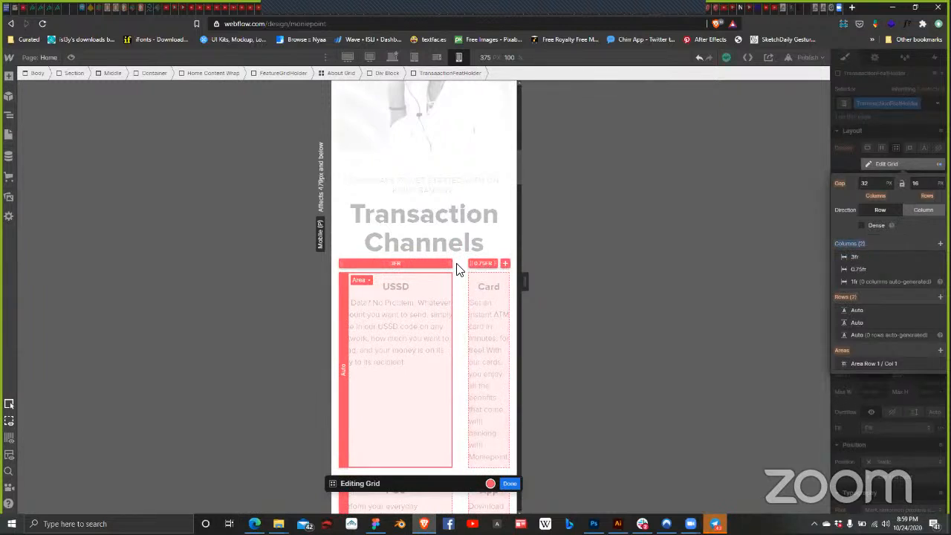
drag(456, 267, 456, 264)
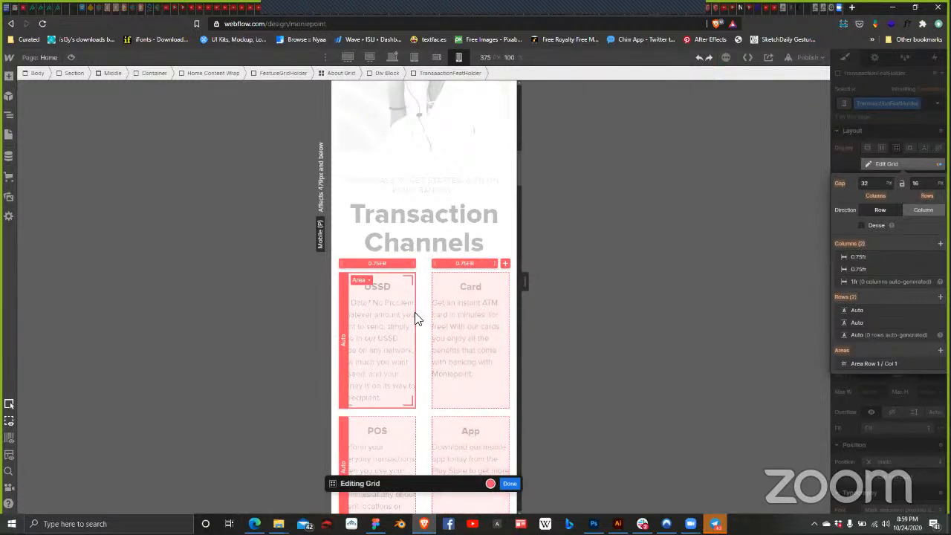
Step: Try to extend the USSD grid area across both columns of the first row, and undo the change
drag(475, 315, 516, 334)
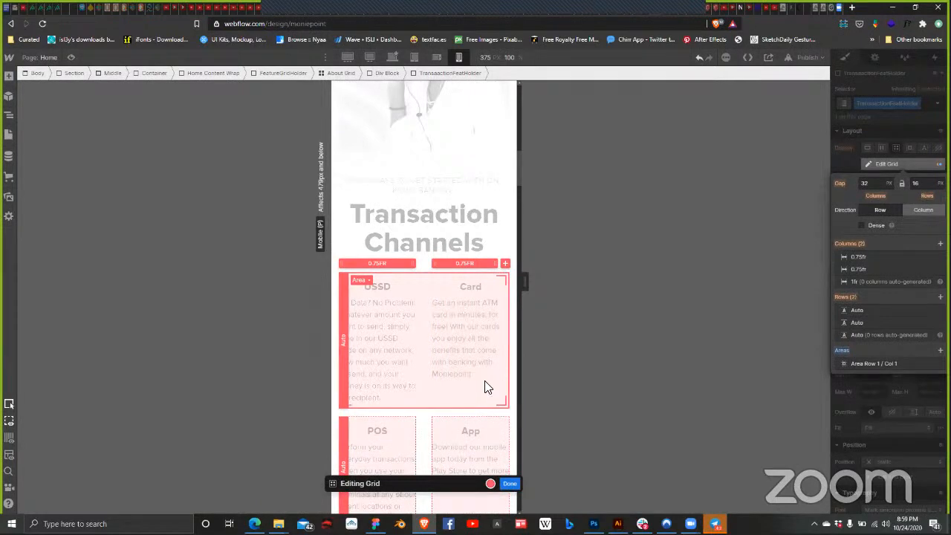
scroll(484, 386, down, 2)
scroll(486, 390, down, 3)
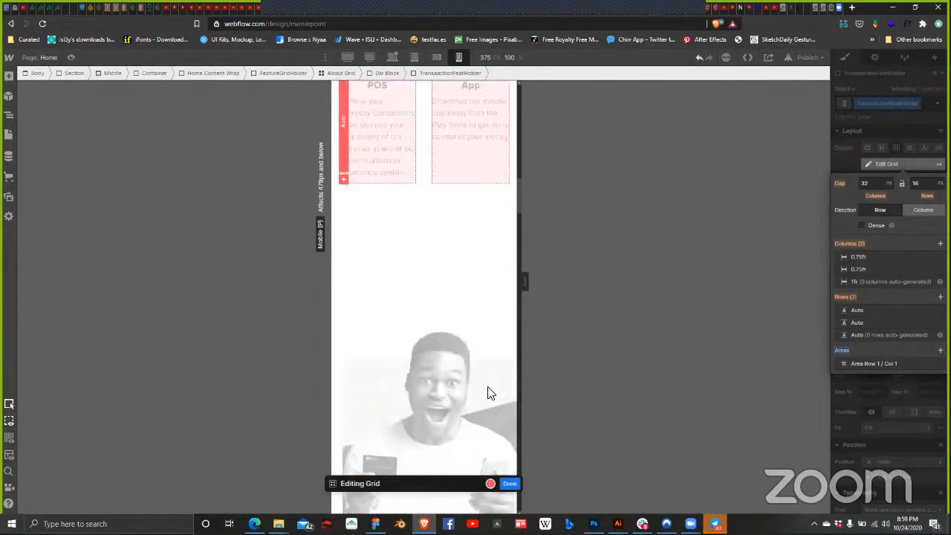
scroll(486, 390, up, 3)
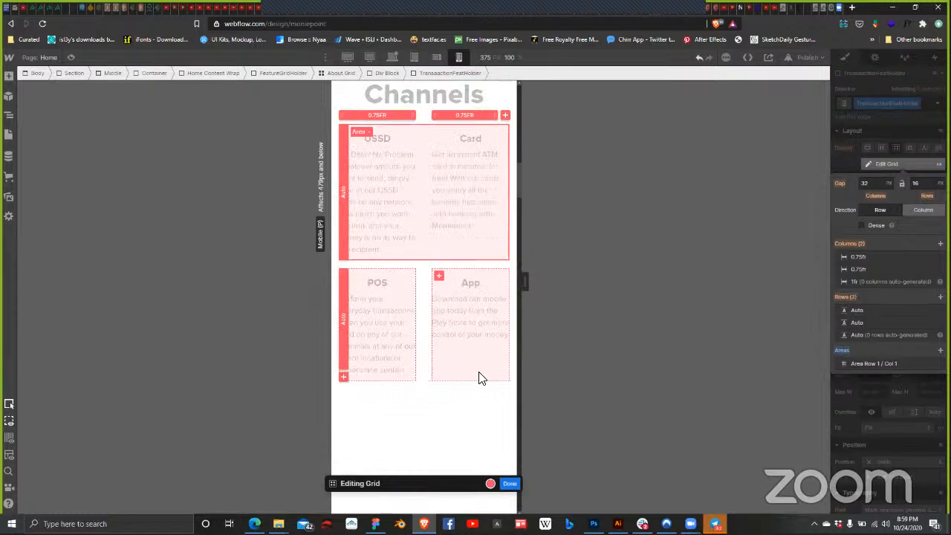
key(ctrl+z)
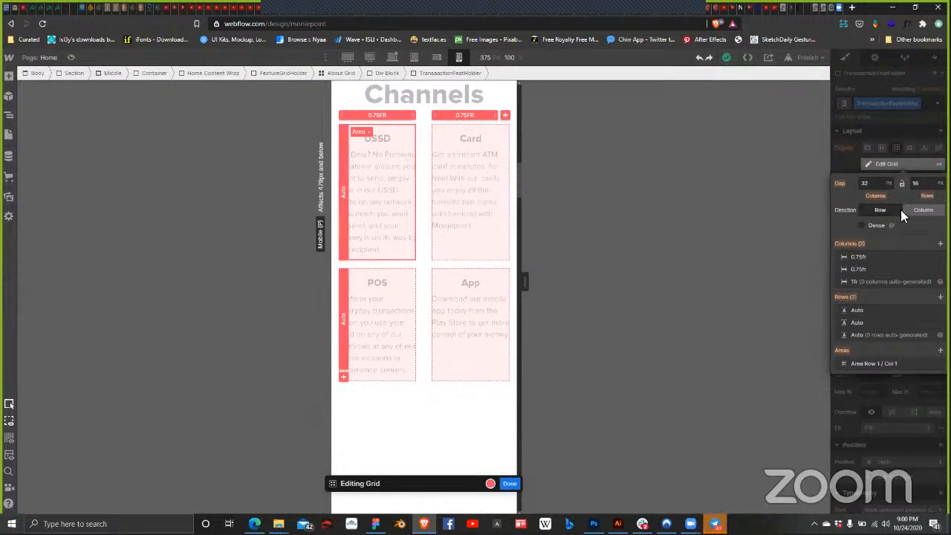
Step: Reduce the transaction channels grid to a single column 1fr wide, keeping the row direction
click(925, 210)
click(875, 211)
click(872, 209)
click(939, 269)
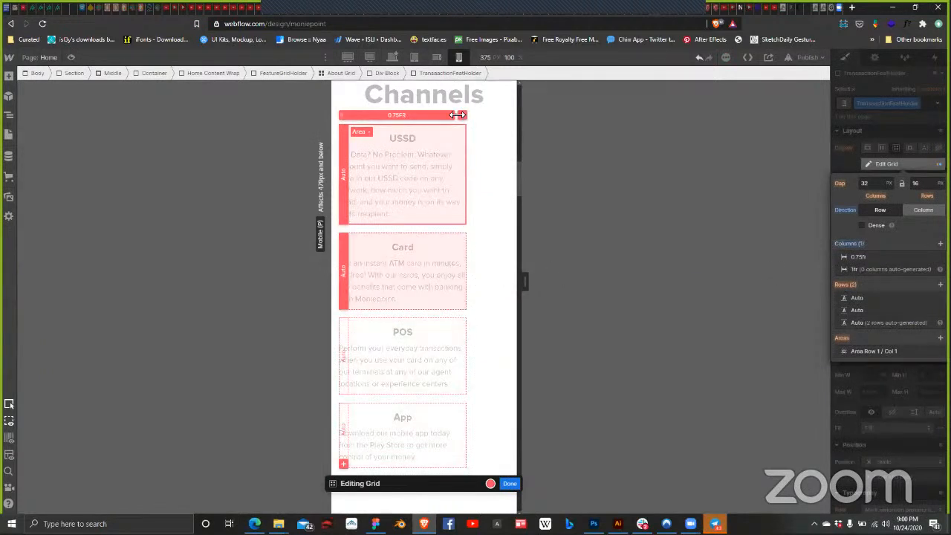
drag(472, 116, 513, 118)
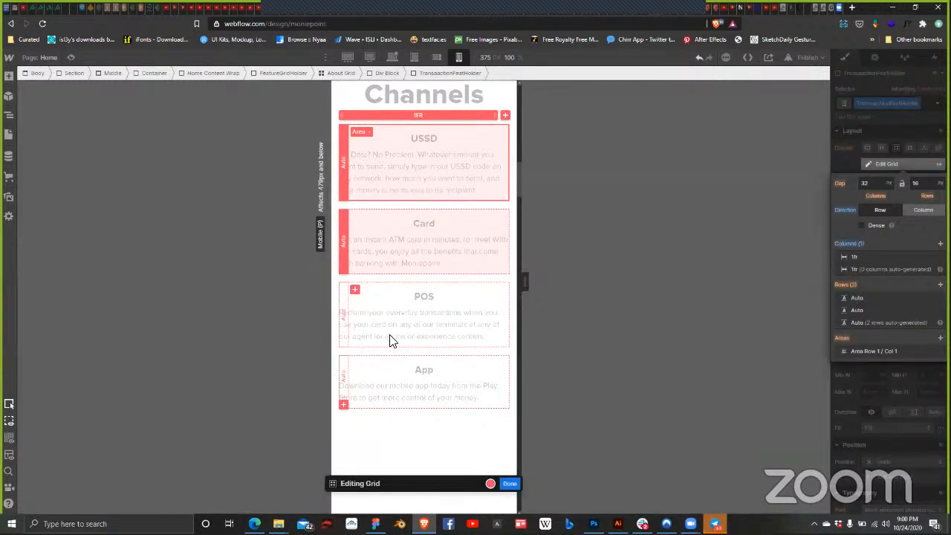
click(850, 311)
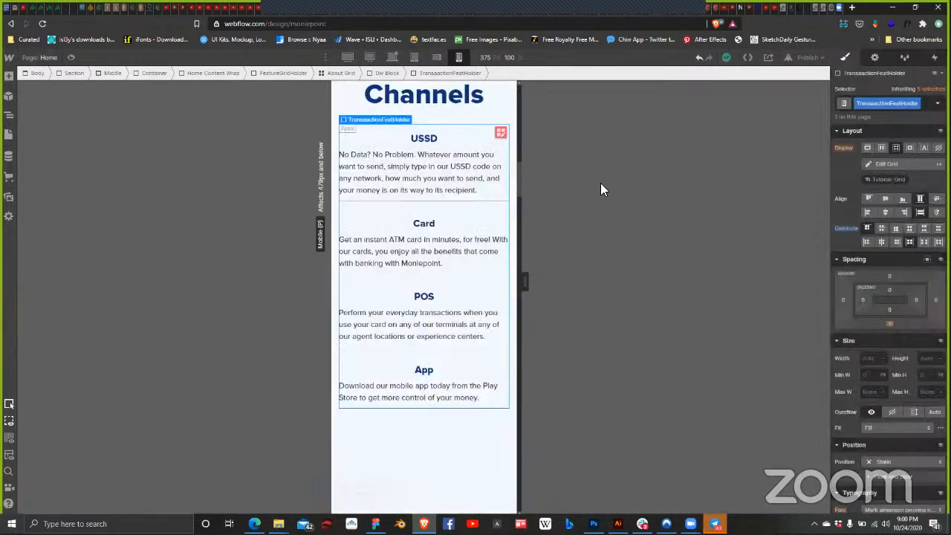
Step: Review the mobile portrait layout from the hero down to the "Right in your neighbourhood" section
scroll(455, 286, up, 4)
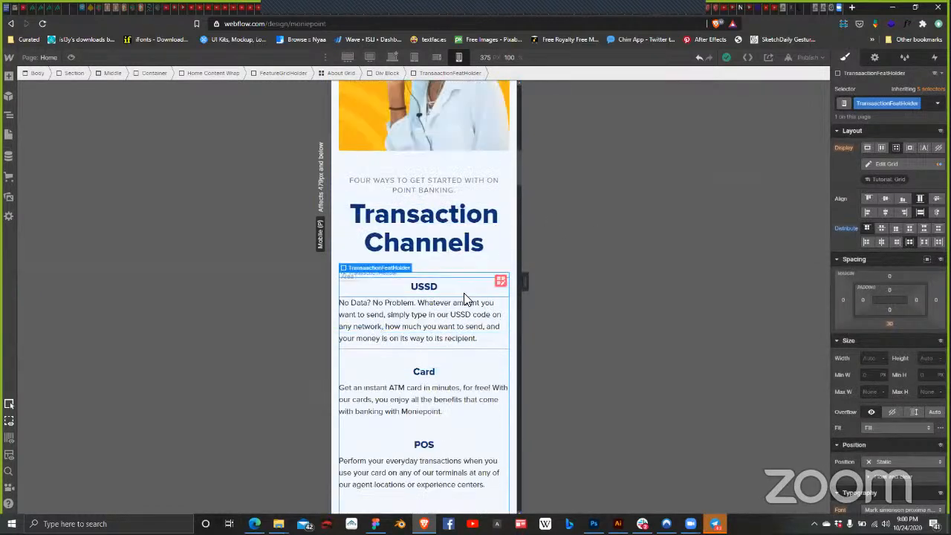
scroll(456, 298, down, 8)
scroll(453, 298, up, 3)
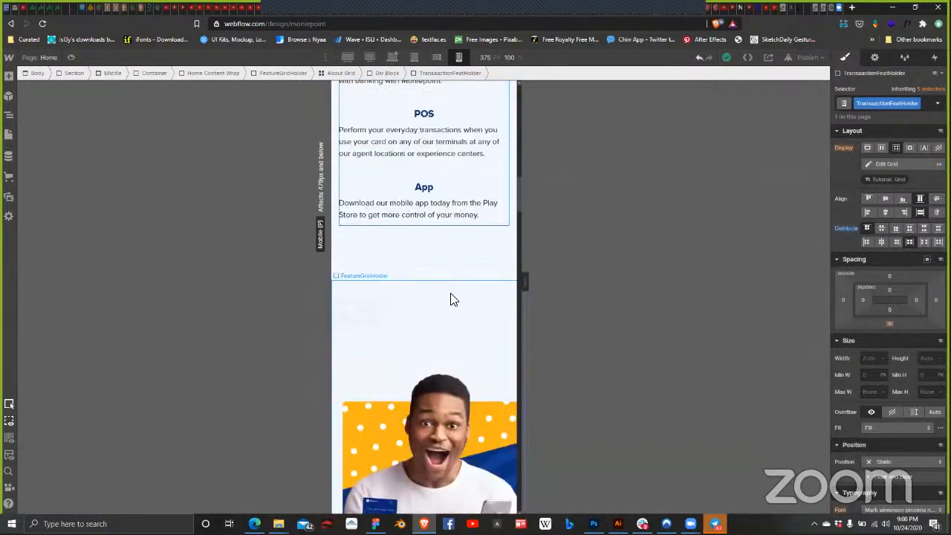
scroll(453, 297, up, 7)
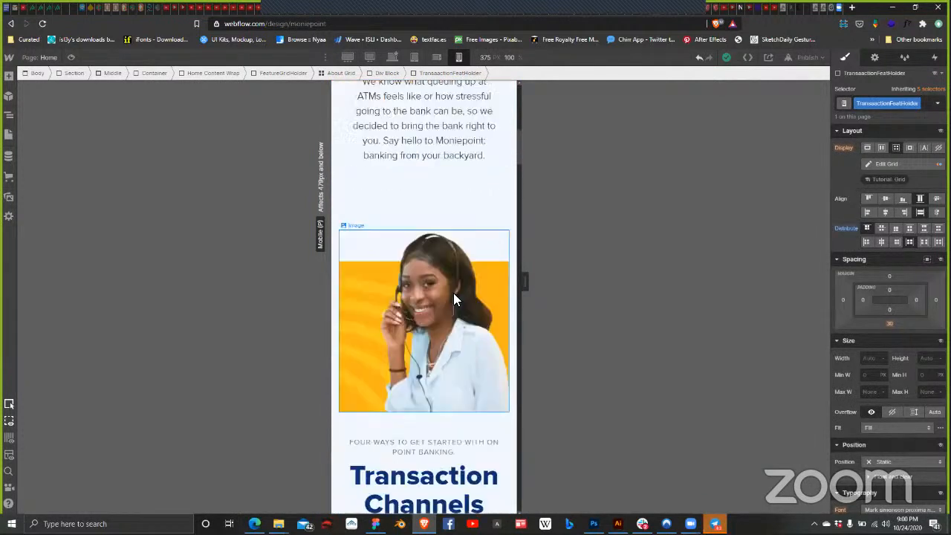
scroll(453, 297, down, 5)
scroll(454, 298, down, 8)
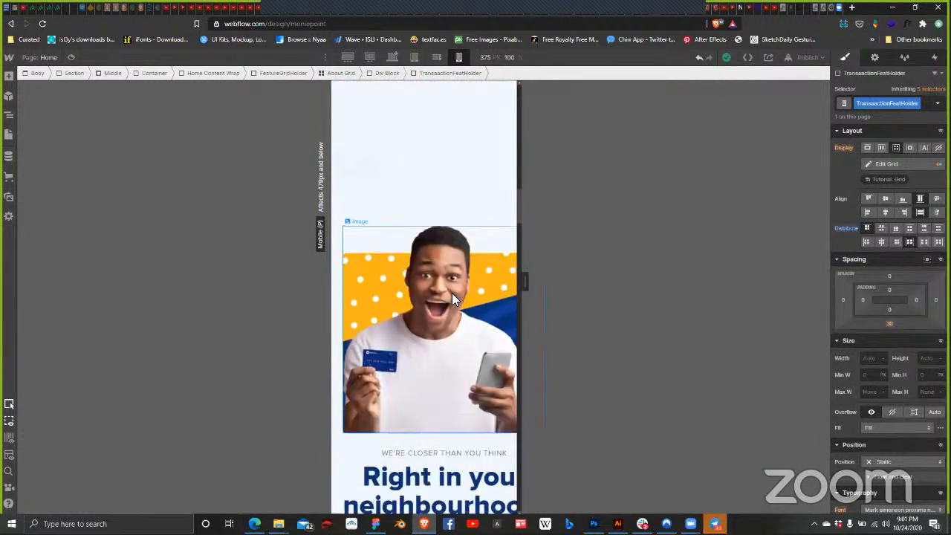
scroll(452, 297, down, 3)
scroll(445, 294, up, 1)
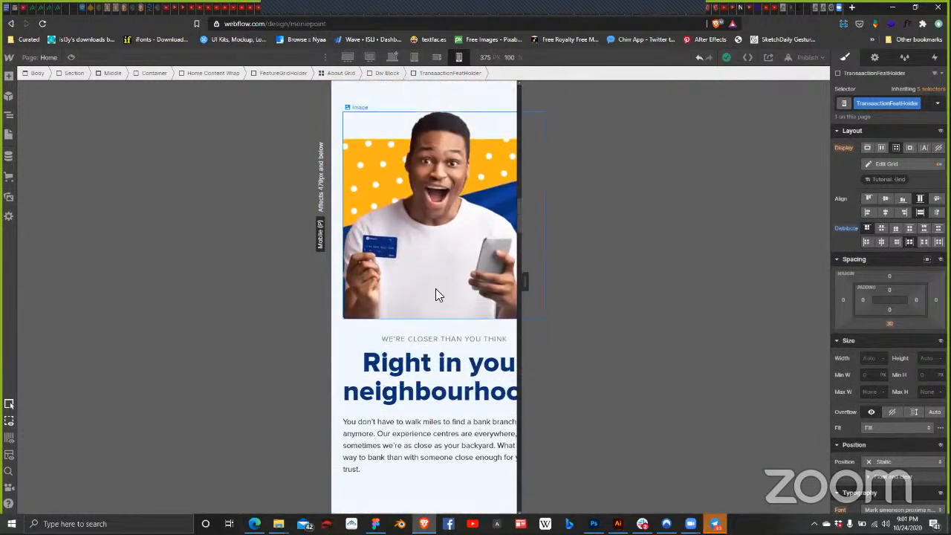
scroll(435, 291, down, 1)
scroll(436, 294, up, 5)
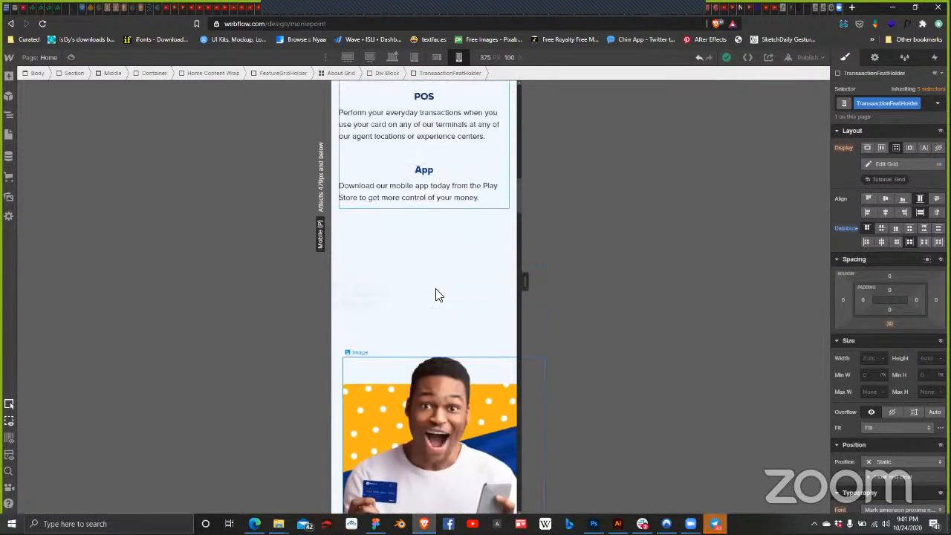
scroll(437, 294, up, 10)
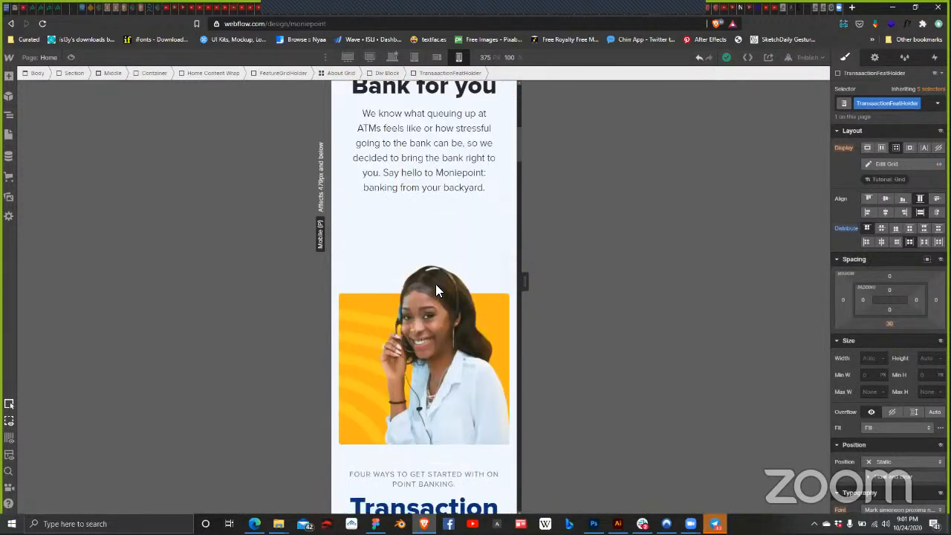
scroll(437, 290, up, 7)
scroll(497, 289, down, 1)
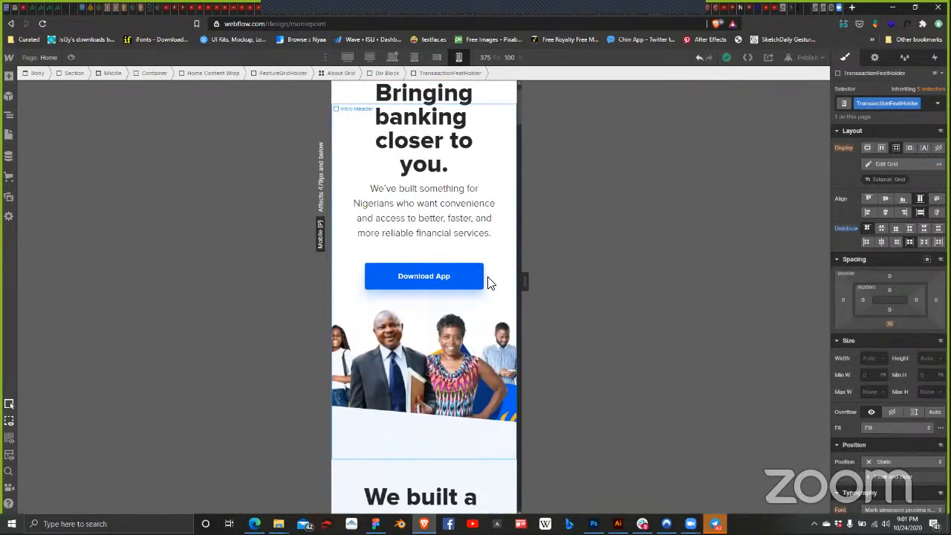
scroll(490, 282, down, 1)
Step: Publish the site to moniepoint.webflow.io and dismiss the publishing options
click(478, 275)
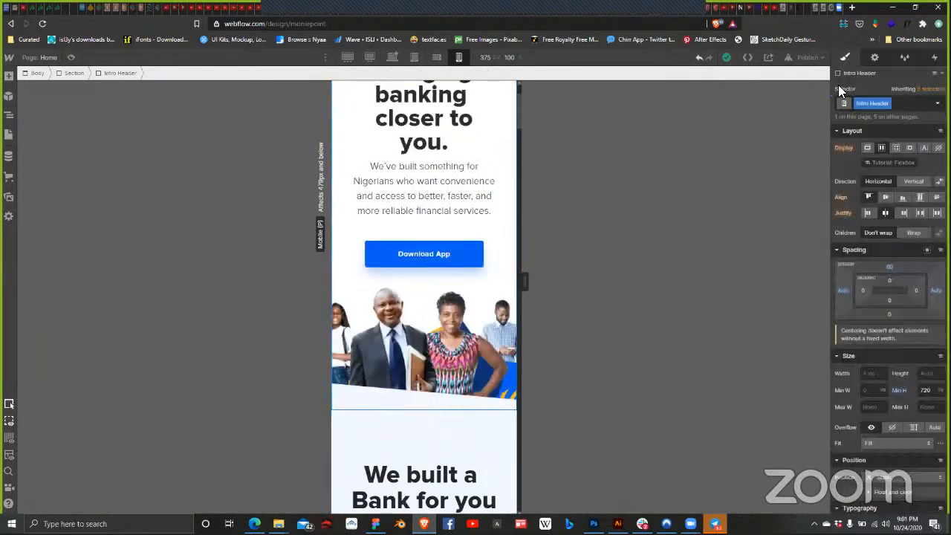
click(807, 57)
click(762, 216)
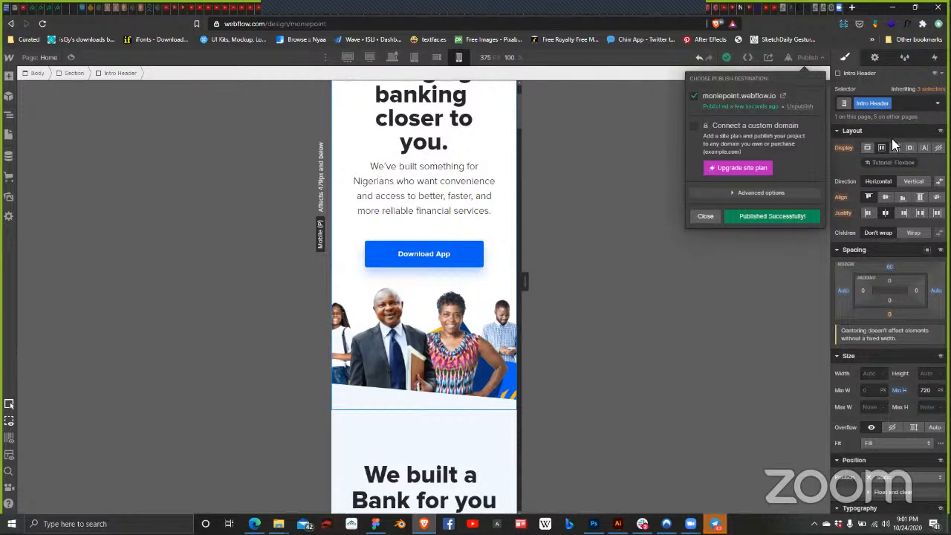
click(715, 217)
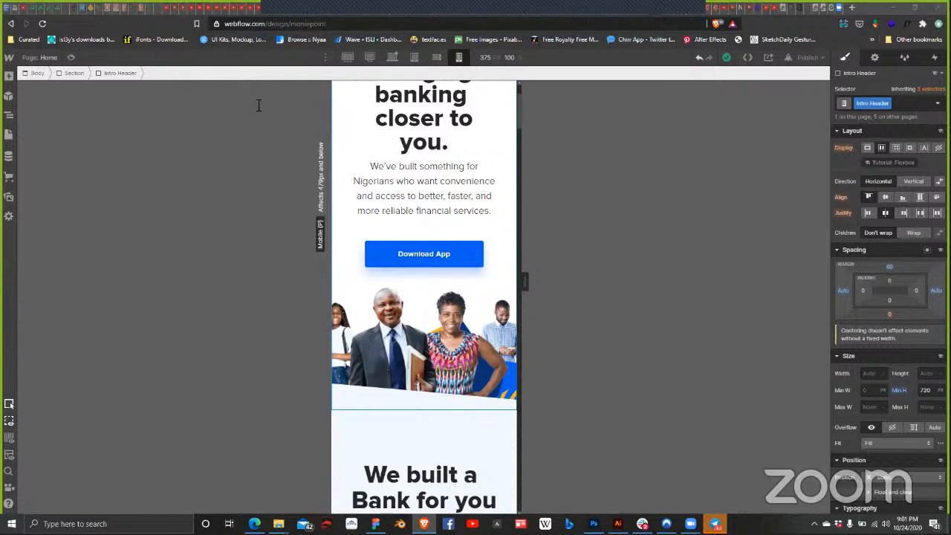
Step: Check the published Moniepoint home page and return to the Webflow Designer
key(ctrl+Tab)
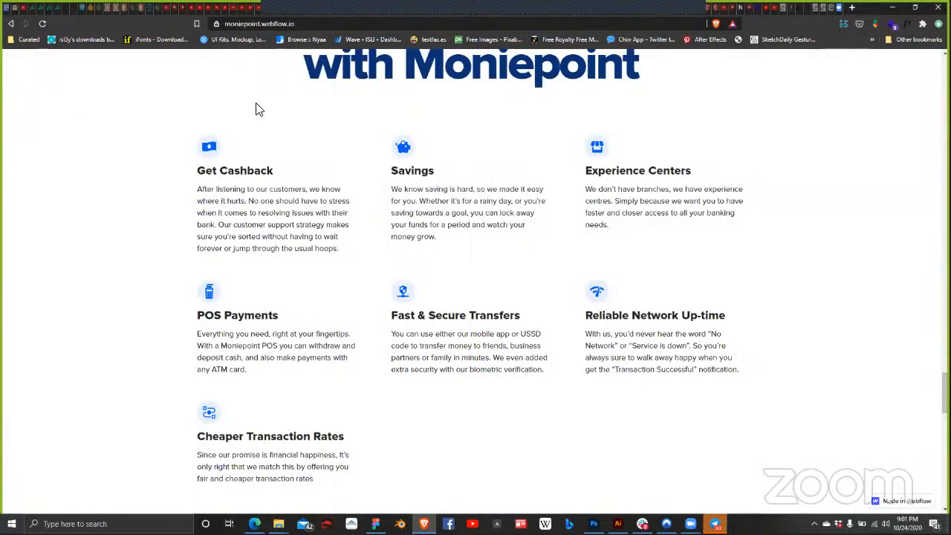
scroll(259, 110, up, 10)
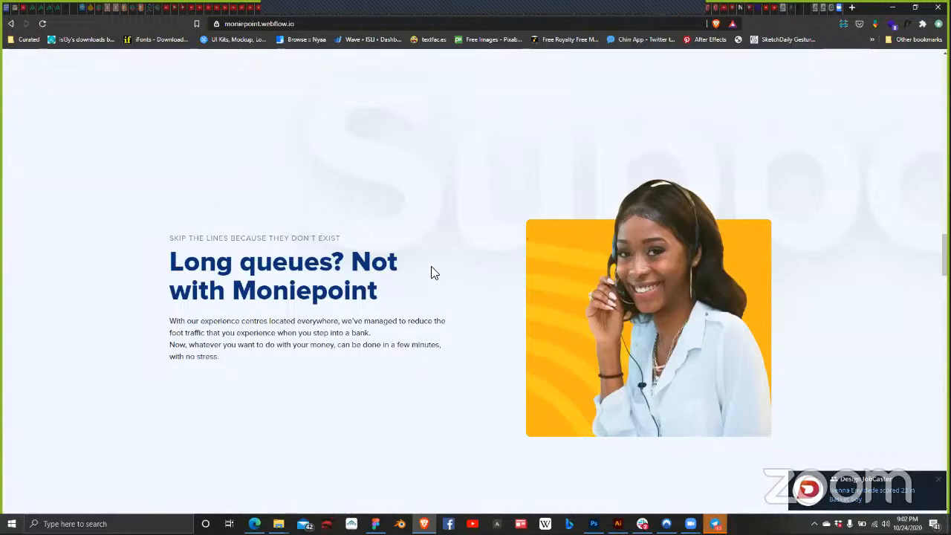
key(ctrl+Tab)
Step: Examine how the "Right in your neighbourhood" image, heading and text fit the mobile portrait width
scroll(436, 289, down, 13)
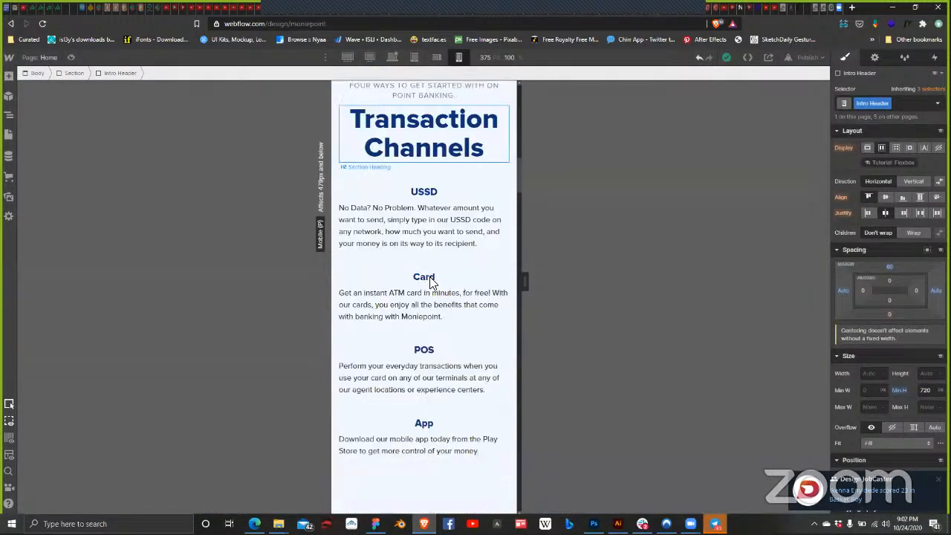
scroll(362, 195, down, 2)
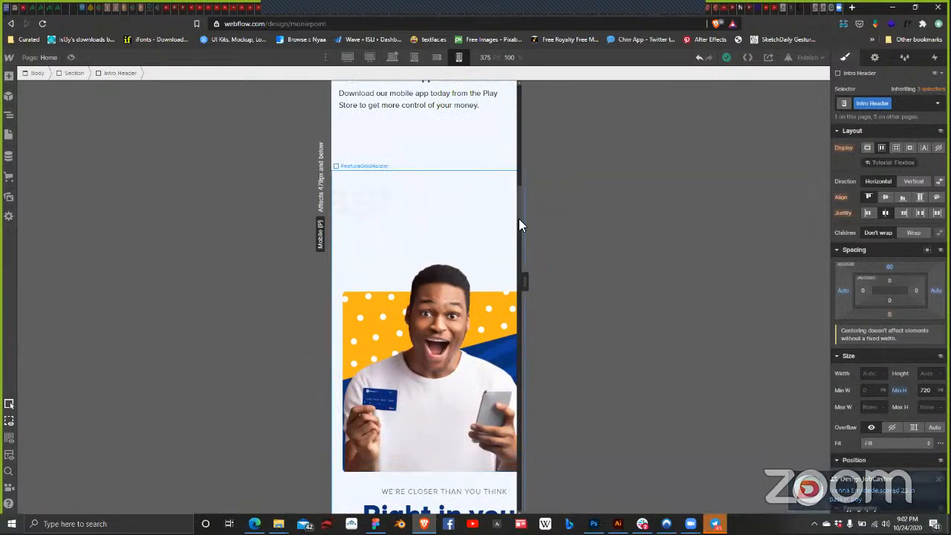
click(407, 236)
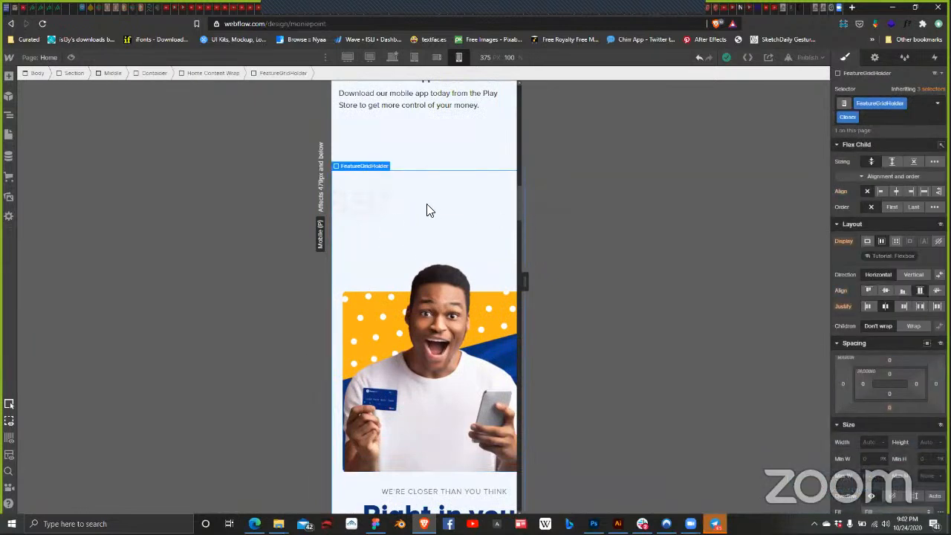
scroll(429, 212, down, 2)
scroll(437, 212, down, 5)
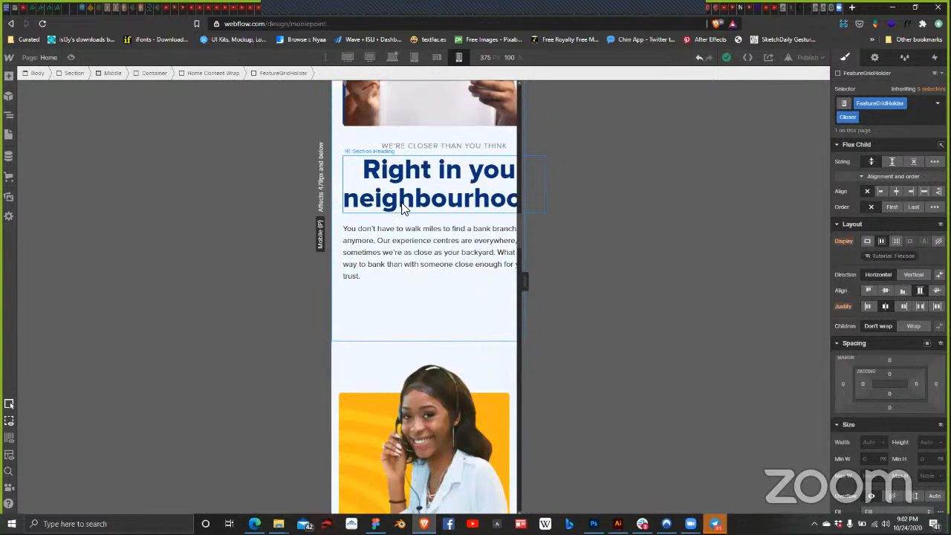
scroll(443, 334, up, 5)
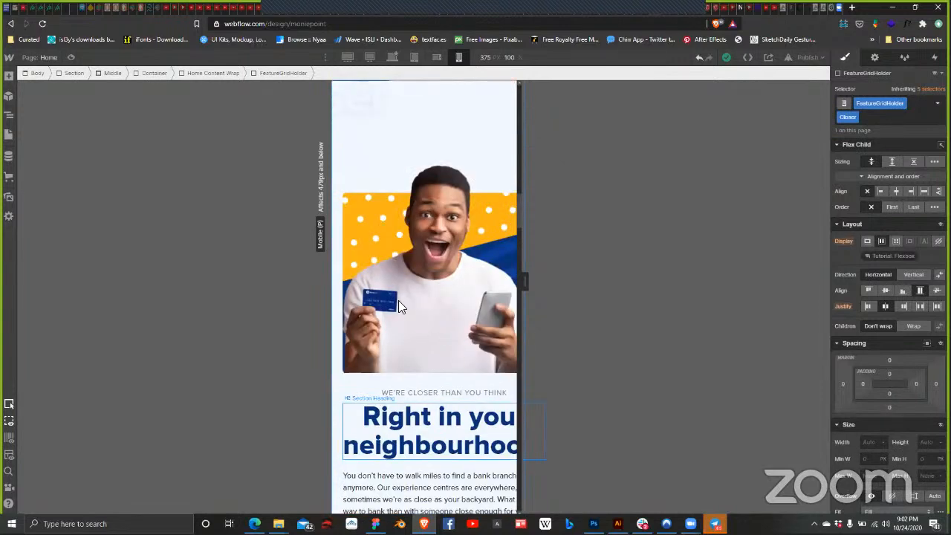
scroll(416, 275, up, 2)
scroll(435, 256, down, 1)
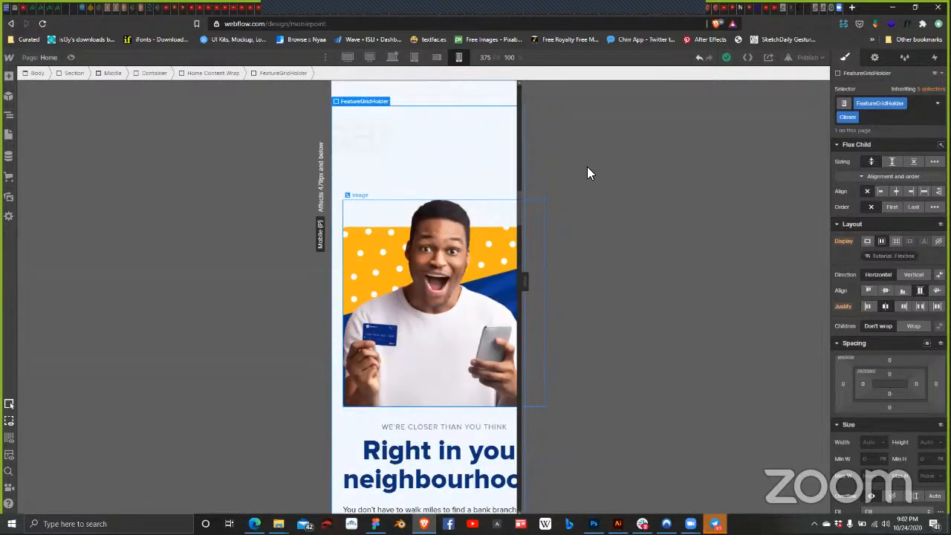
Step: Inspect the style settings of the neighbourhood section's image, label and FeatureGridHolder
click(446, 267)
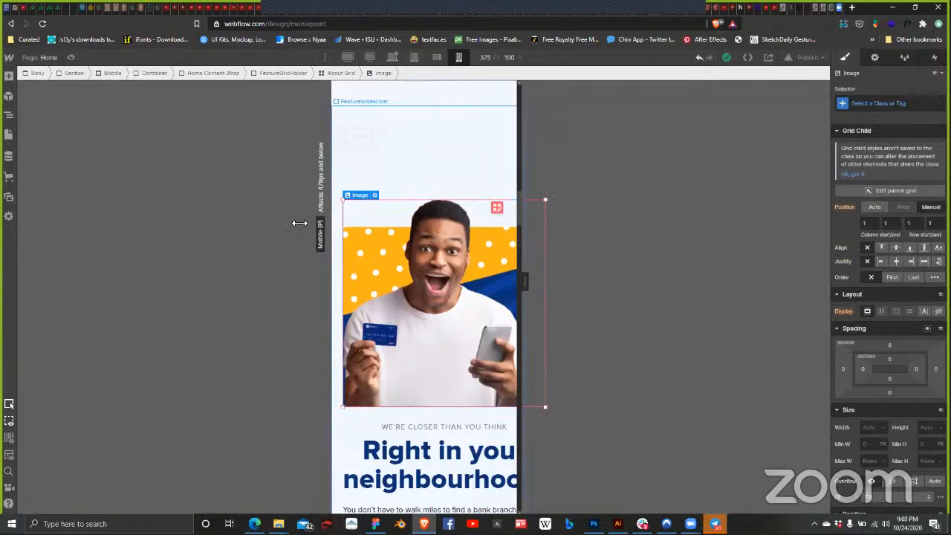
click(335, 214)
click(350, 215)
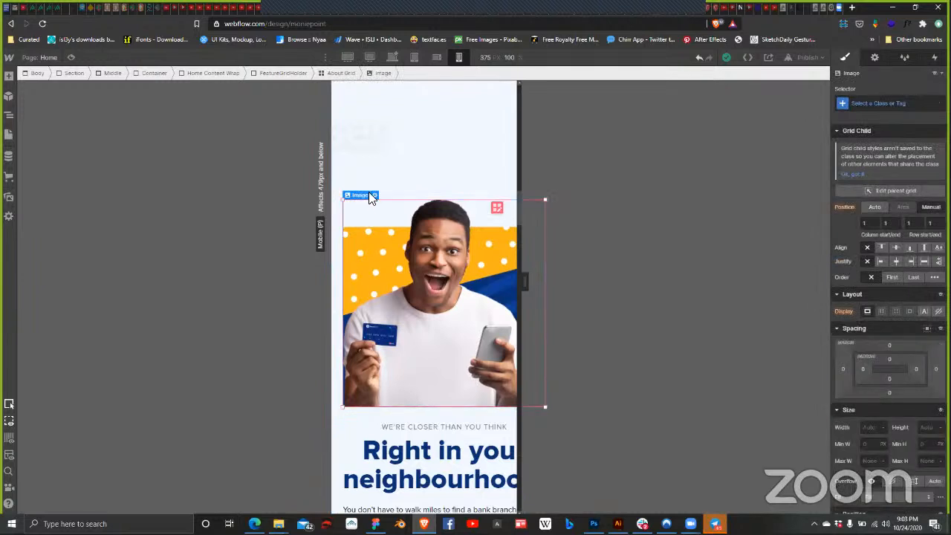
click(413, 427)
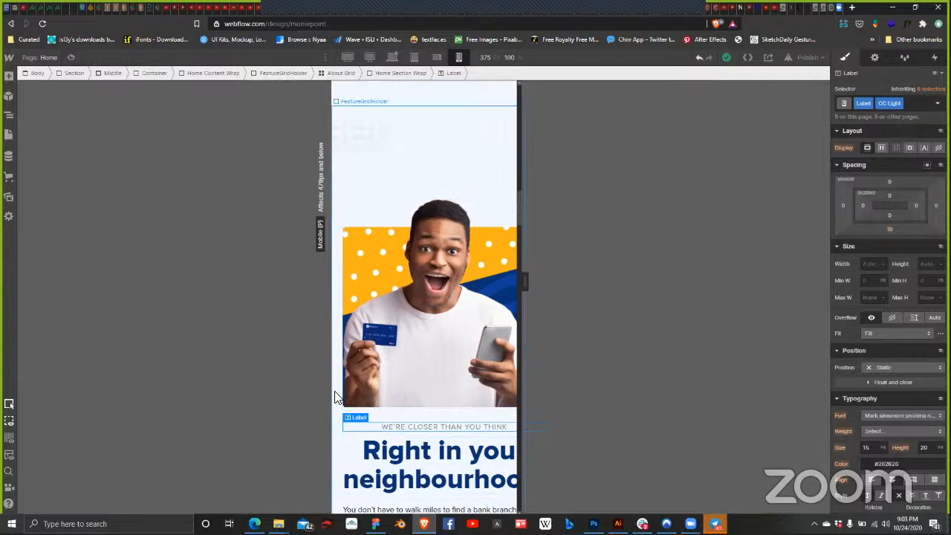
click(480, 165)
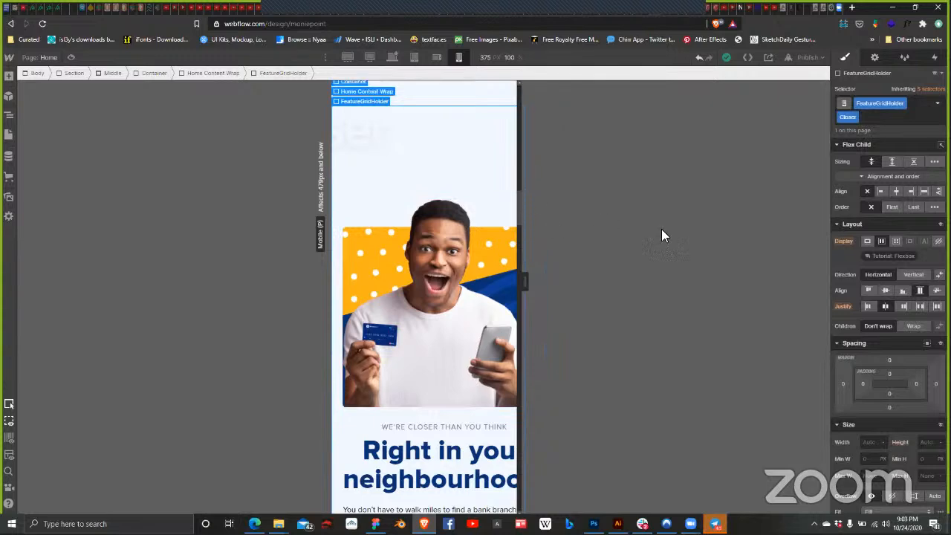
scroll(881, 264, down, 4)
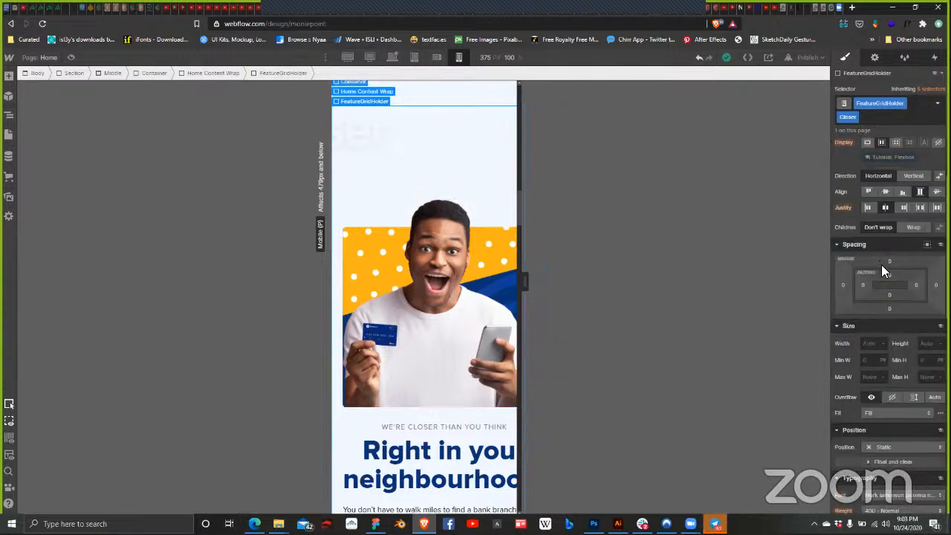
scroll(881, 264, down, 5)
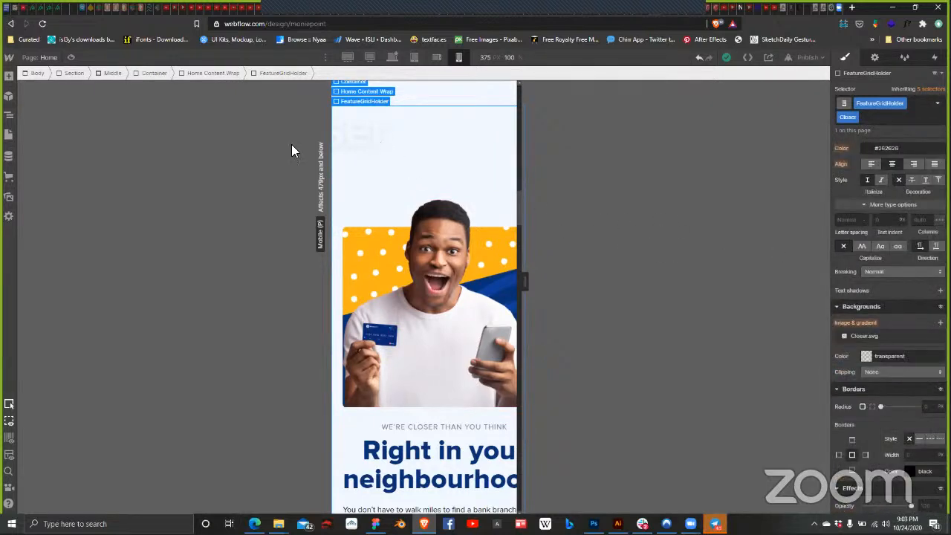
Step: Set the top margin of the neighbourhood section's About Grid to 40 px and compare its spacing with the section above
click(9, 115)
click(132, 439)
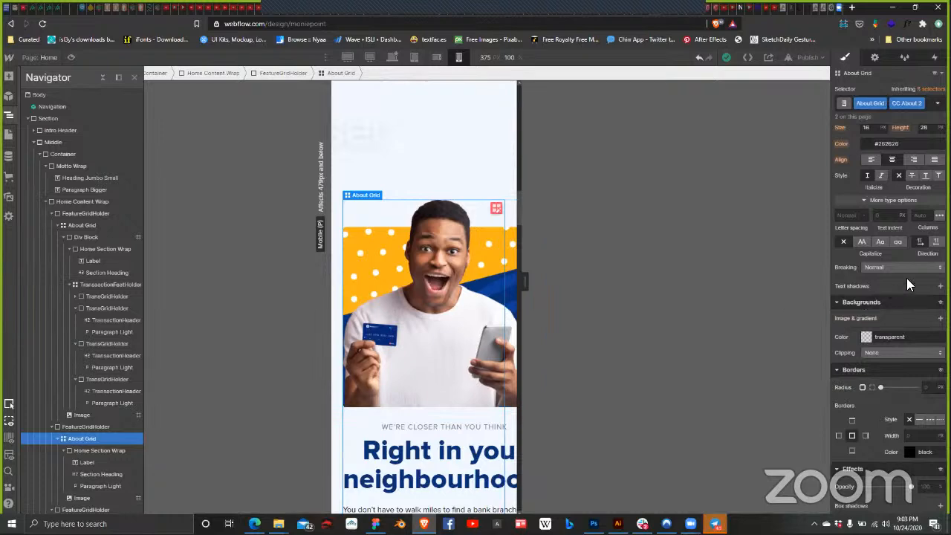
scroll(906, 278, up, 5)
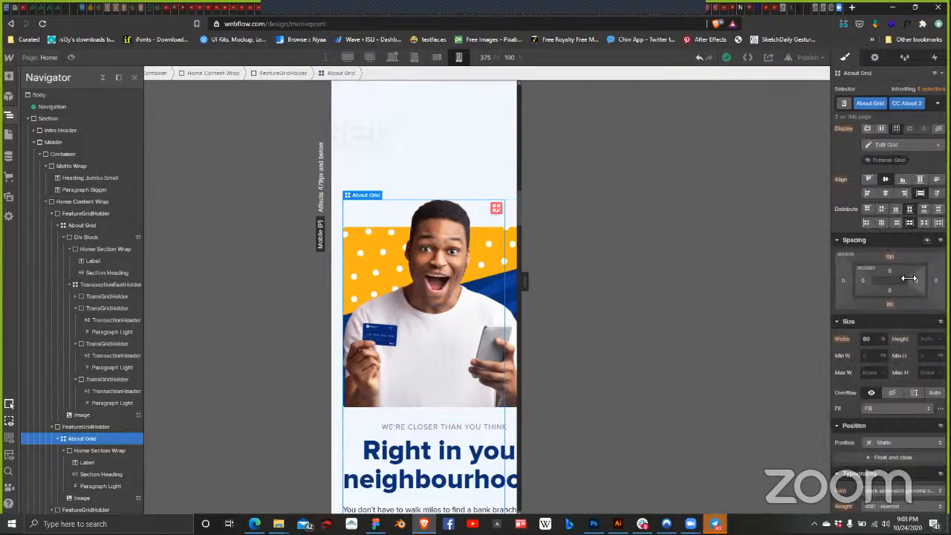
scroll(906, 278, up, 2)
scroll(516, 248, up, 2)
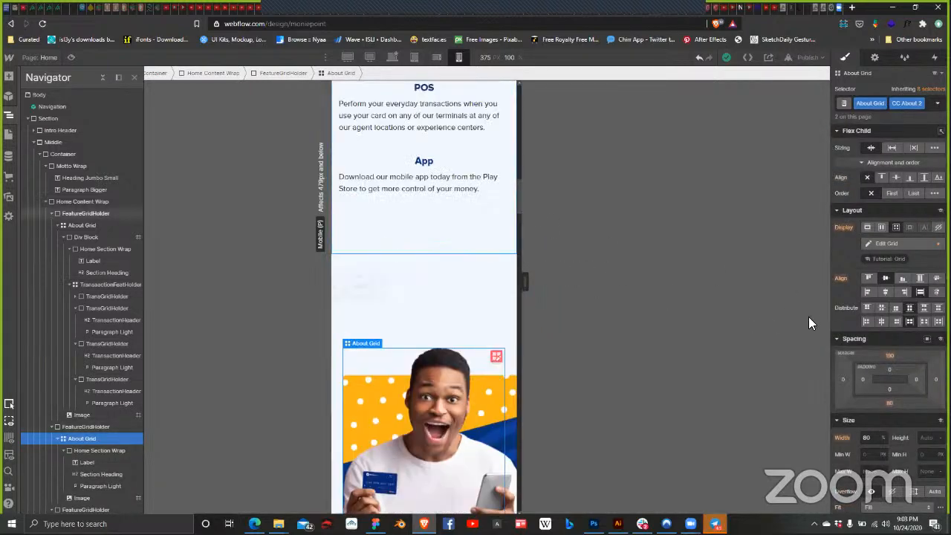
click(888, 355)
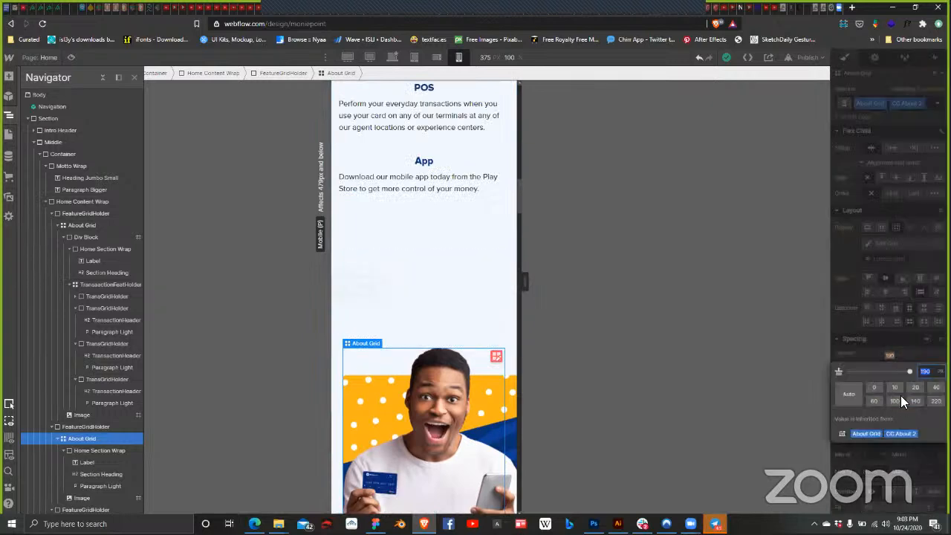
key(Return)
text(40)
key(Return)
scroll(388, 245, up, 3)
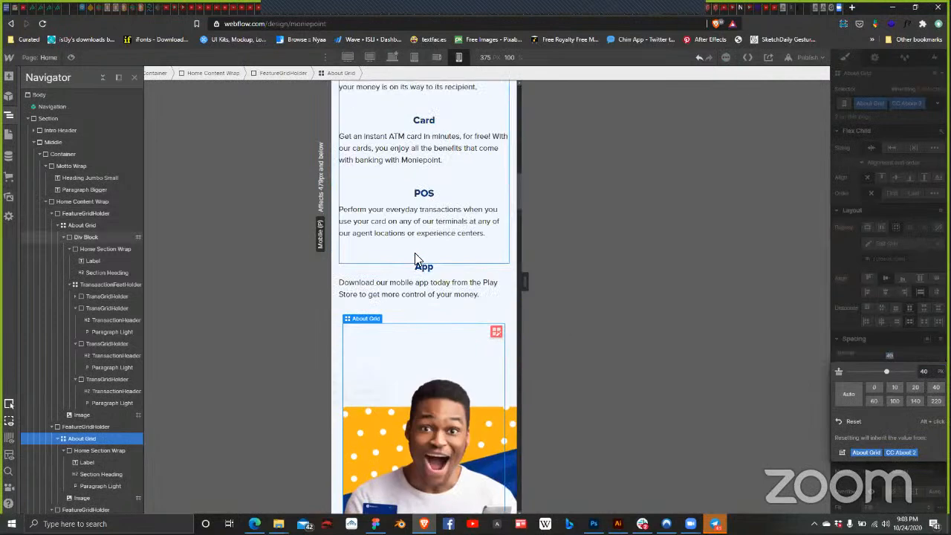
scroll(427, 240, up, 5)
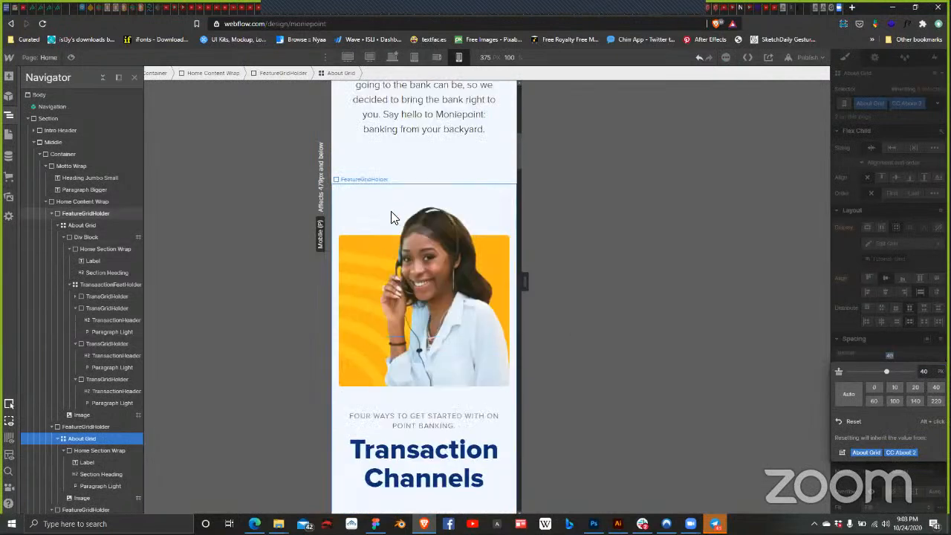
scroll(403, 317, down, 10)
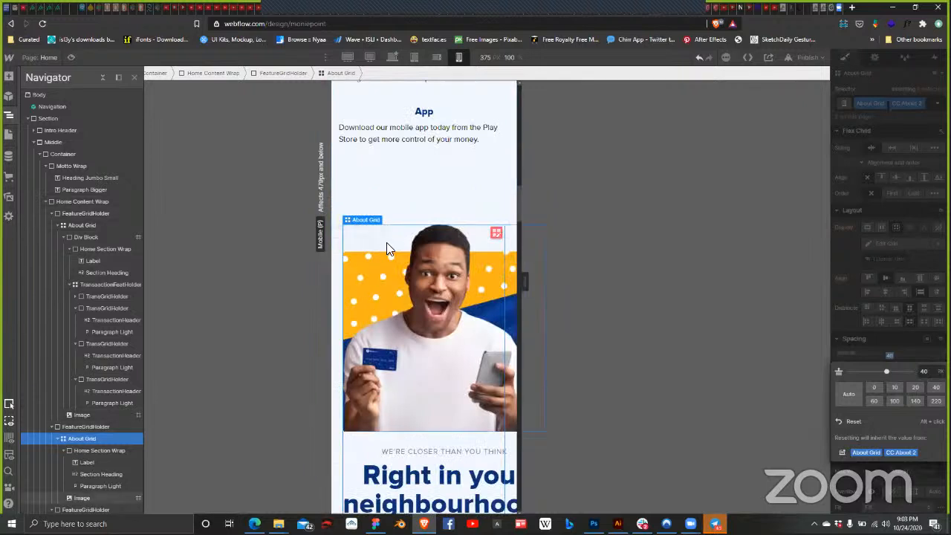
Step: Inspect the sizing, position and style settings of the neighbourhood section's image and its surrounding FeatureGridHolder
click(485, 292)
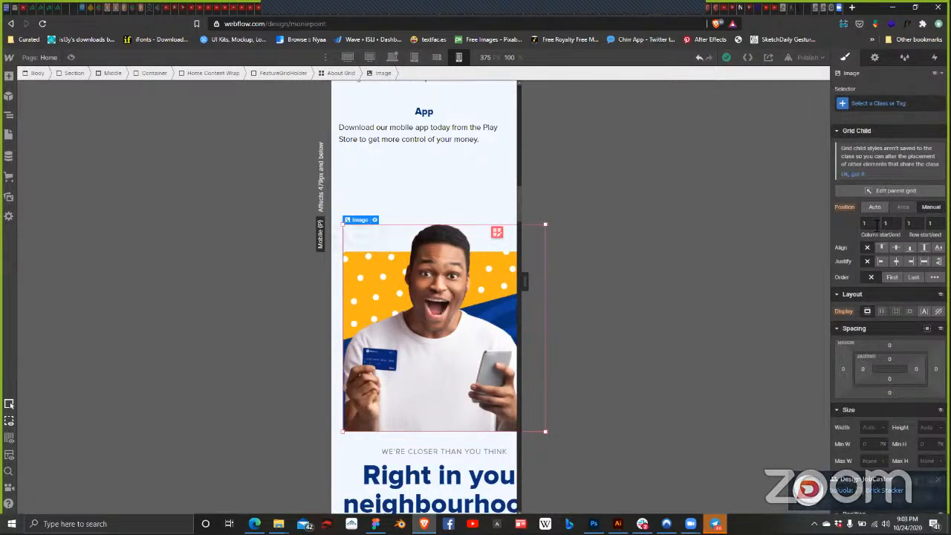
scroll(894, 310, down, 1)
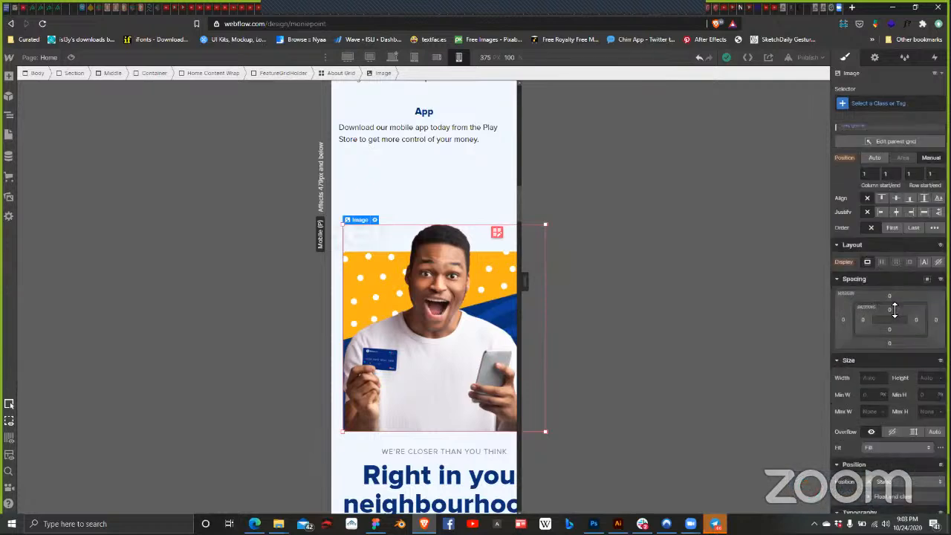
scroll(893, 311, down, 4)
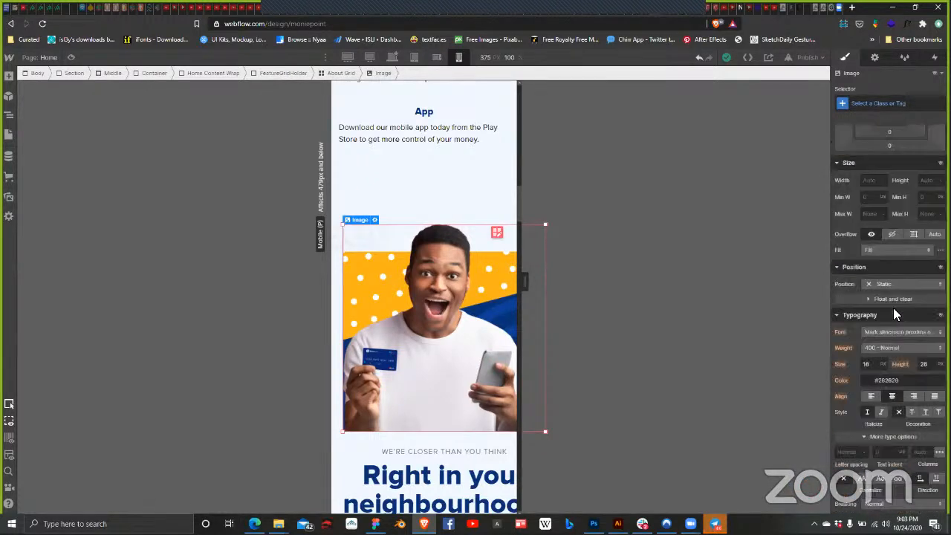
scroll(481, 242, up, 2)
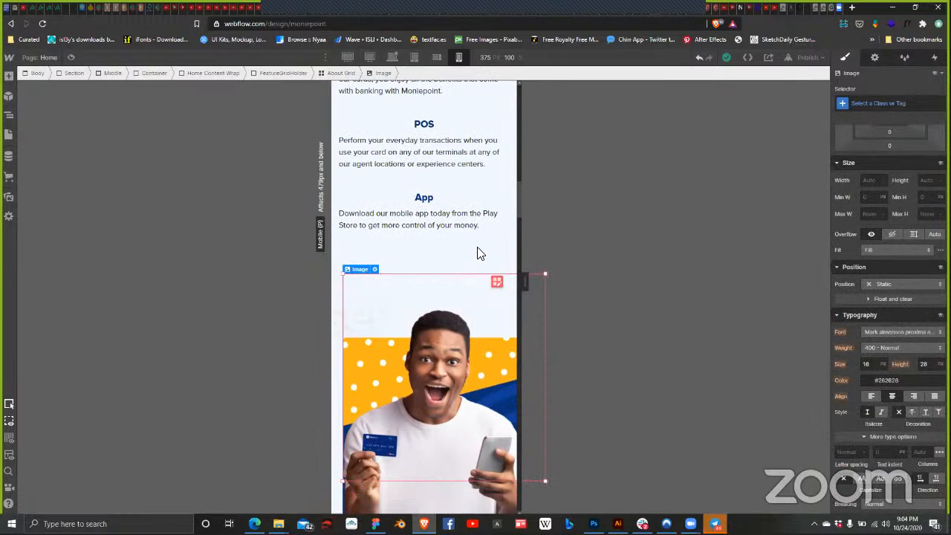
scroll(477, 253, down, 2)
scroll(477, 255, down, 3)
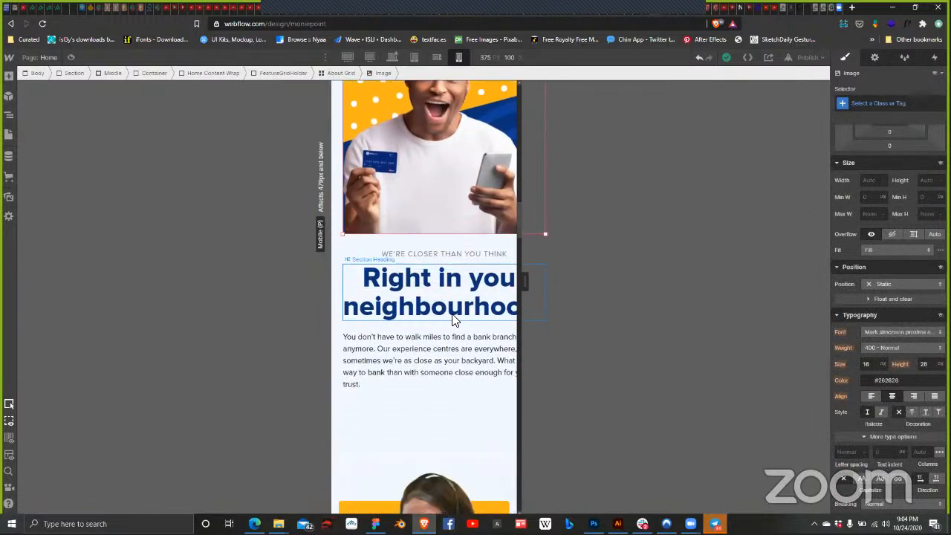
click(488, 393)
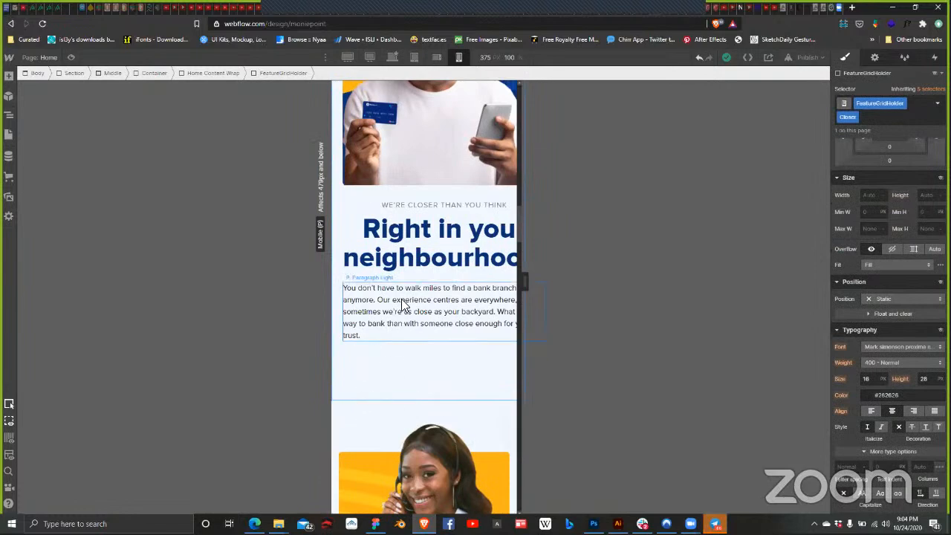
Step: Compare how the neighbourhood, "Long queues? Not with Moniepoint" and "The Bank you can (actually) trust" sections fit the mobile portrait width
scroll(390, 346, down, 1)
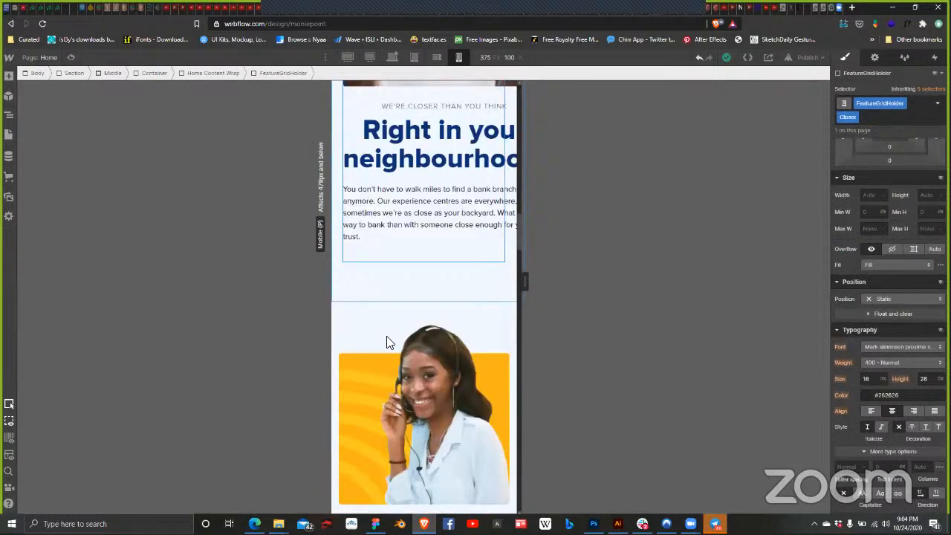
scroll(386, 337, down, 1)
scroll(385, 334, down, 2)
scroll(385, 335, up, 1)
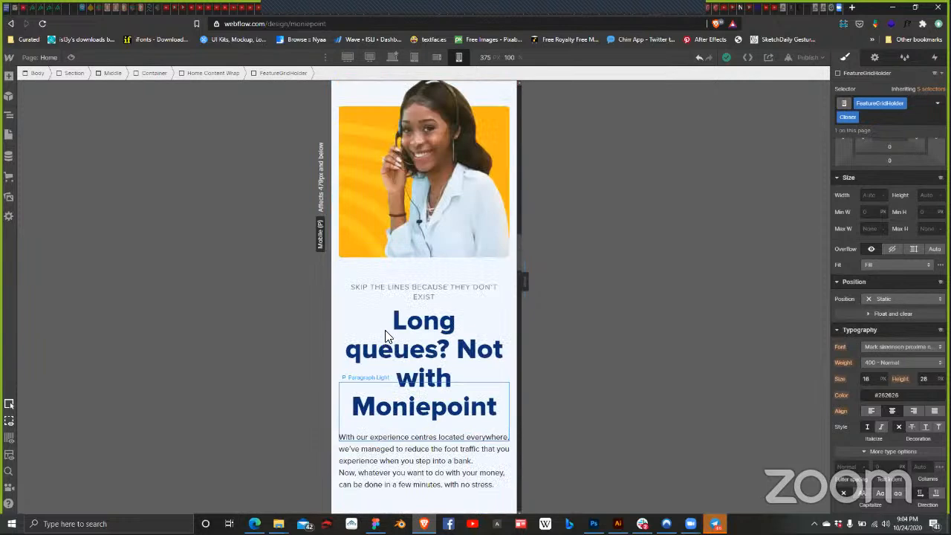
scroll(386, 334, up, 2)
scroll(387, 328, down, 3)
scroll(386, 338, up, 8)
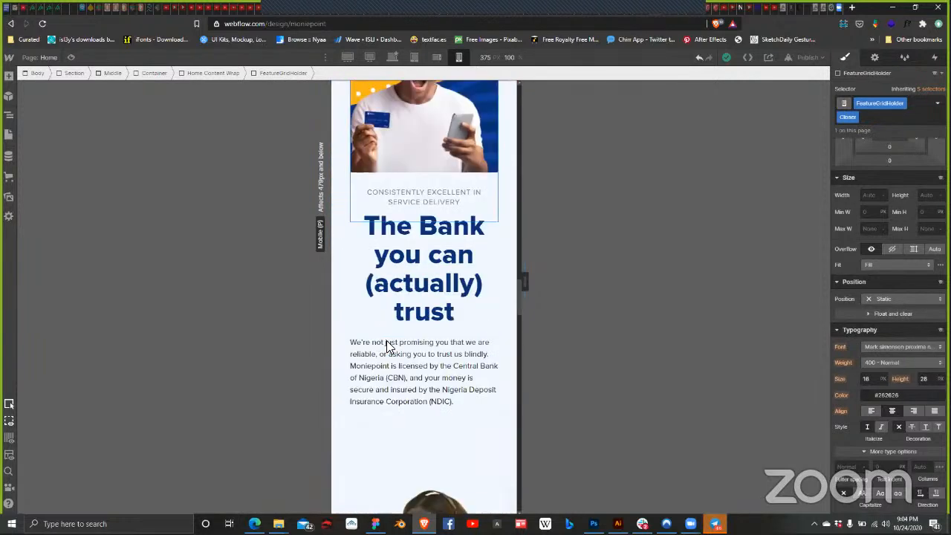
scroll(386, 340, down, 3)
scroll(386, 340, up, 3)
scroll(412, 290, down, 6)
scroll(441, 242, up, 1)
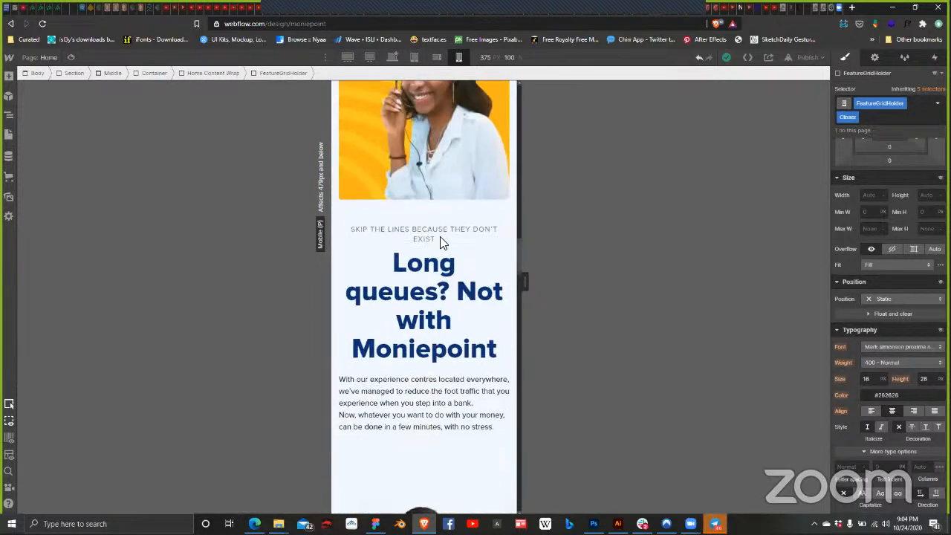
scroll(441, 241, down, 1)
Step: Examine the "Long queues?" heading's typography and compare it with the intro and Transaction Channels sections above
click(451, 258)
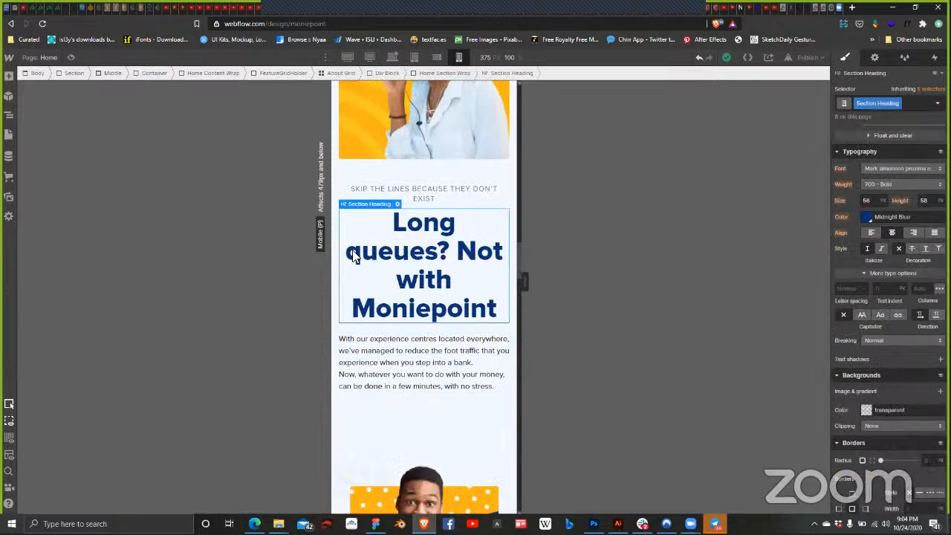
double_click(452, 259)
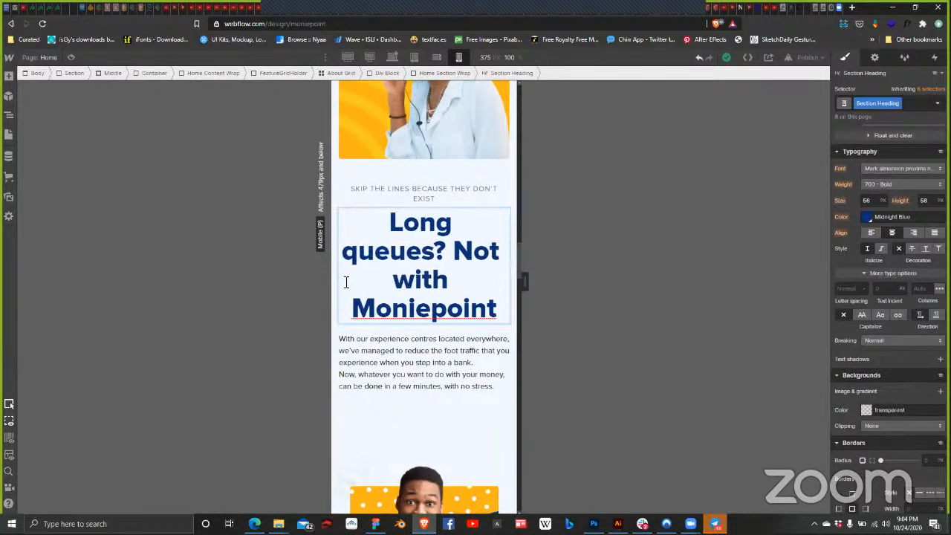
scroll(431, 255, up, 10)
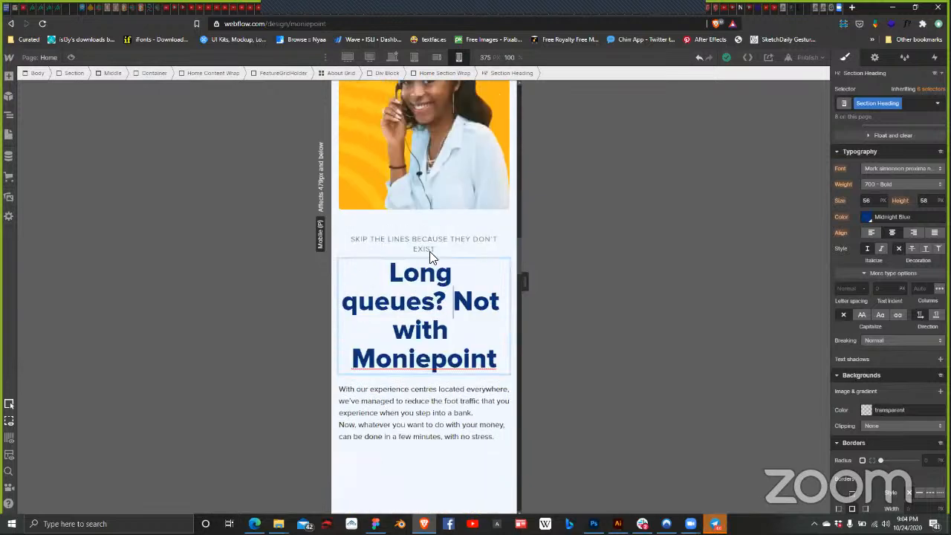
scroll(431, 257, up, 15)
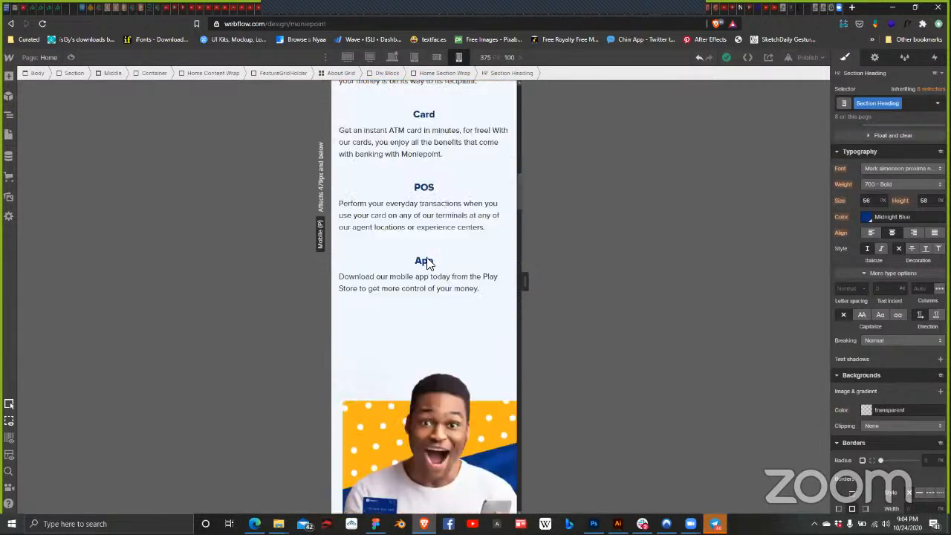
scroll(426, 261, up, 10)
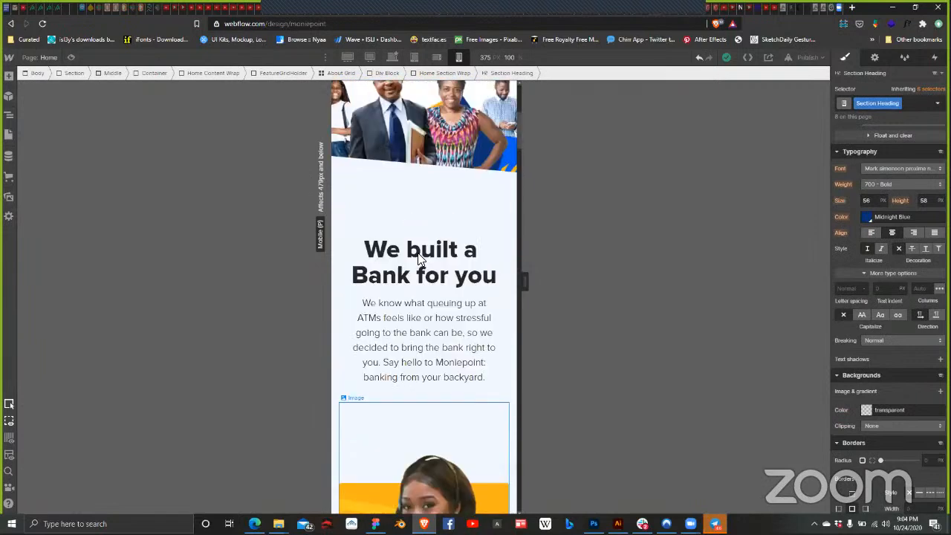
scroll(439, 261, down, 6)
scroll(445, 262, down, 8)
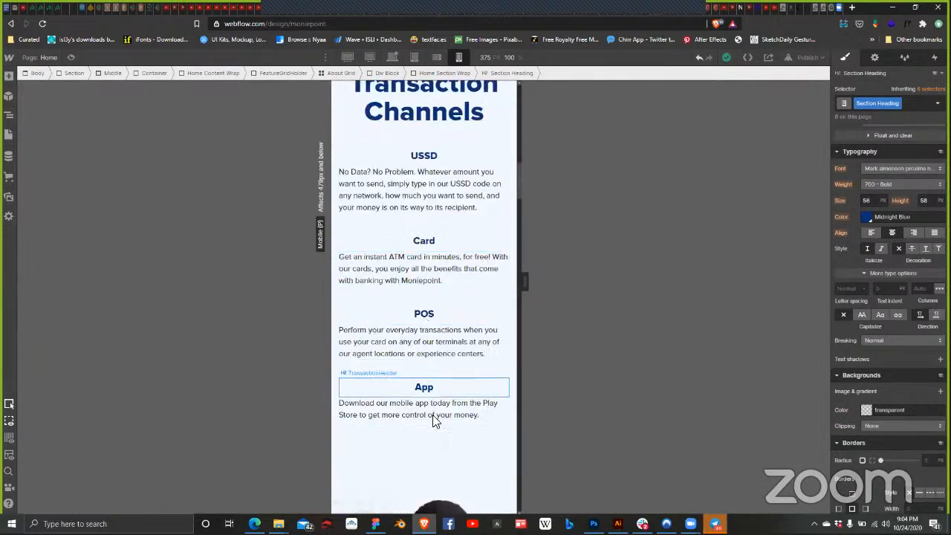
click(434, 450)
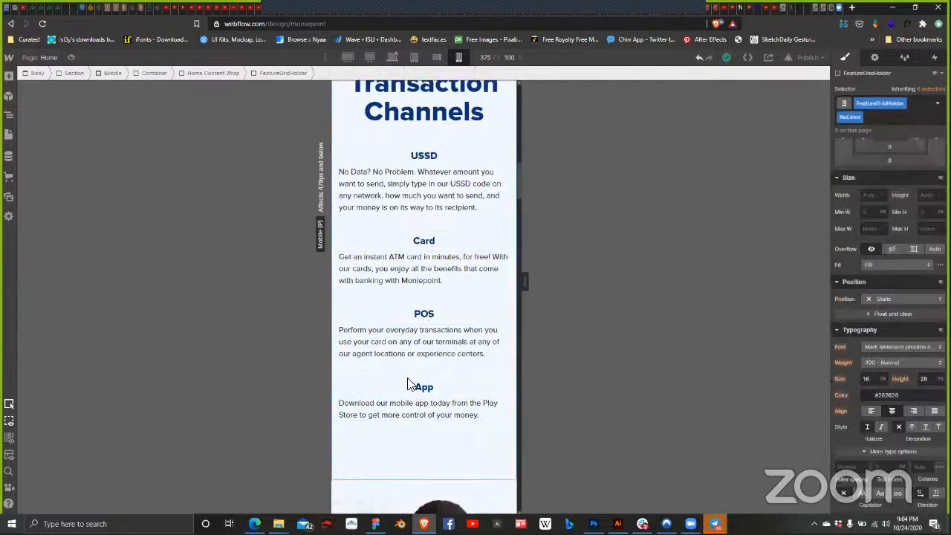
scroll(401, 356, down, 7)
scroll(407, 390, down, 4)
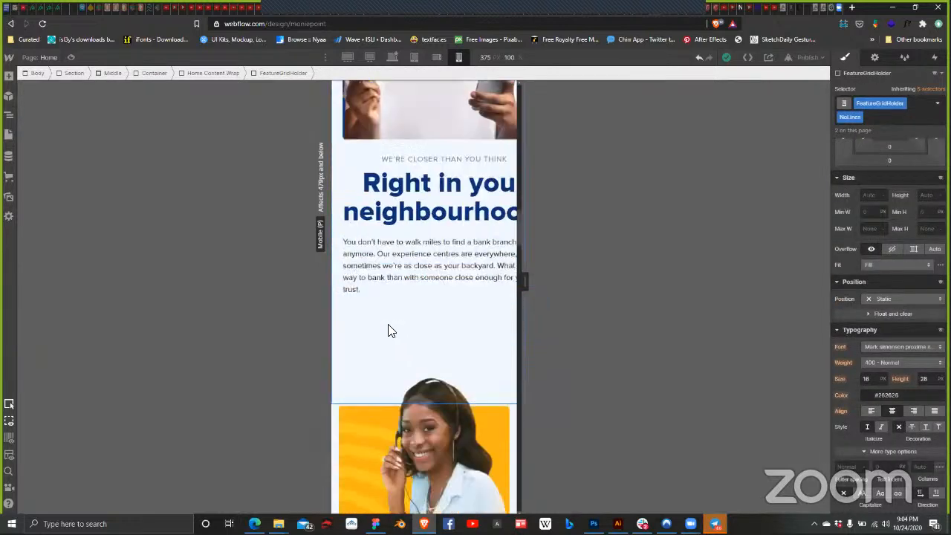
scroll(412, 391, down, 3)
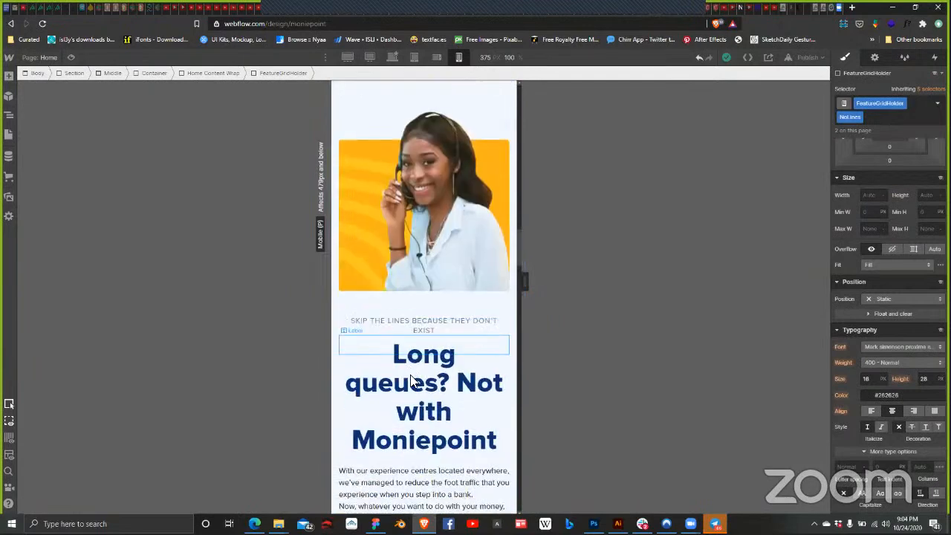
Step: Set the Section Heading font size to 54 px using the "Long queues? Not with Moniepoint" heading and check the other sections
click(439, 351)
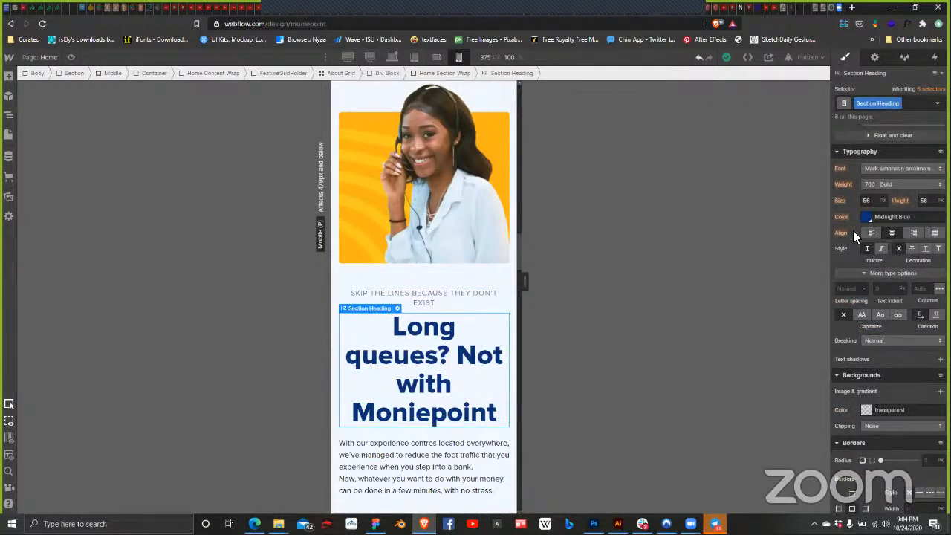
click(866, 201)
text(53)
key(Up)
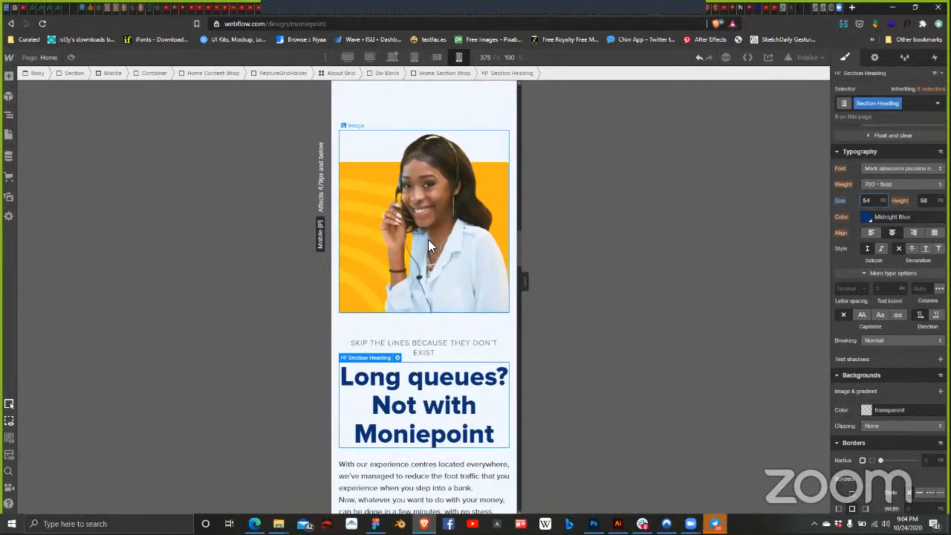
scroll(428, 245, up, 10)
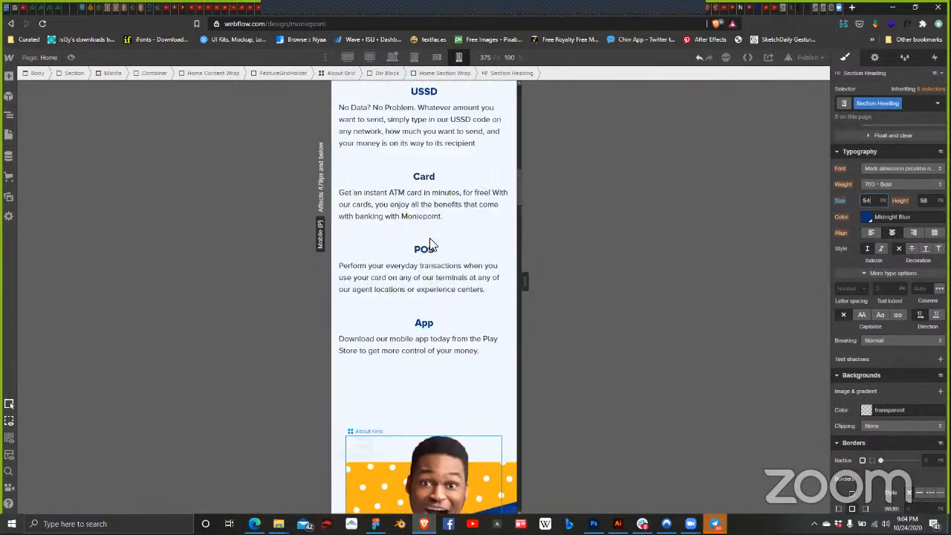
scroll(428, 243, up, 3)
scroll(423, 243, down, 10)
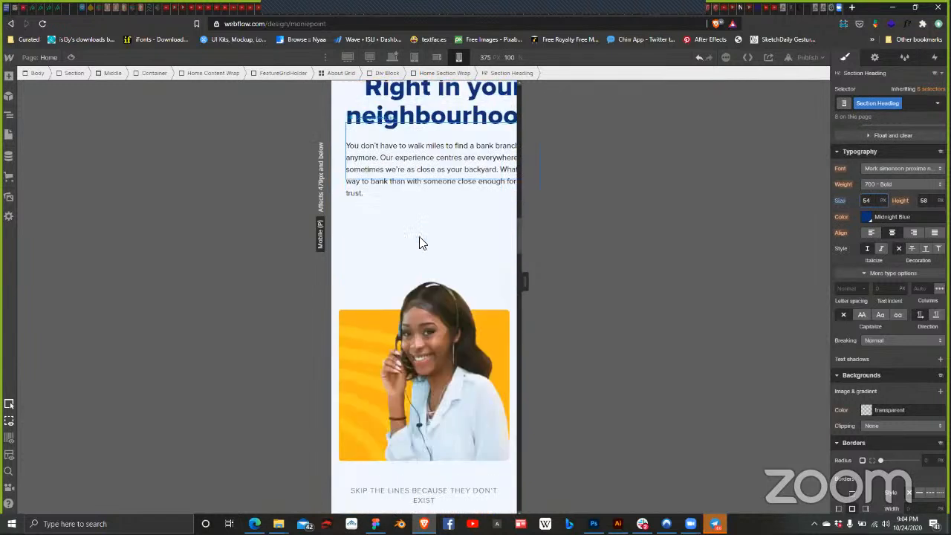
scroll(421, 243, down, 3)
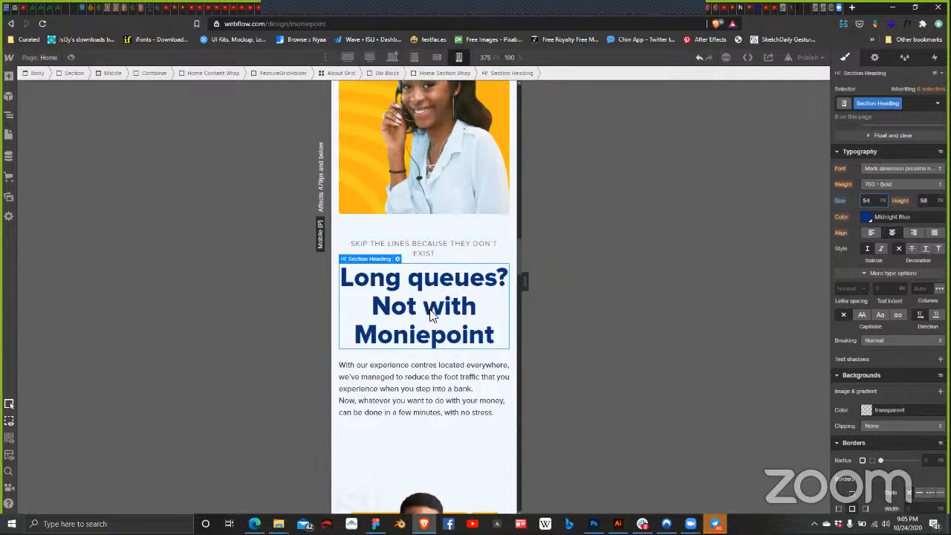
Step: Examine the paragraph under "Long queues?" and review the spacing and image widths from Transaction Channels through the trust section
scroll(423, 323, down, 1)
scroll(424, 324, down, 1)
click(405, 295)
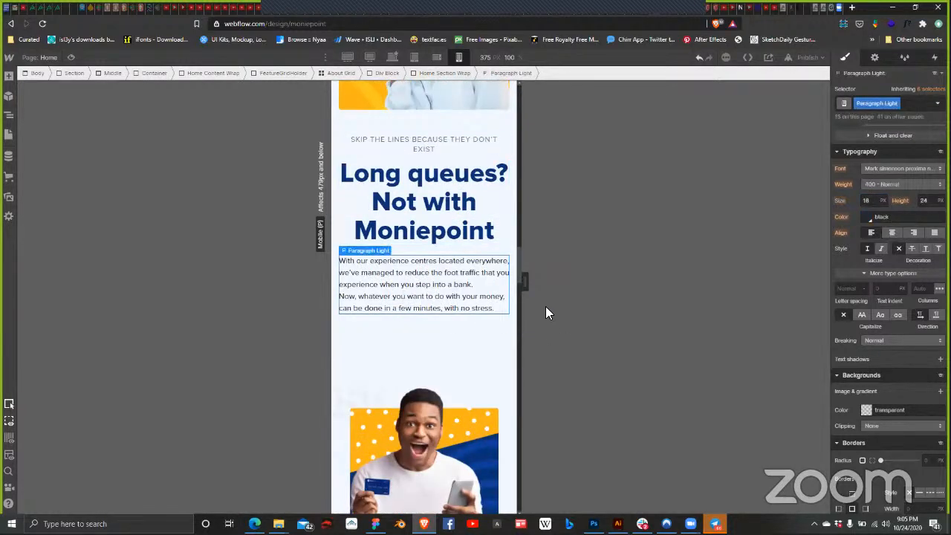
scroll(440, 245, up, 4)
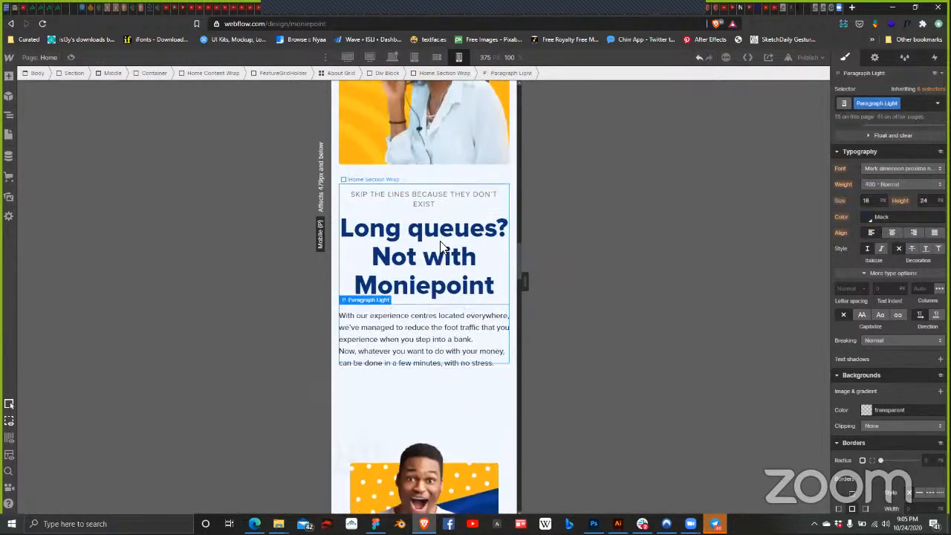
scroll(438, 239, down, 7)
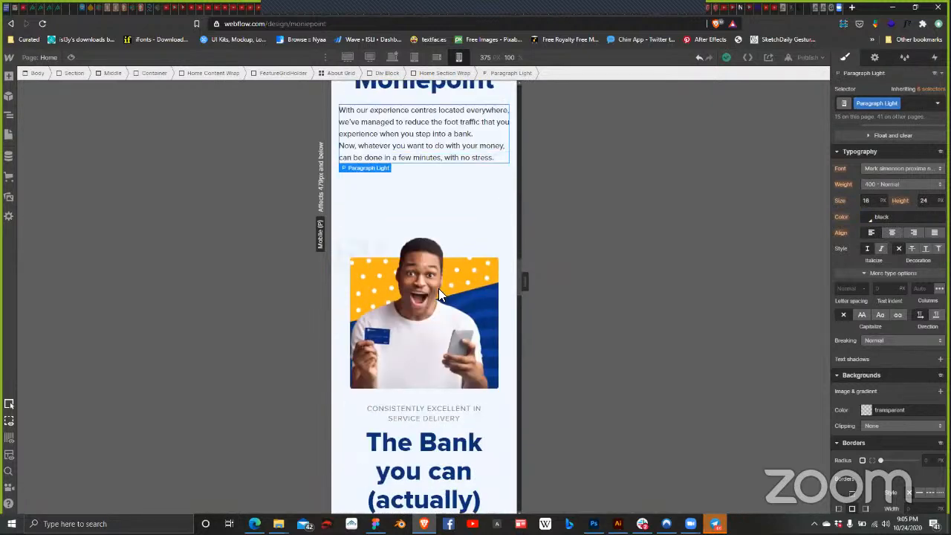
scroll(443, 279, up, 15)
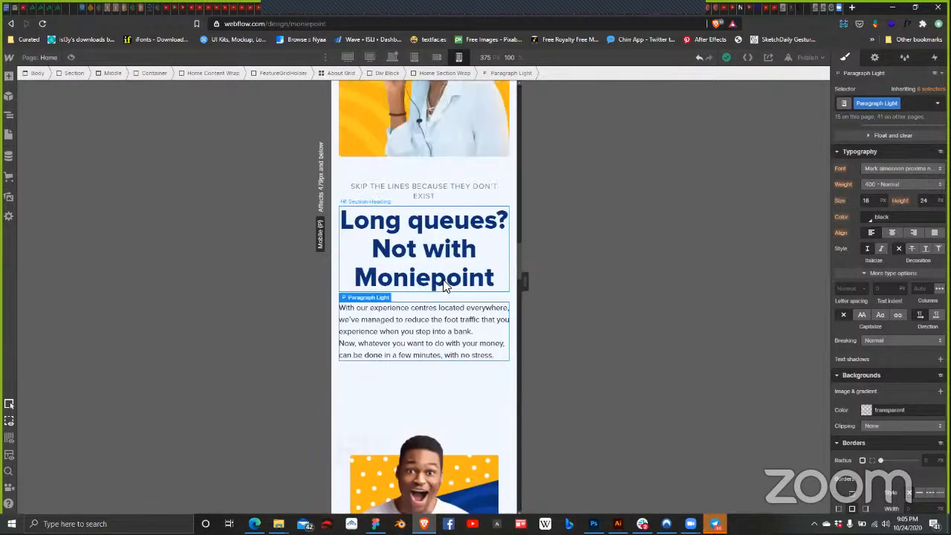
scroll(443, 279, up, 2)
scroll(442, 279, down, 5)
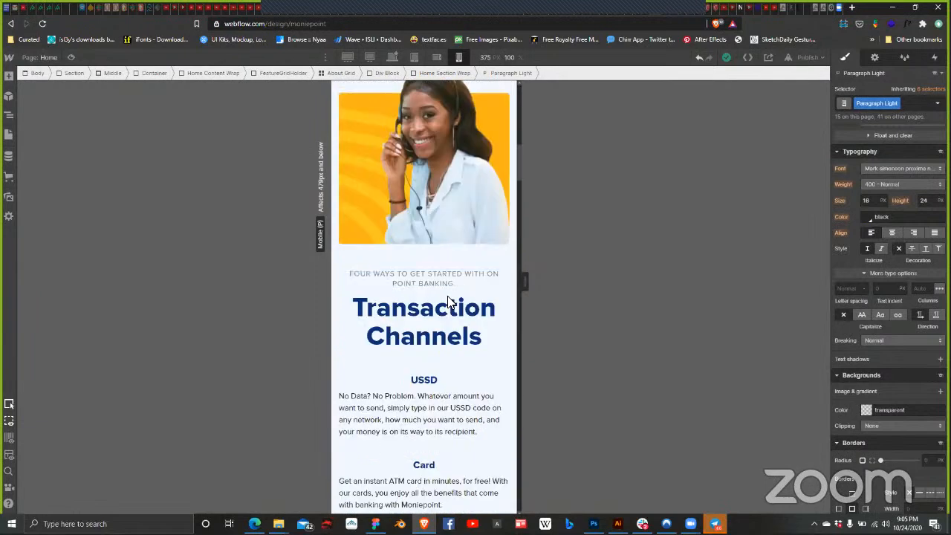
scroll(439, 297, up, 6)
scroll(434, 303, down, 10)
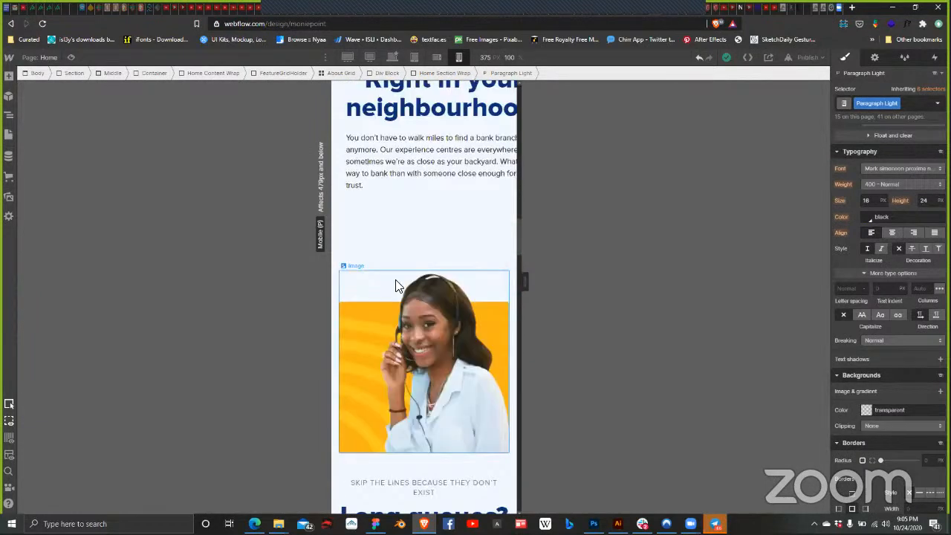
scroll(429, 264, down, 6)
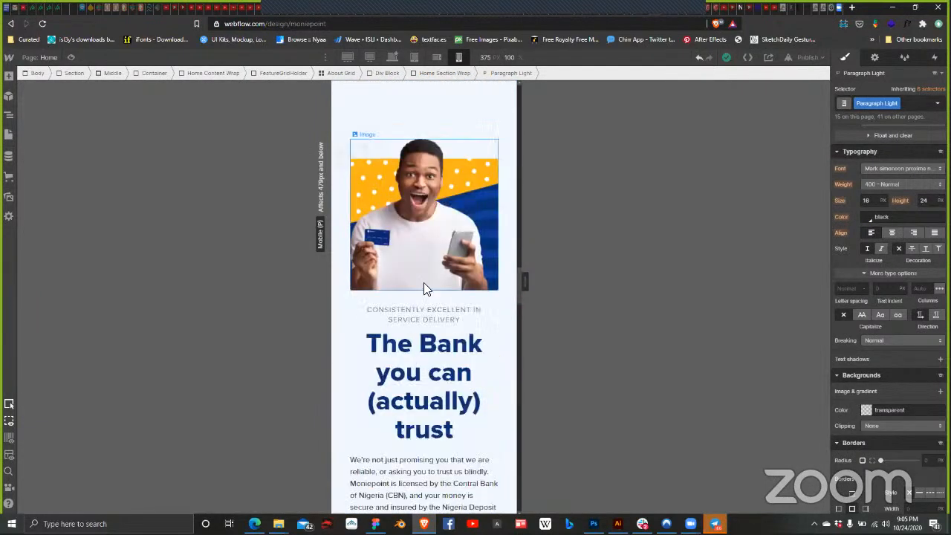
Step: Examine the layout, spacing and width settings of the trust section's holder, About Grid and Home Section Wrap
click(504, 269)
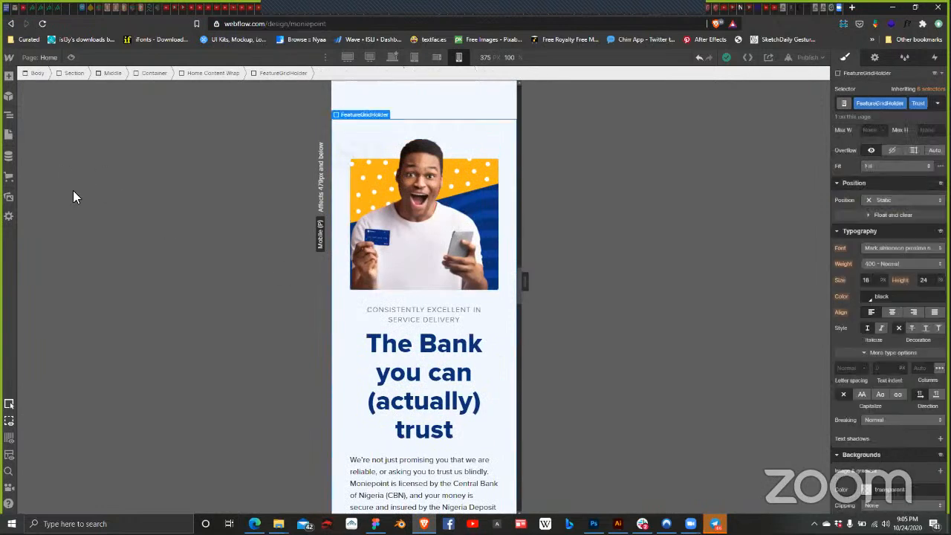
key(z)
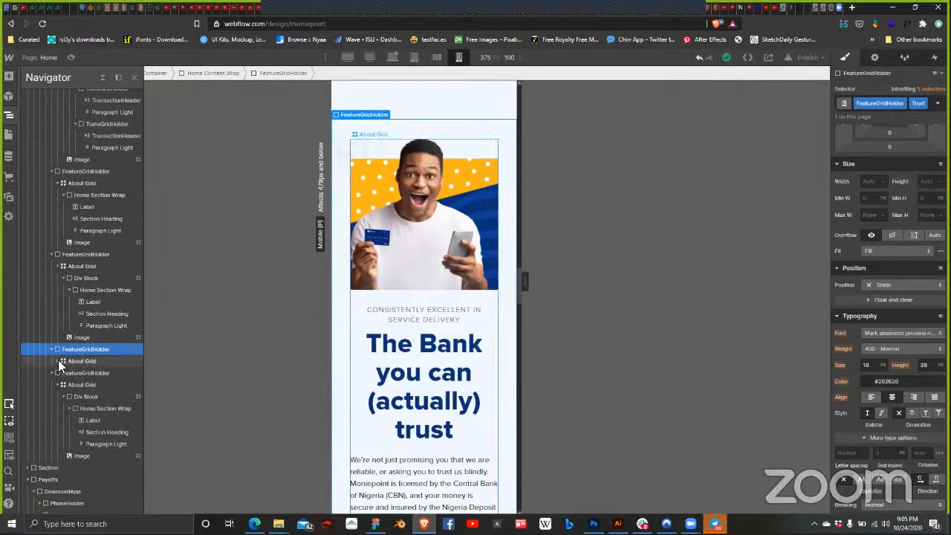
click(58, 360)
click(77, 371)
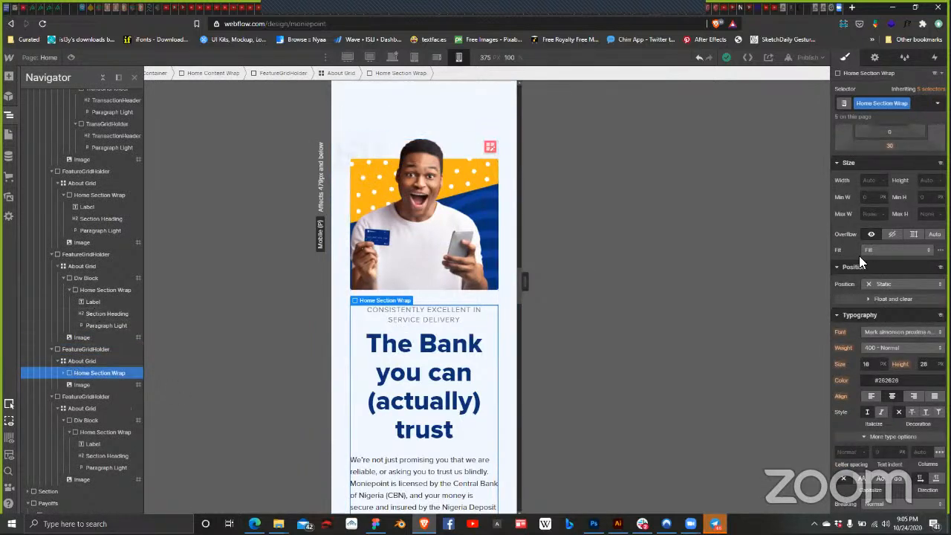
scroll(859, 255, up, 5)
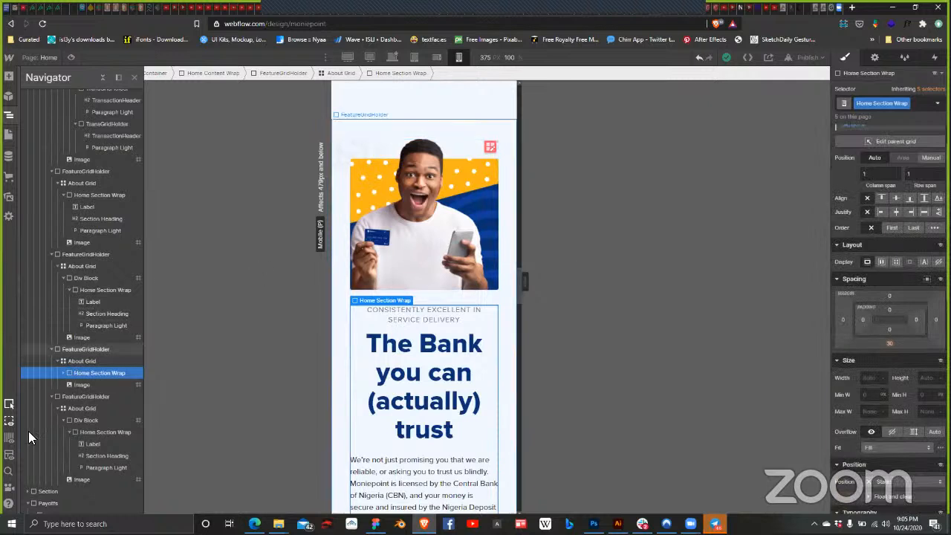
click(81, 359)
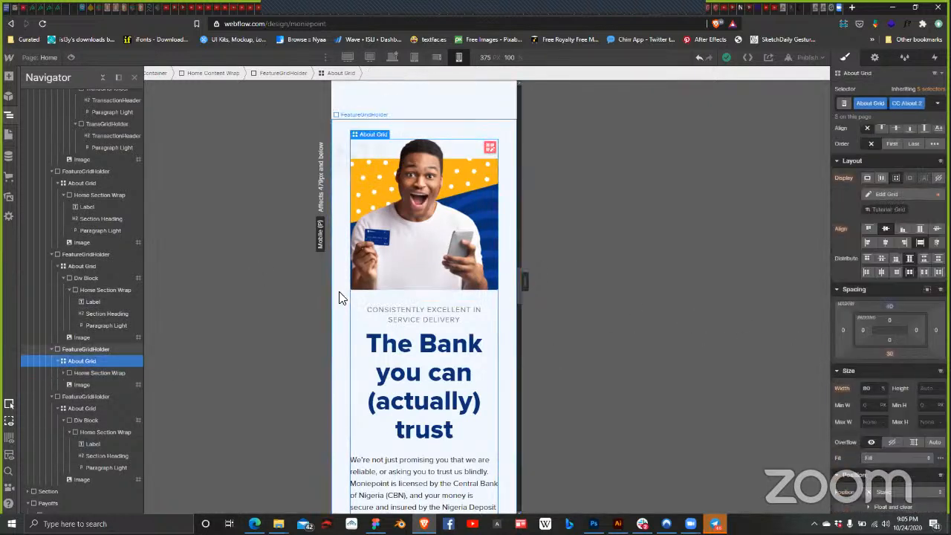
click(100, 348)
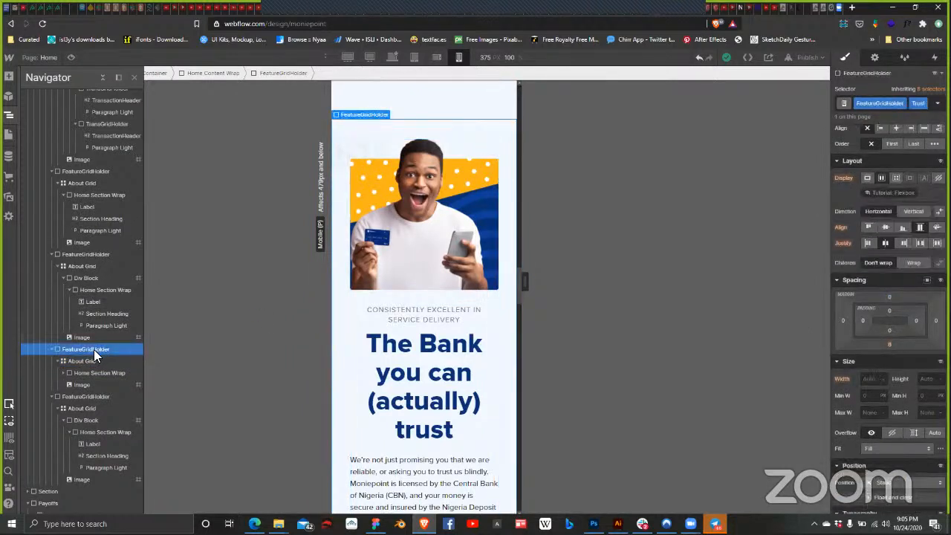
click(86, 360)
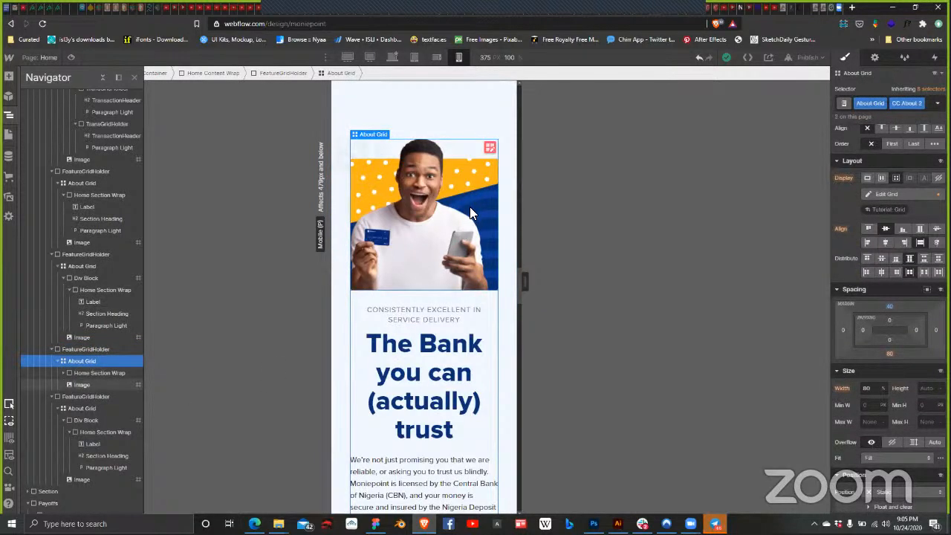
Step: Review how the customer support, "Get more with Moniepoint", app download and agent sections fit the mobile portrait width
scroll(488, 295, down, 3)
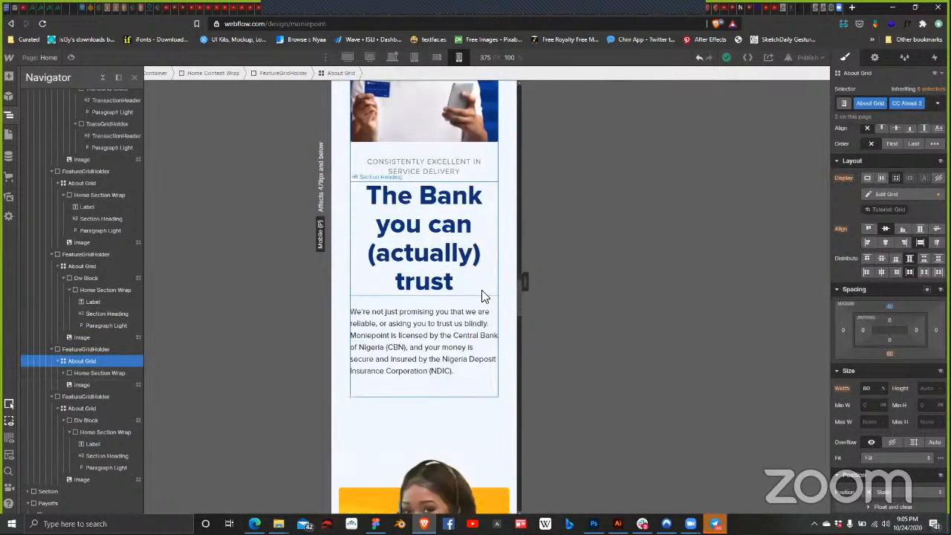
scroll(480, 295, down, 5)
scroll(479, 294, down, 5)
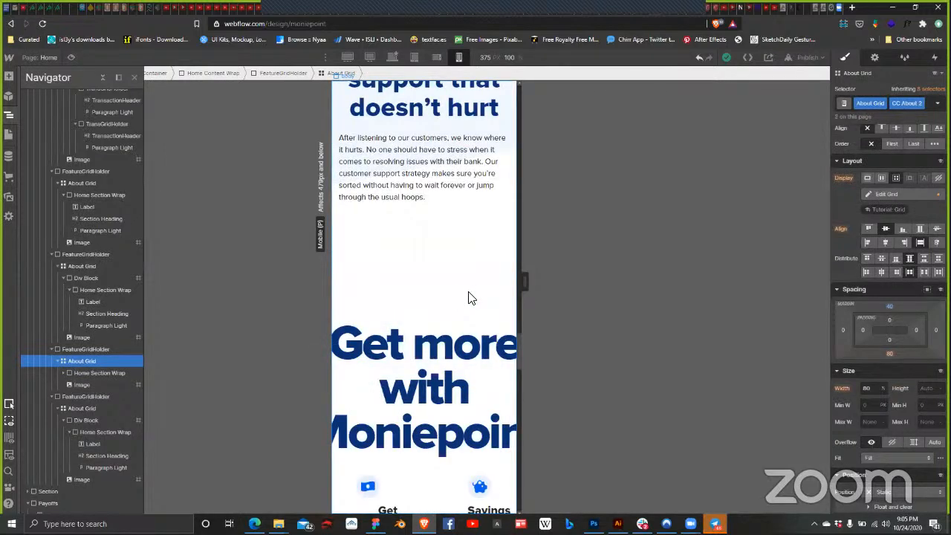
scroll(468, 297, down, 5)
scroll(465, 297, down, 15)
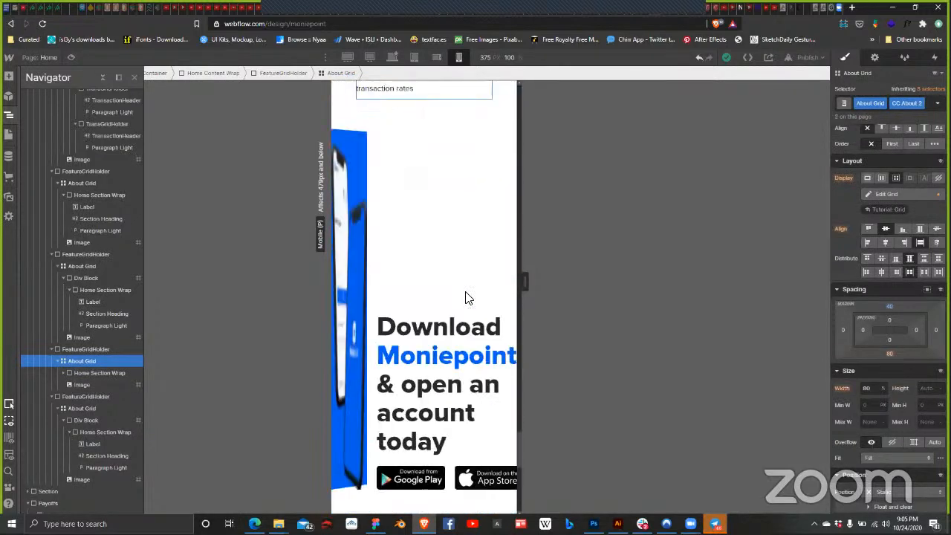
scroll(465, 297, down, 5)
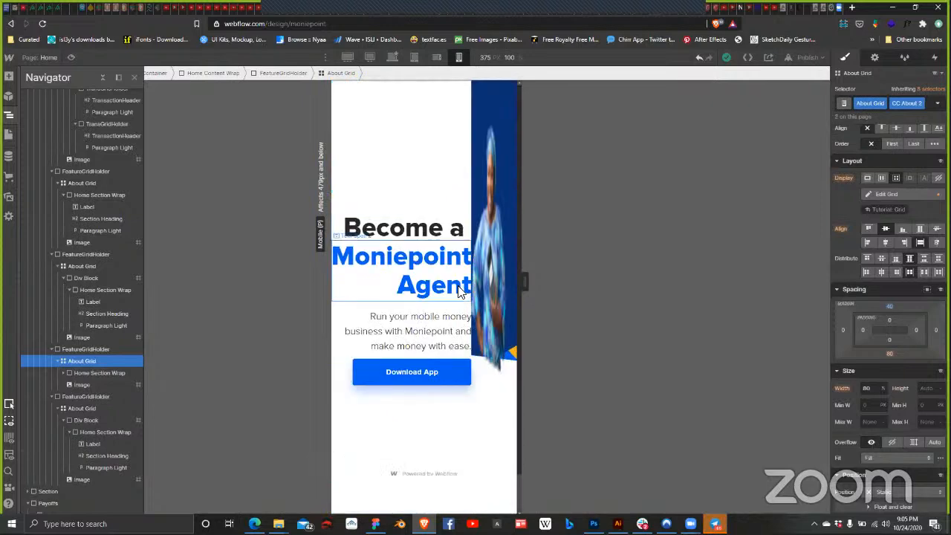
scroll(458, 291, up, 15)
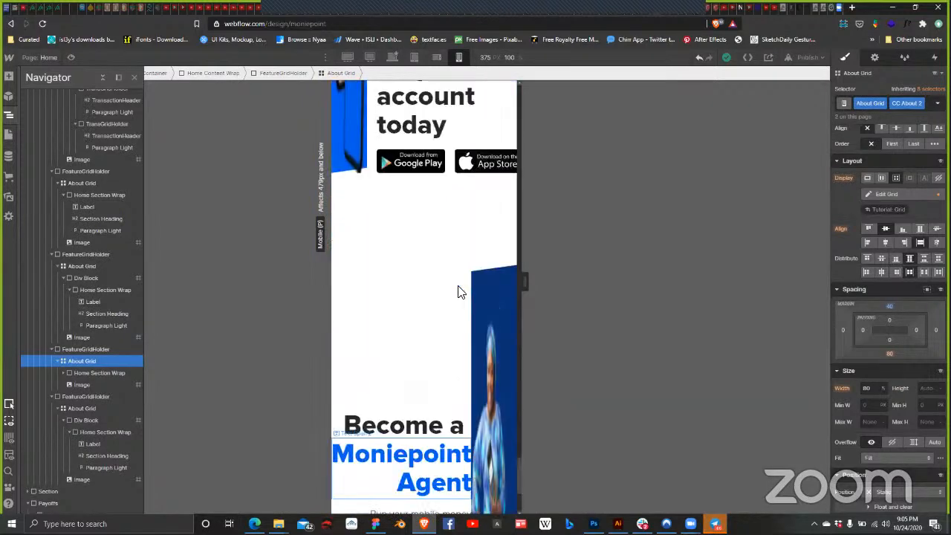
scroll(458, 291, up, 15)
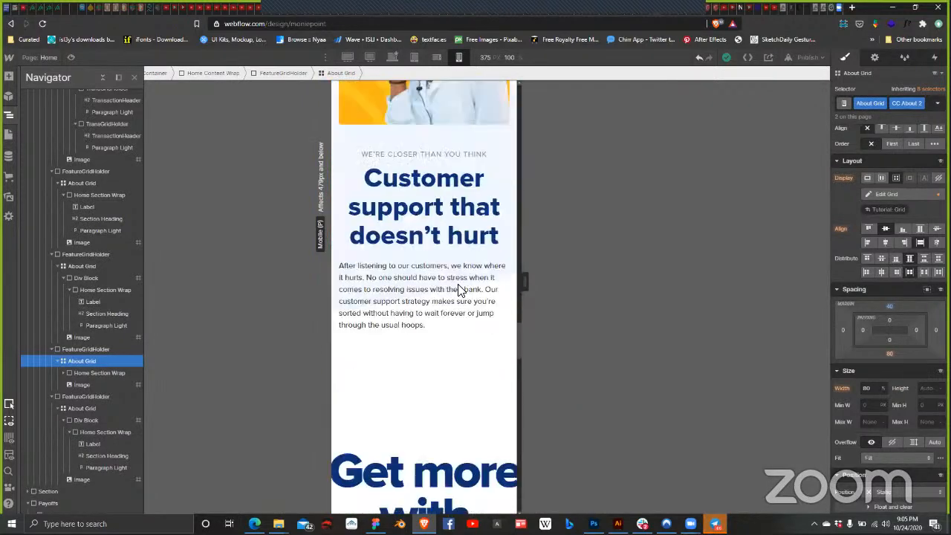
Step: Set the font size of the "Get more with Moniepoint" heading to 90 px
scroll(456, 276, down, 10)
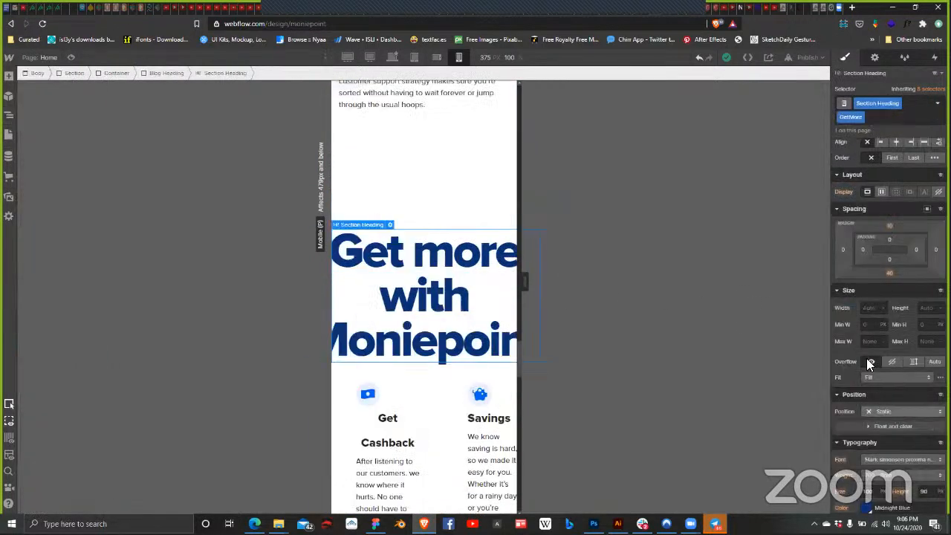
scroll(918, 343, down, 4)
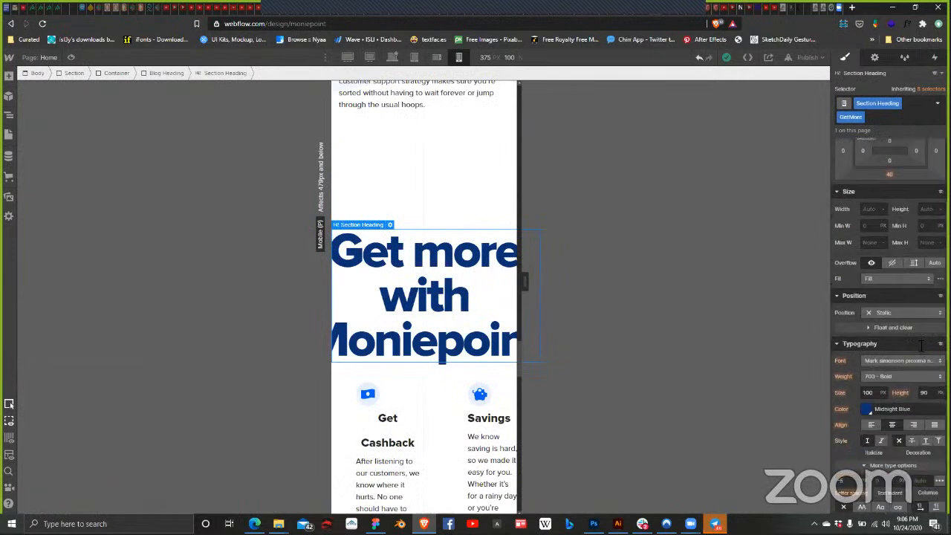
text(90)
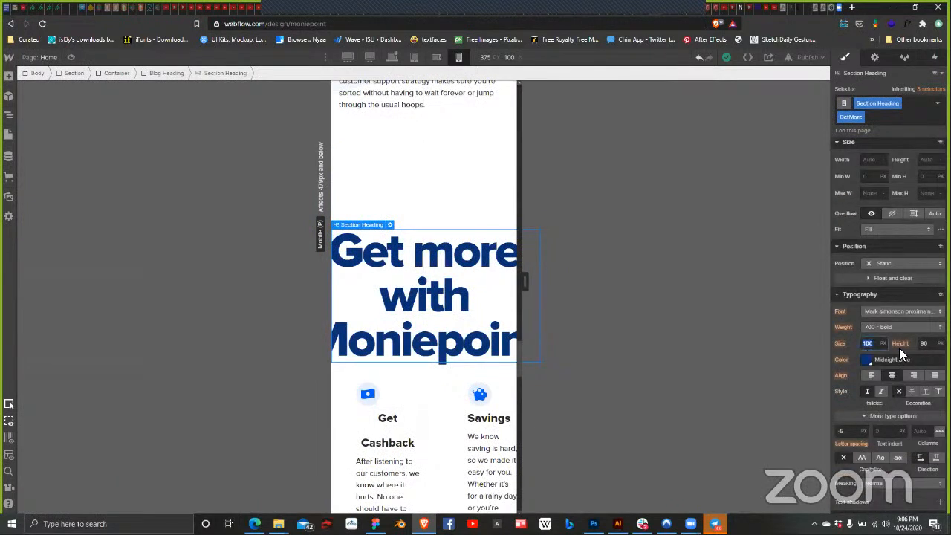
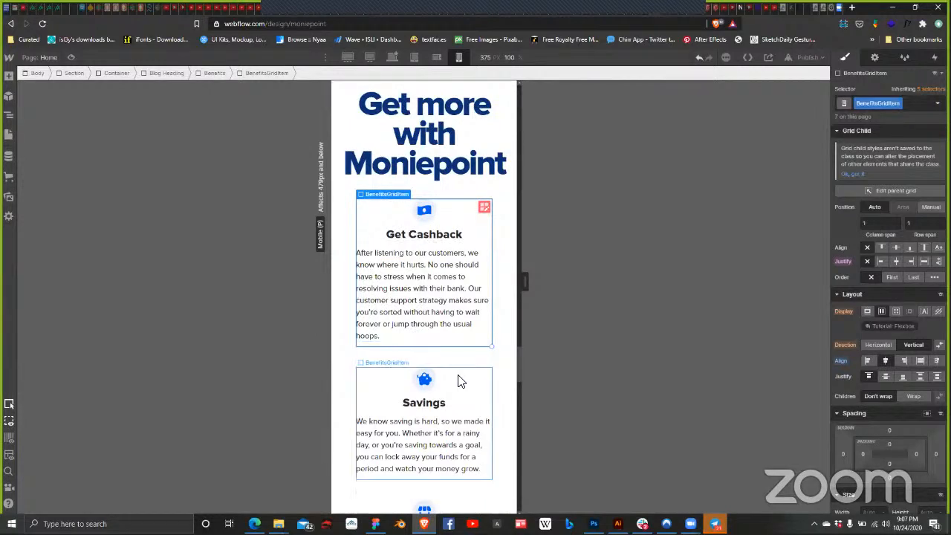
Step: Set the line height of the benefit headings to 22 px using the "Reliable Network Up-time" heading
scroll(435, 386, down, 12)
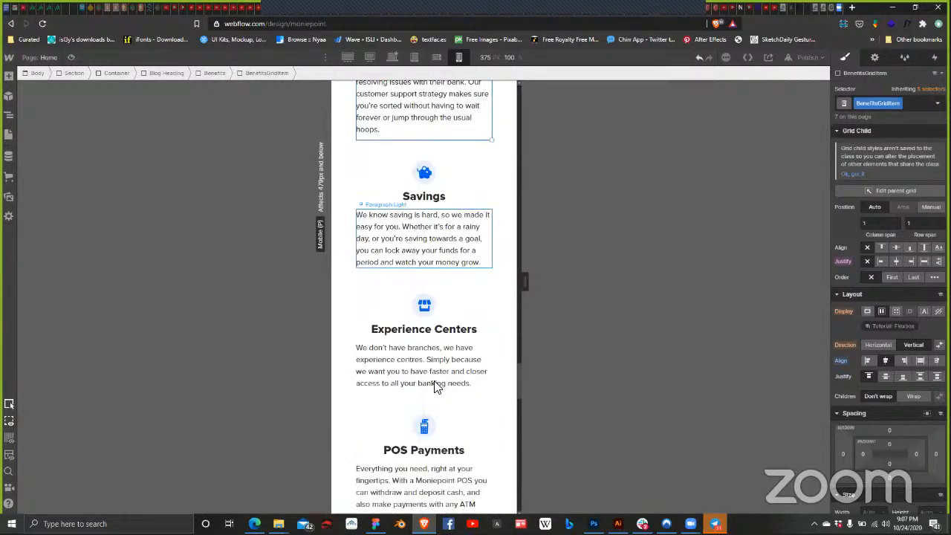
scroll(429, 380, down, 2)
scroll(434, 375, up, 8)
scroll(442, 366, up, 1)
scroll(445, 349, down, 4)
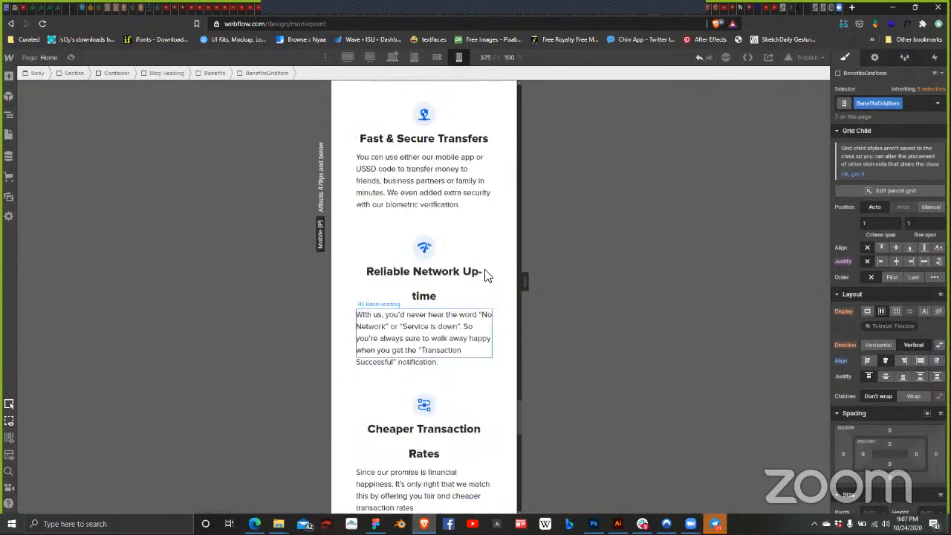
click(425, 278)
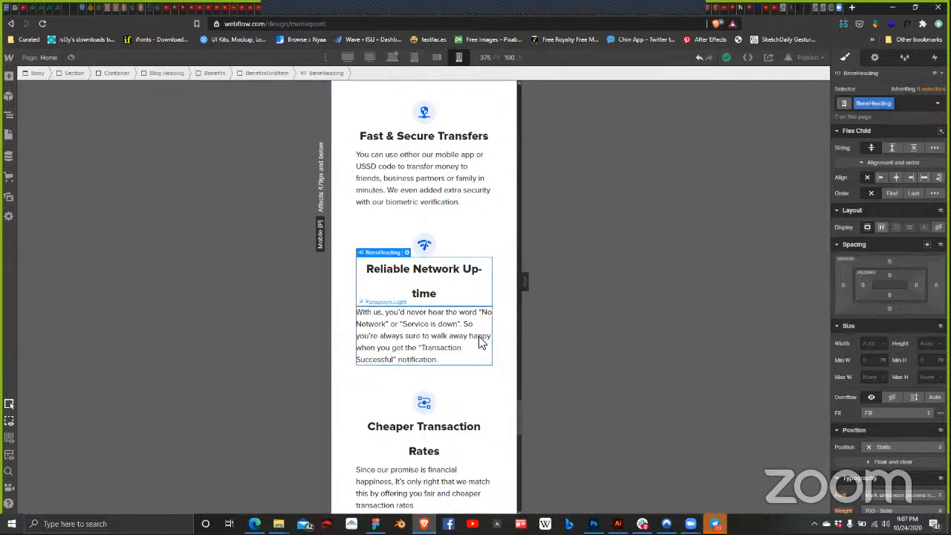
scroll(895, 394, down, 1)
scroll(887, 403, down, 5)
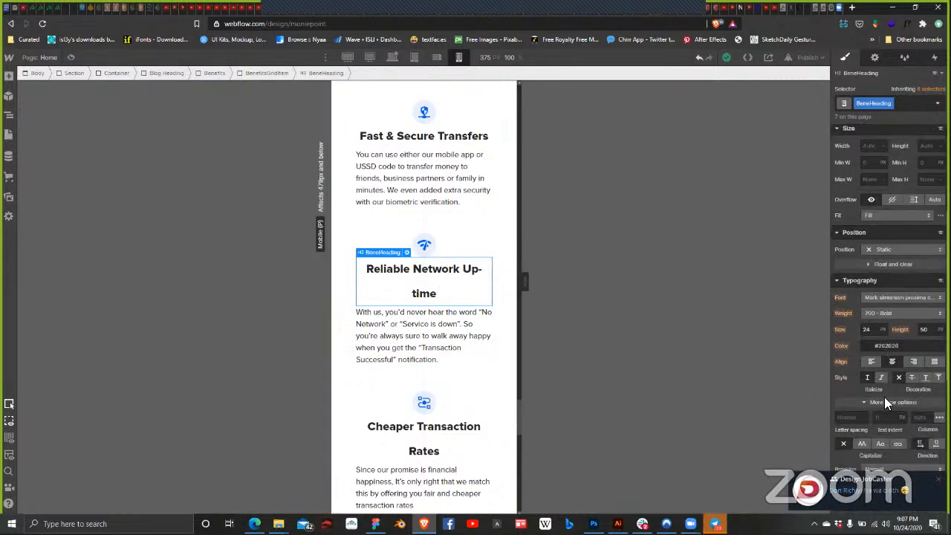
click(924, 232)
text(20)
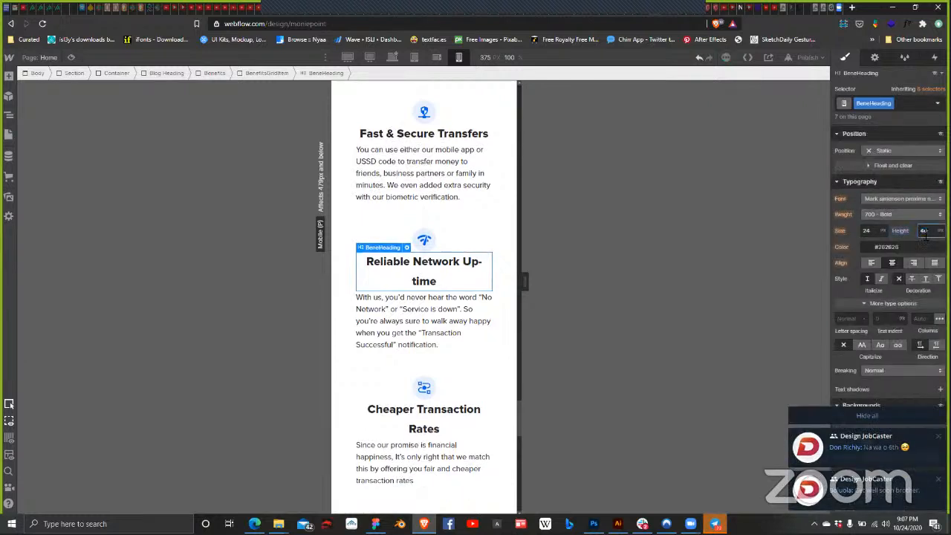
key(Up)
key(Up)
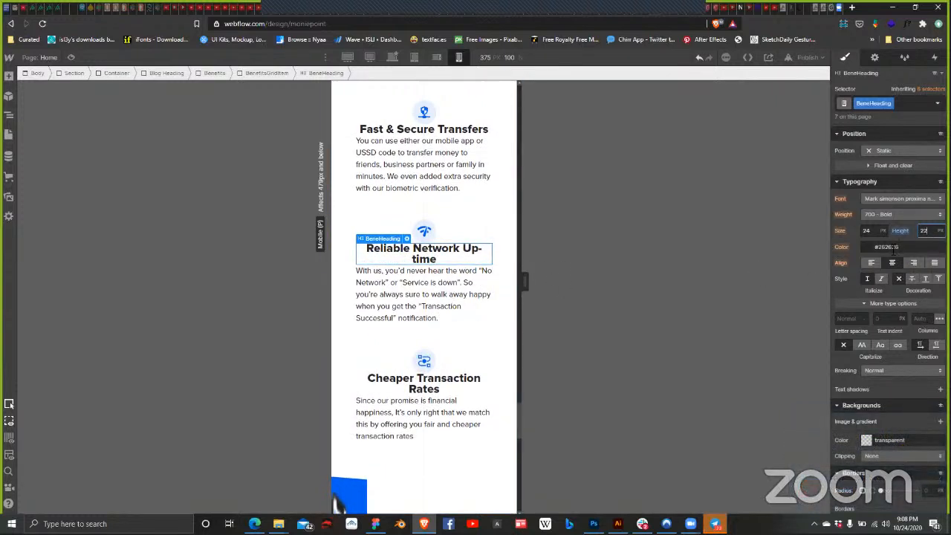
Step: Give the benefit headings a bottom margin of 10 px
scroll(884, 186, up, 4)
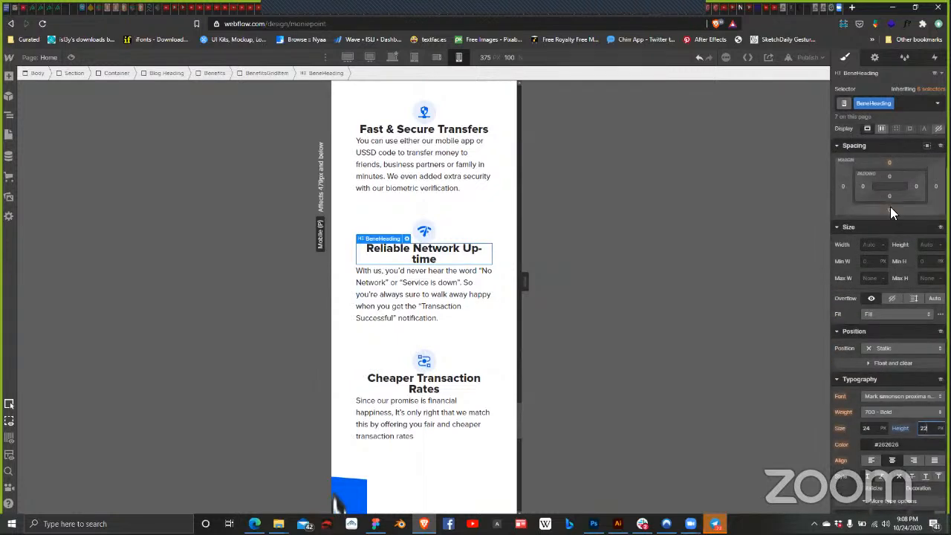
click(889, 209)
click(894, 241)
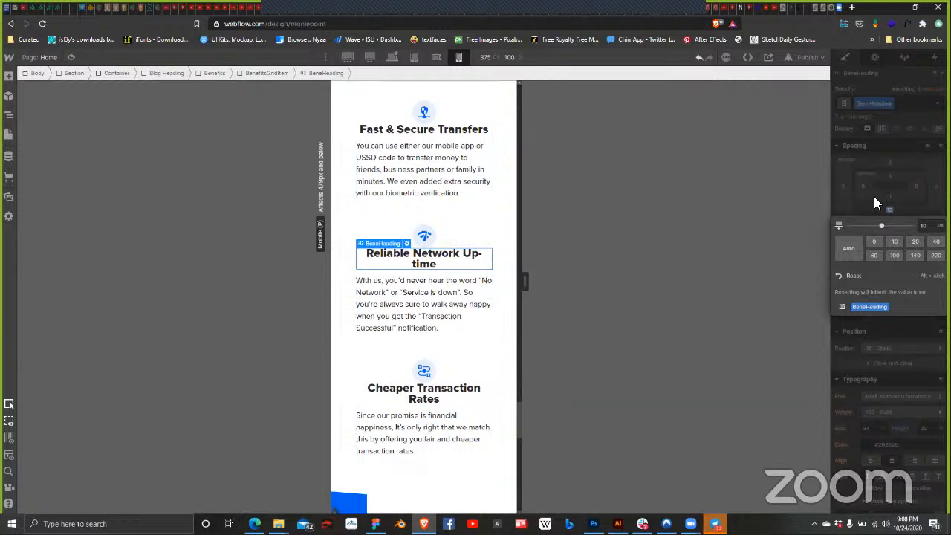
Step: Set the top margin of the BeneHeading benefit headings to 5 px
click(890, 160)
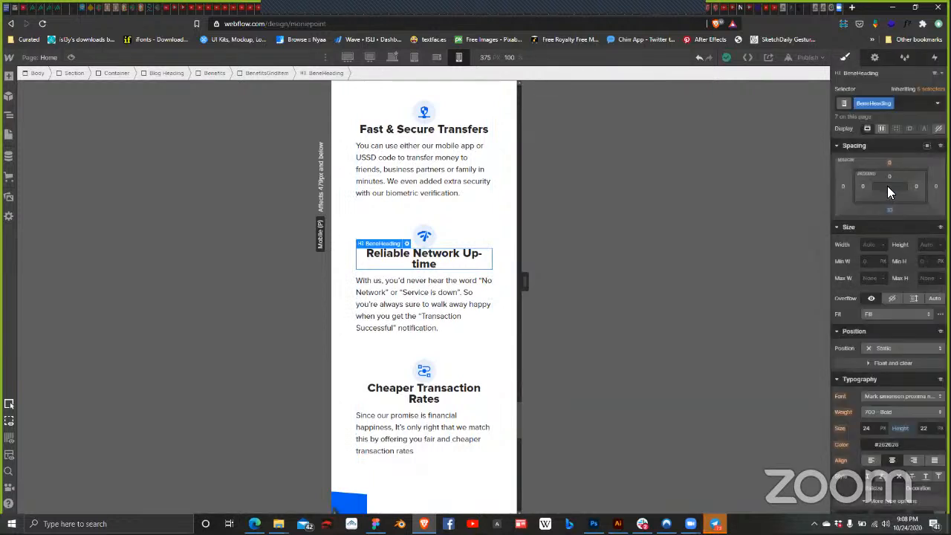
click(889, 162)
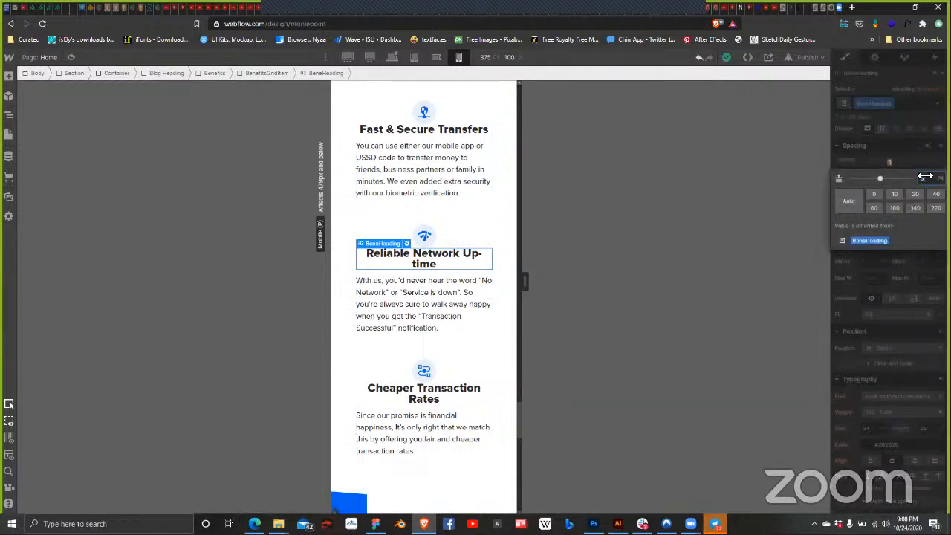
key(Return)
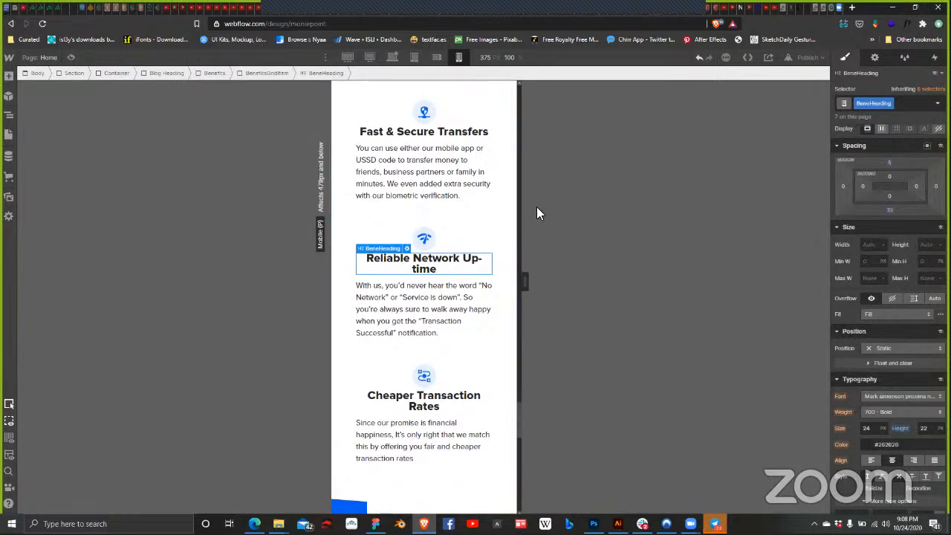
Step: Publish the site to moniepoint.webflow.io and close the publish dialog
scroll(476, 294, down, 2)
scroll(479, 295, down, 6)
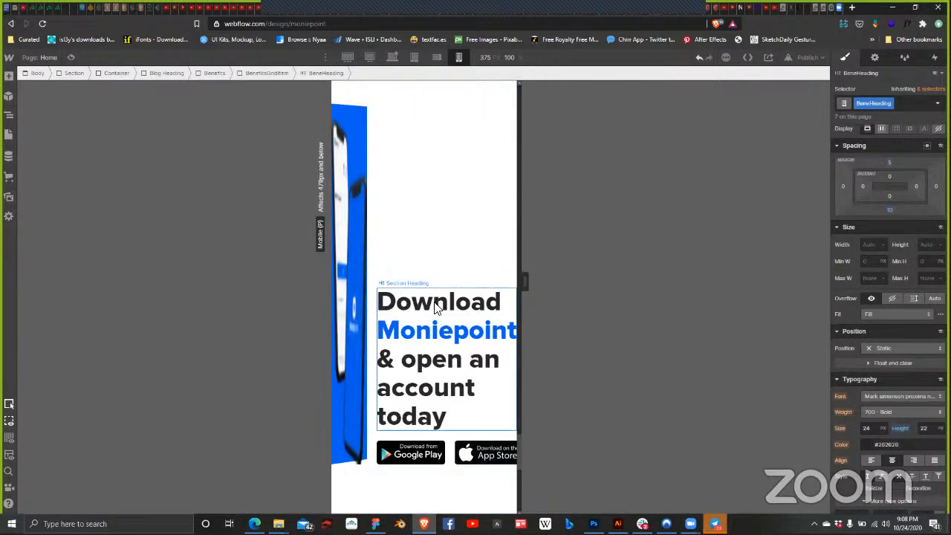
scroll(438, 313, up, 4)
scroll(433, 318, up, 15)
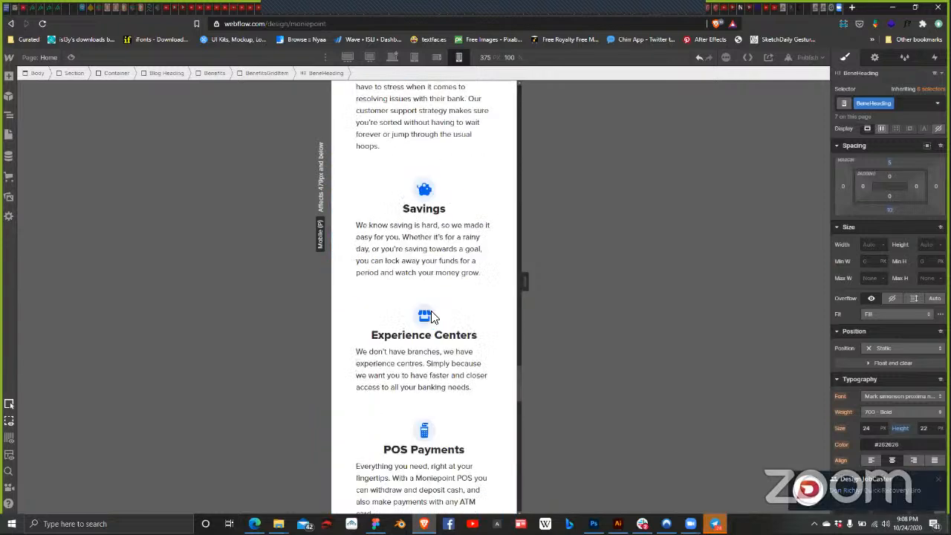
click(807, 57)
click(765, 216)
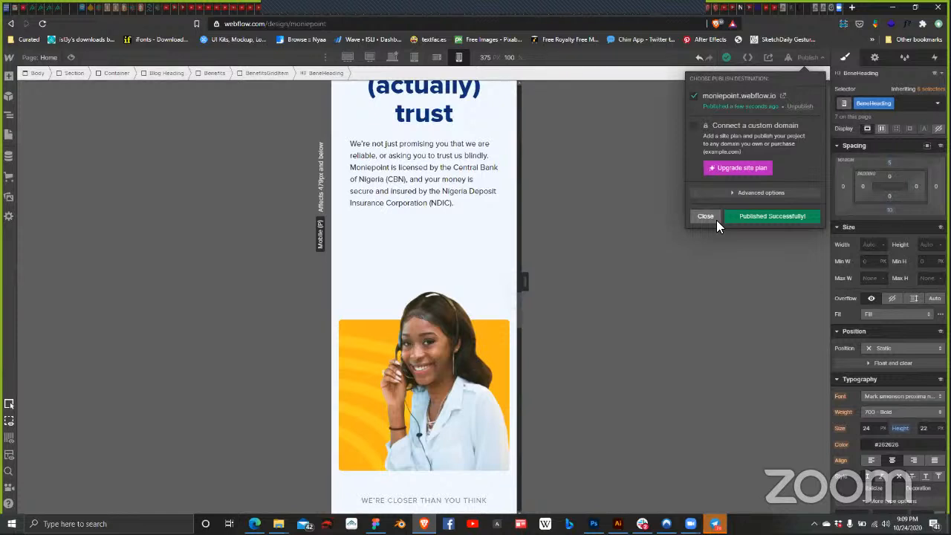
click(705, 215)
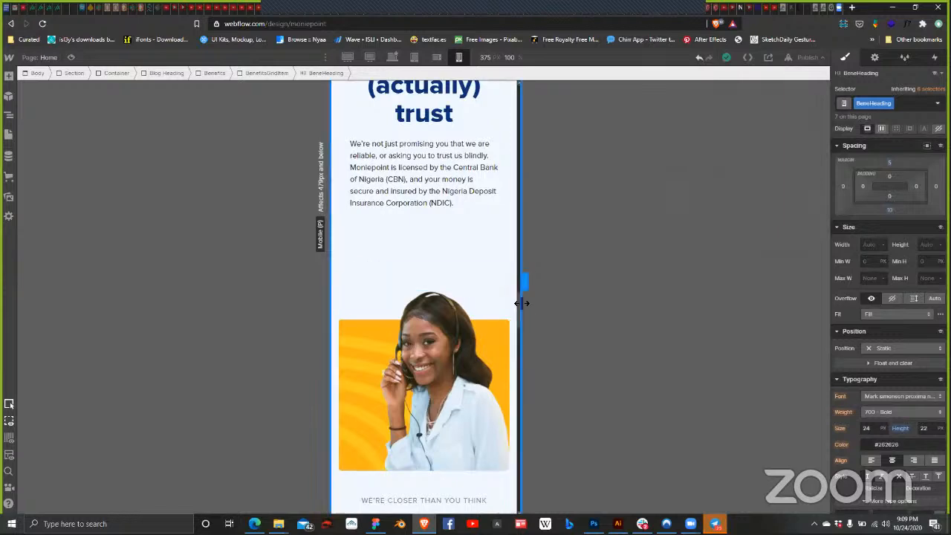
Step: Examine the feature sections in the mobile portrait layout for content that overflows the page width
scroll(516, 294, up, 8)
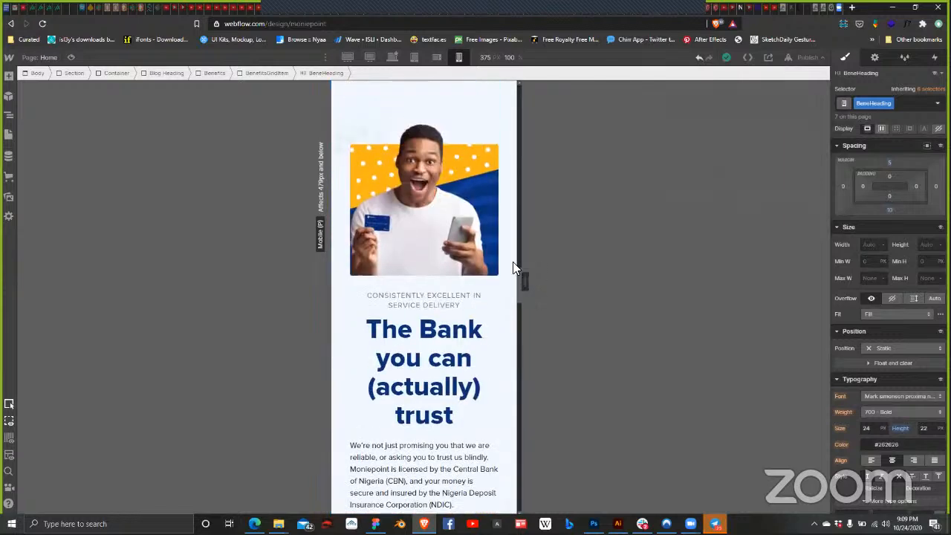
scroll(514, 246, up, 3)
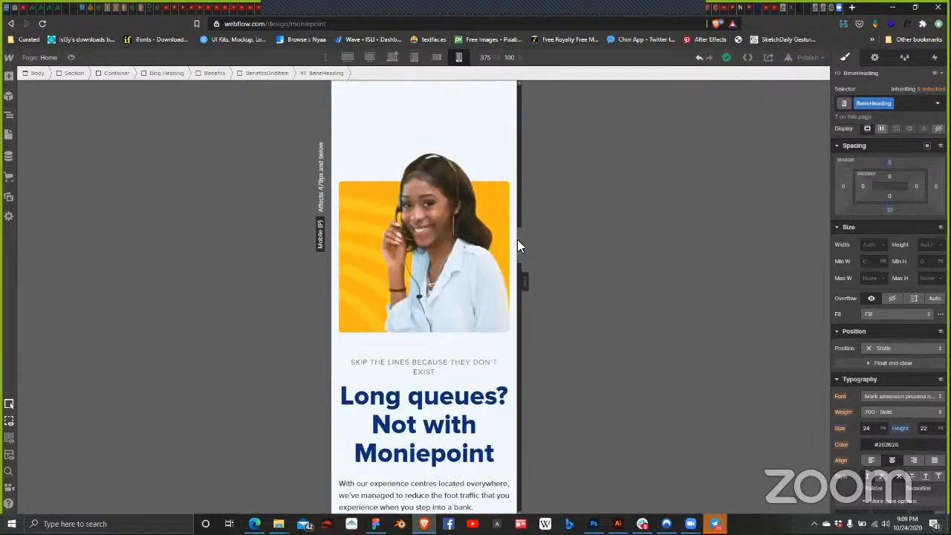
scroll(519, 245, down, 3)
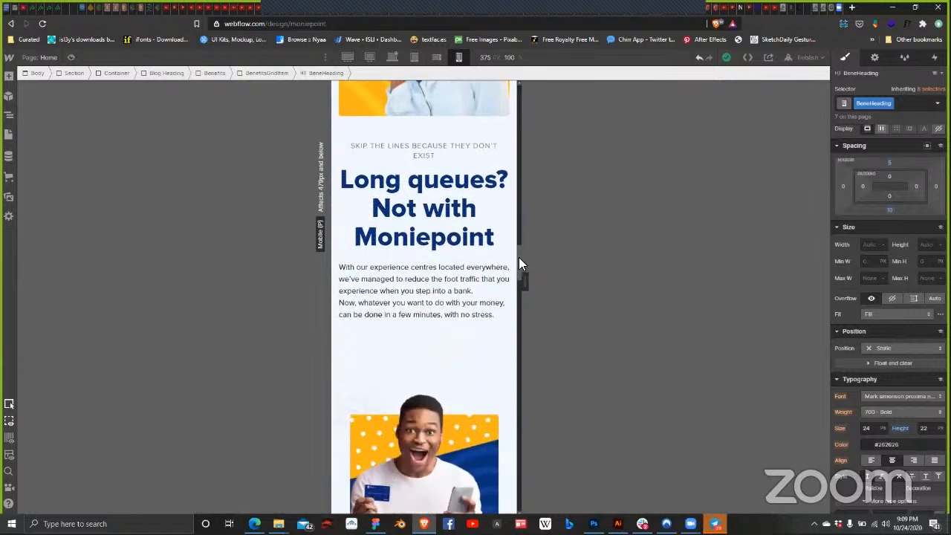
scroll(521, 224, up, 2)
scroll(467, 235, up, 4)
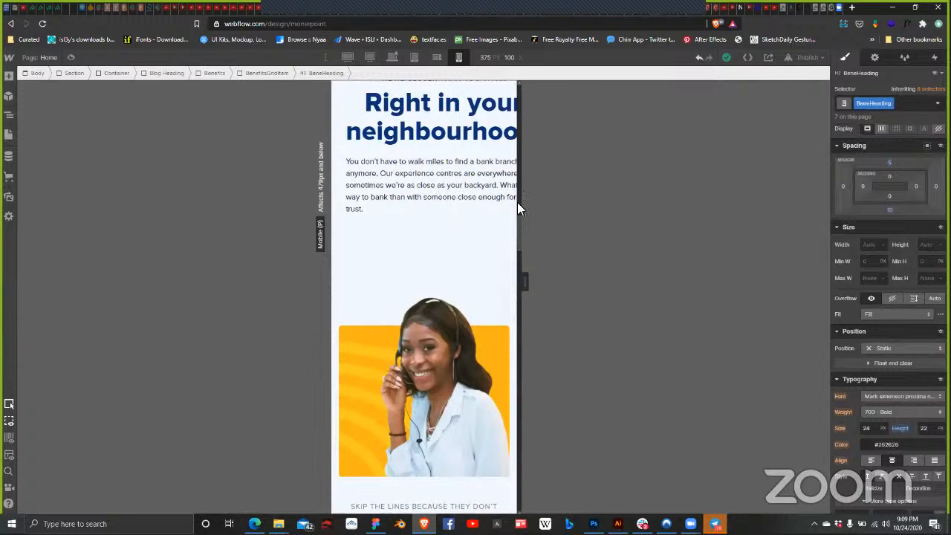
scroll(515, 220, up, 5)
scroll(478, 300, down, 2)
scroll(479, 301, down, 3)
Step: Try to fix the overflowing "Right in your neighbourhood" section by resizing its About Grid column to 0.25fr
click(480, 300)
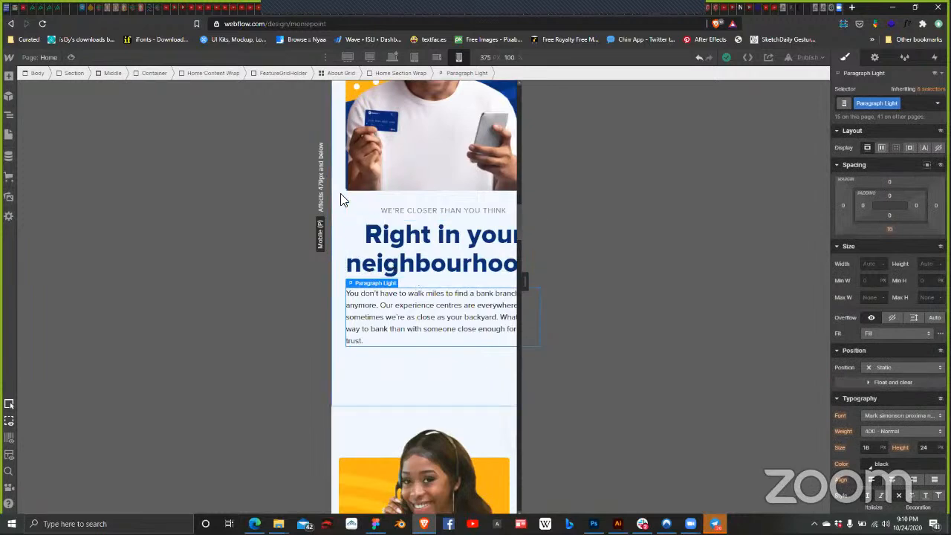
scroll(349, 204, up, 3)
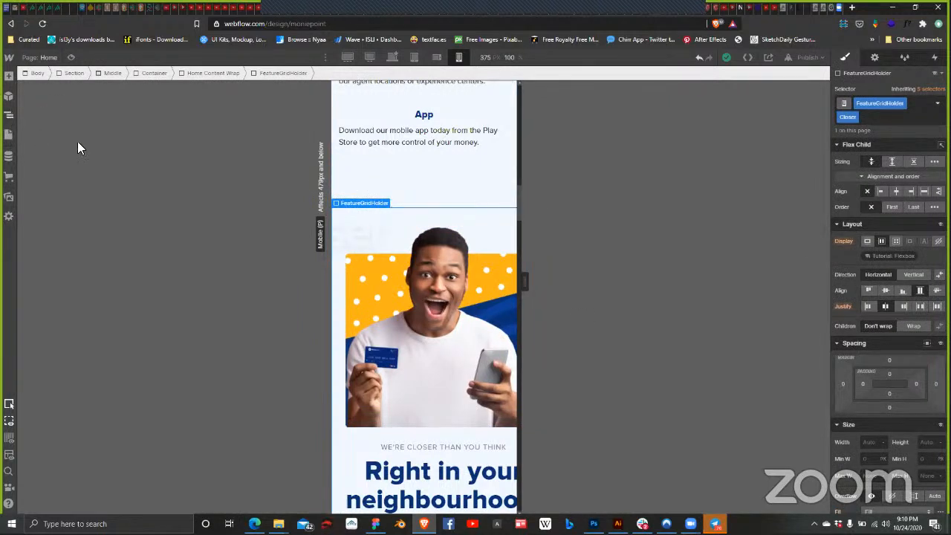
key(z)
click(82, 253)
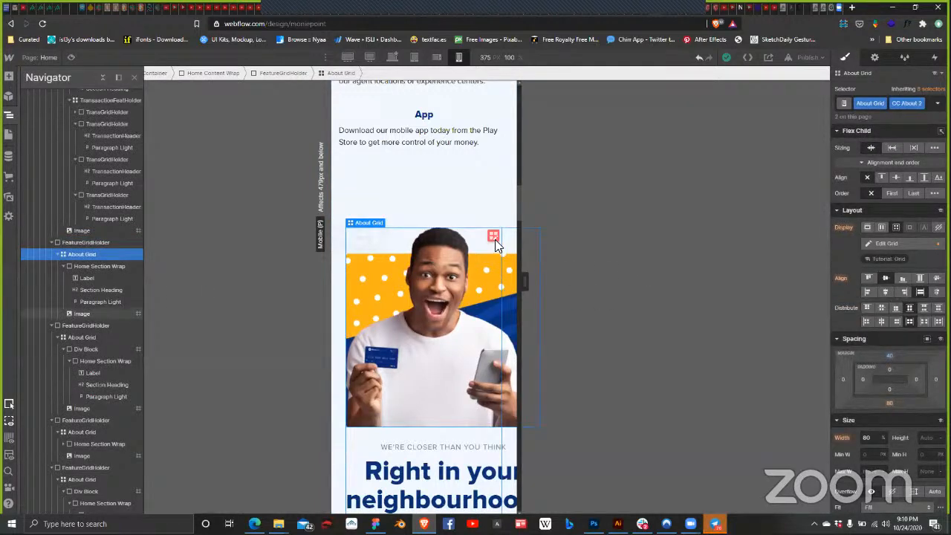
double_click(463, 358)
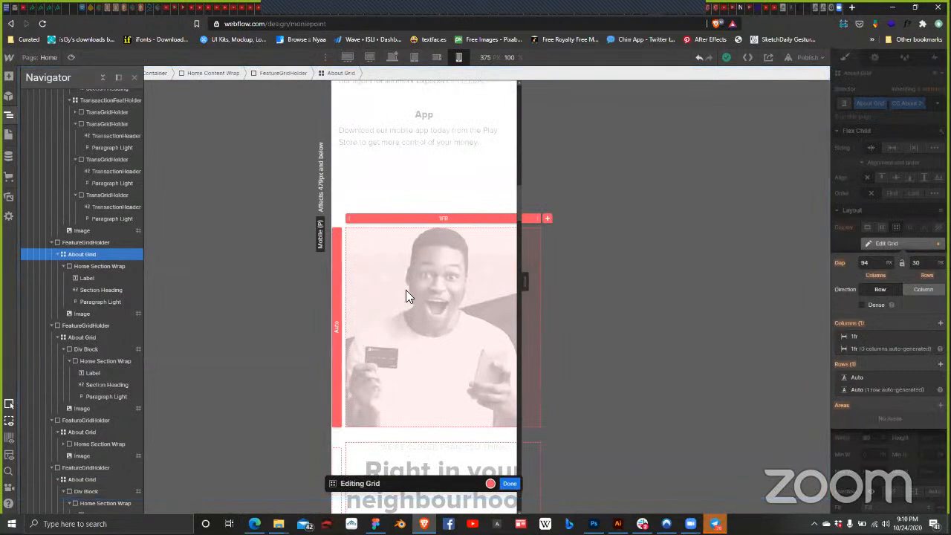
drag(534, 219, 509, 217)
scroll(524, 308, down, 1)
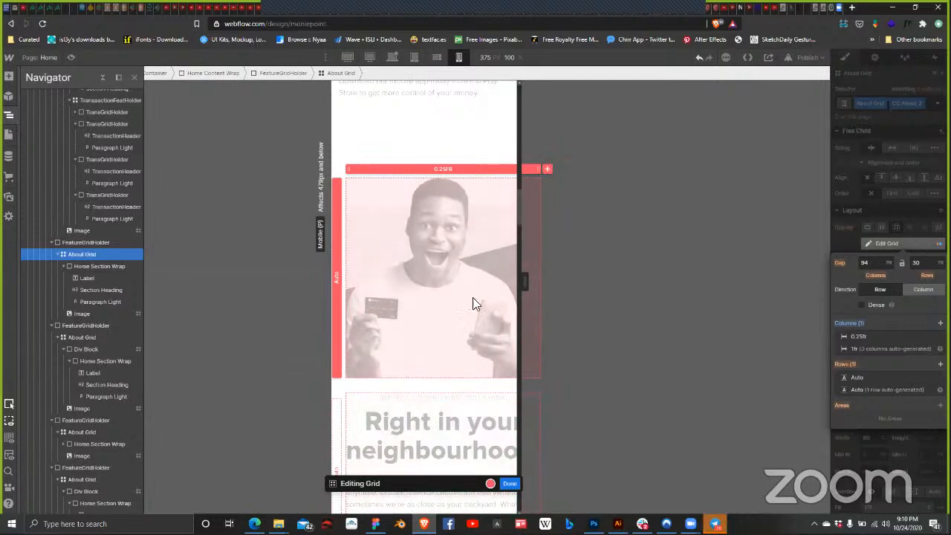
scroll(437, 364, down, 5)
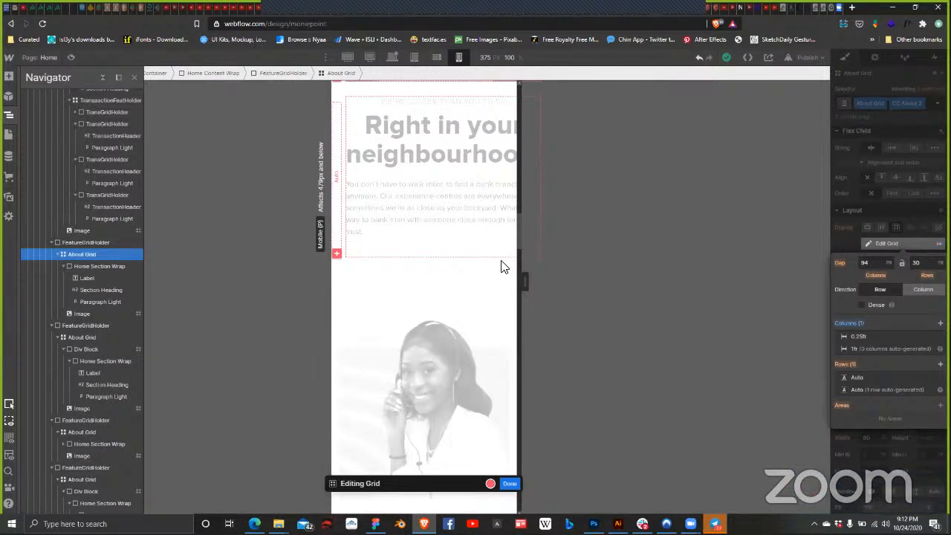
scroll(417, 281, up, 6)
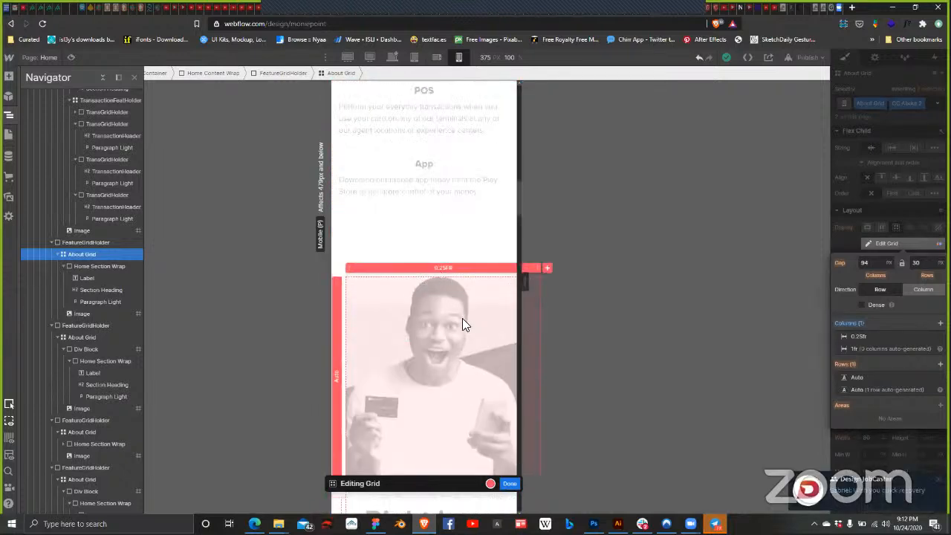
click(509, 483)
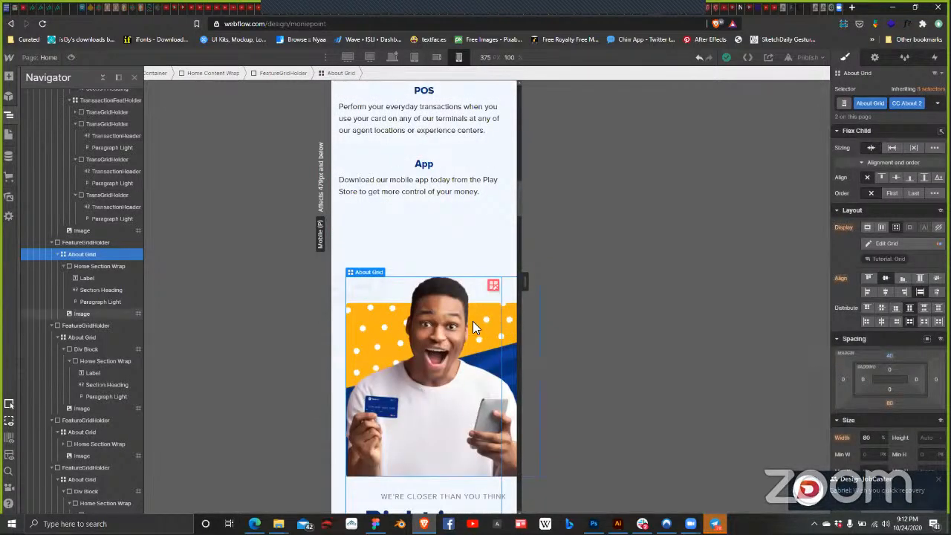
Step: Compare the neighbourhood section's image and its style settings with the layout of the Transaction Channels section
click(444, 409)
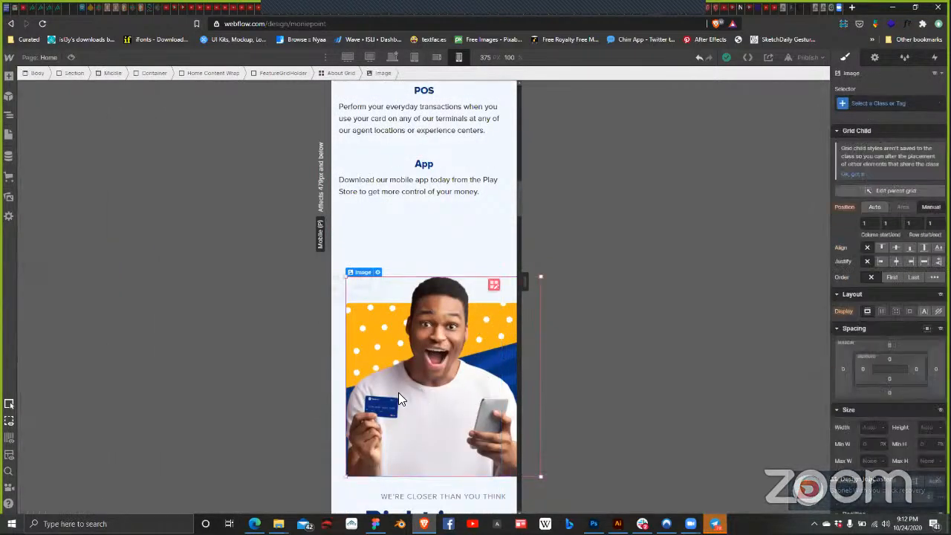
scroll(393, 346, up, 4)
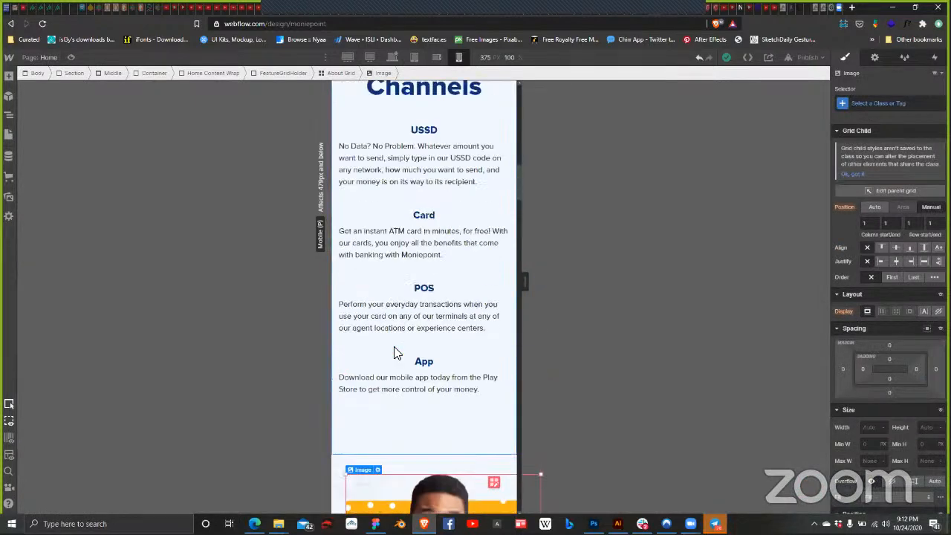
scroll(877, 335, down, 2)
scroll(879, 333, up, 2)
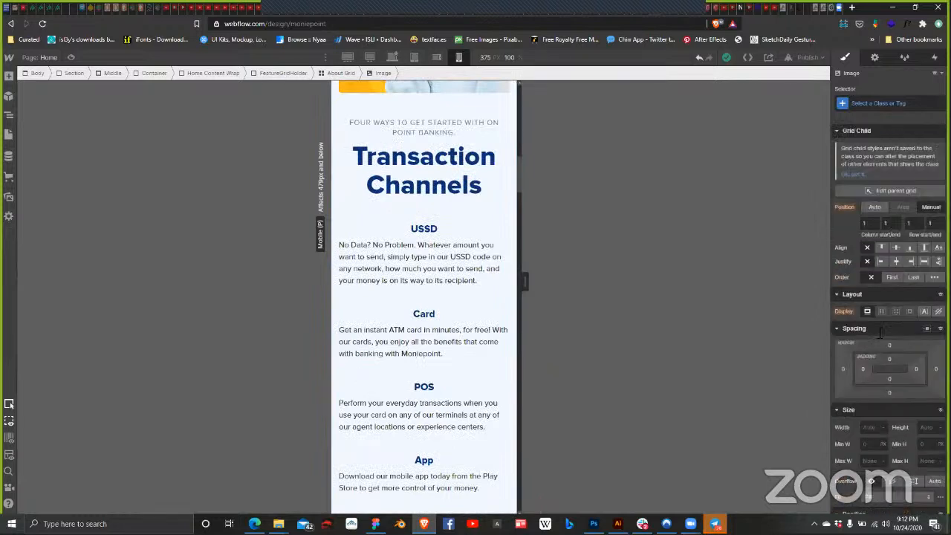
scroll(875, 329, down, 5)
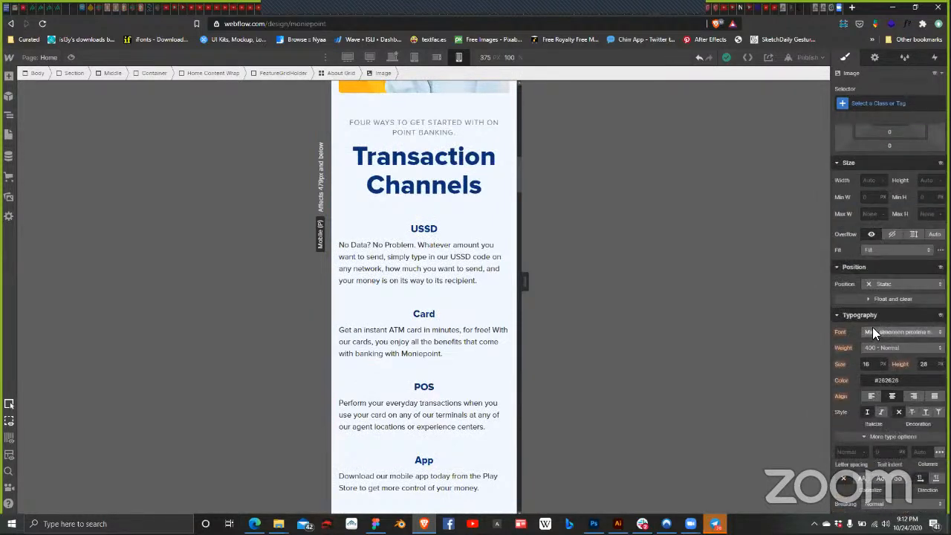
scroll(475, 338, up, 3)
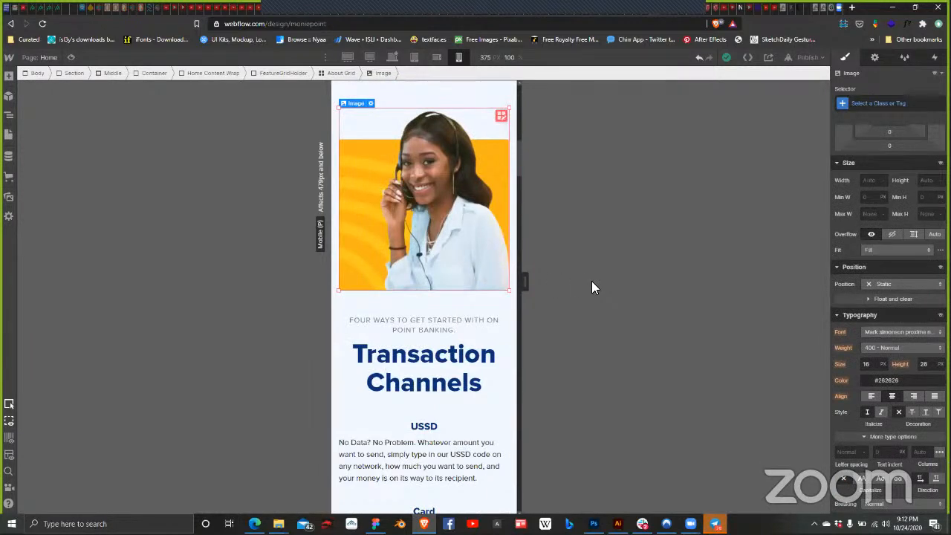
scroll(401, 335, down, 1)
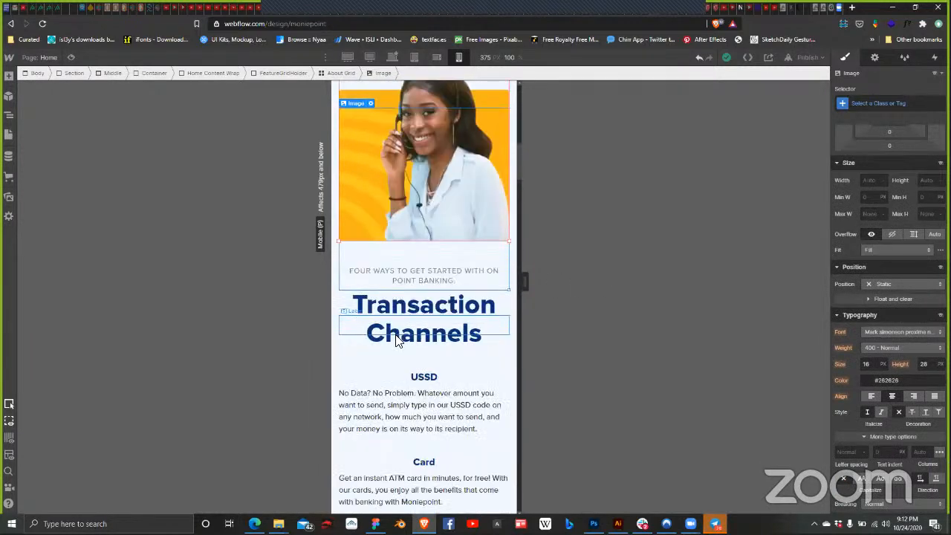
scroll(395, 338, down, 7)
Step: Set the column of the neighbourhood section's About Grid to 0.75fr and leave grid editing
click(386, 346)
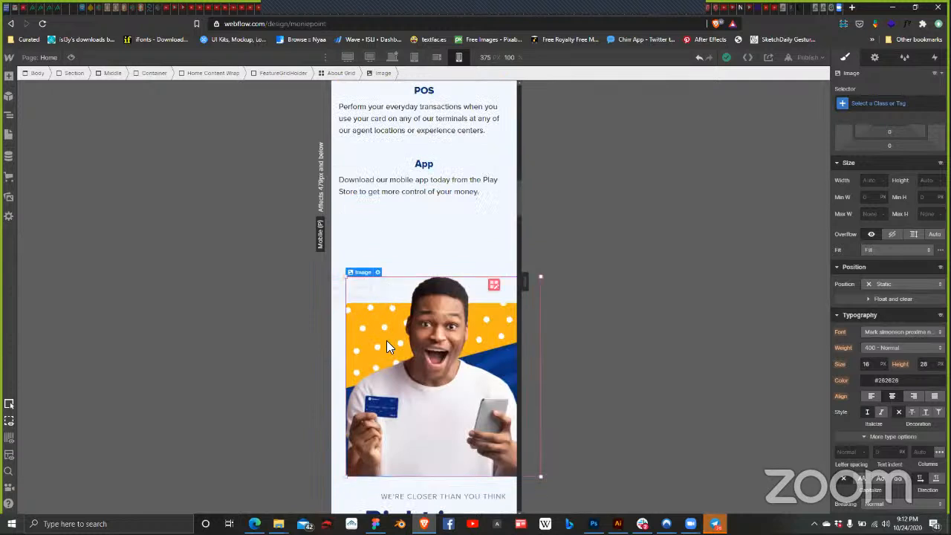
click(494, 286)
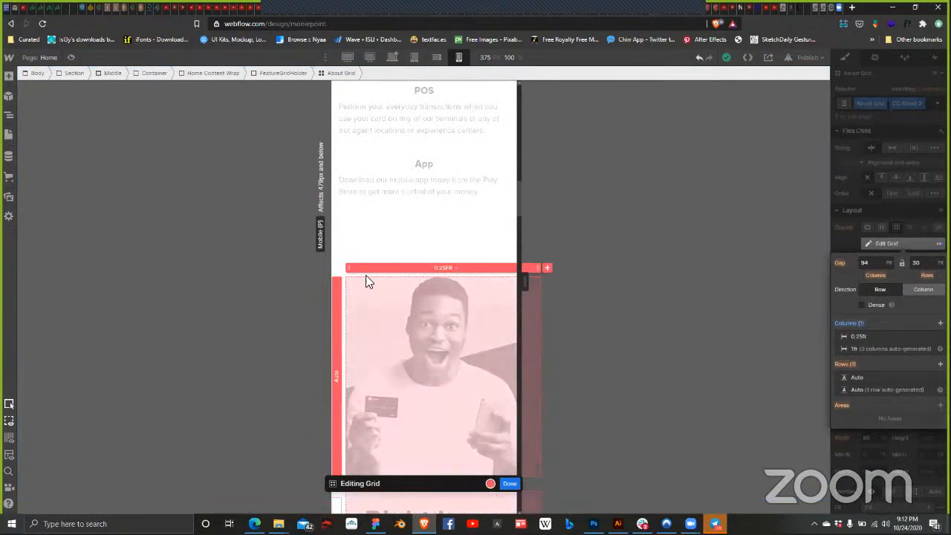
click(444, 267)
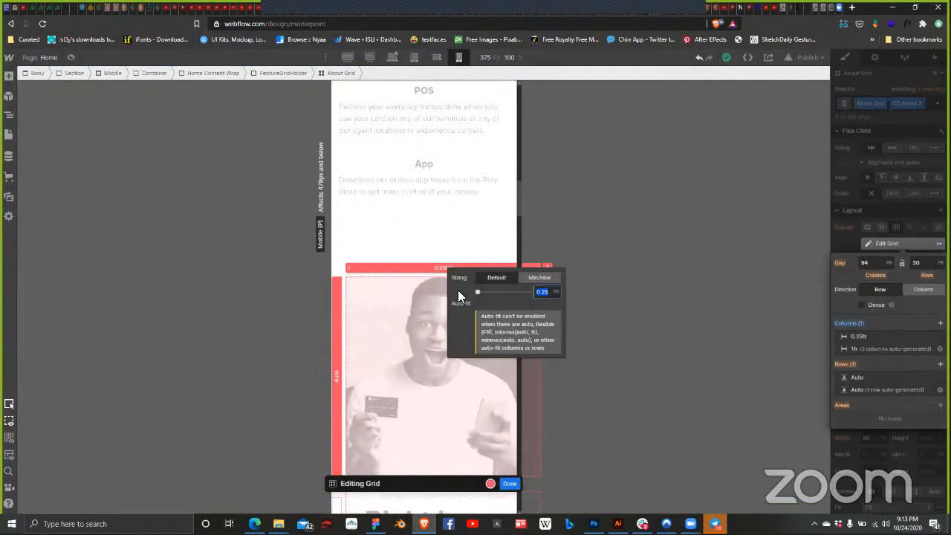
drag(480, 291, 484, 291)
click(438, 249)
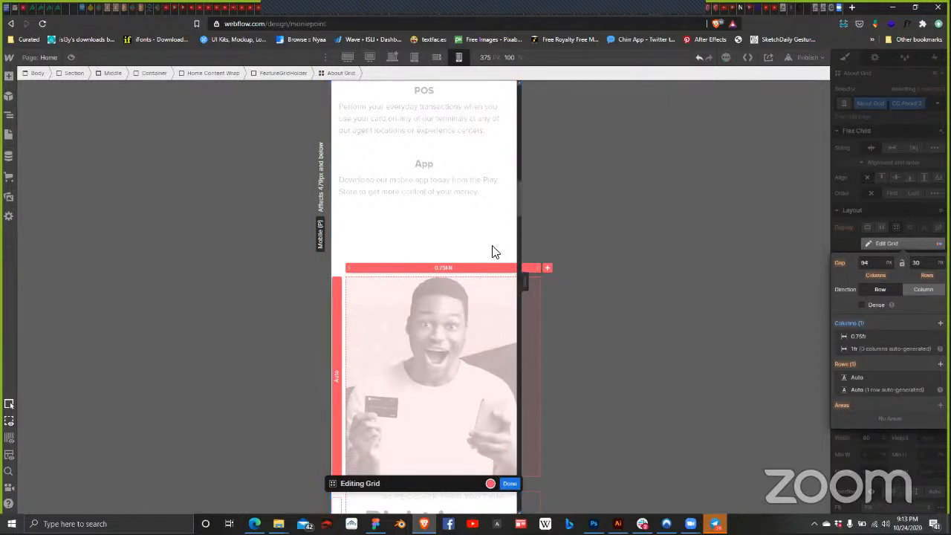
key(Escape)
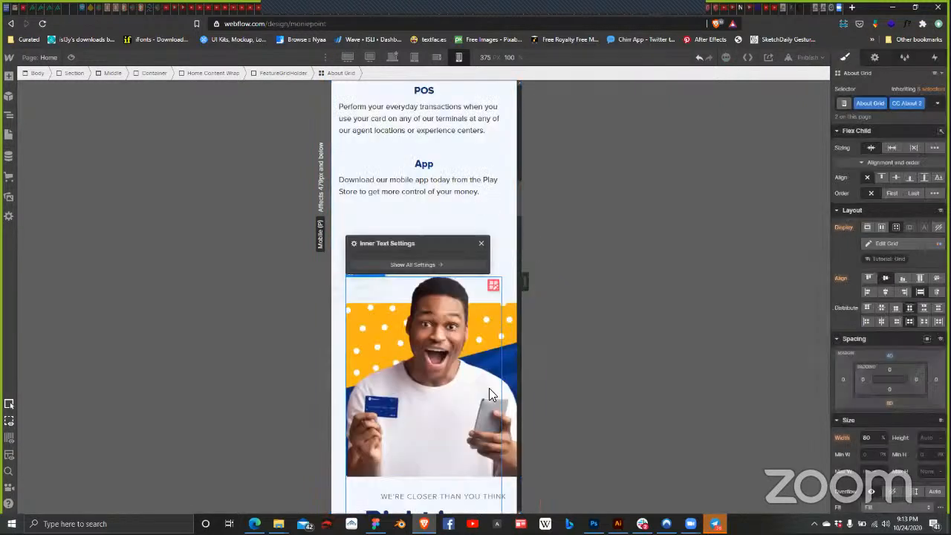
click(480, 244)
Step: Centre-align the Paragraph Light text, using the USSD paragraph under Transaction Channels
scroll(487, 278, up, 6)
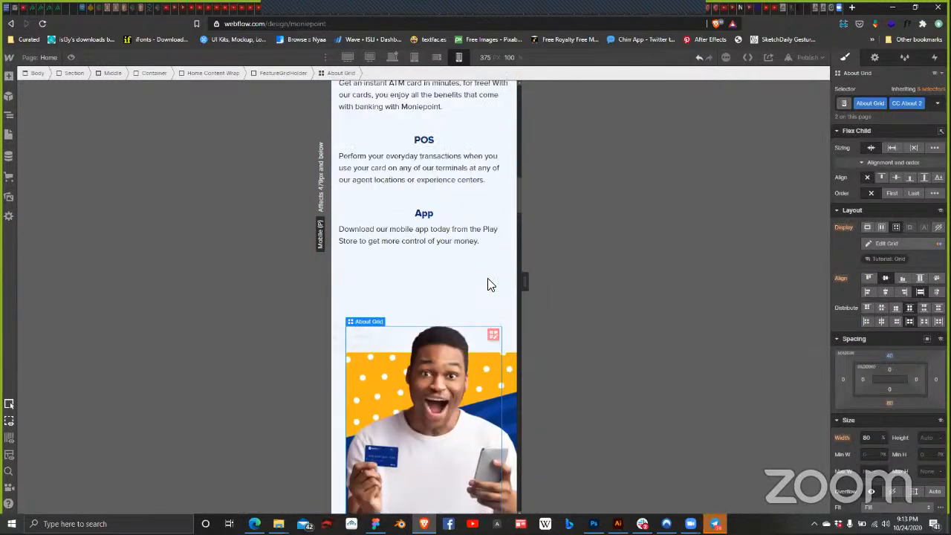
scroll(467, 282, down, 2)
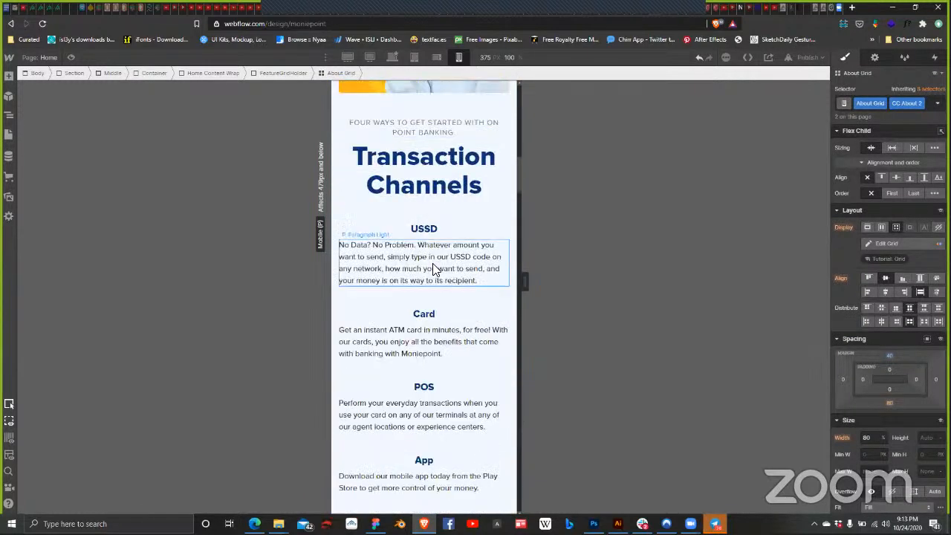
click(435, 270)
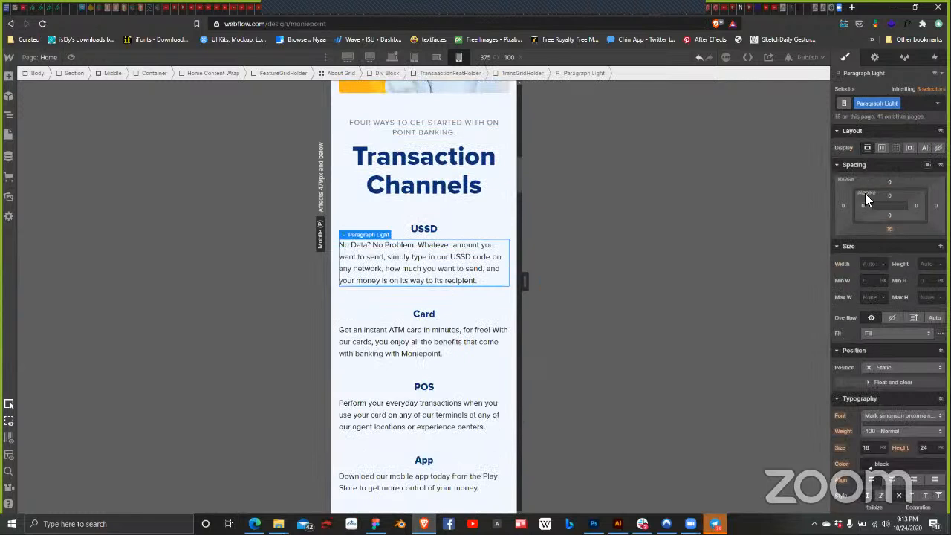
click(892, 479)
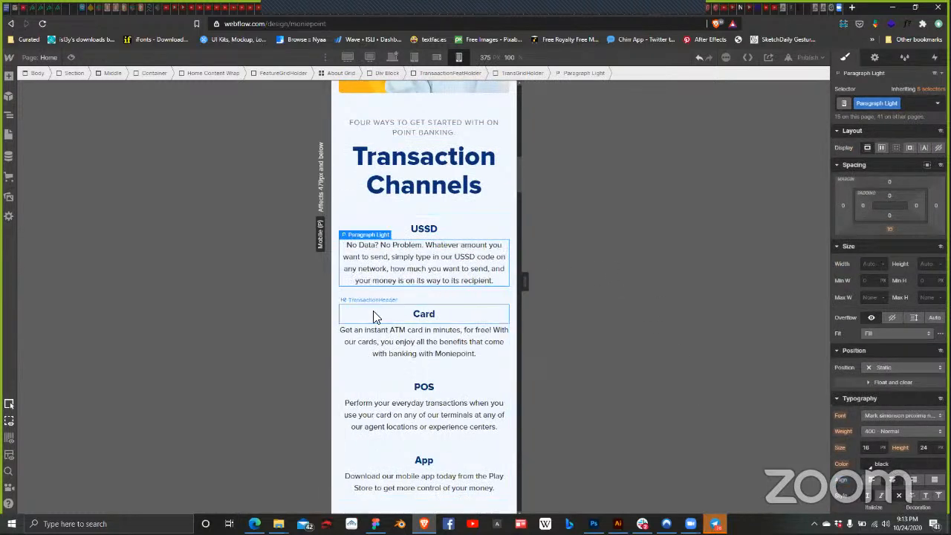
scroll(373, 297, down, 3)
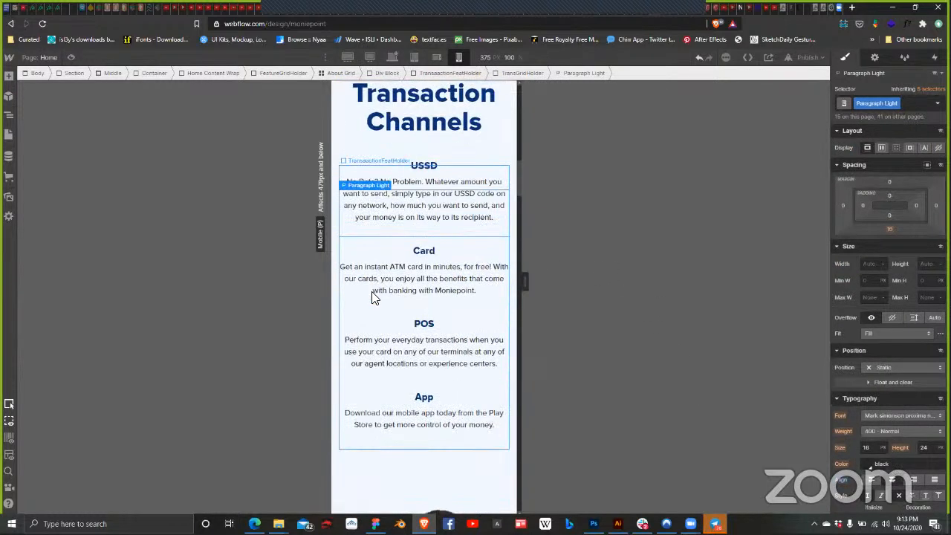
Step: Inspect the image in the "Right in your neighbourhood" section and the style settings of its FeatureGridHolder
scroll(375, 292, down, 2)
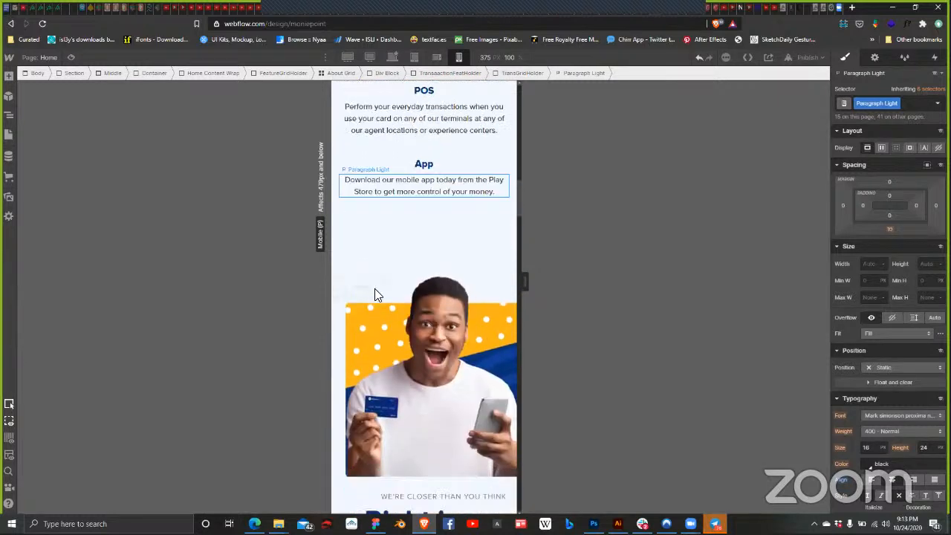
click(374, 327)
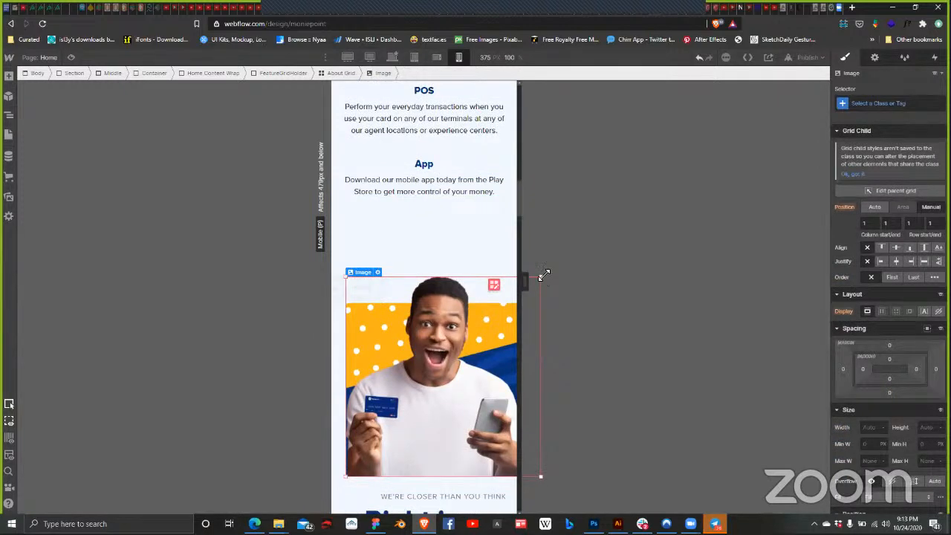
scroll(433, 304, up, 8)
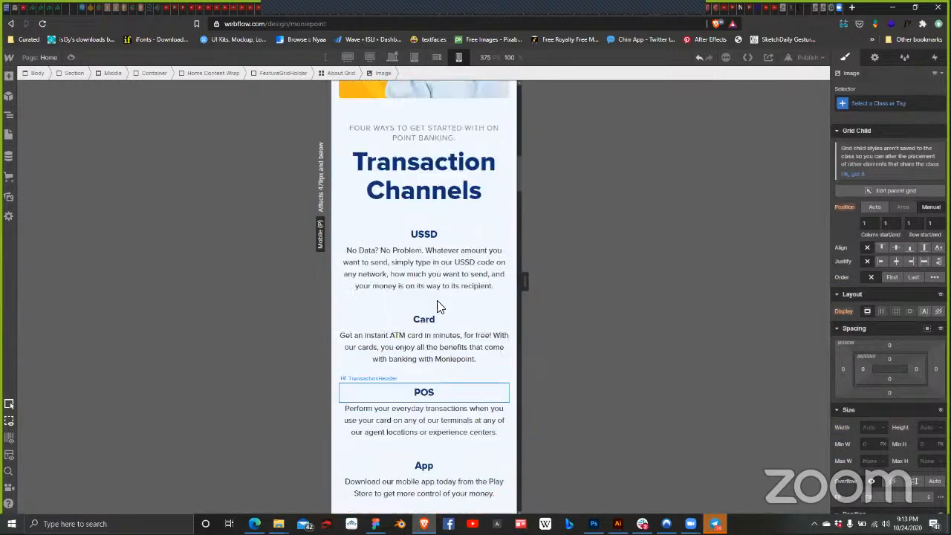
scroll(427, 312, down, 8)
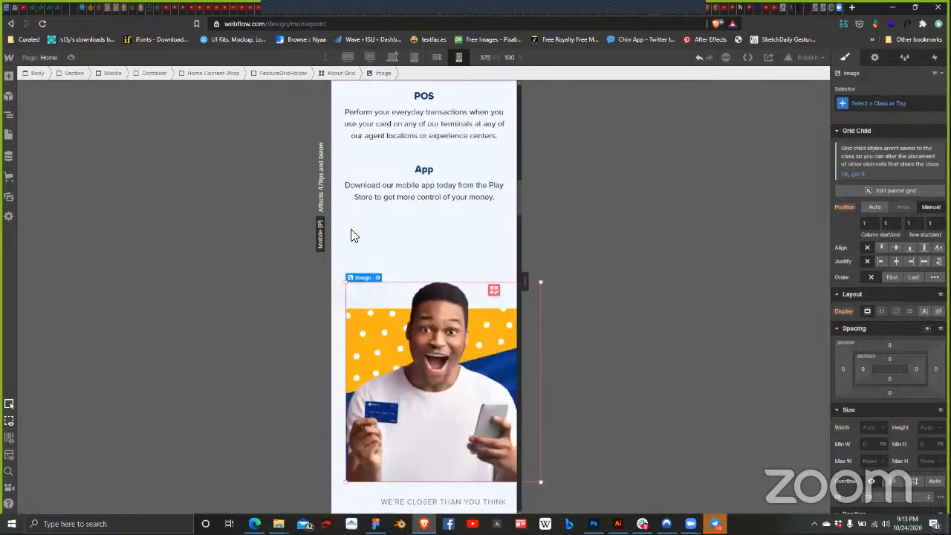
click(347, 262)
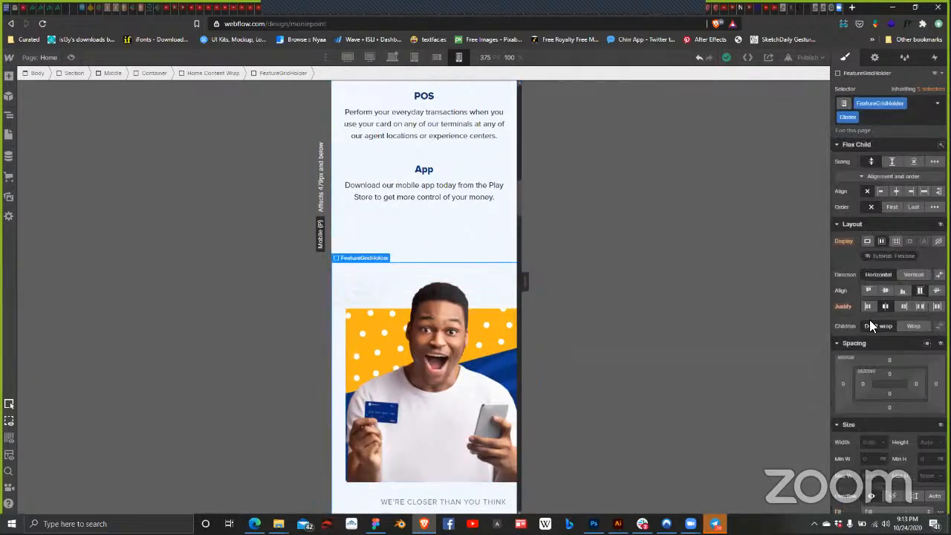
scroll(873, 333, down, 1)
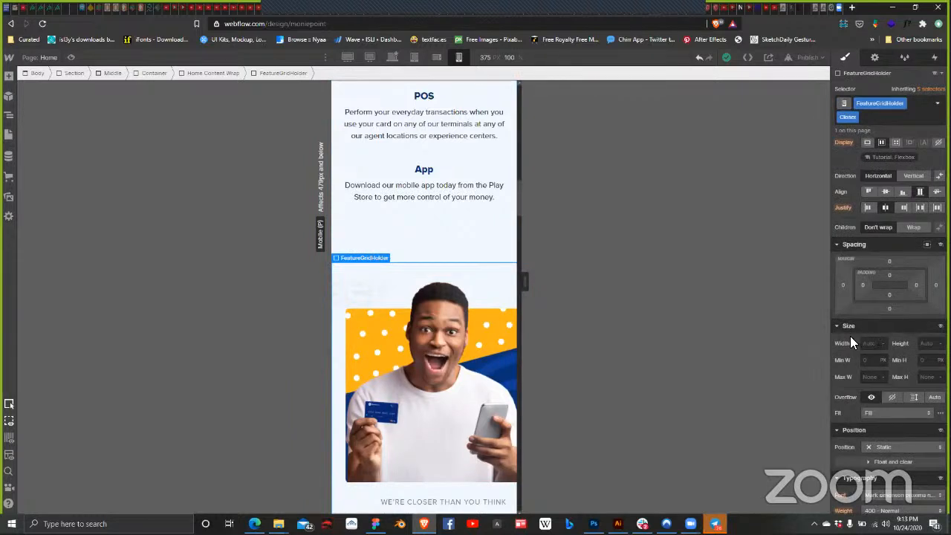
scroll(844, 342, up, 1)
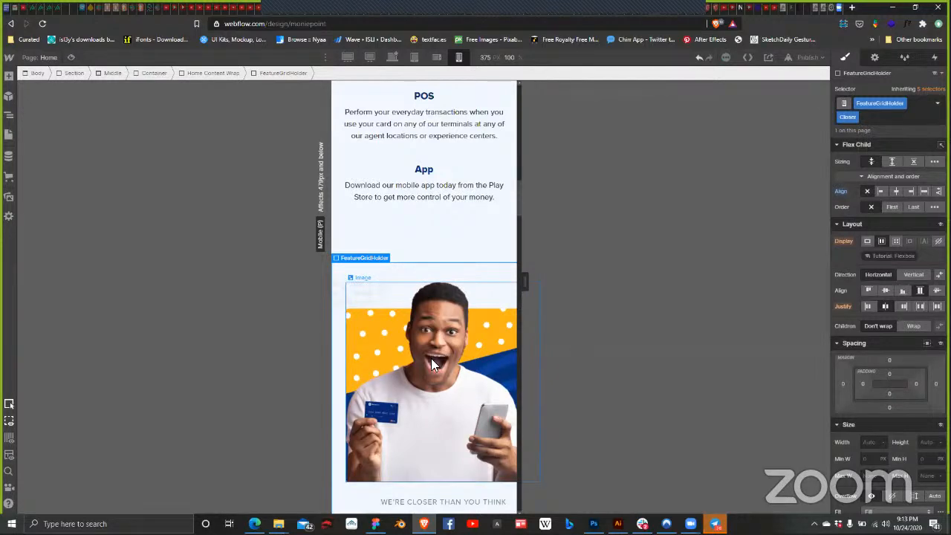
Step: Examine the About Grid and FeatureGridHolder settings of "The Bank you can (actually) trust" section, comparing its layout with the neighbouring sections
scroll(423, 352, down, 7)
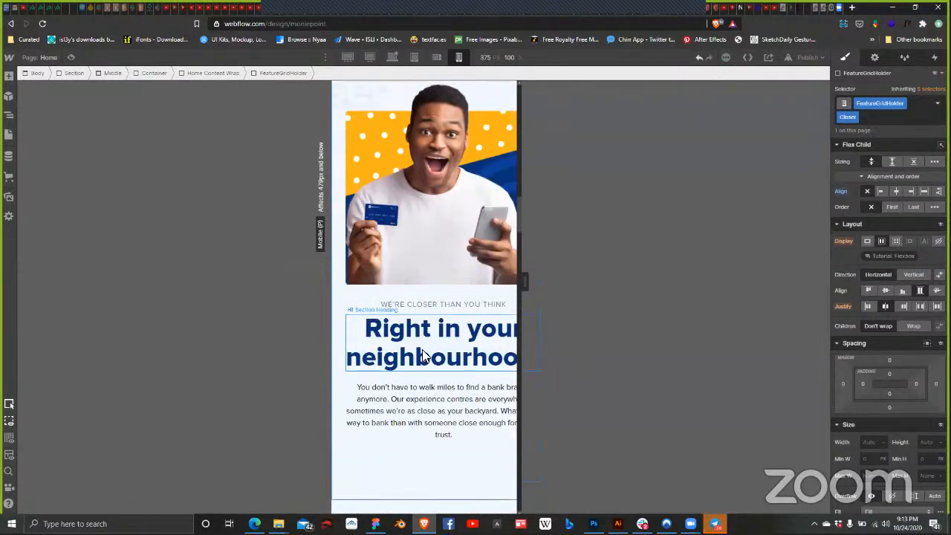
scroll(422, 352, down, 5)
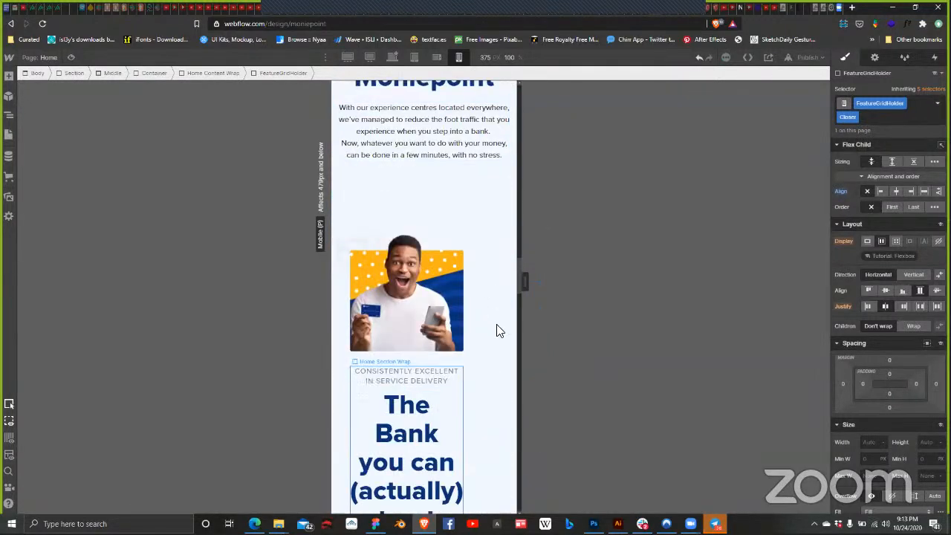
click(476, 371)
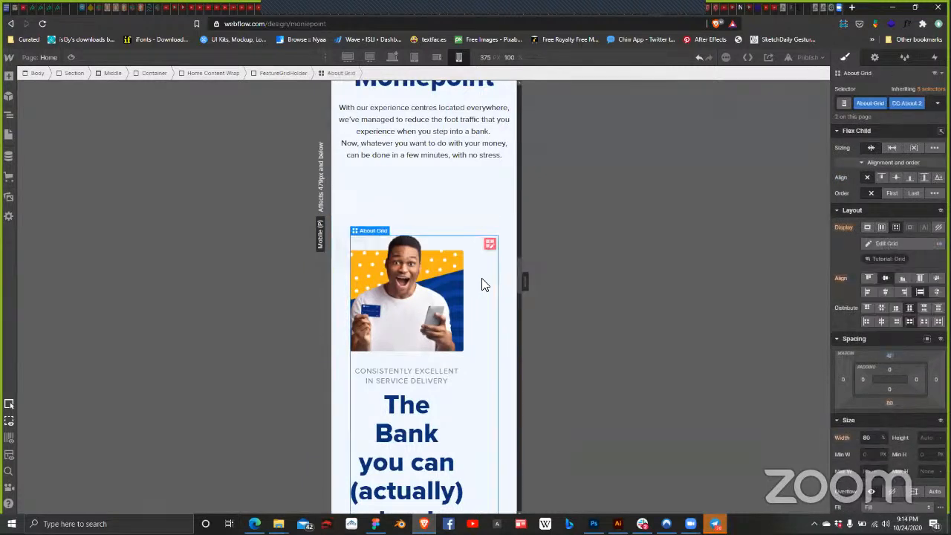
click(507, 284)
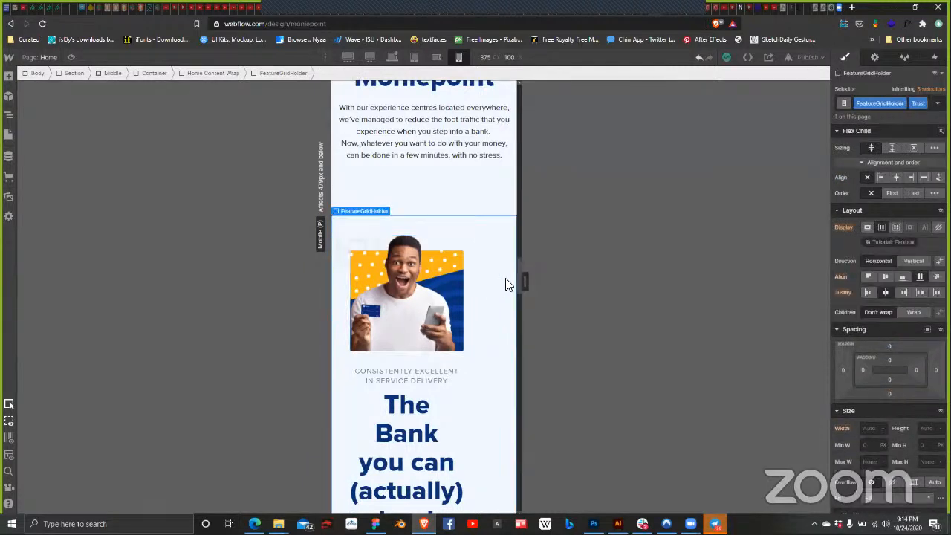
click(488, 287)
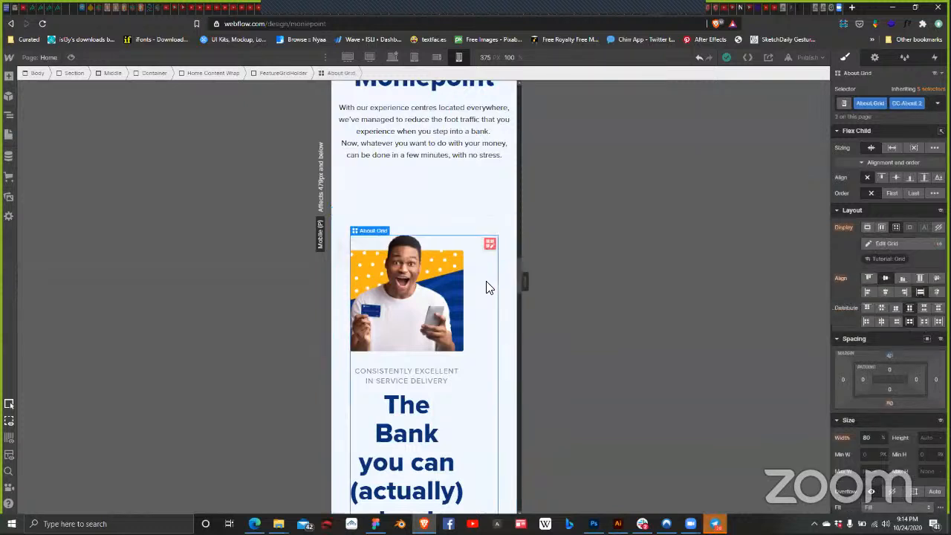
click(506, 275)
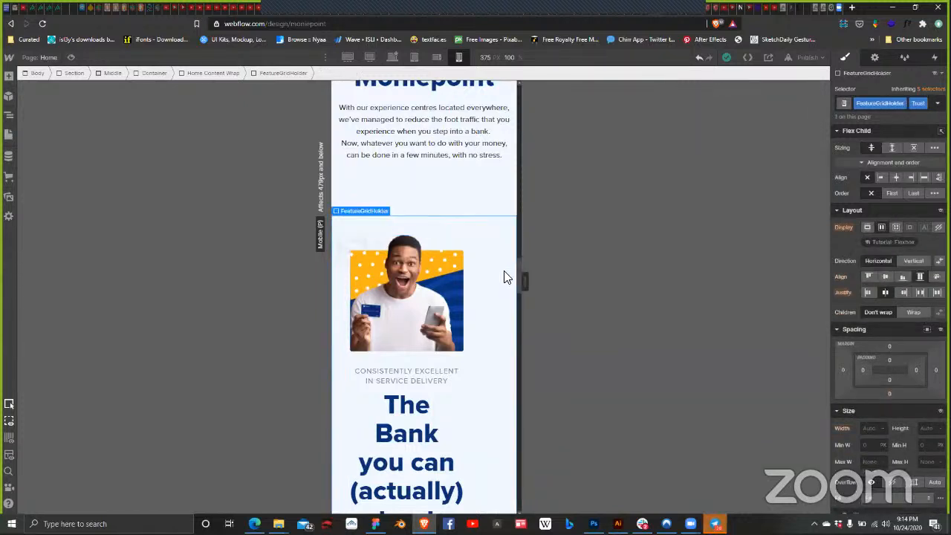
scroll(469, 297, down, 3)
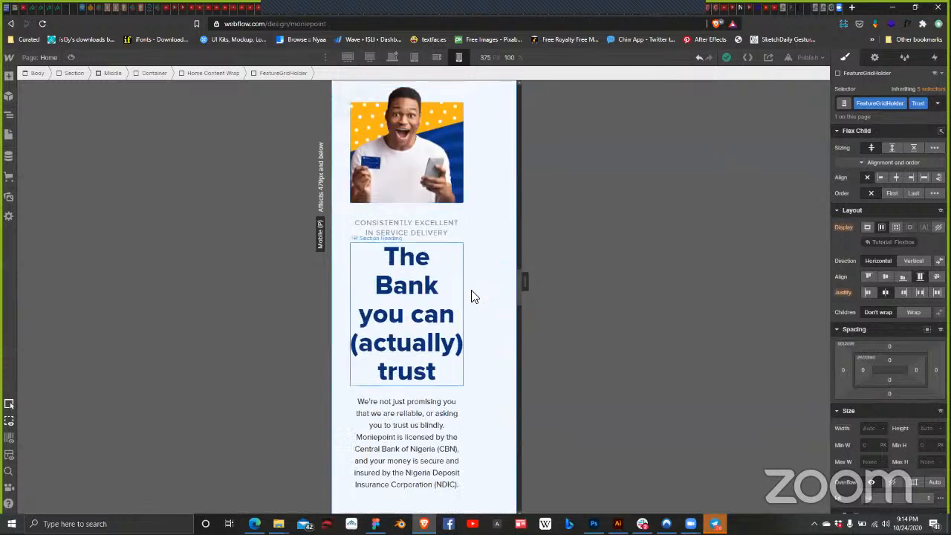
scroll(468, 295, down, 6)
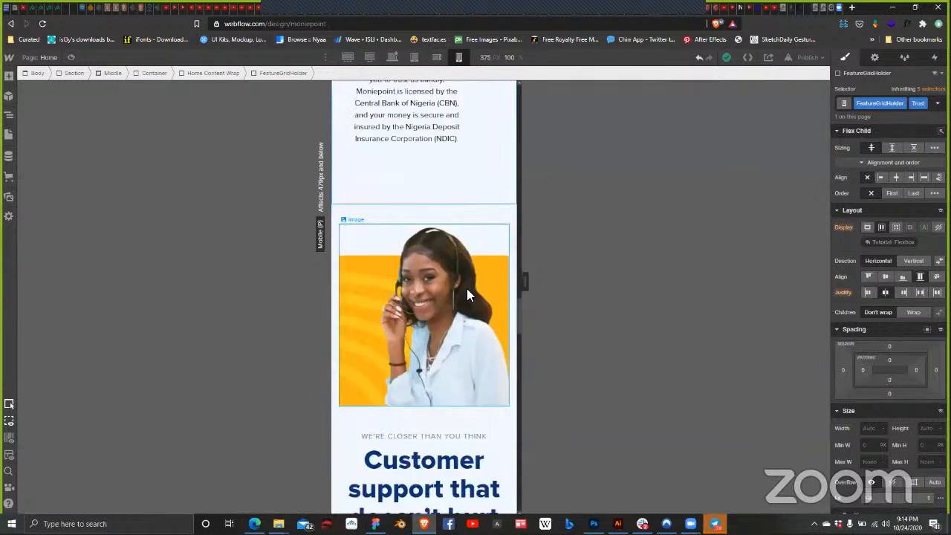
scroll(466, 293, down, 2)
scroll(466, 293, up, 11)
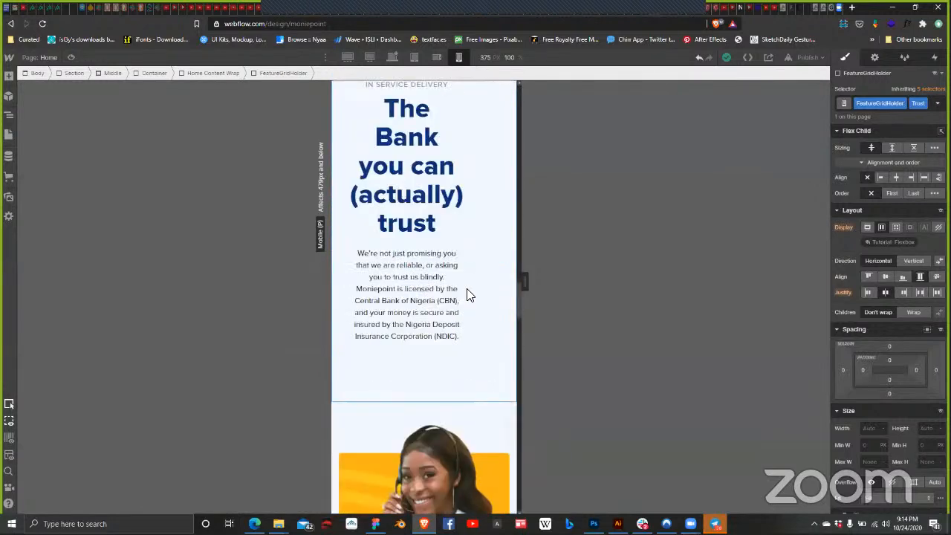
scroll(466, 291, up, 8)
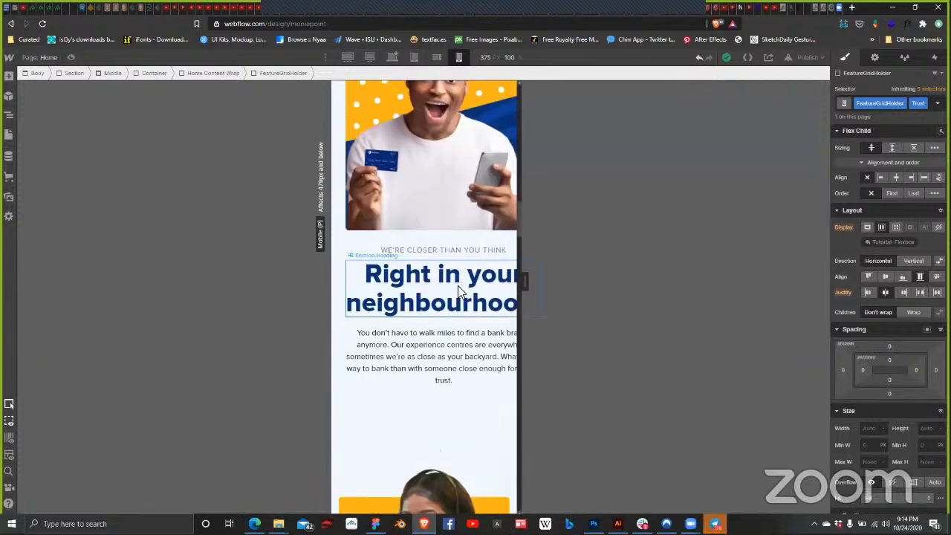
scroll(460, 286, down, 5)
scroll(444, 299, down, 5)
Step: Set the column of the About Grid in "The Bank you can (actually) trust" section to 1fr and leave grid editing
click(459, 296)
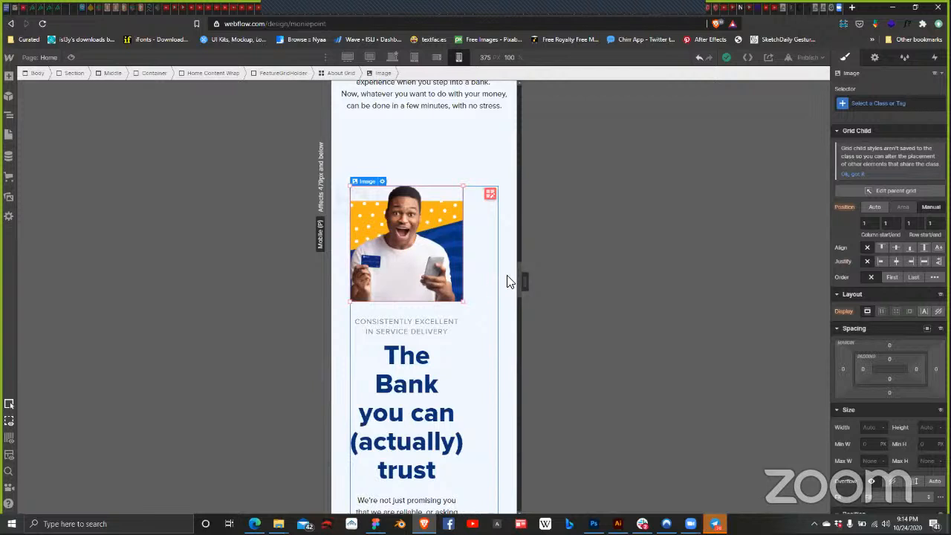
click(478, 293)
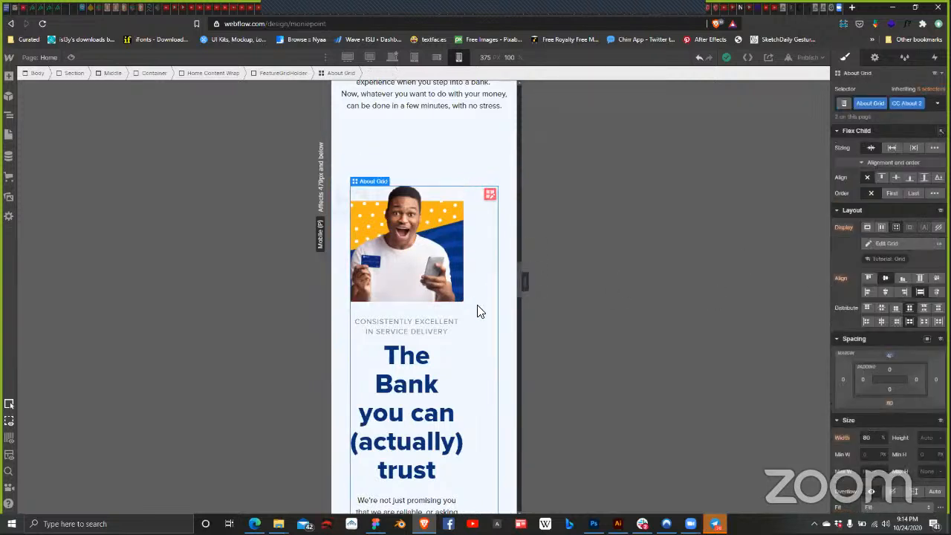
click(427, 367)
click(487, 361)
double_click(485, 316)
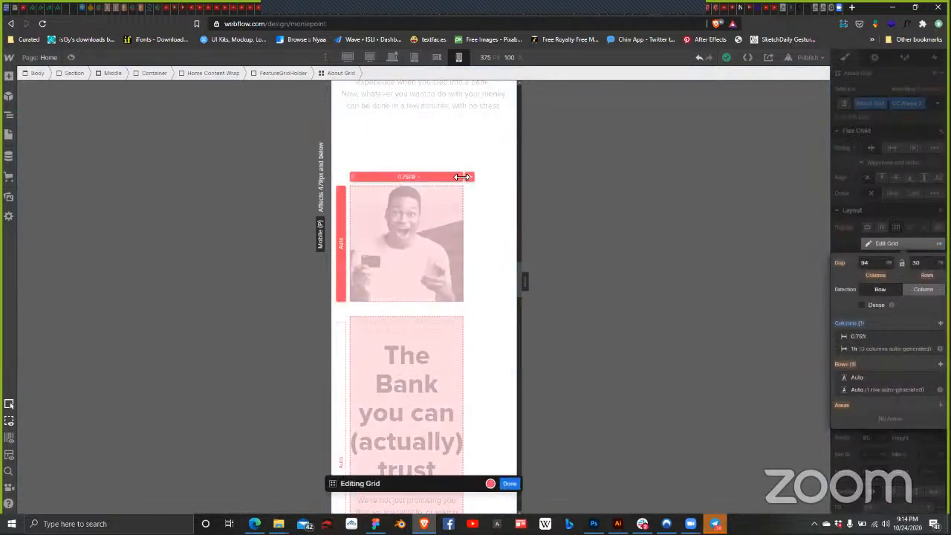
drag(461, 177, 483, 182)
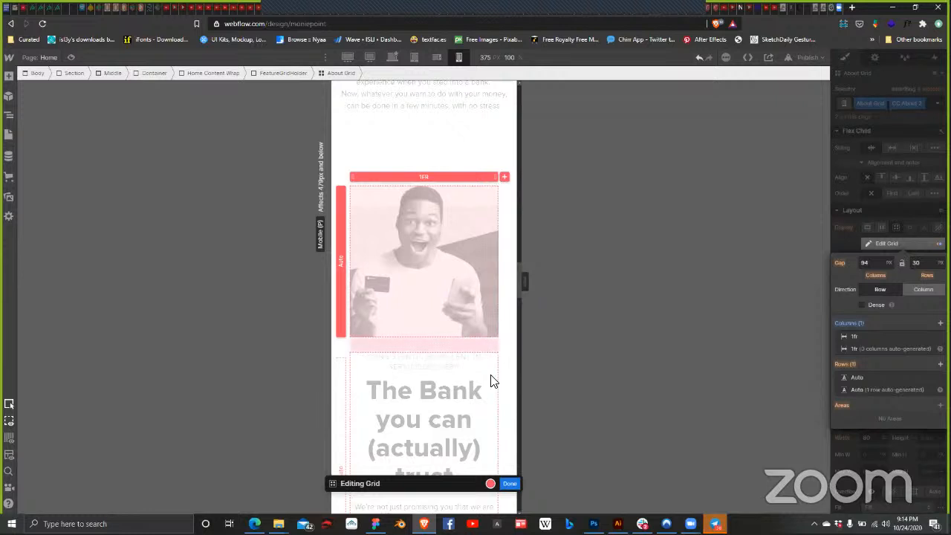
scroll(475, 390, down, 8)
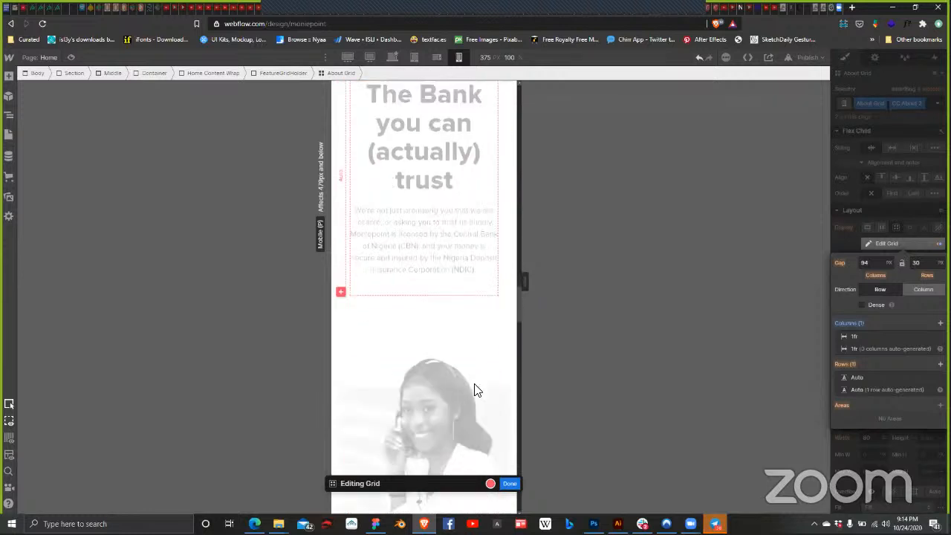
scroll(503, 265, up, 8)
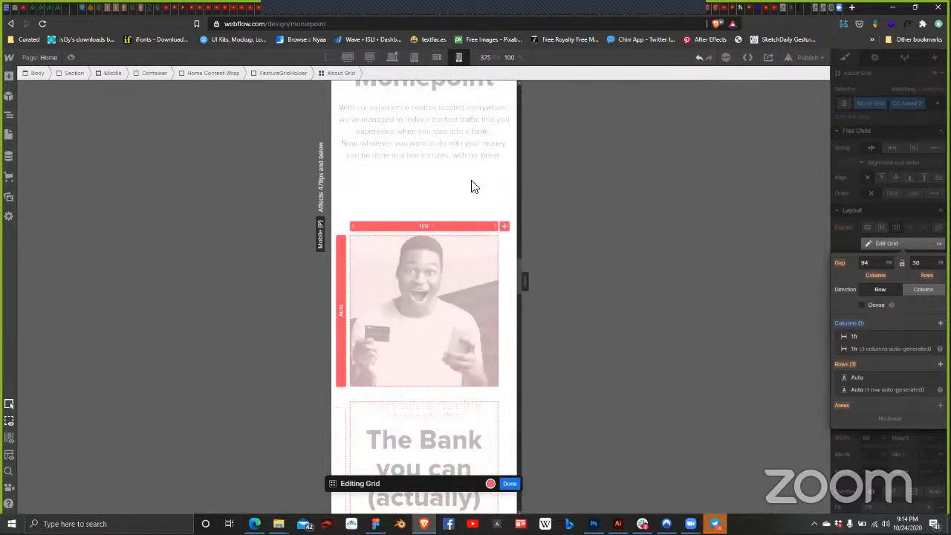
click(576, 236)
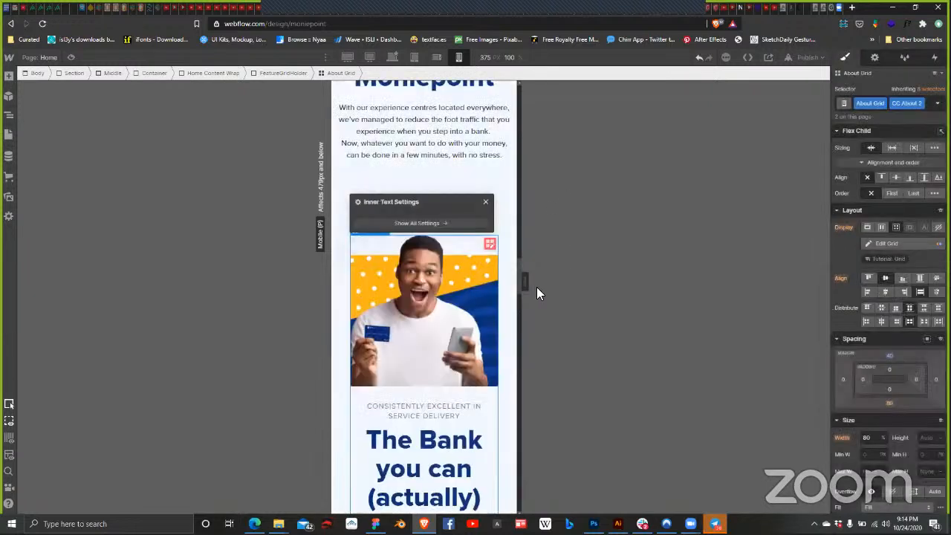
Step: Check the column and row setup of the Transaction Channels section's About Grid
scroll(481, 286, up, 6)
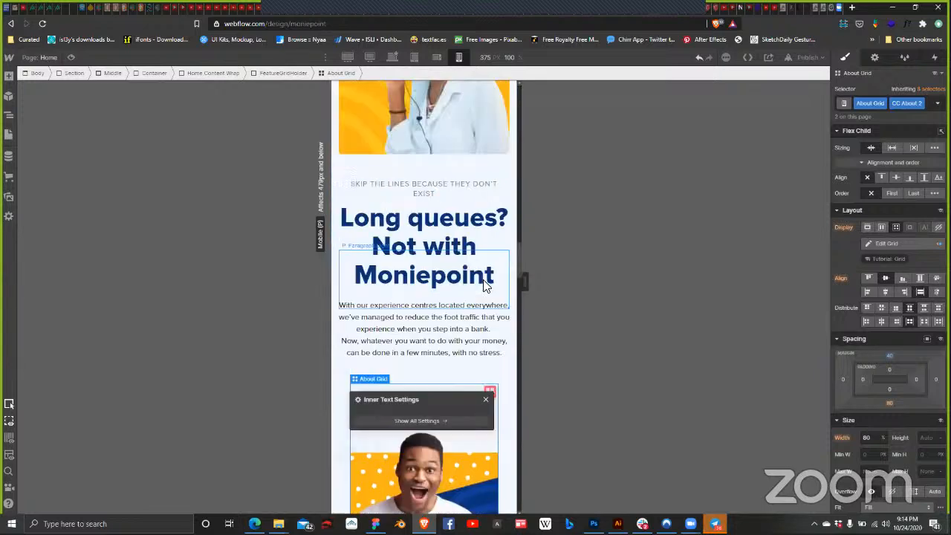
scroll(485, 287, up, 3)
scroll(486, 277, down, 10)
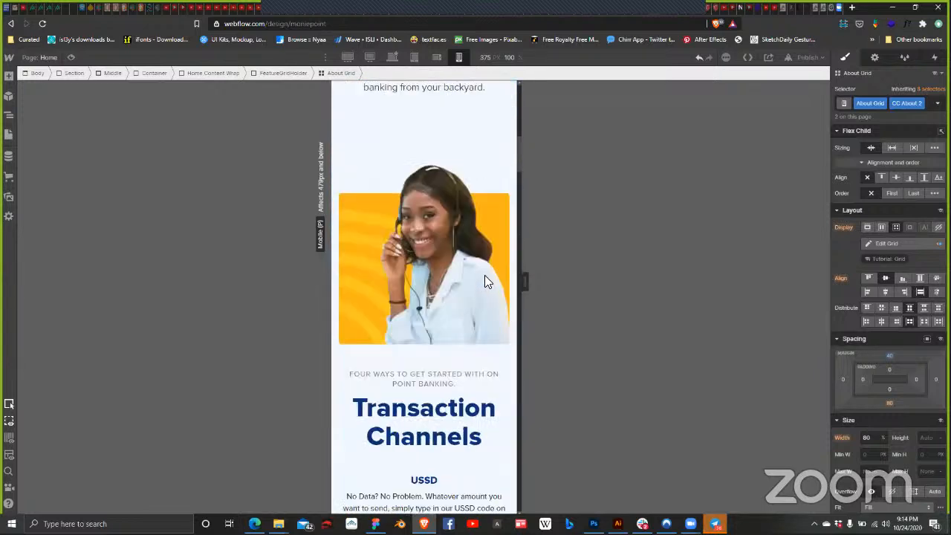
scroll(483, 282, up, 2)
scroll(467, 282, up, 2)
scroll(482, 178, down, 5)
click(482, 178)
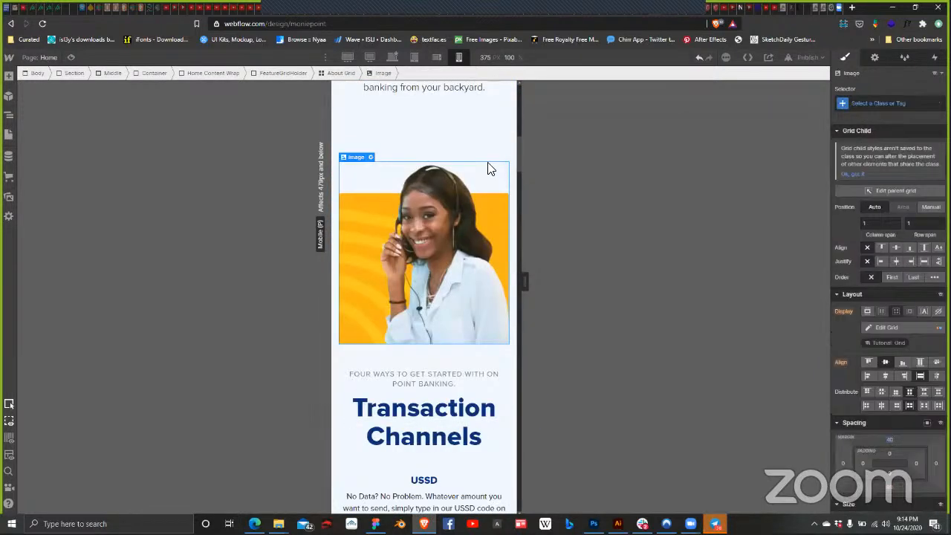
click(502, 169)
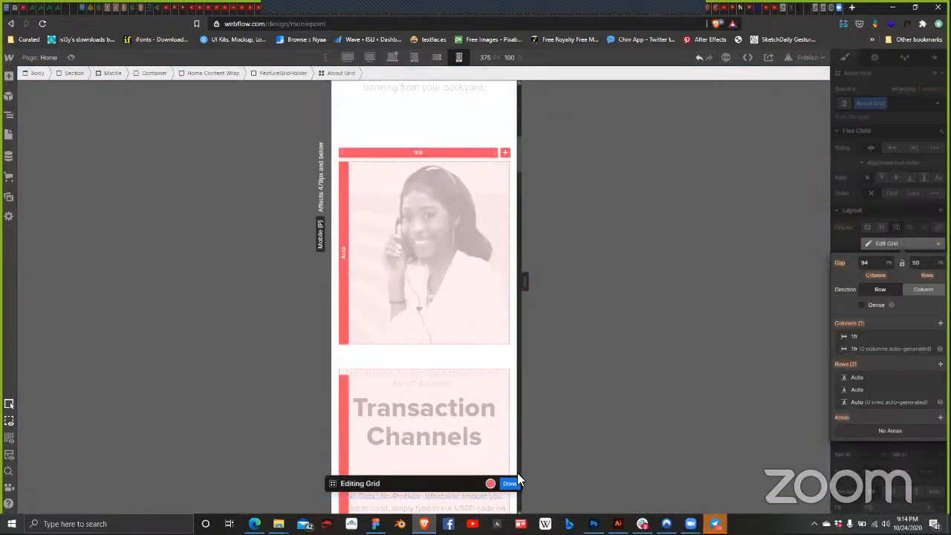
click(509, 482)
Step: Compare the trust section's grid setup and the neighbourhood section's layout with the image settings in the Transaction Channels section
scroll(480, 418, down, 4)
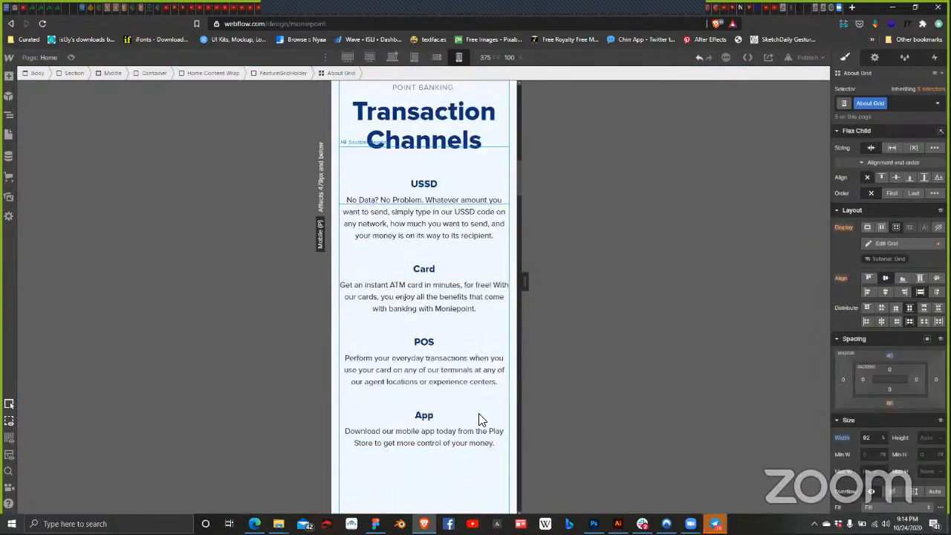
scroll(480, 418, up, 6)
scroll(438, 290, down, 8)
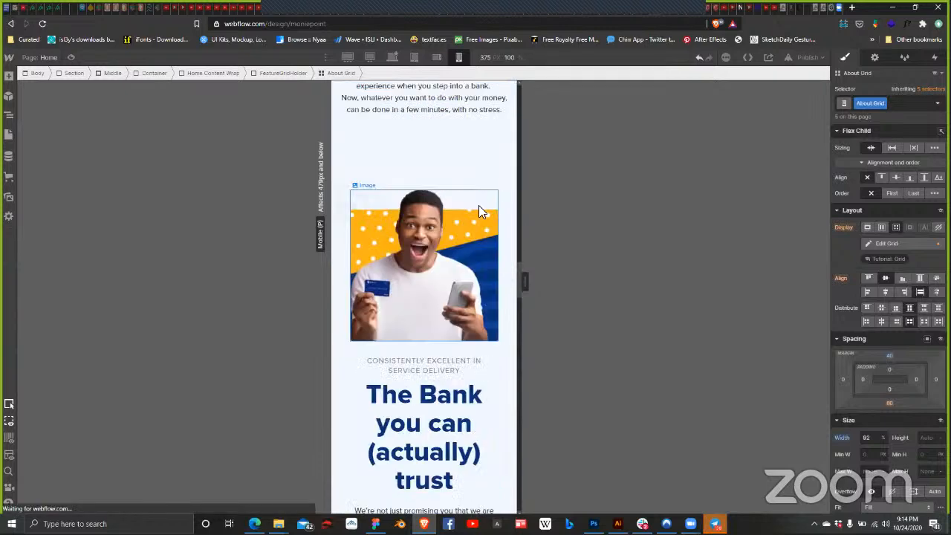
click(488, 188)
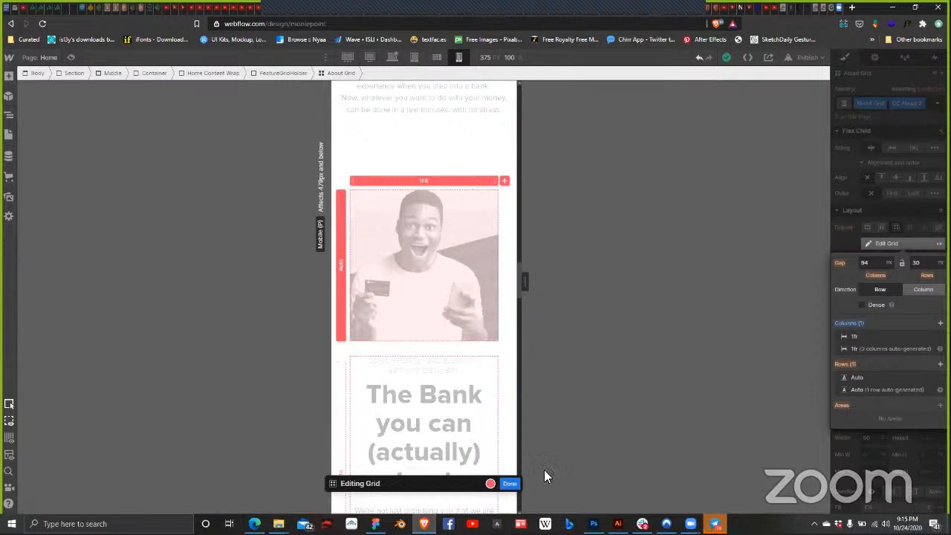
key(Escape)
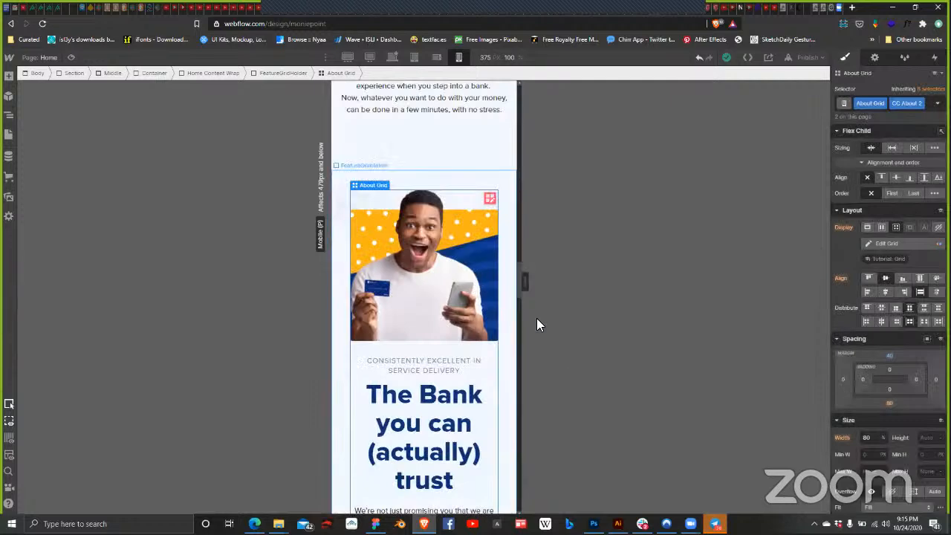
scroll(524, 316, up, 3)
scroll(487, 301, up, 2)
scroll(483, 291, down, 8)
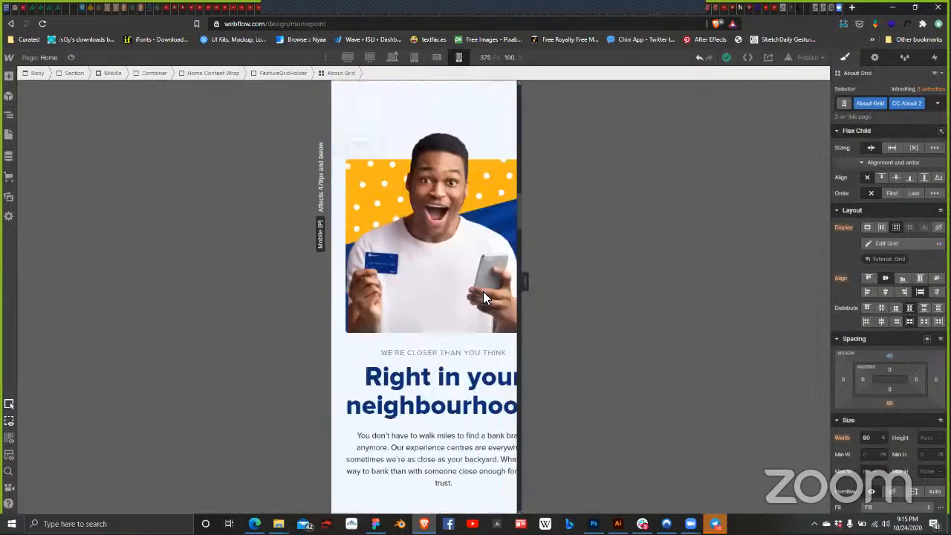
scroll(490, 282, up, 4)
click(485, 283)
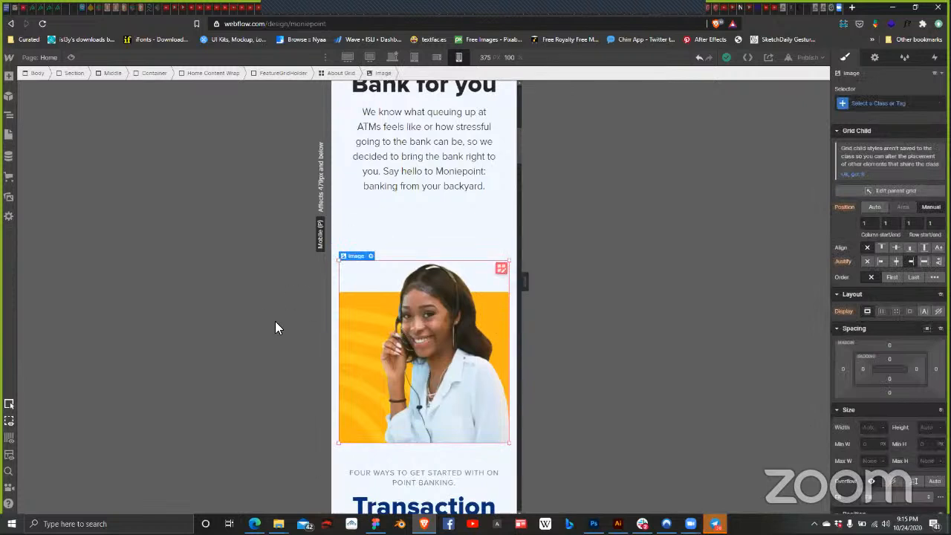
click(394, 257)
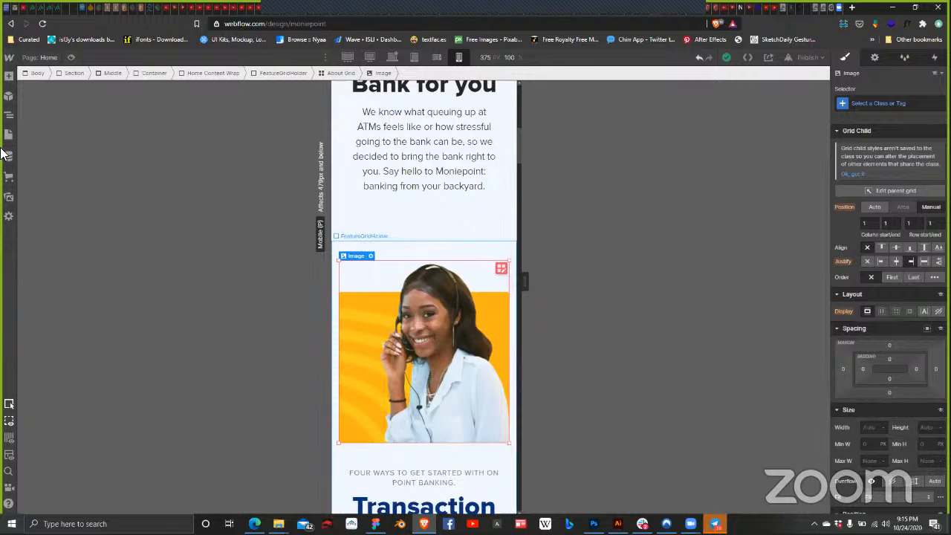
Step: Set the width of the About Grid in "The Bank you can (actually) trust" section to 92%
key(z)
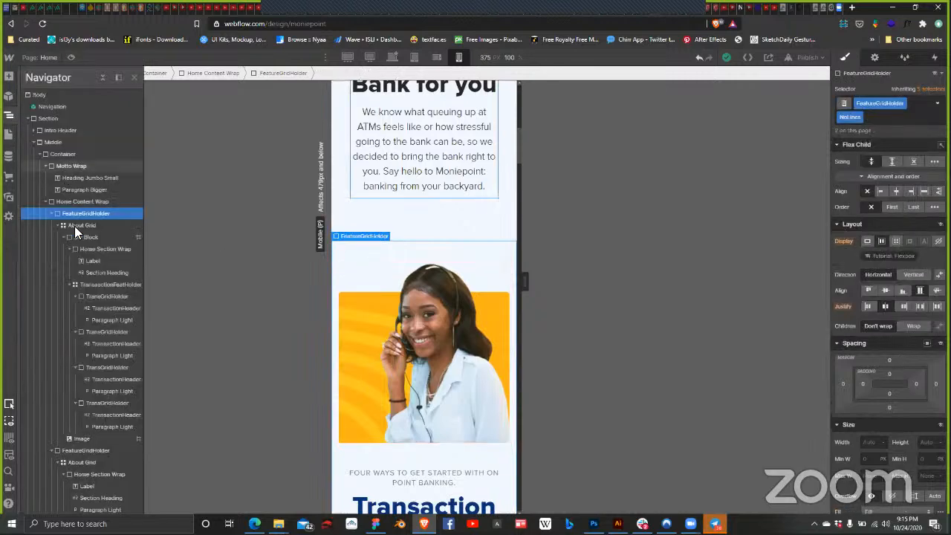
click(433, 261)
scroll(438, 267, down, 10)
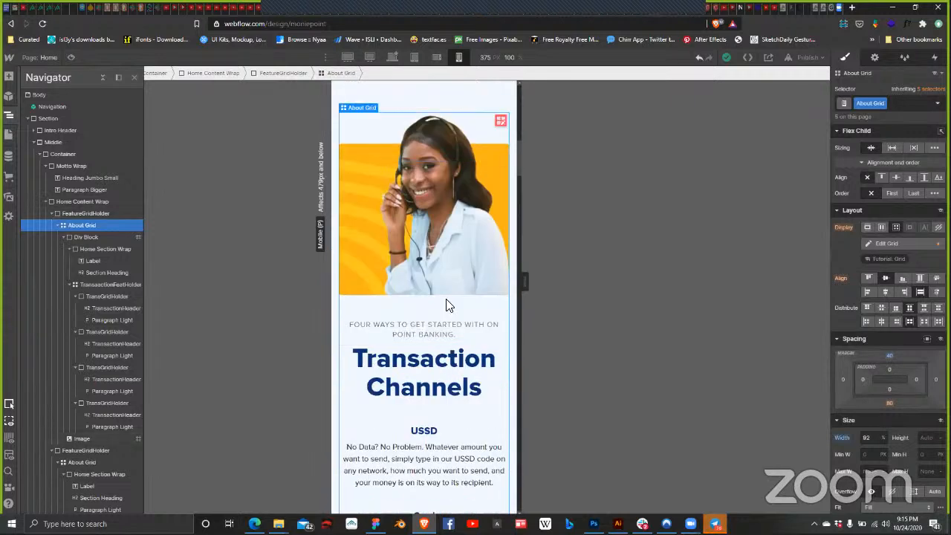
scroll(490, 182, down, 3)
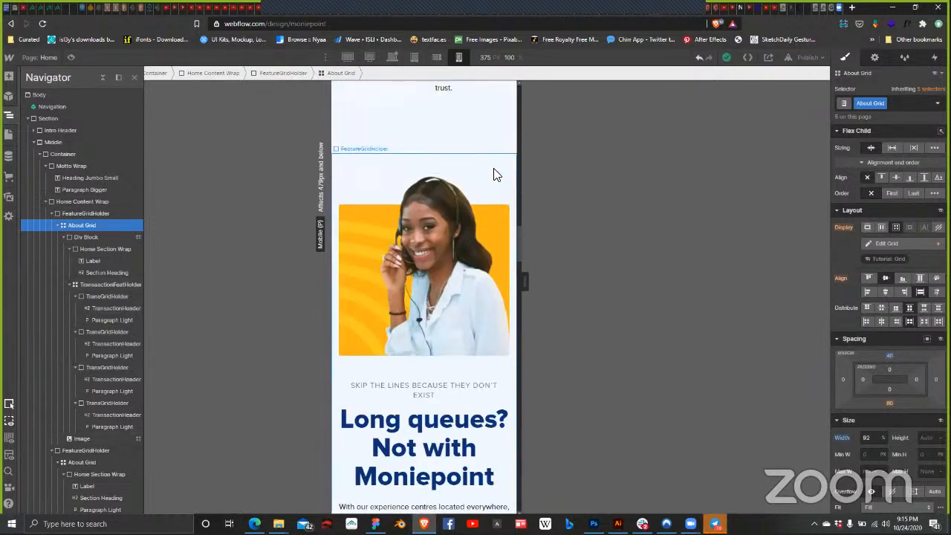
scroll(468, 325, down, 1)
scroll(468, 326, down, 6)
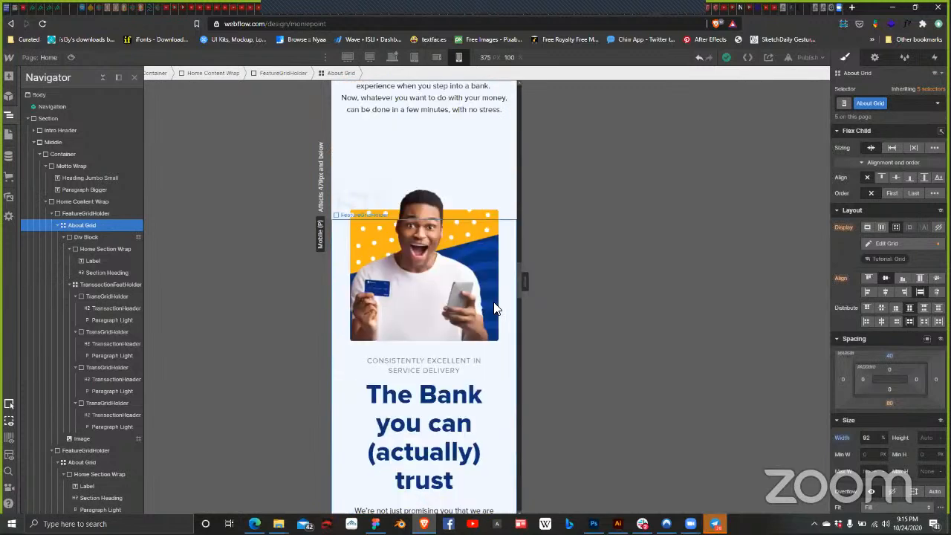
click(468, 325)
click(866, 437)
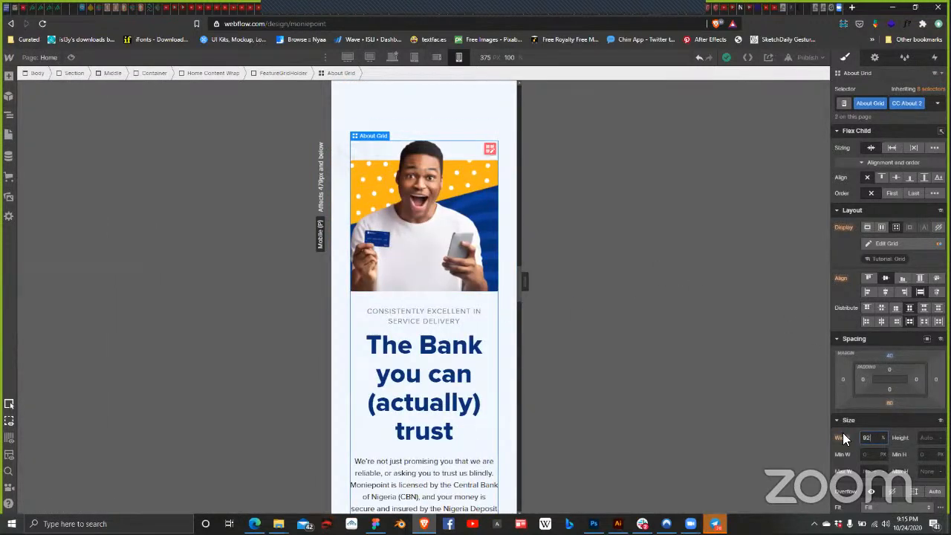
text(92)
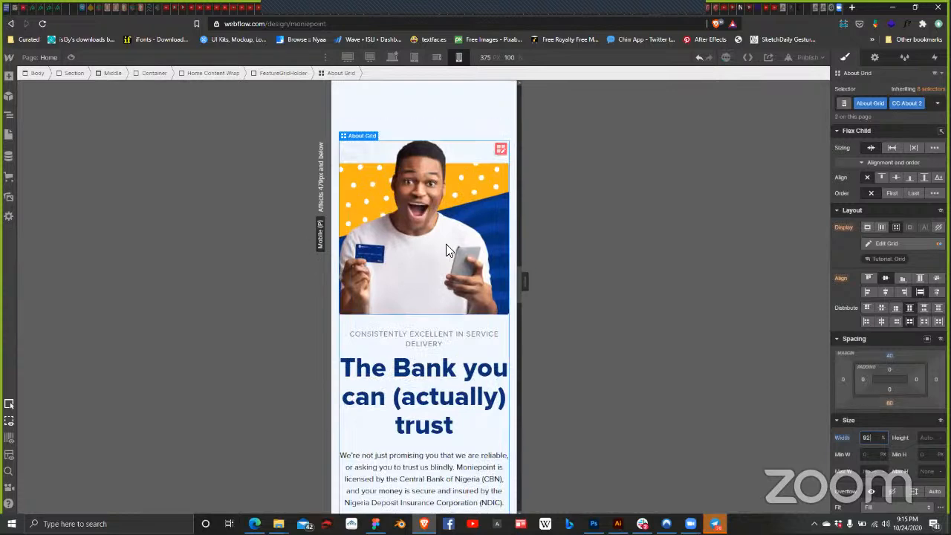
Step: Select the About Grid of the "Right in your neighbourhood" section to check its width and layout settings
scroll(462, 272, down, 6)
scroll(462, 272, up, 4)
scroll(462, 272, down, 10)
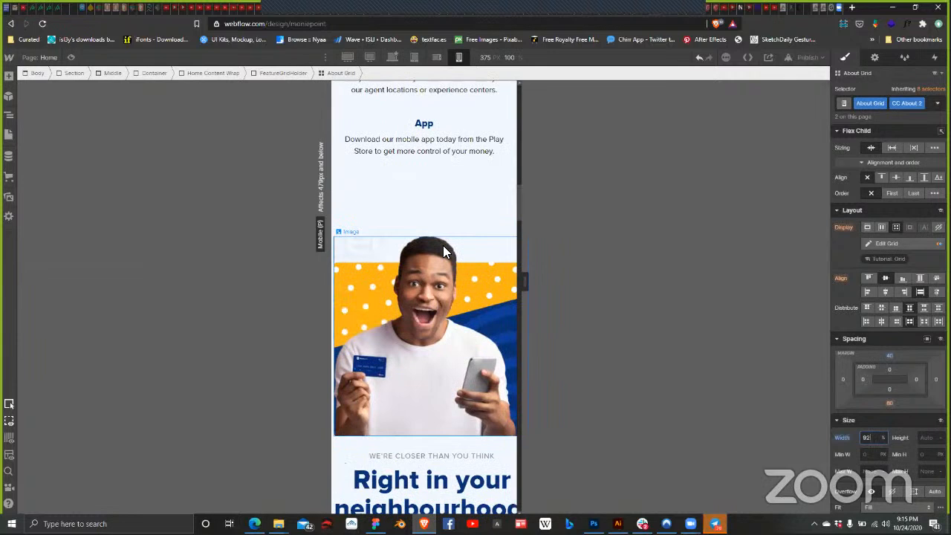
click(445, 226)
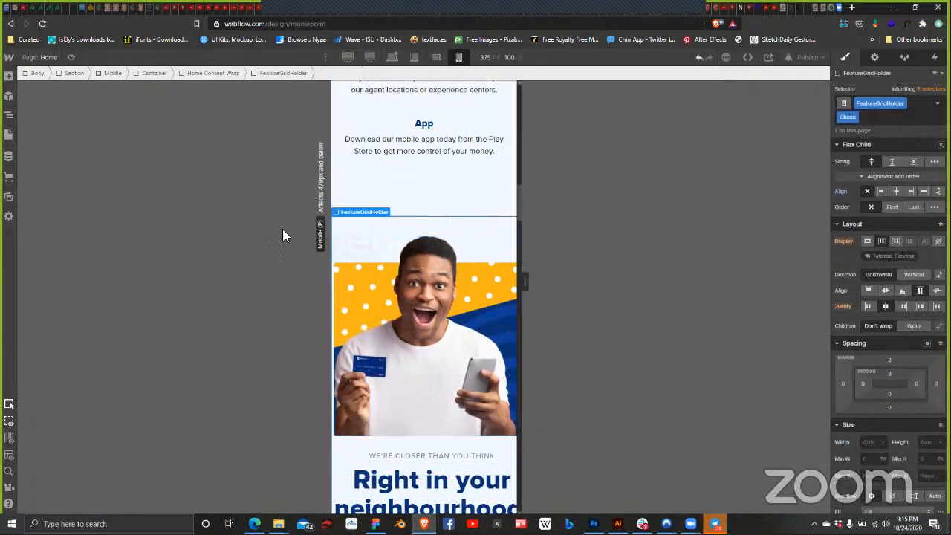
click(9, 114)
click(88, 126)
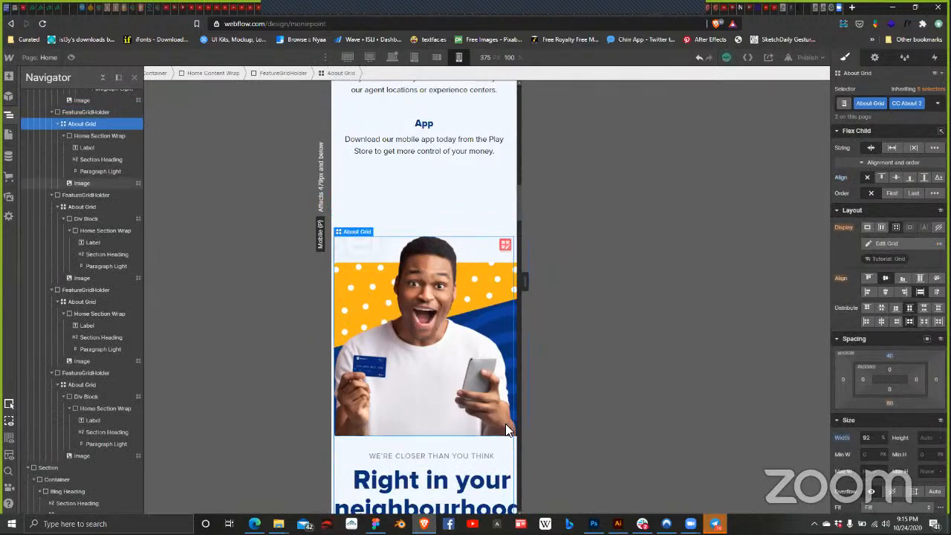
Step: Review the mobile layout of the page sections from "Right in your neighbourhood" through "Get more with Moniepoint" and back up to "We built a Bank for you"
scroll(505, 420, down, 1)
scroll(468, 381, down, 5)
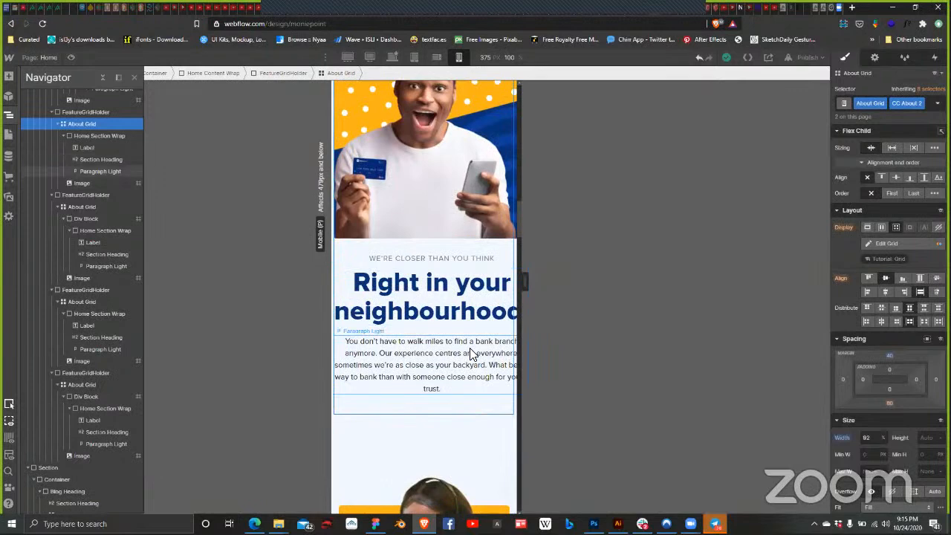
scroll(468, 349, down, 3)
scroll(466, 349, down, 5)
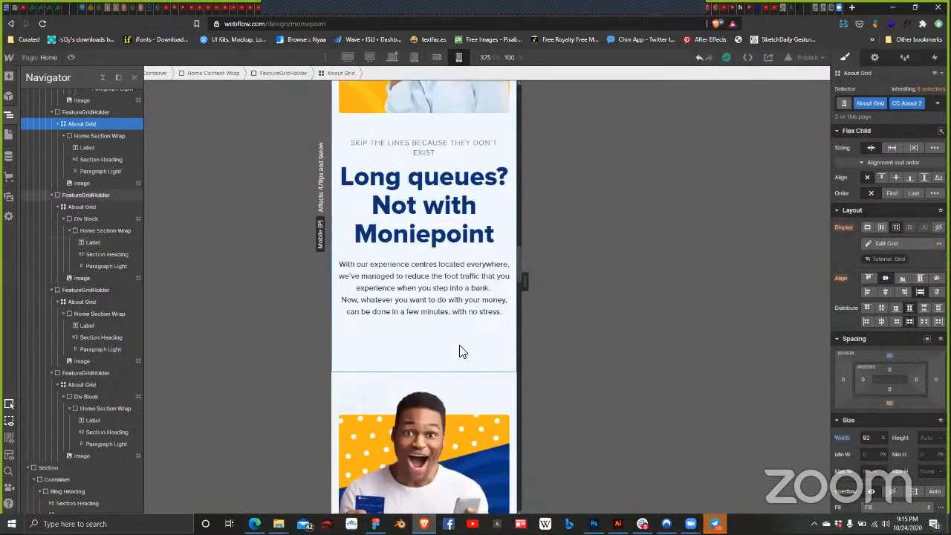
scroll(459, 350, down, 15)
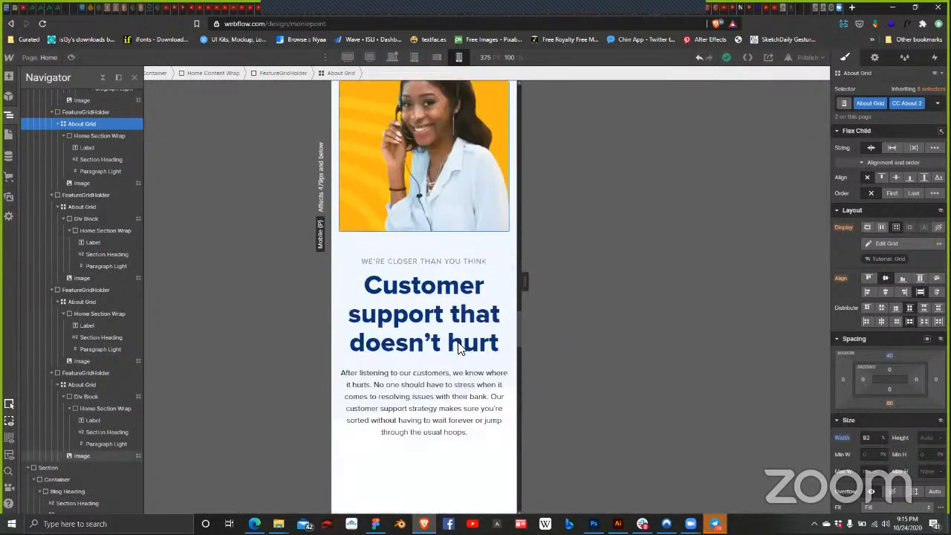
scroll(459, 349, down, 10)
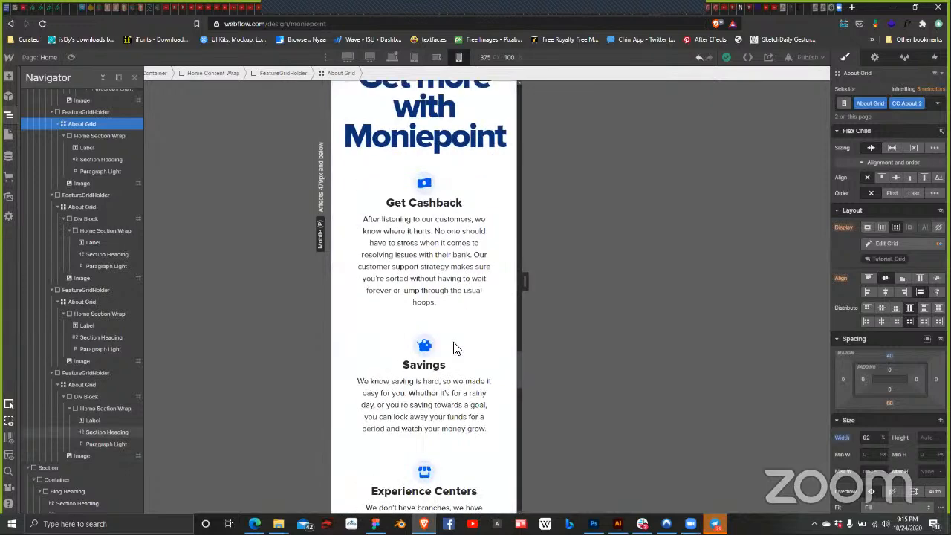
scroll(458, 340, down, 7)
scroll(466, 341, up, 12)
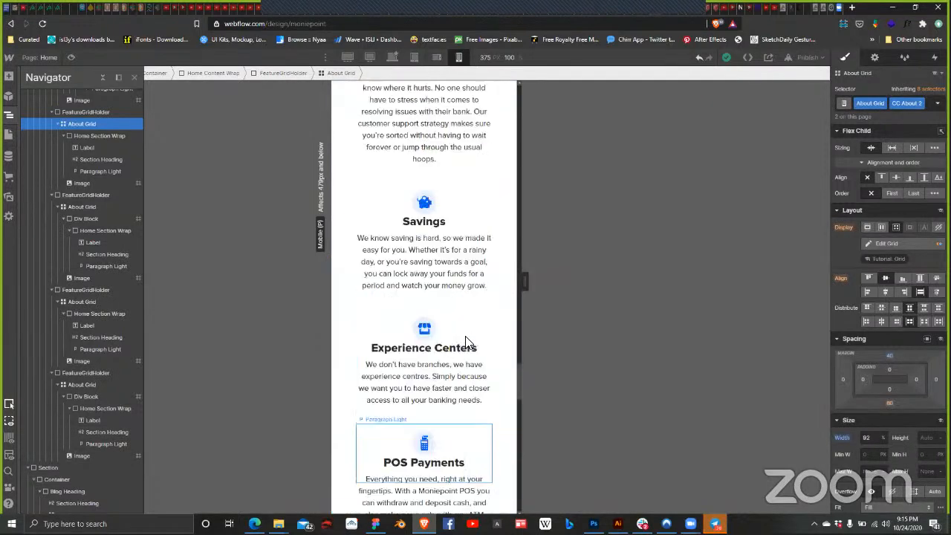
scroll(466, 342, up, 4)
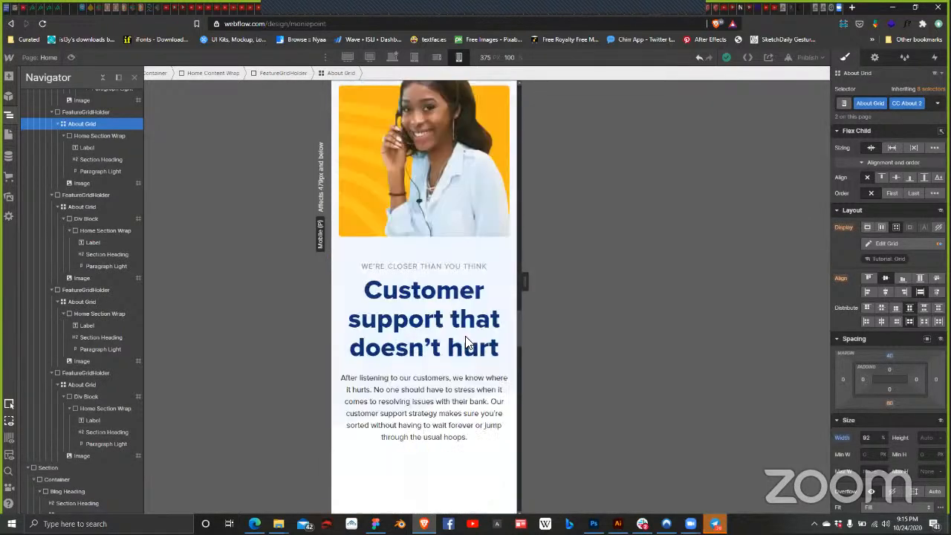
scroll(468, 341, up, 10)
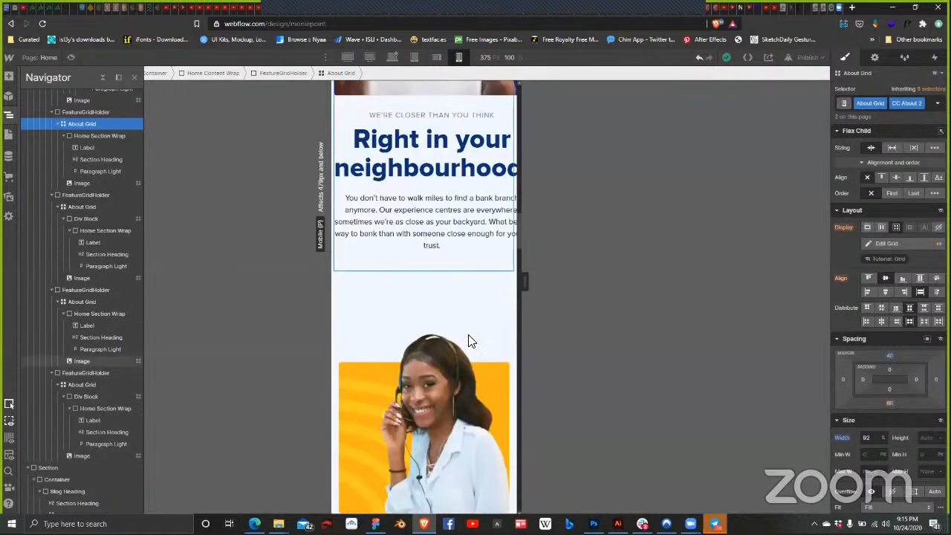
scroll(467, 342, up, 12)
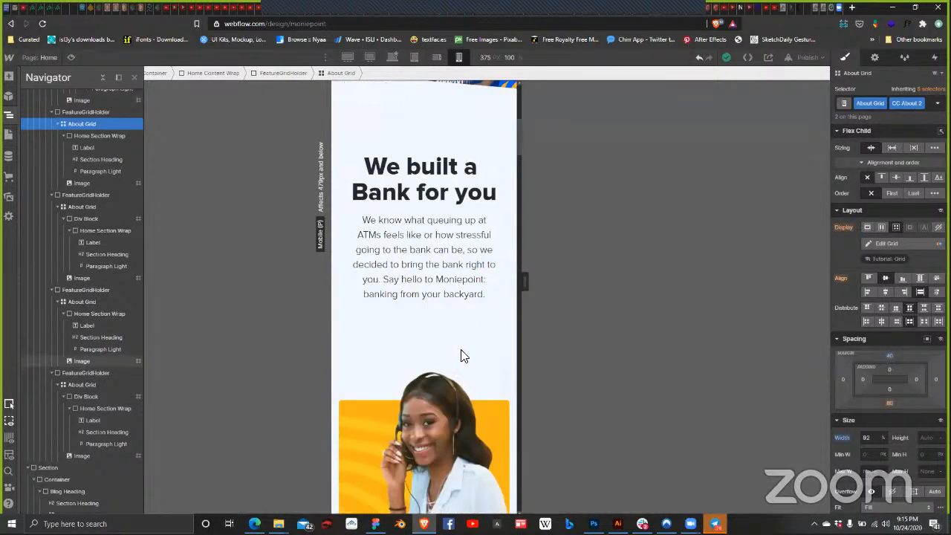
scroll(458, 352, down, 2)
Step: Publish the site to moniepoint.webflow.io and close the publishing options
scroll(505, 353, up, 5)
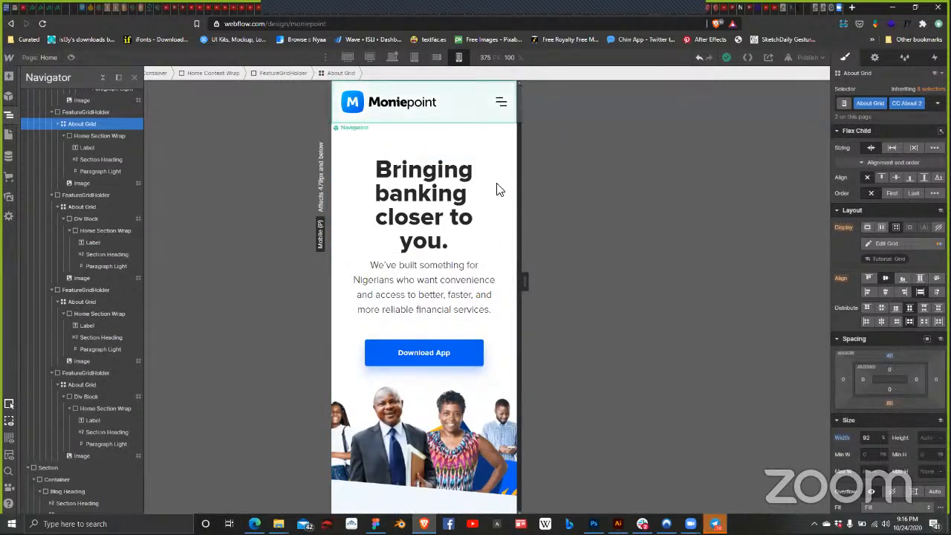
click(807, 57)
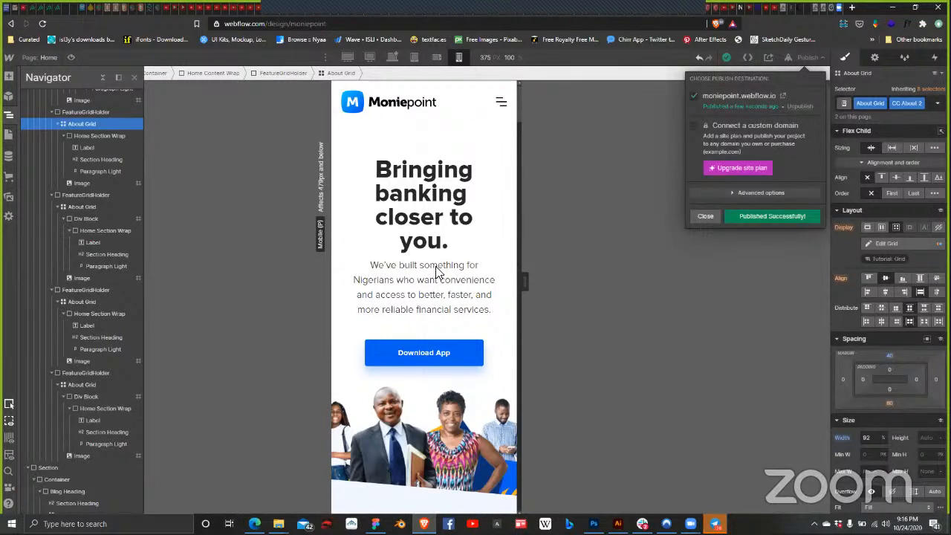
click(705, 217)
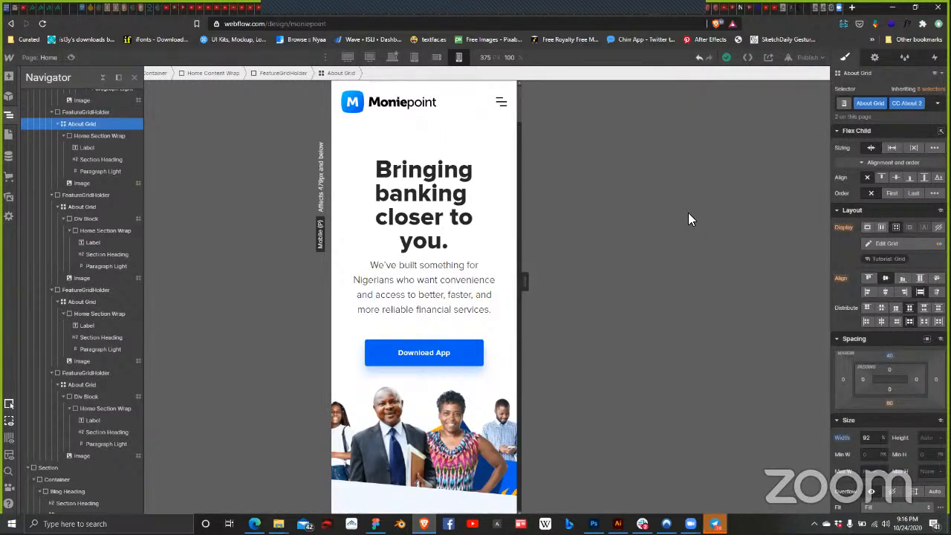
Step: Try to resize the About Grid's column in the "Right in your neighbourhood" section and leave grid editing
scroll(424, 314, down, 3)
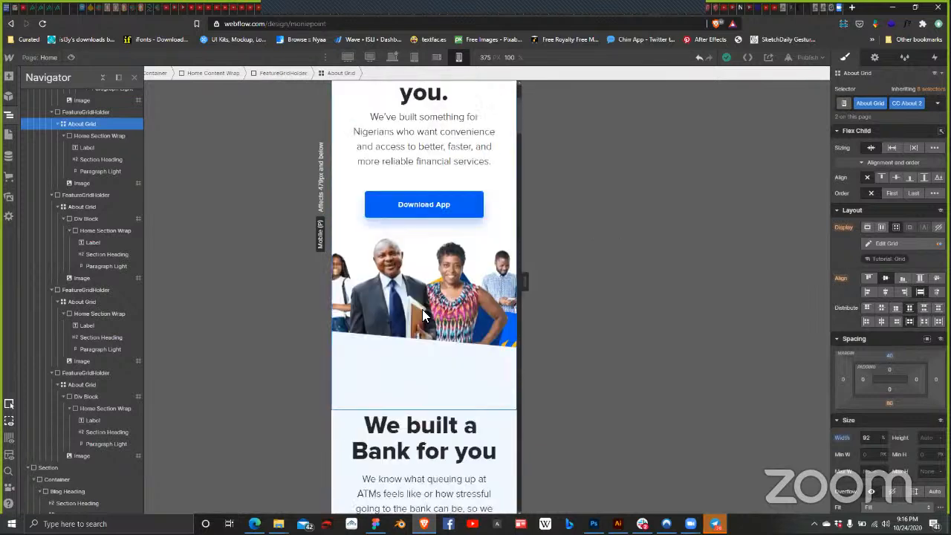
scroll(422, 316, down, 15)
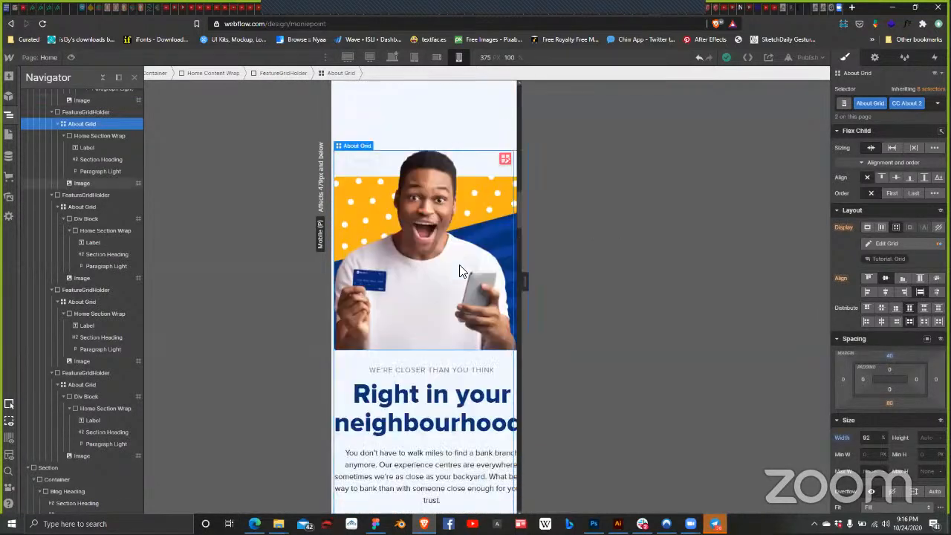
click(457, 292)
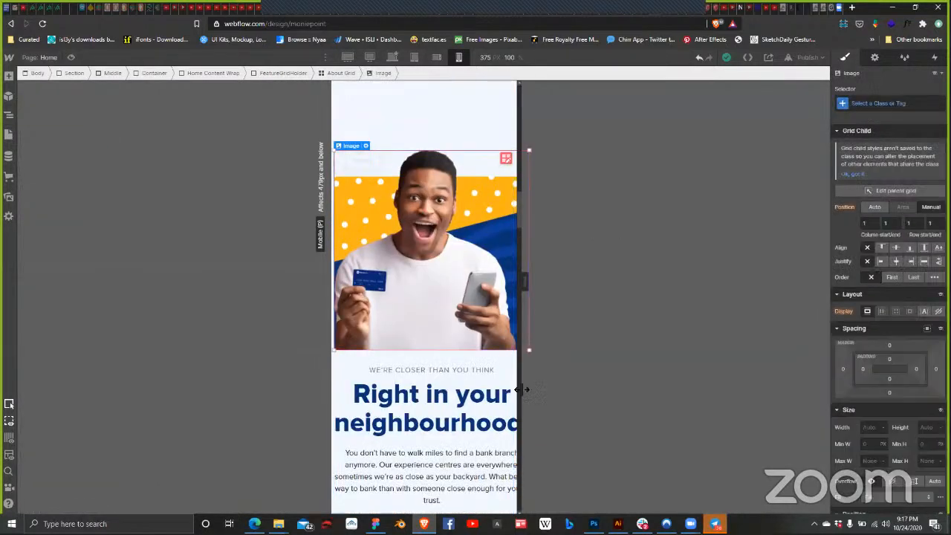
click(505, 158)
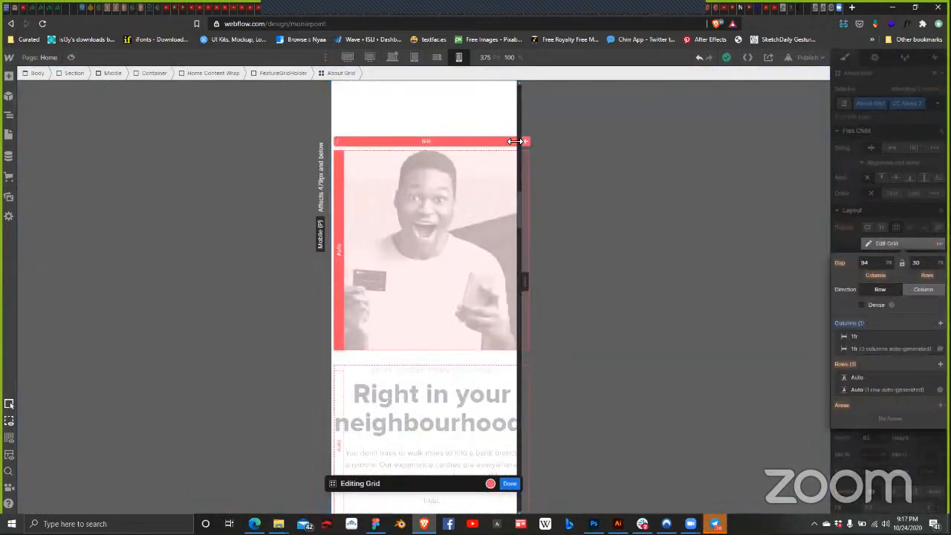
drag(507, 141, 512, 140)
key(Escape)
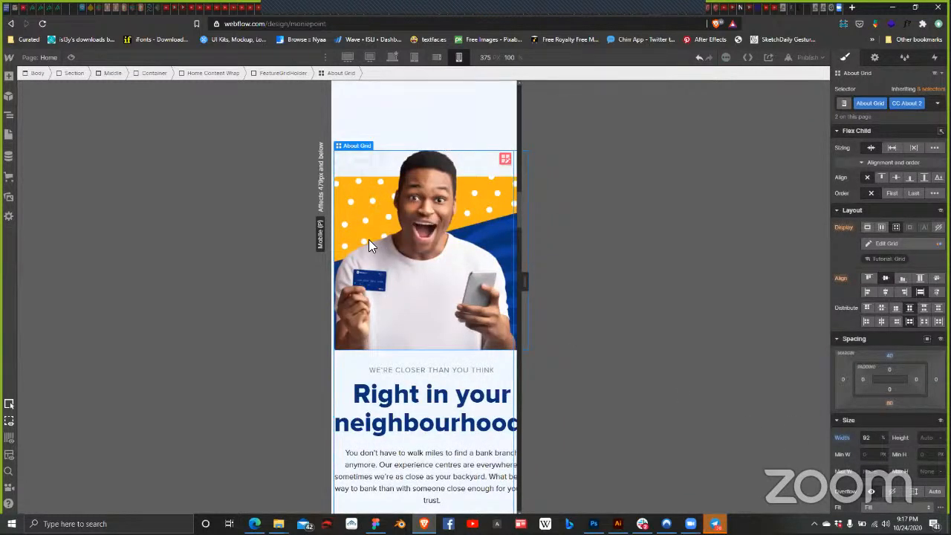
Step: Check the layout and sizing settings of the Transaction Channels section's FeatureGridHolder and About Grid
scroll(368, 247, up, 15)
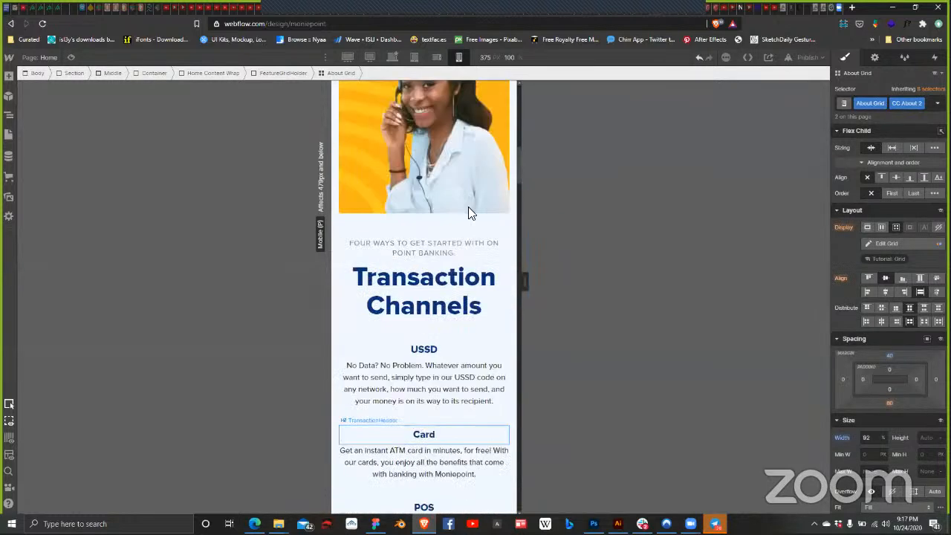
scroll(483, 201, up, 3)
click(499, 177)
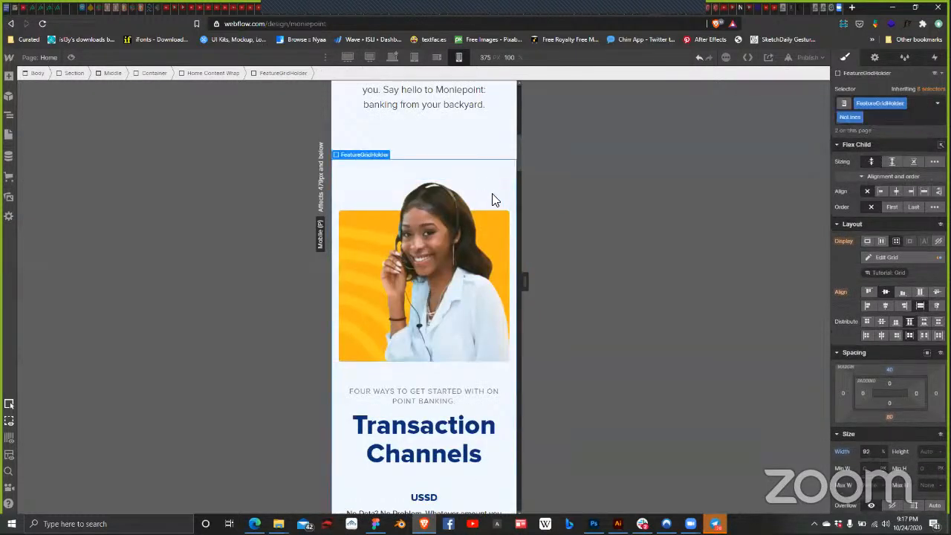
click(465, 376)
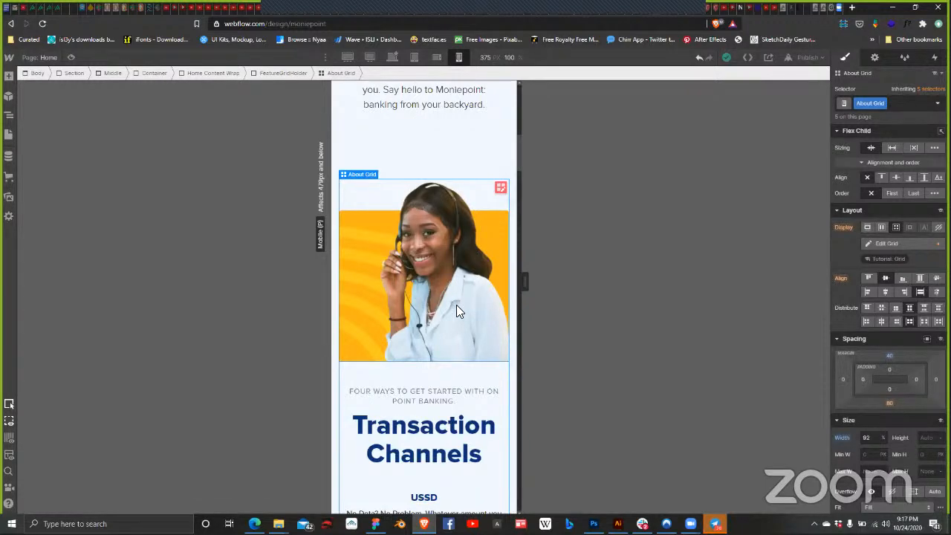
Step: Inspect the image and its parent About Grid in the "Right in your neighbourhood" section for the cause of the overflow
scroll(456, 311, down, 6)
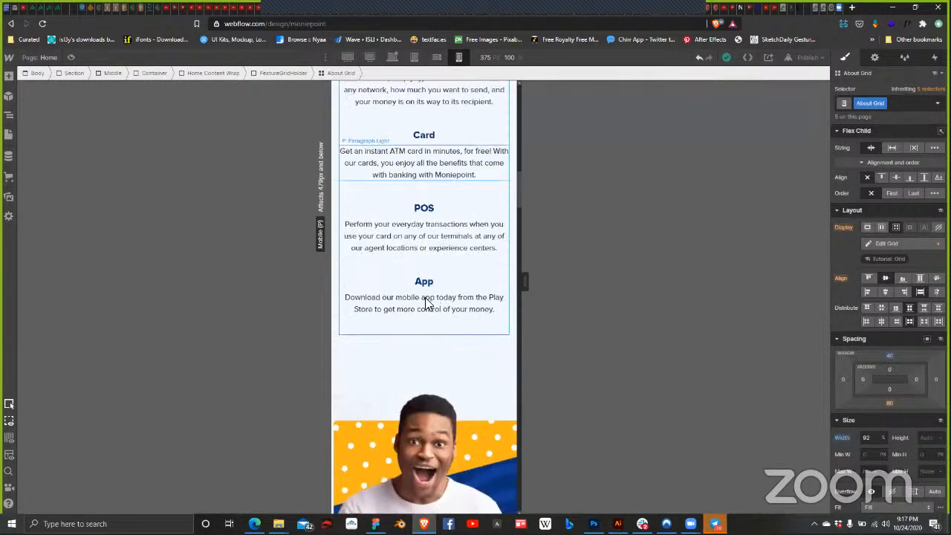
scroll(430, 349, down, 2)
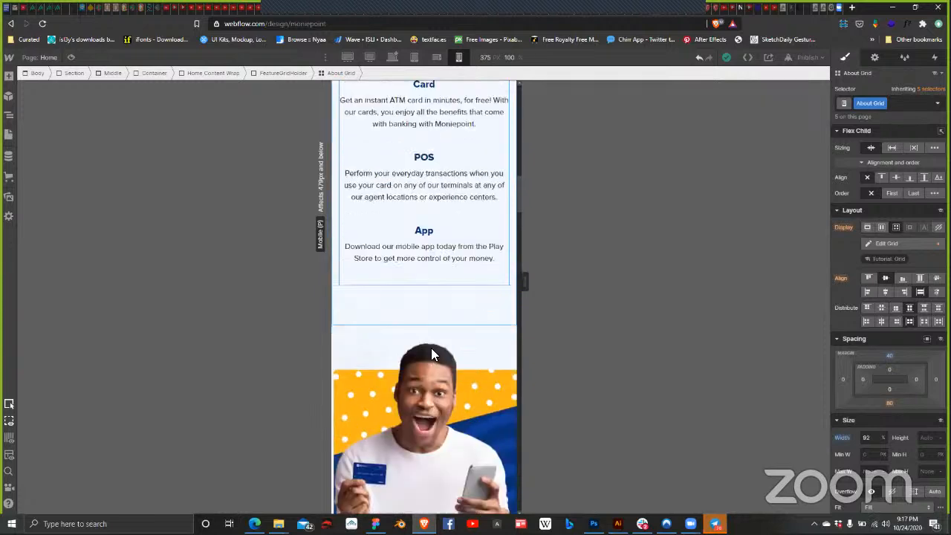
click(485, 339)
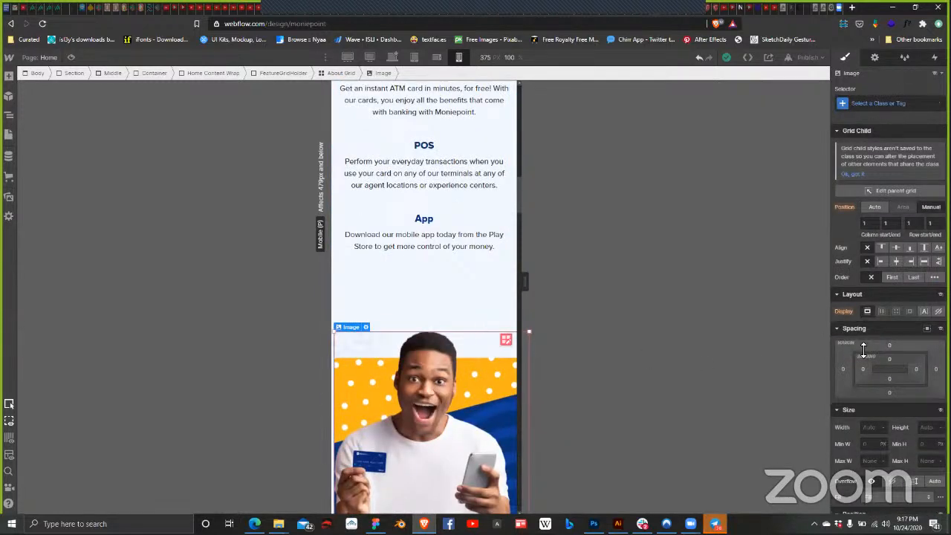
scroll(865, 342, down, 2)
scroll(865, 334, up, 2)
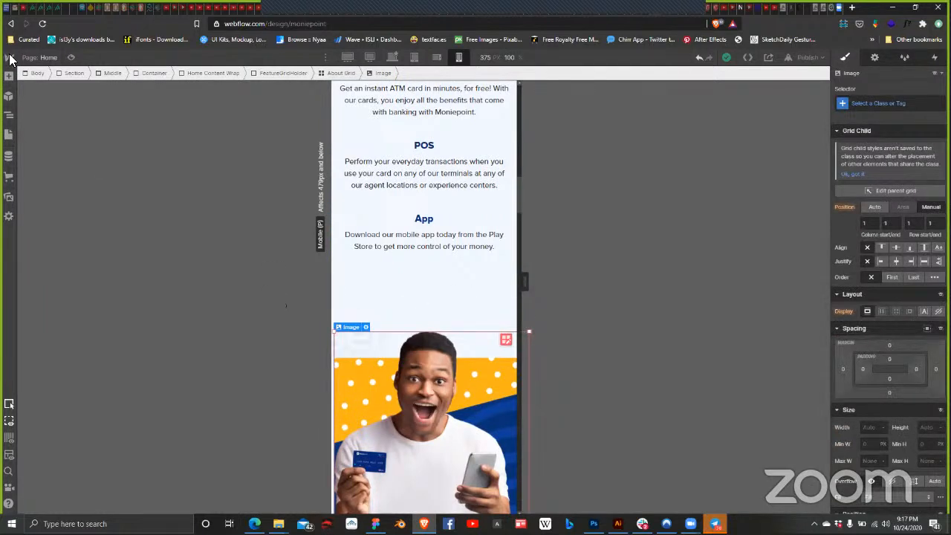
click(9, 114)
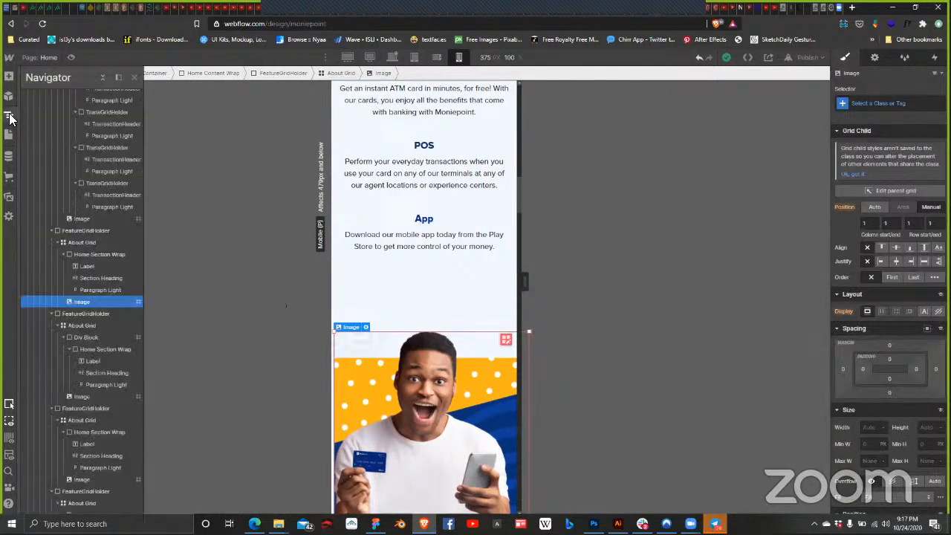
click(93, 241)
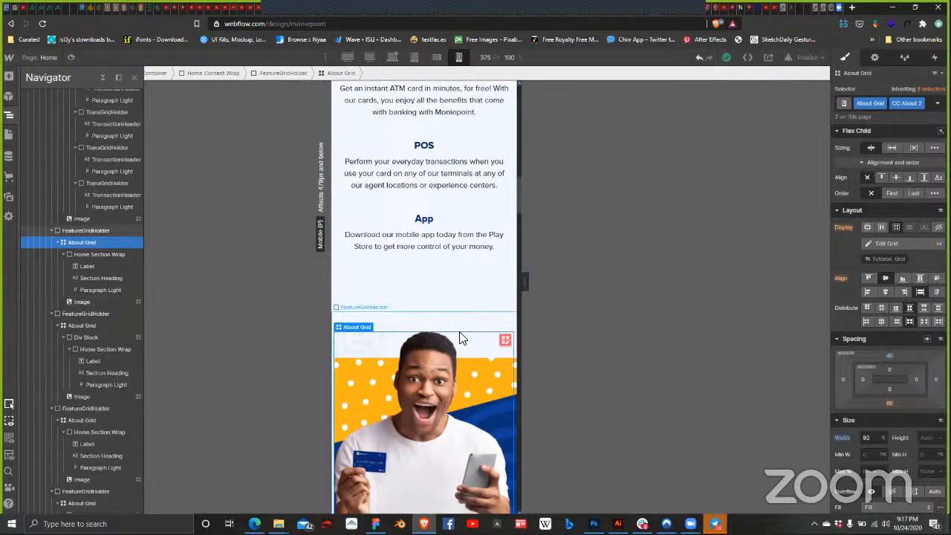
scroll(459, 333, down, 2)
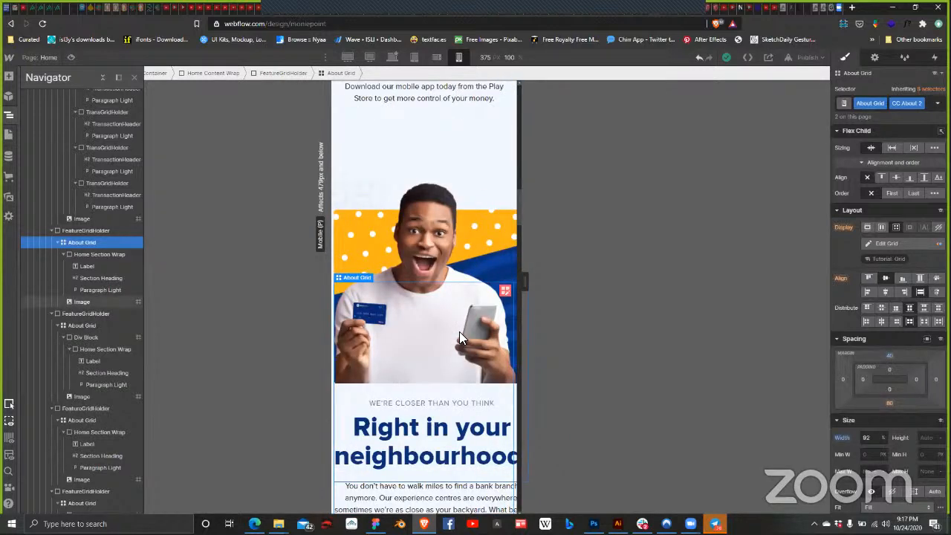
Step: Widen the About Grid's column to 1.5fr in the "The Bank you can (actually) trust" section and leave grid editing
scroll(459, 338, down, 2)
click(448, 303)
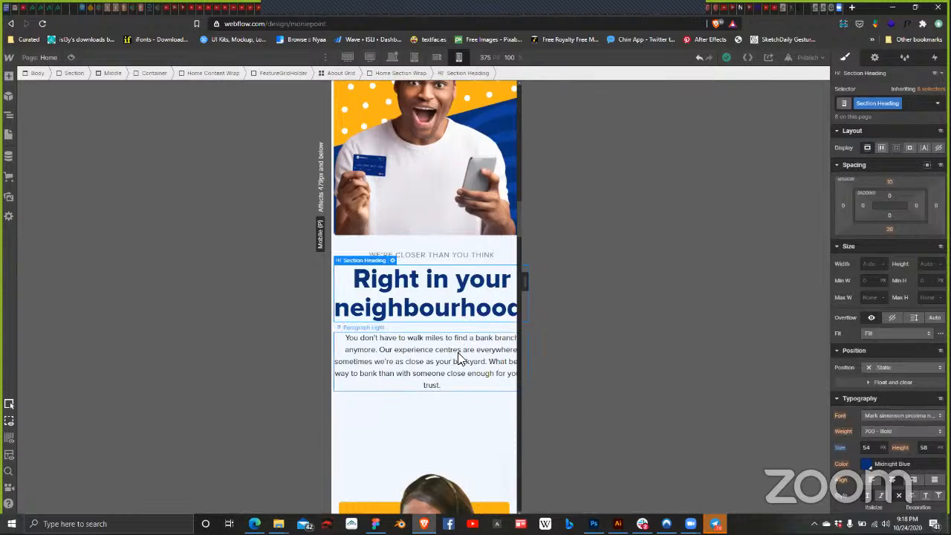
scroll(438, 416, down, 3)
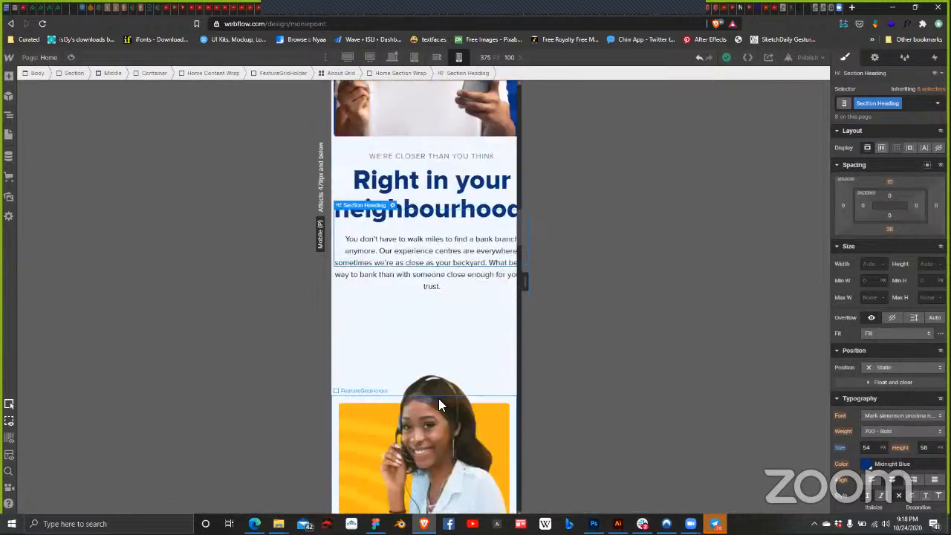
scroll(443, 401, down, 5)
scroll(447, 401, down, 3)
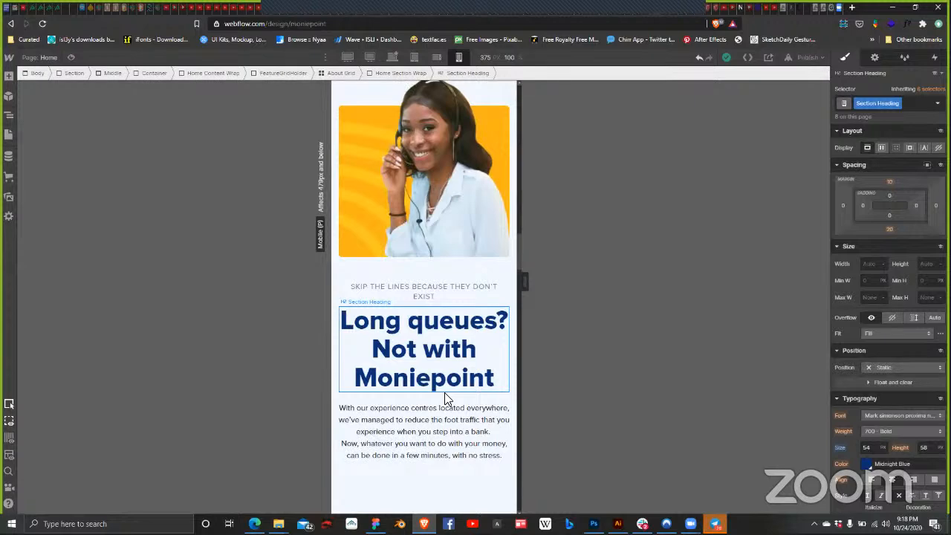
scroll(461, 405, down, 4)
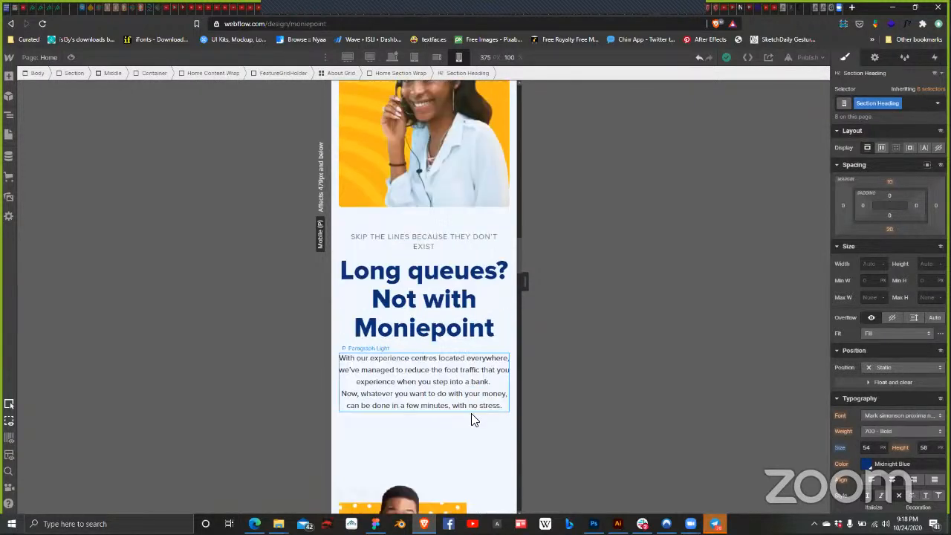
scroll(461, 406, down, 6)
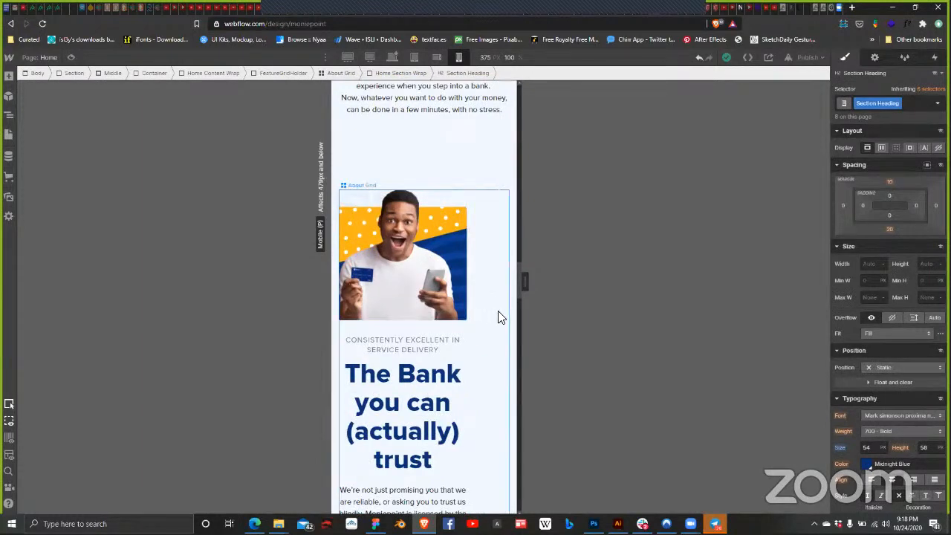
click(501, 206)
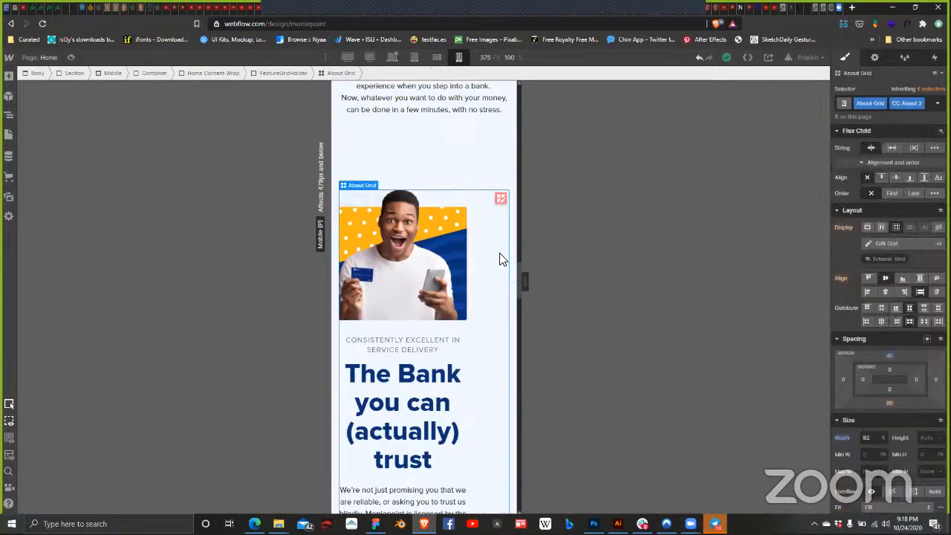
click(500, 199)
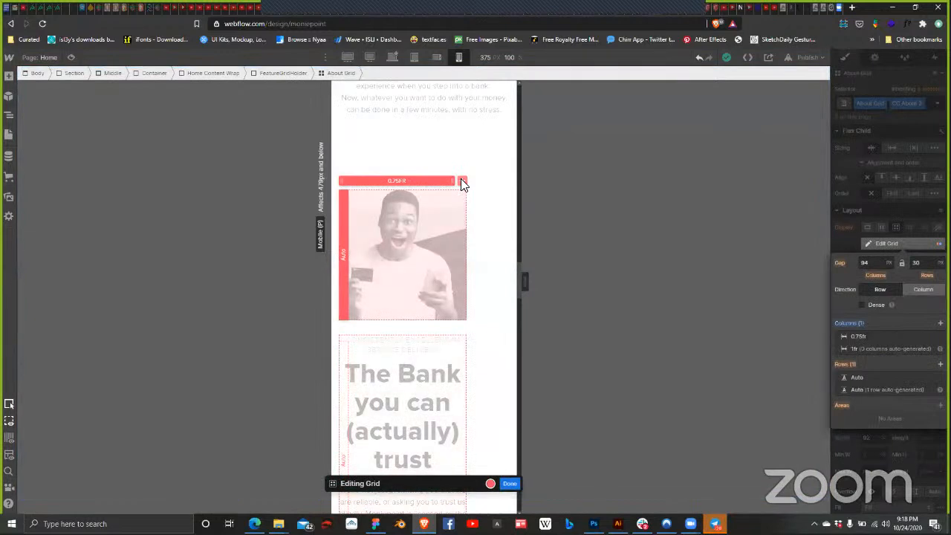
drag(460, 182, 514, 269)
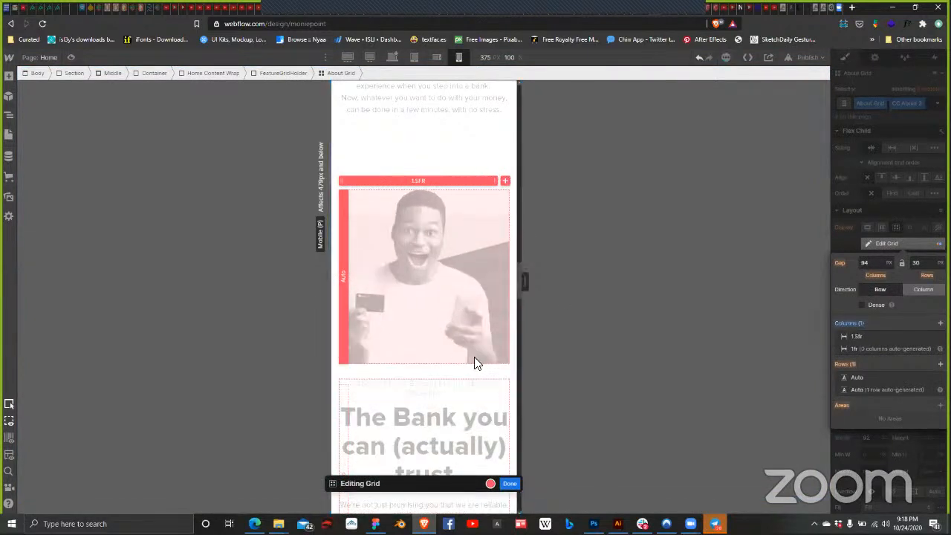
scroll(474, 358, down, 5)
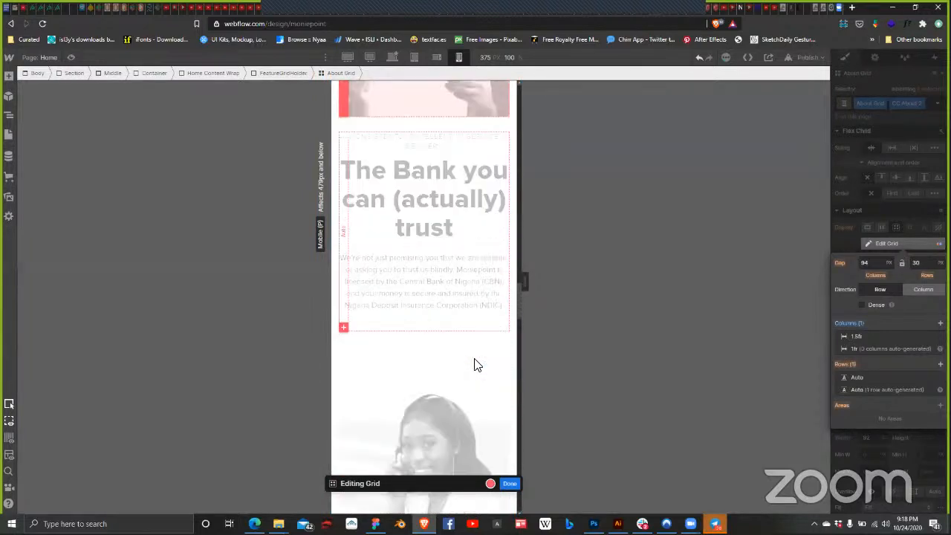
scroll(469, 360, down, 8)
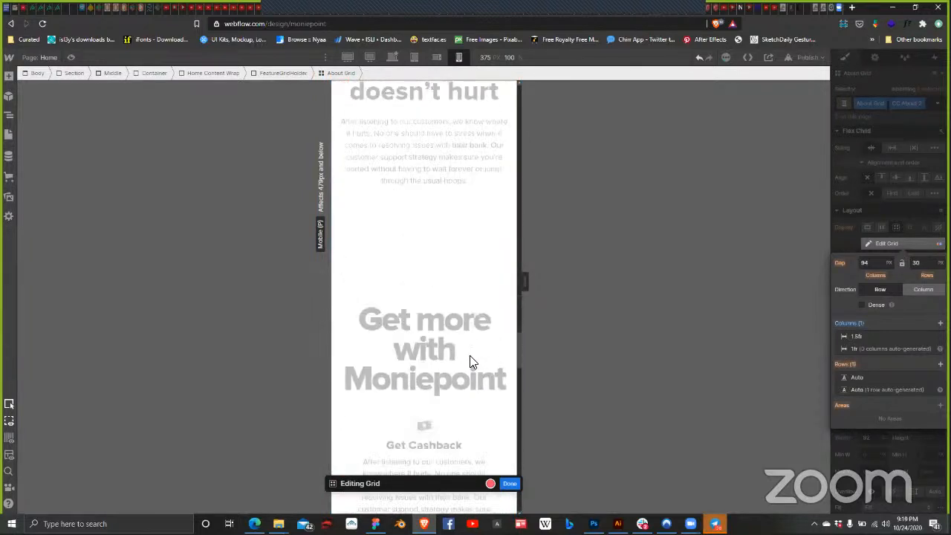
key(Escape)
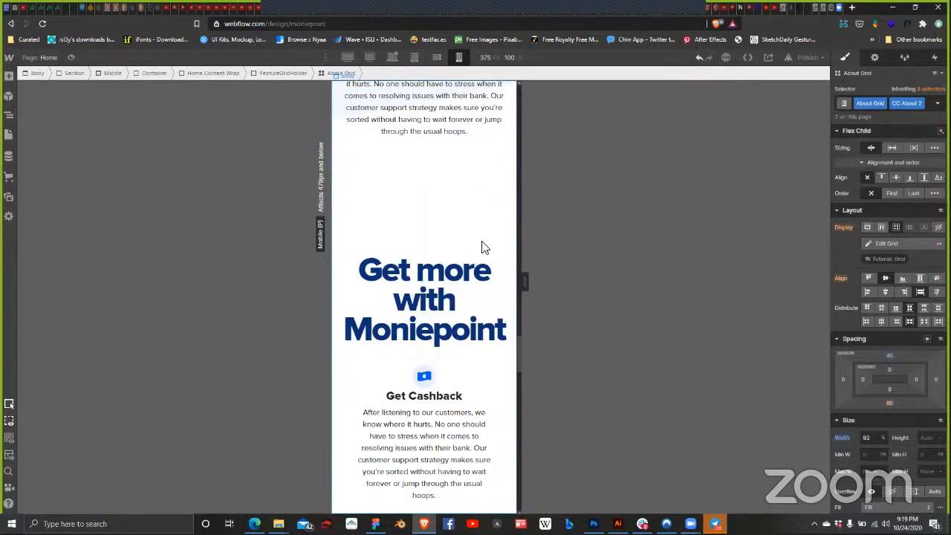
Step: Review the mobile layout of the home page sections from "Right in your neighbourhood" to the "Download Moniepoint" block
scroll(482, 247, up, 3)
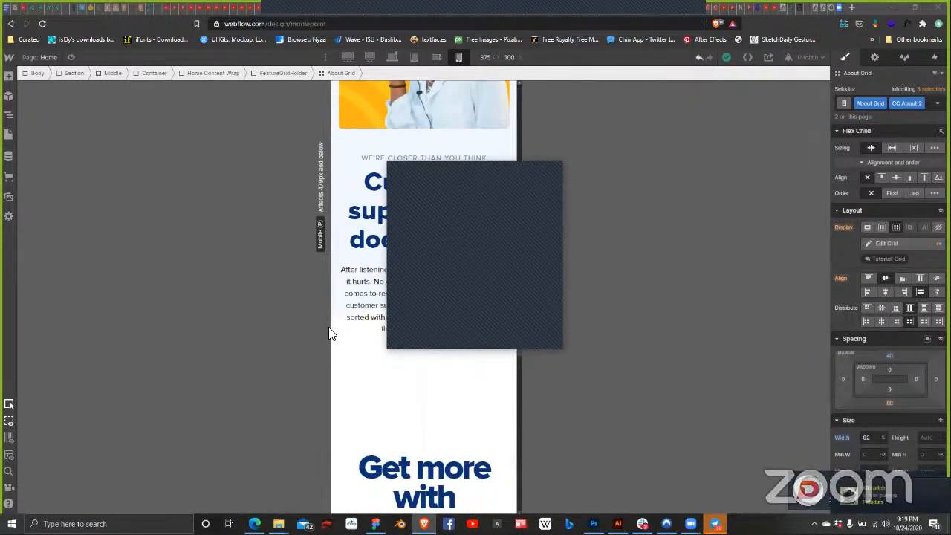
scroll(386, 318, up, 3)
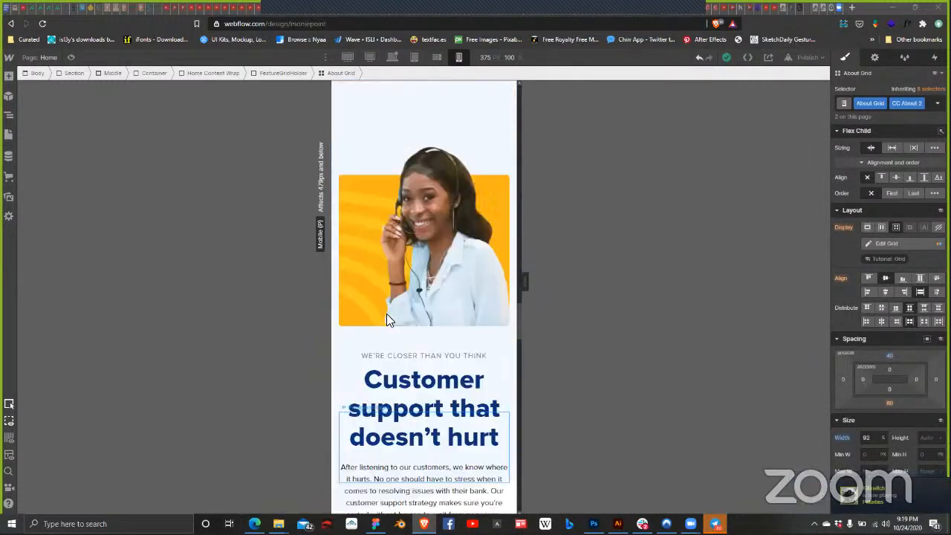
scroll(387, 318, down, 8)
scroll(386, 318, up, 1)
scroll(386, 318, down, 1)
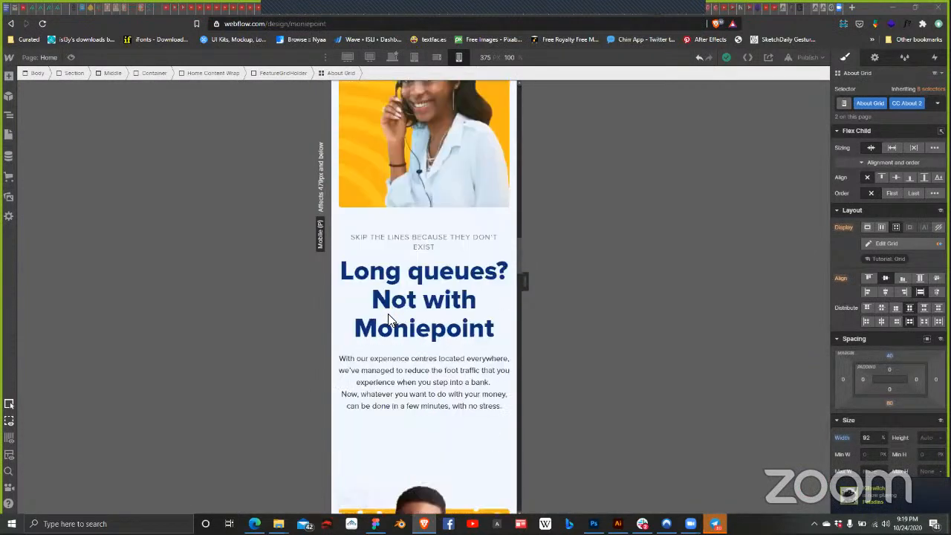
scroll(376, 306, down, 5)
scroll(375, 306, down, 8)
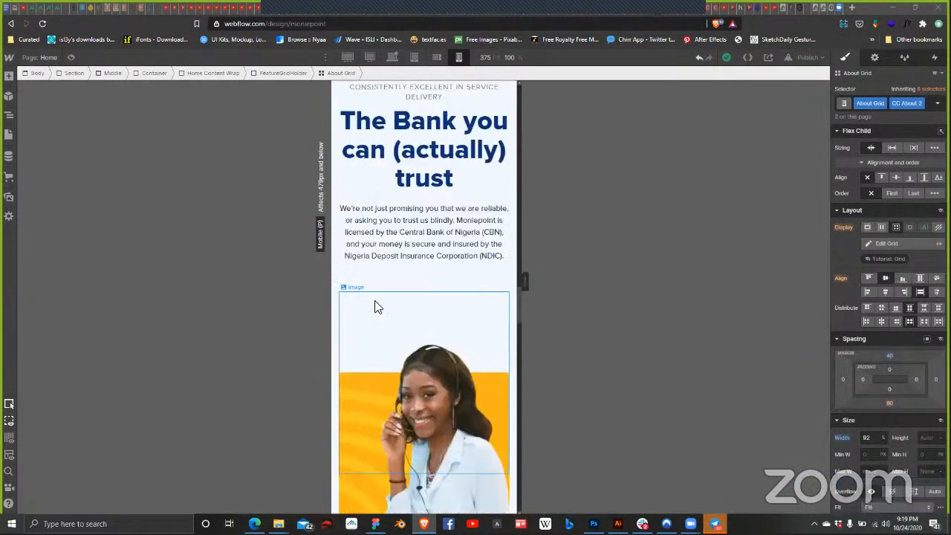
scroll(446, 297, down, 8)
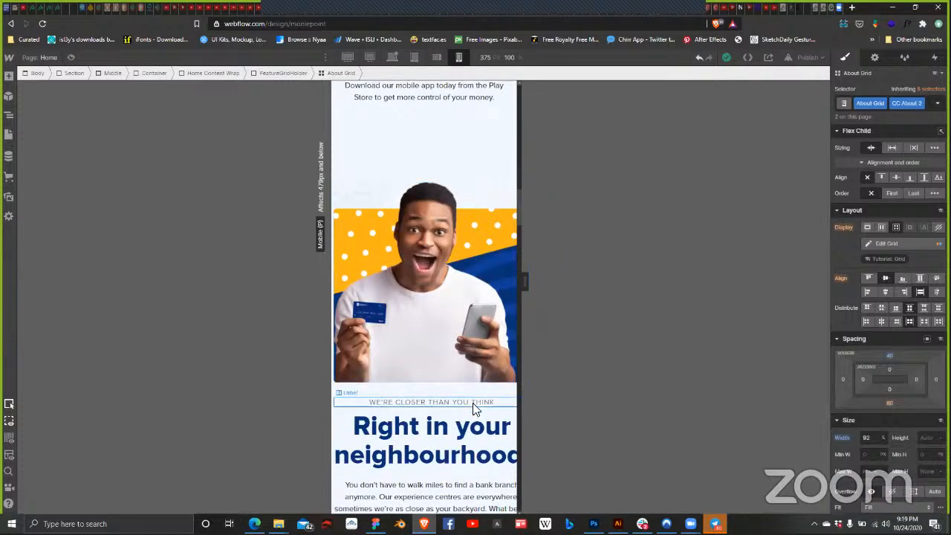
scroll(472, 427, down, 3)
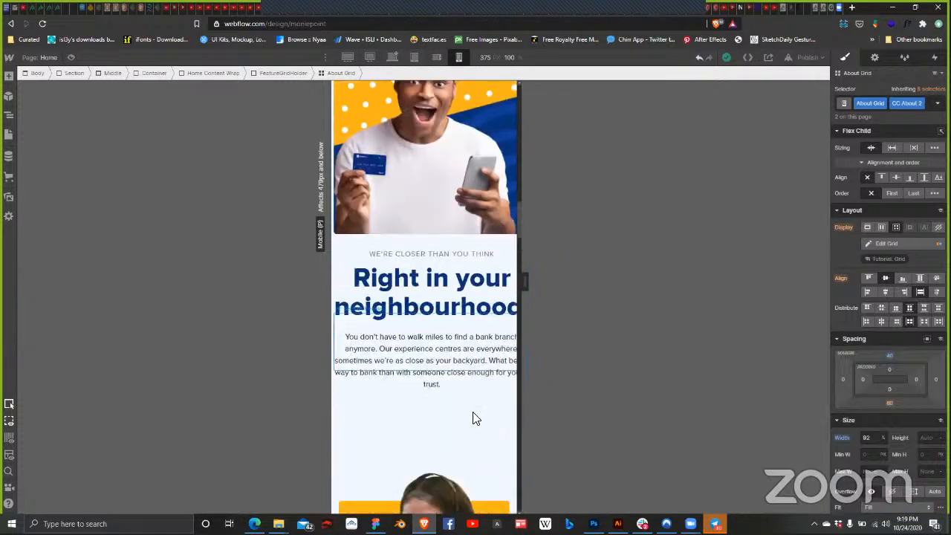
scroll(448, 301, down, 8)
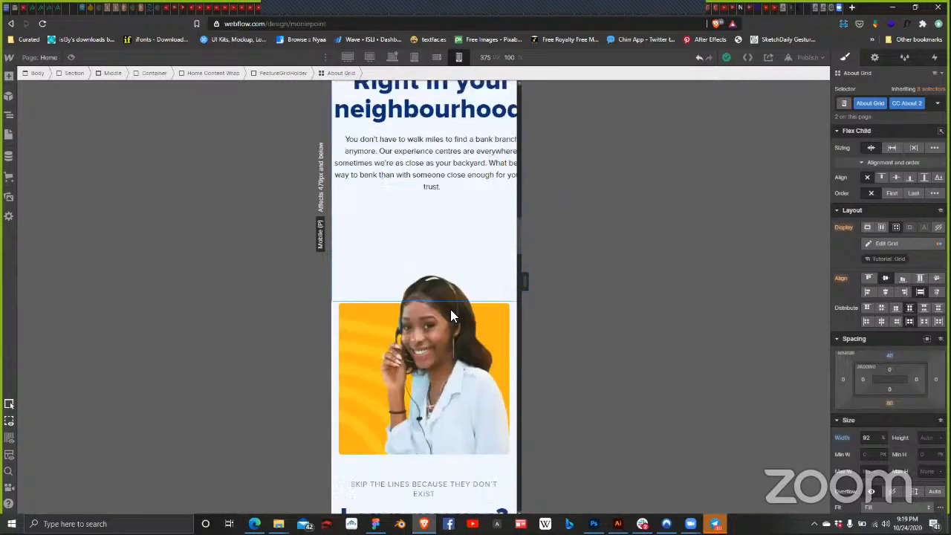
scroll(449, 319, down, 10)
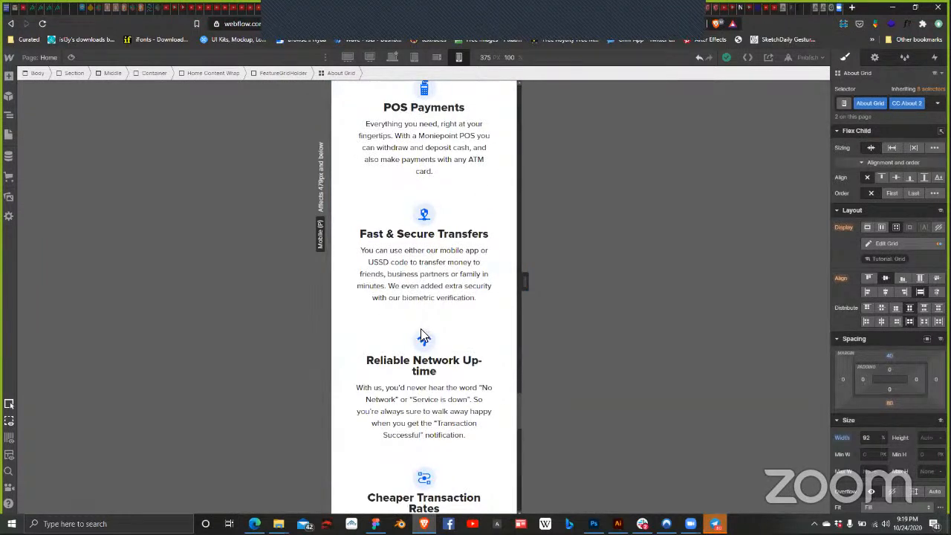
scroll(410, 327, down, 5)
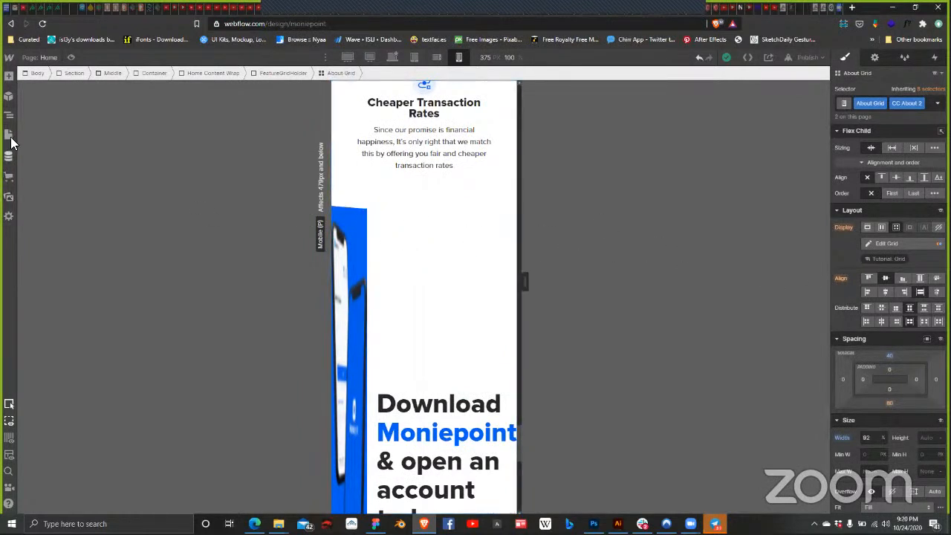
Step: Collapse the Container inside Middle and the second Section in the page's element tree
click(9, 116)
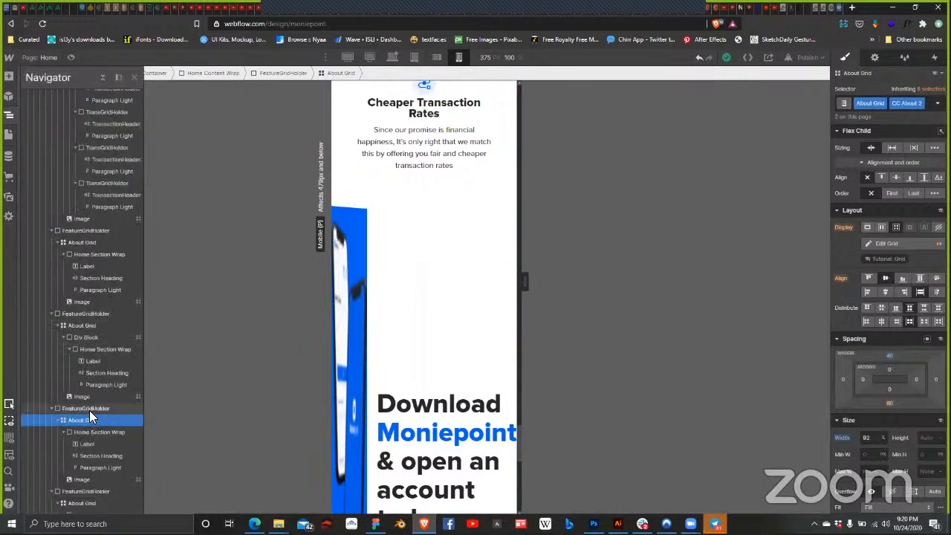
scroll(94, 168, up, 5)
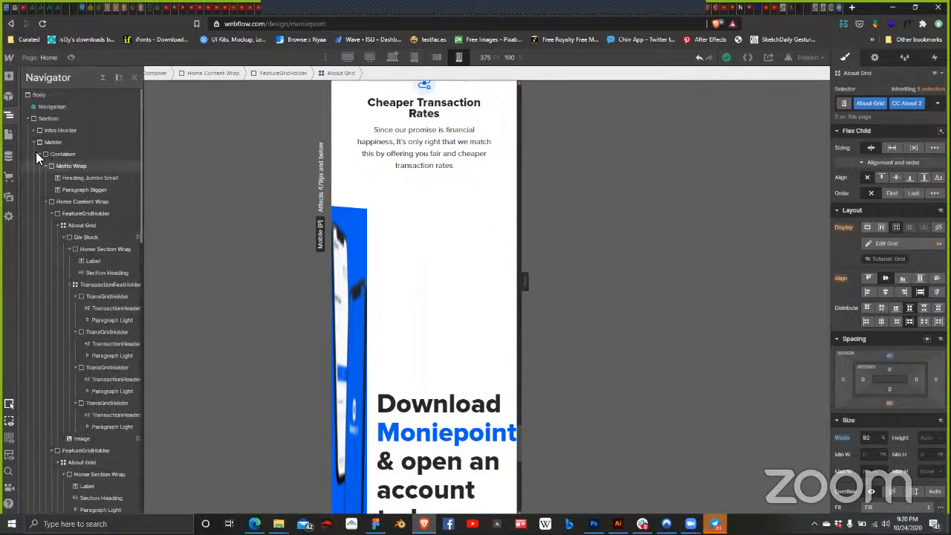
click(40, 153)
click(28, 165)
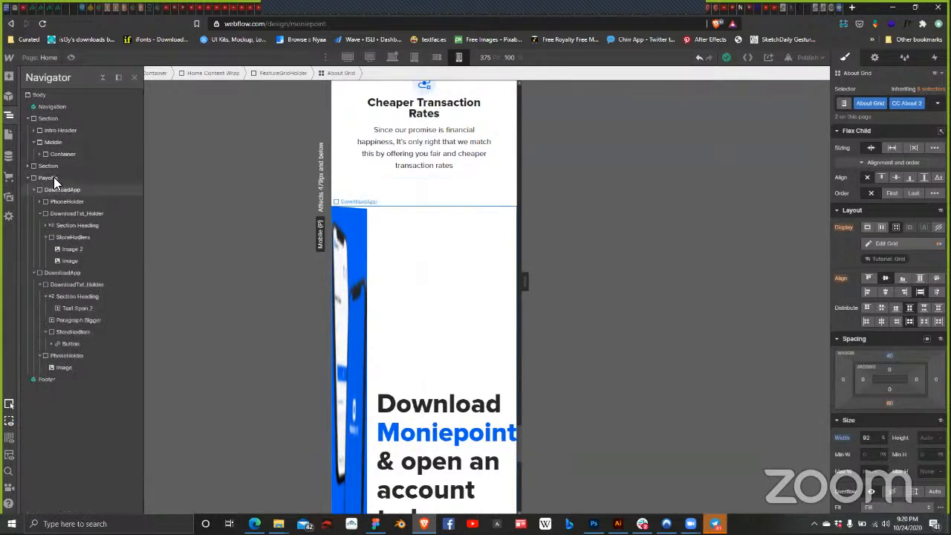
Step: Set the flex direction of the first DownloadApp block inside Payoffs to vertical and check the stacked phone image and text
click(54, 177)
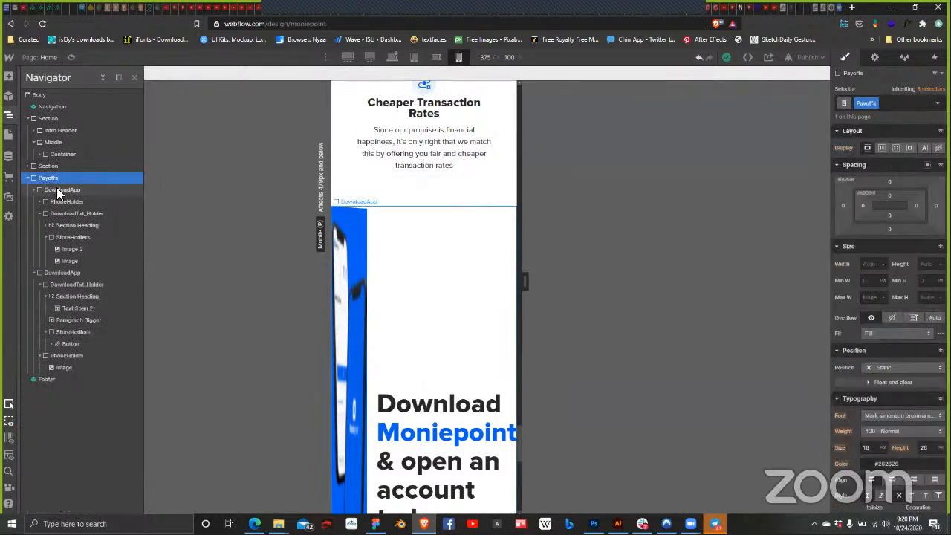
click(56, 188)
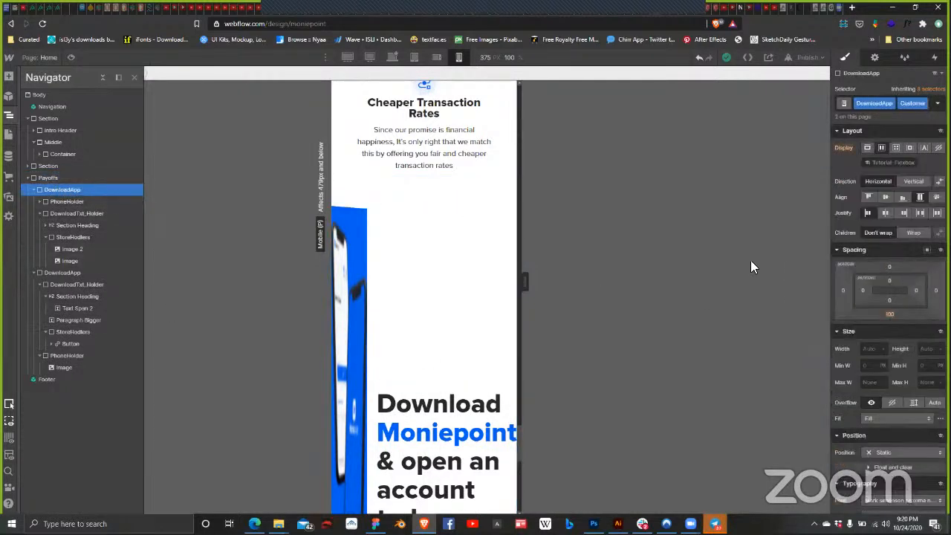
scroll(448, 271, down, 2)
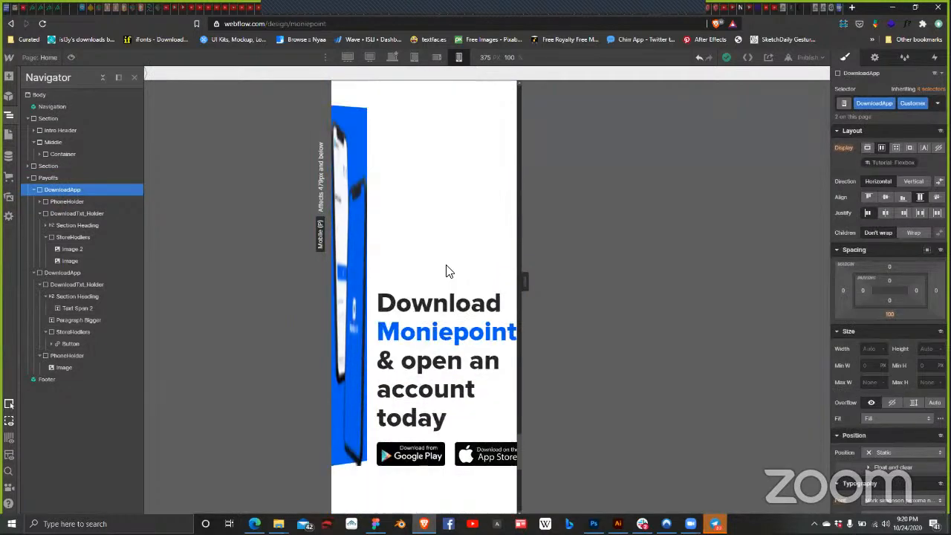
scroll(448, 271, down, 3)
scroll(564, 259, up, 3)
scroll(497, 271, up, 4)
click(913, 180)
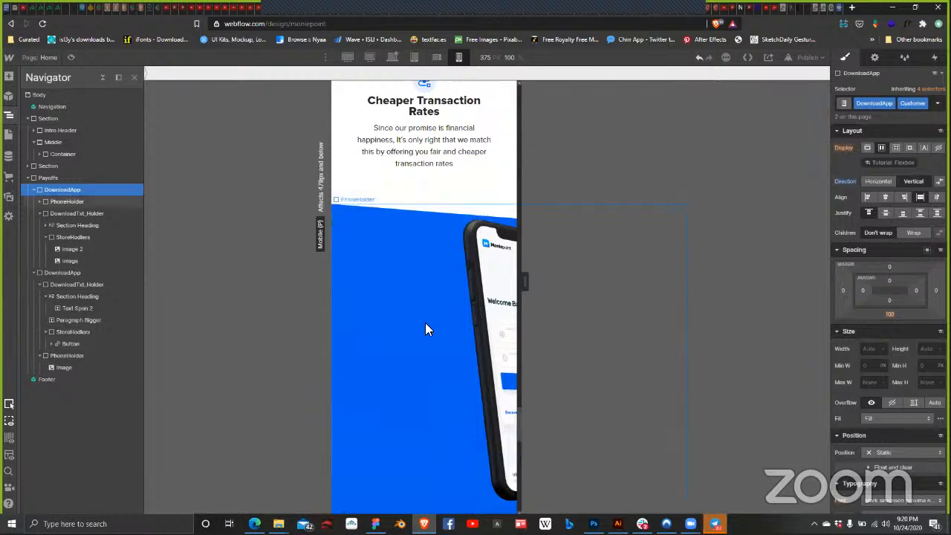
scroll(425, 322, down, 4)
scroll(420, 320, down, 3)
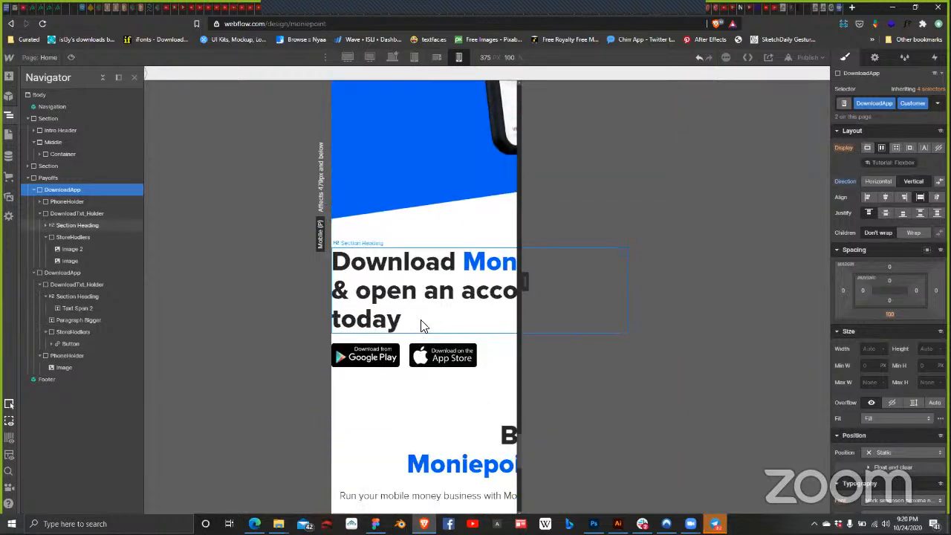
scroll(421, 324, up, 5)
click(678, 265)
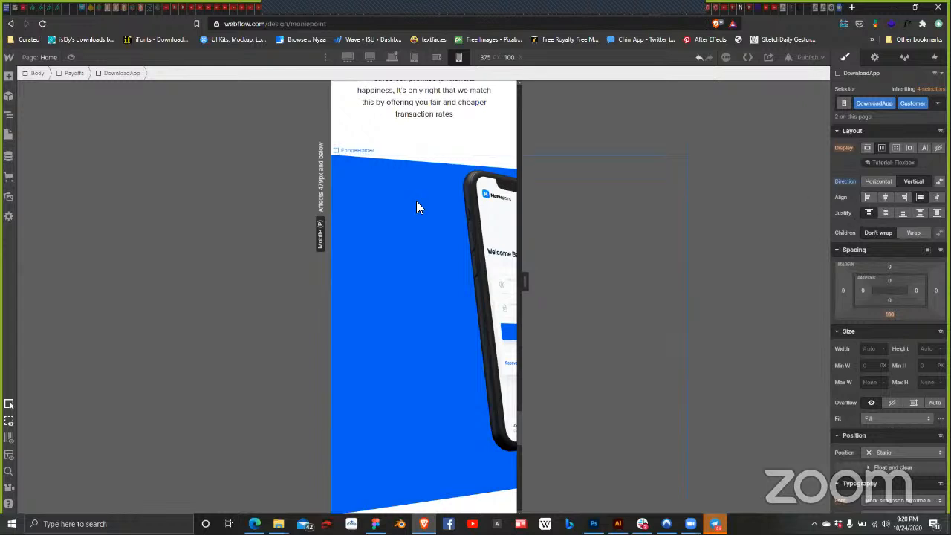
Step: Set the PhoneHolder's justification in the first DownloadApp block to center, trying start alignment as well
click(8, 115)
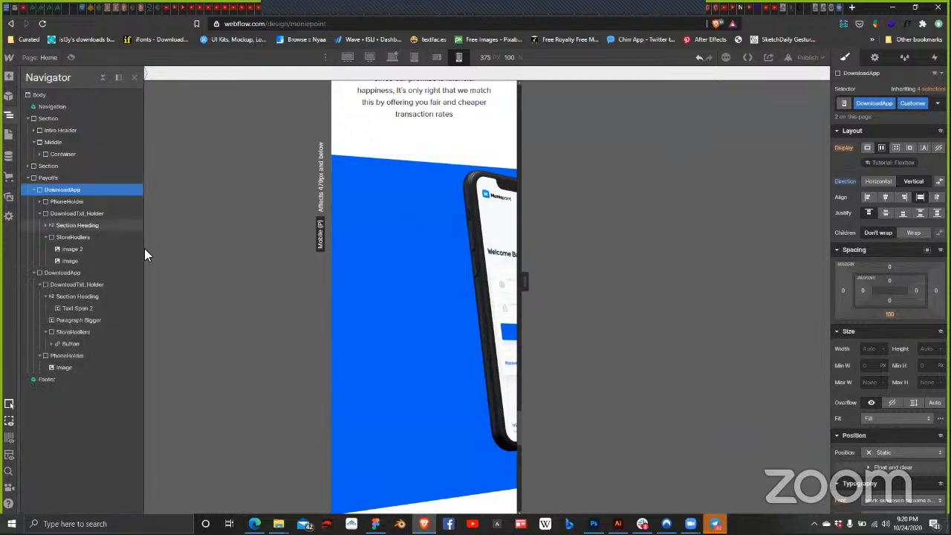
click(40, 201)
click(40, 201)
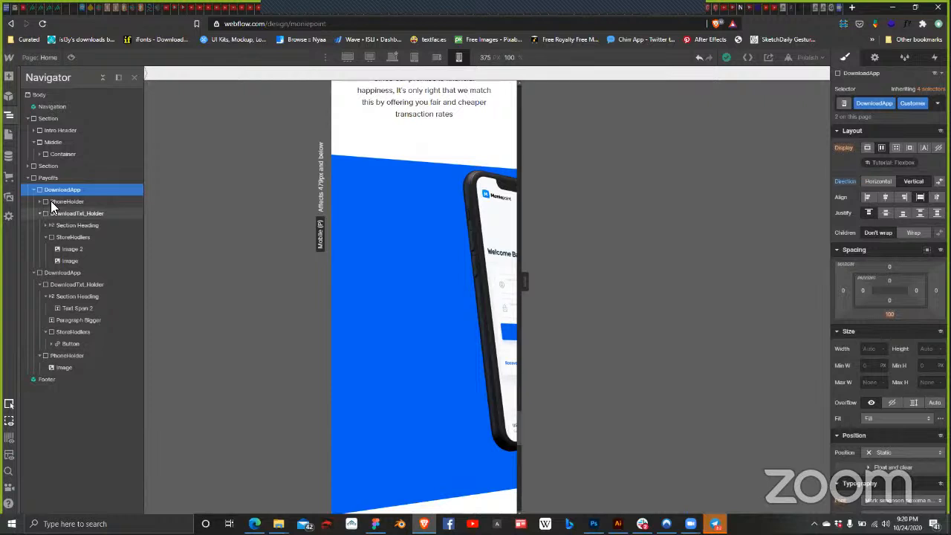
click(56, 201)
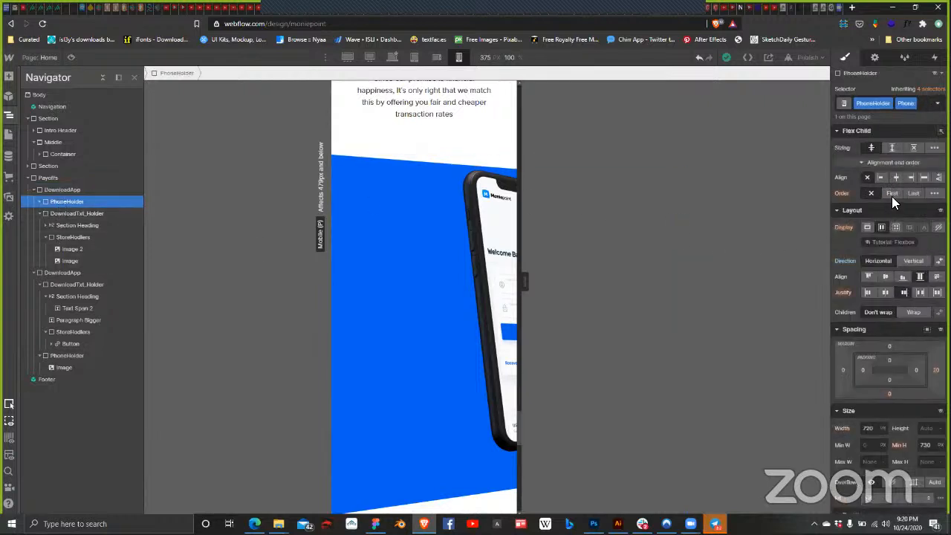
click(884, 294)
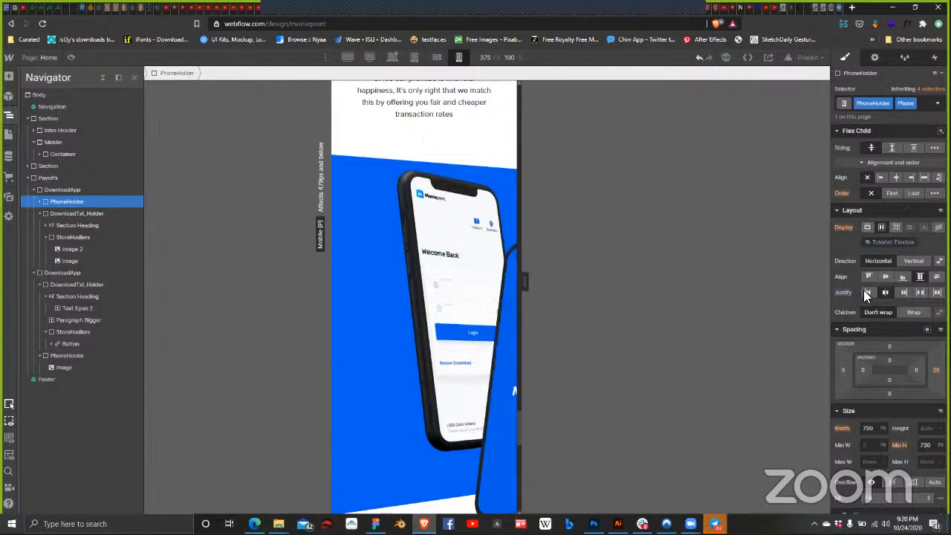
click(866, 292)
click(884, 293)
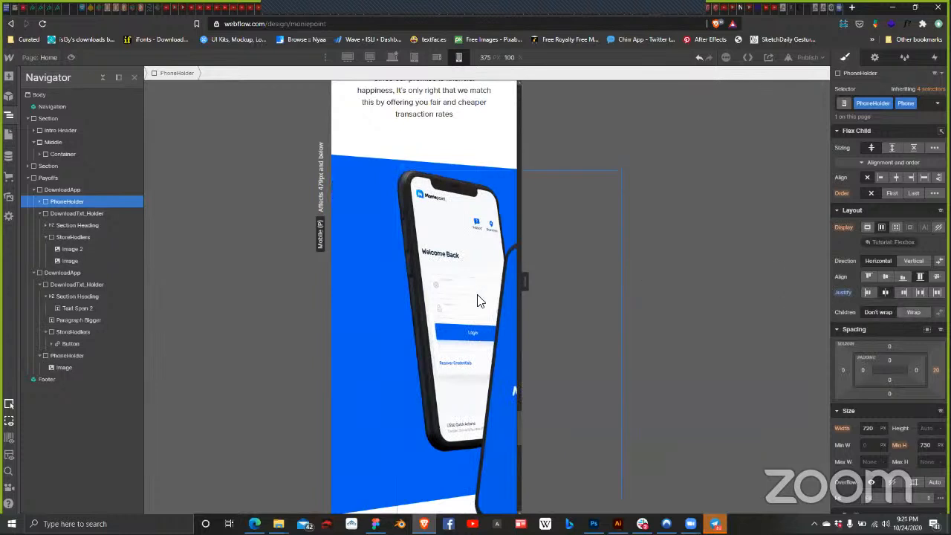
key(z)
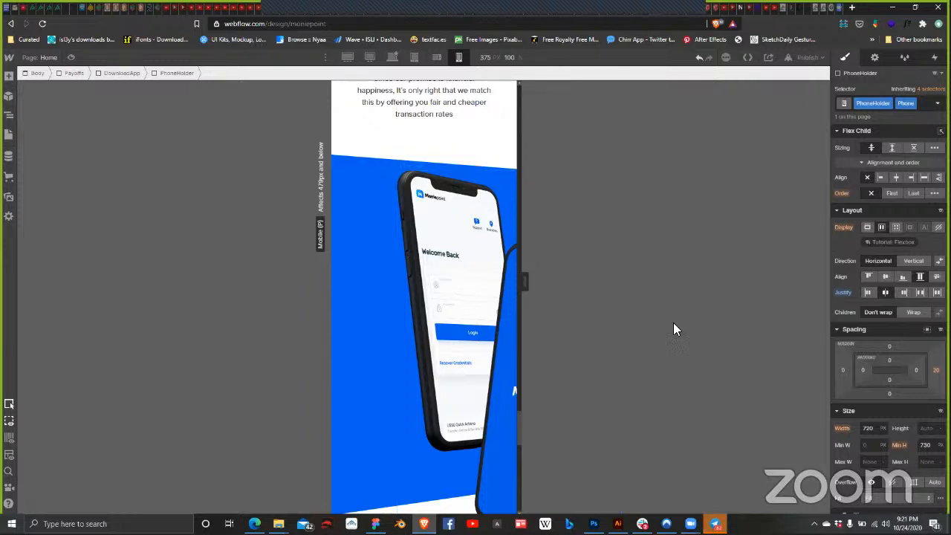
Step: Set the left and right margins of the PhoneHolder in the first DownloadApp block to Auto
drag(933, 370, 949, 370)
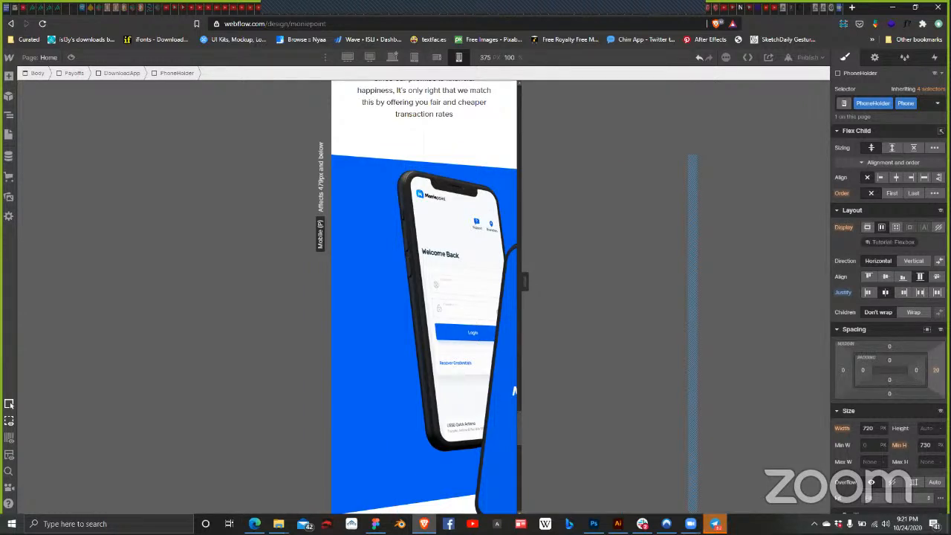
click(935, 369)
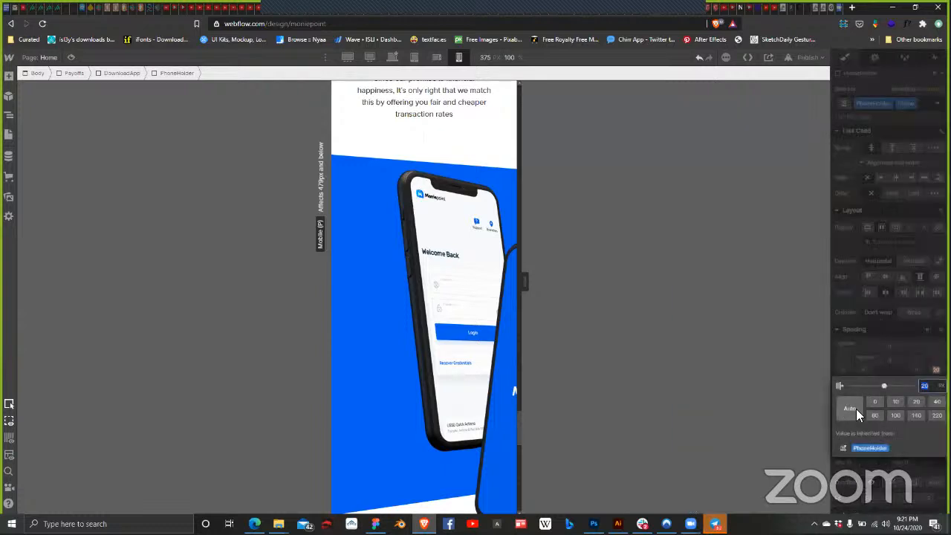
click(851, 409)
click(840, 367)
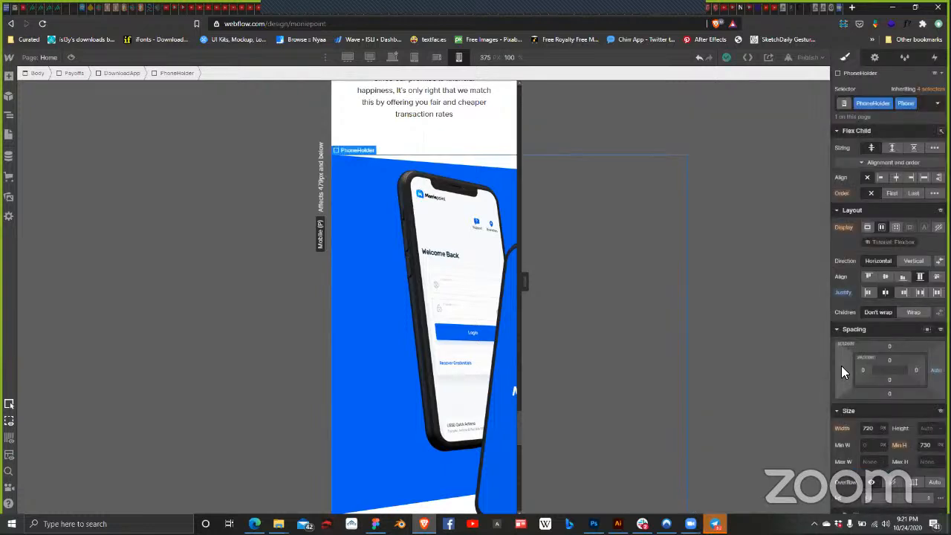
click(843, 370)
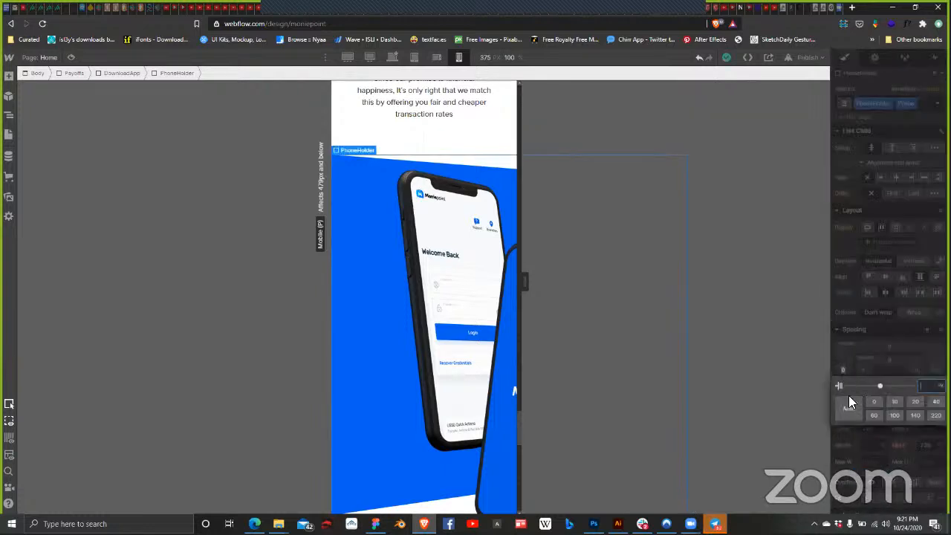
click(454, 290)
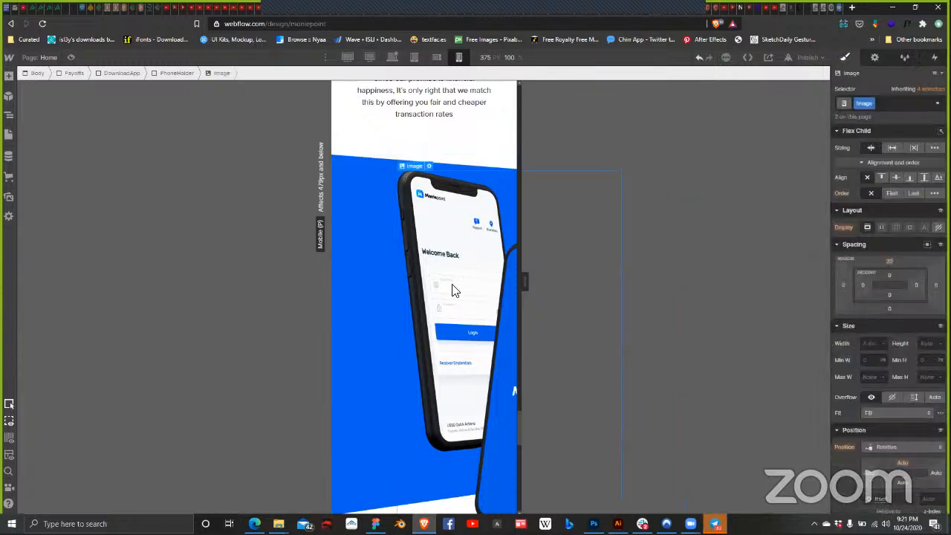
Step: Compare the PhoneHolder and its image in the page's element tree and try start justification on the PhoneHolder
click(9, 115)
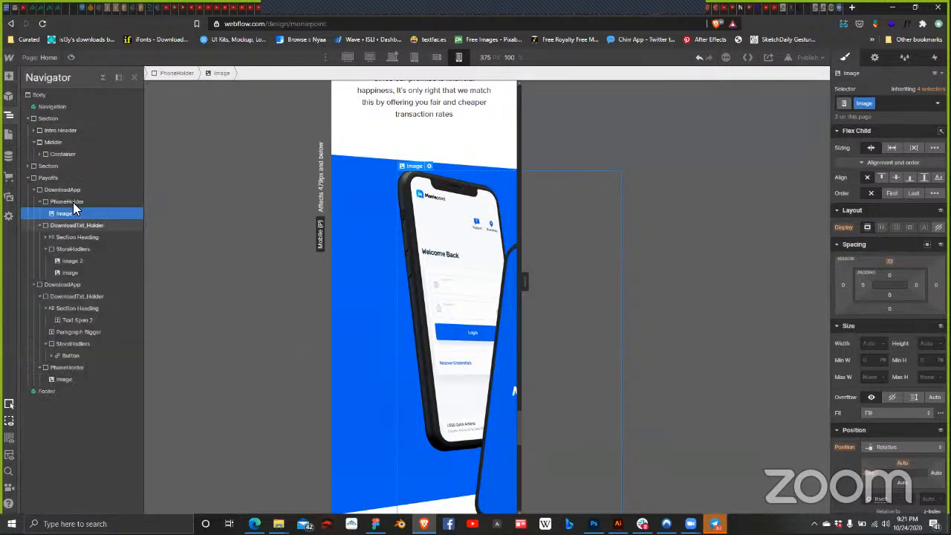
click(73, 202)
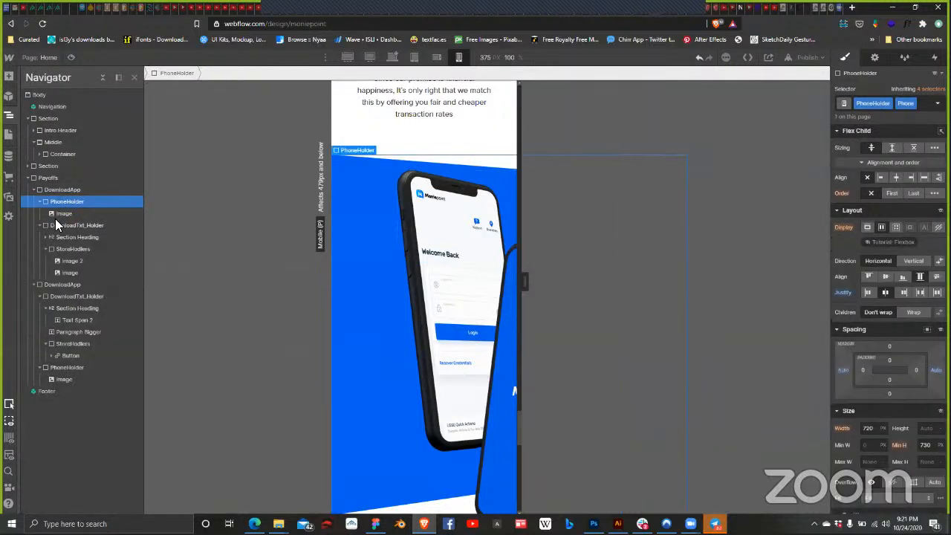
click(63, 213)
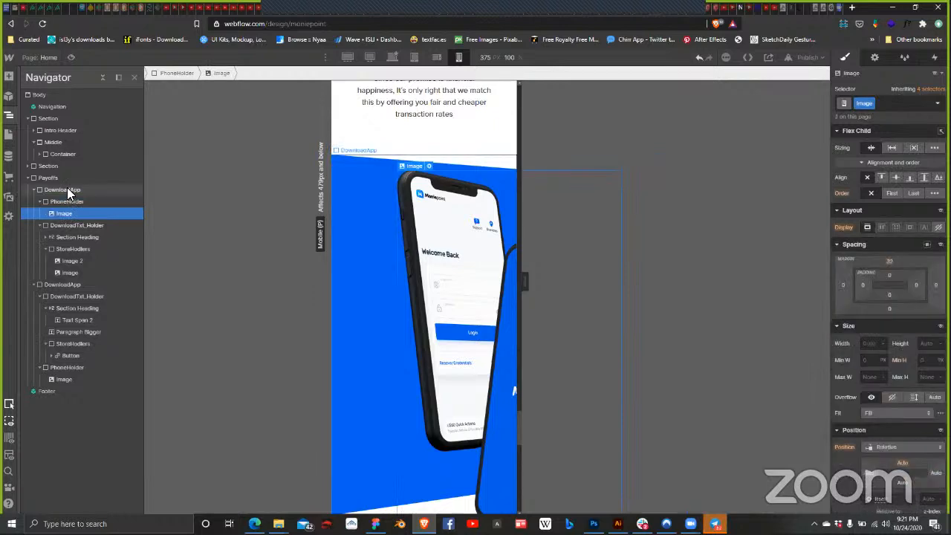
click(67, 189)
click(69, 199)
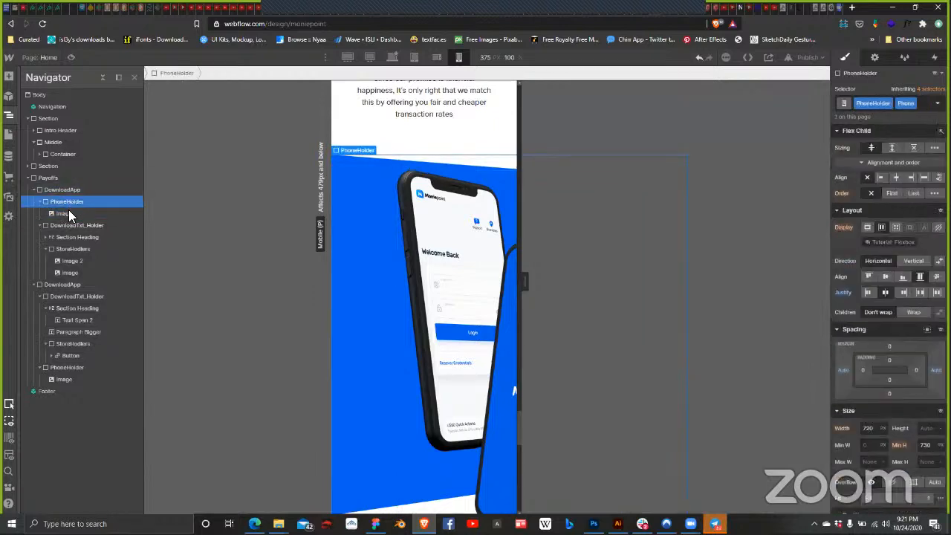
click(69, 213)
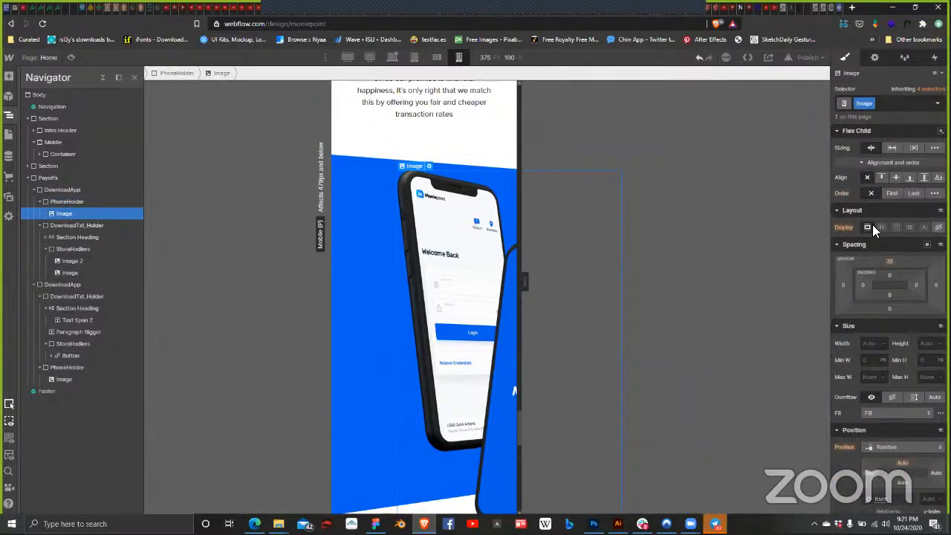
click(103, 202)
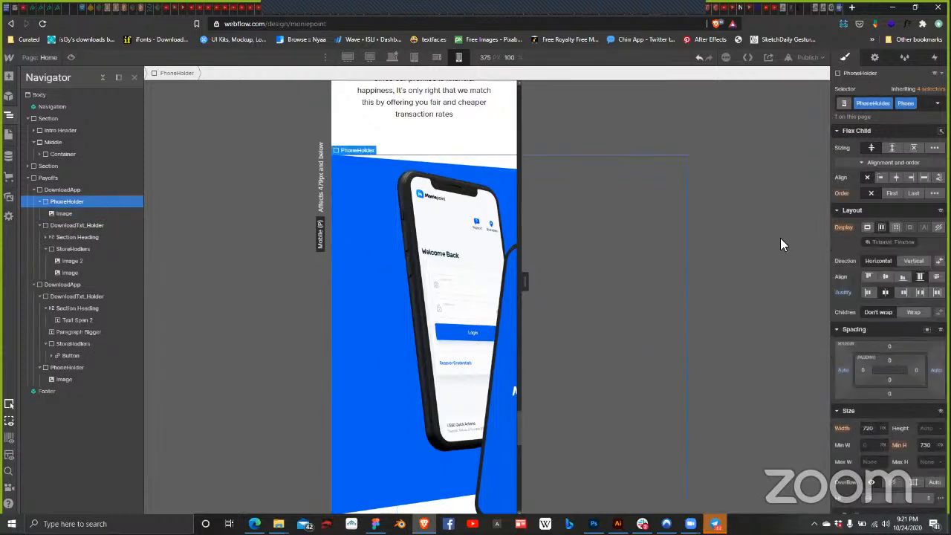
click(865, 292)
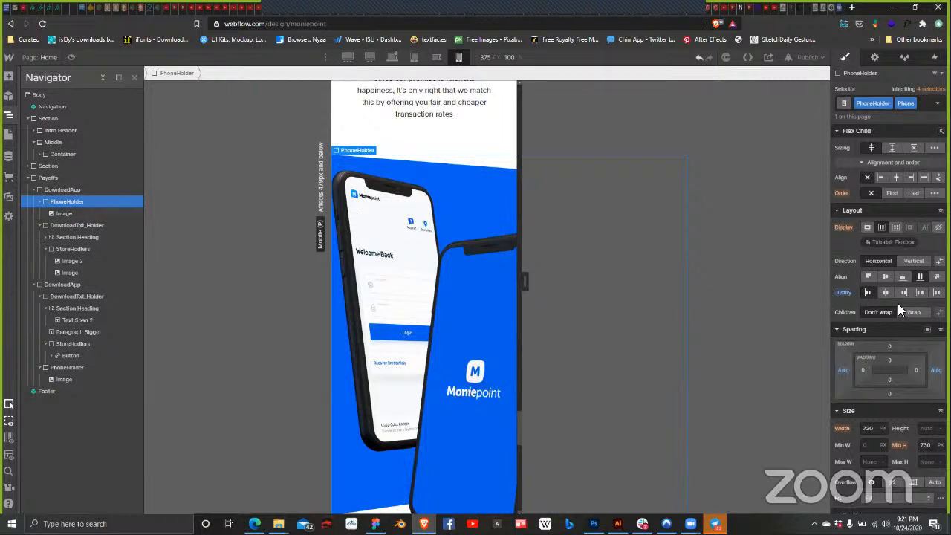
Step: Set the PhoneHolder's width to 100% so the phone image fits the mobile screen
scroll(908, 249, down, 4)
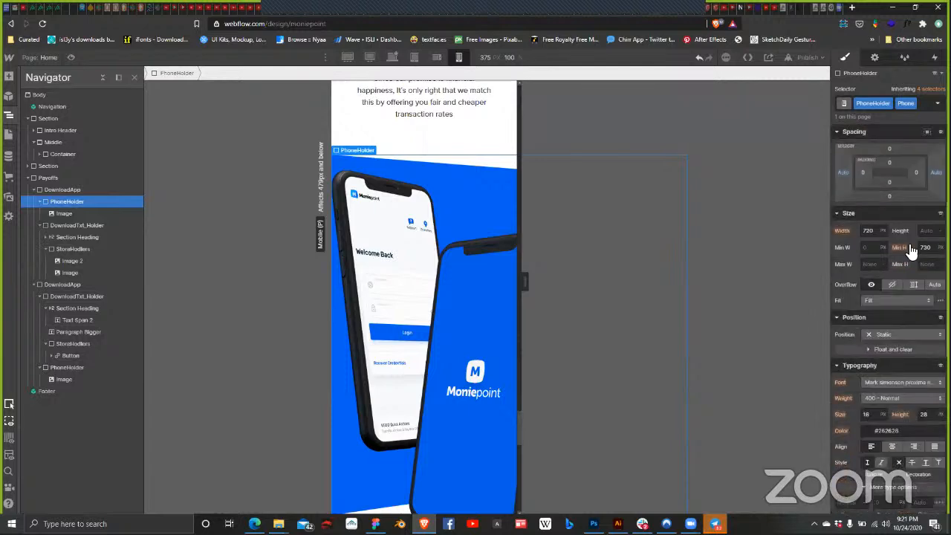
scroll(910, 250, up, 4)
click(869, 428)
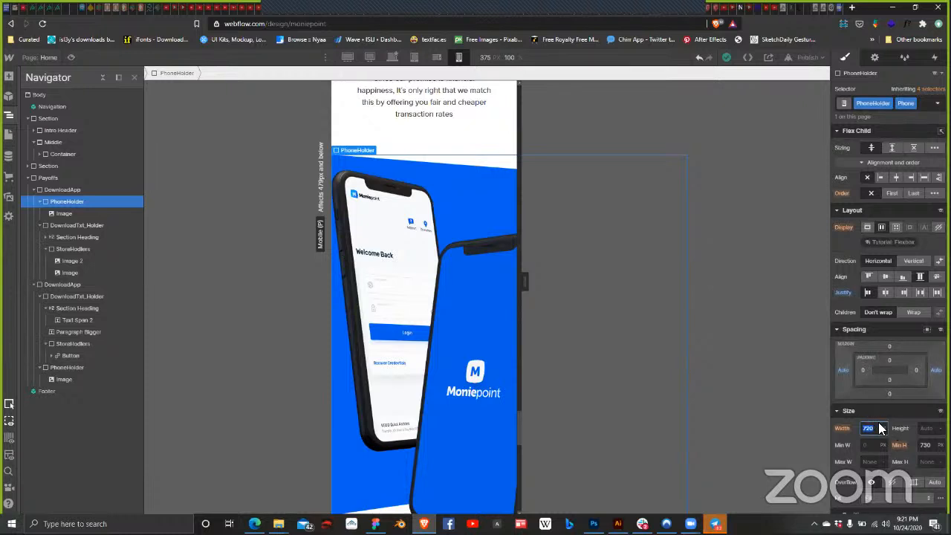
click(881, 429)
click(886, 442)
click(882, 428)
text(130)
key(BackSpace)
key(BackSpace)
text(00)
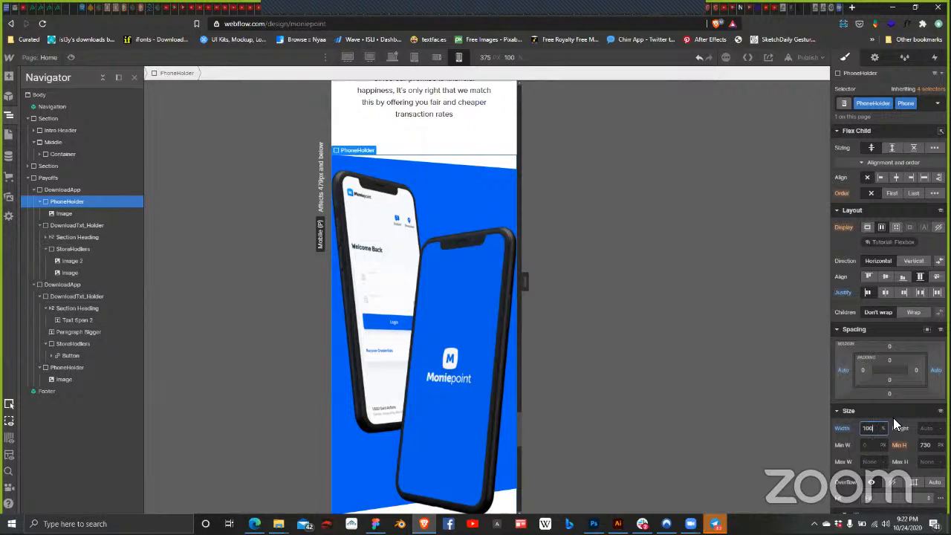
scroll(461, 260, down, 3)
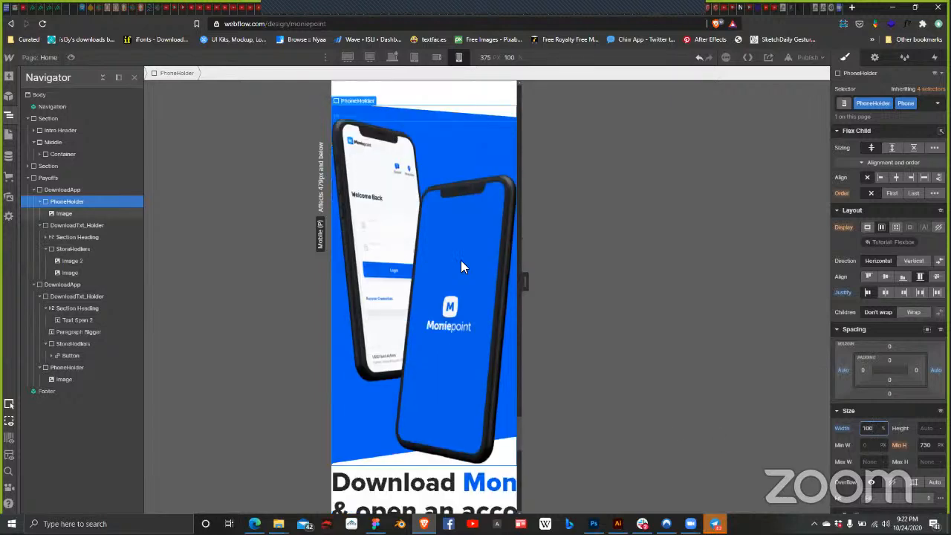
scroll(464, 241, up, 1)
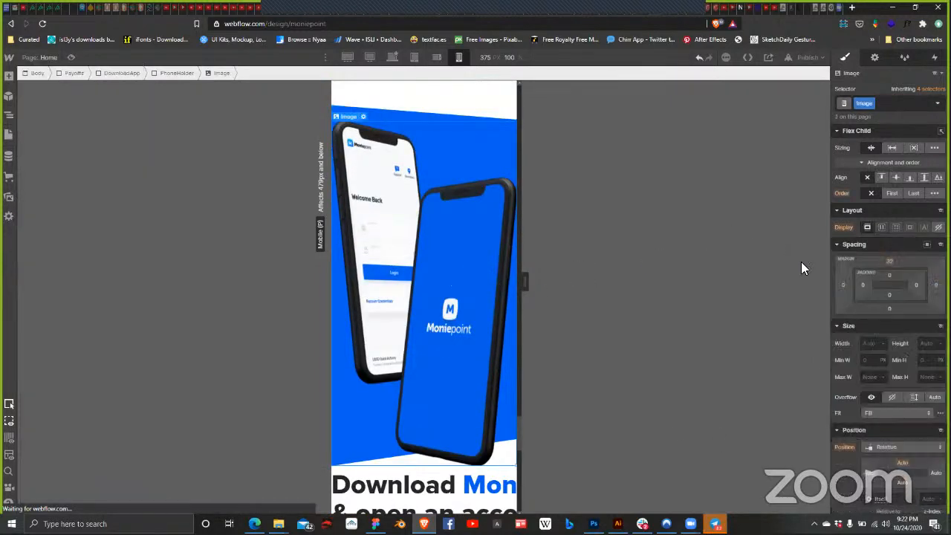
Step: Try a width of 100% on the phone image, then reset it to Auto
click(881, 343)
click(888, 284)
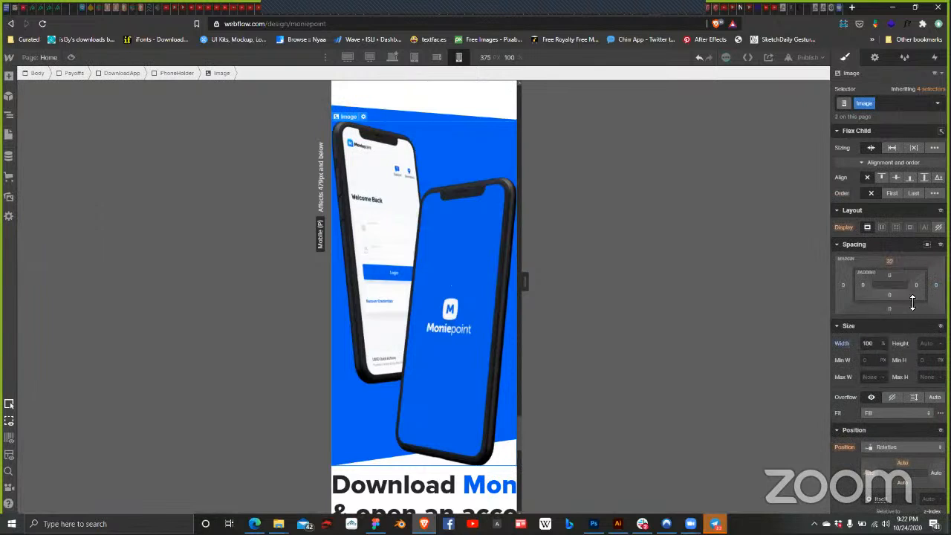
click(874, 343)
key(Down)
key(shift+Up)
key(shift+Down)
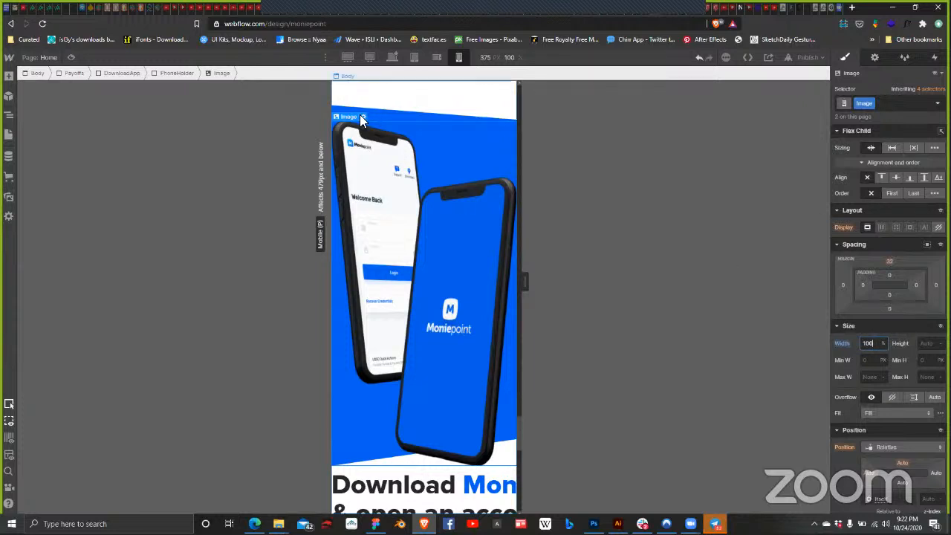
click(881, 341)
click(885, 403)
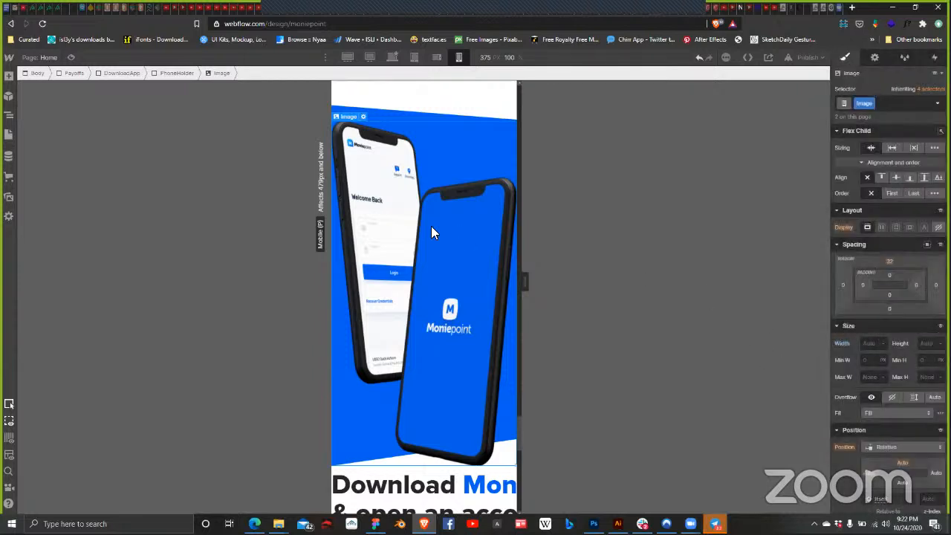
Step: Try a width of 374 in the phone image's settings, then restore 454 and close the settings
click(363, 116)
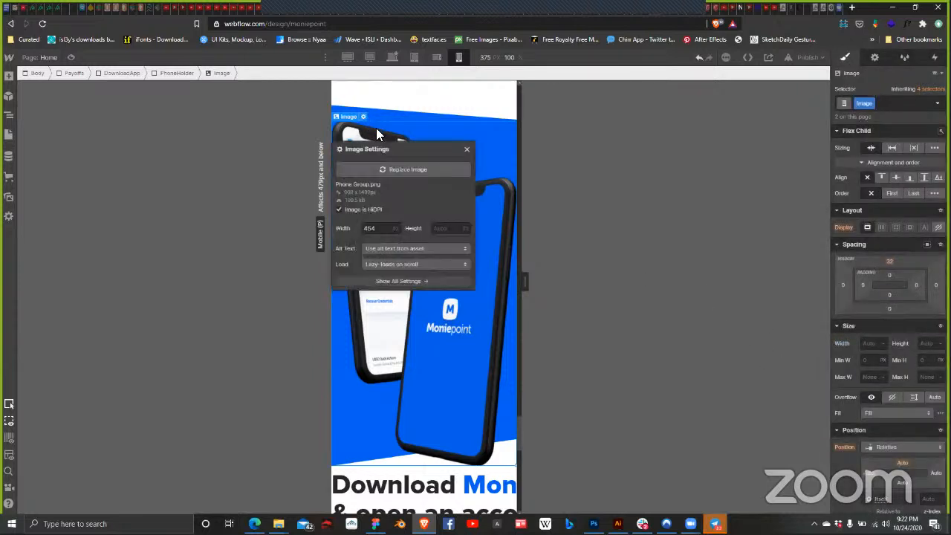
click(380, 228)
key(BackSpace)
key(BackSpace)
key(BackSpace)
text(374)
key(Left)
key(BackSpace)
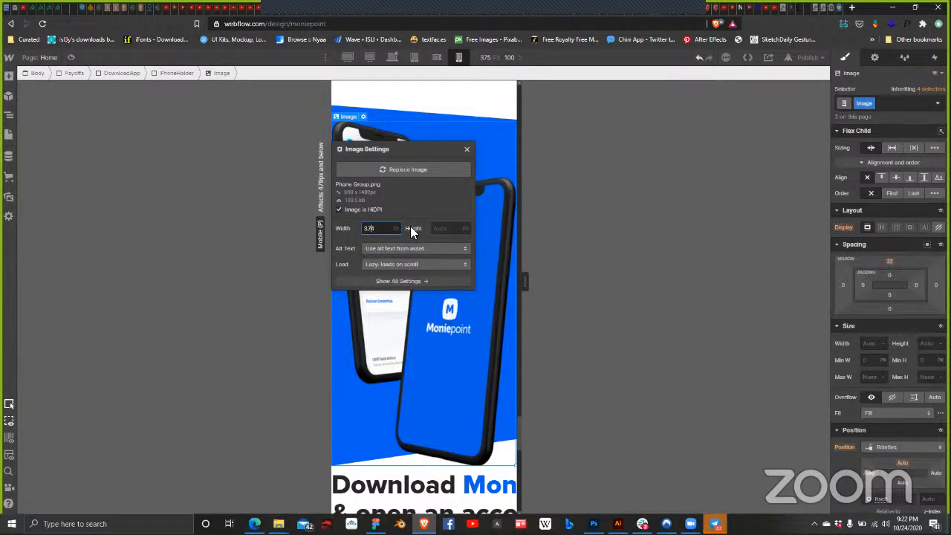
key(BackSpace)
key(BackSpace)
text(45)
key(Return)
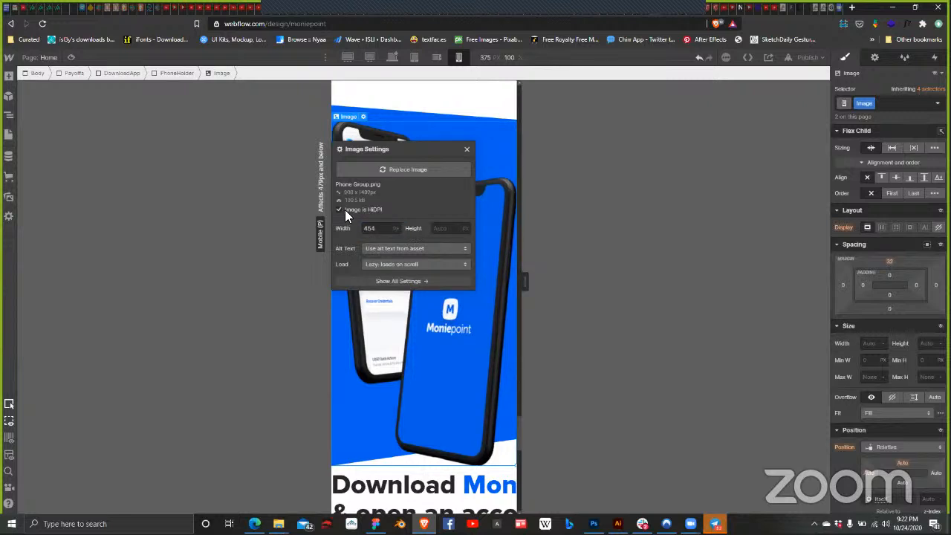
click(466, 150)
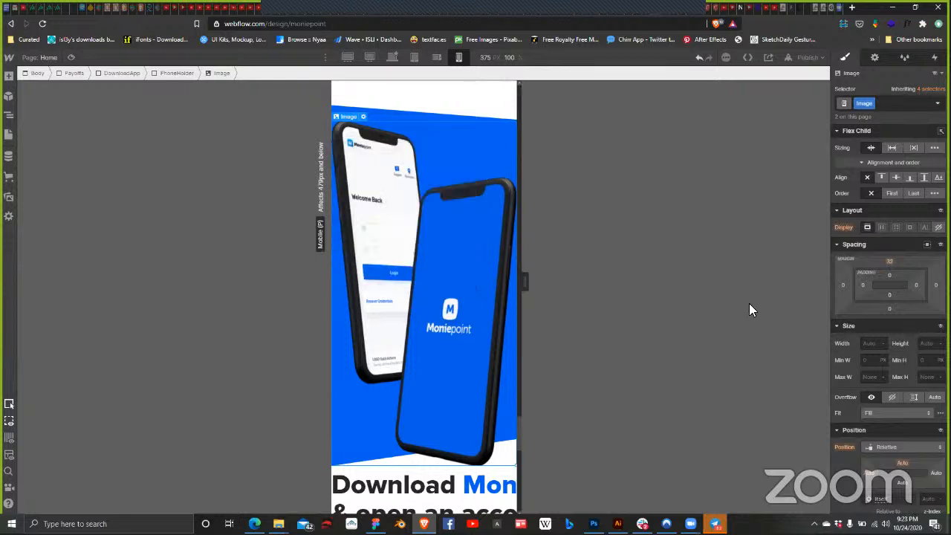
Step: Set the phone image's width to 330 px for the mobile portrait layout
click(883, 342)
text(380)
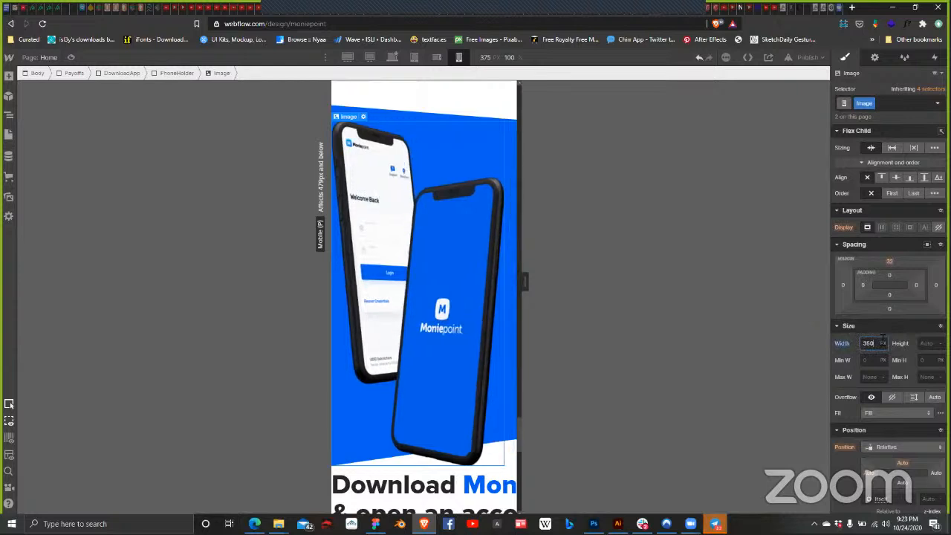
key(BackSpace)
key(BackSpace)
text(30)
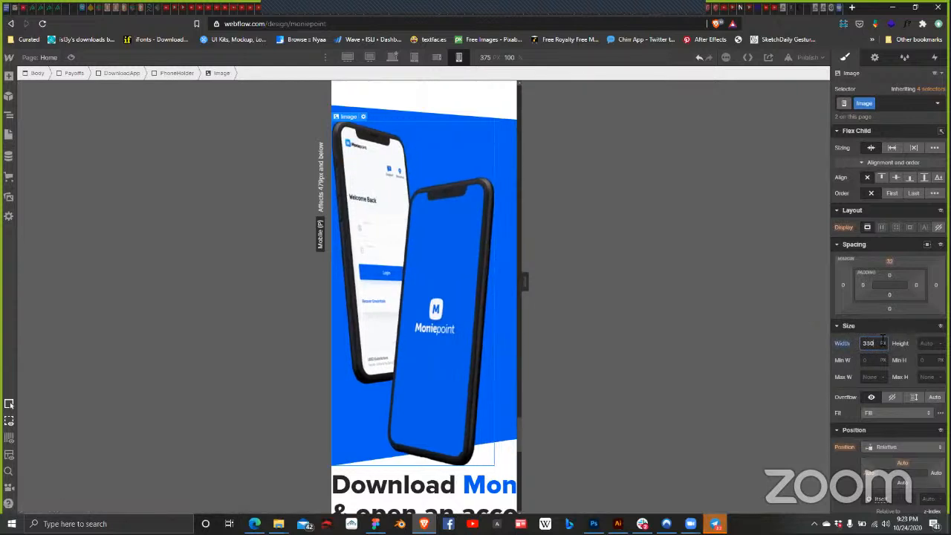
Step: Set the phone image's height to 550 px, adjusting it until the phones look proportionate
click(922, 343)
text(680)
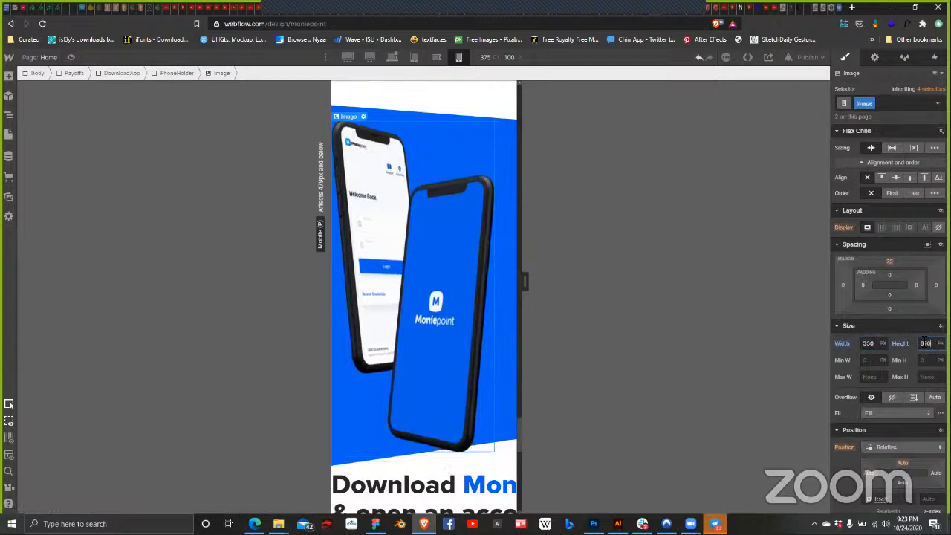
key(shift+Down)
key(shift+Down)
key(shift+Down)
key(shift+Down)
key(shift+Down)
key(shift+Down)
key(shift+Down)
key(shift+Down)
key(shift+Up)
key(shift+Up)
key(shift+Up)
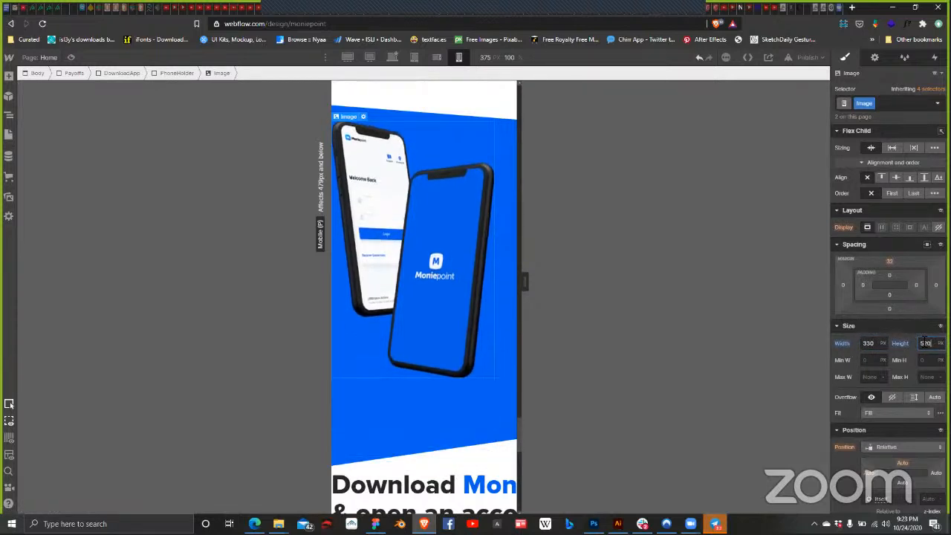
key(shift+Up)
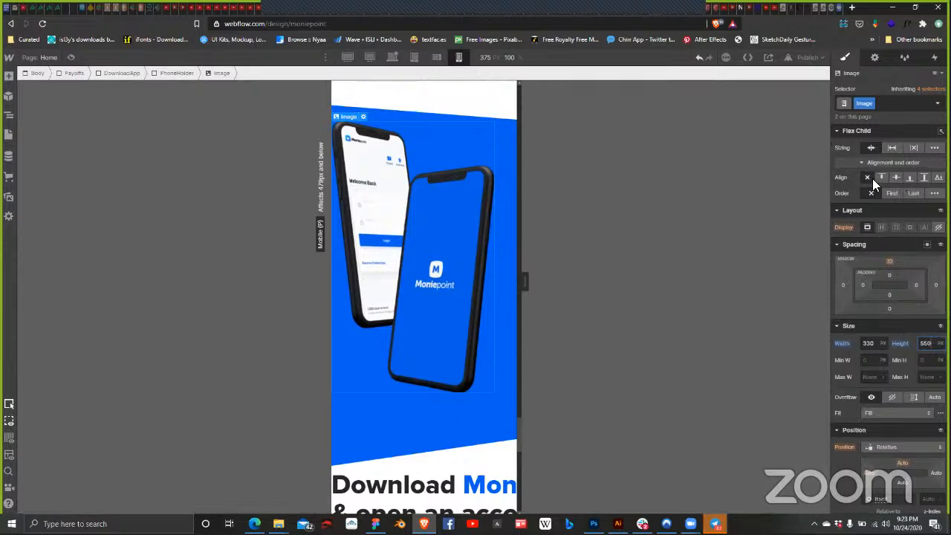
Step: Justify the PhoneHolder's content to center and reduce its minimum height to 600 px
click(502, 173)
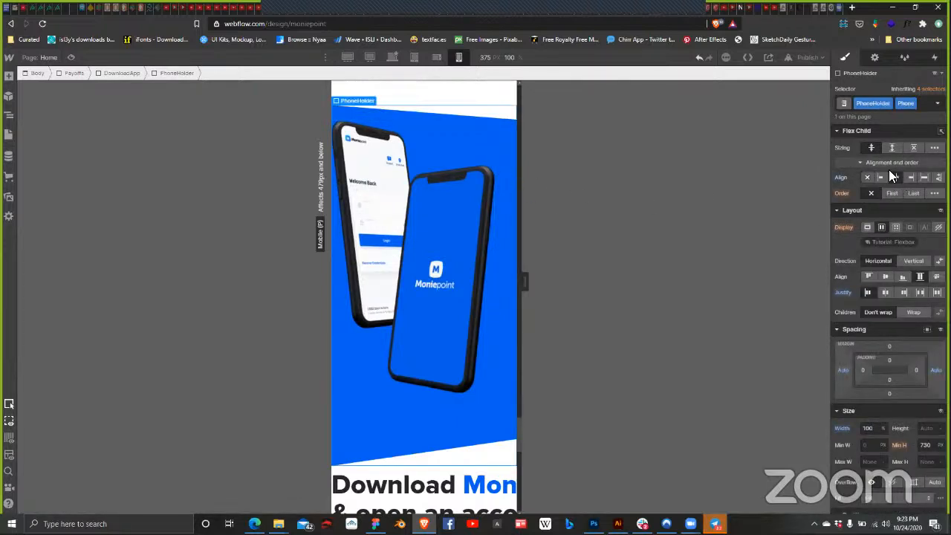
click(882, 293)
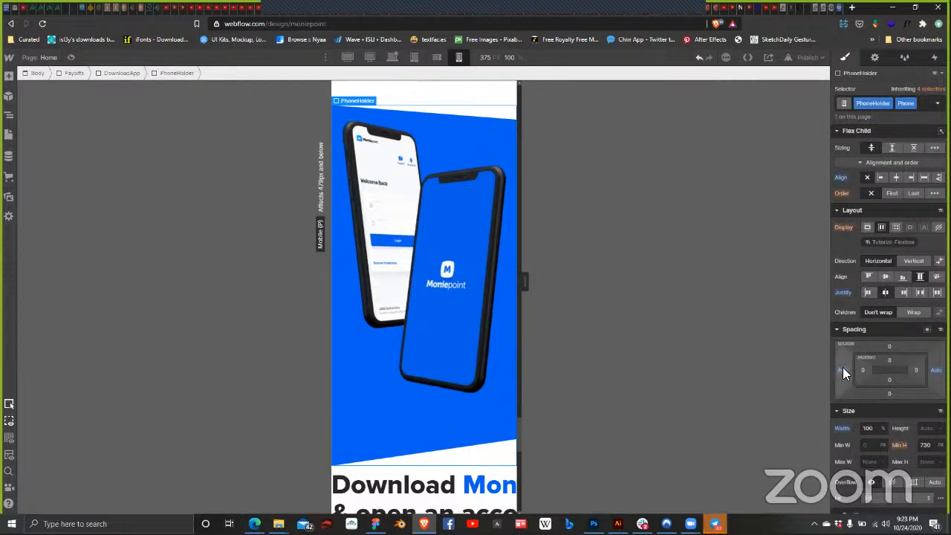
click(928, 445)
text(710)
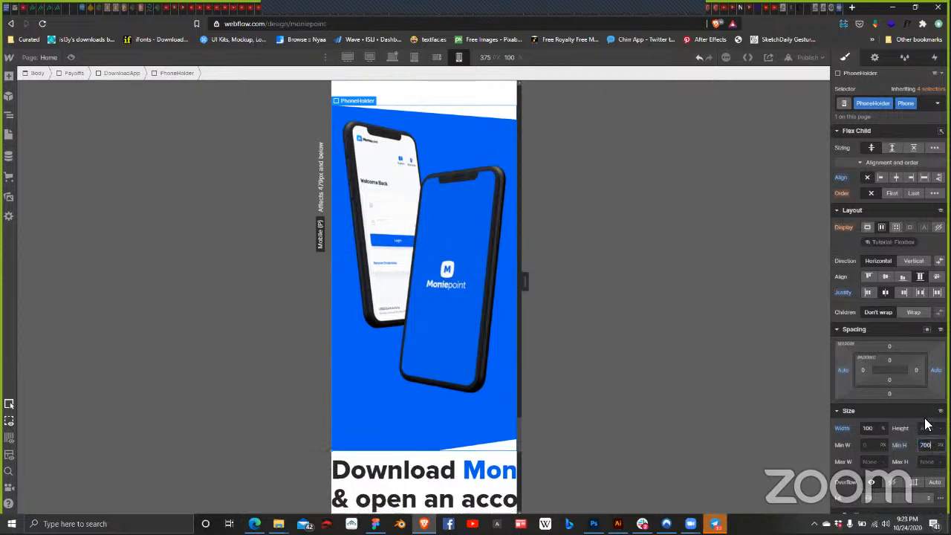
key(shift+Up)
key(shift+Up)
key(shift+Down)
key(shift+Down)
key(shift+Down)
key(shift+Down)
key(shift+Down)
key(shift+Down)
key(shift+Down)
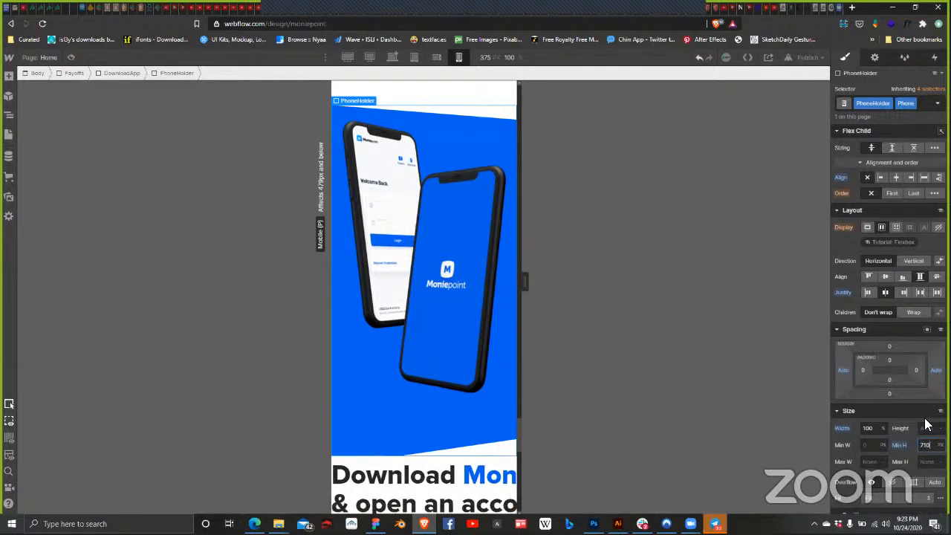
key(shift+Down)
key(shift+Down)
key(shift+Down)
key(shift+Down)
key(shift+Down)
key(shift+Down)
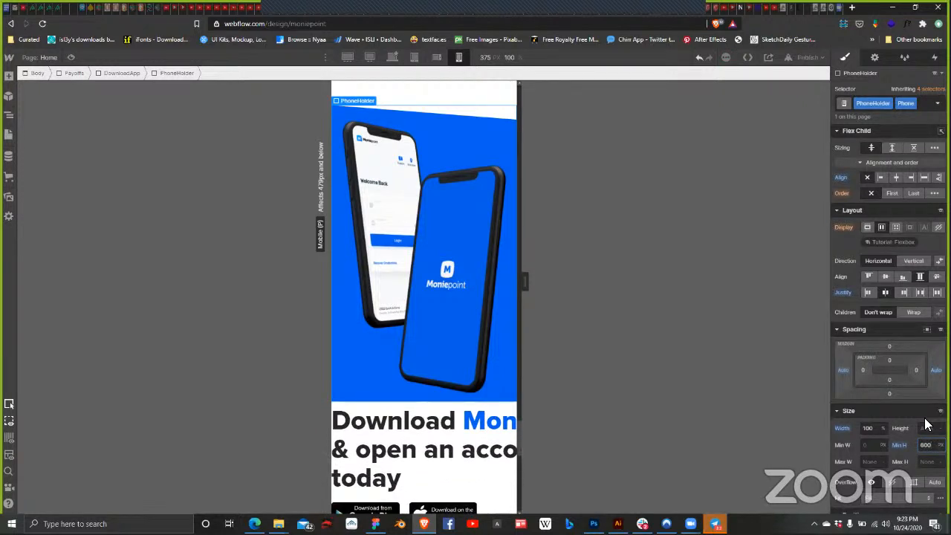
scroll(888, 409, down, 2)
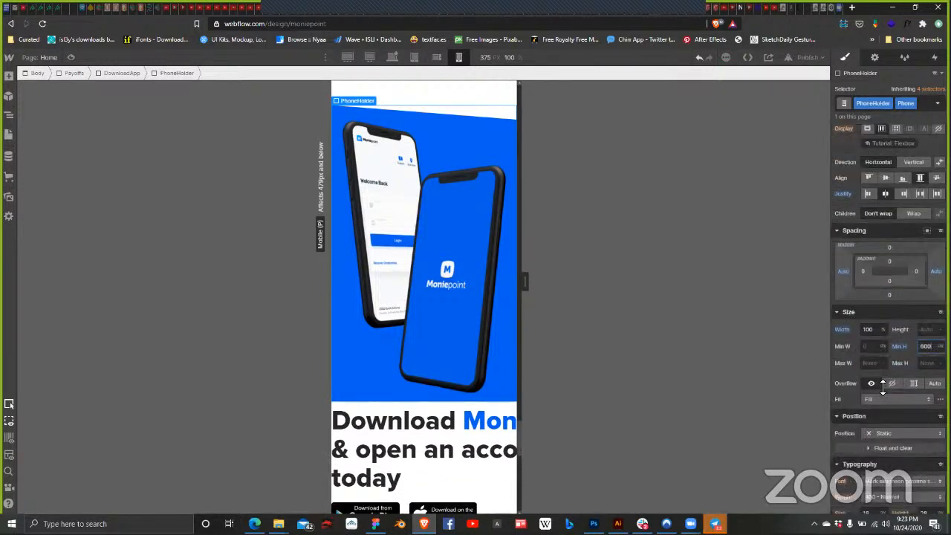
Step: Try a minimum height of 580 px for the PhoneHolder, then restore 600 px
scroll(879, 425, down, 1)
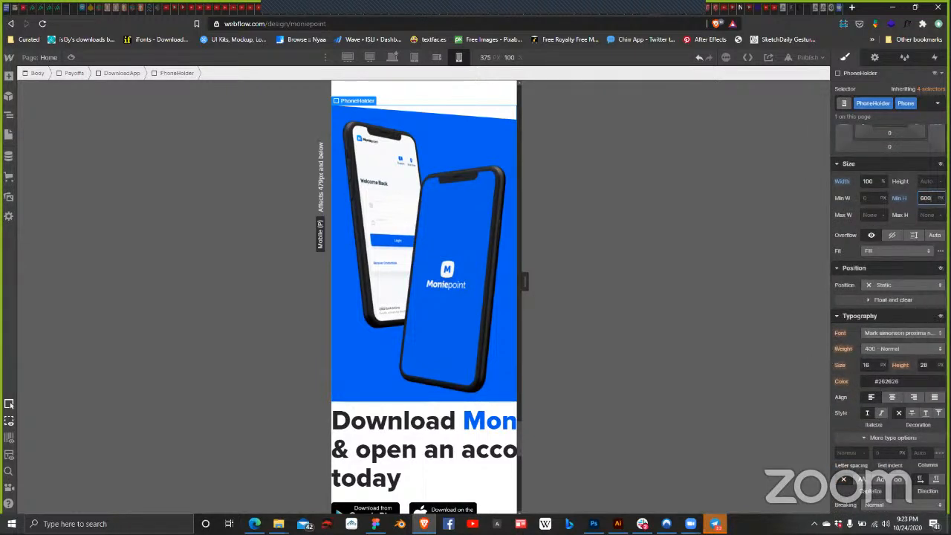
text(580)
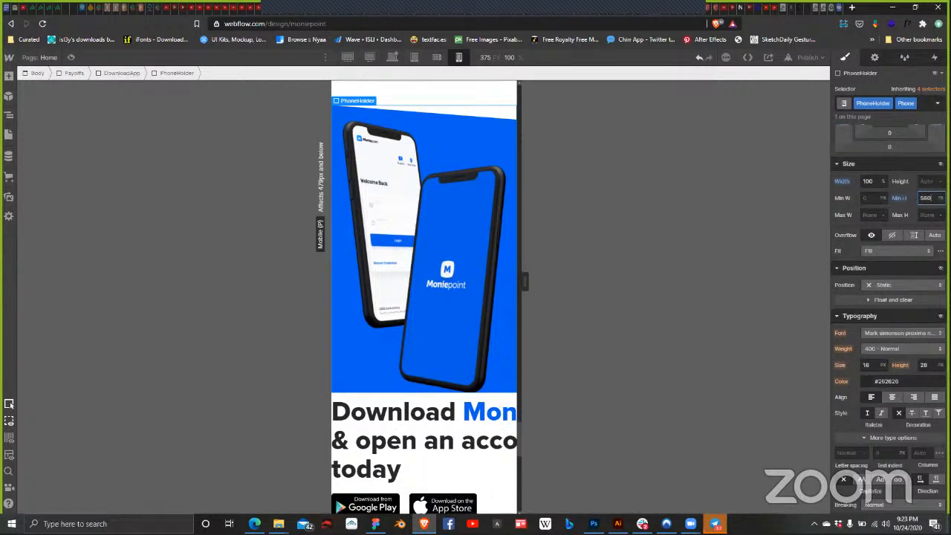
text(600)
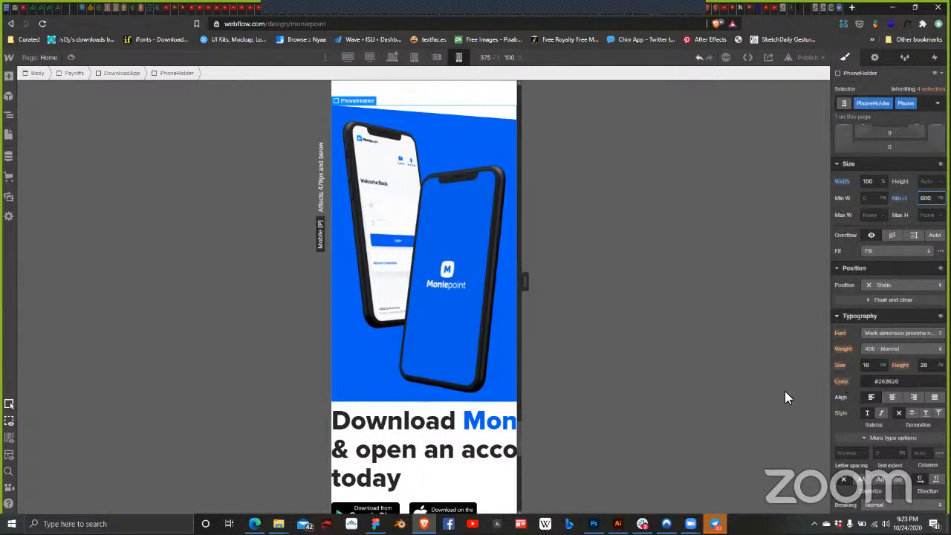
Step: Give the PhoneHolder's background image a custom width of 140%, keeping its height automatic
scroll(891, 421, down, 2)
click(891, 420)
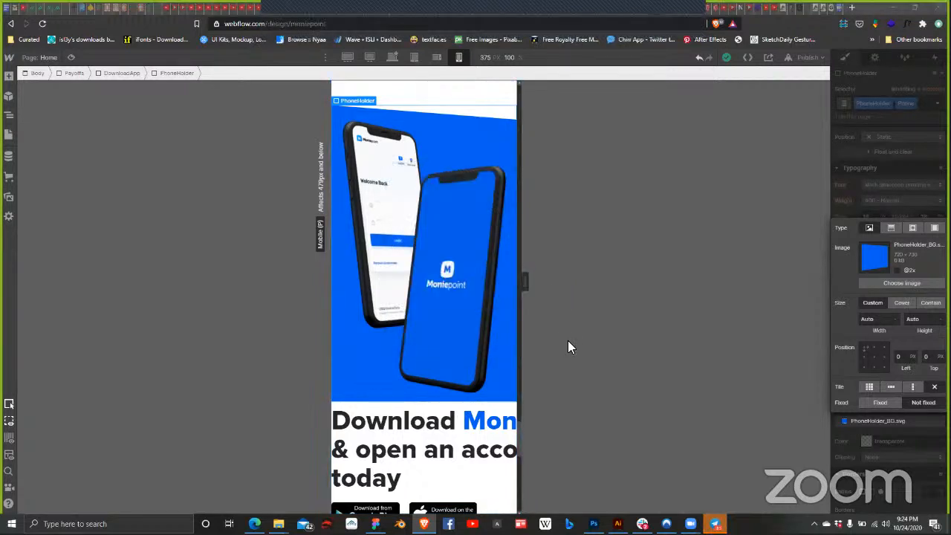
click(888, 319)
click(897, 275)
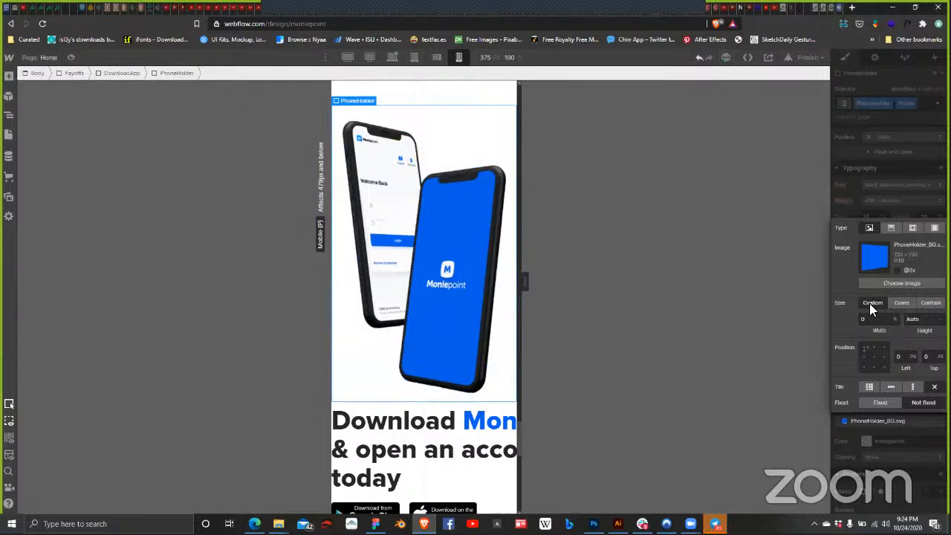
click(863, 319)
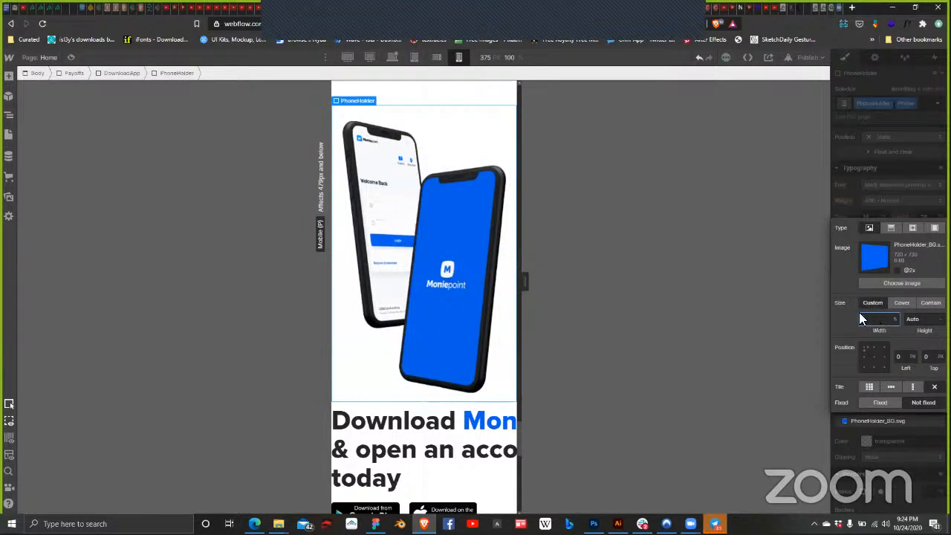
text(80)
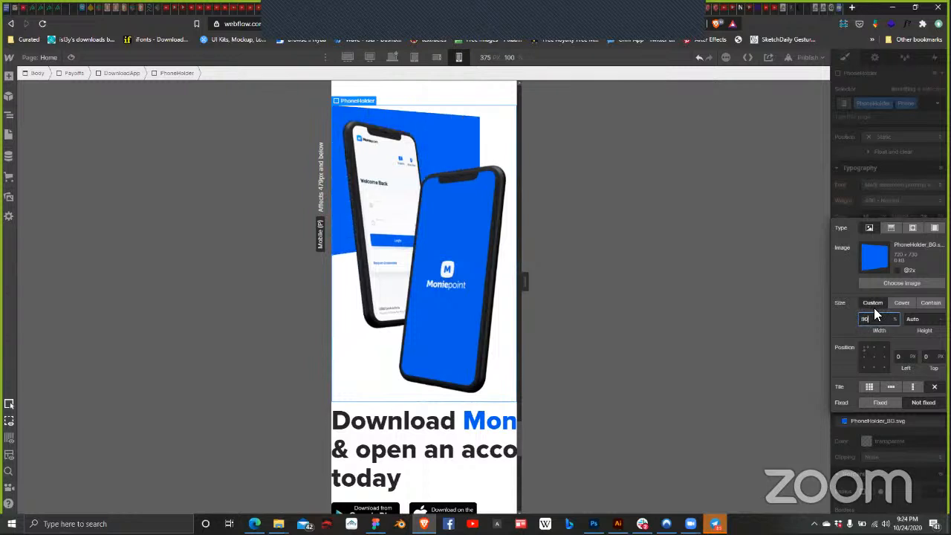
key(BackSpace)
key(BackSpace)
text(110)
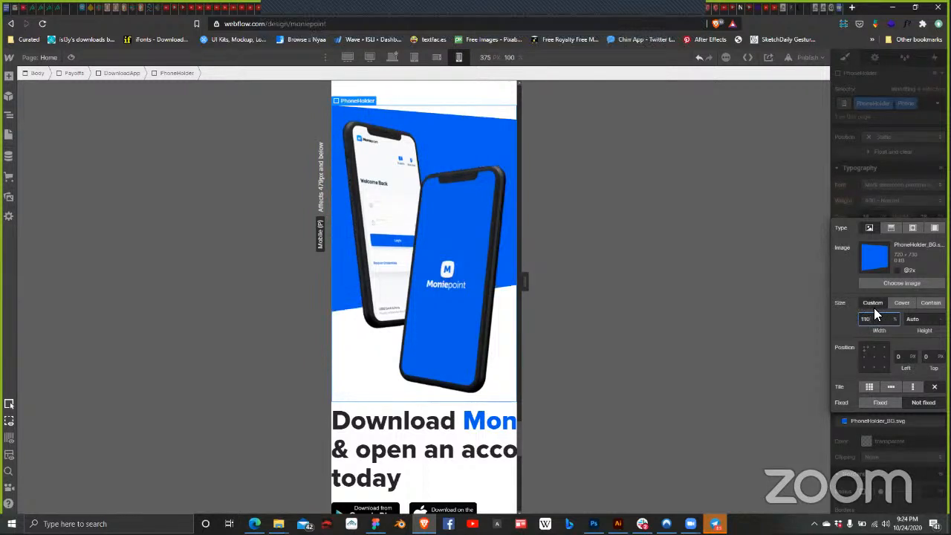
key(shift+Down)
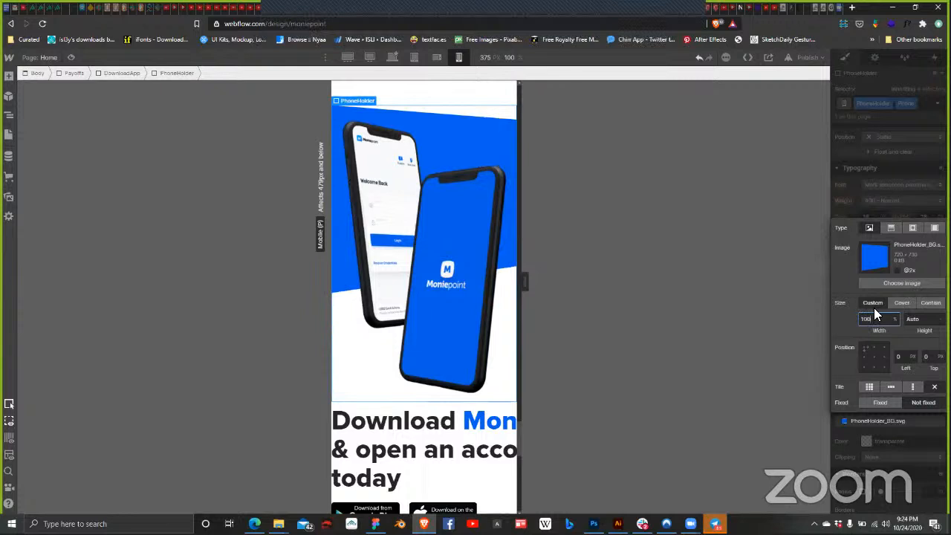
key(shift+Up)
key(shift+Up)
key(shift+Up)
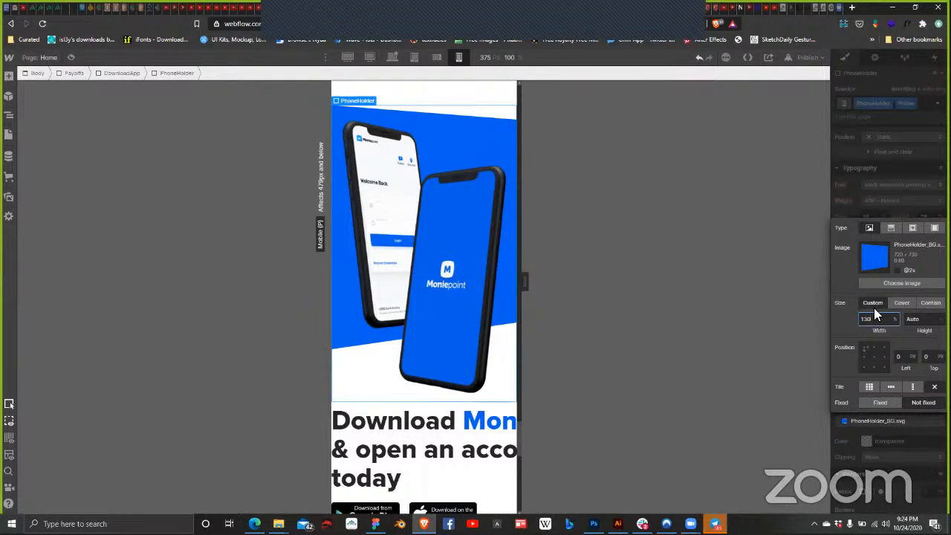
key(shift+Up)
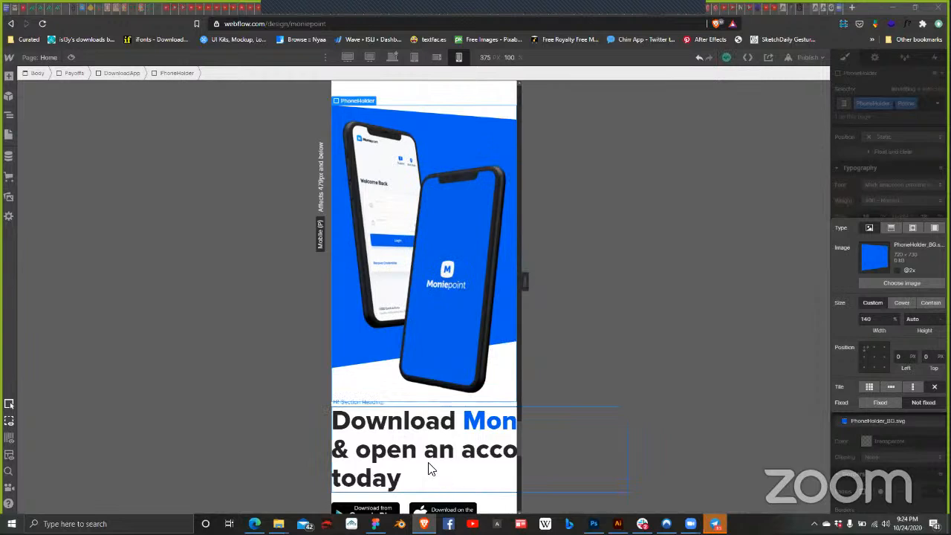
Step: Inspect the typography and layout settings of the download heading and the StoreHodlers block below it
scroll(429, 464, down, 3)
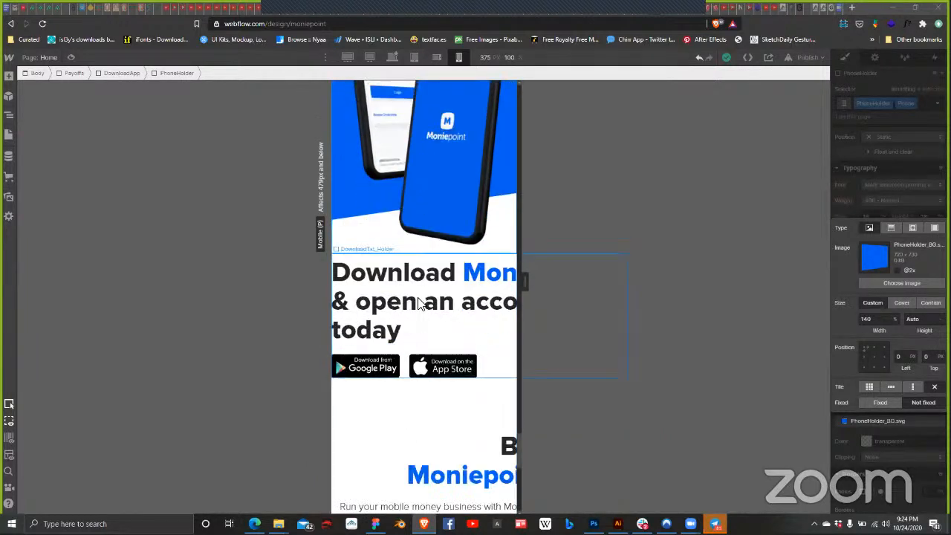
click(441, 321)
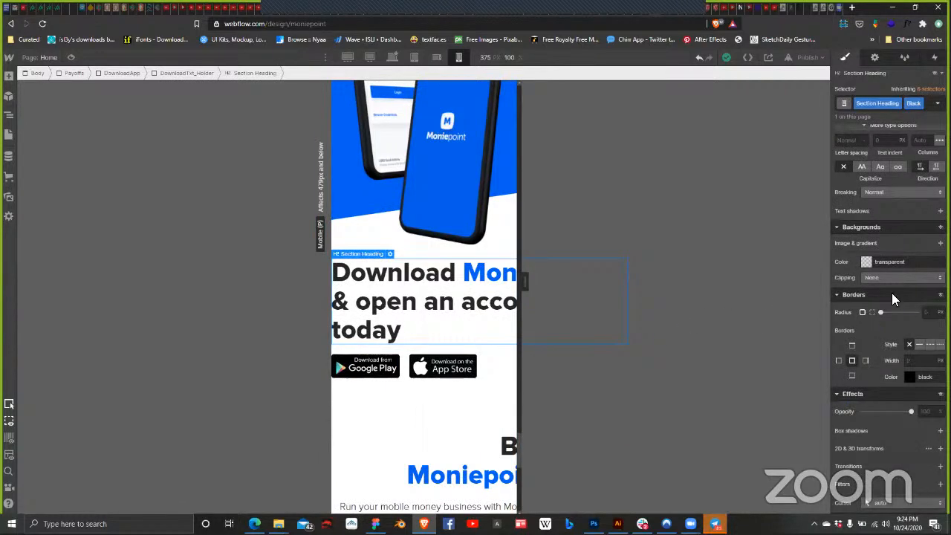
scroll(897, 294, up, 2)
scroll(897, 294, down, 1)
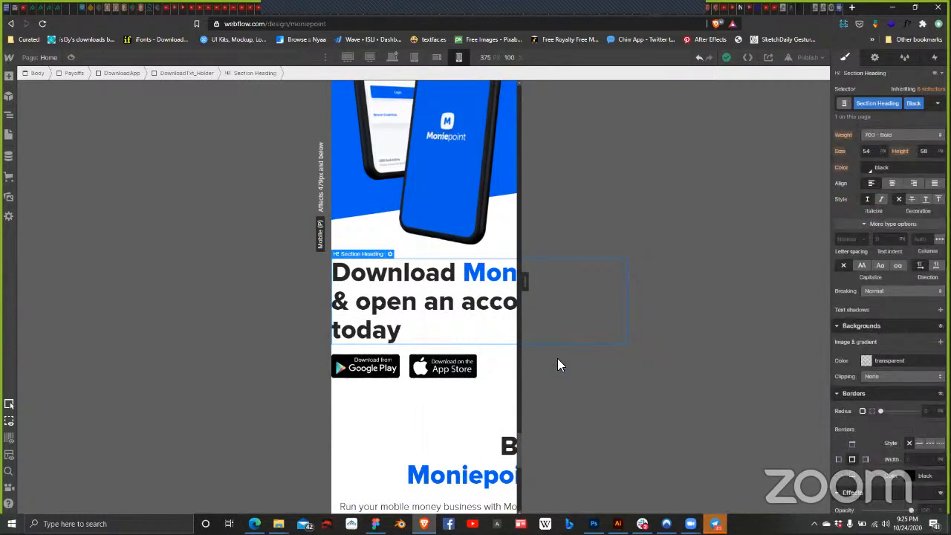
scroll(863, 370, up, 2)
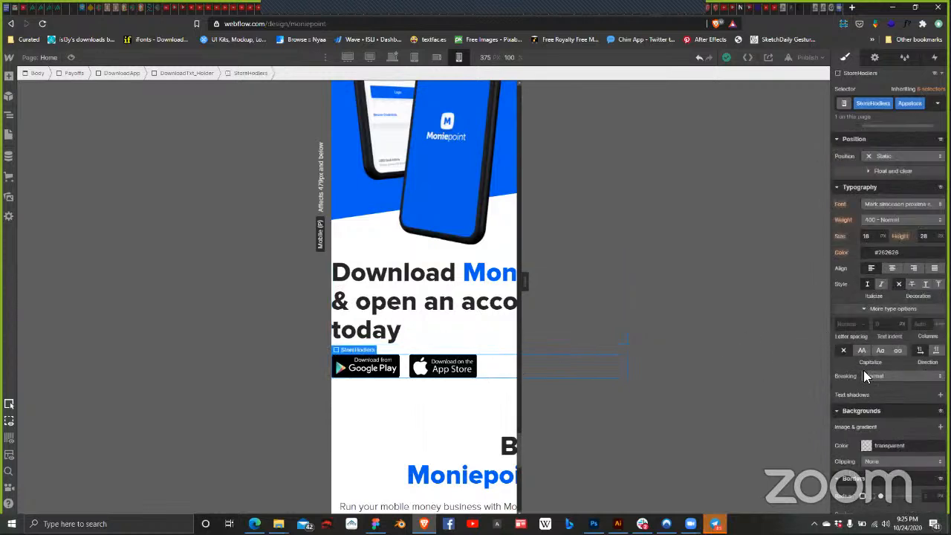
scroll(874, 380, up, 2)
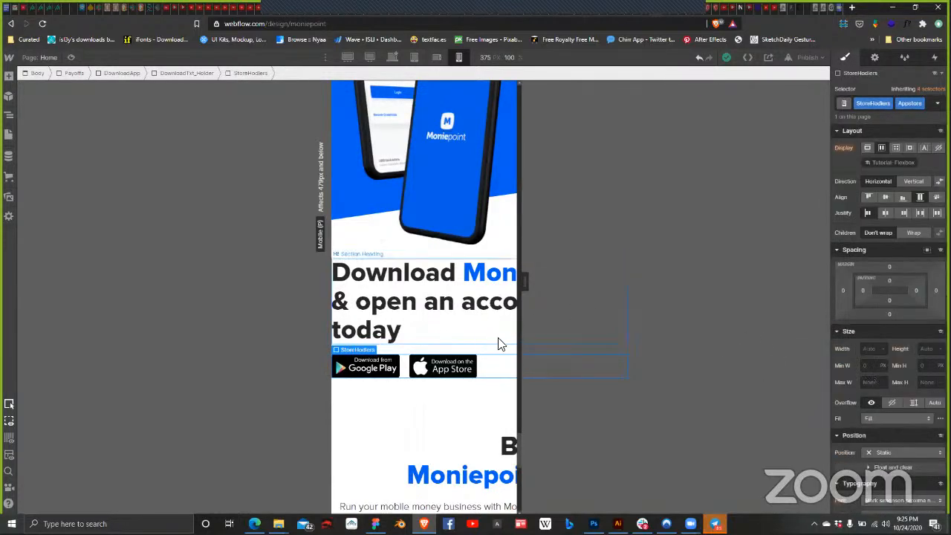
Step: Narrow the first DownloadTxt_Holder to 430 px, switch its width to percent and set it to 100%
click(511, 244)
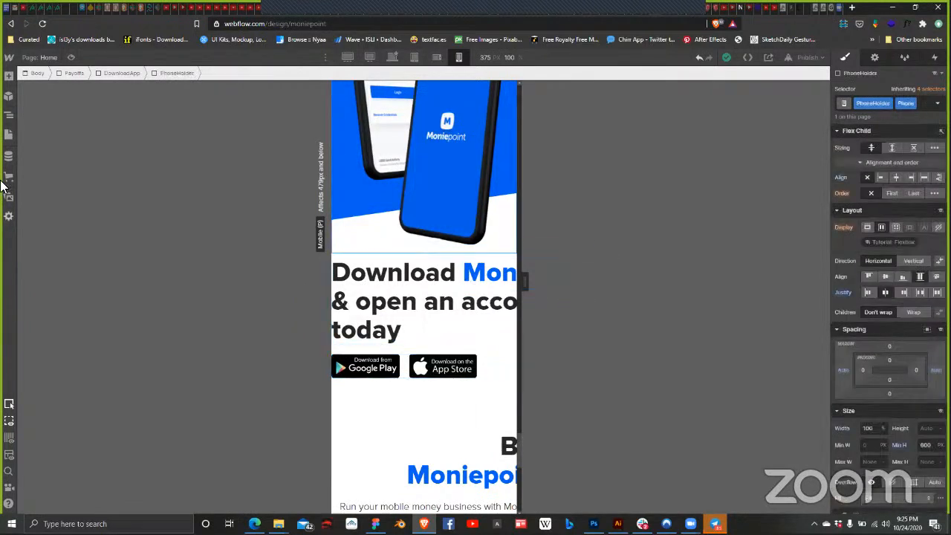
key(z)
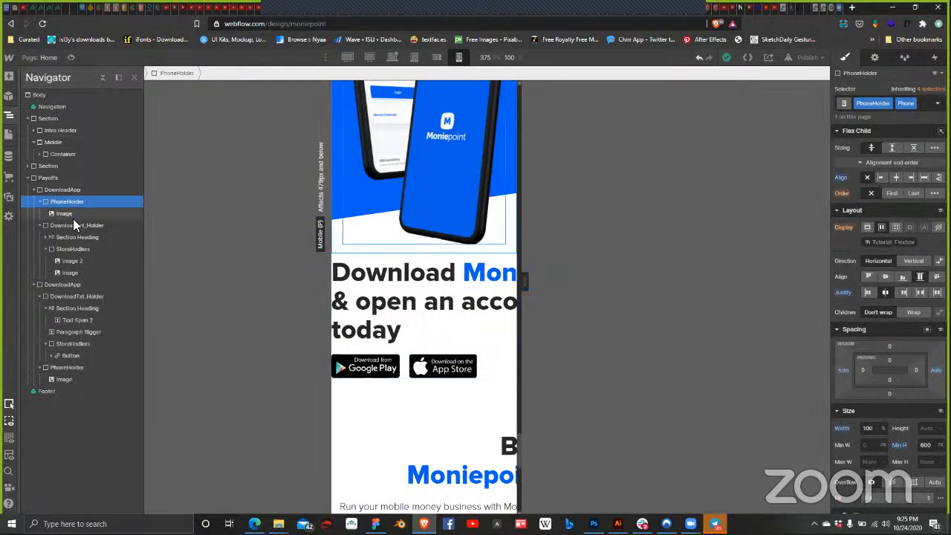
click(70, 225)
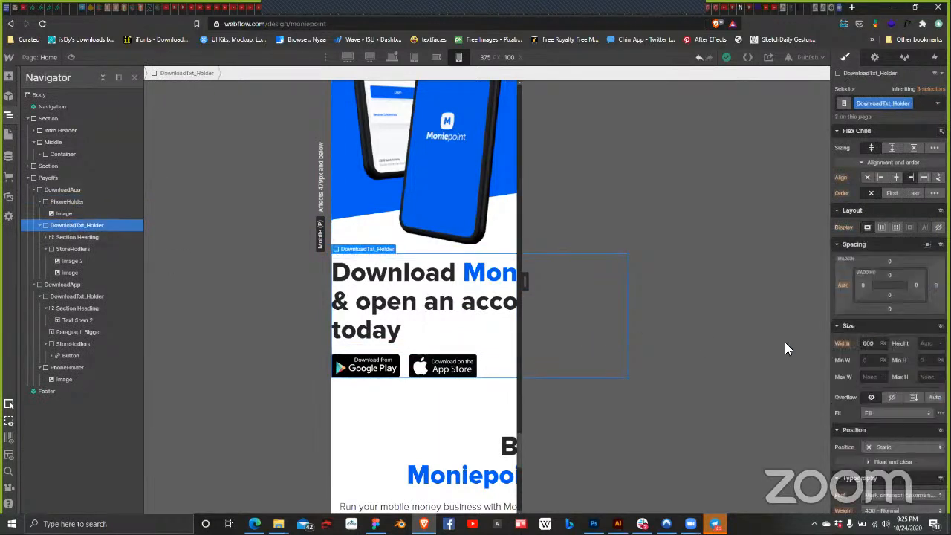
click(874, 345)
text(590)
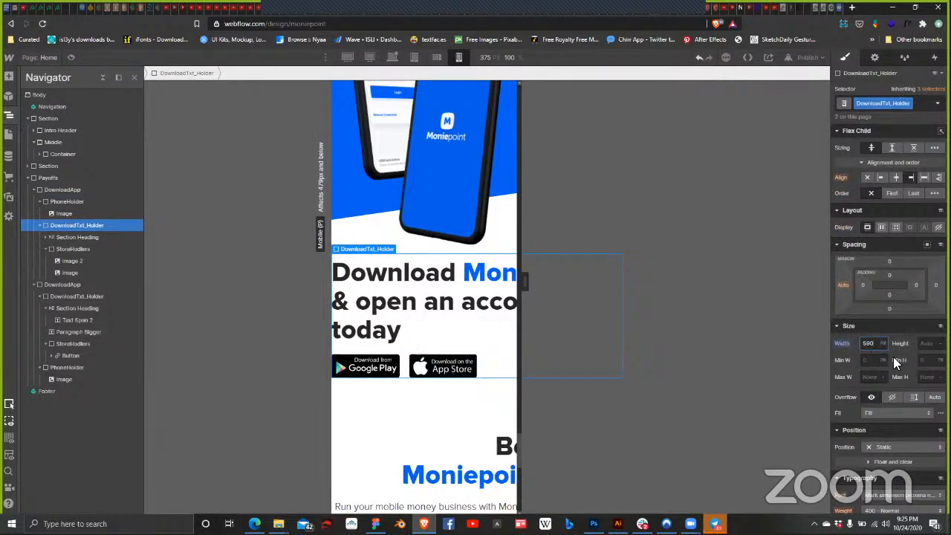
key(shift+Down)
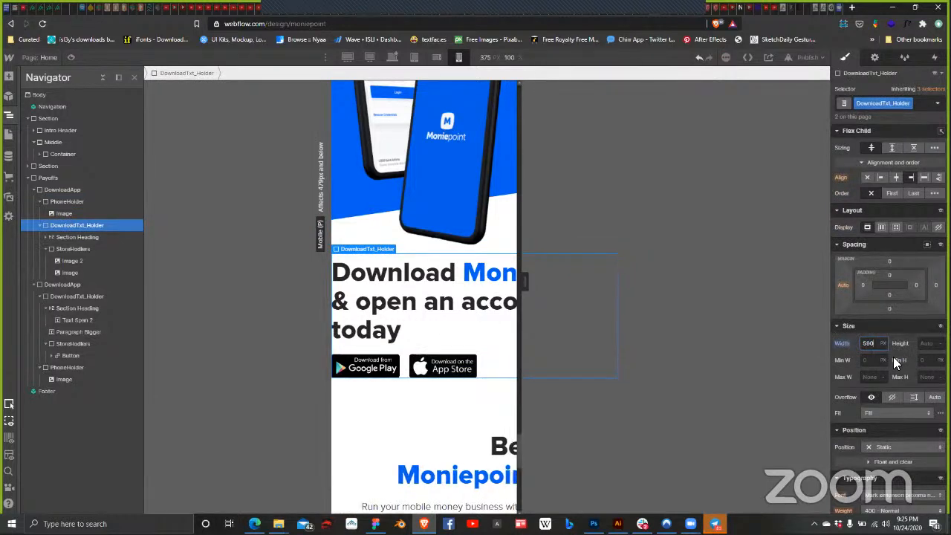
key(shift+Down)
key(shift+Down)
key(shift+Down)
key(shift+Down)
key(shift+Down)
key(shift+Down)
key(shift+Down)
key(shift+Down)
key(shift+Down)
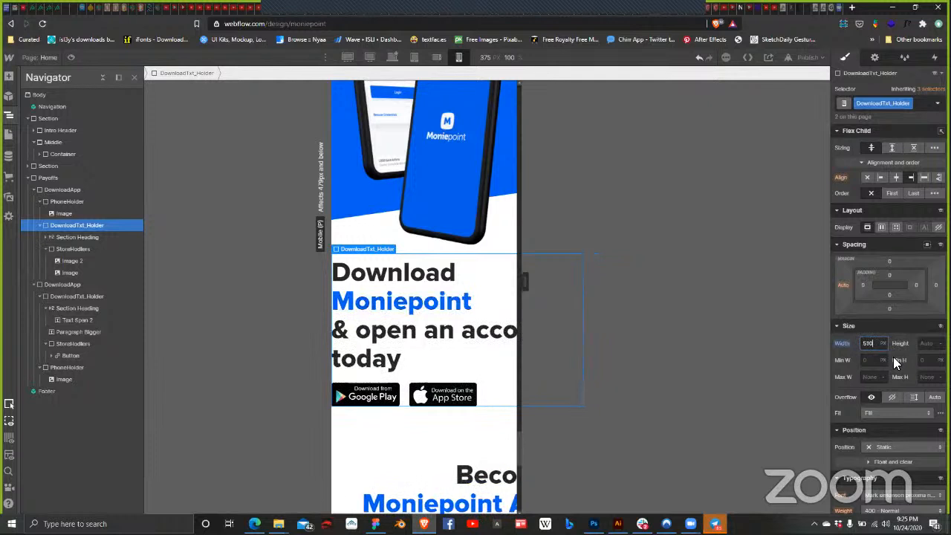
key(shift+Down)
key(shift+Down)
key(shift+Down)
key(shift+Down)
key(shift+Down)
key(shift+Down)
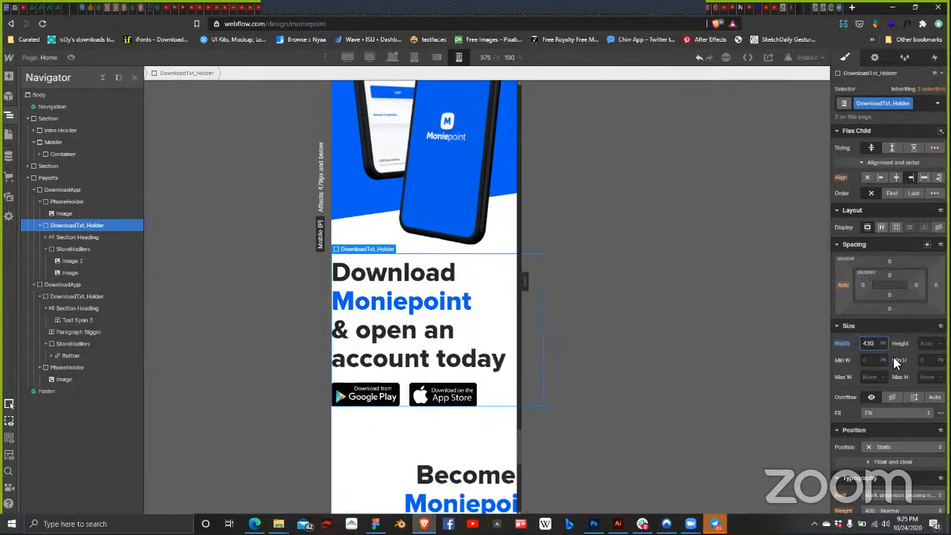
click(881, 343)
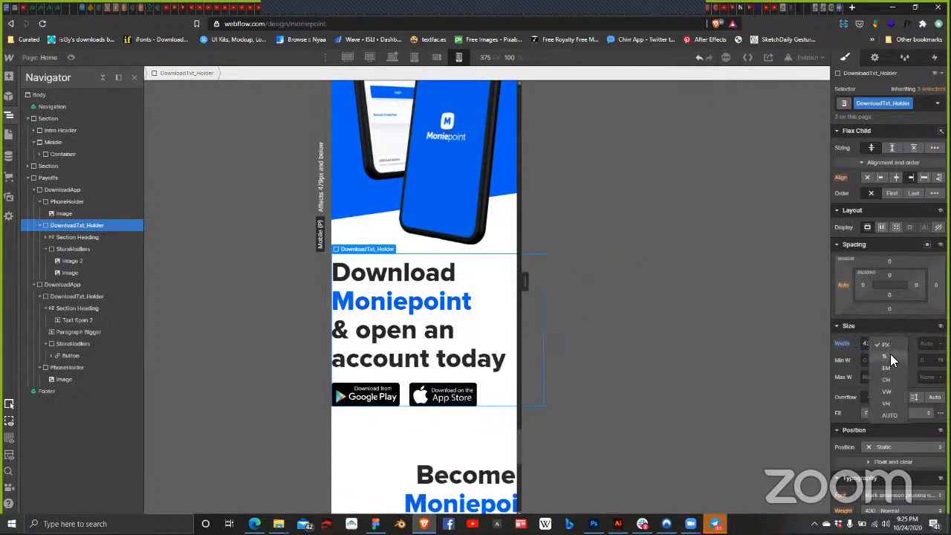
click(890, 355)
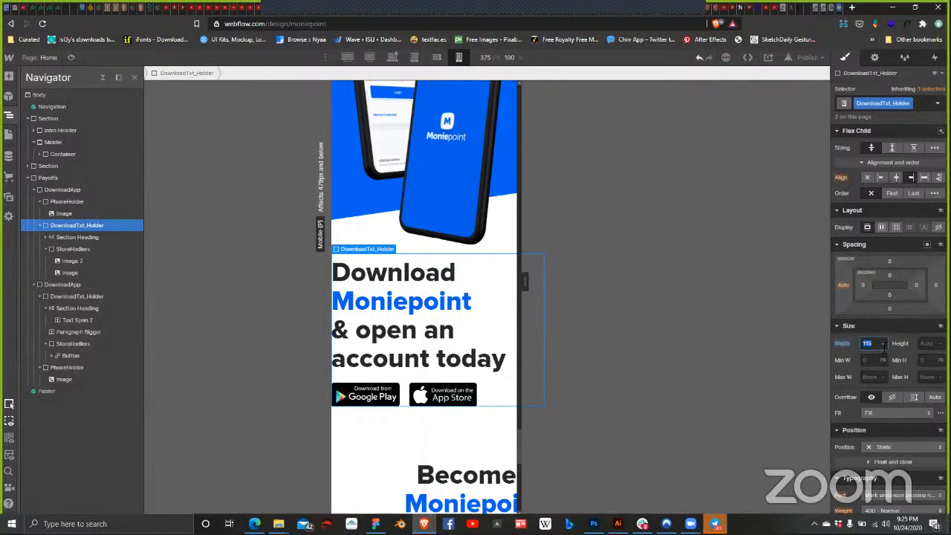
text(100)
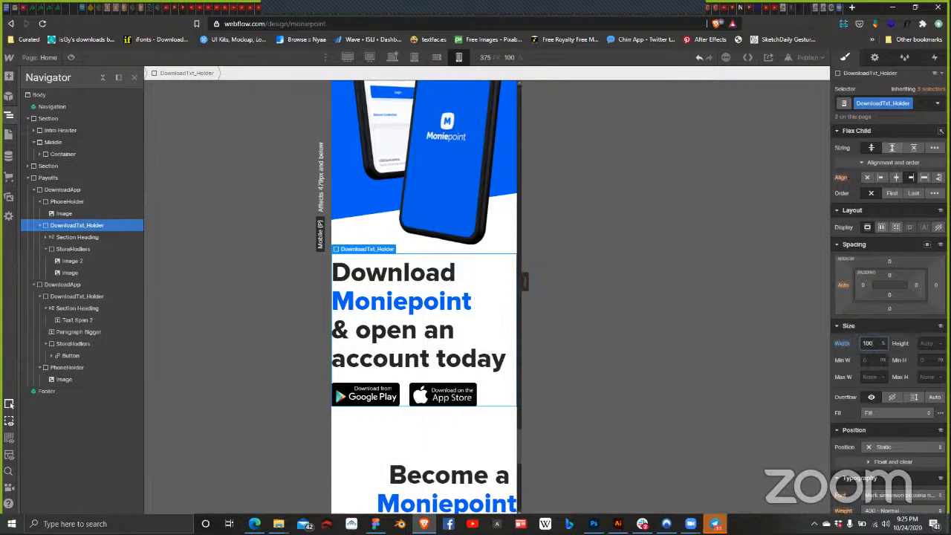
Step: Turn the DownloadTxt_Holder into a vertical flex layout and align its children to the center
click(881, 228)
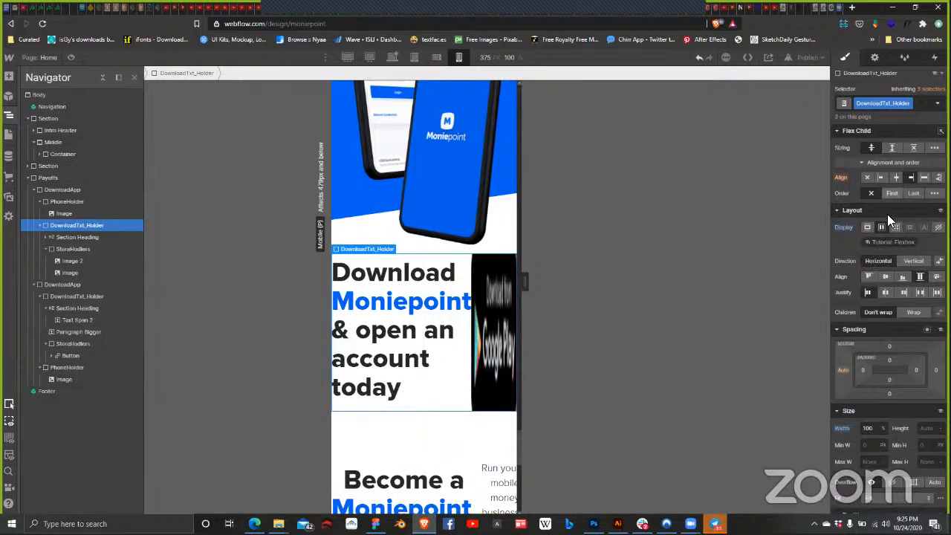
click(908, 260)
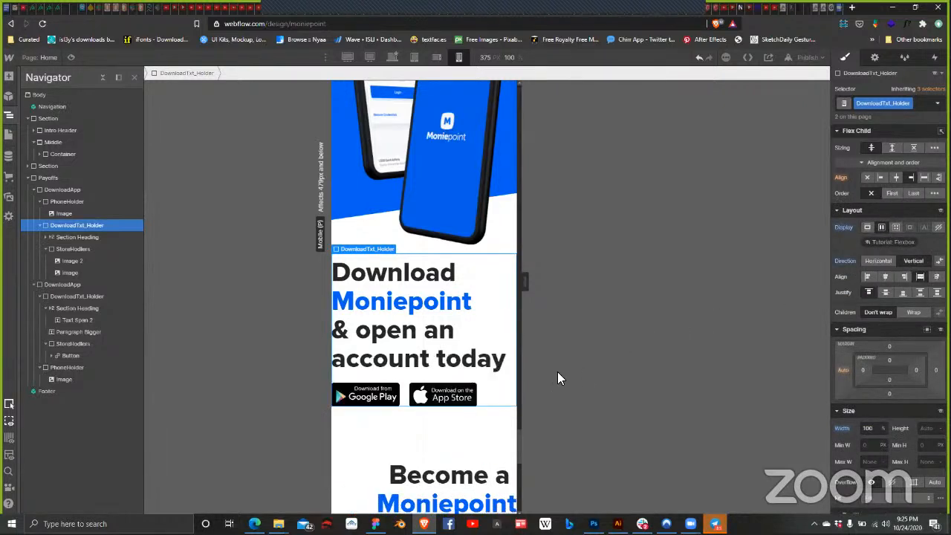
click(420, 334)
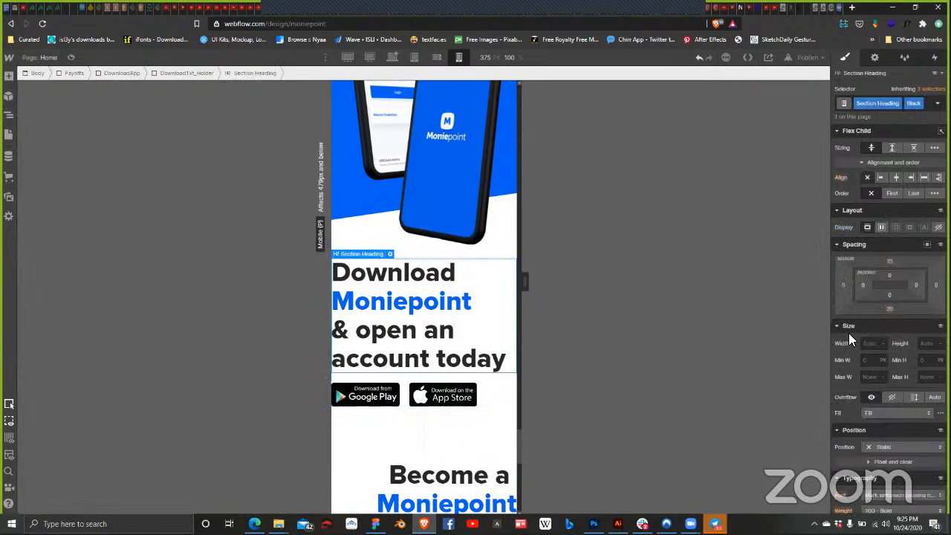
click(895, 178)
click(496, 383)
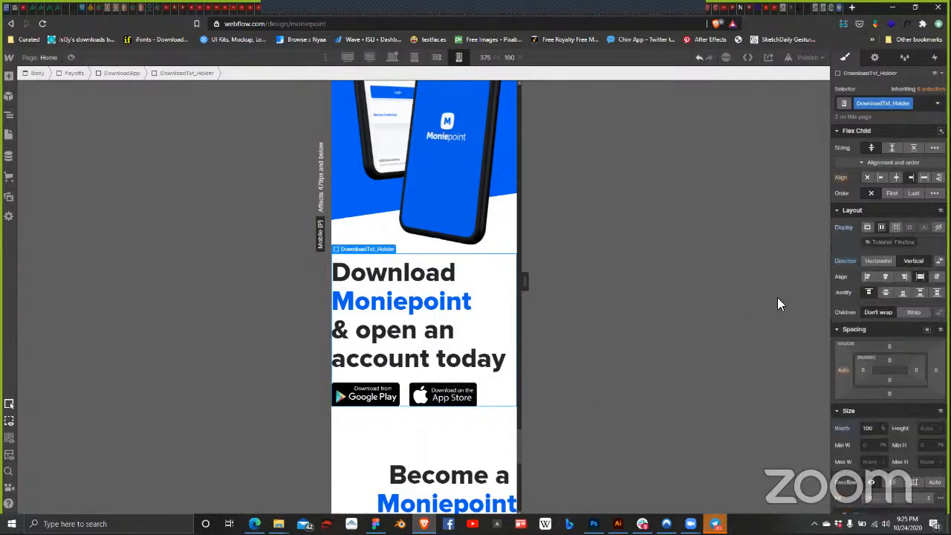
click(906, 260)
click(884, 276)
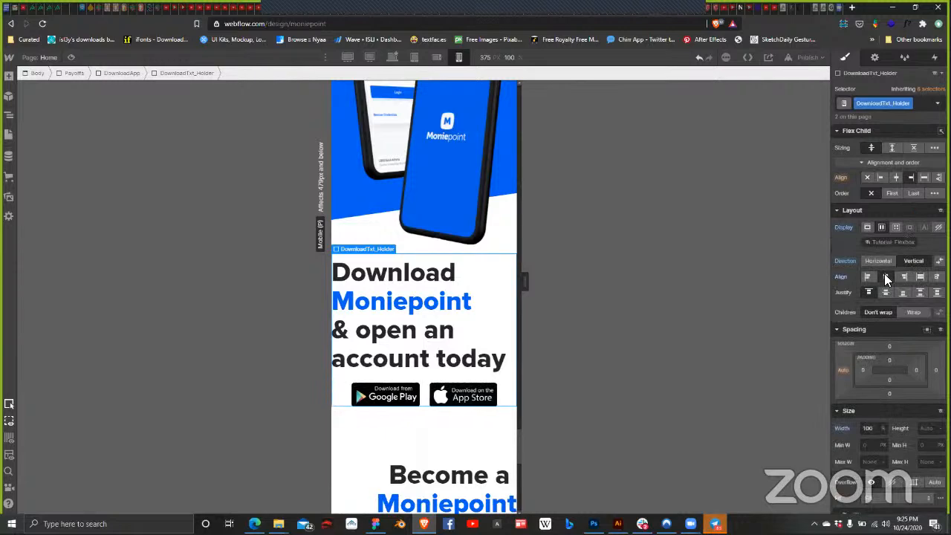
Step: Center the text of the "Download Moniepoint & open an account today" heading and review the section
click(454, 330)
scroll(905, 401, down, 4)
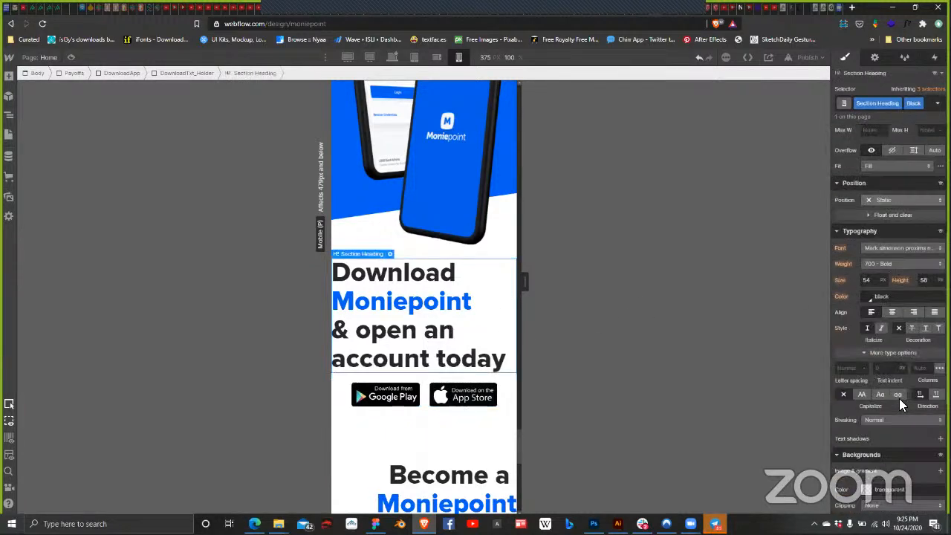
click(890, 311)
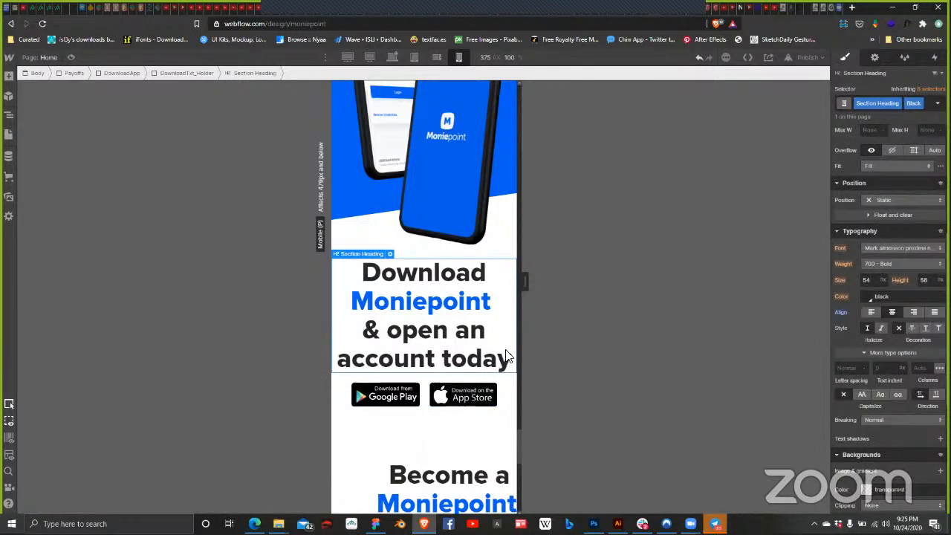
scroll(475, 364, down, 2)
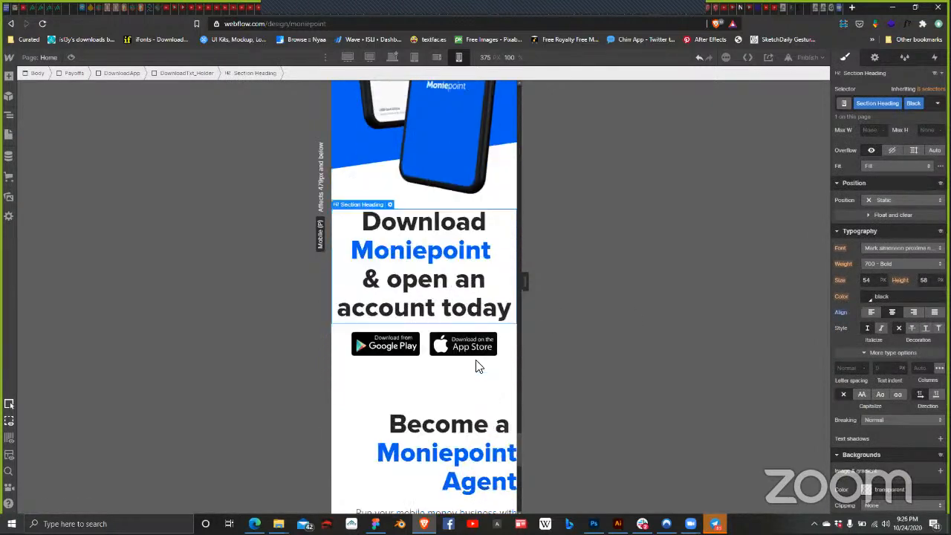
scroll(449, 360, up, 3)
scroll(450, 360, up, 1)
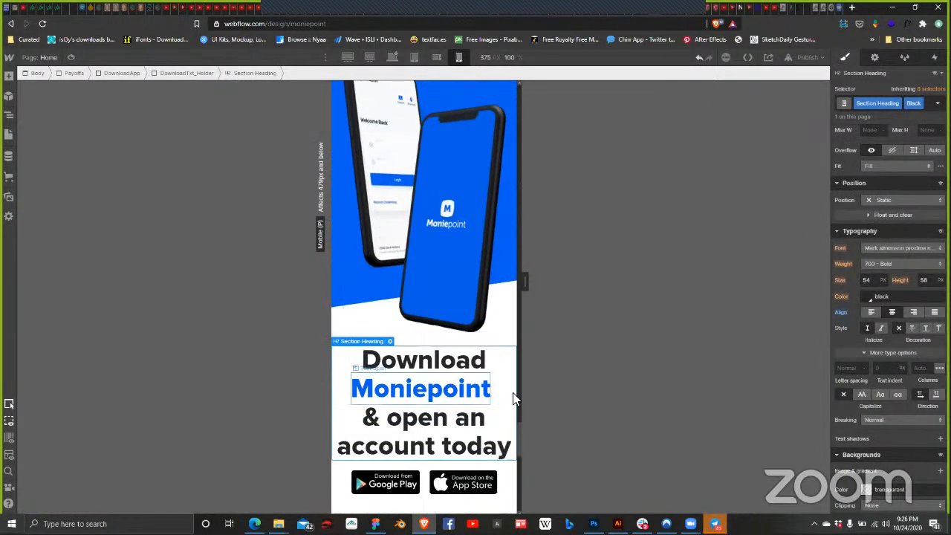
Step: Set the "Download Moniepoint & open an account today" heading's font size to 40 px and its line height to 36 px
click(446, 388)
click(496, 364)
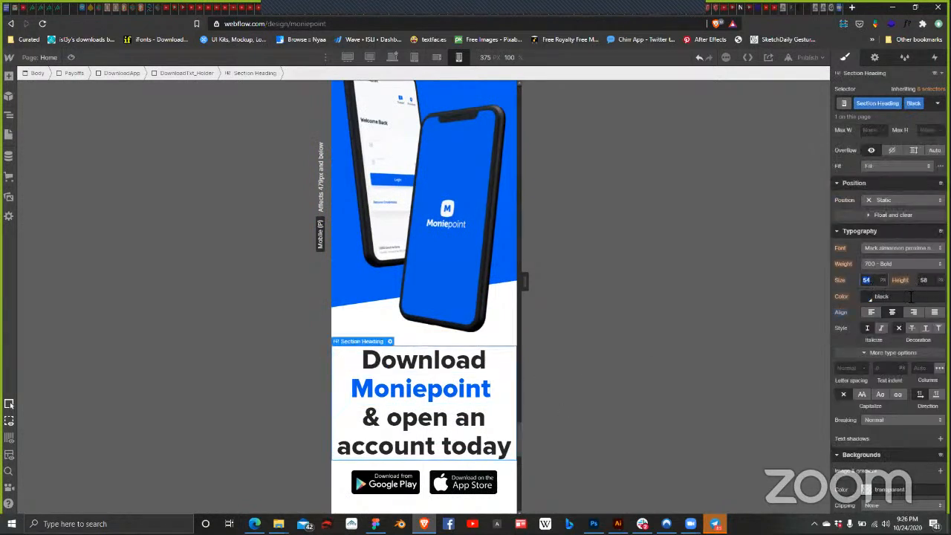
text(40)
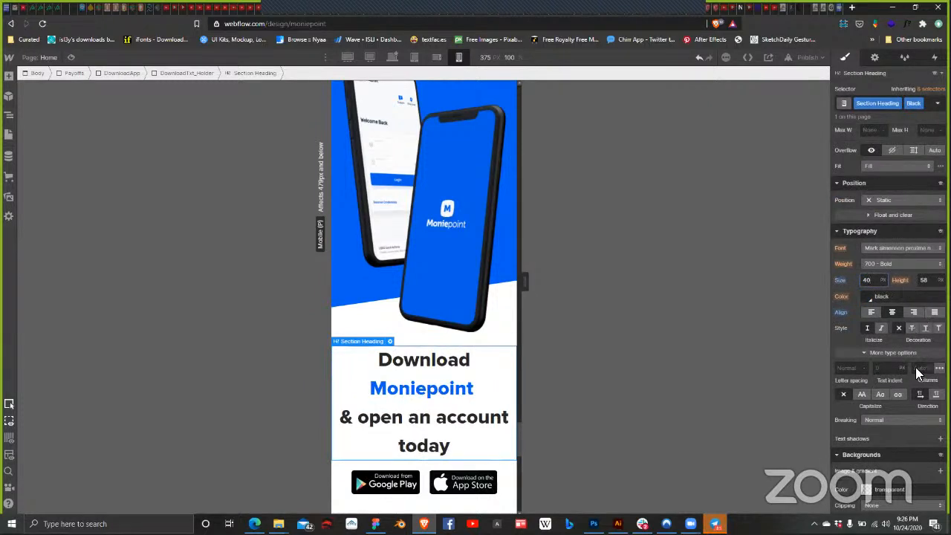
key(Tab)
text(40)
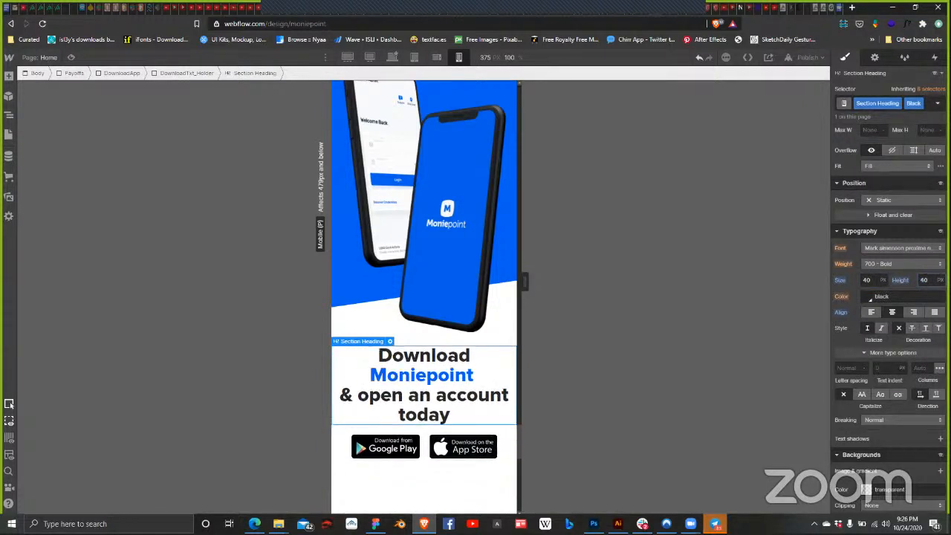
key(BackSpace)
key(BackSpace)
text(38)
key(Return)
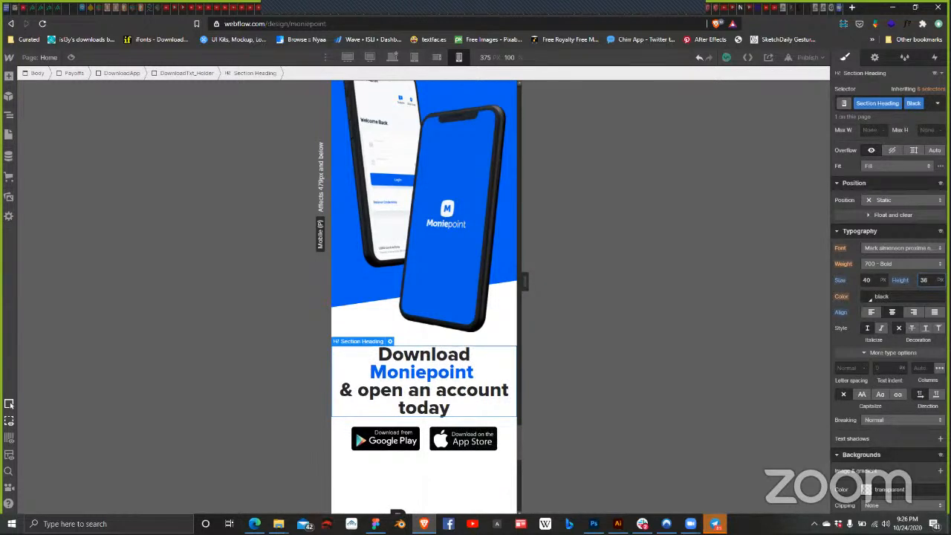
Step: Try removing the line break before "& open an account today" in the download heading and restore it
double_click(347, 389)
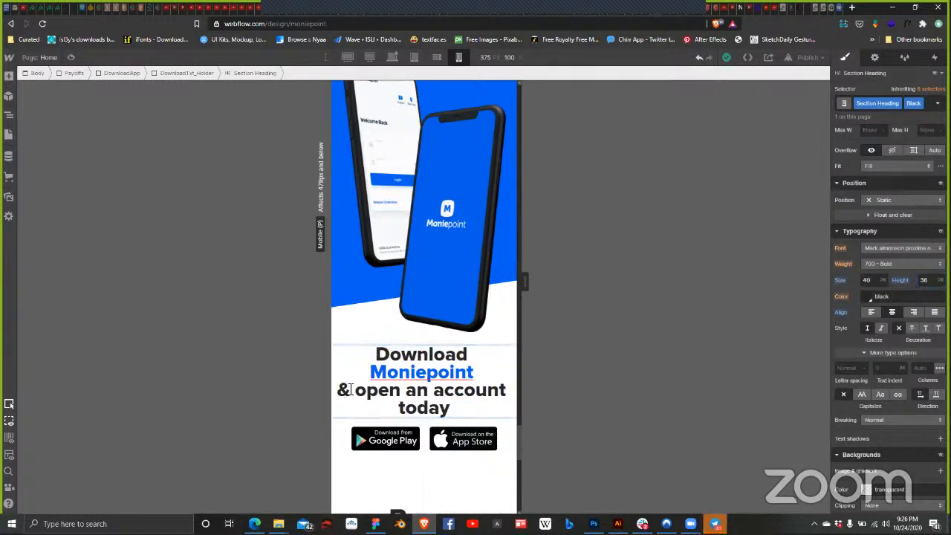
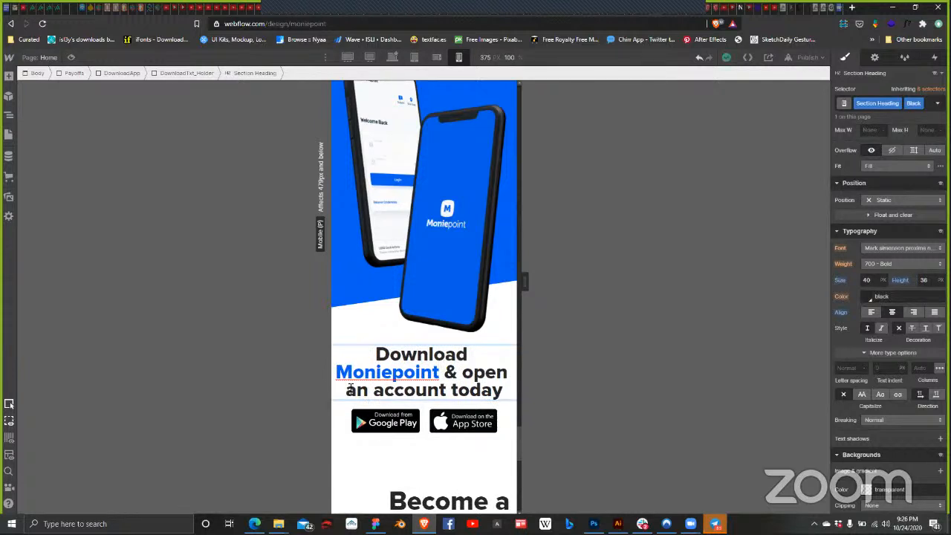
key(shift+Return)
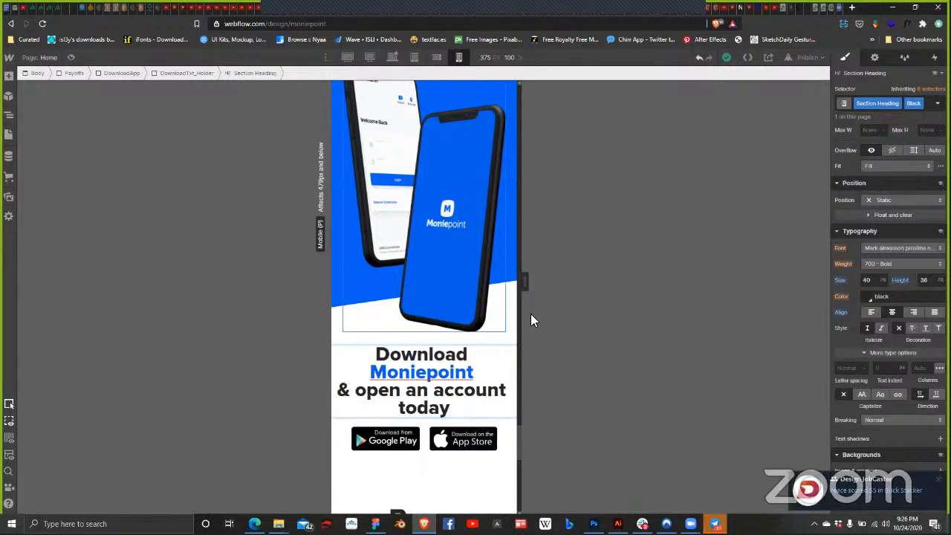
scroll(453, 405, down, 1)
scroll(453, 405, down, 1)
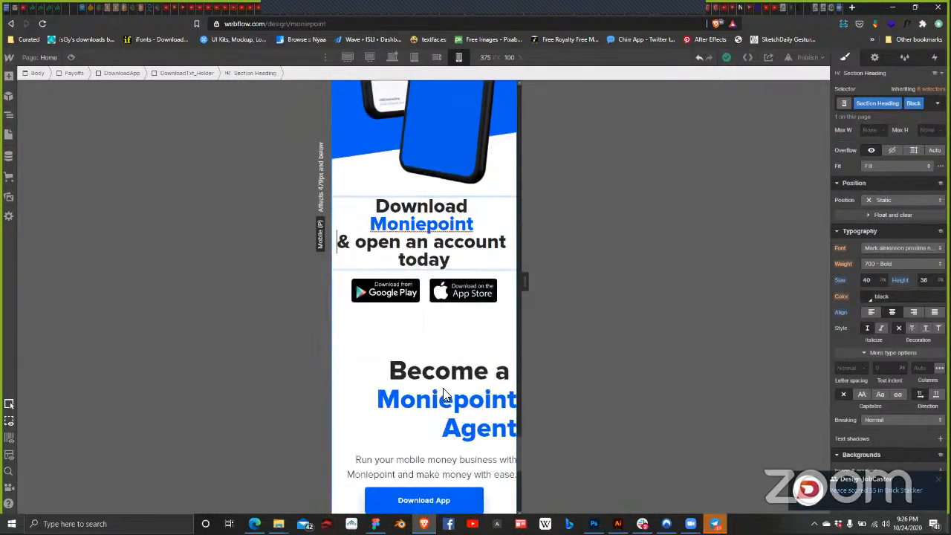
key(Escape)
Step: Center the "Become a Moniepoint Agent" heading and set its font size to 40 px and line height to 36 px
click(399, 380)
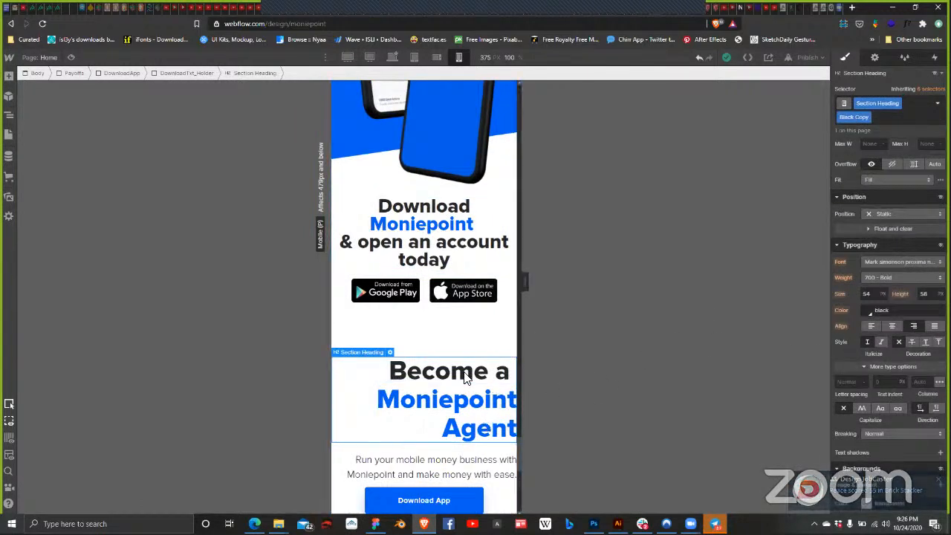
click(891, 325)
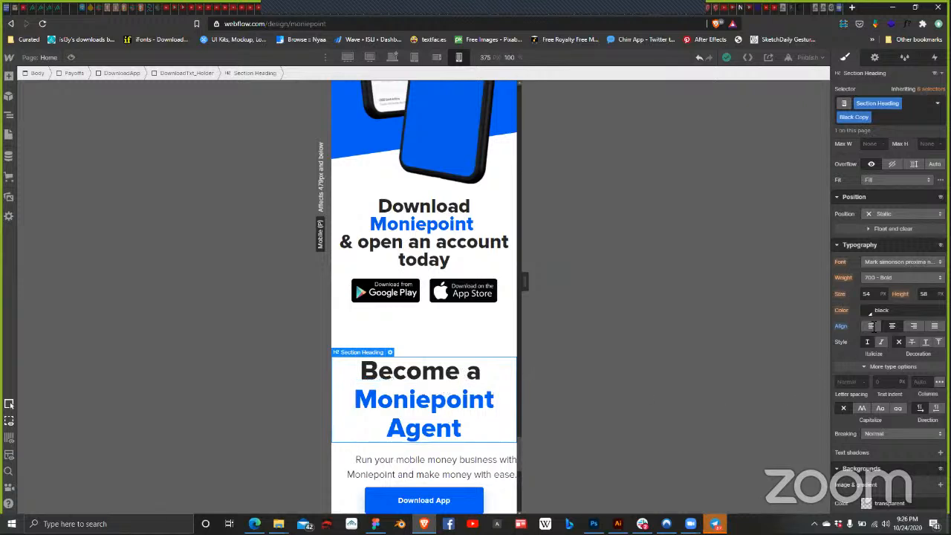
click(407, 239)
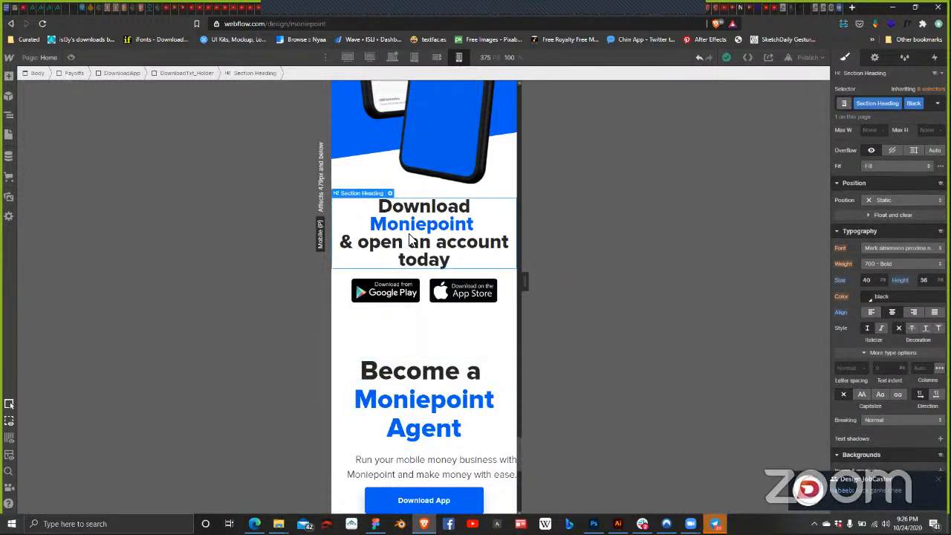
click(466, 383)
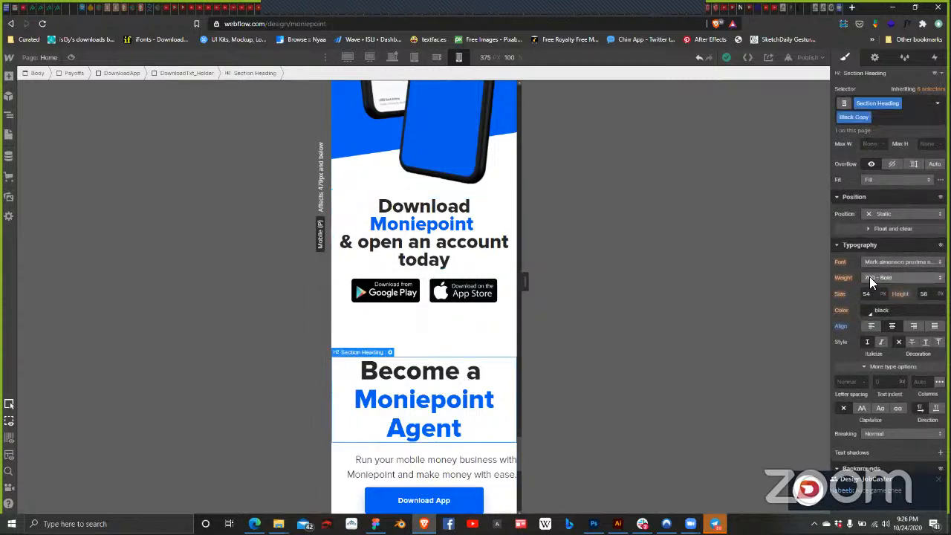
click(866, 293)
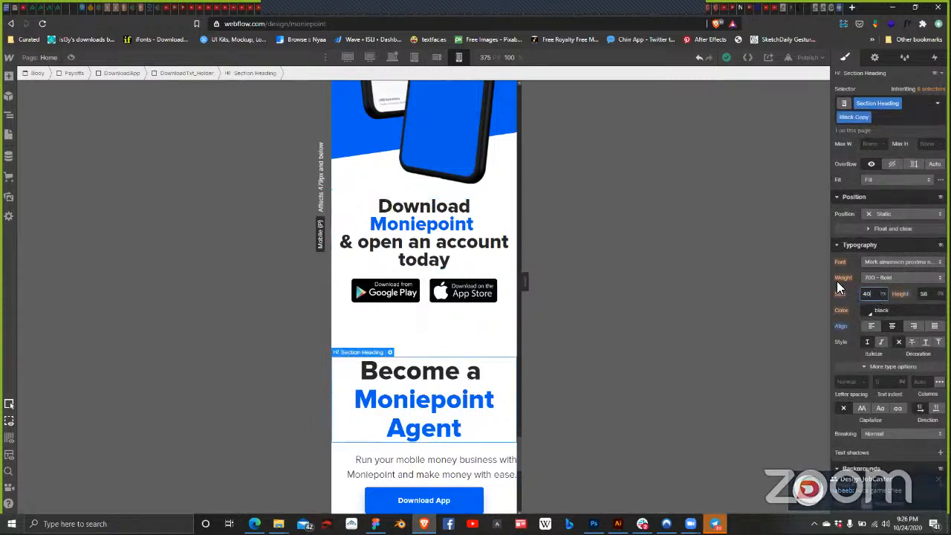
text(40)
key(Tab)
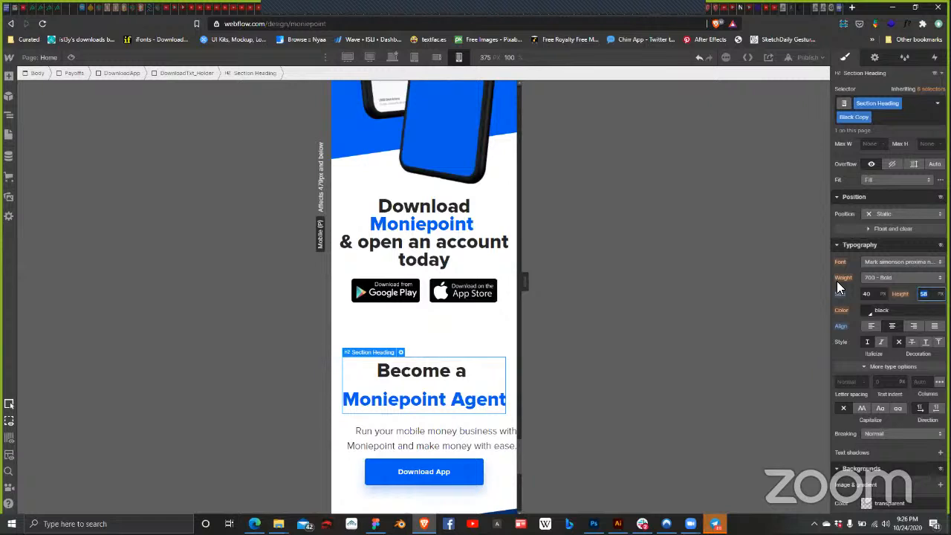
text(36)
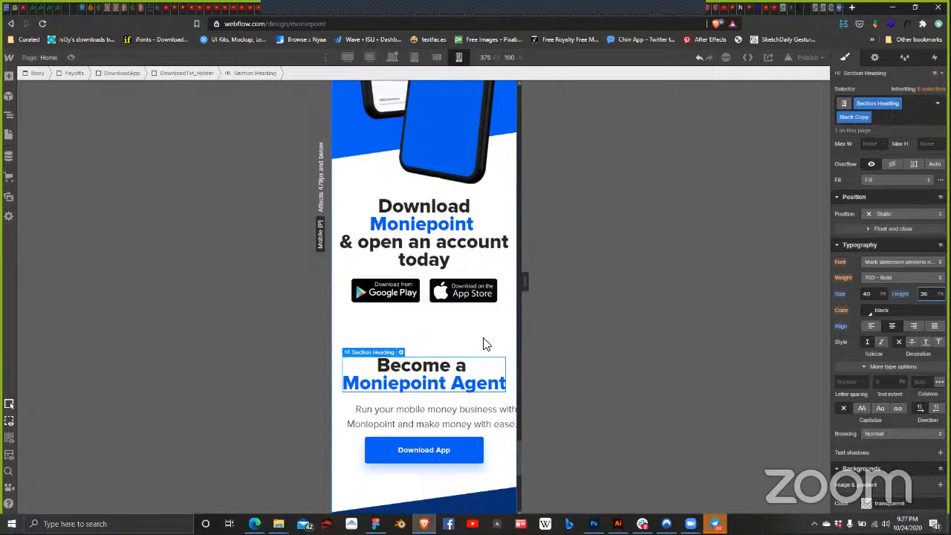
Step: Switch the width of the femaleAgent PhoneHolder below the agent heading to percent and set it to 100%
scroll(485, 337, down, 4)
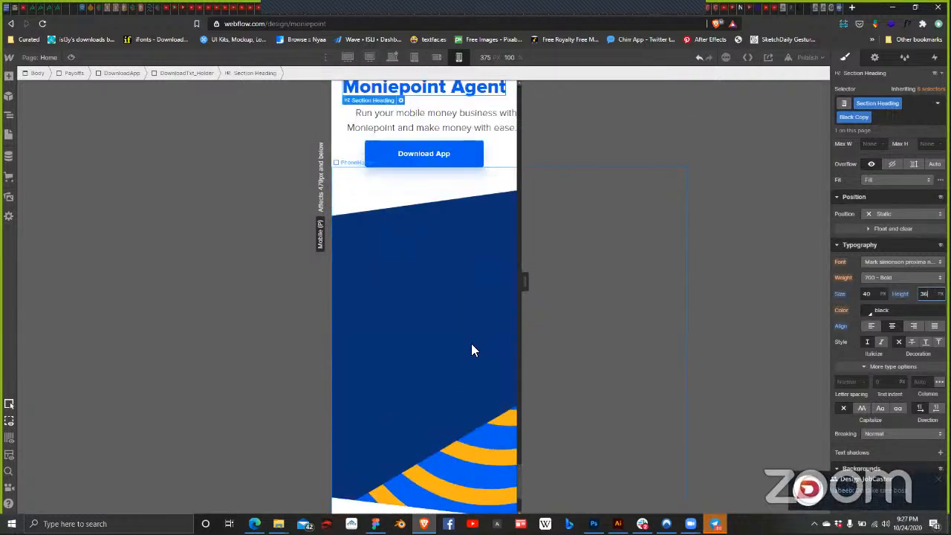
click(479, 346)
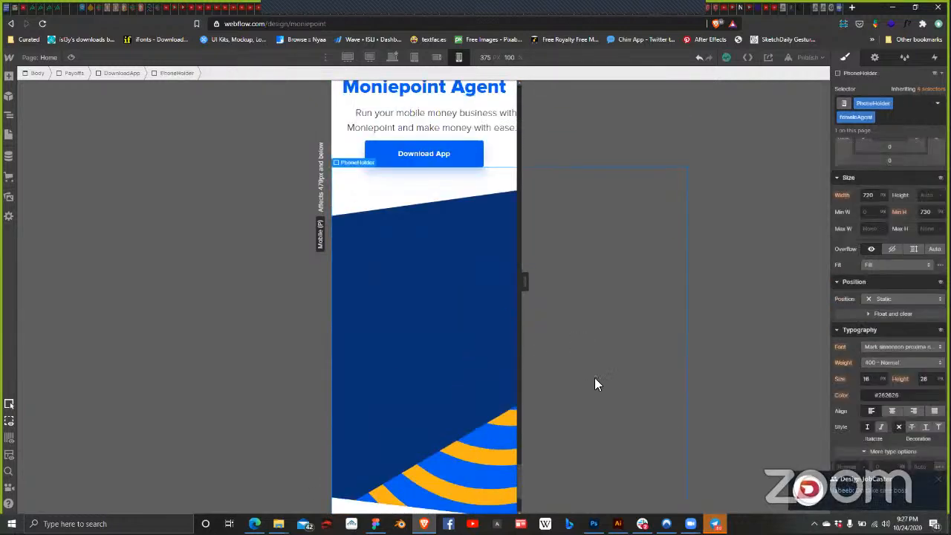
click(9, 116)
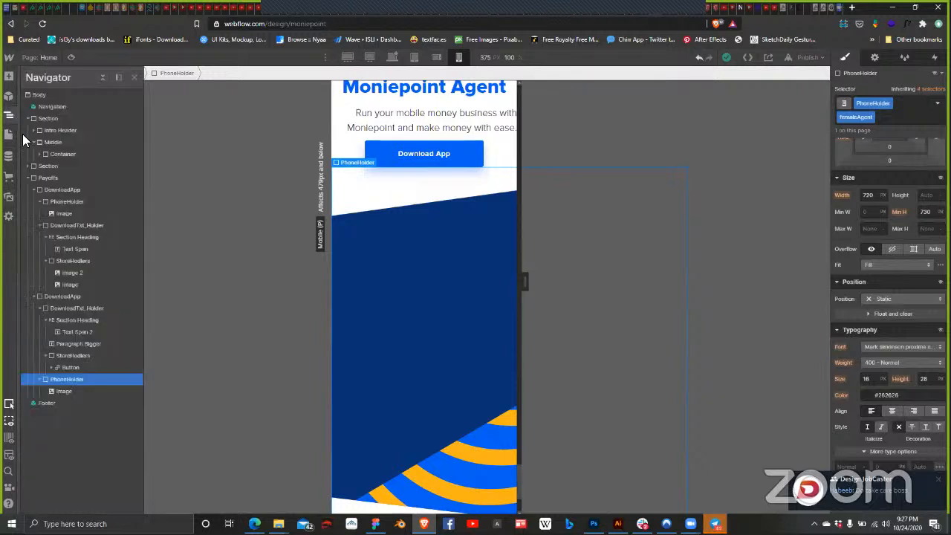
click(59, 390)
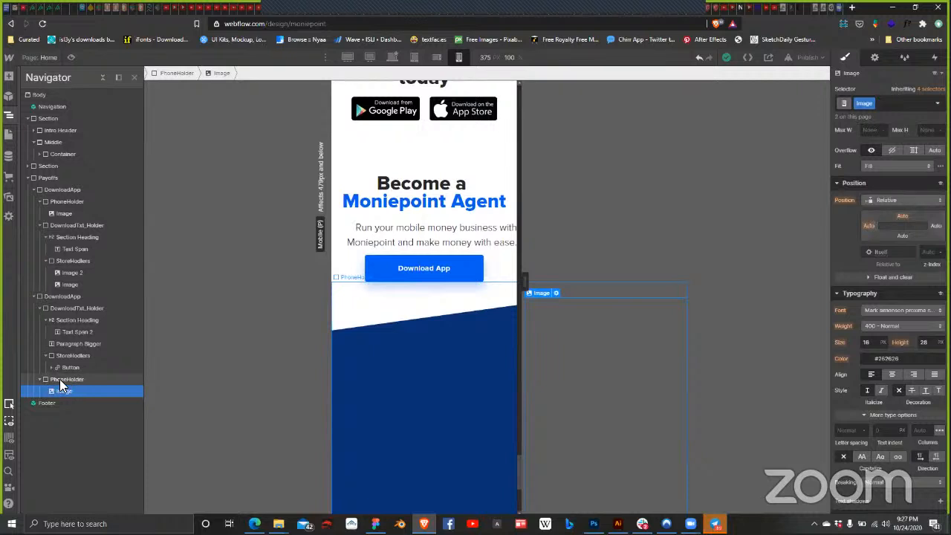
click(63, 380)
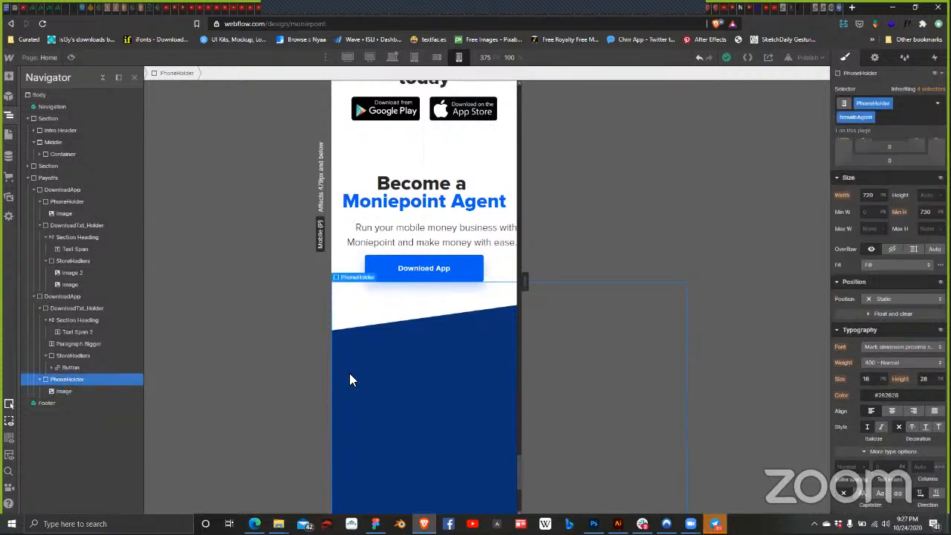
scroll(503, 379, down, 3)
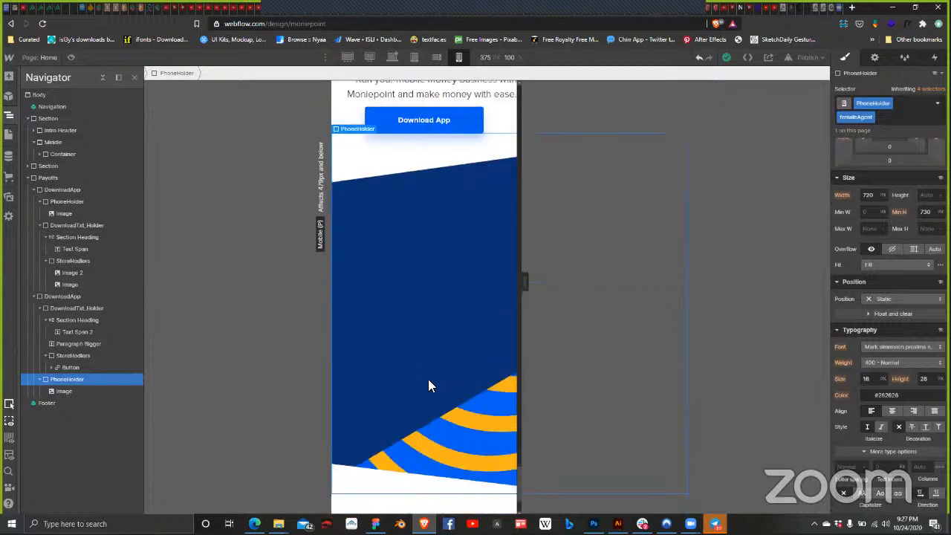
scroll(869, 390, down, 3)
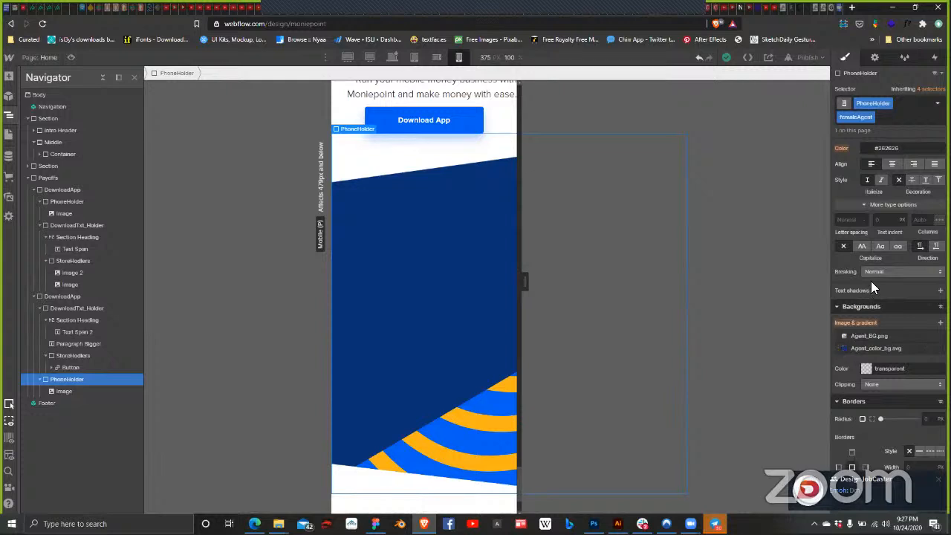
scroll(870, 282, up, 5)
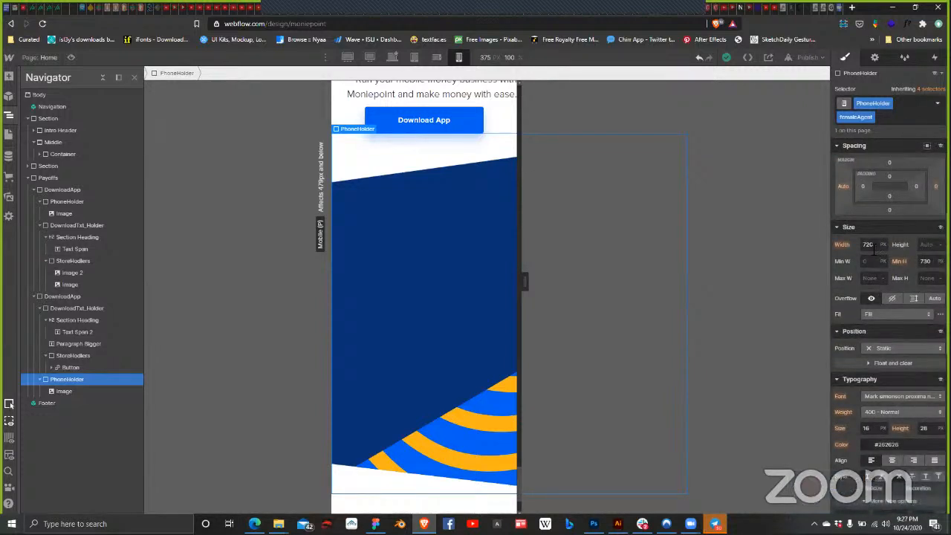
click(883, 247)
click(882, 256)
text(100)
key(Return)
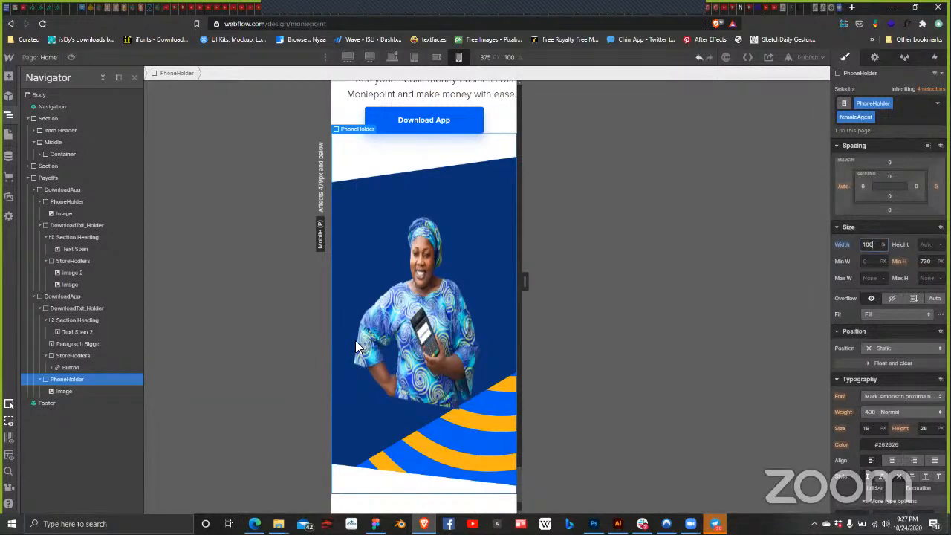
Step: Justify the contents of the femaleAgent PhoneHolder to the center of its horizontal flex layout
click(433, 314)
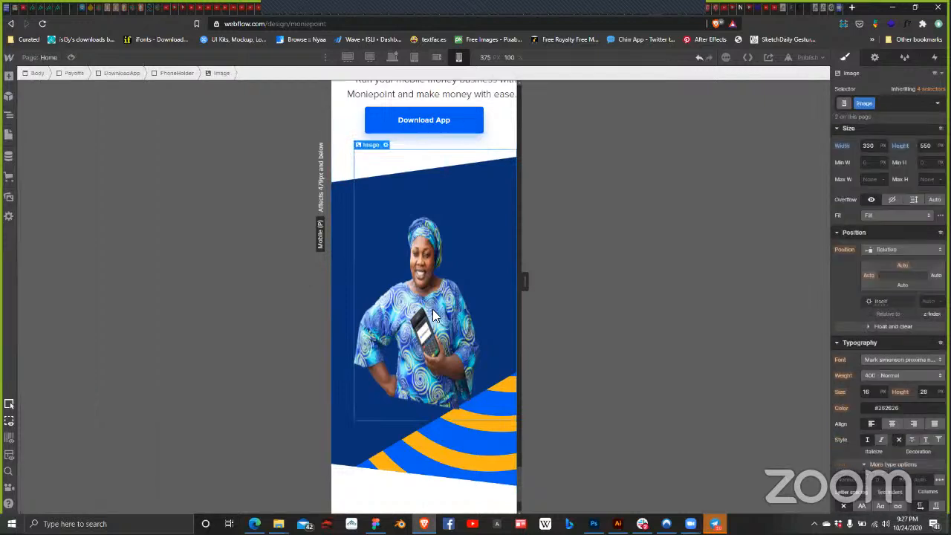
click(384, 443)
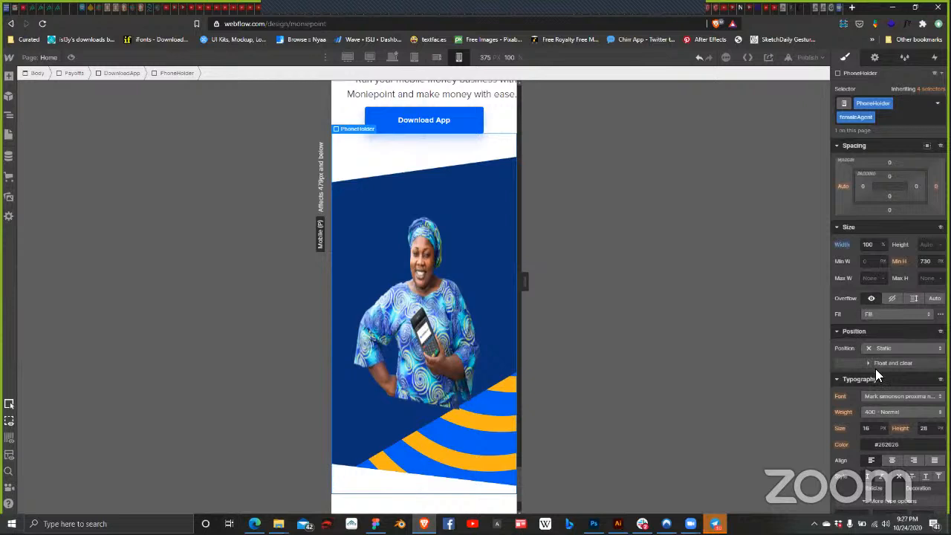
scroll(873, 309, up, 2)
scroll(874, 306, up, 1)
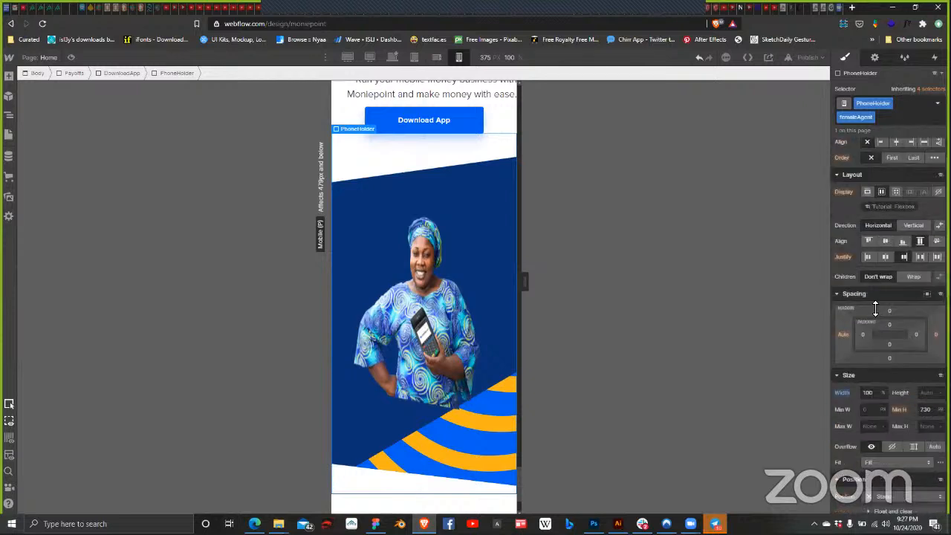
click(884, 256)
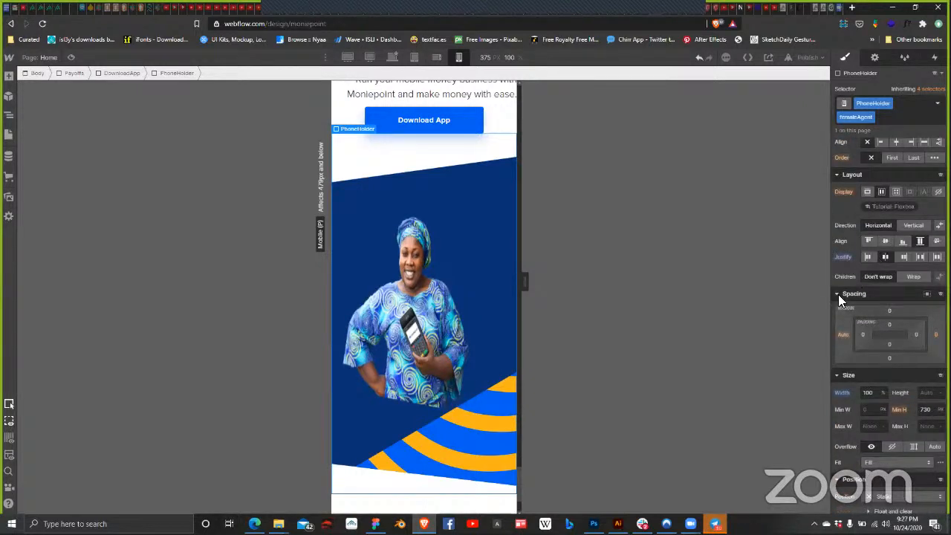
Step: Switch the female agent image's width to percent and set it to 100%
click(393, 340)
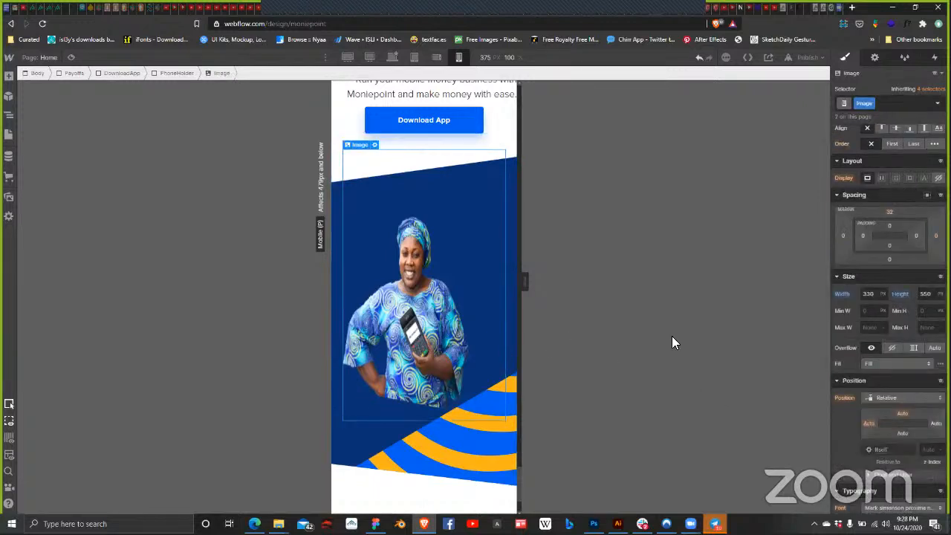
click(882, 295)
click(881, 308)
click(872, 297)
text(100)
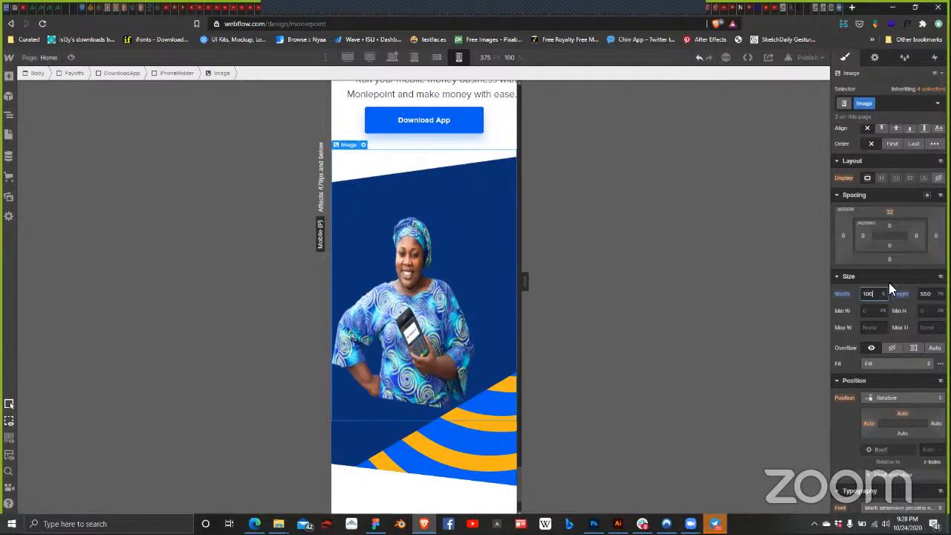
Step: Try an automatic height on the female agent image, set it to 99% instead, and open the image's settings
click(937, 294)
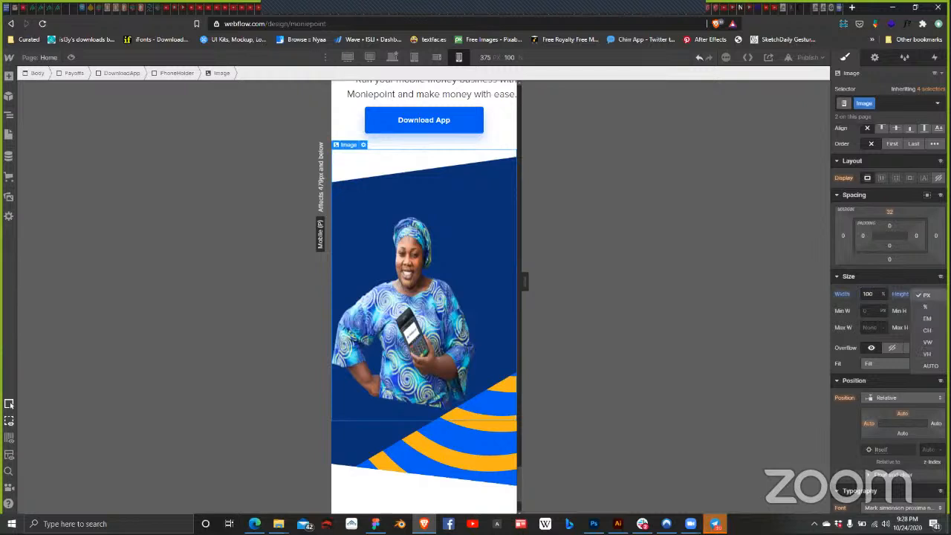
click(921, 363)
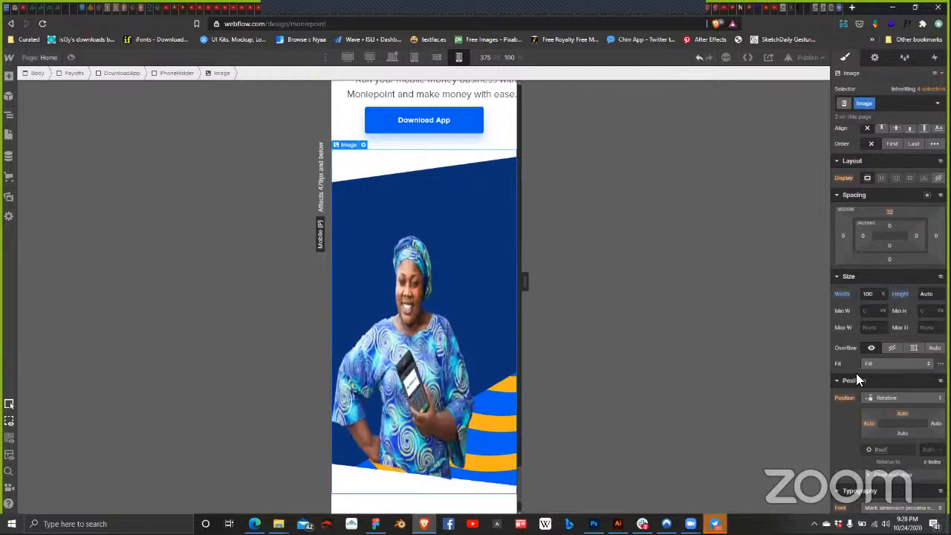
click(928, 295)
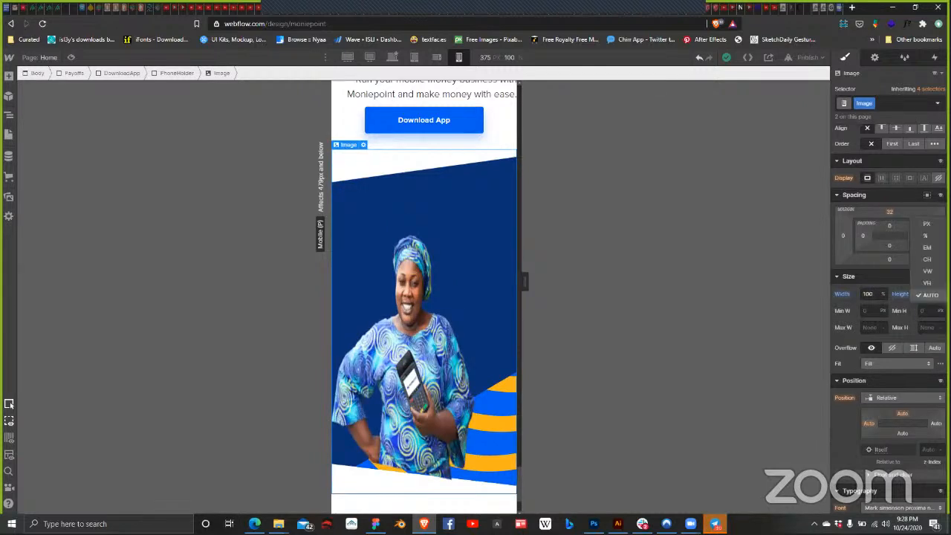
click(927, 236)
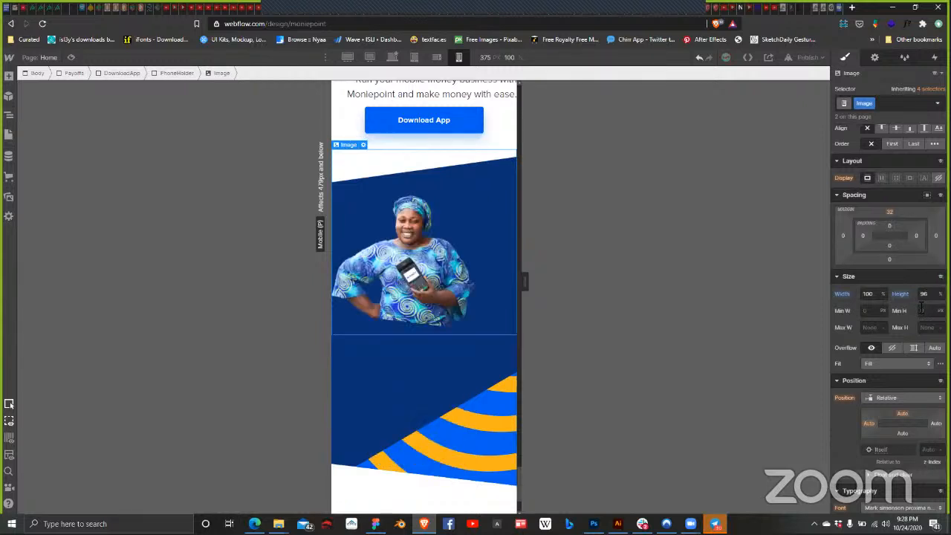
click(924, 295)
text(100)
click(363, 145)
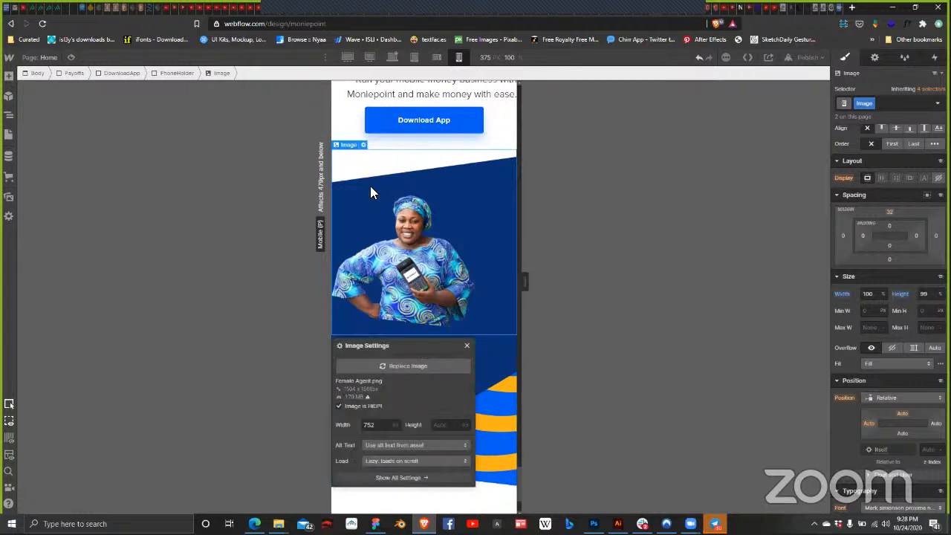
Step: Set the female agent image's height to 100% and toggle its HiDPI option off and back on
click(362, 406)
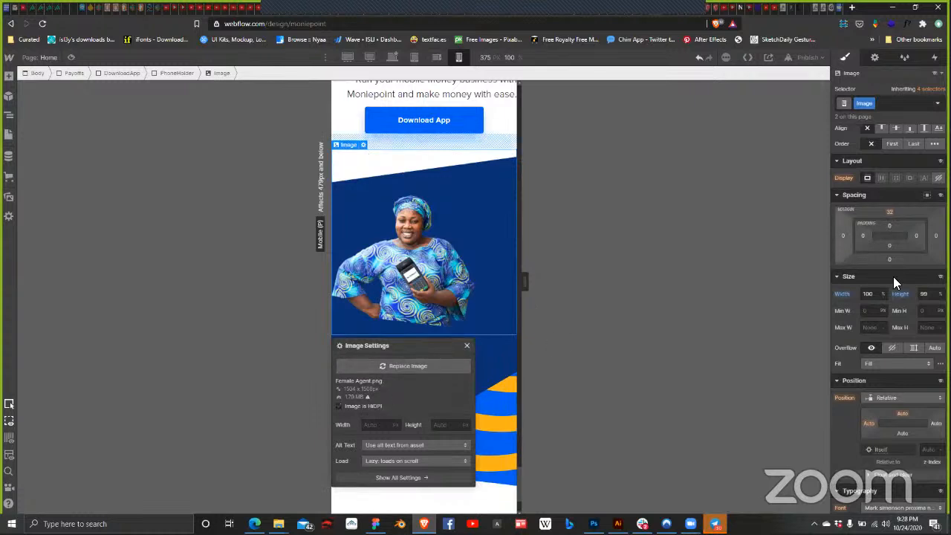
click(932, 297)
text(100)
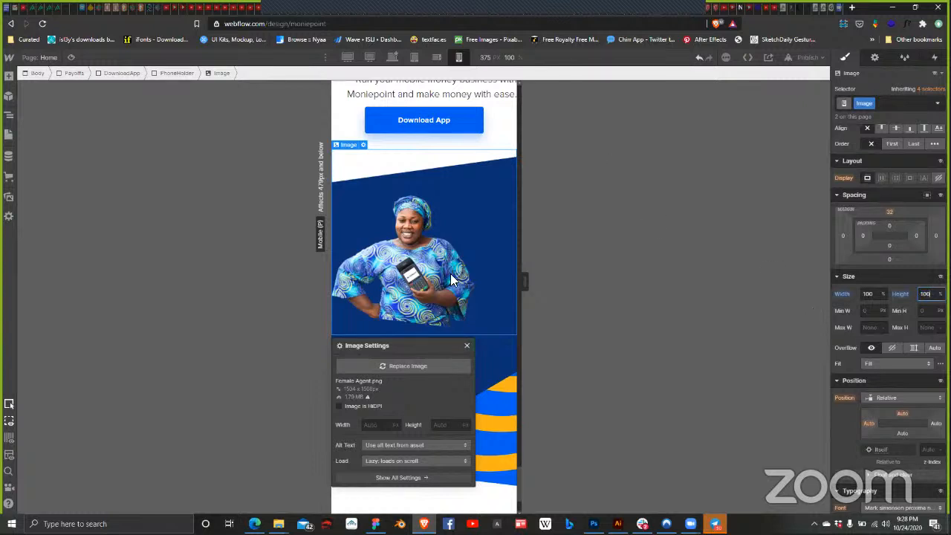
click(369, 407)
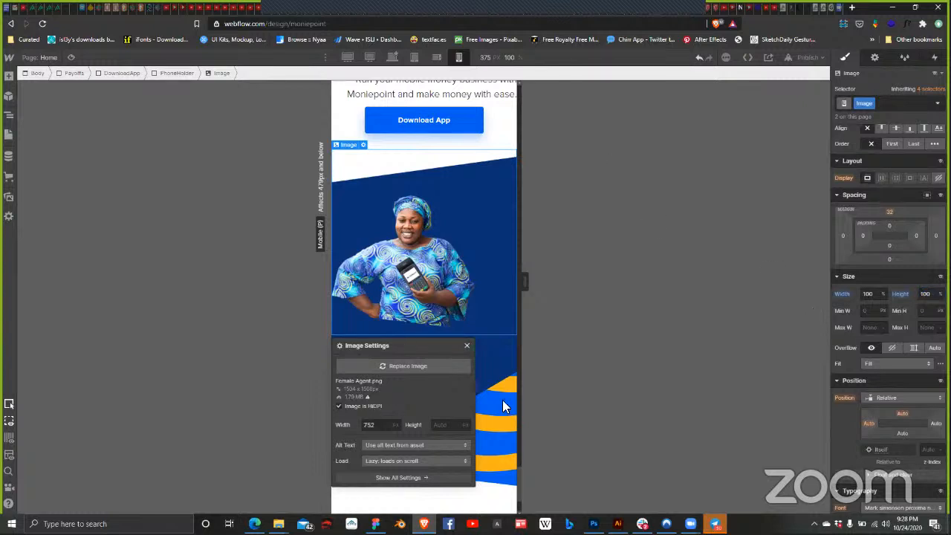
click(466, 345)
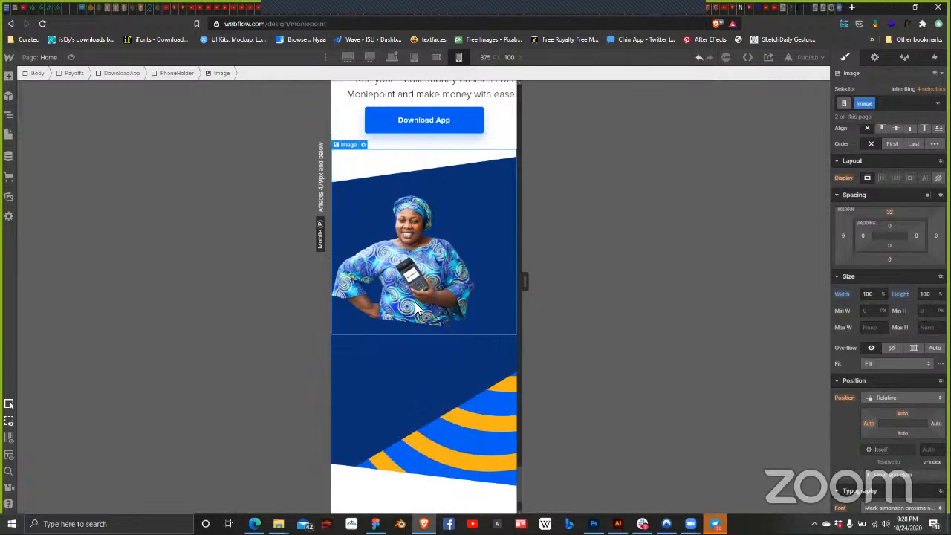
scroll(457, 314, up, 8)
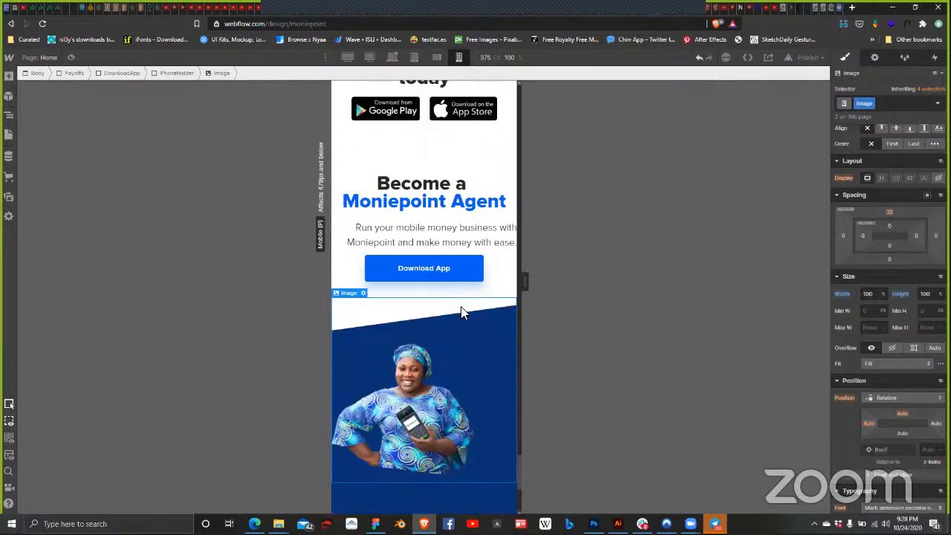
scroll(455, 310, down, 8)
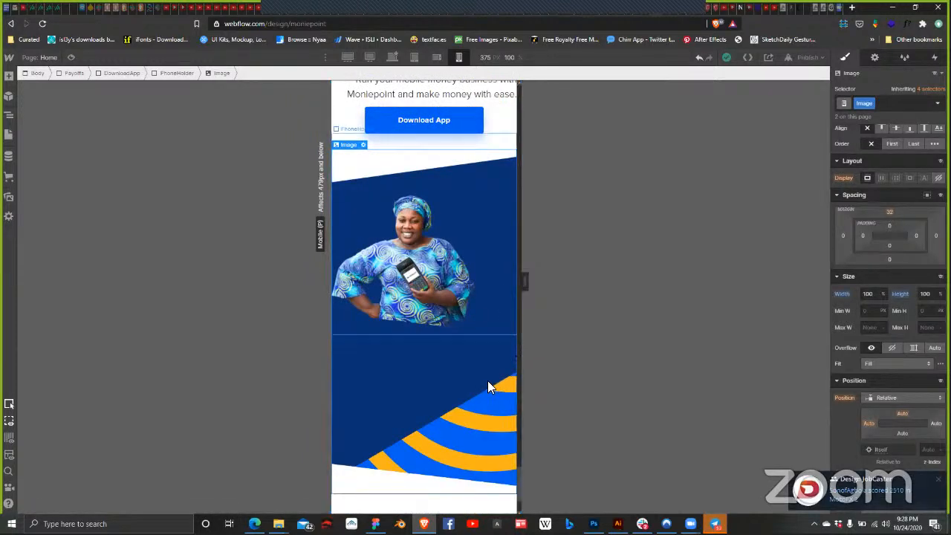
Step: Reselect the female agent image, open its image settings and turn off the HiDPI option
click(874, 293)
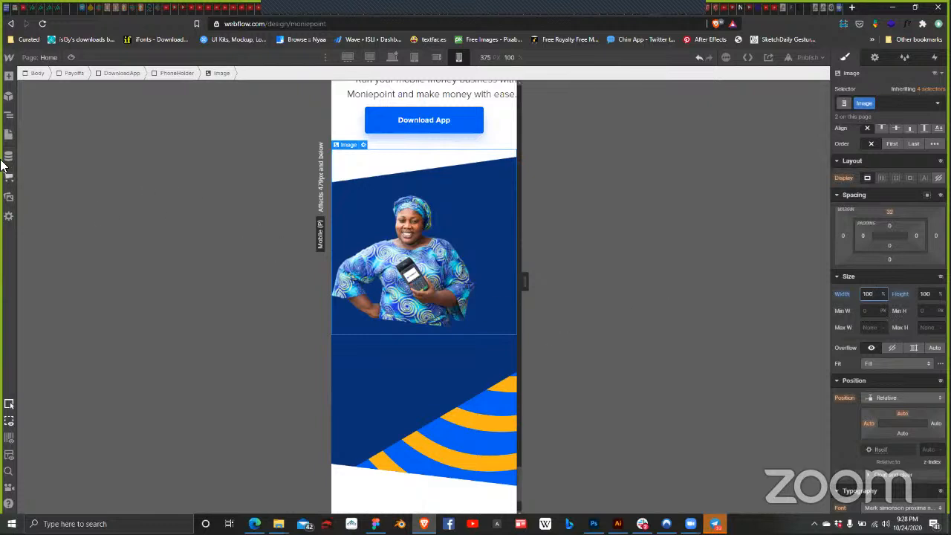
click(9, 115)
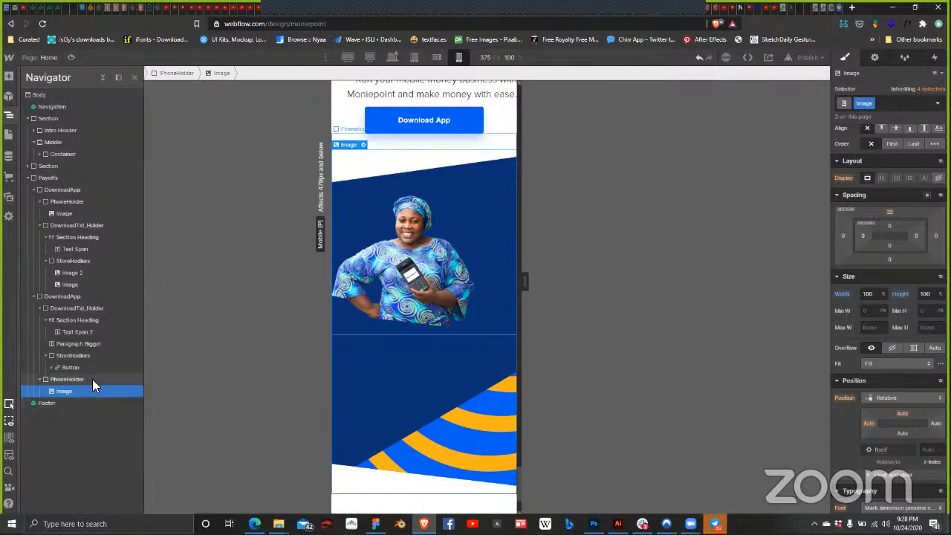
click(92, 379)
click(89, 392)
click(401, 260)
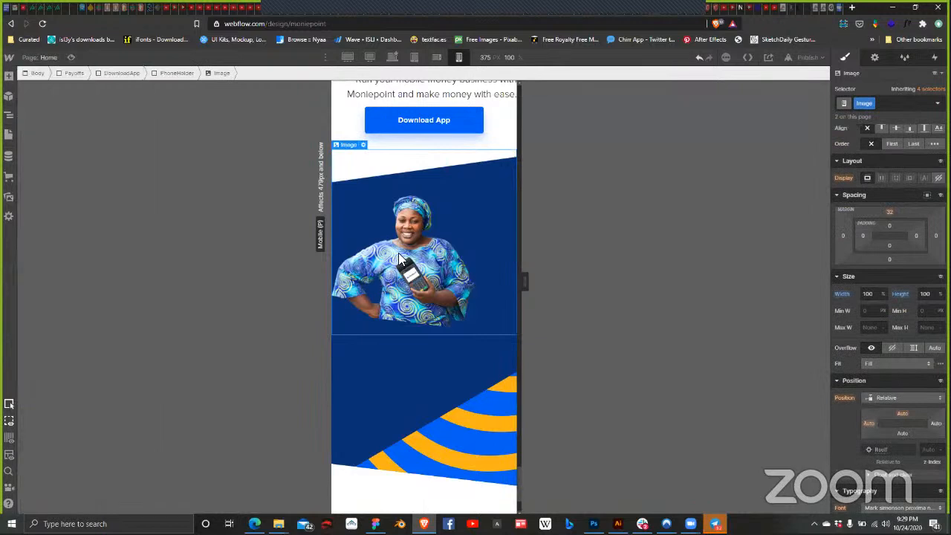
double_click(401, 255)
click(339, 405)
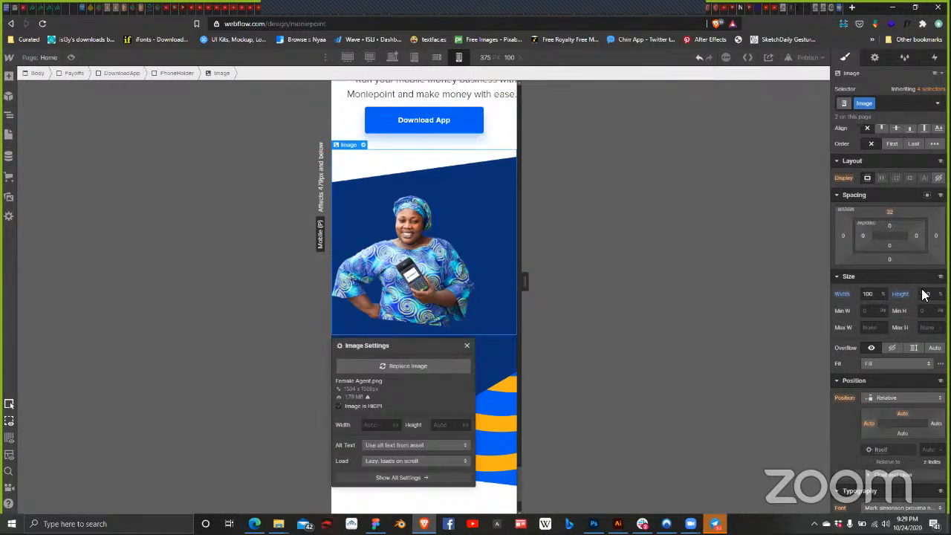
Step: Try widths of 110%, 150%, 90% and 60% on the female agent image and bring the width back up to 110%
click(874, 292)
text(110)
key(Return)
text(150)
key(Return)
text(90)
key(Return)
key(shift+Down)
key(shift+Up)
key(shift+Up)
key(shift+Down)
key(shift+Down)
key(shift+Down)
key(shift+Down)
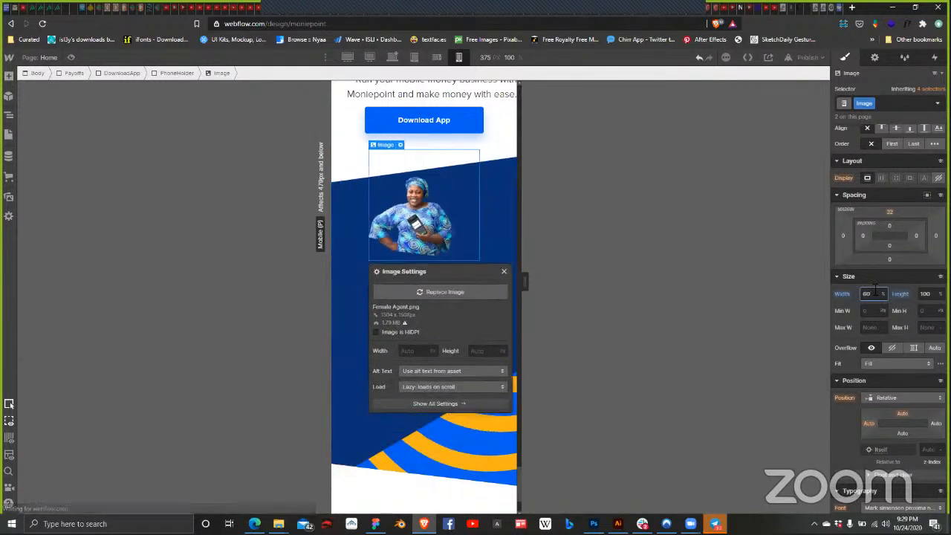
key(shift+Up)
key(shift+Up)
key(shift+Up)
key(shift+Up)
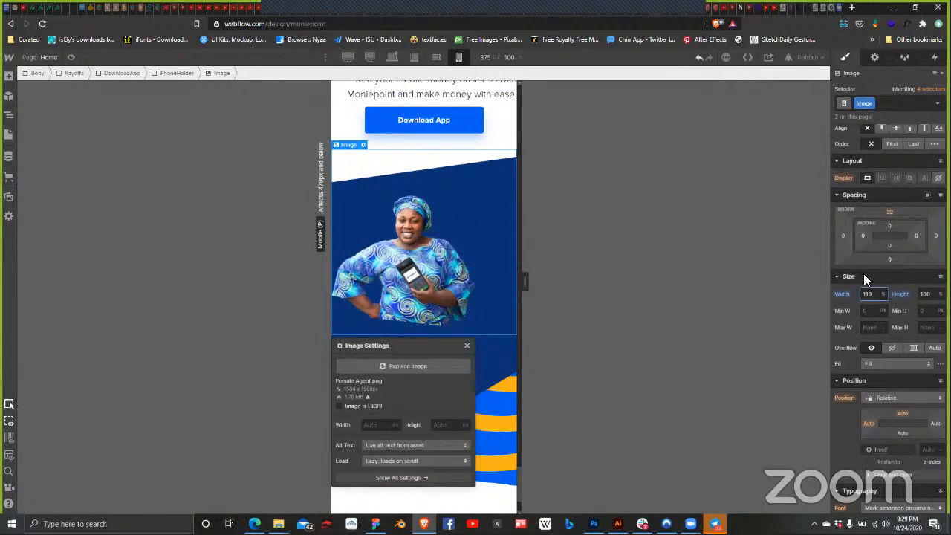
Step: Try the female agent image's width in VH, switch it to pixels and adjust it in increments to 370 px
click(882, 294)
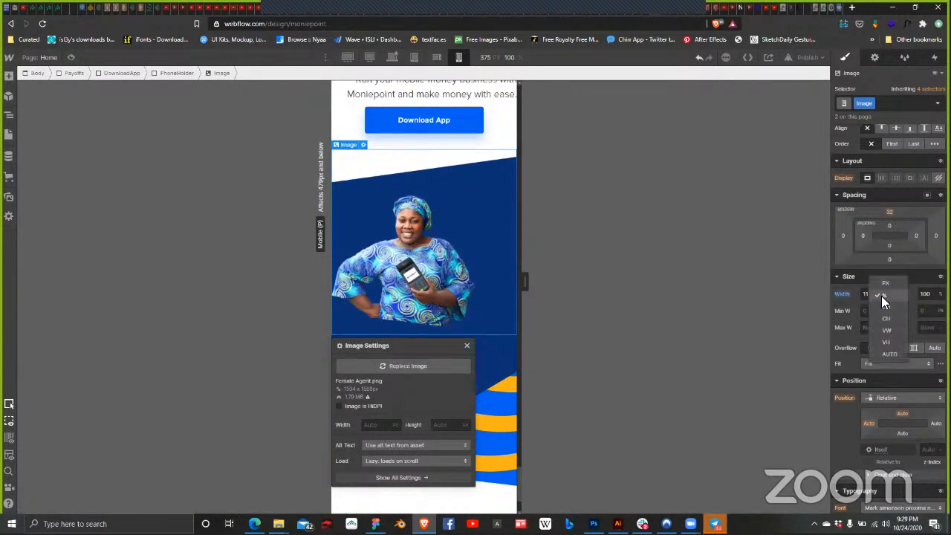
click(885, 341)
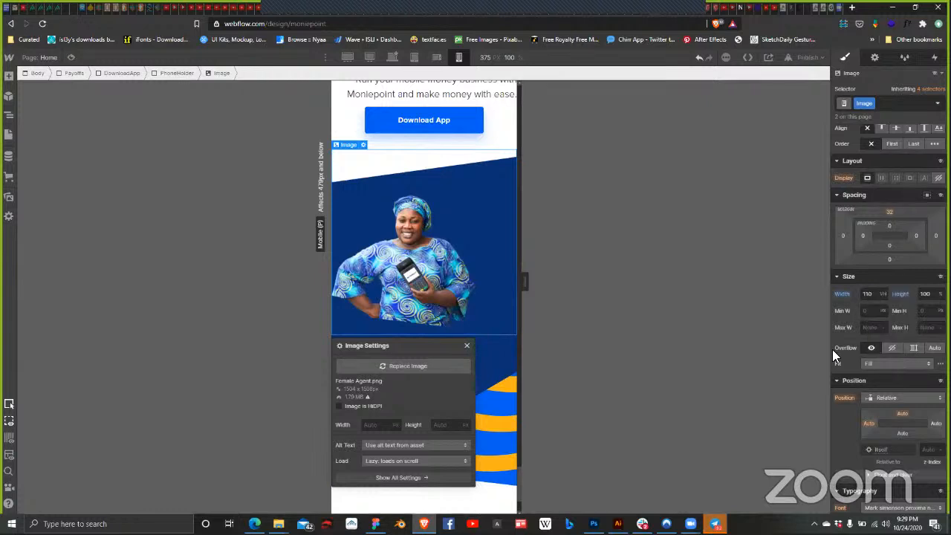
click(884, 292)
click(890, 236)
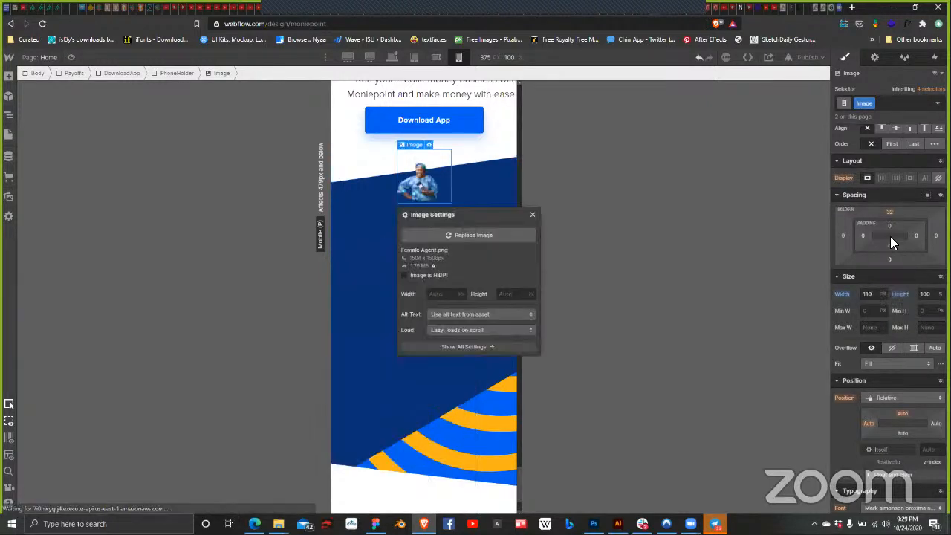
key(shift+Up)
key(shift+Up)
key(shift+Up)
key(shift+Up)
key(shift+Up)
key(shift+Up)
key(shift+Up)
key(shift+Up)
key(shift+Up)
key(shift+Up)
key(shift+Up)
key(shift+Up)
key(shift+Up)
key(shift+Up)
key(shift+Up)
key(shift+Up)
key(shift+Up)
key(shift+Up)
key(shift+Up)
key(shift+Up)
key(shift+Up)
key(shift+Up)
key(shift+Up)
key(shift+Up)
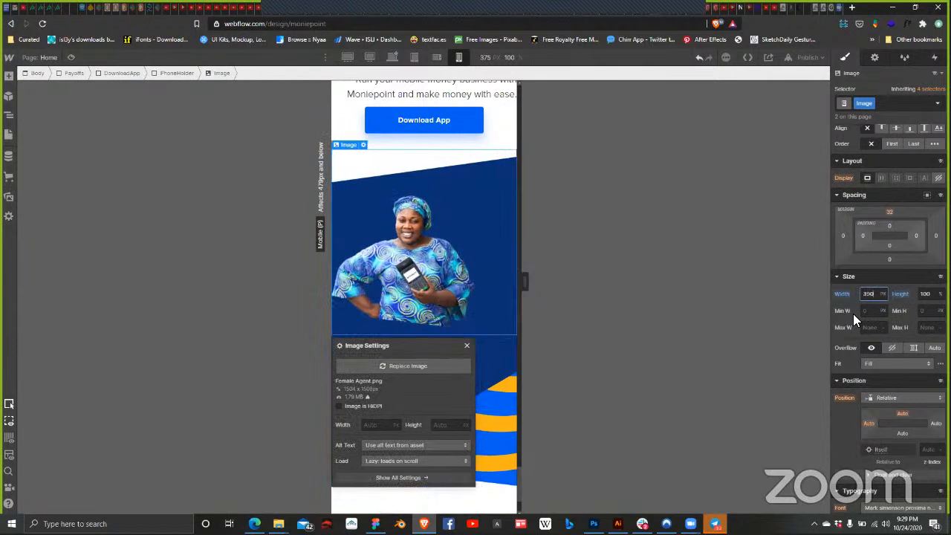
key(shift+Down)
key(shift+Down)
key(shift+Down)
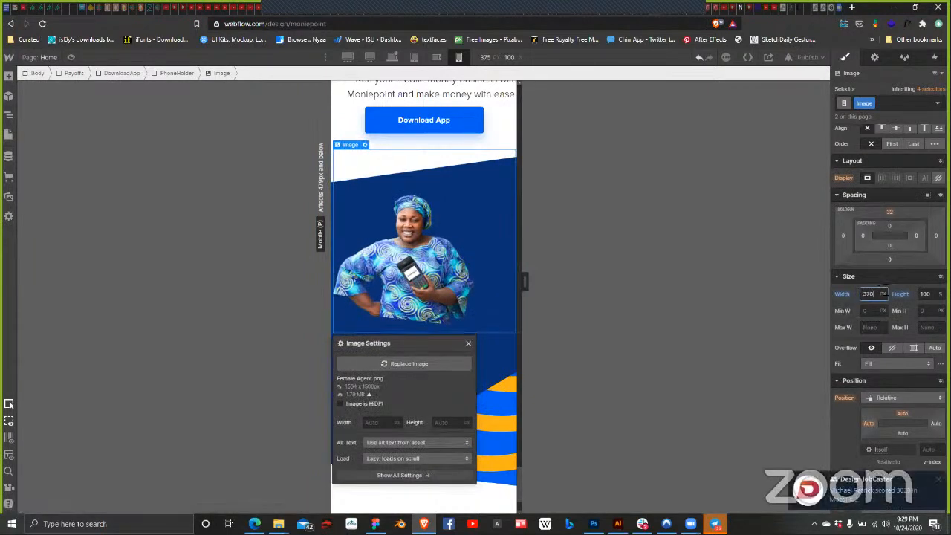
Step: Switch the female agent image's width to percent and set it to 100%
click(882, 294)
click(877, 307)
click(862, 294)
text(100)
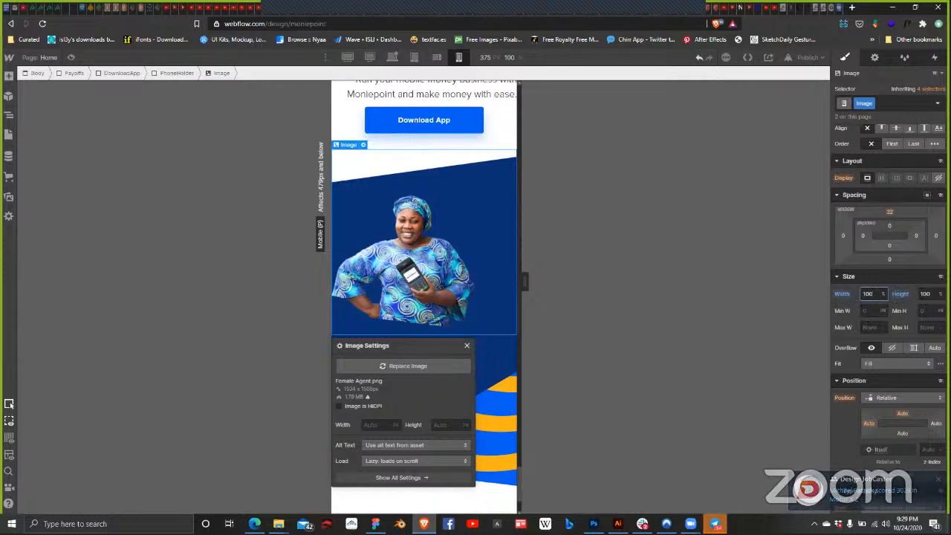
Step: Try heights of 140%, 90% and 40% on the female agent image
click(932, 297)
text(140)
key(BackSpace)
key(BackSpace)
key(BackSpace)
text(90)
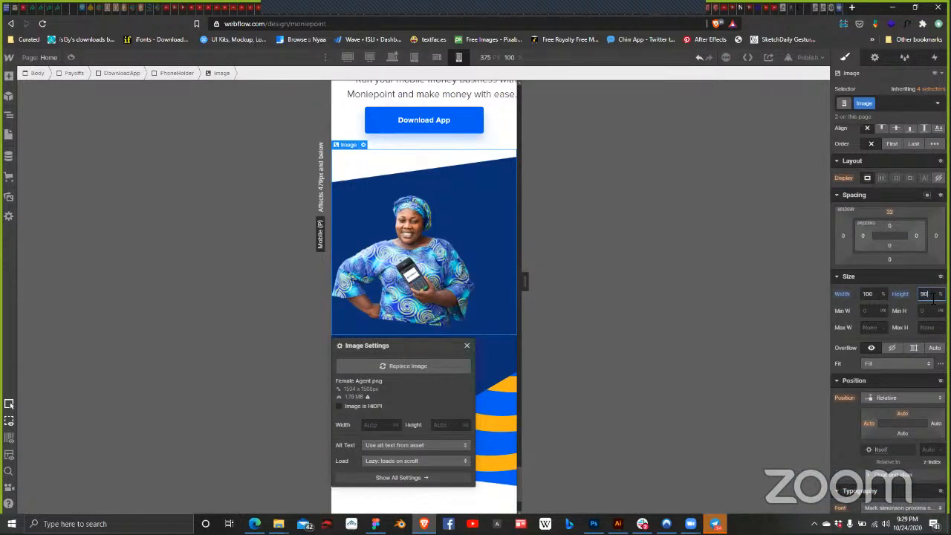
key(BackSpace)
key(BackSpace)
text(40)
click(939, 294)
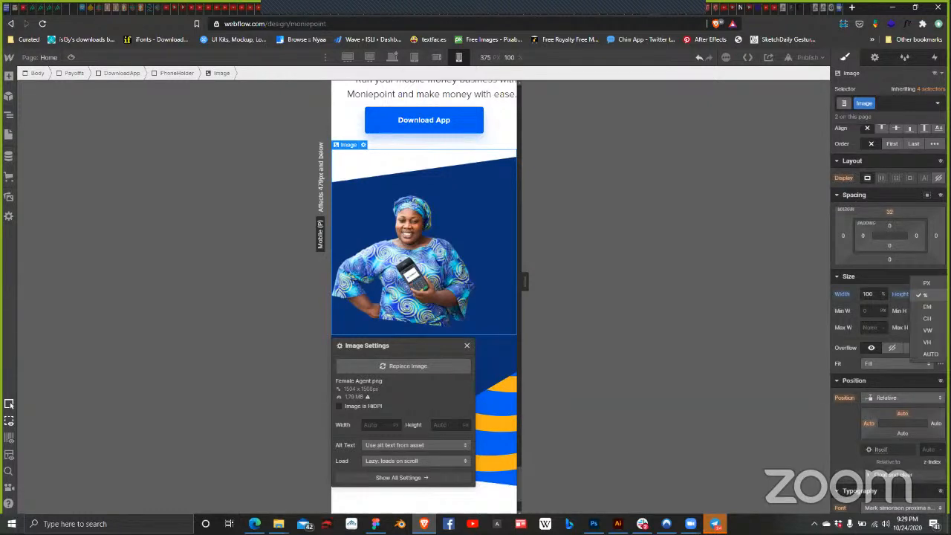
Step: Reset the female agent image's height and move its settings window off the page preview
click(901, 293)
click(897, 294)
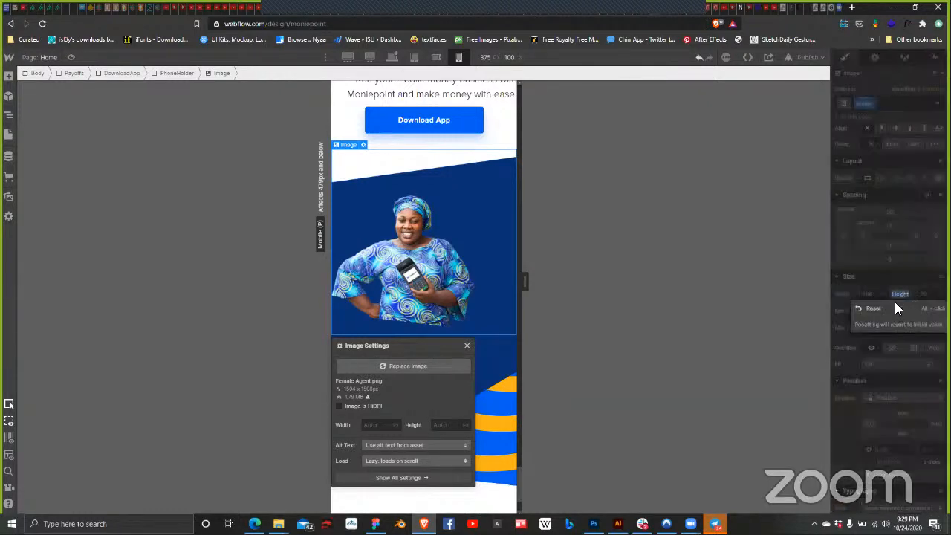
click(884, 309)
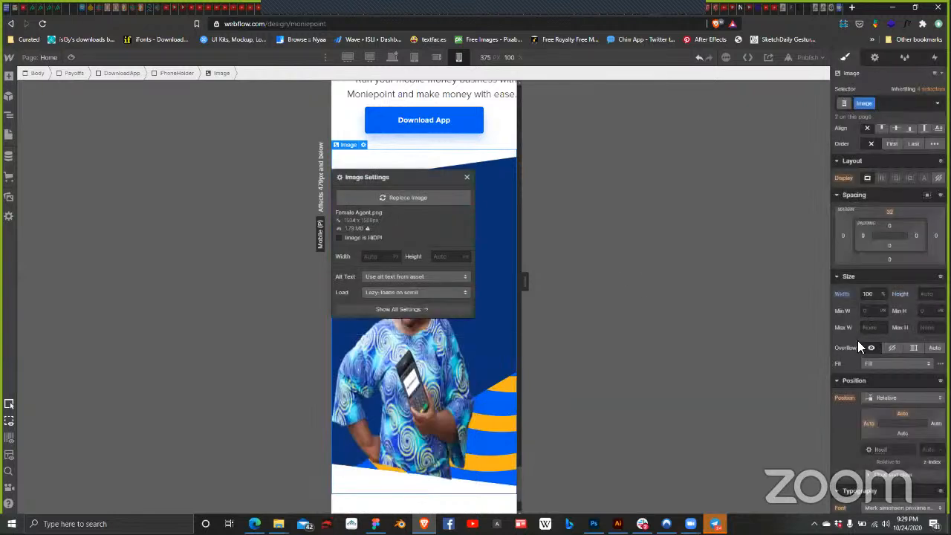
drag(424, 178, 227, 235)
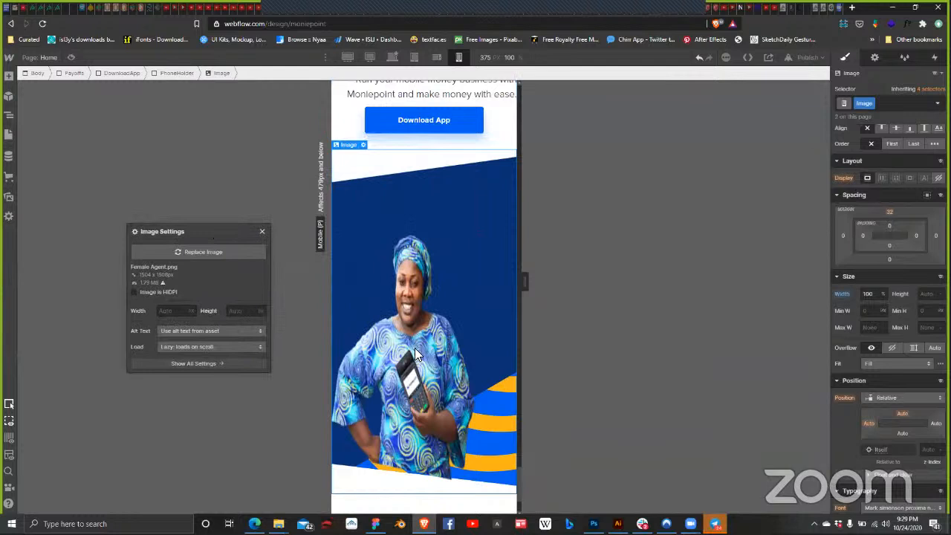
Step: Give the female agent image a pixel height and lower it in increments to 500 px
click(928, 293)
text(688)
key(shift+Down)
key(shift+Down)
key(shift+Down)
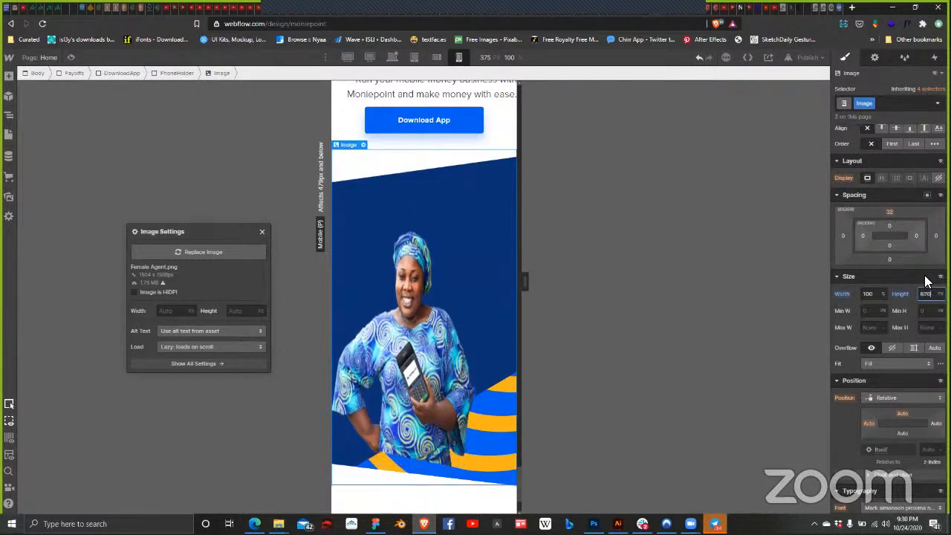
key(shift+Down)
key(shift+Down)
key(shift+Down)
key(shift+Down)
key(shift+Down)
key(shift+Down)
key(shift+Down)
key(shift+Down)
key(shift+Down)
key(shift+Down)
key(shift+Down)
key(shift+Down)
key(shift+Down)
key(shift+Down)
key(shift+Down)
key(shift+Down)
key(shift+Down)
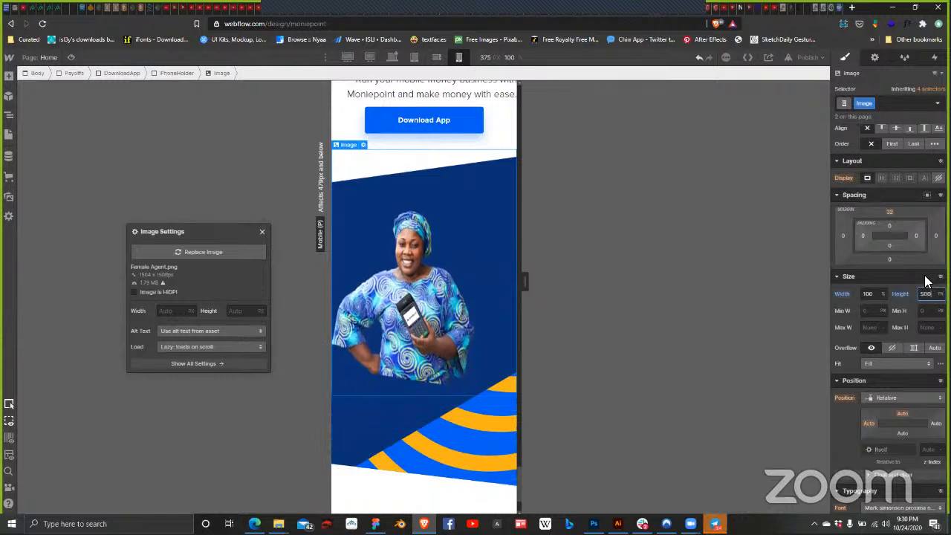
Step: Switch the female agent image's height to percent, try 70%, and set it to 100%
click(939, 294)
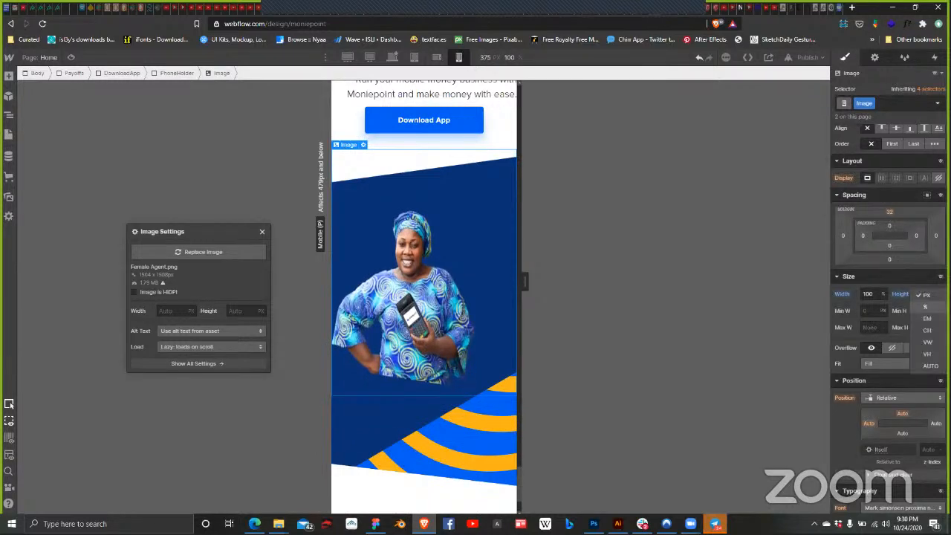
click(926, 306)
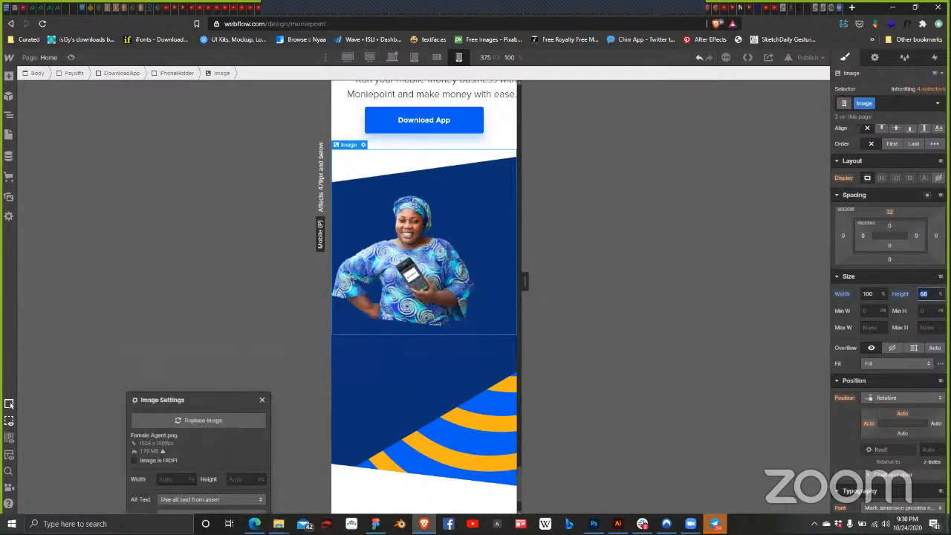
text(70)
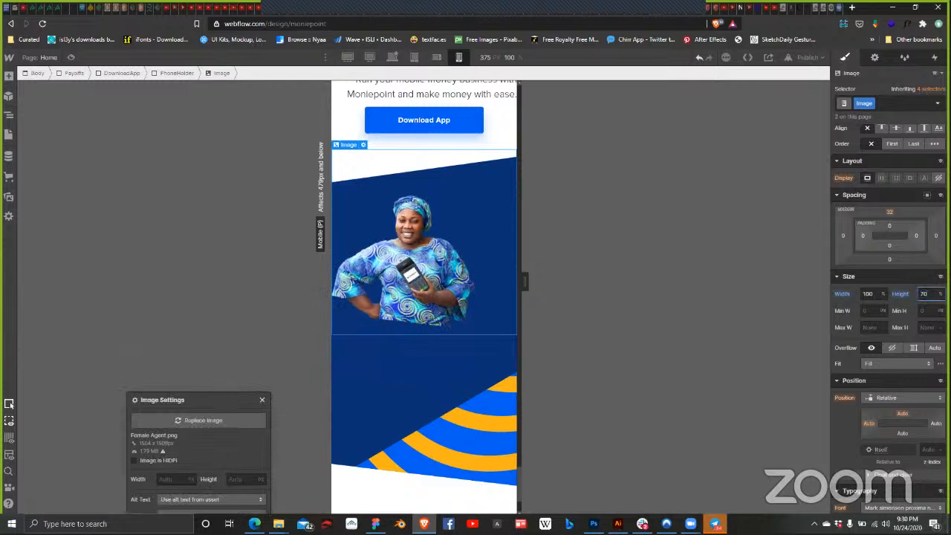
key(BackSpace)
key(BackSpace)
text(100)
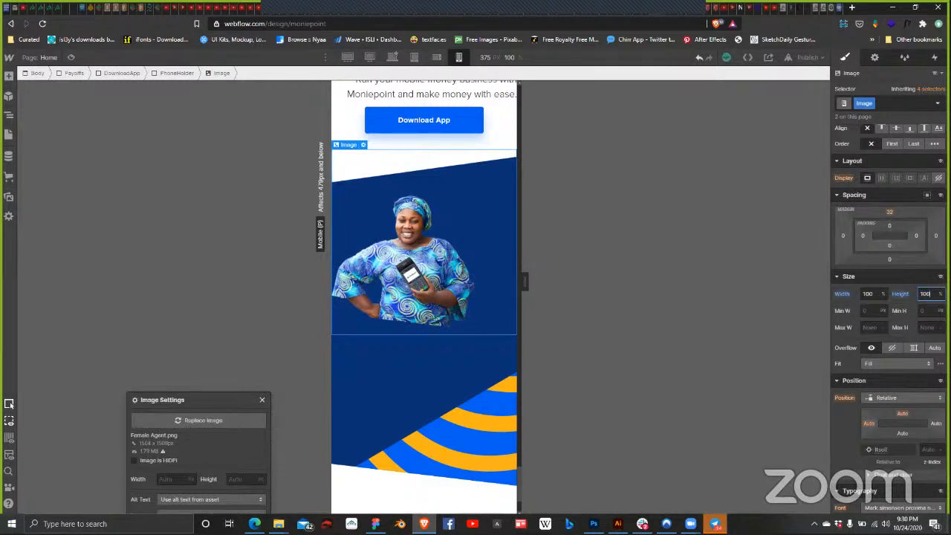
Step: Open the Agent_BG.png background of the female agent's PhoneHolder, switch its custom width to percent and turn off tiling
click(461, 296)
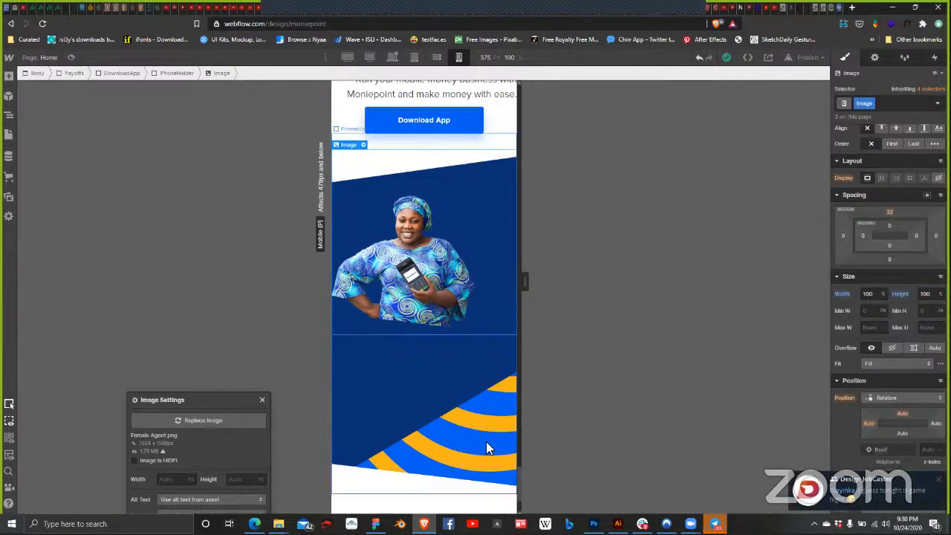
click(450, 312)
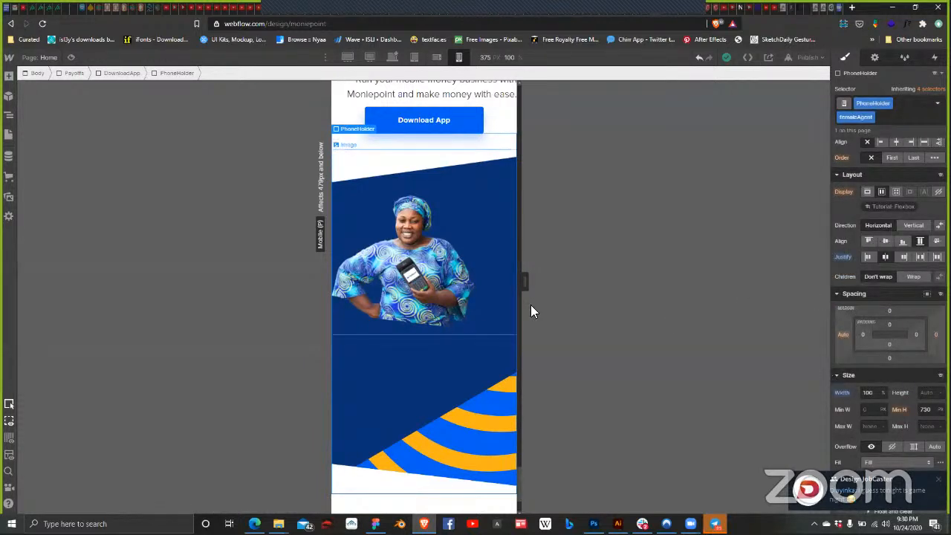
click(439, 315)
click(395, 393)
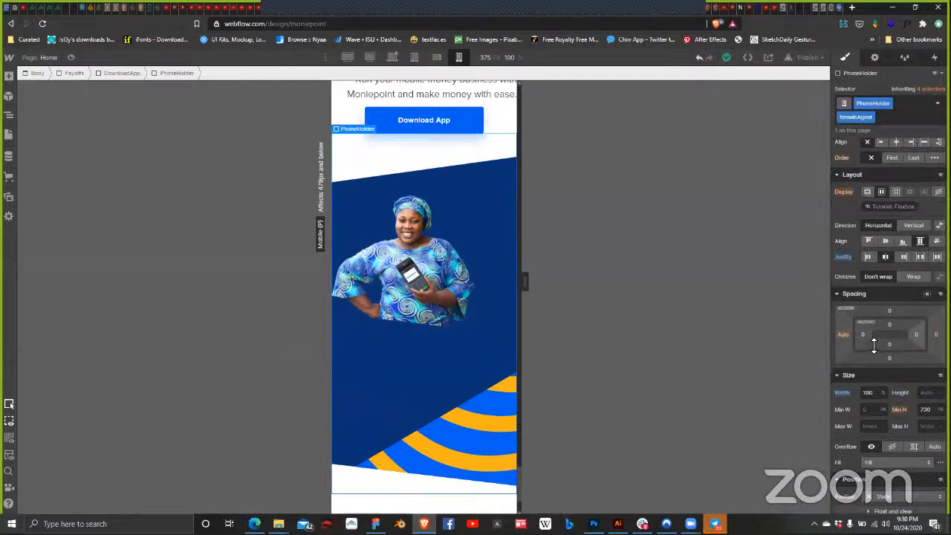
scroll(903, 395, down, 5)
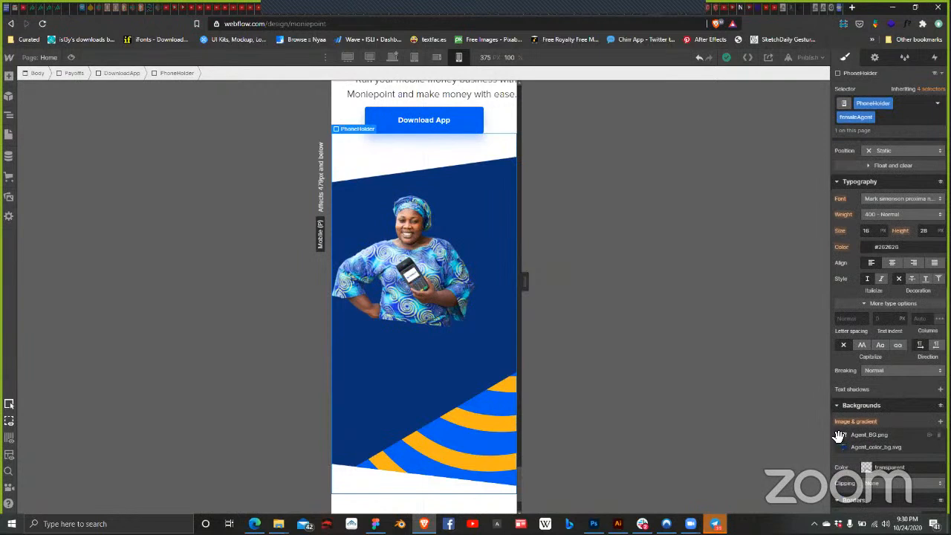
click(839, 435)
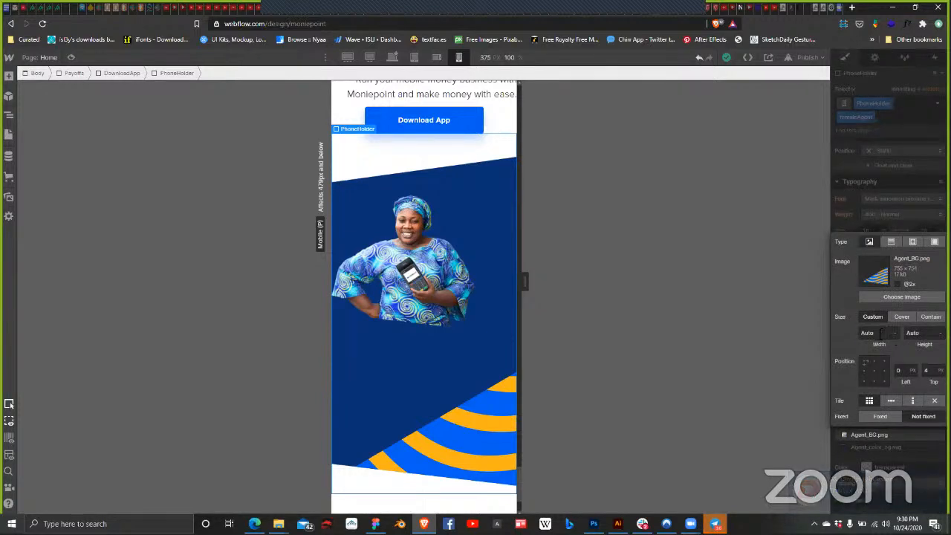
click(893, 331)
click(904, 286)
click(872, 334)
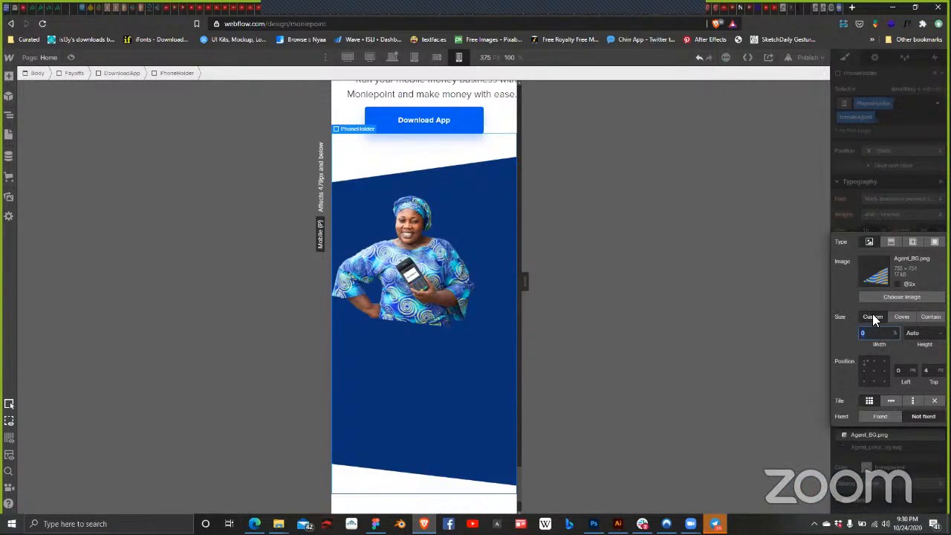
text(20)
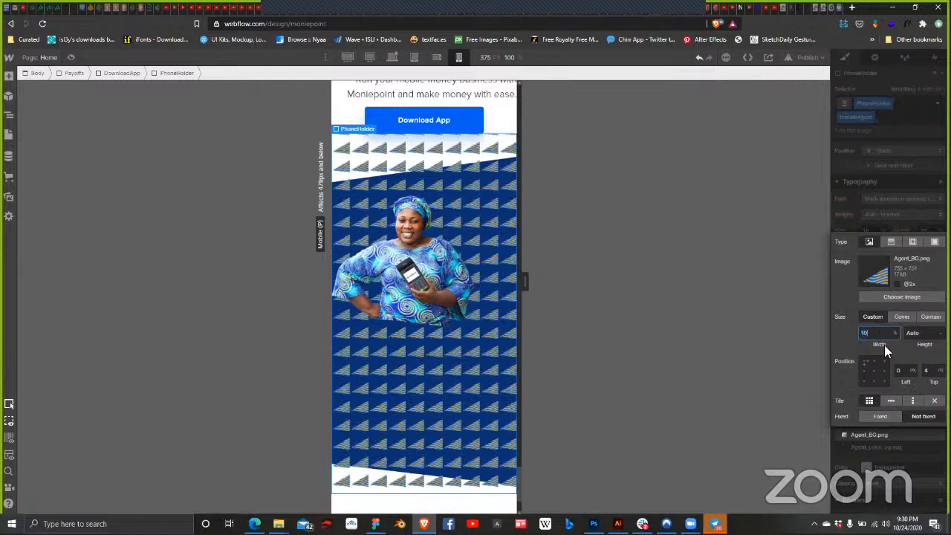
key(shift+Up)
key(shift+Up)
key(shift+Up)
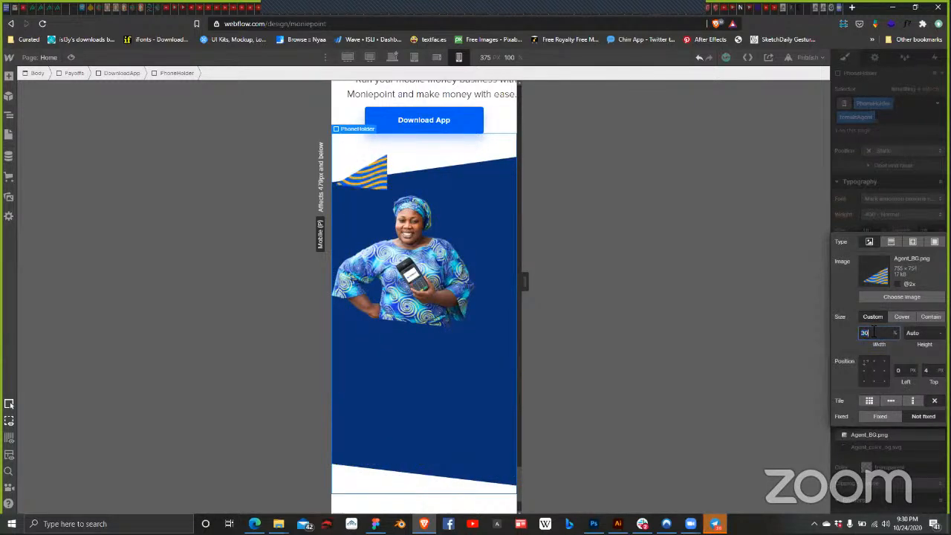
Step: Increase the Agent_BG.png background's custom width in increments to 200%
key(shift+Up)
key(shift+Up)
key(shift+Up)
key(shift+Up)
key(shift+Up)
key(shift+Up)
key(shift+Up)
key(shift+Up)
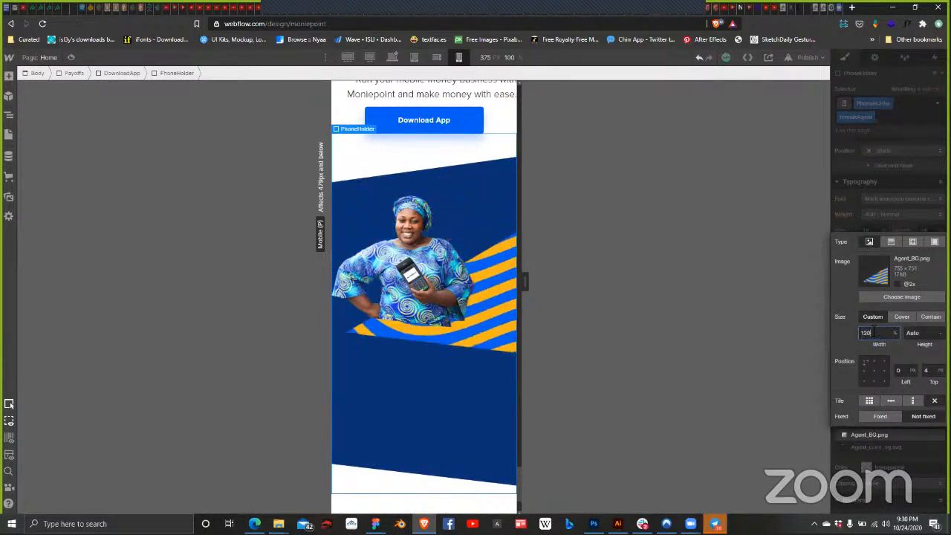
key(shift+Up)
key(shift+Up)
key(shift+Up)
key(shift+Up)
key(shift+Up)
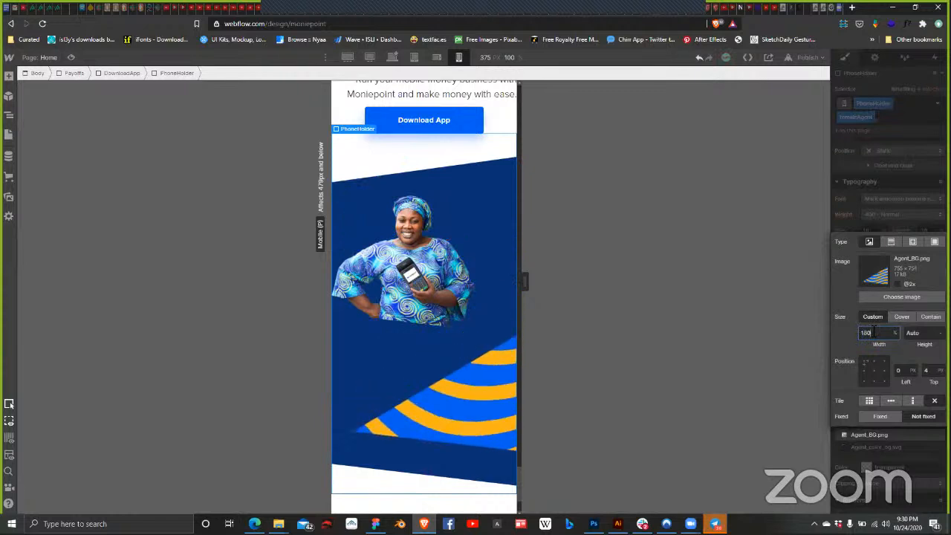
key(shift+Up)
key(shift+Up)
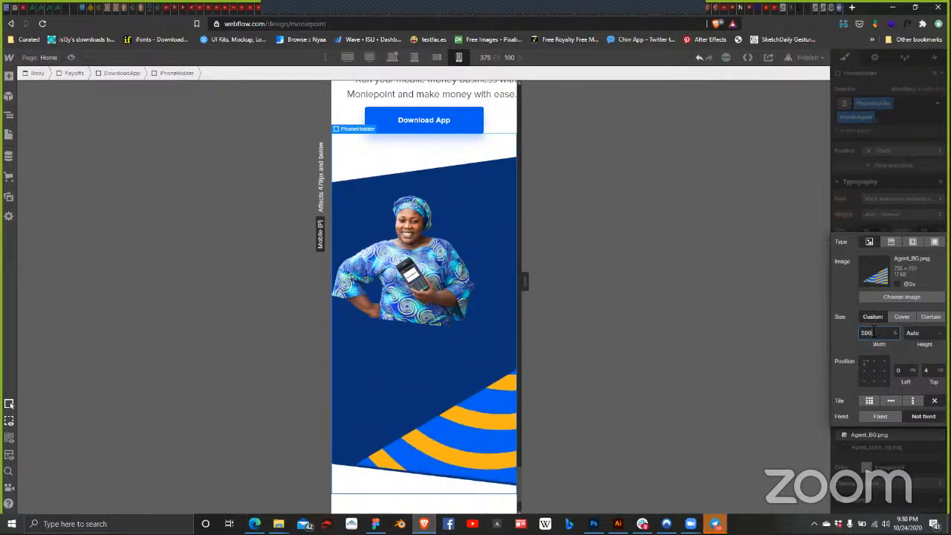
Step: Try the bottom-left anchor for the Agent_BG.png background and position it at bottom centre
click(864, 379)
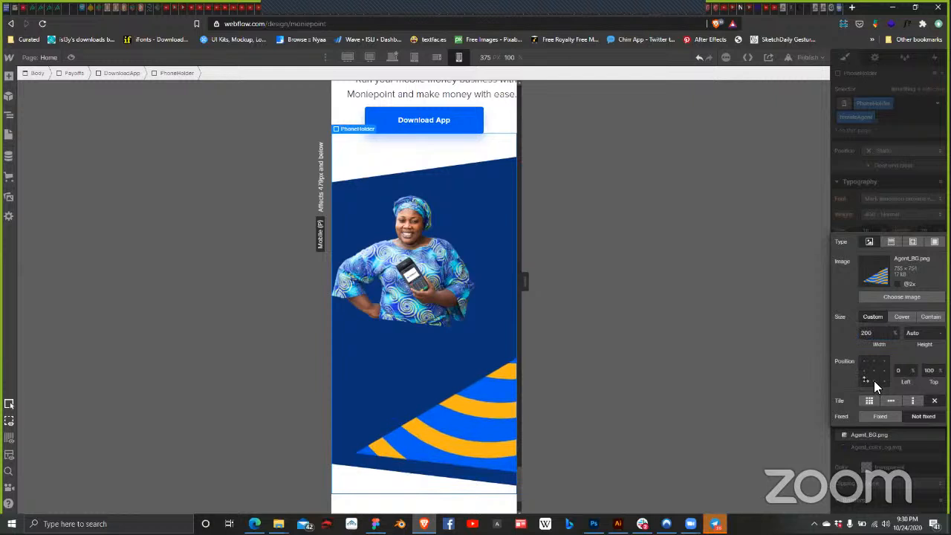
click(888, 333)
click(873, 380)
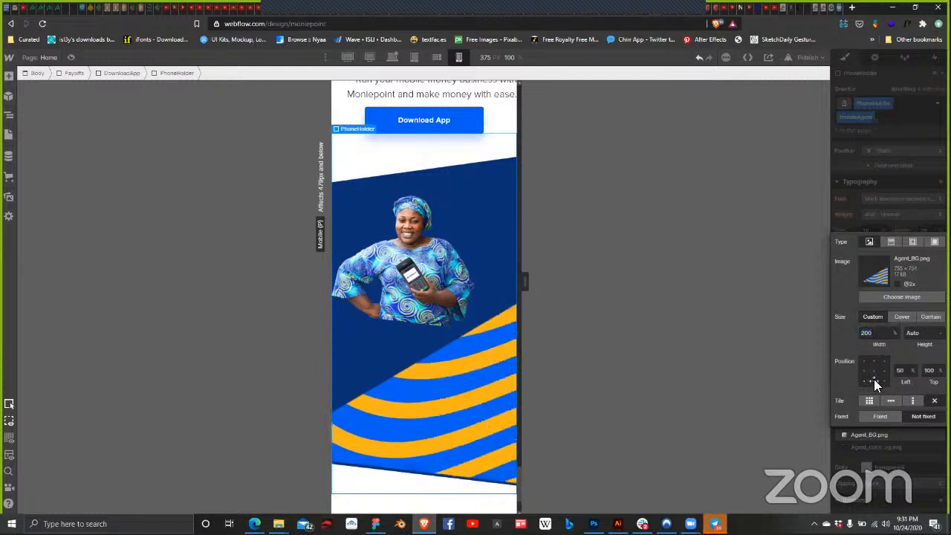
Step: Reduce the Agent_BG.png background's width in increments to 100%
click(891, 333)
key(Down)
key(Down)
key(Down)
key(Down)
key(Down)
key(Down)
key(Down)
key(Down)
key(Down)
key(Down)
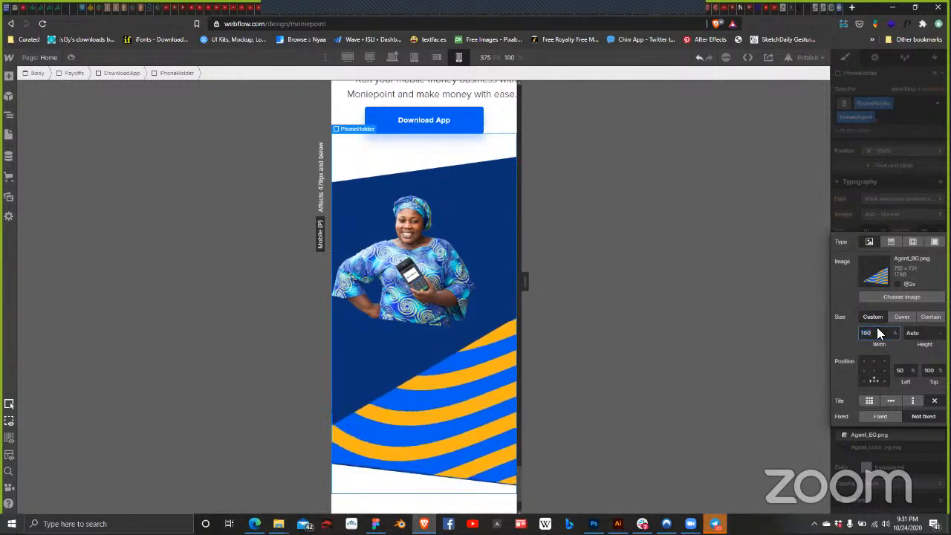
key(shift+Down)
key(shift+Down)
key(shift+Down)
key(shift+Down)
key(shift+Down)
key(shift+Down)
key(shift+Down)
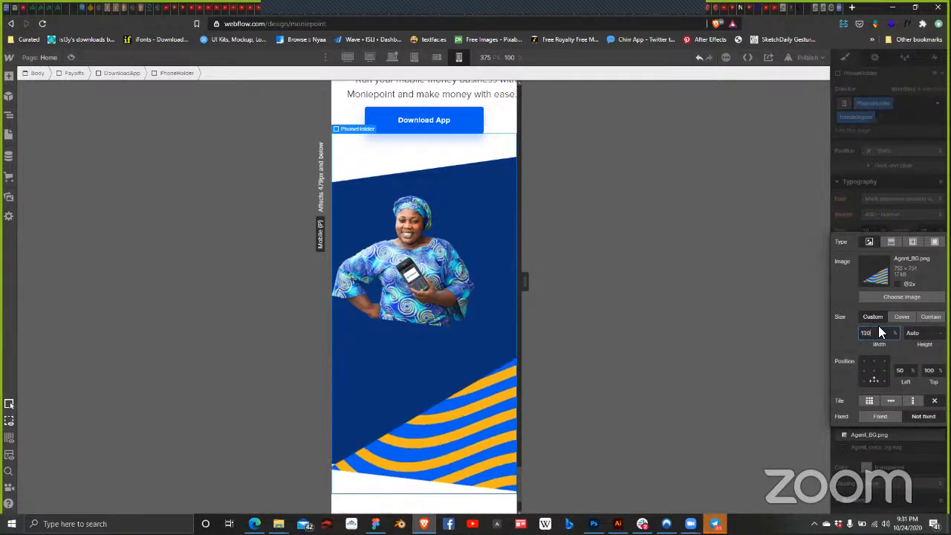
key(shift+Down)
key(shift+Down)
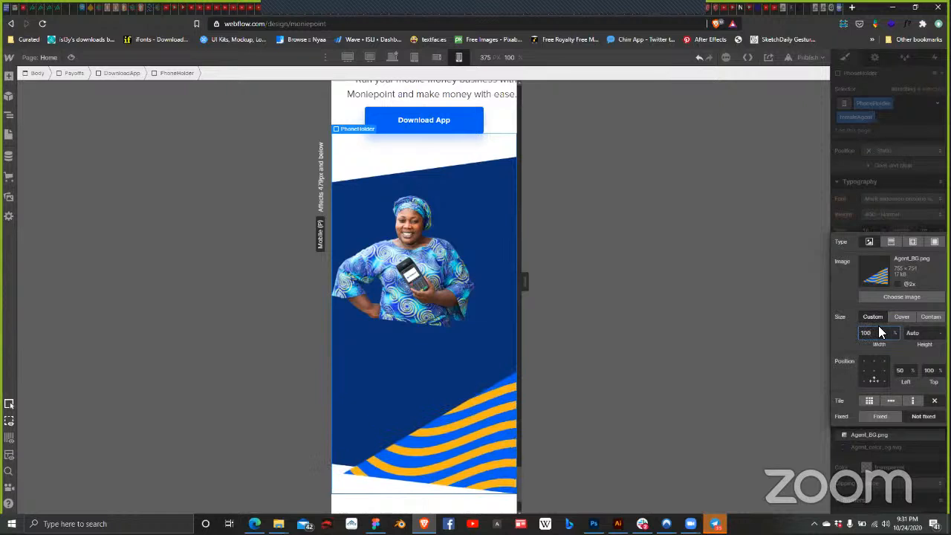
Step: Re-anchor the Agent_BG.png background at bottom centre and fine-tune its top position to 95%
click(863, 380)
click(873, 379)
key(Down)
key(Down)
key(Down)
key(Down)
key(Down)
key(Down)
key(Down)
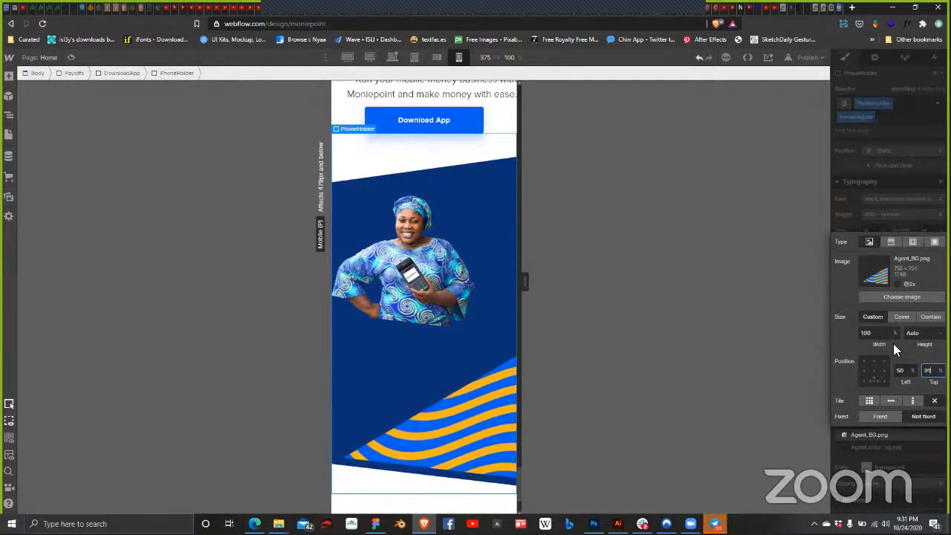
key(Up)
key(Up)
key(Up)
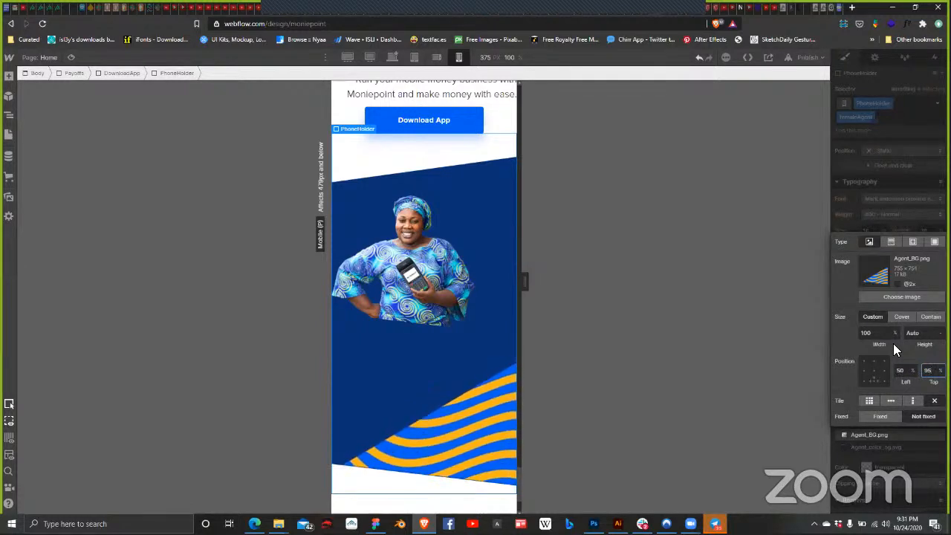
Step: Open the Agent_color_bg.svg background, switch its custom width to percent and raise it to 100%
click(906, 213)
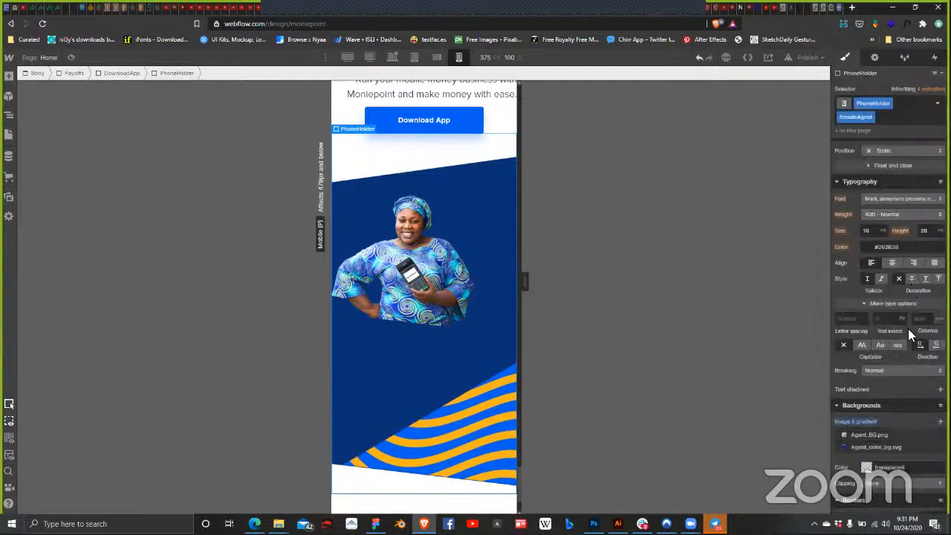
click(841, 445)
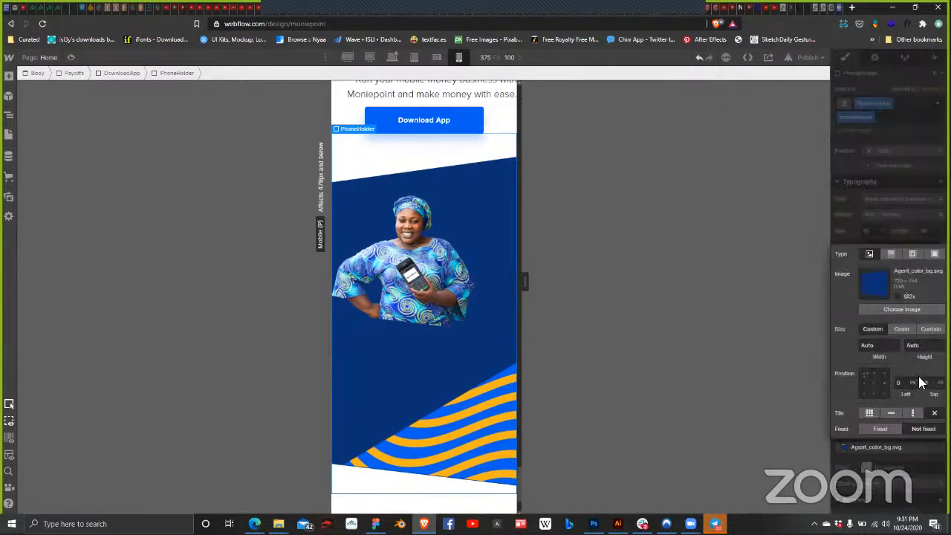
click(891, 343)
click(897, 299)
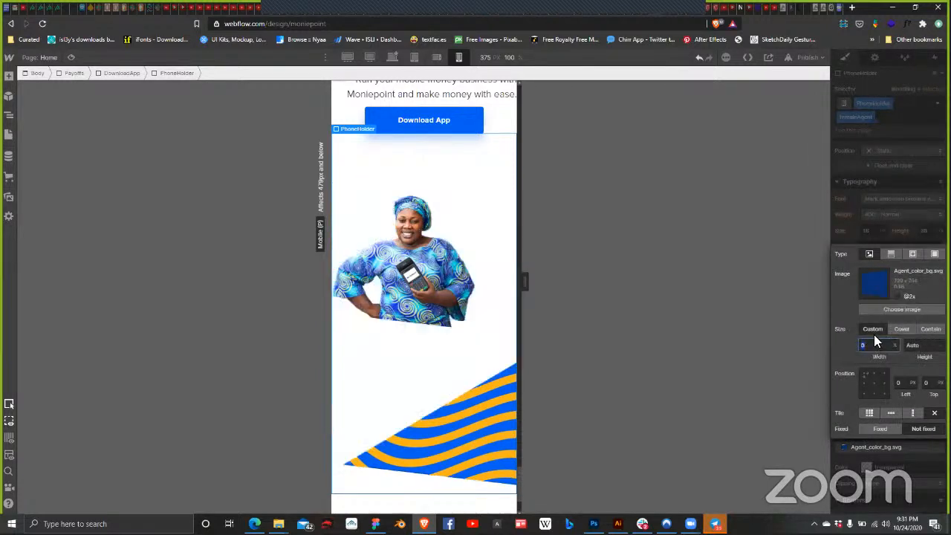
key(shift+Up)
key(shift+Up)
key(shift+Up)
key(shift+Up)
key(shift+Up)
key(shift+Up)
key(shift+Up)
key(shift+Up)
key(shift+Up)
key(shift+Up)
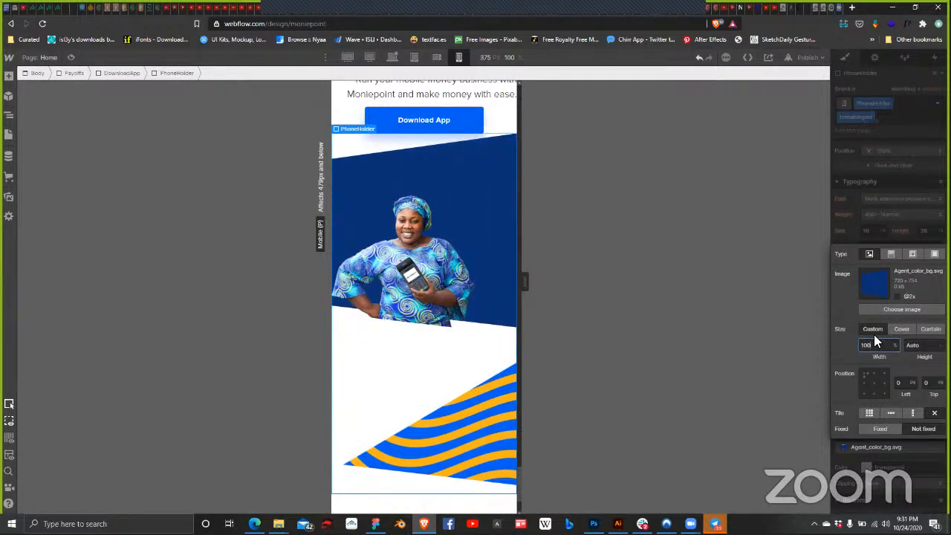
Step: Compare with the phone section above and set the Agent_color_bg.svg background's width to 130%, trying 120% as well
scroll(485, 282, up, 10)
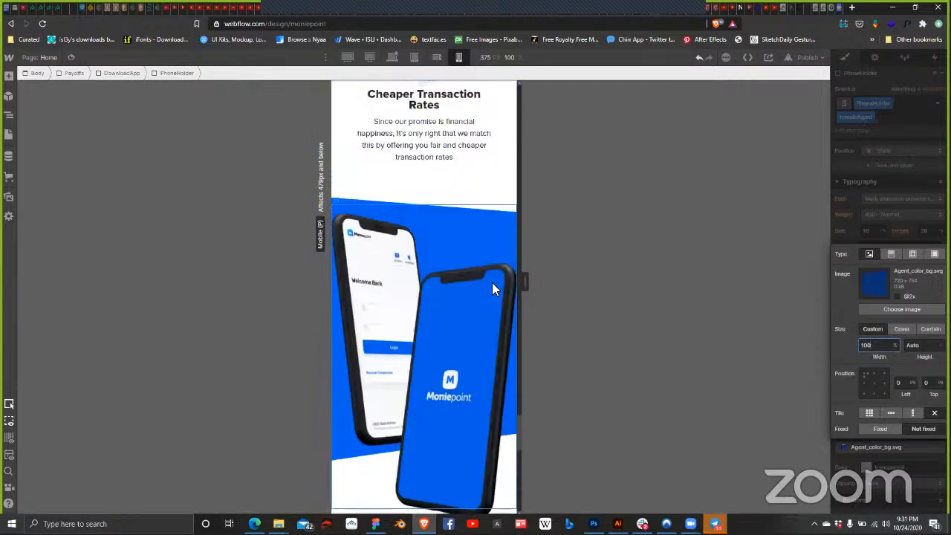
scroll(491, 289, down, 10)
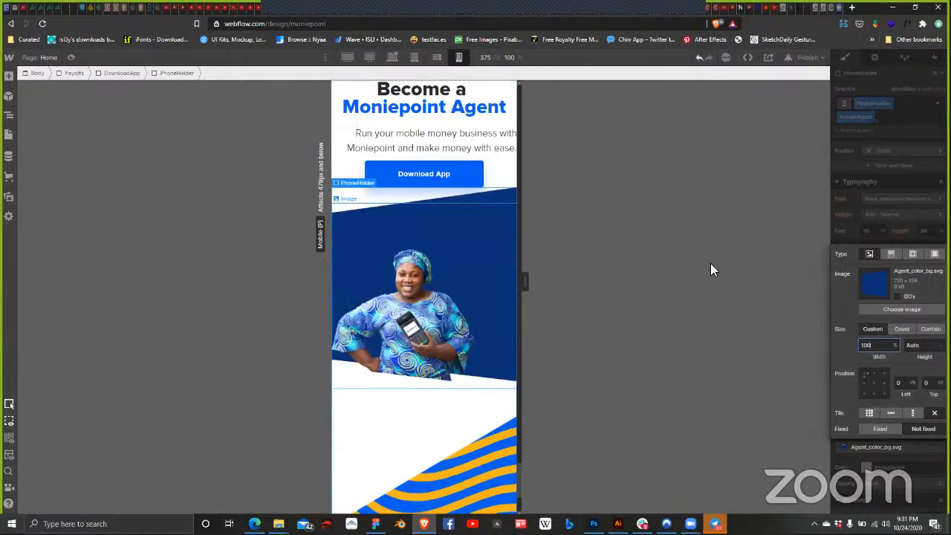
key(shift+Up)
key(shift+Up)
key(shift+Up)
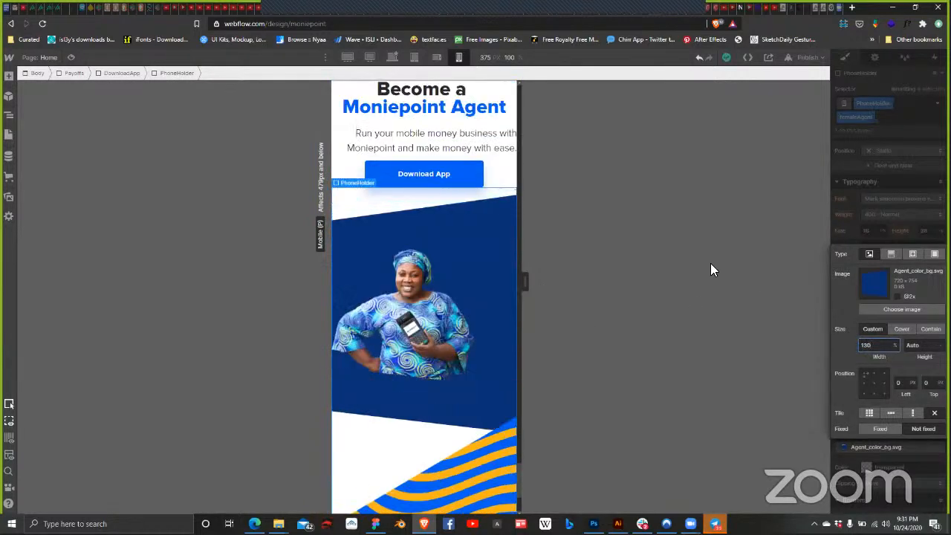
key(shift+Down)
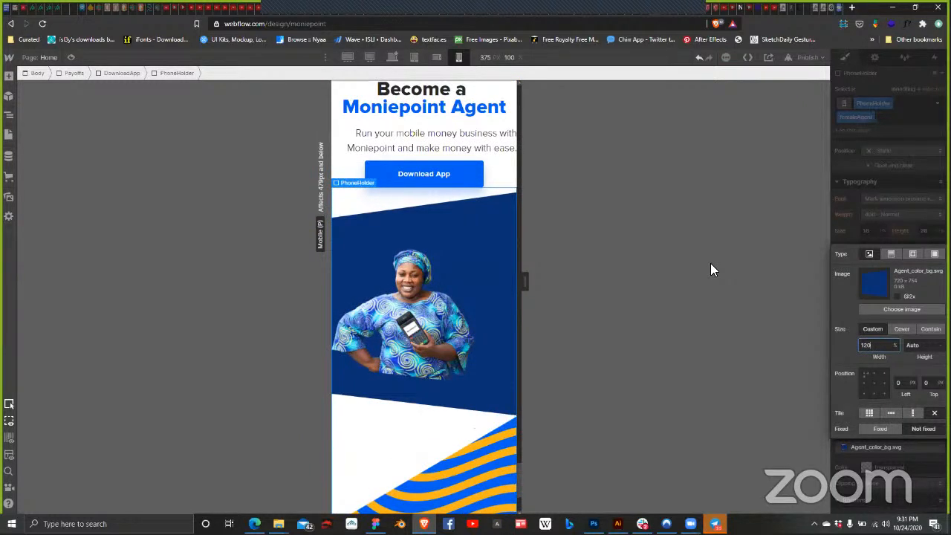
key(shift+Up)
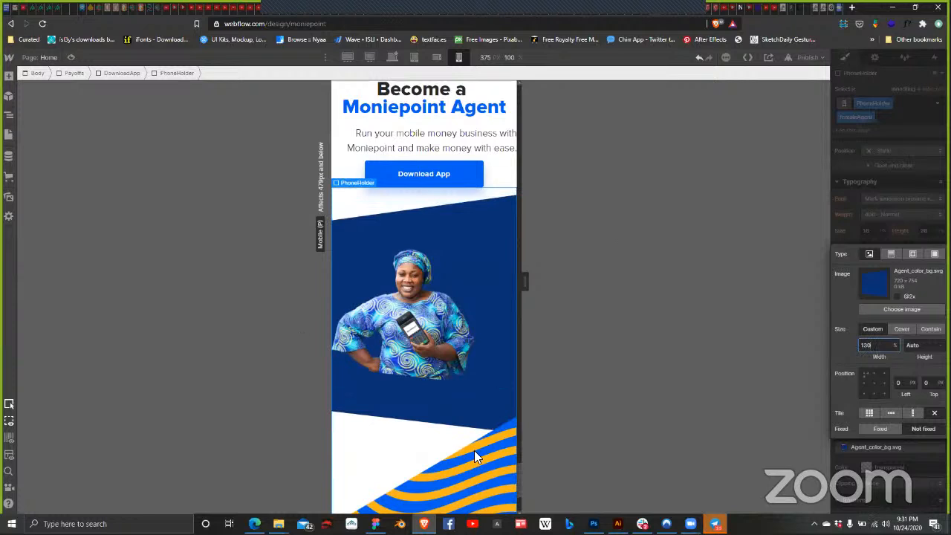
Step: Reopen the Agent_BG.png background and set its top position to 35%, trying 100% and 30% on the way
click(895, 245)
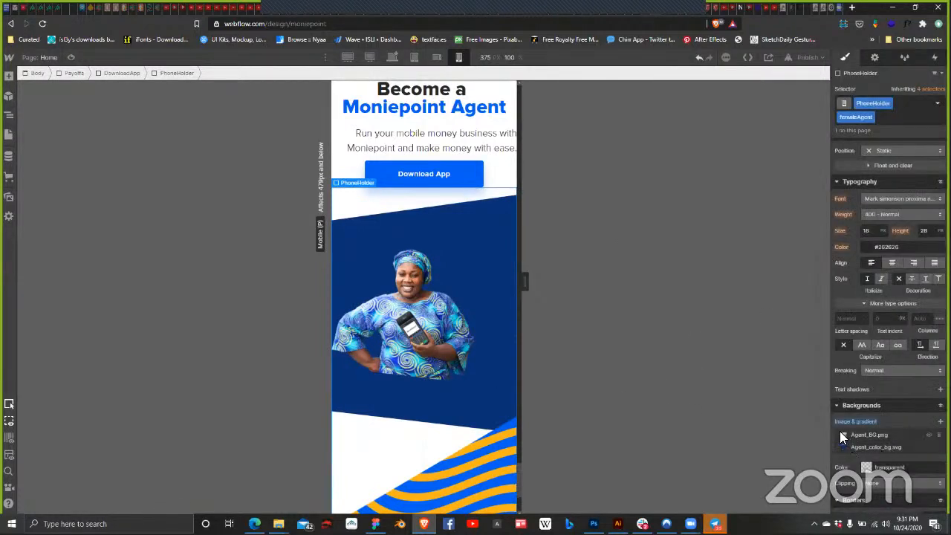
click(839, 434)
click(880, 331)
click(928, 369)
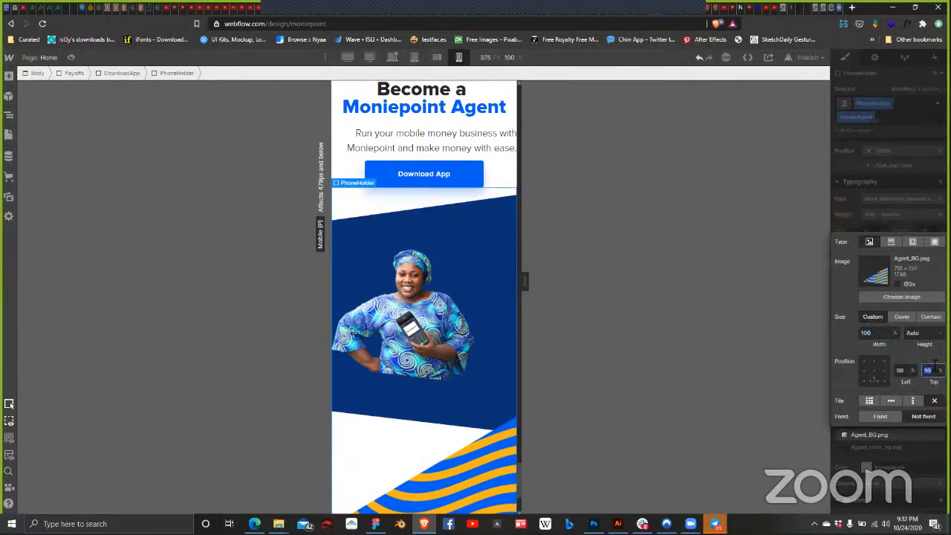
key(Up)
key(Up)
key(Up)
key(Up)
key(Up)
key(Up)
key(Down)
key(Down)
key(Down)
key(Down)
key(Down)
key(Down)
key(Down)
key(Down)
key(Down)
key(Down)
key(Down)
key(Down)
key(Down)
key(Down)
key(Down)
key(Down)
key(Down)
key(Down)
key(Down)
key(Down)
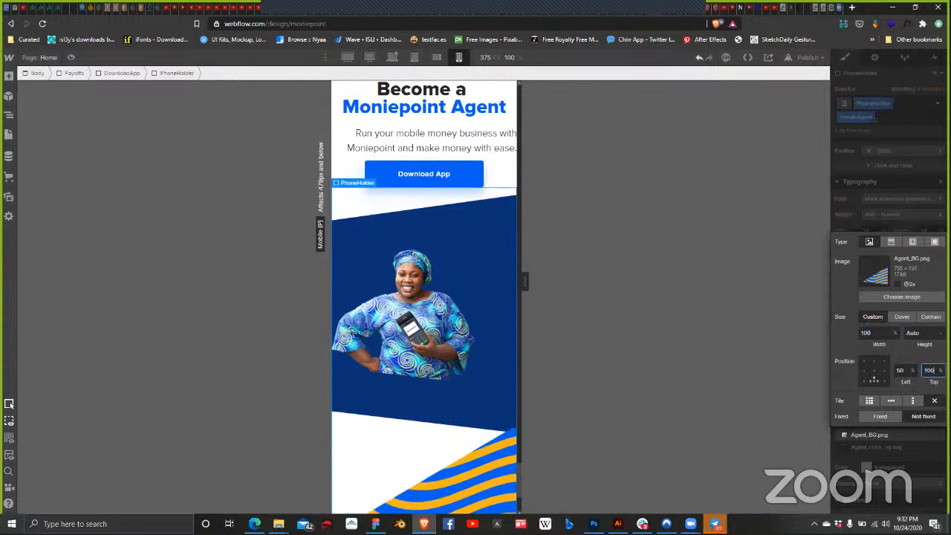
key(Down)
key(Down)
key(Down)
key(Down)
key(Down)
key(Down)
key(Down)
key(Down)
key(Down)
key(Down)
key(Down)
key(Down)
key(Down)
key(Down)
key(Down)
key(Down)
key(Down)
key(Down)
key(Down)
key(Down)
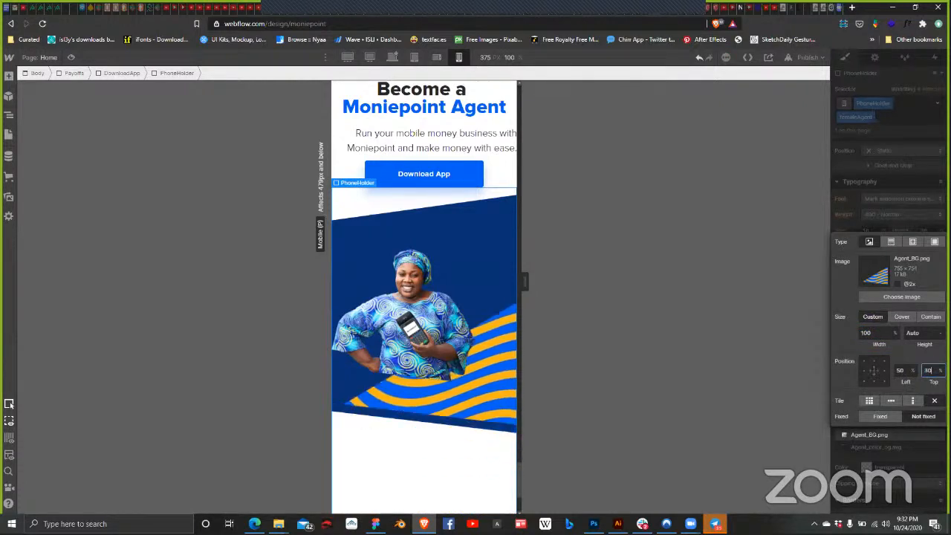
key(Up)
key(Up)
key(Up)
key(Up)
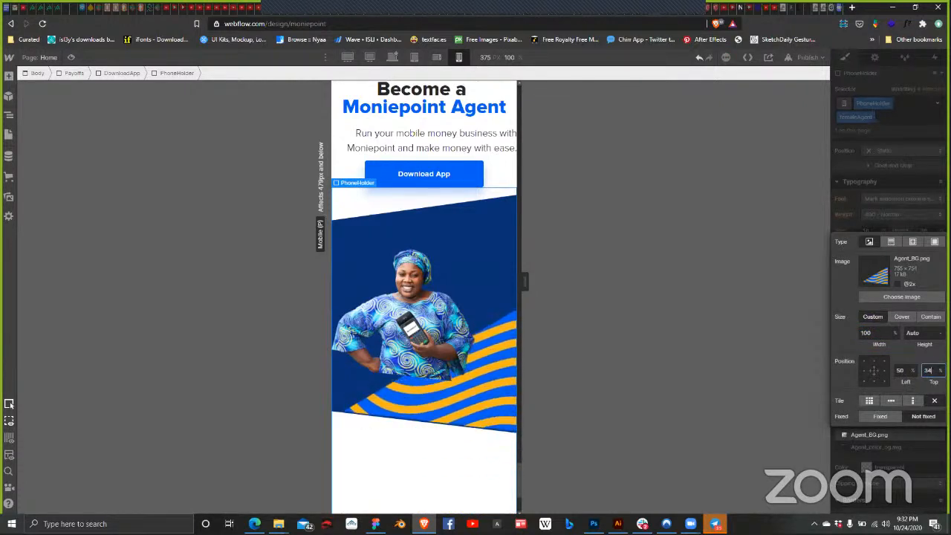
key(Up)
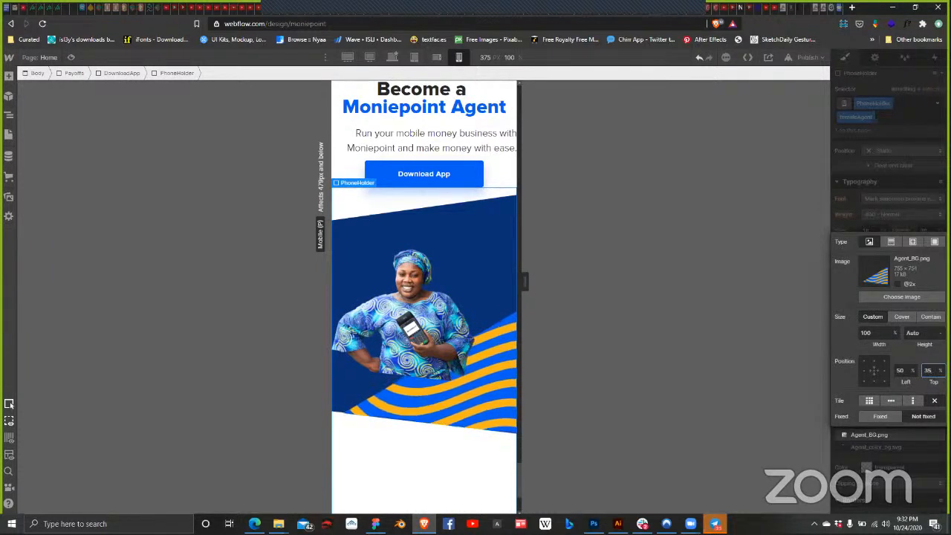
Step: Increase the top margin of the female agent image inside PhoneHolder to about 121 px
click(442, 331)
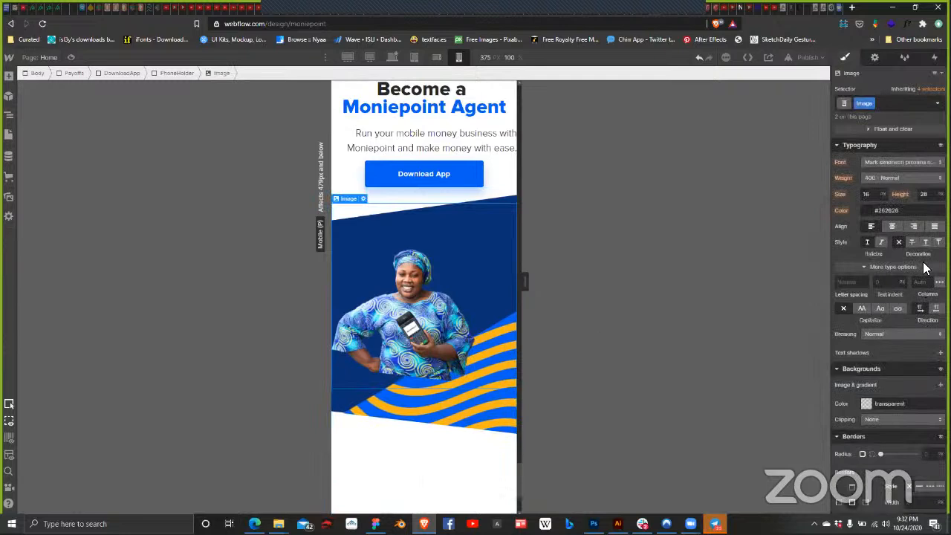
scroll(913, 268, up, 3)
scroll(896, 283, up, 3)
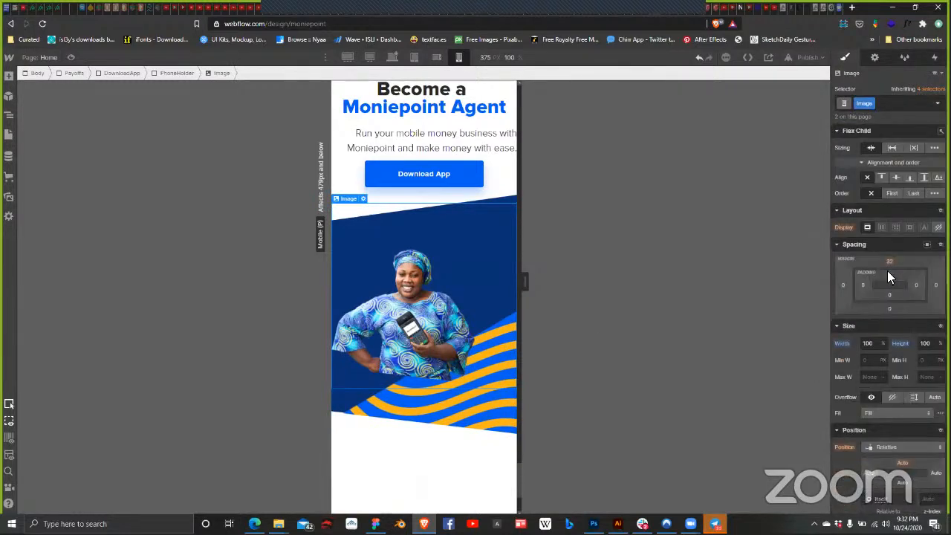
drag(889, 262, 880, 218)
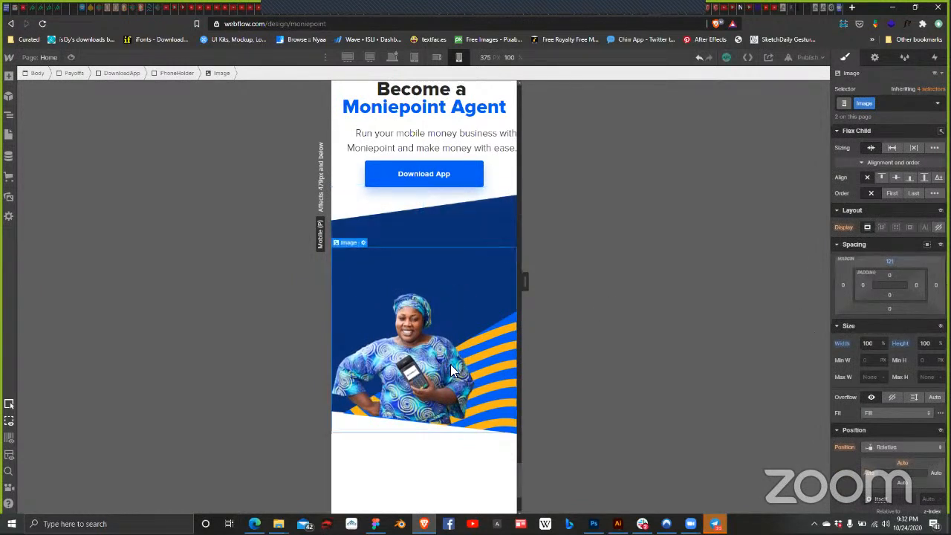
Step: Mark the Female Agent.png image as HiDPI and show all of its image settings
double_click(420, 305)
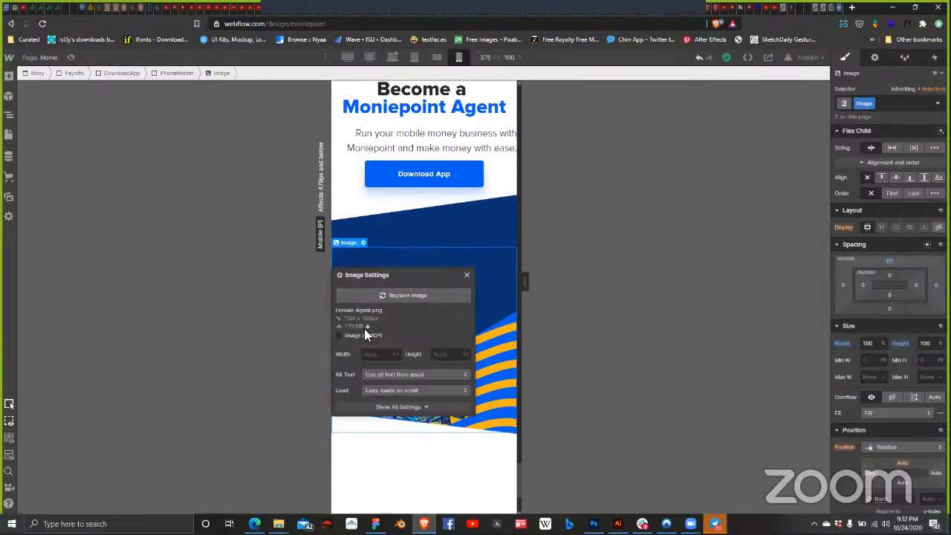
click(340, 335)
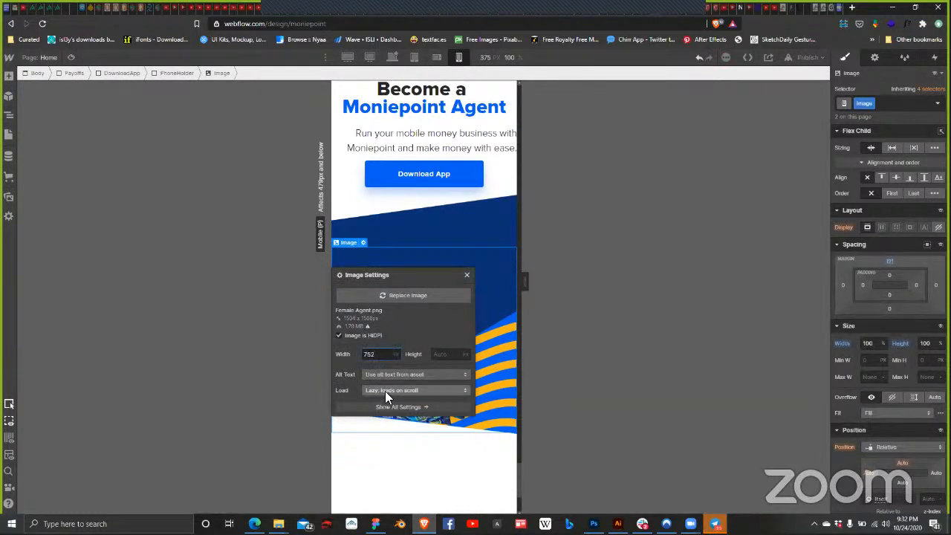
click(398, 407)
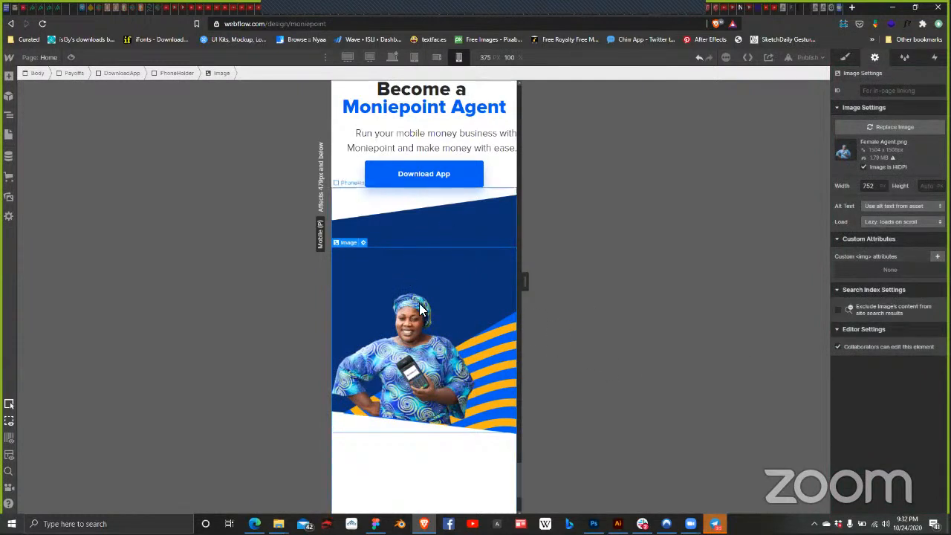
Step: Reorder the second DownloadApp block so DownloadTxt_Holder sits below PhoneHolder, and check the new order on the page
click(498, 235)
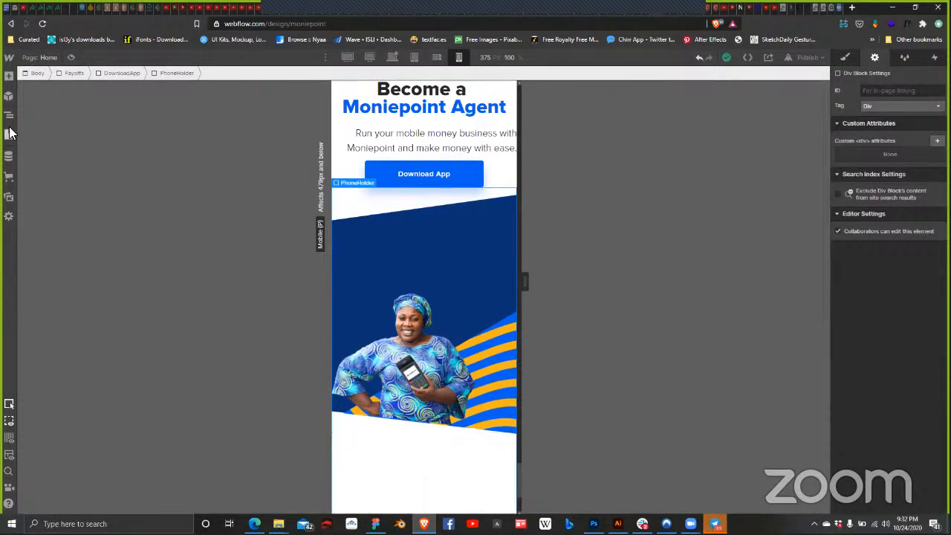
key(z)
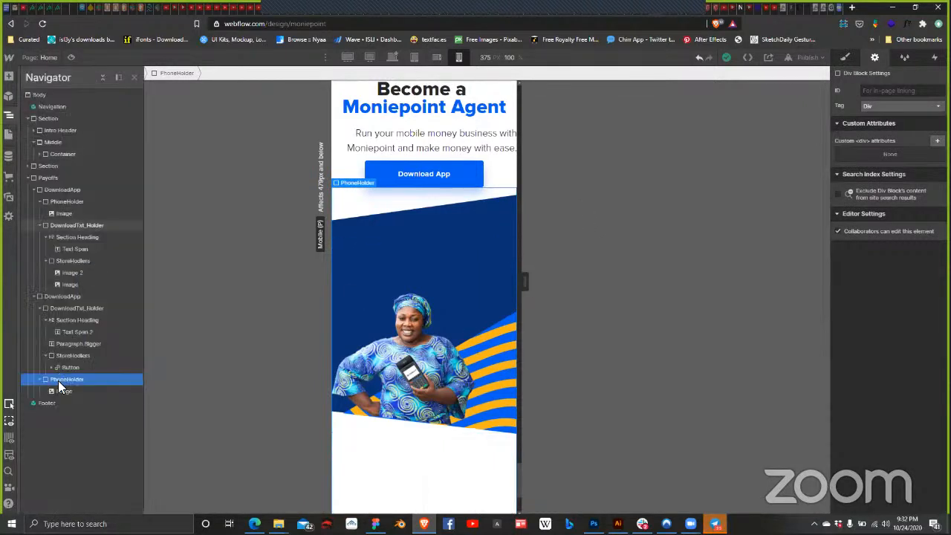
click(46, 320)
click(46, 343)
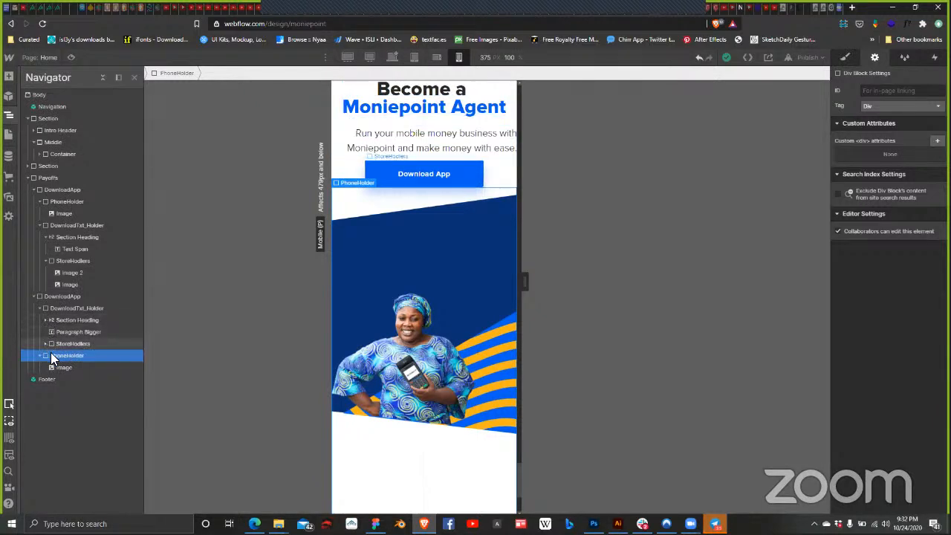
click(38, 308)
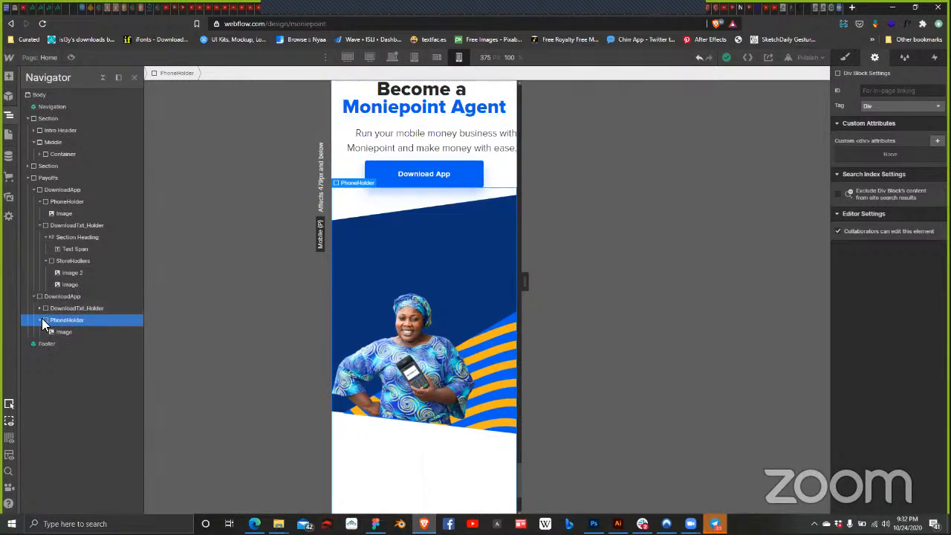
click(75, 307)
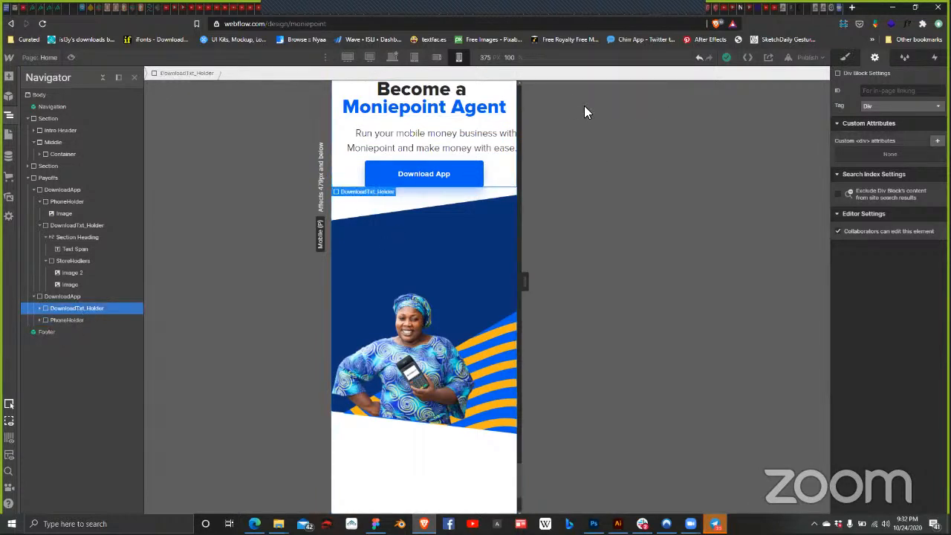
click(845, 57)
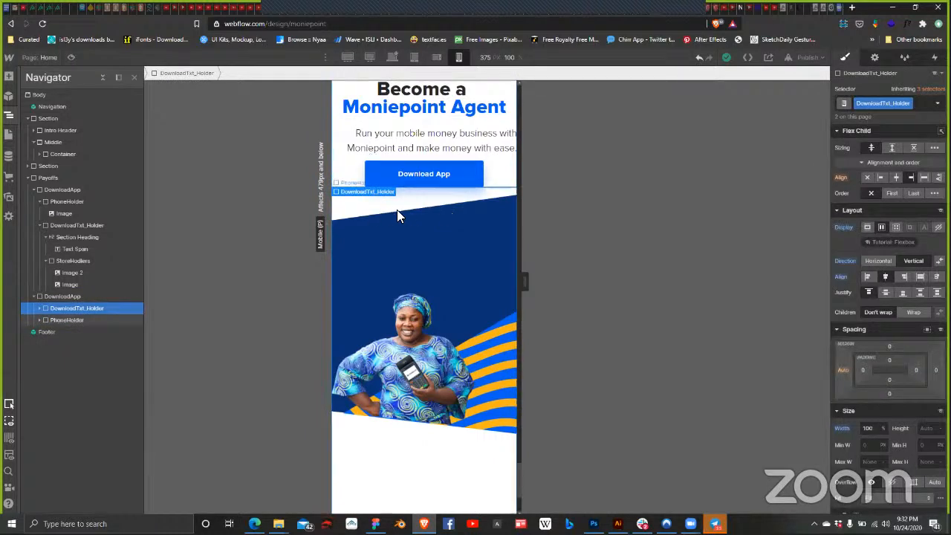
drag(68, 307, 68, 327)
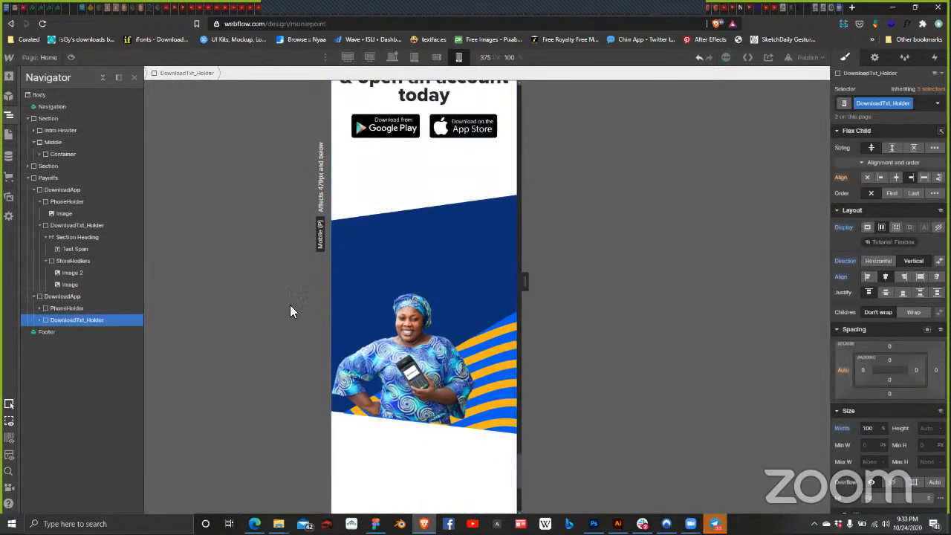
scroll(423, 279, up, 3)
scroll(426, 287, down, 5)
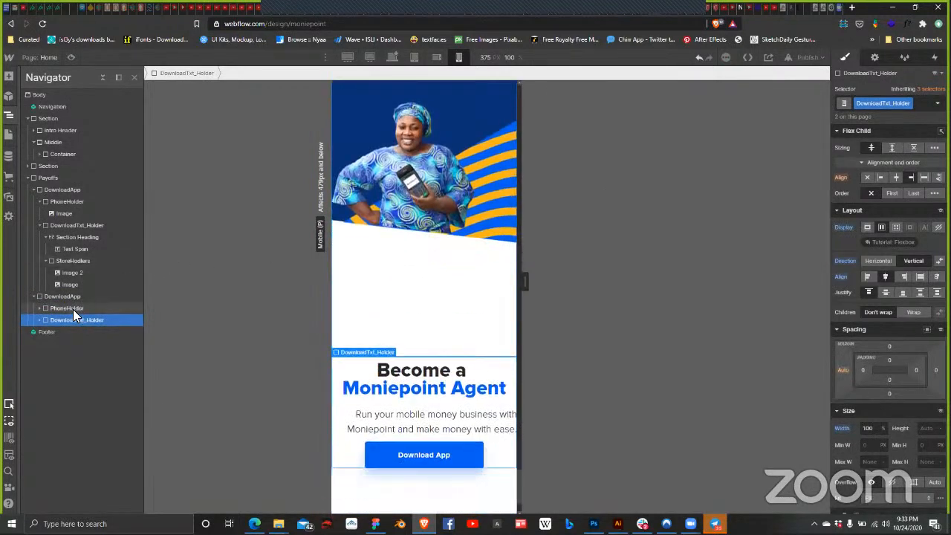
Step: Try pulling the agent section's DownloadTxt_Holder up with a negative top margin, compare with the section above, and undo it
click(73, 307)
click(471, 212)
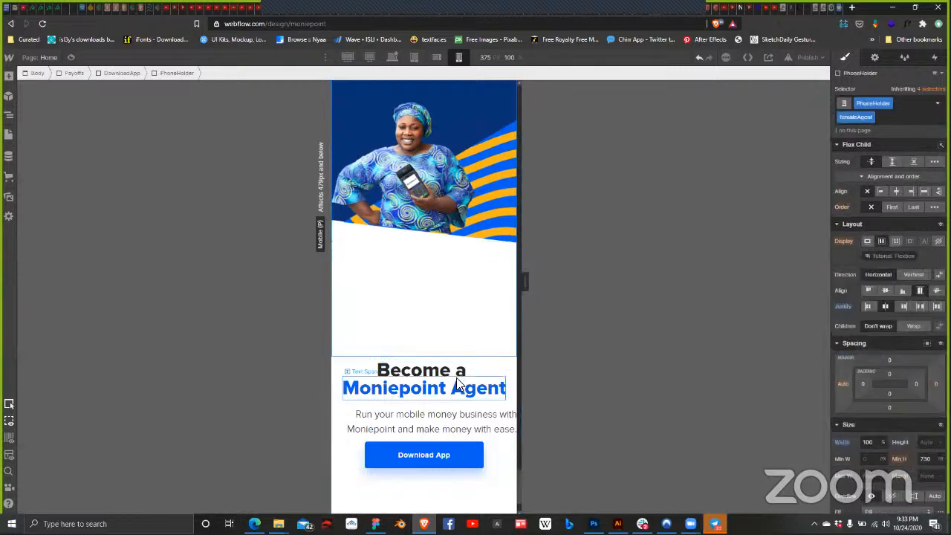
click(511, 364)
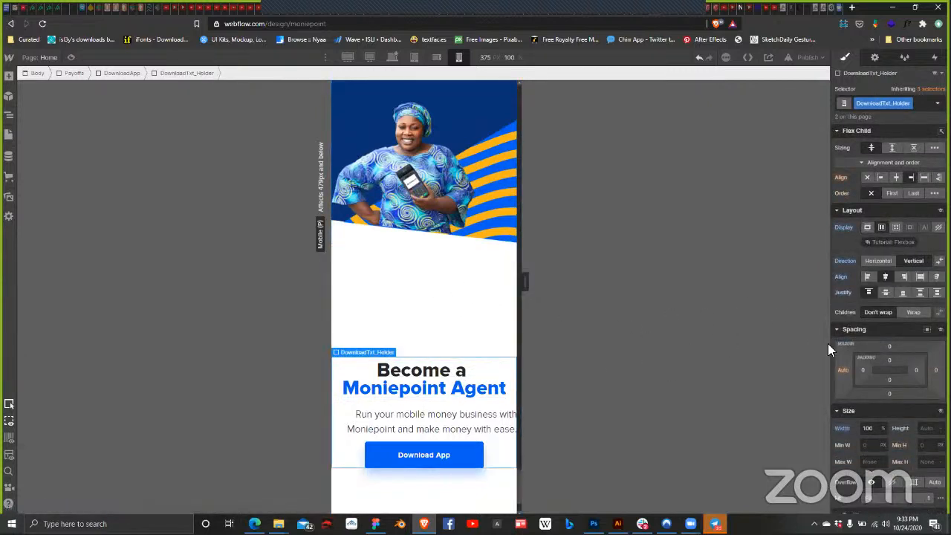
click(8, 115)
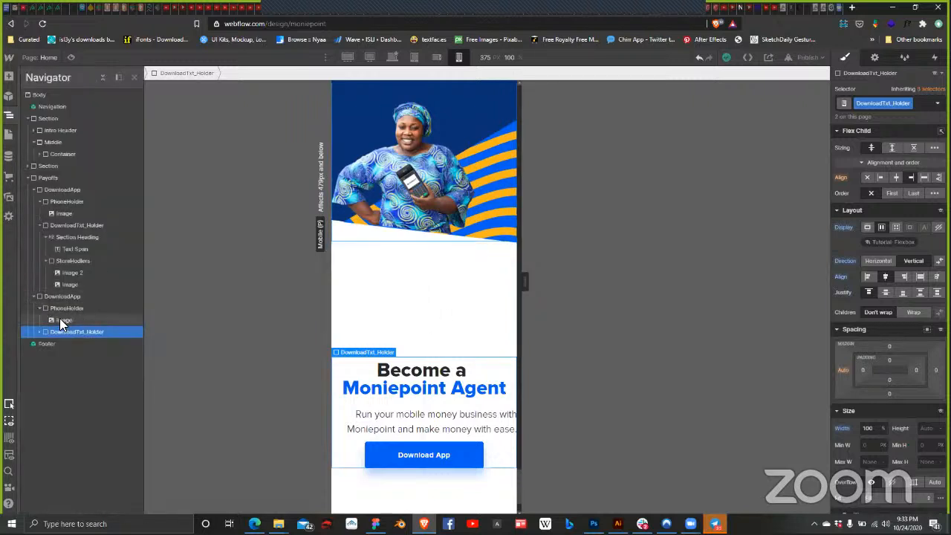
click(59, 318)
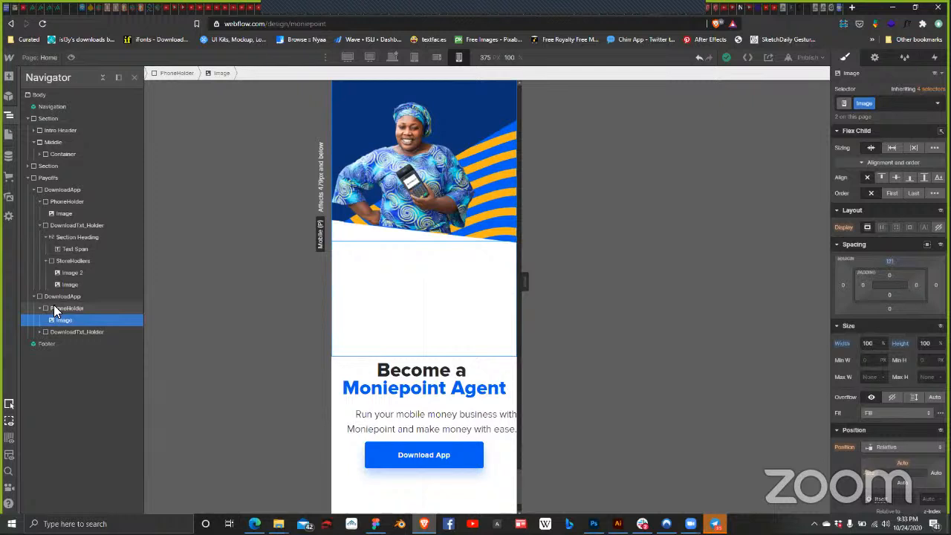
click(53, 306)
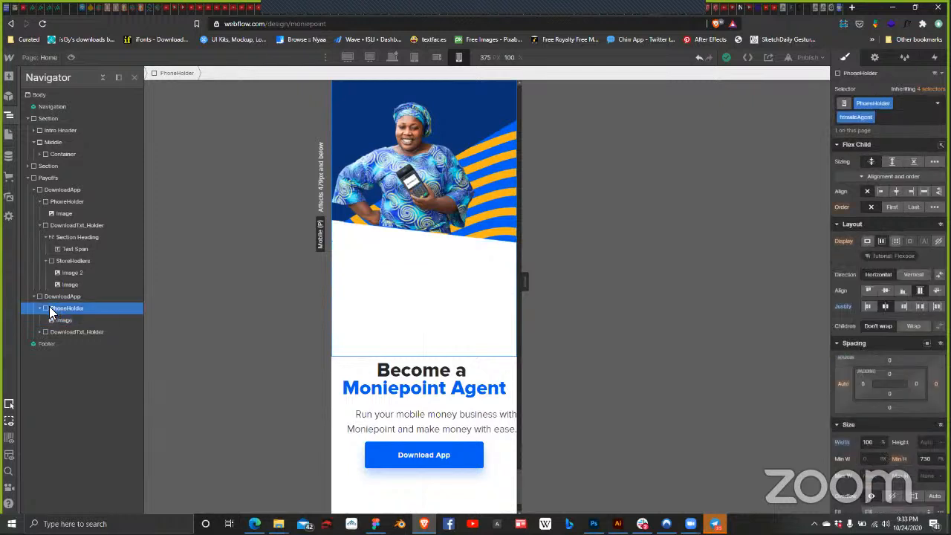
click(53, 332)
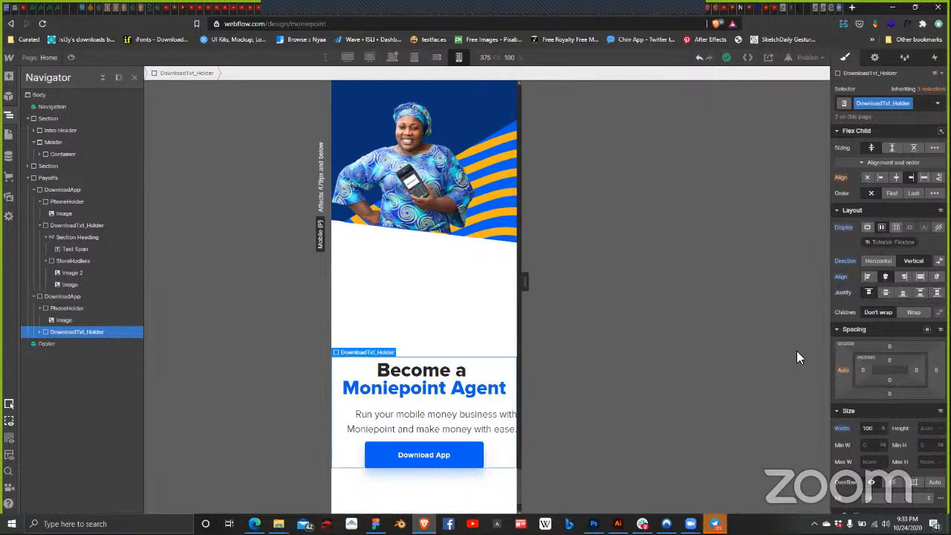
drag(888, 348, 887, 512)
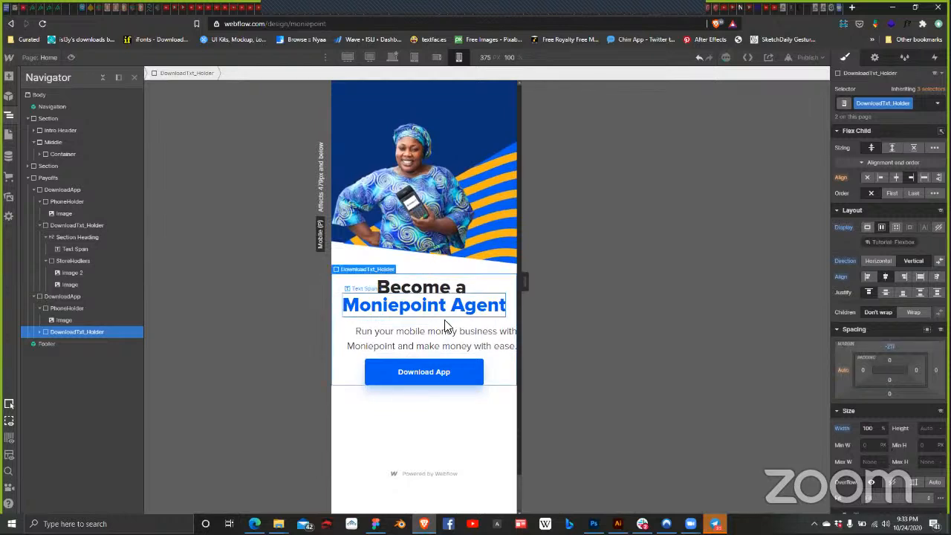
scroll(469, 304, up, 5)
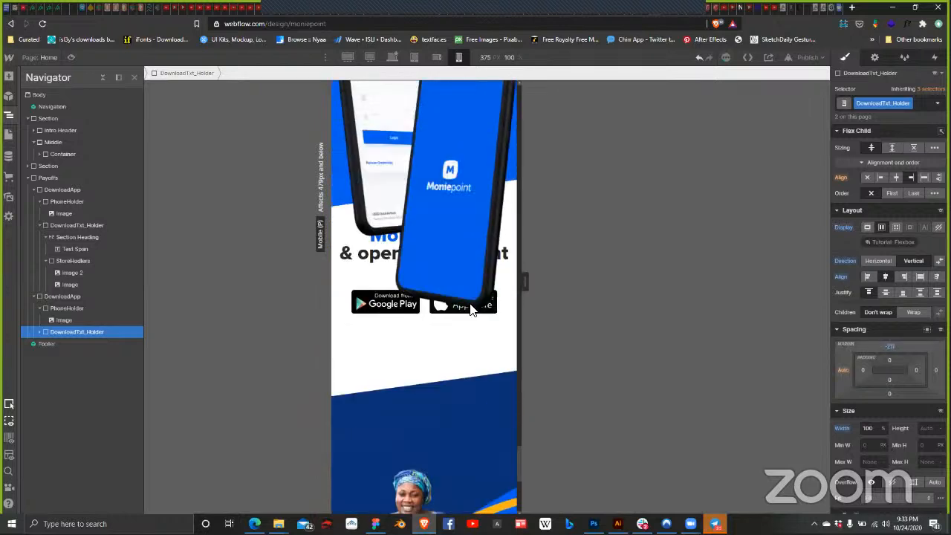
scroll(497, 301, down, 2)
key(ctrl+z)
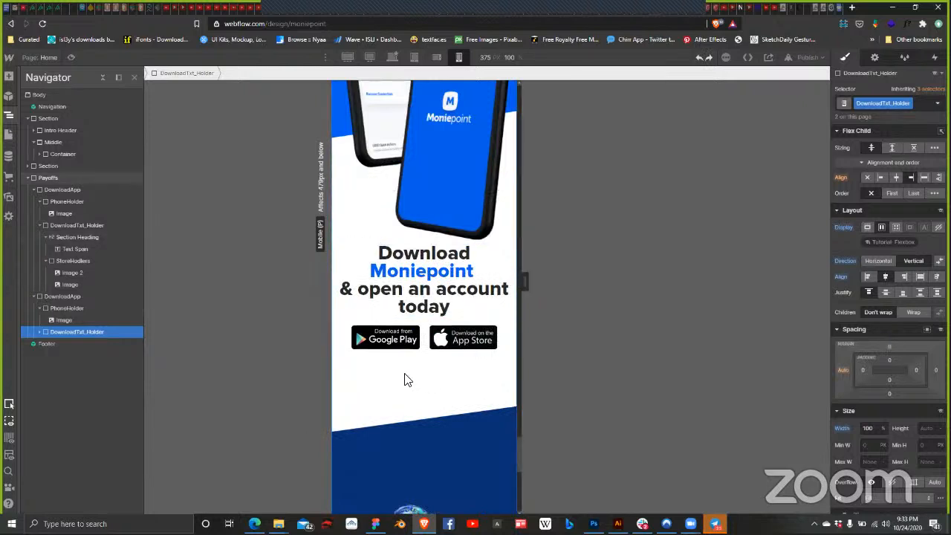
Step: Reduce the minimum height of the agent section's PhoneHolder to 530 px, trying 510 px on the way
click(62, 300)
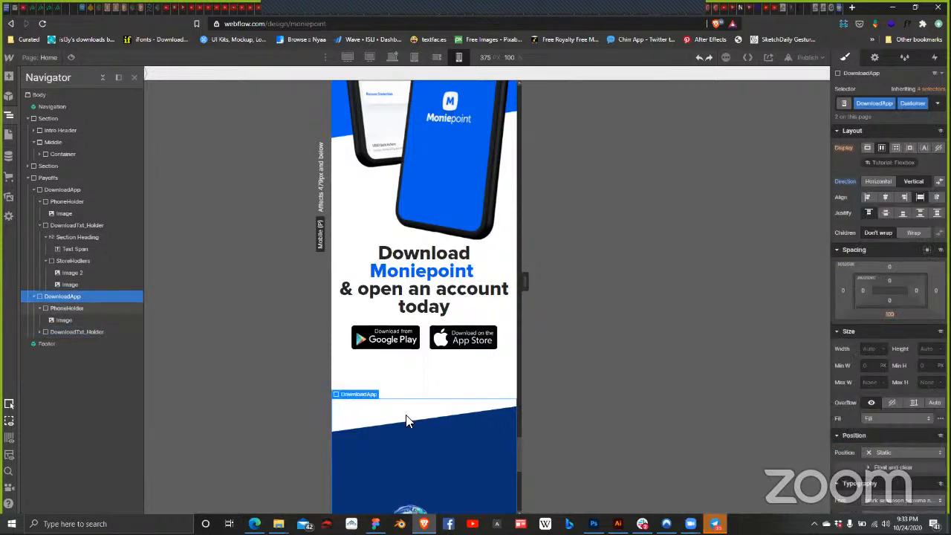
scroll(412, 420, down, 3)
scroll(413, 423, down, 2)
scroll(411, 420, up, 1)
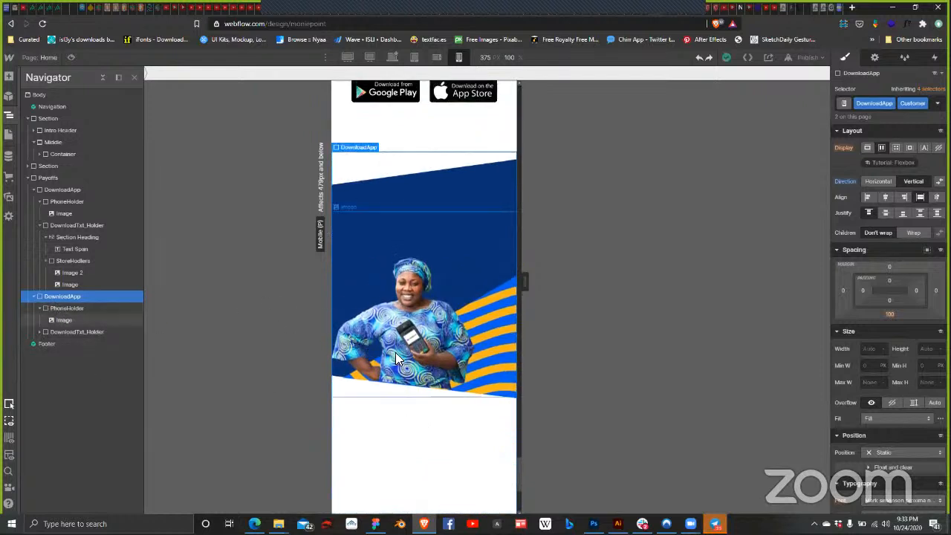
scroll(395, 356, down, 2)
click(382, 333)
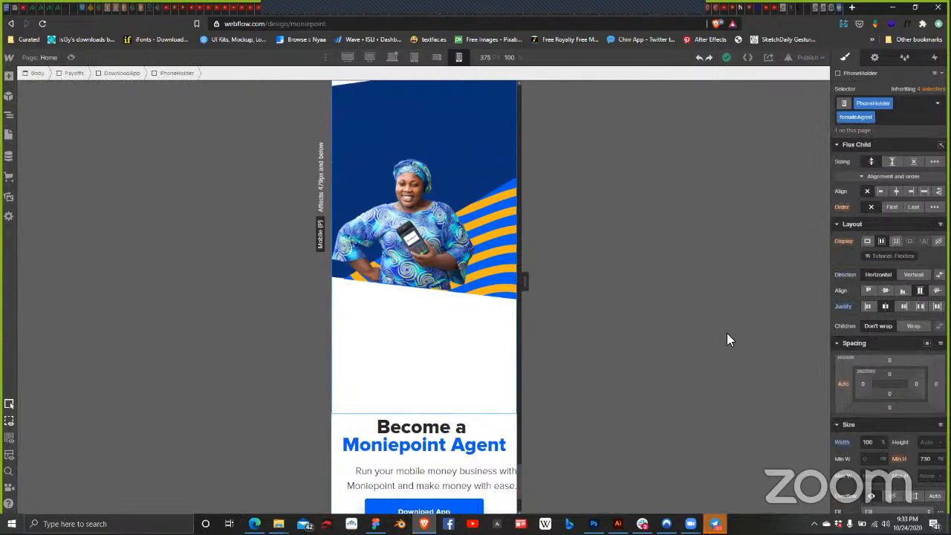
click(930, 460)
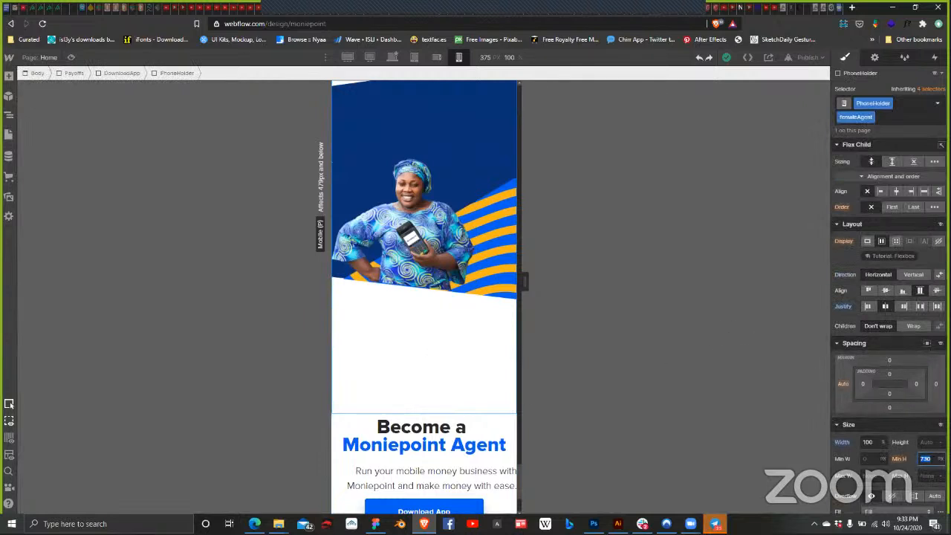
key(shift+Down)
key(shift+Down)
key(shift+Down)
key(shift+Down)
key(shift+Down)
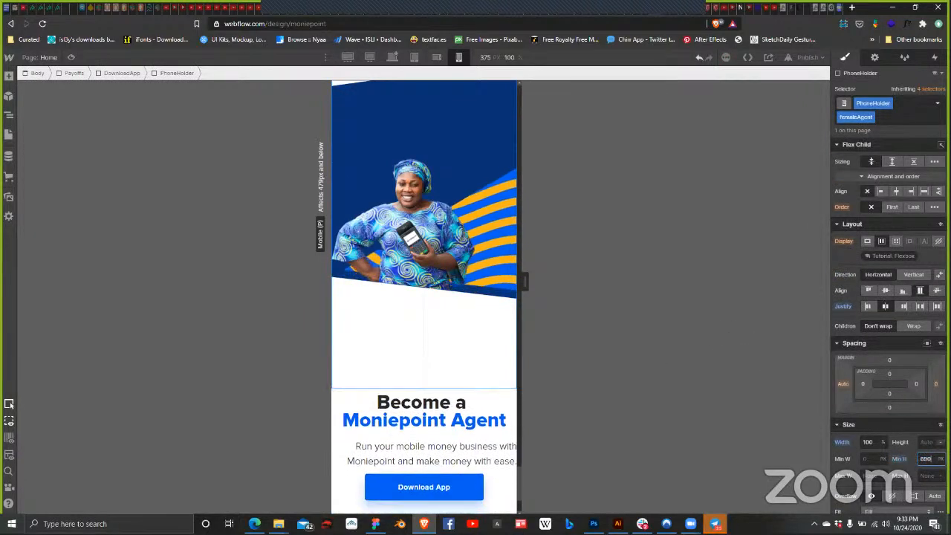
key(shift+Down)
key(shift+Down)
key(shift+Down)
key(shift+Down)
key(shift+Down)
key(shift+Down)
key(shift+Down)
key(shift+Down)
key(shift+Down)
key(shift+Down)
key(shift+Down)
key(shift+Down)
key(shift+Down)
key(shift+Down)
key(shift+Down)
key(shift+Down)
key(shift+Down)
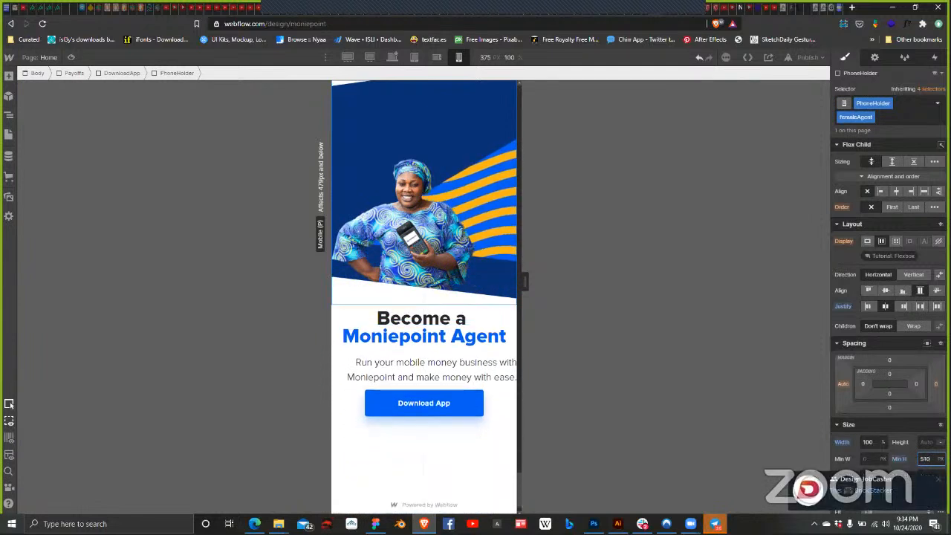
key(shift+Up)
key(shift+Up)
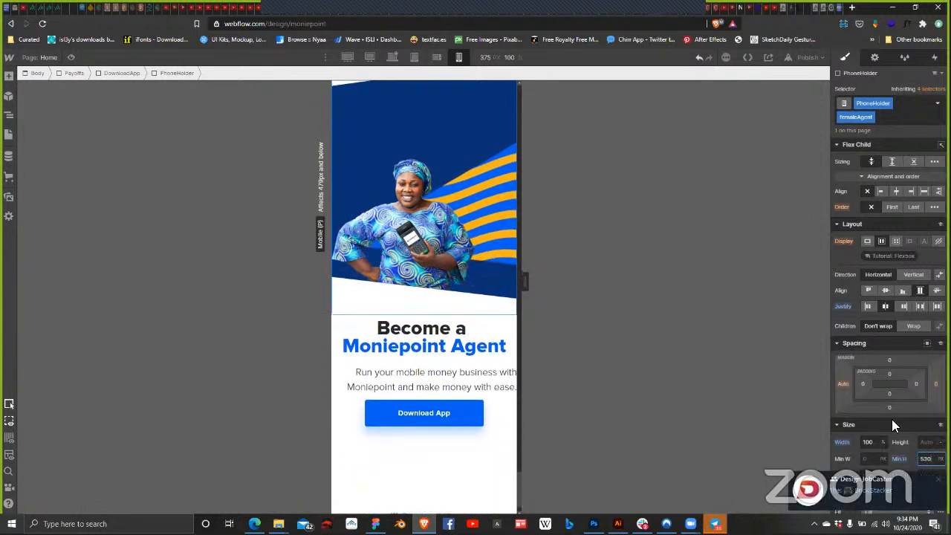
Step: Set the top position of PhoneHolder's Agent_BG.png background to 79%, trying 60% first
scroll(863, 401, down, 10)
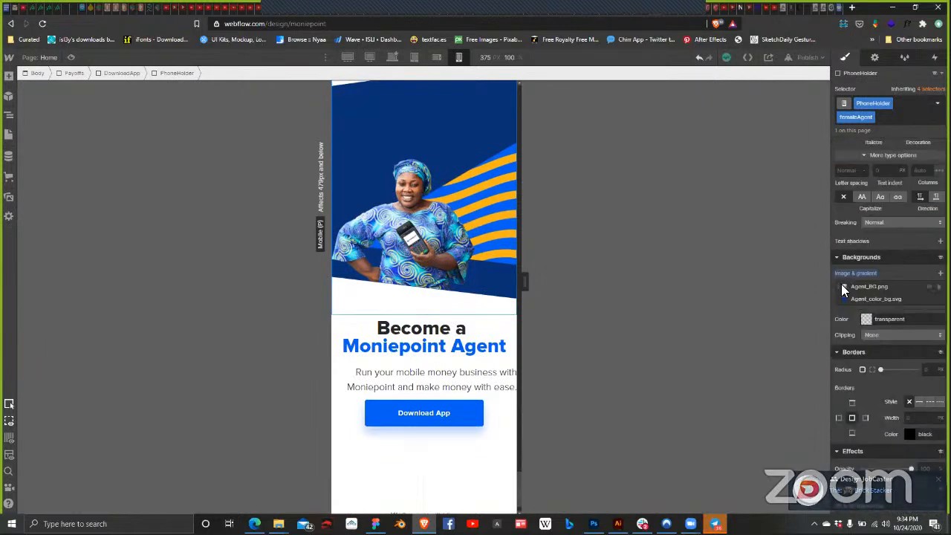
click(842, 285)
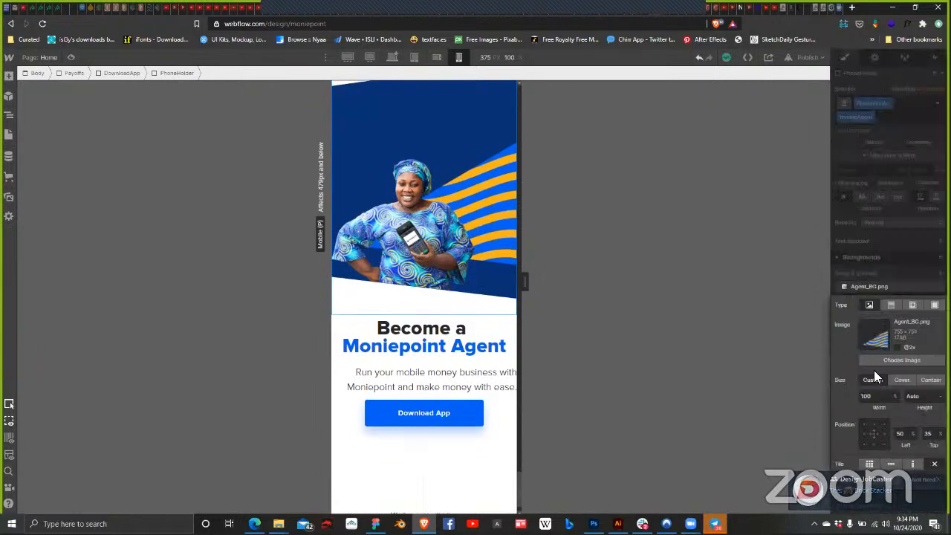
click(928, 433)
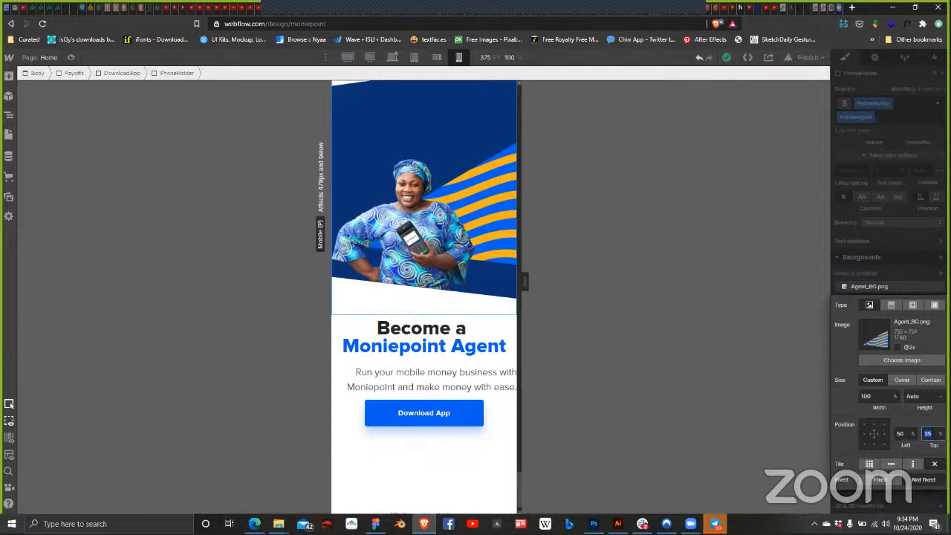
text(60)
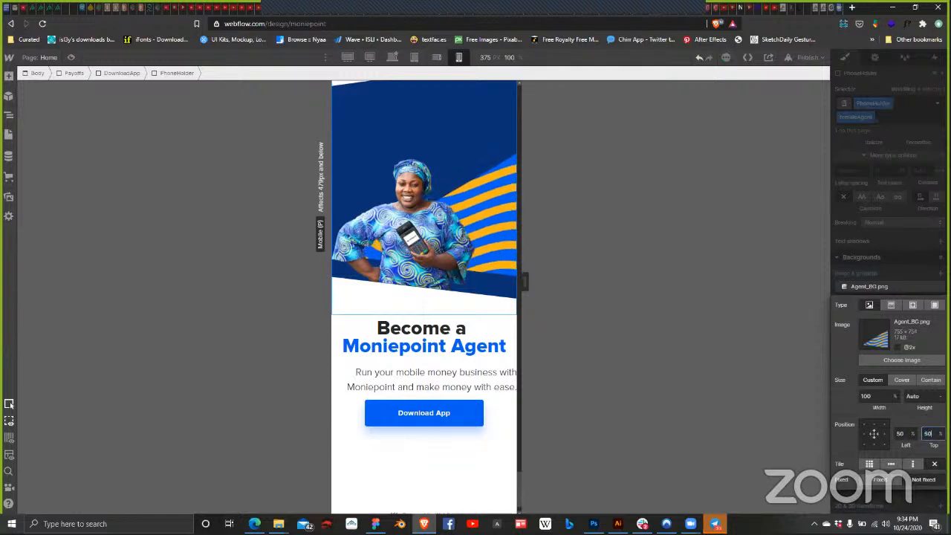
key(shift+Up)
key(Up)
key(Up)
key(Up)
key(Up)
key(Up)
key(Up)
key(Up)
key(Up)
key(Up)
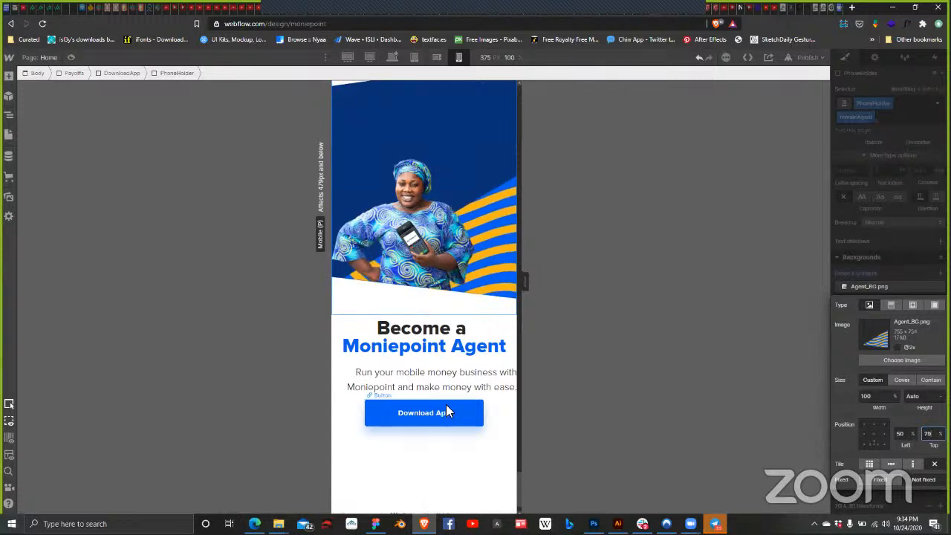
Step: Try a minimum height of 750 px on the PhoneHolder behind the two phones, starting from 800 px, after comparing it with the agent section
scroll(446, 401, up, 3)
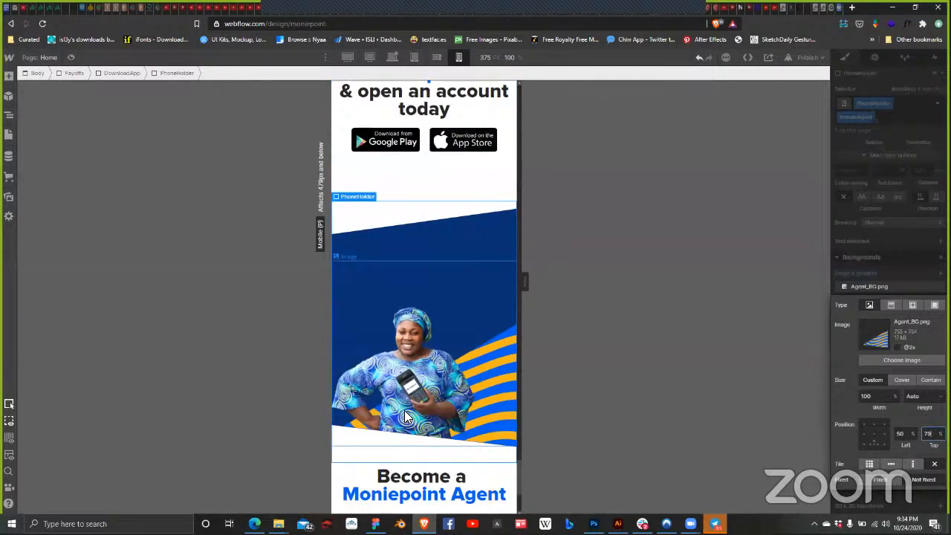
scroll(409, 422, down, 3)
scroll(405, 416, up, 10)
scroll(392, 411, down, 3)
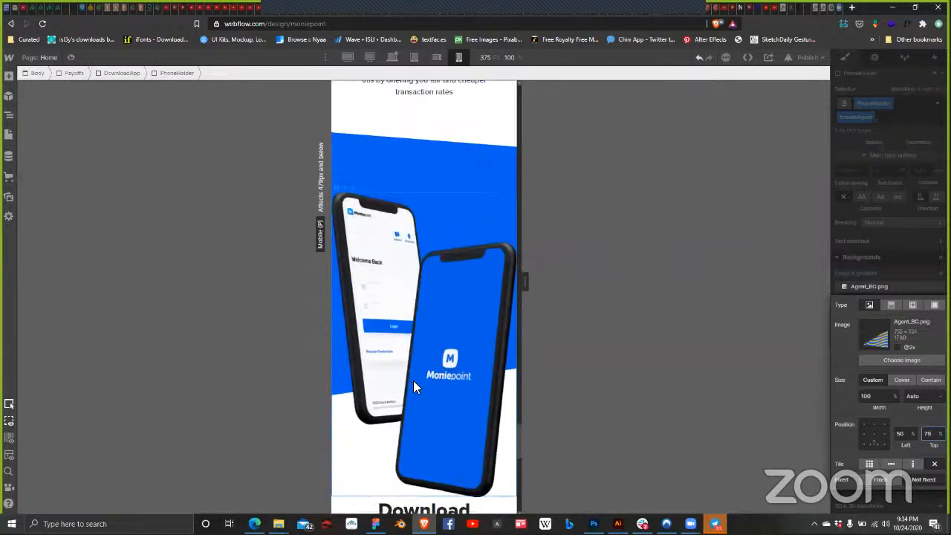
scroll(413, 380, down, 3)
scroll(404, 211, up, 3)
click(406, 175)
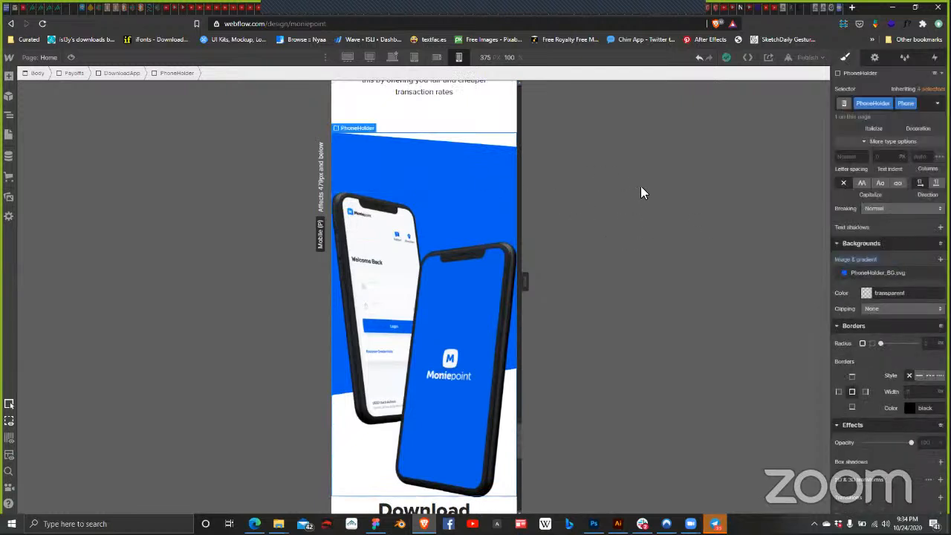
scroll(890, 248, up, 5)
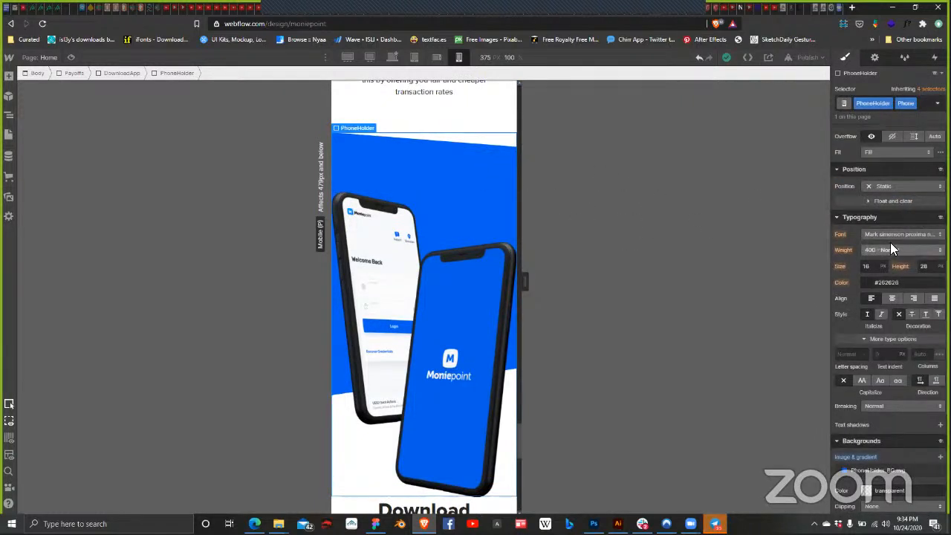
scroll(890, 249, up, 3)
click(925, 247)
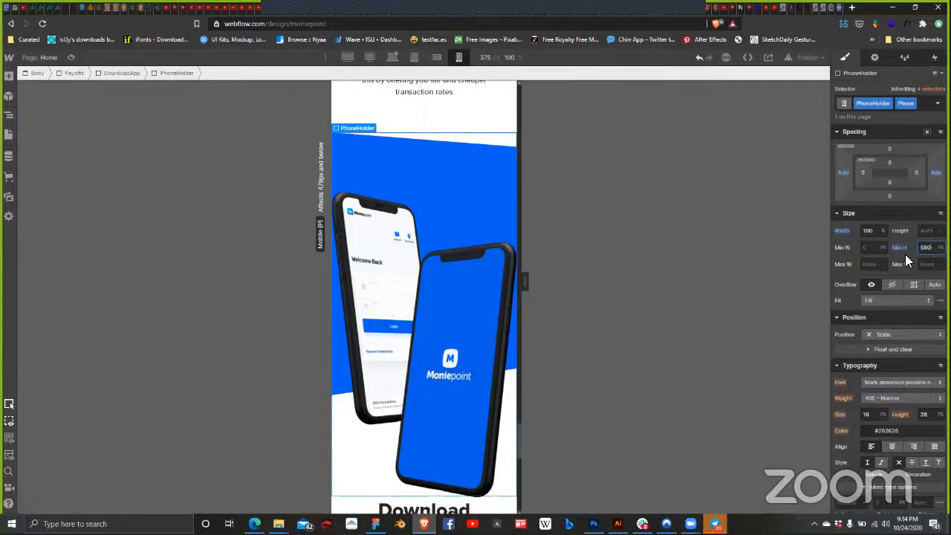
text(800)
key(shift+Down)
key(shift+Down)
key(shift+Down)
key(shift+Down)
key(shift+Down)
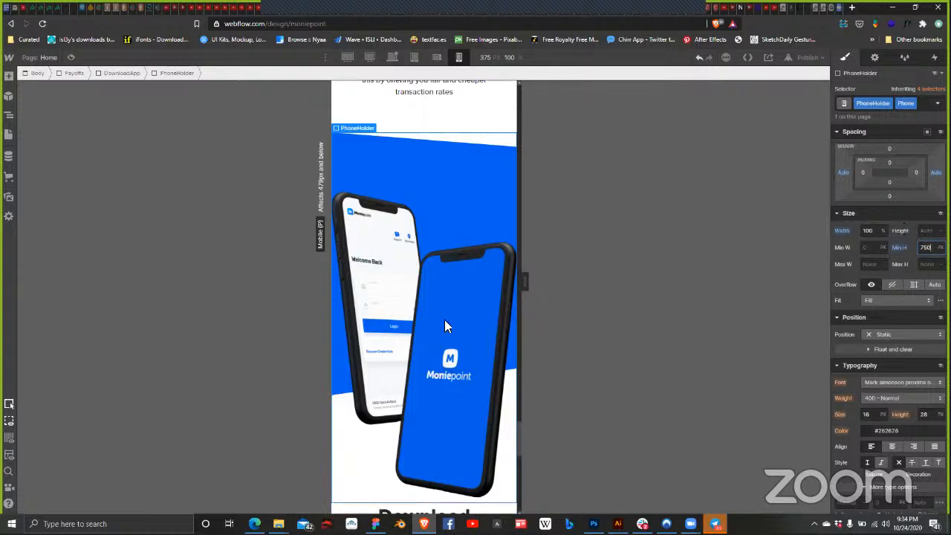
Step: Reduce the top margin of the phones image inside PhoneHolder to 18 px
click(399, 315)
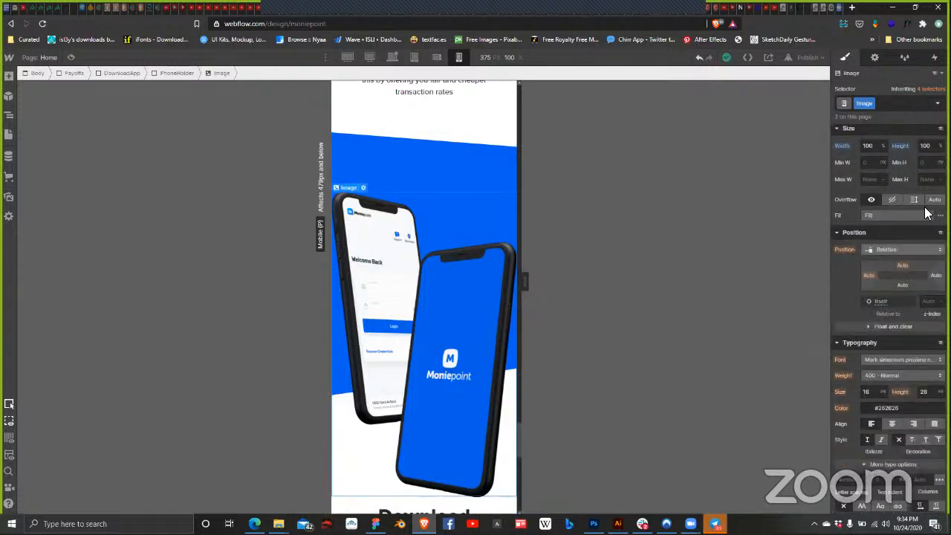
scroll(926, 213, up, 3)
drag(893, 213, 892, 265)
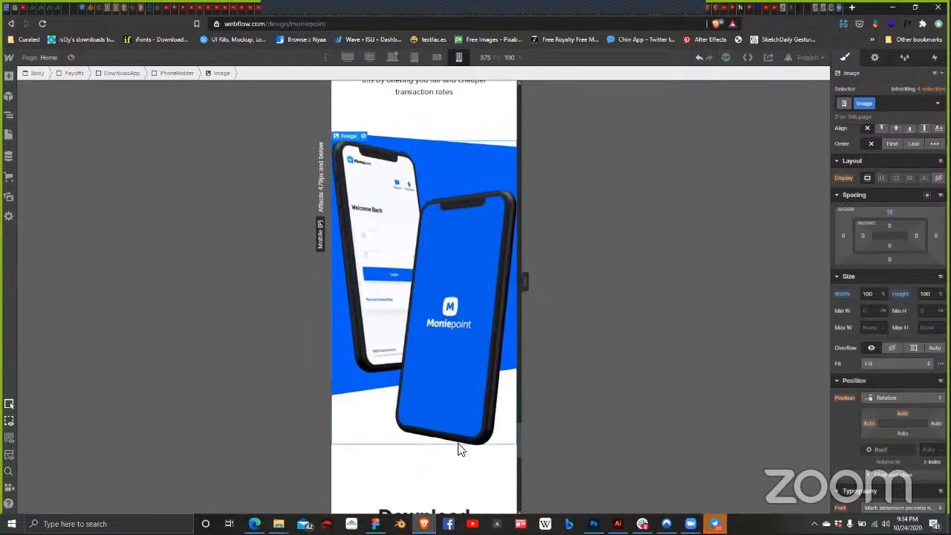
Step: Reduce the minimum height of the phone section's PhoneHolder to 680 px
click(461, 472)
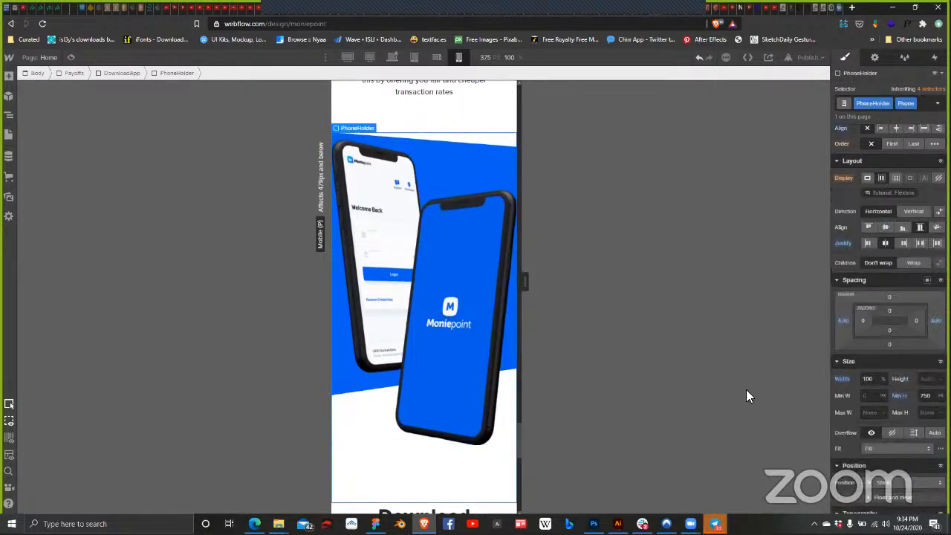
click(924, 396)
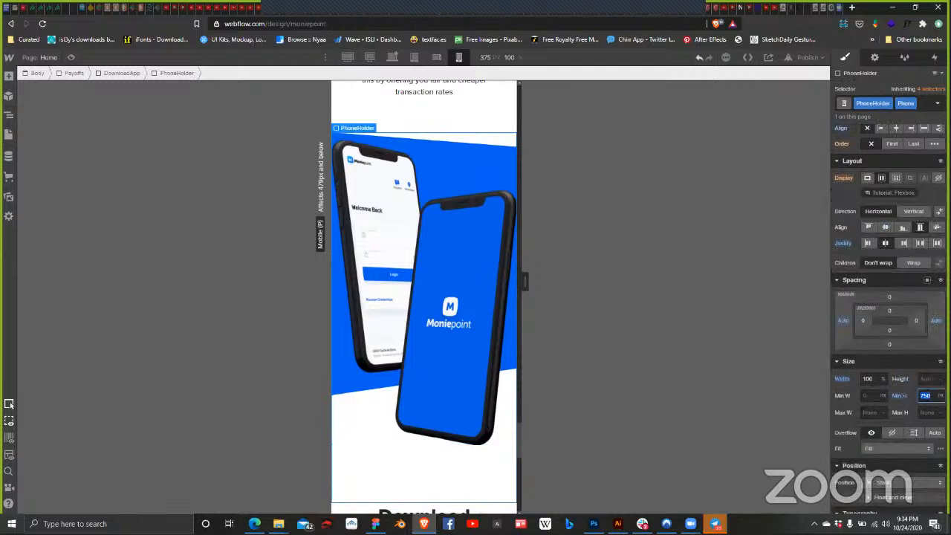
key(shift+Down)
key(shift+Down)
key(shift+Down)
key(shift+Down)
key(shift+Down)
key(shift+Down)
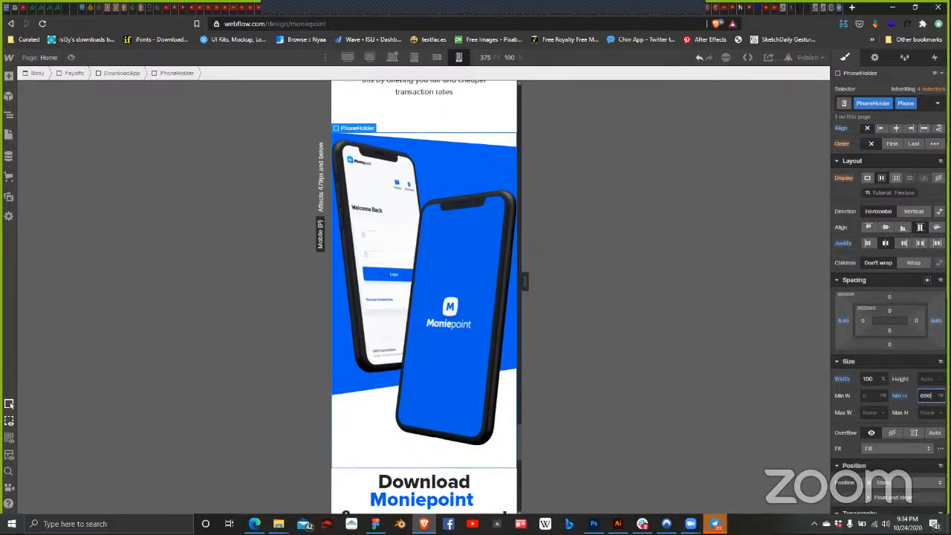
key(shift+Down)
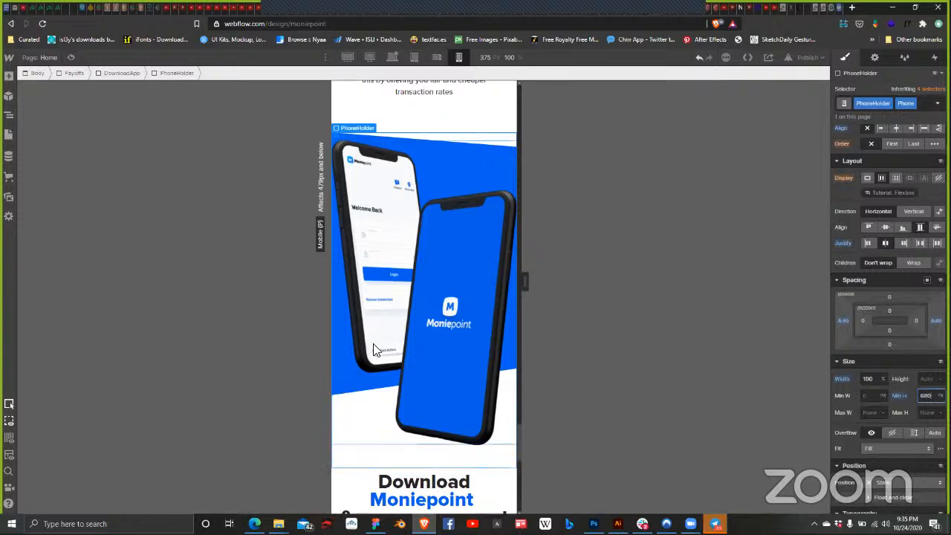
Step: Review the mobile portrait layout from the download and agent sections back up through the upper sections of the page
scroll(437, 341, down, 3)
scroll(435, 345, down, 2)
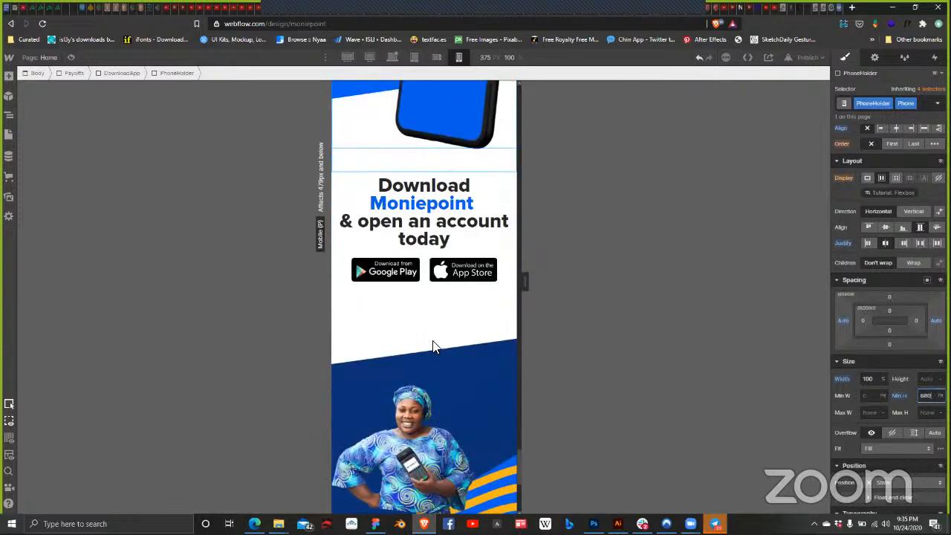
scroll(419, 338, down, 5)
scroll(408, 338, up, 15)
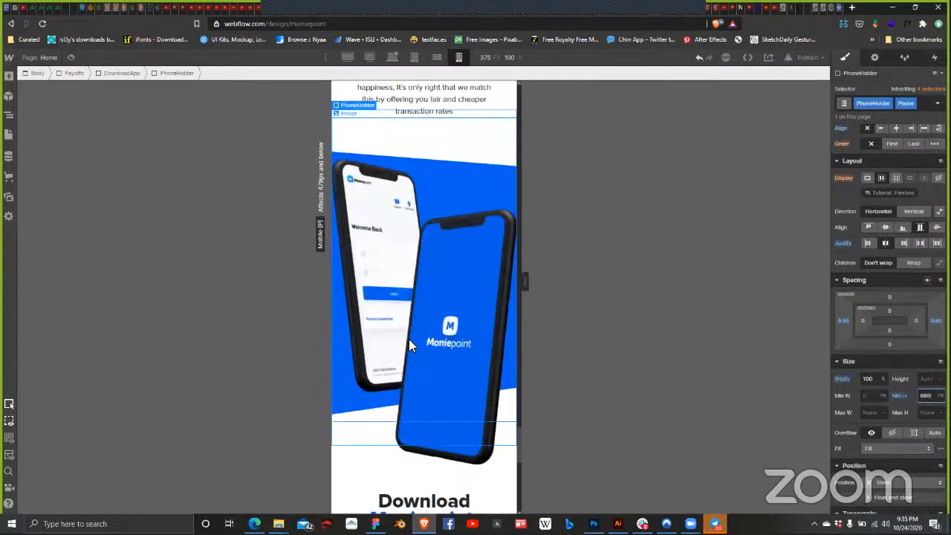
scroll(410, 349, up, 15)
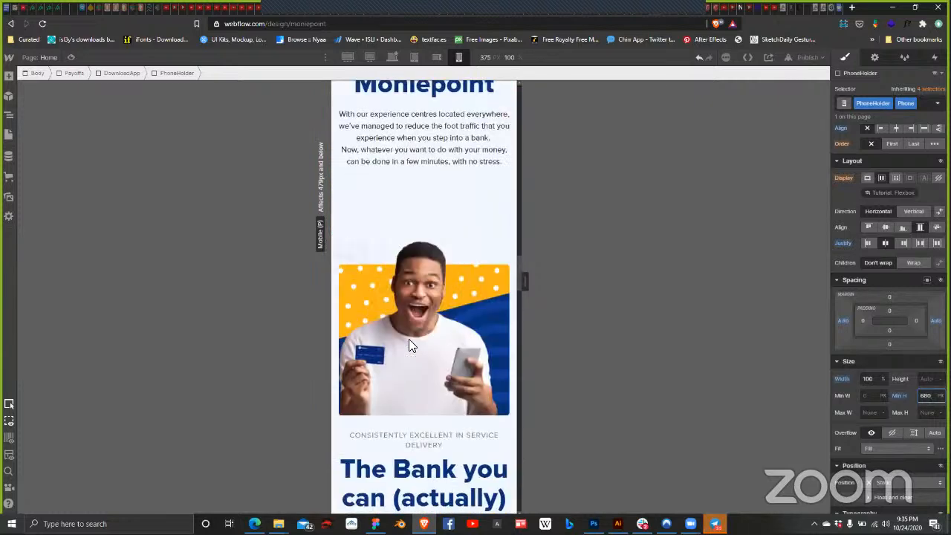
scroll(427, 260, down, 3)
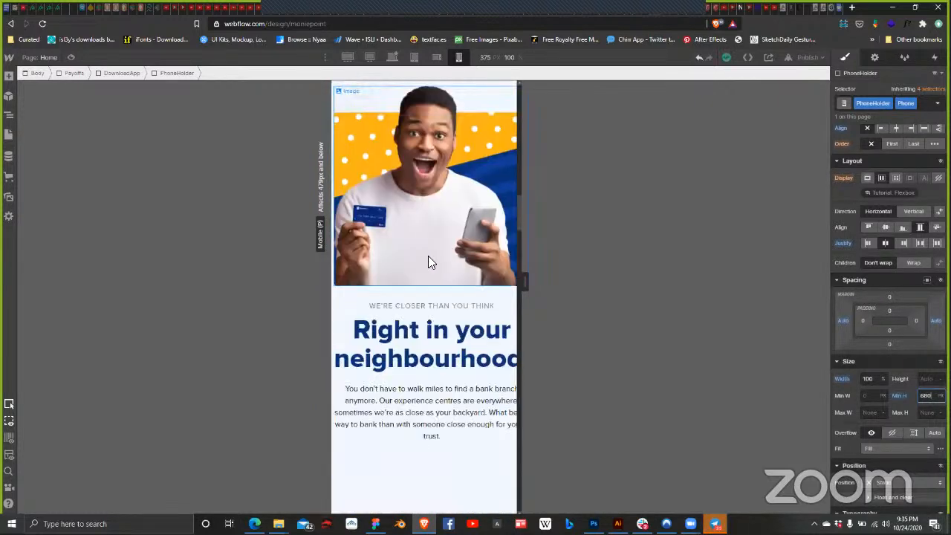
scroll(451, 253, up, 15)
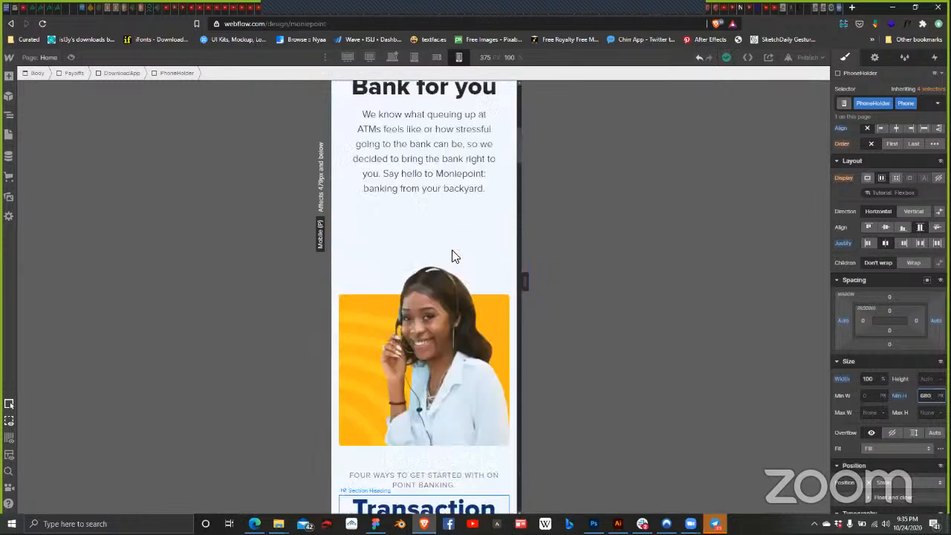
Step: Publish the site to moniepoint.webflow.io and dismiss the publishing options
click(813, 61)
click(765, 214)
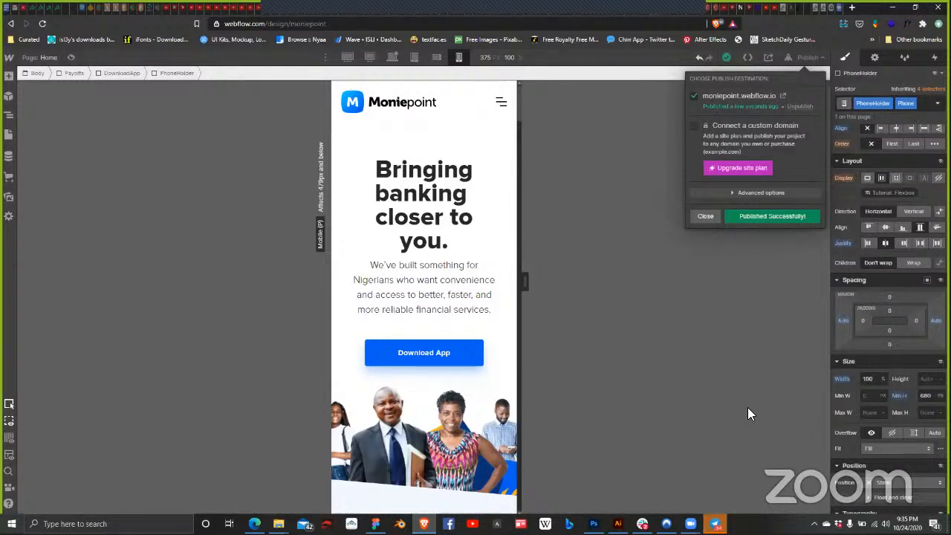
click(704, 216)
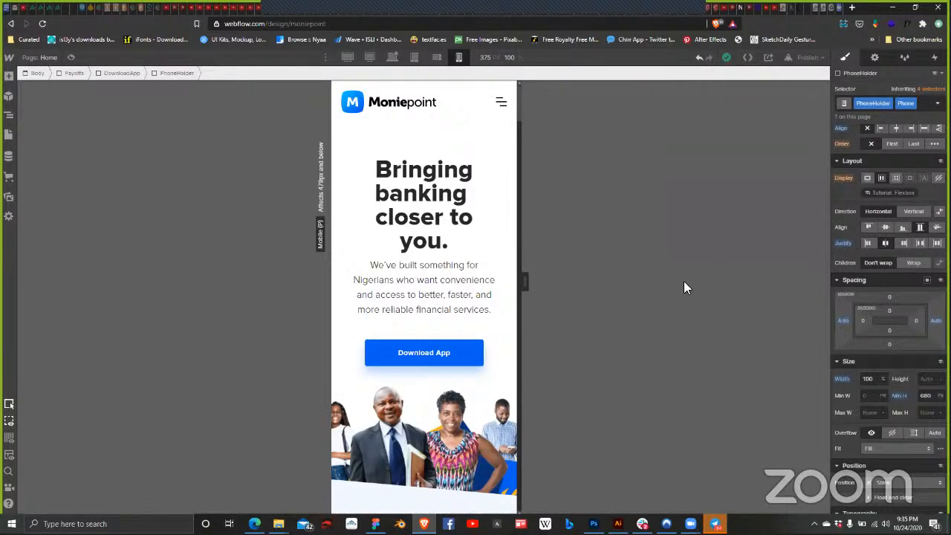